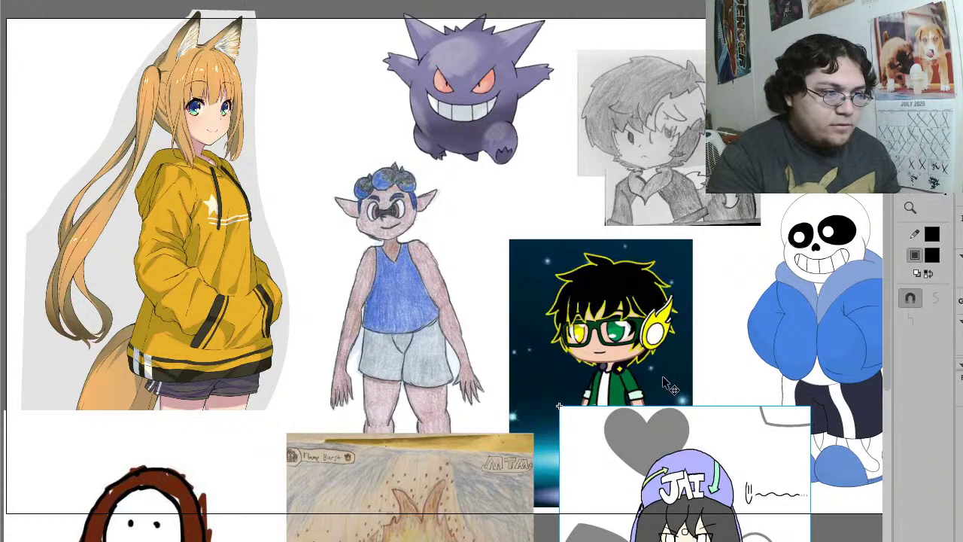
Step: Open the purple Gengar picture for in-place editing and leave it deselected, with the empty area below it in close view
left_click(465, 113)
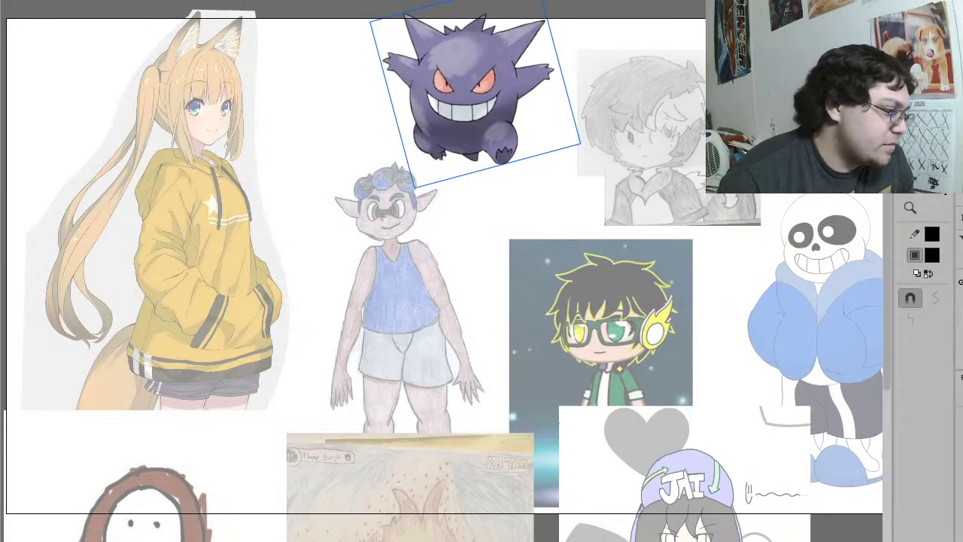
key("Escape")
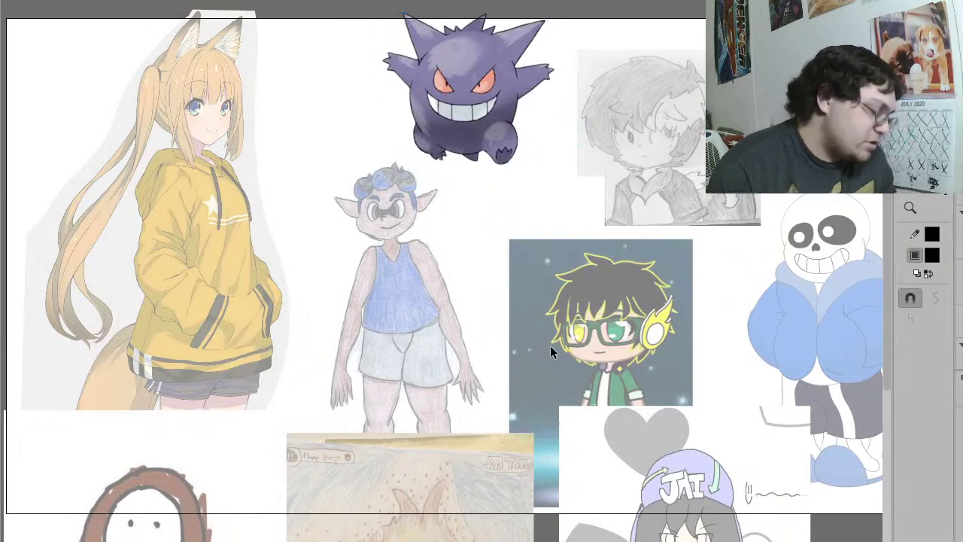
key("z")
left_click_drag(746, 486, 256, 11)
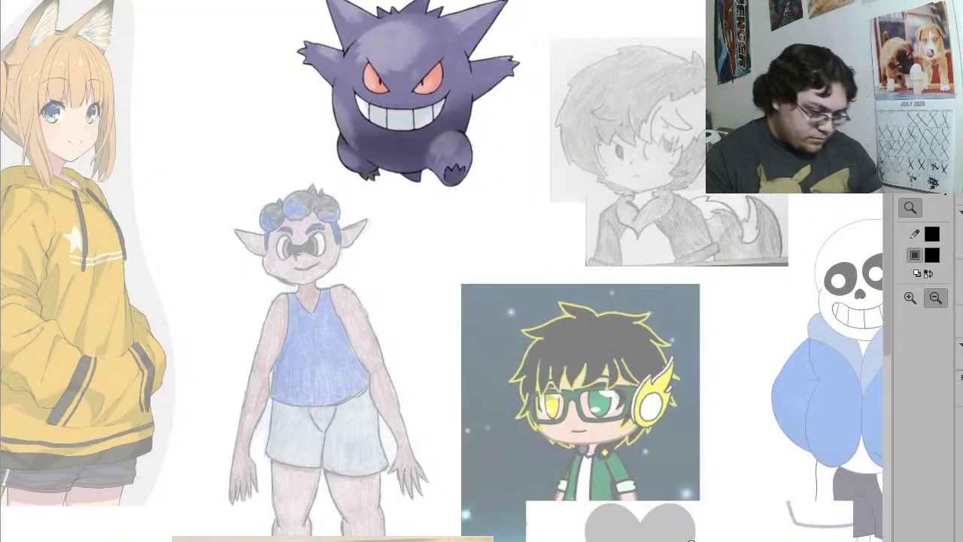
Step: Draw a large freehand head circle below and beside Gengar and delete the overlapping stroke ends at its top
key("shift+y")
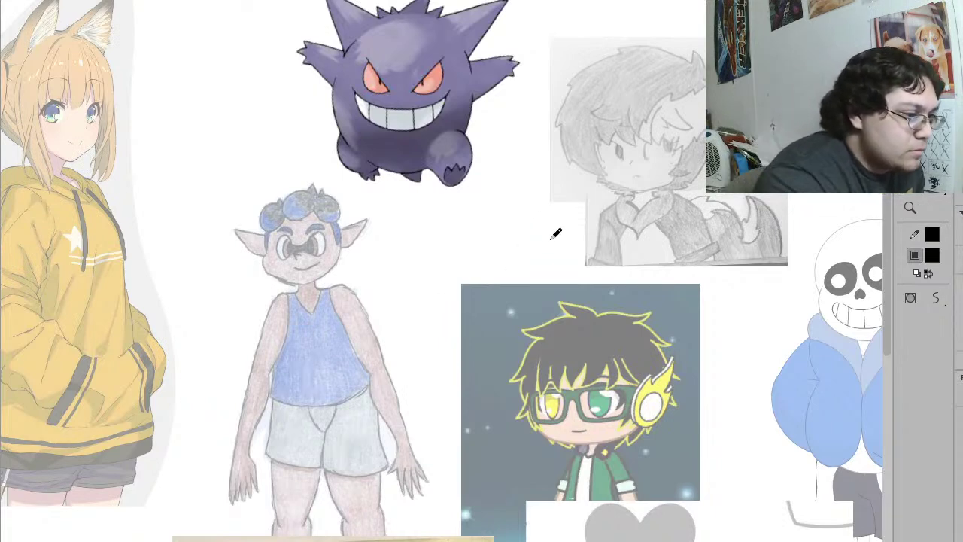
mouse_move(560, 222)
left_mouse_down()
mouse_move(465, 302)
mouse_move(502, 362)
mouse_move(577, 354)
mouse_move(606, 292)
mouse_move(582, 231)
mouse_move(560, 221)
left_mouse_up()
key("v")
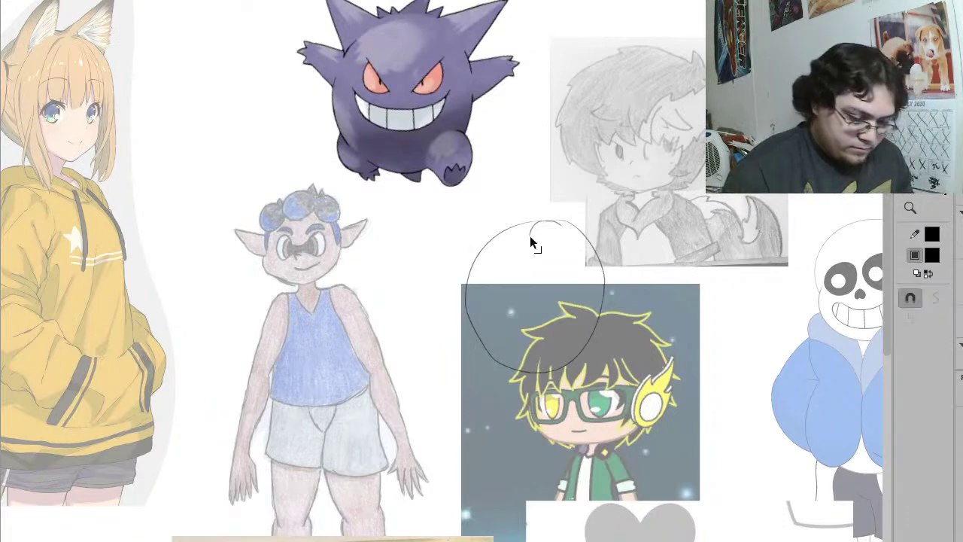
key("y")
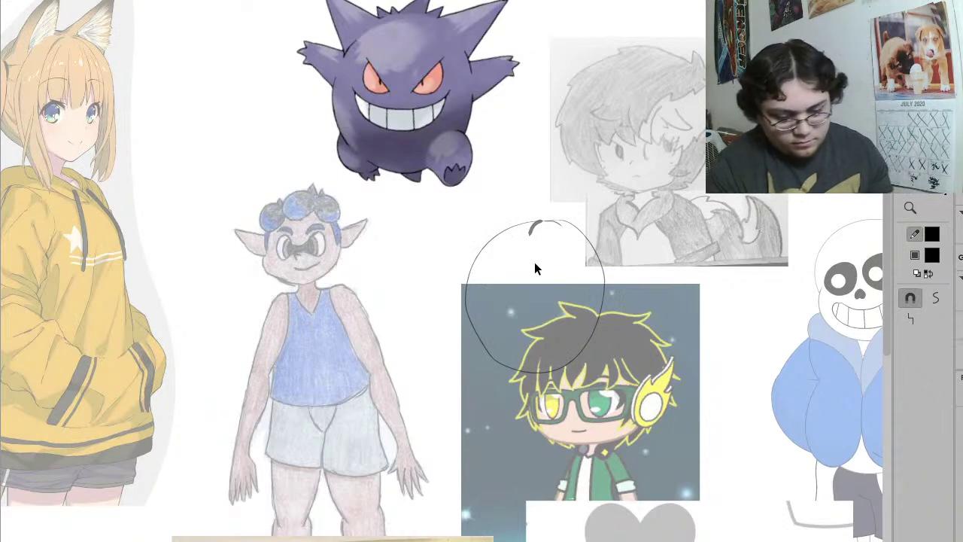
key("Delete")
left_click(562, 222)
key("Delete")
Step: Smooth the head circle's outline twice and straighten it into a clean round shape
left_click(565, 223)
left_click(934, 301)
left_click(934, 301)
left_click(909, 318)
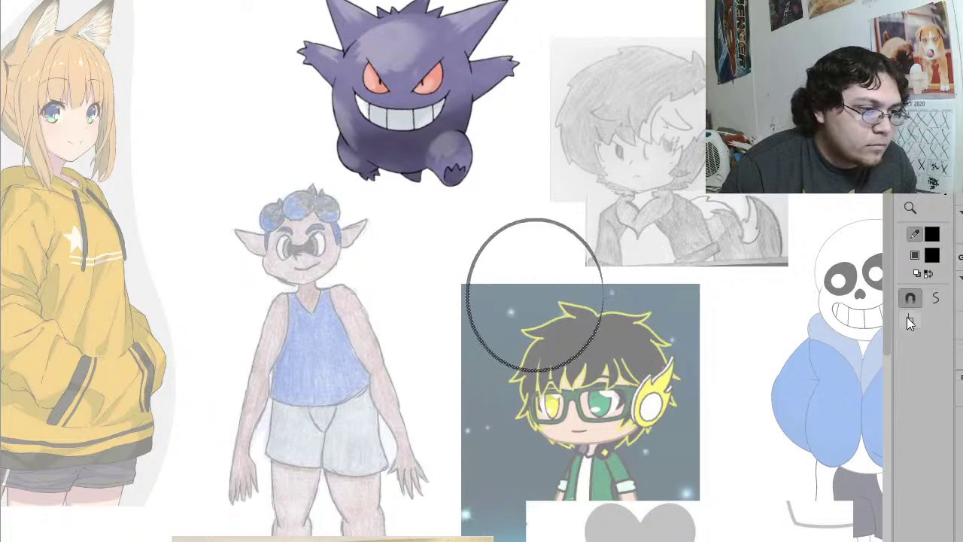
left_click(706, 230)
Step: Sketch a curved vertical center line and a curved horizontal guide line across the head circle
key("shift+y")
mouse_move(536, 220)
left_mouse_down()
mouse_move(519, 282)
mouse_move(539, 364)
left_mouse_up()
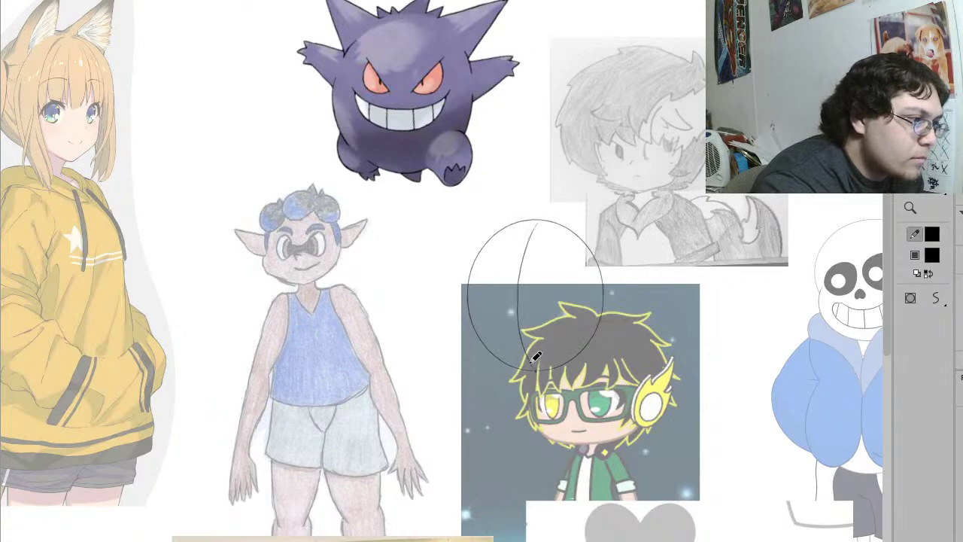
mouse_move(484, 325)
left_mouse_down()
mouse_move(496, 303)
mouse_move(536, 277)
mouse_move(602, 274)
left_mouse_up()
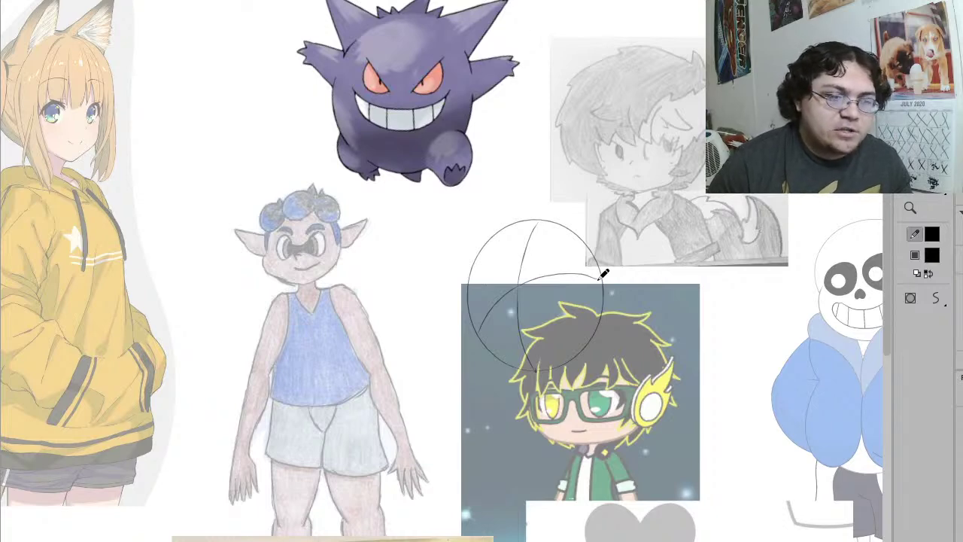
Step: Stretch the horizontal guide curve with Free Transform so it spans the head circle to its left edge
key("v")
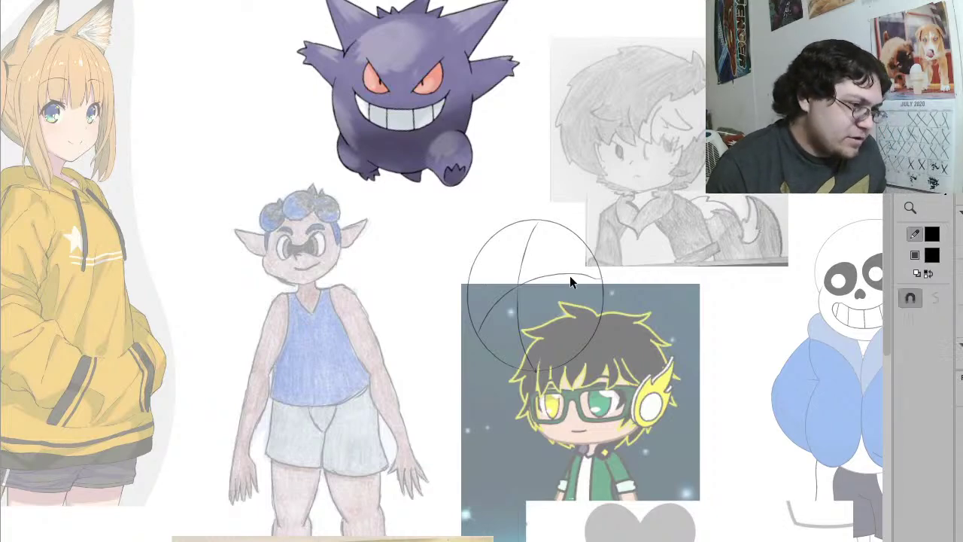
left_click(565, 272)
mouse_move(500, 296)
left_mouse_down()
mouse_move(583, 268)
mouse_move(613, 290)
left_mouse_up()
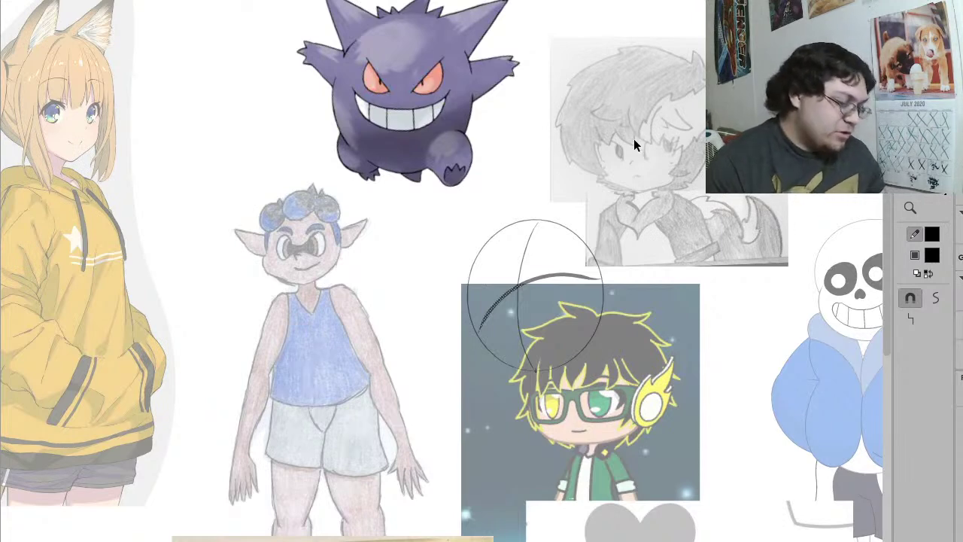
key("q")
left_click_drag(483, 304, 472, 294)
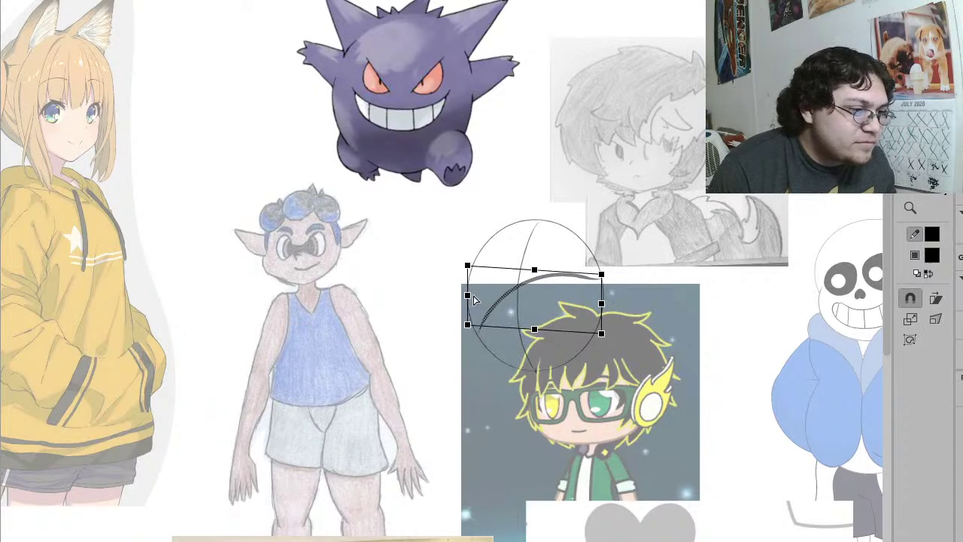
key("Delete")
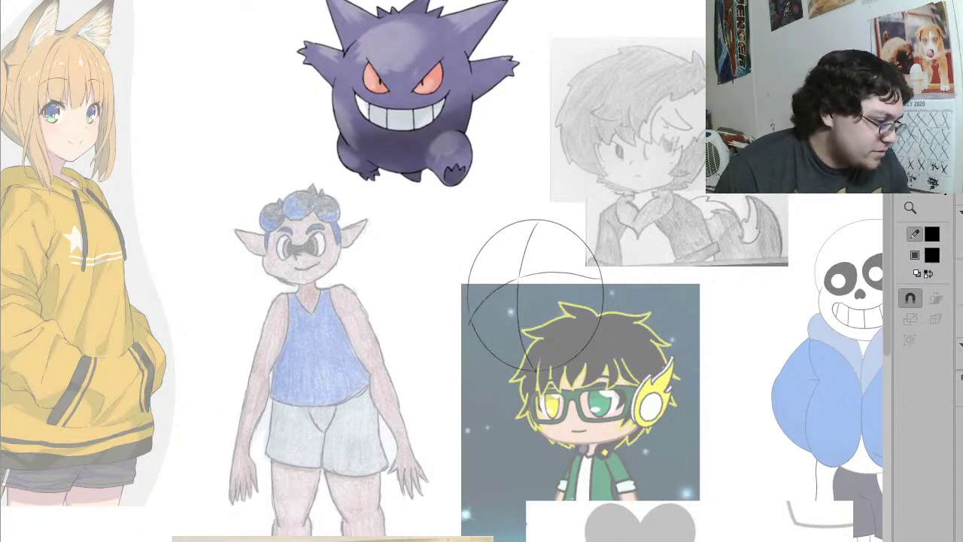
key("shift+y")
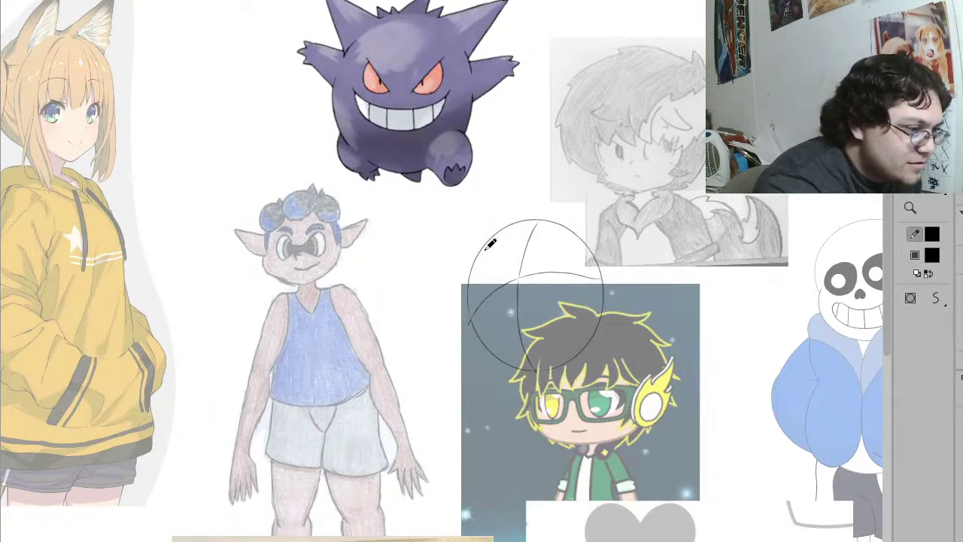
mouse_move(488, 252)
left_mouse_down()
mouse_move(515, 274)
mouse_move(478, 293)
mouse_move(494, 259)
mouse_move(542, 237)
mouse_move(529, 269)
mouse_move(577, 265)
mouse_move(542, 234)
left_mouse_up()
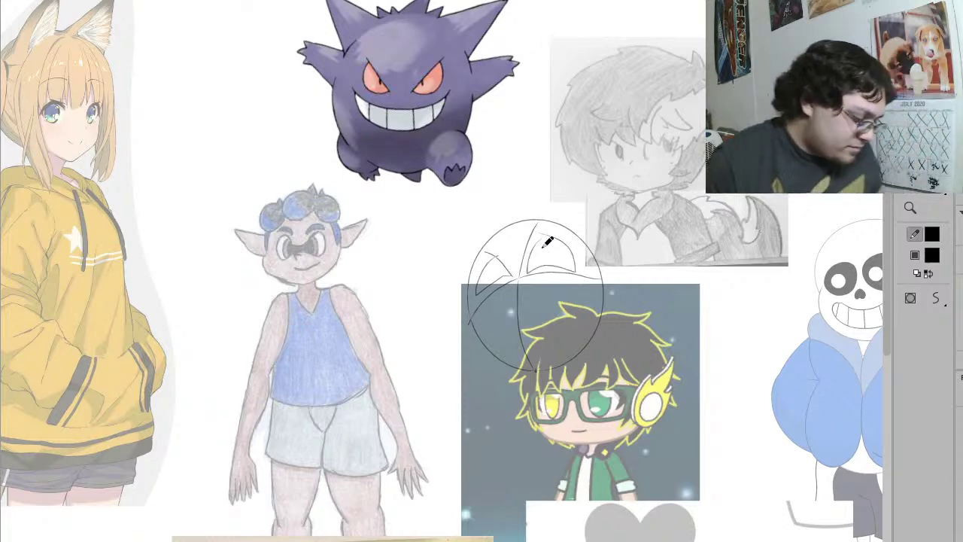
key("v")
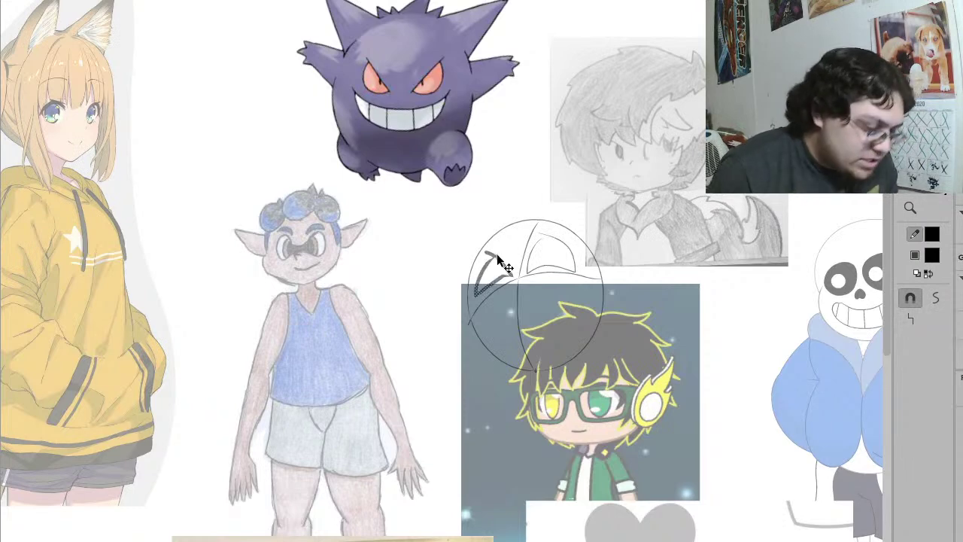
key("b")
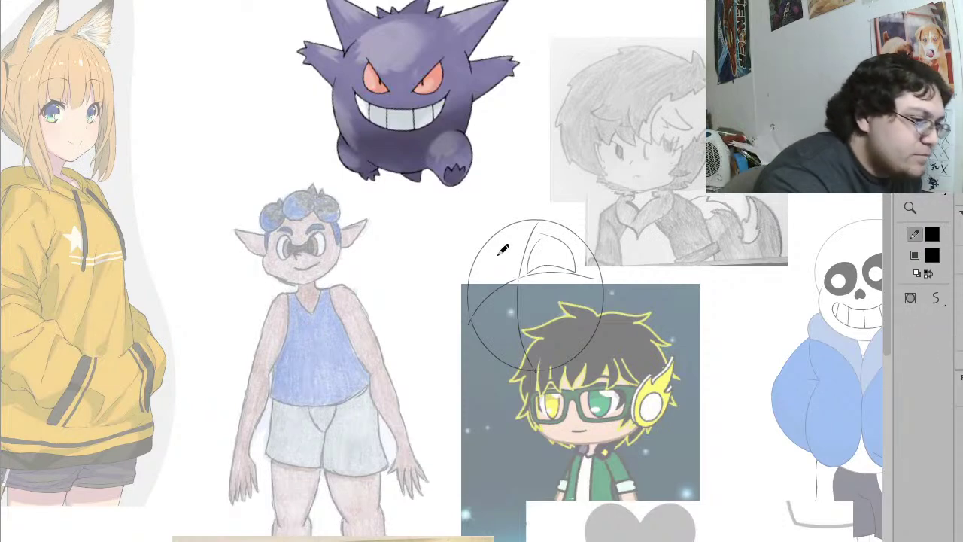
key("v")
left_click(531, 268)
key("Delete")
Step: Sketch two angry, narrowed eyes above the horizontal guide on both sides of the vertical center line
key("b")
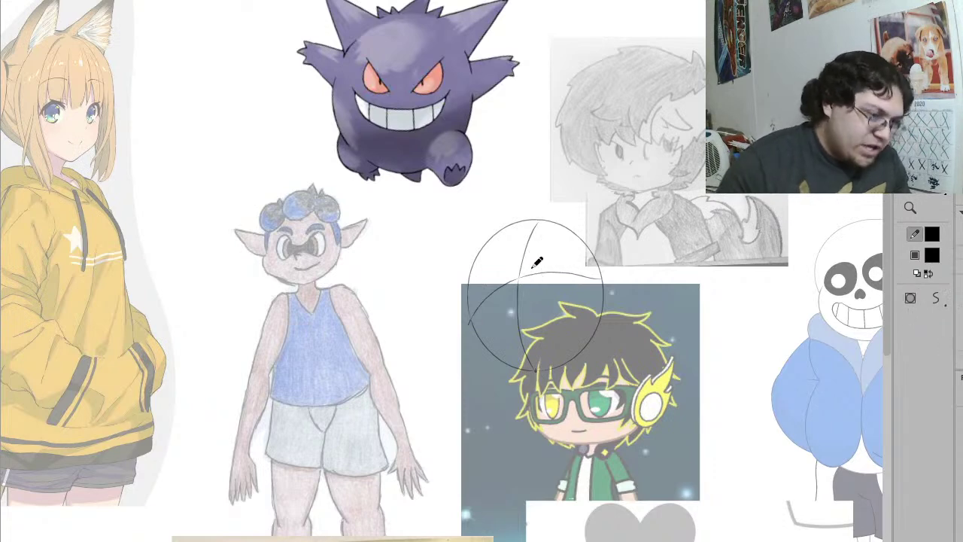
mouse_move(513, 275)
left_mouse_down()
mouse_move(524, 233)
mouse_move(511, 235)
mouse_move(486, 287)
mouse_move(545, 258)
mouse_move(581, 259)
mouse_move(556, 256)
mouse_move(533, 270)
mouse_move(572, 258)
left_mouse_up()
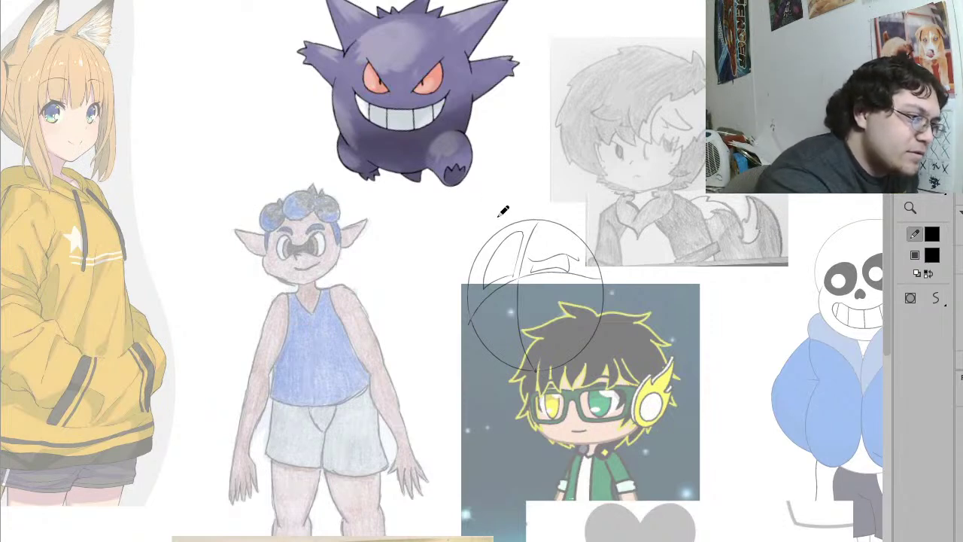
Step: Draw a tall pointed left ear, jagged spikes along the top of the head and a pointed right ear
mouse_move(477, 255)
left_mouse_down()
mouse_move(503, 200)
mouse_move(547, 154)
mouse_move(535, 214)
left_mouse_up()
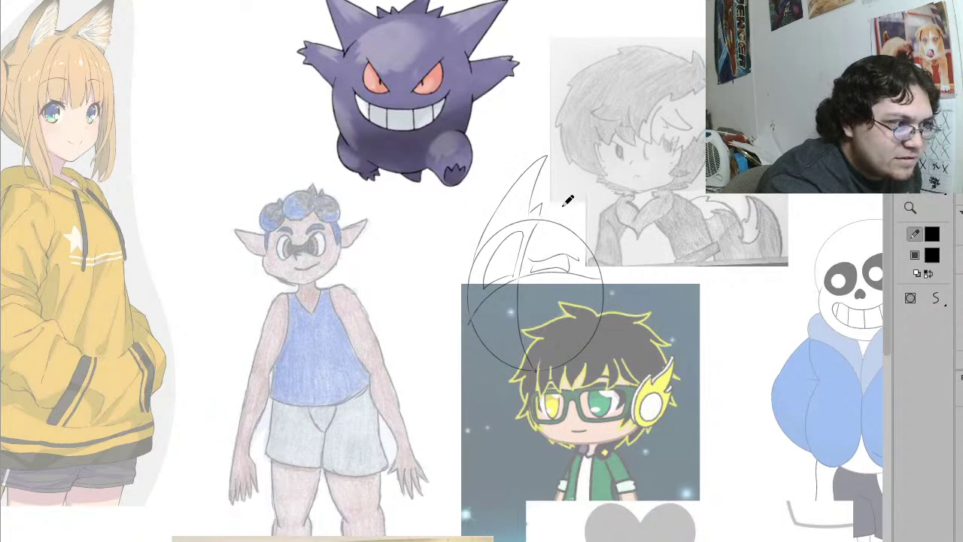
mouse_move(541, 213)
left_mouse_down()
mouse_move(572, 194)
mouse_move(579, 222)
left_mouse_up()
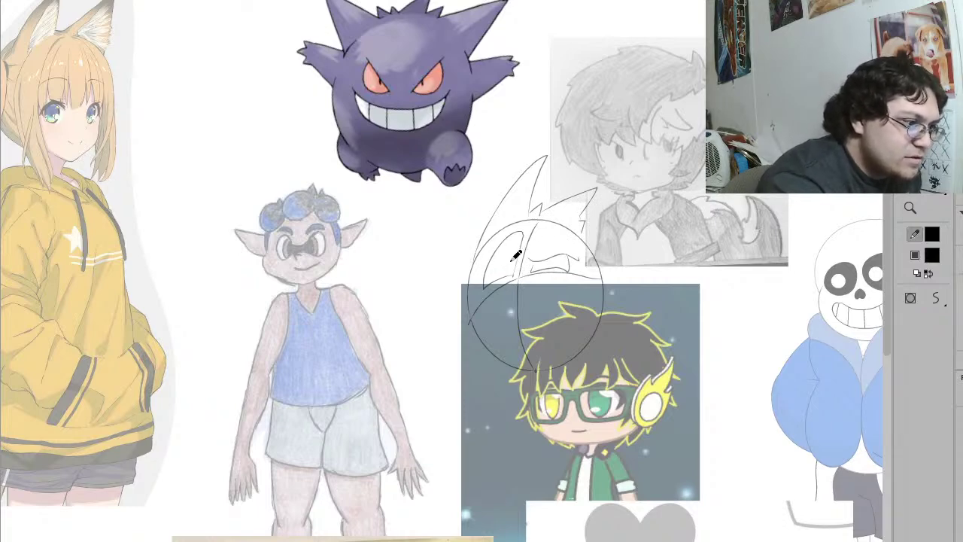
mouse_move(508, 265)
left_mouse_down()
mouse_move(522, 241)
mouse_move(514, 271)
left_mouse_up()
key("ctrl+z")
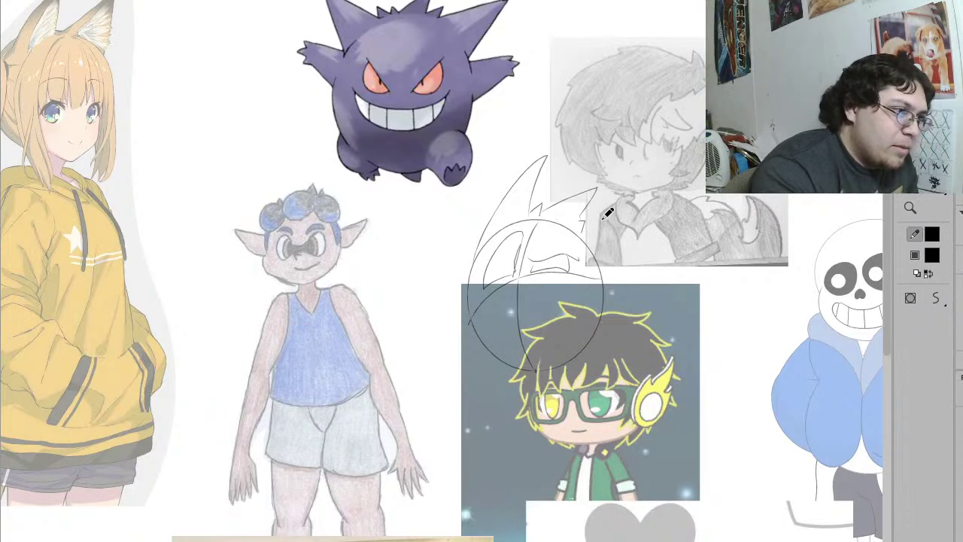
mouse_move(581, 224)
left_mouse_down()
mouse_move(650, 194)
mouse_move(602, 269)
left_mouse_up()
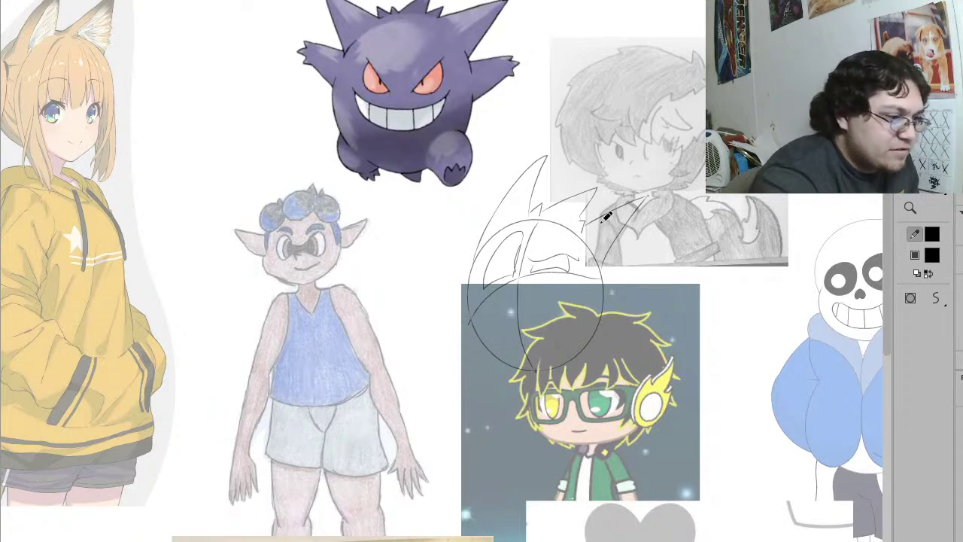
Step: Add the inner details to the eyes and draw the curved upper line of the mouth below them
mouse_move(475, 303)
left_mouse_down()
mouse_move(514, 282)
mouse_move(594, 279)
left_mouse_up()
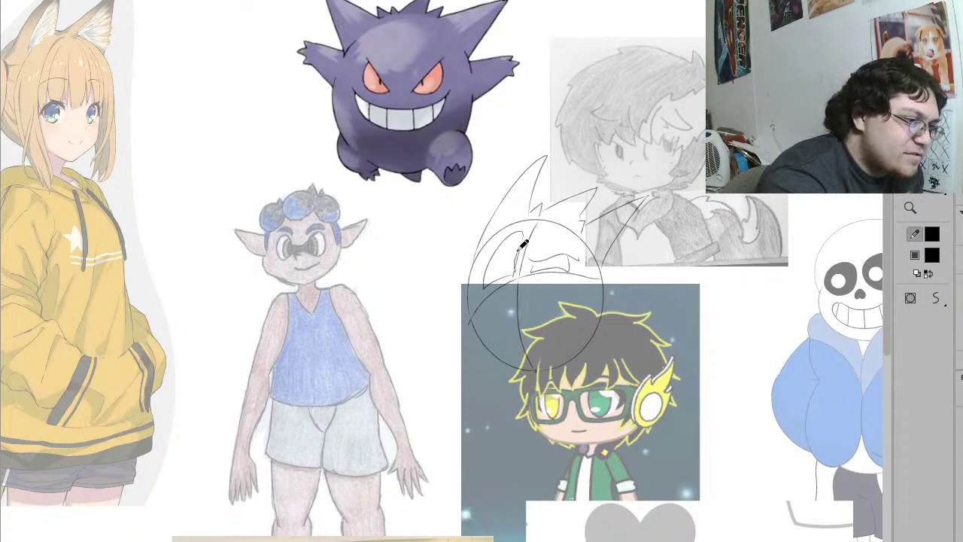
left_click_drag(517, 223, 519, 270)
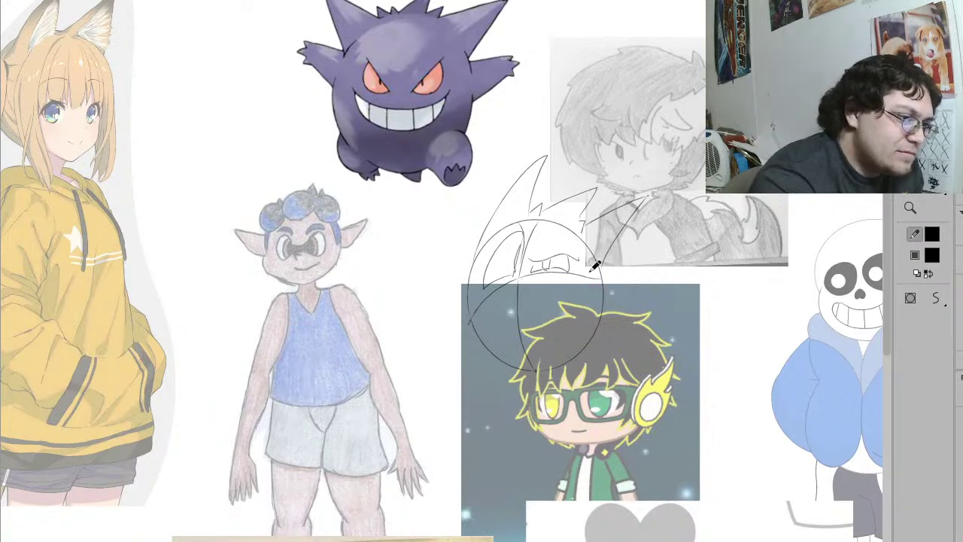
left_click_drag(479, 288, 593, 261)
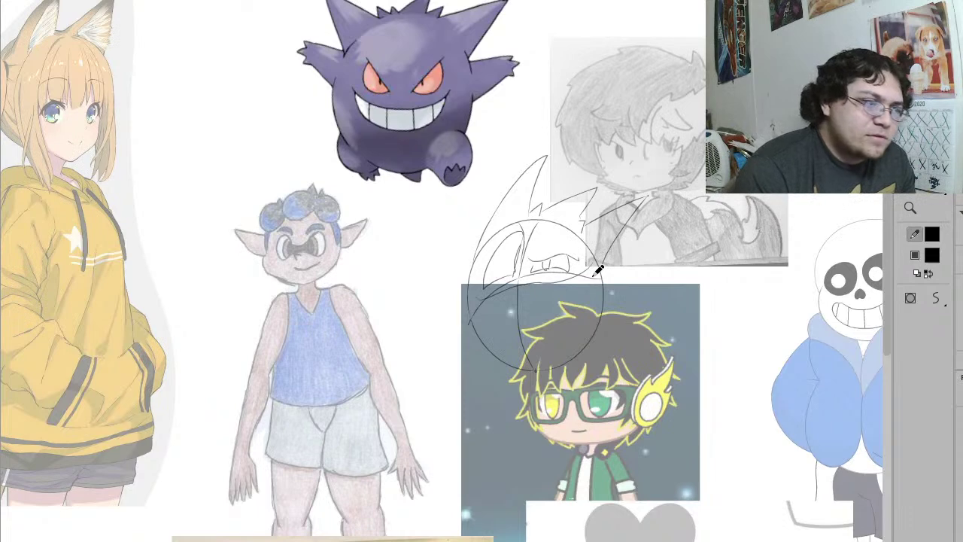
Step: Draw a wide, pointed open grin below the eyes and divide it into teeth with short vertical strokes
mouse_move(480, 299)
left_mouse_down()
mouse_move(526, 357)
mouse_move(561, 289)
left_mouse_up()
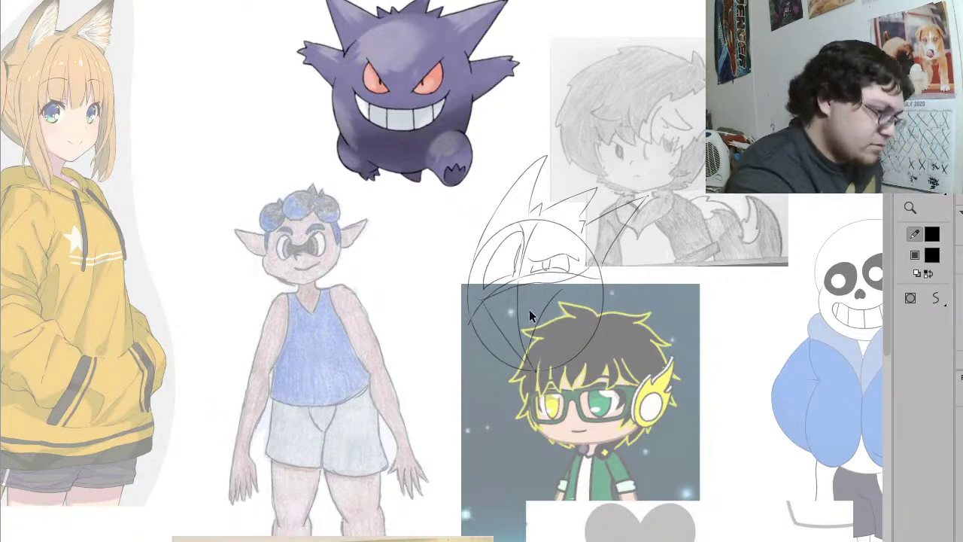
mouse_move(485, 291)
left_mouse_down()
mouse_move(516, 333)
mouse_move(532, 328)
mouse_move(548, 282)
left_mouse_up()
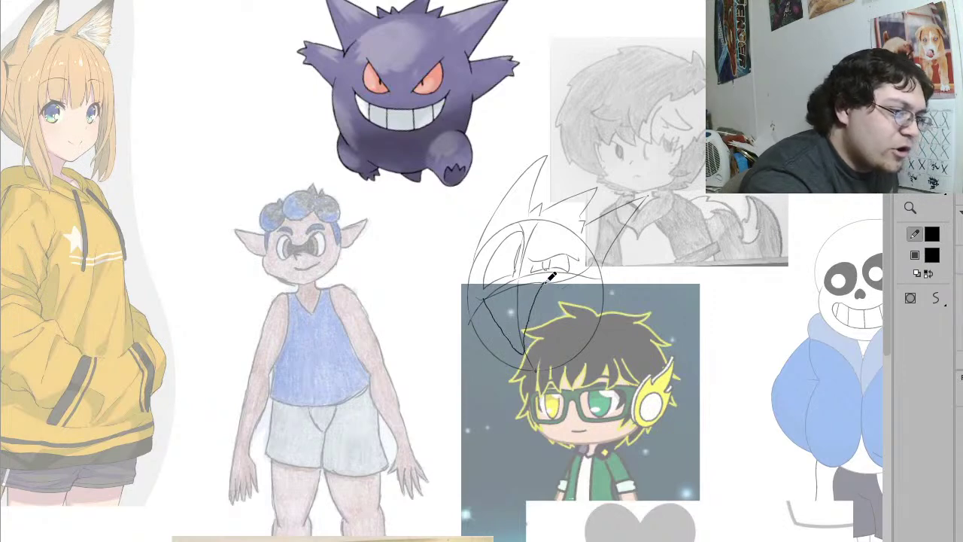
key("ctrl+z")
mouse_move(486, 298)
left_mouse_down()
mouse_move(527, 344)
mouse_move(567, 274)
left_mouse_up()
left_click_drag(494, 297, 510, 333)
mouse_move(521, 283)
left_mouse_down()
mouse_move(526, 333)
mouse_move(537, 275)
mouse_move(540, 314)
left_mouse_up()
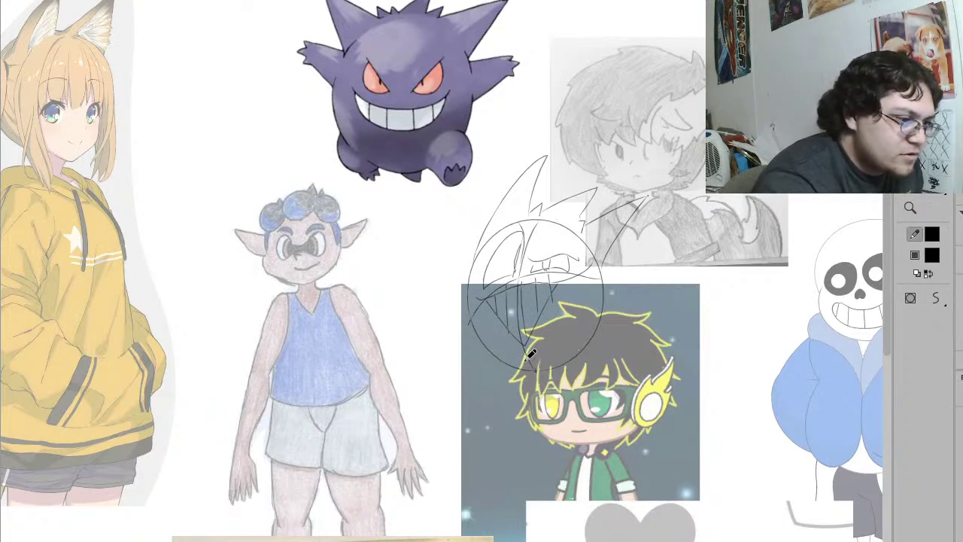
Step: Draw the raised clawed hand and arm on the right, the arm on the left and the legs below the body circle
mouse_move(486, 350)
left_mouse_down()
mouse_move(480, 380)
mouse_move(521, 417)
left_mouse_up()
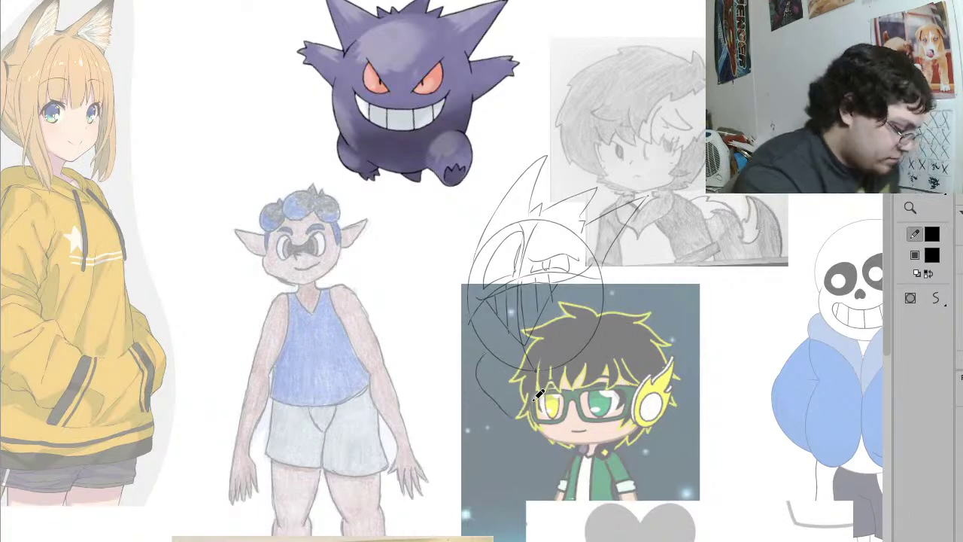
key("ctrl+z")
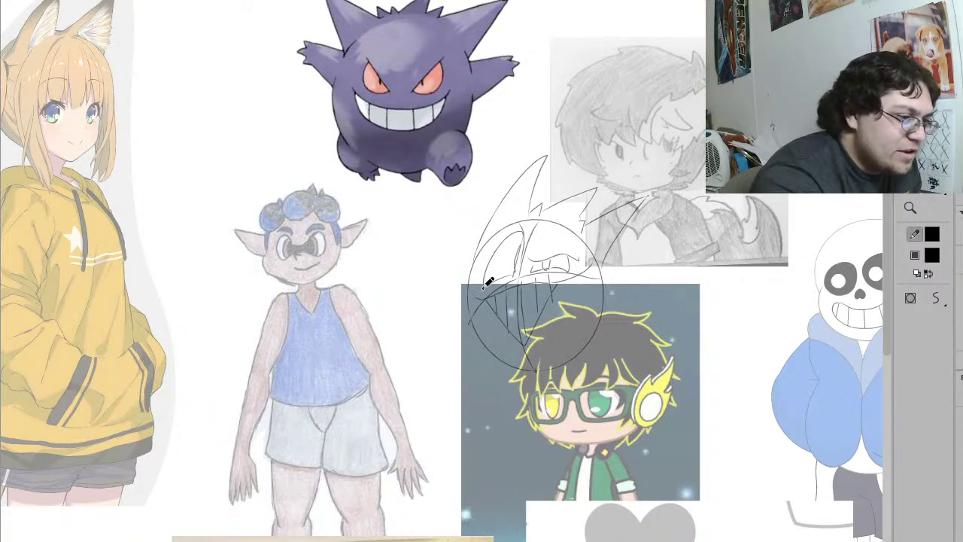
mouse_move(600, 267)
left_mouse_down()
mouse_move(682, 225)
mouse_move(667, 251)
mouse_move(675, 238)
mouse_move(663, 238)
mouse_move(686, 227)
mouse_move(666, 262)
left_mouse_up()
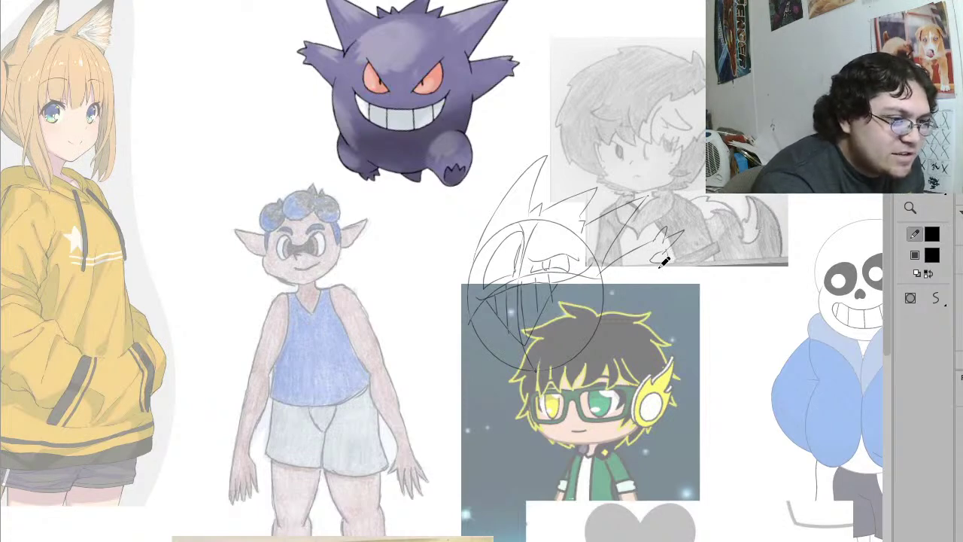
left_click_drag(658, 265, 598, 330)
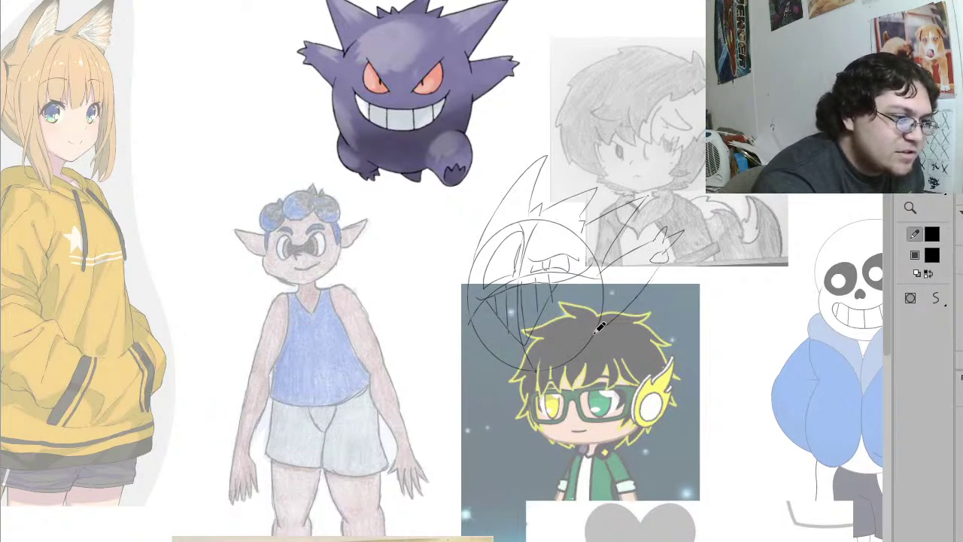
mouse_move(472, 296)
left_mouse_down()
mouse_move(450, 325)
mouse_move(465, 351)
mouse_move(490, 363)
left_mouse_up()
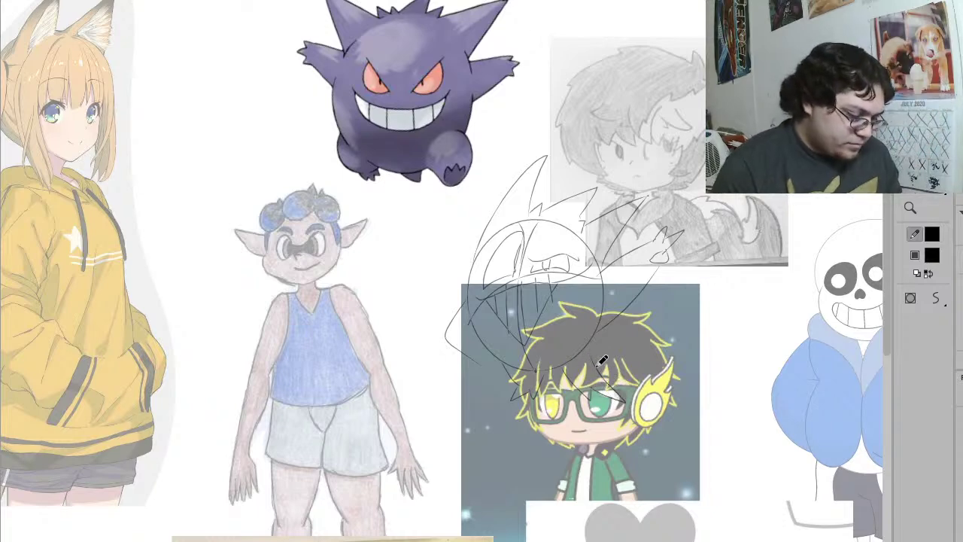
key("v")
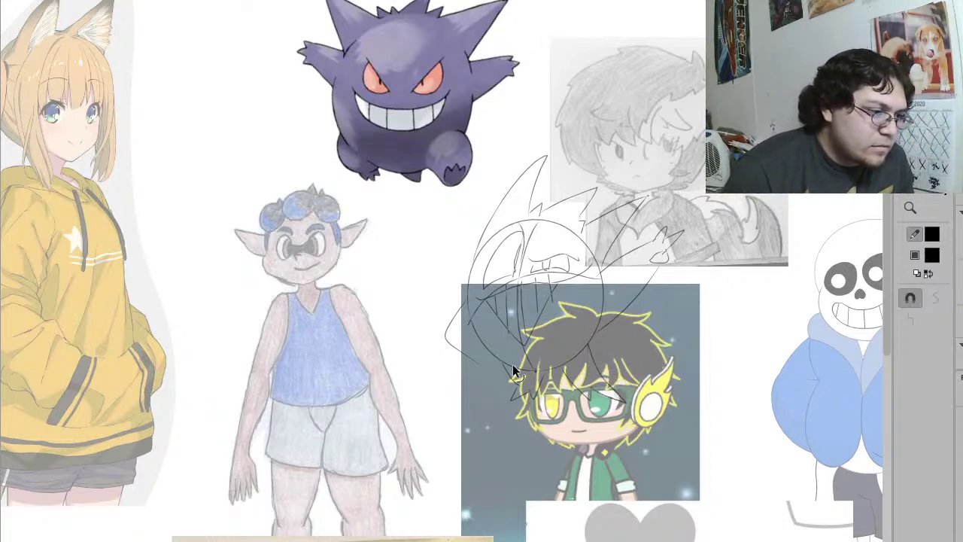
Step: Draw a small zigzag clawed hand at the lower end of the left arm
left_click(488, 367)
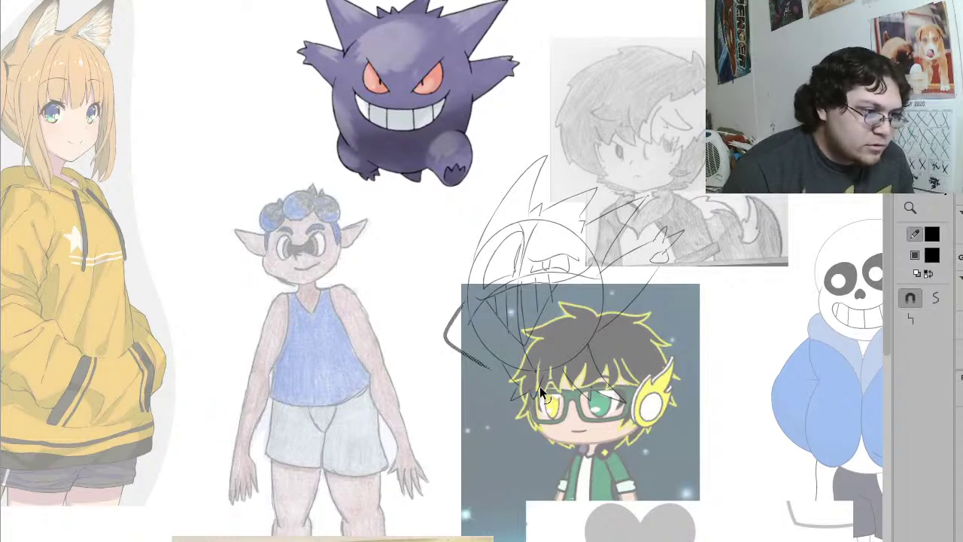
key("y")
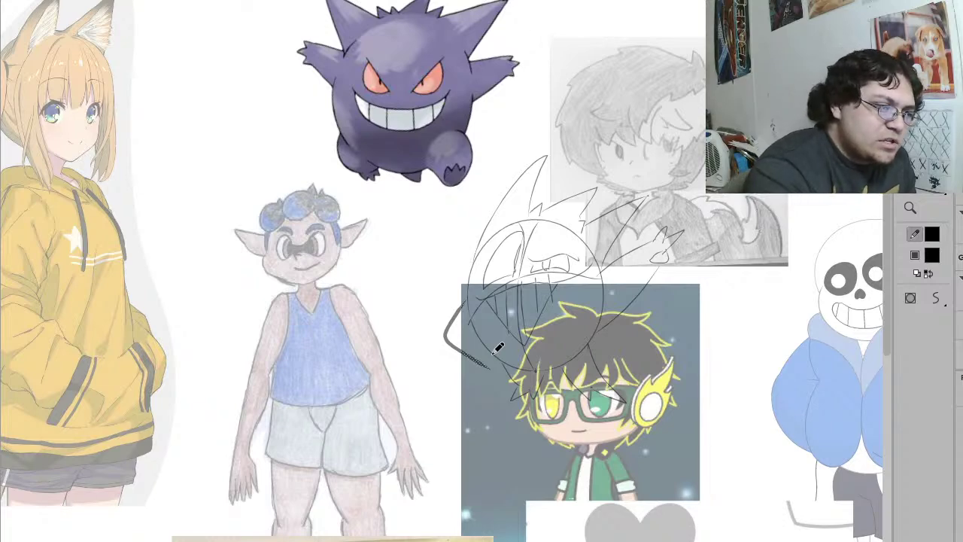
left_click_drag(484, 386, 500, 374)
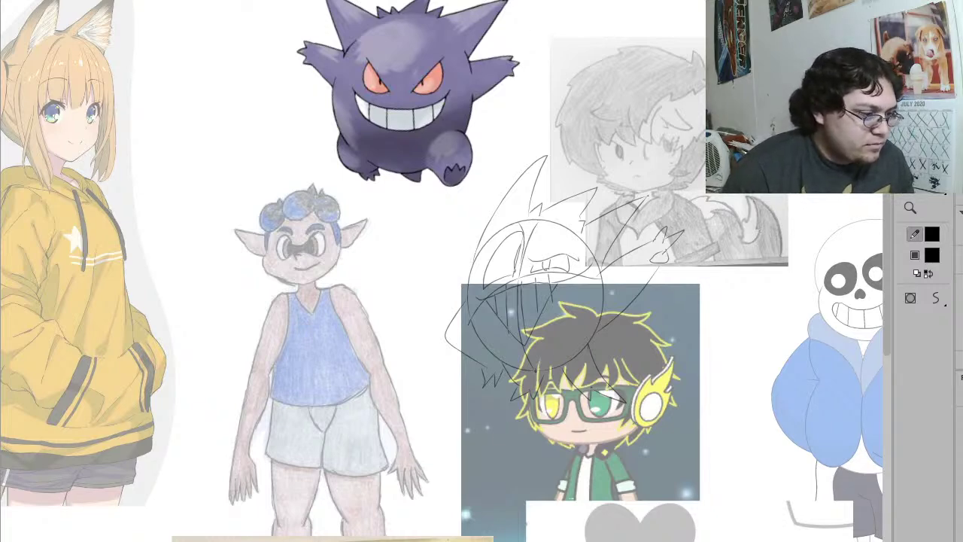
Step: Select all the new character's sketch strokes, including the guide circle, and make them thicker
key("ctrl+a")
key("v")
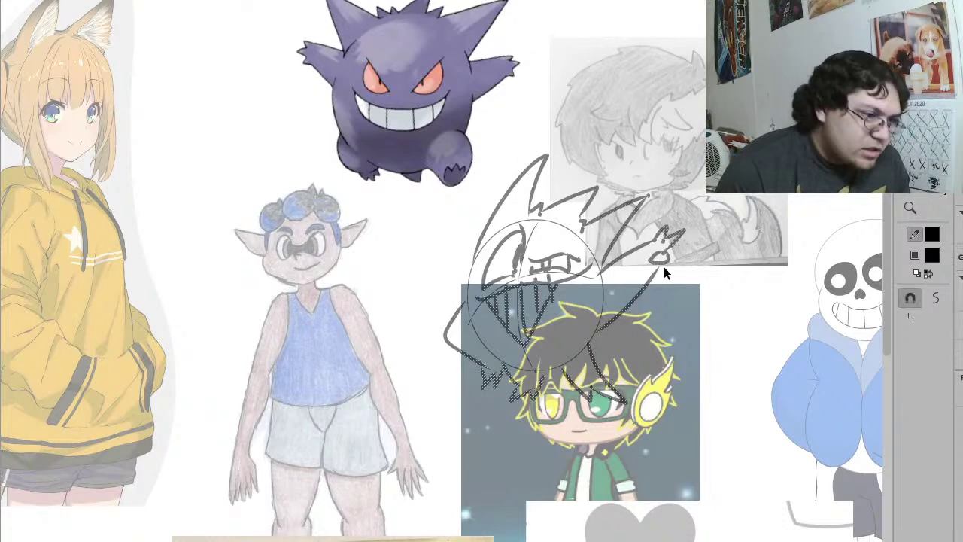
key("ctrl+shift+a")
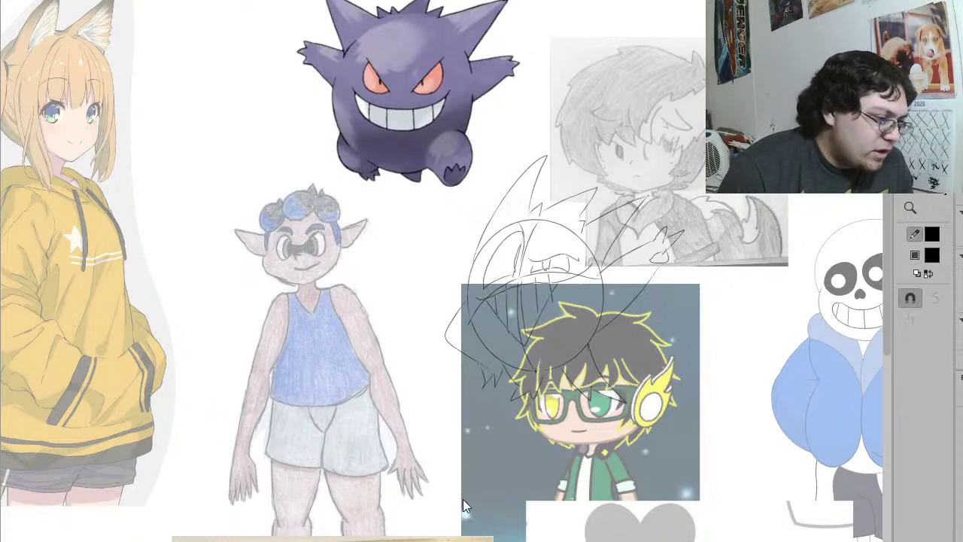
key("ctrl+a")
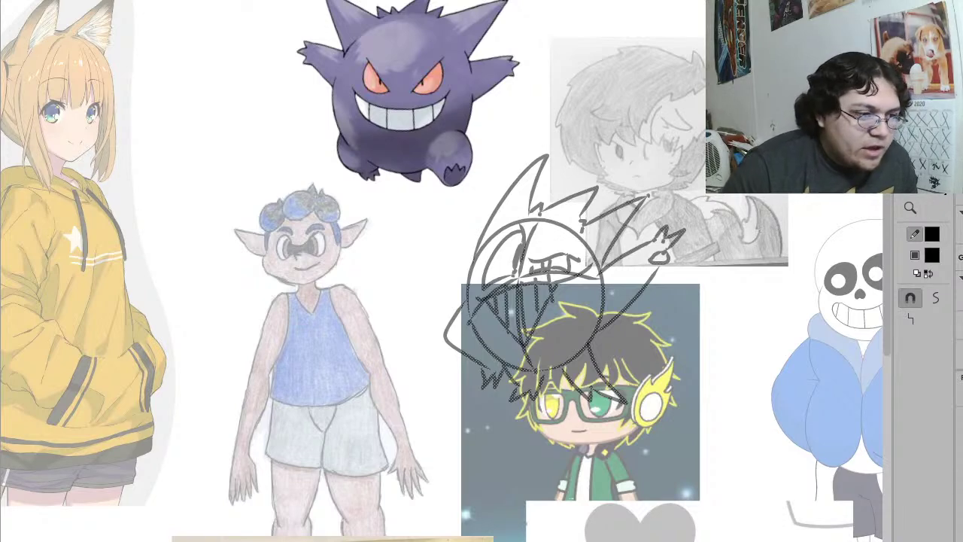
left_click(753, 257)
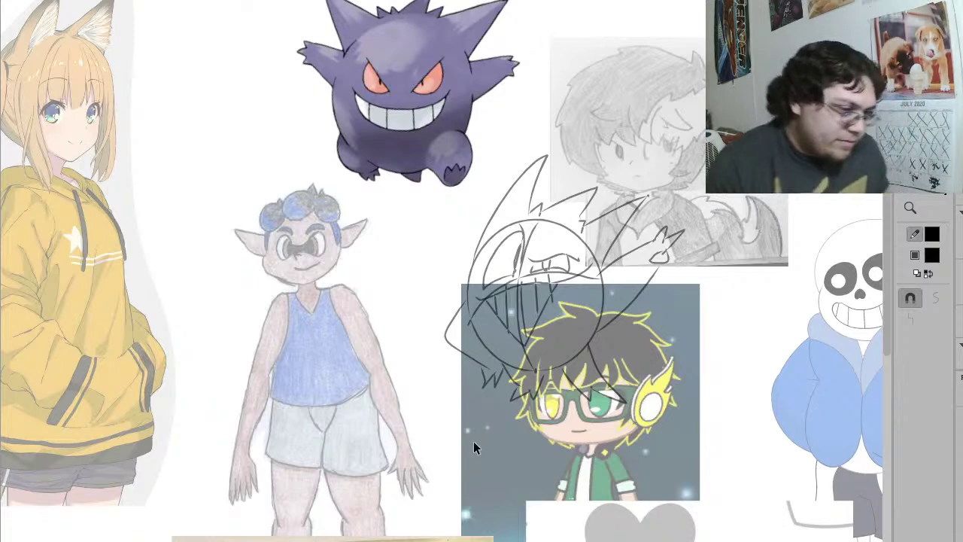
Step: Set the fill colour to white and draw a black-outlined oval over the sketched body circle
key("alt+space")
mouse_move(672, 385)
left_mouse_down()
mouse_move(400, 146)
mouse_move(381, 163)
left_mouse_up()
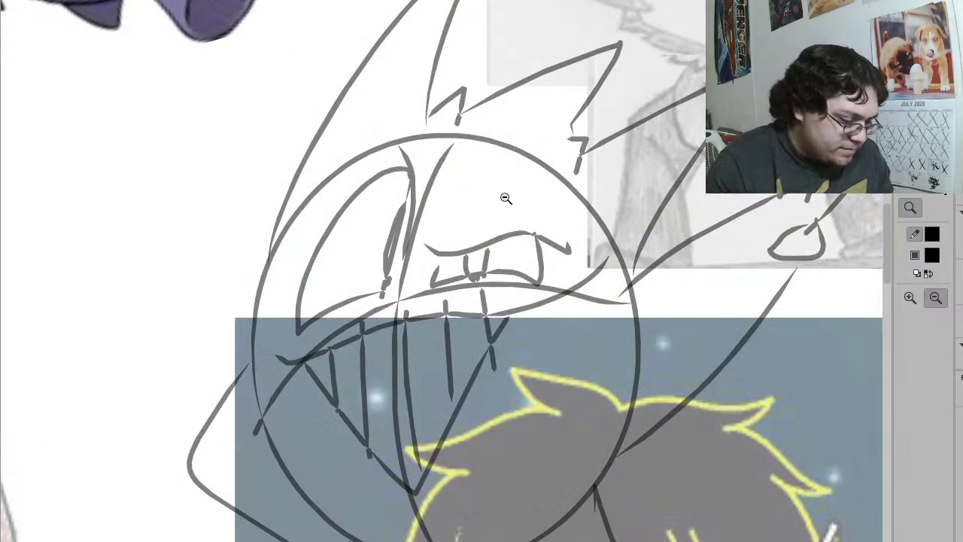
left_click(556, 251)
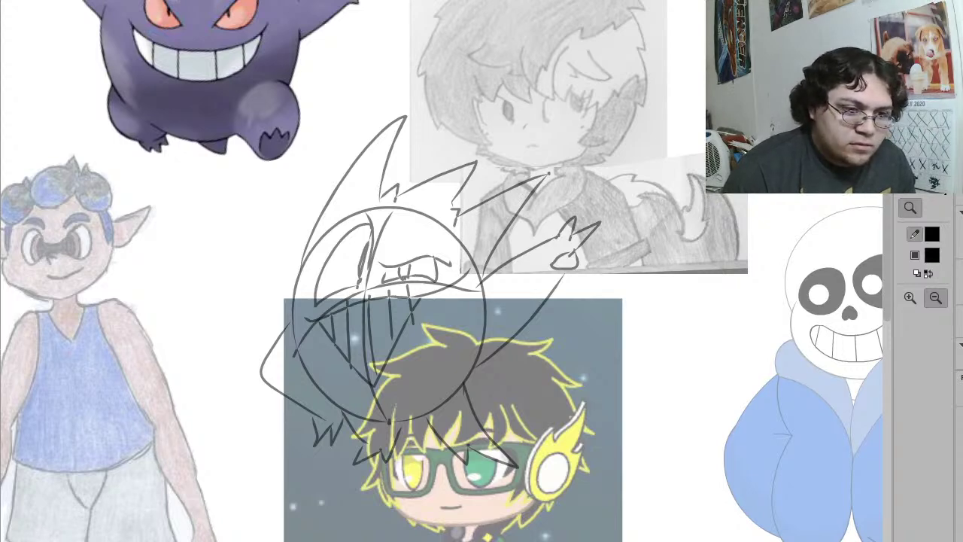
left_click_drag(601, 496, 224, 82)
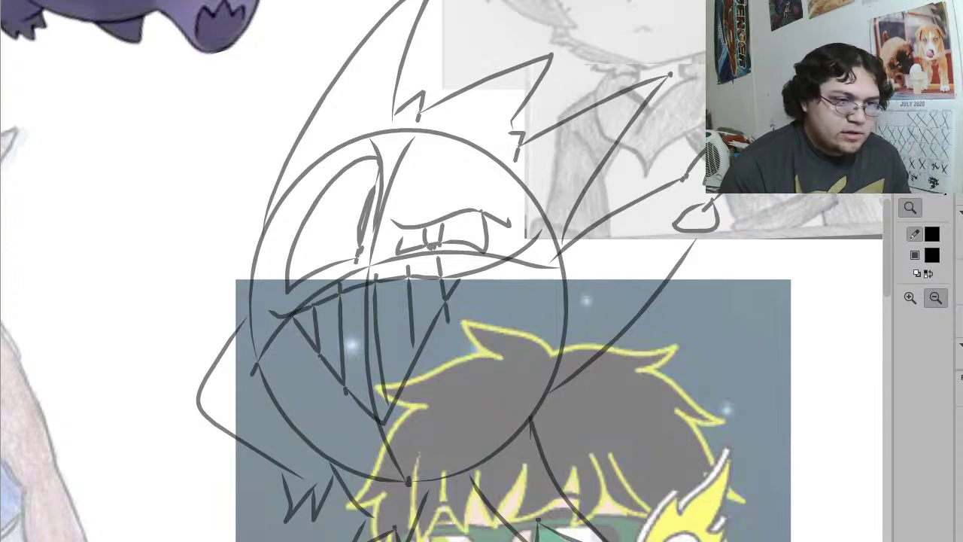
left_click(931, 255)
left_click(821, 251)
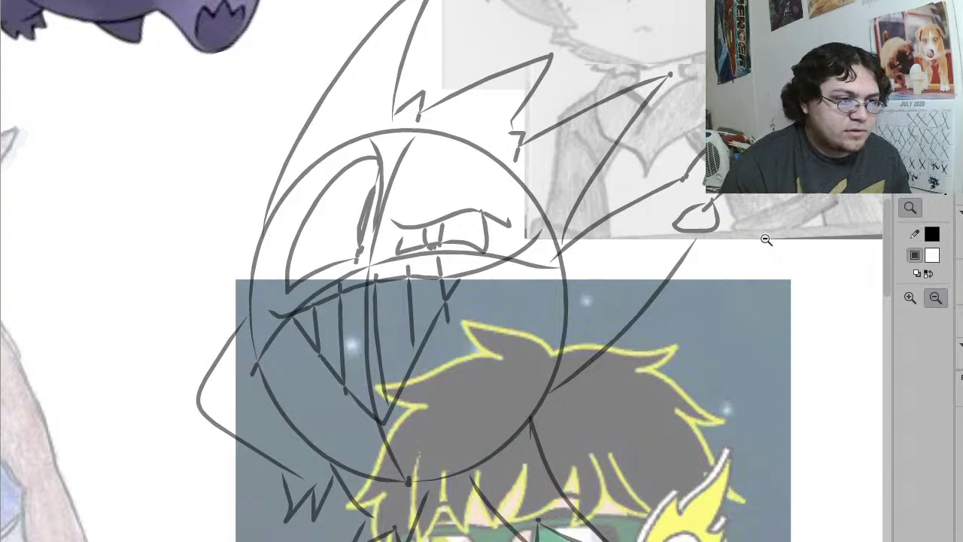
key("n")
mouse_move(580, 119)
left_mouse_down()
mouse_move(407, 298)
mouse_move(284, 464)
mouse_move(249, 485)
left_mouse_up()
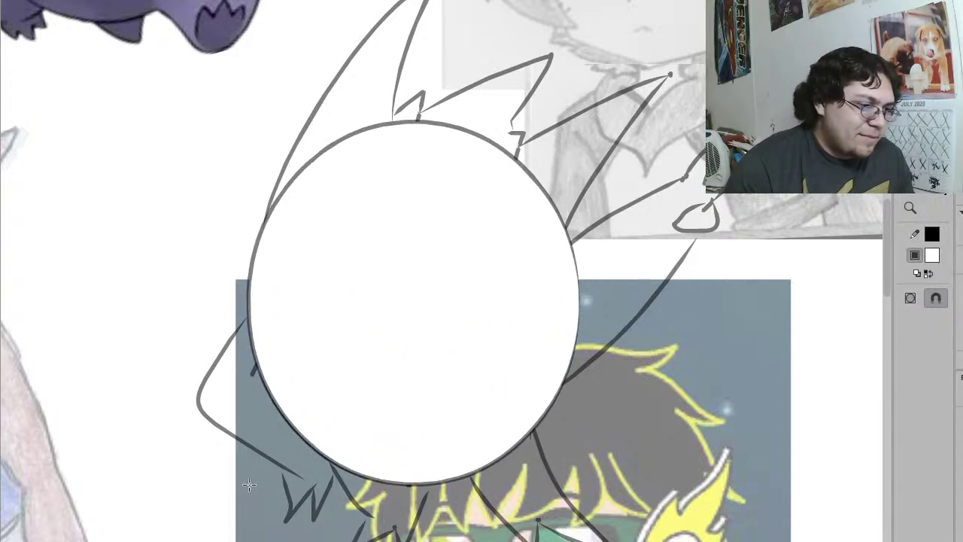
Step: Delete the oval's white fill, leaving only its outline
key("v")
left_click(410, 307)
key("Delete")
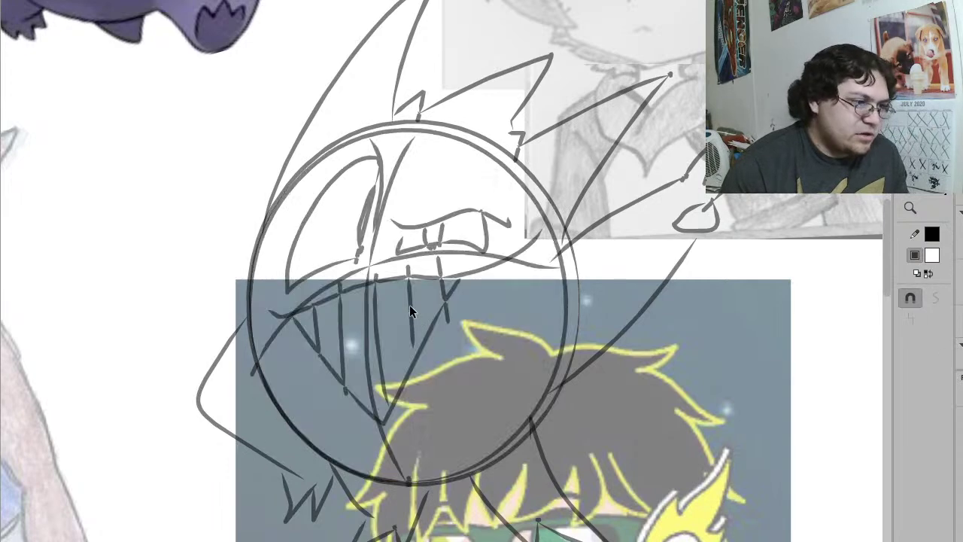
Step: Free-transform the oval outline, pulling in its right and top edges to match the sketched body circle
left_click(430, 122)
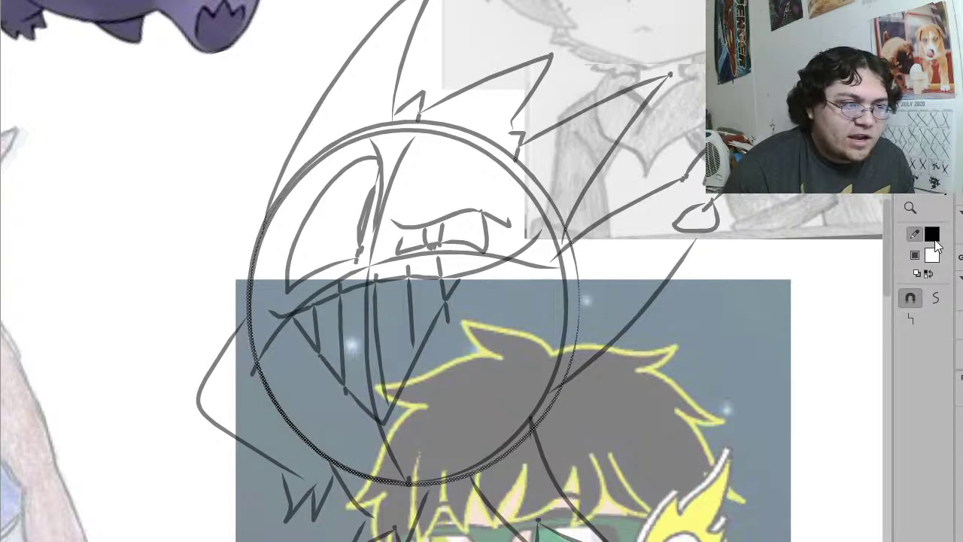
key("alt+BackSpace")
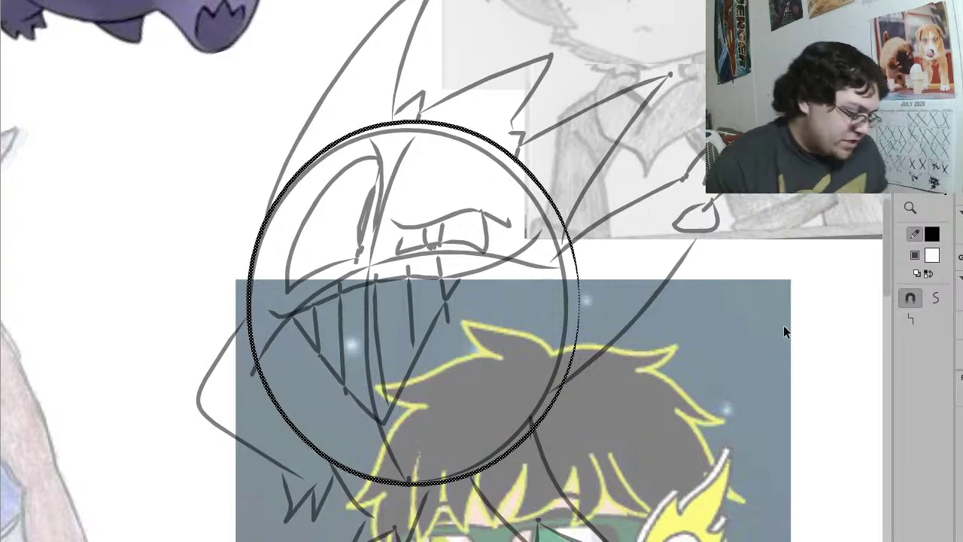
key("ctrl+t")
left_click_drag(580, 303, 566, 302)
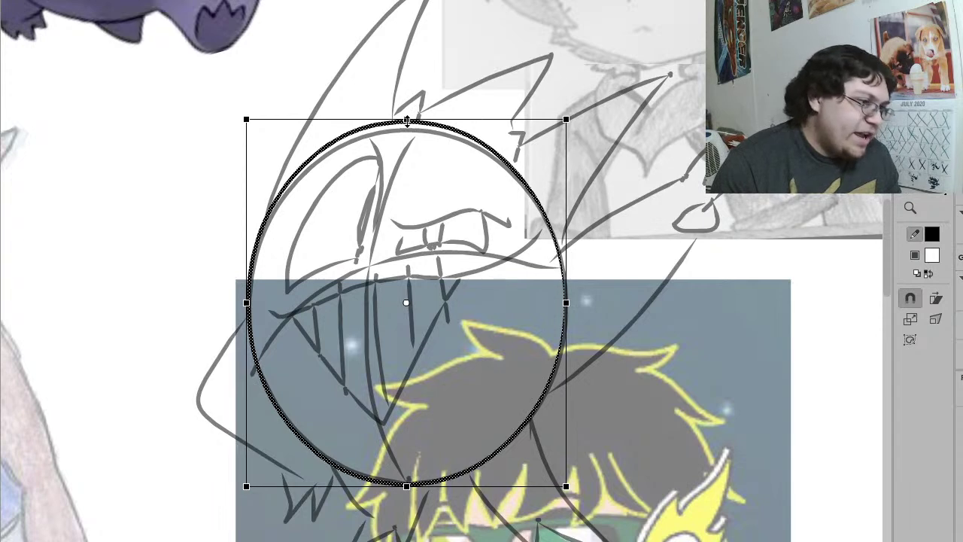
left_click_drag(406, 120, 406, 129)
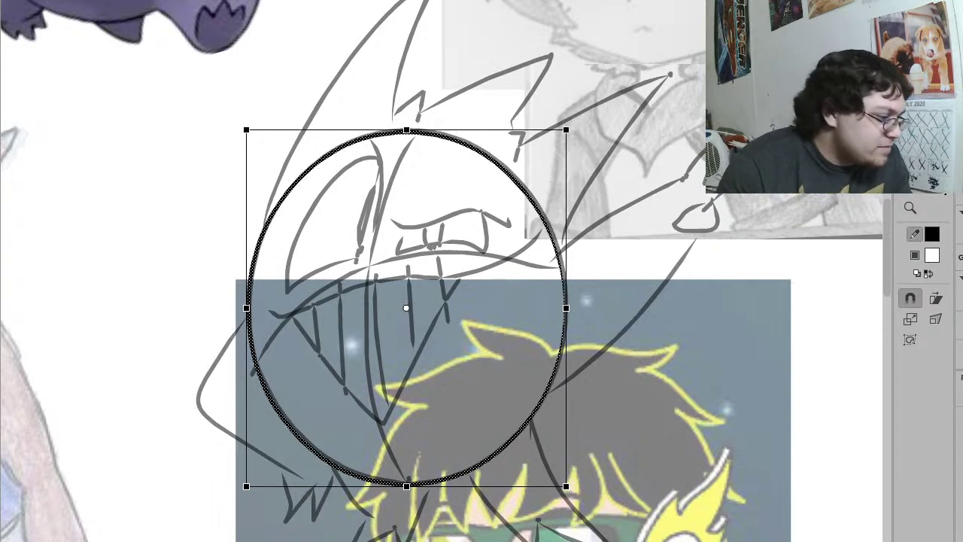
key("Return")
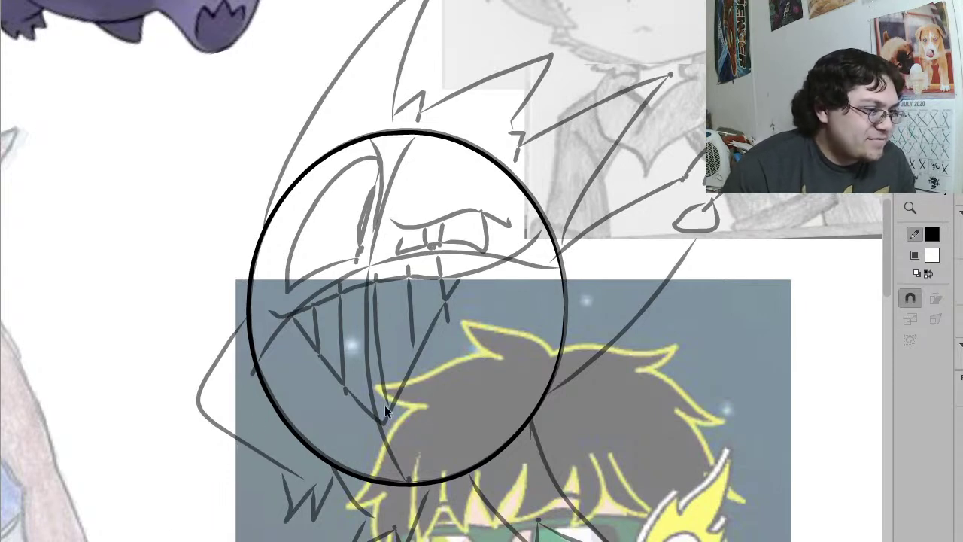
Step: Trace the left eye in black over the sketch, with a short line rising from its upper corner toward the head outline
key("z")
left_click_drag(485, 296, 198, 82)
key("y")
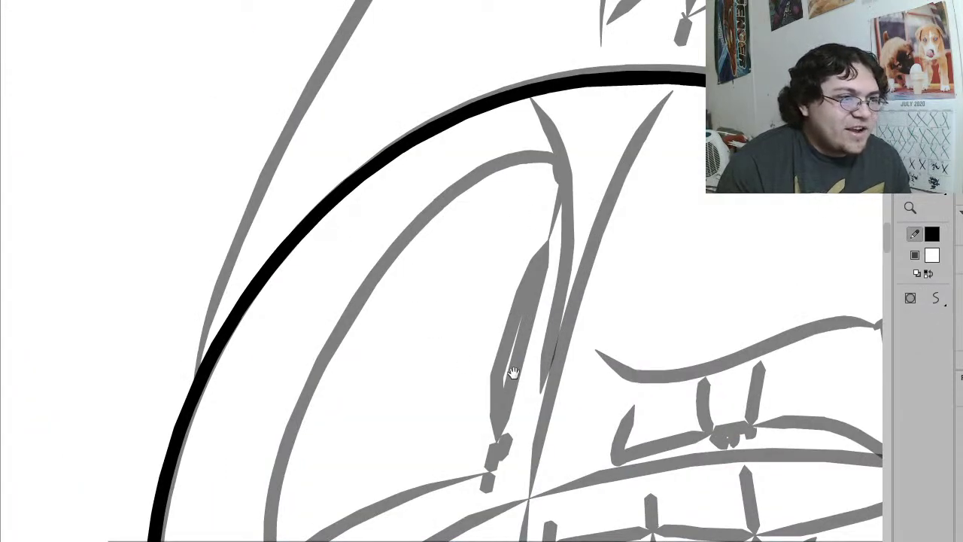
scroll(542, 343, "down", 2)
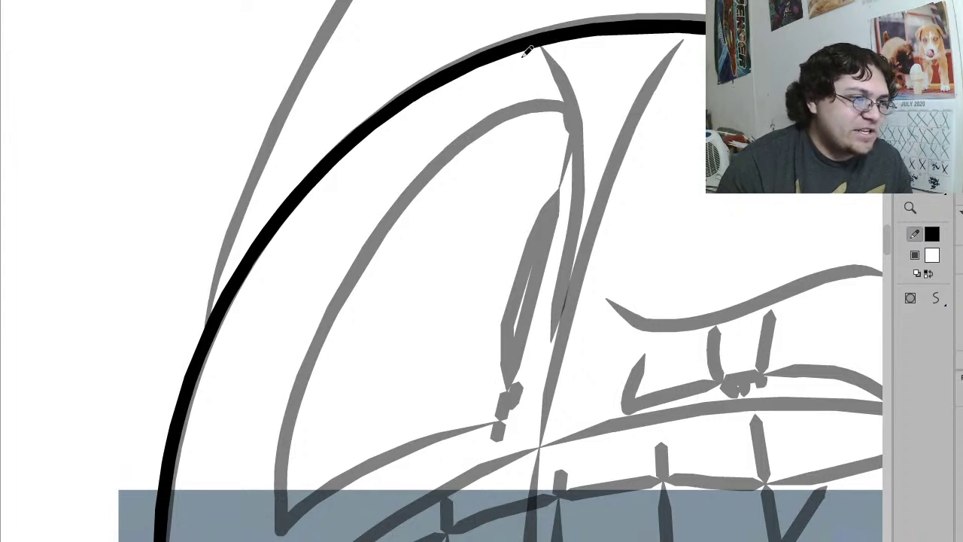
mouse_move(526, 51)
left_mouse_down()
mouse_move(573, 173)
mouse_move(571, 263)
mouse_move(520, 426)
mouse_move(423, 455)
mouse_move(281, 537)
mouse_move(275, 501)
mouse_move(289, 381)
mouse_move(343, 266)
mouse_move(489, 125)
mouse_move(537, 98)
mouse_move(595, 89)
left_mouse_up()
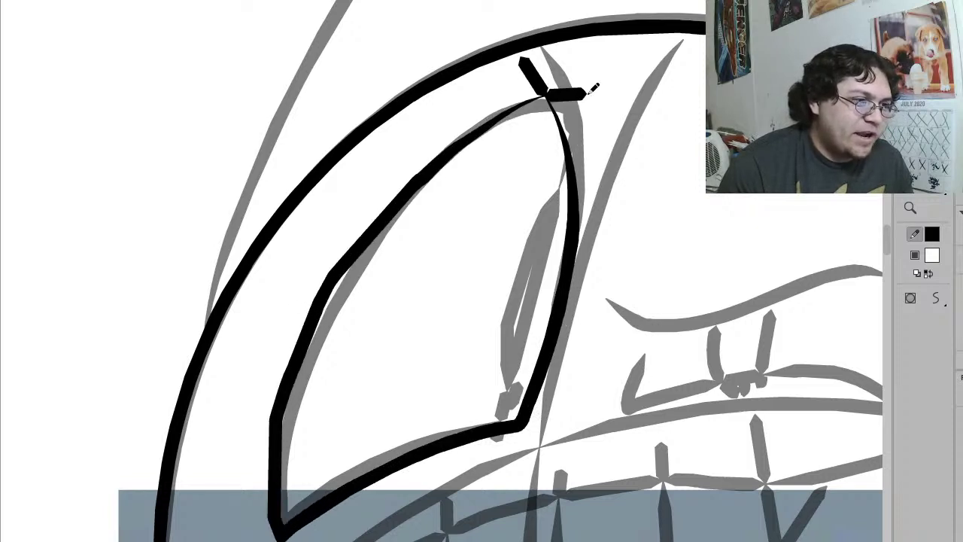
Step: Delete the stray line ends beyond the left eye's upper corner and pull that corner closer to the sketch
key("v")
left_click(579, 94)
key("Delete")
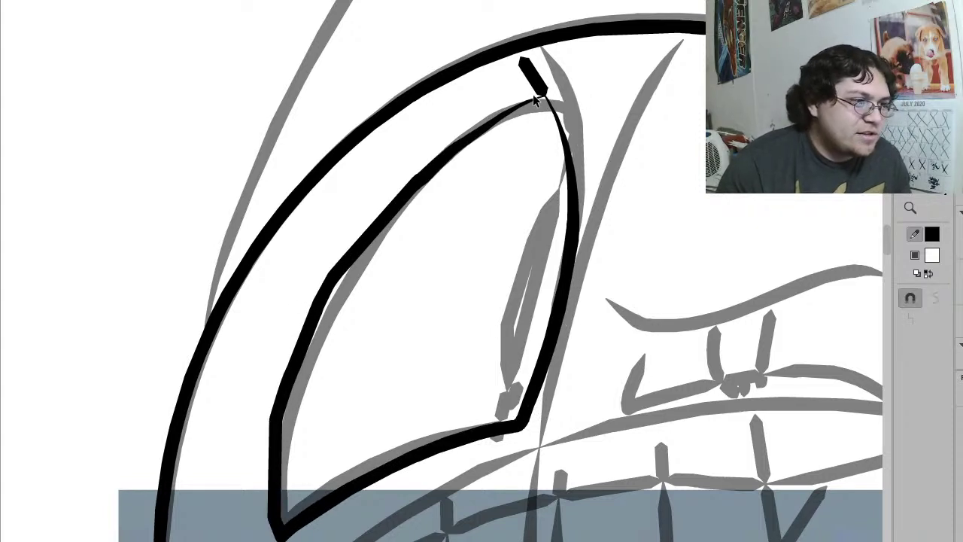
mouse_move(550, 98)
left_mouse_down()
mouse_move(564, 108)
mouse_move(568, 91)
mouse_move(561, 99)
mouse_move(593, 108)
left_mouse_up()
left_click(591, 108)
key("Delete")
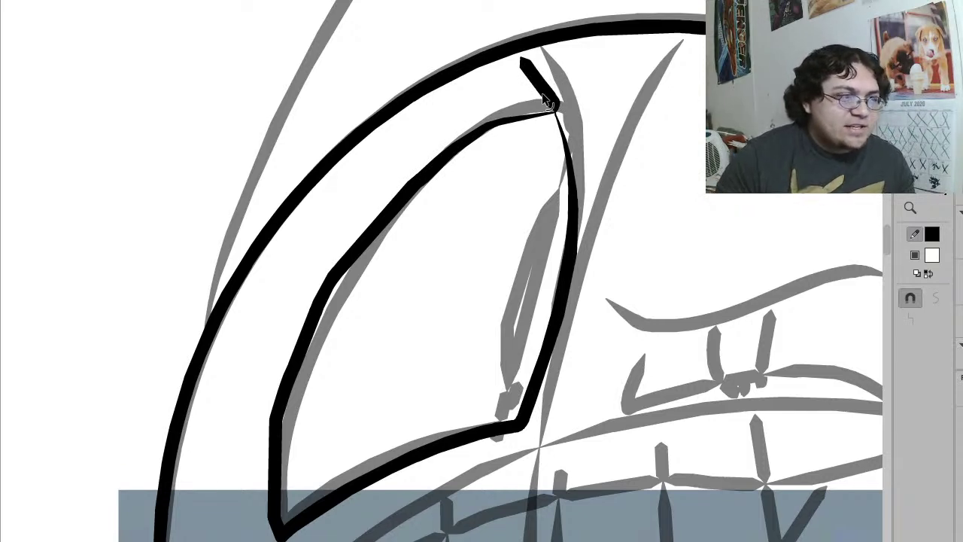
Step: Give the left eye's outline an even line width and smooth its long outer curve
left_click(547, 102)
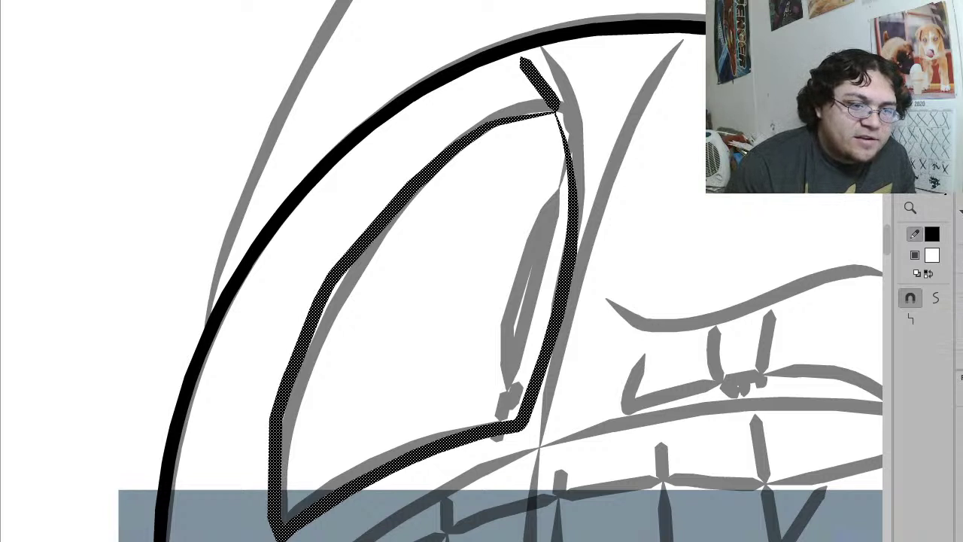
left_click(674, 183)
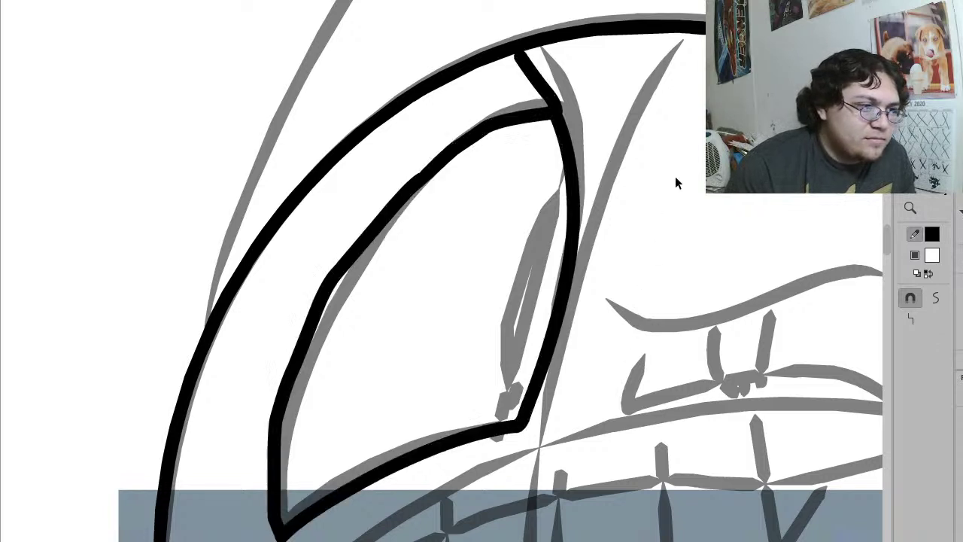
left_click(433, 184)
left_click(938, 298)
left_click(938, 298)
left_click(939, 298)
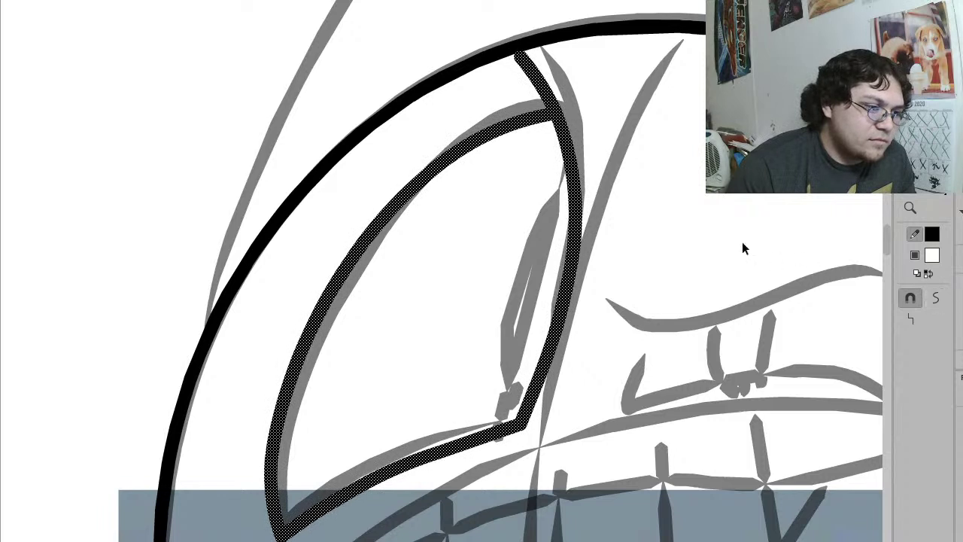
left_click(698, 160)
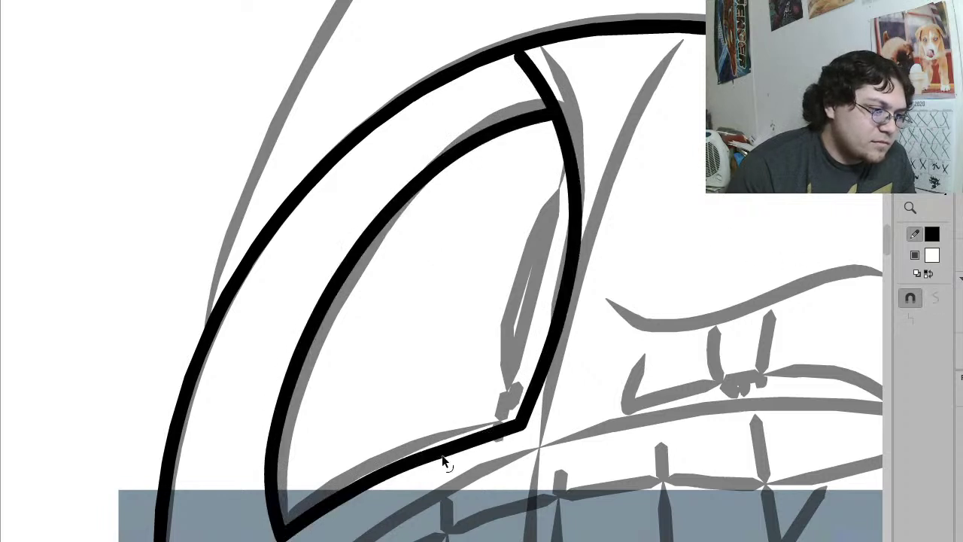
Step: Straighten the bottom edge of the left eye
left_click(347, 503)
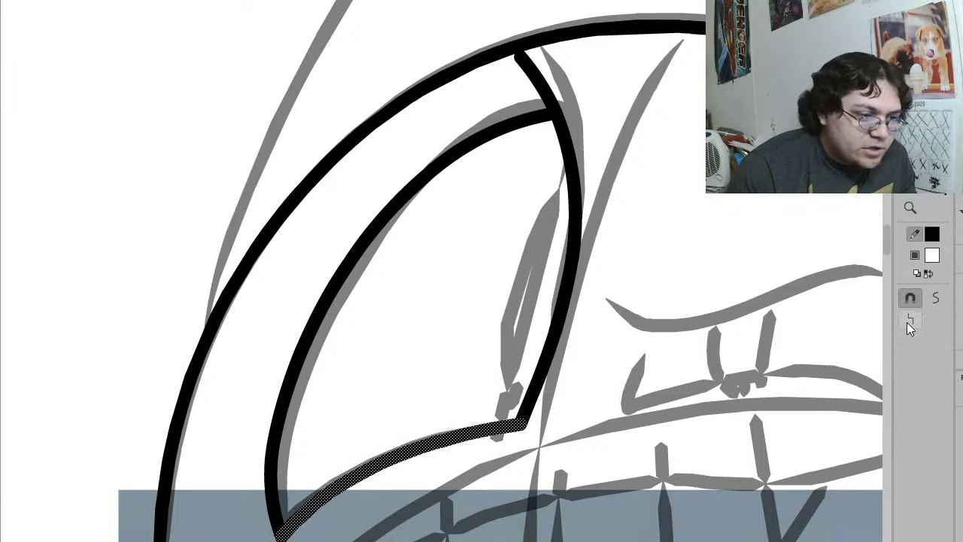
left_click(910, 320)
left_click(602, 242)
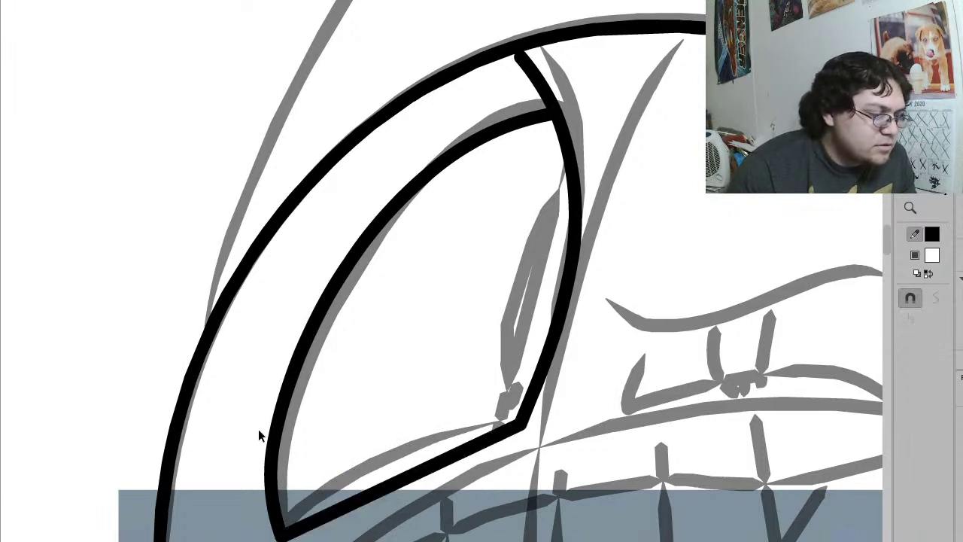
Step: Refine the left eye's outer curve to follow the sketch and bend its bottom edge into a gentle upward arc
left_click_drag(271, 456, 271, 449)
left_click_drag(472, 144, 463, 152)
mouse_move(534, 123)
left_mouse_down()
mouse_move(538, 109)
mouse_move(535, 118)
left_mouse_up()
left_click(535, 120)
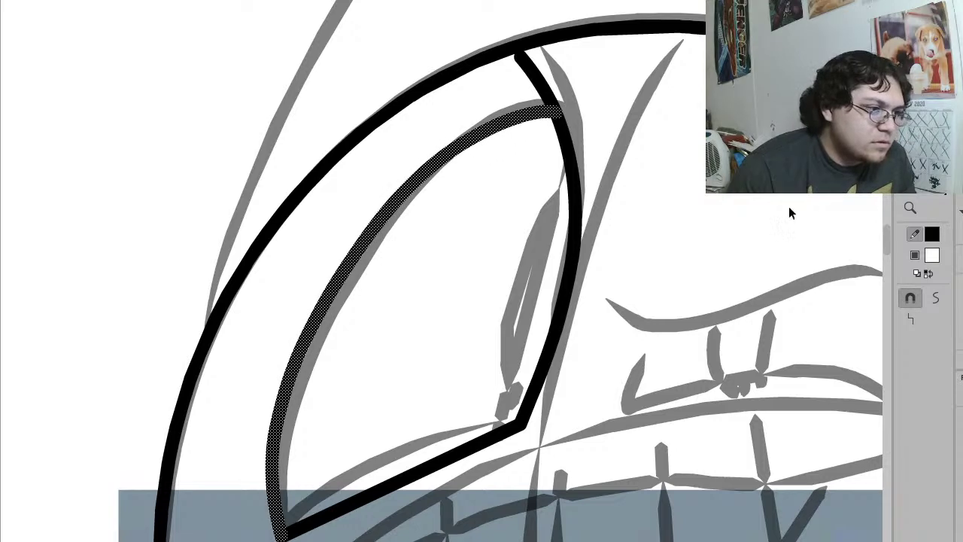
left_click(910, 321)
left_click(671, 97)
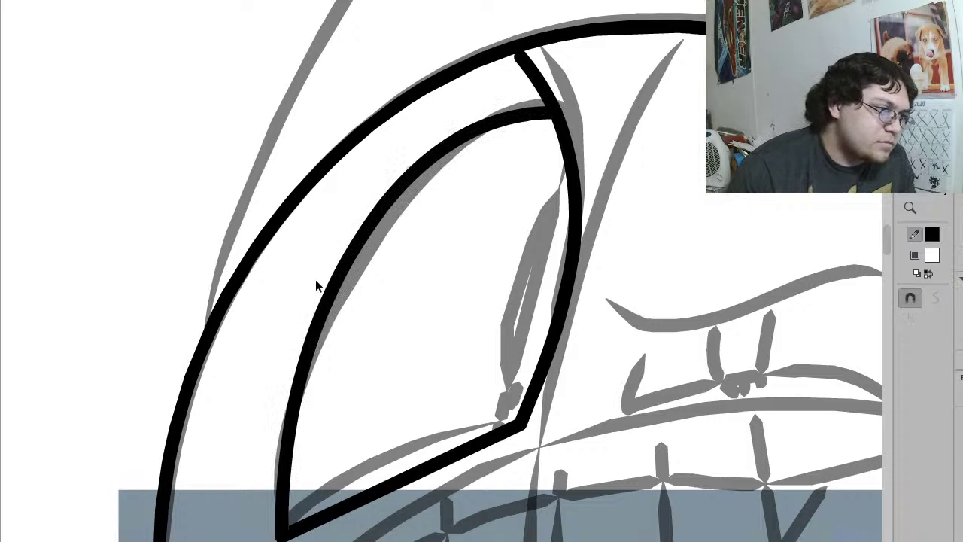
left_click_drag(421, 466, 419, 450)
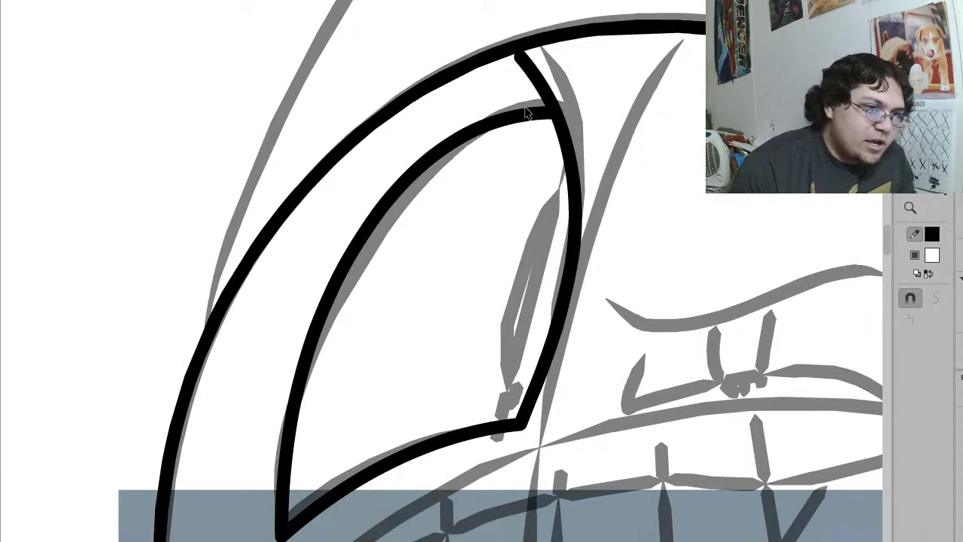
Step: Fill the inside of the left eye with white
key("k")
left_click(493, 223)
key("v")
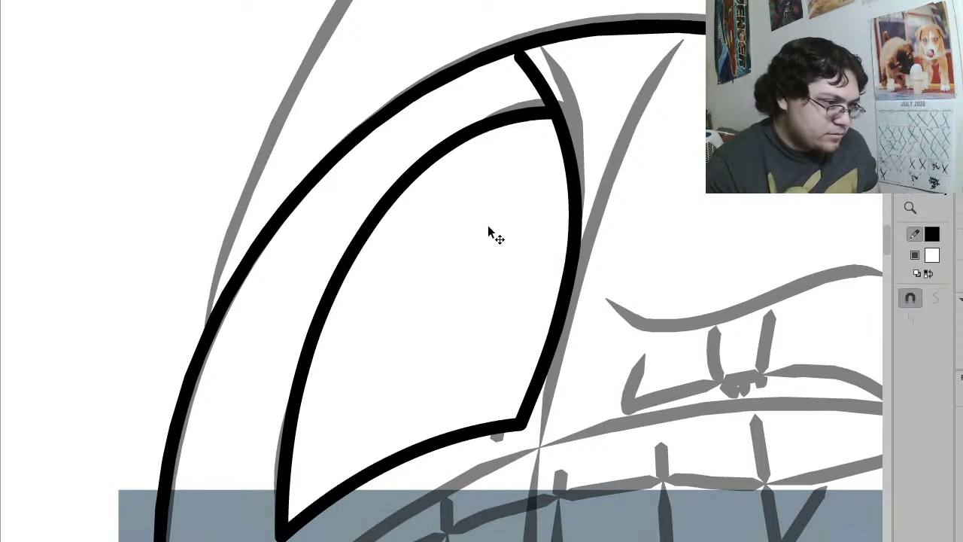
left_click(490, 226)
key("Delete")
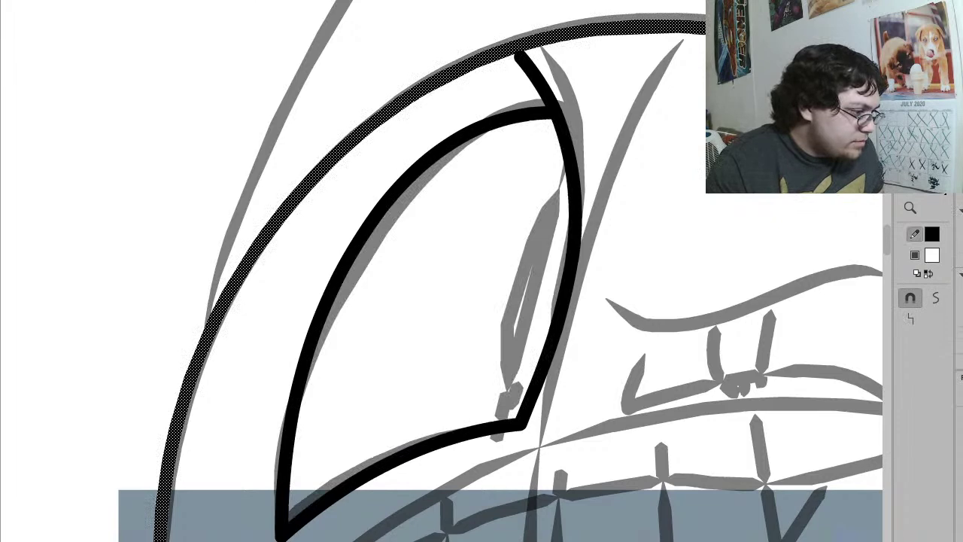
key("ctrl+z")
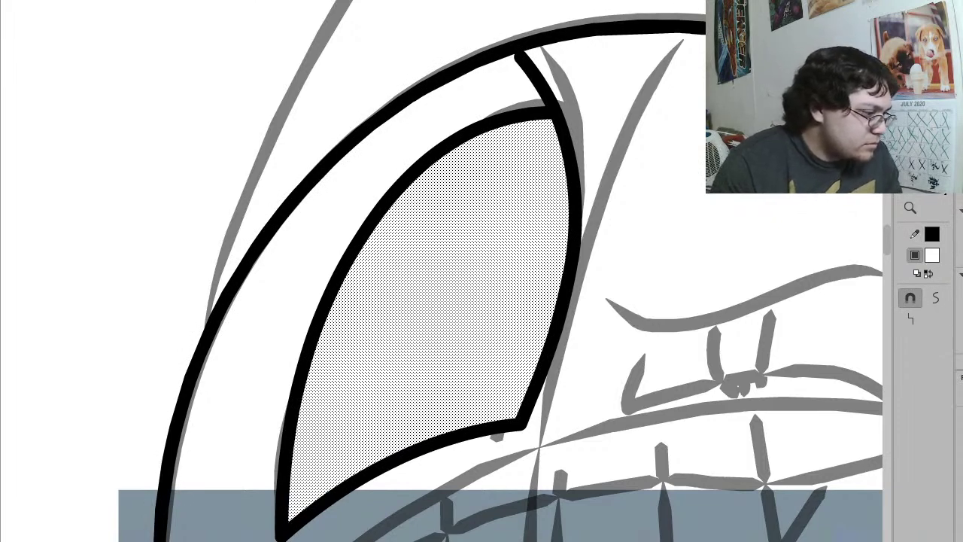
Step: Draw a white rectangle covering the whole left eye area behind its outline, and remove the rectangle's border
key("Delete")
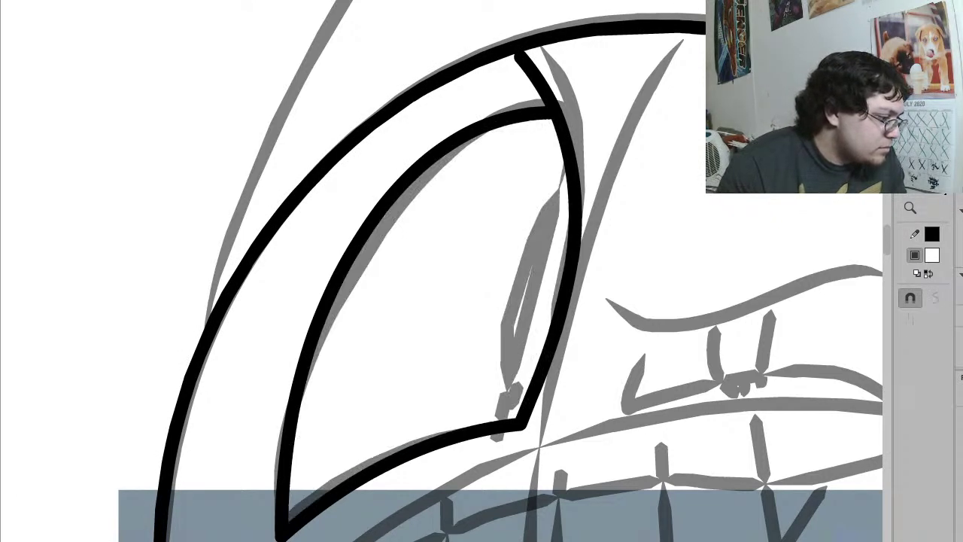
key("ctrl+z")
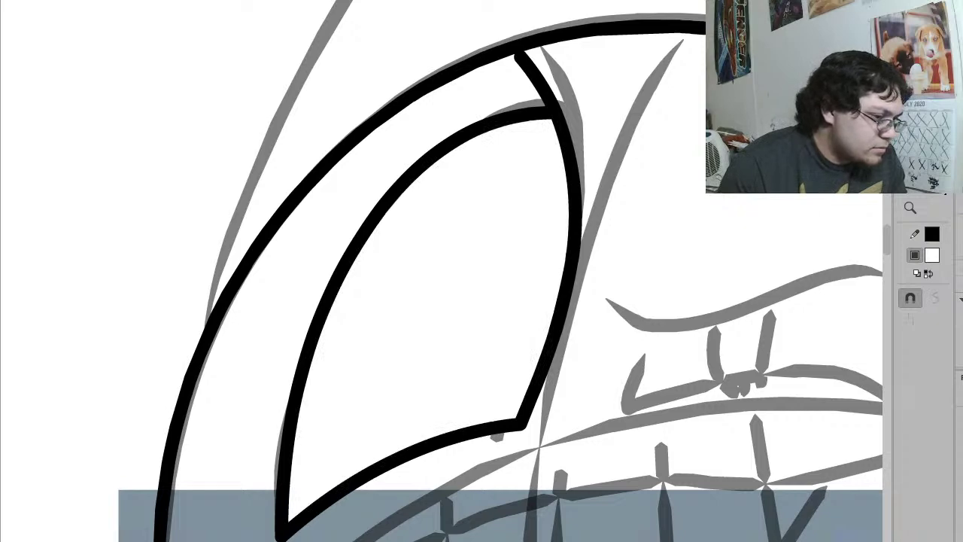
key("r")
left_click_drag(681, 2, 200, 541)
key("v")
double_click(681, 526)
key("Delete")
left_click(434, 383)
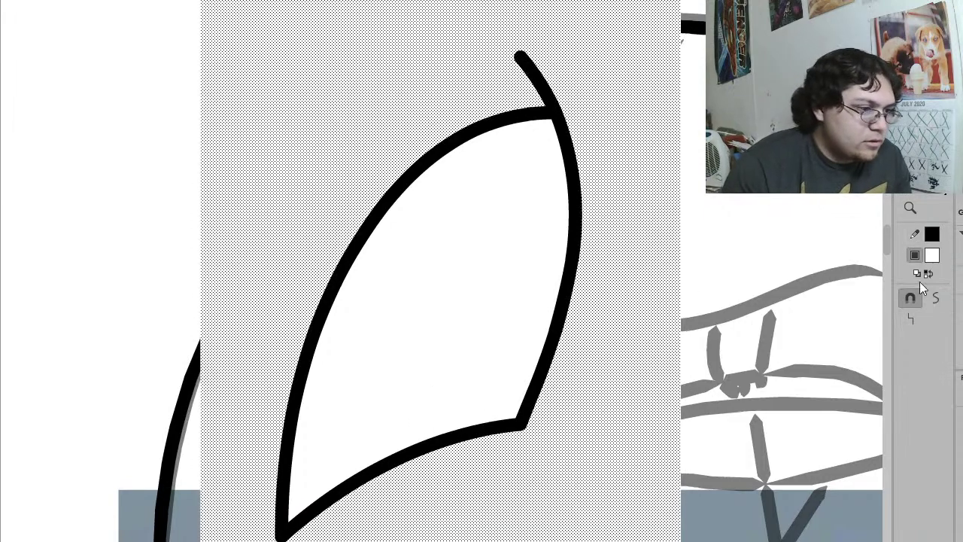
Step: Recolor the inside of the left eye purple, and hide that fill and the white rectangle so the sketch shows
left_click(480, 301, "shift")
left_click(734, 308)
left_click(479, 303)
left_click(930, 261)
left_click(857, 348)
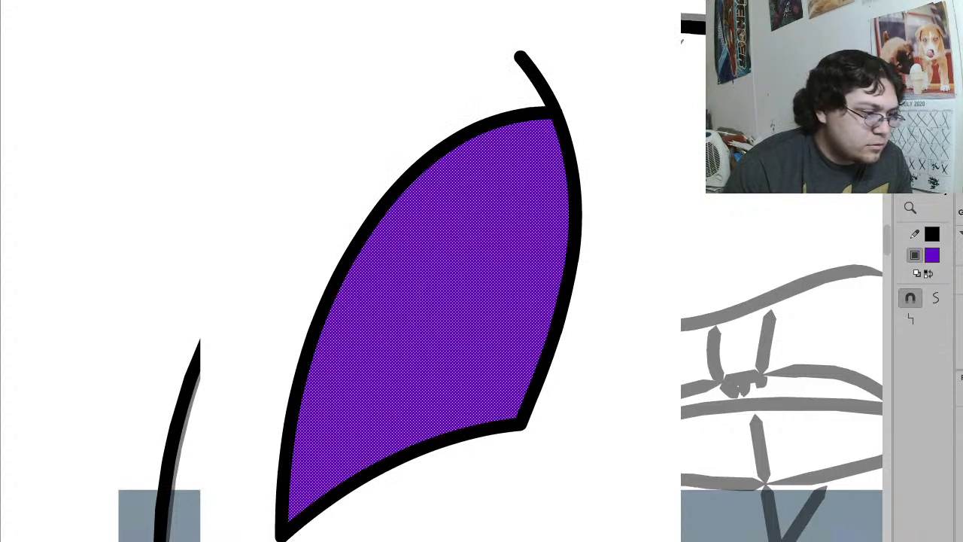
key("Delete")
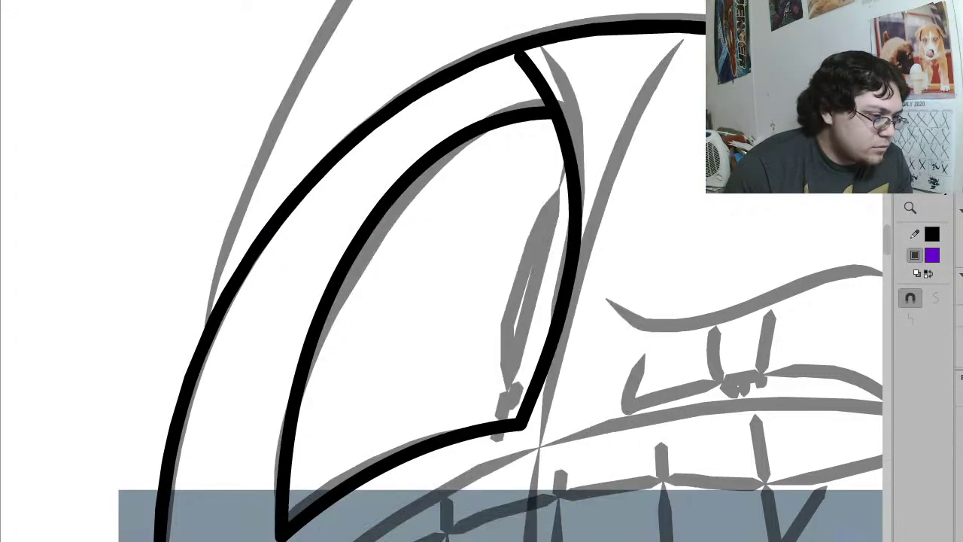
Step: Draw a narrow upright oval pupil with a black outline near the left eye's inner edge, fill it red, and group it
key("o")
left_click_drag(563, 180, 529, 426)
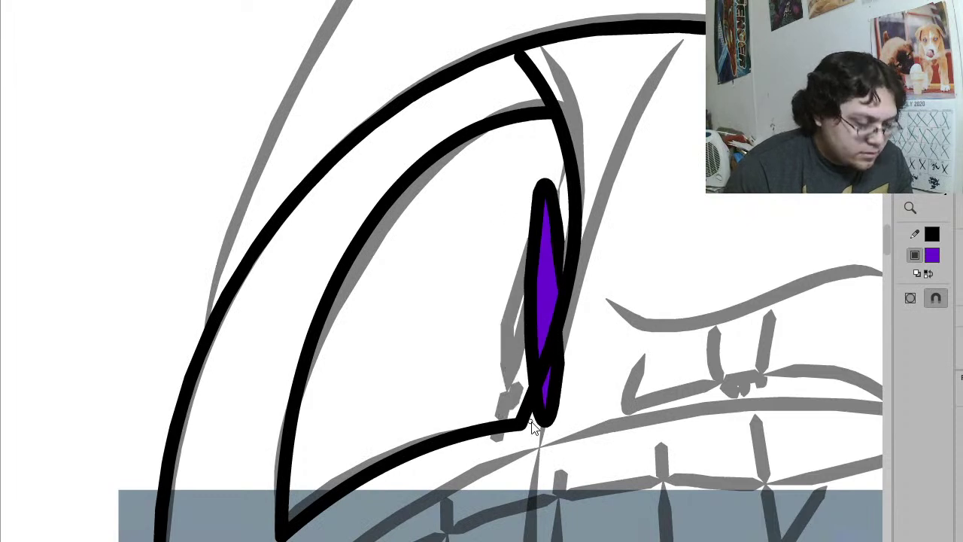
key("v")
double_click(548, 286)
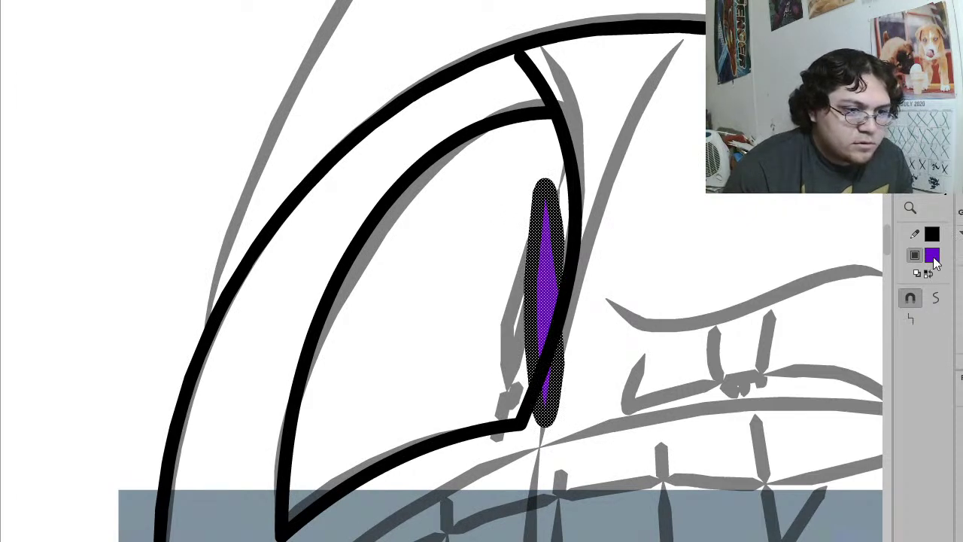
left_click(850, 365)
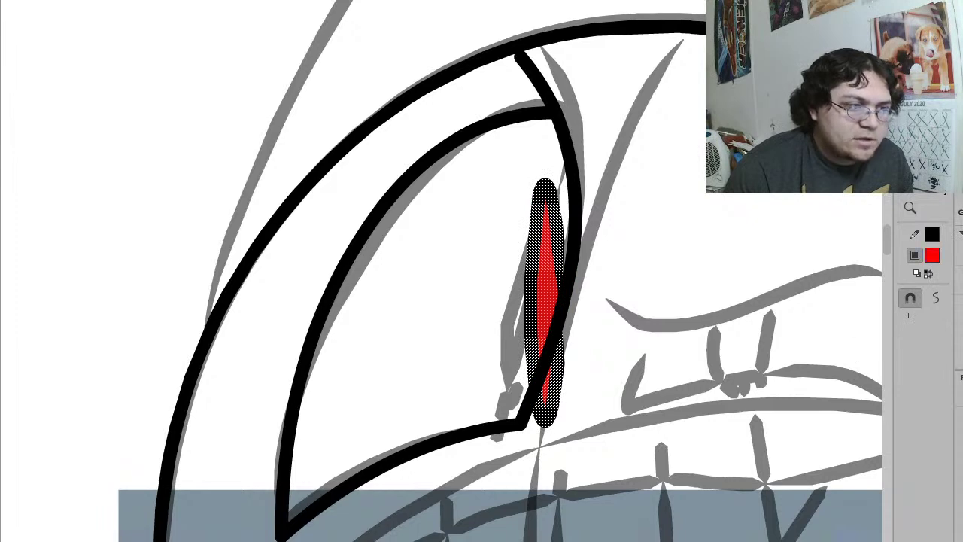
key("ctrl+g")
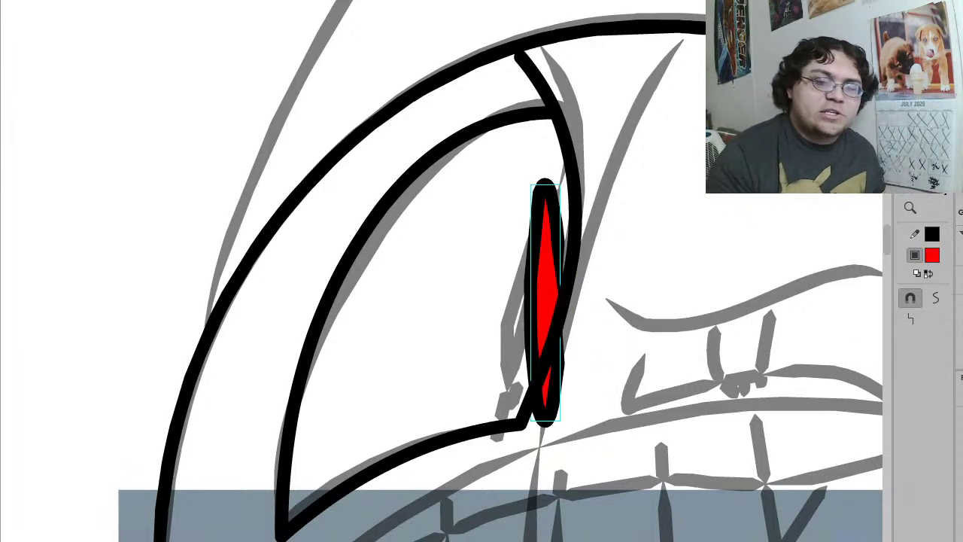
Step: Tilt the red pupil slightly clockwise and shift it inward to match the sketched pupil
key("q")
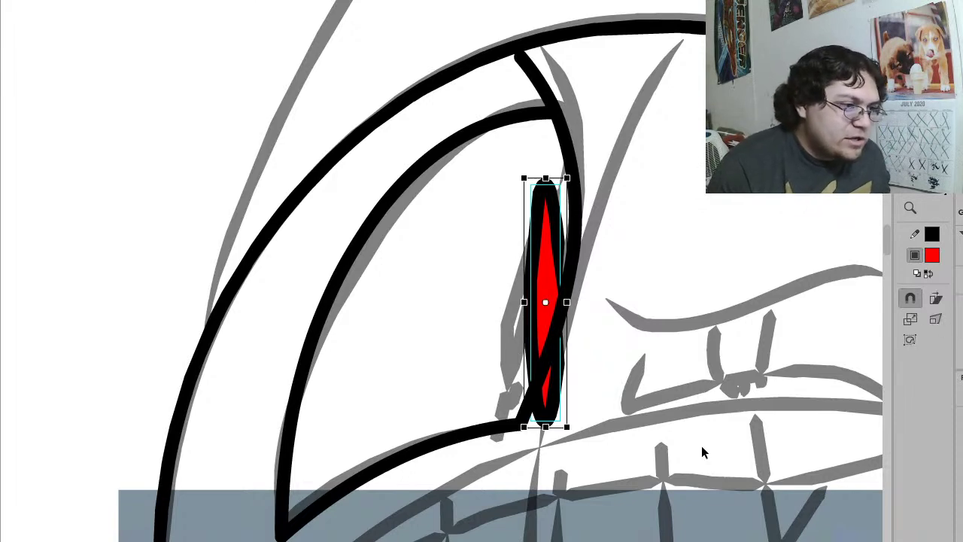
left_click_drag(574, 434, 555, 401)
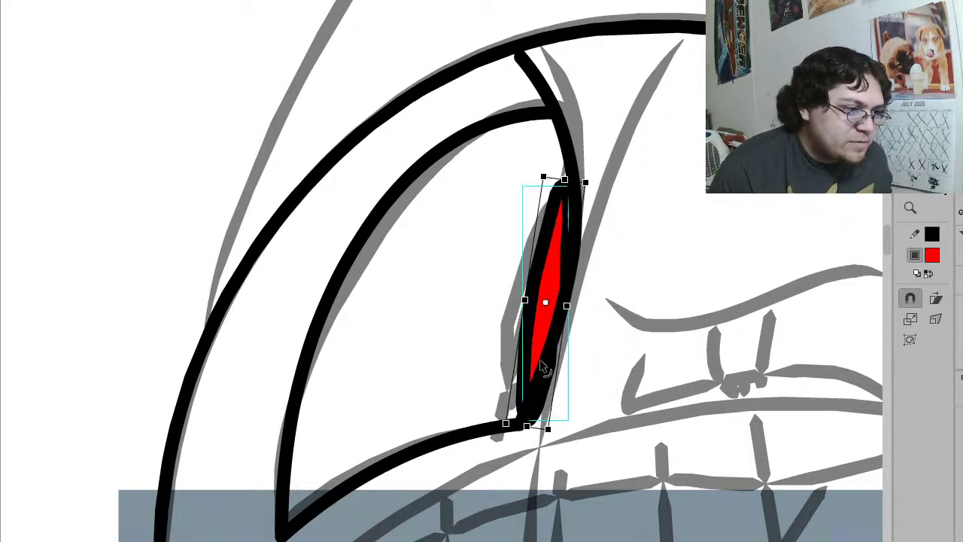
left_click_drag(530, 334, 516, 333)
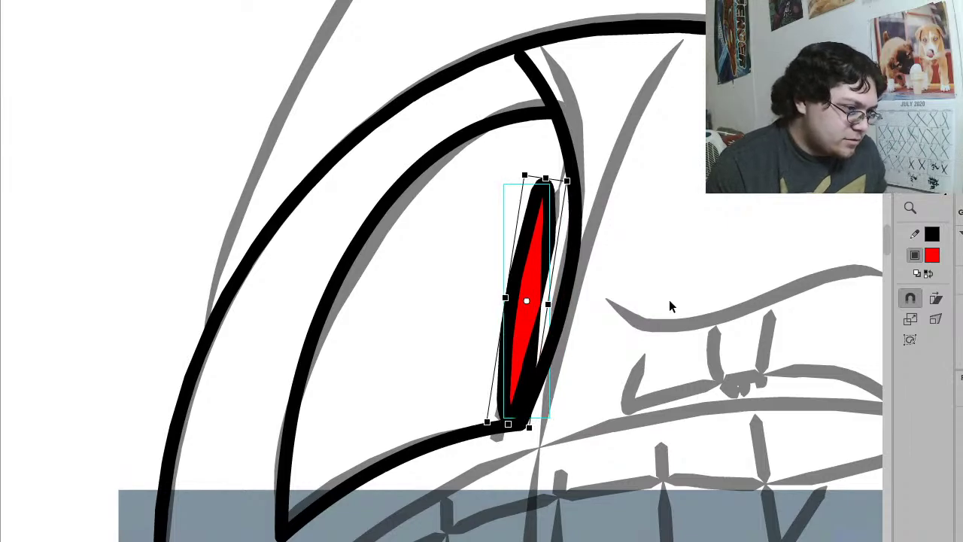
left_click(628, 319)
Step: Show the white rectangle behind the left eye and recolor it black
key("ctrl+v")
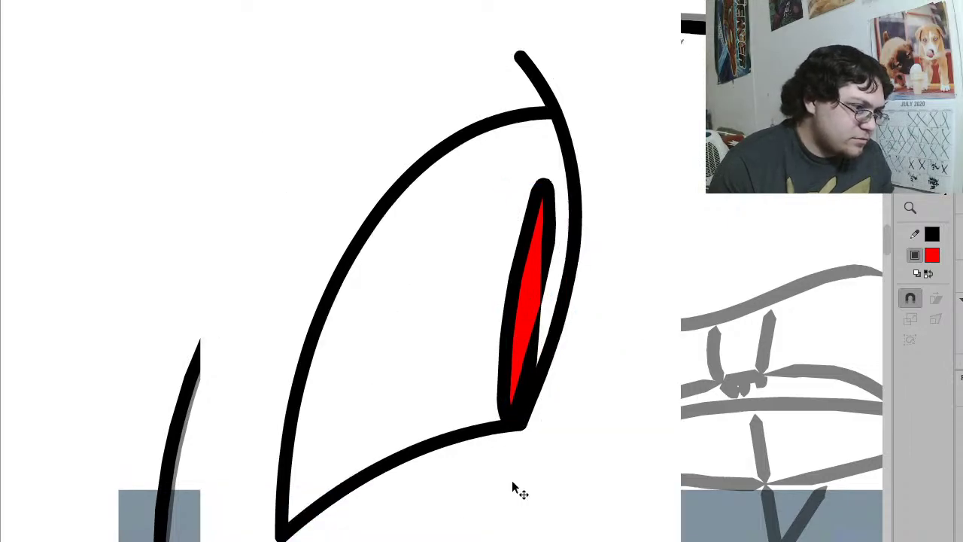
left_click(647, 466)
left_click(934, 256)
left_click(934, 231)
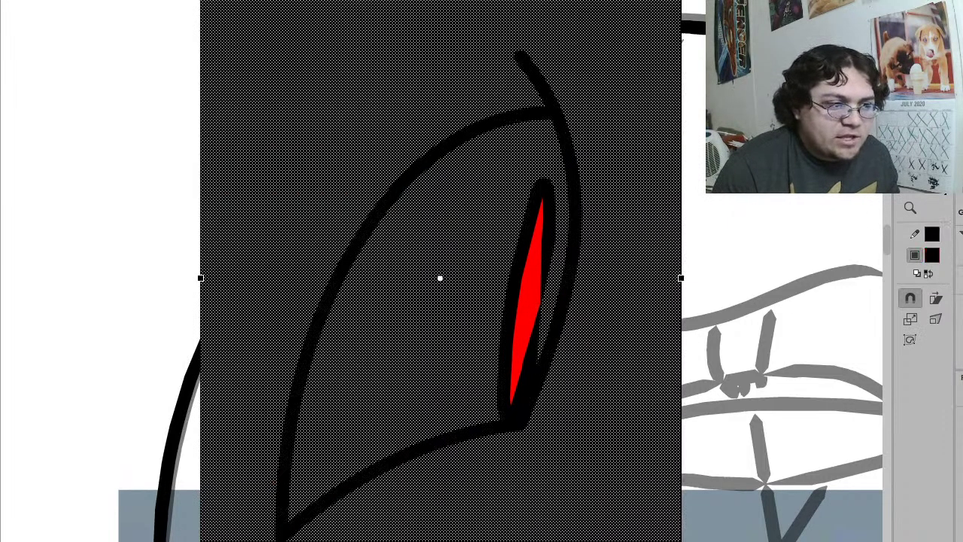
key("Escape")
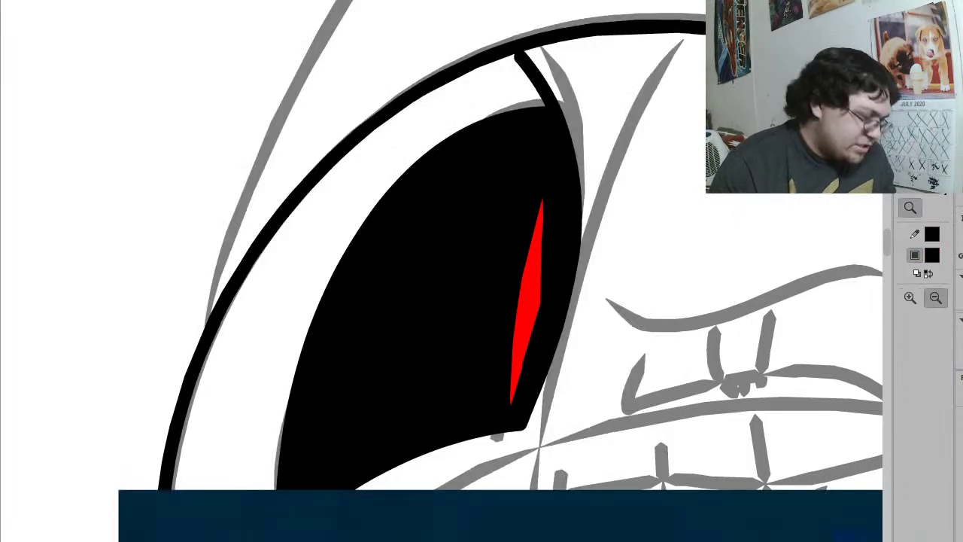
Step: Recolor the rectangle behind the left eye with the pink sampled from the reference Gengar's eye
key("z")
left_click(659, 194)
left_click(616, 221)
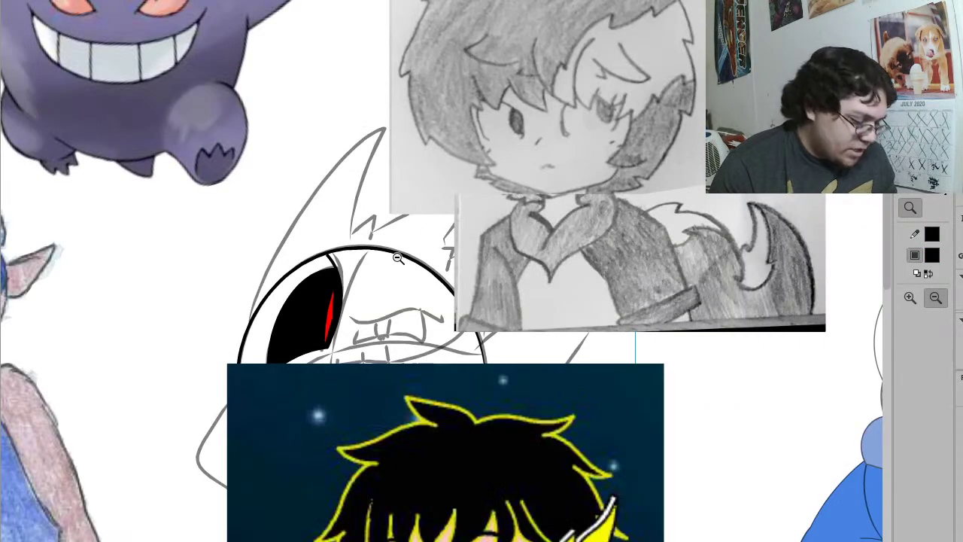
key("v")
double_click(367, 253)
left_click_drag(375, 164, 456, 235)
left_click(384, 361)
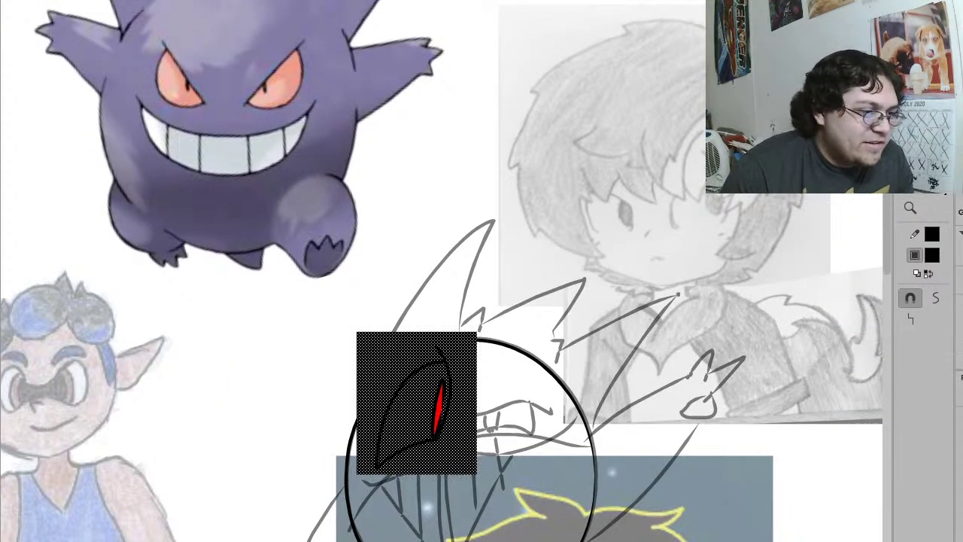
left_click(928, 258)
left_click(185, 94)
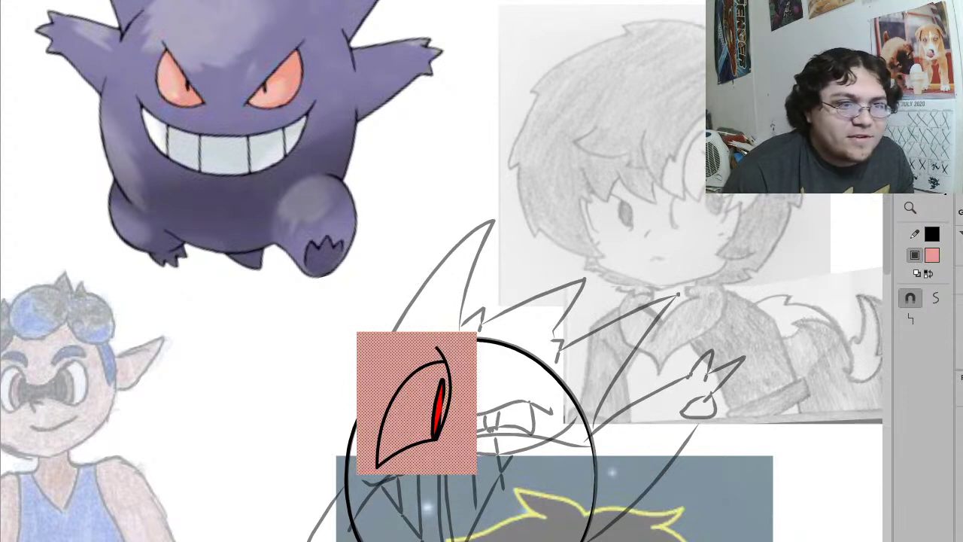
Step: Deepen the rectangle's pink fill to a stronger coral red
key("ctrl+d")
left_click(385, 358)
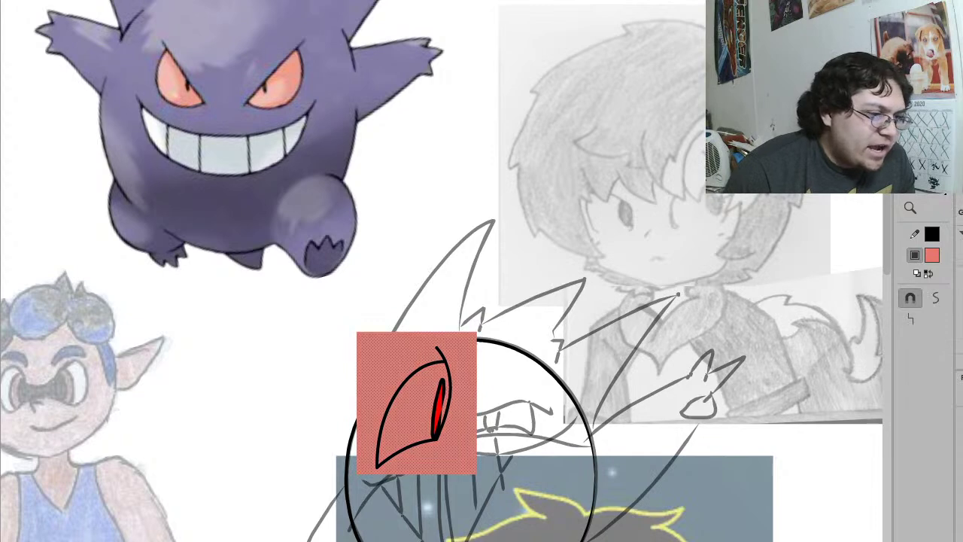
key("ctrl+d")
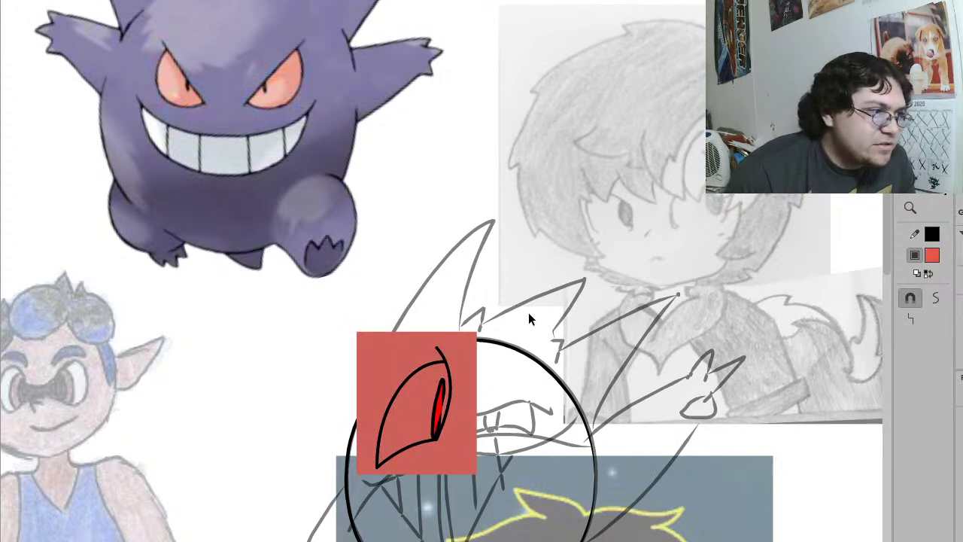
Step: Change the left eye's pupil fill to black
left_click(442, 393)
left_click(938, 256)
left_click(934, 233)
key("ctrl+d")
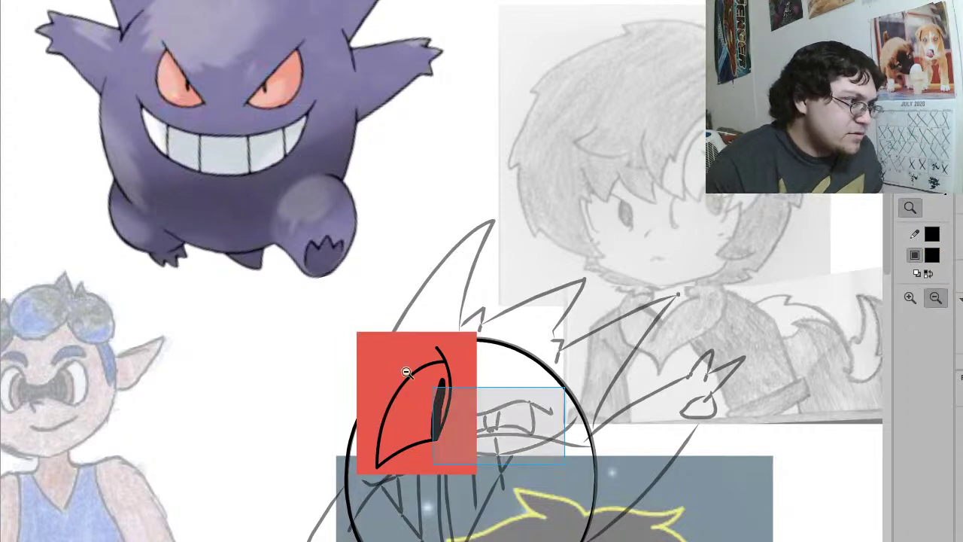
Step: Smooth the angular sides of the black pupil into a clean, narrow oval
left_click_drag(563, 460, 279, 271)
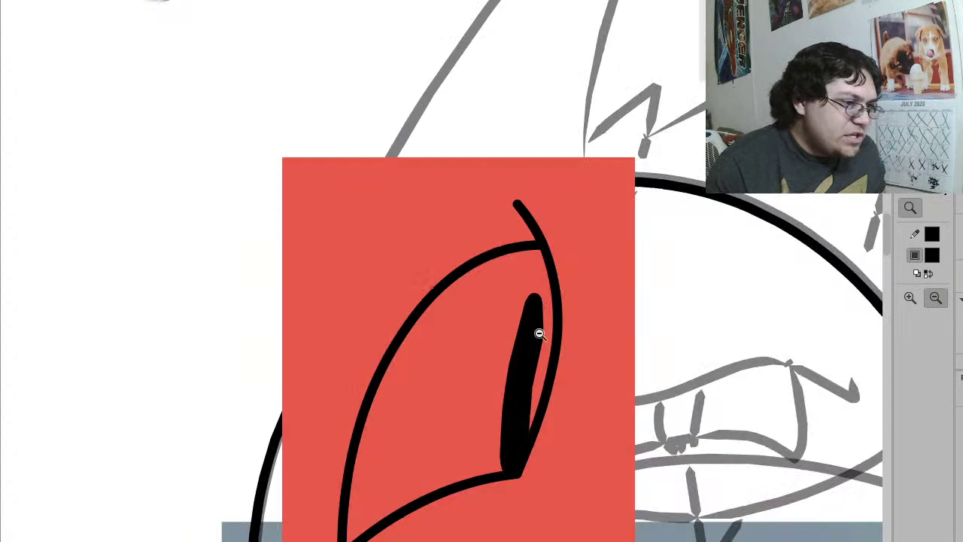
key("v")
left_click(531, 369)
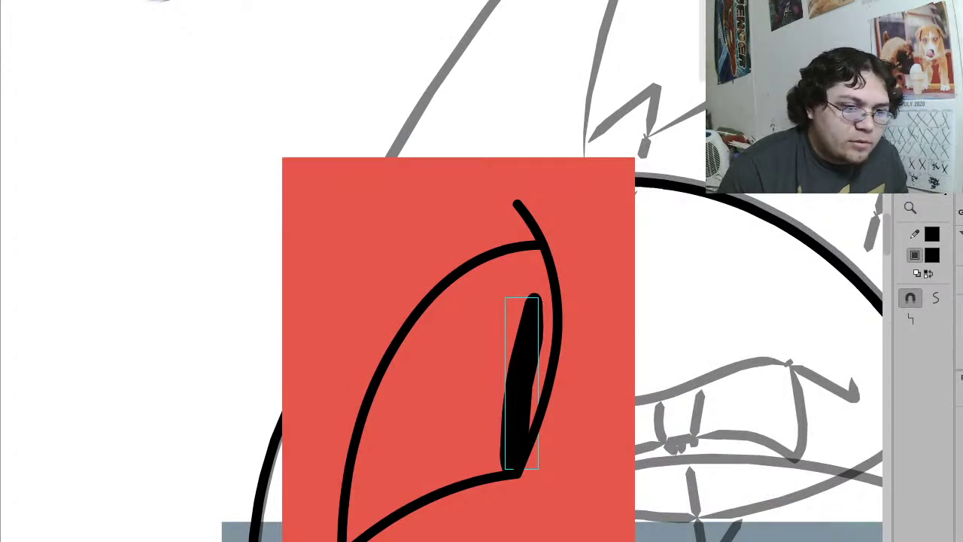
left_click(561, 346, "shift")
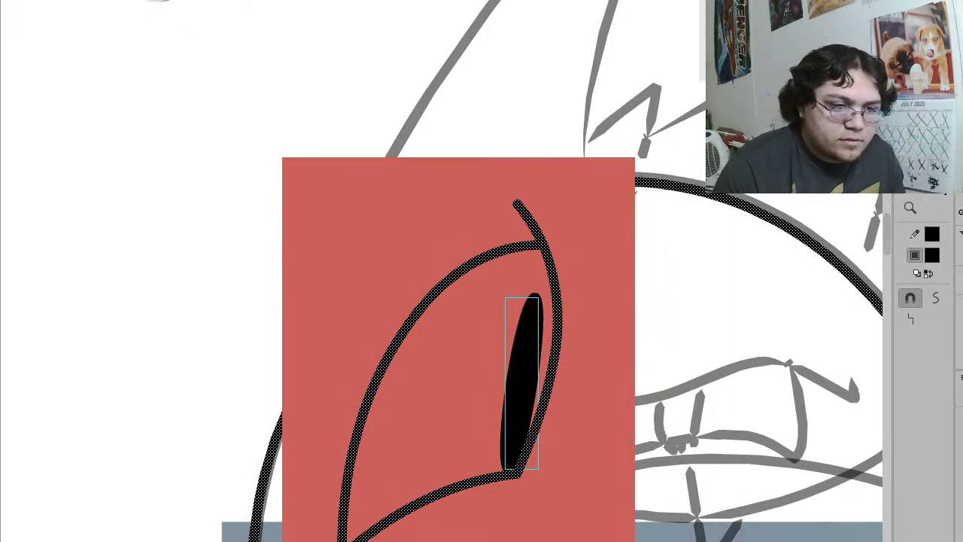
left_click(134, 155)
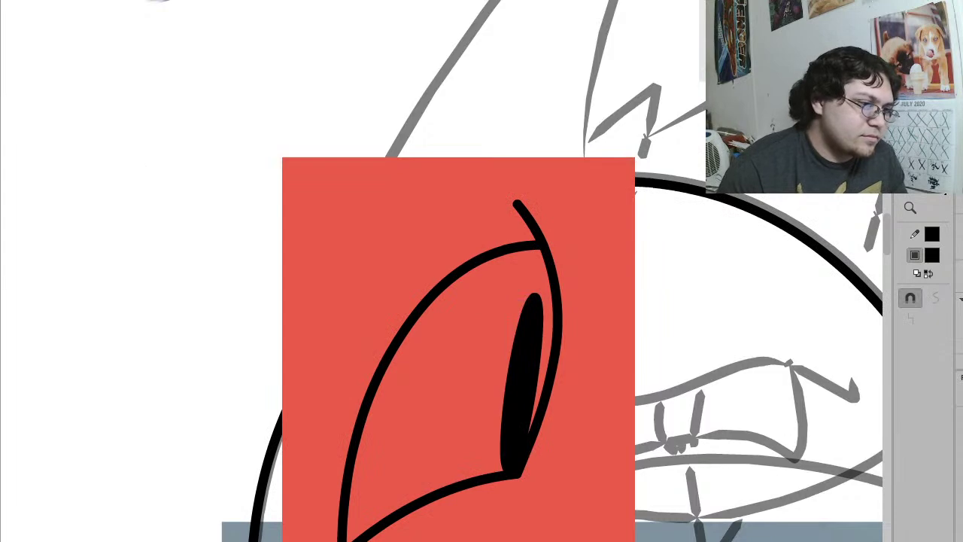
Step: Give the pupil's outline 50% opacity while keeping its inner fill solid black
left_click(537, 361)
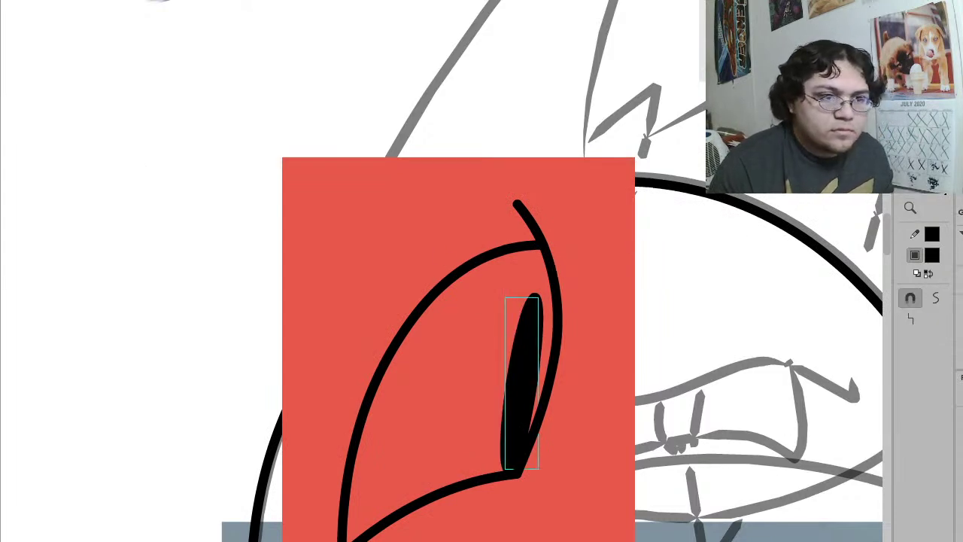
type("50")
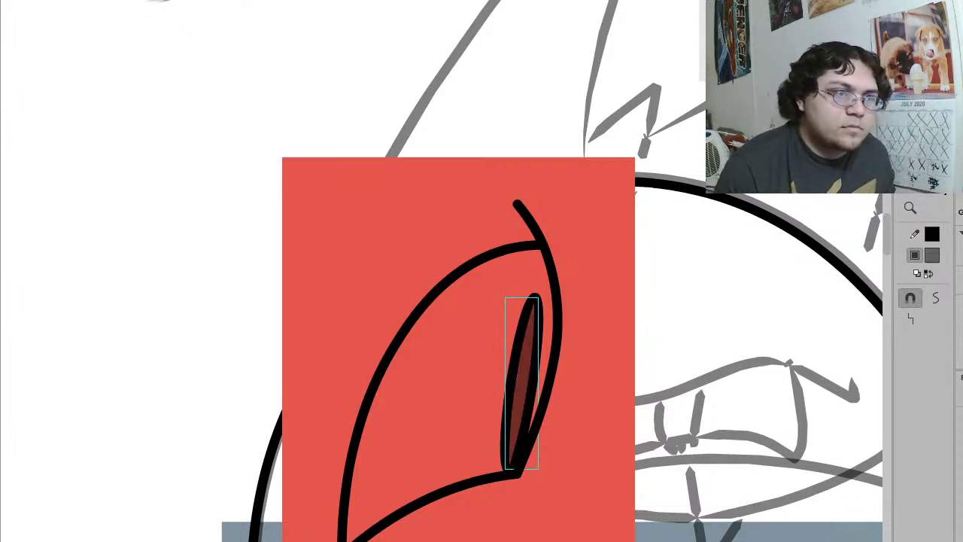
left_click(928, 275)
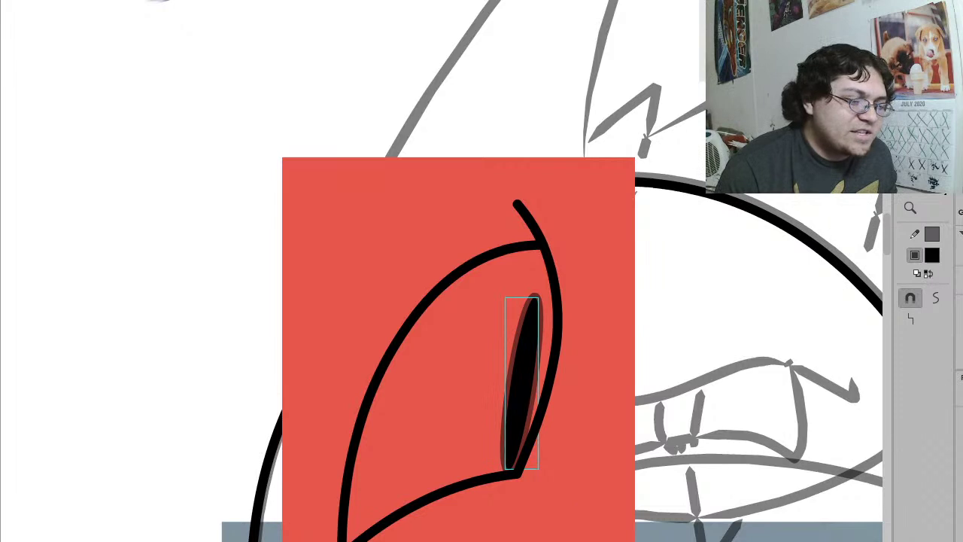
key("Escape")
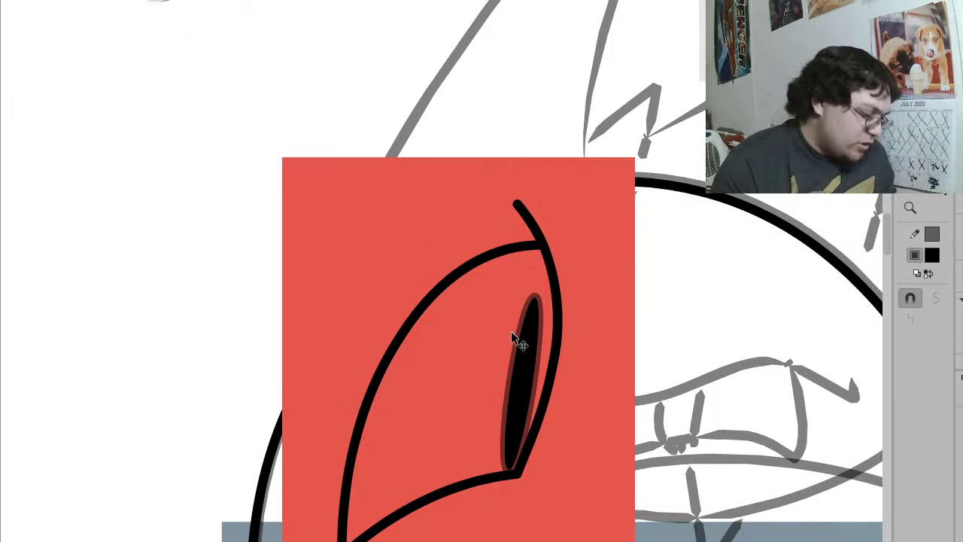
Step: Mask the coral red rectangle so that its color fills only the inside of the left eye
key("z")
left_click(570, 4)
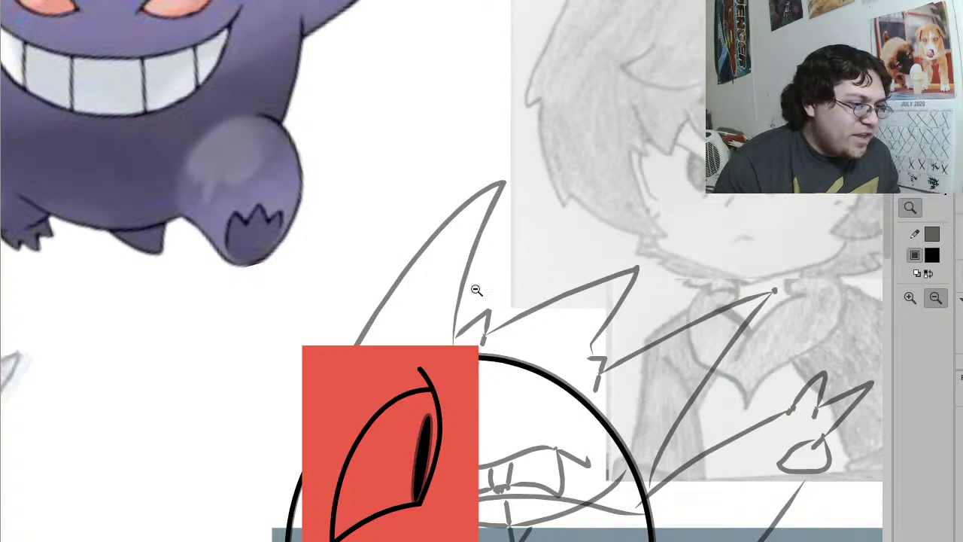
key("v")
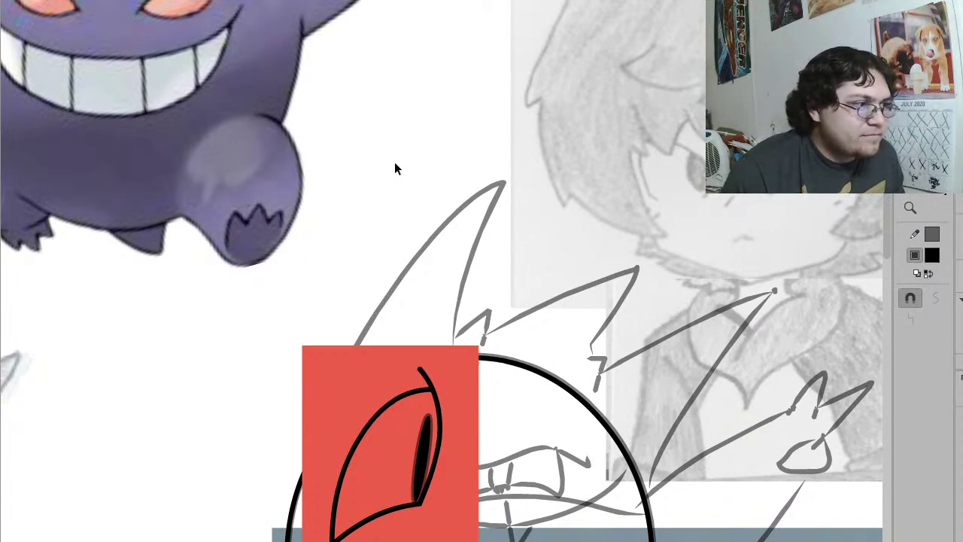
left_click(457, 460)
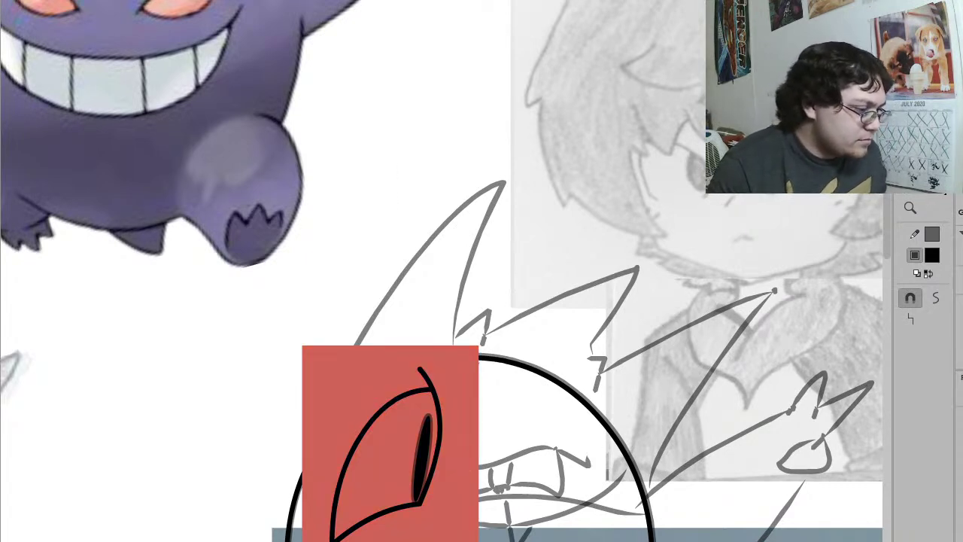
scroll(399, 455, "down", 5)
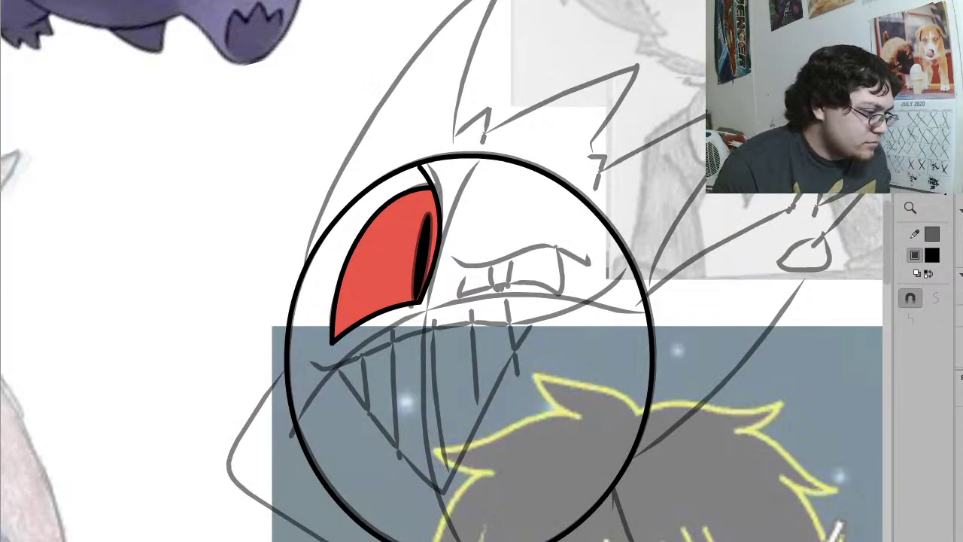
Step: Trace the wavy upper line of the right eye over the sketch with a freehand pencil stroke
left_click(615, 486)
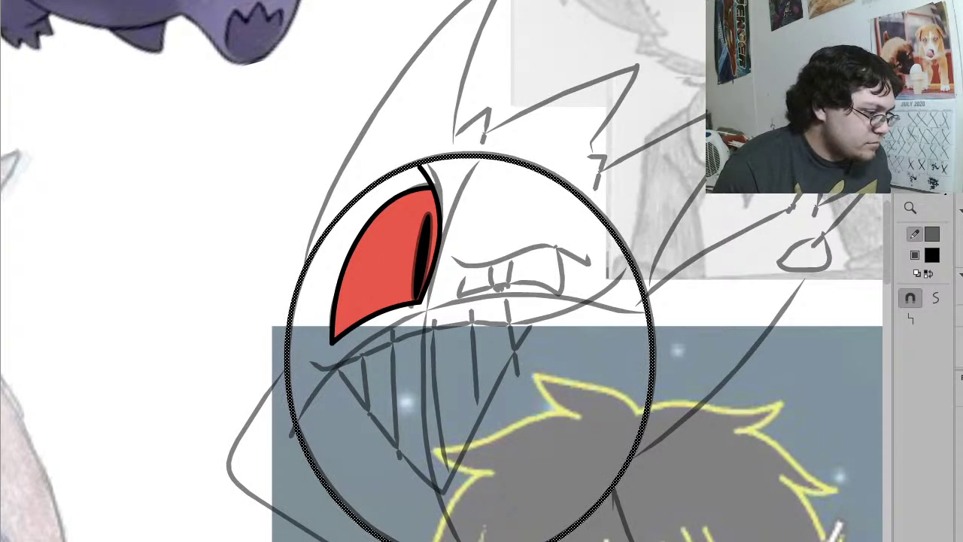
key("z")
key("alt")
left_click_drag(645, 342, 369, 129)
key("y")
mouse_move(262, 320)
left_mouse_down()
mouse_move(308, 348)
mouse_move(467, 337)
mouse_move(593, 305)
mouse_move(686, 339)
mouse_move(722, 339)
left_mouse_up()
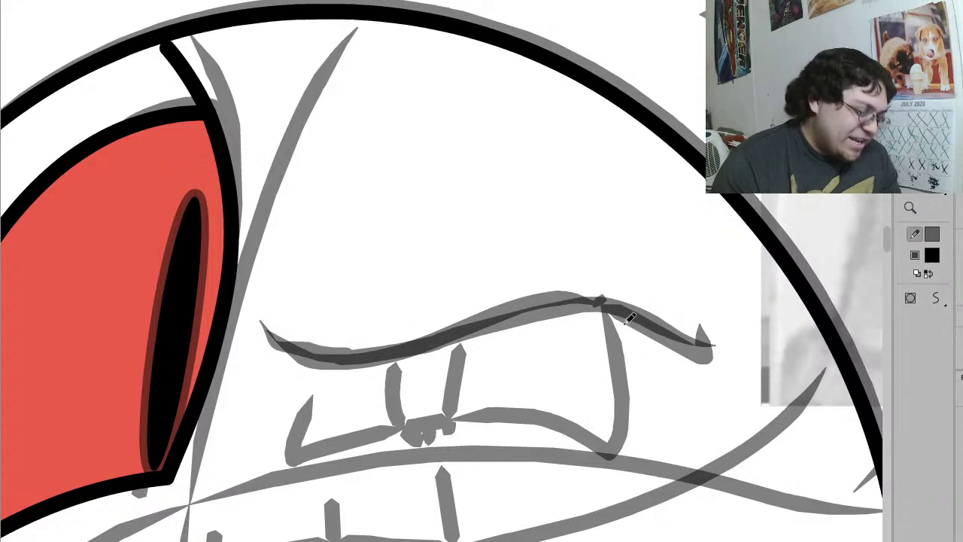
Step: Turn the wavy upper line of the right eye into a thick, fully opaque black stroke with round ends
key("v")
left_click(598, 302)
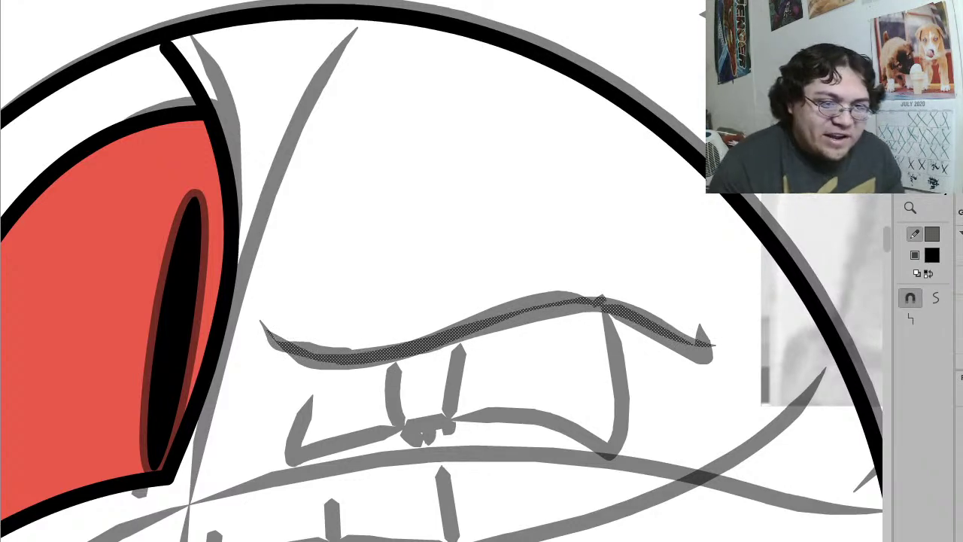
left_click(611, 241)
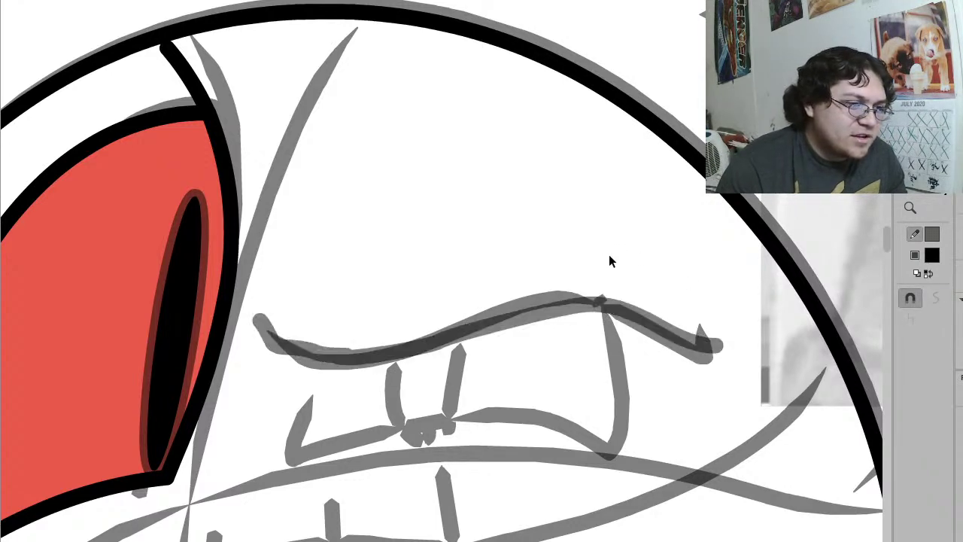
left_click(576, 309)
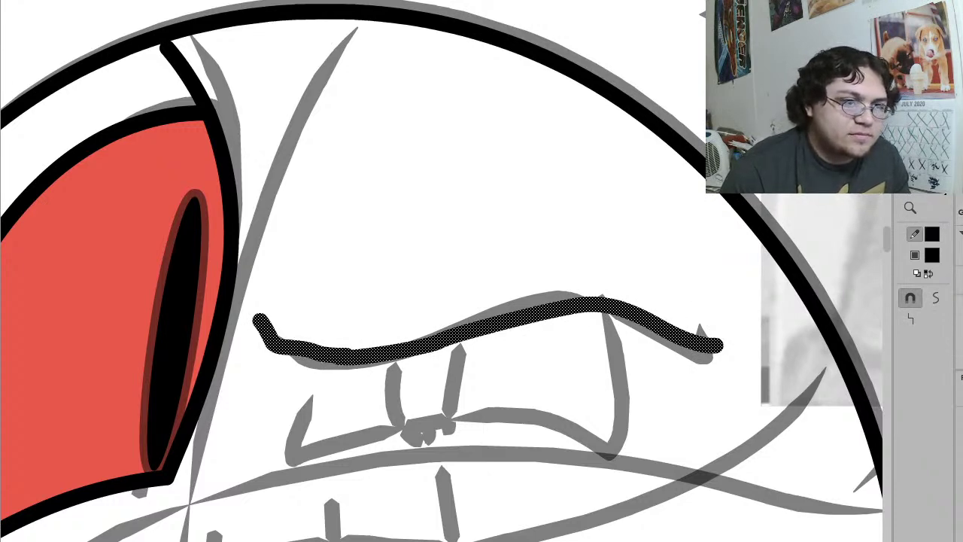
Step: Smooth the right eye's wavy upper line and delete its short hooked segment nearest the left eye
left_click(937, 299)
left_click(936, 300)
left_click(937, 299)
left_click(937, 299)
left_click(482, 323, "shift")
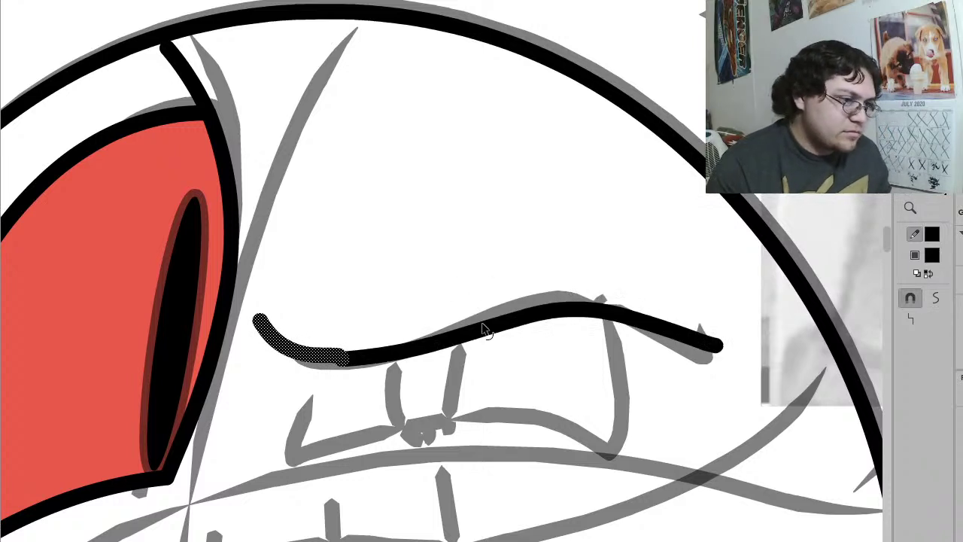
key("Delete")
Step: Bend the remaining line to follow the sketch, with an upturned inner end and a higher arch toward the outer end
left_click_drag(343, 366, 277, 328)
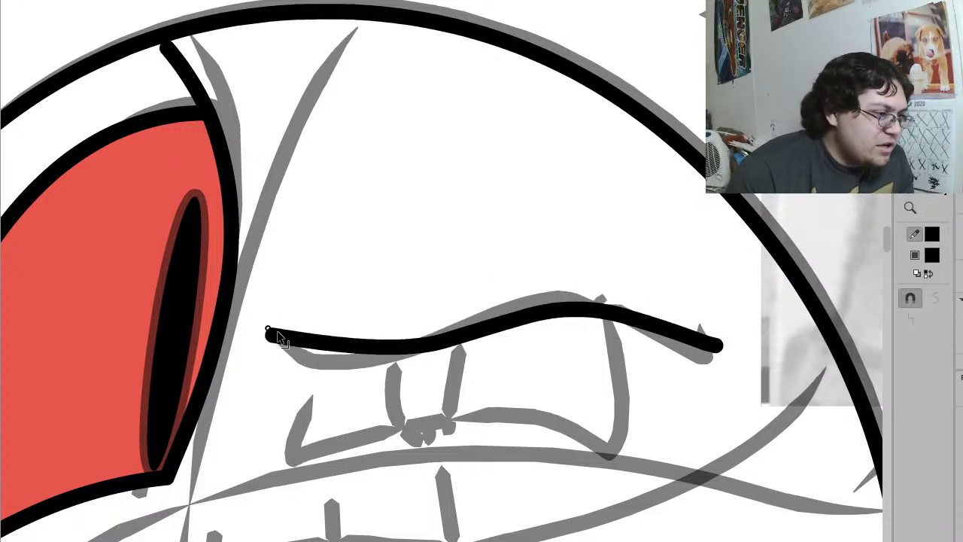
left_click_drag(362, 342, 320, 361)
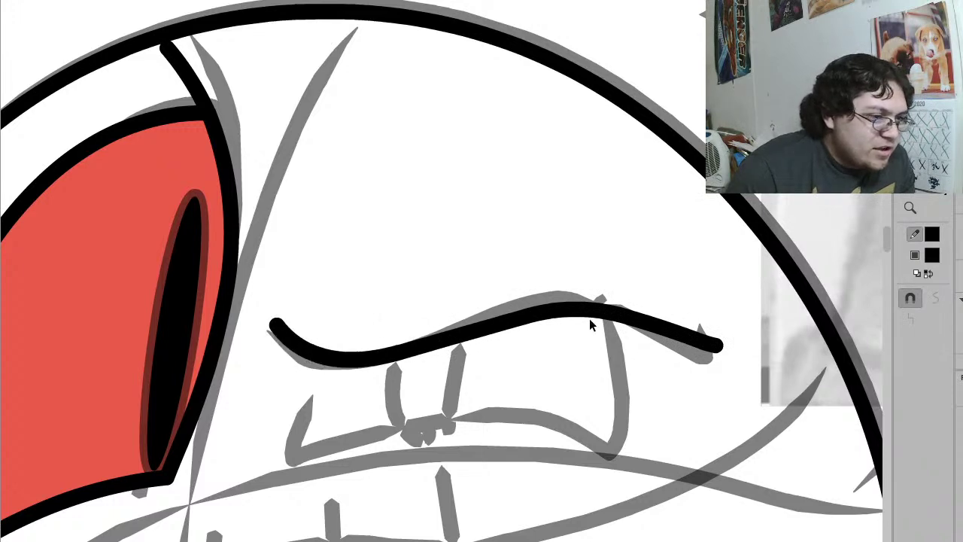
left_click_drag(557, 313, 554, 304)
mouse_move(669, 333)
left_mouse_down()
mouse_move(677, 326)
mouse_move(662, 323)
mouse_move(670, 325)
left_mouse_up()
Step: Smooth the reshaped upper line and cut off its outer tip
left_click(678, 331)
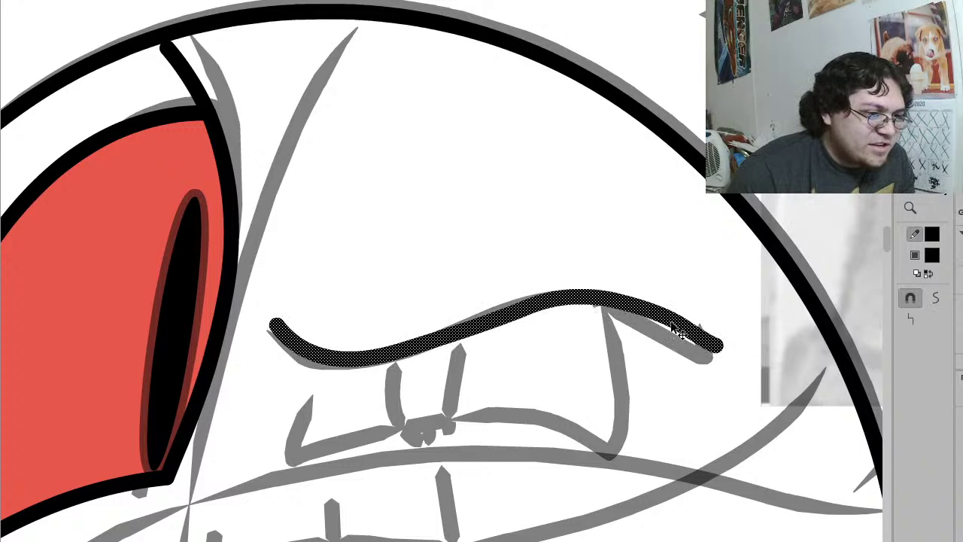
left_click(937, 299)
left_click(937, 298)
left_click(937, 299)
left_click(666, 319)
left_click_drag(742, 276, 655, 375)
key("Delete")
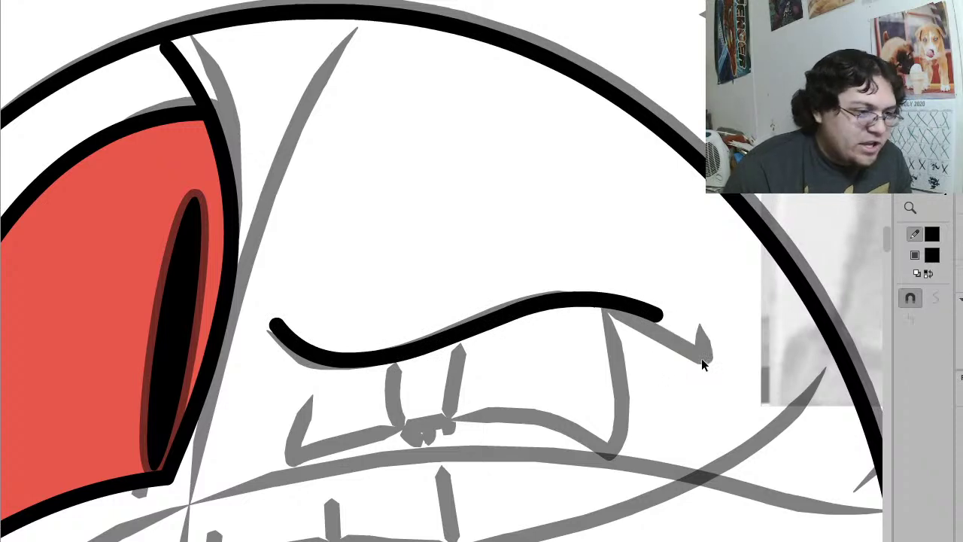
Step: Extend the upper line's outer end down to the end of the sketched curve and smooth the whole line
mouse_move(656, 316)
left_mouse_down()
mouse_move(713, 358)
mouse_move(697, 340)
left_mouse_up()
left_click(644, 315)
left_click(936, 299)
left_click(937, 302)
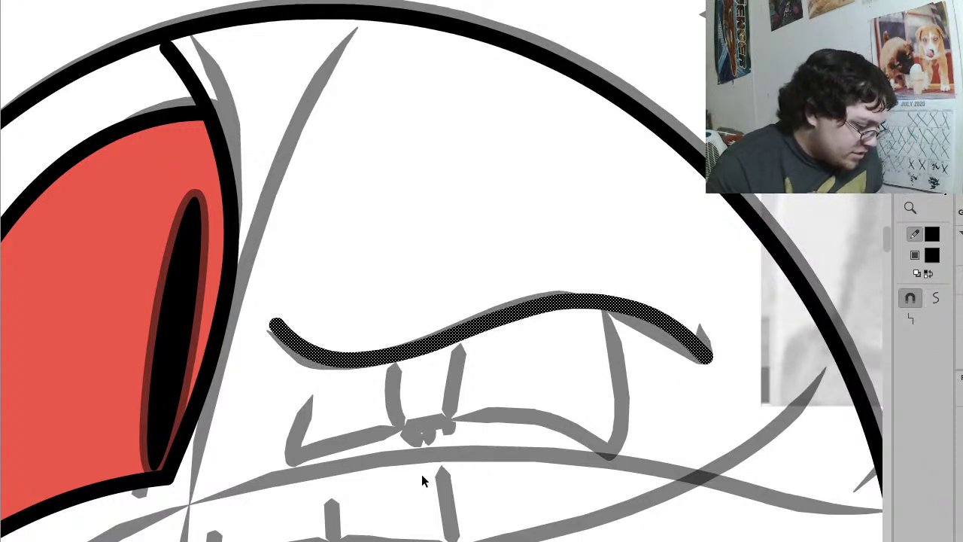
left_click(662, 352)
Step: Trace the sides and lower edge of the right eye in black and fill the enclosed area with green
key("b")
mouse_move(587, 254)
left_mouse_down()
mouse_move(617, 353)
mouse_move(623, 460)
mouse_move(573, 437)
mouse_move(440, 415)
mouse_move(301, 466)
mouse_move(292, 435)
mouse_move(390, 256)
left_mouse_up()
key("k")
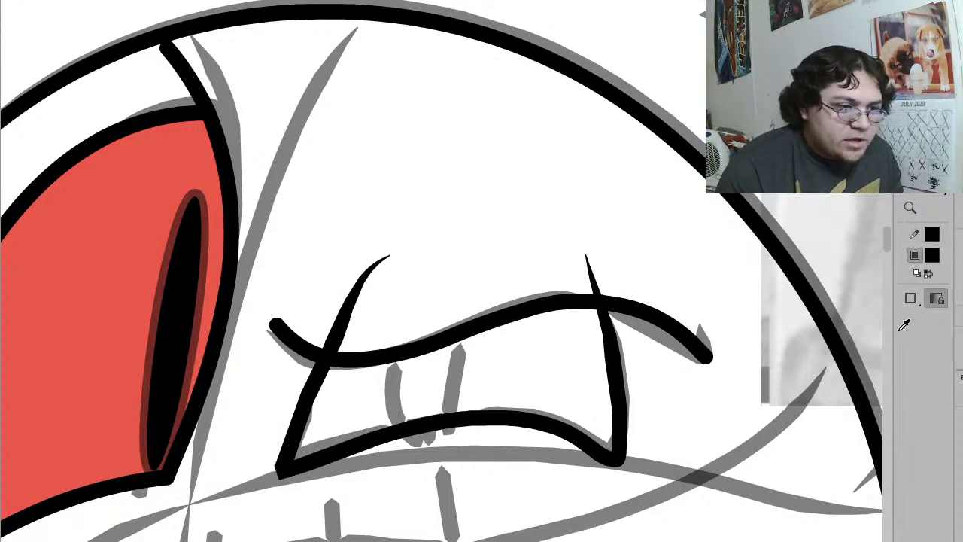
left_click(535, 408)
Step: Delete the two side stroke ends that overshoot above the right eye's upper line
key("v")
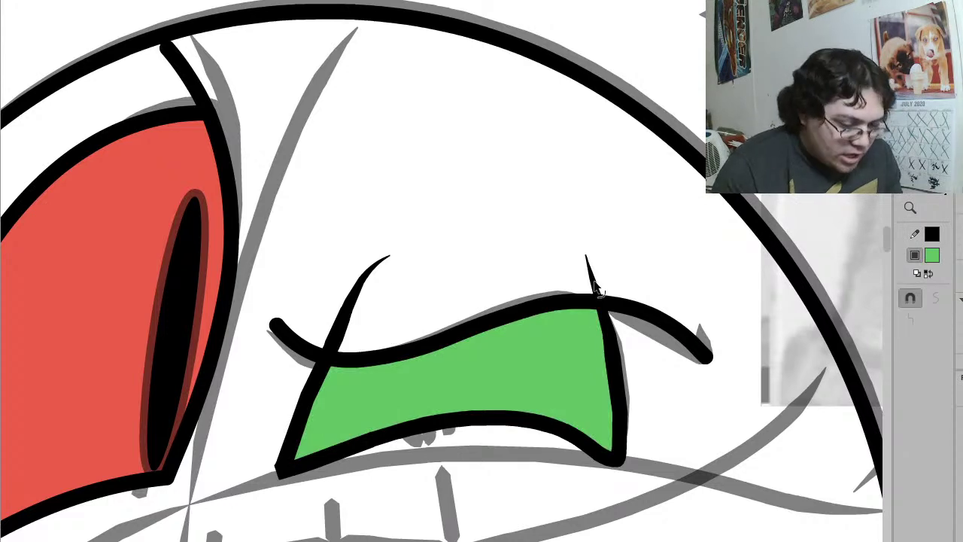
left_click(356, 285)
key("Delete")
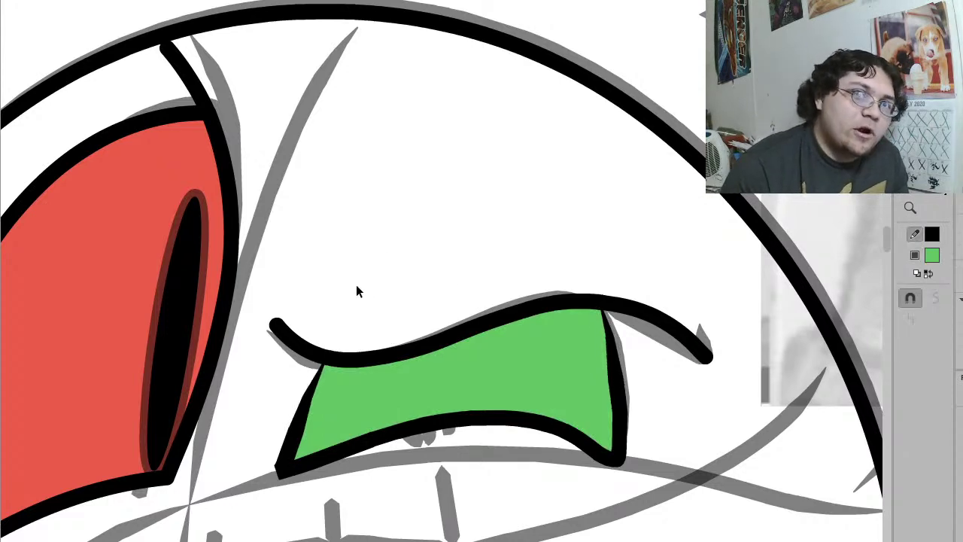
Step: Smooth the side and lower strokes of the right eye's outline
left_click(296, 423)
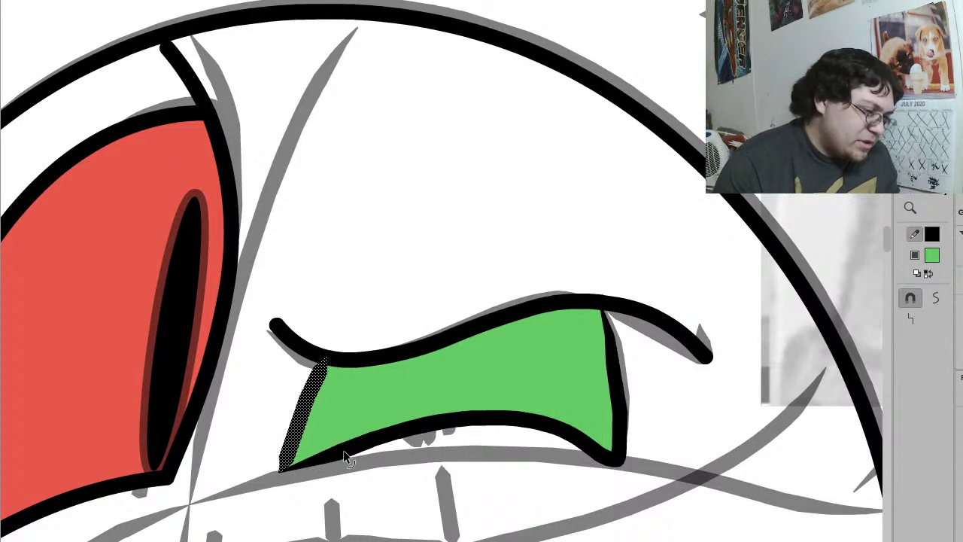
left_click(343, 450, "shift")
left_click(523, 418, "shift")
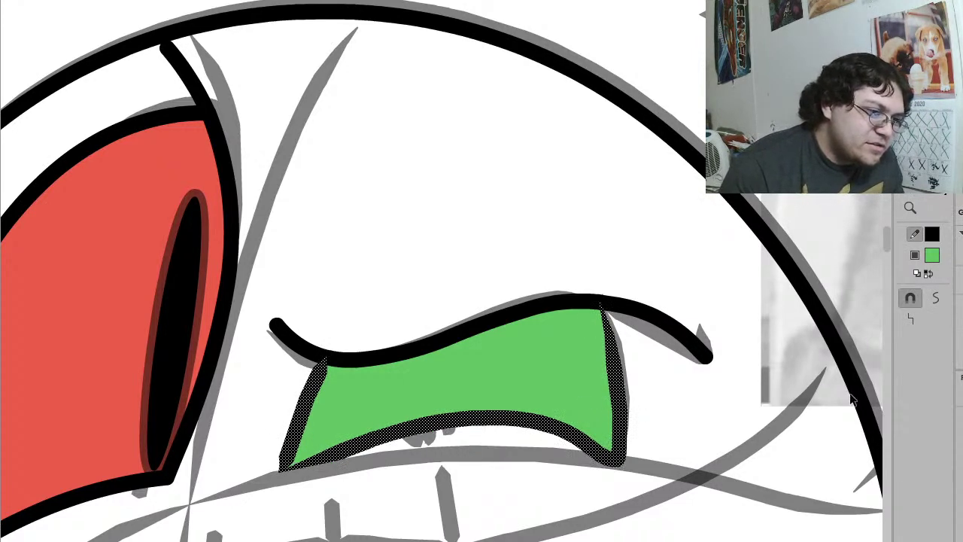
left_click(933, 293)
left_click(935, 294)
left_click(934, 293)
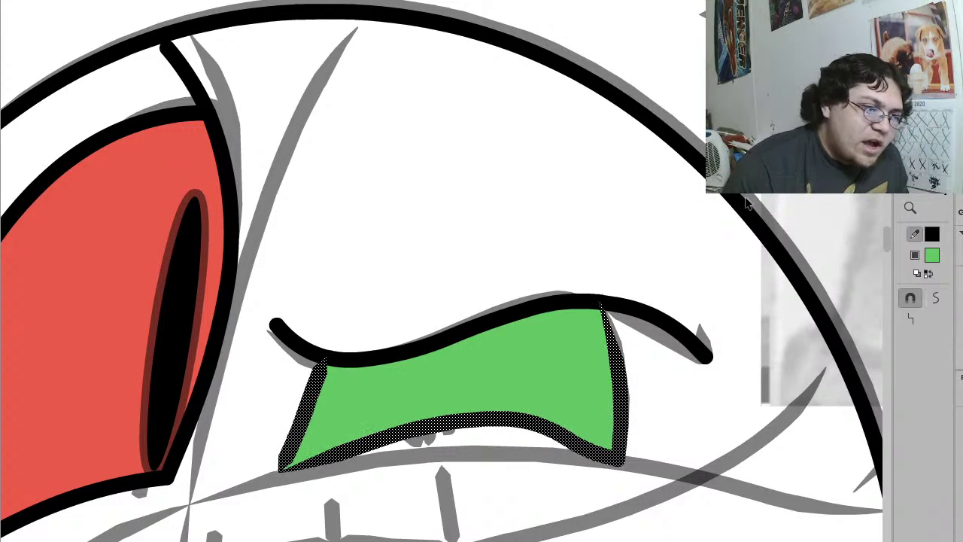
left_click(677, 272)
Step: Pull down the right eye's lower edge and straighten it along with both side strokes
left_click_drag(501, 419, 492, 452)
left_click(492, 452)
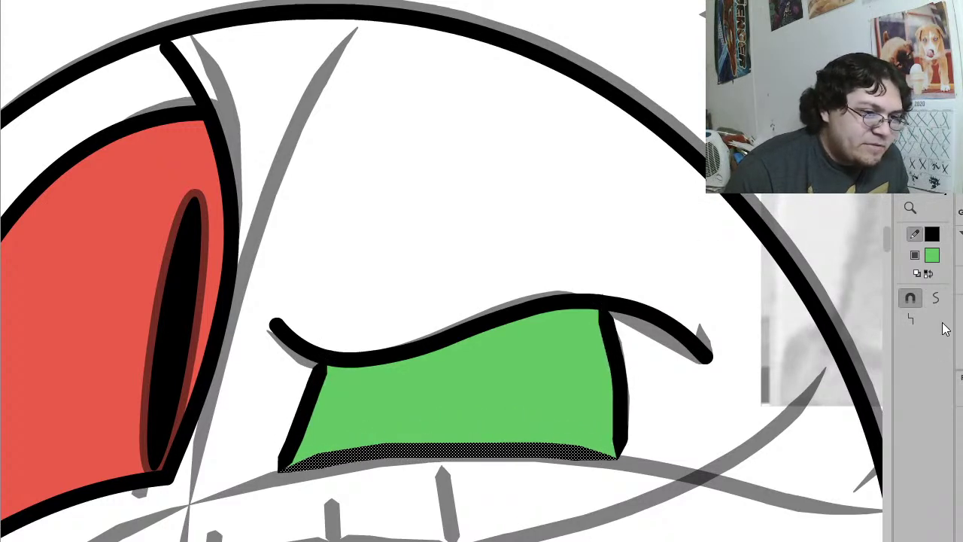
left_click(910, 319)
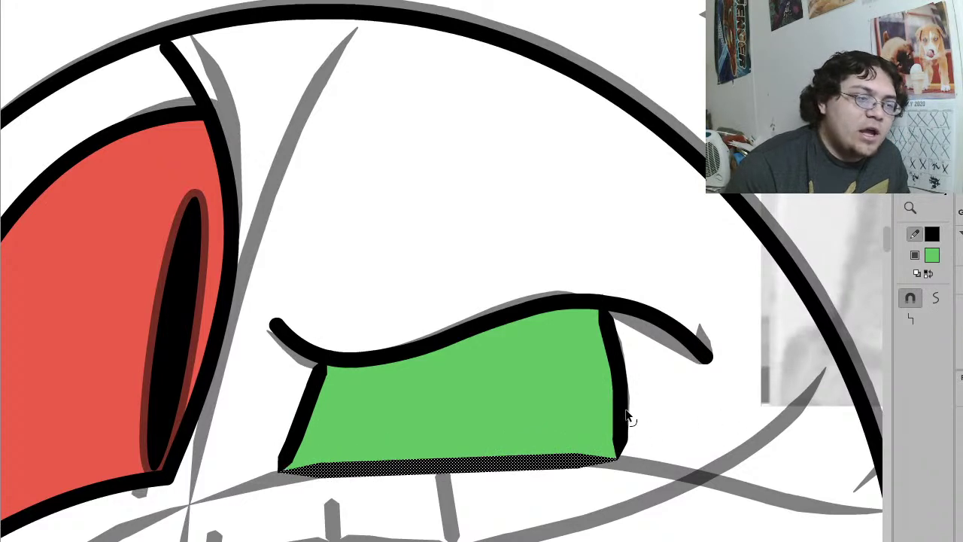
left_click(616, 393)
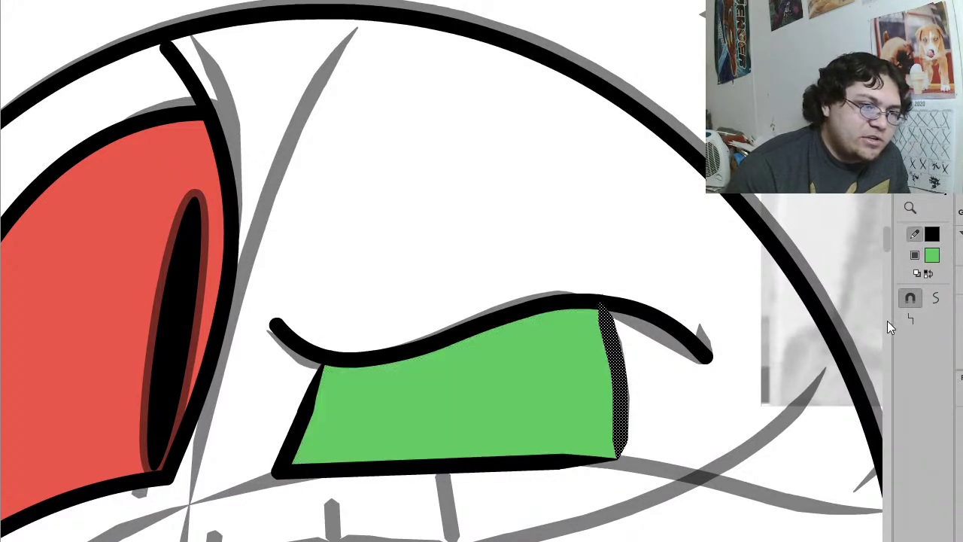
left_click(919, 322)
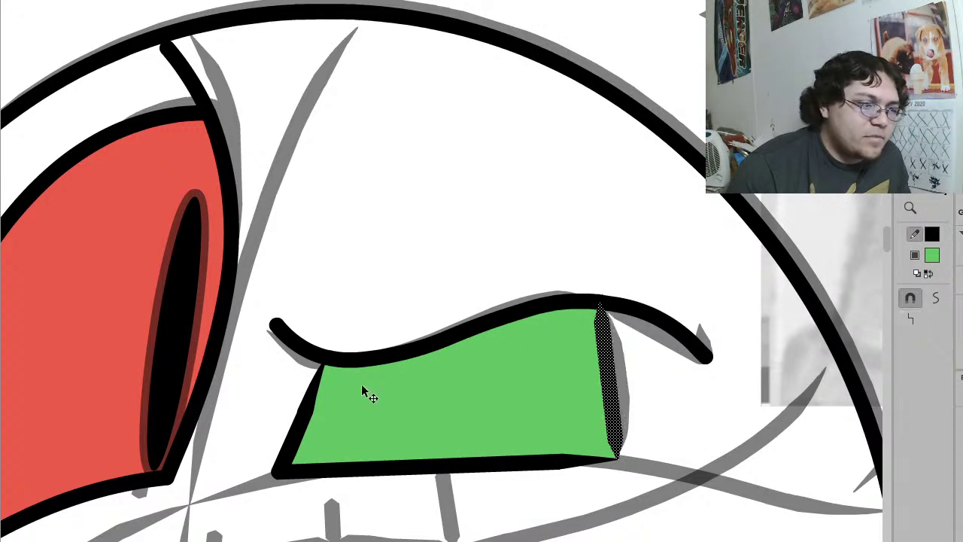
left_click(305, 417)
left_click(912, 322)
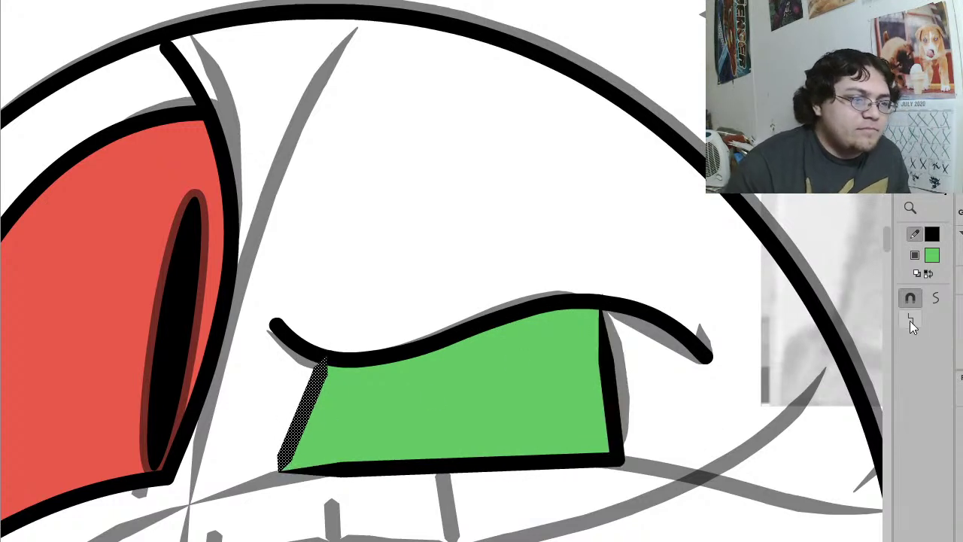
left_click(598, 256)
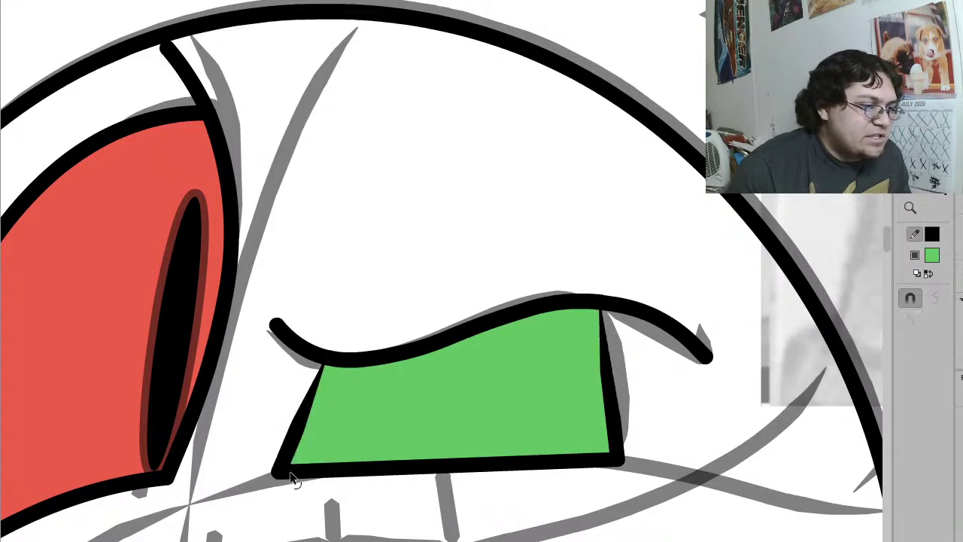
Step: Bow both sides of the right eye outward and arch its lower edge upward into clean curves
left_click_drag(615, 402, 635, 393)
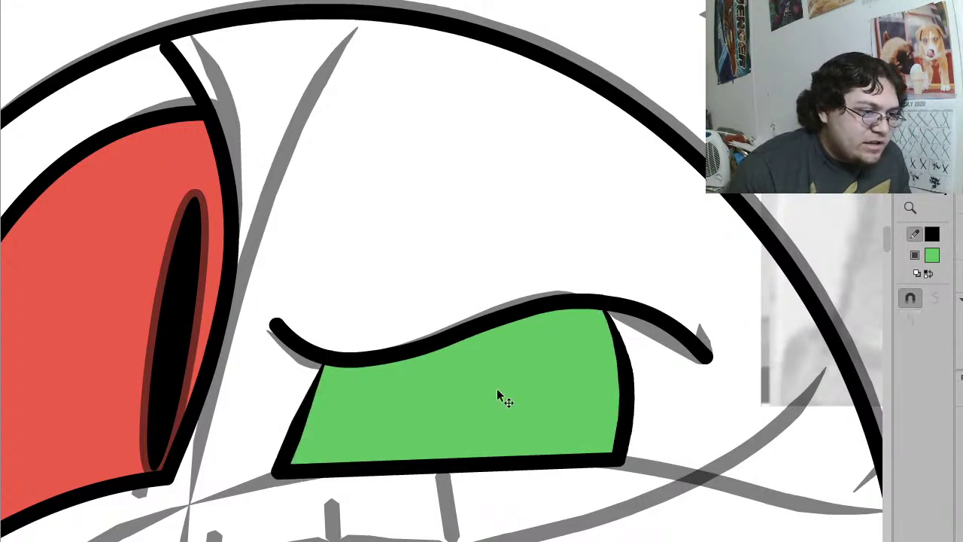
left_click_drag(304, 427, 287, 431)
mouse_move(389, 472)
left_mouse_down()
mouse_move(396, 413)
mouse_move(395, 421)
left_mouse_up()
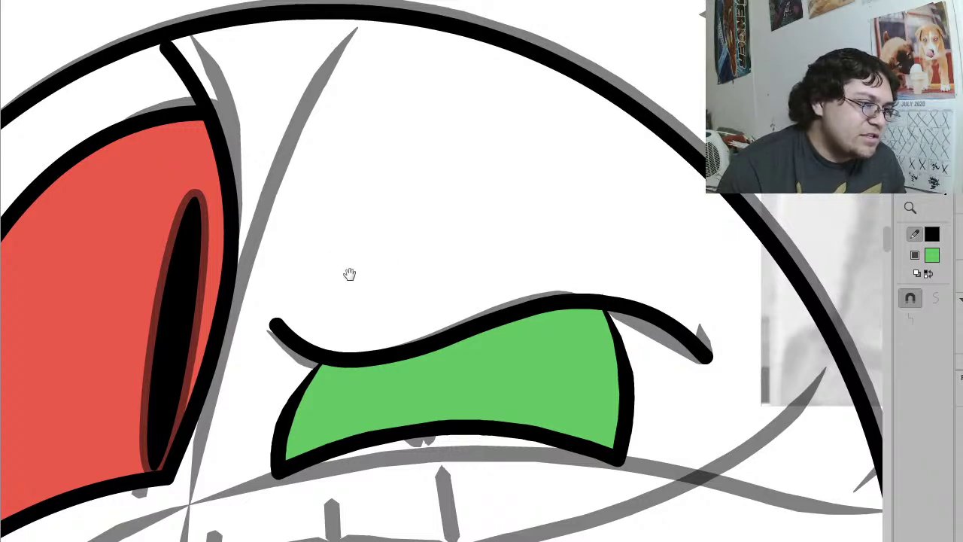
Step: Delete the green fill inside the right eye
left_click_drag(344, 276, 451, 273)
left_click(489, 356)
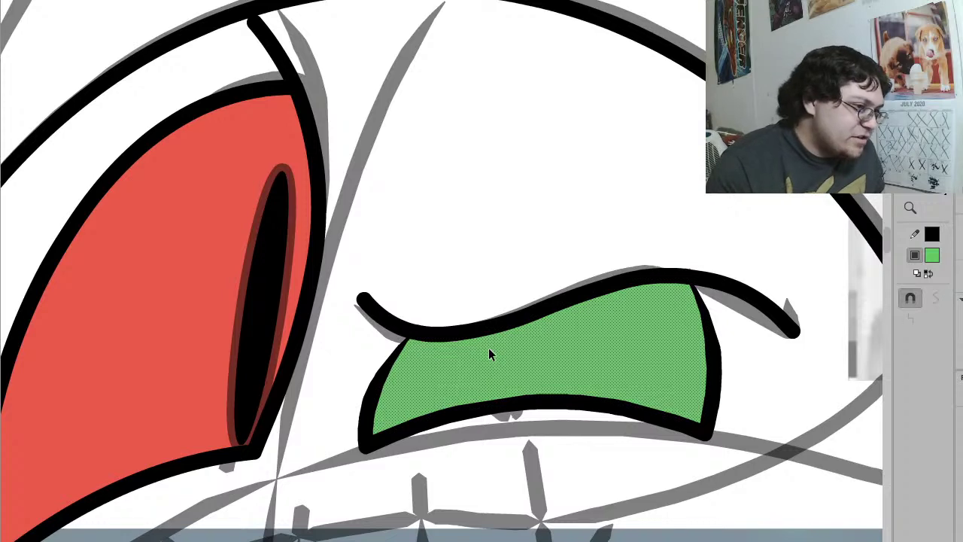
key("Delete")
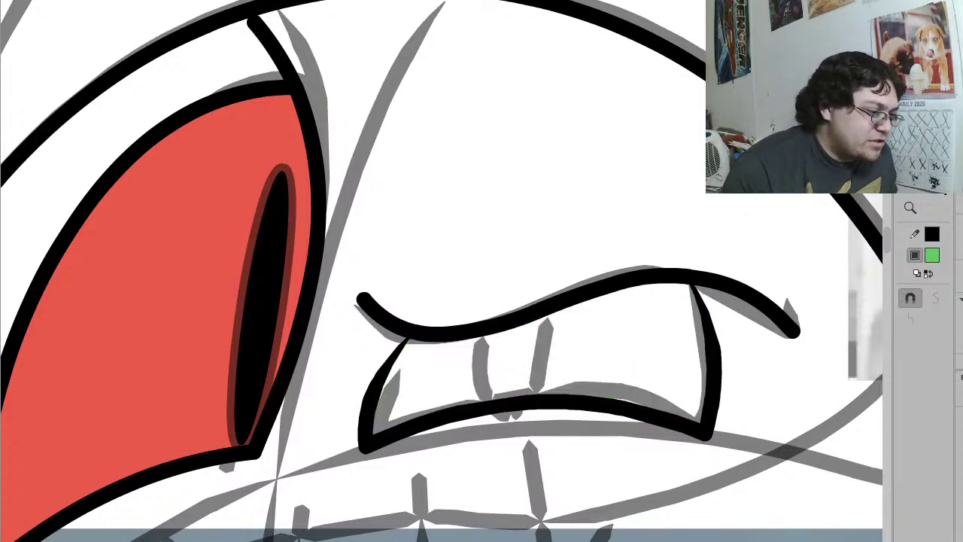
left_click(469, 413)
key("Escape")
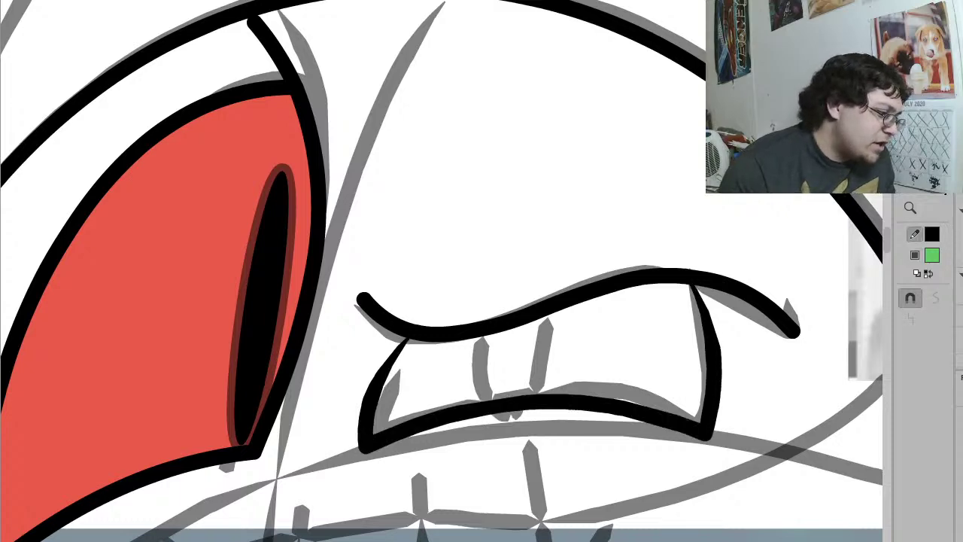
key("ctrl+z")
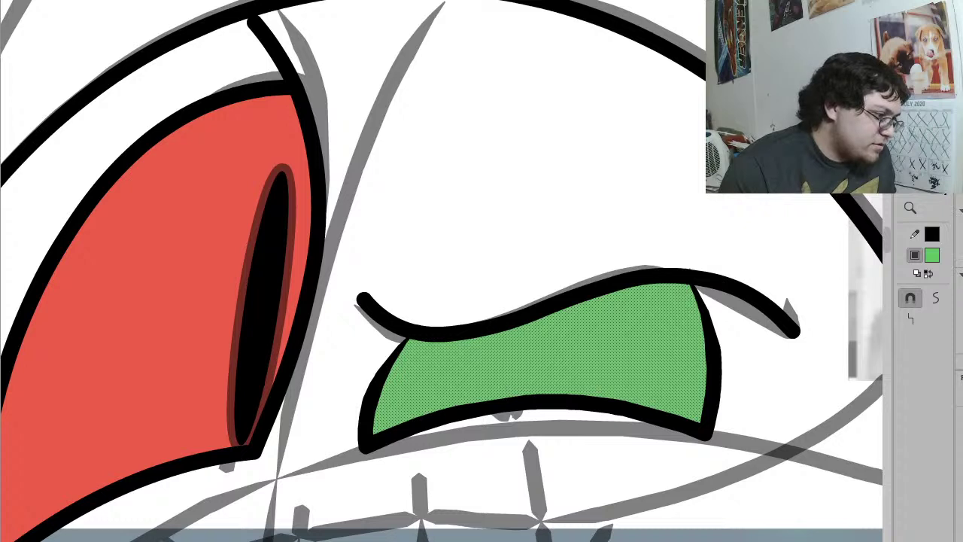
key("Delete")
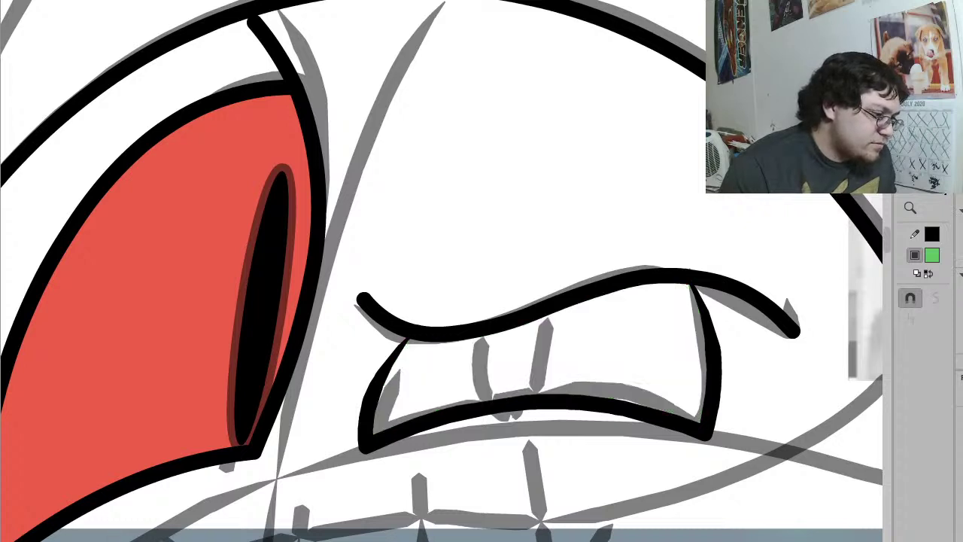
key("ctrl+z")
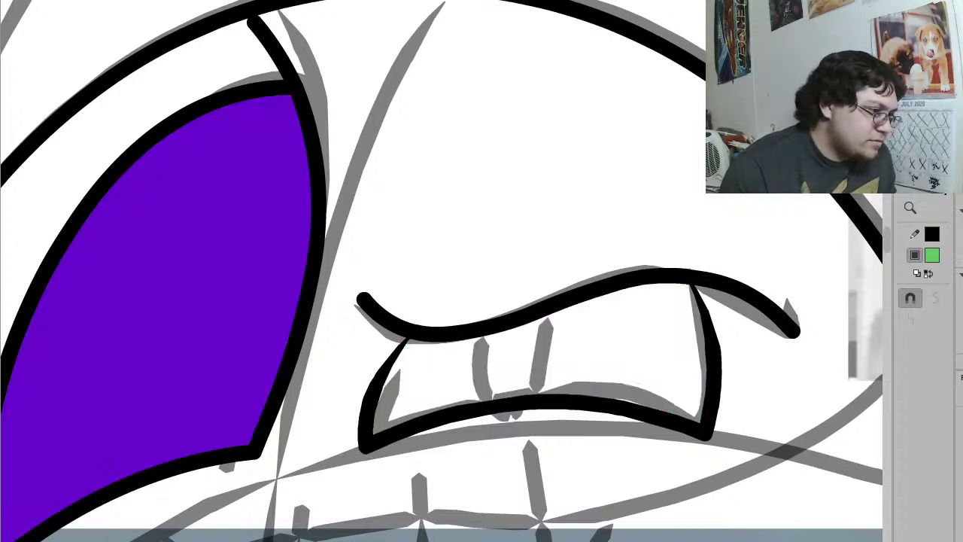
key("ctrl+y")
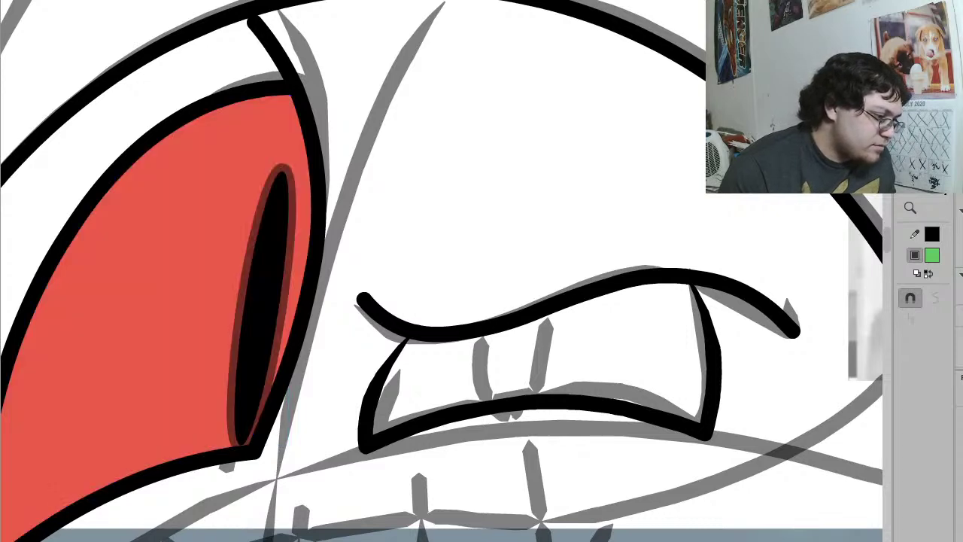
key("ctrl+z")
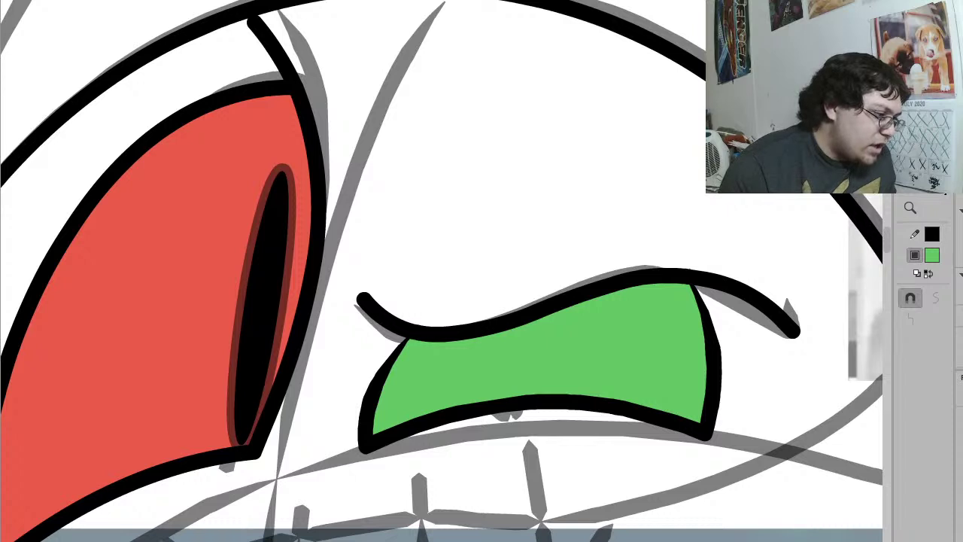
key("ctrl+shift+z")
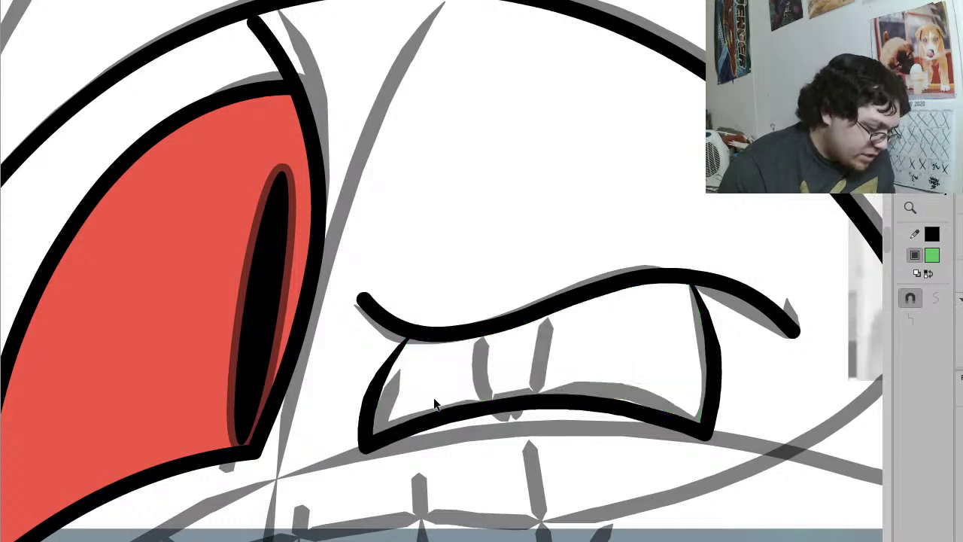
Step: Place a copy of the left eye's black pupil and its half-transparent outline across the right eye
key("ctrl+shift+z")
left_click_drag(453, 255, 539, 261)
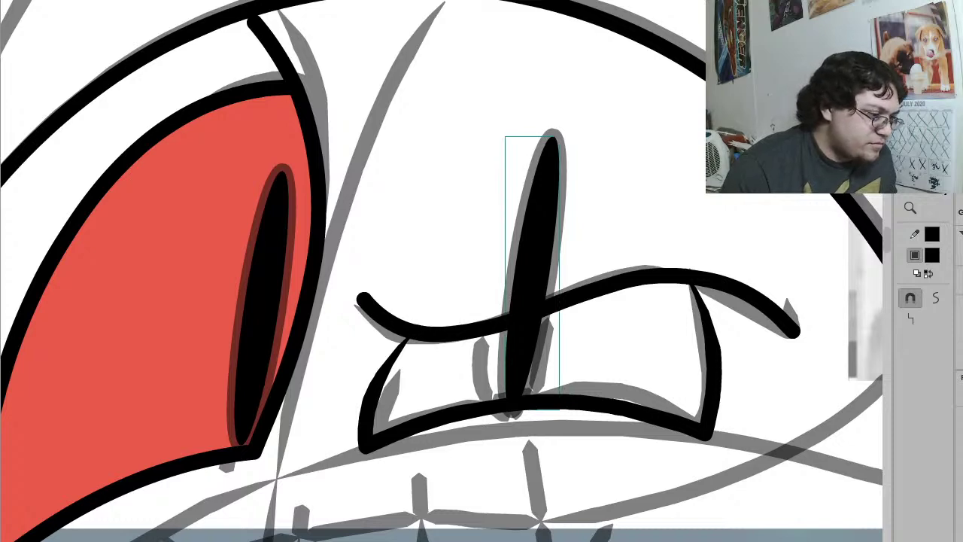
Step: Sample the left eye's coral red as the fill color and return the copied pupil's fill to black
key("i")
left_click(155, 417)
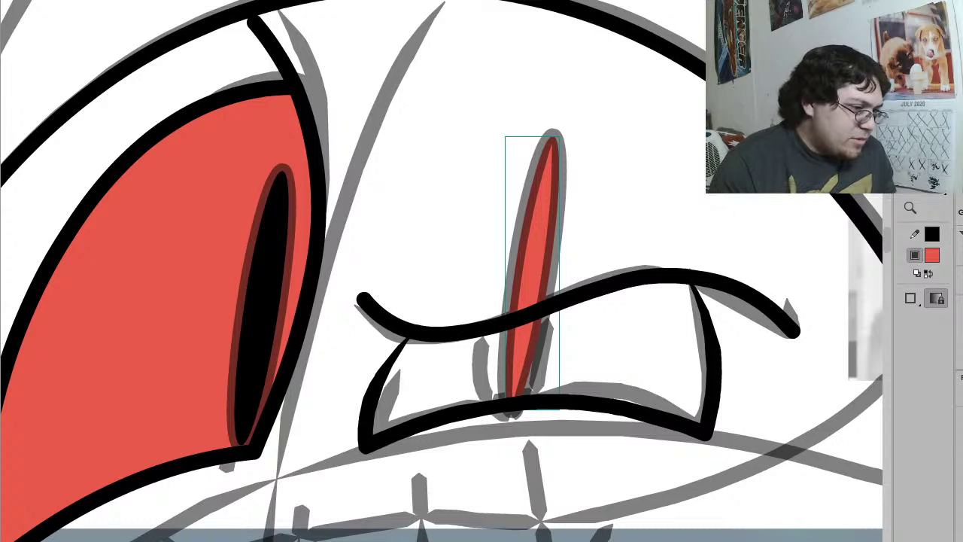
left_click(526, 253)
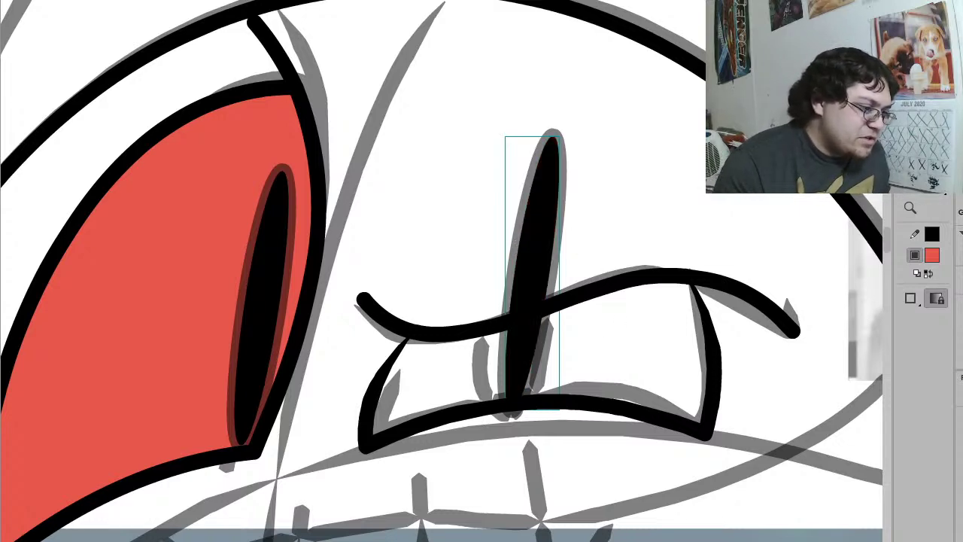
Step: Fill the right eye with coral red using a rectangle drawn over it, and delete the parts outside the eye outline
key("r")
left_click_drag(807, 170, 320, 496)
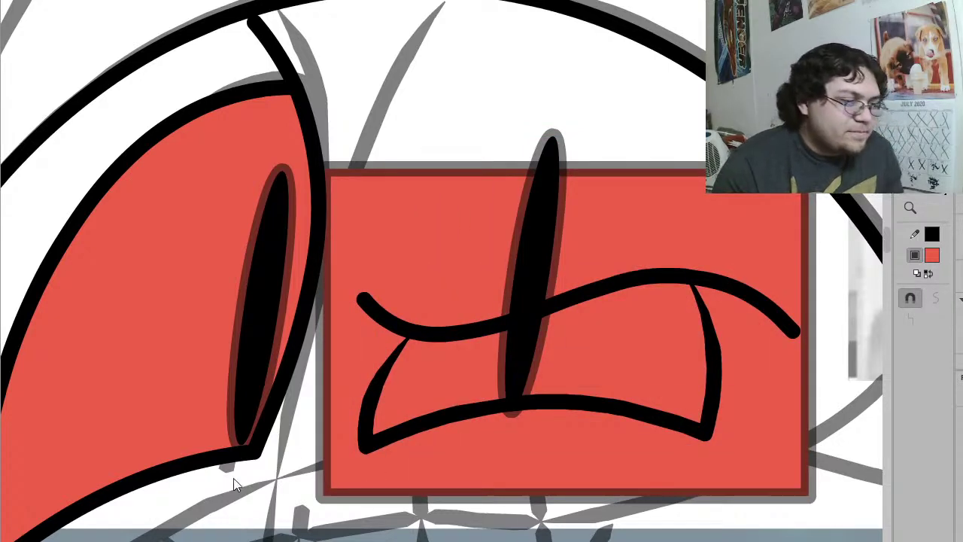
key("Delete")
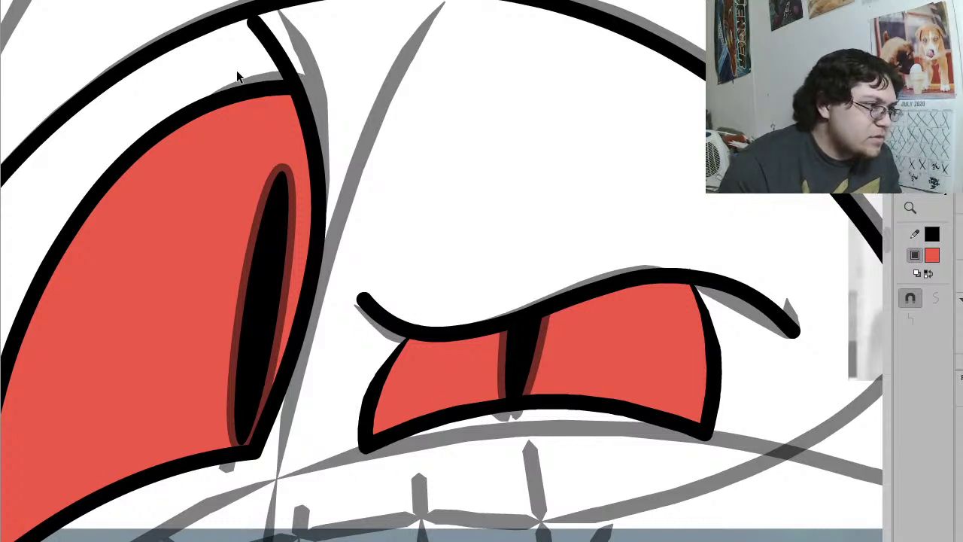
Step: Draw the upper mouth line as one wavy stroke across the face below the eyes, following the sketched grin
left_click(241, 106)
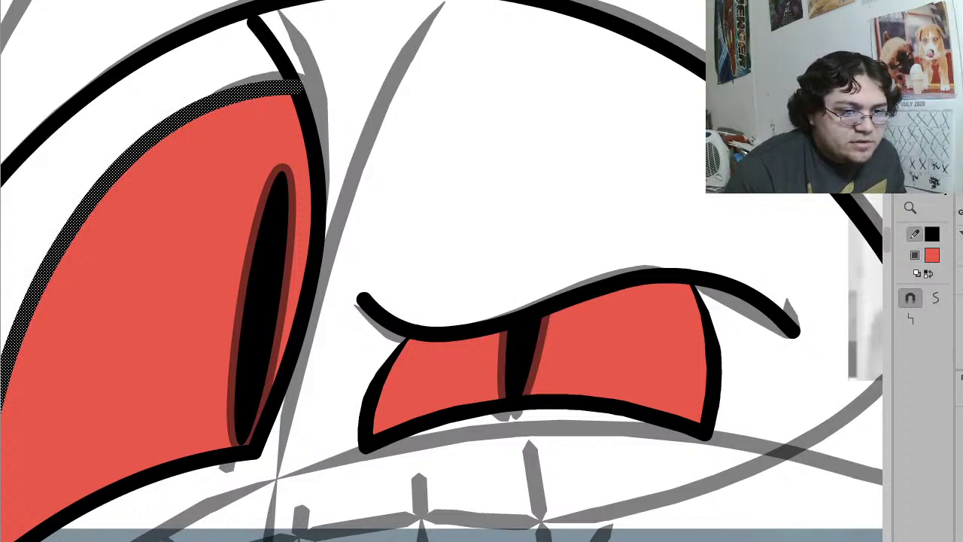
left_click(550, 101)
left_click_drag(376, 297, 502, 204)
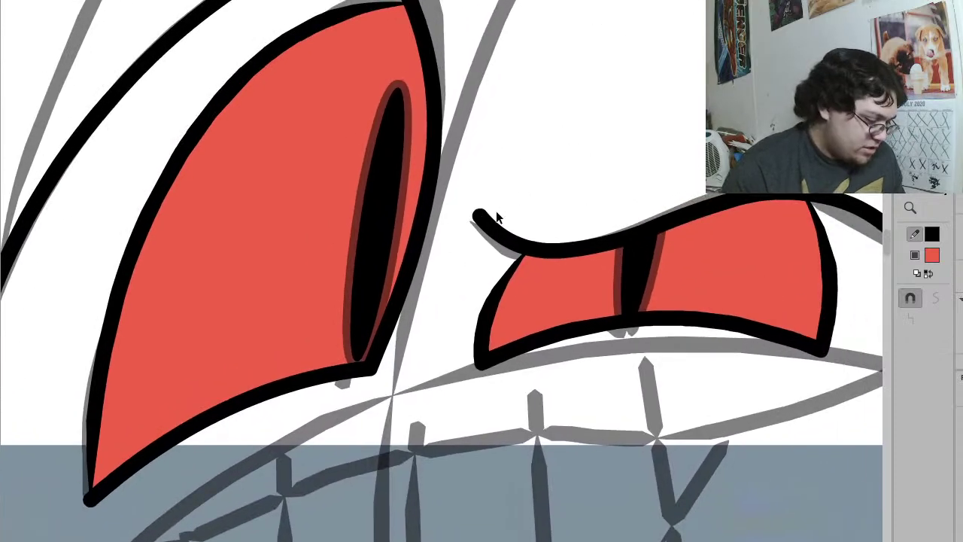
key("z")
left_click(492, 223)
key("b")
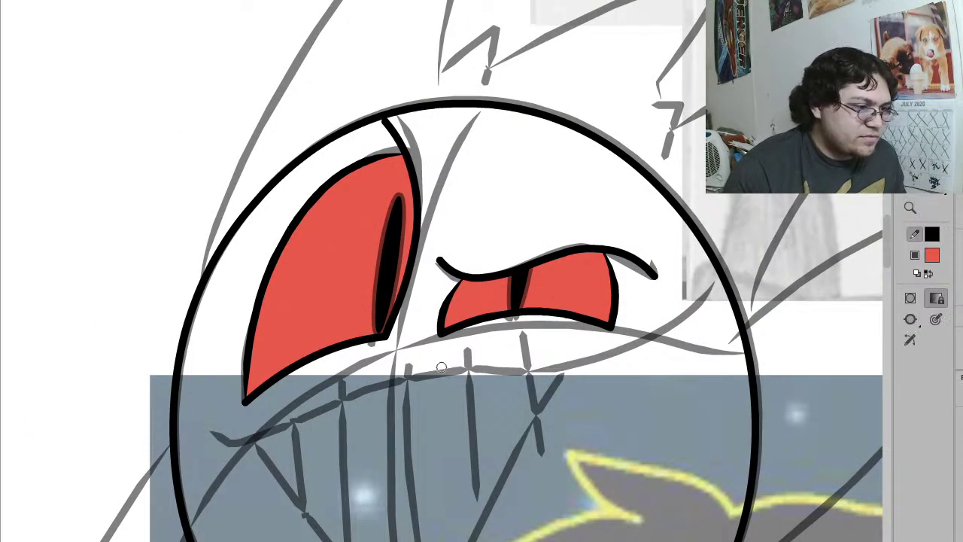
key("v")
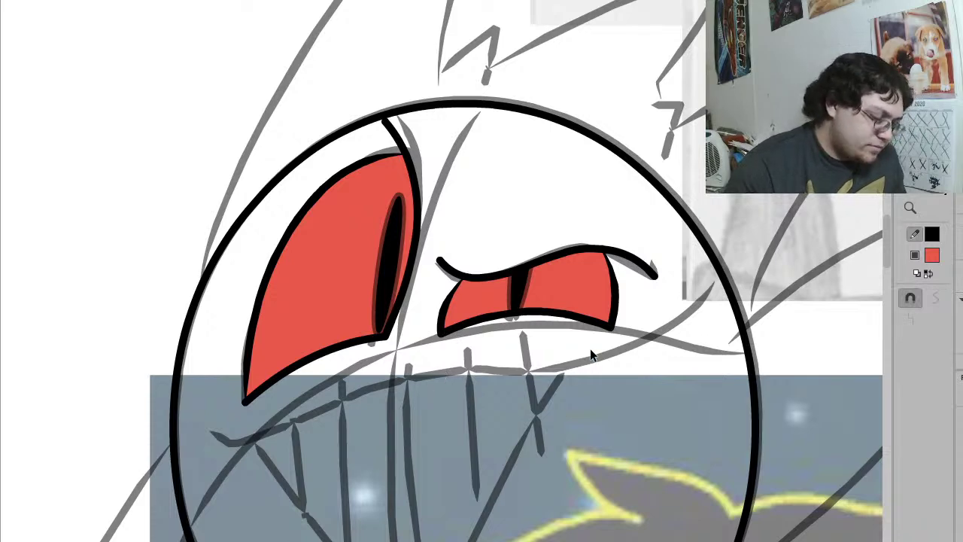
key("y")
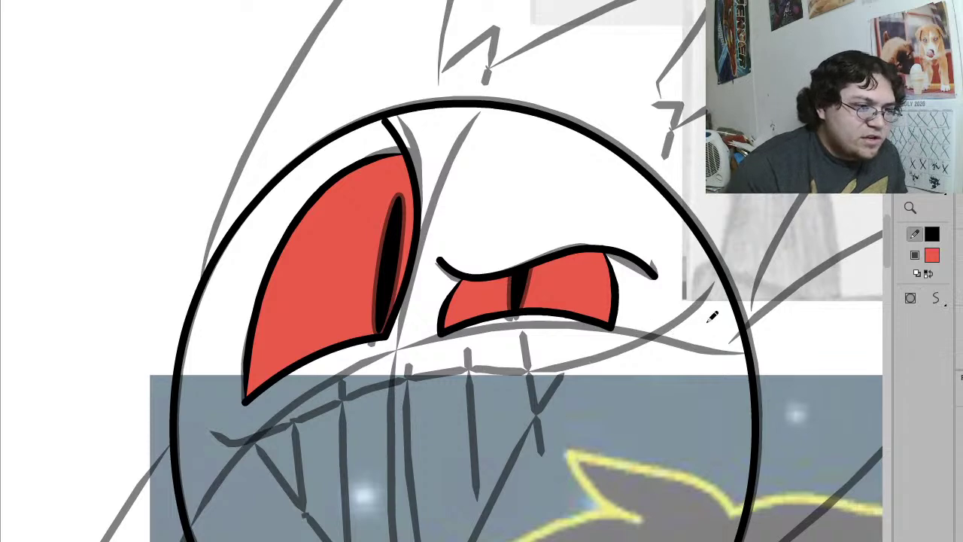
mouse_move(709, 321)
left_mouse_down()
mouse_move(602, 380)
mouse_move(452, 369)
mouse_move(376, 380)
mouse_move(312, 409)
mouse_move(289, 434)
mouse_move(203, 442)
left_mouse_up()
key("ctrl+z")
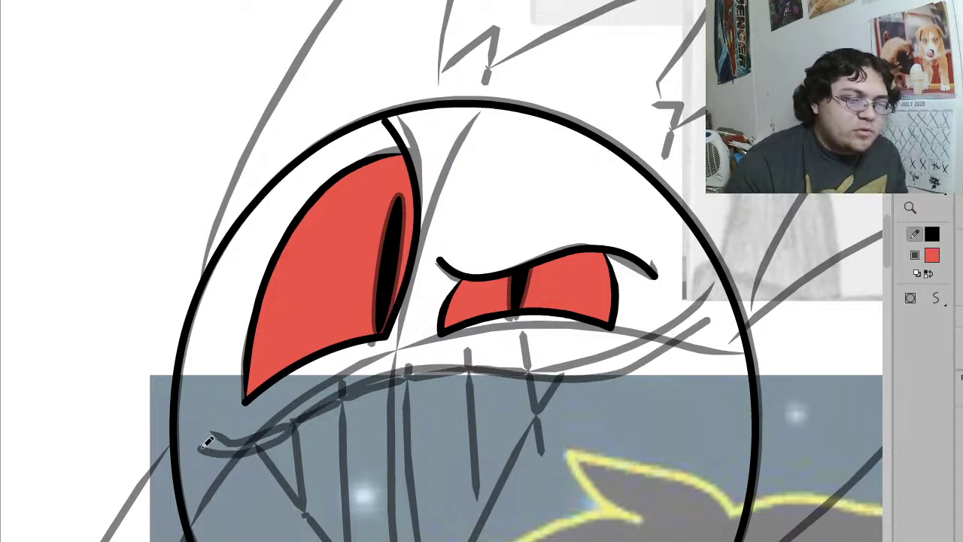
Step: Smooth the wavy upper mouth line into a cleaner curve
key("v")
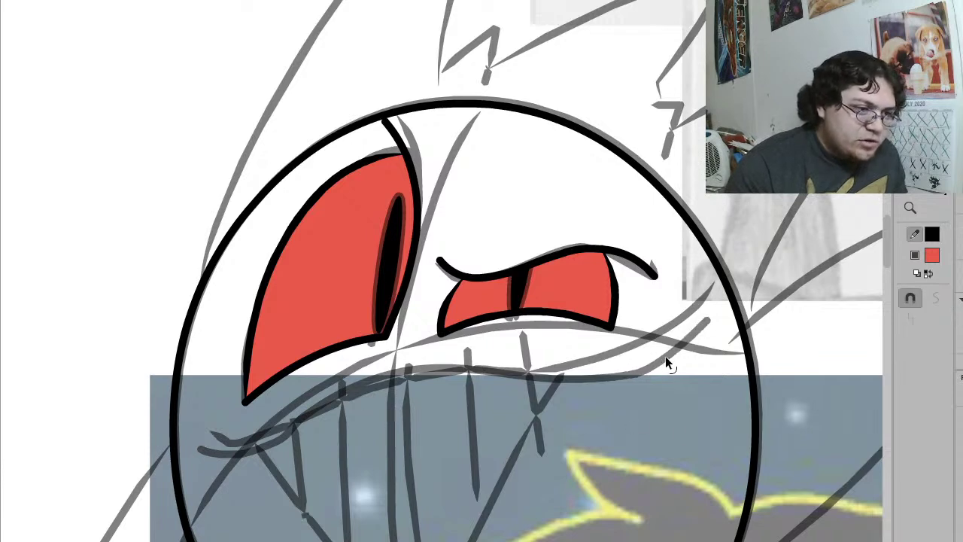
left_click(667, 362)
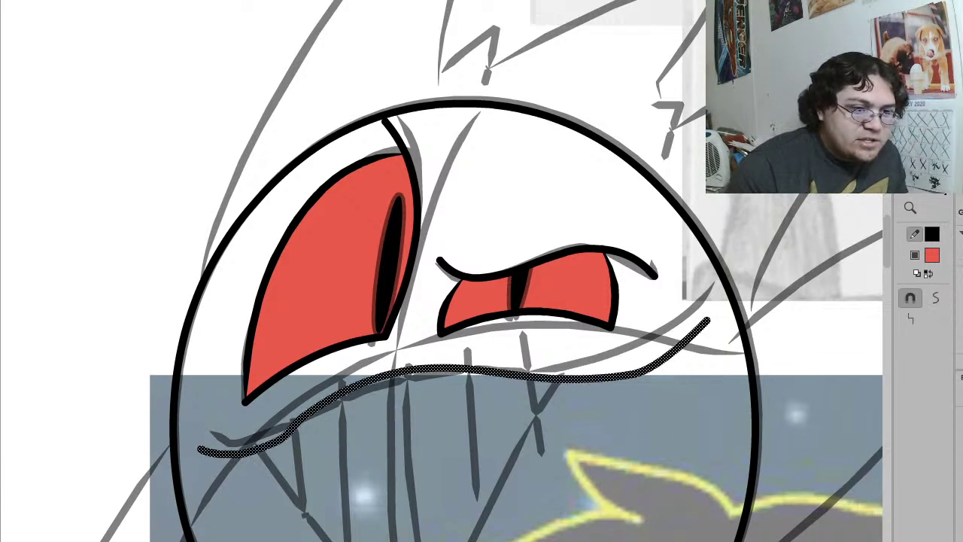
left_click(935, 299)
left_click(936, 300)
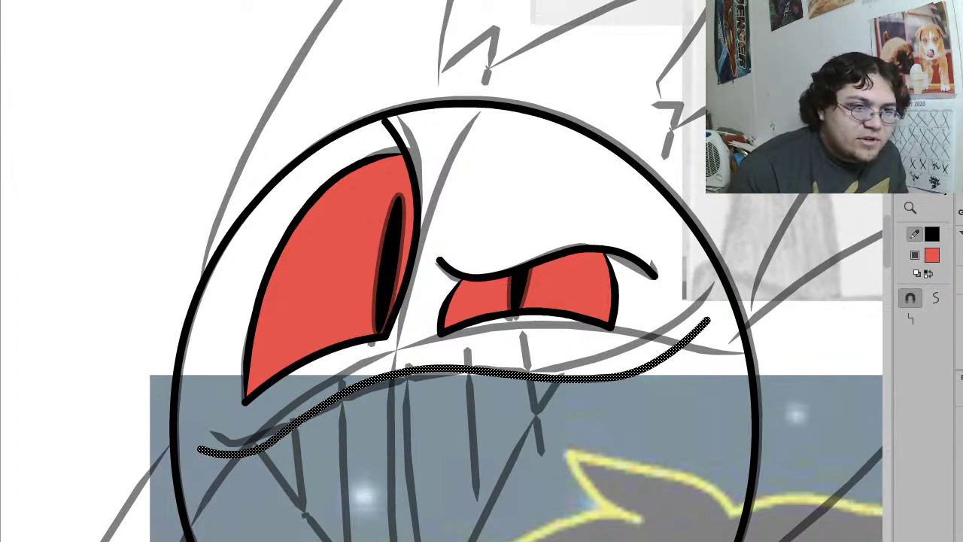
left_click(698, 82)
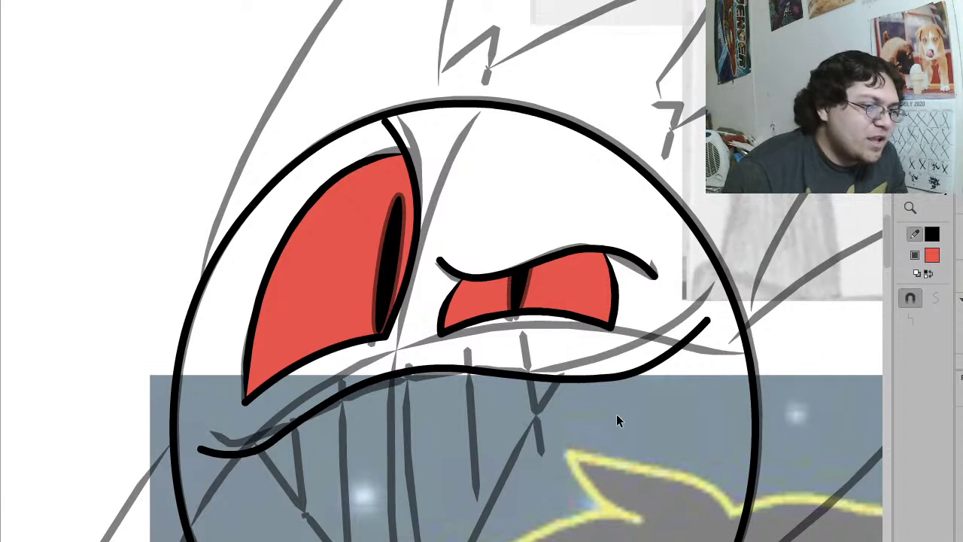
left_click(474, 369)
left_click(937, 303)
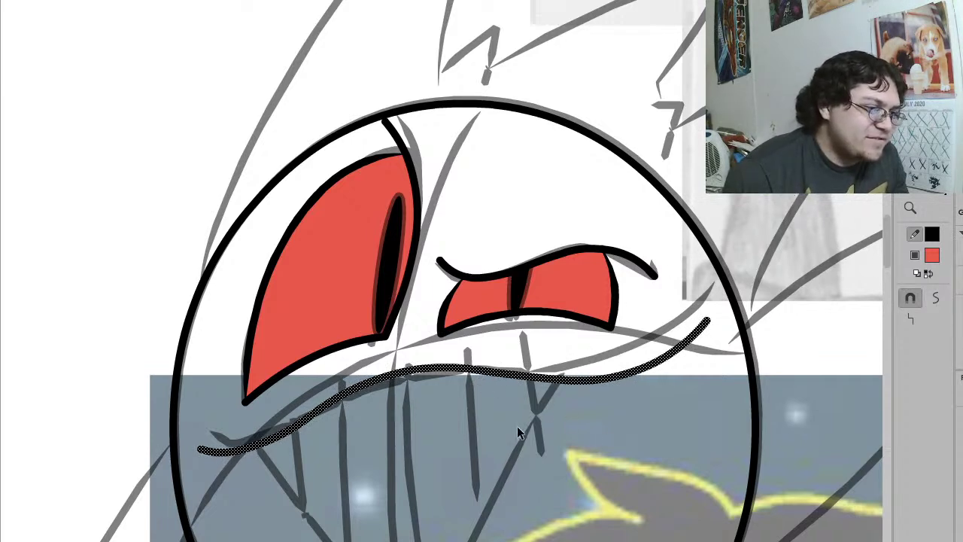
left_click(601, 423)
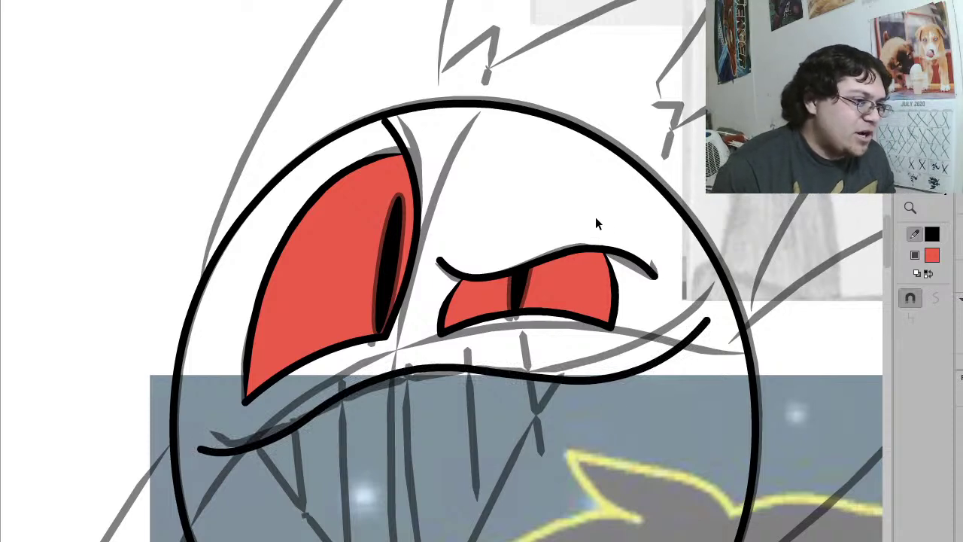
left_click(493, 374)
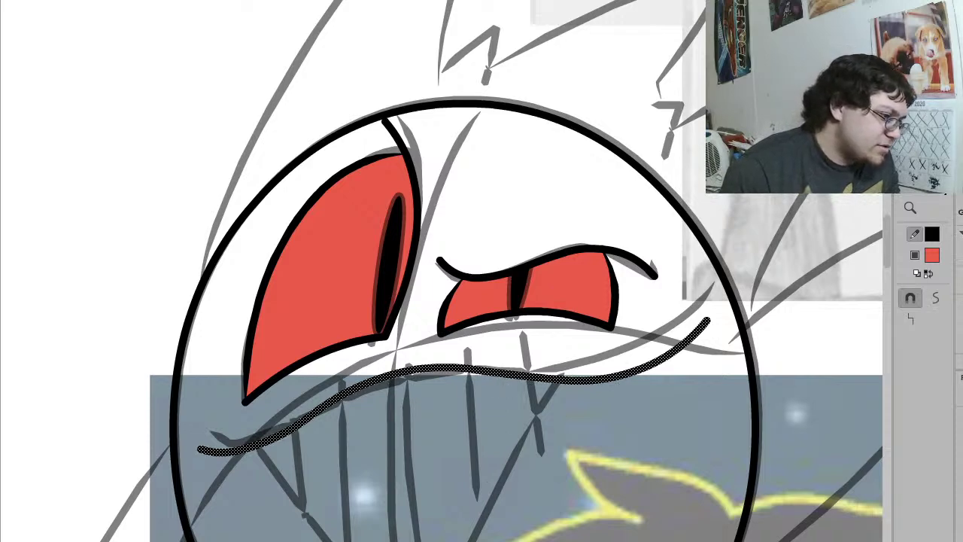
double_click(338, 348)
key("Escape")
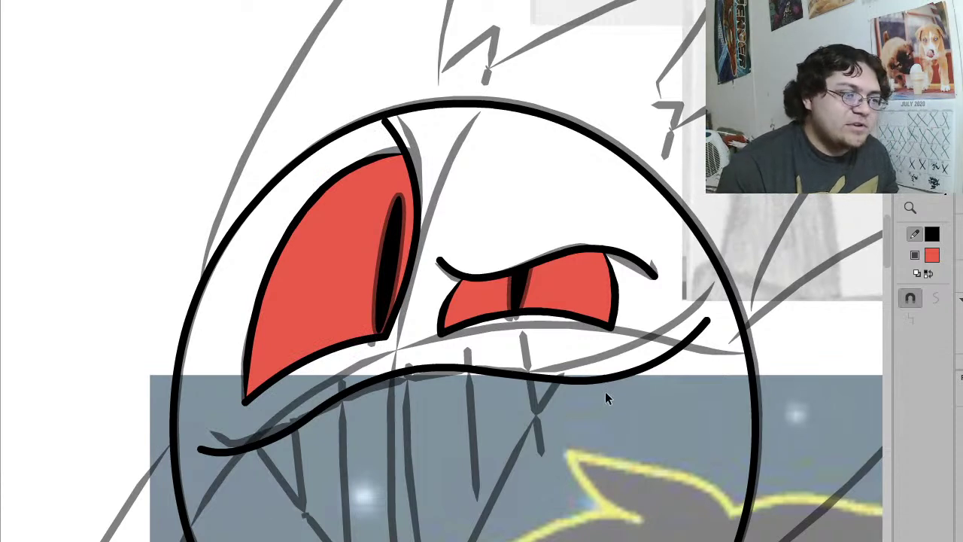
Step: Draw the lower mouth as a rounded V-shaped curve with both ends slightly overshooting the upper mouth line
scroll(605, 390, "down", 3)
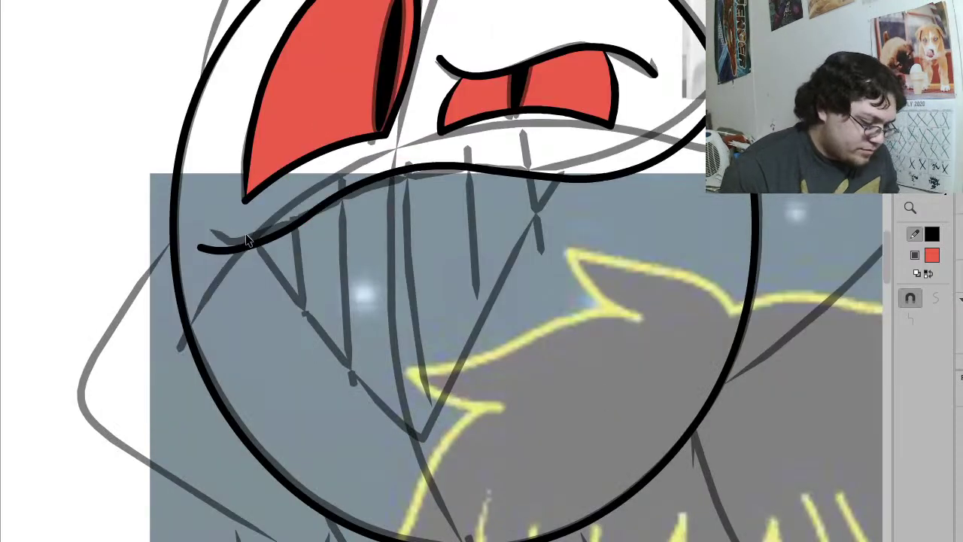
key("b")
mouse_move(247, 229)
left_mouse_down()
mouse_move(309, 332)
mouse_move(383, 412)
mouse_move(413, 433)
mouse_move(447, 433)
mouse_move(507, 363)
mouse_move(591, 151)
left_mouse_up()
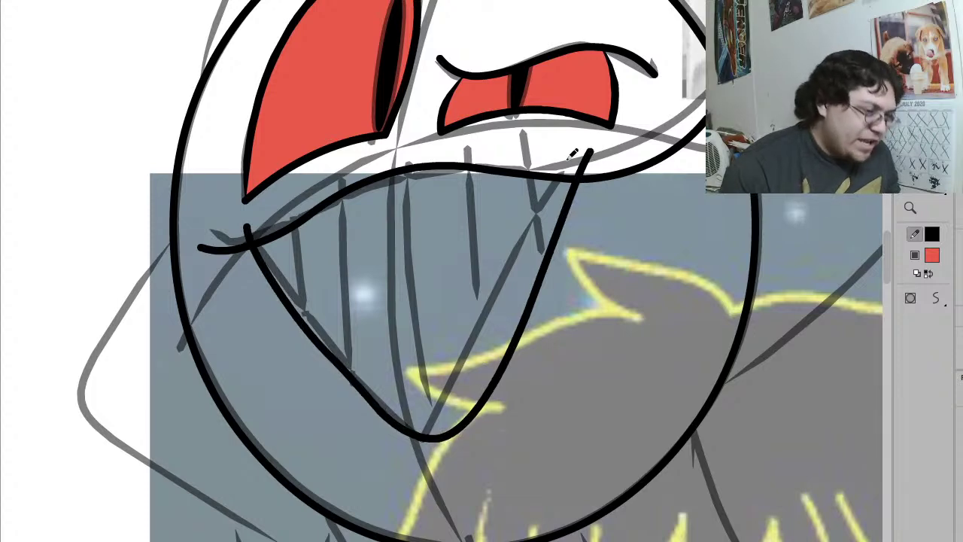
key("v")
left_click(586, 166)
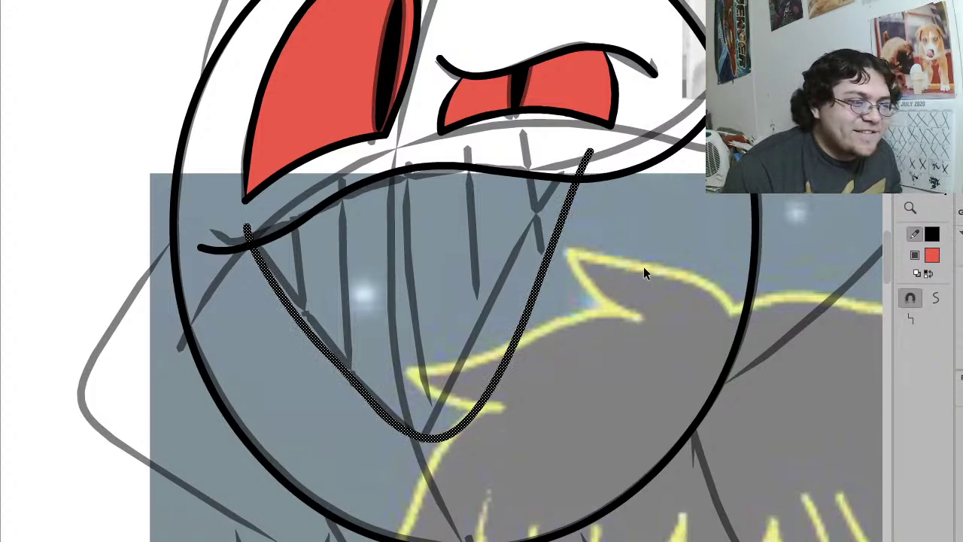
left_click(579, 288)
Step: Close the lower mouth curve with a straight line between its two ends and fill the enclosed area with coral red
mouse_move(580, 161)
left_mouse_down()
mouse_move(232, 190)
mouse_move(503, 148)
left_mouse_up()
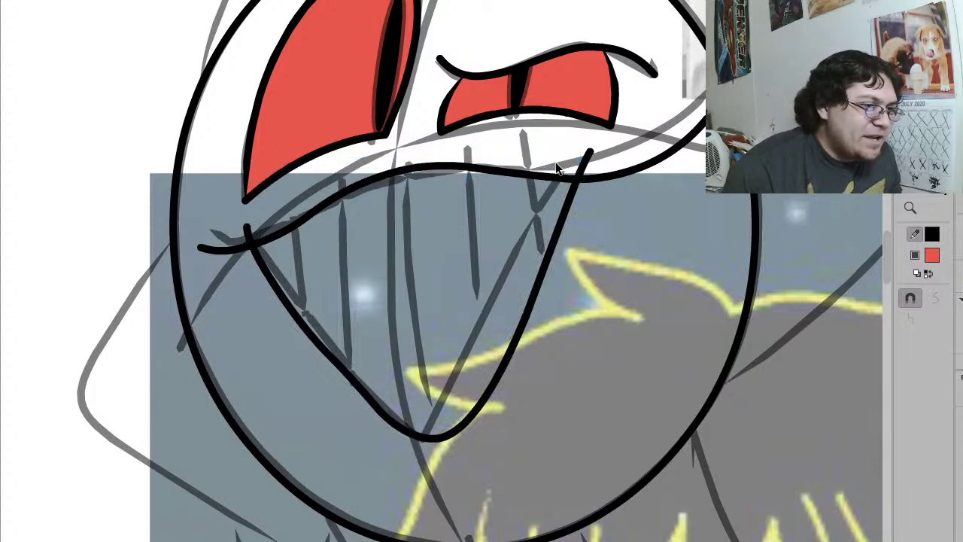
mouse_move(577, 179)
left_mouse_down()
mouse_move(500, 176)
mouse_move(247, 210)
left_mouse_up()
left_click(275, 215)
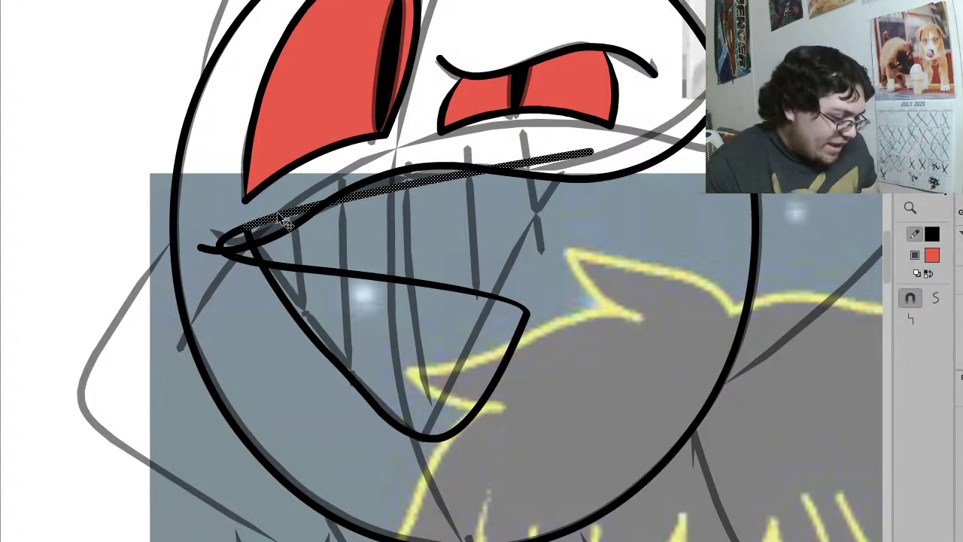
left_click_drag(283, 213, 550, 268)
key("ctrl+z")
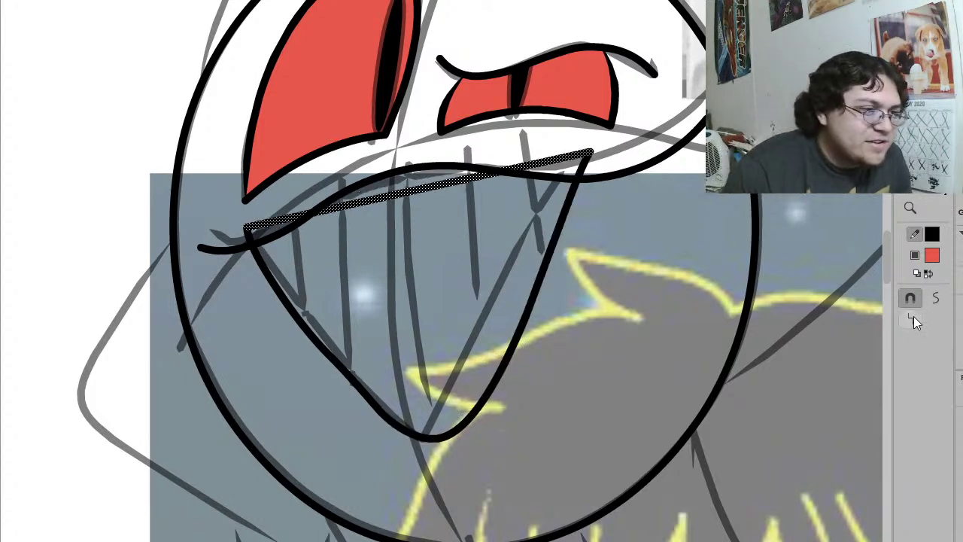
key("k")
left_click(409, 274)
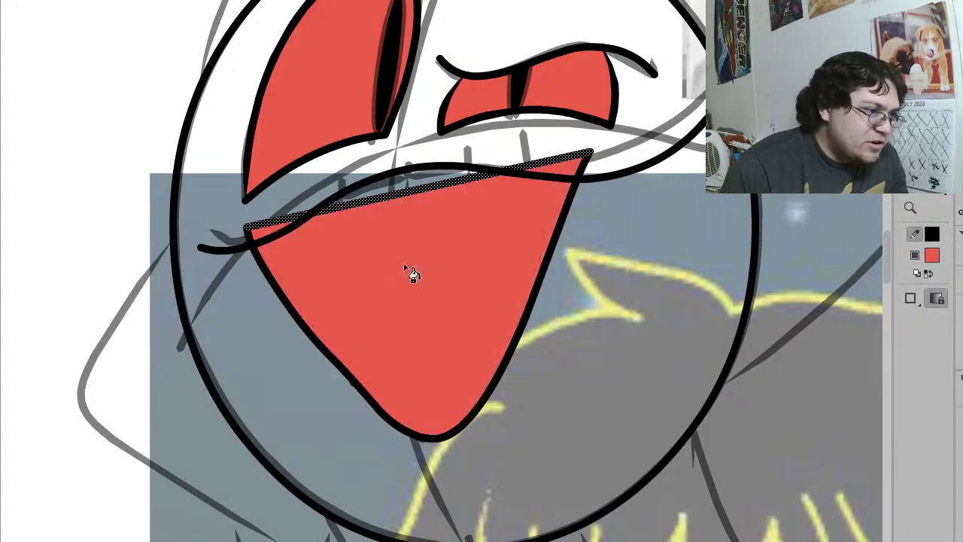
Step: Delete the straight closing line and arch the red fill's upper edge above the wavy mouth line
key("v")
key("Delete")
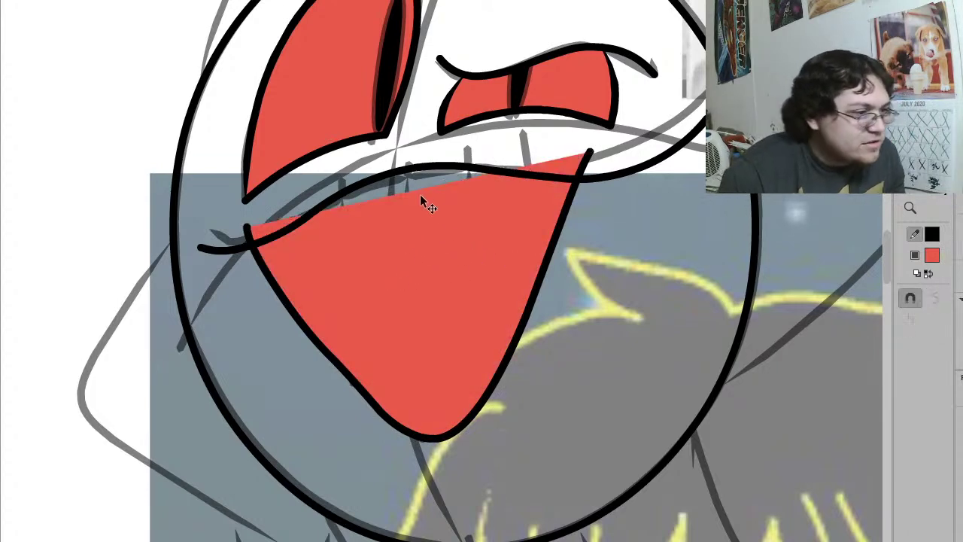
left_click_drag(417, 186, 405, 147)
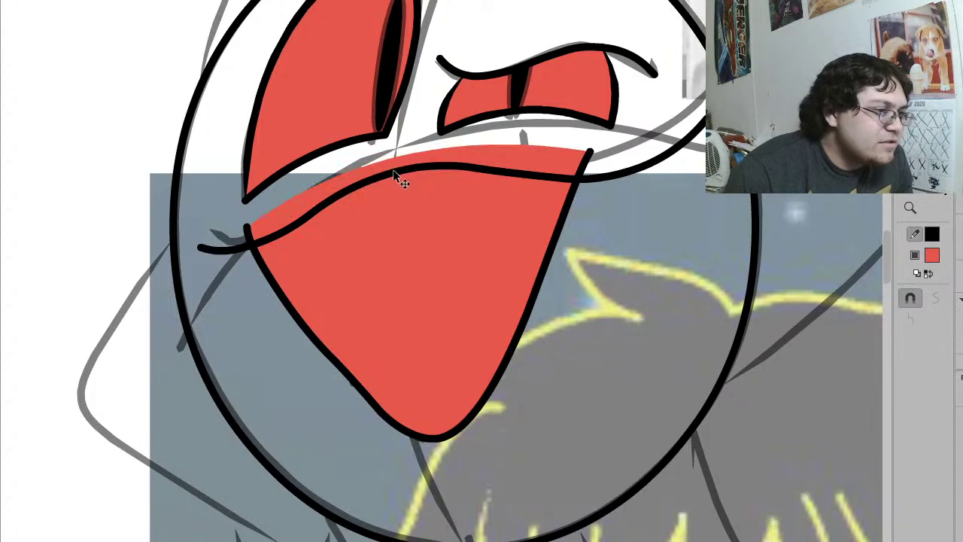
Step: Copy the upper mouth line and bend the sections of the line on the canvas upward, clear of the red fill
left_click(393, 170)
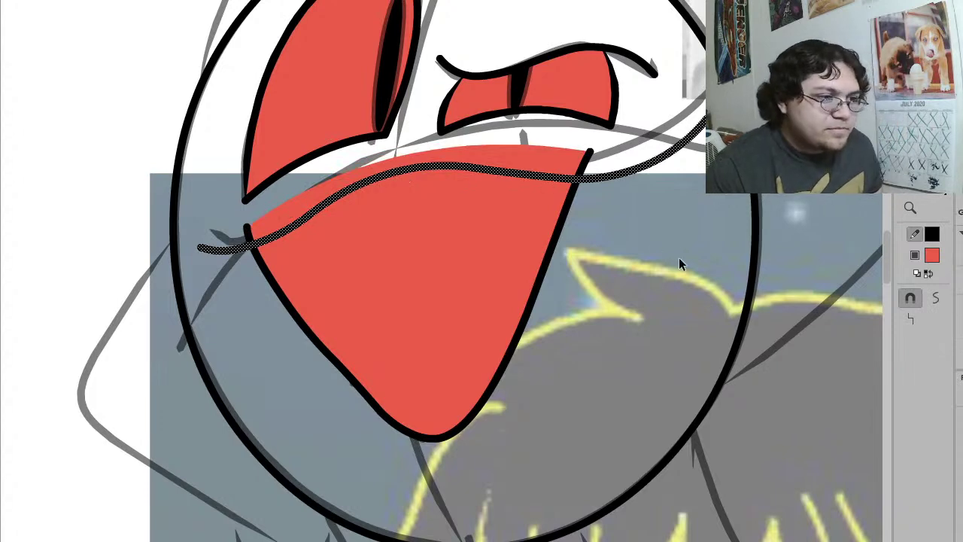
key("Escape")
left_click_drag(588, 177, 550, 139)
left_click_drag(481, 166, 469, 142)
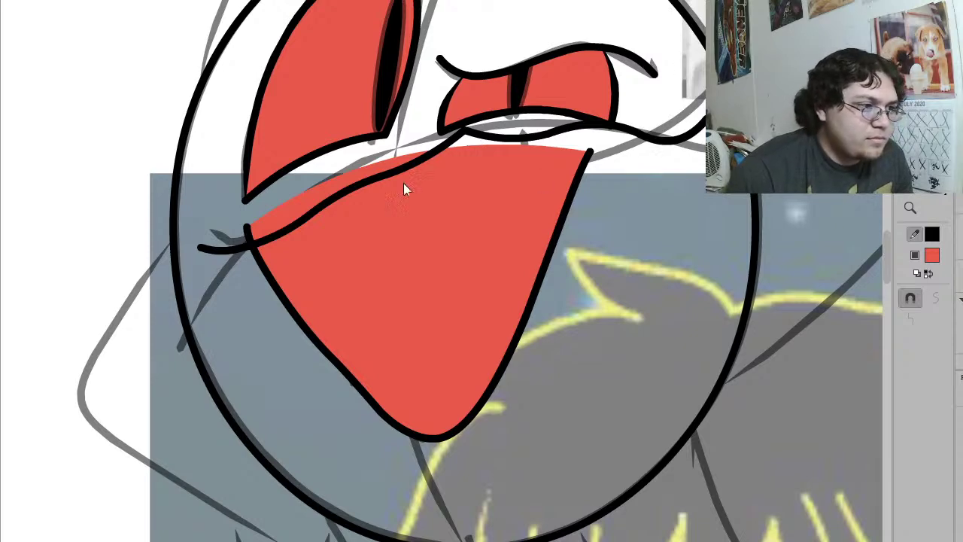
mouse_move(405, 169)
left_mouse_down()
mouse_move(463, 148)
mouse_move(453, 135)
left_mouse_up()
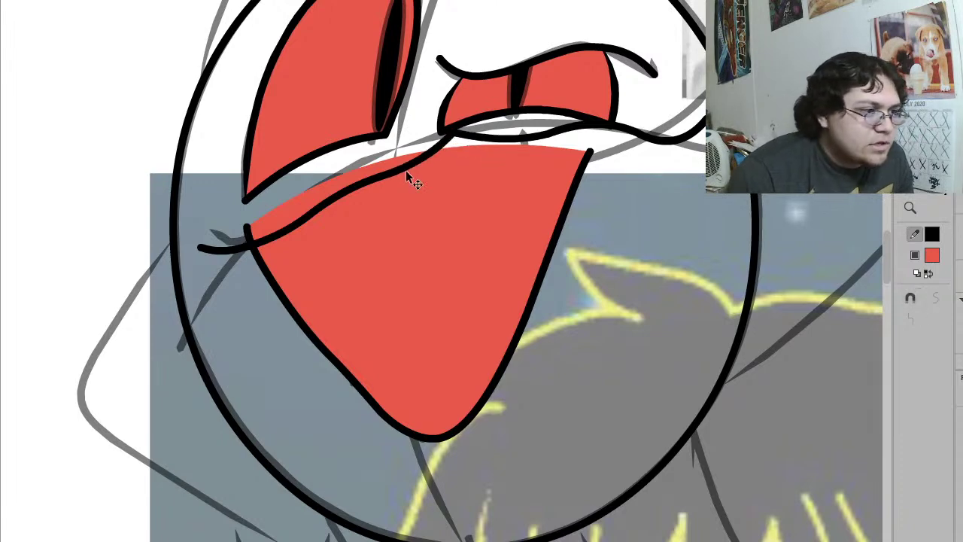
left_click_drag(396, 168, 380, 150)
left_click_drag(263, 235, 257, 212)
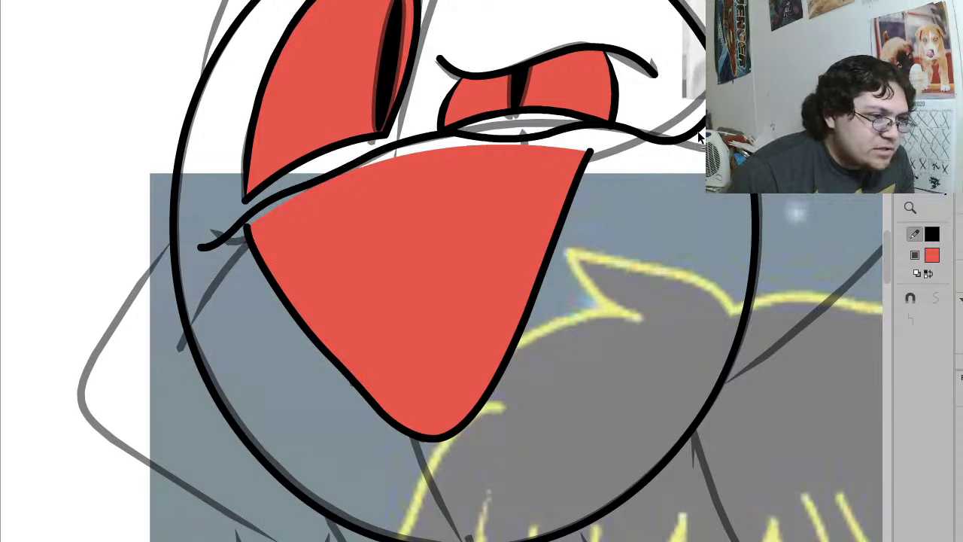
left_click_drag(656, 146, 650, 119)
Step: Smooth and straighten the raised line into a single arc and paste the original wavy mouth line back in place
left_click(650, 119)
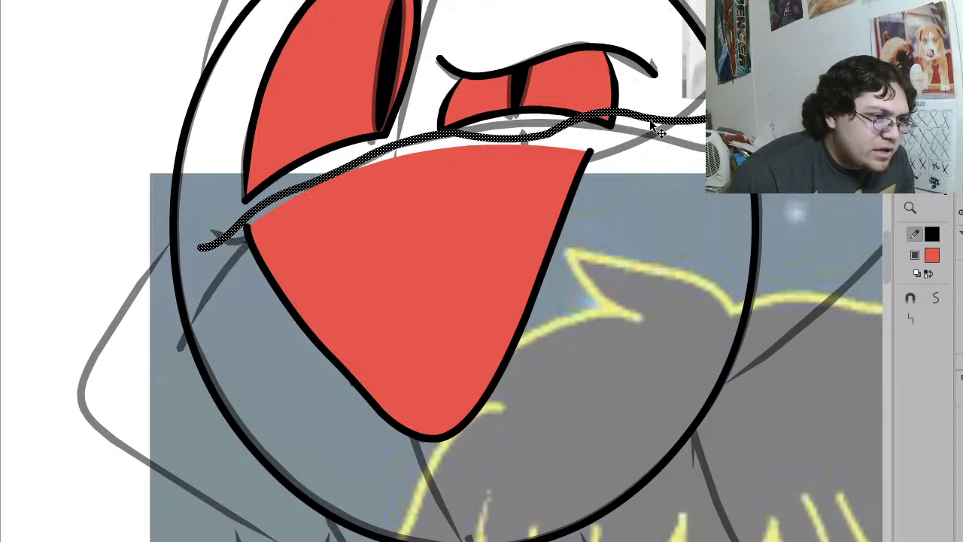
left_click(935, 298)
left_click(935, 298)
left_click(935, 297)
left_click(935, 297)
left_click(936, 298)
left_click(907, 316)
left_click(907, 316)
left_click(907, 316)
left_click(636, 238)
mouse_move(593, 157)
left_mouse_down()
mouse_move(574, 51)
mouse_move(607, 152)
left_mouse_up()
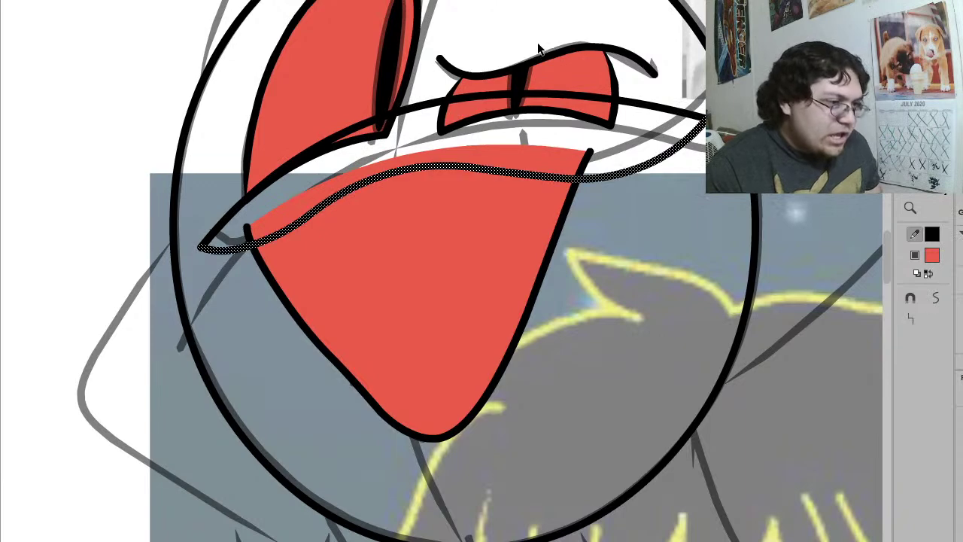
Step: Fill the area between the arc and the wavy mouth line with coral red and delete the arc's stroke
left_click(607, 152)
key("v")
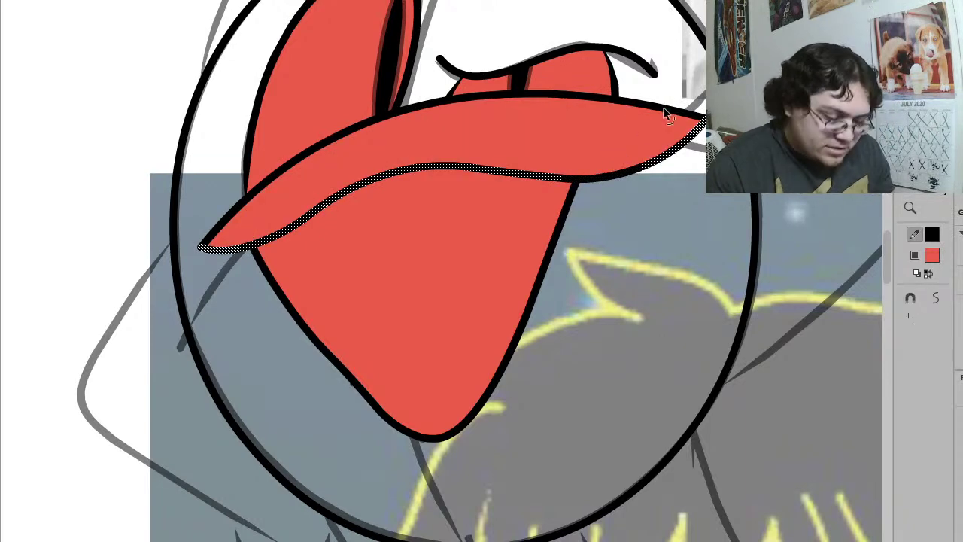
left_click(661, 107)
key("Delete")
Step: Select both red mouth fills with their outlines and send them behind the eyes
left_click(533, 135)
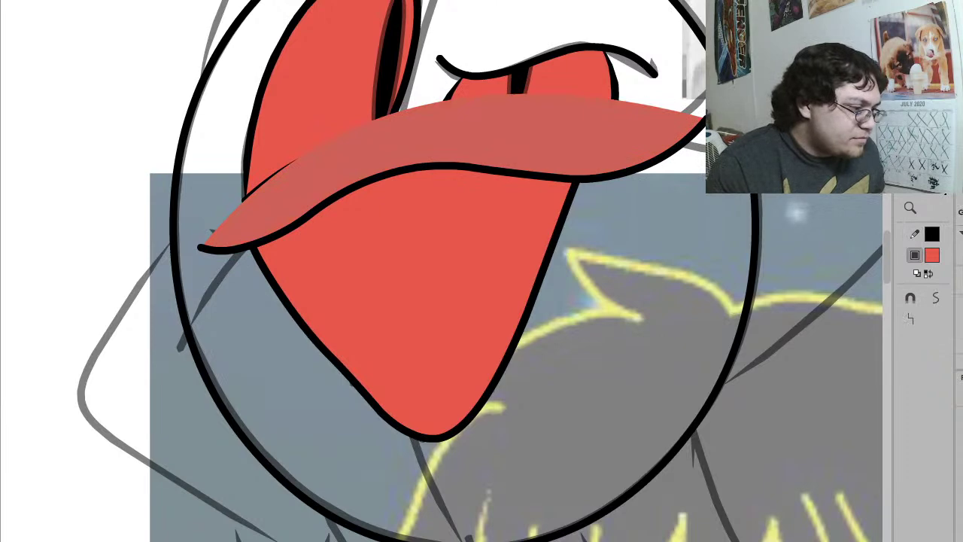
left_click(415, 341)
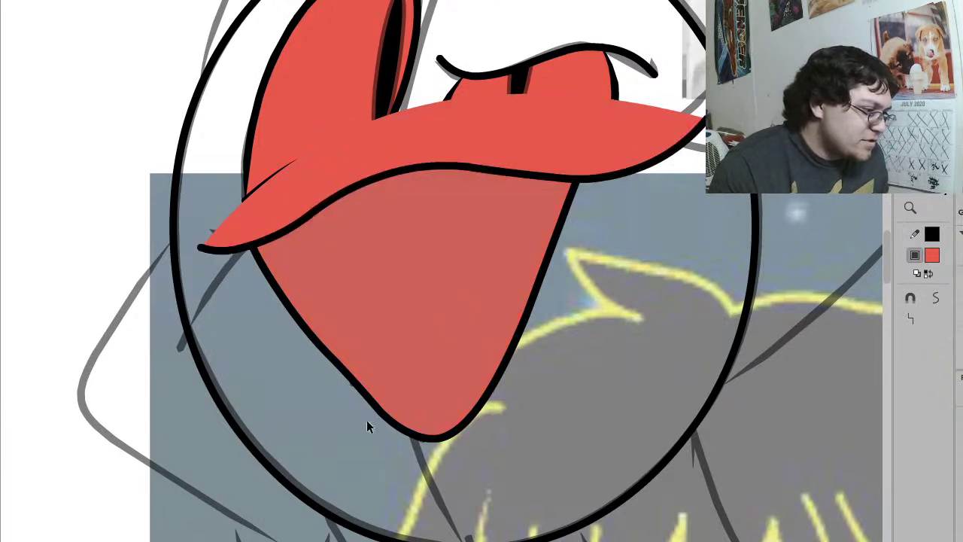
key("ctrl+a")
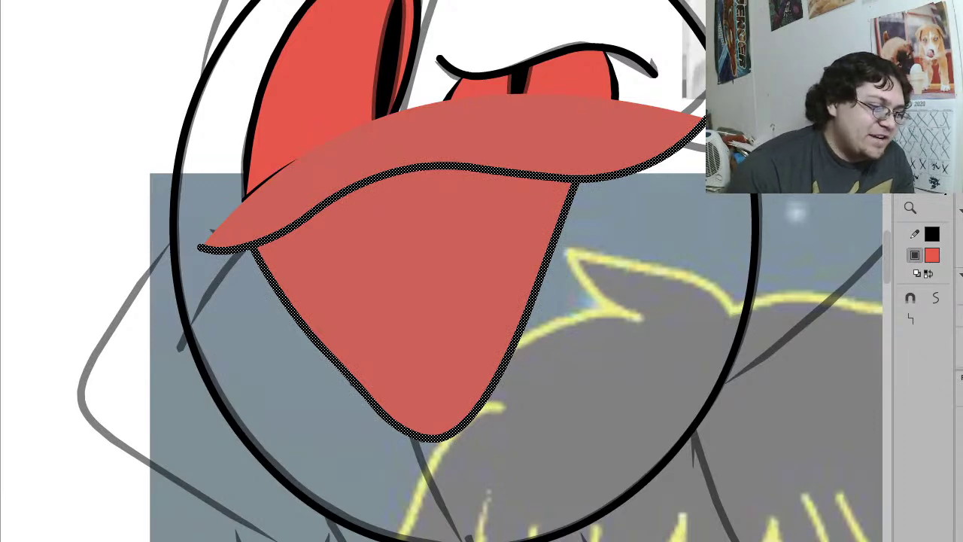
key("ctrl+Down")
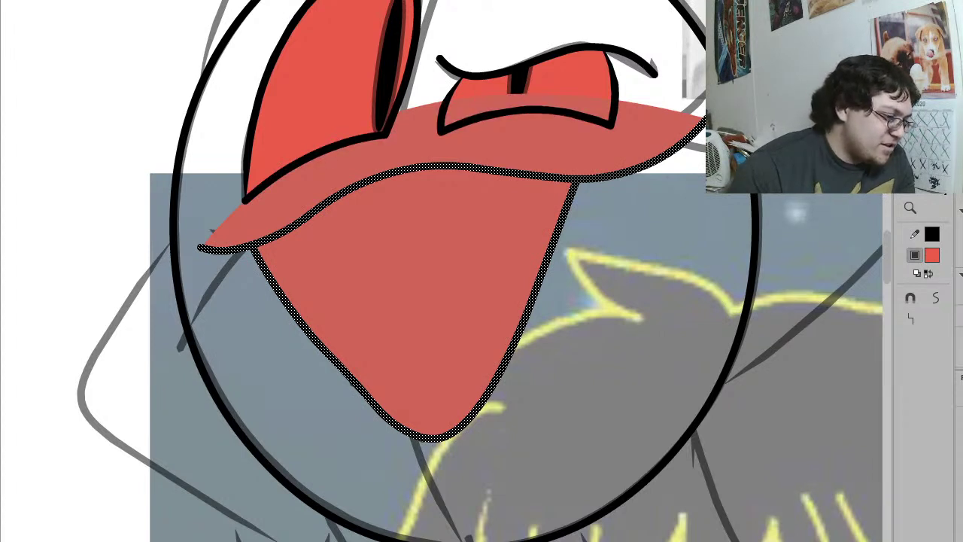
Step: Smooth the outline of the lower jaw into a cleaner curve
left_click(497, 460)
left_click(342, 369)
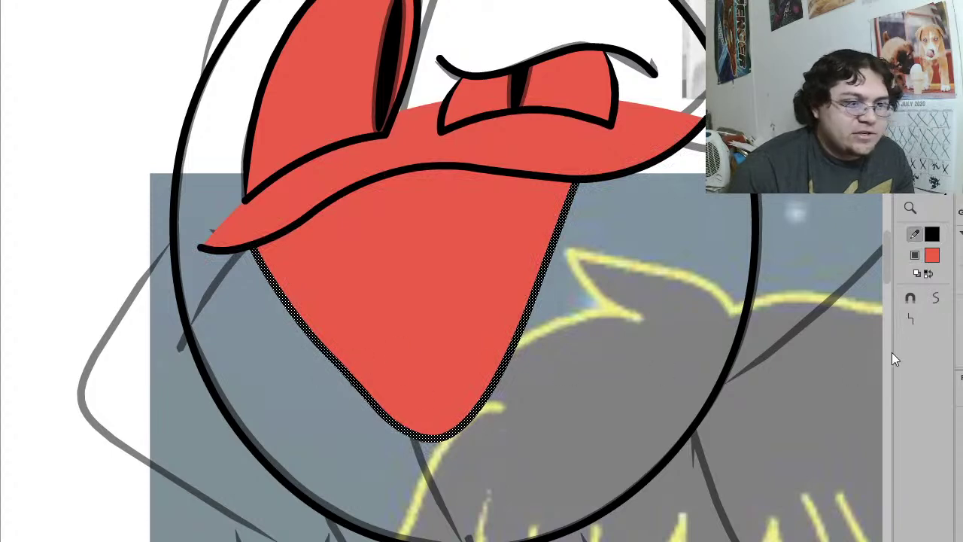
left_click(936, 299)
left_click(936, 300)
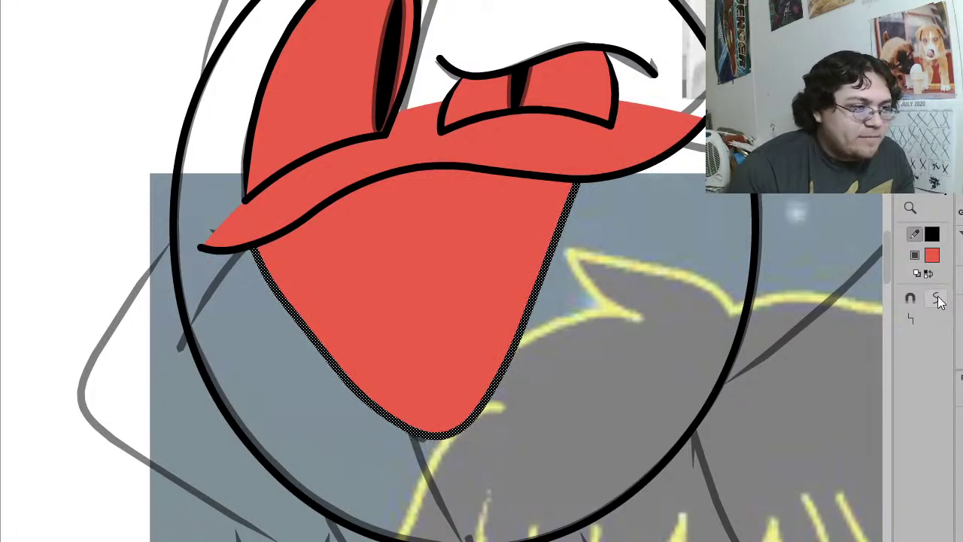
left_click(560, 345)
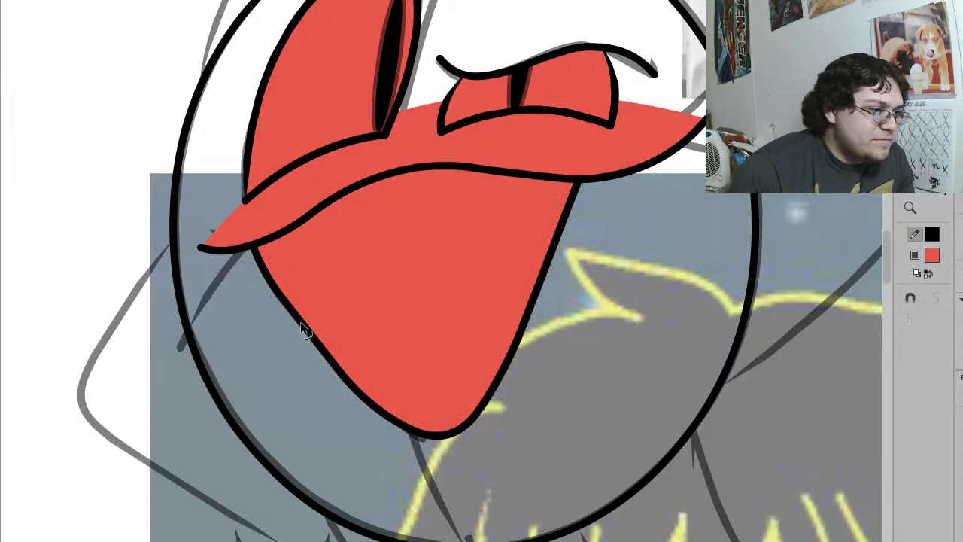
Step: Stretch the lower jaw shape wider with Free Transform so its far side meets the wavy mouth line closer to the mouth corner
left_click(430, 316)
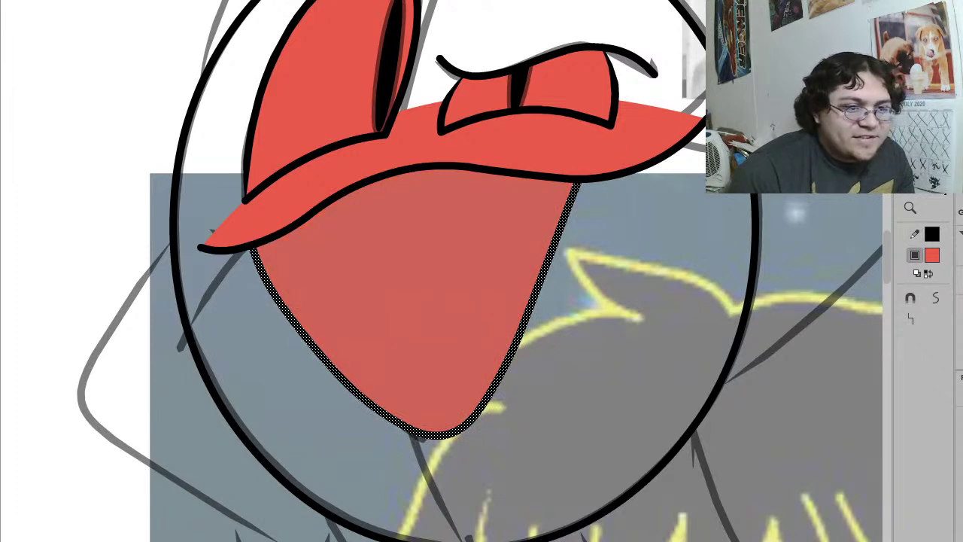
double_click(493, 308)
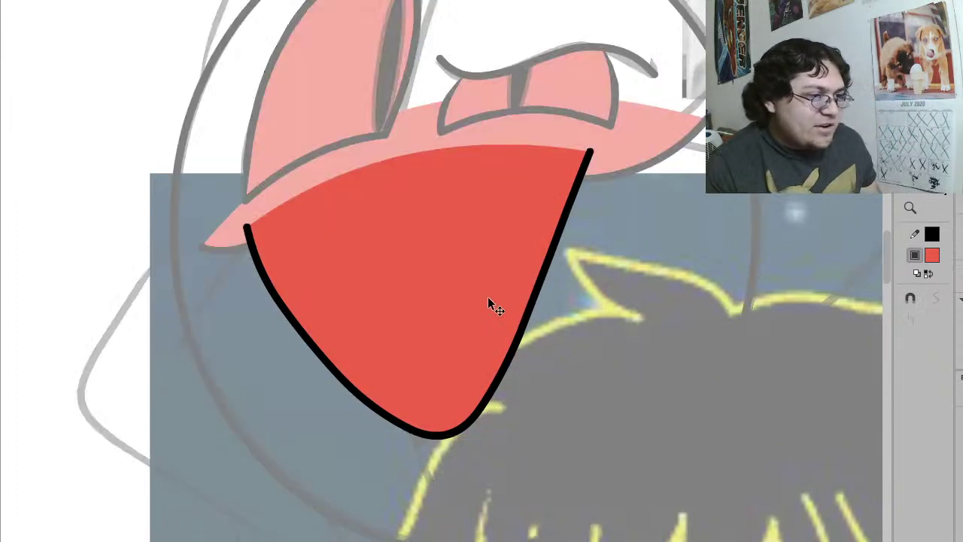
key("Escape")
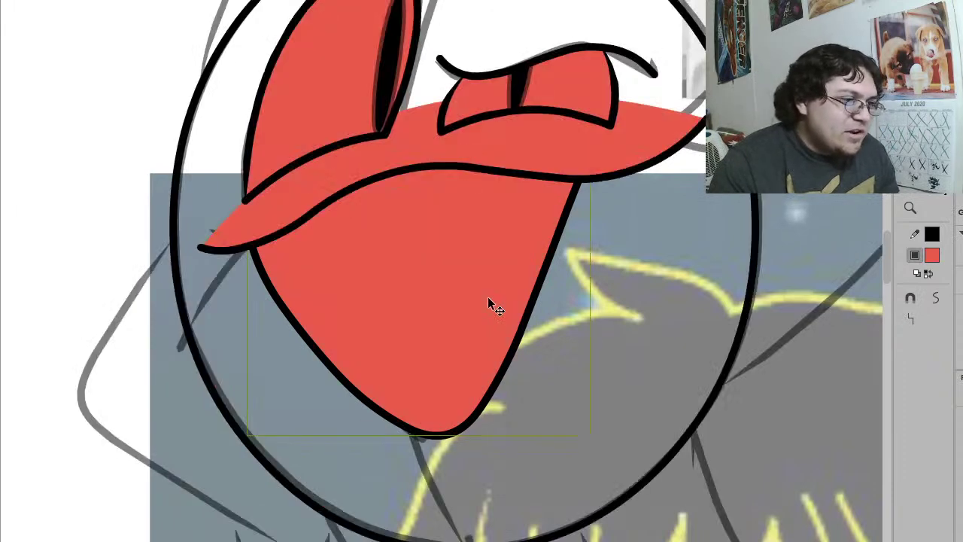
key("q")
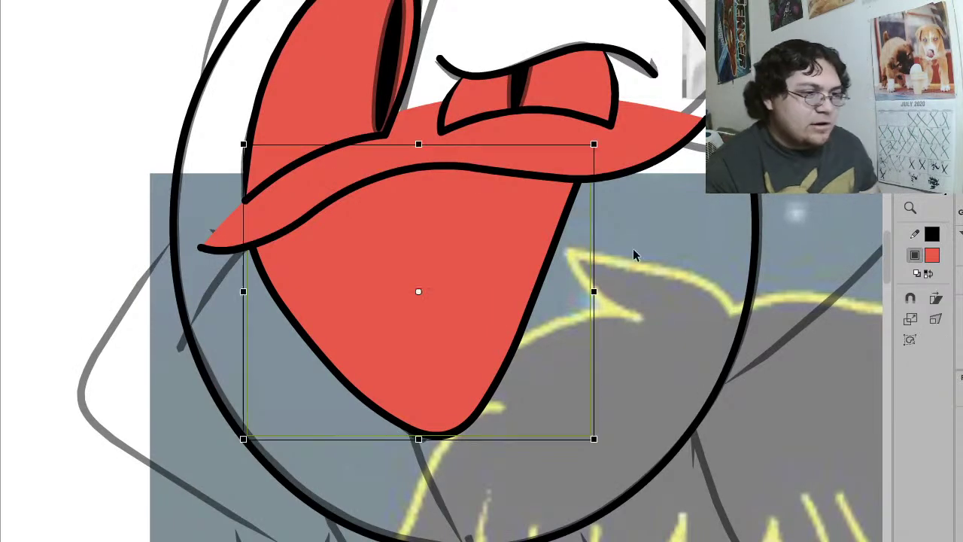
left_click_drag(593, 145, 613, 149)
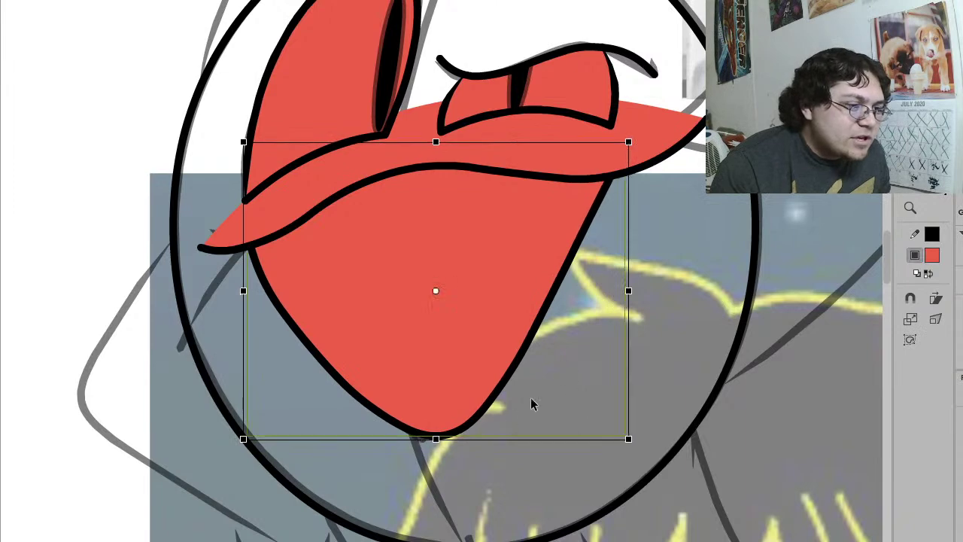
left_click_drag(434, 437, 450, 445)
left_click(554, 369)
Step: Sample the light purple from the Gengar reference picture and recolor both red mouth fills with it
scroll(554, 374, "up", 3)
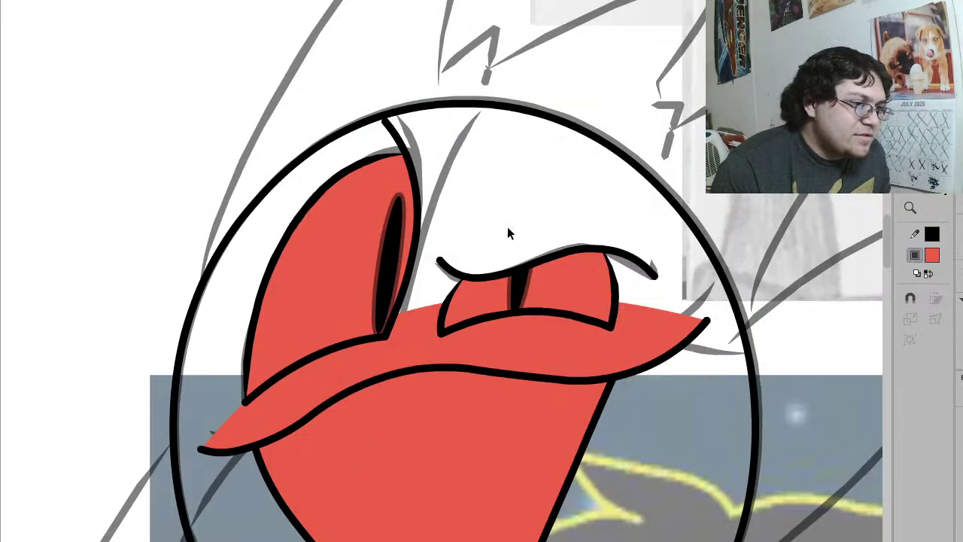
scroll(382, 249, "up", 5)
left_click_drag(287, 190, 596, 444)
key("i")
left_click(251, 30)
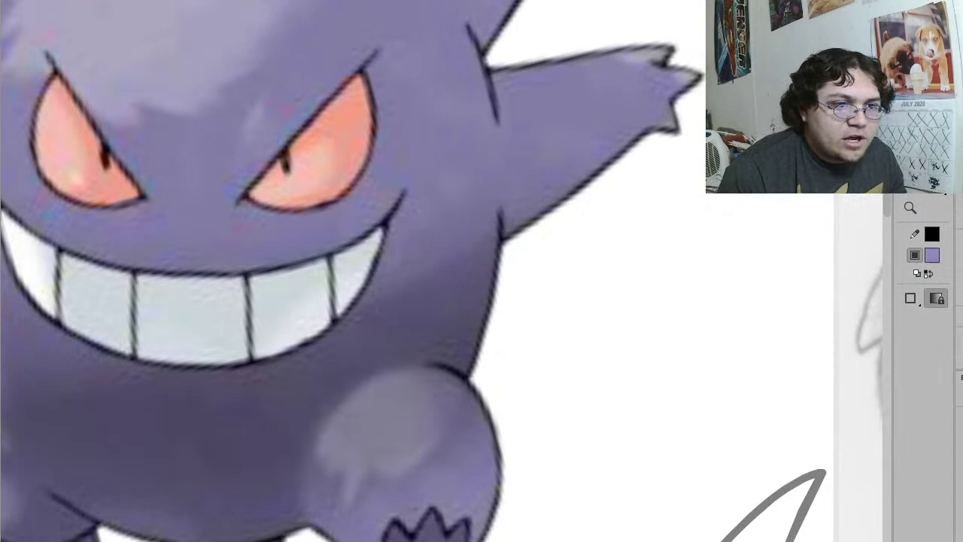
mouse_move(733, 462)
left_mouse_down()
mouse_move(508, 119)
mouse_move(457, 72)
left_mouse_up()
mouse_move(518, 402)
left_mouse_down()
mouse_move(509, 303)
mouse_move(468, 121)
left_mouse_up()
left_click(563, 412)
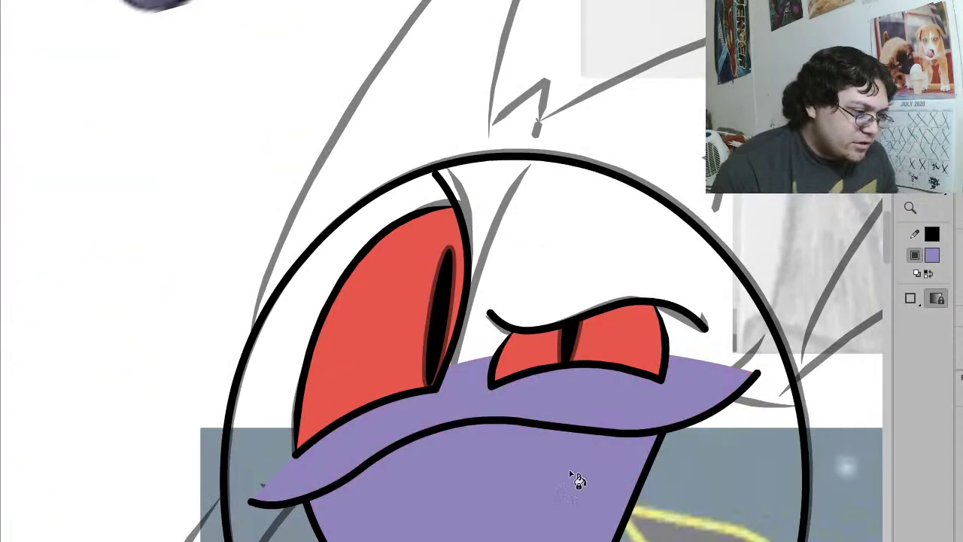
Step: Delete the purple fill inside the lower jaw outline
key("v")
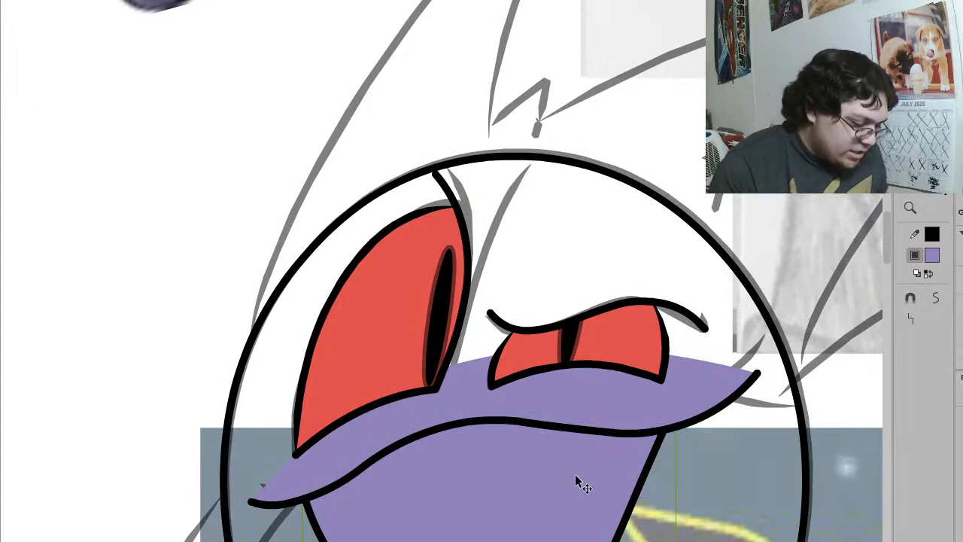
left_click(470, 505)
key("Delete")
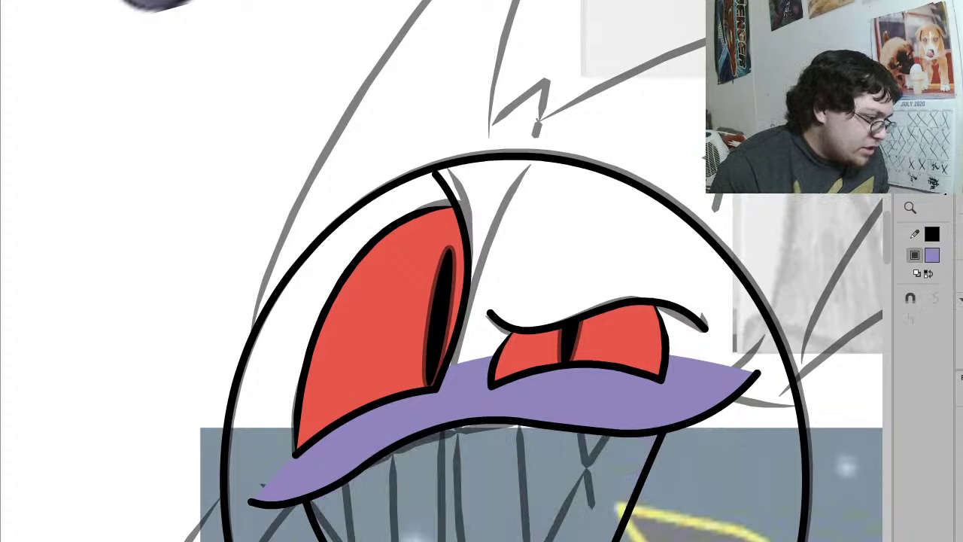
key("ctrl+z")
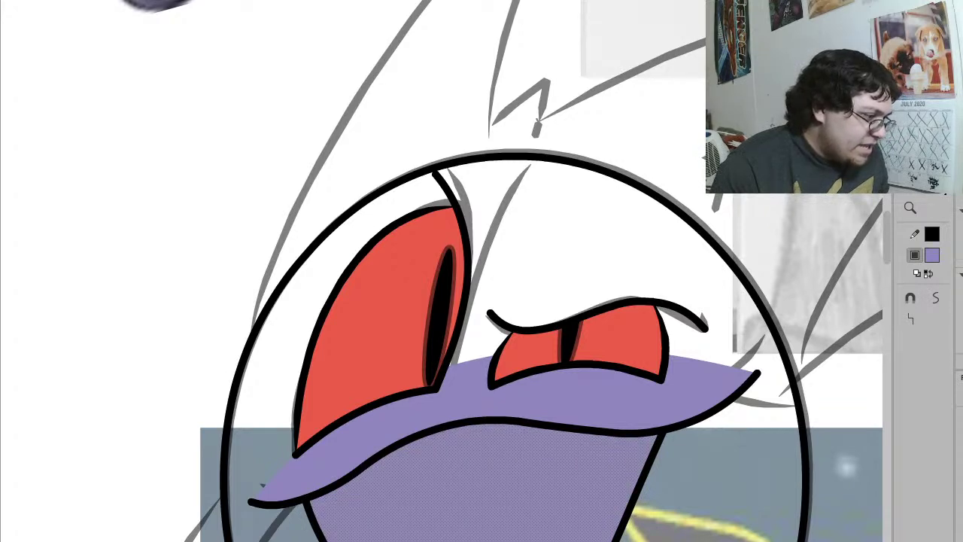
key("Delete")
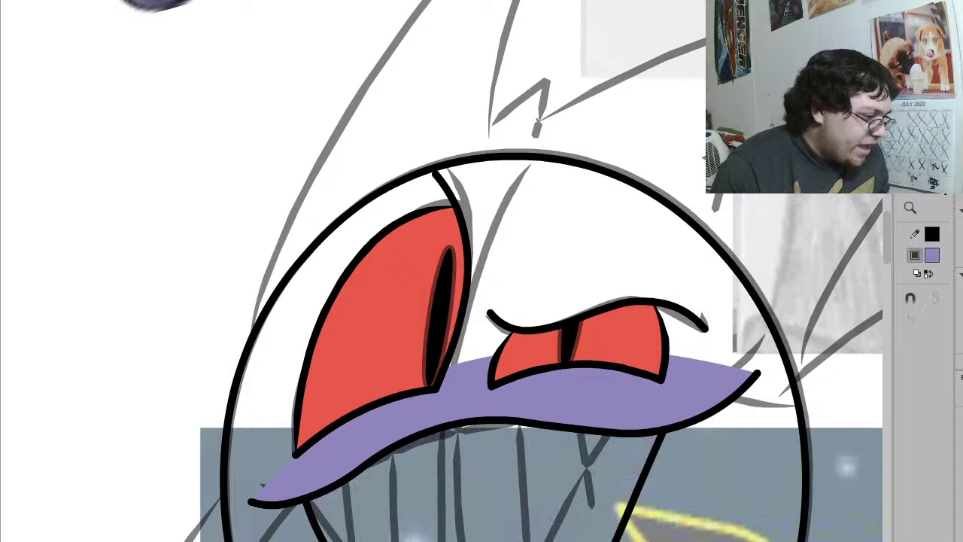
key("ctrl+z")
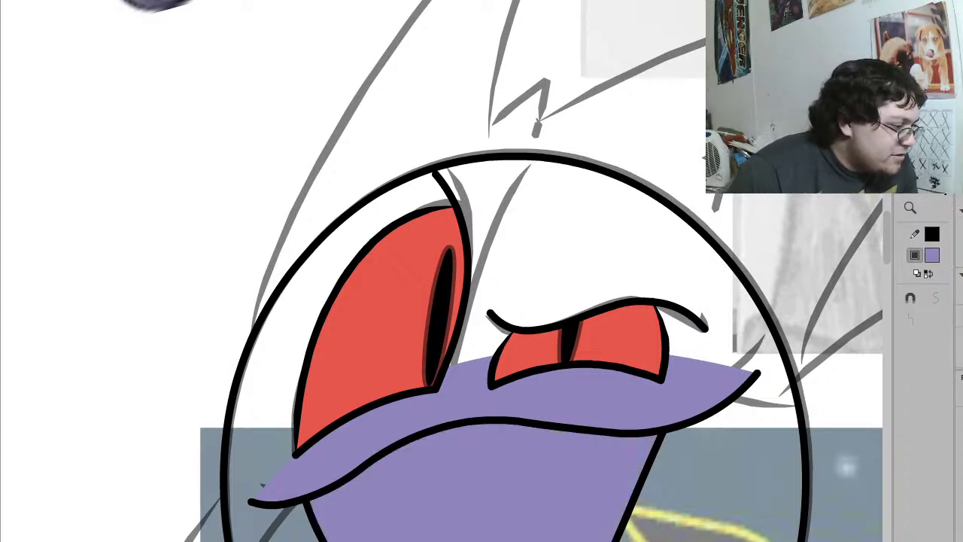
key("ctrl+z")
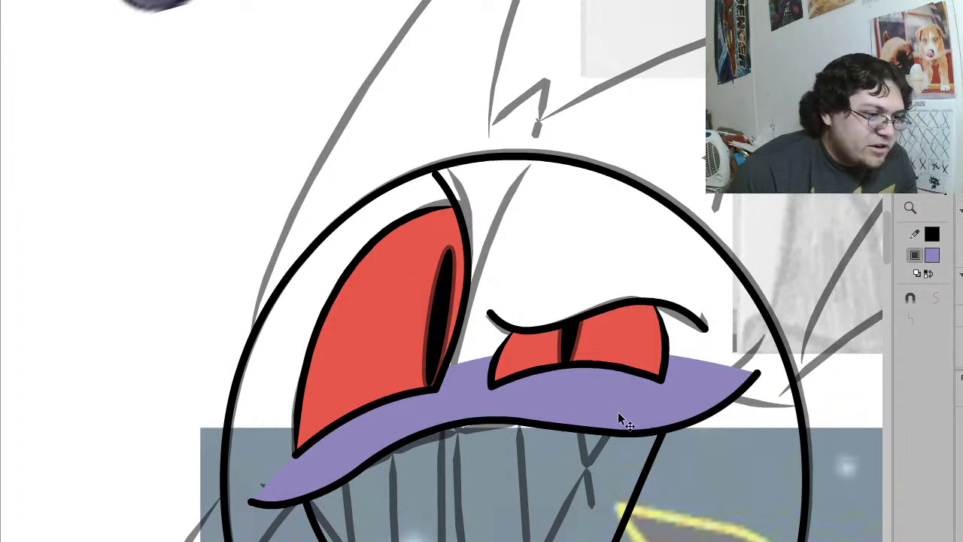
Step: Draw a white-filled rectangle behind the mouth, covering the whole mouth area, and delete its black outline
scroll(621, 414, "down", 4)
scroll(632, 422, "up", 2)
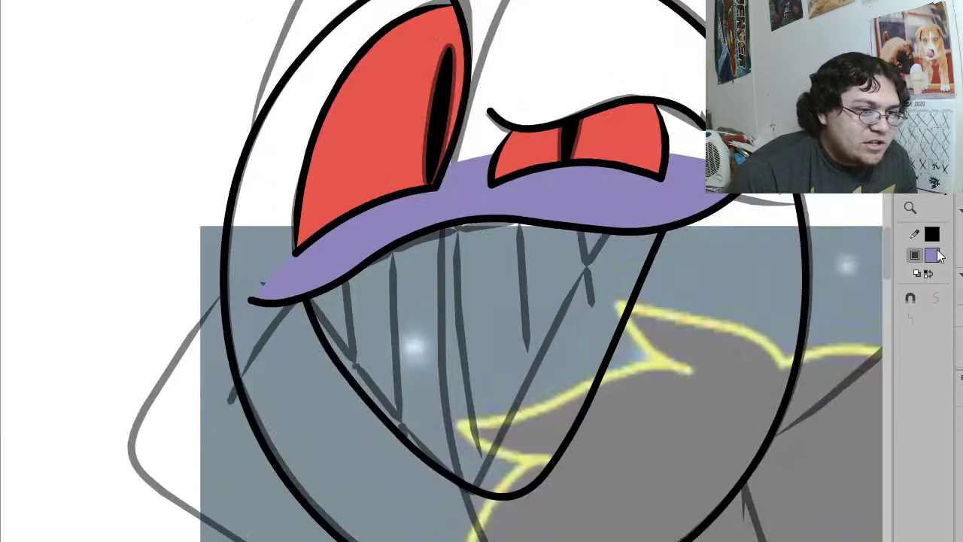
left_click(705, 358)
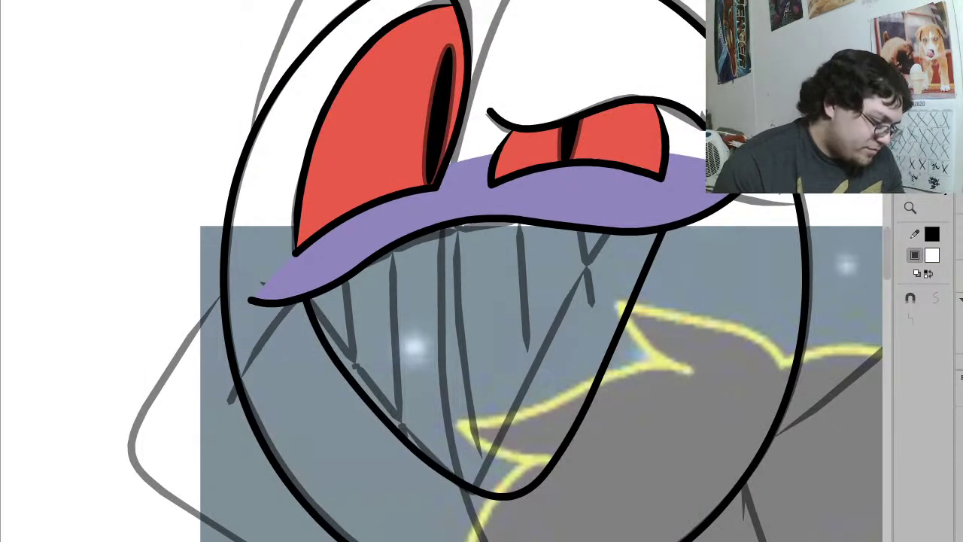
key("r")
left_click_drag(779, 81, 258, 526)
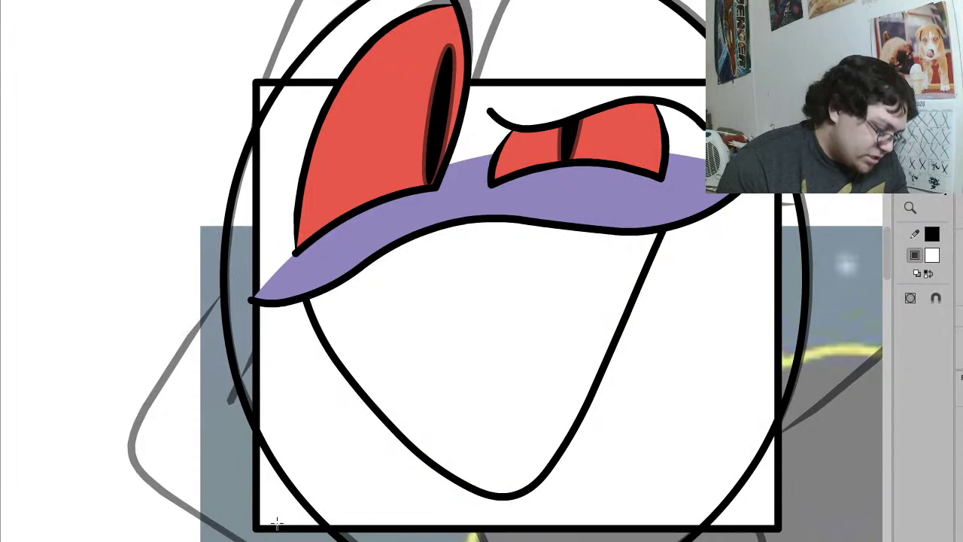
key("v")
double_click(757, 529)
key("Delete")
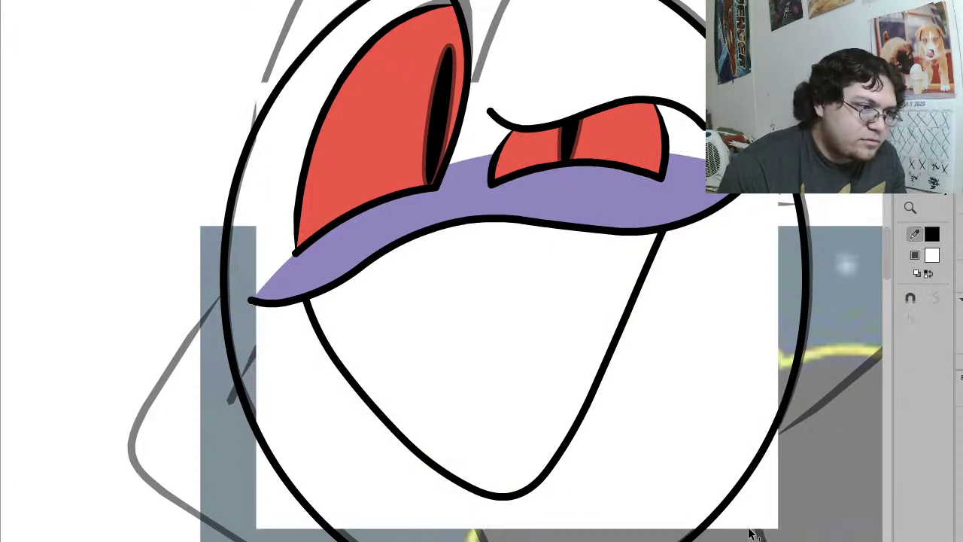
left_click(574, 511)
key("Escape")
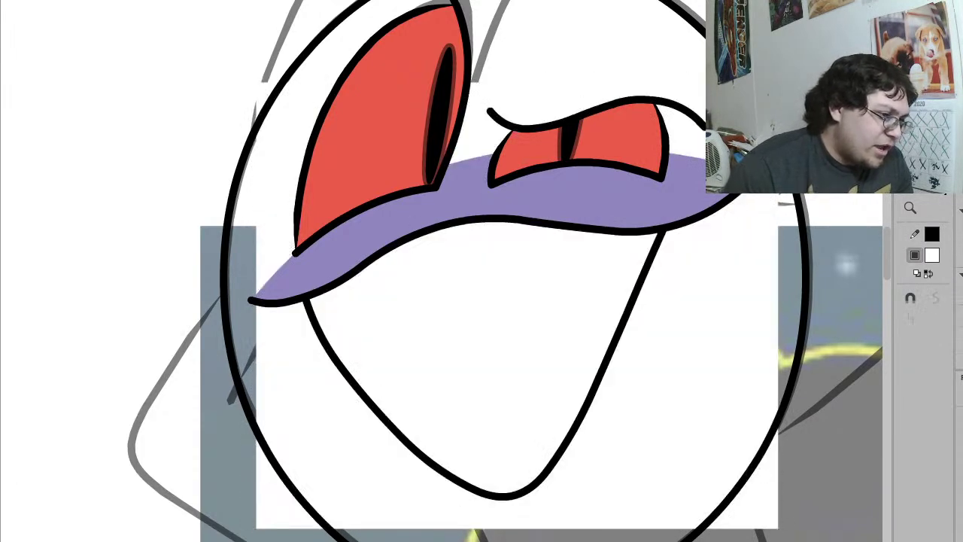
Step: Draw five slanted tooth lines with the Pencil tool from the wavy mouth line down to the jaw outline
key("shift+y")
left_click_drag(611, 231, 628, 314)
left_click_drag(539, 211, 584, 425)
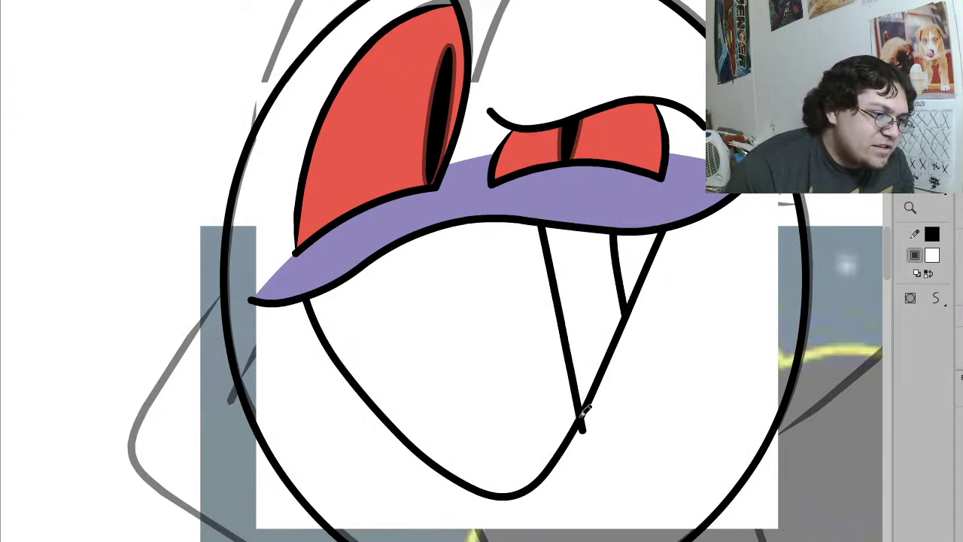
left_click_drag(468, 211, 509, 503)
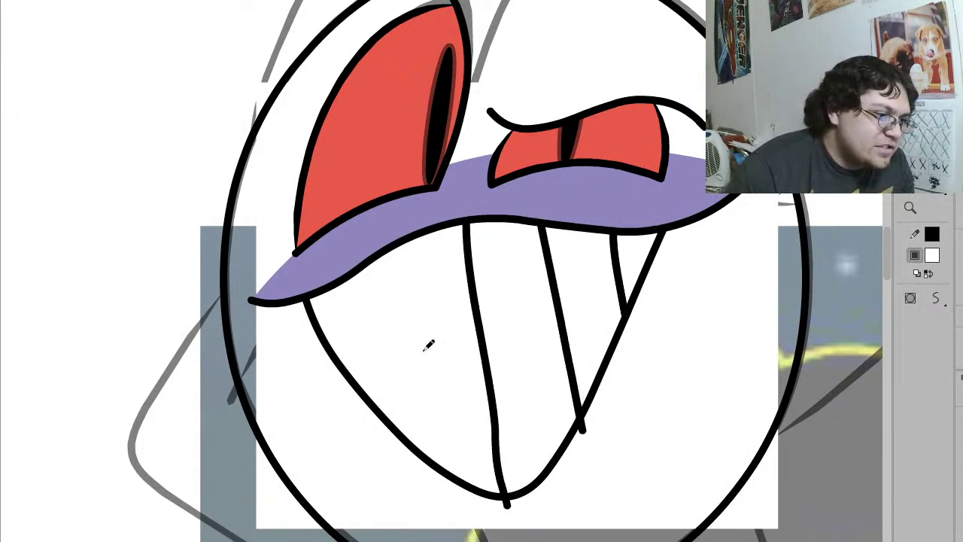
left_click_drag(412, 241, 449, 493)
left_click_drag(372, 248, 400, 458)
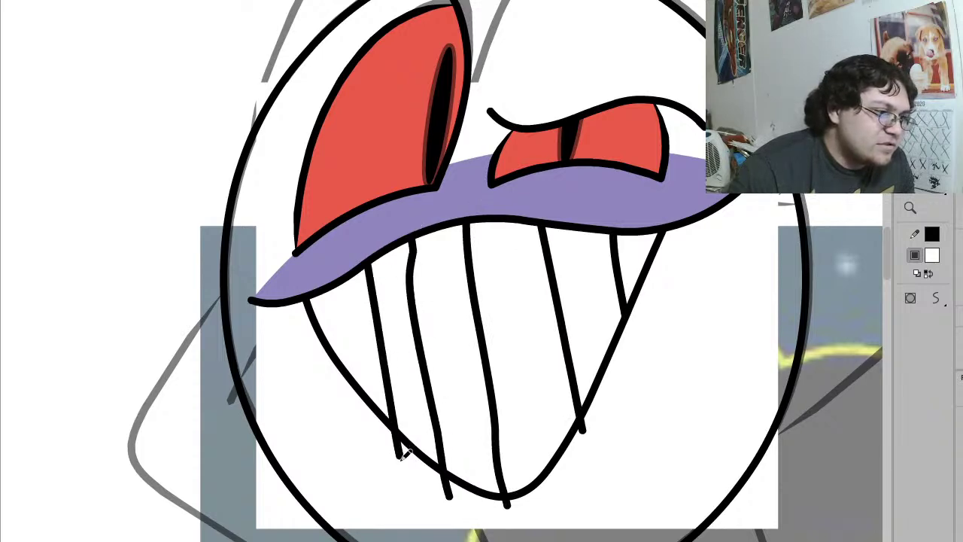
Step: Shift the tooth line under the large eye closer to the mouth corner, then straighten and taper all five tooth lines
key("v")
left_click(394, 401)
left_click_drag(394, 402, 376, 404)
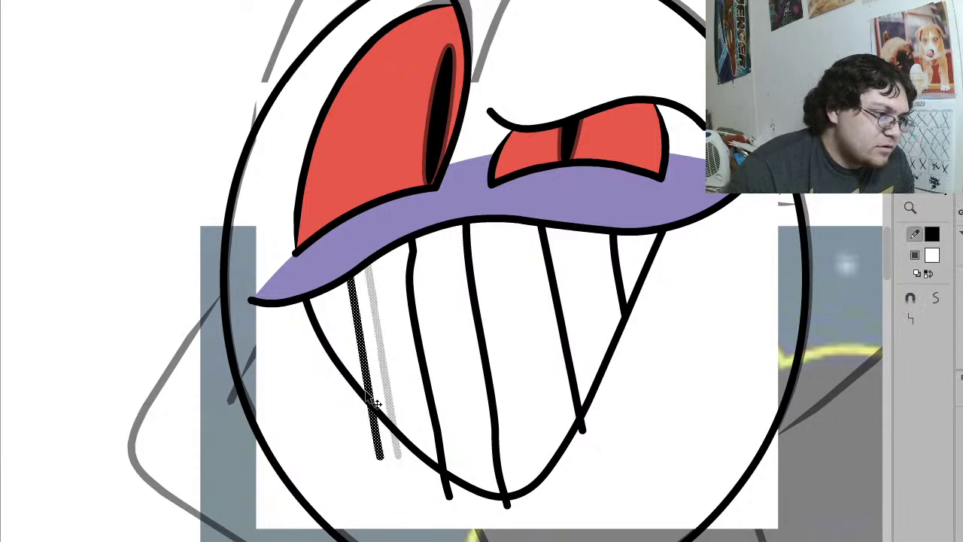
left_click(429, 401)
key("ctrl+a")
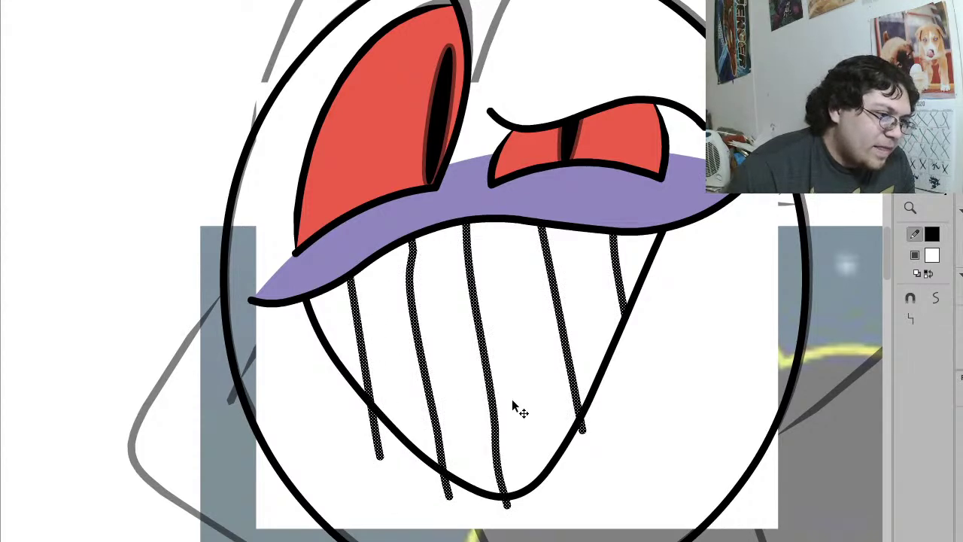
left_click(917, 321)
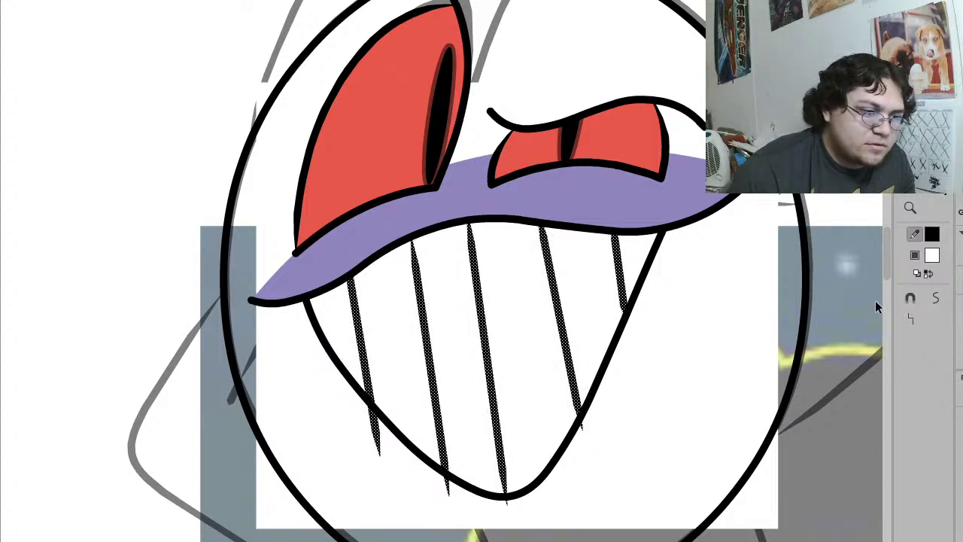
left_click(856, 287)
Step: Shorten the overlong tooth lines so their lower ends stop on the jaw outline, including the short one near the mouth corner
mouse_move(506, 503)
left_mouse_down()
mouse_move(503, 492)
mouse_move(439, 480)
mouse_move(434, 458)
left_mouse_up()
left_click_drag(583, 427, 585, 413)
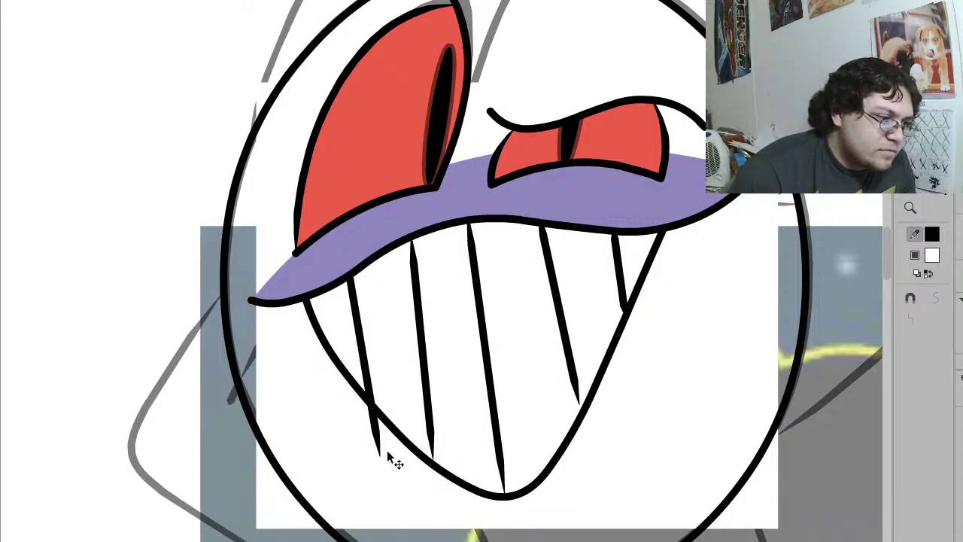
left_click_drag(378, 452, 368, 395)
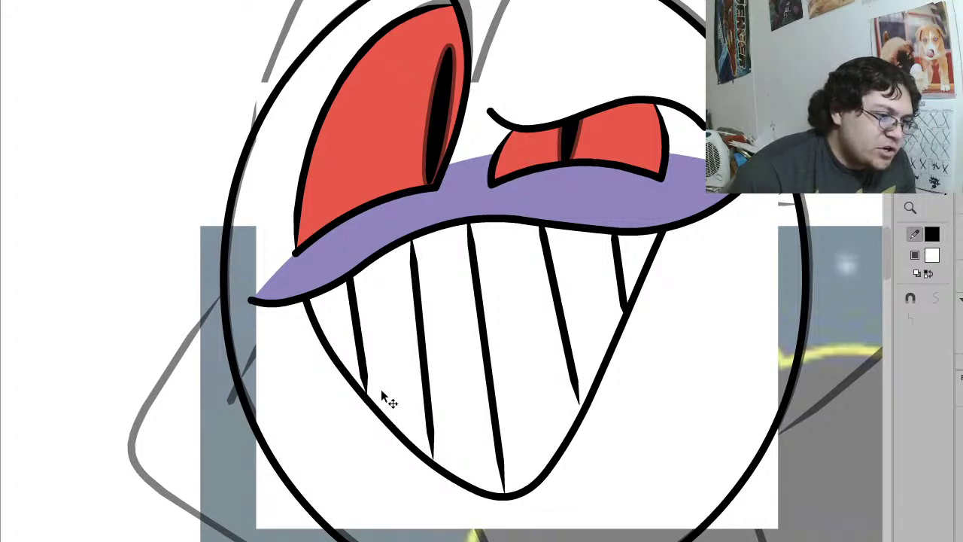
left_click(623, 298)
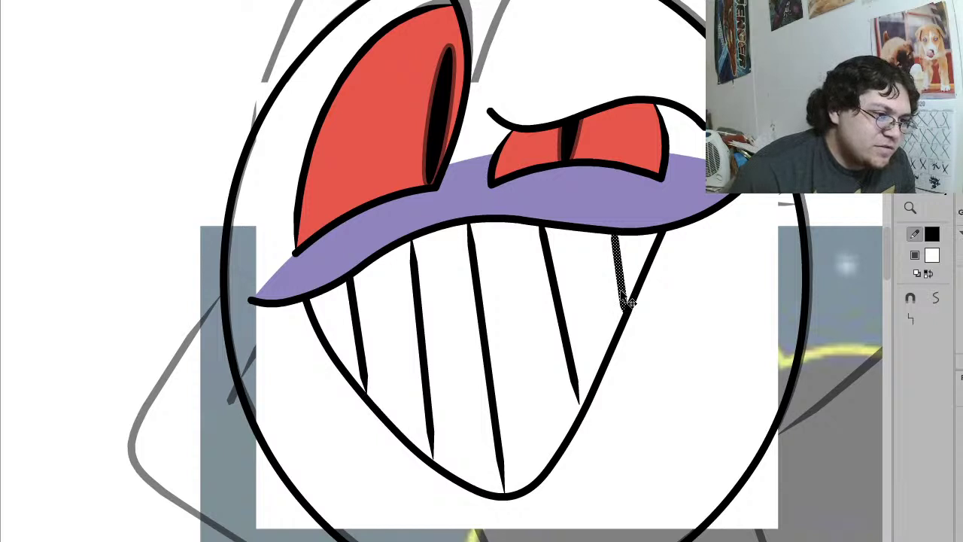
key("q")
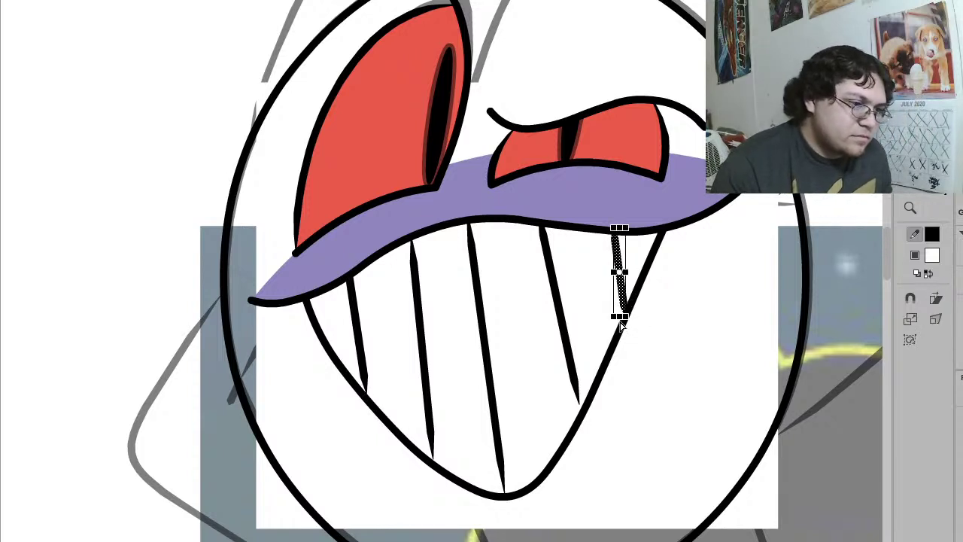
left_click_drag(621, 313, 628, 307)
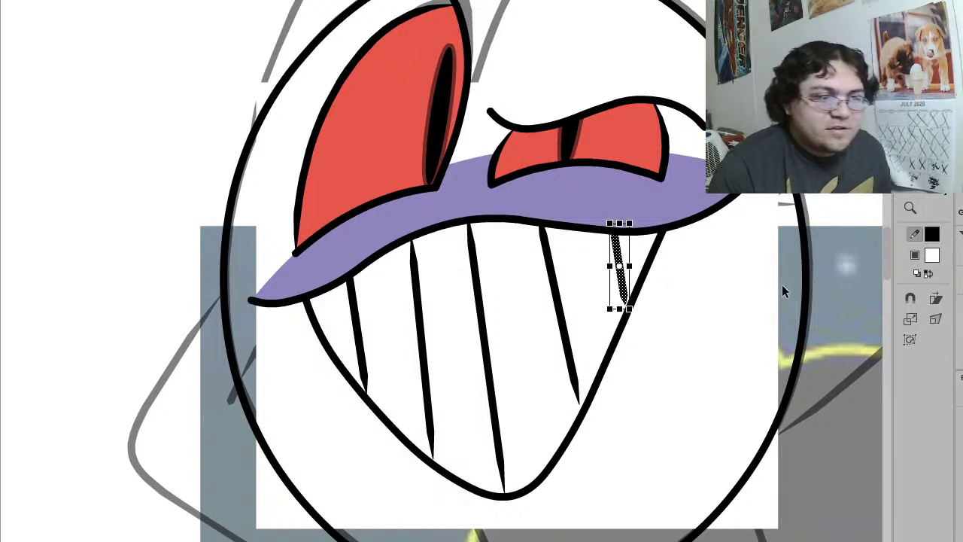
left_click(851, 272)
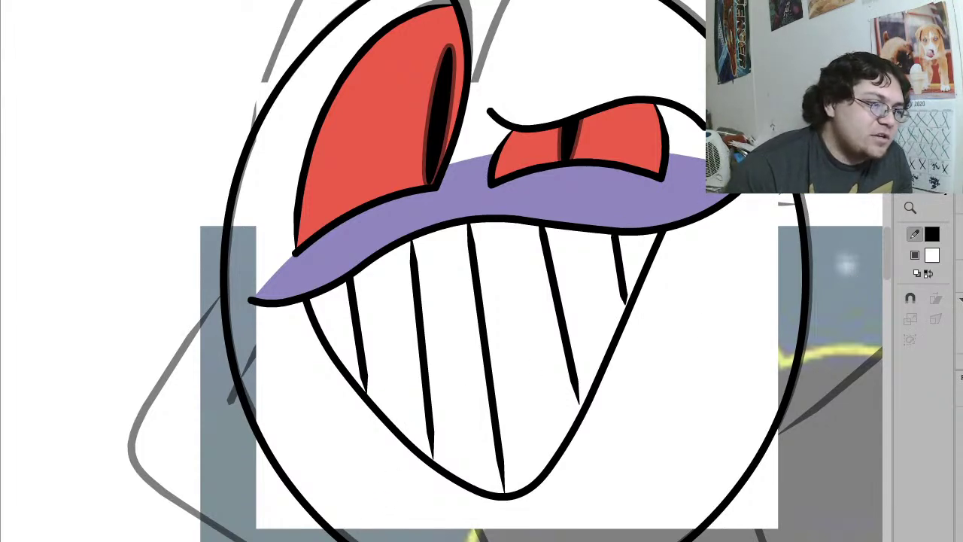
Step: Shift the lower ends of the tooth lines along the jaw outline so the five lines fan outward from the chin
key("ctrl+a")
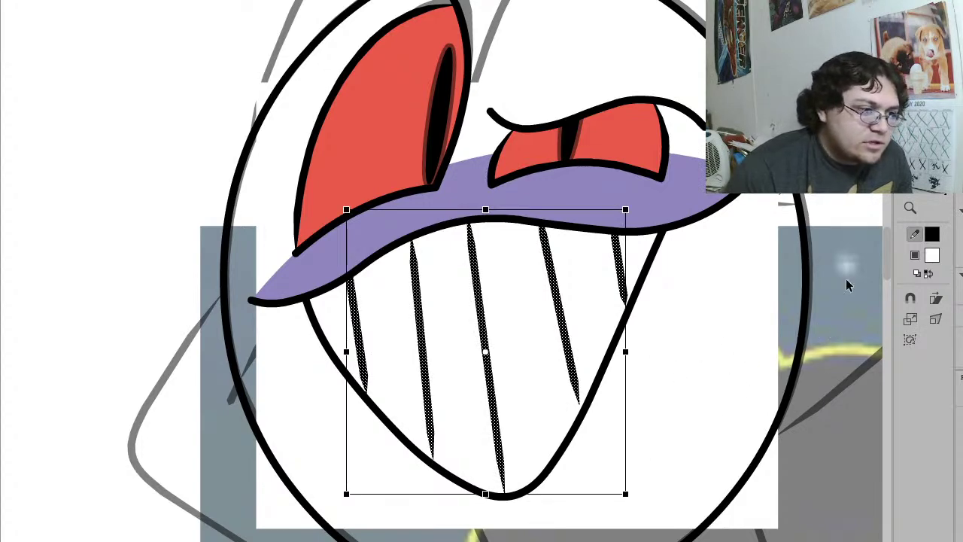
left_click(808, 310)
left_click_drag(501, 487, 510, 492)
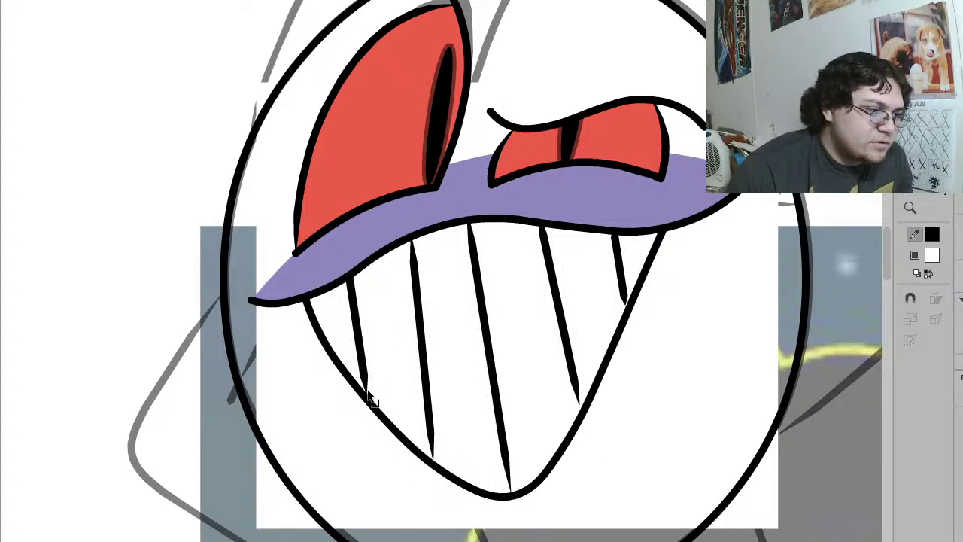
left_click_drag(370, 398, 361, 389)
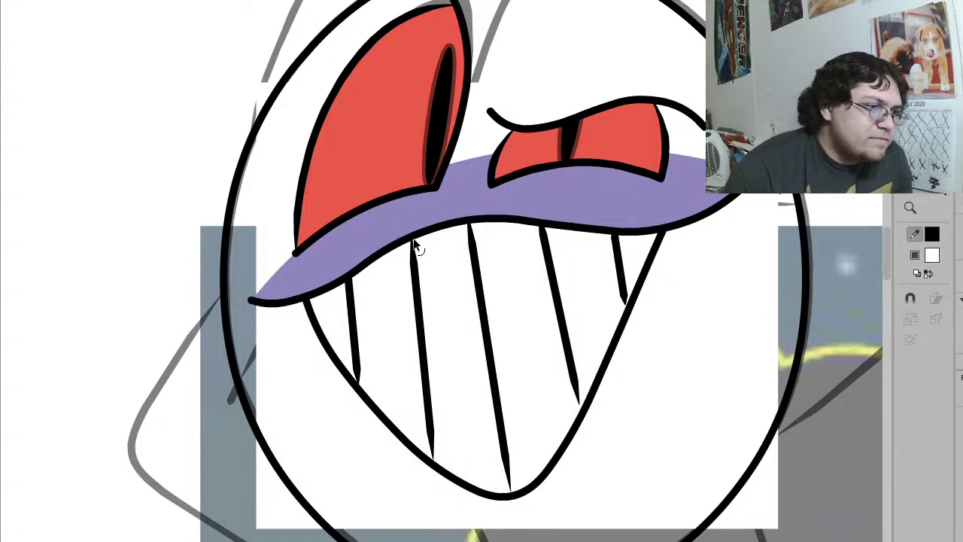
left_click_drag(432, 455, 412, 448)
left_click_drag(581, 405, 591, 387)
left_click_drag(360, 382, 337, 359)
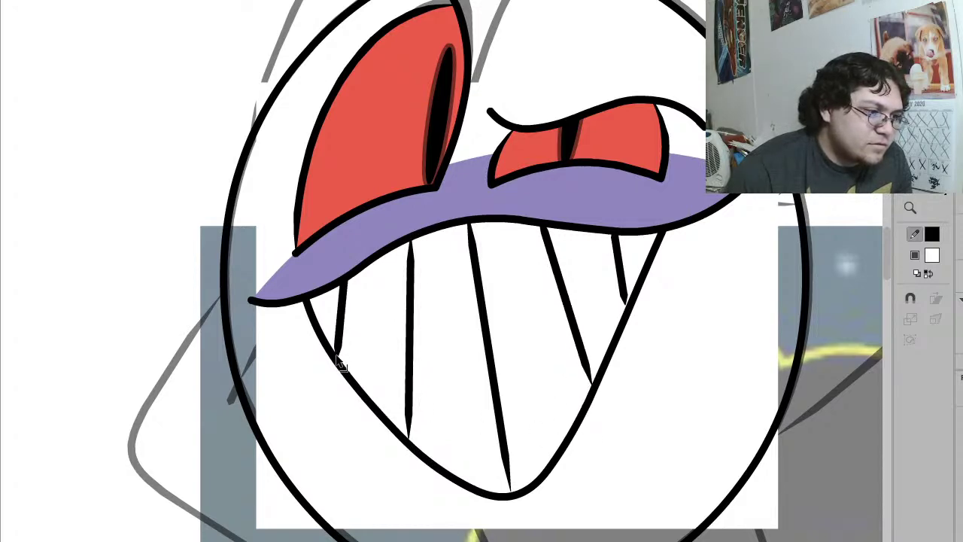
left_click(623, 282)
mouse_move(623, 282)
left_mouse_down()
mouse_move(613, 279)
mouse_move(632, 285)
left_mouse_up()
left_click(823, 278)
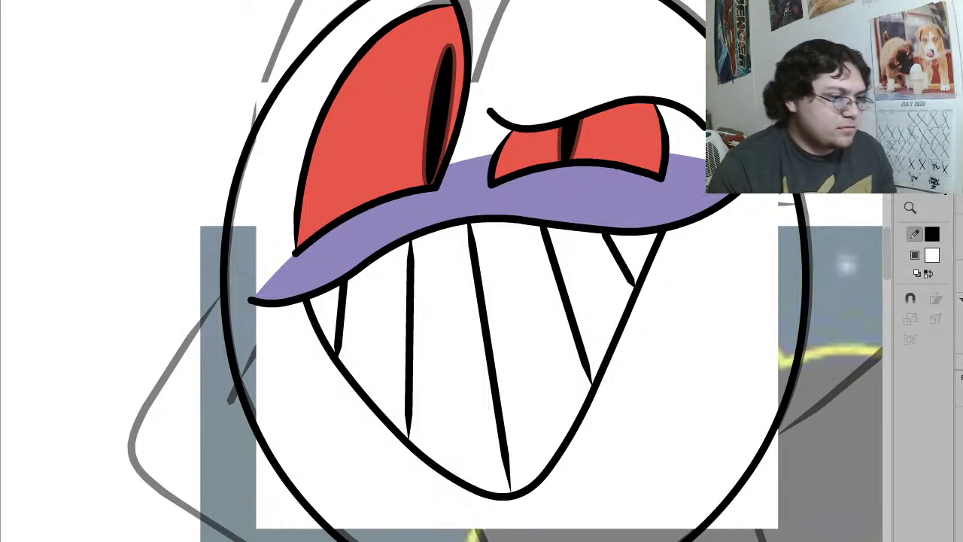
Step: Fill the head oval with the purple sampled from the area between the eyes and the mouth
left_click(741, 486)
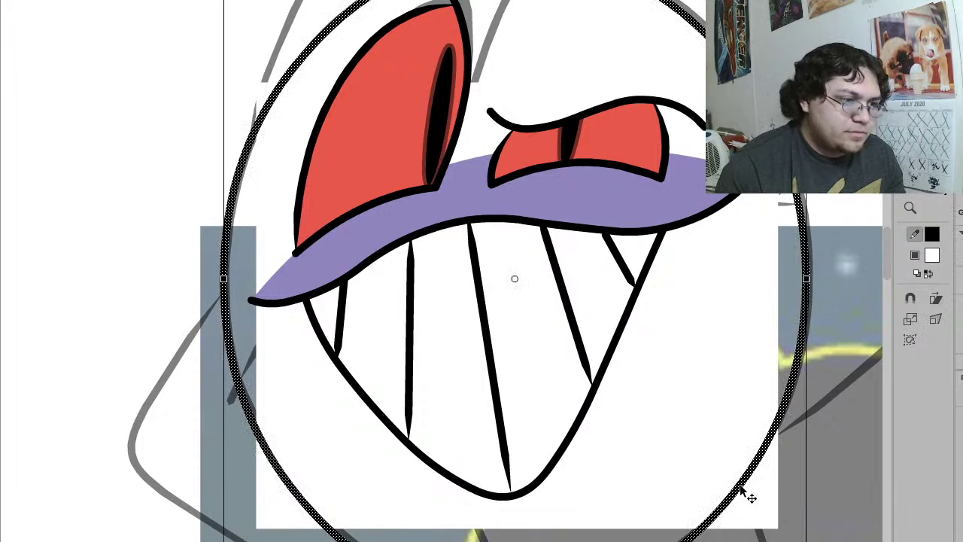
key("i")
left_click(716, 202)
left_click(800, 256)
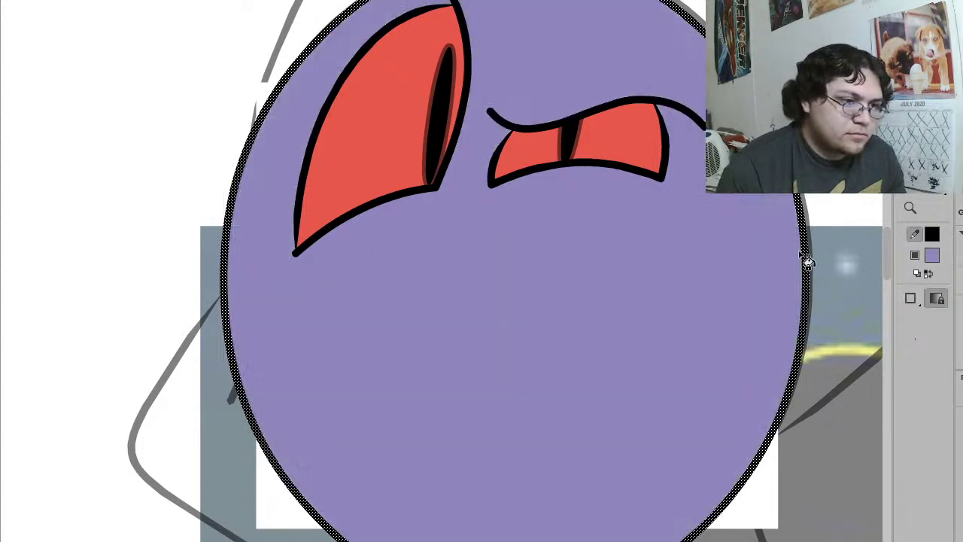
Step: Put the filled head behind the face and remove the white backdrop outside the mouth, keeping white only behind the teeth
key("v")
double_click(766, 322)
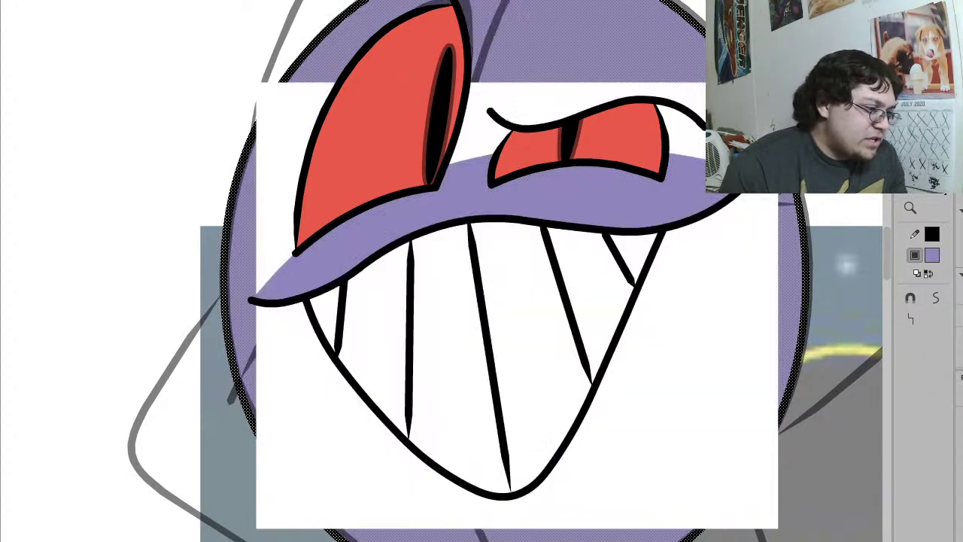
left_click(335, 475)
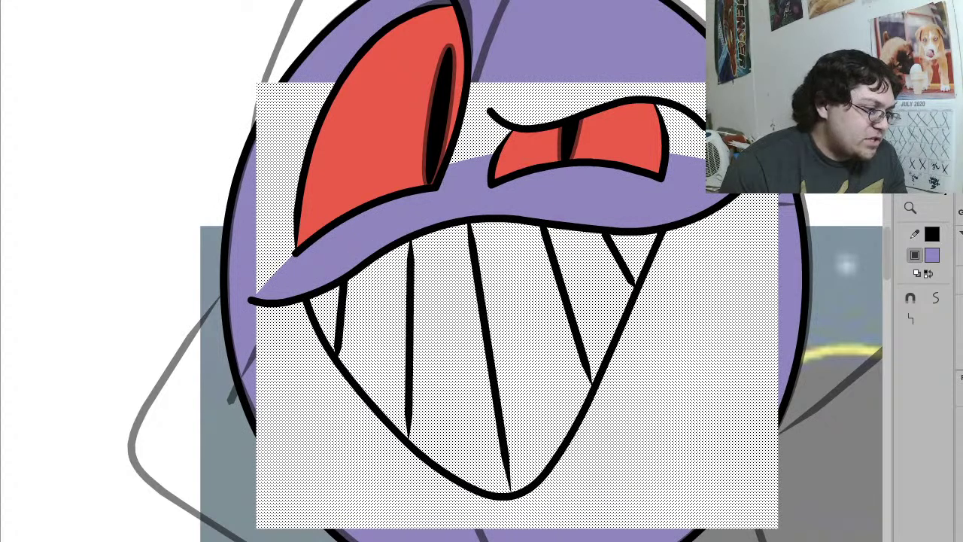
key("Delete")
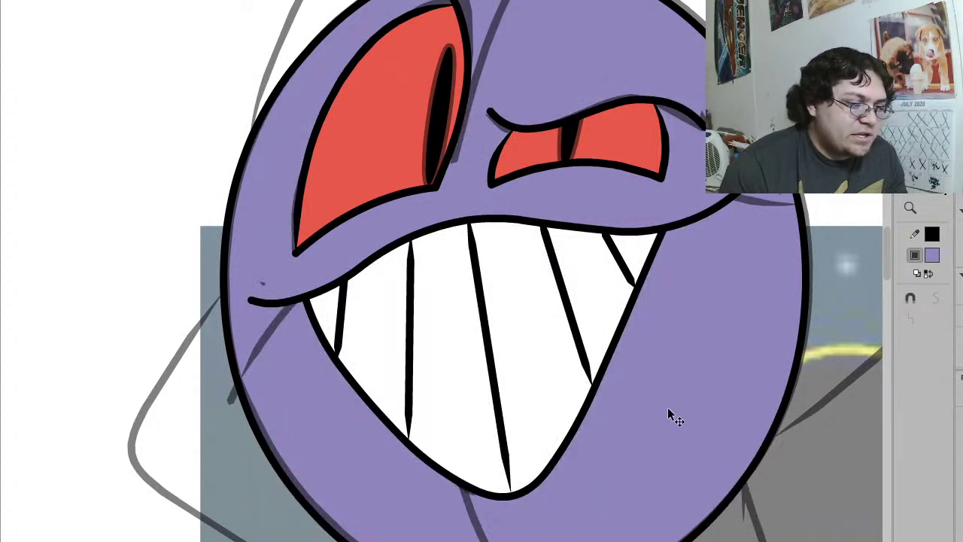
Step: Flip the whole Gengar artwork horizontally, reposition it higher on the canvas among the other pictures, and reopen it for editing
scroll(690, 397, "up", 3)
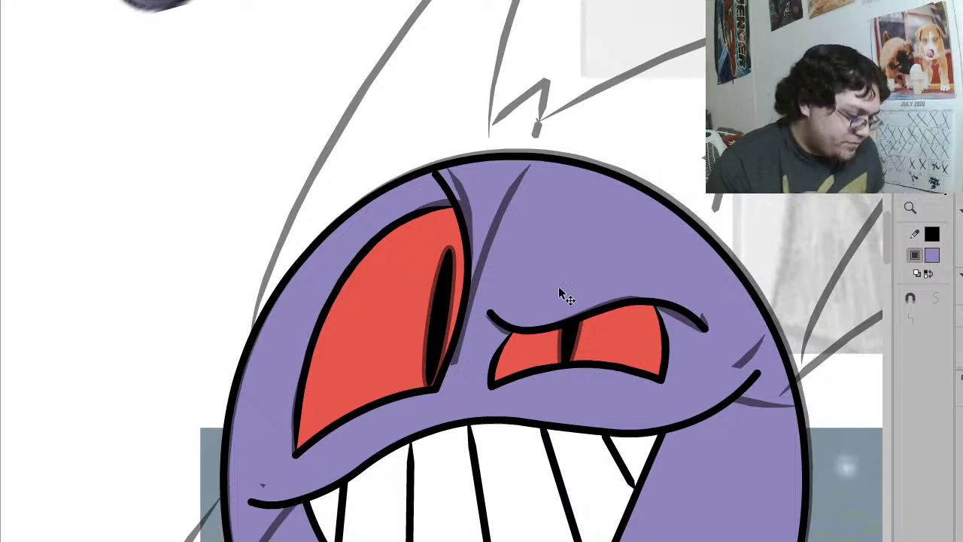
key("z")
left_click(573, 265)
left_click(404, 224)
key("v")
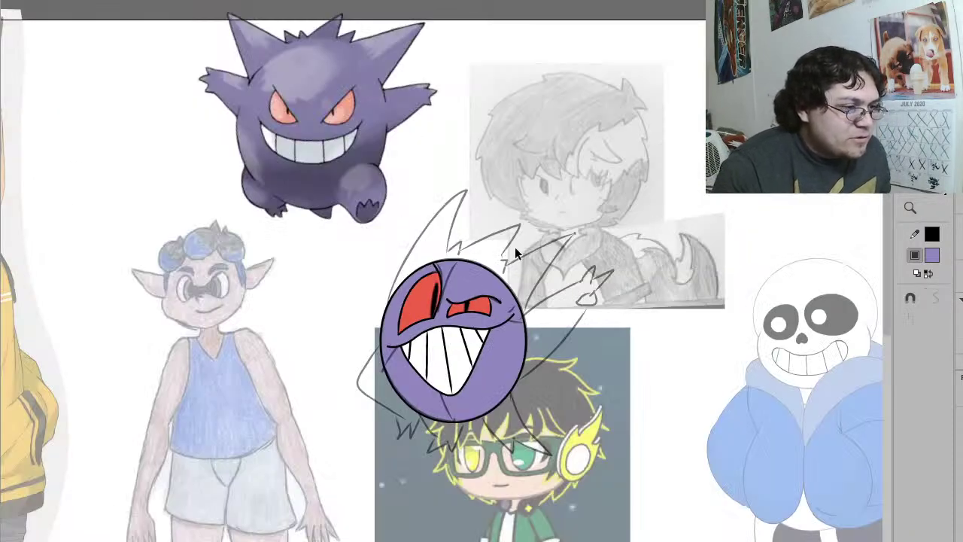
key("ctrl+e")
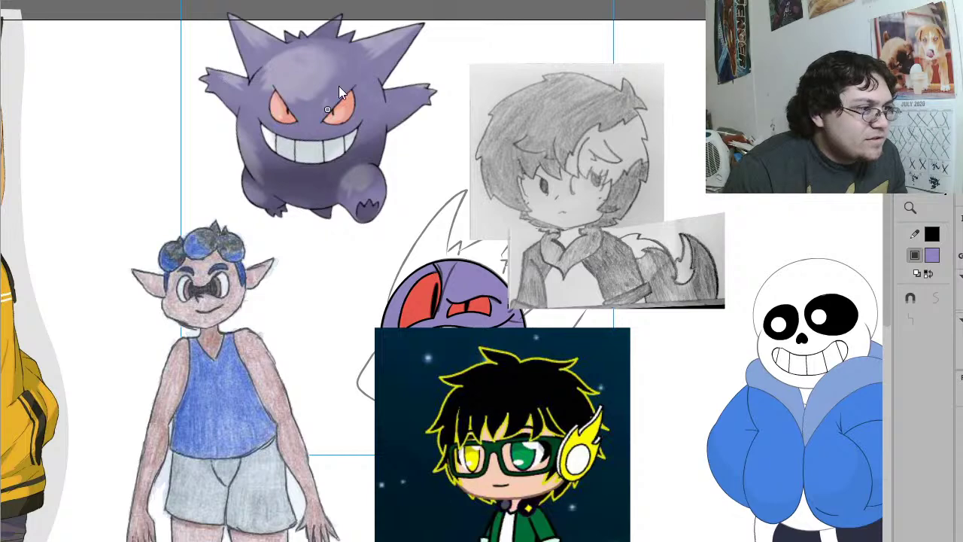
key("ctrl+shift+h")
mouse_move(356, 175)
left_mouse_down()
mouse_move(546, 80)
mouse_move(542, 66)
left_mouse_up()
double_click(440, 222)
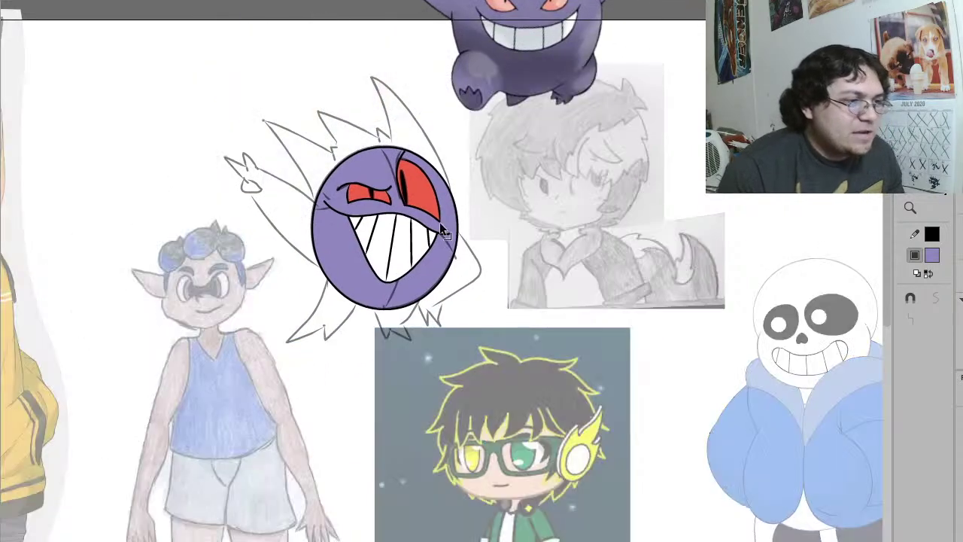
Step: Distort the purple head oval slightly, pulling up its lower corner on the side of the large eye
key("z")
left_click_drag(576, 348, 213, 14)
key("v")
left_click(543, 292)
double_click(549, 320)
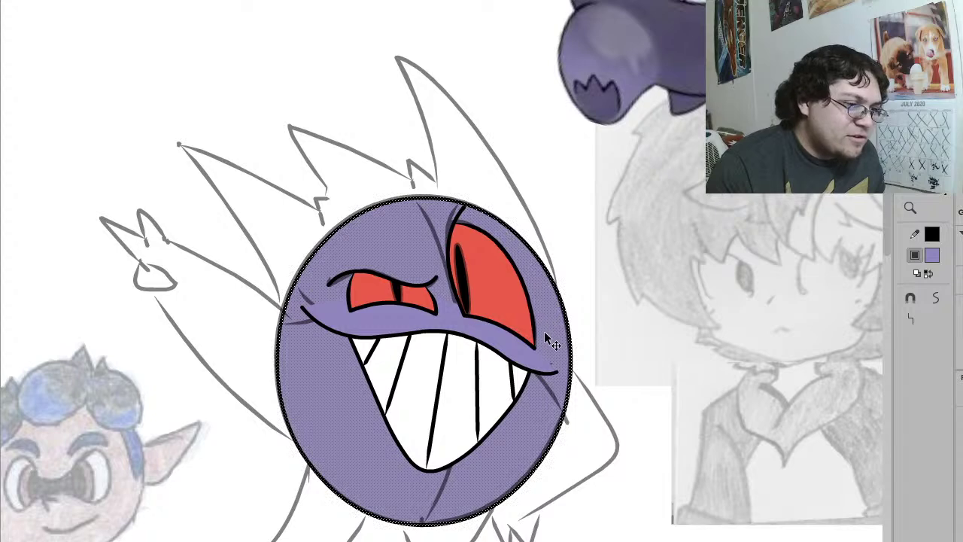
key("q")
left_click(936, 319)
left_click_drag(572, 530, 571, 520)
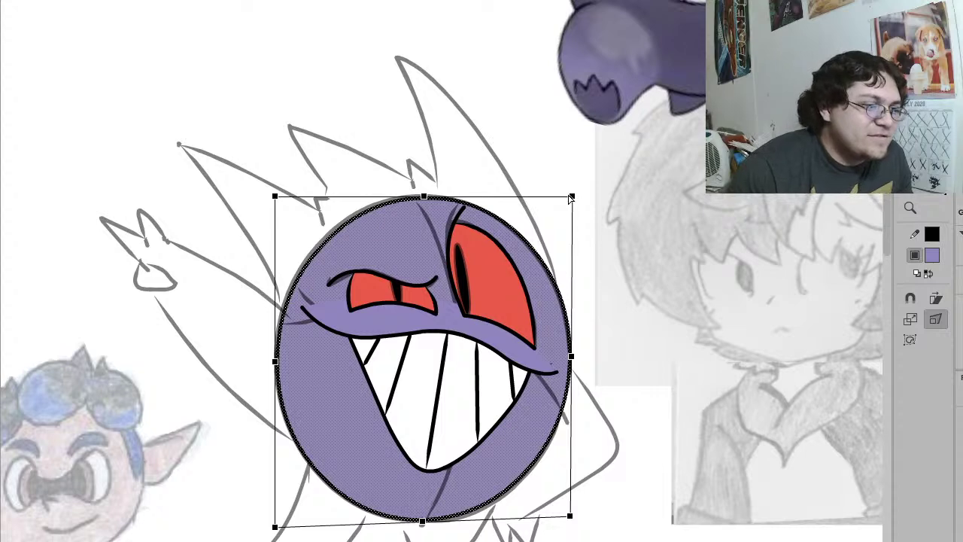
key("ctrl+d")
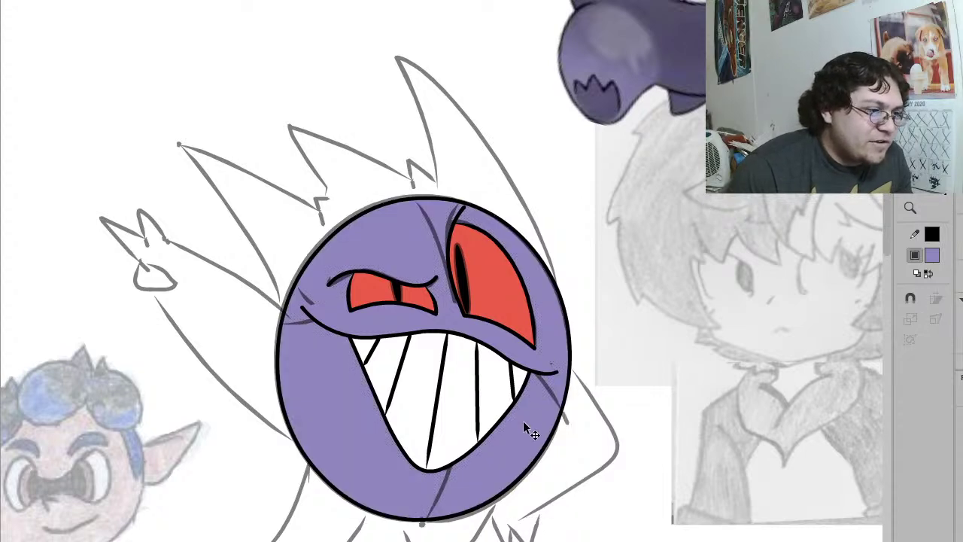
left_click(486, 300)
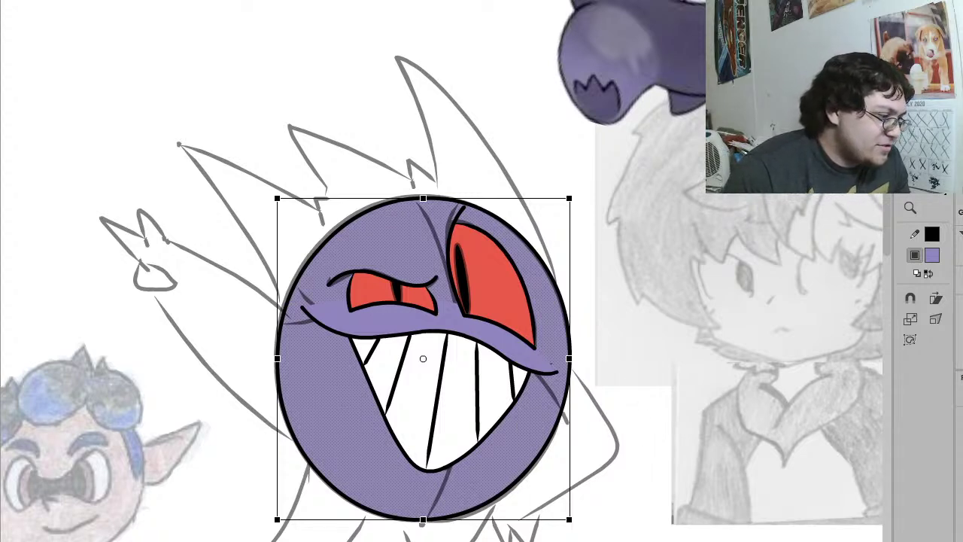
key("ctrl+d")
Step: Trace the tall ear above the large eye with a black line from the head's side up to the tip and down to the ear's base
key("z")
left_click_drag(631, 335, 228, 6)
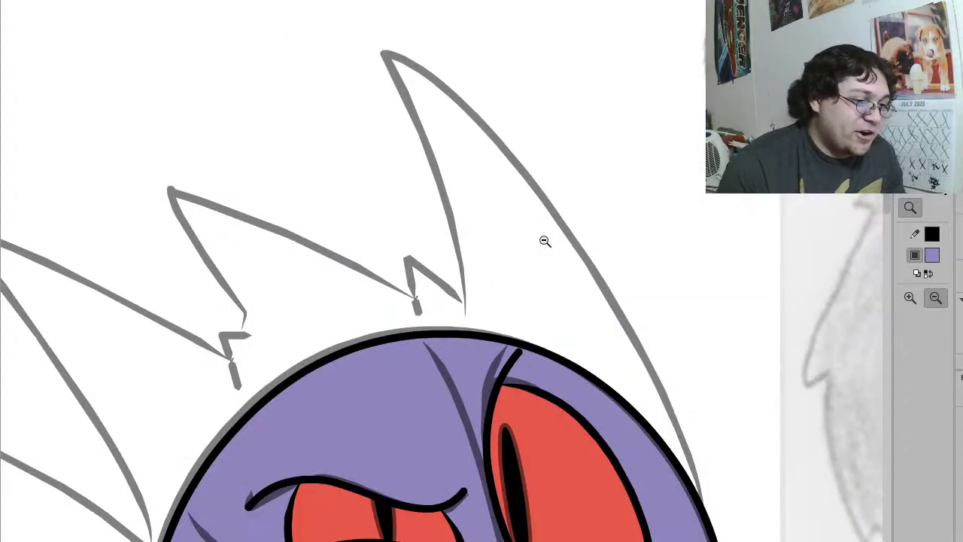
key("b")
mouse_move(714, 530)
left_mouse_down()
mouse_move(704, 452)
mouse_move(589, 215)
mouse_move(475, 97)
mouse_move(389, 43)
mouse_move(474, 303)
left_mouse_up()
key("v")
Step: Smooth the tall ear's outline repeatedly until its long outer side forms a clean curve
left_click(469, 302)
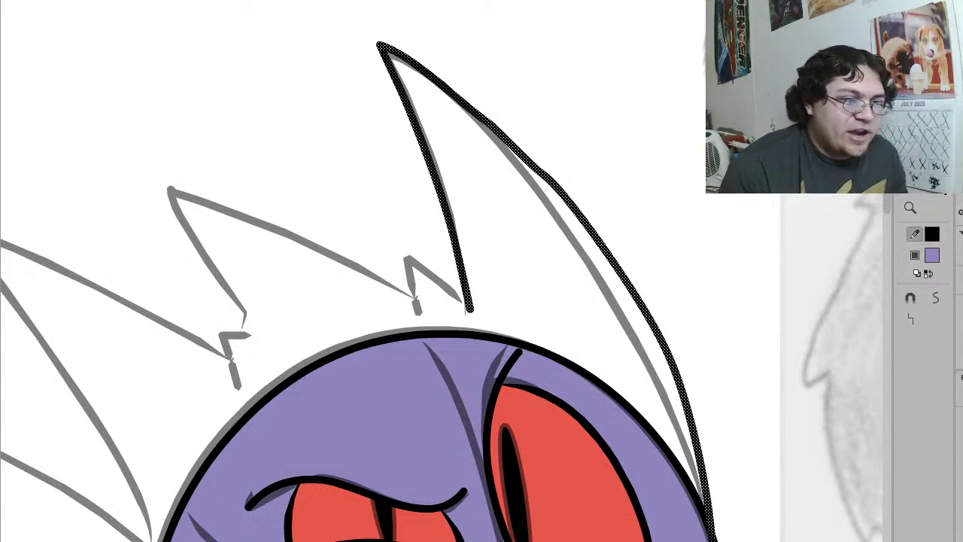
left_click(941, 300)
left_click(940, 299)
left_click(940, 300)
left_click(941, 299)
left_click(941, 299)
left_click(940, 299)
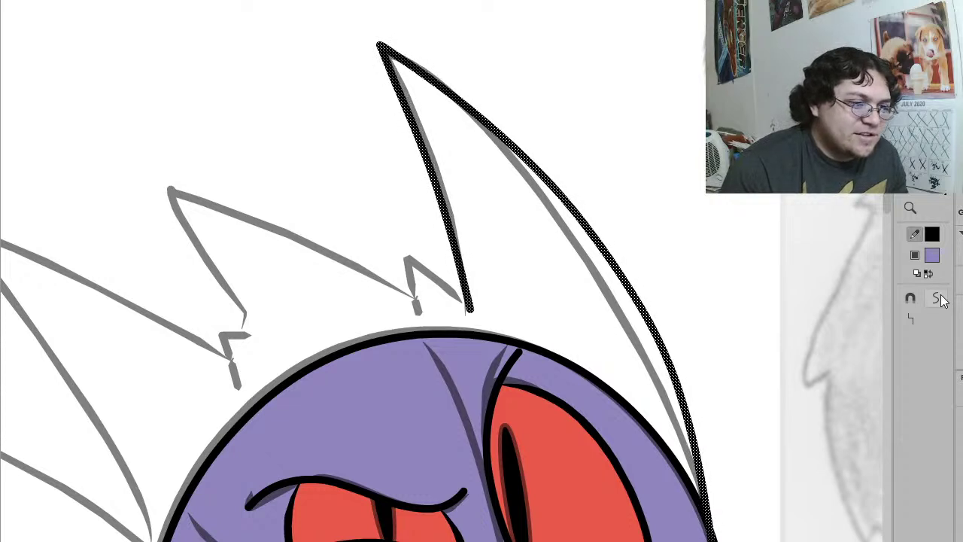
left_click(641, 215)
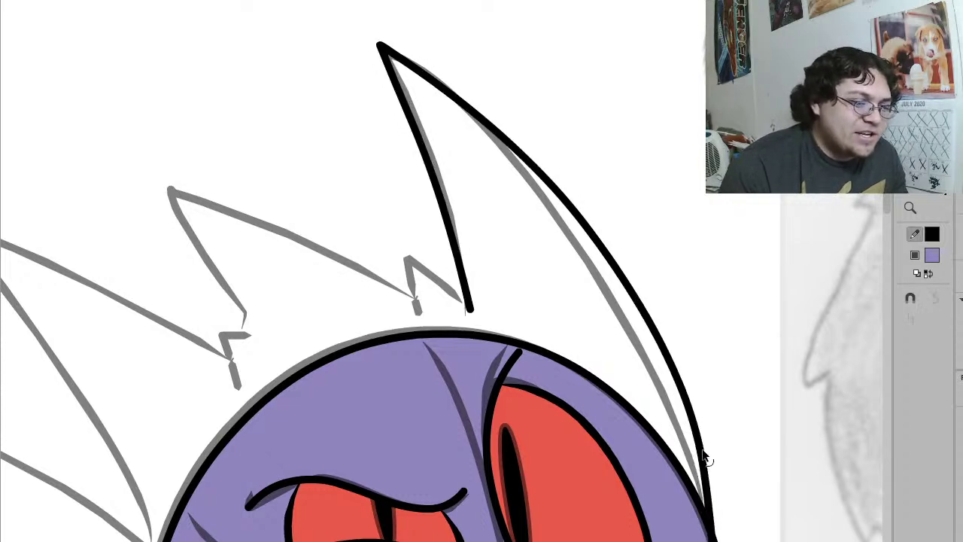
Step: Close the tall ear's open base with a straight line across the head and undo the stray bends in the outline
mouse_move(688, 407)
left_mouse_down()
mouse_move(509, 322)
mouse_move(434, 244)
left_mouse_up()
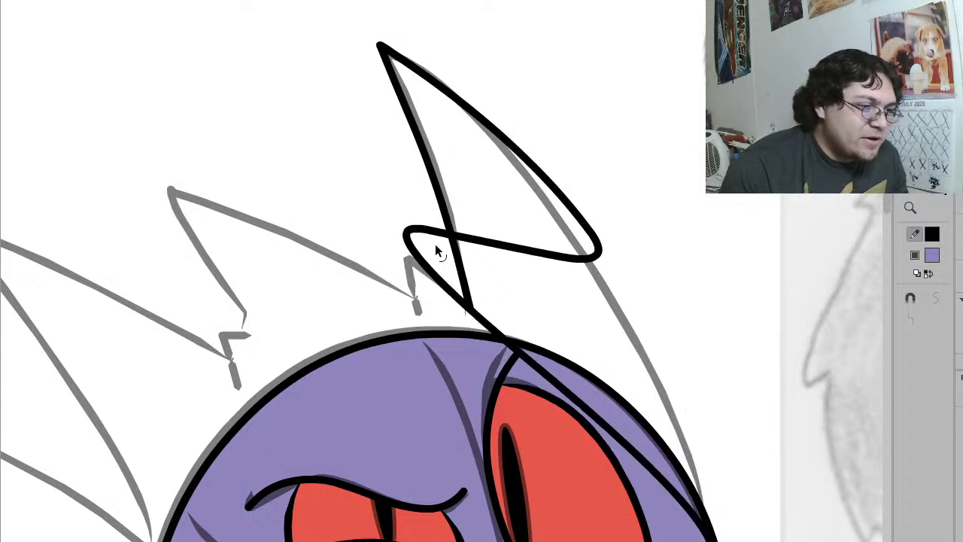
left_click(592, 416)
key("Delete")
key("ctrl+z")
key("ctrl+z")
key("ctrl+z")
key("ctrl+z")
key("ctrl+z")
Step: Fill the closed tall ear with the head's purple and delete the straight closing line at its base
key("k")
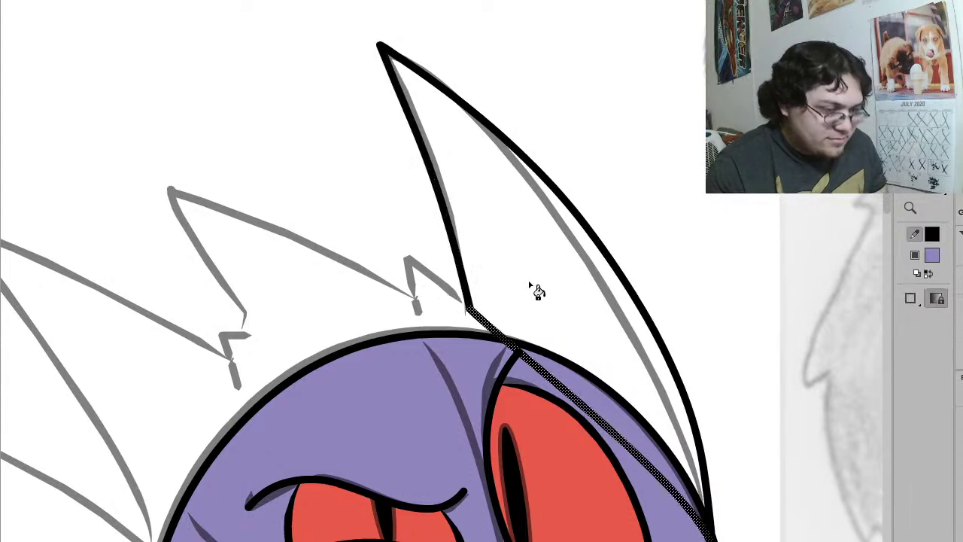
left_click(533, 282)
key("v")
key("Delete")
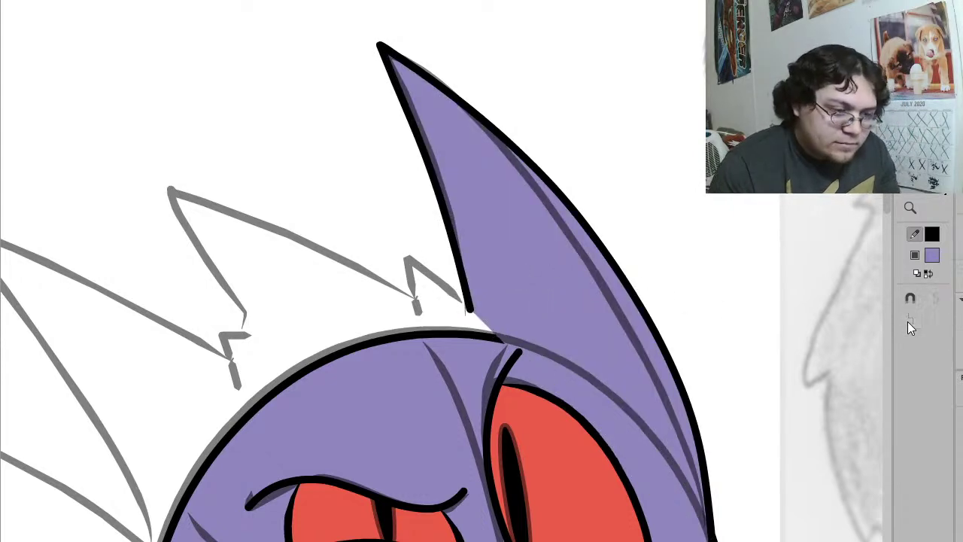
Step: Group the tall ear's purple fill together with its black outline
double_click(585, 336)
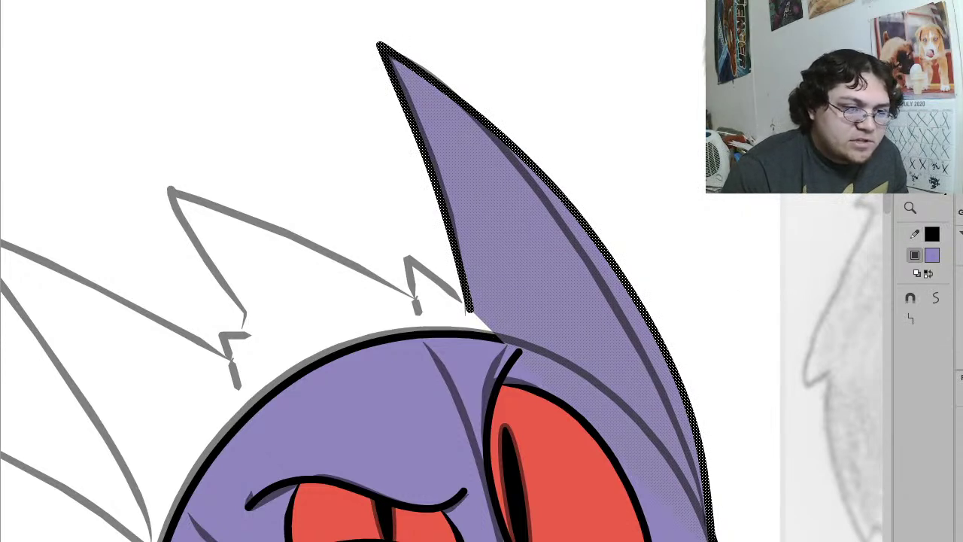
key("ctrl+g")
left_click(932, 299)
left_click(932, 299)
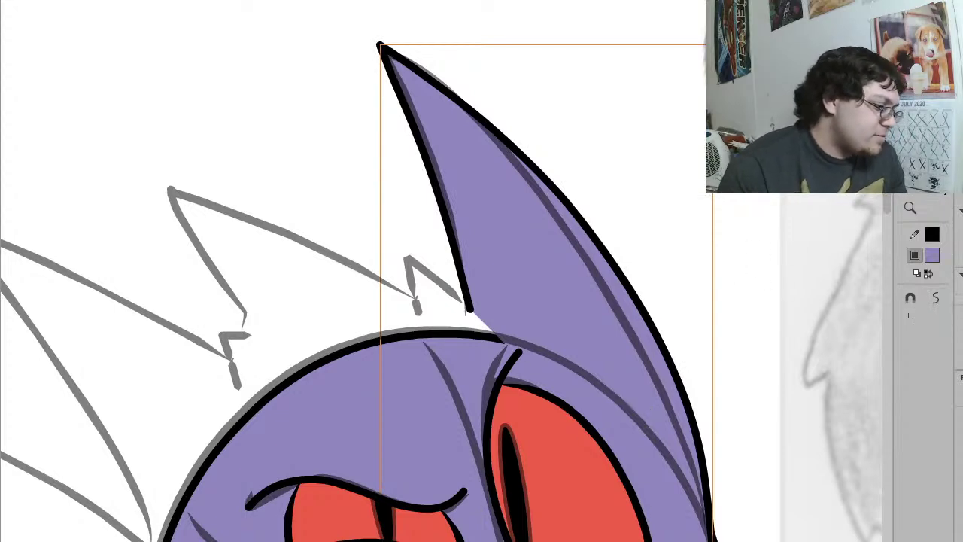
left_click(339, 422)
key("Escape")
Step: Draw the black outline of the small spike beside the tall ear over the sketch and straighten both sides
key("y")
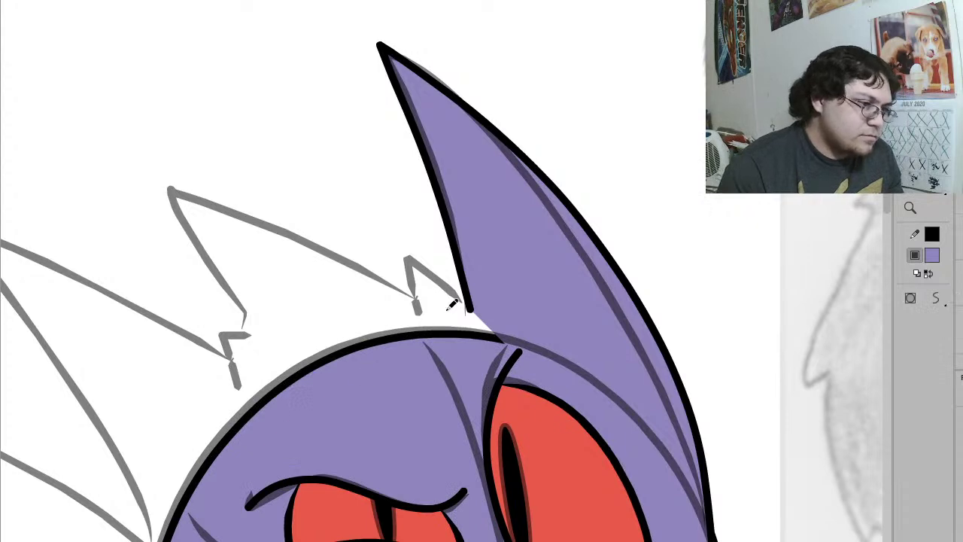
left_click_drag(475, 309, 433, 283)
key("ctrl+z")
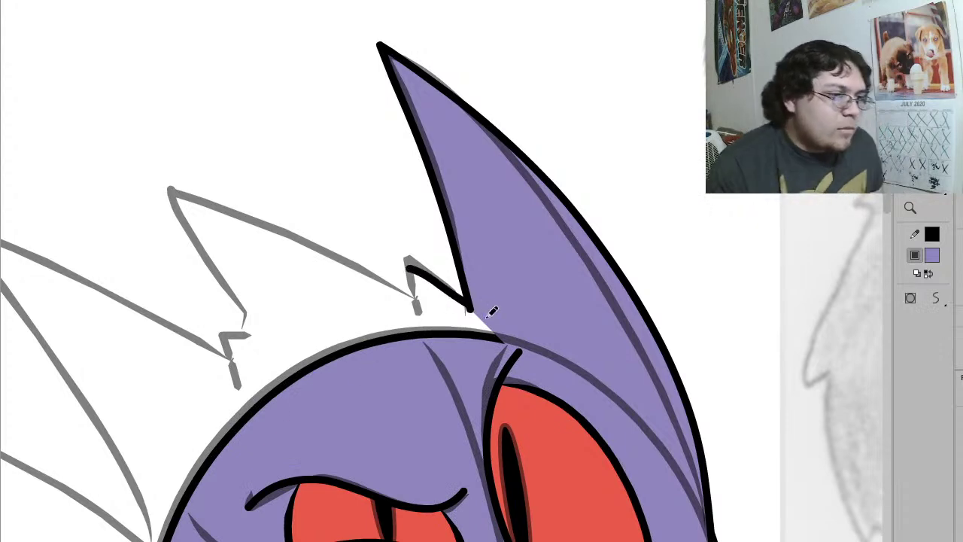
mouse_move(484, 301)
left_mouse_down()
mouse_move(400, 244)
mouse_move(421, 320)
left_mouse_up()
key("v")
double_click(419, 314)
left_click(911, 319)
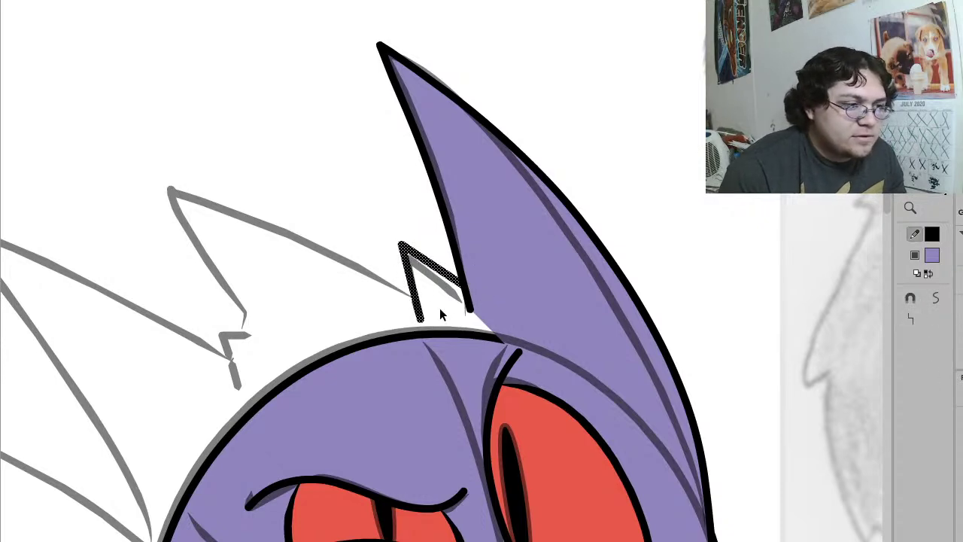
Step: Group the small spike's outline, shift its tip outward and bend both sides into curves meeting the tall ear
key("ctrl+g")
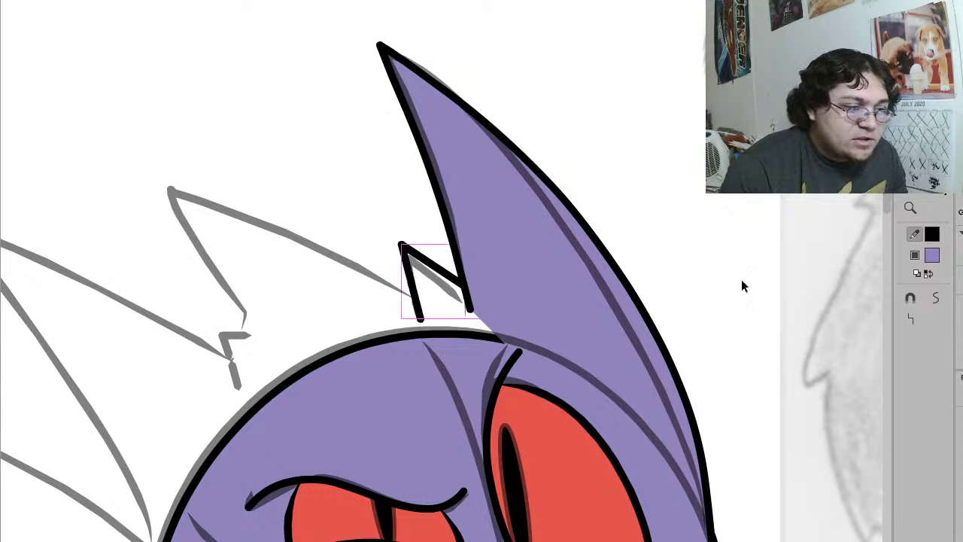
double_click(436, 266)
left_click_drag(403, 245, 397, 253)
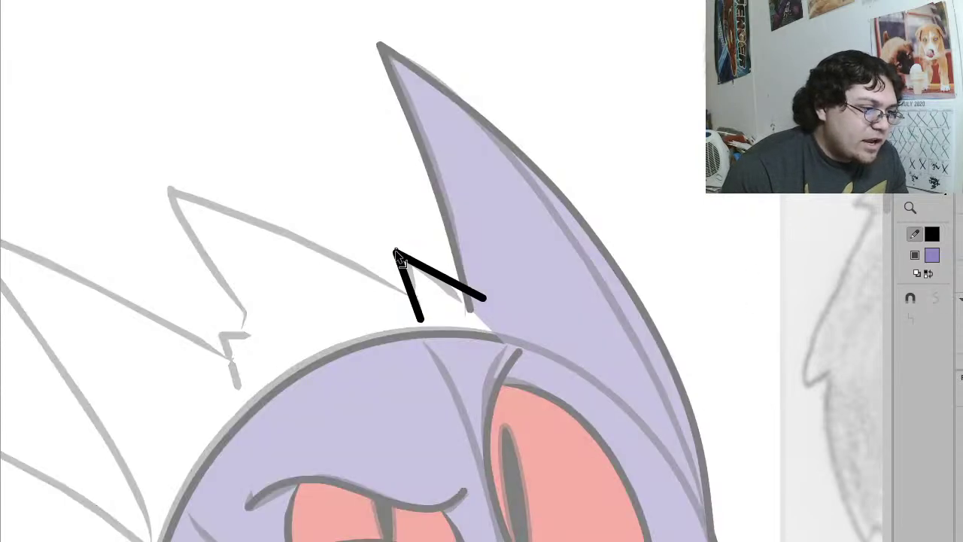
left_click_drag(485, 296, 419, 301)
Step: Close the small spike's open base with a curved line and fill the spike with the head's purple
double_click(410, 261)
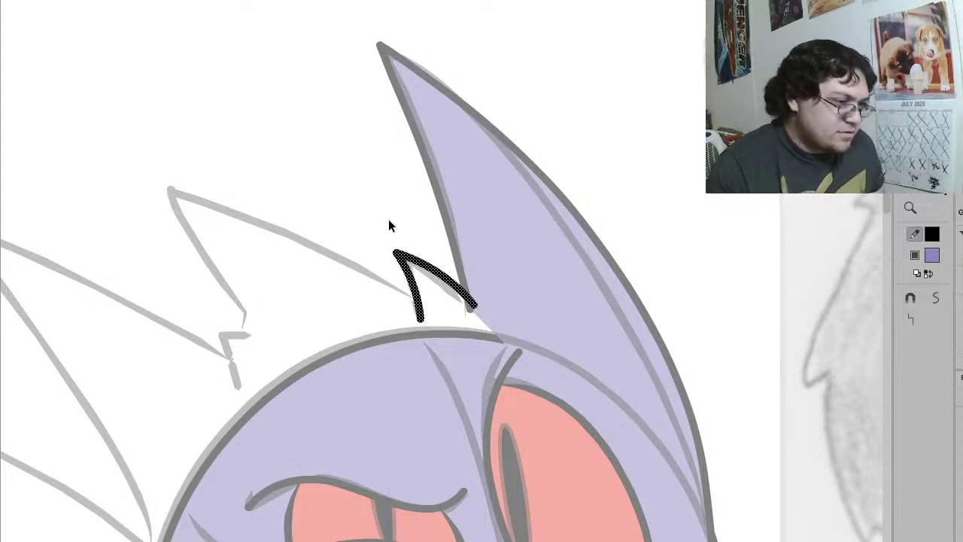
left_click(391, 226)
mouse_move(401, 261)
left_mouse_down()
mouse_move(446, 314)
mouse_move(469, 316)
left_mouse_up()
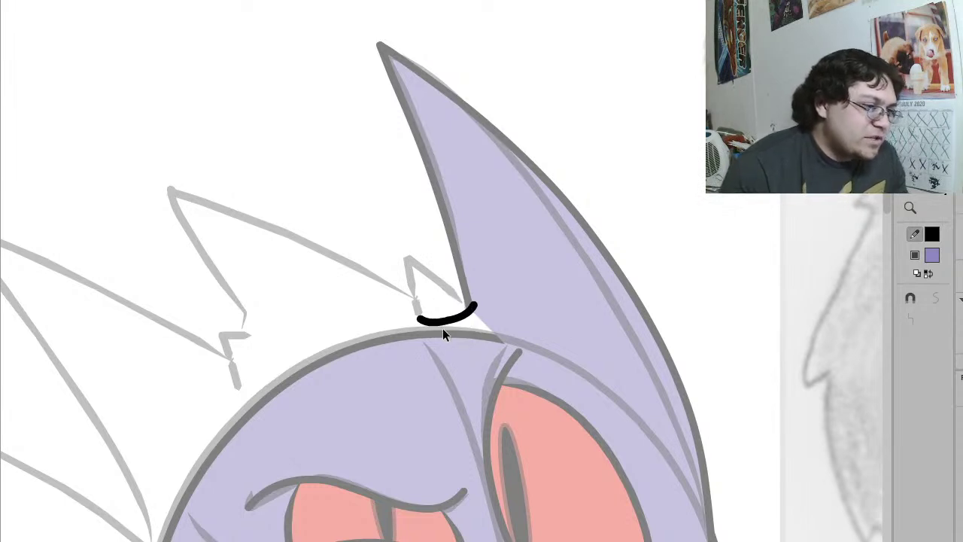
left_click(450, 322)
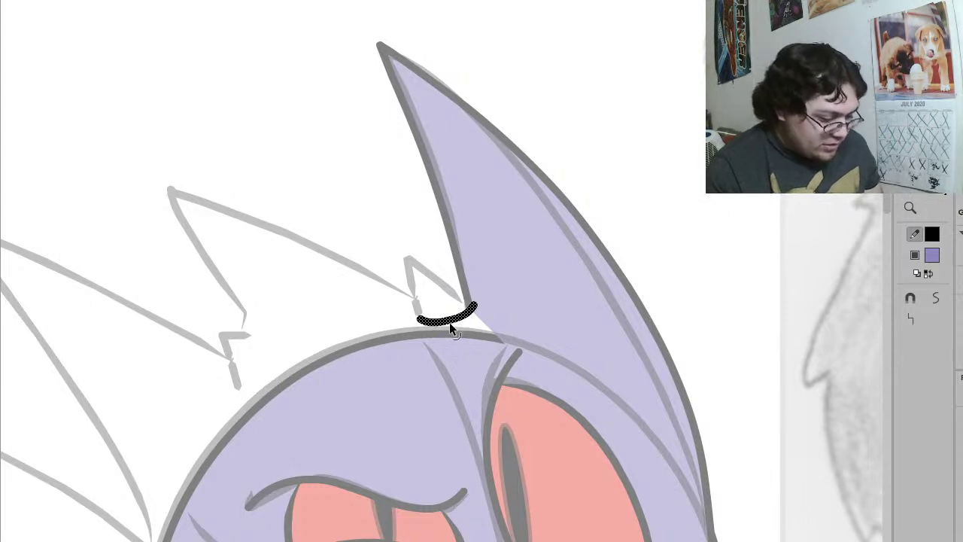
key("ctrl+shift+v")
key("k")
left_click(447, 315)
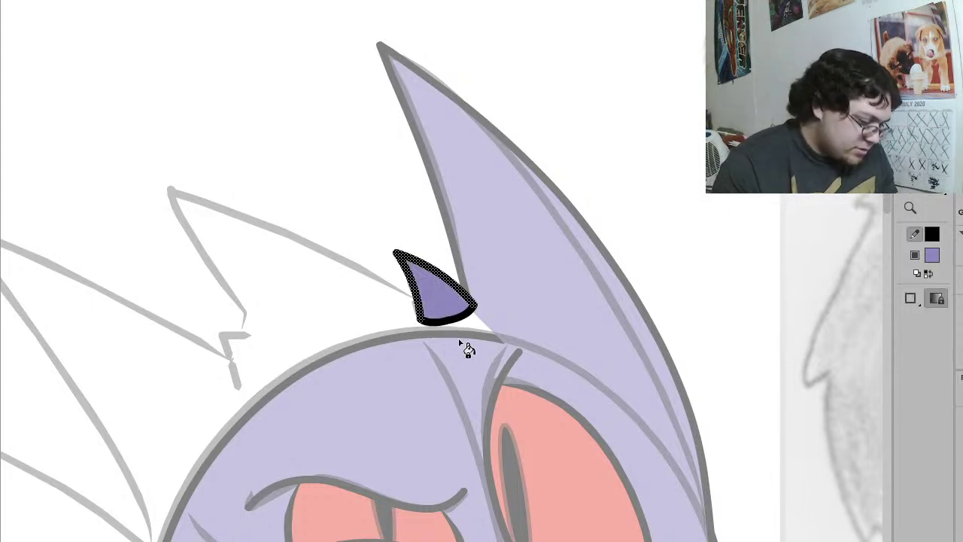
Step: Stretch the small spike's purple fill down over the head's outline and delete the closing line at its base
key("v")
left_click(463, 340)
left_click_drag(460, 323, 522, 355)
left_click(453, 336)
key("Delete")
double_click(446, 332)
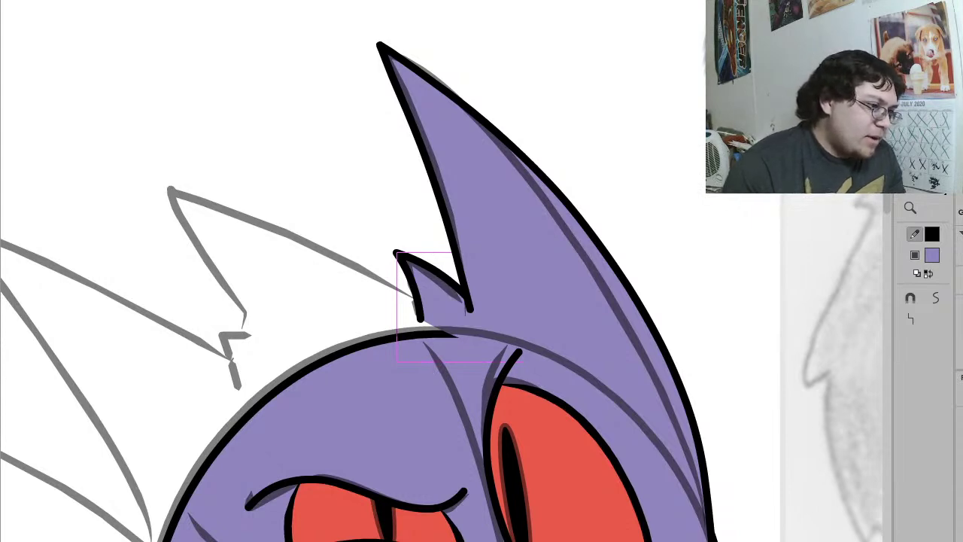
key("Escape")
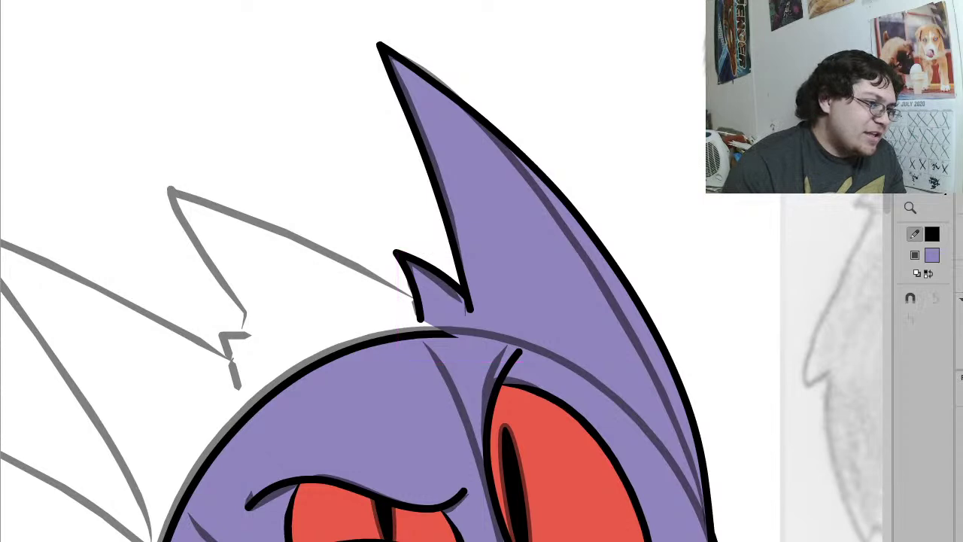
Step: Draw the black outline of the large spike next to the small one over the sketch and straighten both sides
key("space")
left_click_drag(447, 258, 723, 272)
key("b")
mouse_move(706, 308)
left_mouse_down()
mouse_move(582, 235)
mouse_move(431, 171)
mouse_move(536, 362)
left_mouse_up()
key("v")
left_click(535, 358)
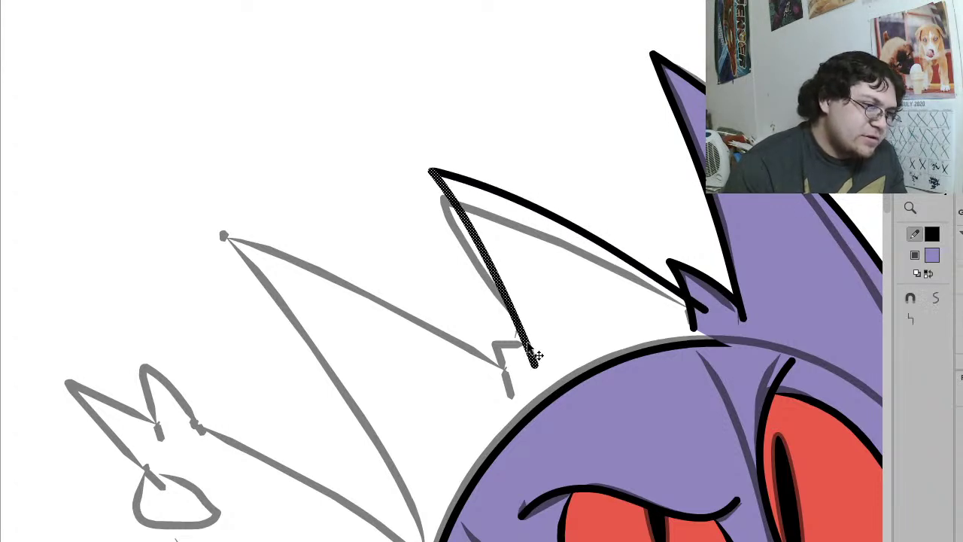
left_click(914, 324)
left_click(507, 130)
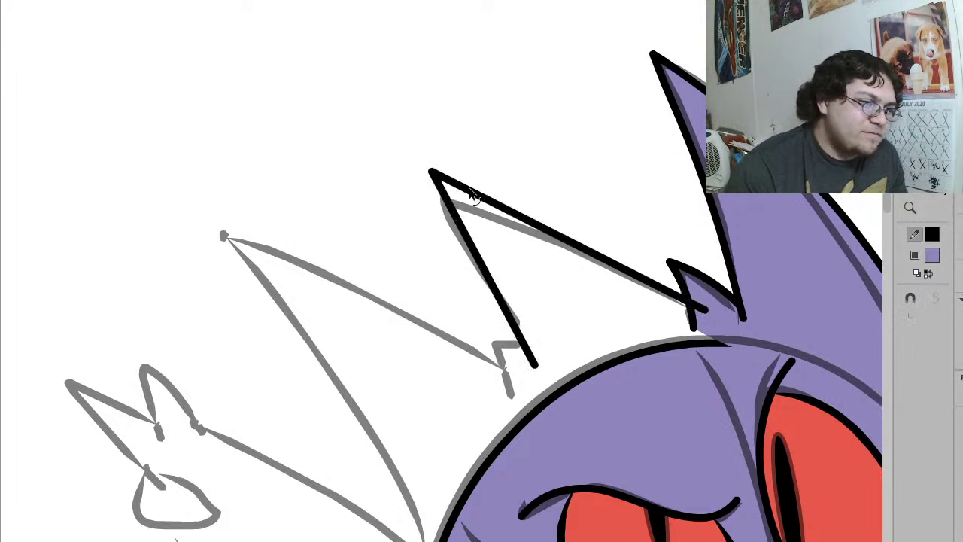
Step: Bend both sides of the large spike into smooth curves and tuck its inner end against the small spike
left_click_drag(472, 194, 484, 165)
left_click_drag(483, 272, 502, 260)
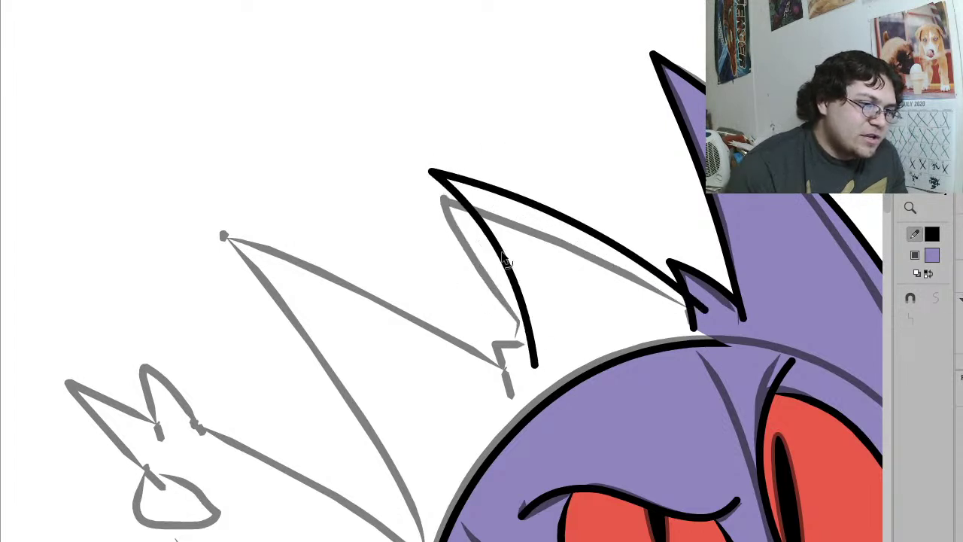
left_click_drag(706, 307, 700, 318)
Step: Shape a curved closing line for the large spike's base across the head, and undo the bends made to its sides
left_click_drag(647, 275, 512, 402)
mouse_move(624, 347)
left_mouse_down()
mouse_move(625, 327)
mouse_move(645, 399)
left_mouse_up()
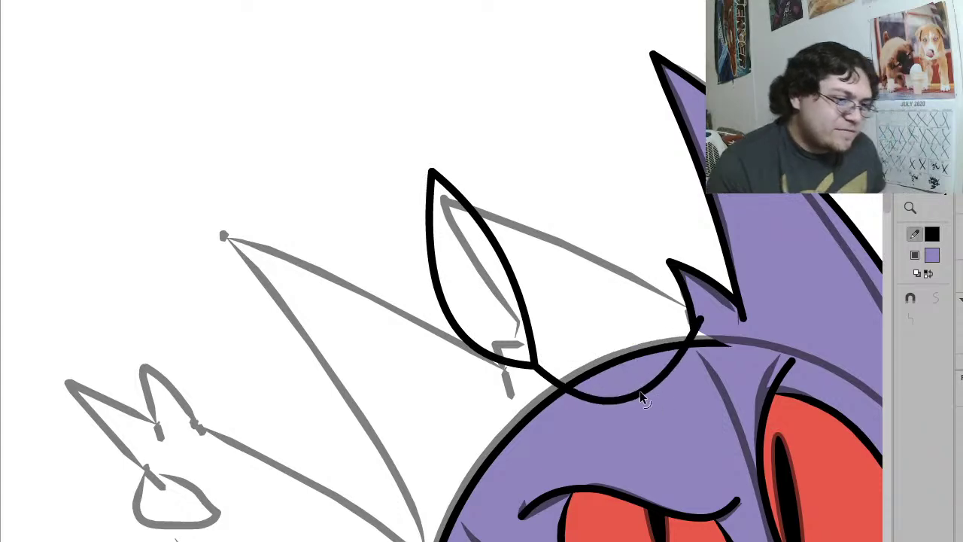
left_click(642, 397)
key("ctrl+z")
key("ctrl+z")
key("ctrl+z")
left_click(534, 356)
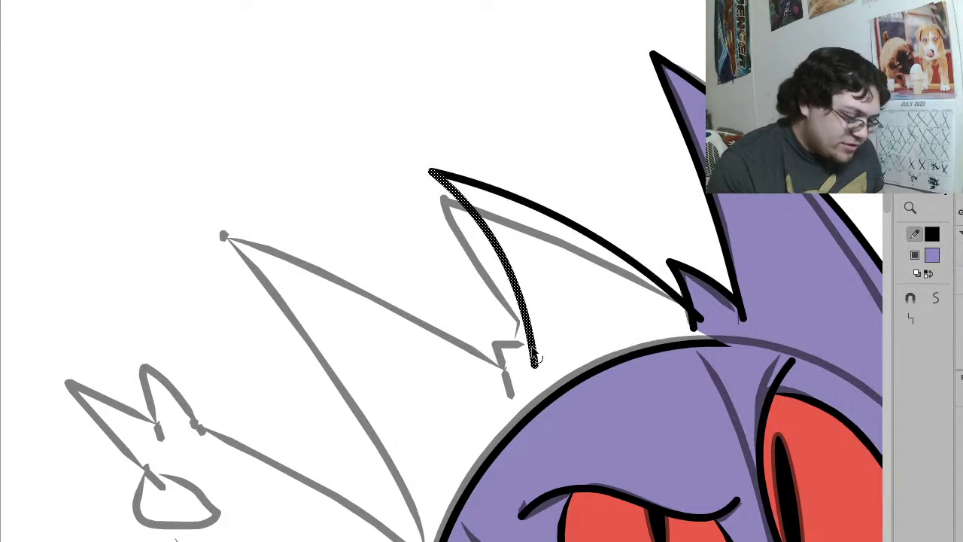
Step: Fill the closed large spike with the head's purple and delete the curved closing line at its base
key("k")
left_click(570, 305)
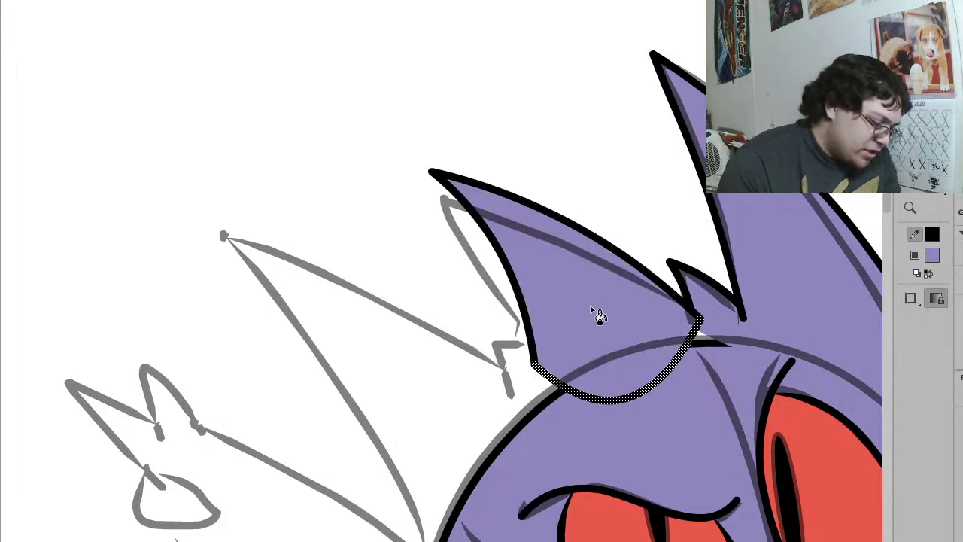
key("v")
key("Delete")
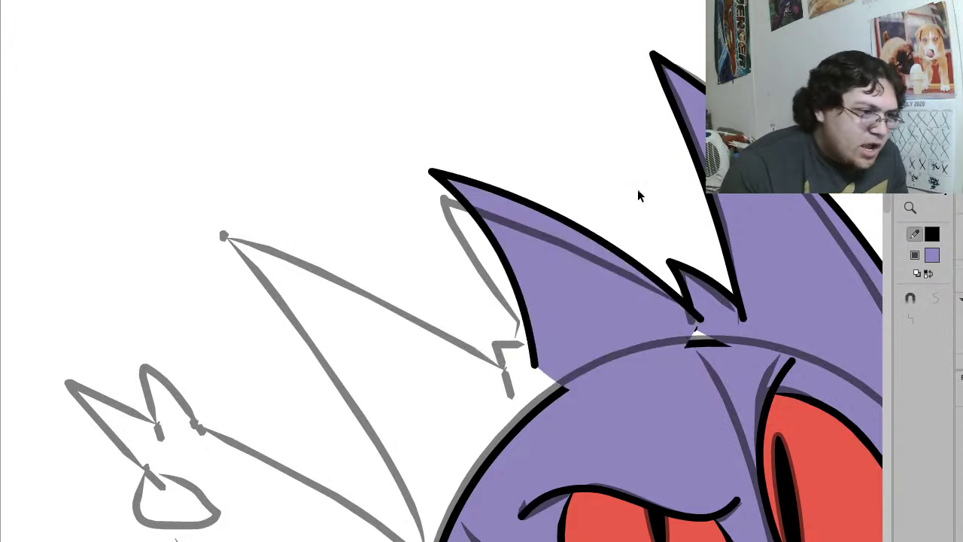
Step: Group the large spike's fill with its outline and extend the fill's lower edge over the head's outline
left_click_drag(700, 336, 472, 339)
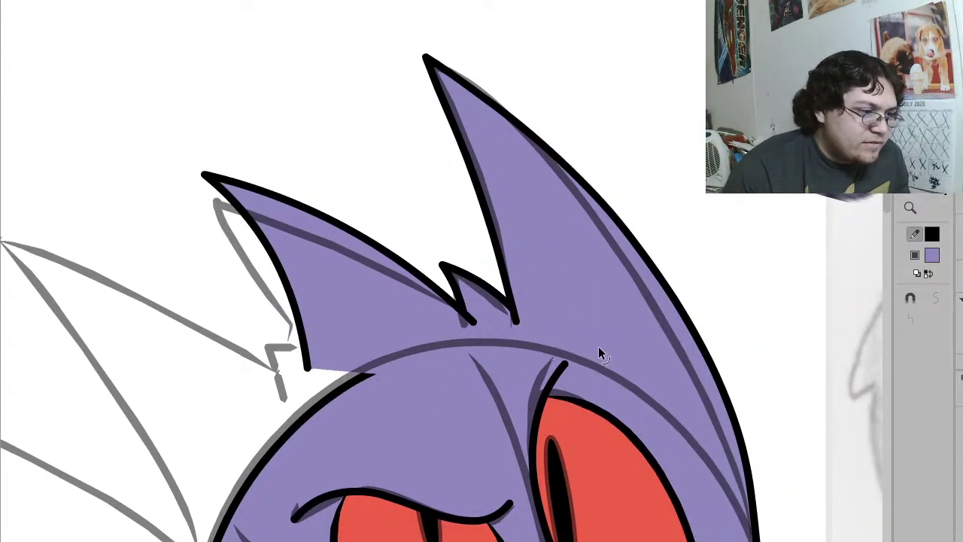
left_click(379, 316)
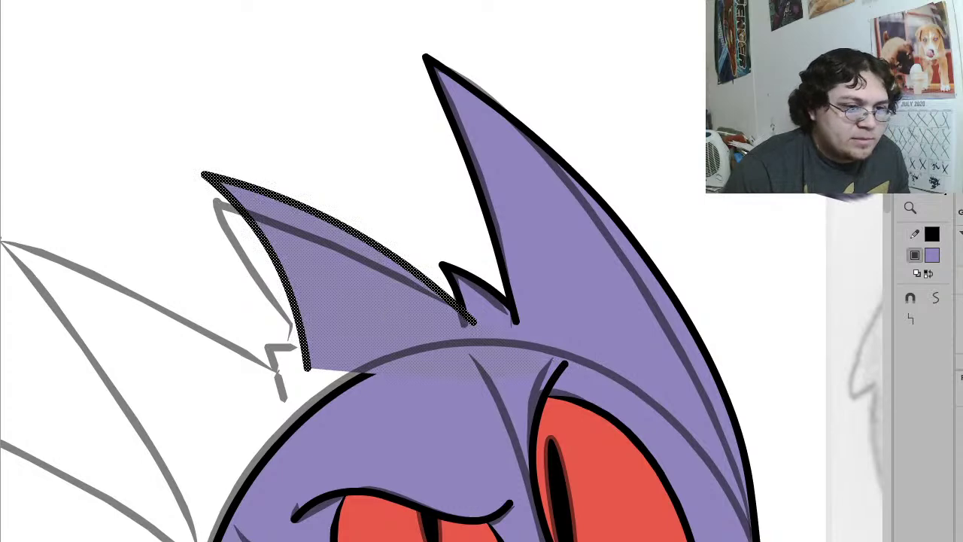
key("ctrl+g")
double_click(354, 323)
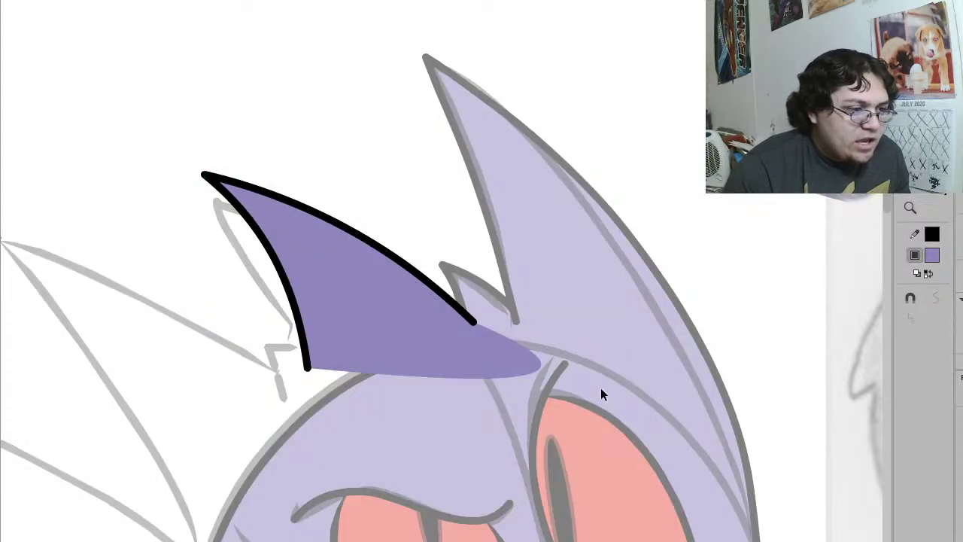
mouse_move(516, 355)
left_mouse_down()
mouse_move(338, 417)
mouse_move(347, 423)
left_mouse_up()
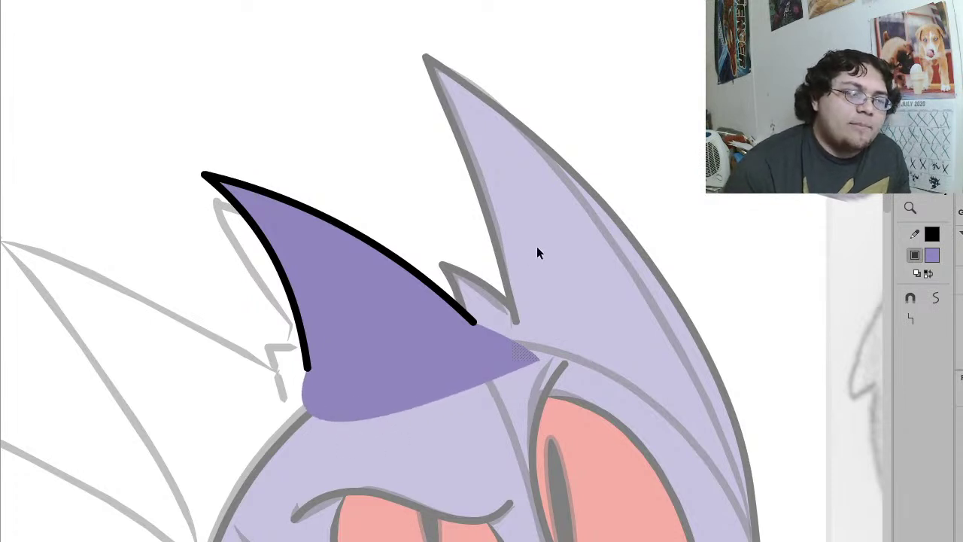
double_click(484, 218)
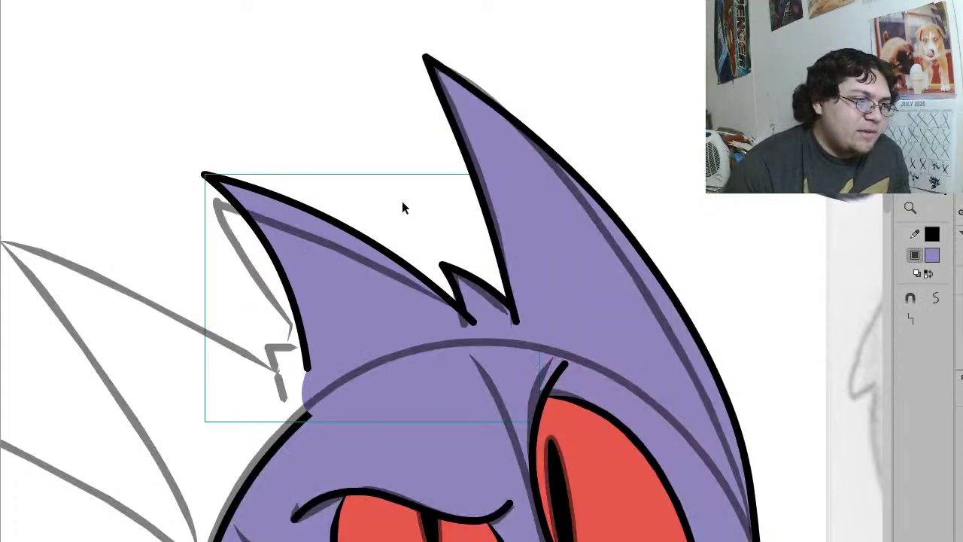
Step: Duplicate the small purple spike and place the copy at the outer base of the large spike
left_click_drag(354, 446, 426, 421)
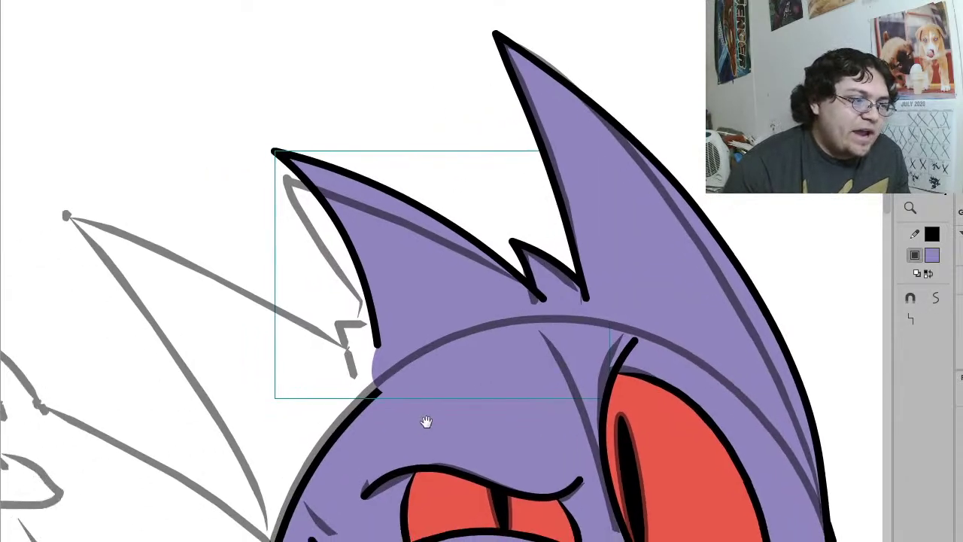
left_click(565, 271)
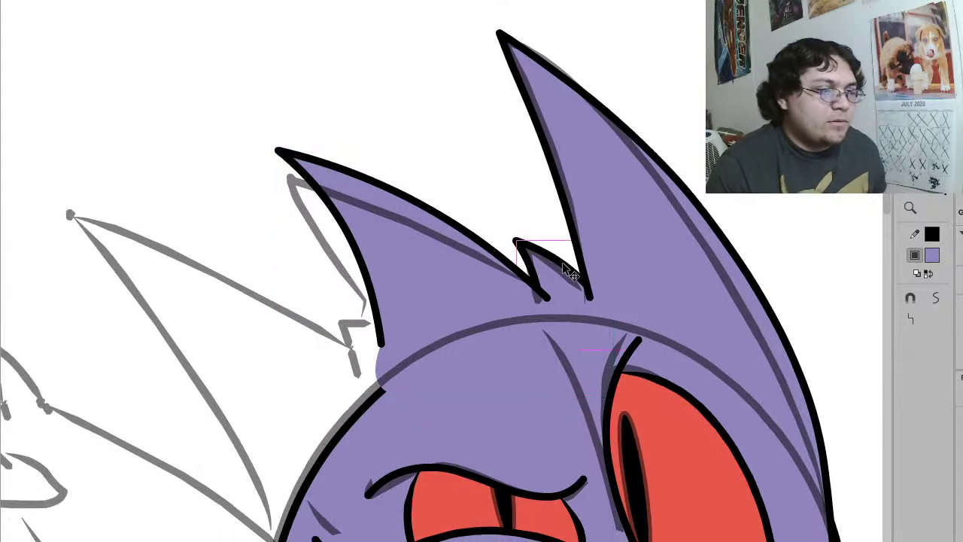
left_click(407, 309)
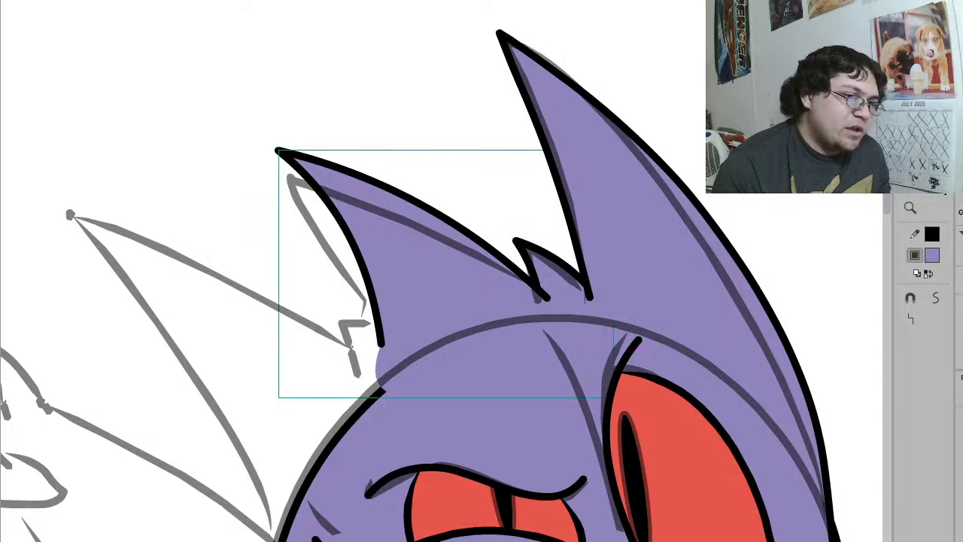
key("Escape")
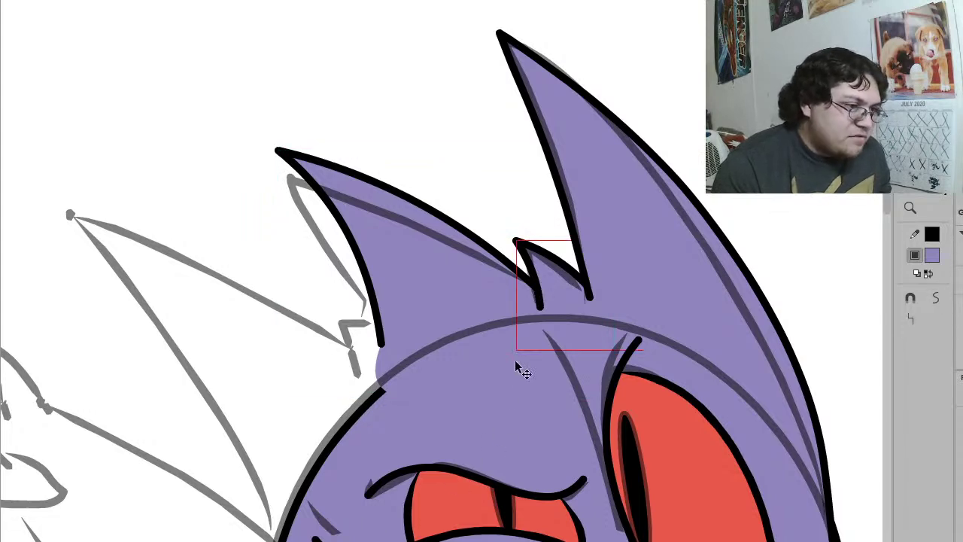
mouse_move(569, 273)
left_mouse_down()
mouse_move(351, 361)
mouse_move(374, 336)
mouse_move(392, 336)
left_mouse_up()
Step: Reshape the copied small spike by lengthening its outer side toward the head and lowering its tip
double_click(369, 334)
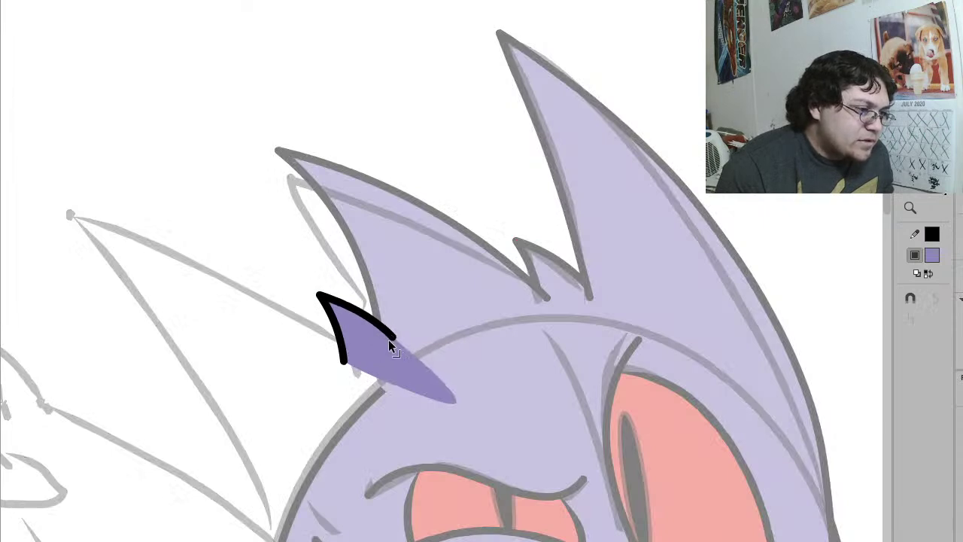
left_click_drag(344, 362, 355, 377)
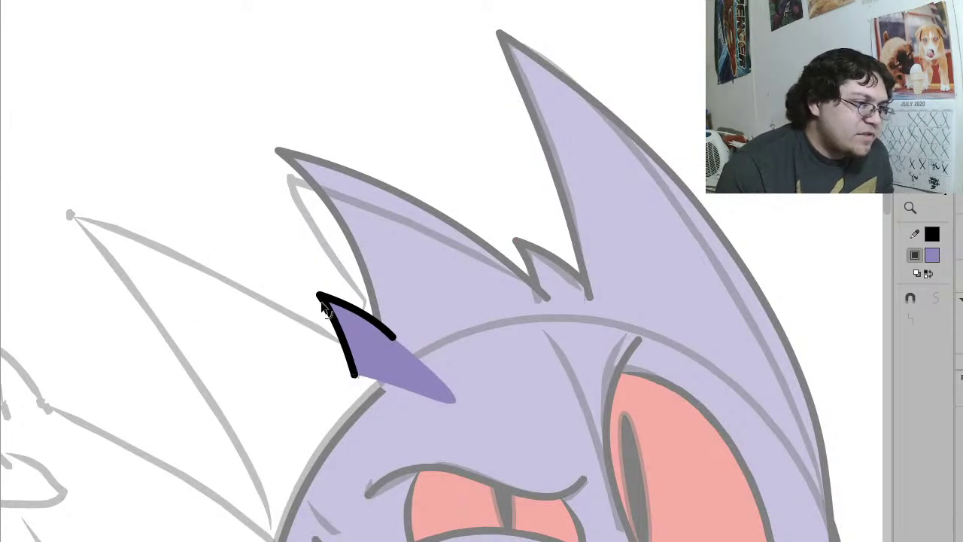
left_click_drag(320, 298, 317, 317)
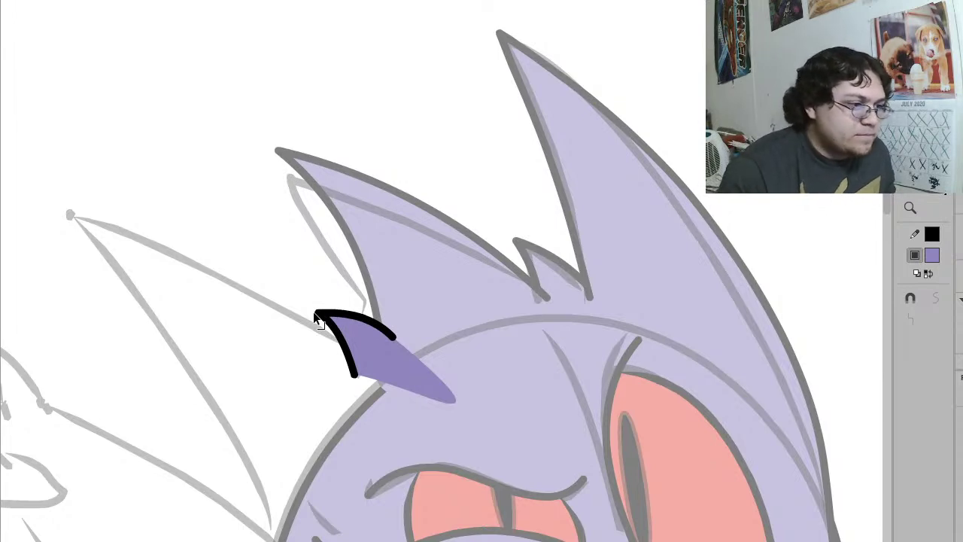
double_click(376, 194)
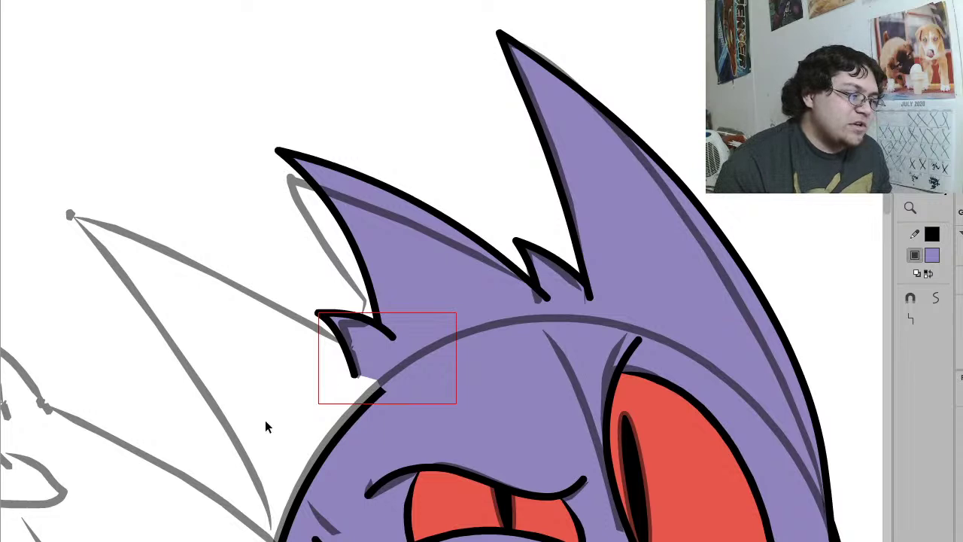
key("Escape")
Step: Draw the black outline of the next large spike beyond the copied small one and straighten both sides
mouse_move(428, 391)
left_mouse_down()
mouse_move(631, 381)
mouse_move(493, 291)
mouse_move(331, 209)
mouse_move(250, 202)
mouse_move(333, 263)
mouse_move(421, 406)
mouse_move(475, 538)
left_mouse_up()
key("shift+y")
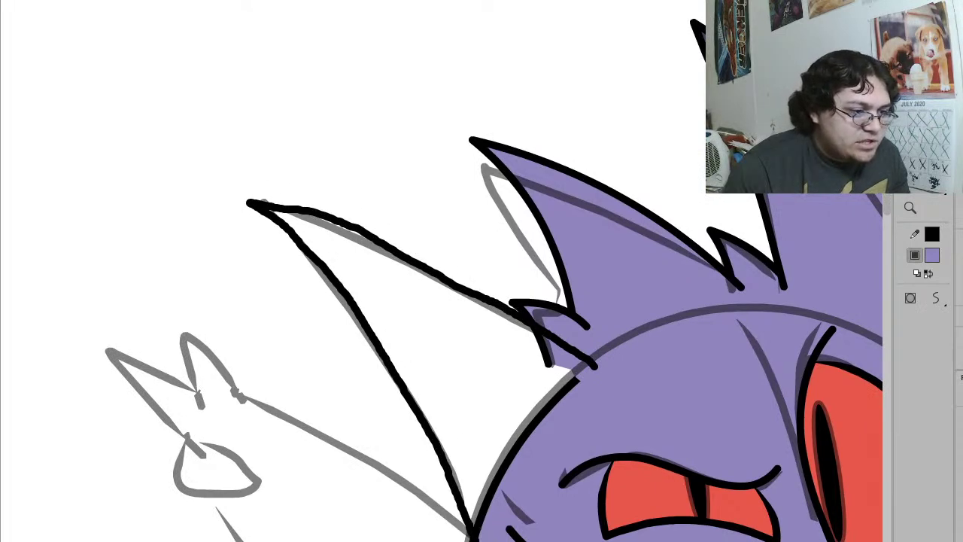
key("v")
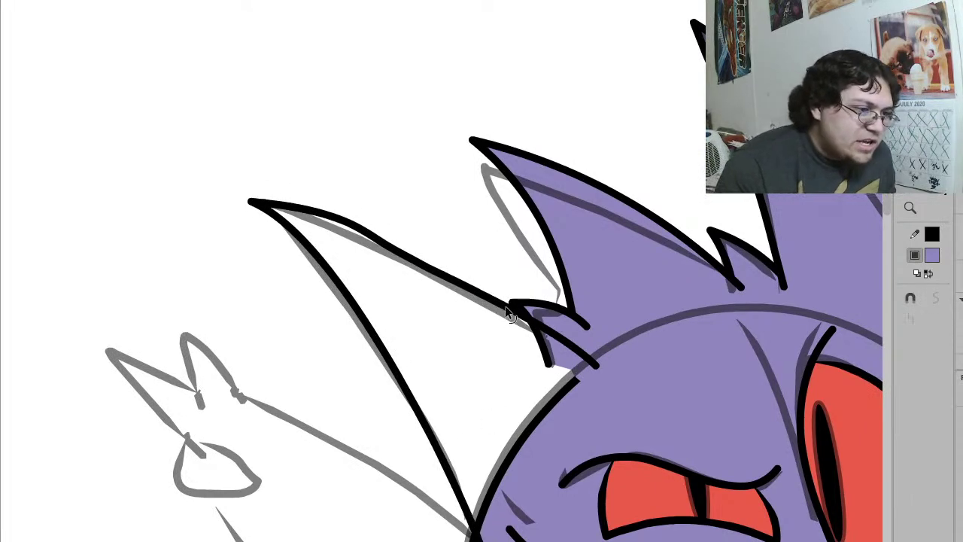
double_click(510, 307)
left_click(910, 321)
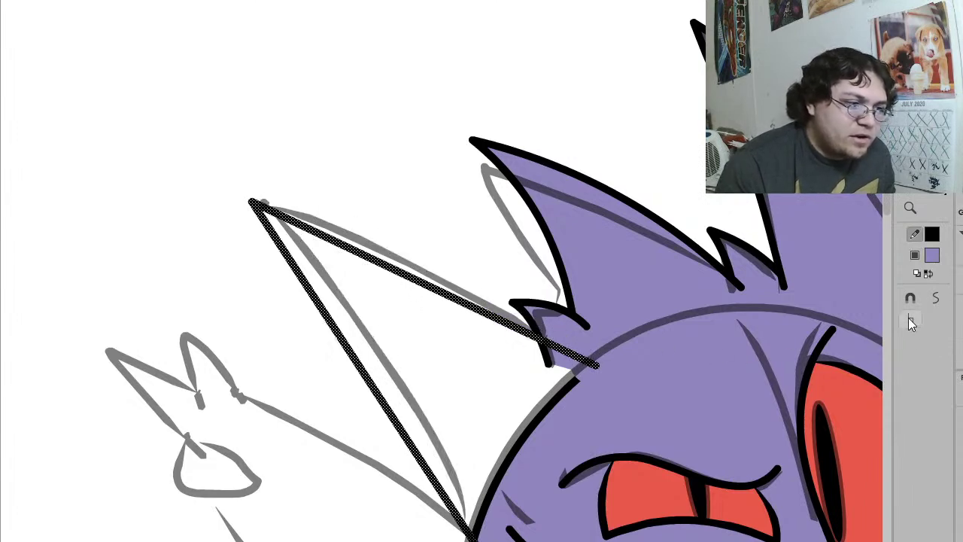
Step: Bend the two straight sides of the outermost large spike into curves that sweep from its tip to the head
left_click(347, 101)
left_click_drag(435, 296, 459, 257)
left_click_drag(395, 419, 637, 354)
Step: Try to close the large spike's base with a line across the head, and undo the distorted outline changes
left_click(584, 411)
left_click_drag(582, 386, 580, 390)
left_click(557, 380)
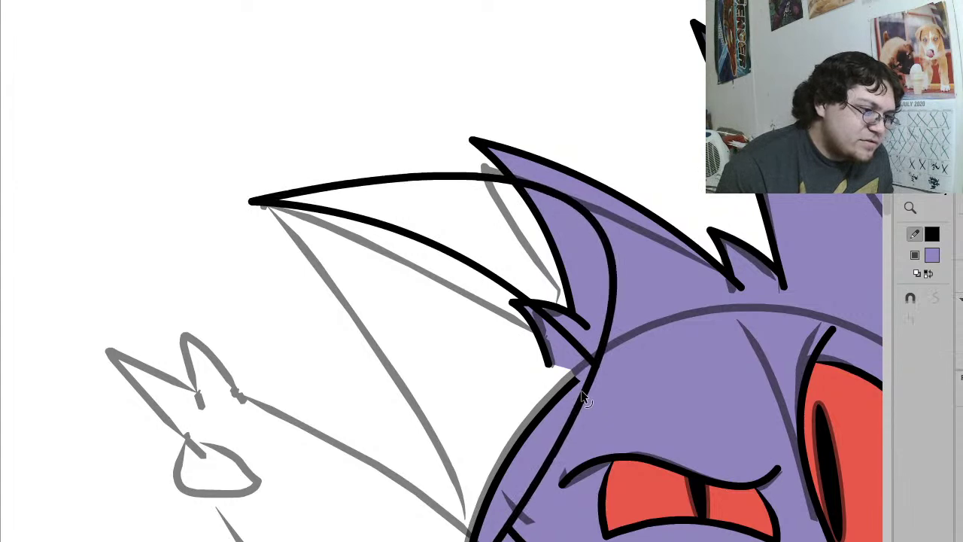
left_click(583, 392)
key("Delete")
key("ctrl+z")
key("ctrl+z")
key("ctrl+z")
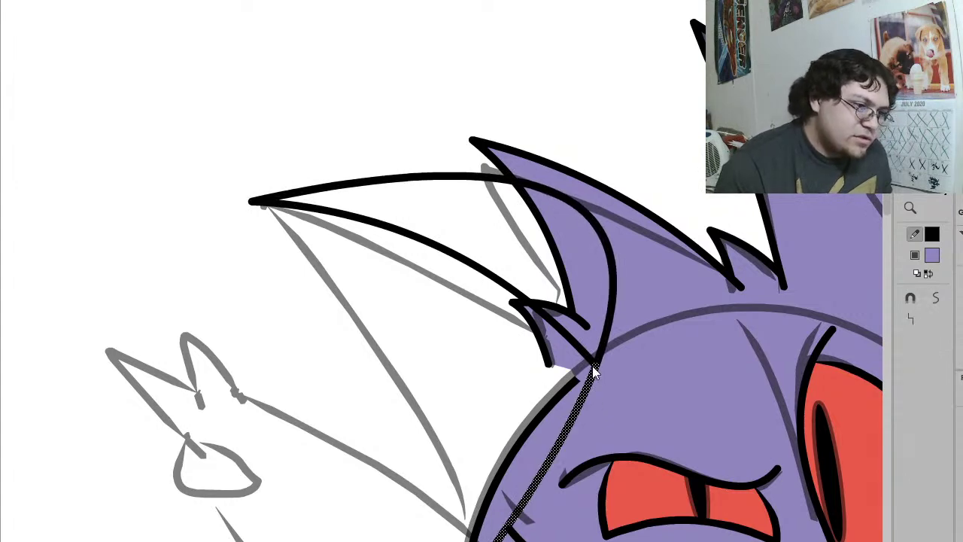
key("ctrl+z")
key("ctrl+z")
key("ctrl+z")
key("ctrl+z")
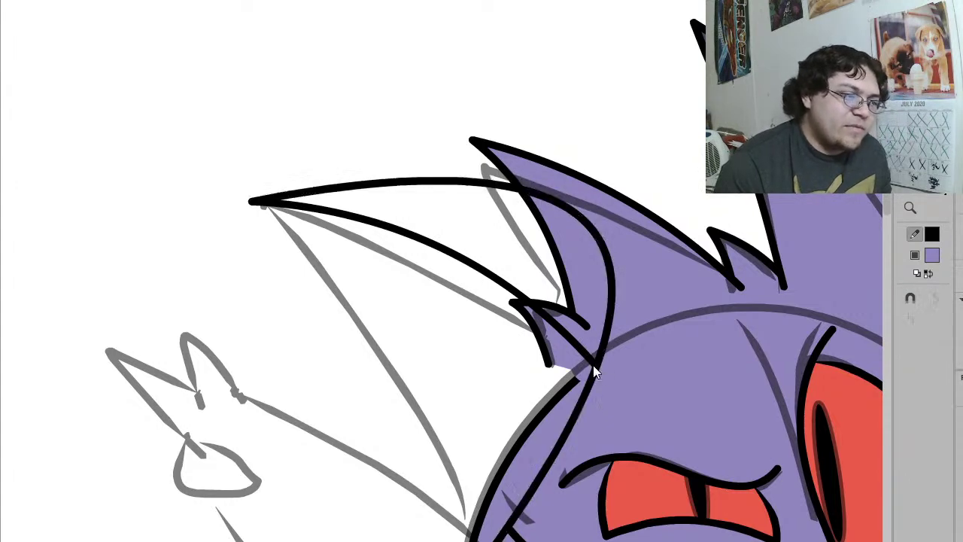
key("ctrl+z")
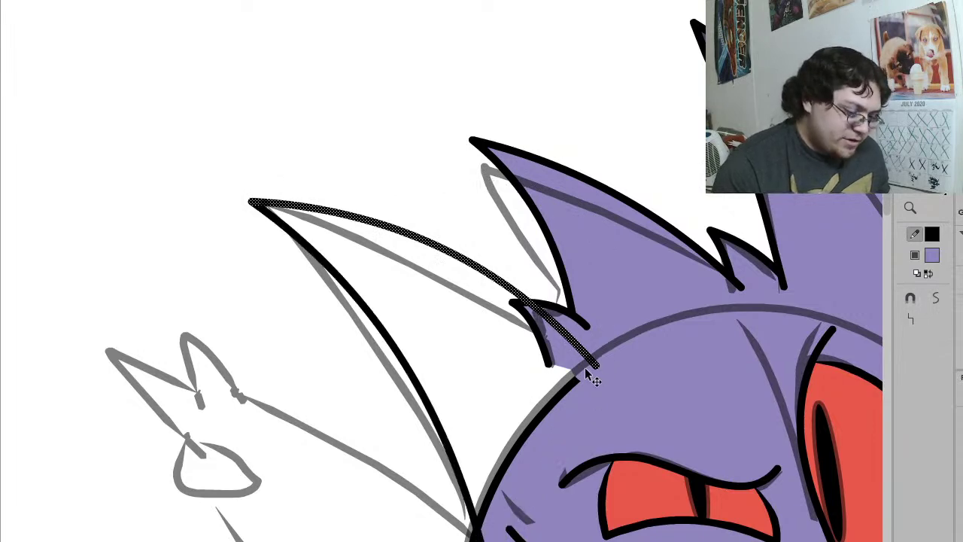
key("ctrl+z")
Step: Fill the outermost large spike with purple and delete the temporary line closing its base
key("k")
left_click(489, 365)
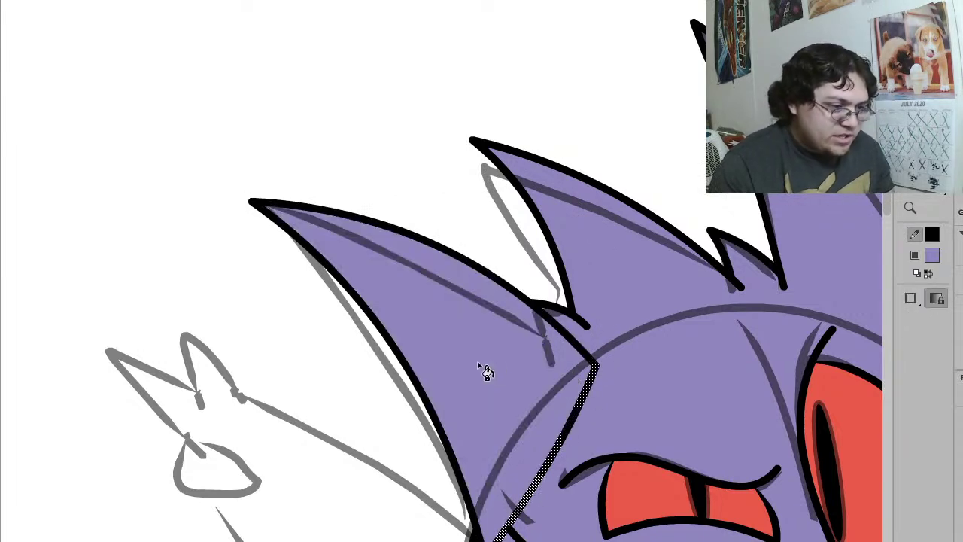
key("Delete")
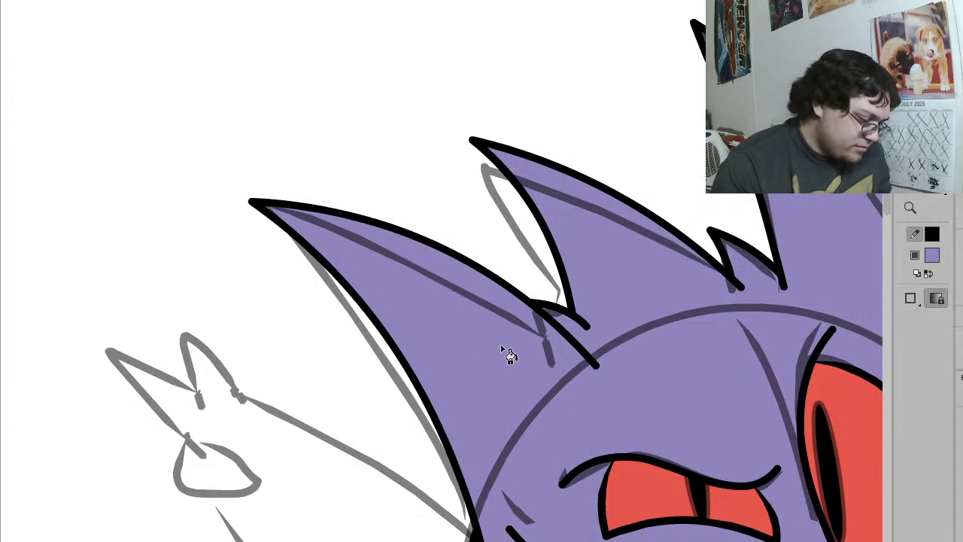
Step: Group the outermost large spike's purple fill with its black outline
key("v")
double_click(527, 371)
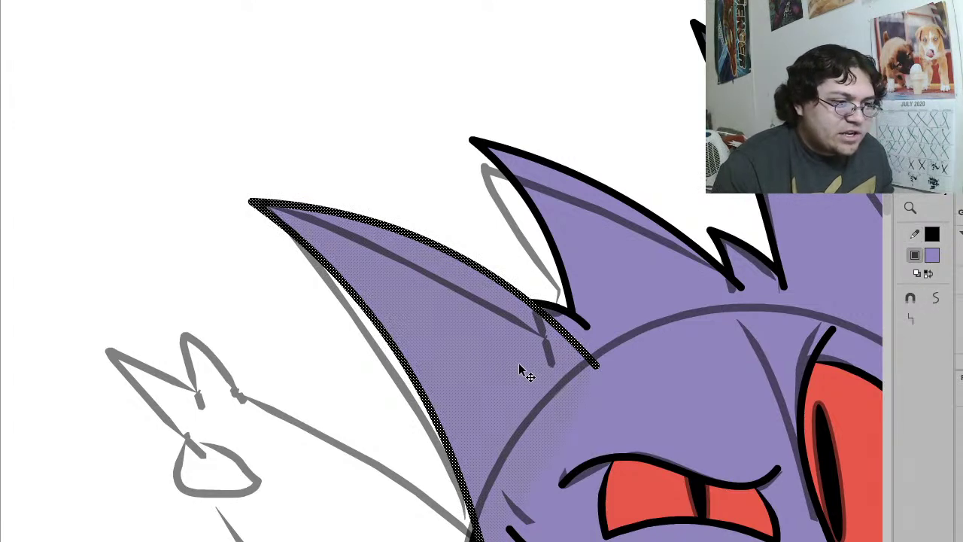
key("ctrl+g")
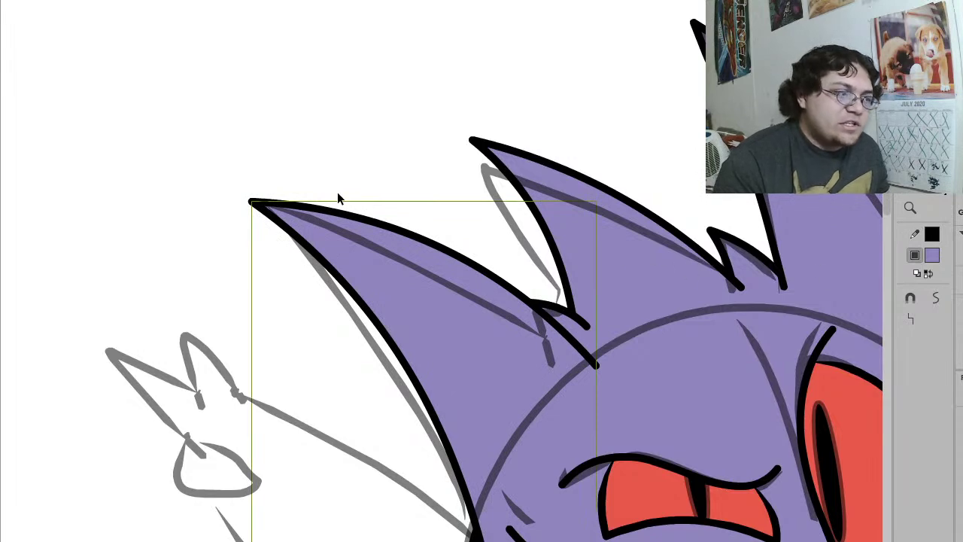
Step: Move the grouped outermost spike slightly down and outward, and rotate it slightly counter-clockwise against the head
key("ctrl+minus")
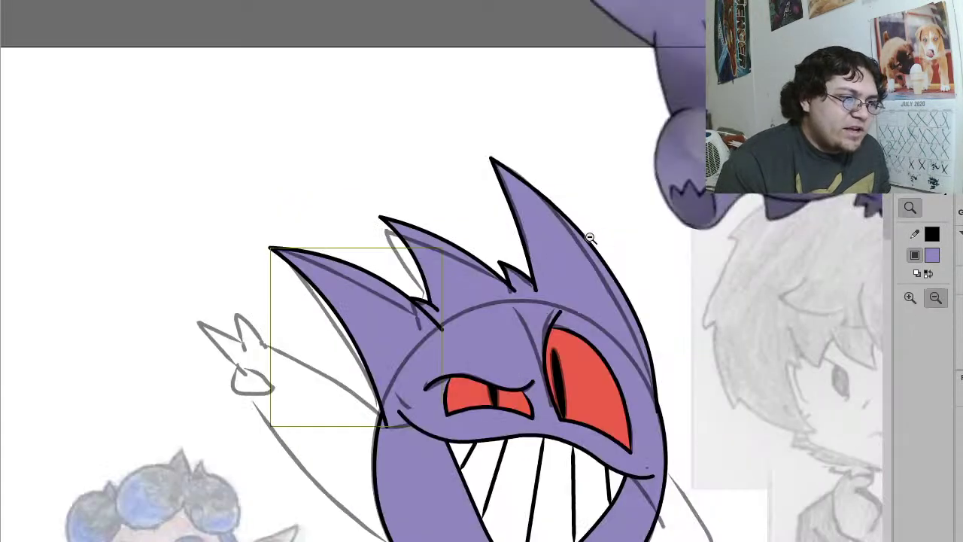
left_click_drag(387, 317, 378, 325)
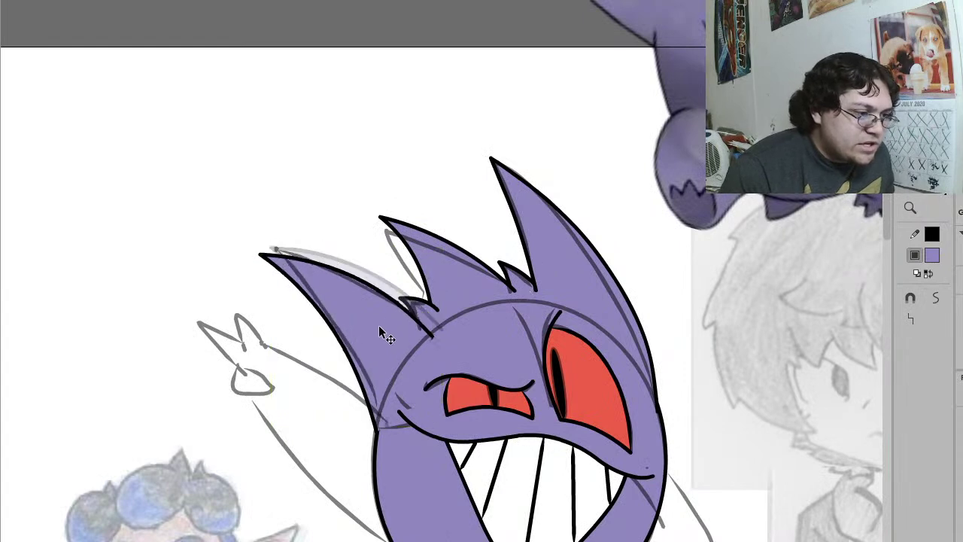
key("q")
left_click_drag(435, 253, 429, 244)
key("Return")
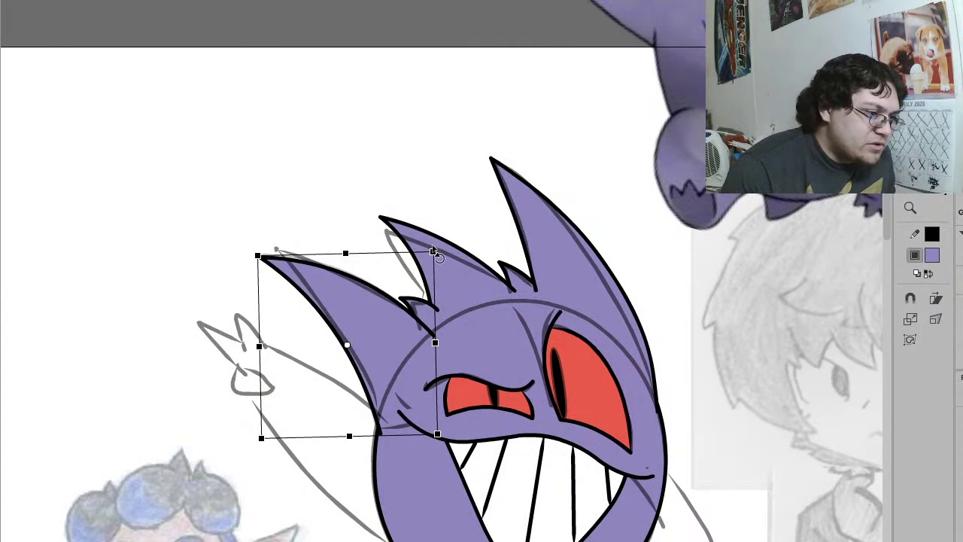
left_click(634, 220)
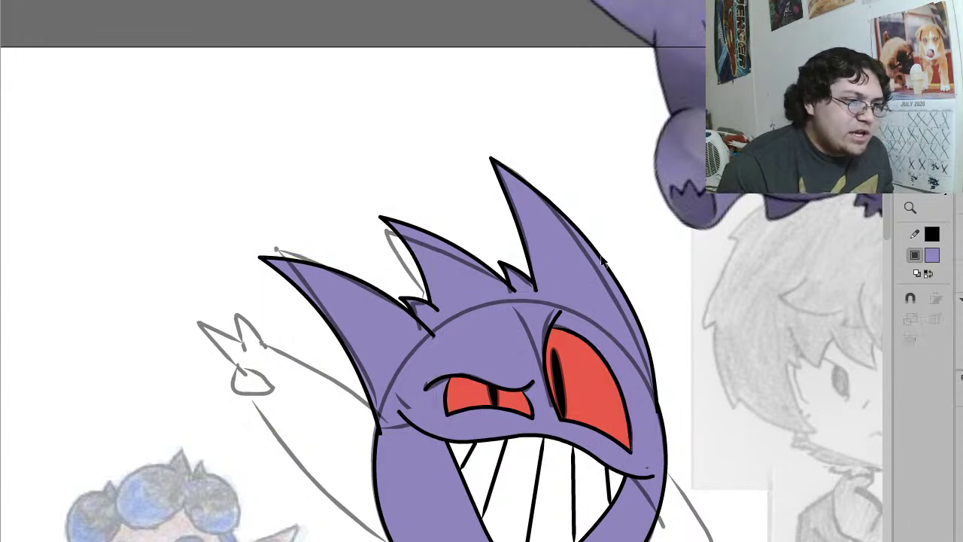
Step: Try to straighten the outline of the tallest spike and undo the change
left_click(625, 294)
key("v")
left_click(916, 319)
left_click(915, 319)
left_click(915, 319)
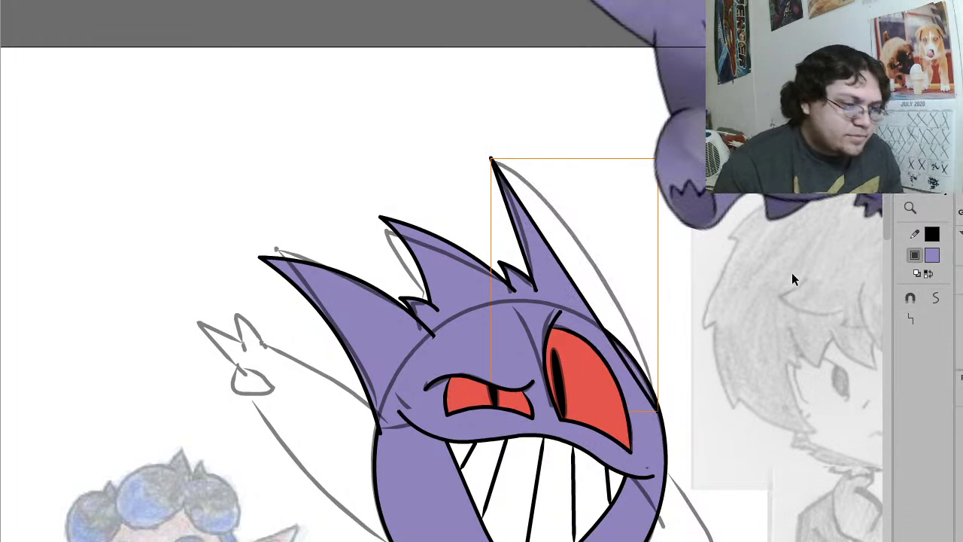
key("ctrl+z")
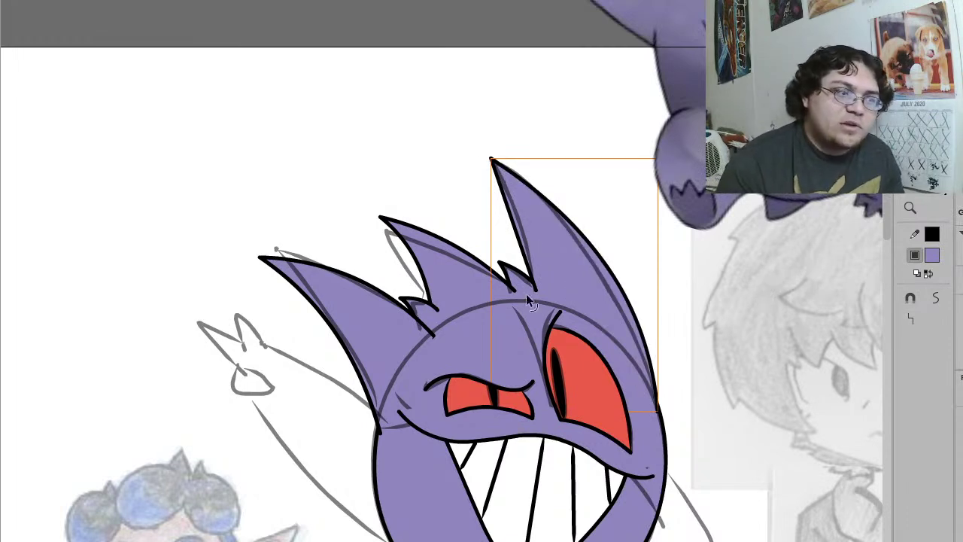
Step: Edit the tallest spike inside its group, bending its inner edge slightly inward from the sketch line
double_click(558, 258)
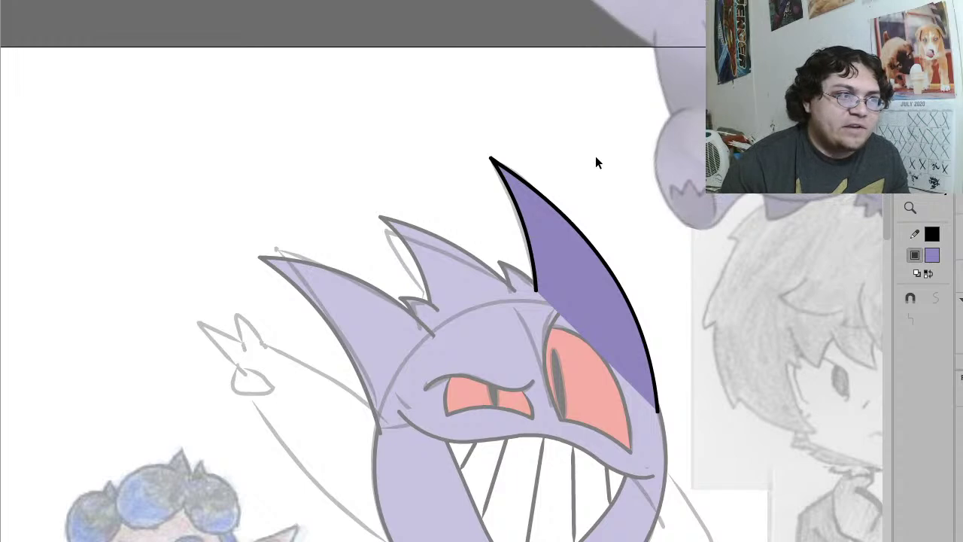
double_click(223, 96)
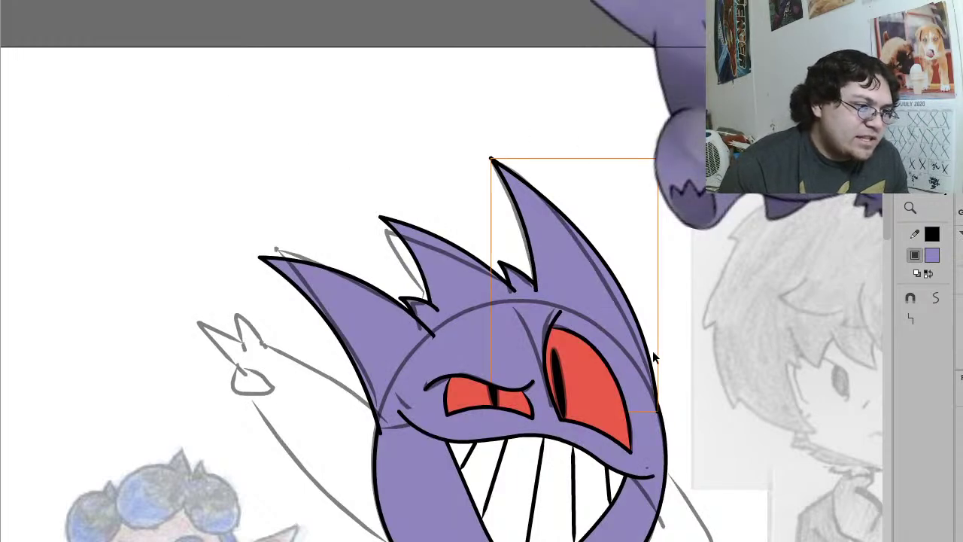
Step: Shift the middle large spike together with the two small spikes slightly up toward the tallest spike
mouse_move(705, 369)
left_mouse_down()
mouse_move(673, 319)
mouse_move(688, 259)
left_mouse_up()
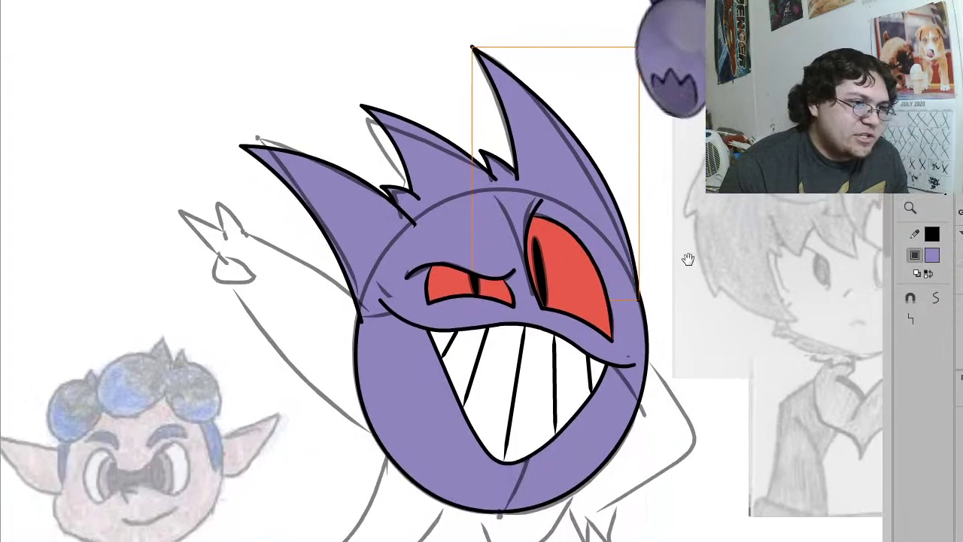
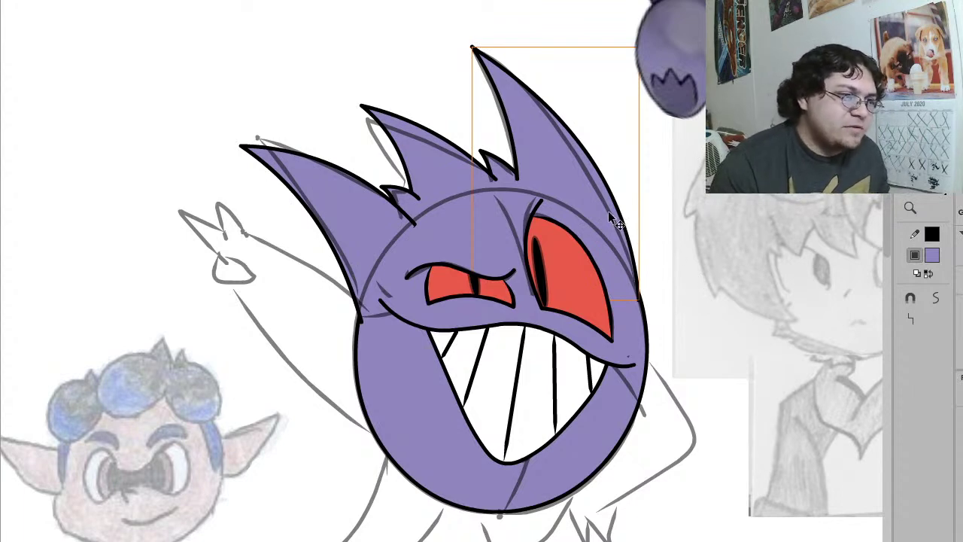
left_click(406, 193)
left_click(420, 165, "shift")
left_click(507, 170, "shift")
left_click_drag(465, 166, 470, 161)
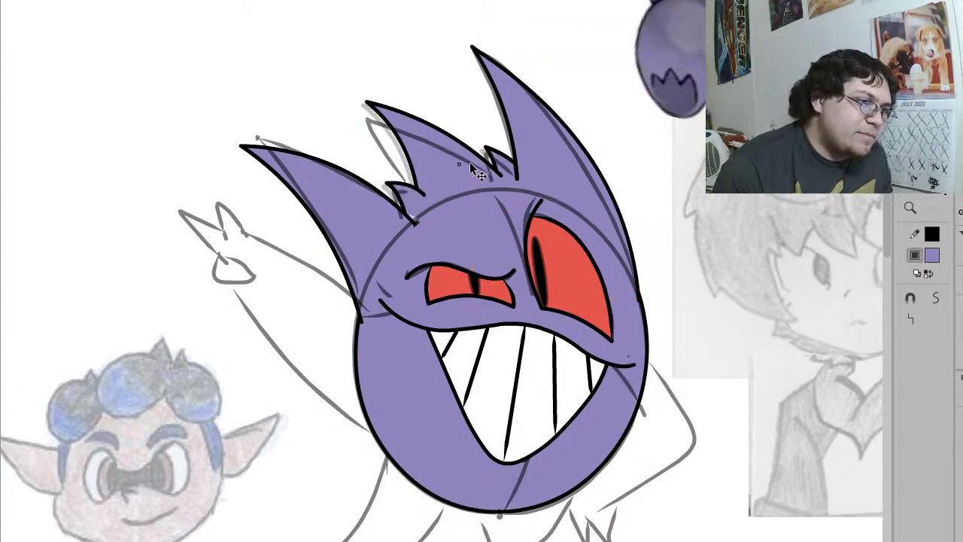
left_click(385, 151)
Step: Check the joins at the spikes' bases up close and nudge the small spike beside the tallest one slightly outward
key("z")
left_click_drag(471, 251, 343, 123)
key("v")
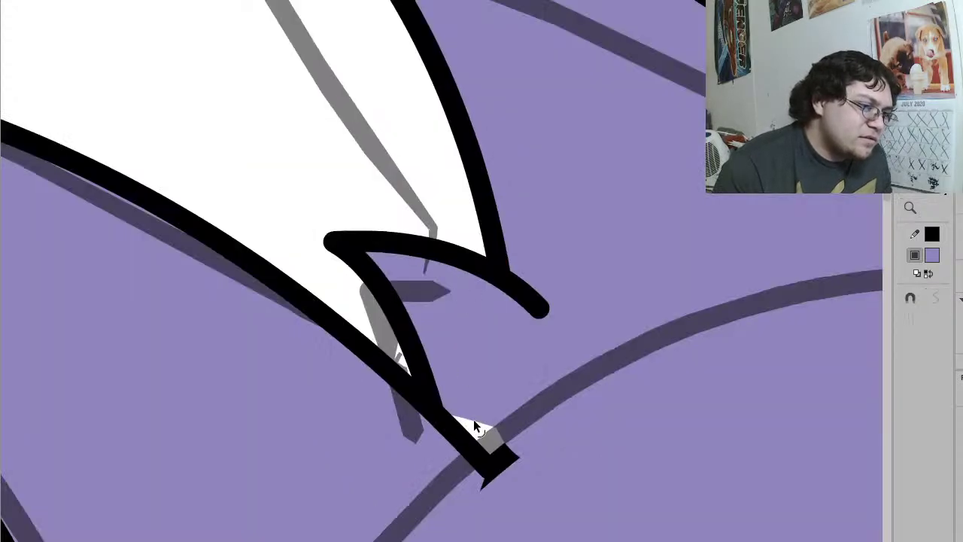
key("z")
left_click(520, 239, "alt")
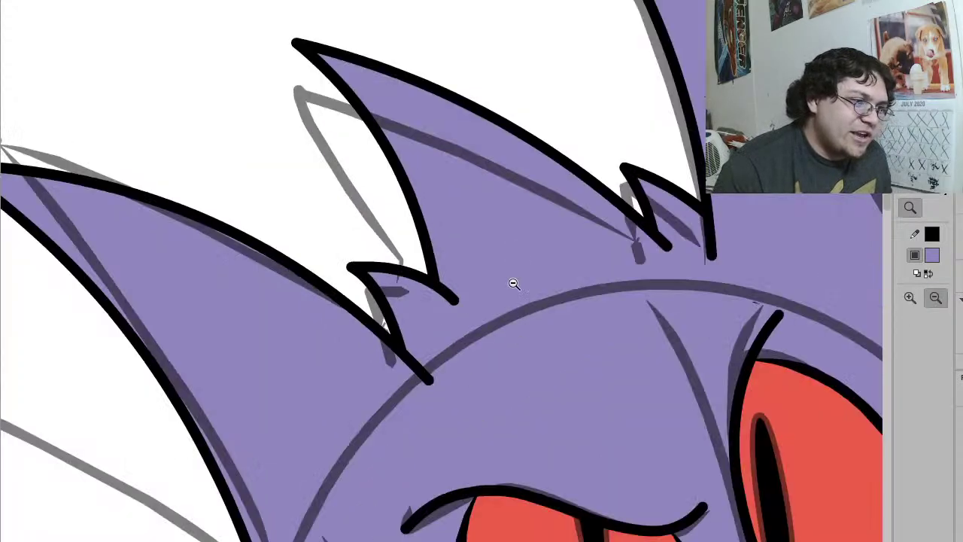
left_click(511, 279, "alt")
key("v")
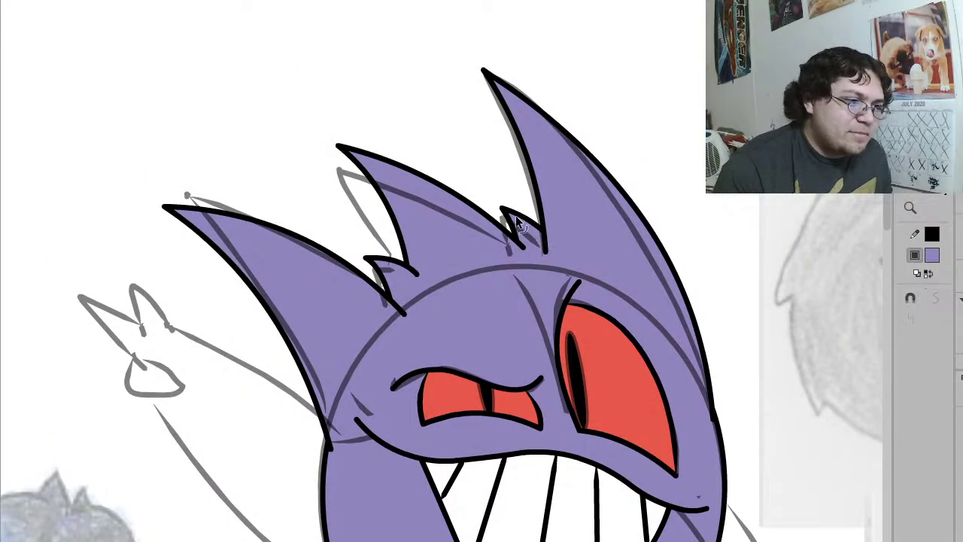
left_click_drag(521, 220, 518, 221)
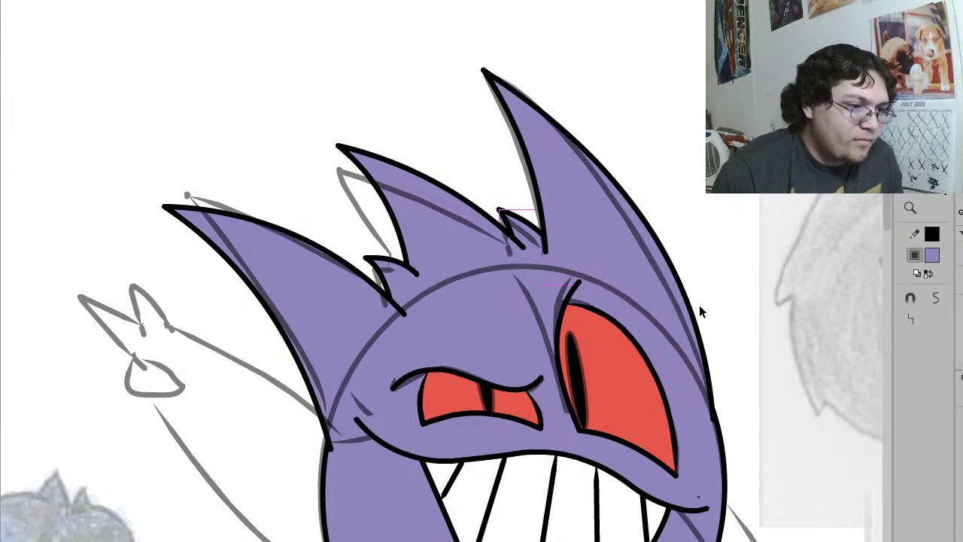
Step: Draw the raised arm's black outline freehand over the sketch, from beneath the outermost spike around the palm and back to the body
scroll(700, 401, "down", 3)
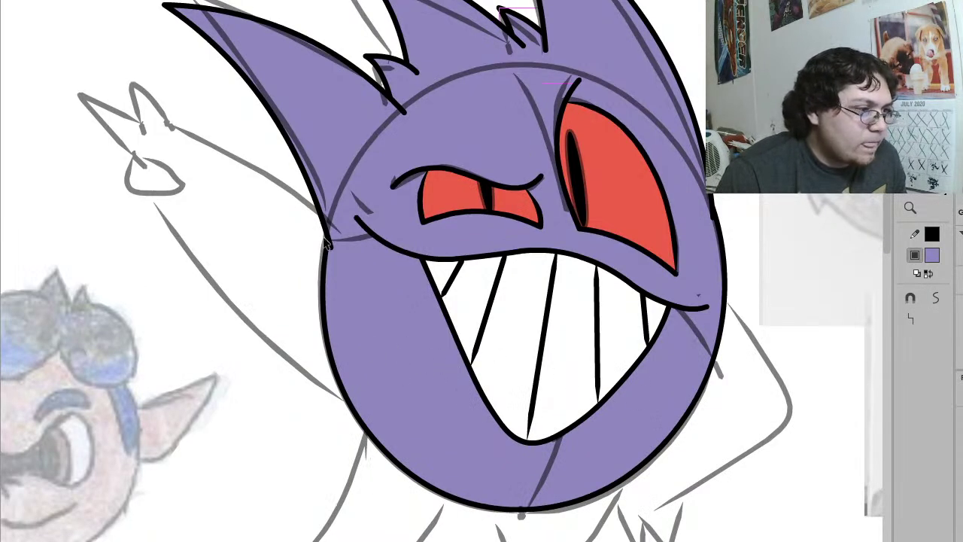
left_click(328, 227)
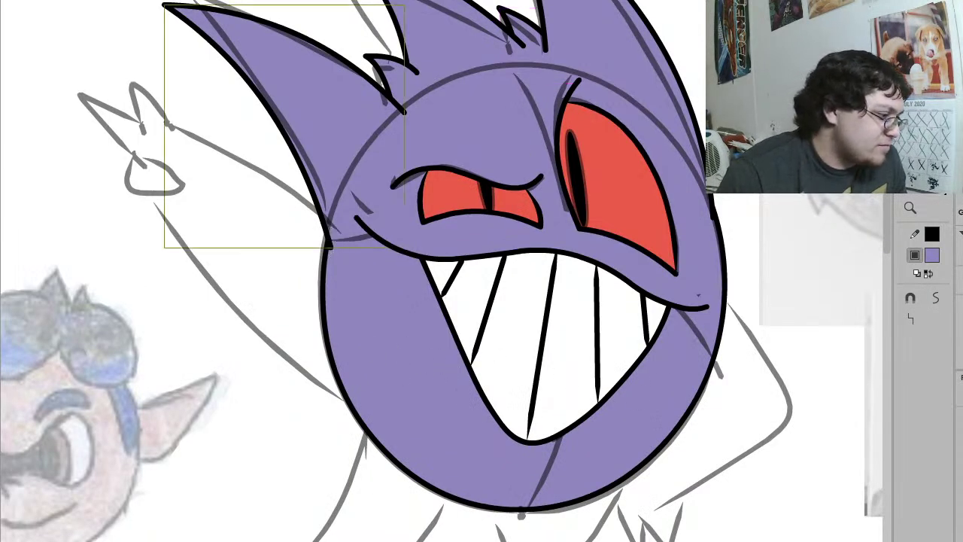
key("z")
mouse_move(518, 430)
left_mouse_down()
mouse_move(394, 344)
mouse_move(43, 43)
mouse_move(54, 2)
left_mouse_up()
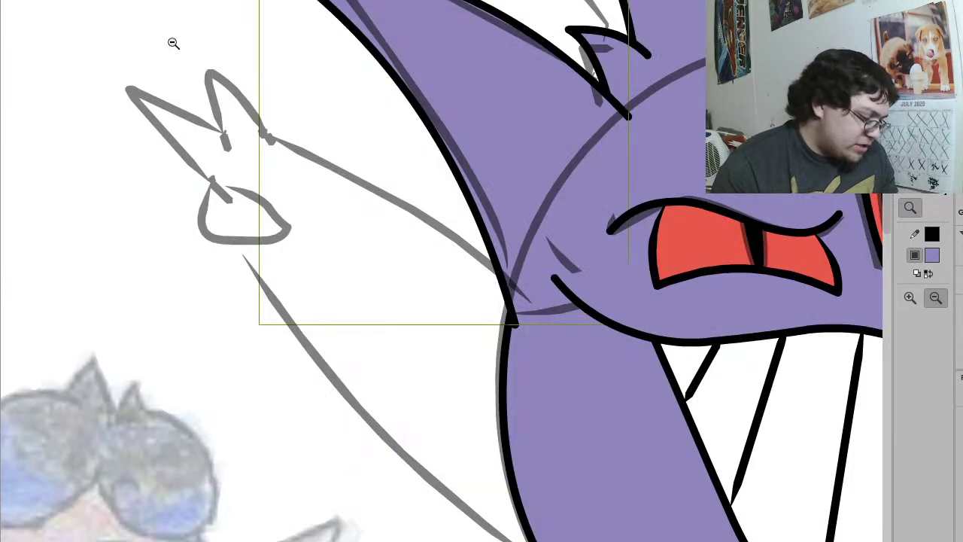
key("y")
mouse_move(538, 305)
left_mouse_down()
mouse_move(354, 158)
mouse_move(264, 135)
mouse_move(215, 199)
mouse_move(263, 292)
mouse_move(474, 516)
mouse_move(512, 541)
left_mouse_up()
key("v")
Step: Try to bring the outermost spike forward in the stacking order relative to the arm outline
left_click(536, 300)
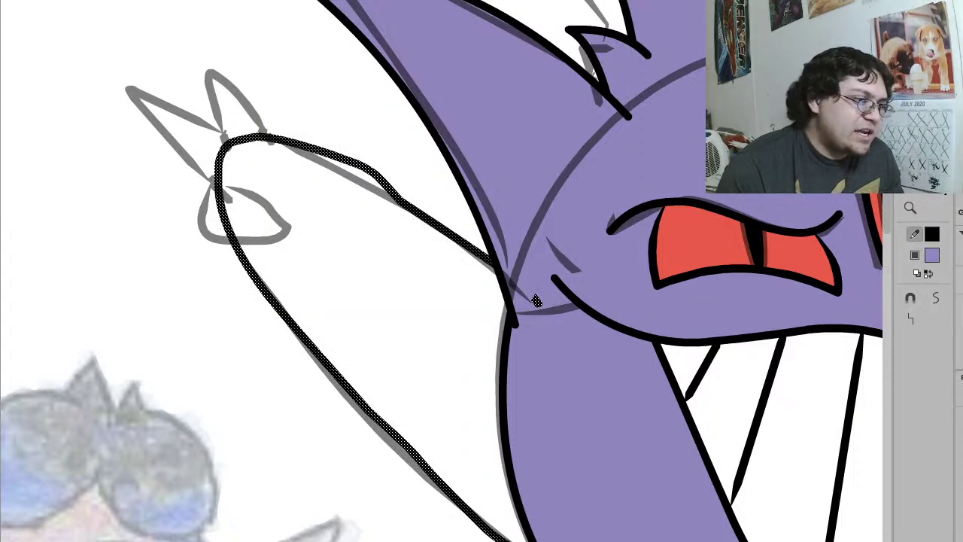
left_click(505, 293, "shift")
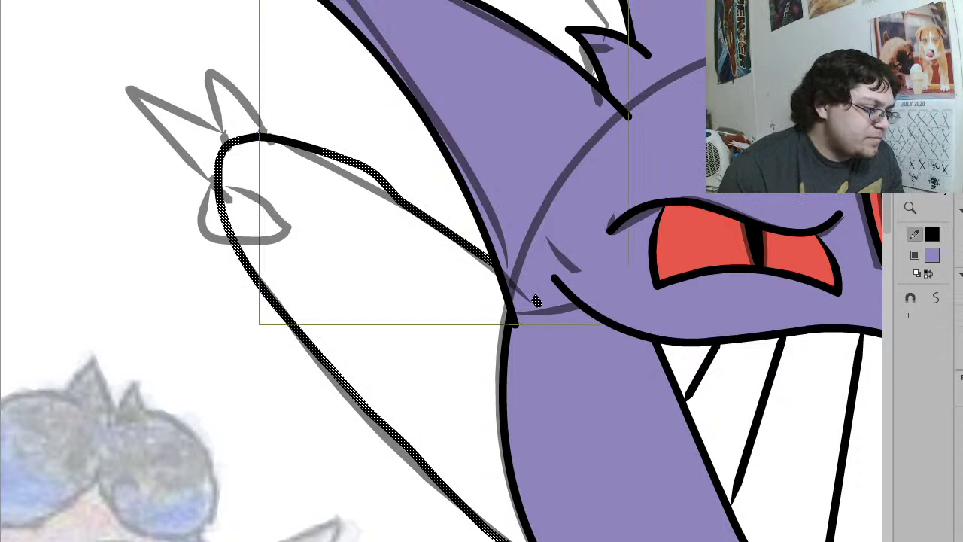
key("ctrl+Up")
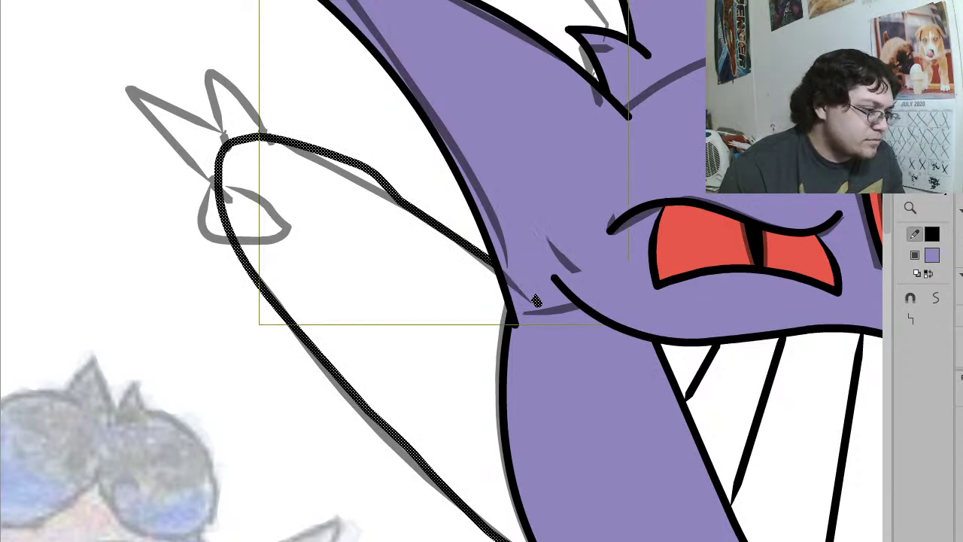
key("ctrl+Up")
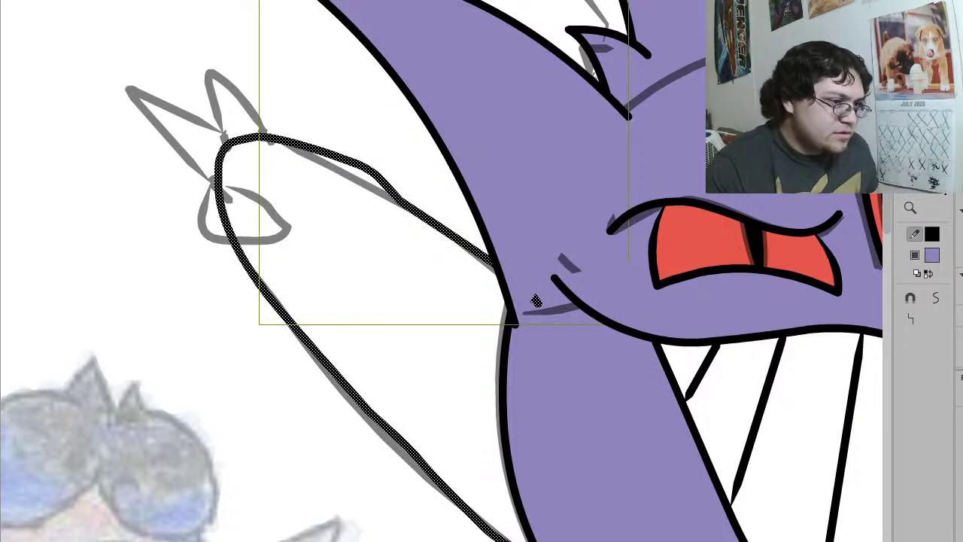
left_click(395, 335)
Step: Cut the outermost large spike and place it back in position on the neighbouring small spike's layer, behind the arm outline
left_click(514, 192)
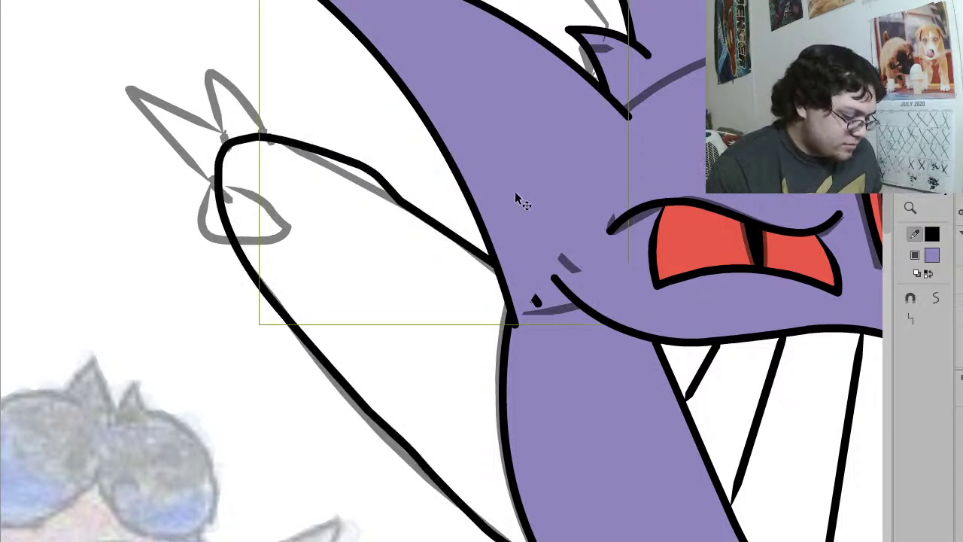
key("ctrl+x")
left_click(611, 72)
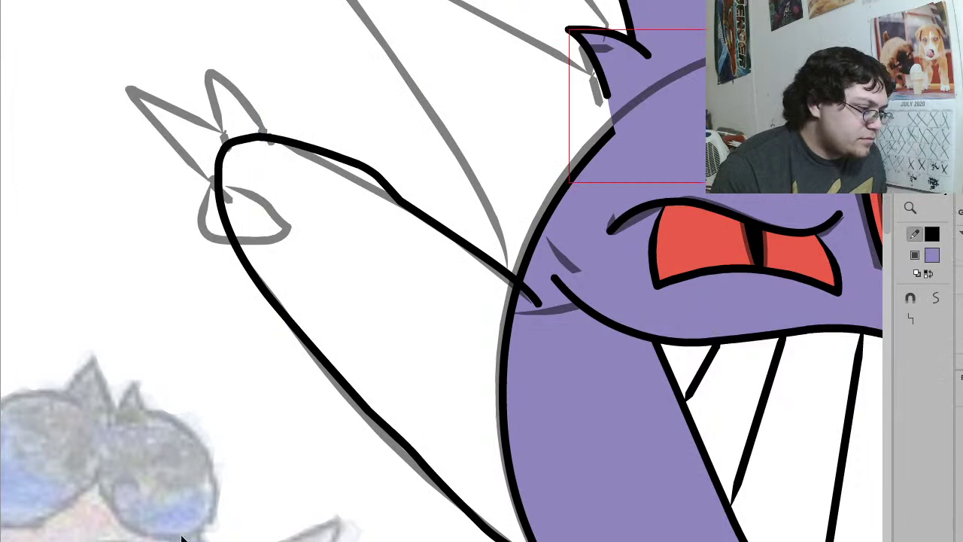
key("ctrl+z")
key("ctrl+z")
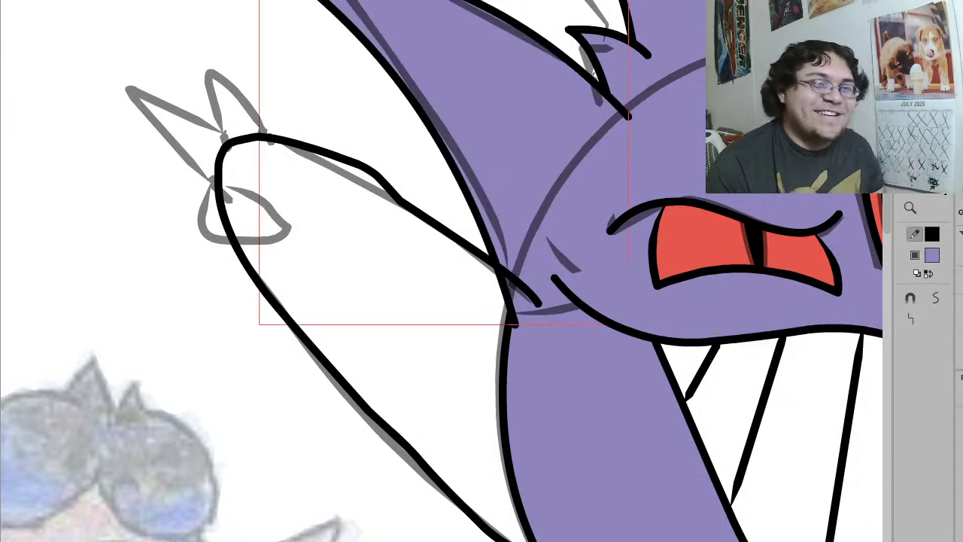
Step: Smooth out the bump in the raised arm's upper outline so it follows the sketch
left_click(383, 90)
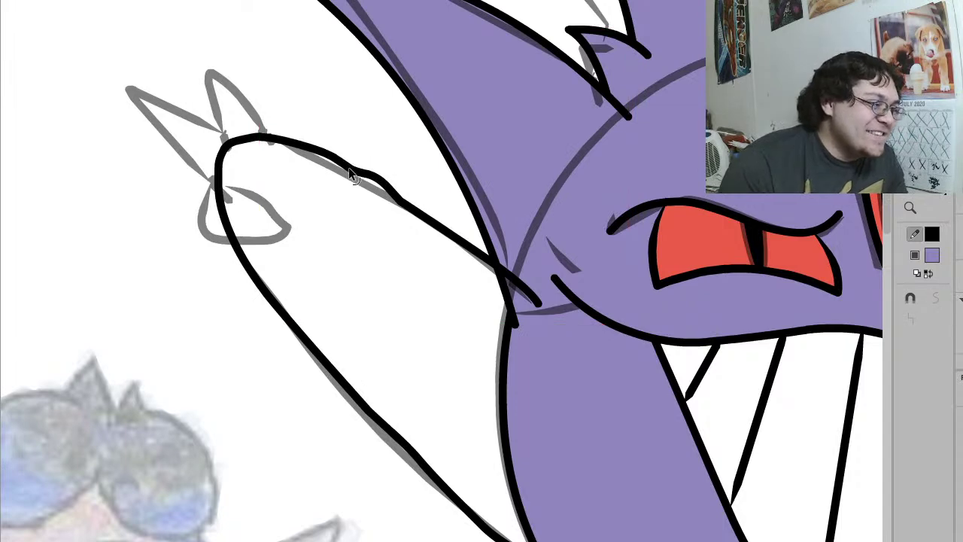
mouse_move(373, 175)
left_mouse_down()
mouse_move(365, 180)
mouse_move(326, 158)
left_mouse_up()
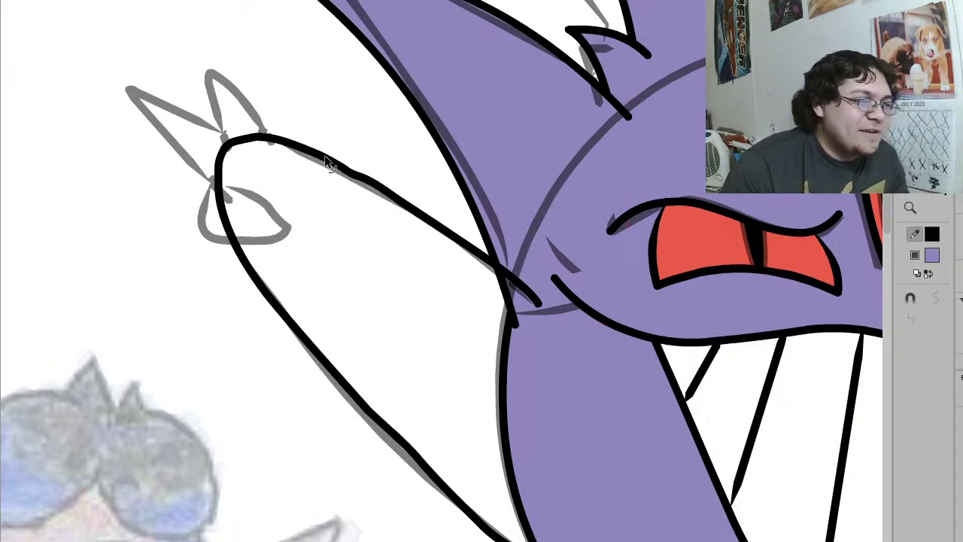
Step: Smooth the raised arm's whole black outline repeatedly, then bend its palm side and lower edge onto the sketch
left_click(458, 242)
left_click(937, 298)
left_click(937, 297)
left_click(939, 298)
left_click(939, 298)
left_click(939, 298)
left_click(252, 90)
mouse_move(222, 190)
left_mouse_down()
mouse_move(235, 197)
mouse_move(215, 175)
left_mouse_up()
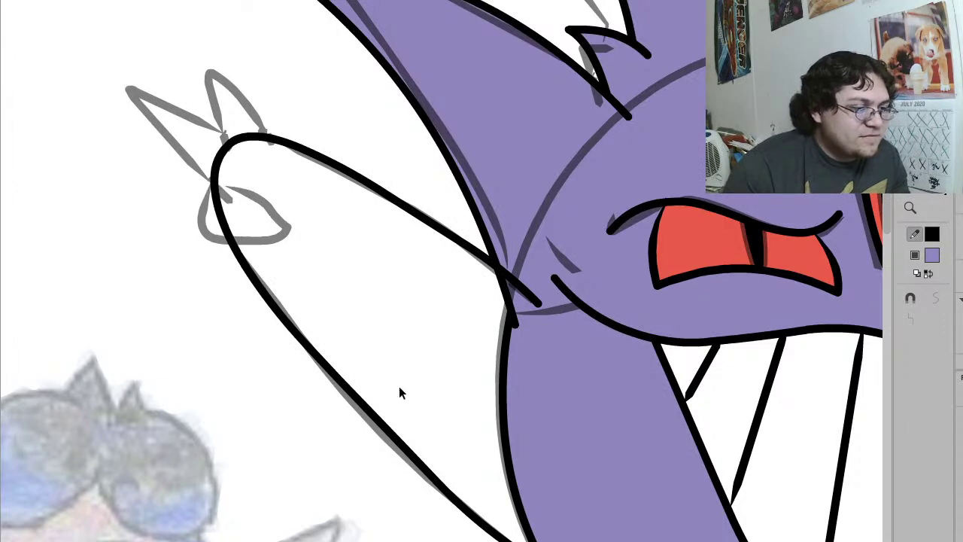
left_click_drag(392, 436, 387, 440)
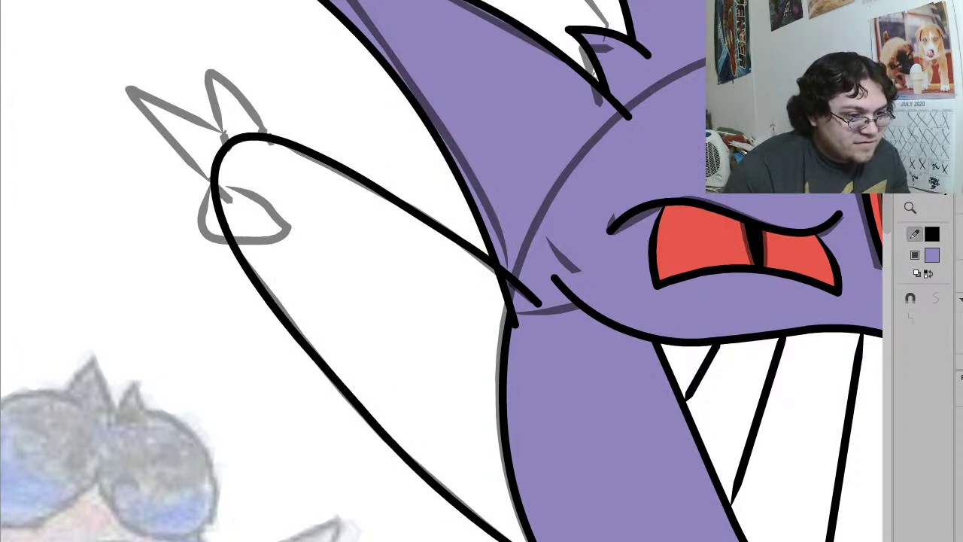
Step: Close the raised arm's open end with a temporary line inside the body, joining the upper and lower outline ends
scroll(574, 367, "down", 3)
mouse_move(579, 376)
left_mouse_down()
mouse_move(580, 389)
mouse_move(539, 98)
left_mouse_up()
left_click(553, 163)
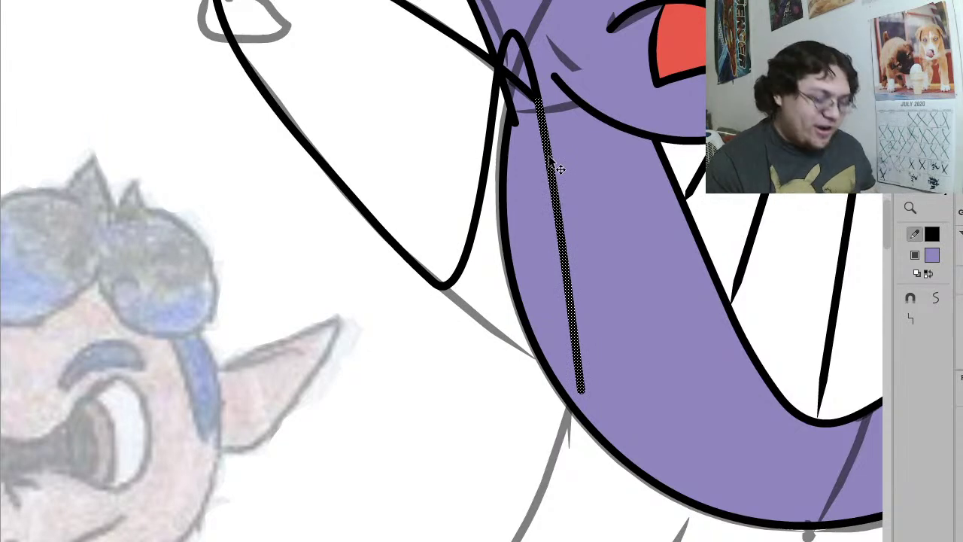
key("Delete")
key("ctrl+z")
key("ctrl+z")
key("ctrl+z")
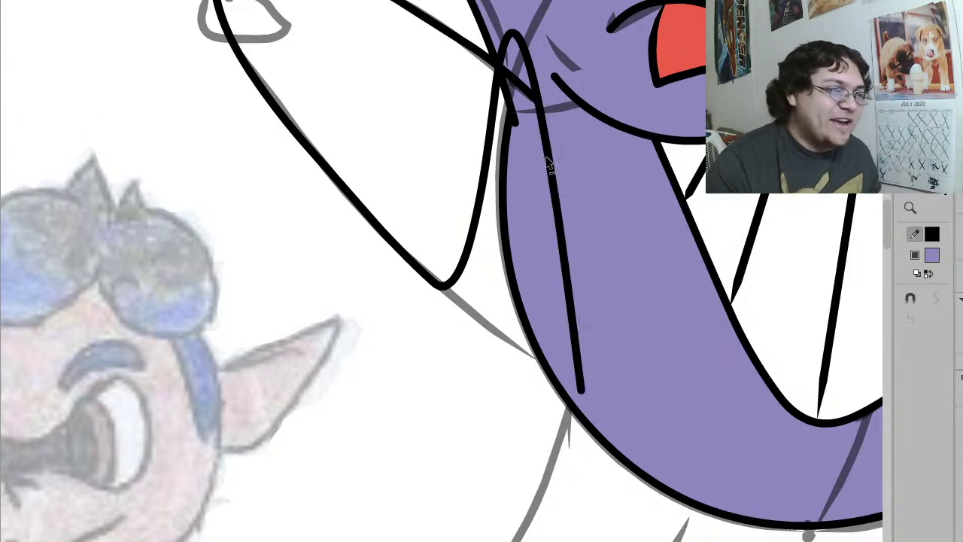
key("ctrl+y")
key("ctrl+y")
Step: Fill the raised arm with the body's purple and remove the temporary closing line
key("k")
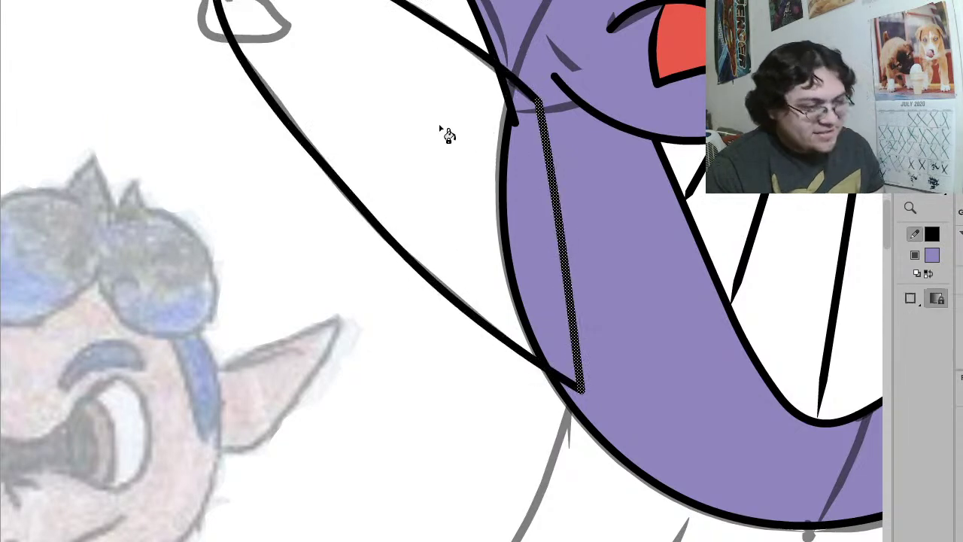
left_click(475, 188)
key("v")
key("Delete")
Step: Reshape the raised arm's upper outline, raising its inner end slightly and bowing the edge outward to cover the sketch line
scroll(485, 413, "up", 3)
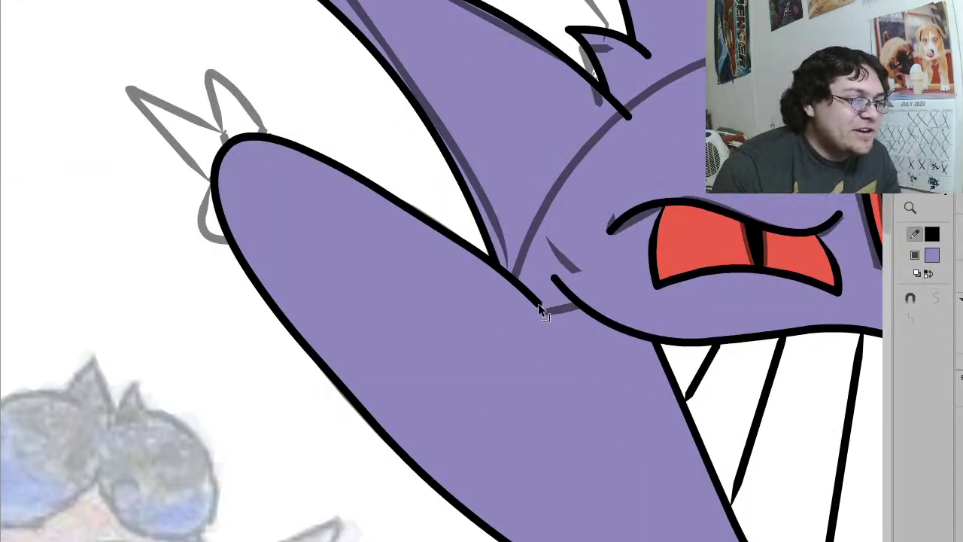
left_click_drag(539, 305, 539, 292)
left_click_drag(316, 152, 306, 148)
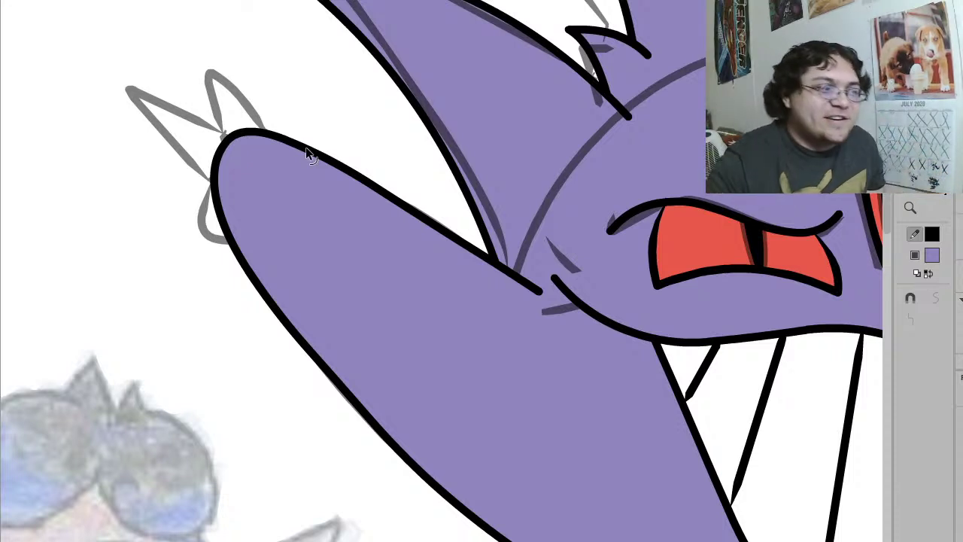
left_click(309, 154)
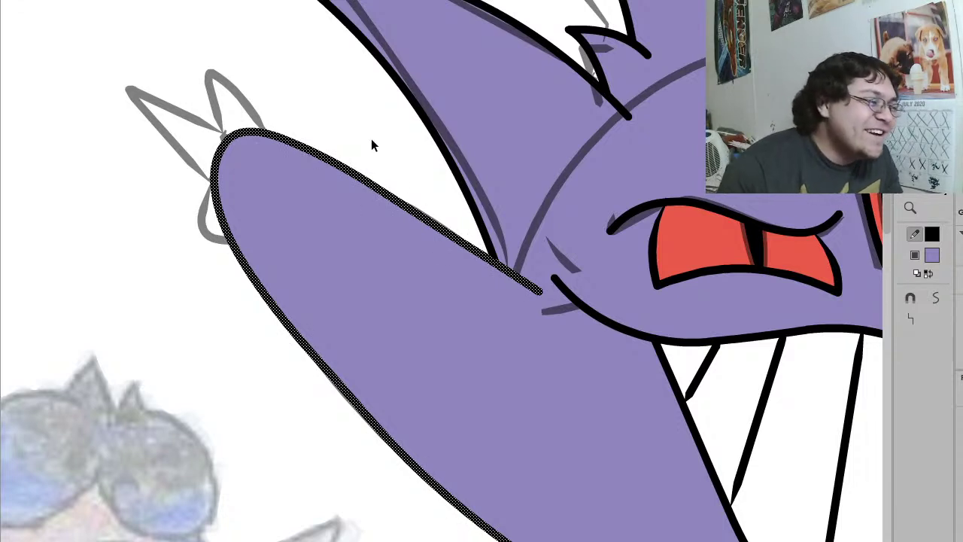
left_click_drag(263, 100, 283, 143)
left_click(328, 157)
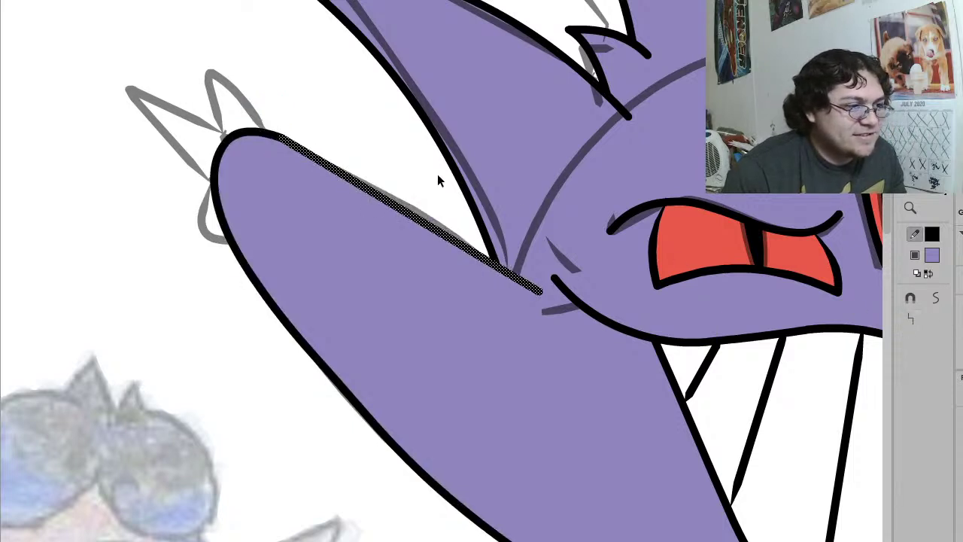
left_click(416, 210)
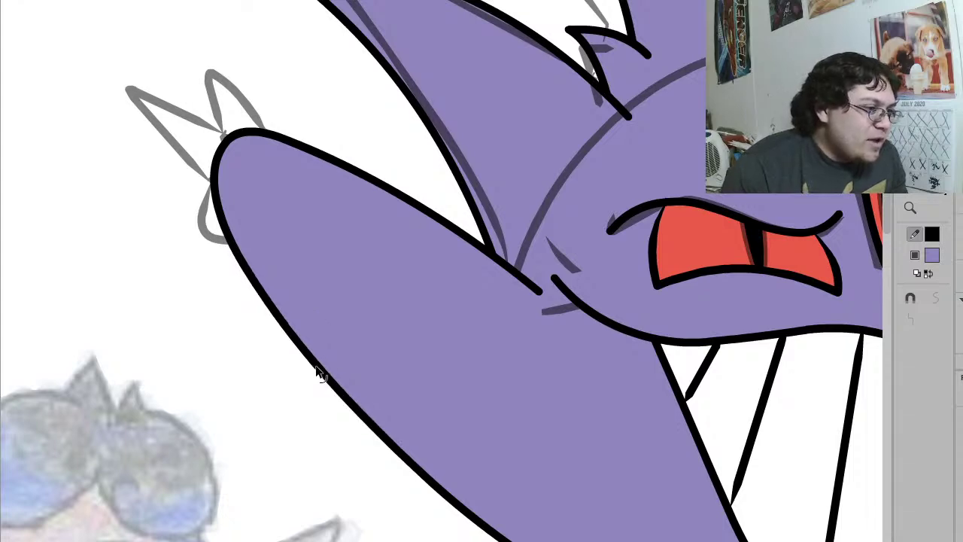
Step: Group the raised arm's fill and outline, and hide the arm to expose the hand sketch
double_click(334, 291)
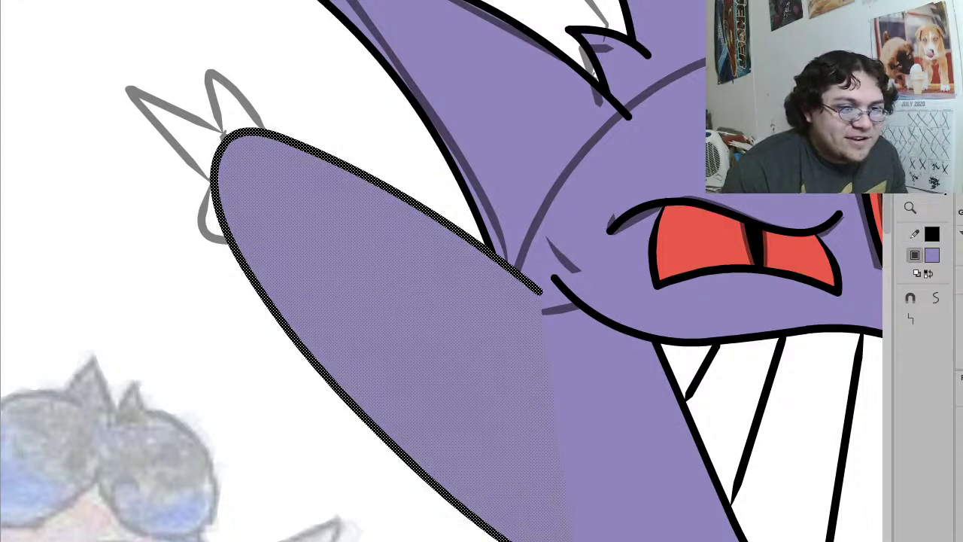
key("ctrl+g")
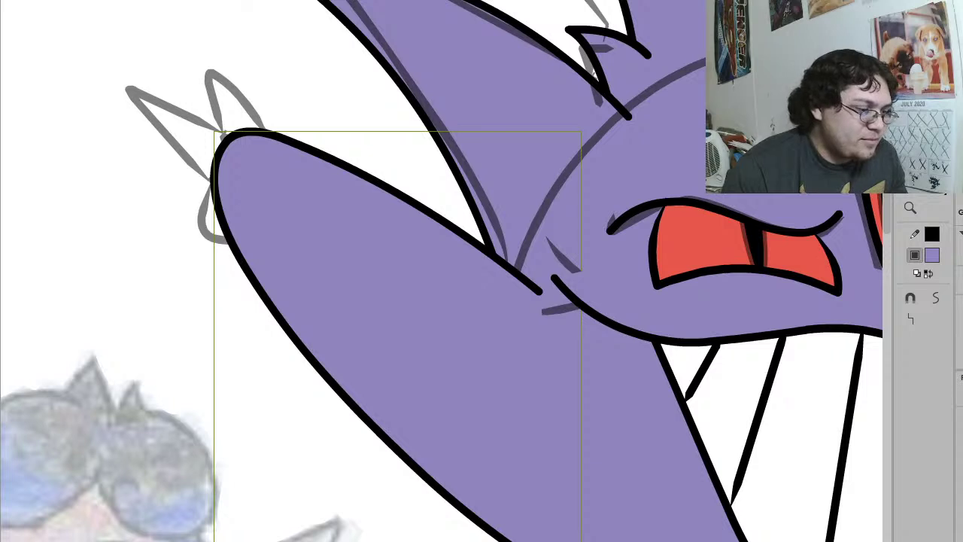
left_click(204, 410)
key("y")
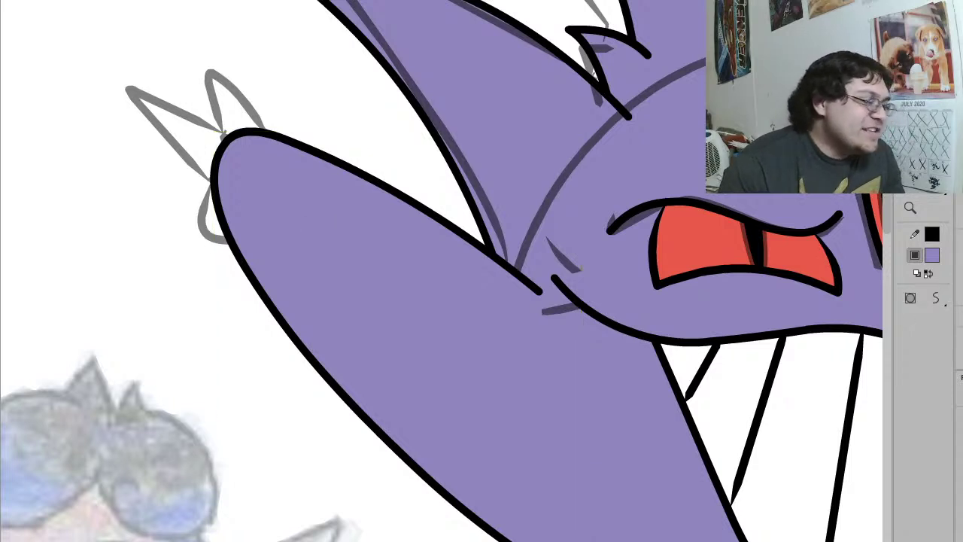
key("ctrl+z")
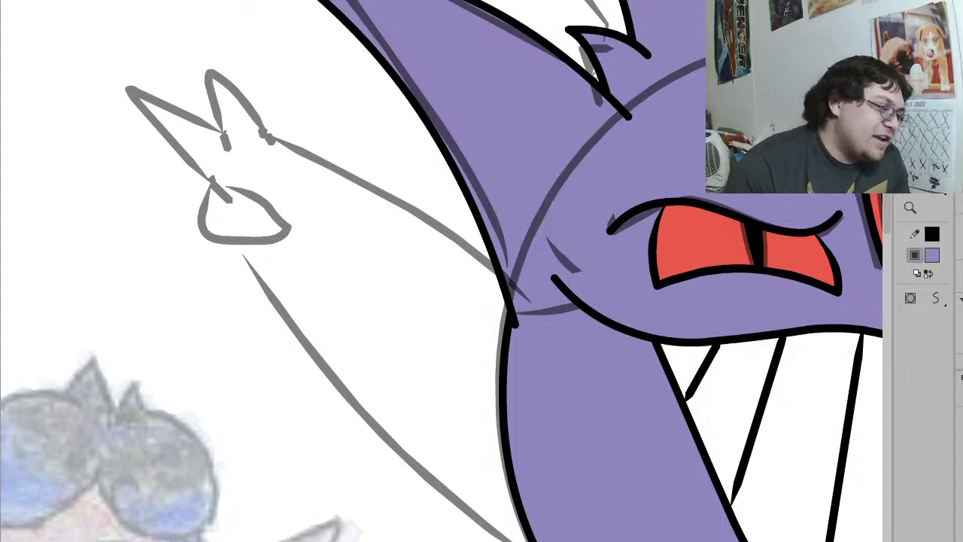
key("ctrl+z")
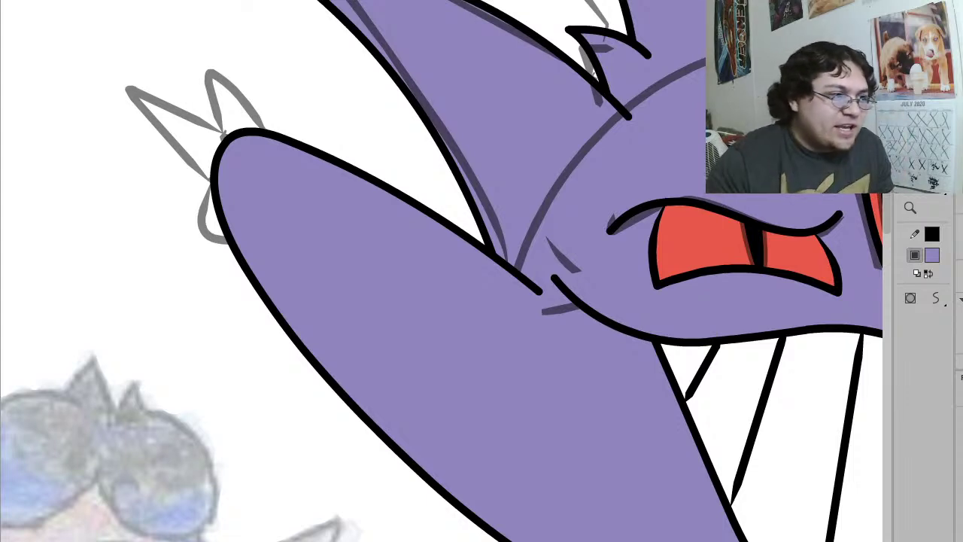
key("ctrl+z")
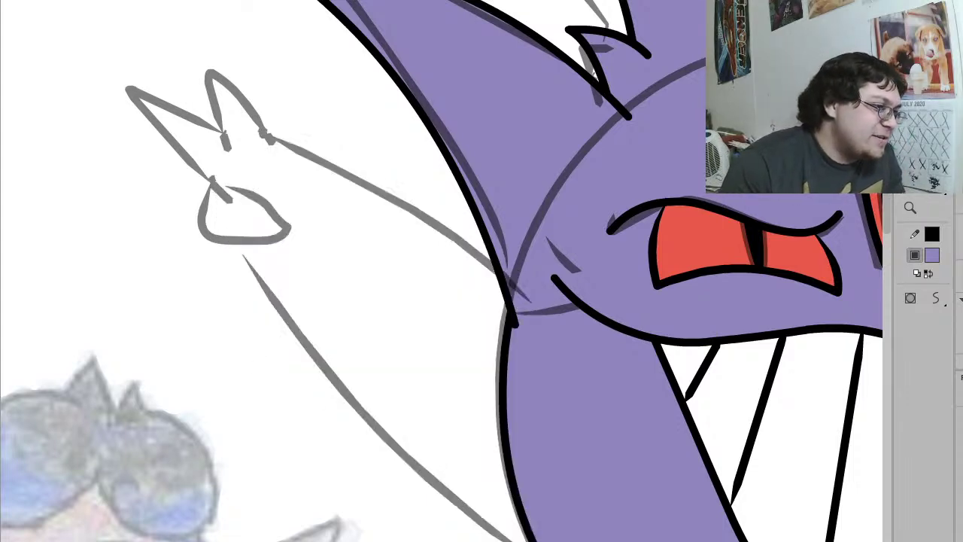
Step: Draw the thumb's rounded black outline over the hand sketch and close its upper gap with a short temporary line
mouse_move(214, 179)
left_mouse_down()
mouse_move(207, 212)
mouse_move(219, 245)
mouse_move(277, 252)
mouse_move(308, 233)
mouse_move(243, 188)
left_mouse_up()
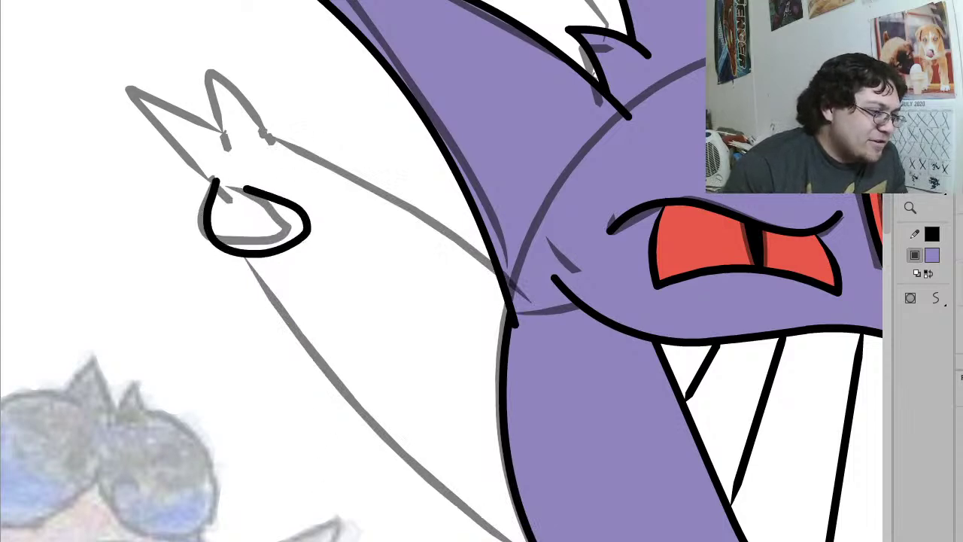
key("v")
left_click_drag(215, 194, 246, 193)
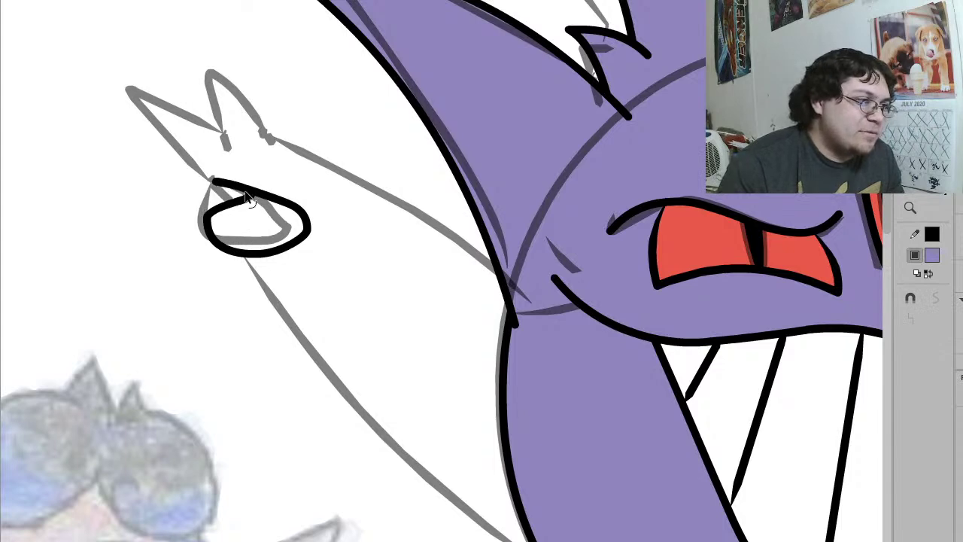
left_click(251, 196)
key("Delete")
key("ctrl+z")
key("ctrl+z")
key("ctrl+z")
left_click(268, 195)
left_click(266, 198)
Step: Fill the thumb with purple and delete the short line closing its gap
key("k")
left_click(263, 213)
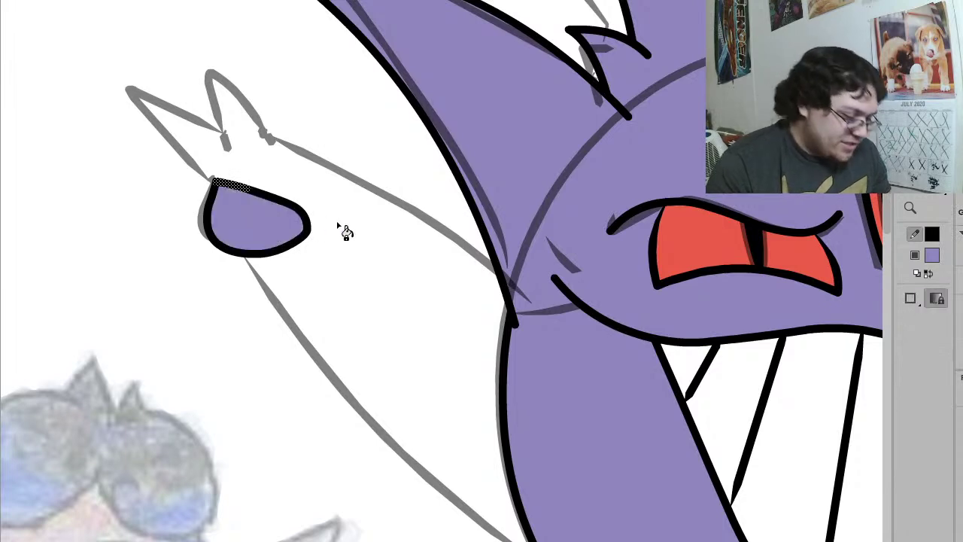
key("v")
key("Delete")
Step: Bend the thumb's outer and lower edges to match the sketch, and smooth its fill and outline
left_click_drag(207, 235, 200, 232)
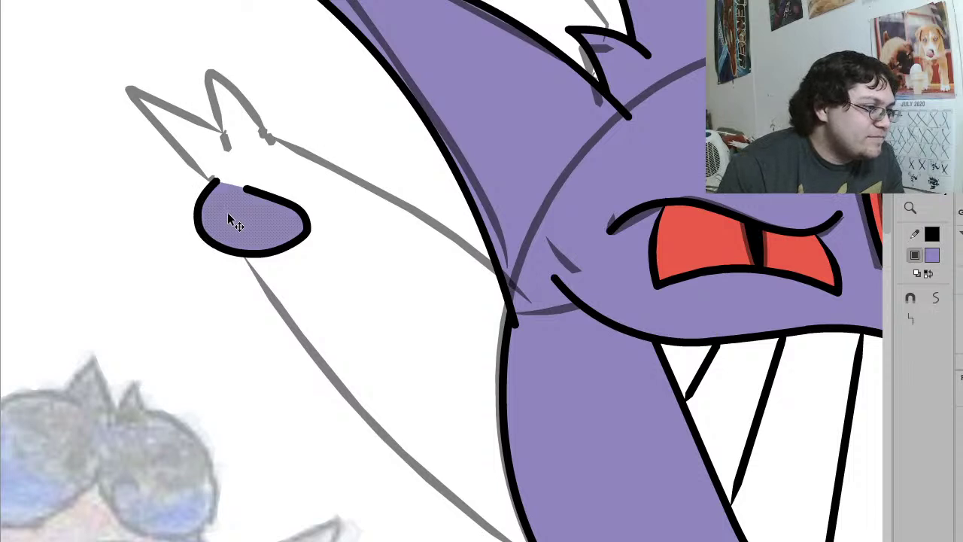
double_click(233, 216)
left_click(933, 299)
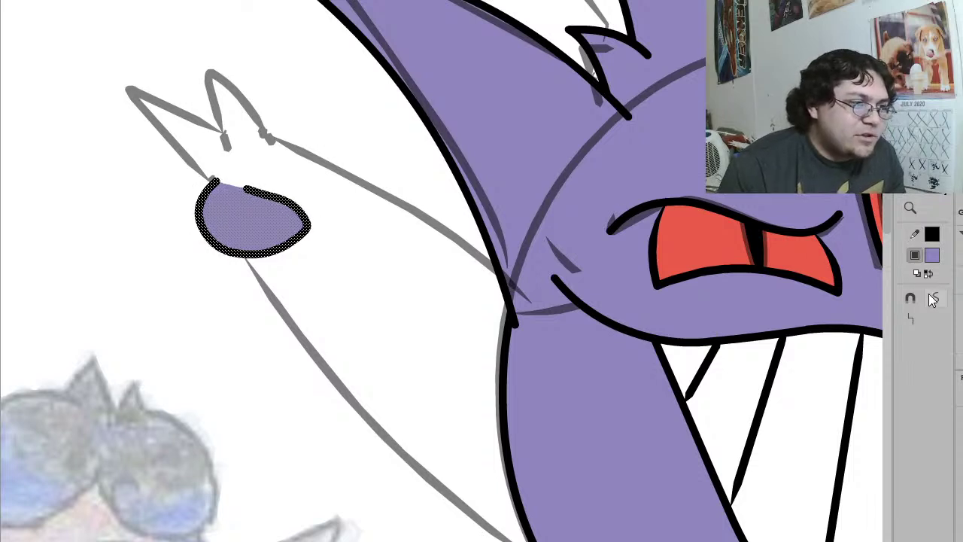
left_click(380, 240)
left_click_drag(311, 221, 270, 251)
left_click_drag(207, 242, 197, 237)
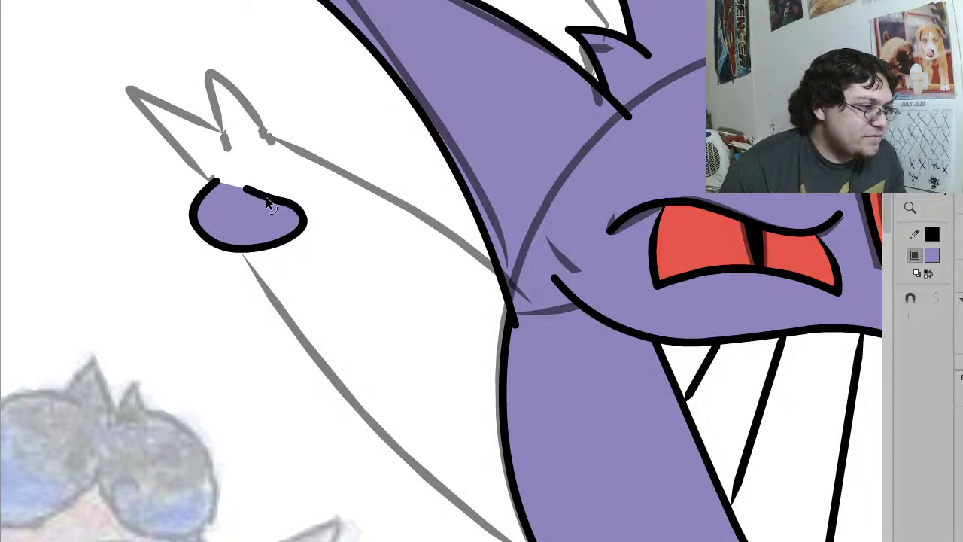
left_click(240, 231)
left_click(935, 299)
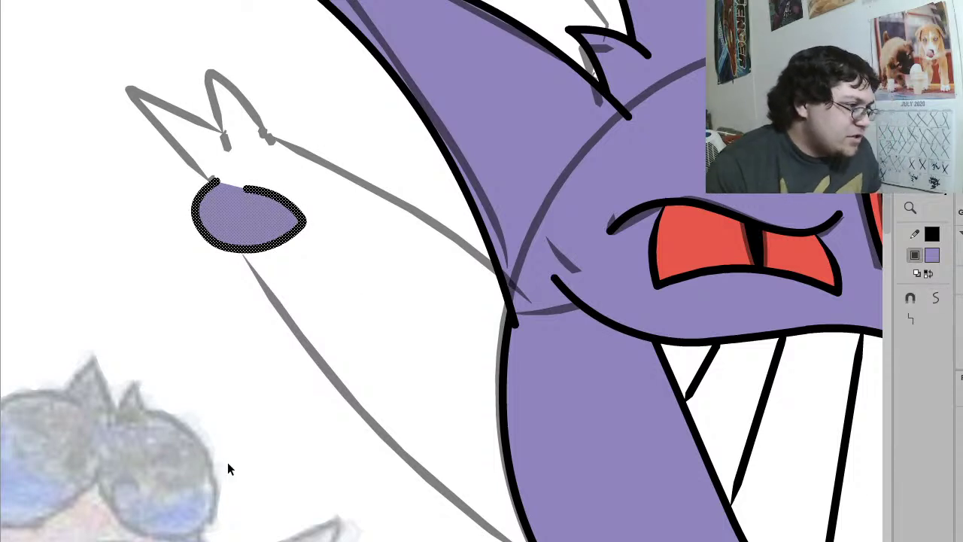
Step: Draw the outlines of the two pointed fingers above the purple oval of the hand, following the grey sketch
left_click(237, 397)
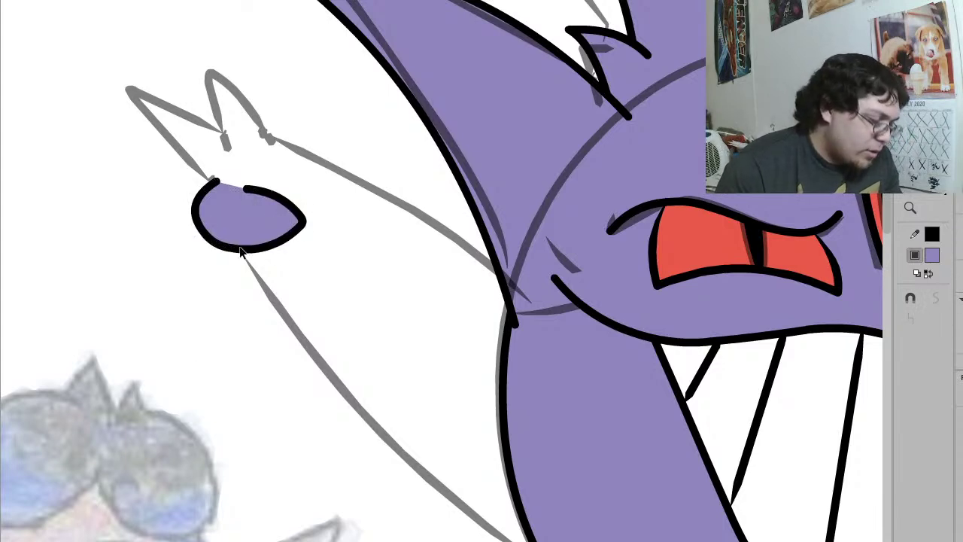
key("shift+y")
mouse_move(279, 149)
left_mouse_down()
mouse_move(262, 116)
mouse_move(218, 61)
mouse_move(231, 161)
left_mouse_up()
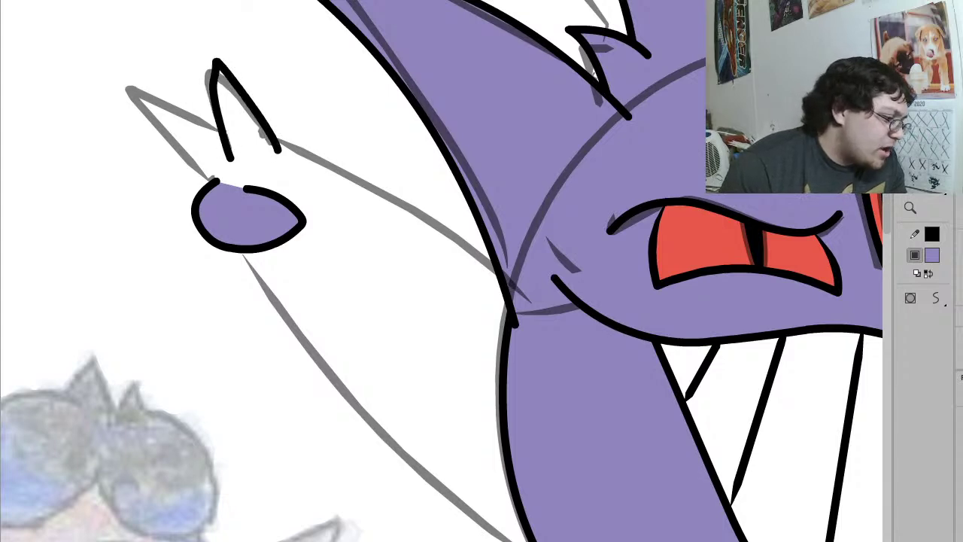
mouse_move(238, 139)
left_mouse_down()
mouse_move(140, 86)
mouse_move(145, 109)
mouse_move(235, 220)
left_mouse_up()
key("v")
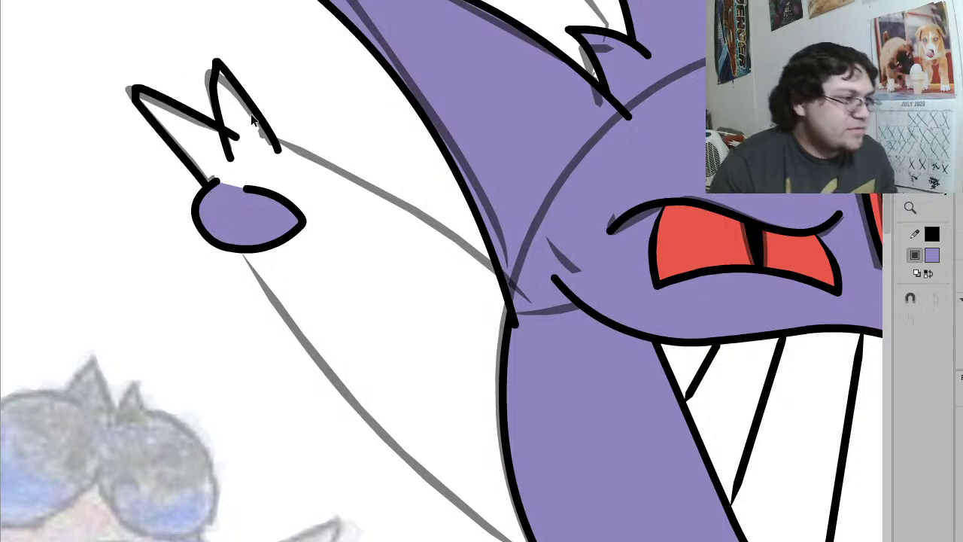
left_click(259, 122)
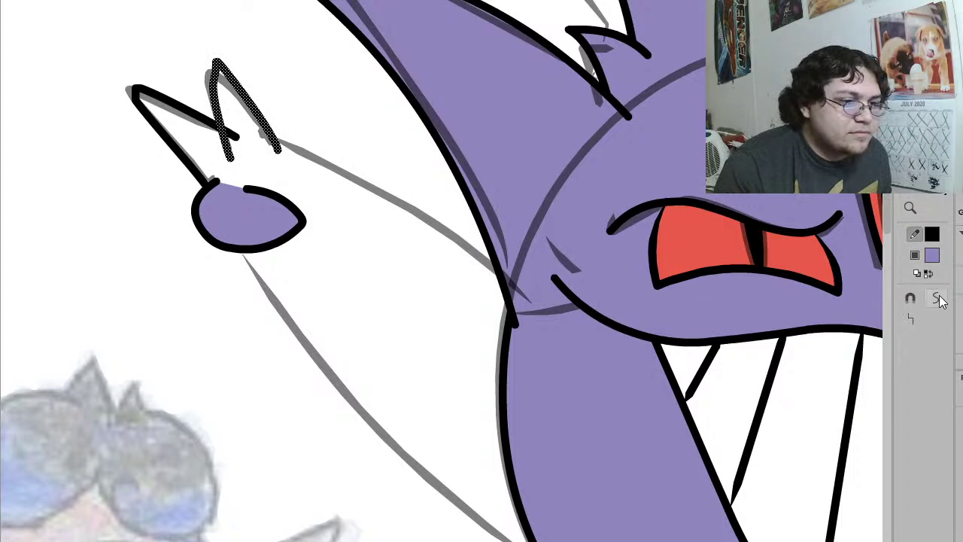
left_click(280, 119)
mouse_move(263, 128)
left_mouse_down()
mouse_move(190, 149)
mouse_move(187, 173)
left_mouse_up()
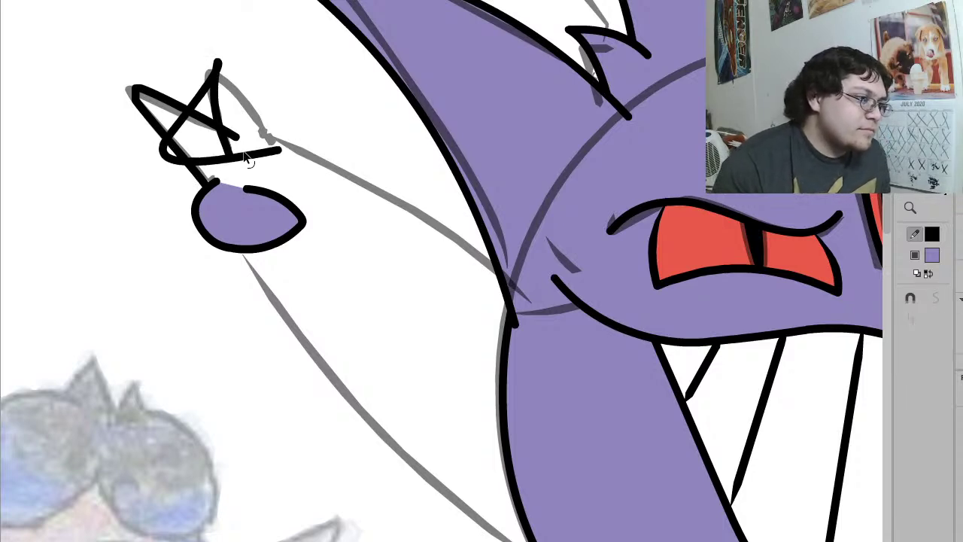
left_click(245, 156)
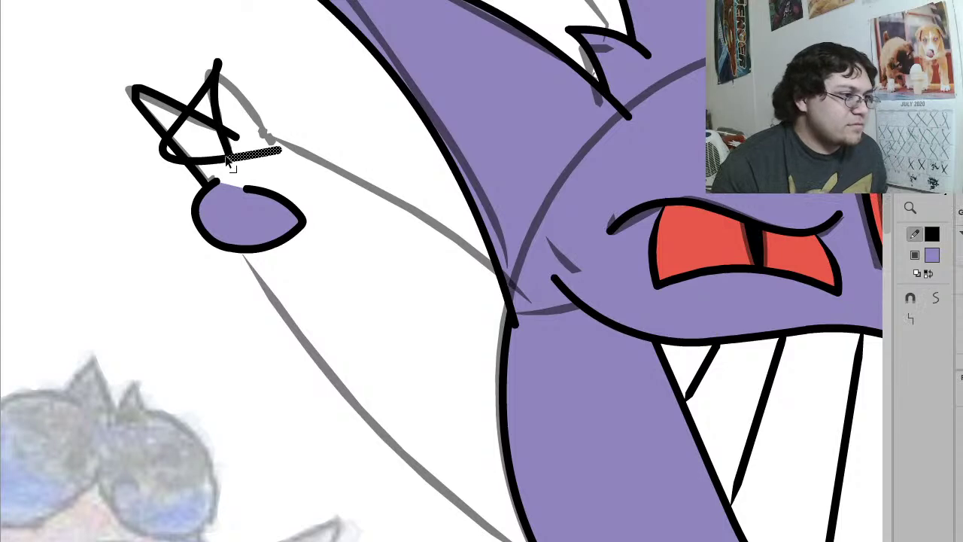
key("ctrl+z")
key("ctrl+z")
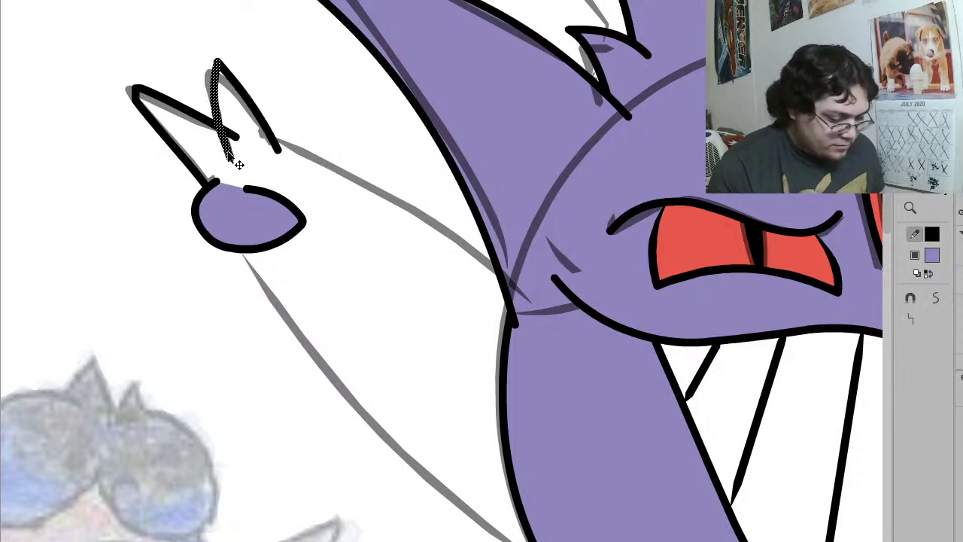
Step: Fill the upright finger with purple, leaving its base without a closing line, and group the shape
key("ctrl+y")
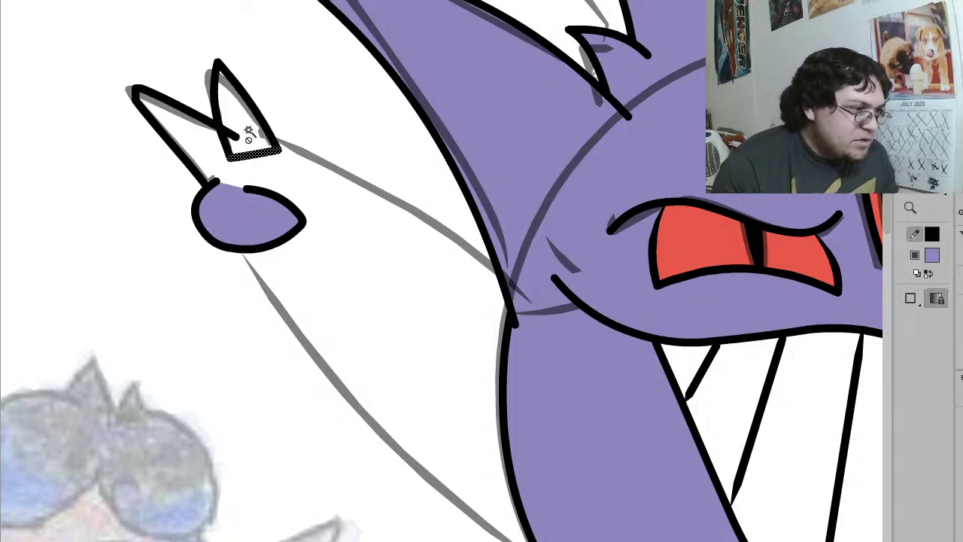
left_click(250, 137)
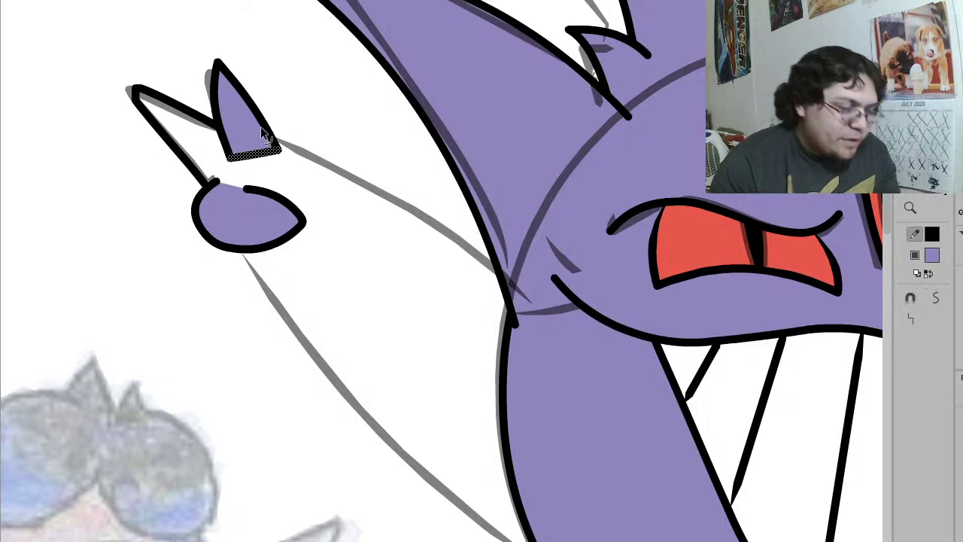
key("Delete")
left_click(258, 136)
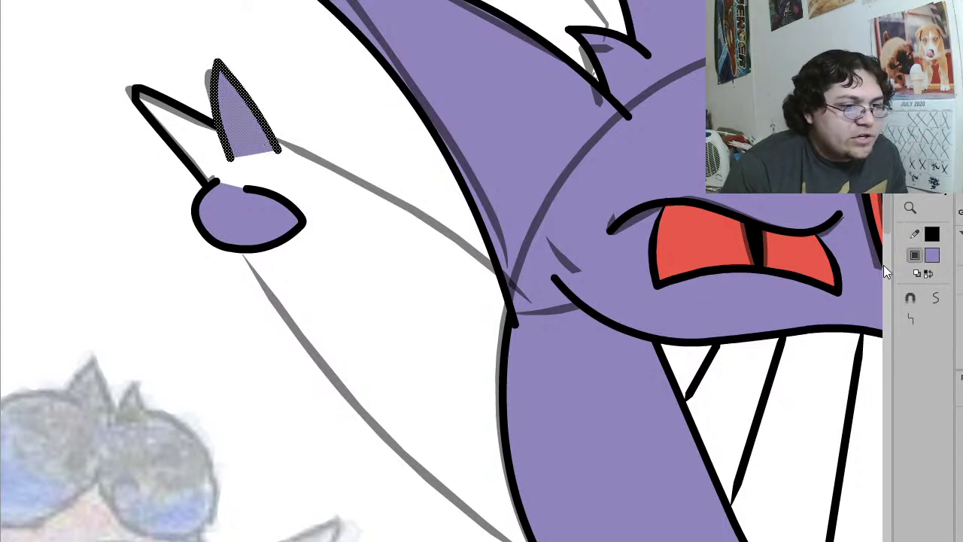
key("ctrl+g")
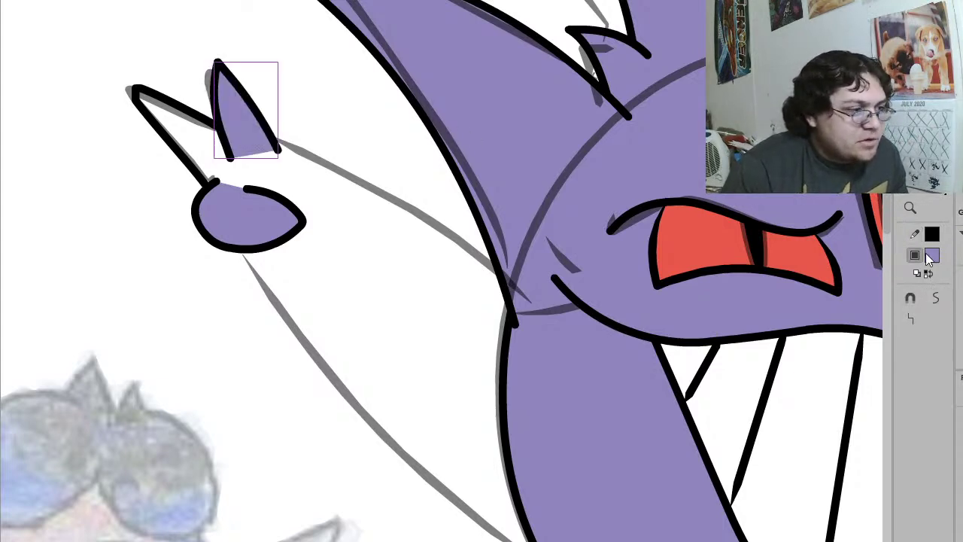
left_click_drag(141, 88, 110, 100)
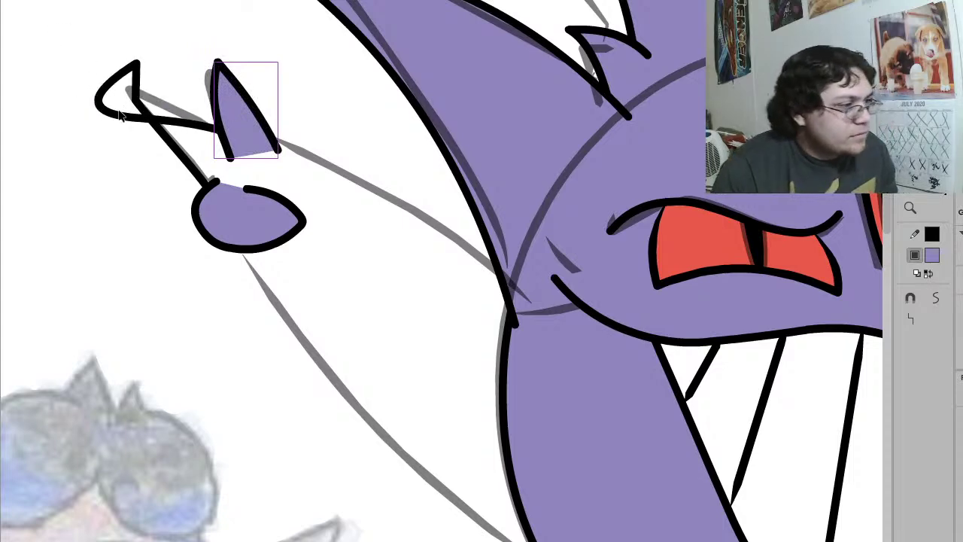
key("ctrl+z")
key("ctrl+z")
Step: Bend the outlines of both fingers into gentle curves with a rounder tip on the upright finger
mouse_move(151, 119)
left_mouse_down()
mouse_move(134, 96)
mouse_move(164, 98)
mouse_move(124, 82)
mouse_move(138, 119)
mouse_move(154, 126)
left_mouse_up()
left_click_drag(242, 92, 225, 63)
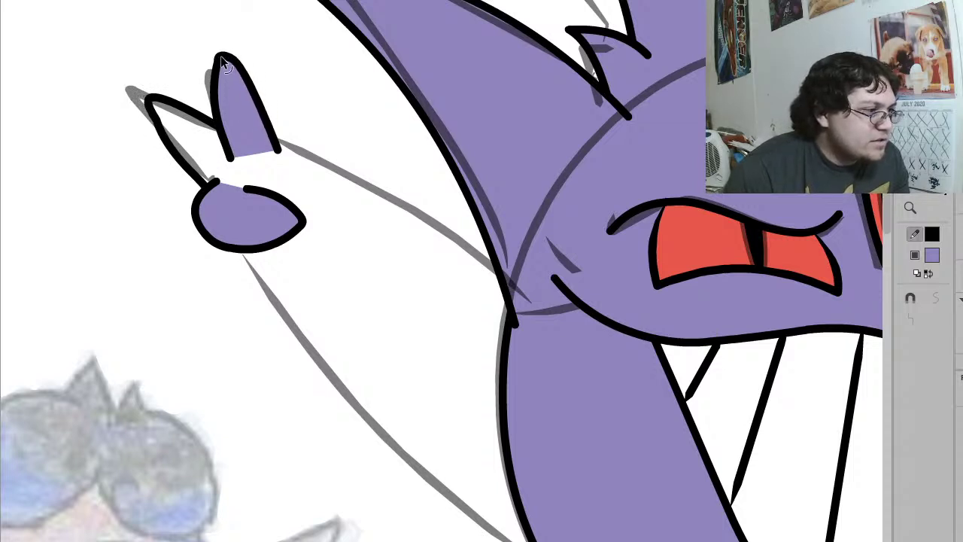
left_click_drag(219, 100, 219, 91)
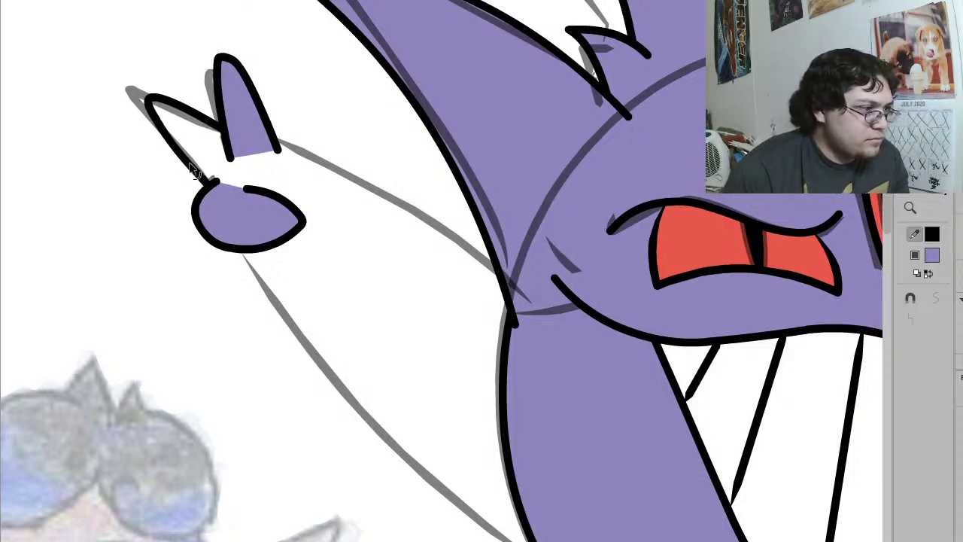
Step: Group the slanted finger's outline and open that group for editing
left_click(218, 131)
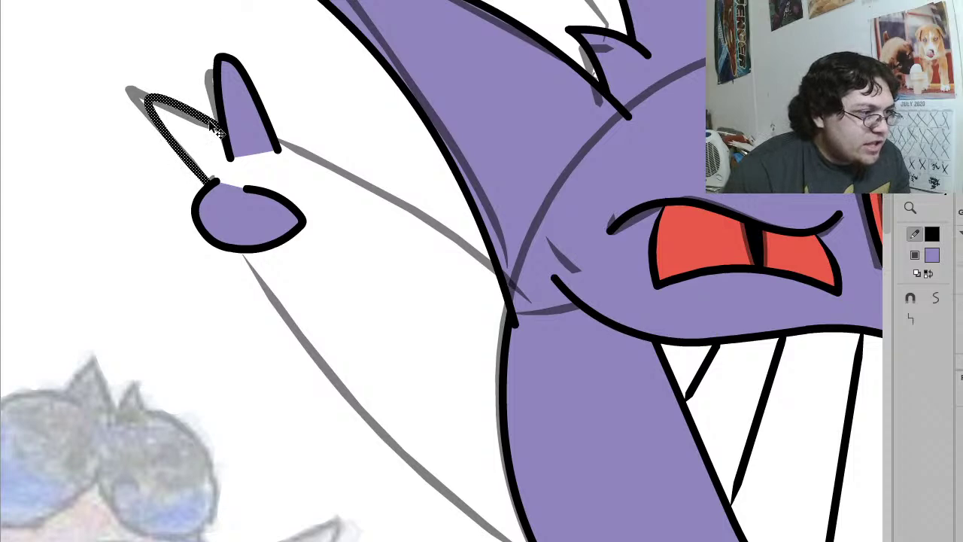
key("ctrl+g")
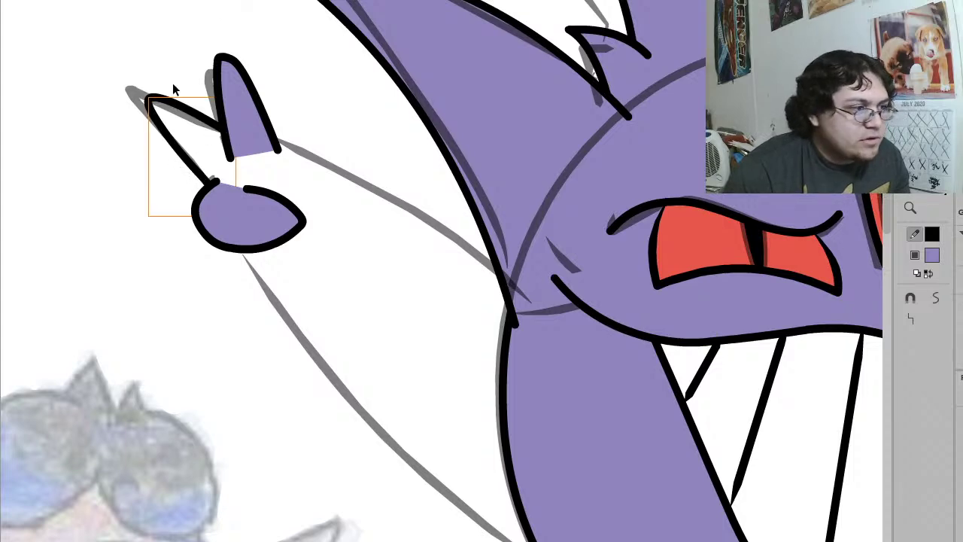
double_click(203, 124)
left_click_drag(211, 192, 236, 93)
left_click(237, 155)
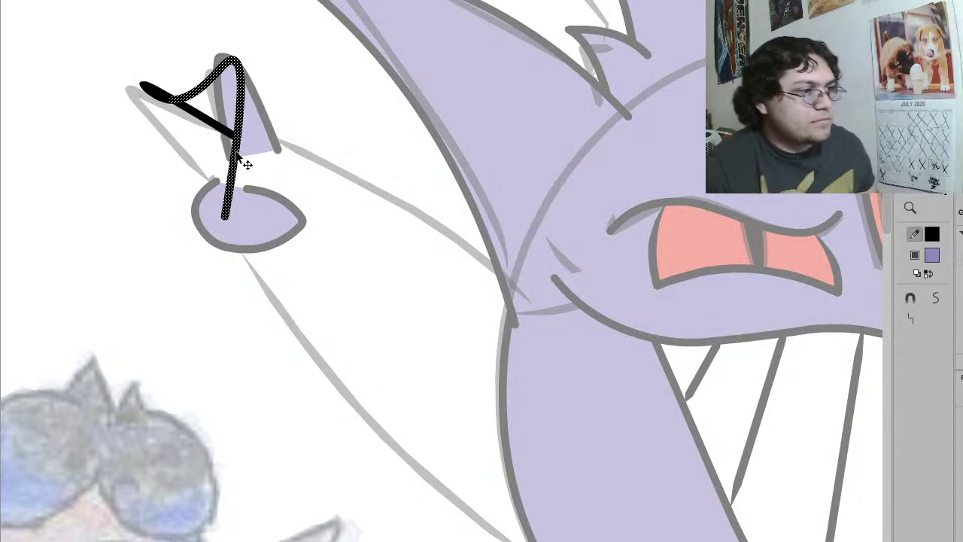
left_click(246, 163)
left_click_drag(240, 155, 238, 130)
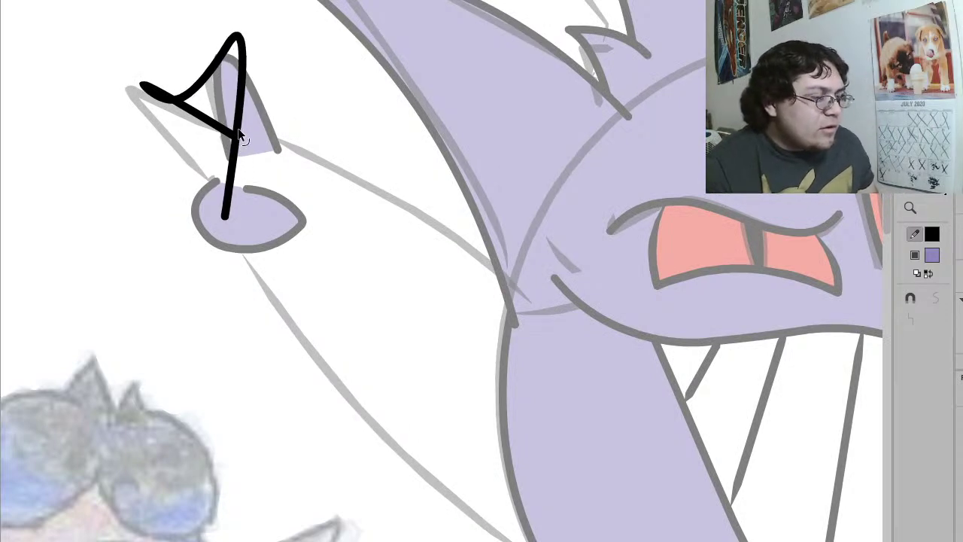
left_click(233, 179)
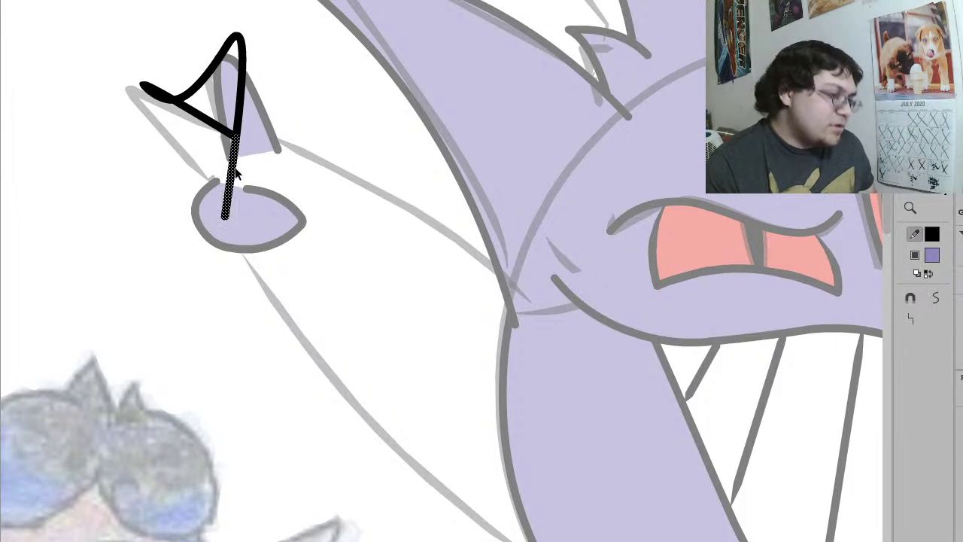
key("Delete")
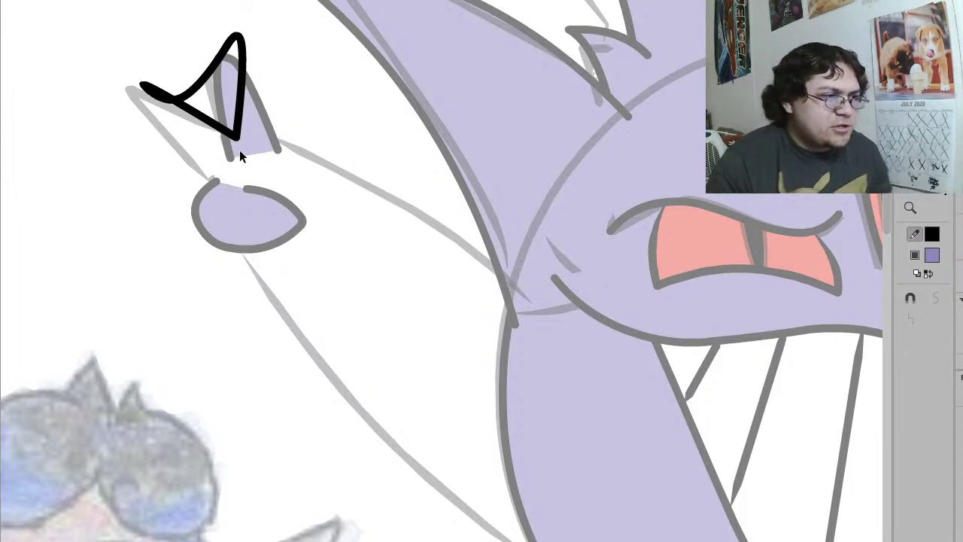
key("ctrl+z")
key("ctrl+z")
key("ctrl+z")
key("ctrl+z")
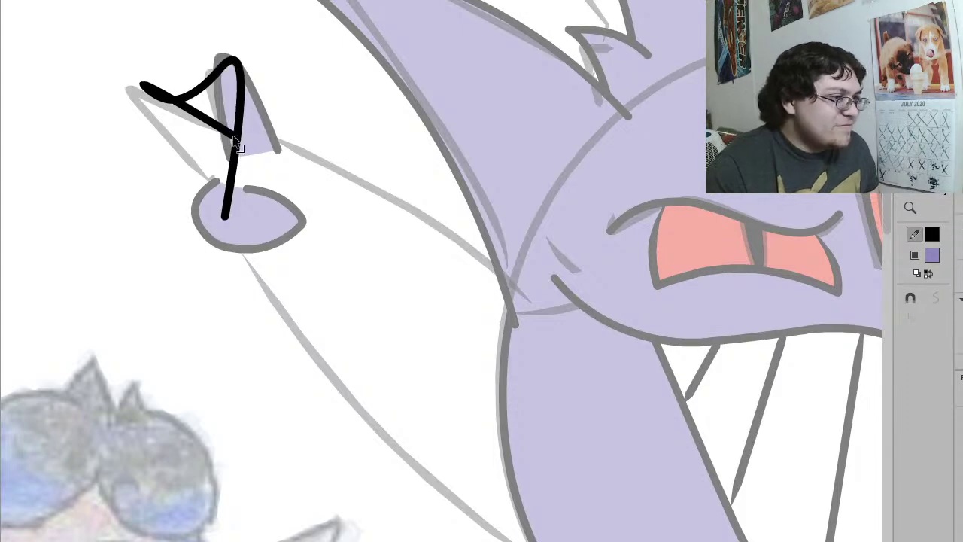
key("ctrl+z")
key("ctrl+z")
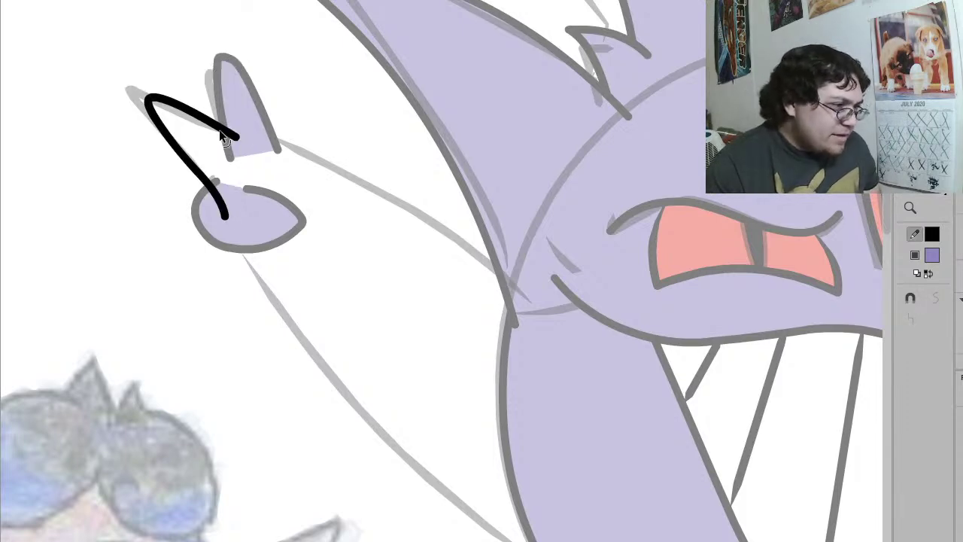
key("ctrl+z")
key("ctrl+z")
Step: Close off the slanted finger's base, fill the finger with purple and delete the closing line
key("l")
left_click(213, 147)
left_click(212, 147)
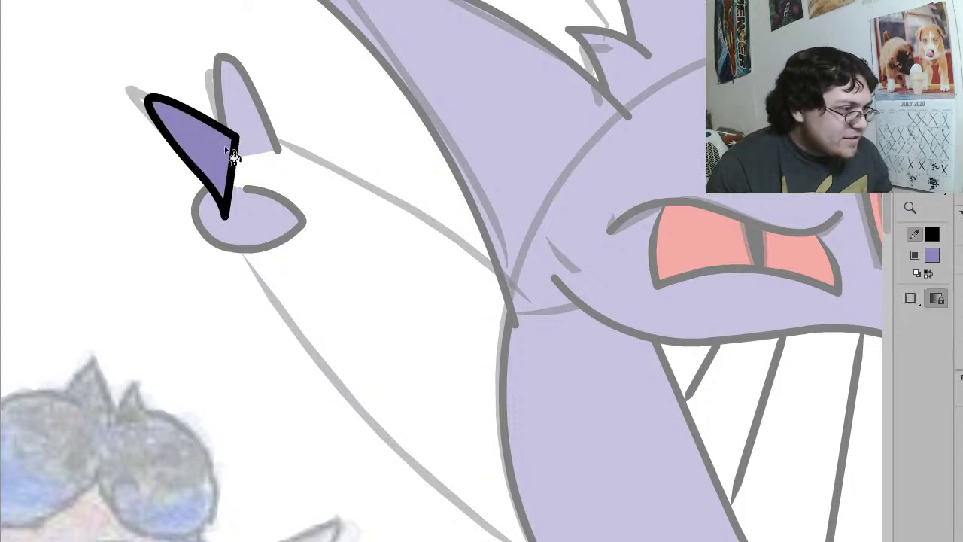
key("v")
left_click(235, 183)
key("Delete")
Step: Refine both finger outlines, joining the upright finger's base to the arm's upper edge and shifting its inner line
left_click_drag(206, 189, 196, 176)
mouse_move(167, 148)
left_mouse_down()
mouse_move(135, 92)
mouse_move(149, 102)
left_mouse_up()
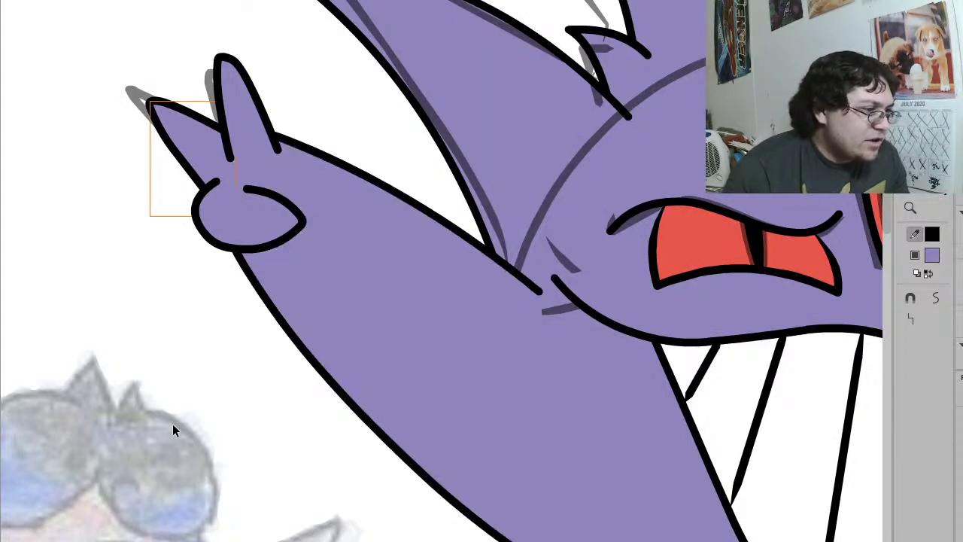
left_click(173, 423)
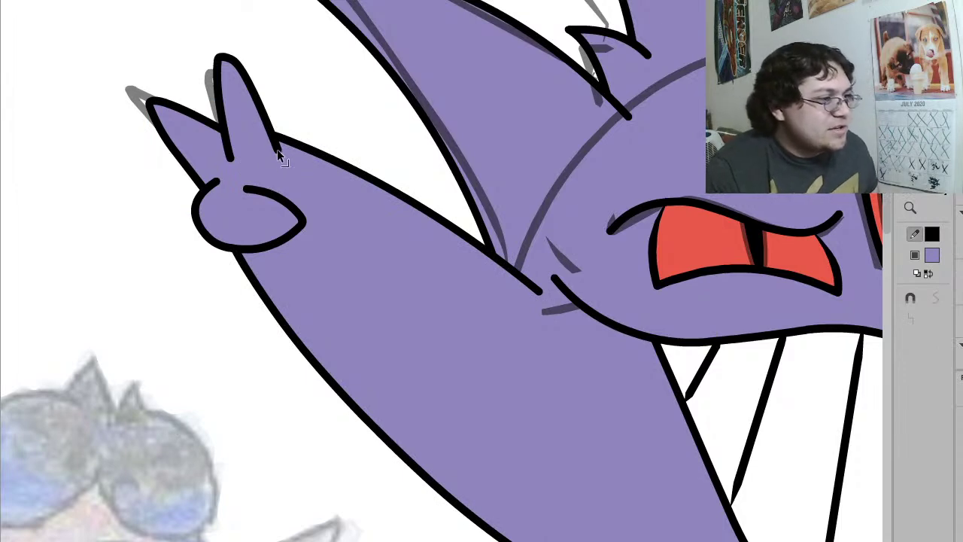
left_click_drag(276, 149, 292, 145)
left_click_drag(231, 157, 231, 136)
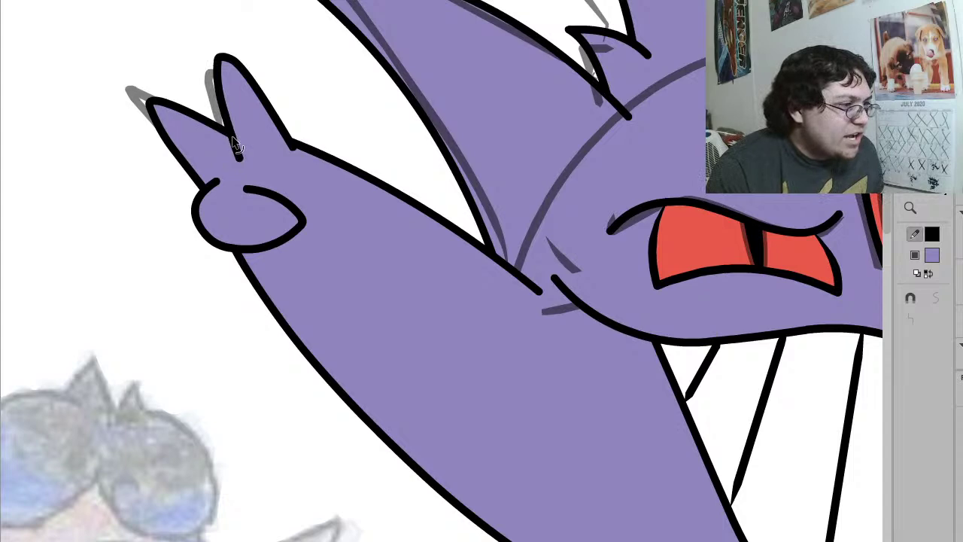
Step: Squash a copy of the body's oval outline from below and above so it is vertically shorter than the original
key("z")
left_click(303, 116)
left_click(383, 243)
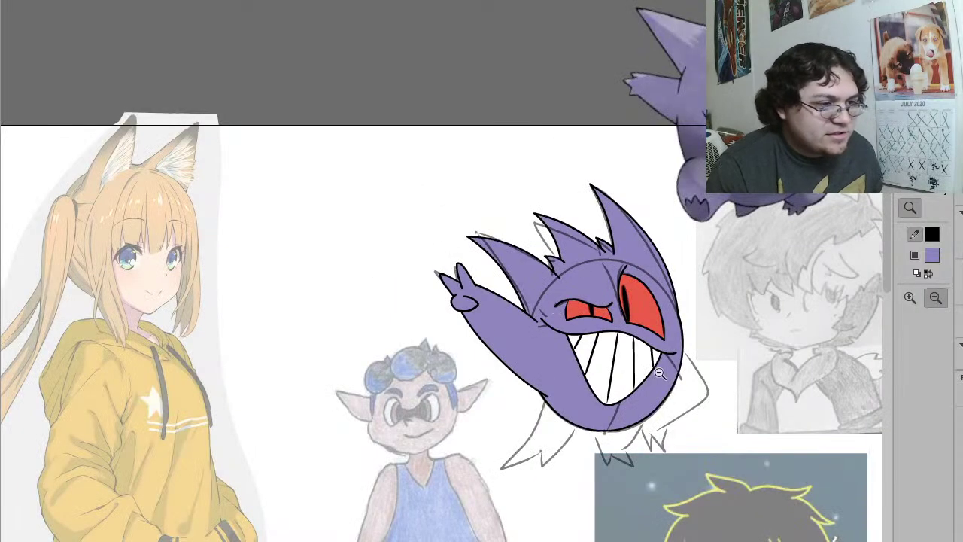
left_click_drag(728, 468, 468, 201)
left_click(575, 446)
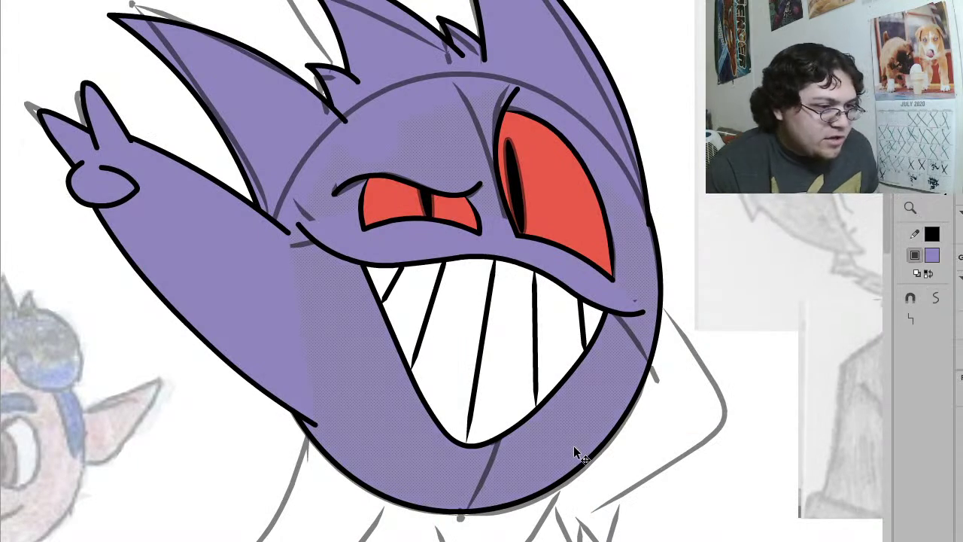
key("Escape")
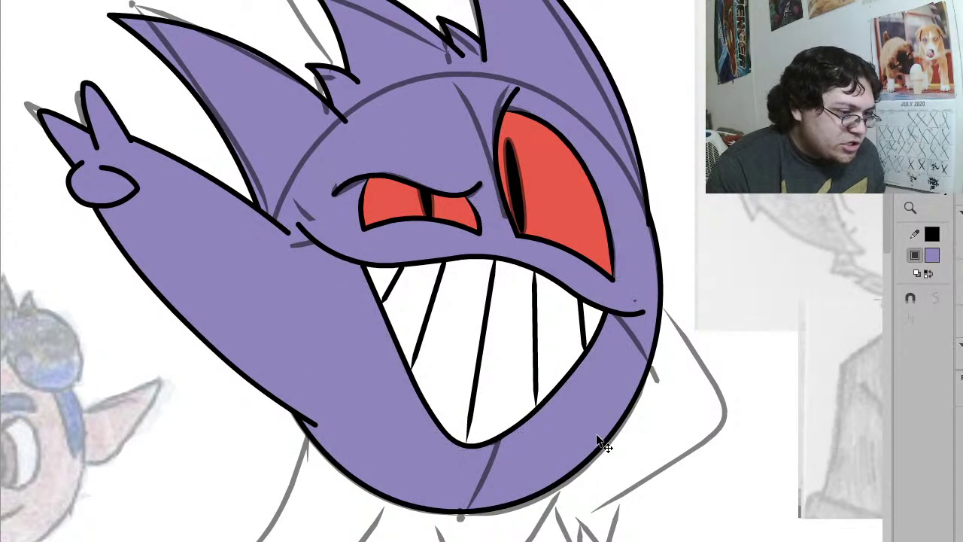
left_click(561, 487)
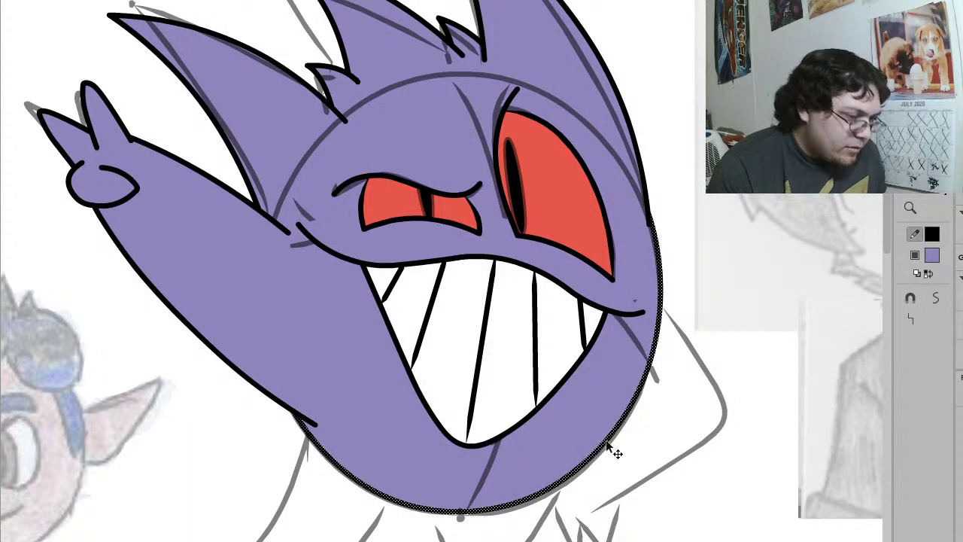
key("q")
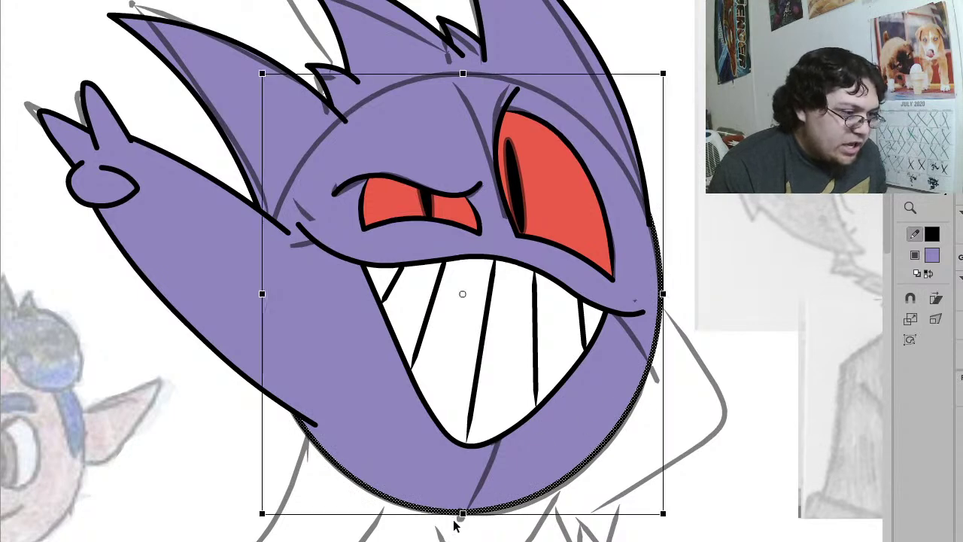
left_click_drag(462, 512, 461, 479)
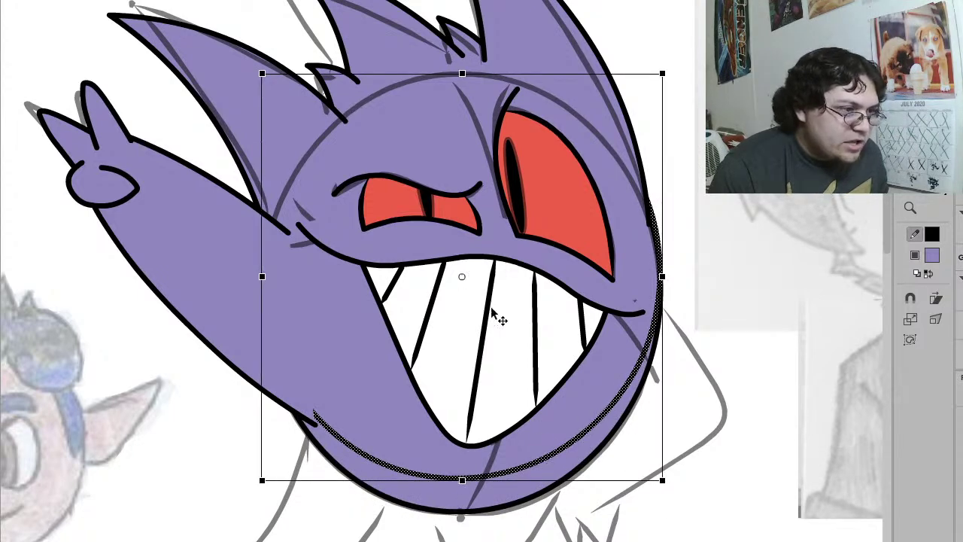
left_click_drag(462, 73, 463, 107)
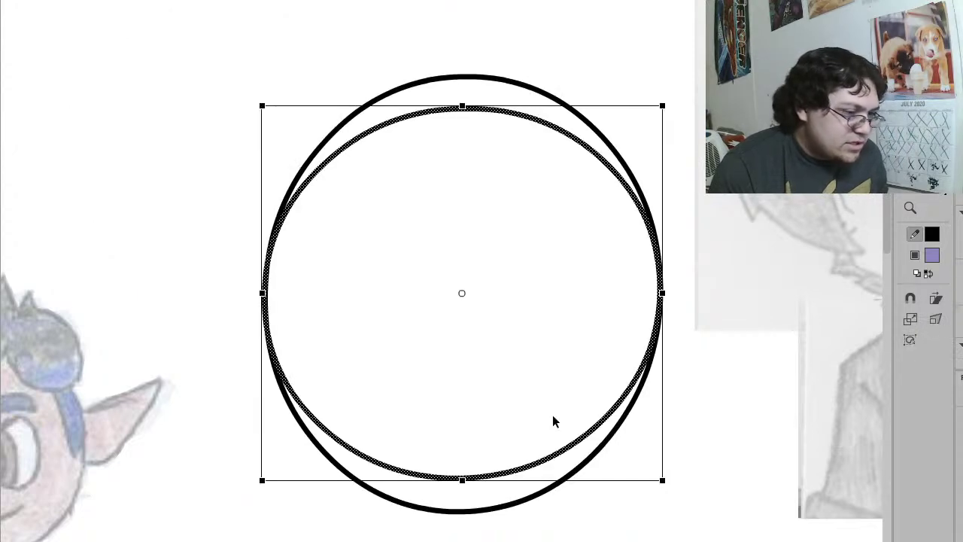
left_click(552, 419)
Step: Sample the outline's black and fill the crescents between the two ovals with it
key("i")
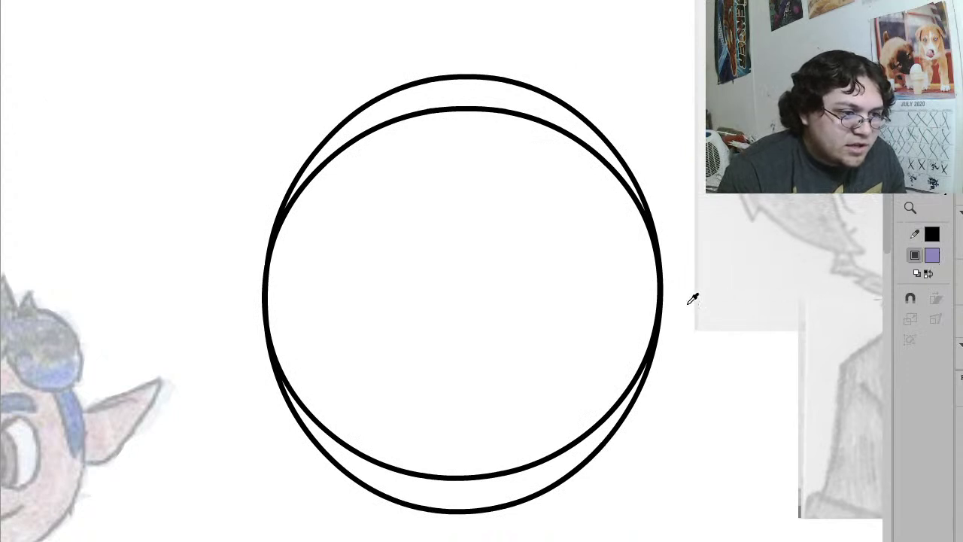
left_click(657, 343)
left_click(521, 487)
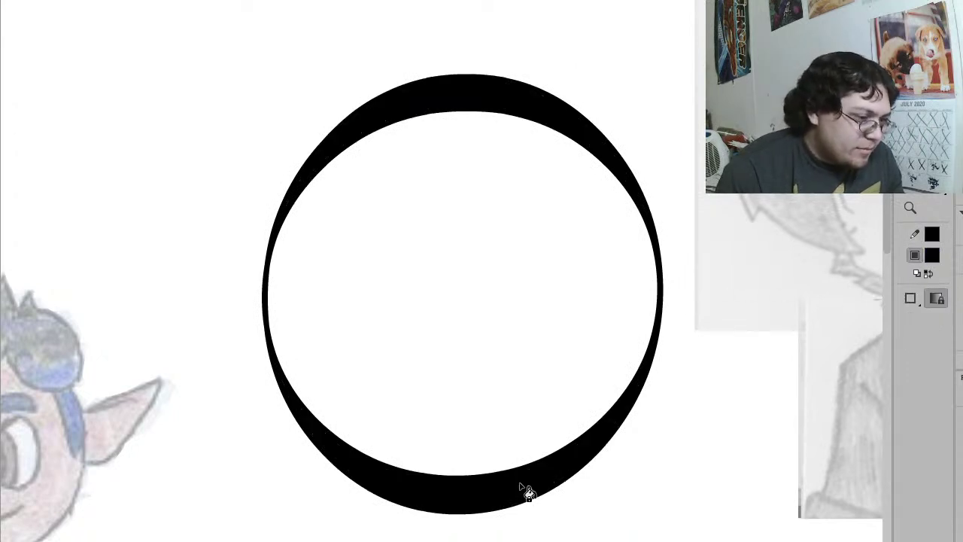
Step: Widen the black oval artwork slightly on both sides
key("v")
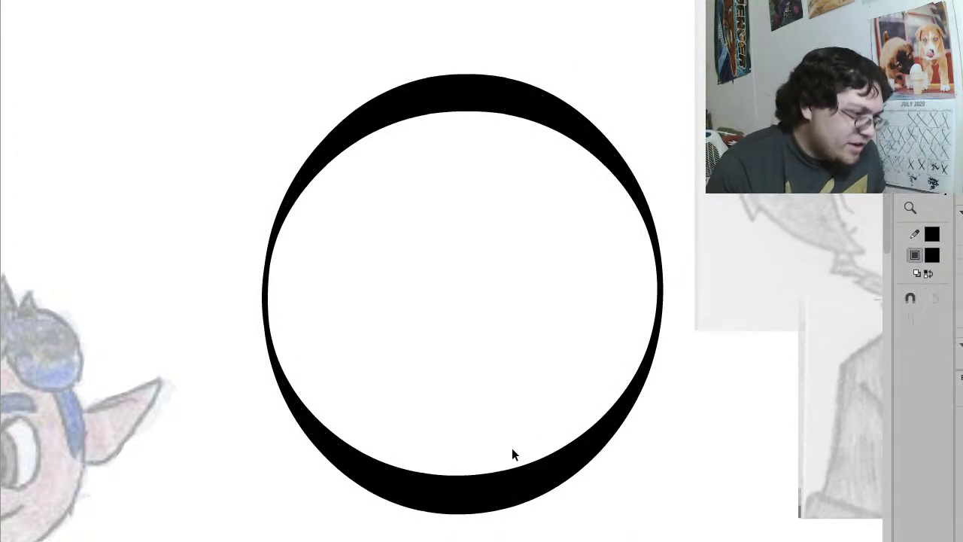
left_click(509, 471)
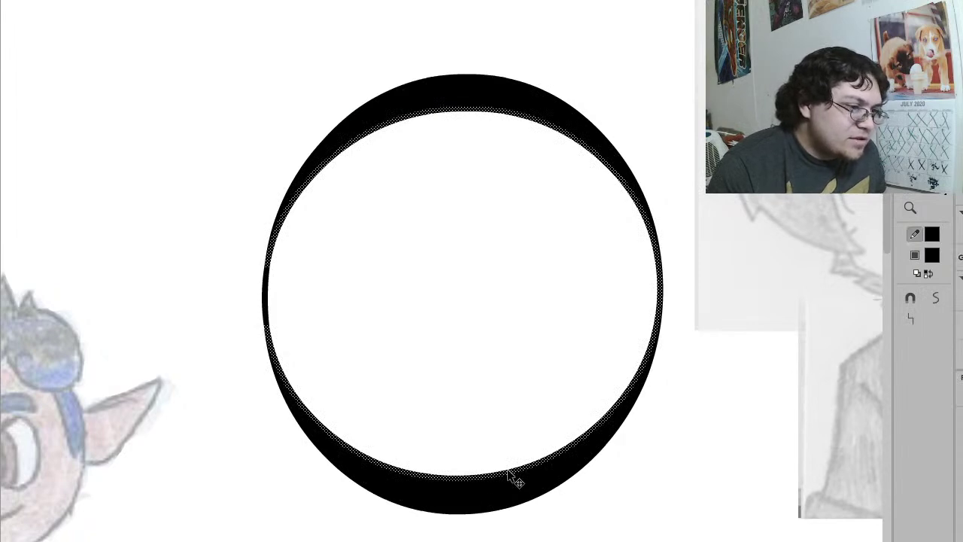
key("ctrl+a")
key("q")
left_click_drag(665, 293, 671, 294)
left_click(767, 449)
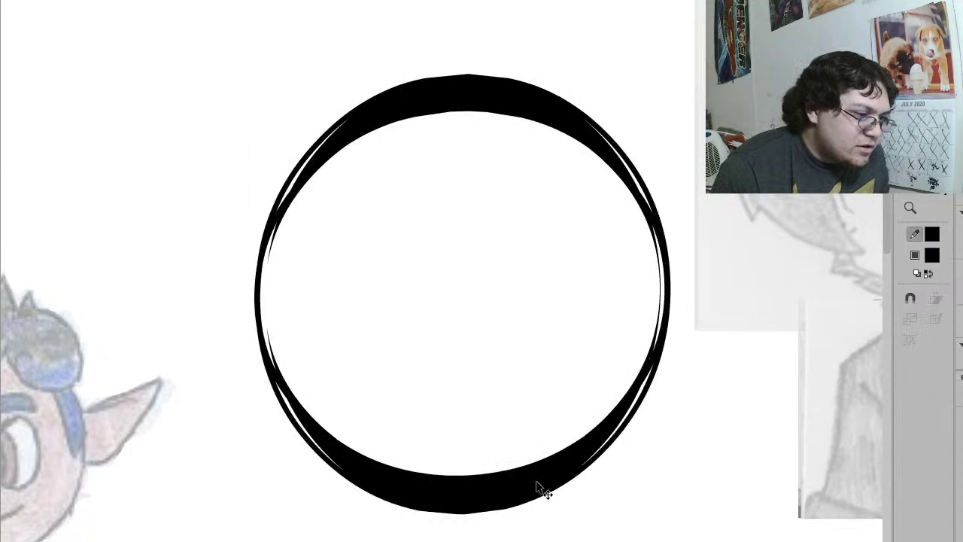
Step: Isolate the lower black crescent by cutting it out, deleting all remaining oval artwork and pasting it back in place
left_click(555, 484)
key("Delete")
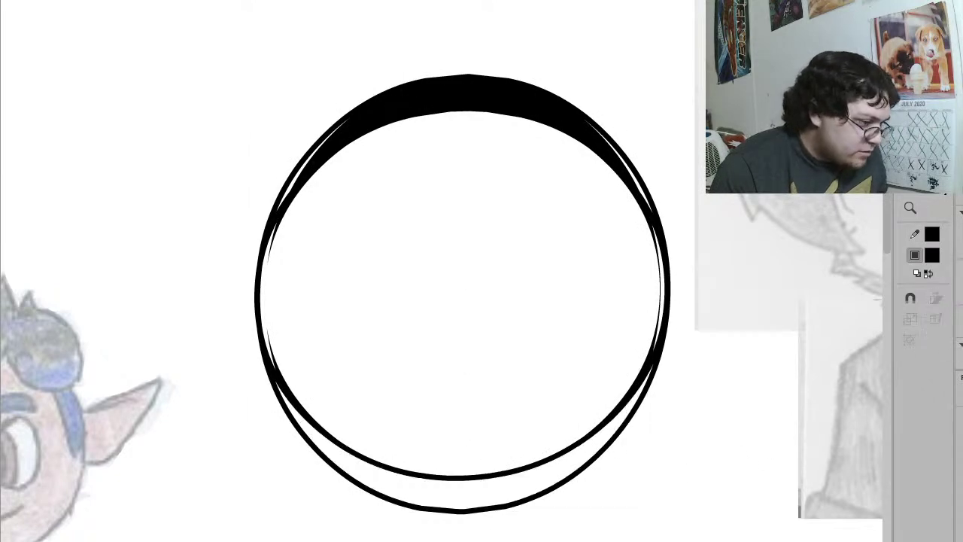
key("ctrl+a")
key("Delete")
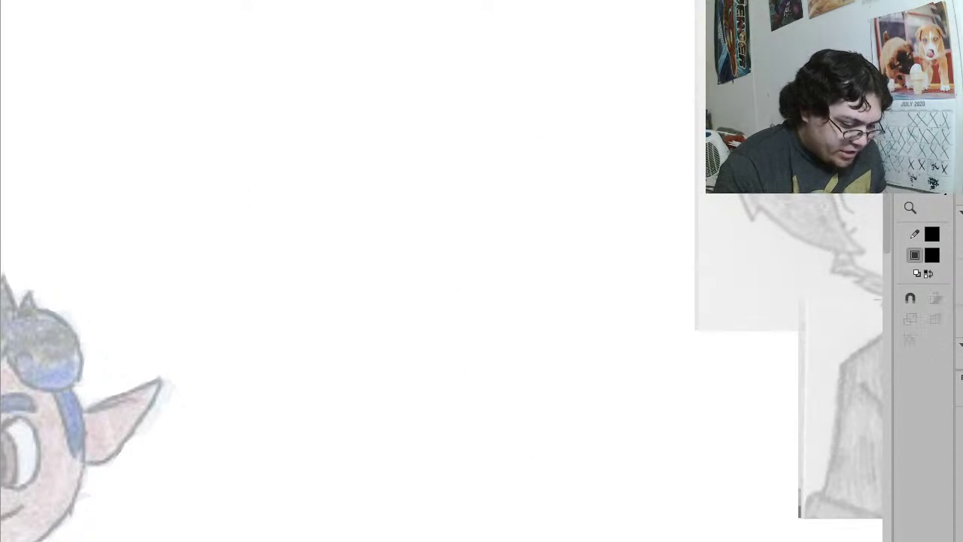
key("ctrl+shift+v")
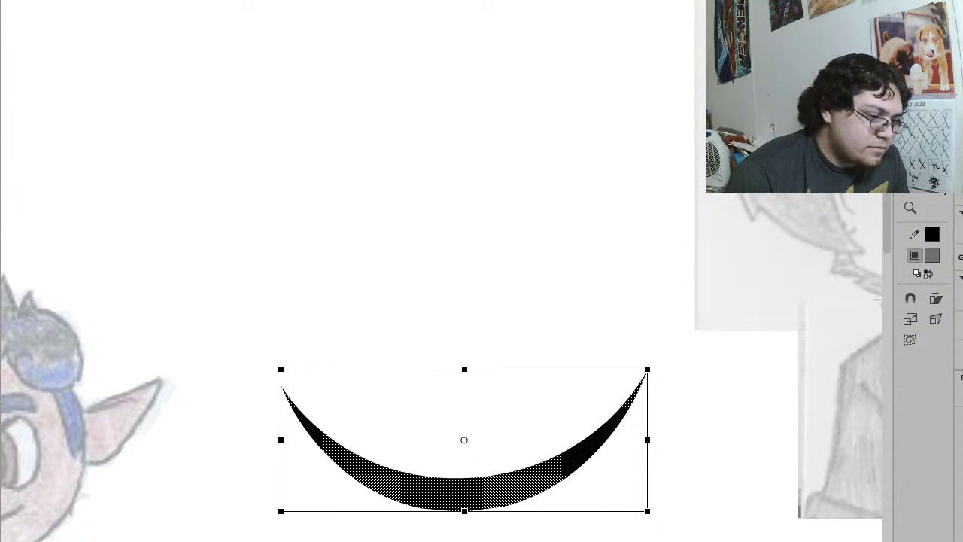
Step: Return to the full character and lighten the crescent's translucent black shading over the body's underside
key("ctrl+alt+3")
left_click(705, 495)
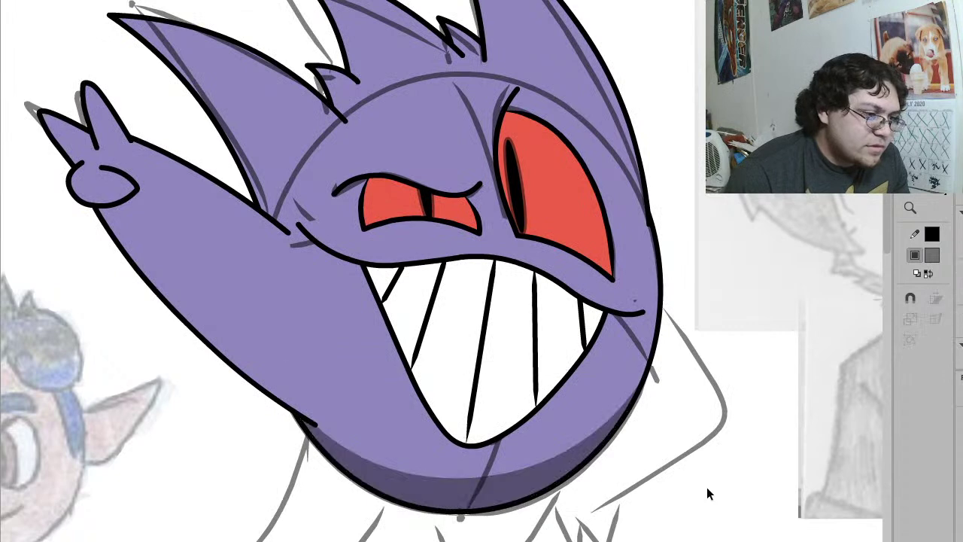
left_click(546, 471)
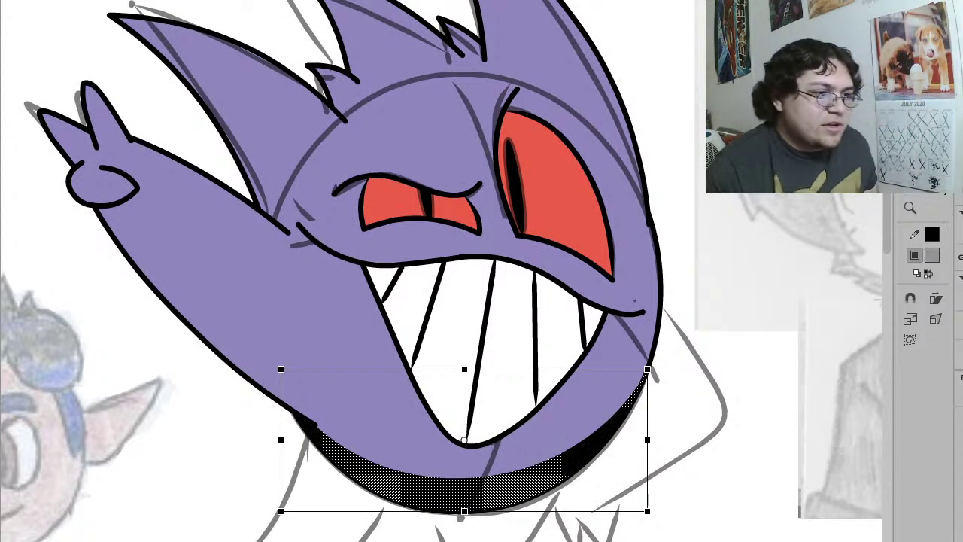
left_click(705, 223)
Step: Examine the crescent shading along the body's lower edge, both close up and with the whole figure in view
key("z")
left_click_drag(535, 533, 379, 441)
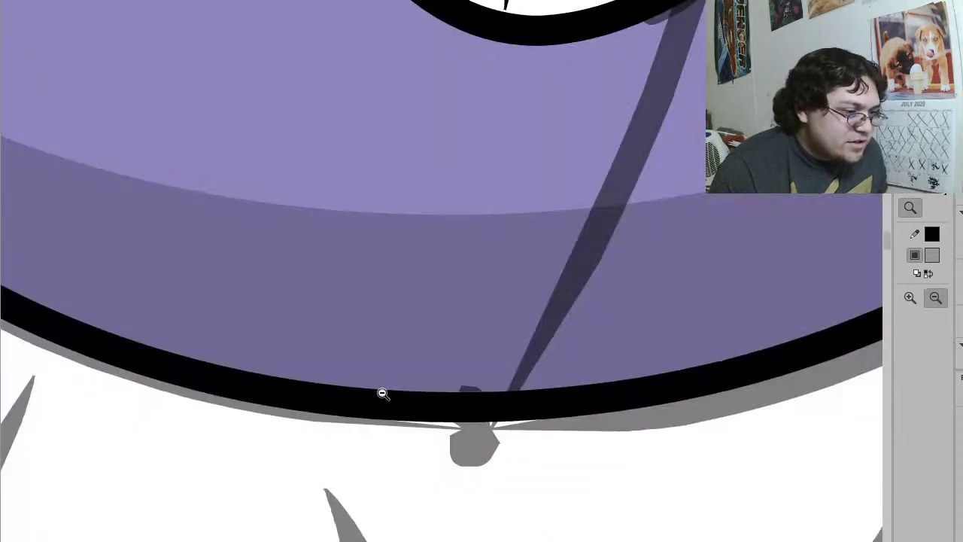
key("v")
left_click(452, 333)
key("z")
left_click(489, 260, "alt")
left_click(446, 264, "alt")
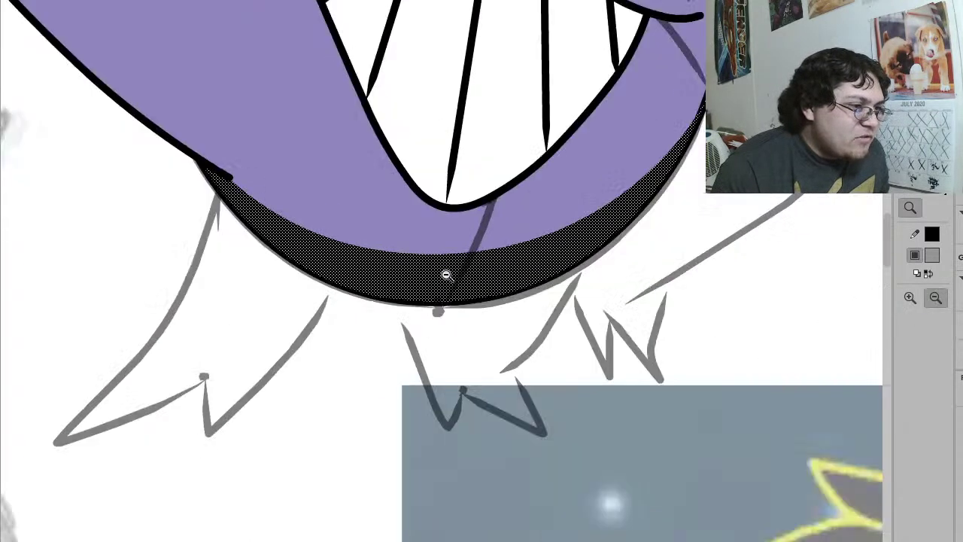
left_click(466, 353, "alt")
scroll(435, 429, "up", 3)
key("v")
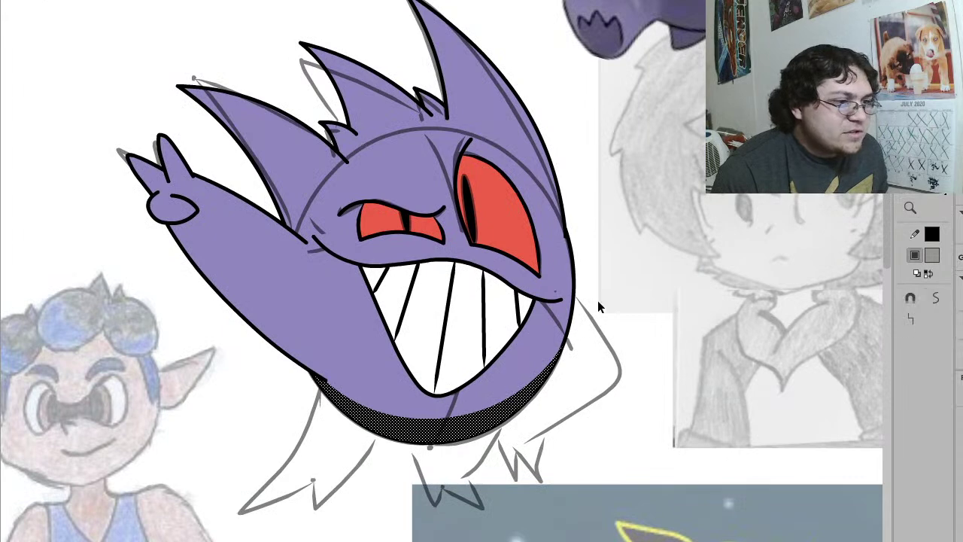
left_click(614, 291)
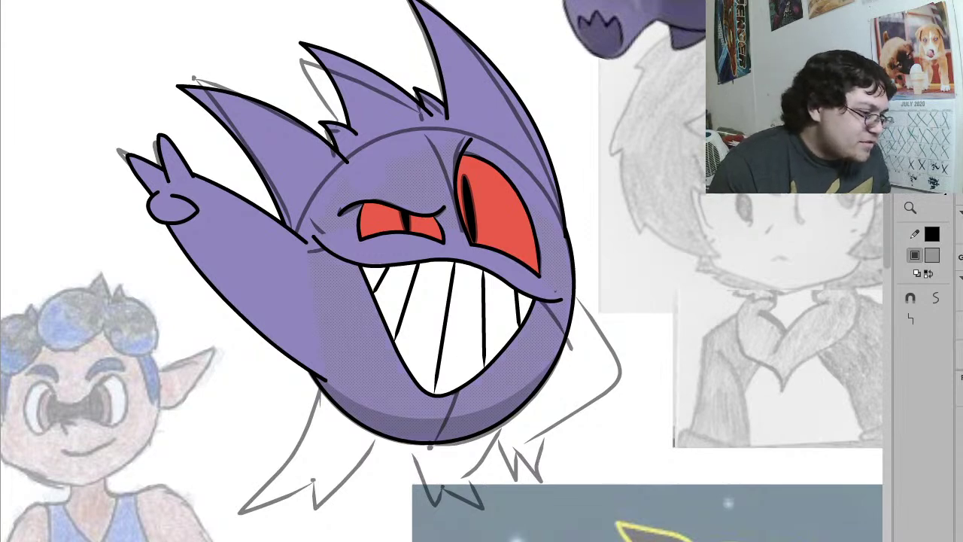
Step: Group the body's purple oval together with its crescent shading
left_click(555, 287)
key("ctrl+g")
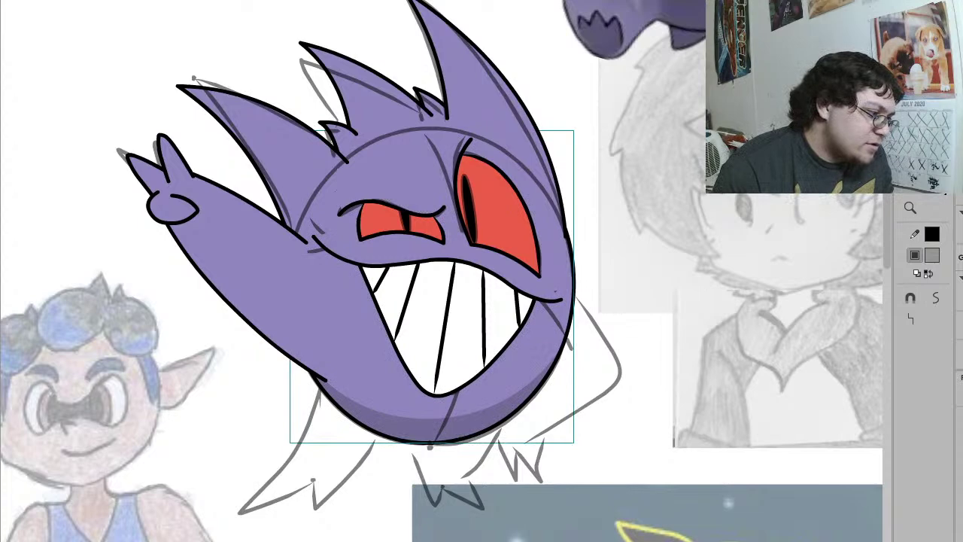
key("Return")
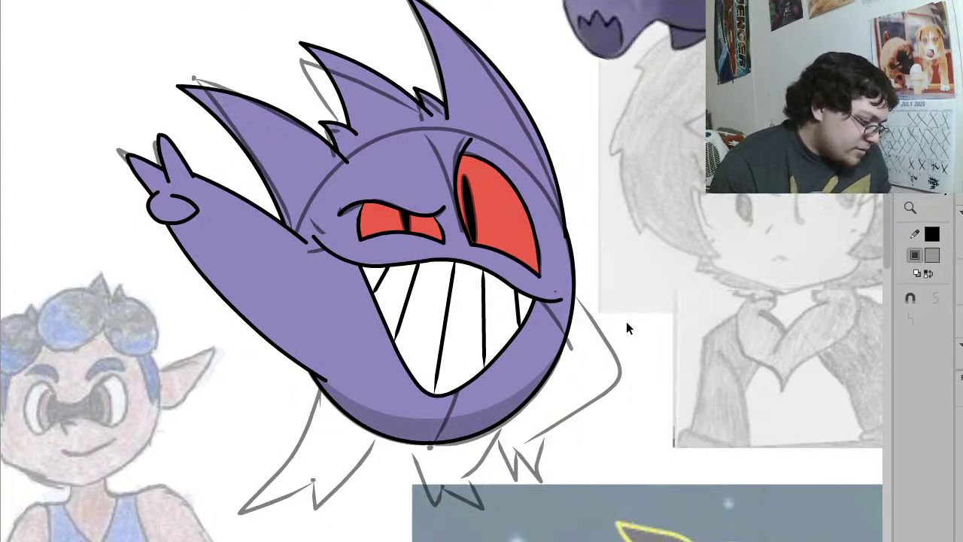
Step: Draw the lowered arm's closed outline with clawed fingers in black pencil beside the body, roughly following the sketch
key("z")
left_click_drag(675, 499, 318, 146)
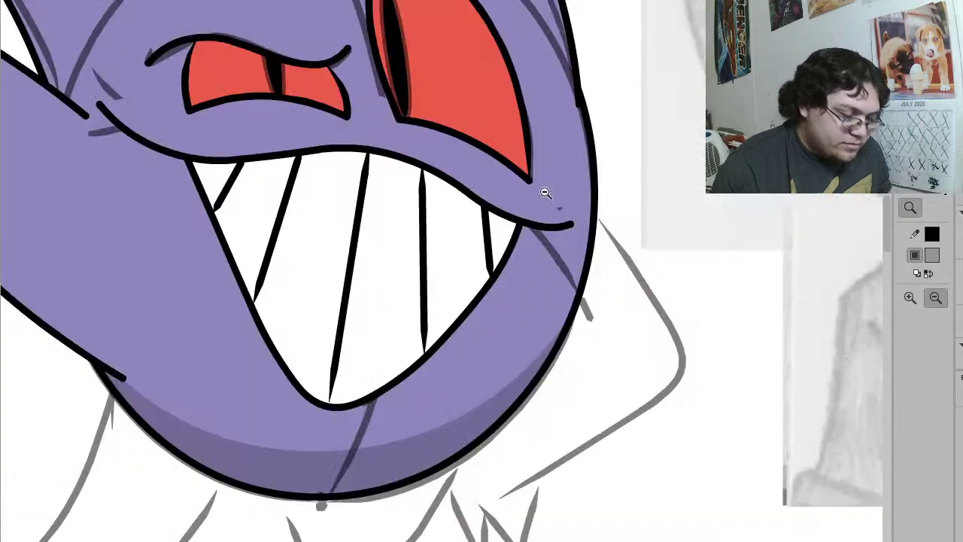
left_click(930, 257)
key("z")
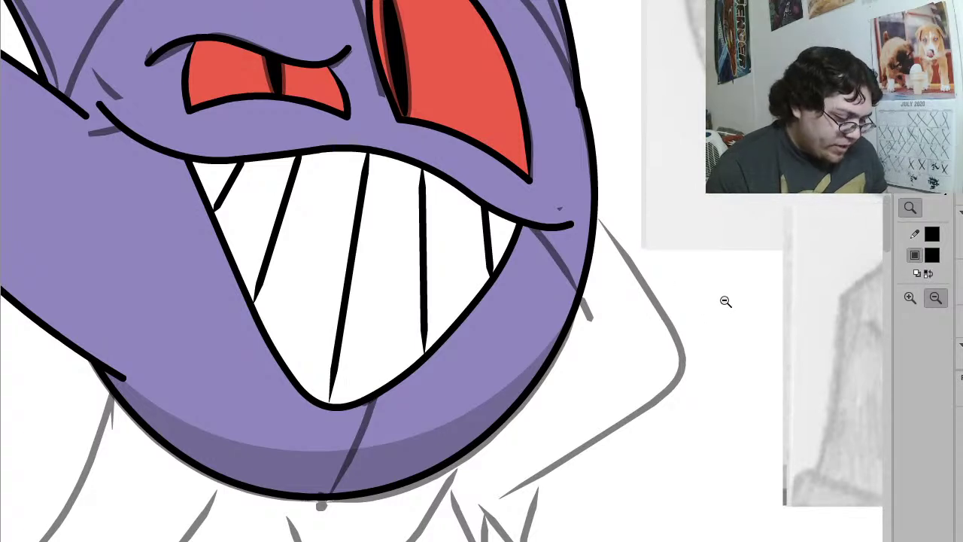
key("y")
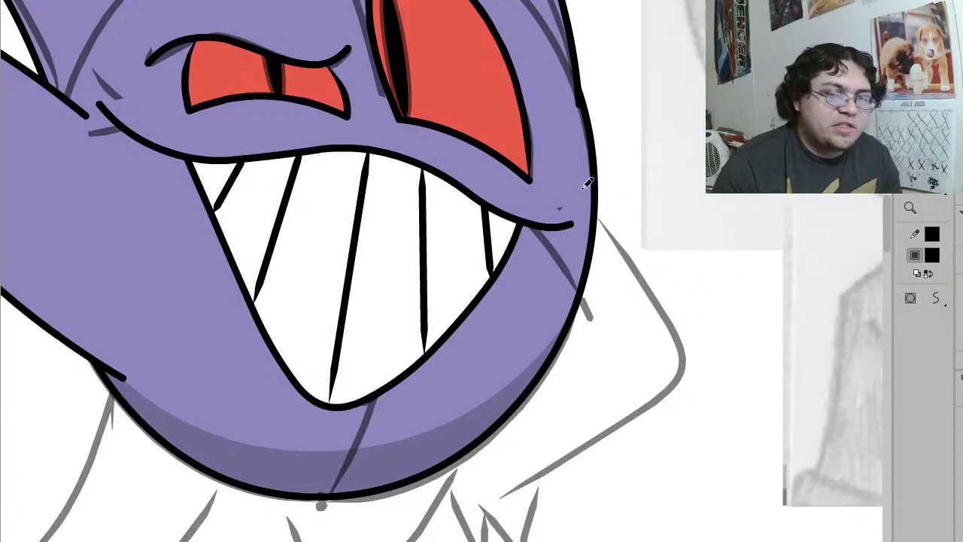
mouse_move(580, 193)
left_mouse_down()
mouse_move(637, 240)
mouse_move(681, 302)
mouse_move(692, 352)
mouse_move(606, 439)
mouse_move(528, 478)
mouse_move(523, 505)
mouse_move(534, 539)
mouse_move(487, 478)
mouse_move(450, 498)
mouse_move(456, 429)
left_mouse_up()
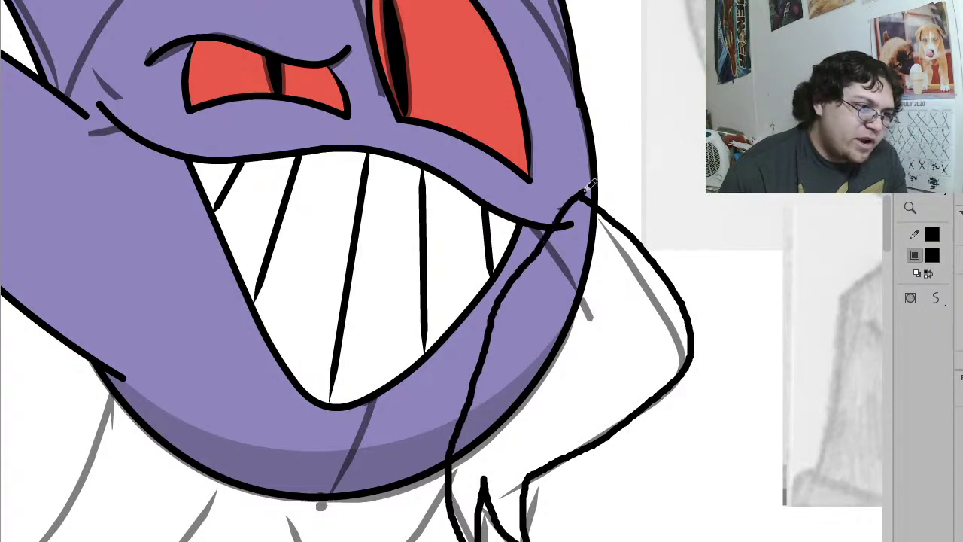
key("ctrl+z")
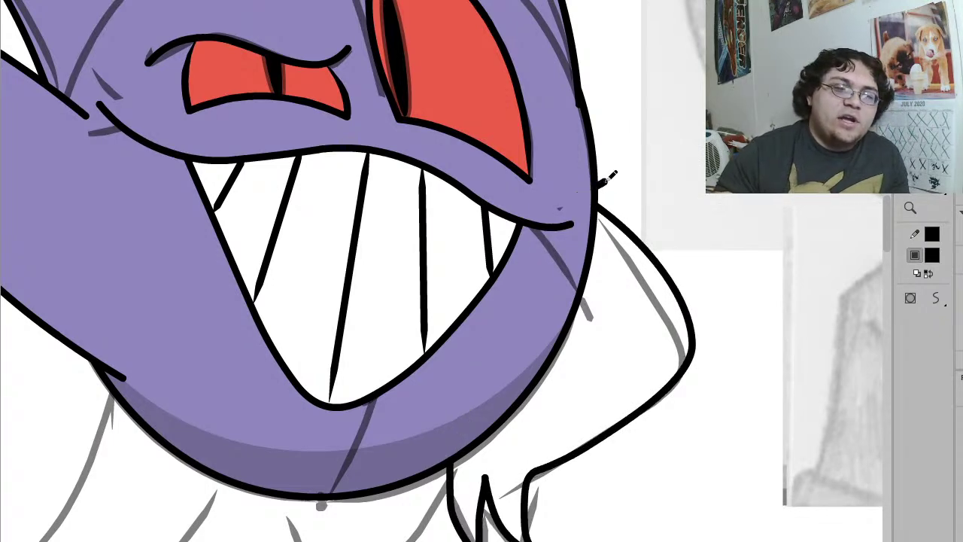
Step: Select the lowered arm's outline and smooth it twice
key("v")
left_click(614, 221)
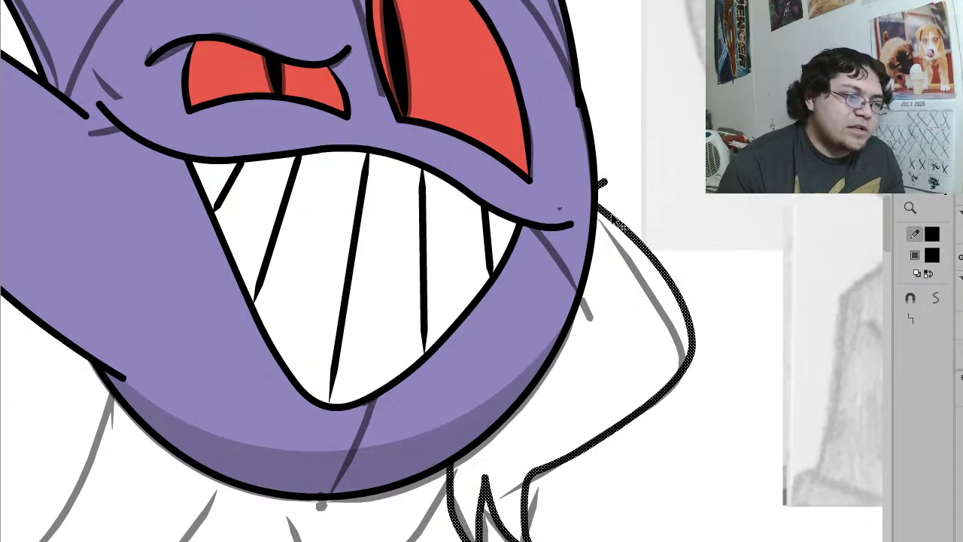
left_click(936, 298)
left_click(936, 298)
Step: Fill the lowered arm with the body's sampled purple, delete its pencil outline and apply a fresh black stroke around the fill
key("i")
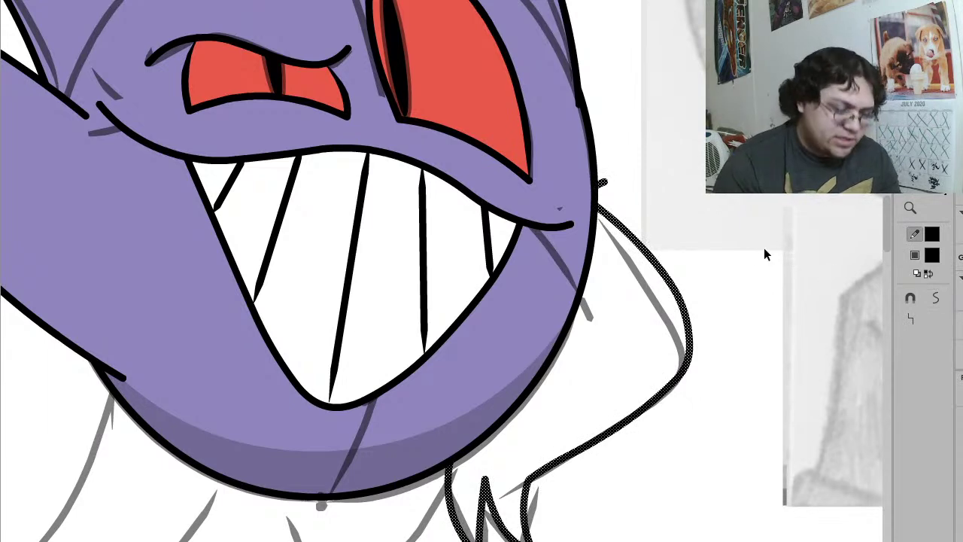
left_click(512, 336)
left_click(576, 386)
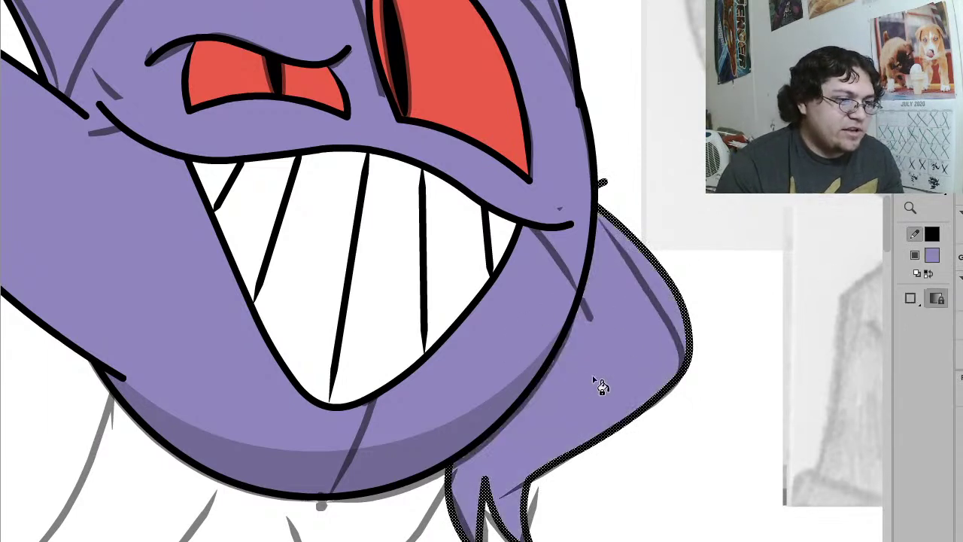
key("Delete")
key("s")
left_click(649, 401)
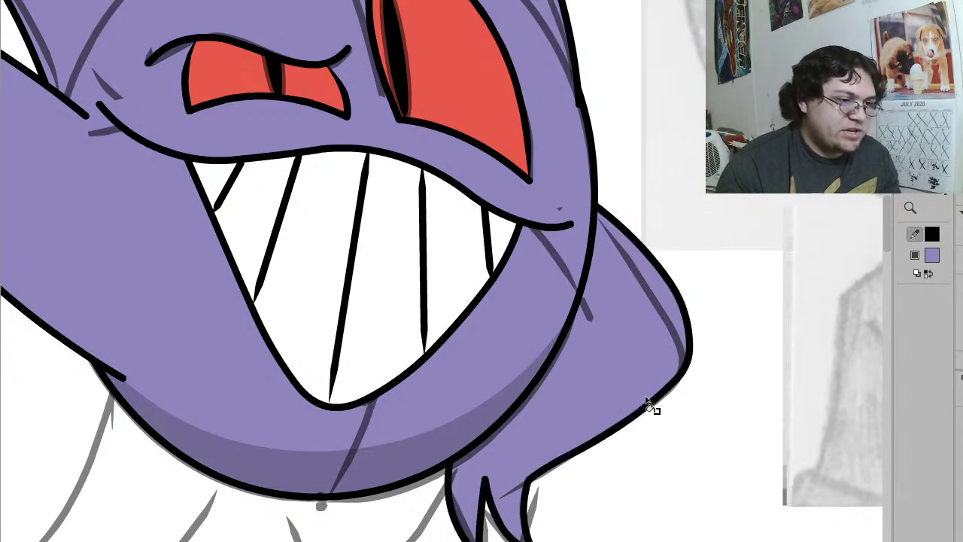
Step: Smooth the lowered arm's new outline three times and straighten it twice
key("v")
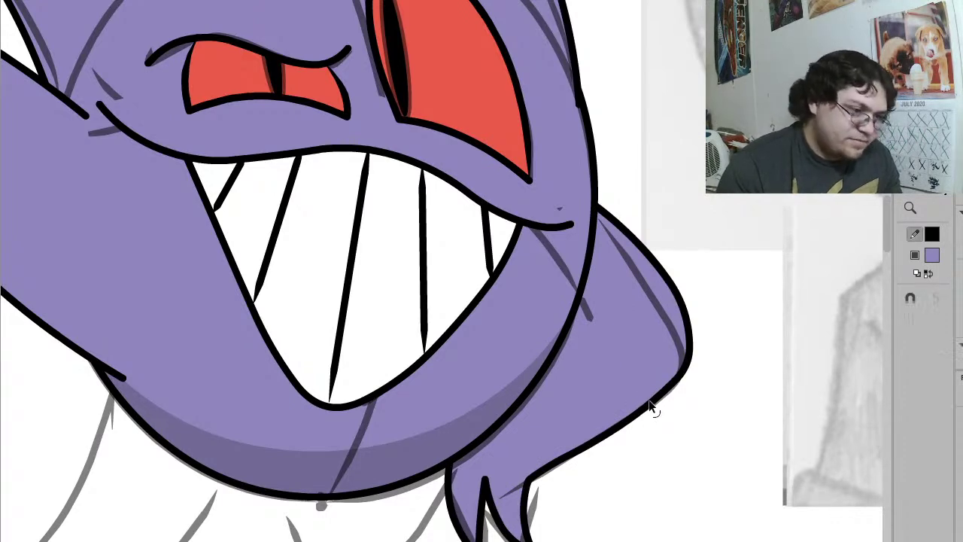
left_click(646, 405)
left_click(937, 299)
left_click(937, 300)
left_click(937, 299)
left_click(806, 302)
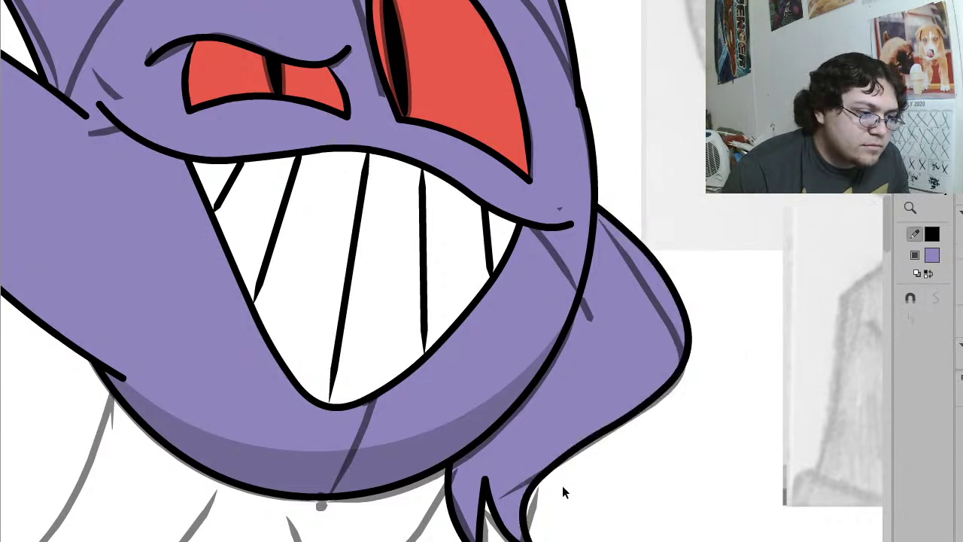
left_click(687, 343)
left_click(912, 321)
left_click(912, 321)
Step: Group the lowered arm's outline and fill, and move the group down and inward along the body's side
left_click(632, 371, "shift")
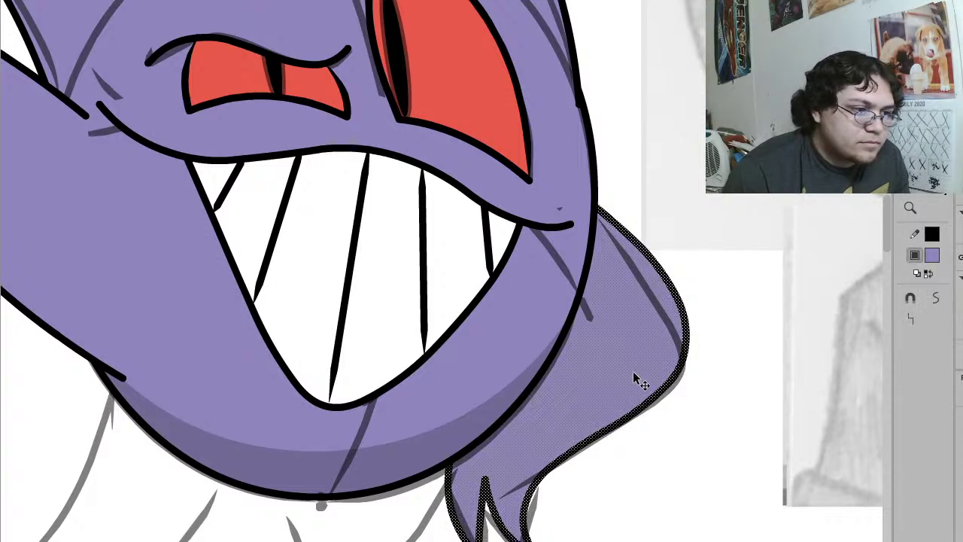
key("ctrl+g")
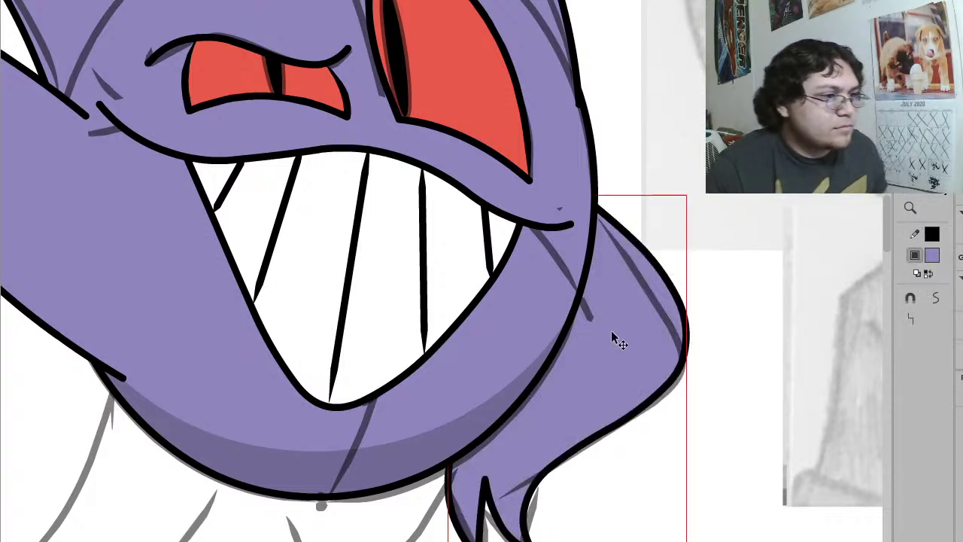
left_click_drag(621, 338, 594, 384)
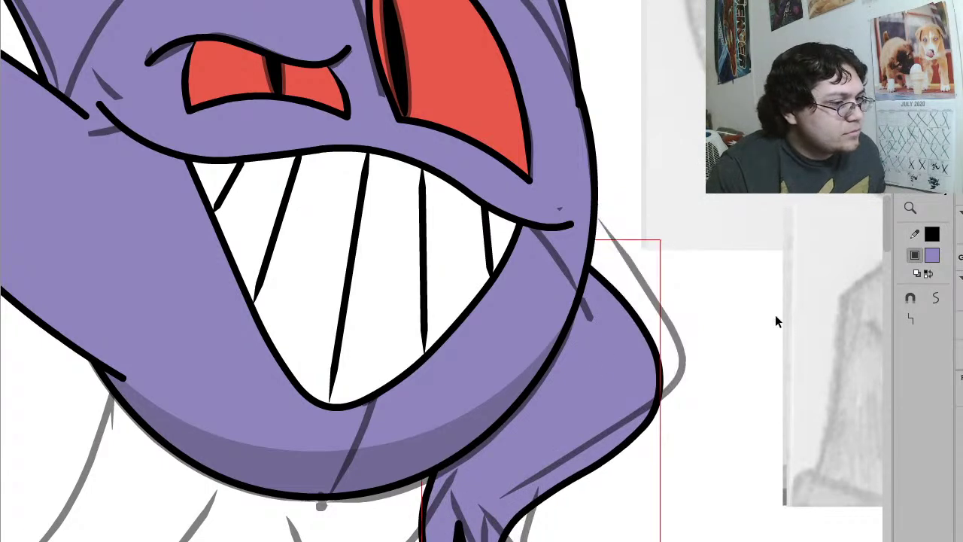
Step: Shrink the raised arm from its hand end so it is shorter while staying attached to the body
key("z")
left_click(632, 263)
left_click(481, 273)
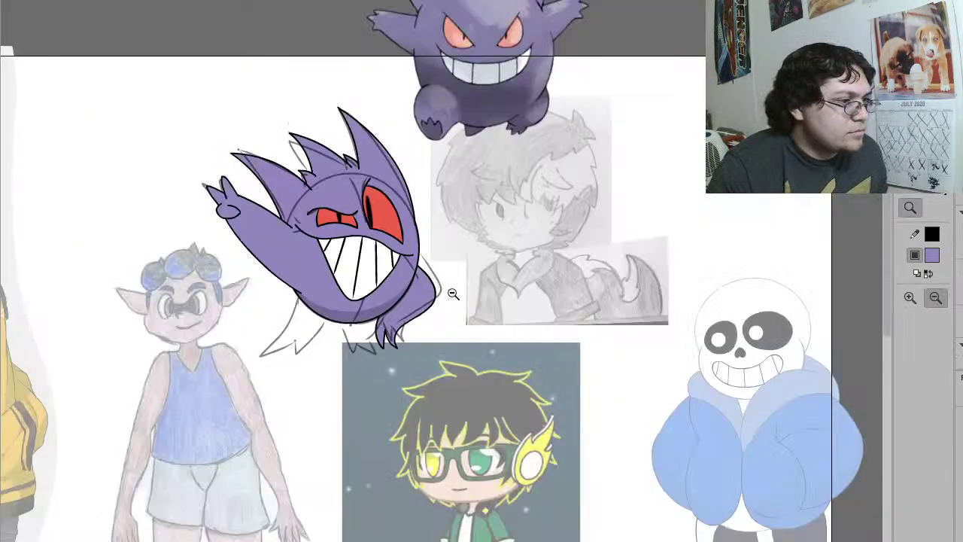
left_click_drag(495, 341, 106, 102)
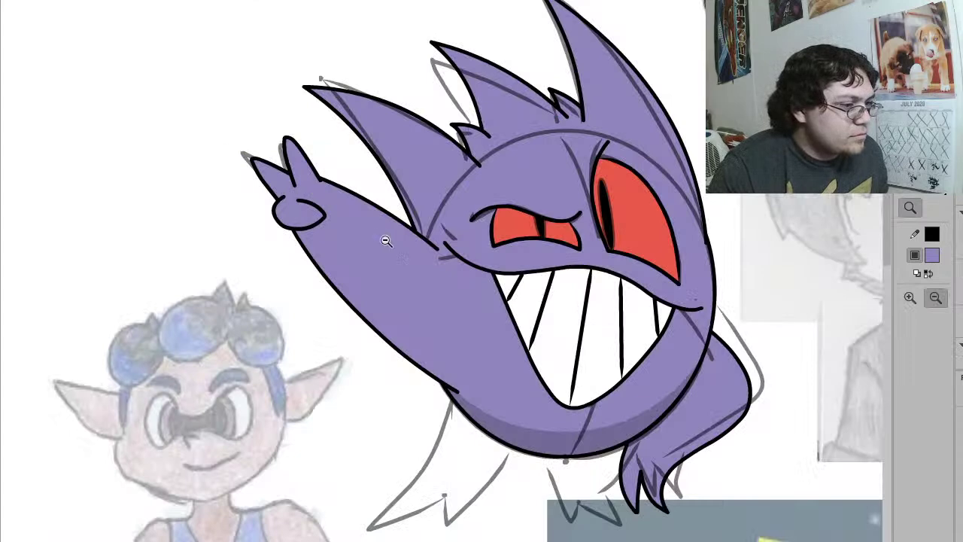
key("v")
left_click(378, 286)
key("q")
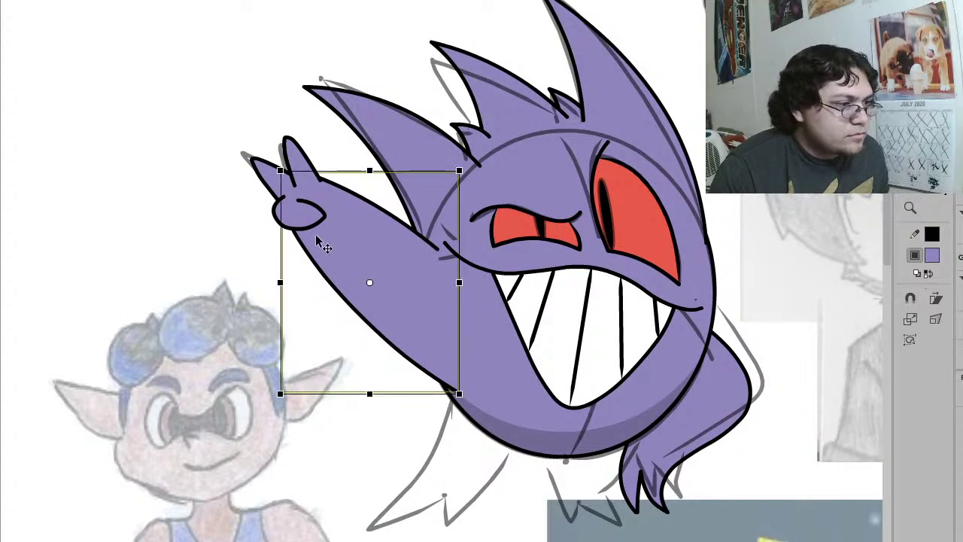
left_click_drag(283, 174, 316, 202)
Step: Group the outline and fill of the thumb on the raised hand
left_click_drag(217, 121, 288, 214)
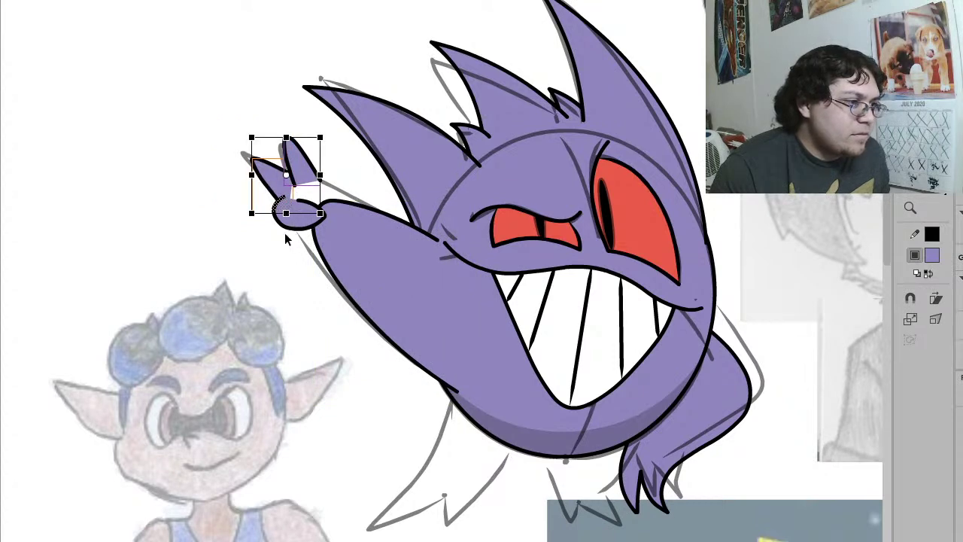
left_click(295, 231)
left_click(299, 213)
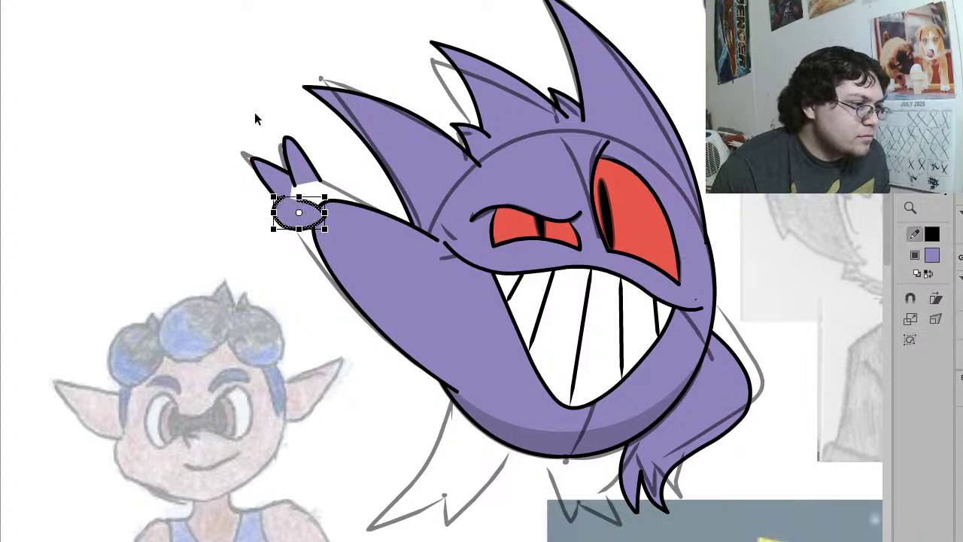
mouse_move(309, 215)
left_mouse_down()
mouse_move(317, 249)
mouse_move(309, 214)
left_mouse_up()
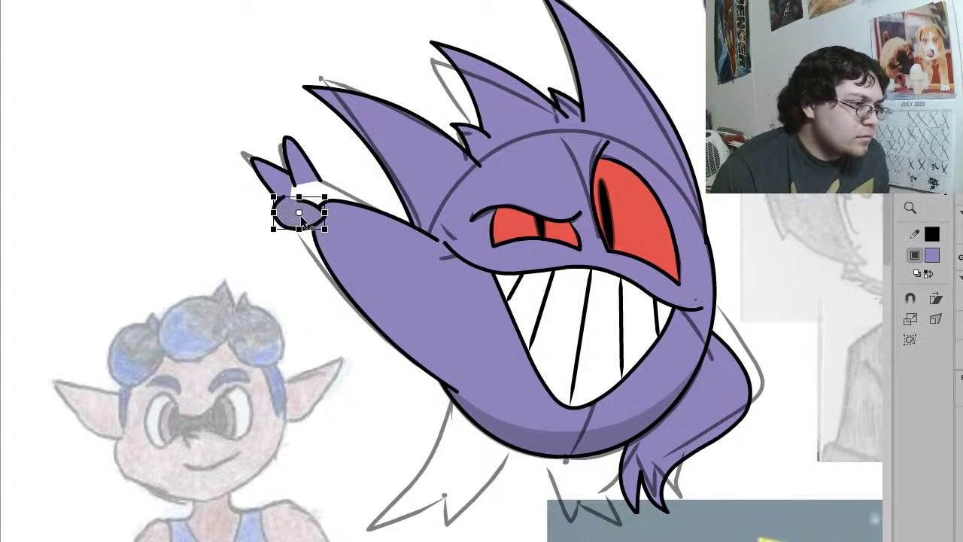
key("v")
double_click(313, 207)
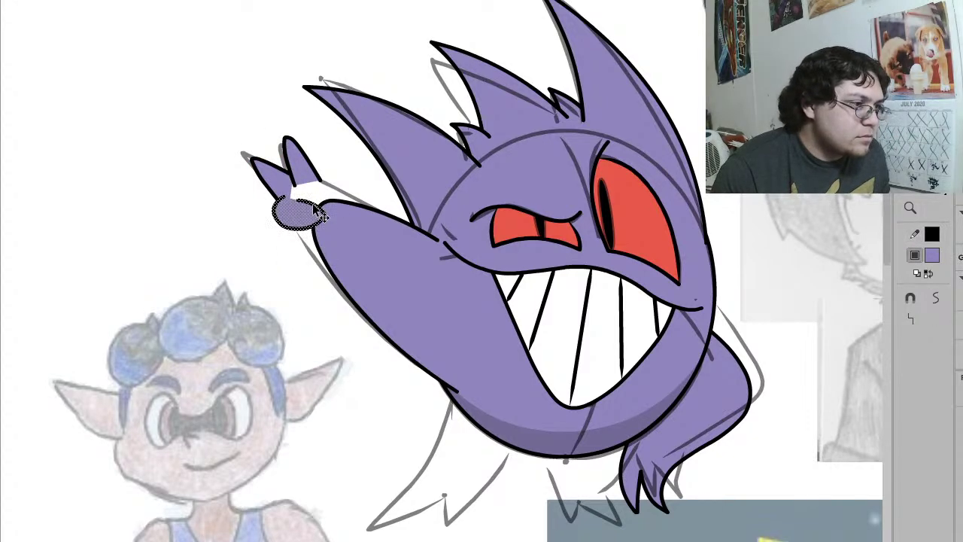
key("ctrl+g")
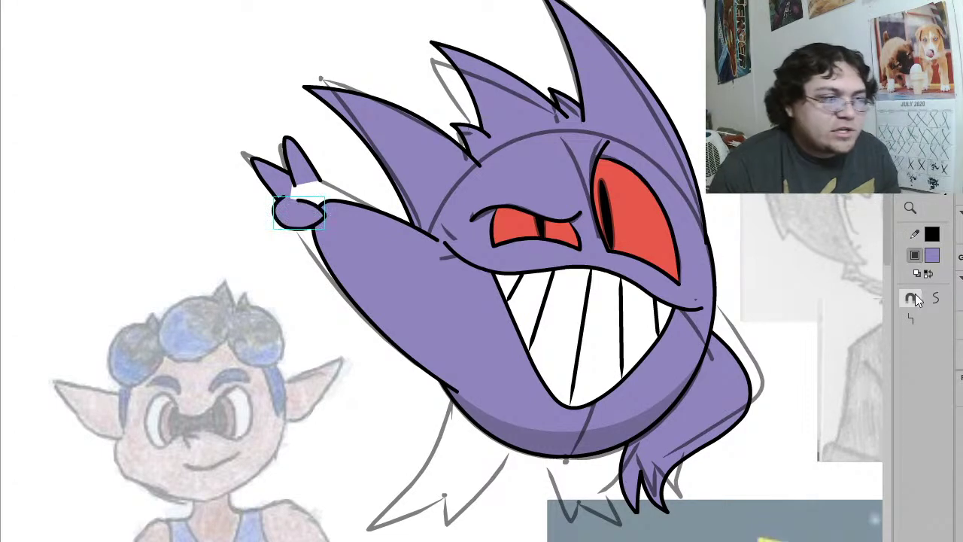
Step: Move the thumb group and both fingers together onto the end of the shortened raised arm
left_click(298, 156, "shift")
left_click(278, 166, "shift")
left_click_drag(287, 176, 322, 202)
left_click(220, 141)
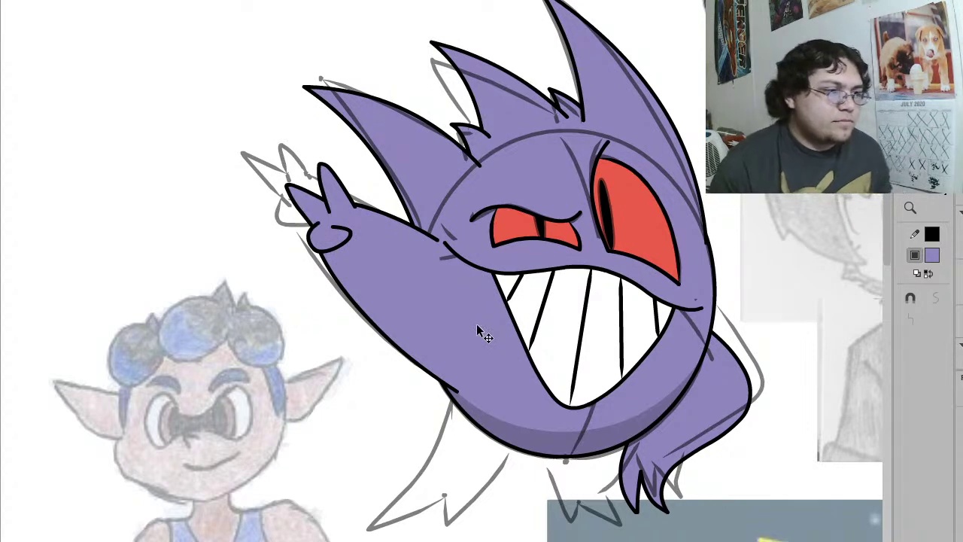
Step: Move the thumb to the inner edge of the raised hand and rotate it counter-clockwise so its inner end points up
left_click(342, 242)
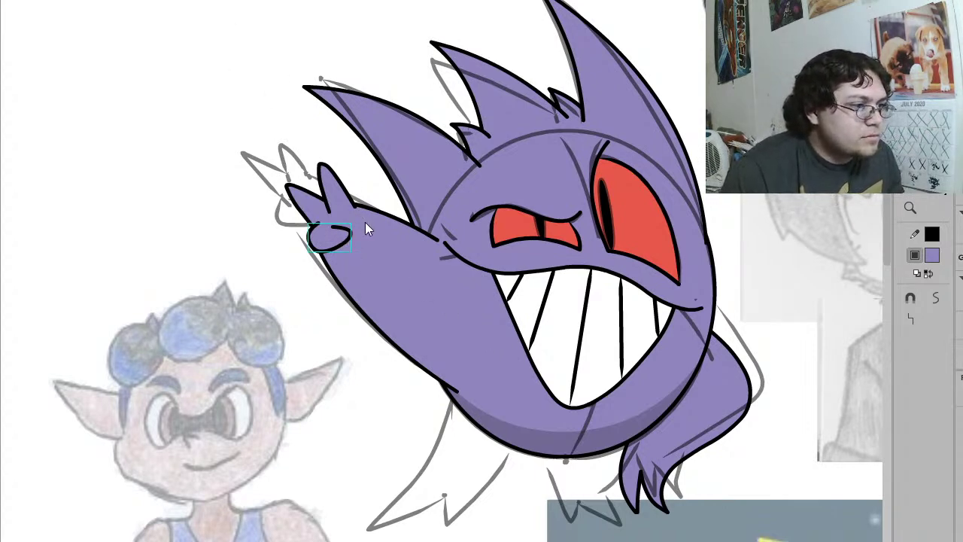
left_click_drag(341, 241, 366, 216)
key("q")
key("v")
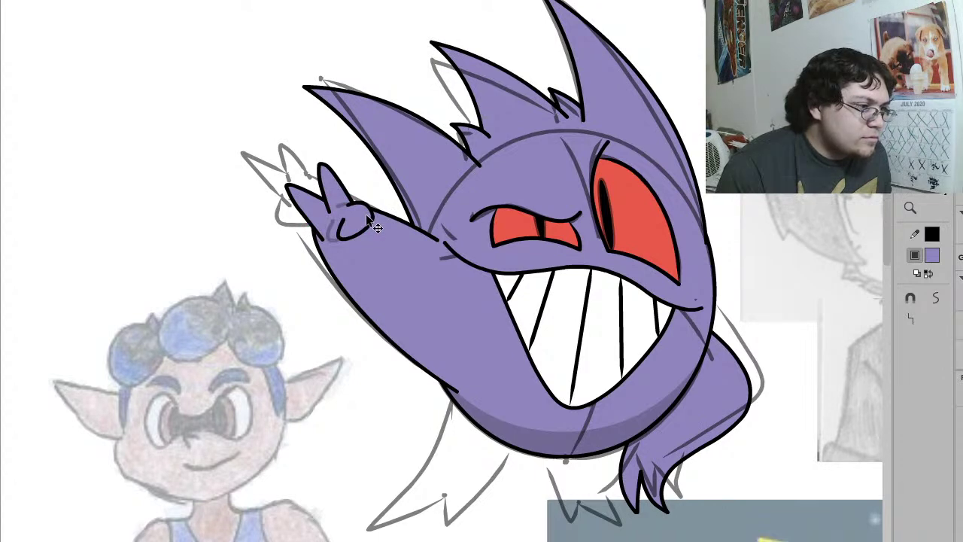
left_click(366, 216)
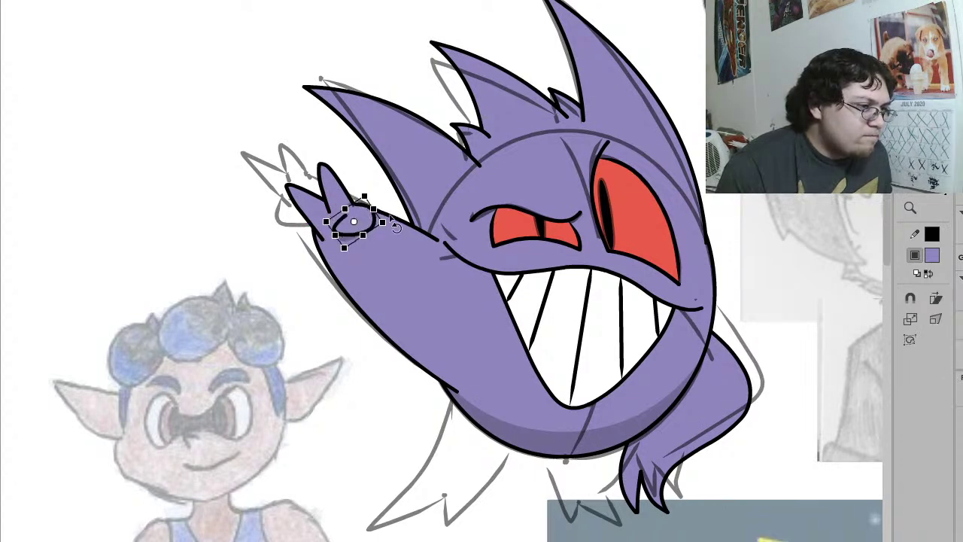
left_click(271, 32)
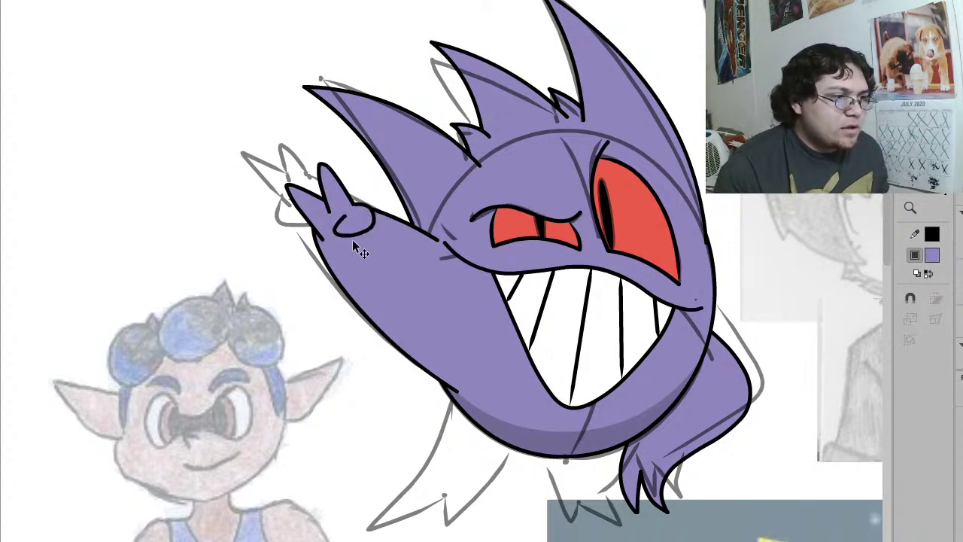
Step: Bend the raised arm's outer outline outward so it joins the line of the outer finger
left_click(321, 235)
left_click_drag(325, 248, 302, 240)
left_click(281, 119)
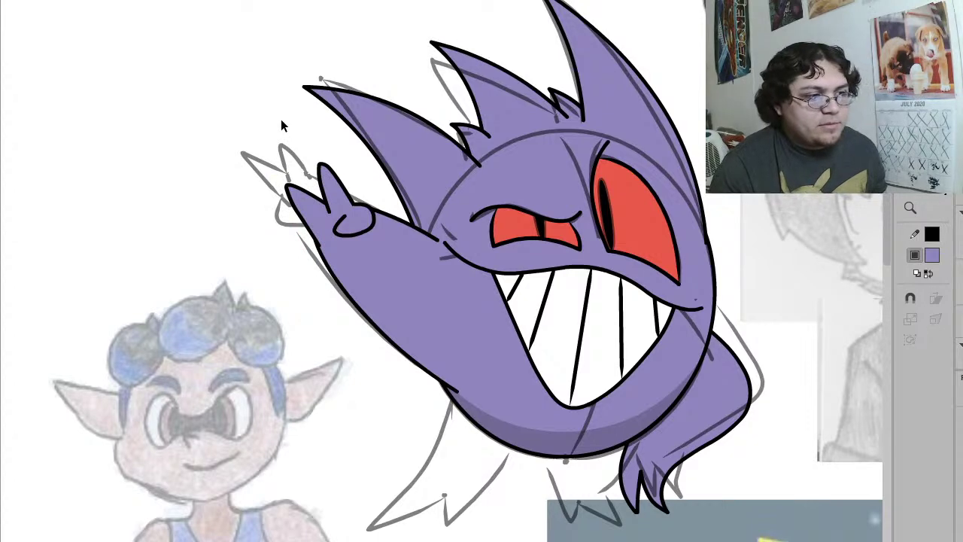
Step: Fine-tune the rotation of the thumb on the raised hand
left_click(361, 232)
left_click_drag(339, 243, 337, 244)
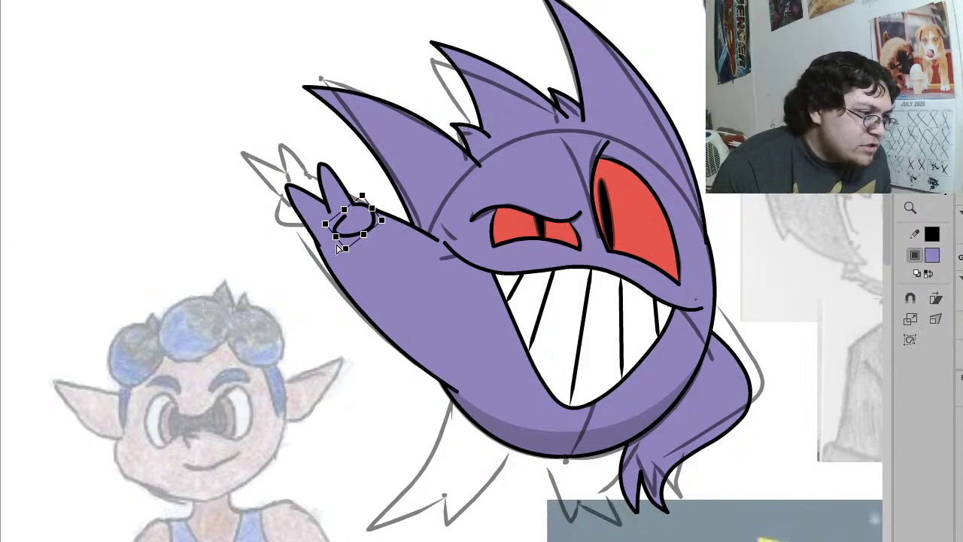
double_click(343, 225)
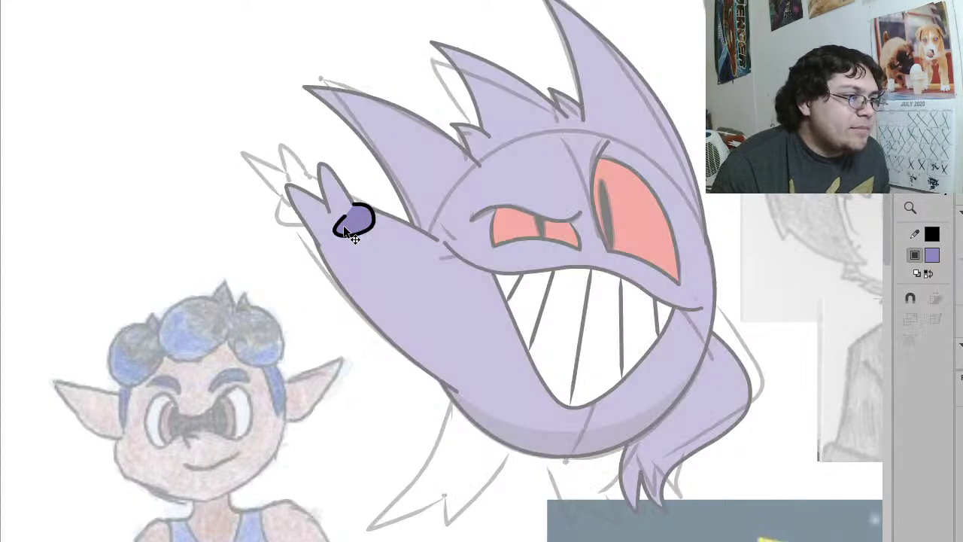
key("ctrl+z")
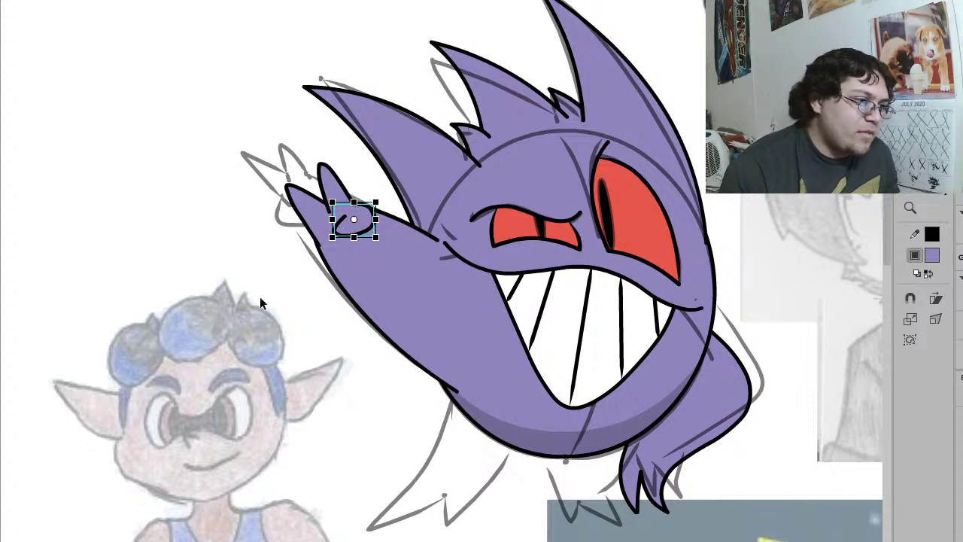
left_click(275, 288)
left_click(348, 227)
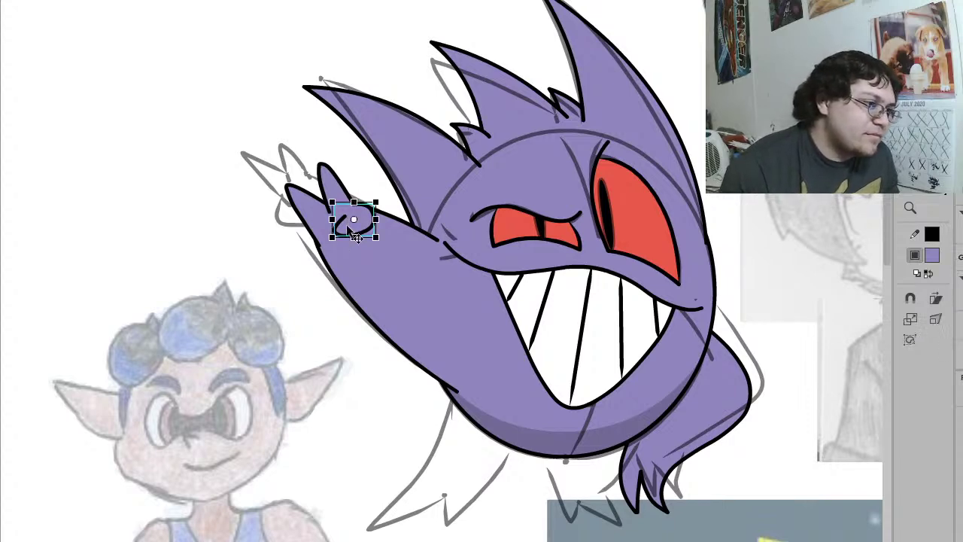
left_click(246, 89)
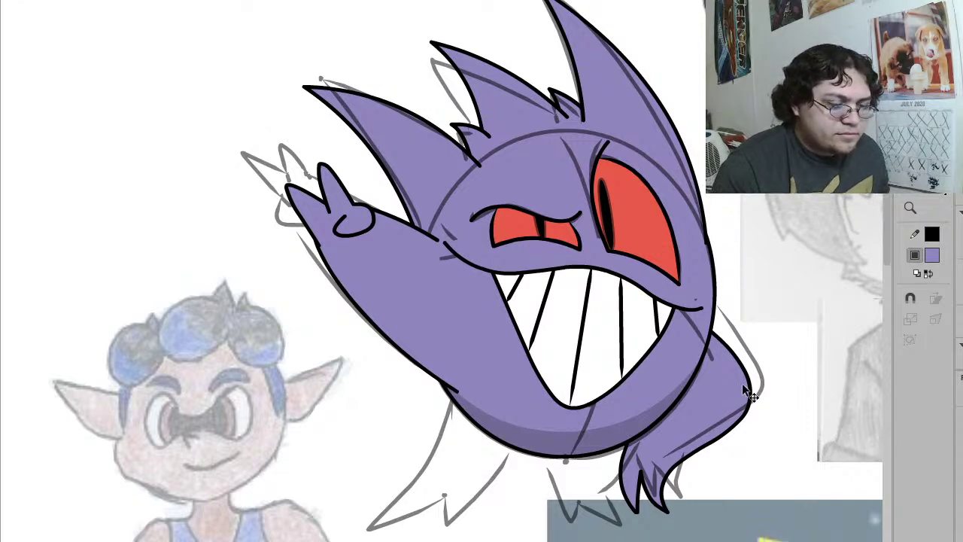
left_click(488, 392)
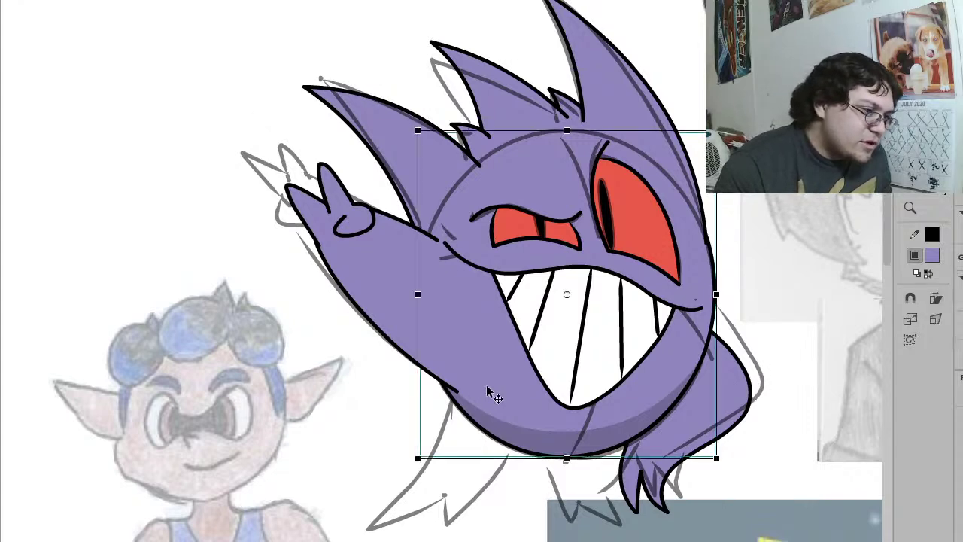
left_click(707, 399)
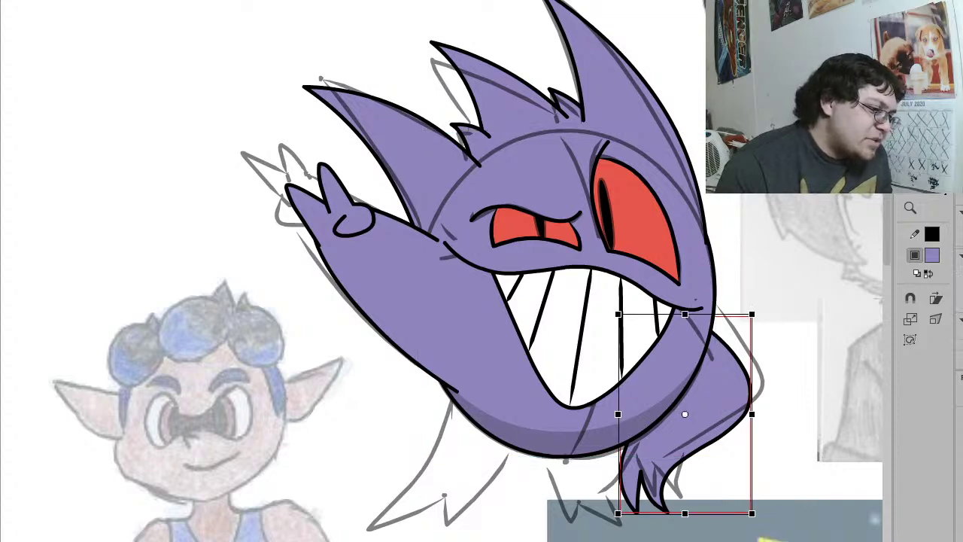
left_click(555, 460)
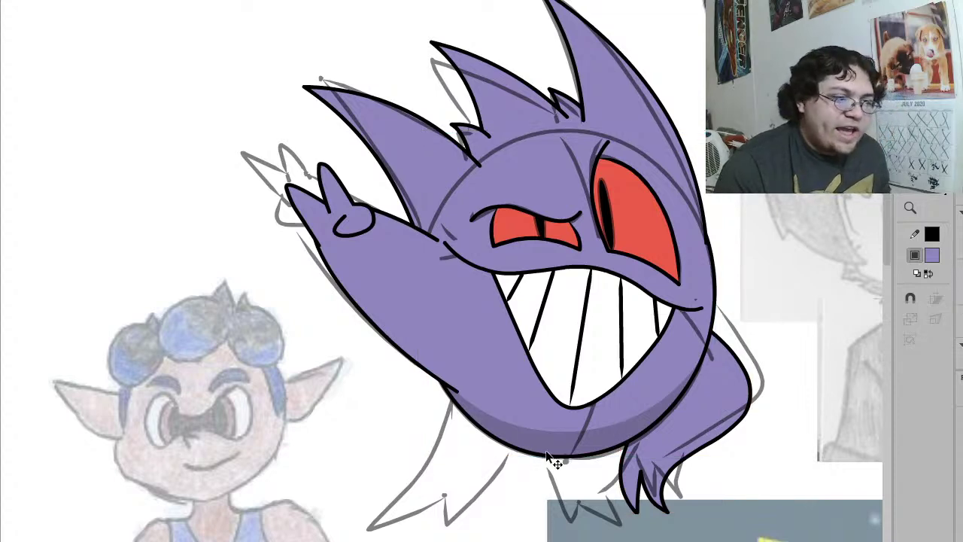
Step: Draw a black pencil outline of the pointed leg and foot below the body over the sketch, and fill it purple
key("z")
left_click_drag(722, 541, 273, 249)
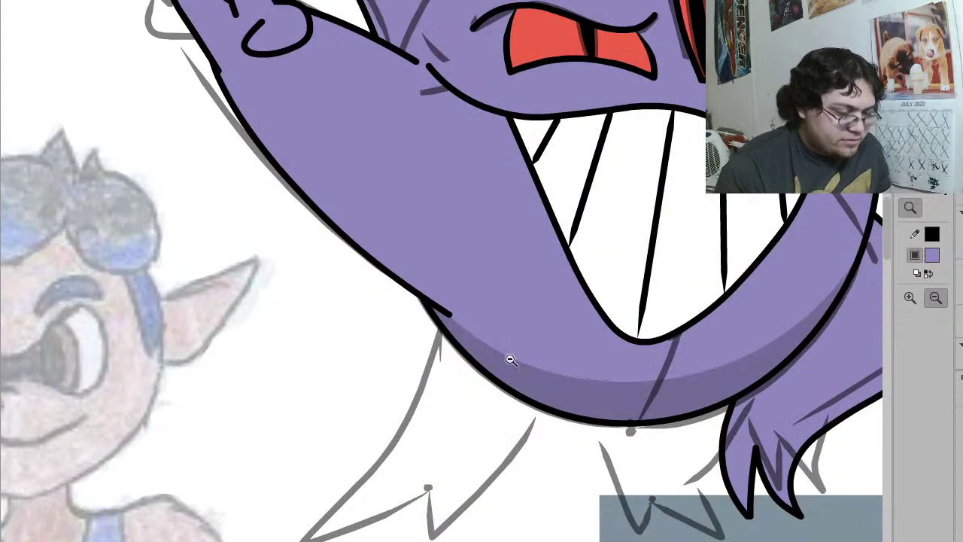
key("y")
mouse_move(580, 380)
left_mouse_down()
mouse_move(444, 539)
mouse_move(354, 519)
mouse_move(299, 539)
left_mouse_up()
mouse_move(233, 541)
left_mouse_down()
mouse_move(304, 492)
mouse_move(356, 430)
mouse_move(466, 245)
mouse_move(532, 349)
mouse_move(580, 387)
left_mouse_up()
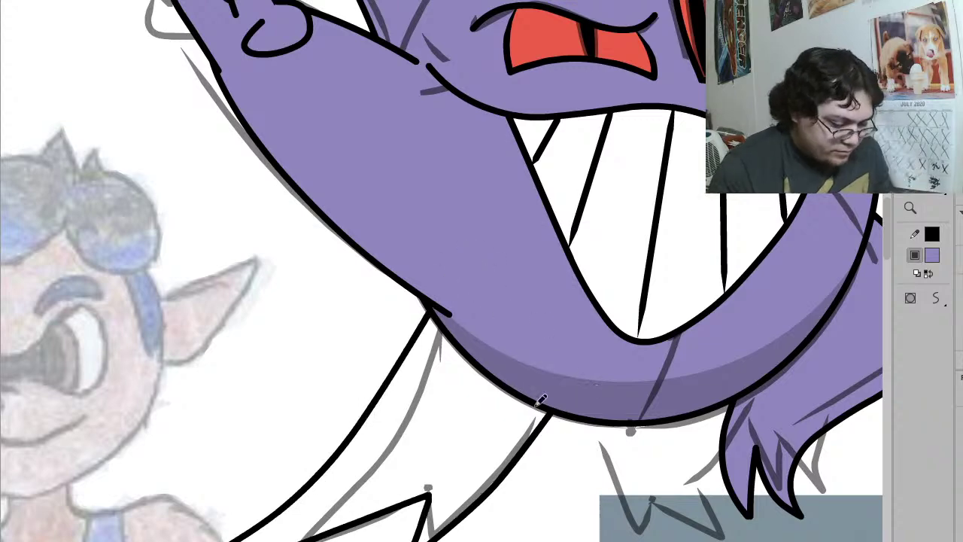
key("k")
left_click(476, 423)
key("v")
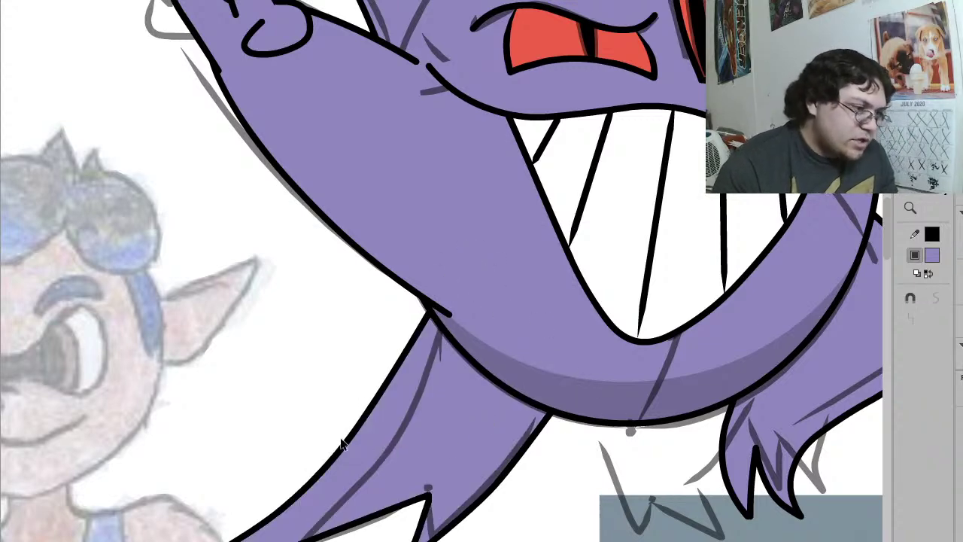
Step: Try deleting the new leg's black outline, undo the deletion and select the leg's outline and fill
double_click(346, 442)
key("Delete")
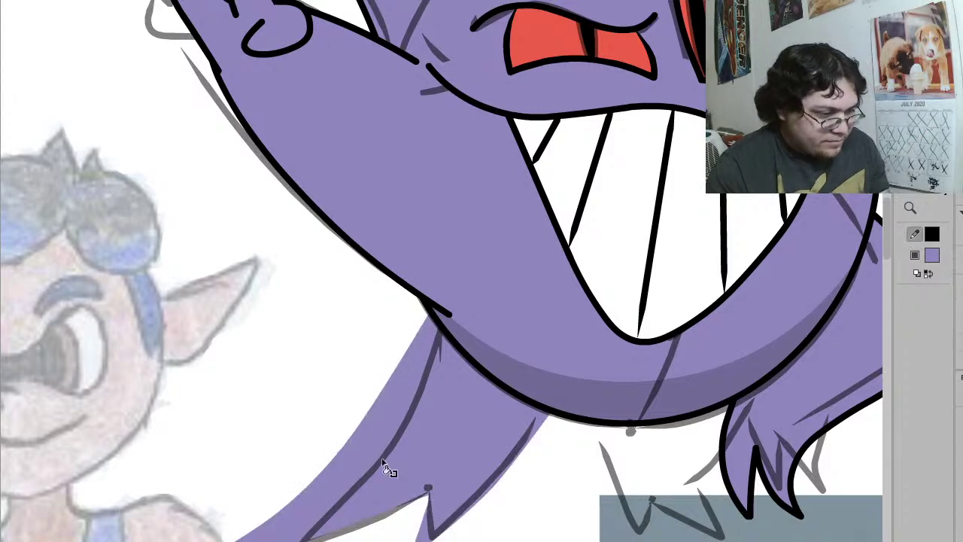
key("ctrl+z")
left_click(387, 458)
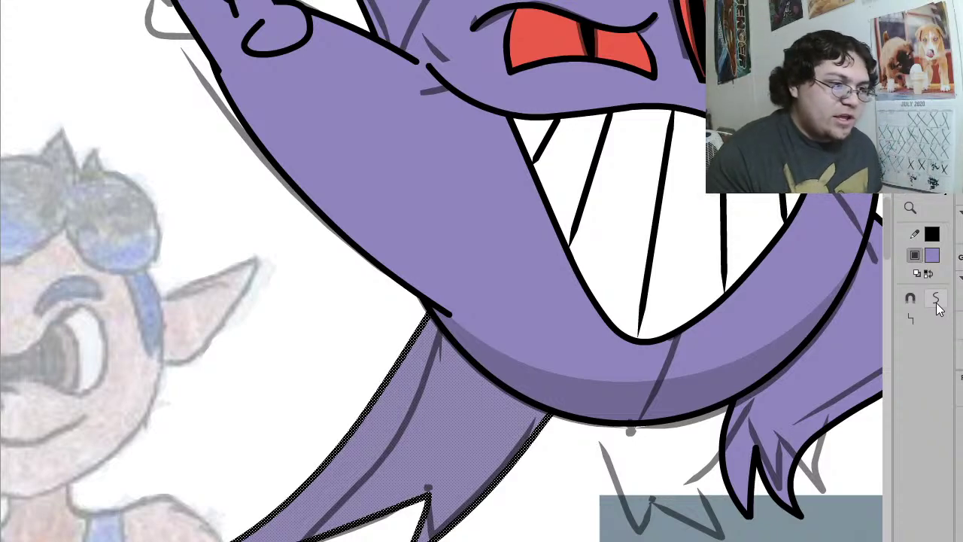
Step: Try narrowing the new leg from its outer side, and discard the whole leg
key("z")
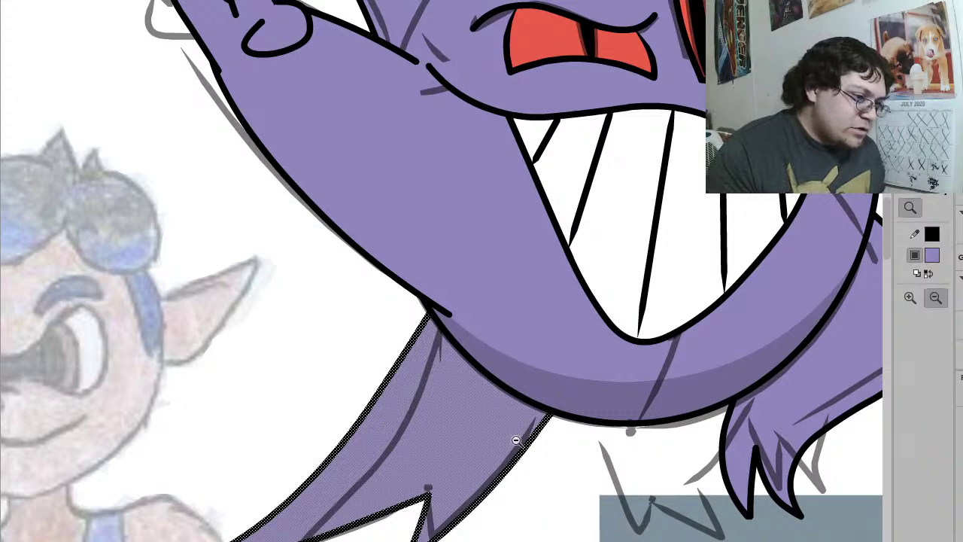
left_click(489, 407)
key("ctrl+t")
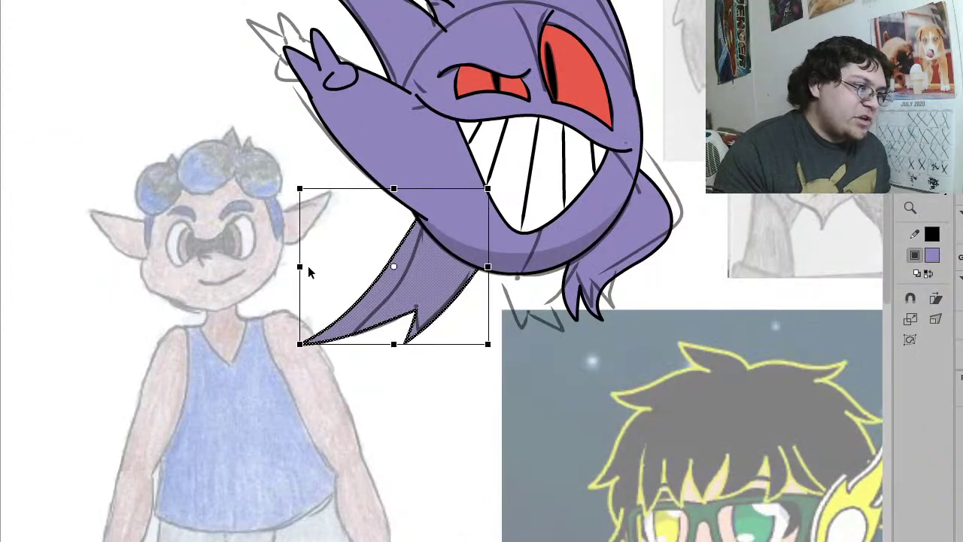
left_click_drag(301, 267, 329, 262)
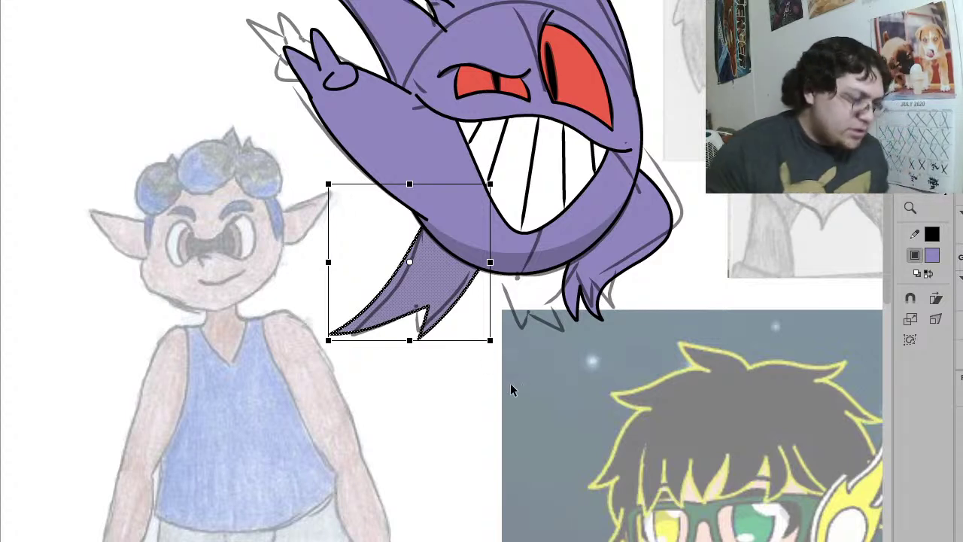
key("Delete")
Step: Redraw the leg below the raised arm with two black side lines running down from the body, steeper and shorter than the sketch
key("z")
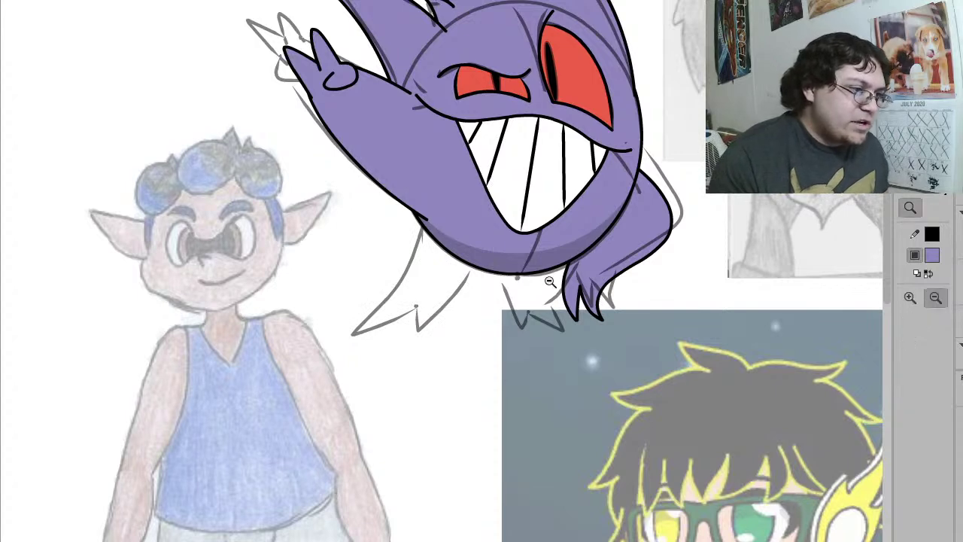
left_click(550, 281)
mouse_move(710, 285)
left_mouse_down()
mouse_move(295, 6)
mouse_move(271, 1)
left_mouse_up()
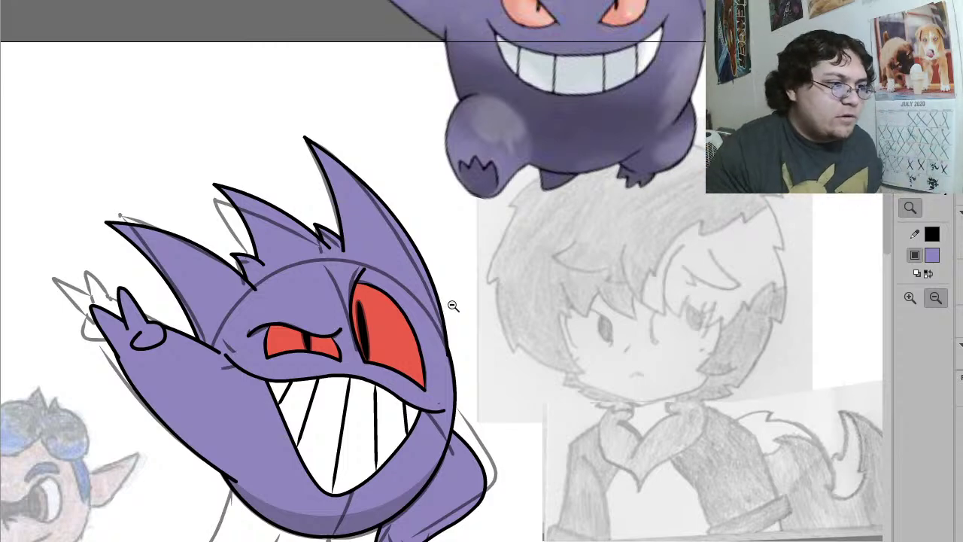
scroll(404, 353, "down", 3)
left_click_drag(487, 409, 37, 93)
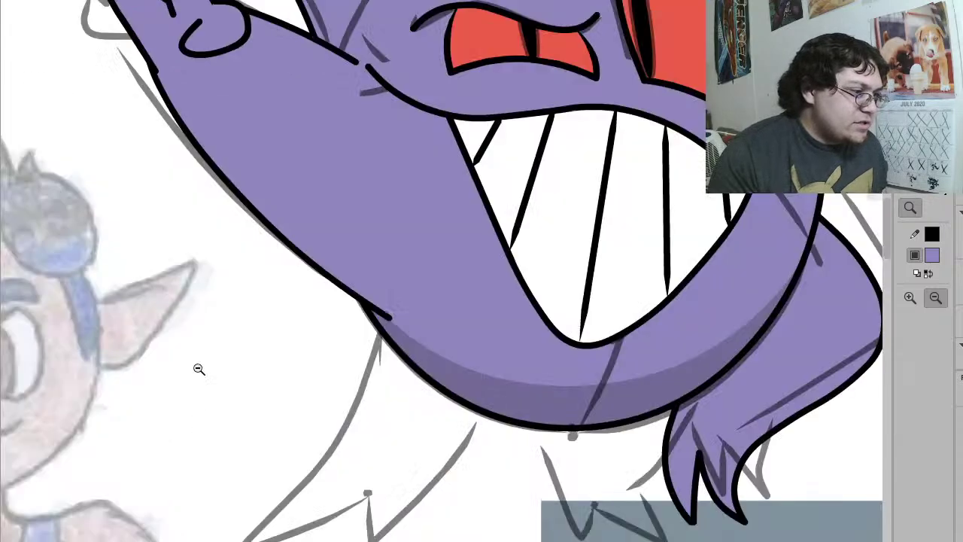
key("y")
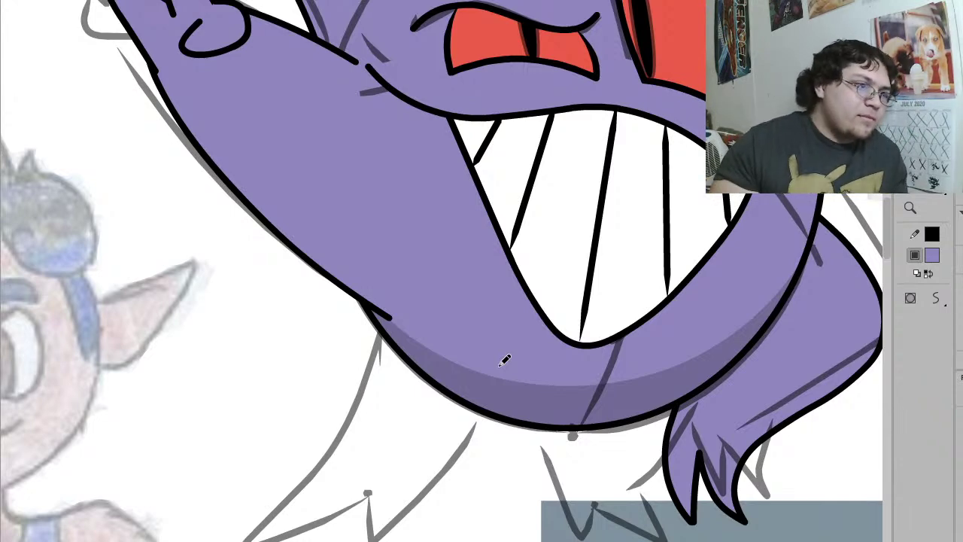
mouse_move(482, 407)
left_mouse_down()
mouse_move(427, 513)
mouse_move(481, 438)
mouse_move(509, 342)
mouse_move(475, 280)
mouse_move(399, 297)
mouse_move(371, 352)
mouse_move(349, 491)
left_mouse_up()
key("ctrl+z")
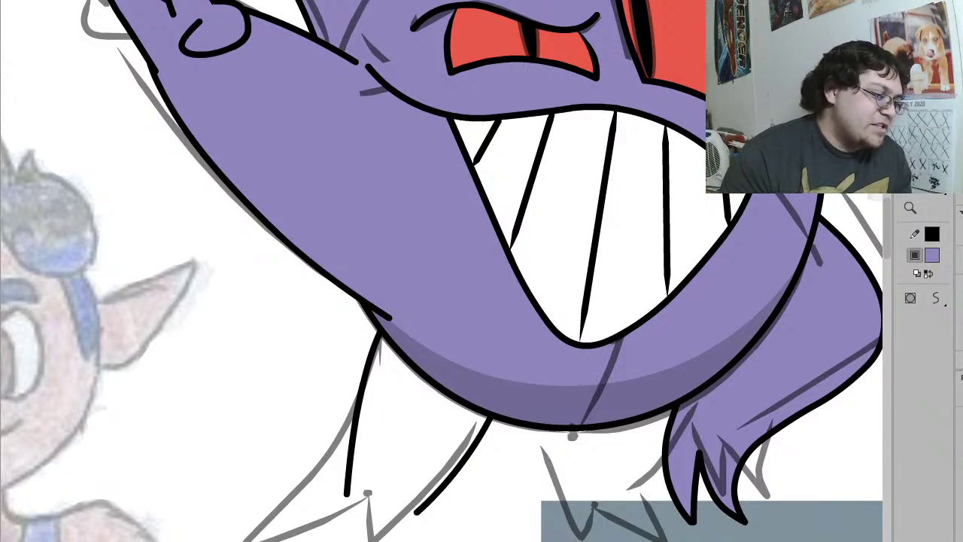
left_click(775, 376)
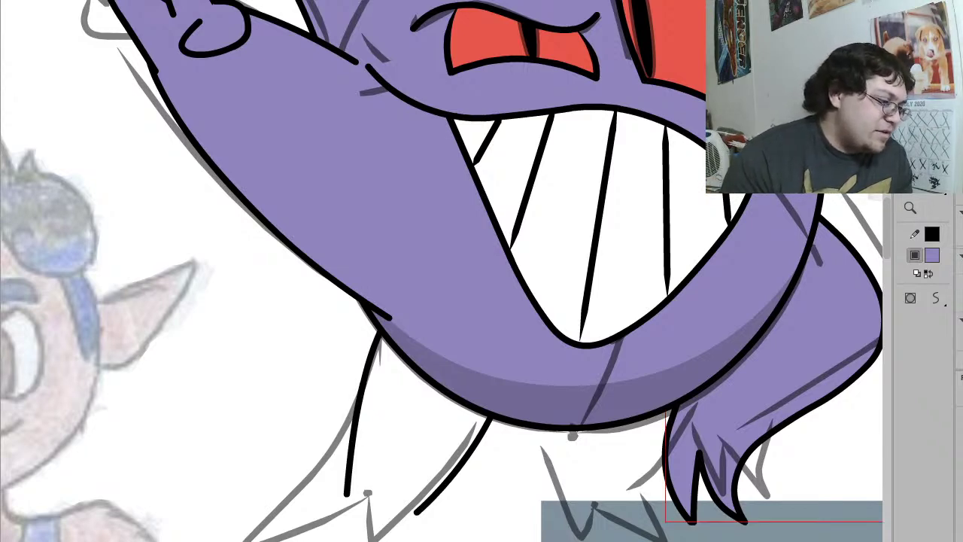
left_click(459, 465)
left_click(775, 376)
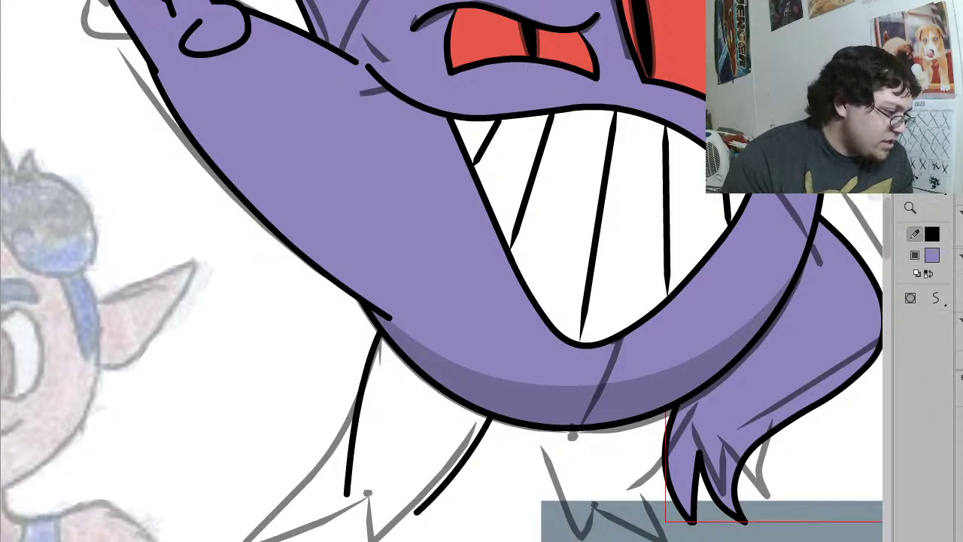
key("Escape")
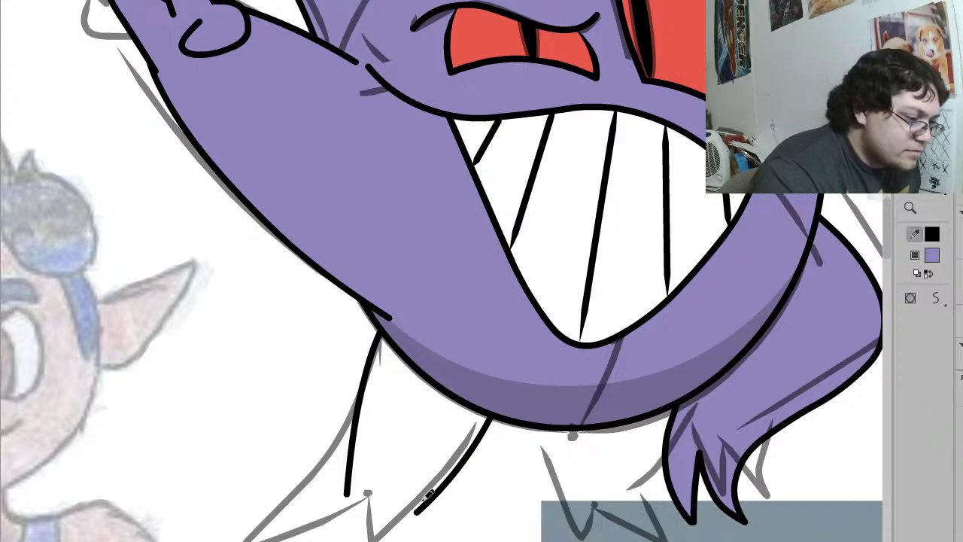
Step: Draw a black clawed foot outline below the leg and smooth the leg's two side lines
mouse_move(424, 497)
left_mouse_down()
mouse_move(426, 533)
mouse_move(259, 534)
mouse_move(338, 479)
mouse_move(388, 472)
mouse_move(431, 498)
left_mouse_up()
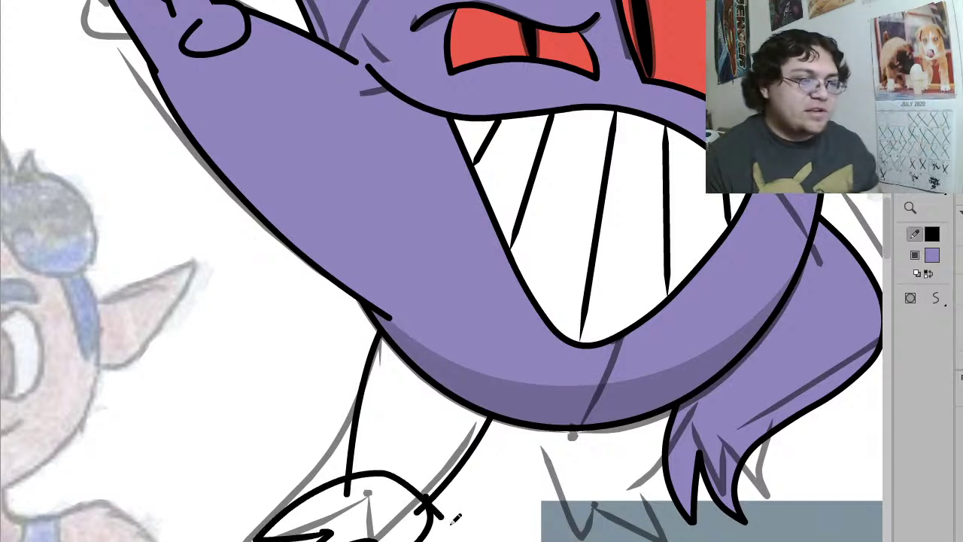
key("v")
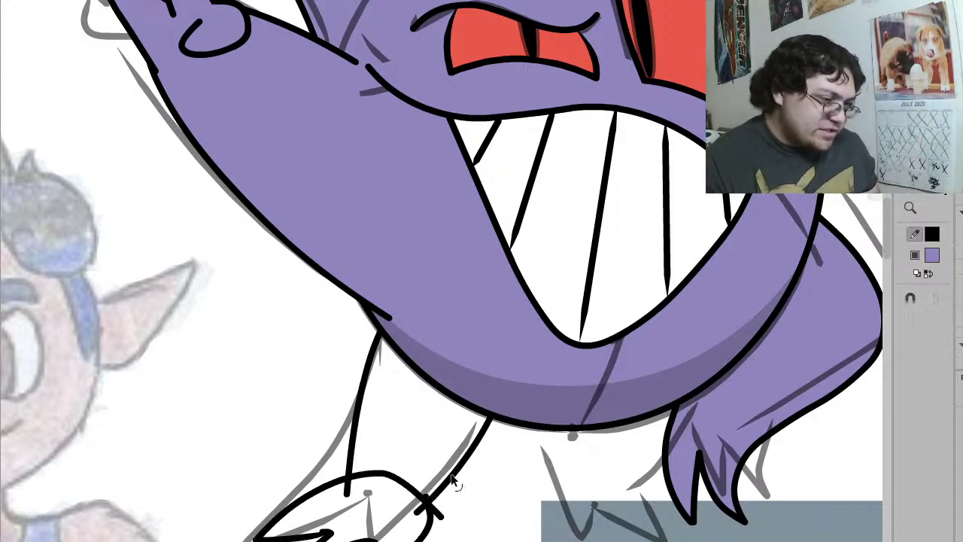
left_click(448, 479)
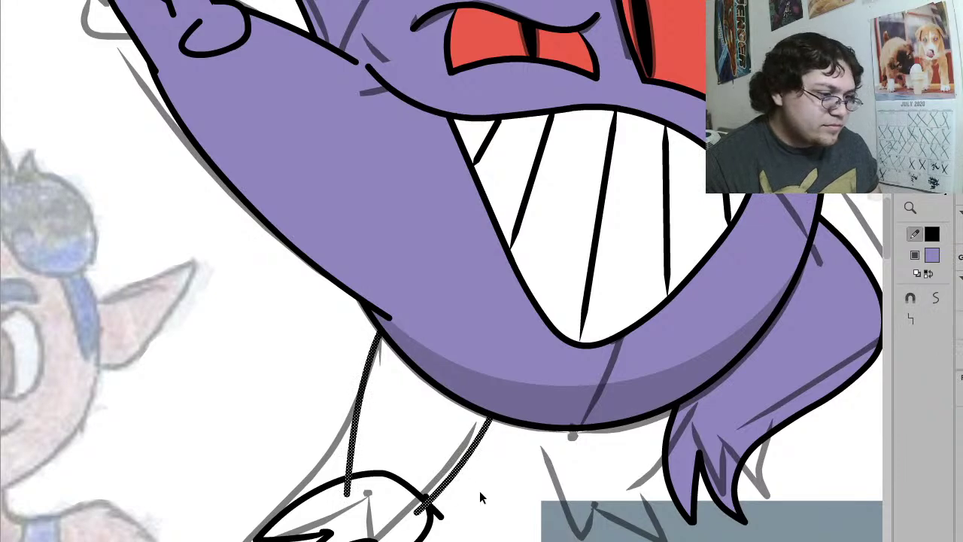
left_click(936, 297)
left_click(936, 298)
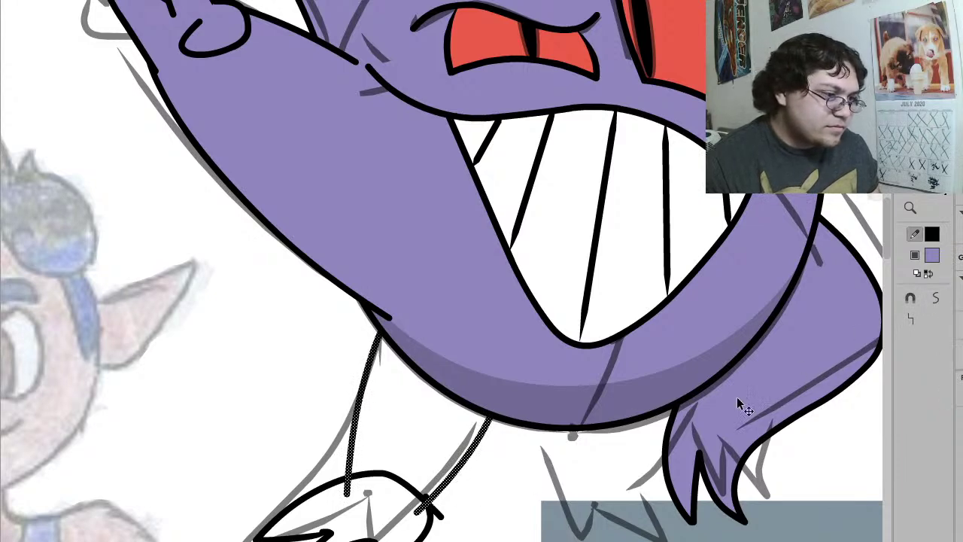
Step: Try closing the leg's lower end with a straight line and reshaping its inner side line, and undo the changes
left_click(511, 471)
left_click_drag(464, 471, 268, 442)
left_click(374, 511)
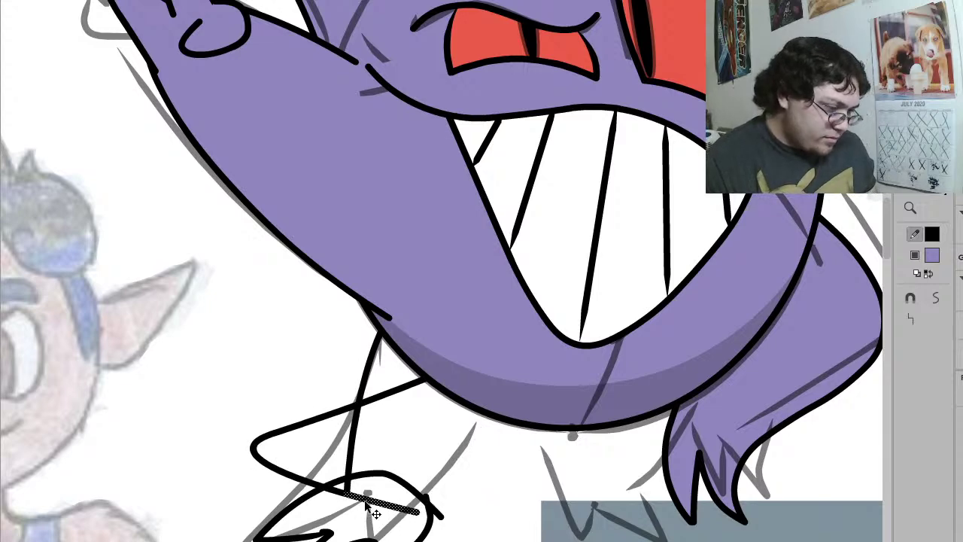
key("Delete")
key("ctrl+z")
key("ctrl+z")
key("ctrl+z")
key("ctrl+z")
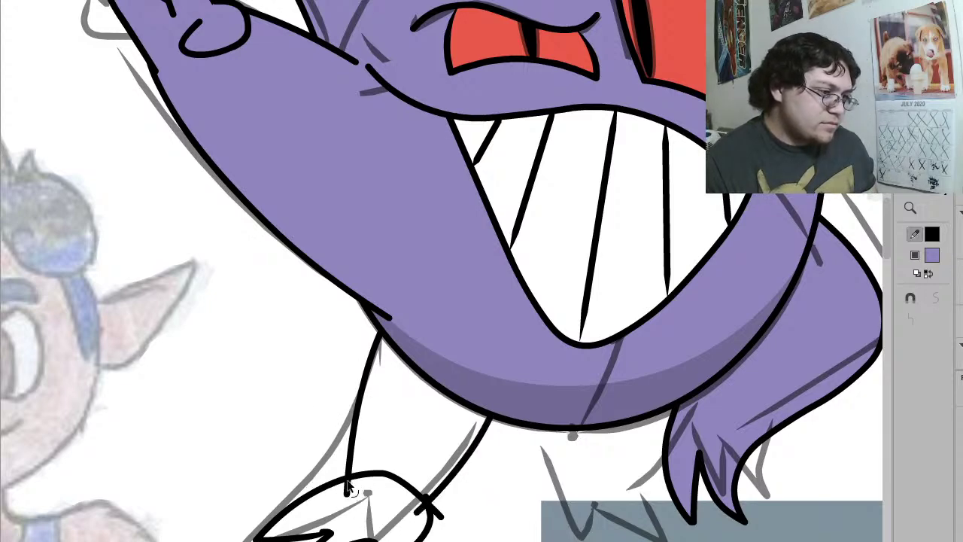
Step: Close the leg's lower end with a straight line, fill the leg purple and delete the closing line
left_click(360, 492)
key("k")
left_click(391, 477)
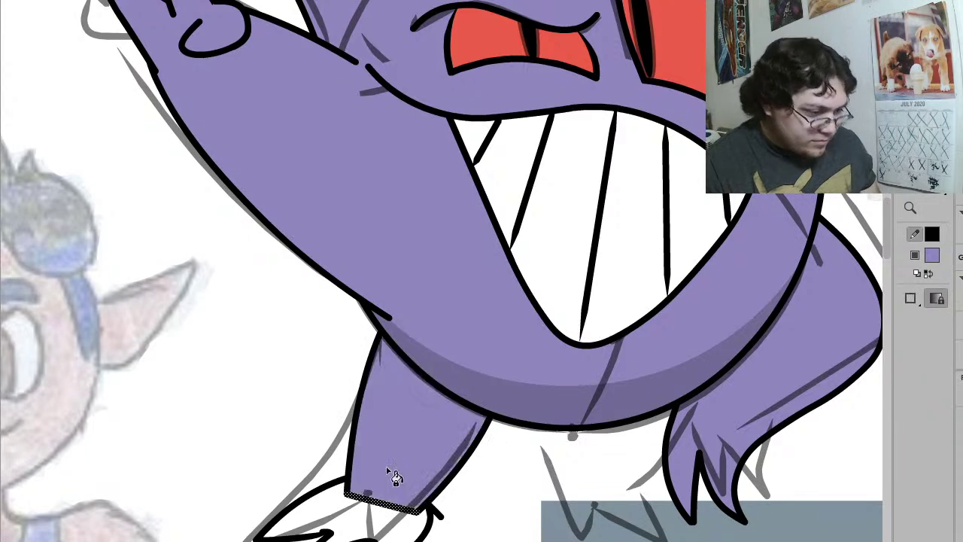
key("v")
key("Delete")
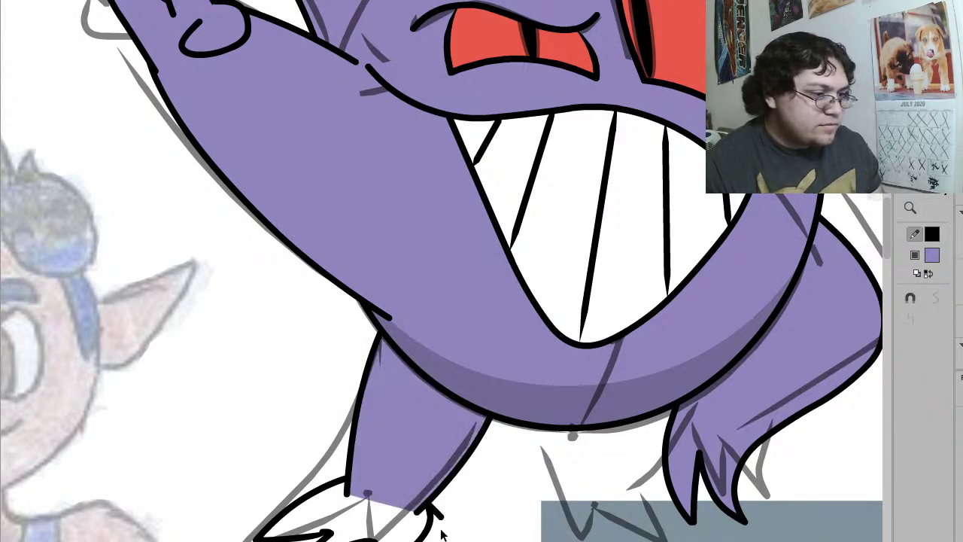
Step: Fill the foot purple and smooth its outline and fill
key("k")
left_click(403, 533)
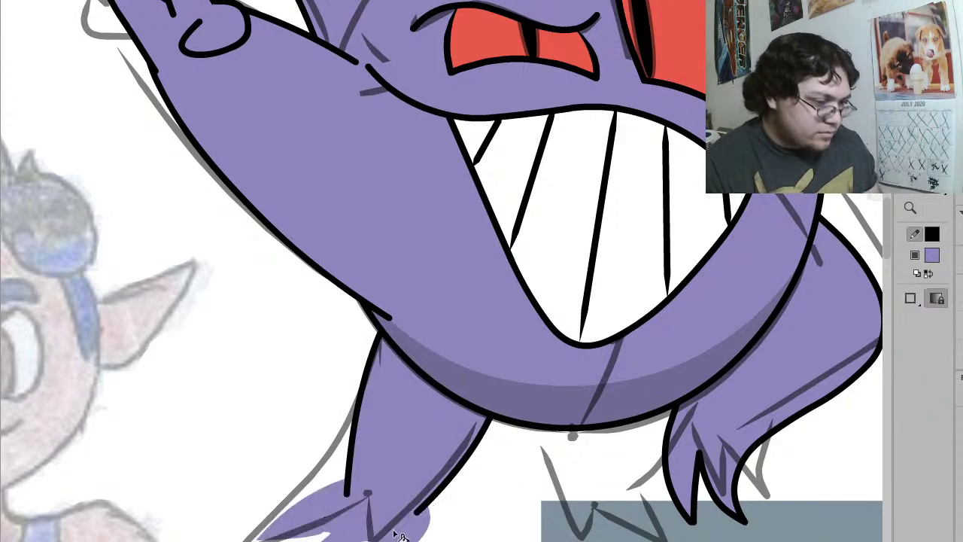
key("v")
left_click(399, 536)
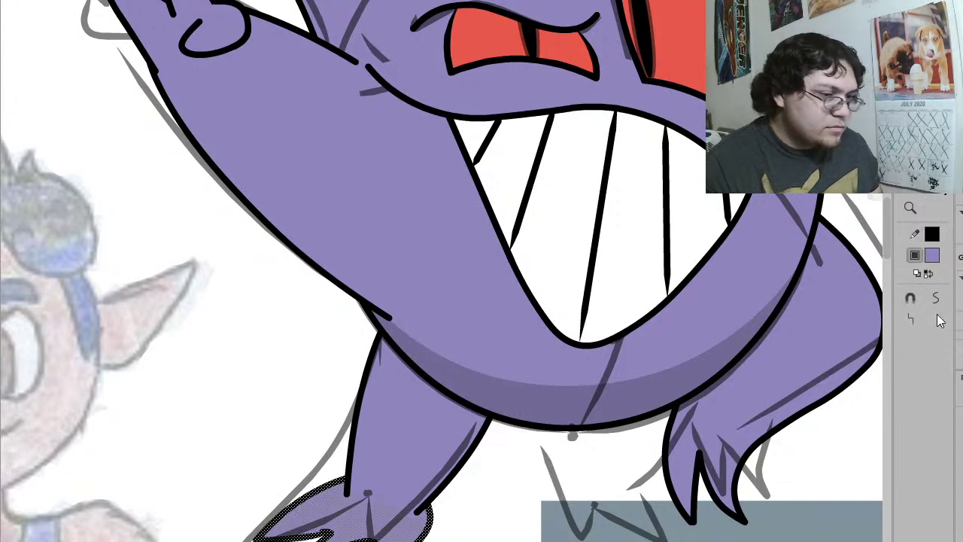
left_click(940, 304)
left_click(940, 304)
left_click(938, 303)
left_click(939, 303)
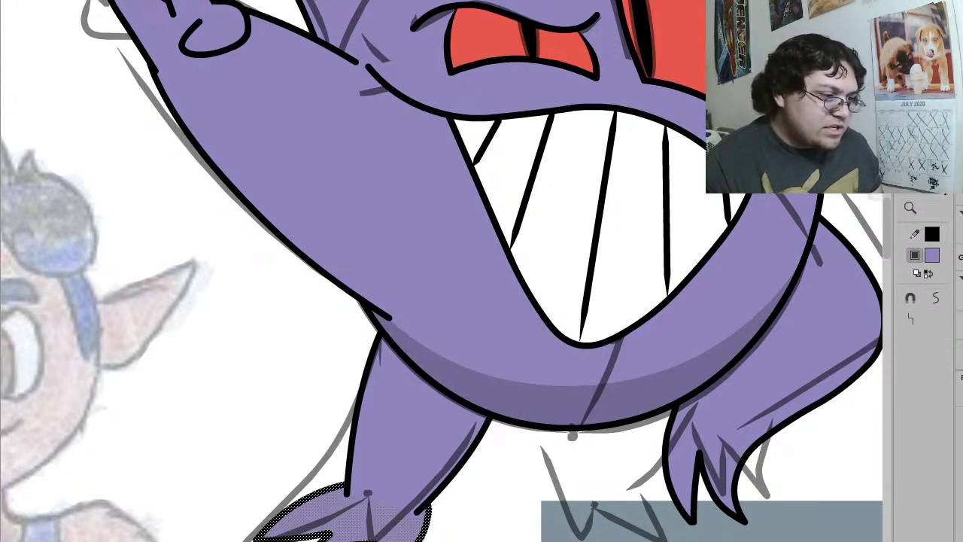
Step: Smooth the foot's side outline and shrink the whole foot slightly with Free Transform
key("Escape")
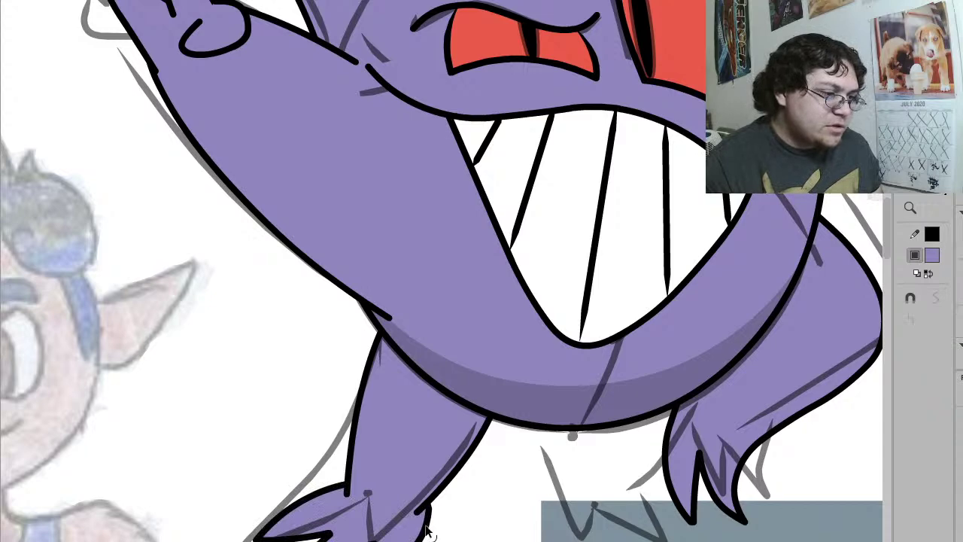
left_click(421, 532)
left_click(927, 304)
left_click(927, 304)
key("q")
left_click_drag(428, 485, 428, 477)
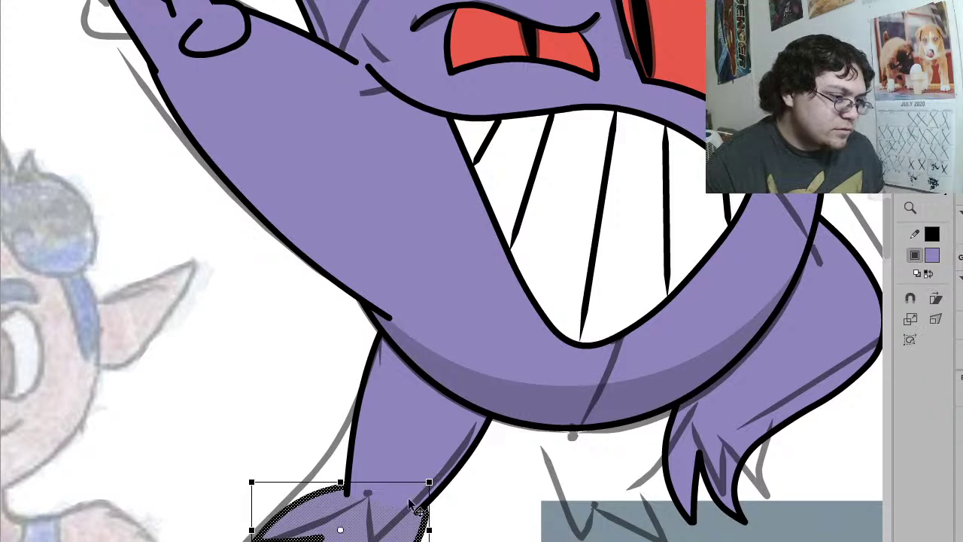
mouse_move(252, 482)
left_mouse_down()
mouse_move(297, 459)
mouse_move(289, 476)
mouse_move(271, 477)
left_mouse_up()
left_click(457, 528)
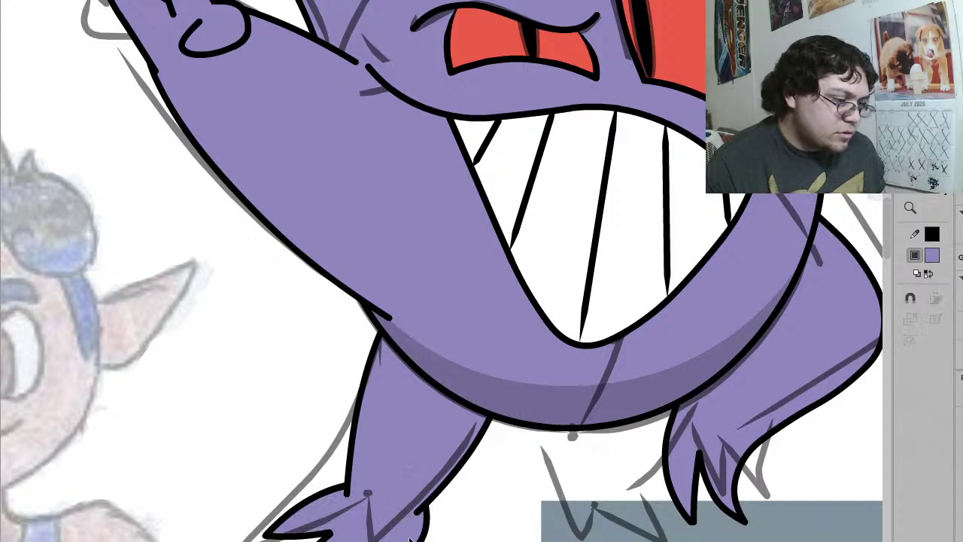
Step: Smooth the resized foot's outline once more beside the heel
left_click(410, 539)
key("v")
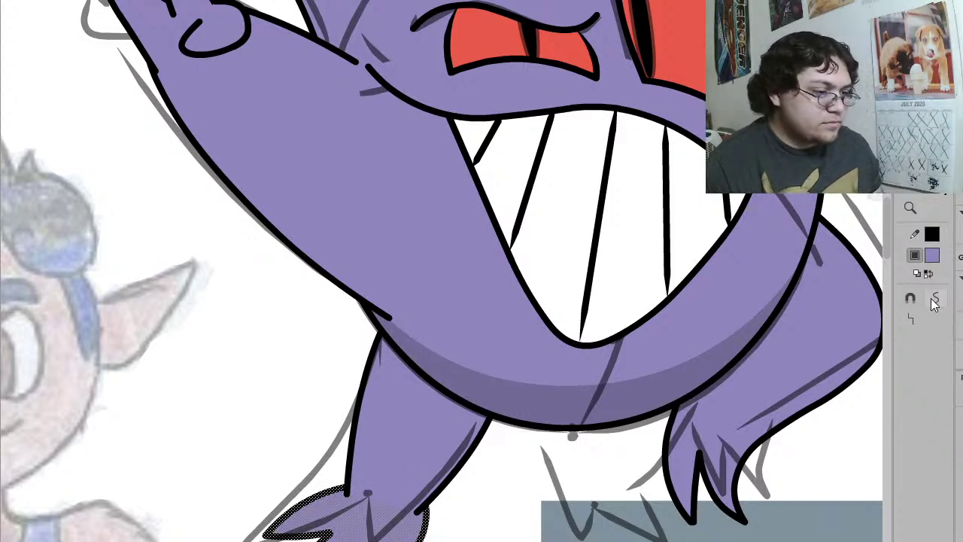
left_click(474, 535)
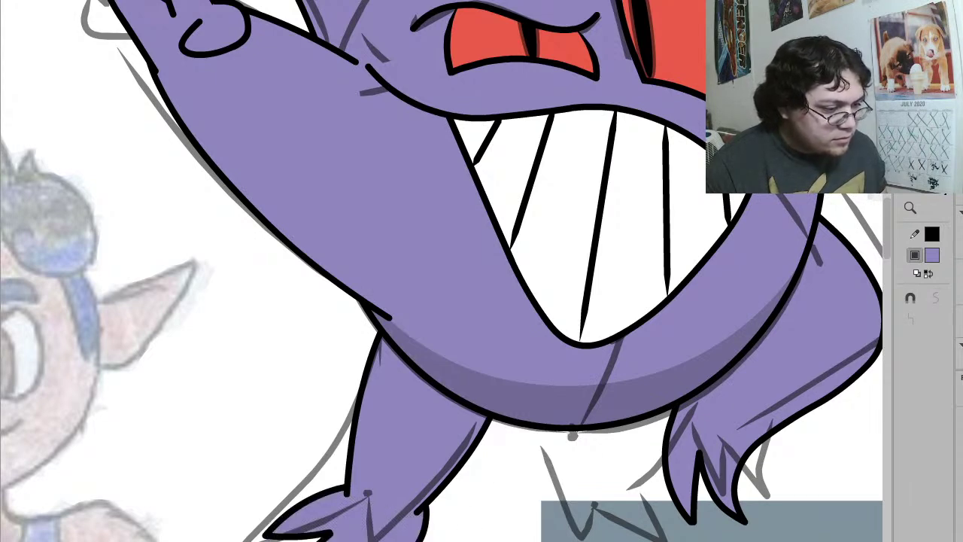
key("y")
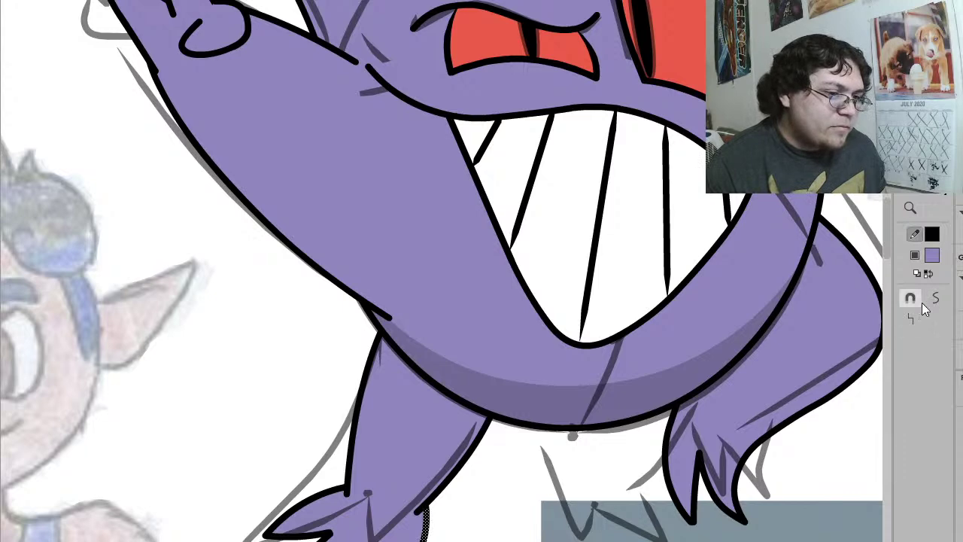
left_click(936, 298)
left_click(473, 533)
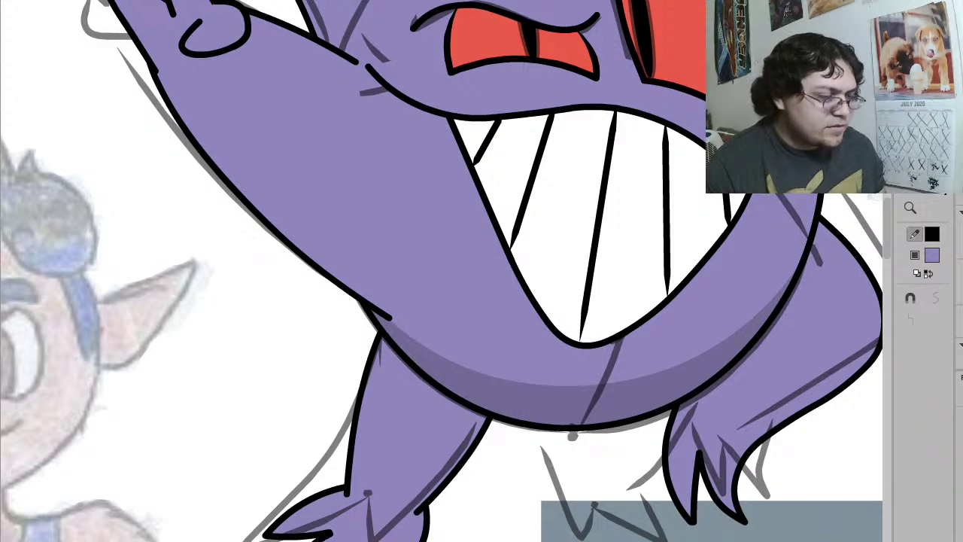
Step: Group the leg's purple fill with its black side lines
left_click(419, 435)
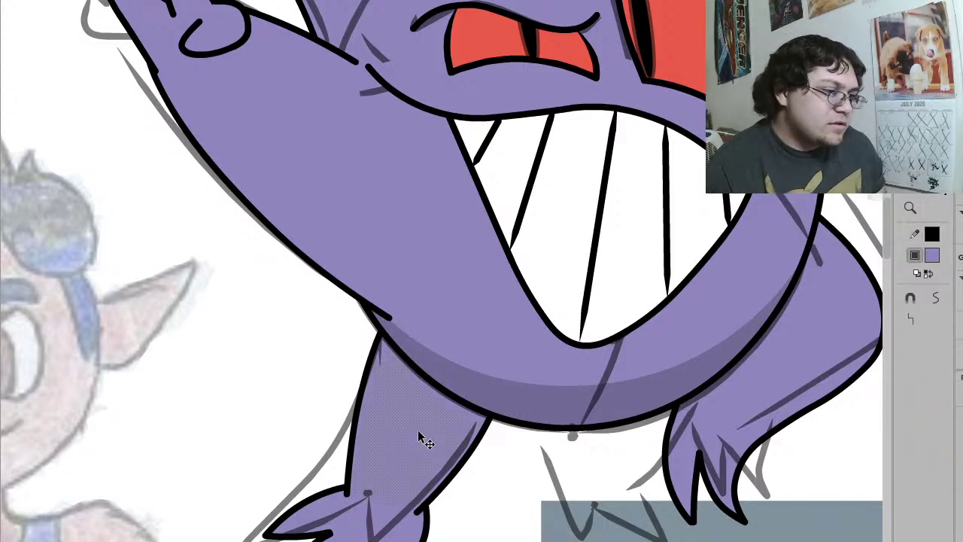
double_click(418, 435)
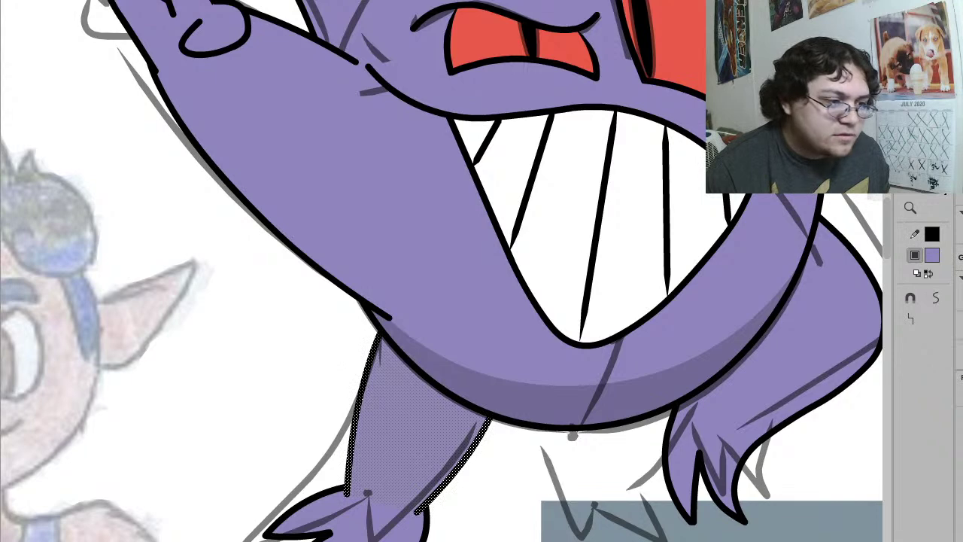
key("ctrl+g")
Step: Scale the foot down, fit it onto the leg's lower end and check it against the whole character
left_click(405, 539)
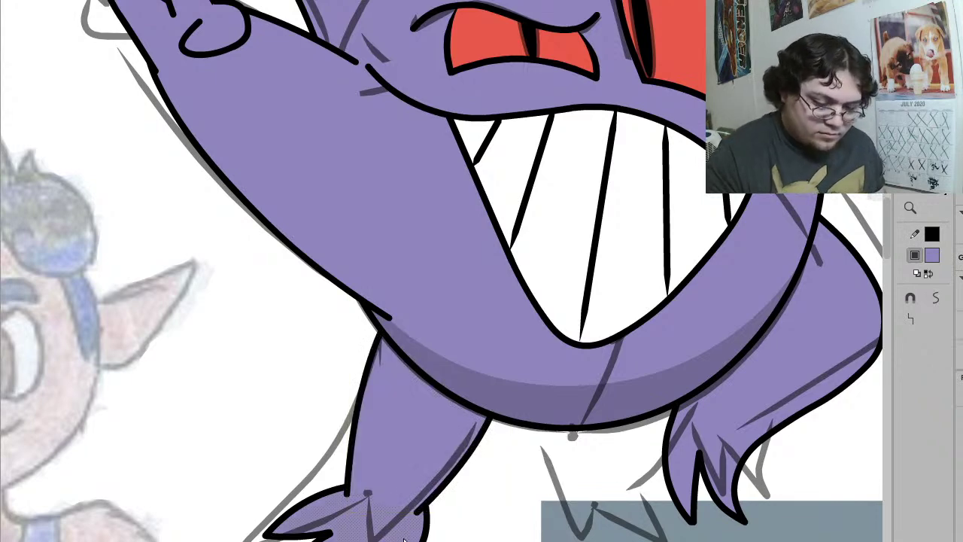
key("Delete")
key("ctrl+z")
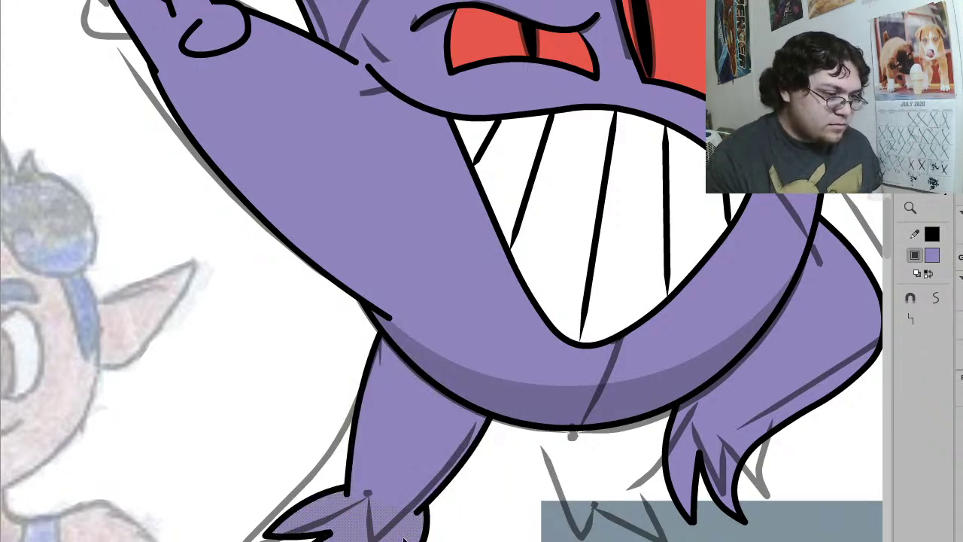
double_click(405, 539)
key("Return")
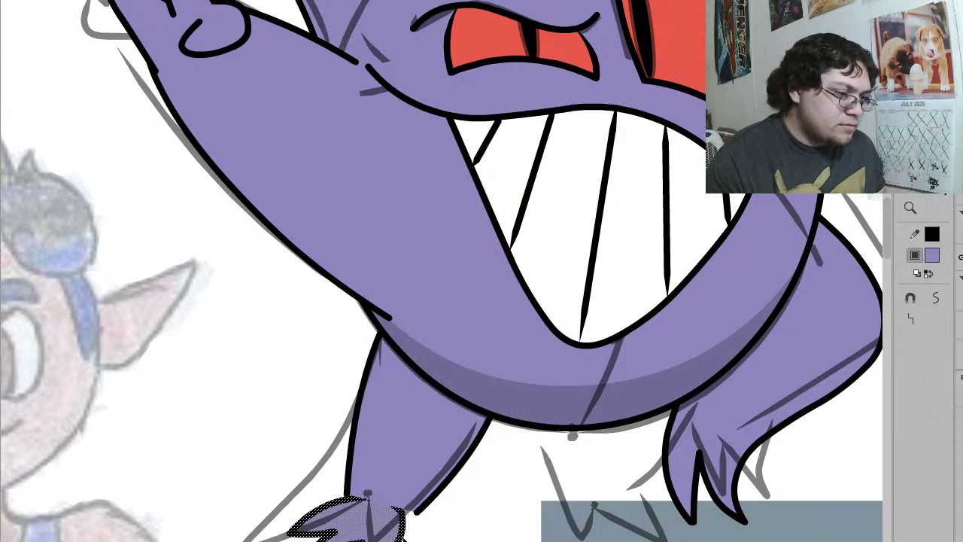
left_click_drag(381, 540, 399, 524)
left_click(439, 539)
key("z")
left_click(458, 414)
left_click(470, 376)
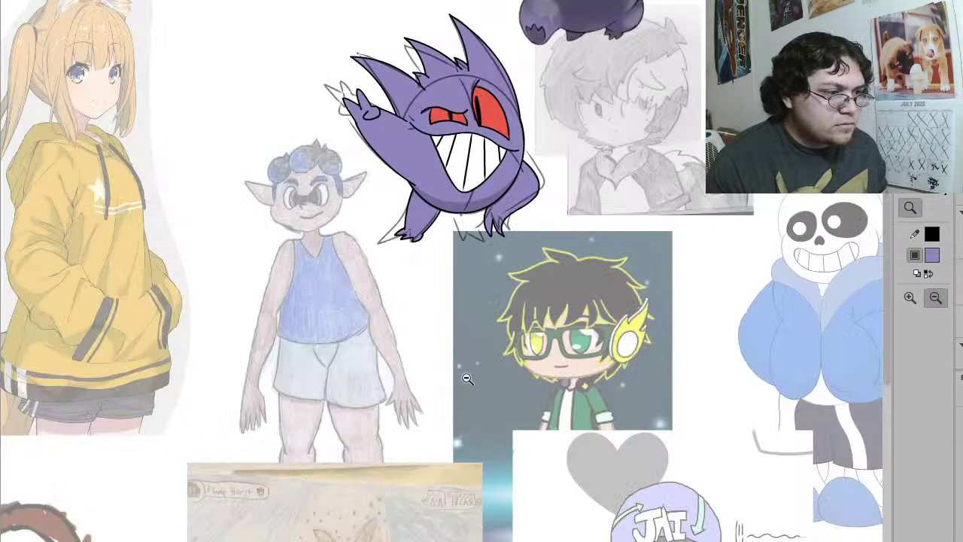
left_click_drag(562, 281, 321, 144)
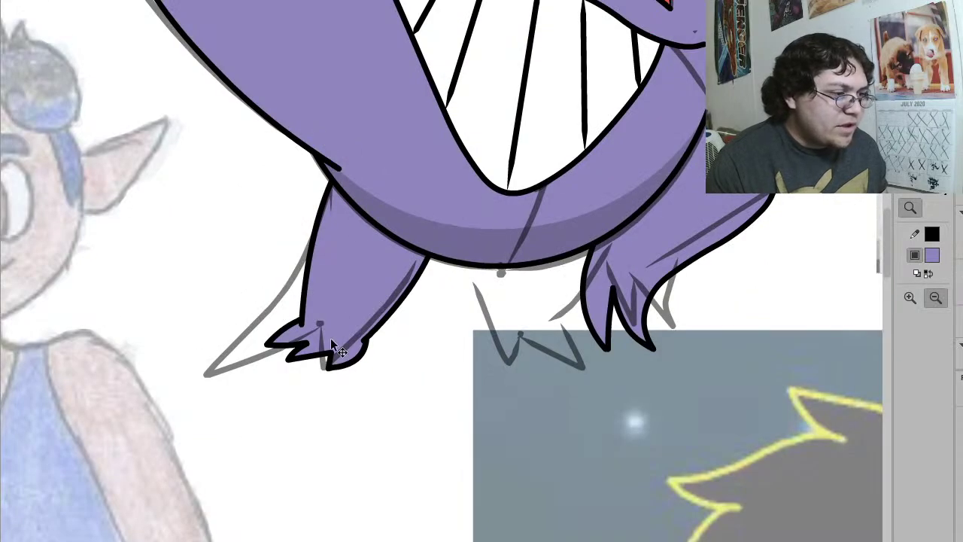
Step: Discard the separate foot, open the leg group and add a black outline along its open lower edge
left_click_drag(477, 387, 210, 161)
key("v")
left_click(495, 408)
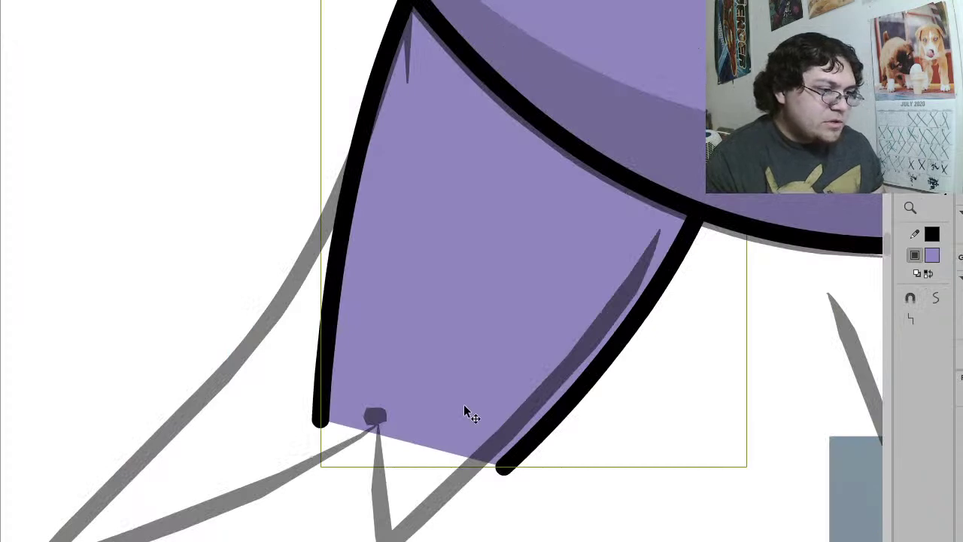
double_click(464, 407)
key("s")
left_click(452, 451)
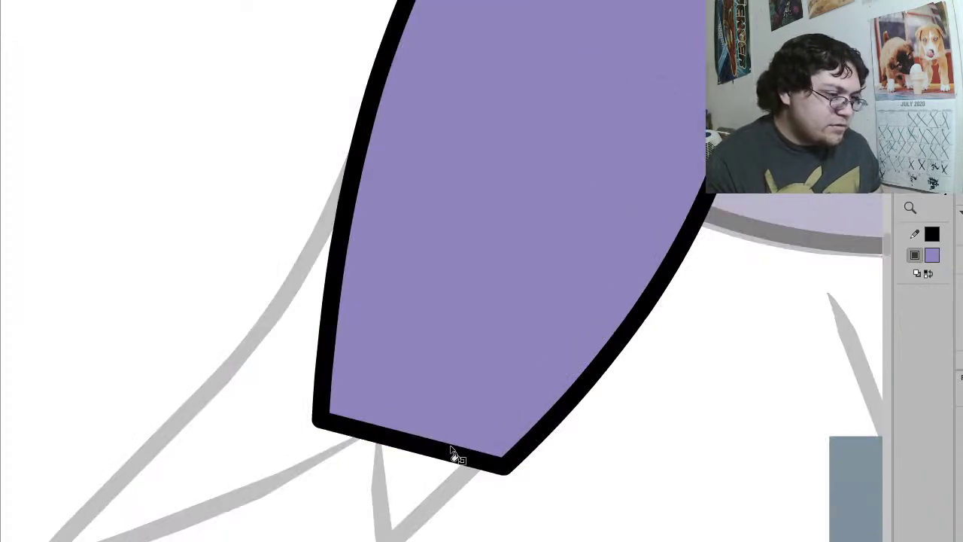
Step: Pull the leg's lower outline down into a pointed claw at its inner side, using straight edges
key("v")
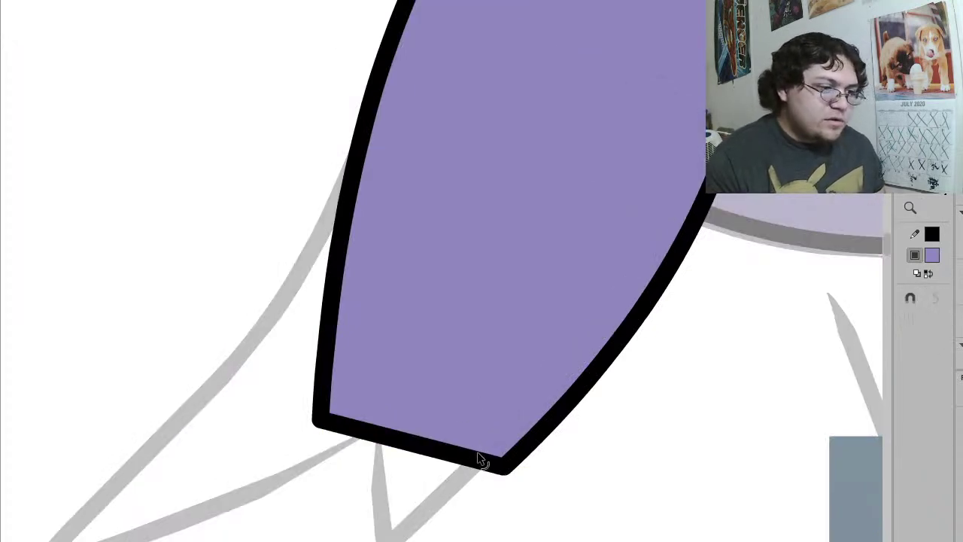
mouse_move(452, 457)
left_mouse_down()
mouse_move(470, 538)
mouse_move(599, 535)
left_mouse_up()
left_click(553, 513)
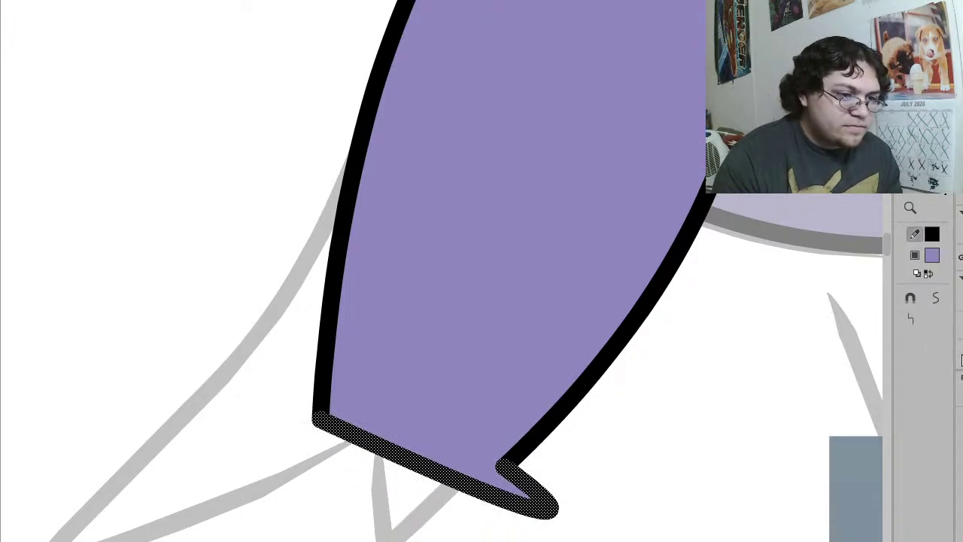
left_click(913, 320)
left_click(586, 502)
mouse_move(552, 513)
left_mouse_down()
mouse_move(419, 537)
mouse_move(491, 541)
left_mouse_up()
mouse_move(386, 541)
left_mouse_down()
mouse_move(443, 492)
mouse_move(452, 466)
left_mouse_up()
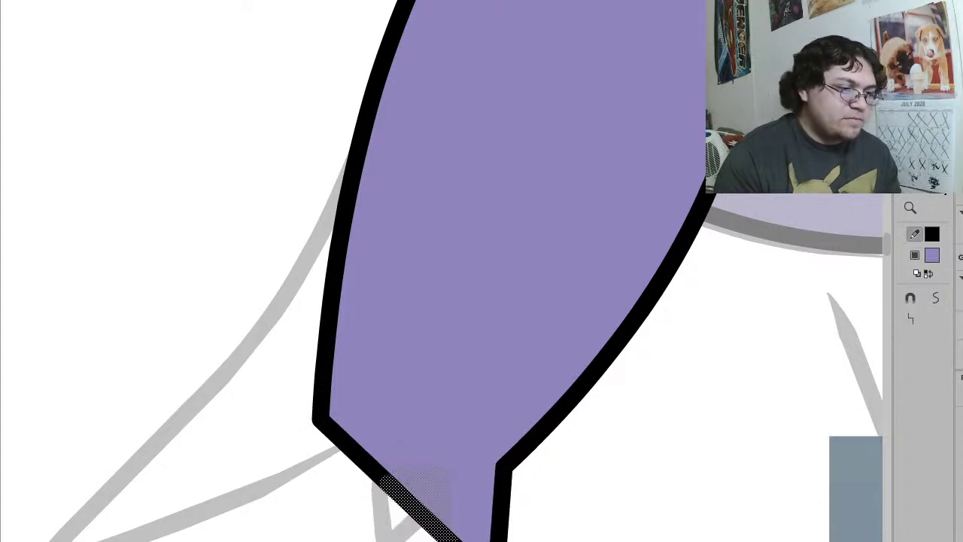
mouse_move(497, 541)
left_mouse_down()
mouse_move(481, 541)
mouse_move(447, 496)
left_mouse_up()
left_click(447, 537)
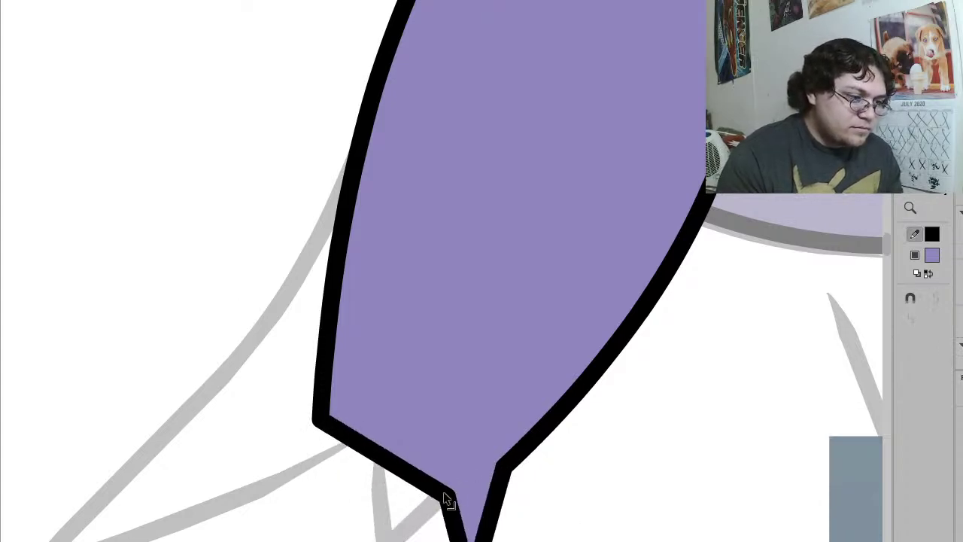
Step: Shape a second claw from the leg's outer lower edge, leaving a pointed notch between the two claws
left_click_drag(376, 518, 354, 469)
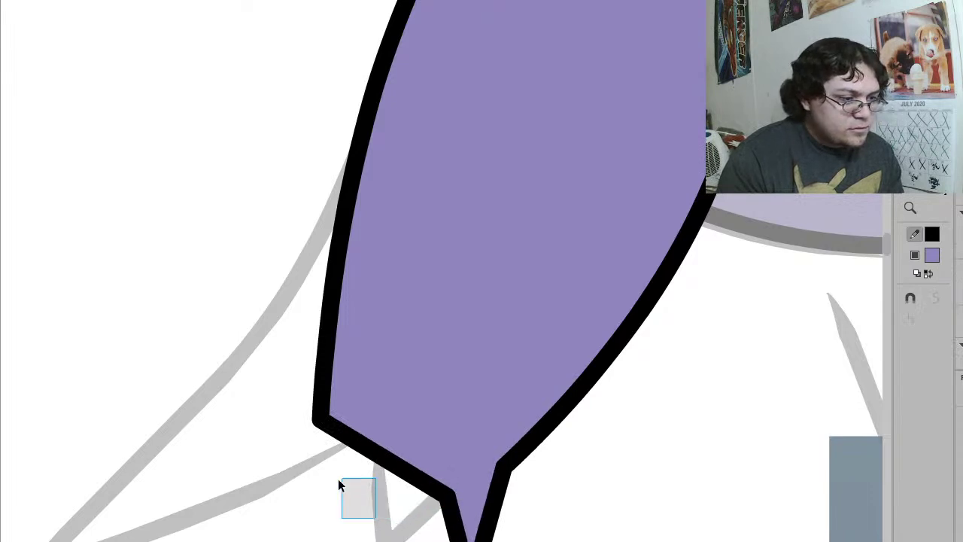
left_click_drag(452, 495, 424, 486)
left_click_drag(356, 509, 293, 519)
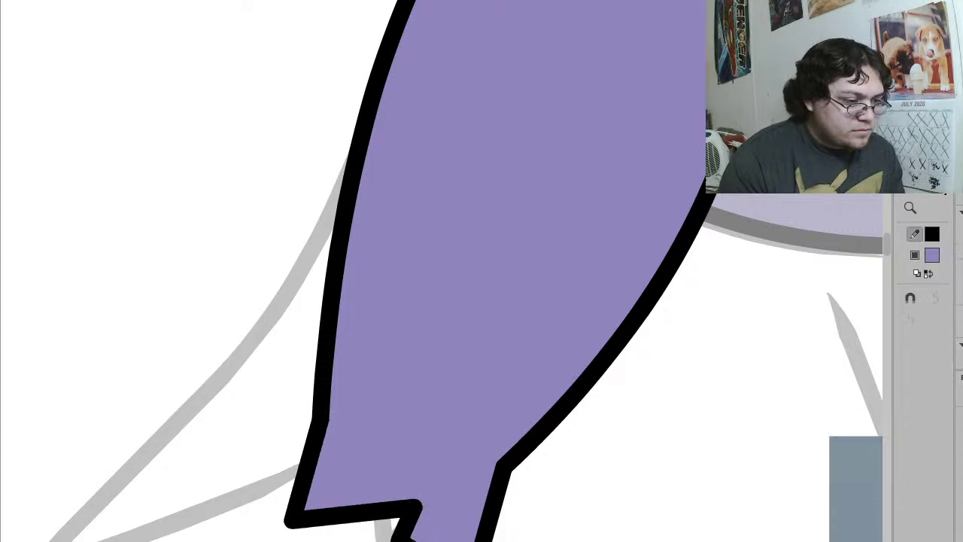
left_click_drag(406, 509, 355, 541)
left_click_drag(422, 541, 425, 492)
left_click_drag(271, 476, 317, 487)
left_click_drag(294, 521, 326, 512)
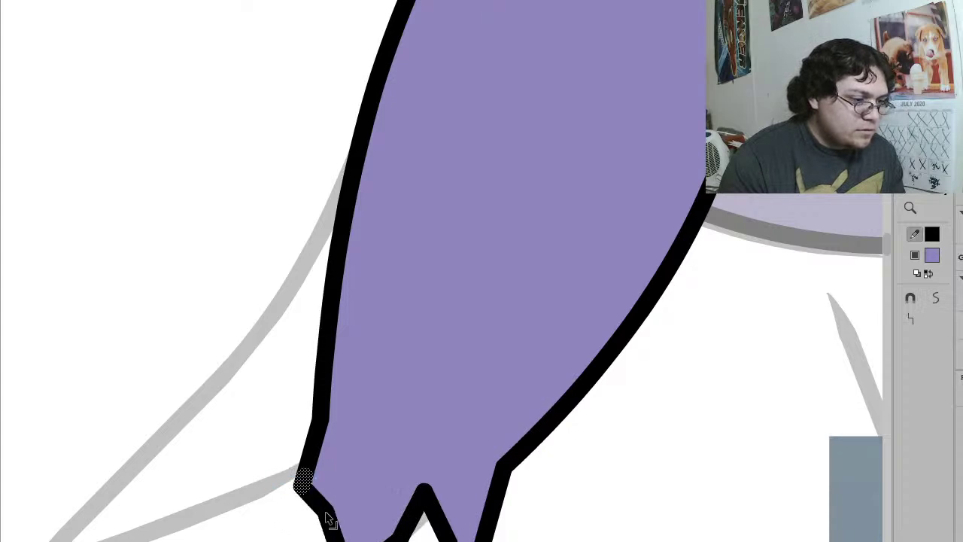
left_click(314, 522)
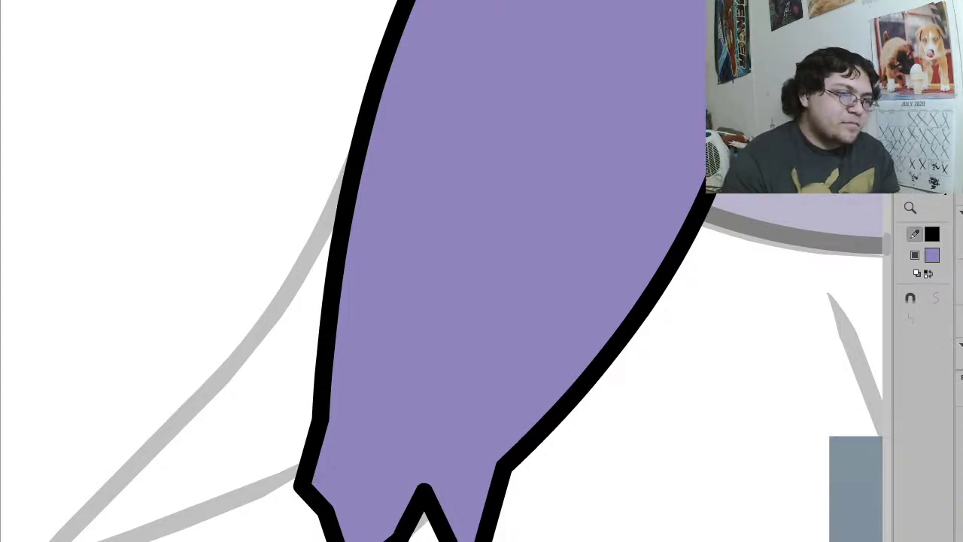
Step: Pull the notch between the claws outward, delete the crossing line pieces and straighten the remaining lower edge
mouse_move(426, 495)
left_mouse_down()
mouse_move(448, 489)
mouse_move(278, 504)
mouse_move(288, 515)
left_mouse_up()
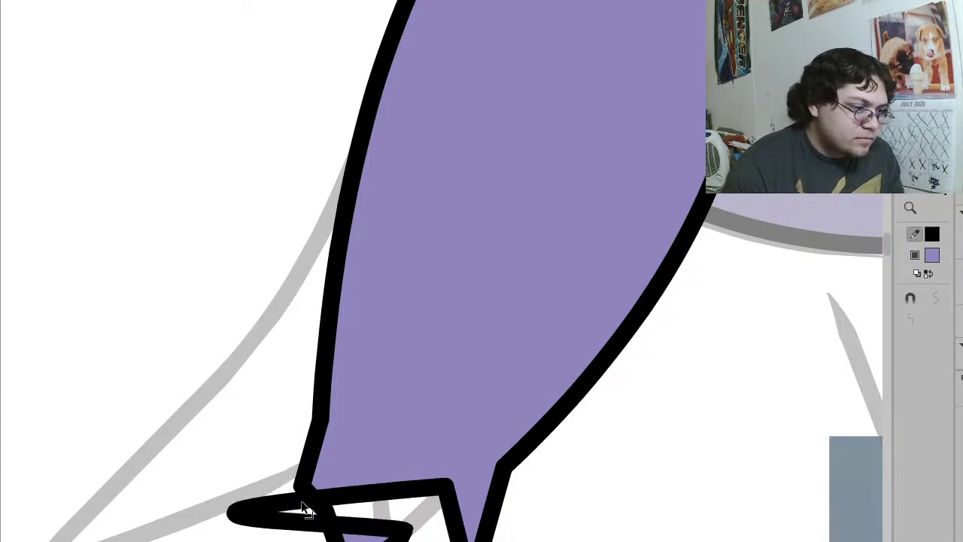
left_click(292, 503)
key("Delete")
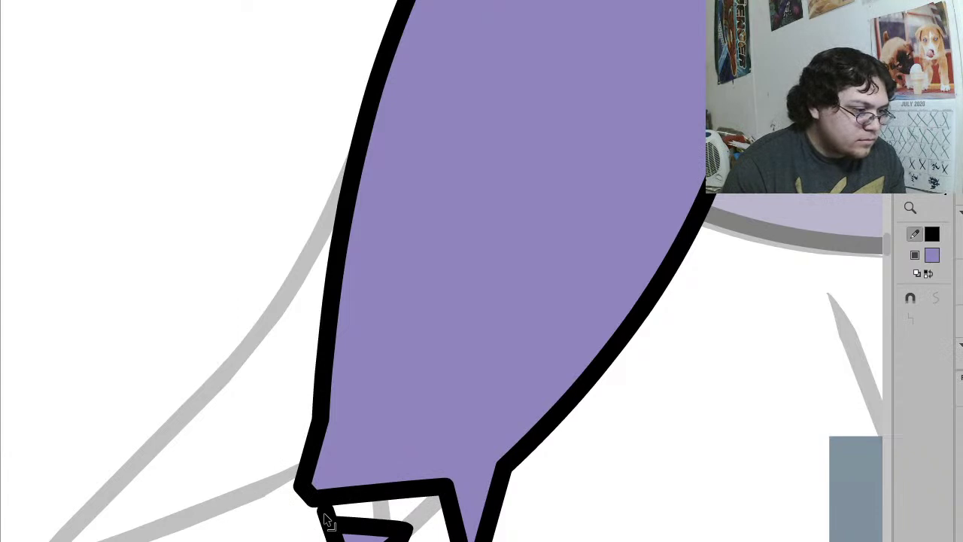
left_click(325, 516)
key("Delete")
left_click(355, 535)
key("Delete")
left_click_drag(442, 489, 448, 480)
left_click(394, 488)
left_click(911, 319)
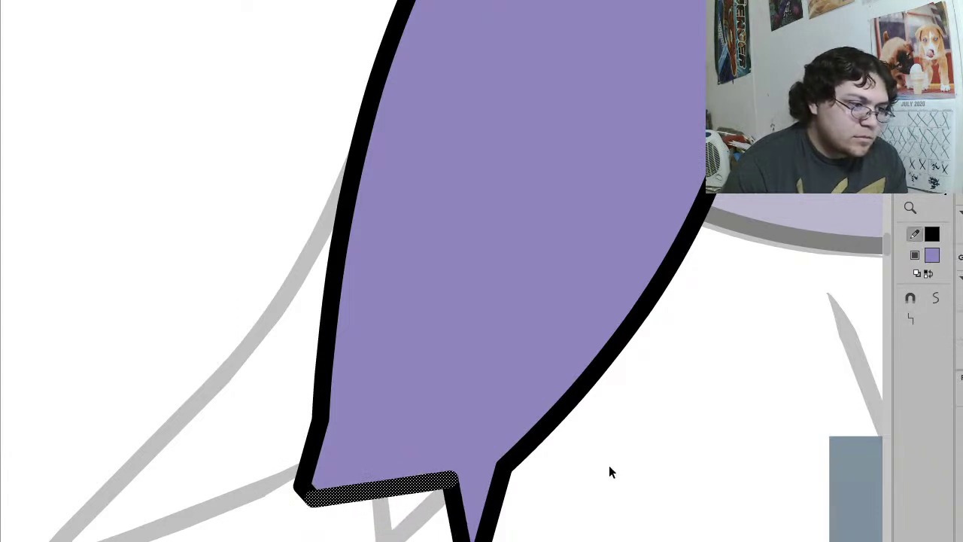
Step: Pull the foot's lower edge down into a point and its outer corner sideways, straightening the outer edge
left_click(704, 408)
left_click_drag(319, 499, 386, 541)
left_click_drag(339, 519, 234, 474)
left_click(290, 481)
left_click(917, 321)
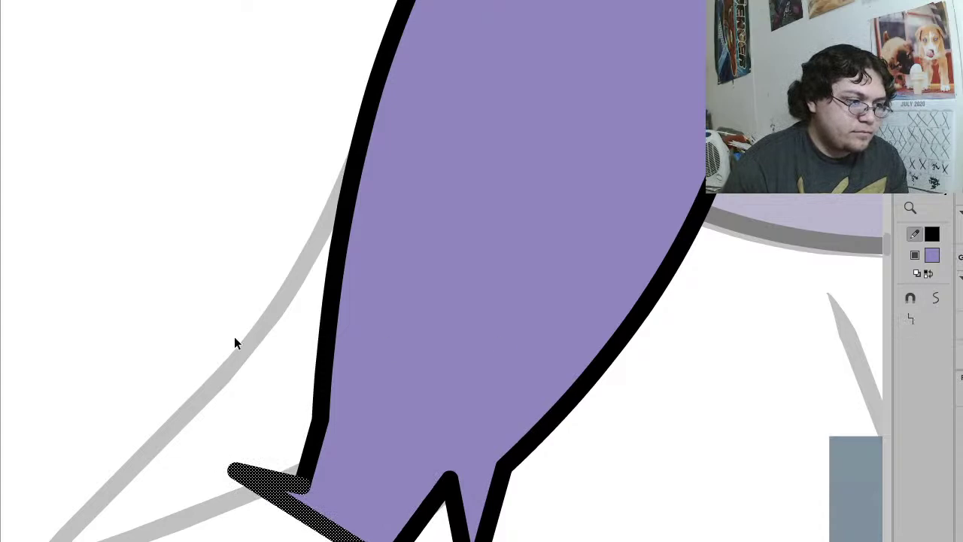
Step: Reposition the corners to form separate outer and middle claws with a notch between them
left_click(231, 449)
left_click_drag(235, 472, 381, 452)
left_click_drag(302, 487, 235, 467)
left_click_drag(388, 539, 323, 536)
left_click_drag(382, 461, 340, 467)
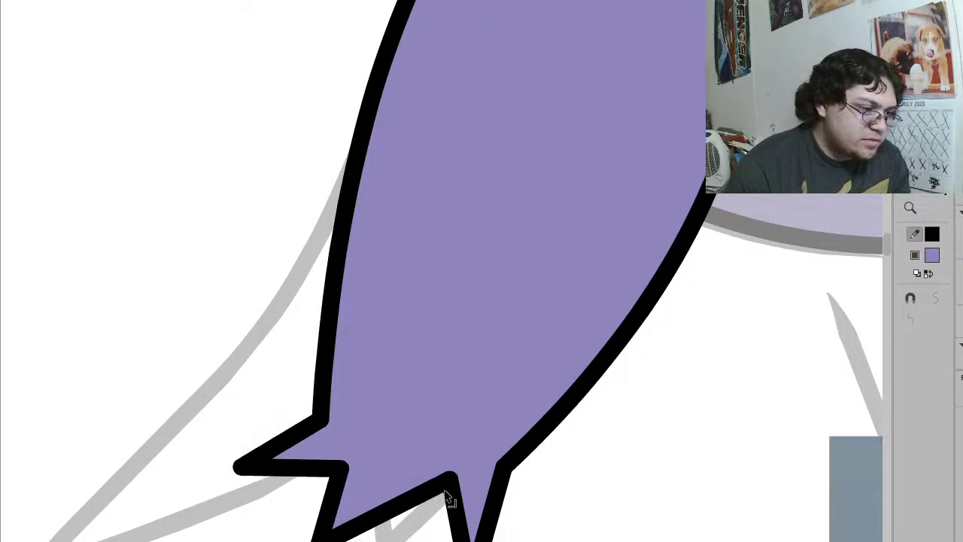
Step: Adjust the notch beside the inner claw, bend the edges of all three claws into curves and leave the leg group
left_click_drag(452, 493, 437, 499)
left_click_drag(490, 534, 500, 534)
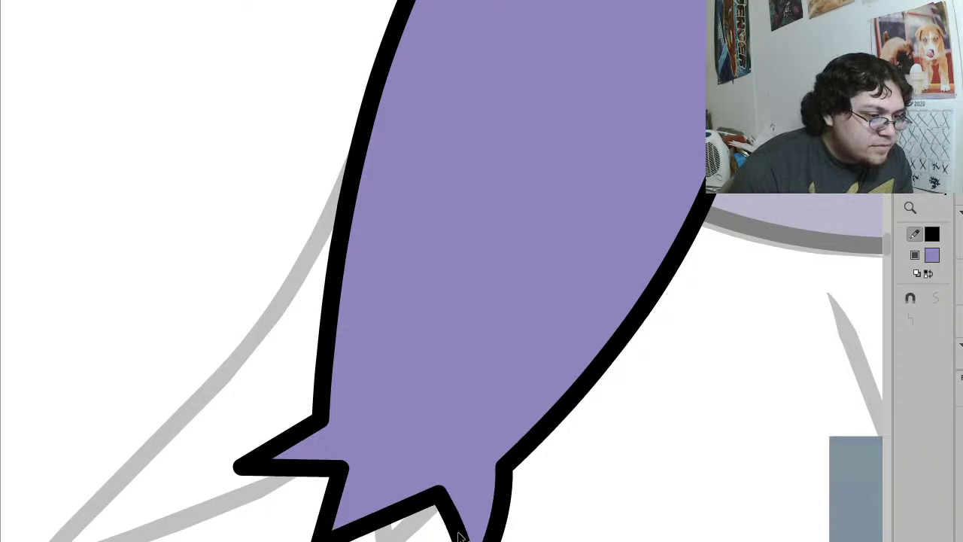
left_click_drag(419, 516, 403, 505)
left_click_drag(337, 466, 322, 482)
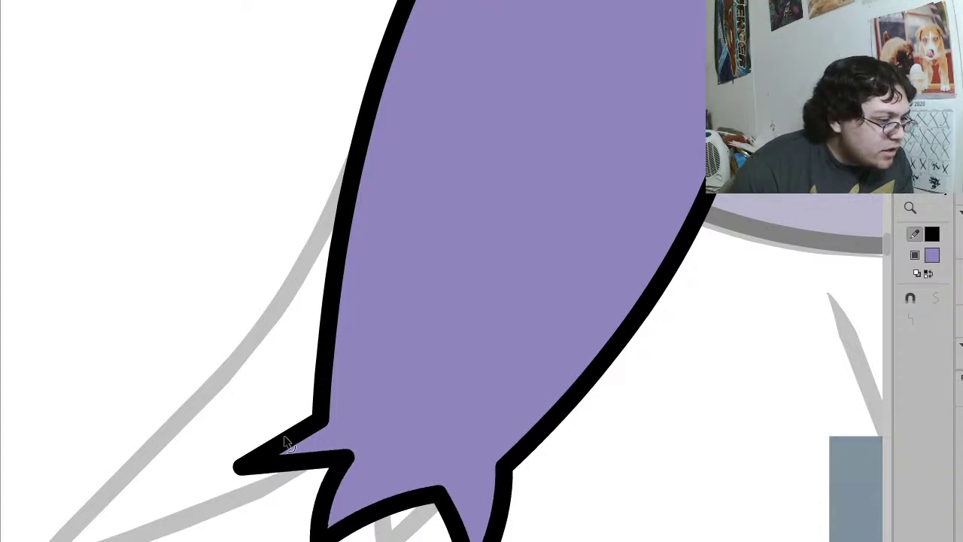
left_click_drag(284, 439, 277, 424)
left_click_drag(304, 461, 302, 455)
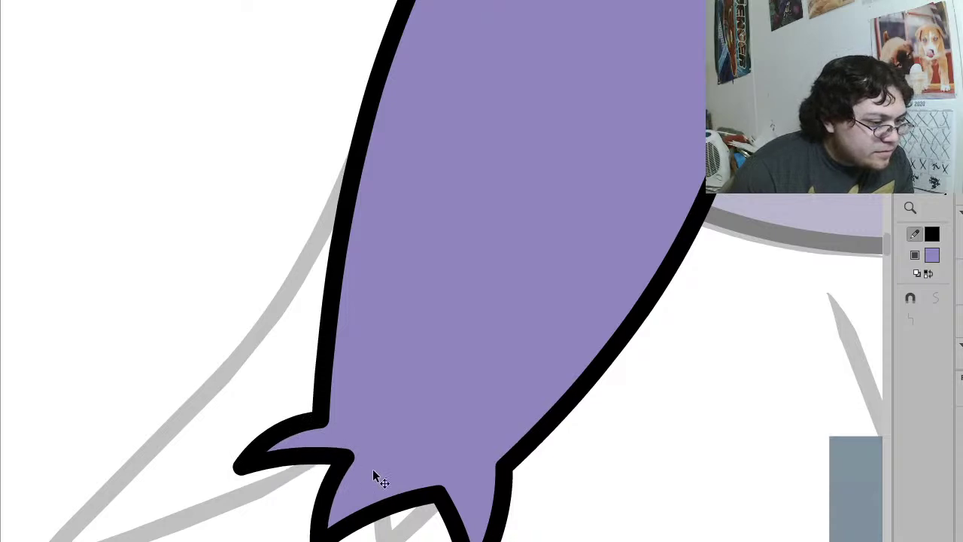
double_click(582, 499)
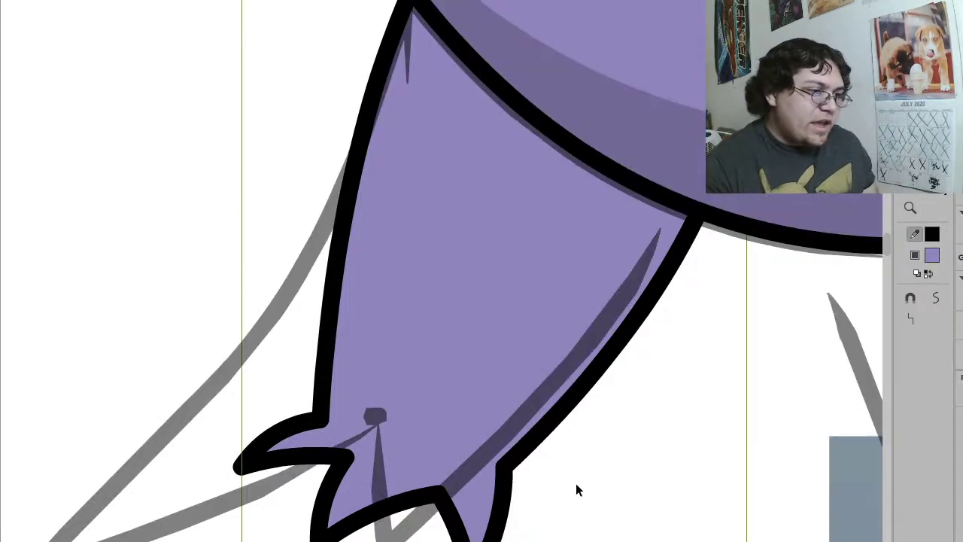
Step: Reopen the leg group, lengthen the tips of the middle and outer claws and deepen the notch between them
key("z")
left_click(570, 341)
left_click(380, 240)
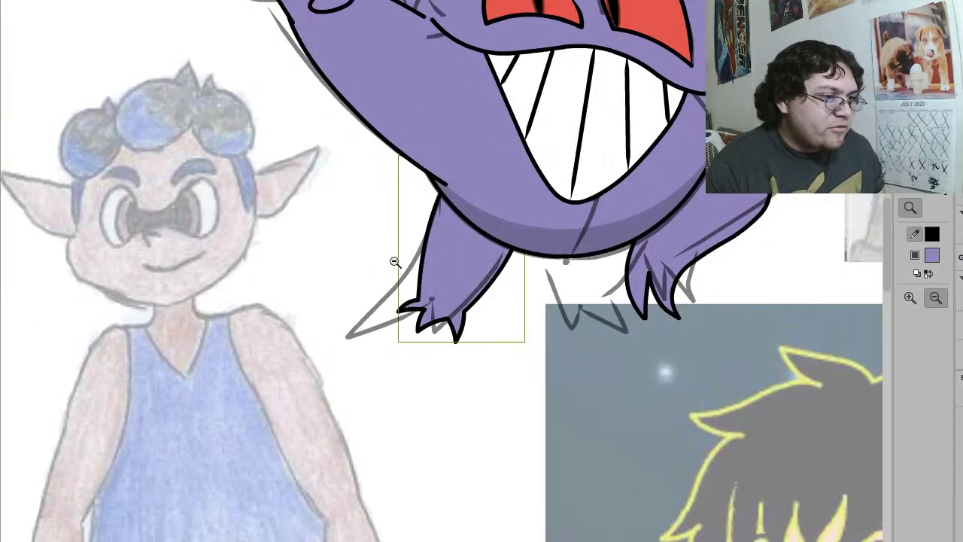
left_click(393, 260)
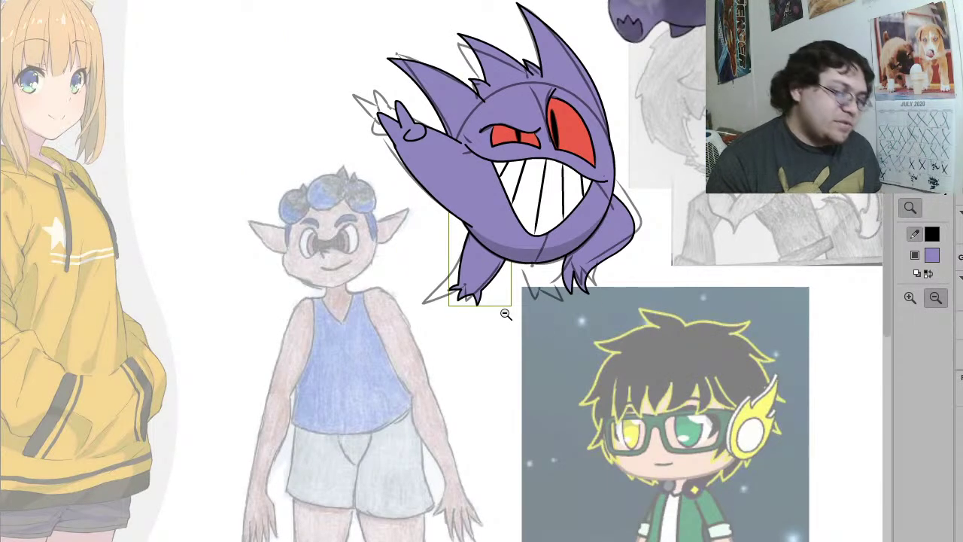
left_click_drag(601, 328, 387, 176)
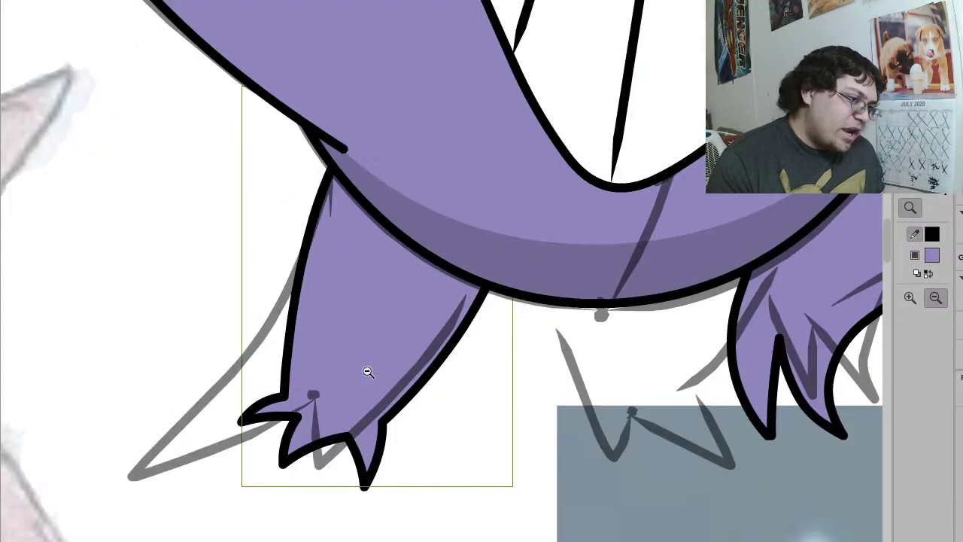
key("v")
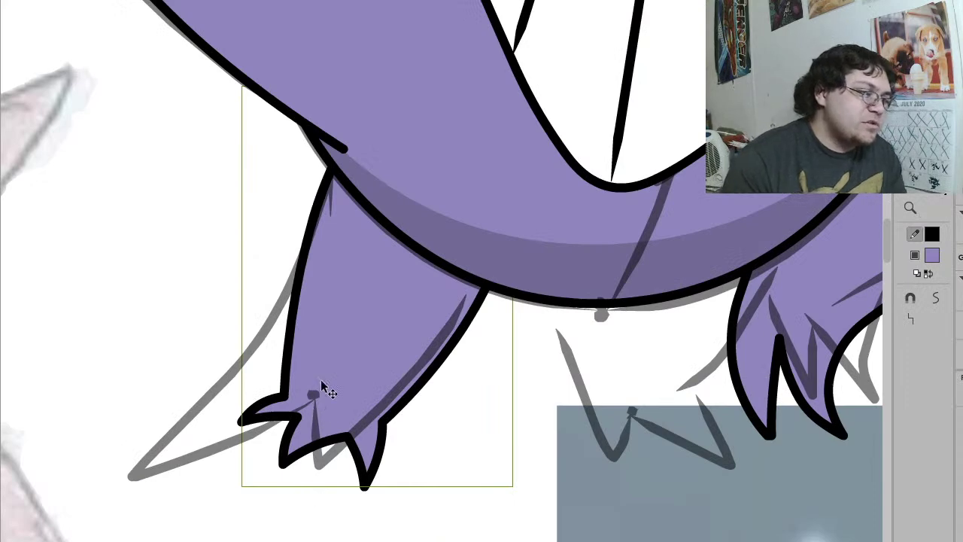
double_click(338, 308)
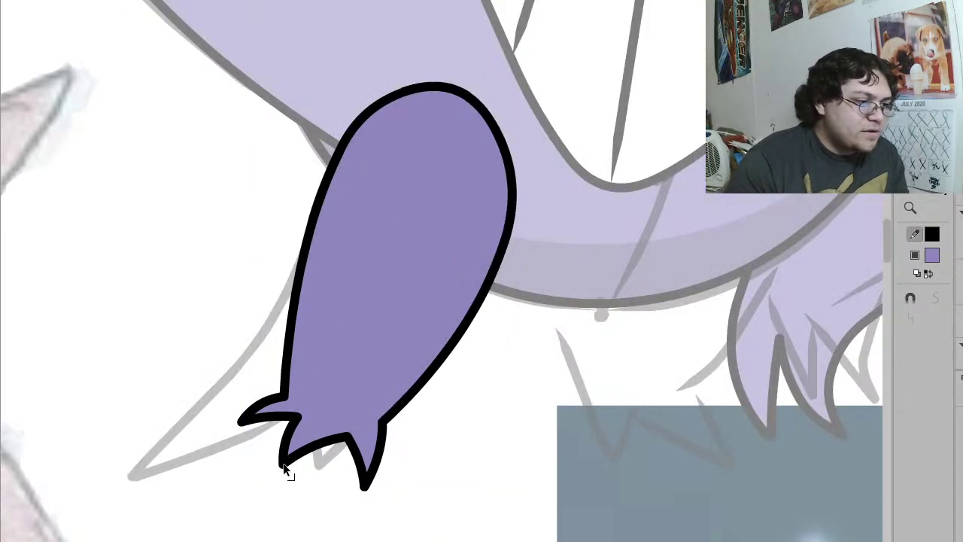
left_click_drag(281, 476, 279, 468)
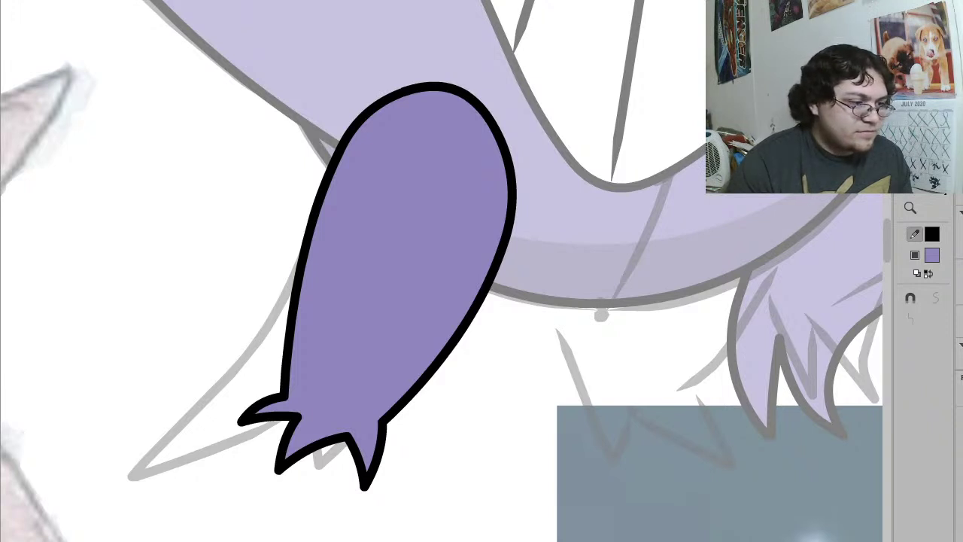
left_click_drag(244, 419, 225, 428)
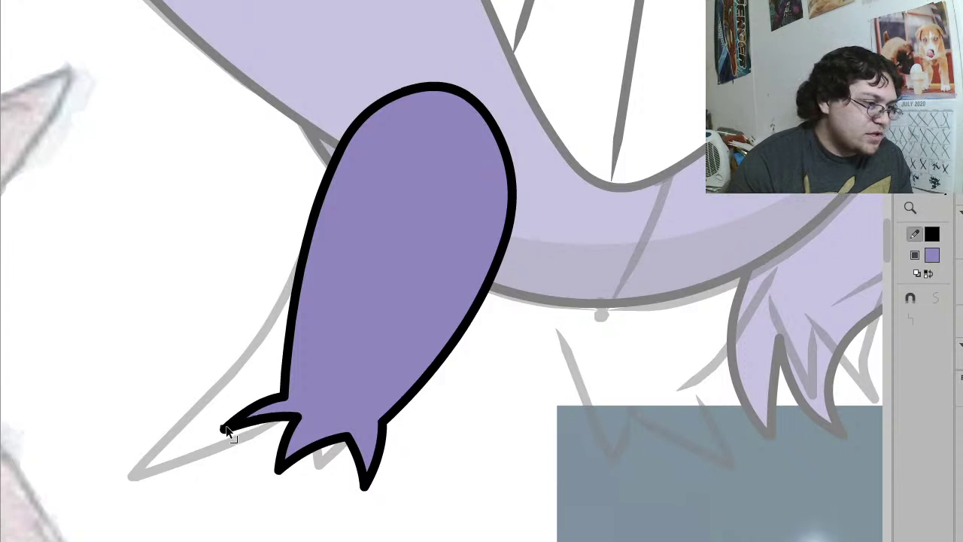
left_click_drag(300, 418, 311, 422)
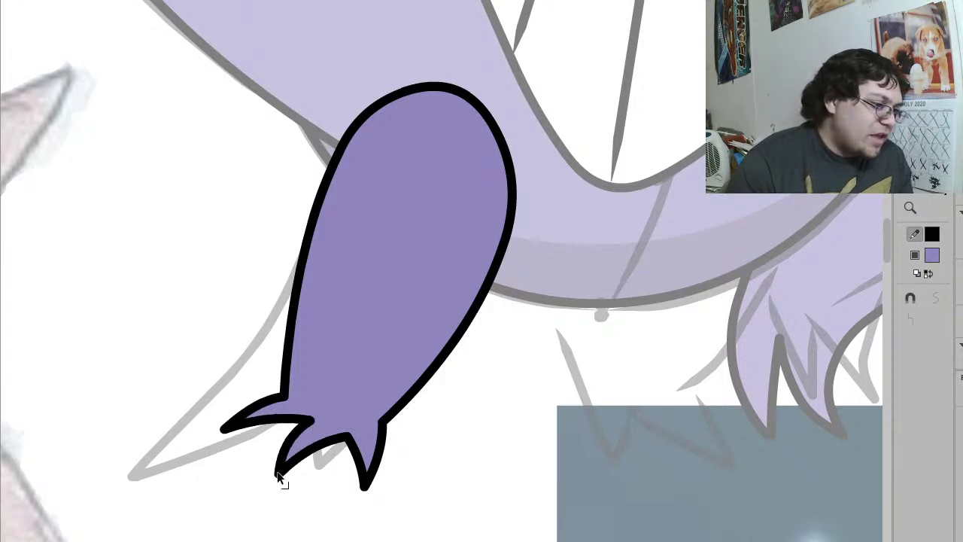
Step: Rework the curved edges of the outer and middle claws and shift the notch beside the inner claw
left_click_drag(326, 457, 323, 451)
left_click_drag(283, 421, 276, 436)
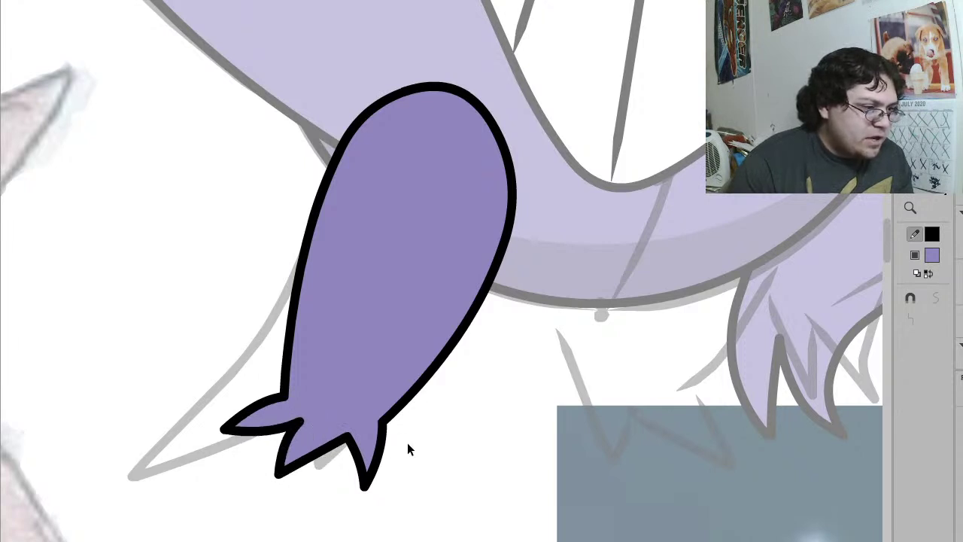
left_click_drag(387, 432, 322, 454)
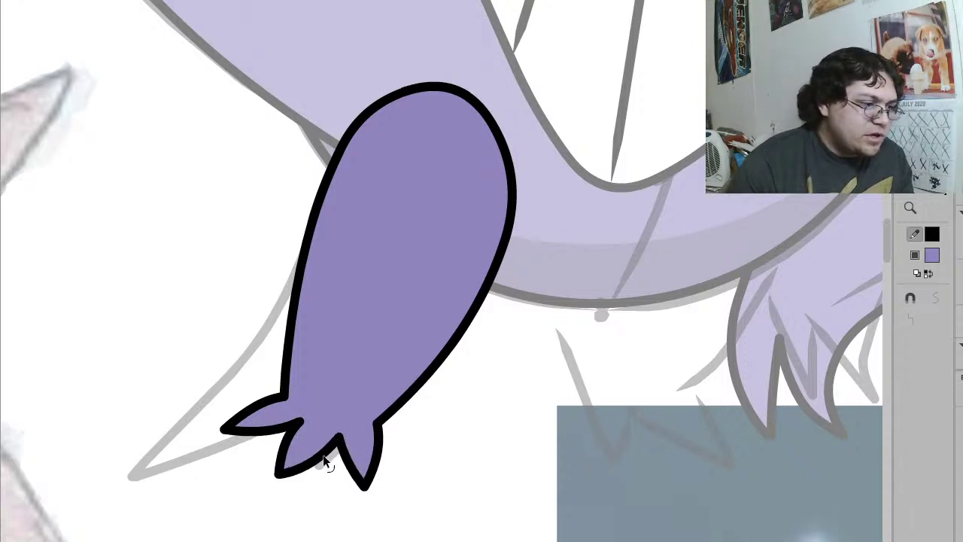
left_click_drag(272, 428, 273, 416)
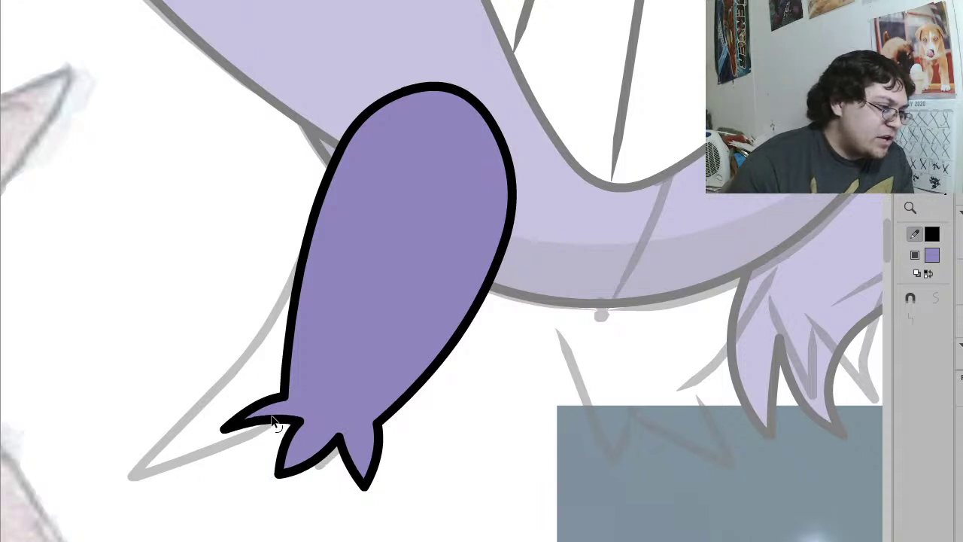
left_click_drag(322, 462, 313, 450)
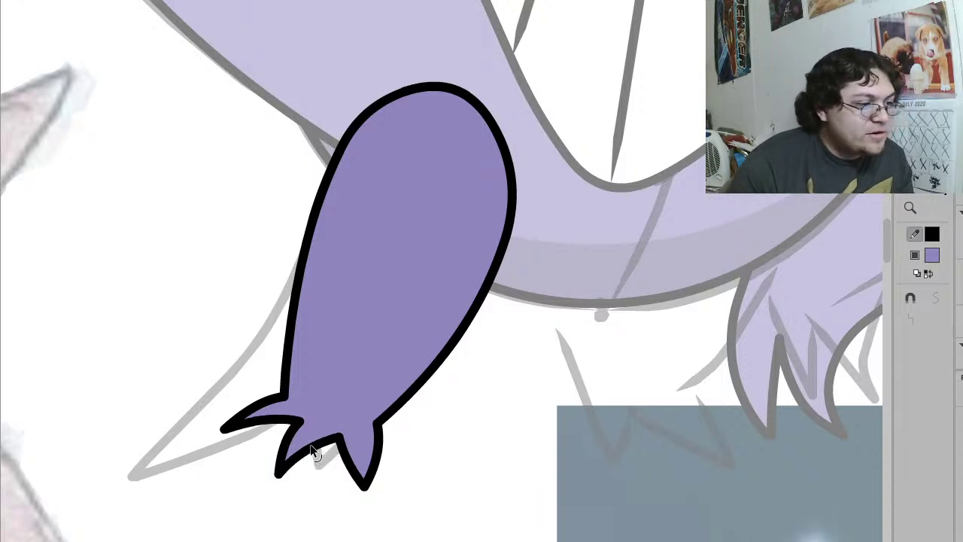
Step: Move the inner and middle claw tips outward, refine the corners where the foot meets the leg and leave the group
left_click_drag(364, 488, 340, 488)
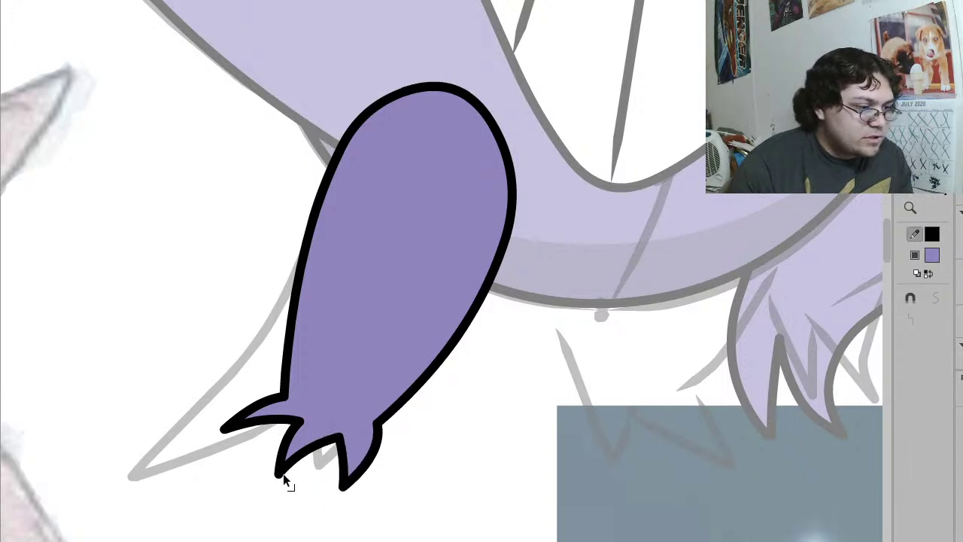
left_click_drag(283, 475, 272, 474)
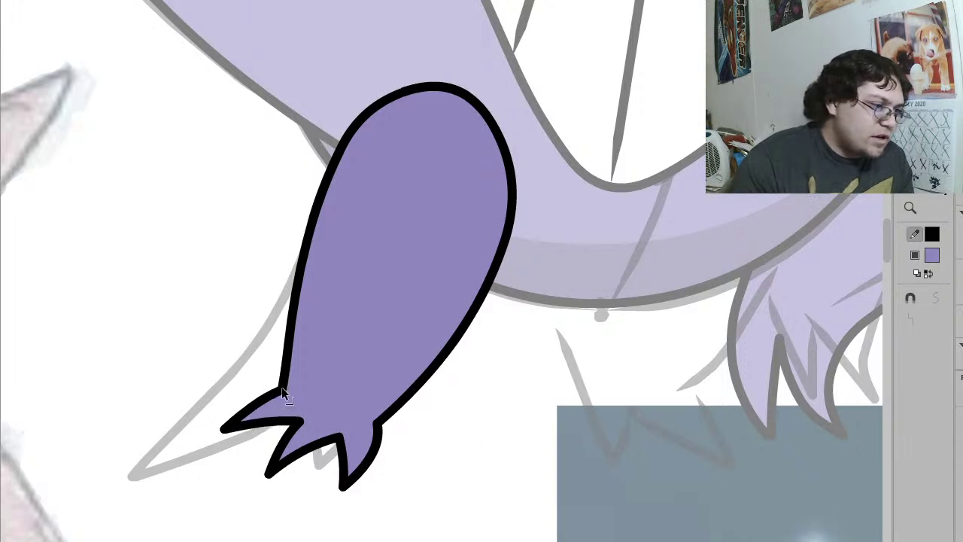
left_click_drag(379, 423, 390, 417)
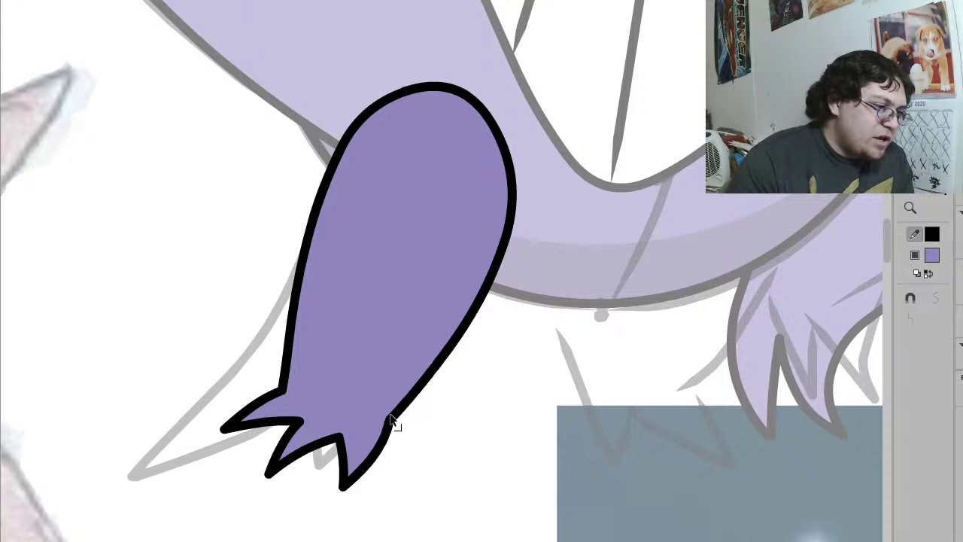
double_click(395, 434)
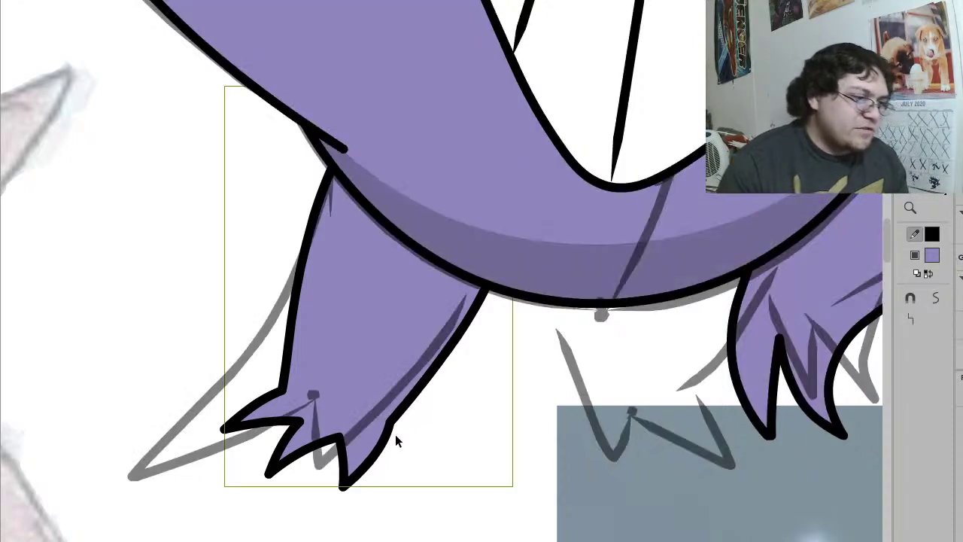
Step: Change the leg's fill to the darker purple sampled from the shading along the body's underside
key("z")
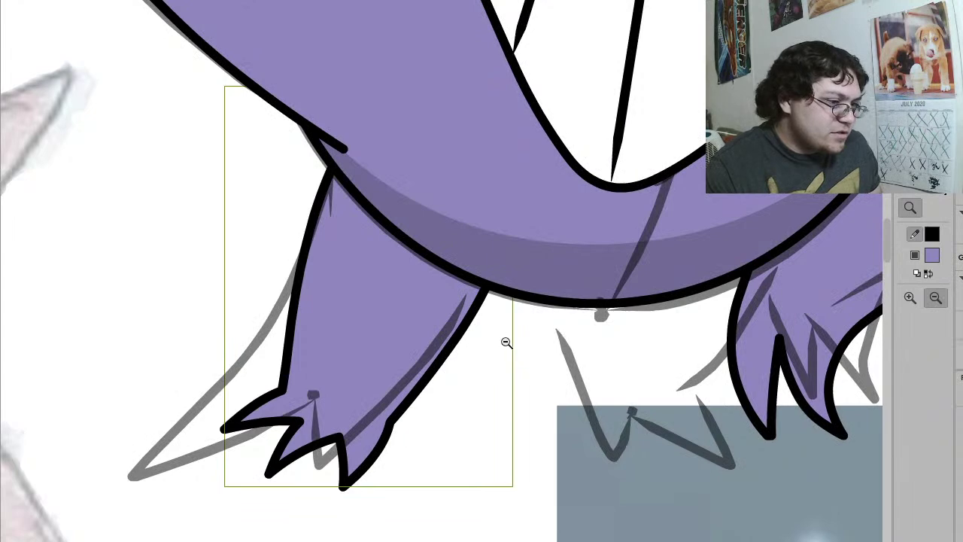
left_click(393, 329)
left_click(398, 323)
key("v")
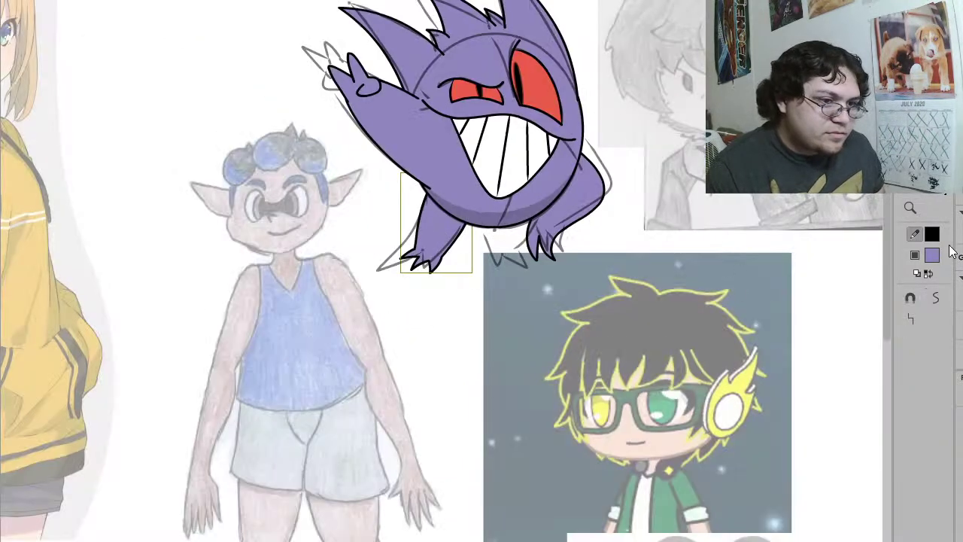
left_click(929, 258)
left_click(488, 215)
key("v")
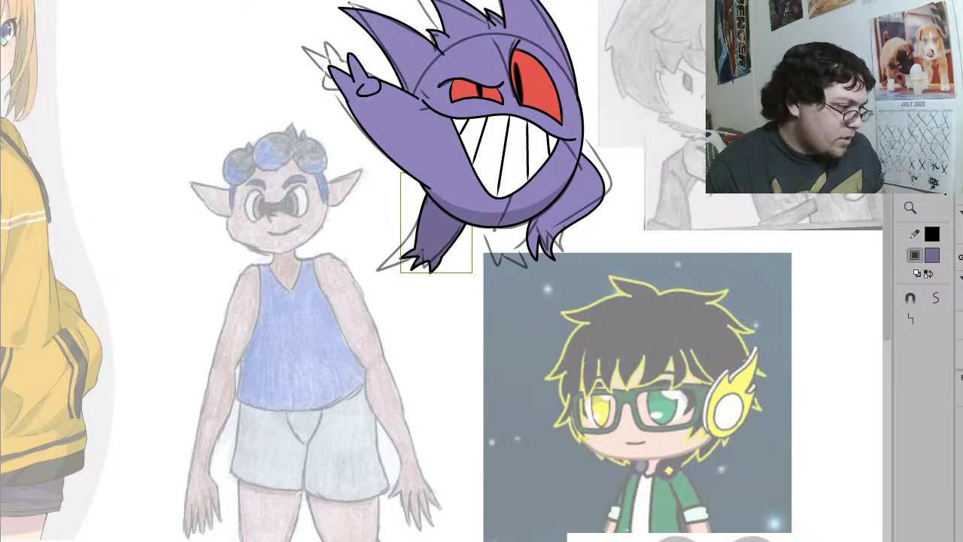
Step: Group the shaded leg, make a mirrored copy and place it under the other side of the body
key("ctrl+b")
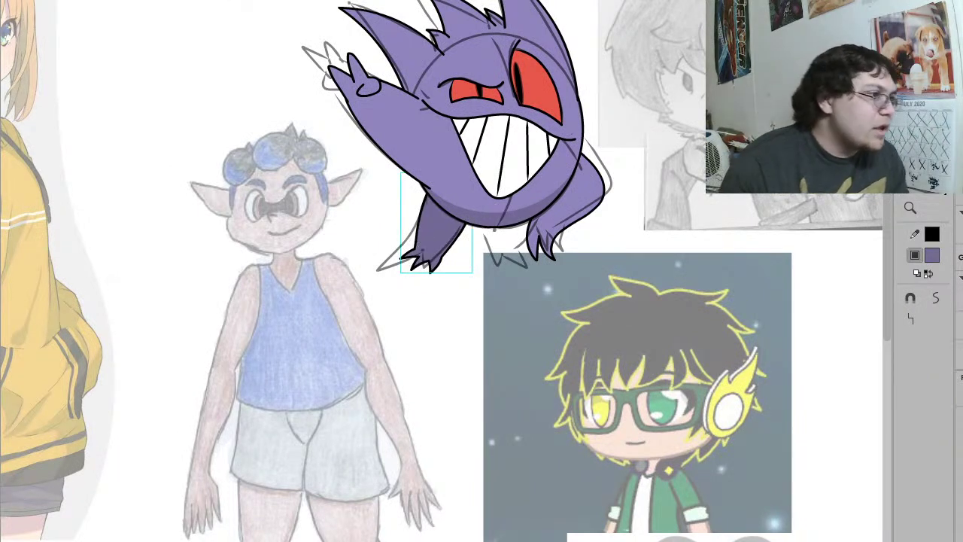
left_click(437, 223)
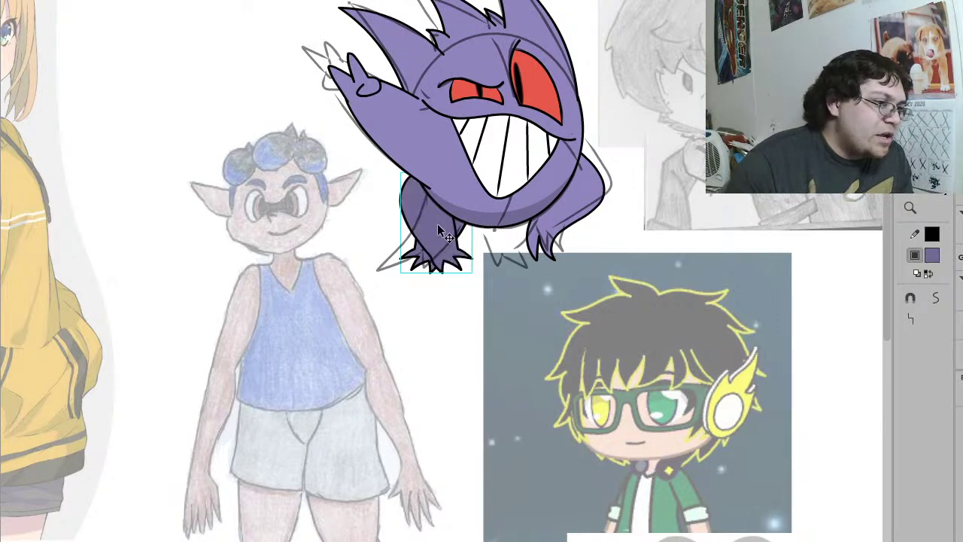
left_click_drag(463, 257, 563, 258)
key("z")
left_click_drag(614, 283, 315, 2)
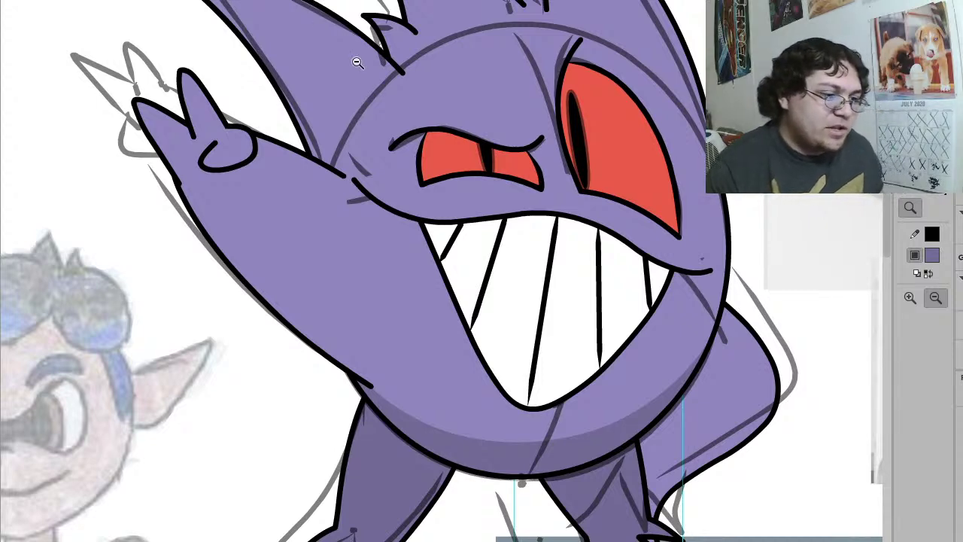
Step: Transform the mirrored leg to make it slightly larger under the body
key("q")
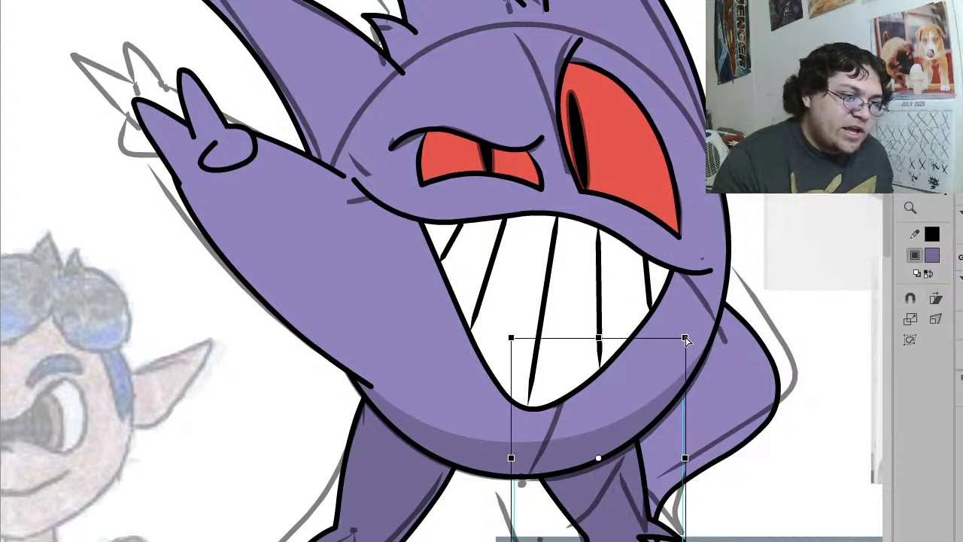
double_click(580, 493)
key("ctrl+z")
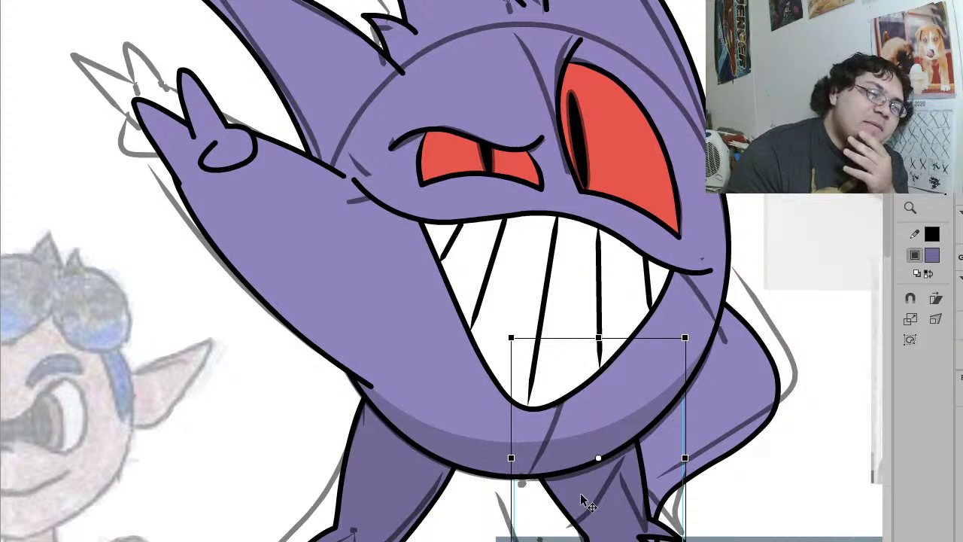
left_click_drag(685, 338, 715, 335)
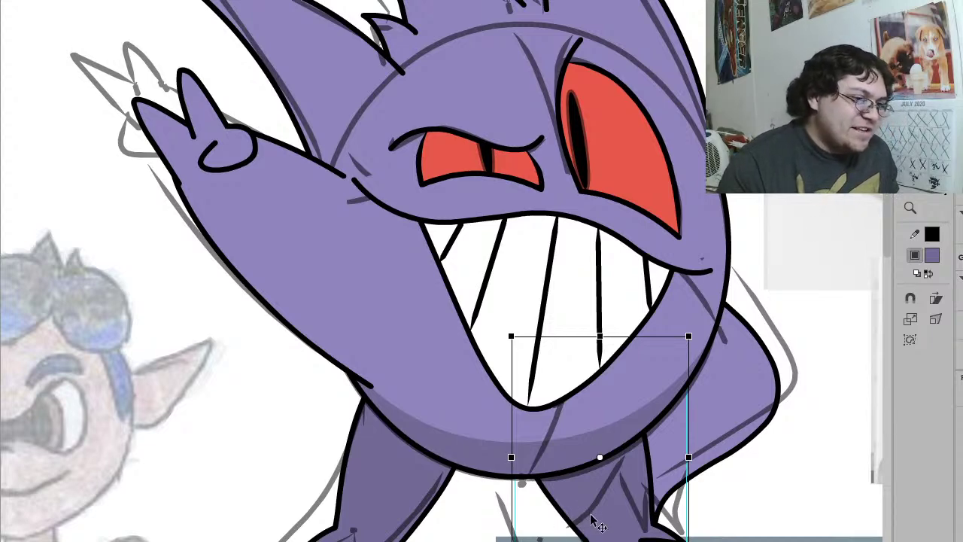
Step: Rotate the clawed limb at the body's side and move it up against the body, beside the mirrored leg
left_click(734, 375)
left_click_drag(735, 391, 773, 346)
left_click_drag(834, 243, 789, 239)
left_click_drag(762, 369, 708, 385)
left_click(297, 234)
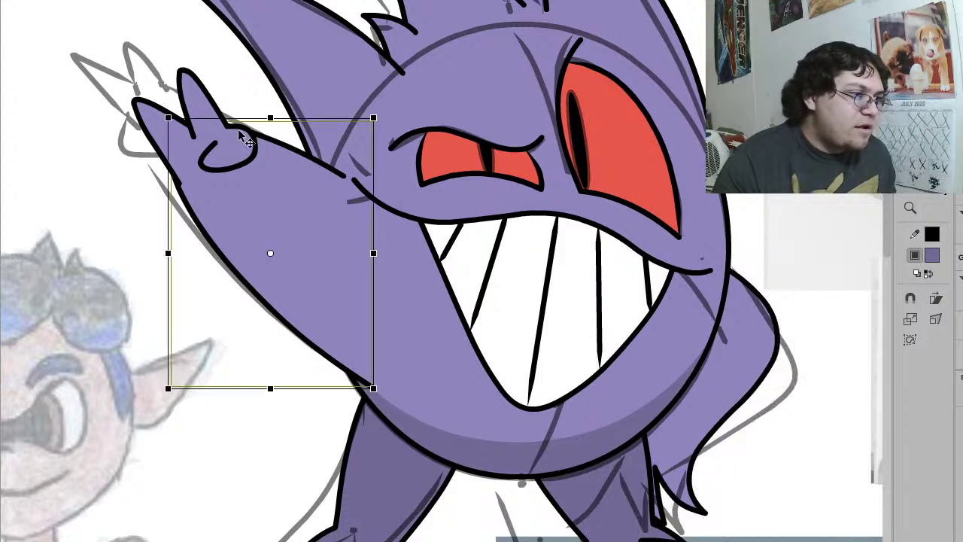
Step: Select the raised arm together with its claws and move them slightly up against the body
left_click(184, 75, "shift")
left_click(141, 105, "shift")
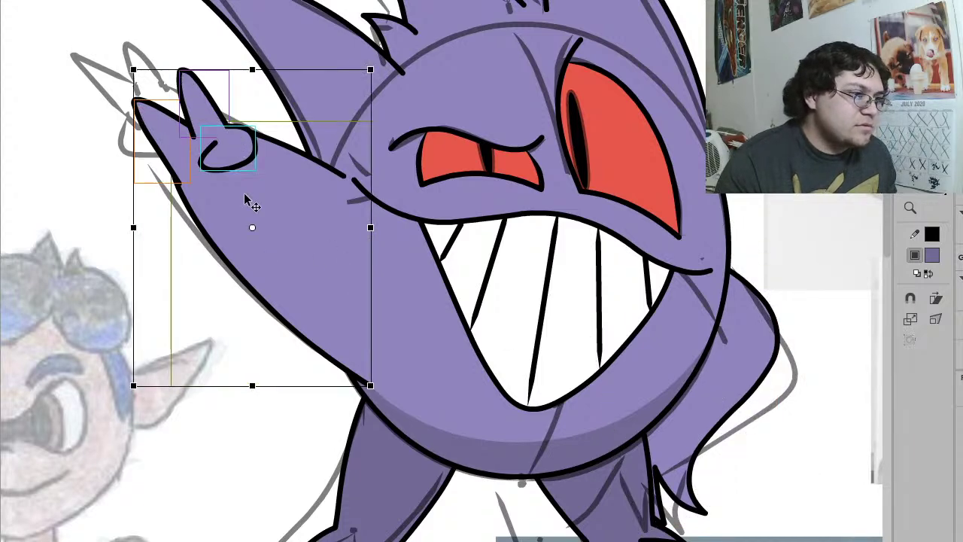
left_click_drag(284, 234, 290, 218)
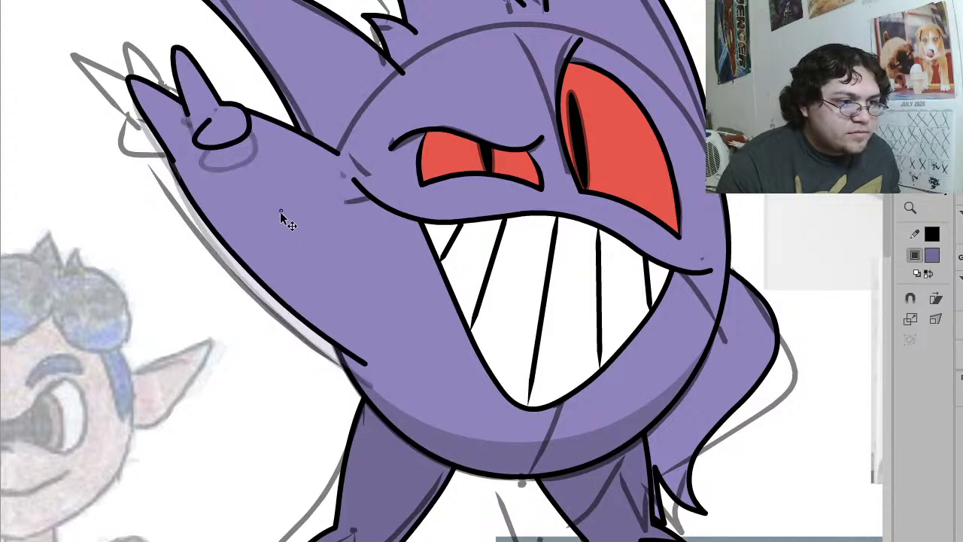
Step: Narrow the raised arm's shape so its inner end meets the body outline
left_click(286, 223)
left_click(252, 312)
left_click(306, 299)
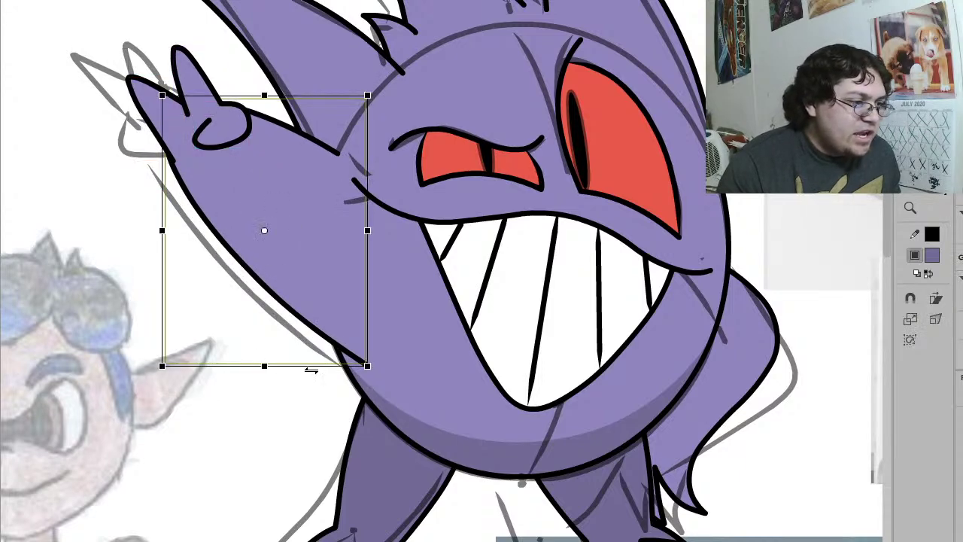
left_click_drag(265, 366, 247, 365)
key("ctrl+z")
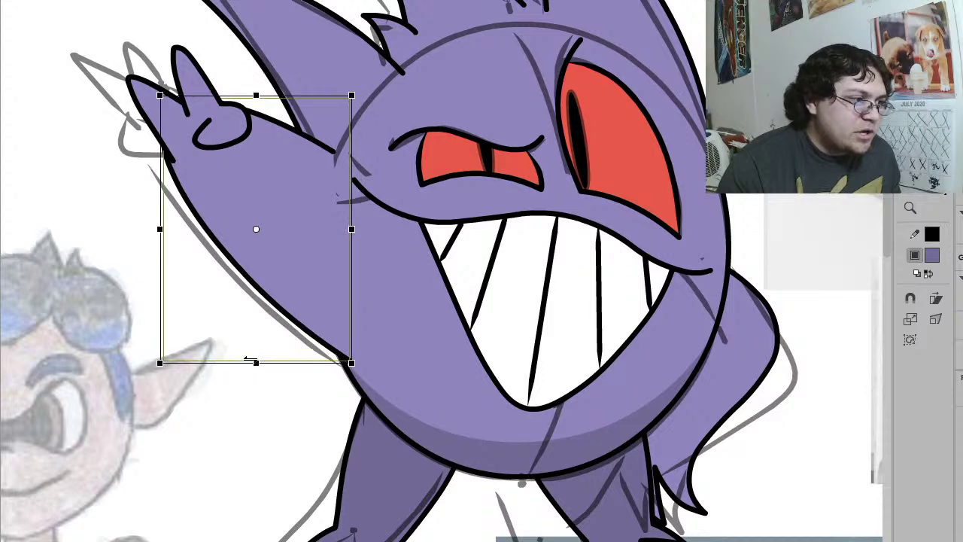
left_click(65, 277)
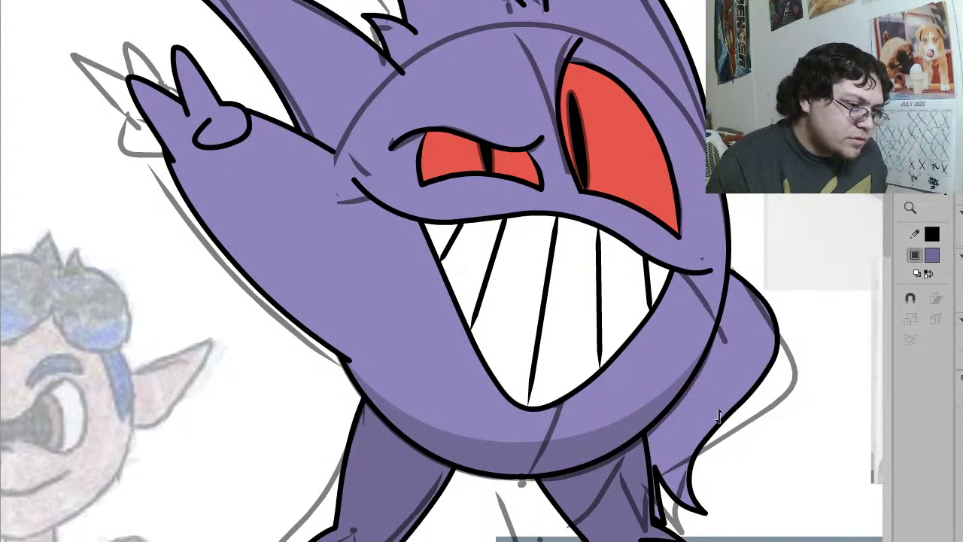
Step: Delete the leftover grey sketch lines around the Gengar's body and limbs and leave the drawing's group
key("ctrl+z")
left_click(742, 425)
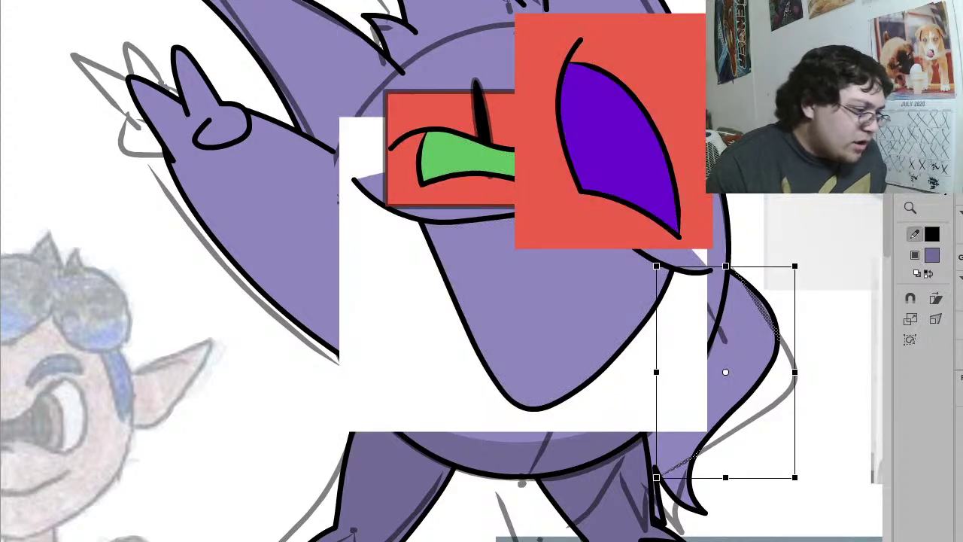
key("Return")
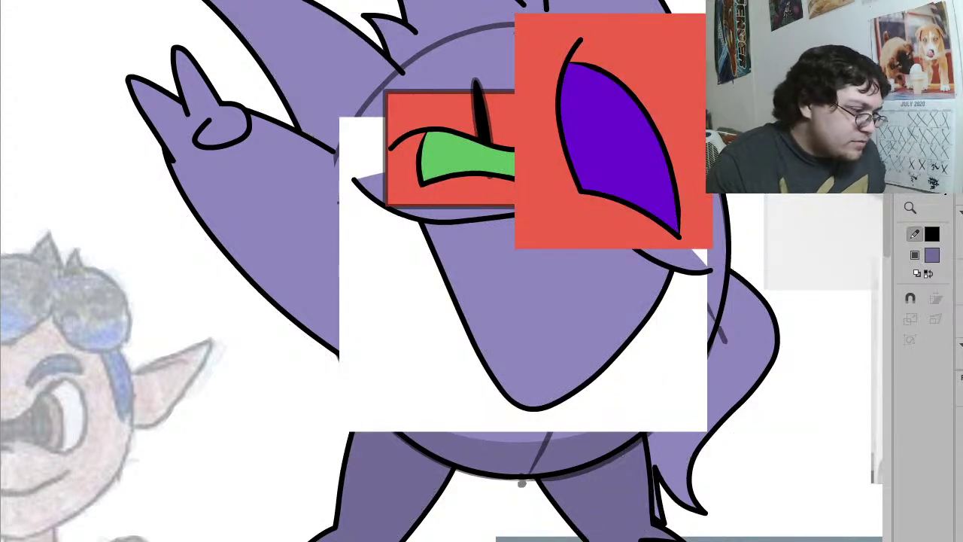
key("ctrl+shift+space")
left_click(529, 248, "ctrl+shift")
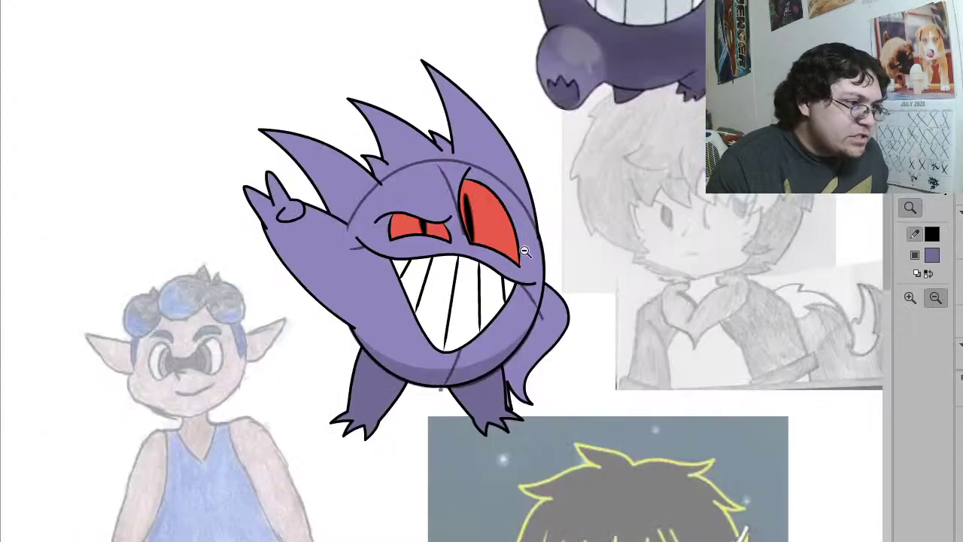
left_click(450, 370)
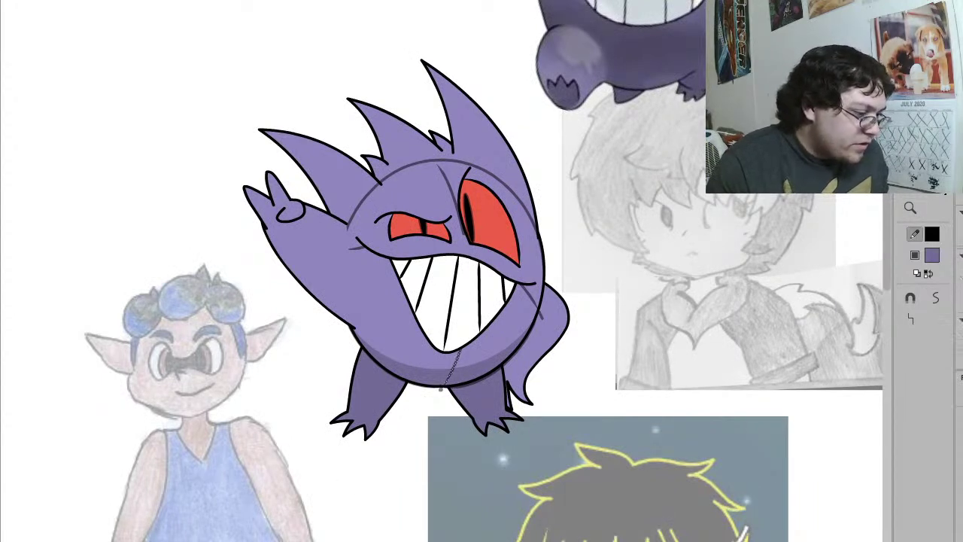
key("Delete")
double_click(700, 311)
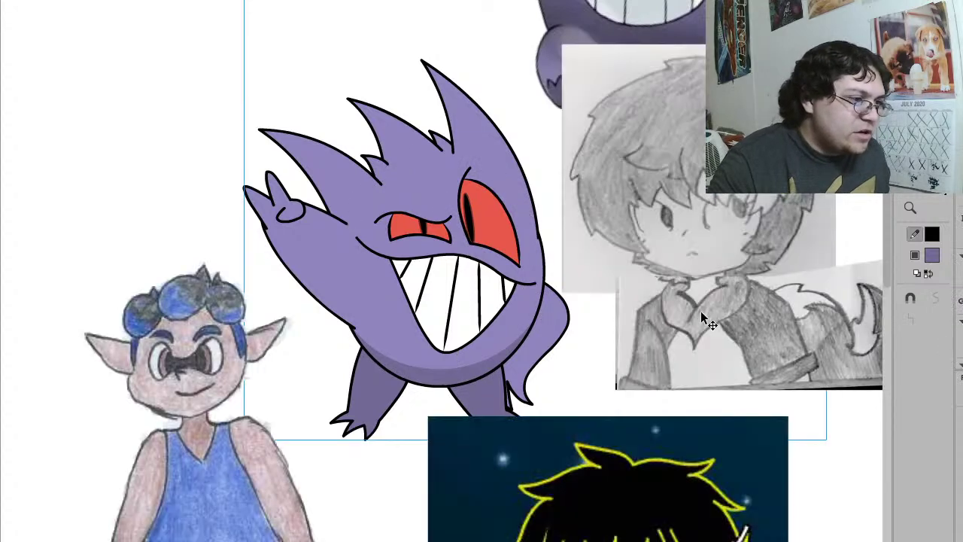
Step: Move the finished Gengar a little higher on the page and delete the reference Gengar picture
left_click_drag(504, 303, 479, 257)
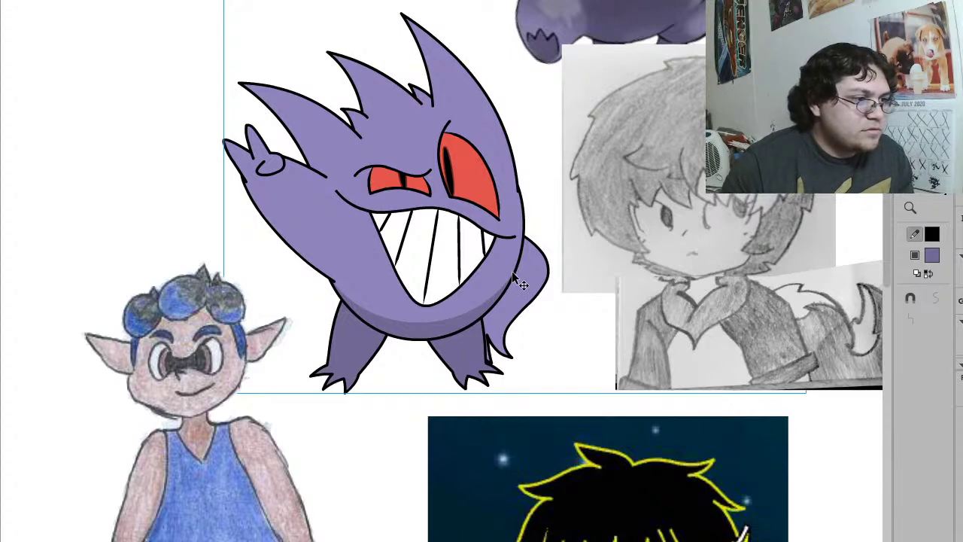
scroll(520, 277, "up", 5)
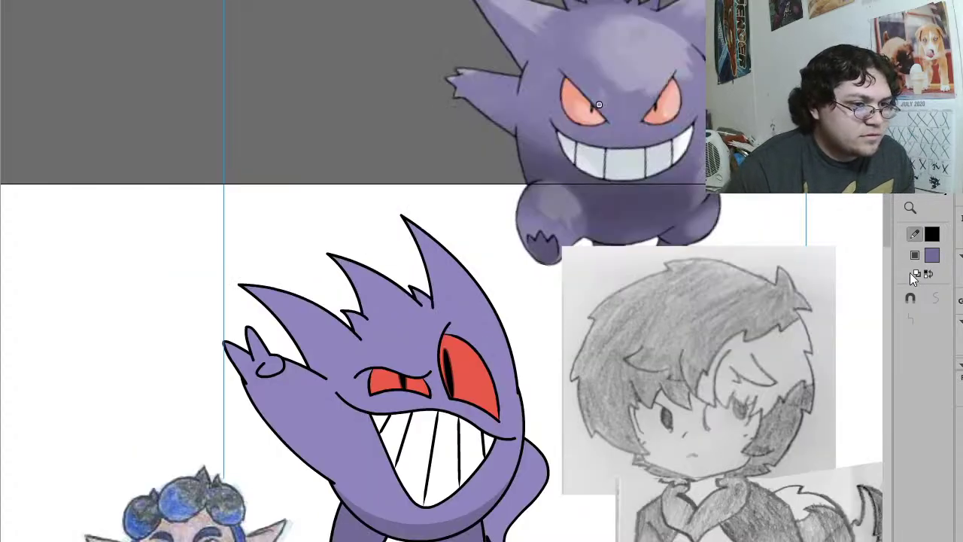
left_click_drag(886, 229, 885, 234)
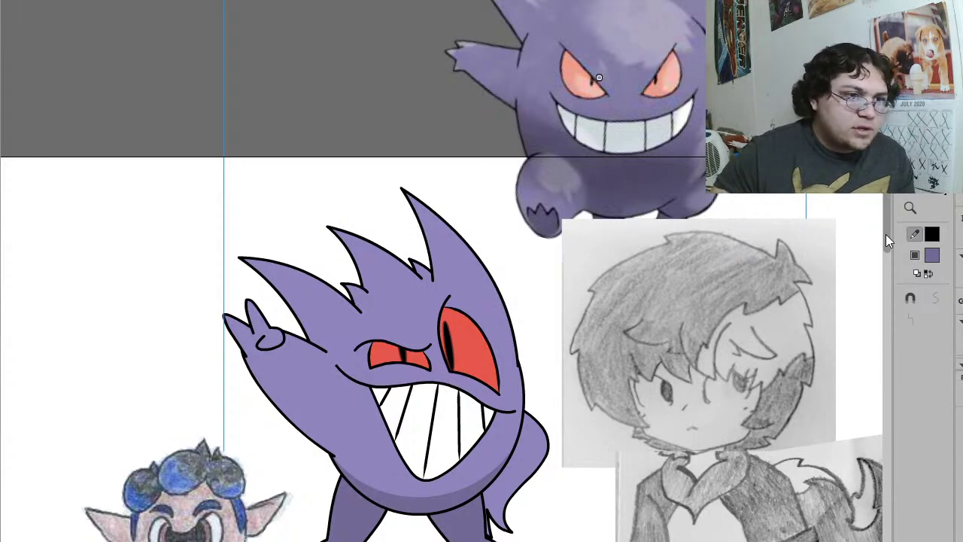
key("v")
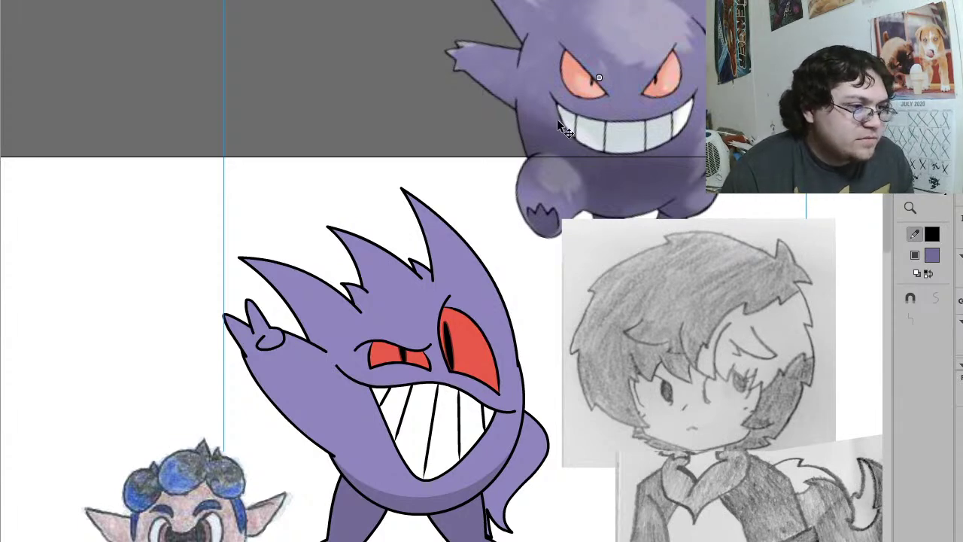
double_click(523, 137)
left_click(531, 145)
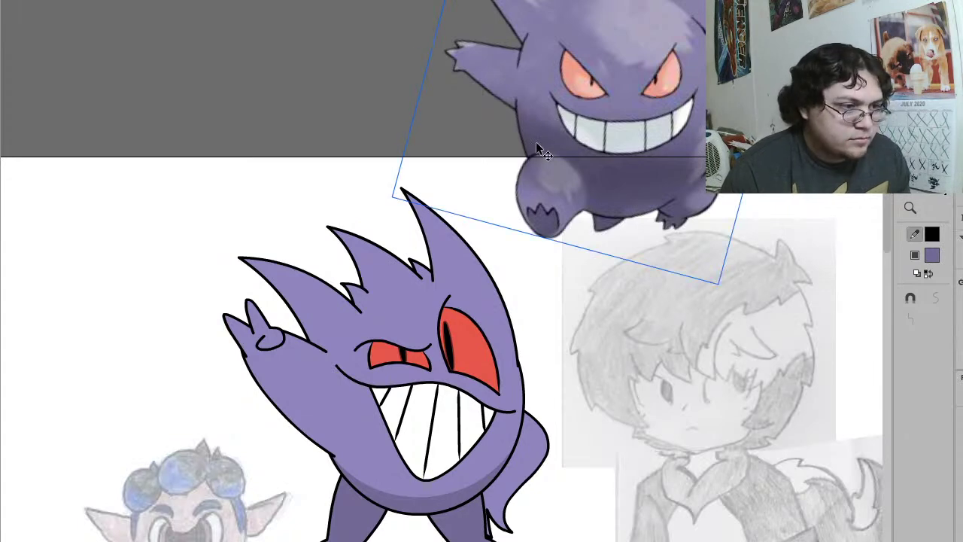
key("Delete")
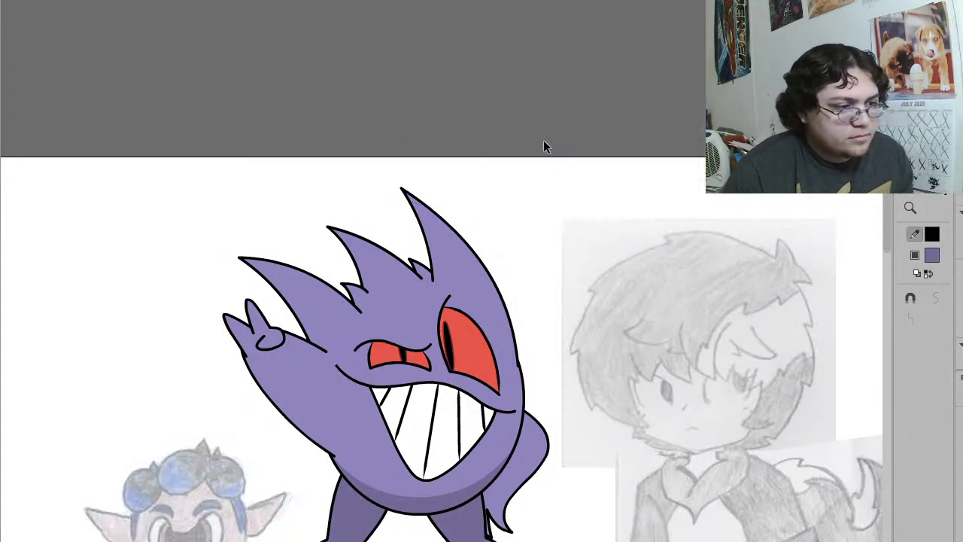
key("Escape")
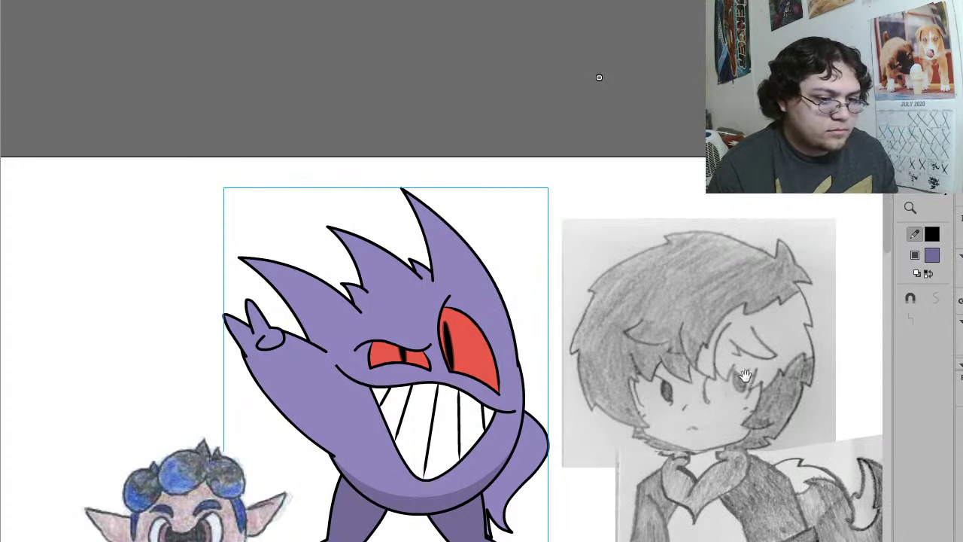
Step: Open the grey pencil drawing of the character with the jacket and tail for editing in place
left_click_drag(753, 382, 536, 321)
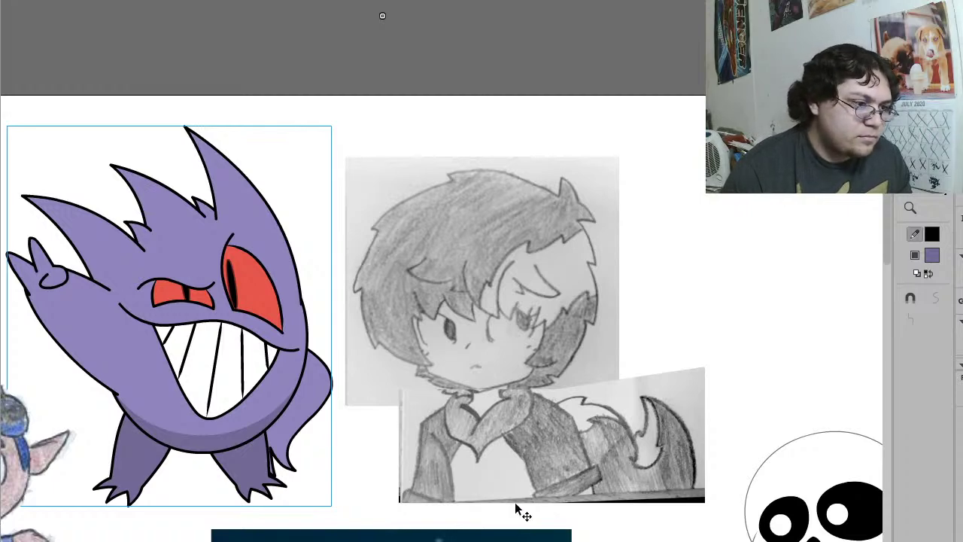
left_click_drag(348, 465, 425, 467)
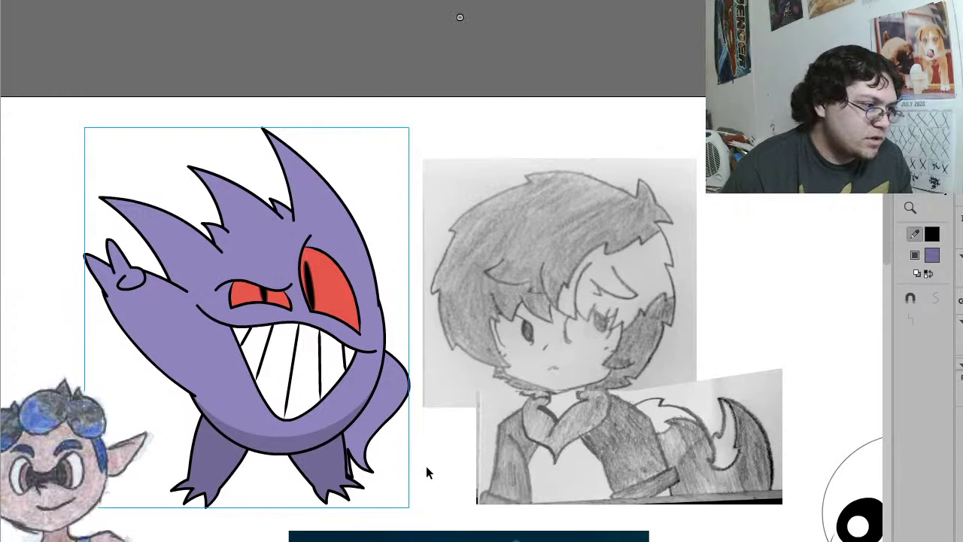
left_click(604, 359)
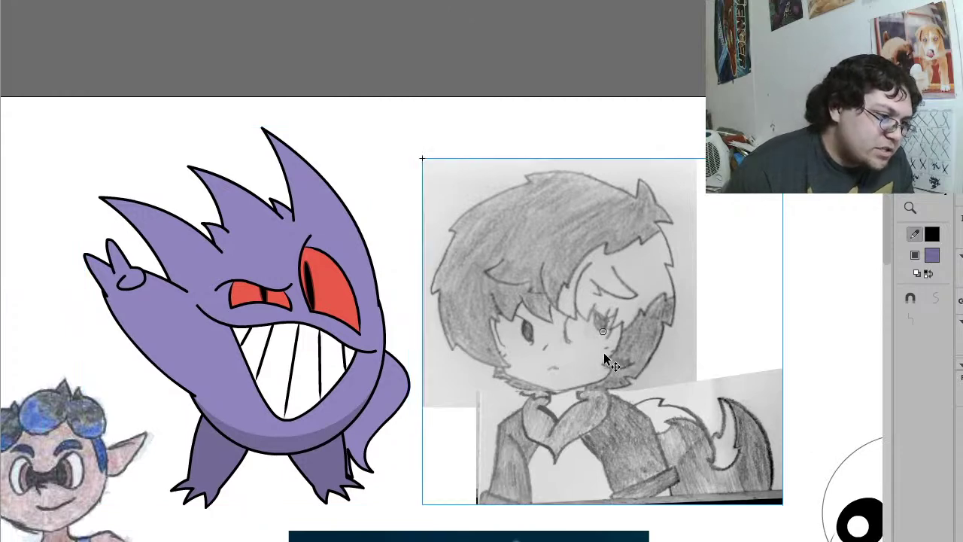
key("z")
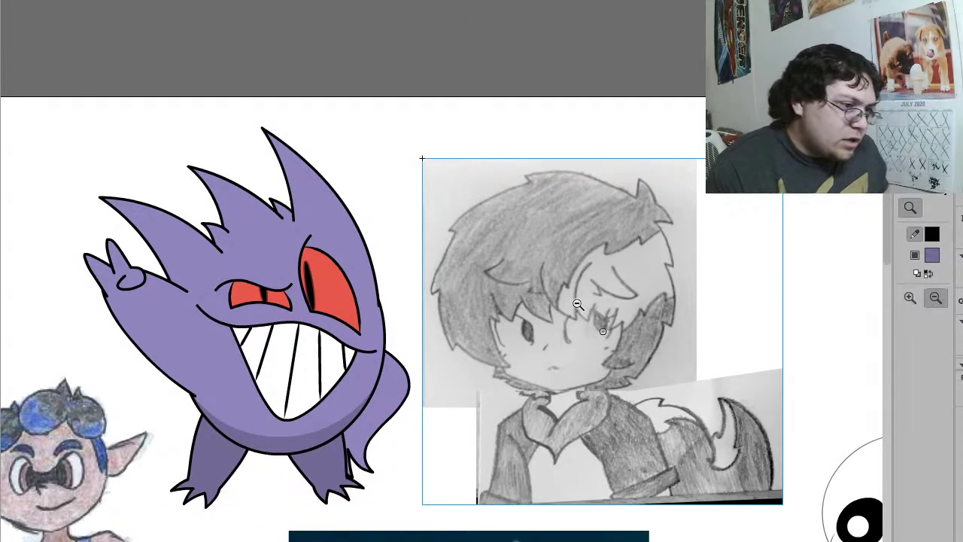
left_click(578, 304)
left_click_drag(380, 467, 590, 279)
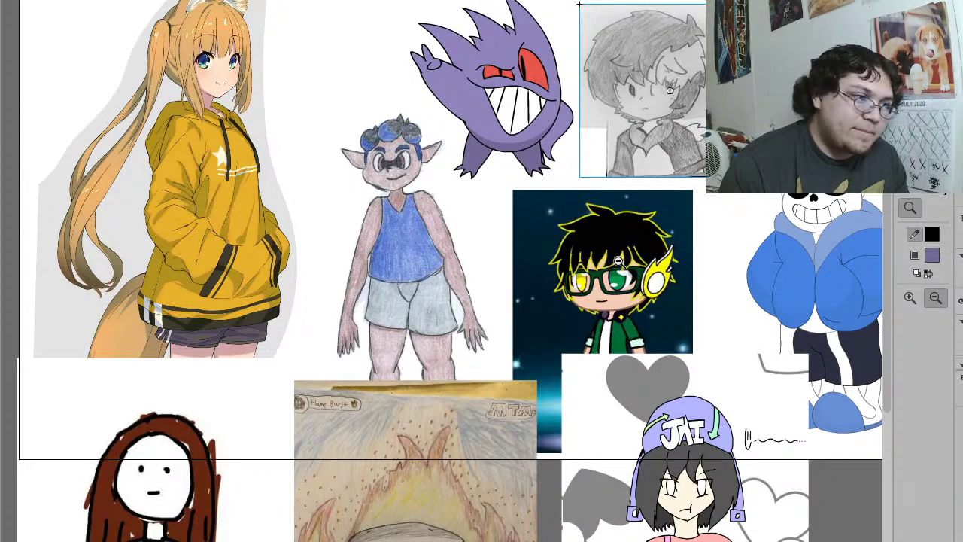
key("v")
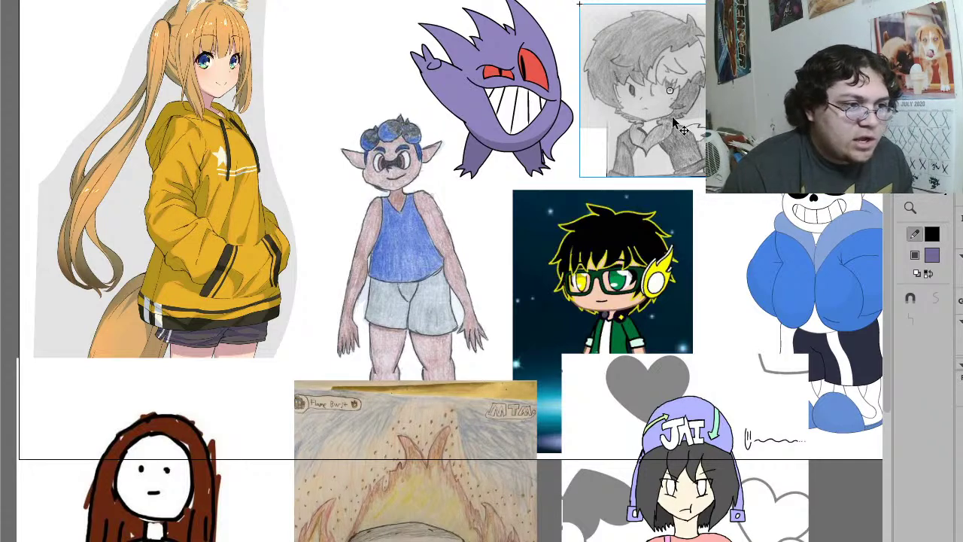
double_click(672, 117)
key("Escape")
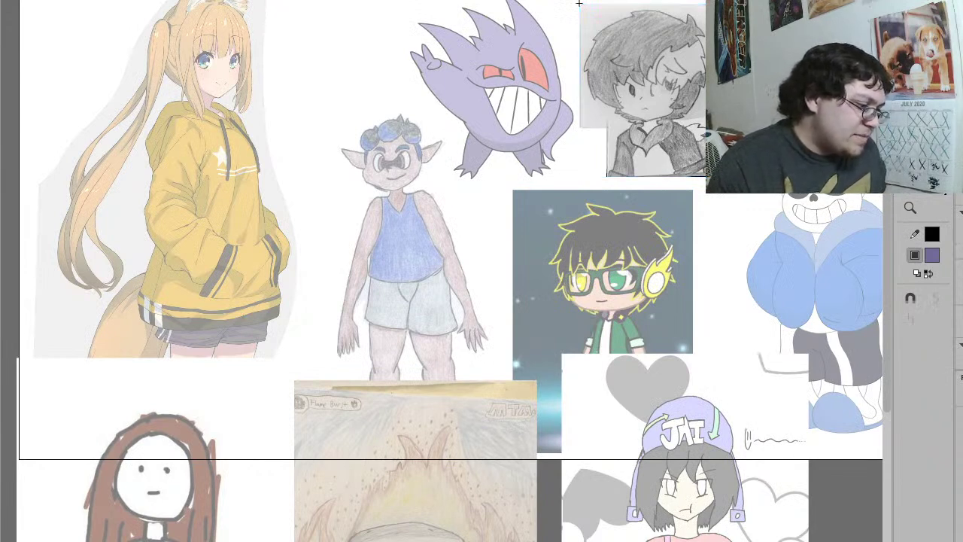
key("z")
mouse_move(802, 208)
left_mouse_down()
mouse_move(472, 1)
mouse_move(445, 1)
left_mouse_up()
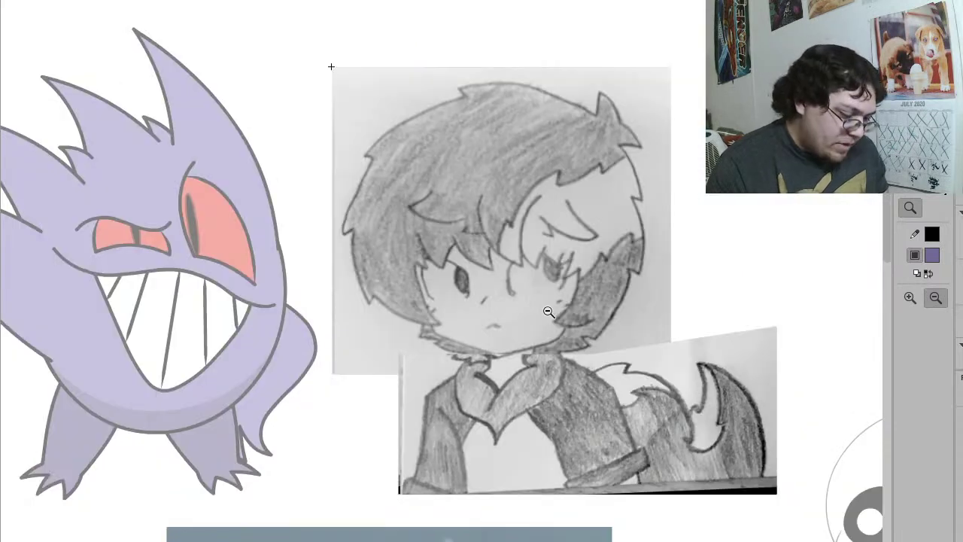
Step: Draw a head-sized circle over the face in the pencil drawing and remove its fill
key("shift+y")
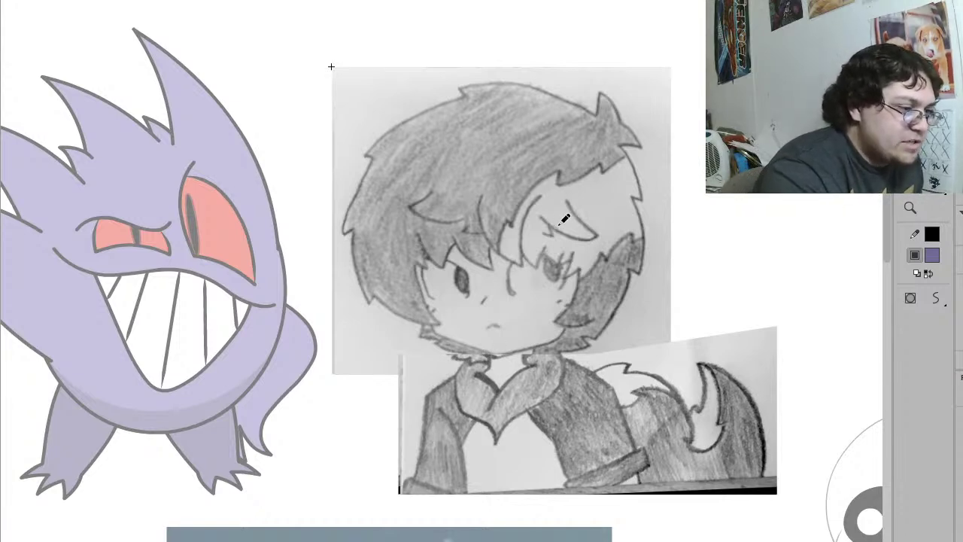
key("n")
left_click_drag(595, 153, 401, 358)
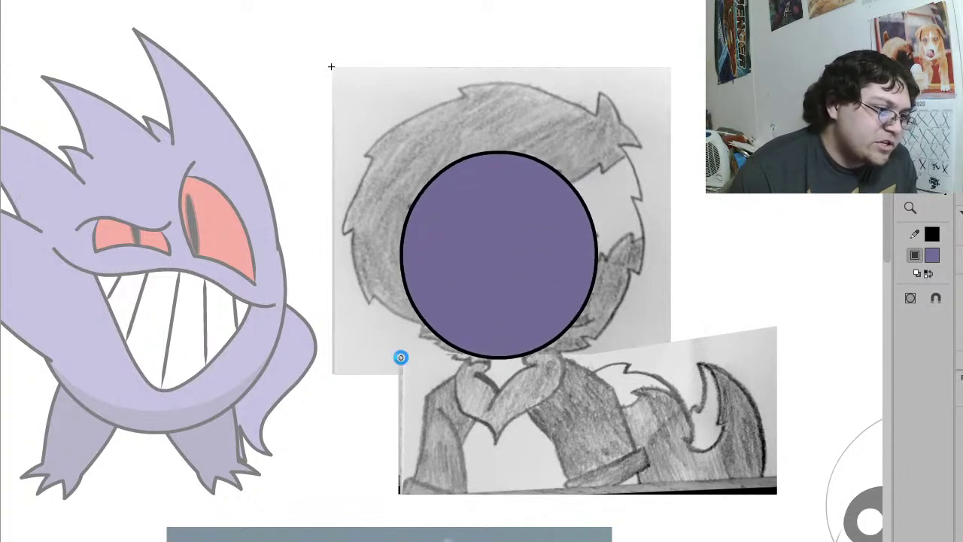
key("v")
left_click(491, 282)
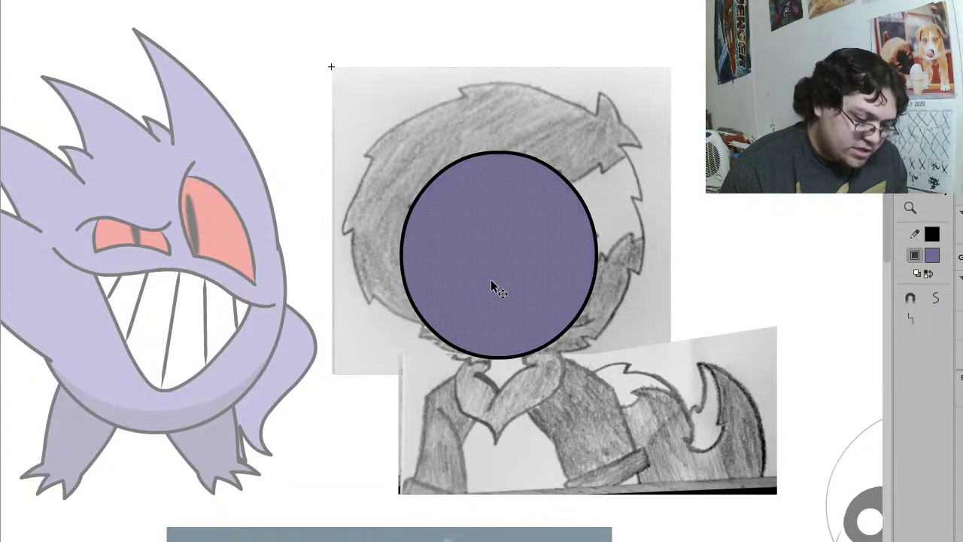
key("Delete")
Step: Change the head circle's outline colour to dark purple
left_click(553, 335)
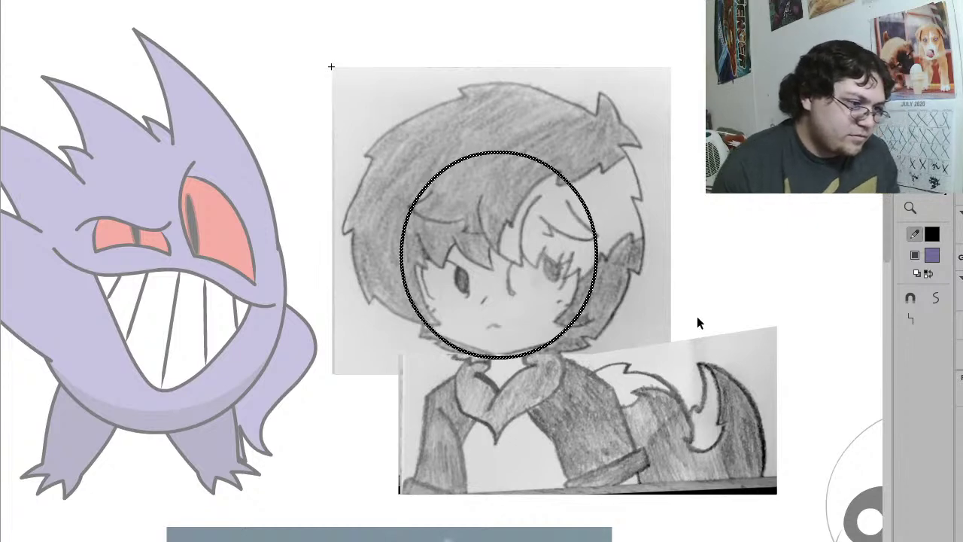
key("l")
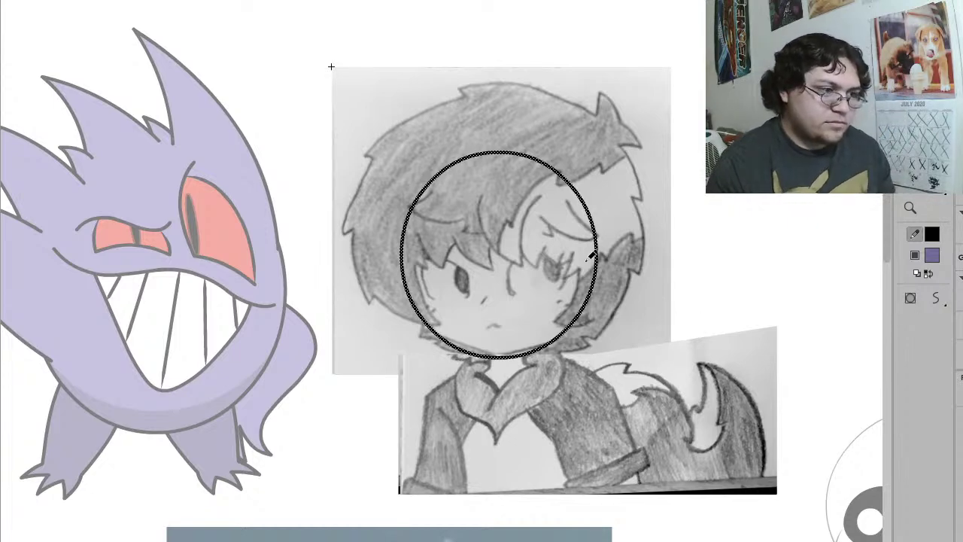
left_click(933, 239)
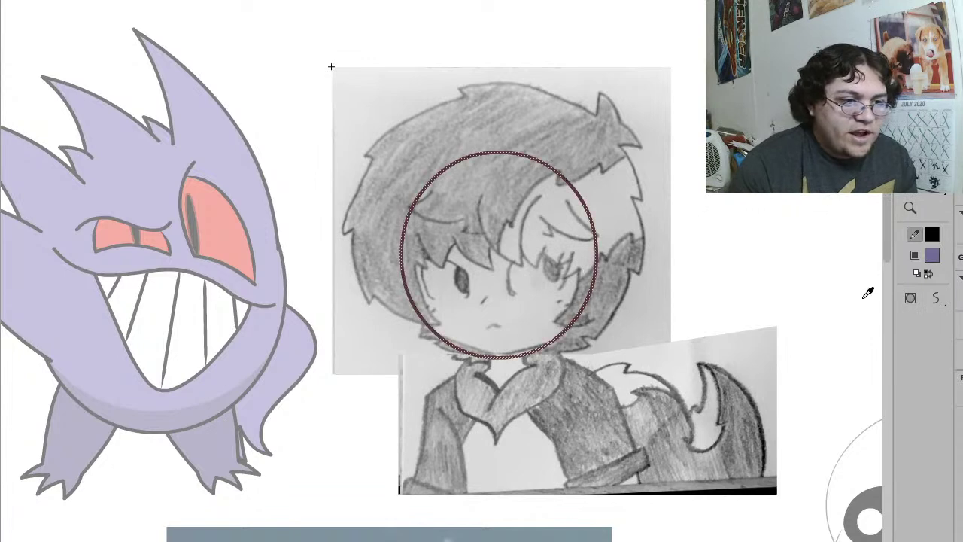
left_click(862, 299)
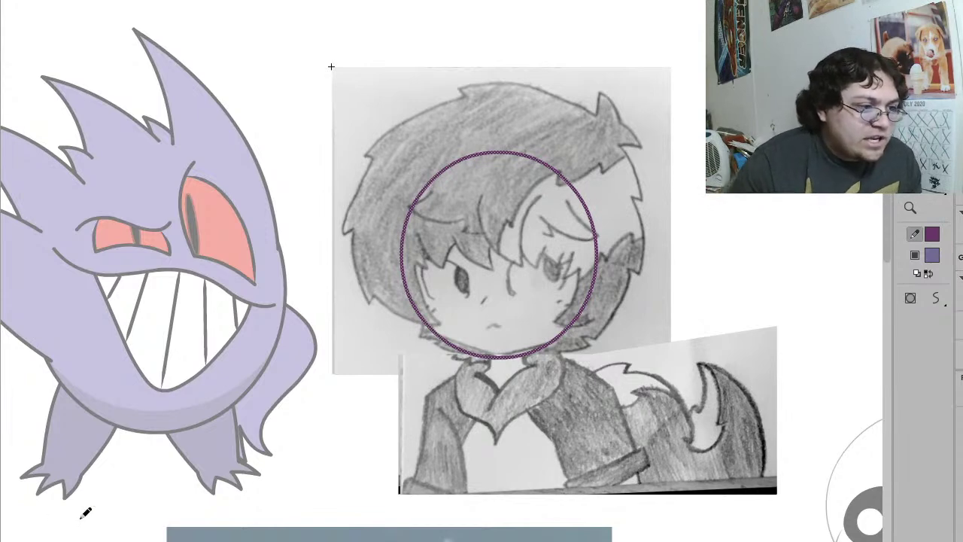
Step: Draw a curved vertical guide line down the middle of the head circle and move the pencil drawing beside it
mouse_move(495, 154)
left_mouse_down()
mouse_move(490, 215)
mouse_move(507, 339)
left_mouse_up()
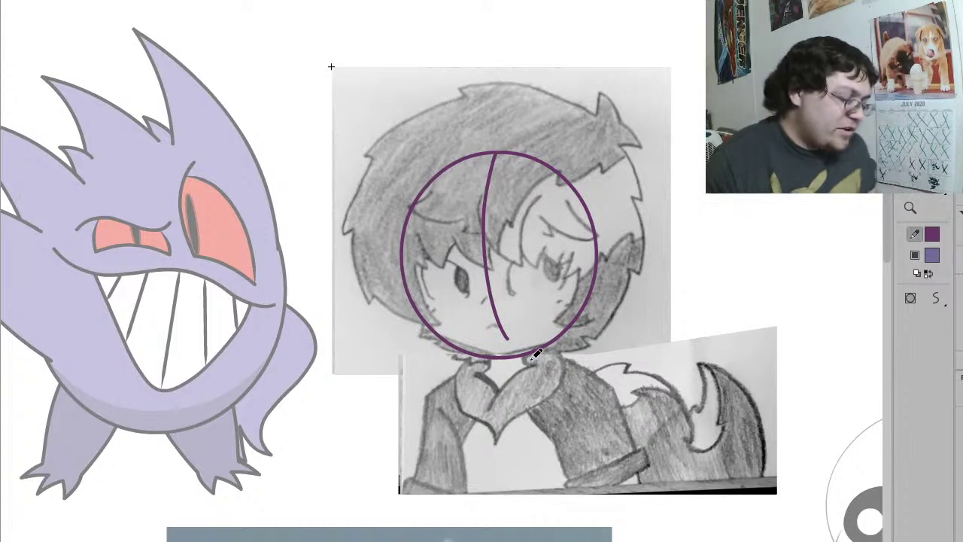
key("v")
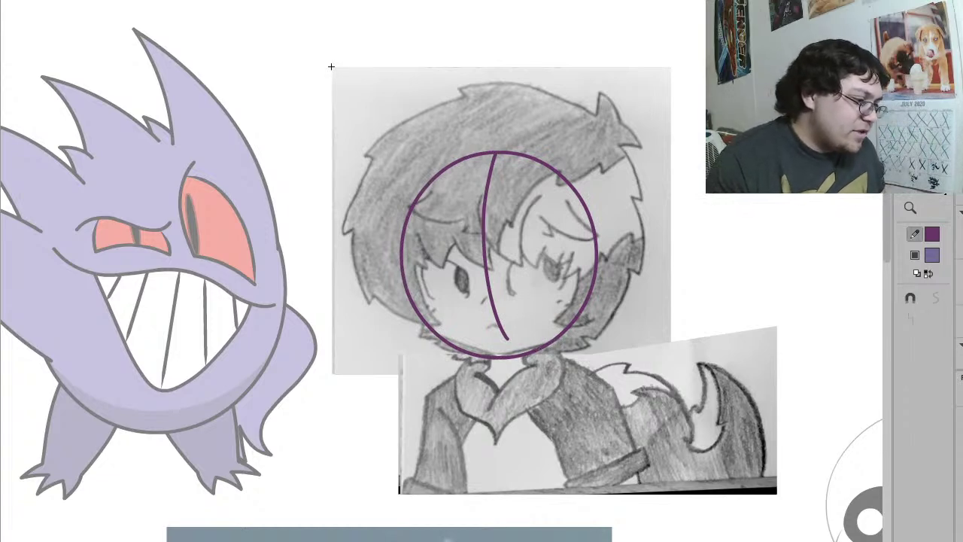
mouse_move(659, 430)
left_mouse_down()
mouse_move(230, 400)
mouse_move(337, 437)
left_mouse_up()
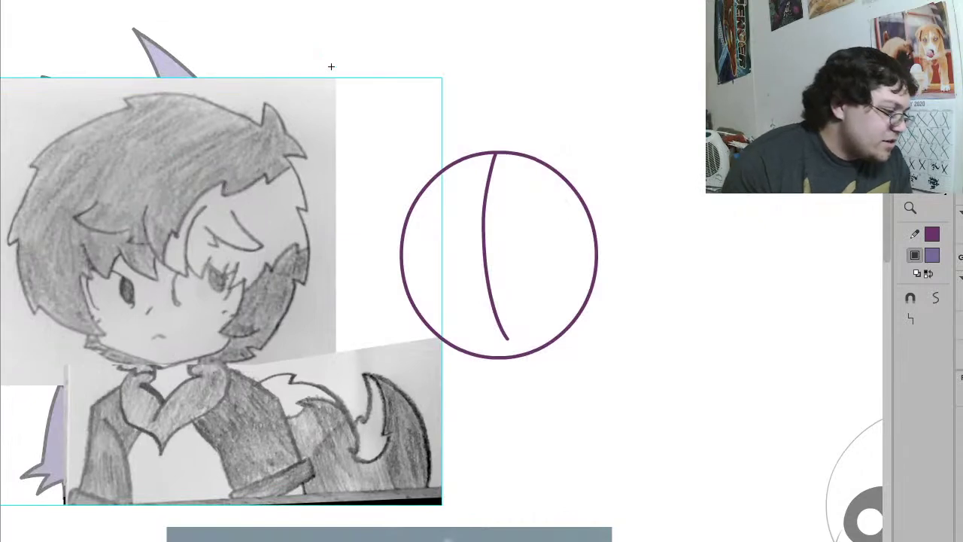
Step: Replace the vertical guide with a curve spanning the whole head circle and add a curved horizontal guide across its lower part
double_click(582, 309)
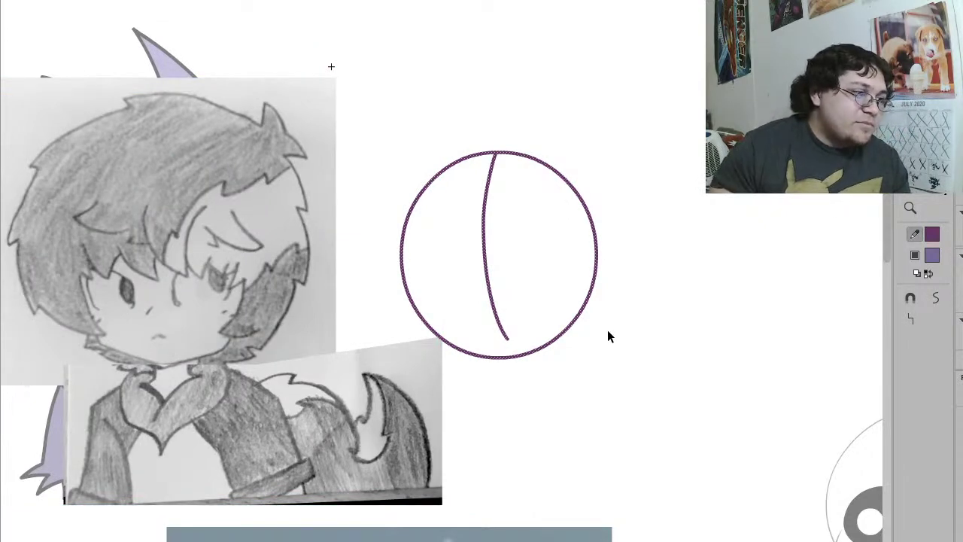
left_click(608, 331)
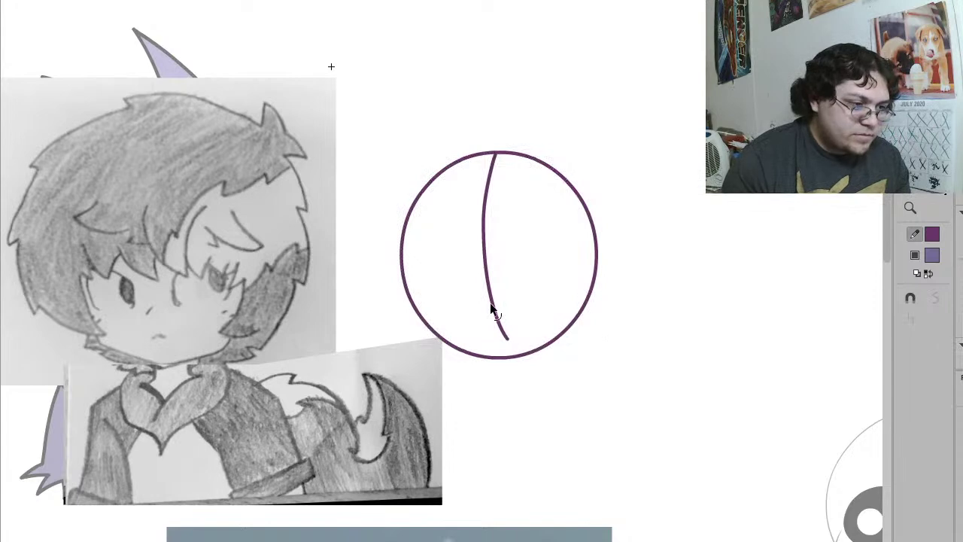
key("ctrl+z")
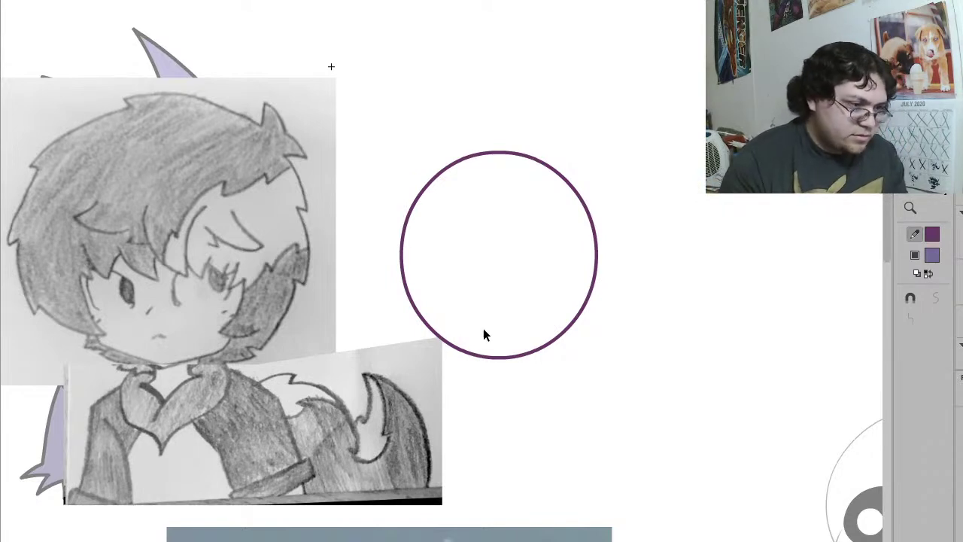
left_click(486, 357)
key("shift+y")
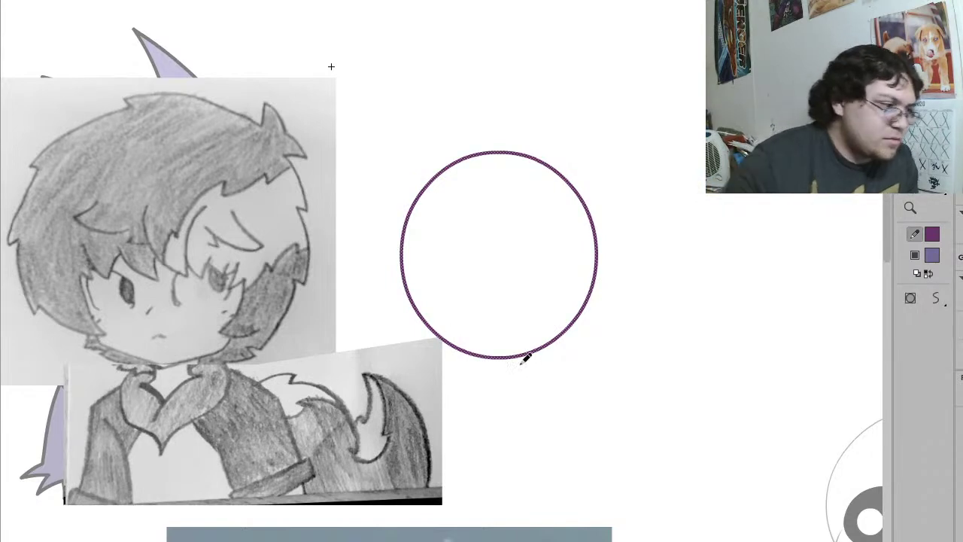
mouse_move(496, 154)
left_mouse_down()
mouse_move(473, 214)
mouse_move(469, 282)
mouse_move(502, 357)
left_mouse_up()
mouse_move(411, 290)
left_mouse_down()
mouse_move(457, 331)
mouse_move(506, 336)
mouse_move(589, 298)
left_mouse_up()
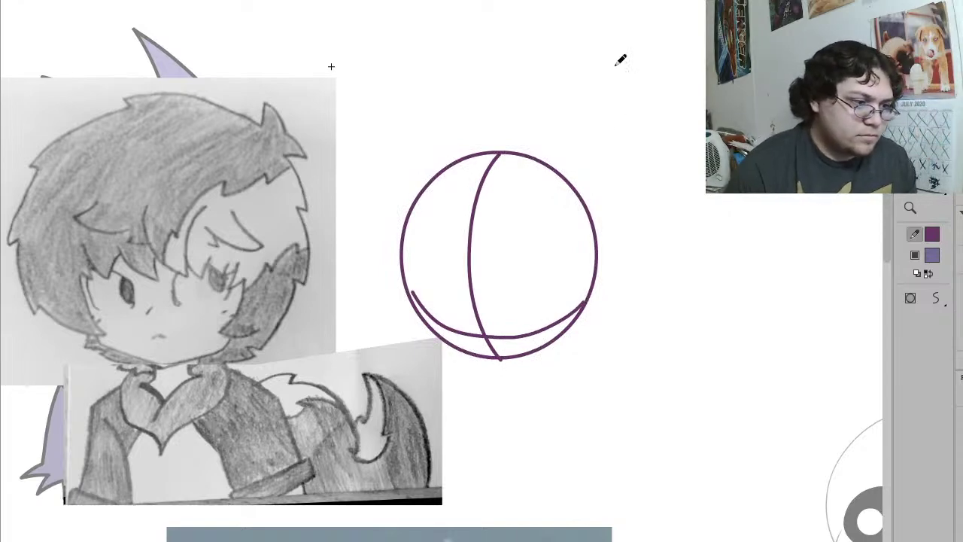
Step: Change the outline colour of the head circle and both guide lines to dark grey
key("v")
left_click_drag(648, 56, 350, 438)
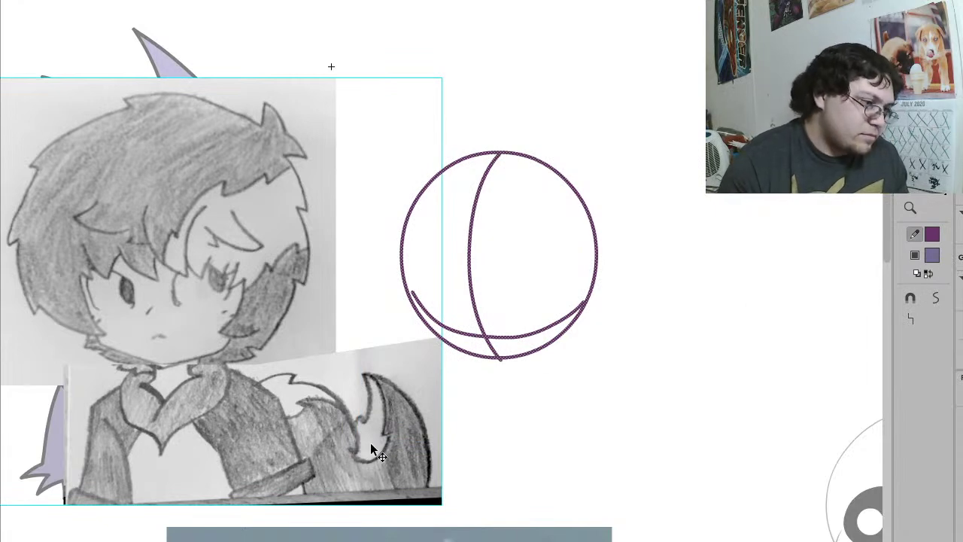
left_click(696, 286)
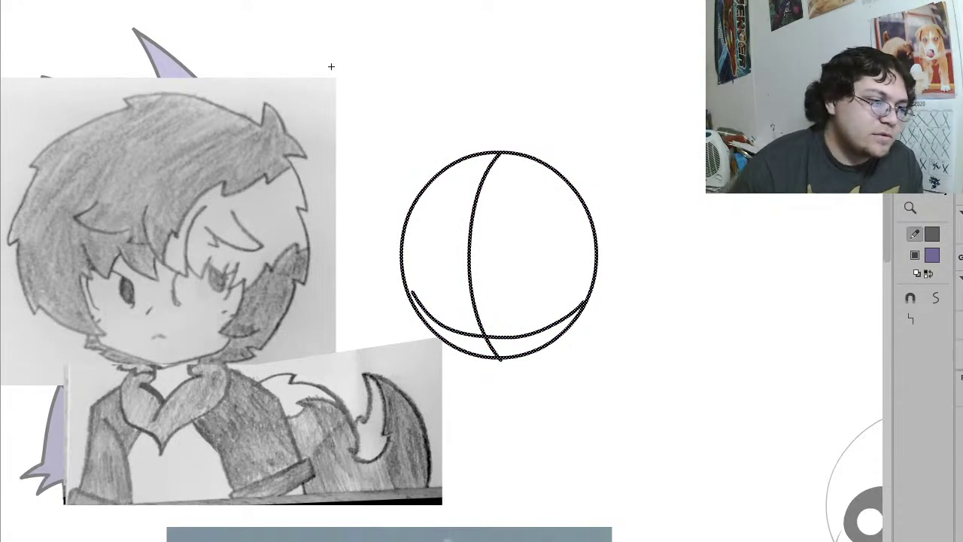
left_click(665, 99)
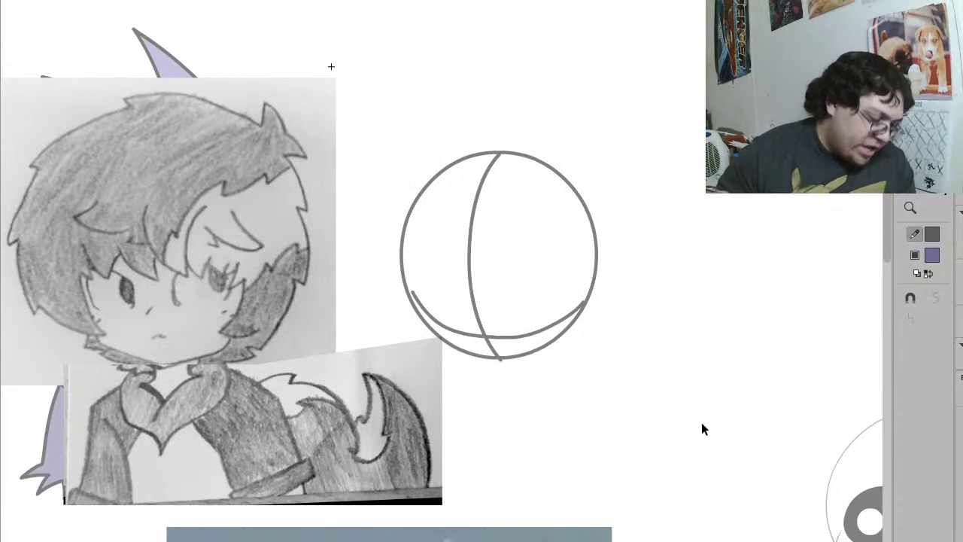
Step: Draw the upper lid lines of both eyes on either side of the vertical guide and the iris edge of the right eye
key("y")
mouse_move(423, 302)
left_mouse_down()
mouse_move(424, 277)
mouse_move(468, 289)
left_mouse_up()
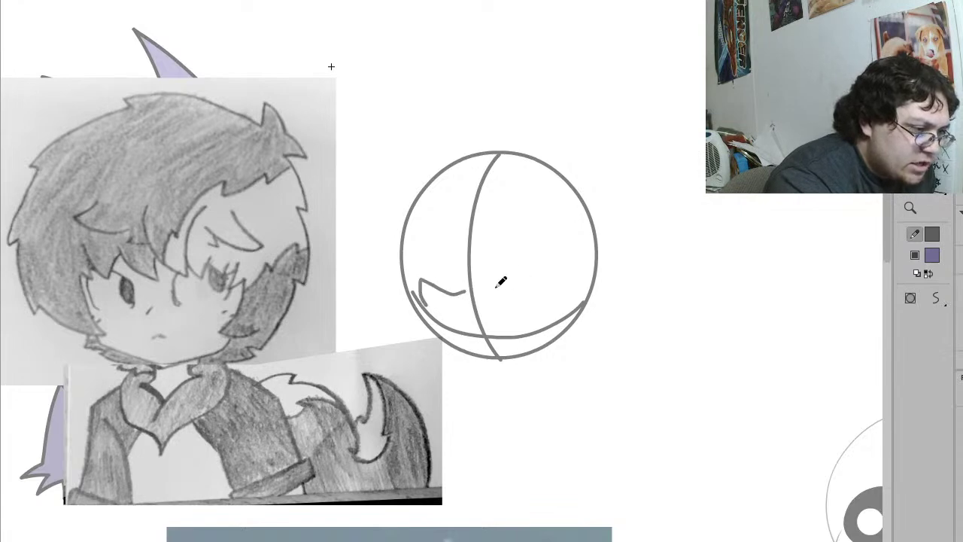
key("ctrl+z")
mouse_move(479, 272)
left_mouse_down()
mouse_move(515, 288)
mouse_move(558, 283)
mouse_move(566, 314)
left_mouse_up()
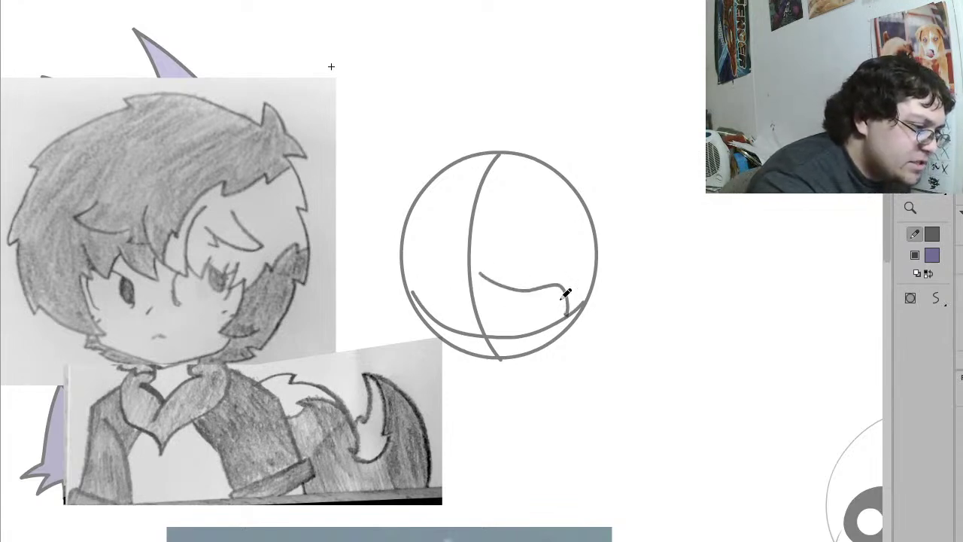
mouse_move(415, 297)
left_mouse_down()
mouse_move(424, 274)
mouse_move(462, 271)
left_mouse_up()
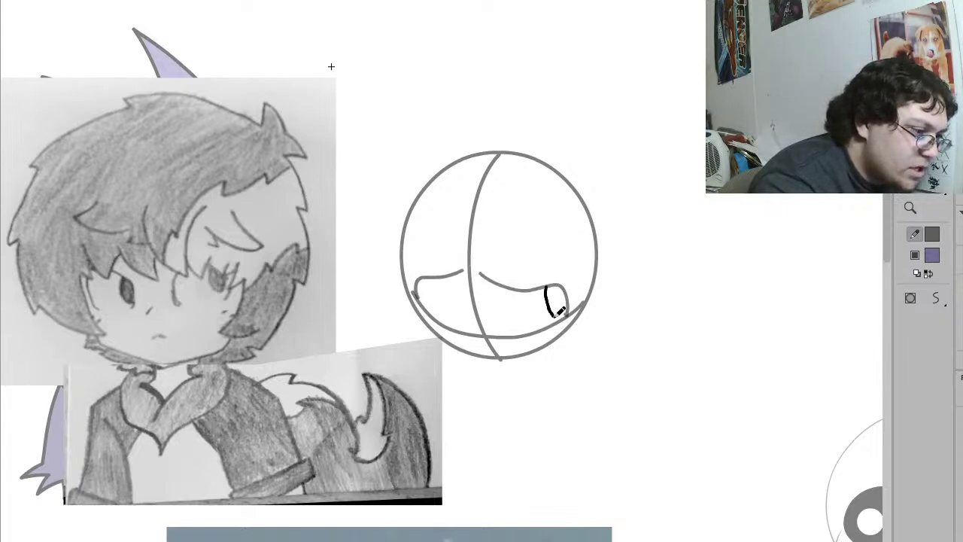
left_click_drag(548, 287, 557, 320)
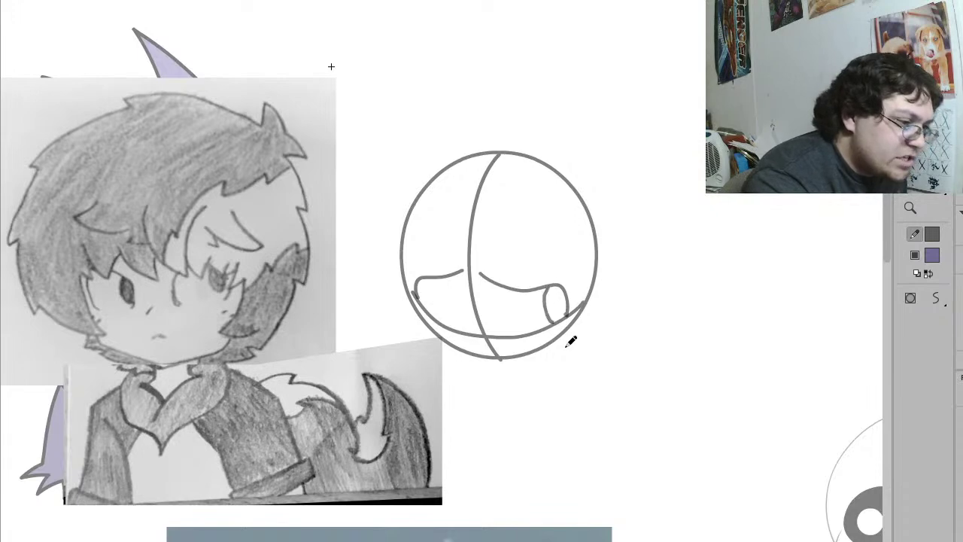
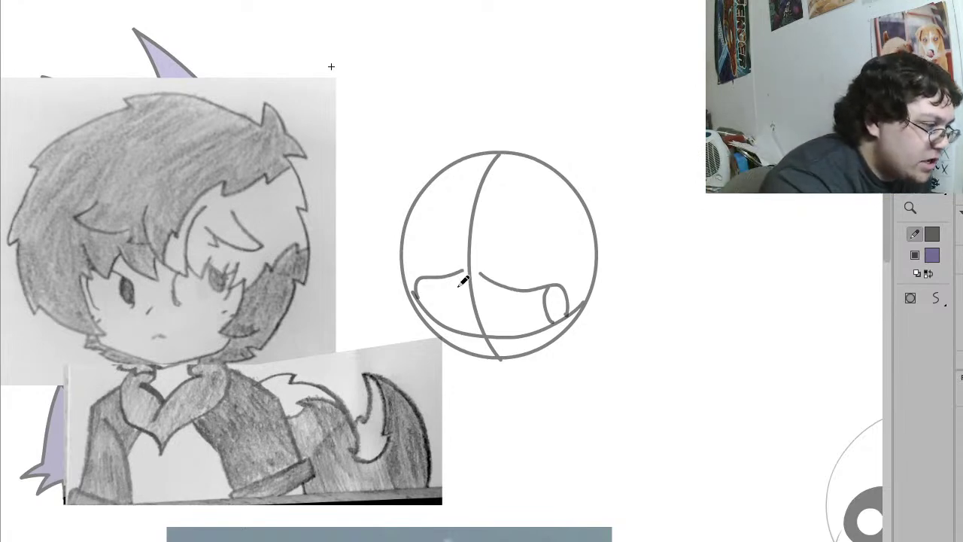
Step: Draw the left eye's iris edge and lower lid, a short nose mark and a small wavy mouth near the chin
mouse_move(459, 283)
left_mouse_down()
mouse_move(454, 292)
mouse_move(474, 320)
left_mouse_up()
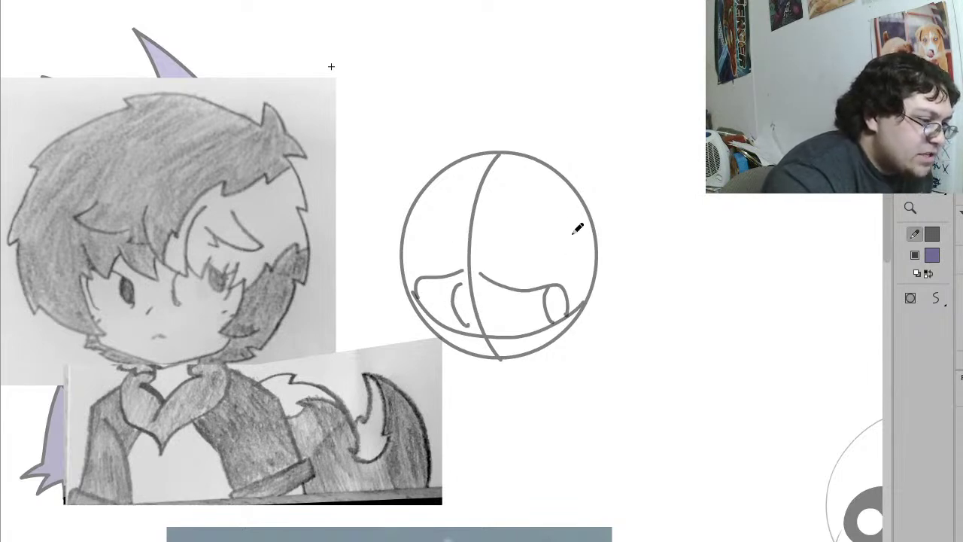
left_click_drag(425, 309, 478, 331)
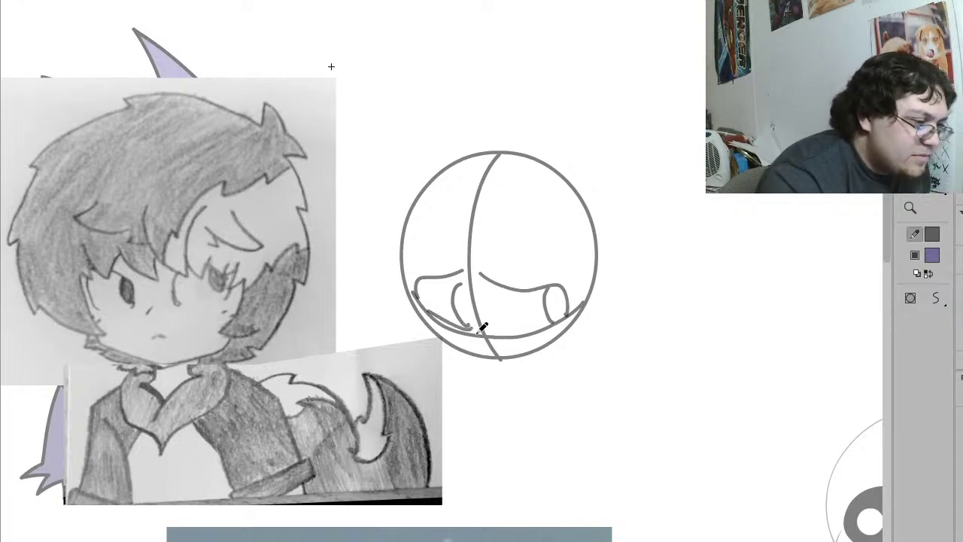
key("ctrl+z")
left_click_drag(419, 294, 471, 330)
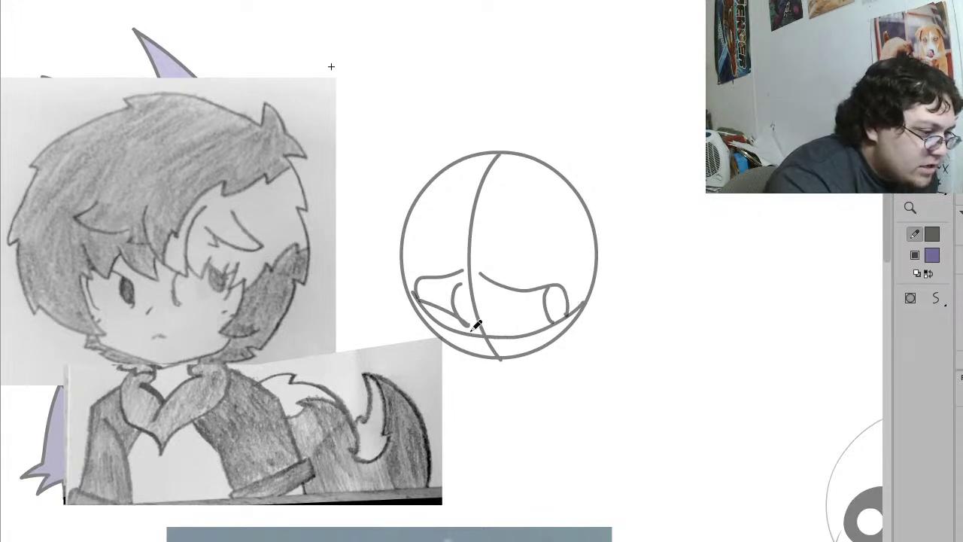
left_click_drag(493, 344, 520, 344)
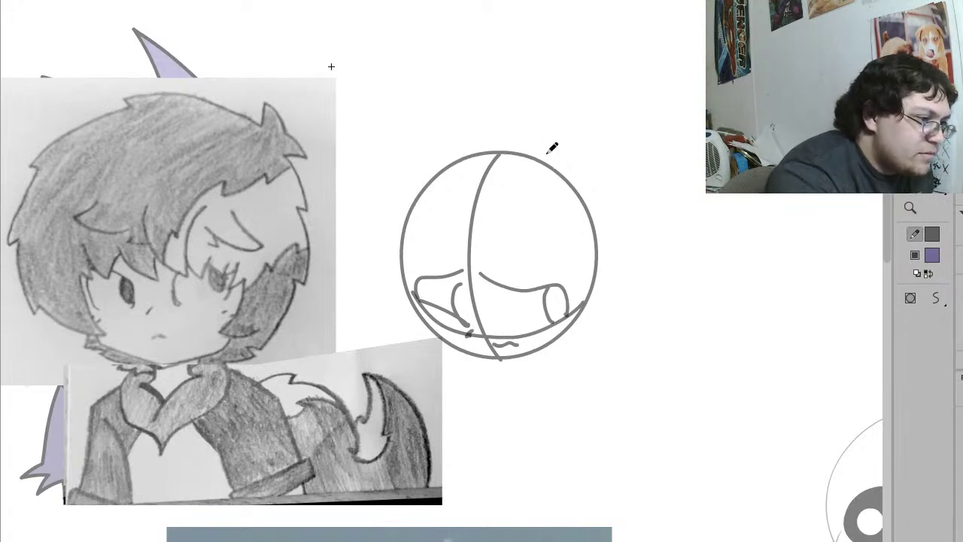
Step: Mark the hair tufts on the pencil drawing with circles around the back spikes and three fringe sections, plus bracketing lines around both areas
mouse_move(315, 104)
left_mouse_down()
mouse_move(245, 132)
mouse_move(303, 114)
left_mouse_up()
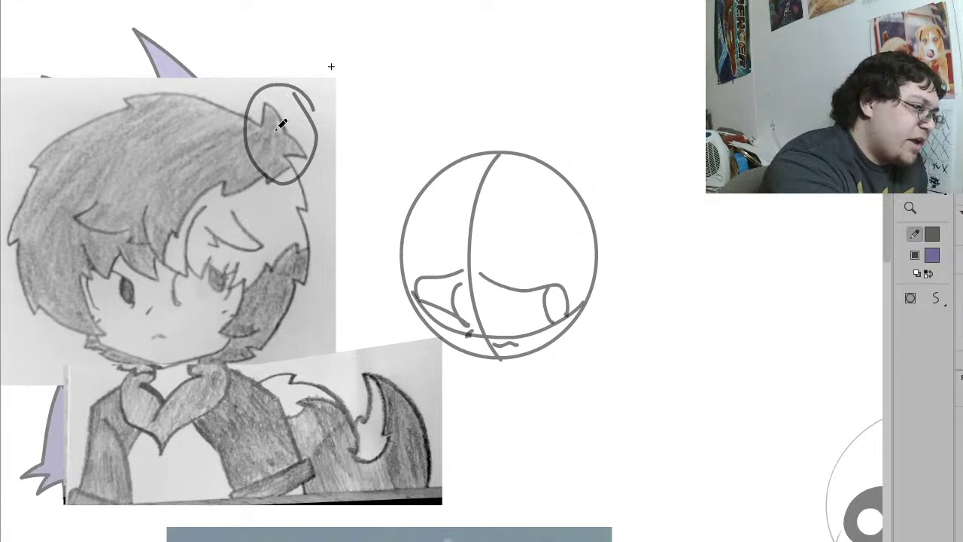
mouse_move(105, 187)
left_mouse_down()
mouse_move(125, 215)
mouse_move(107, 186)
left_mouse_up()
mouse_move(262, 200)
left_mouse_down()
mouse_move(211, 198)
mouse_move(253, 266)
mouse_move(264, 208)
mouse_move(243, 200)
left_mouse_up()
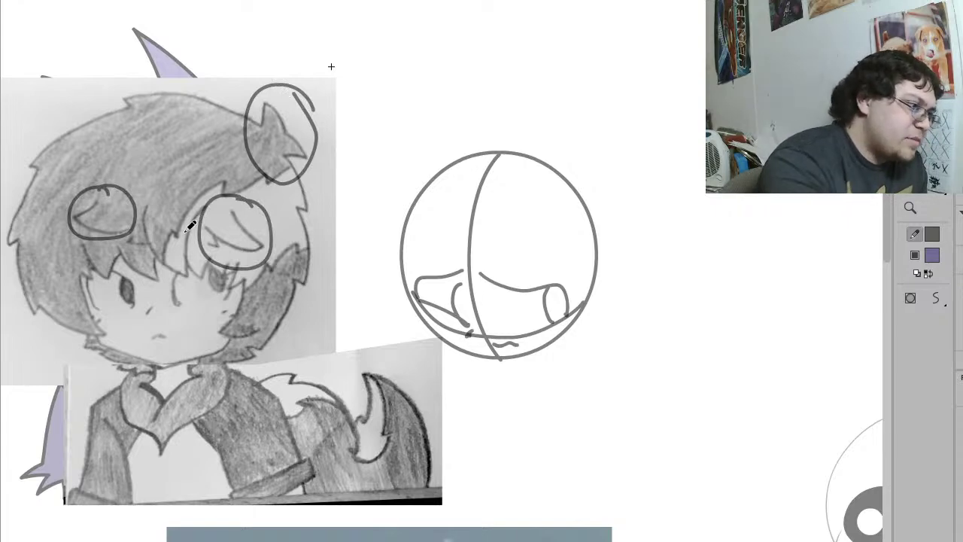
mouse_move(194, 201)
left_mouse_down()
mouse_move(136, 235)
mouse_move(194, 264)
mouse_move(188, 219)
left_mouse_up()
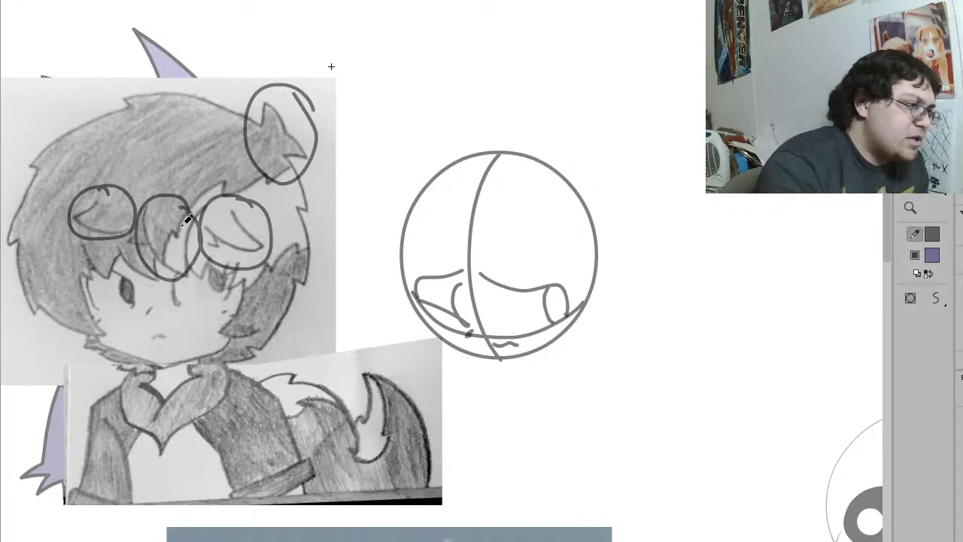
mouse_move(53, 228)
left_mouse_down()
mouse_move(72, 269)
mouse_move(236, 297)
mouse_move(282, 248)
left_mouse_up()
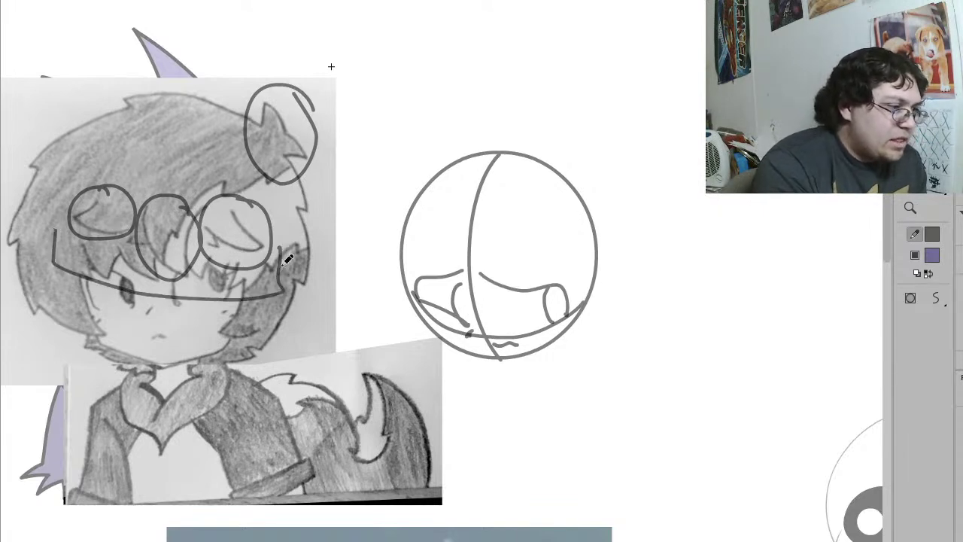
mouse_move(256, 70)
left_mouse_down()
mouse_move(335, 75)
mouse_move(319, 170)
left_mouse_up()
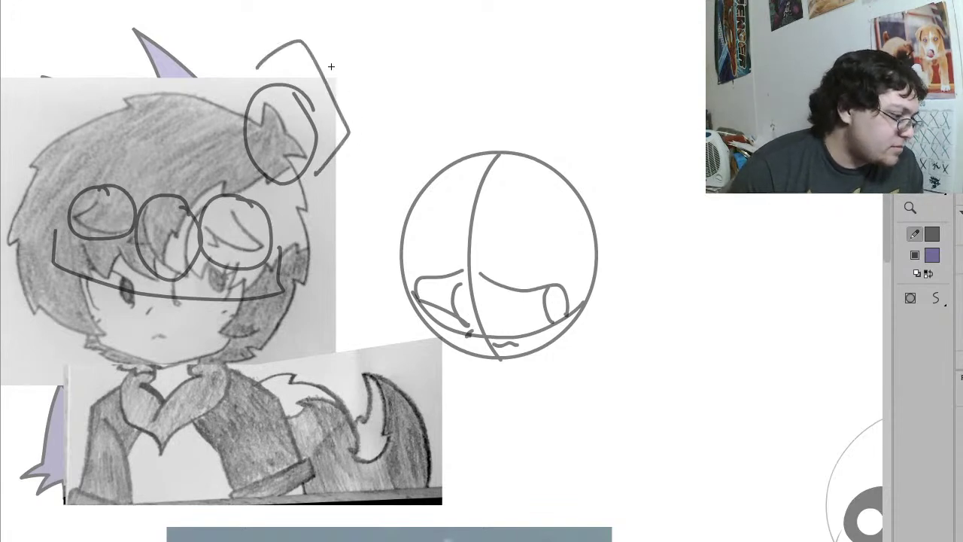
key("ctrl+a")
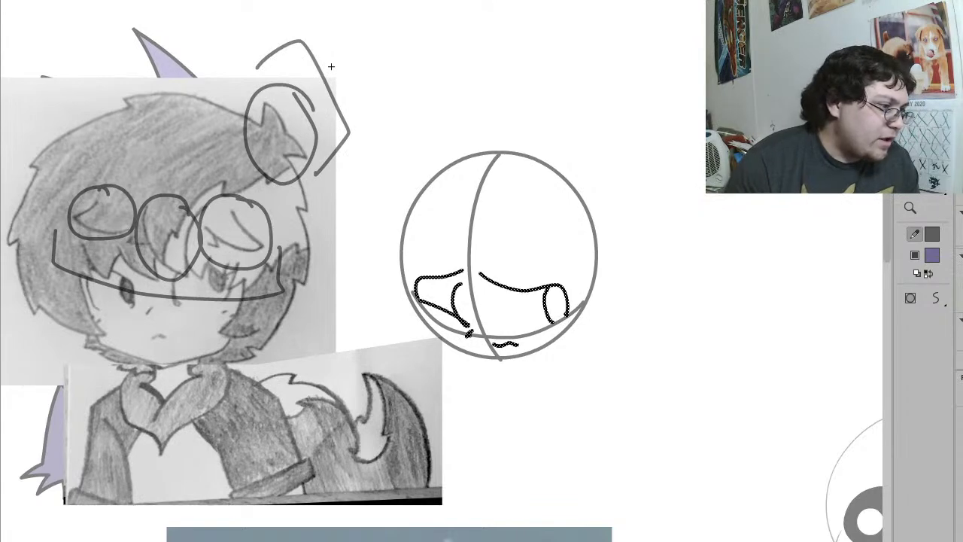
key("ctrl+shift+a")
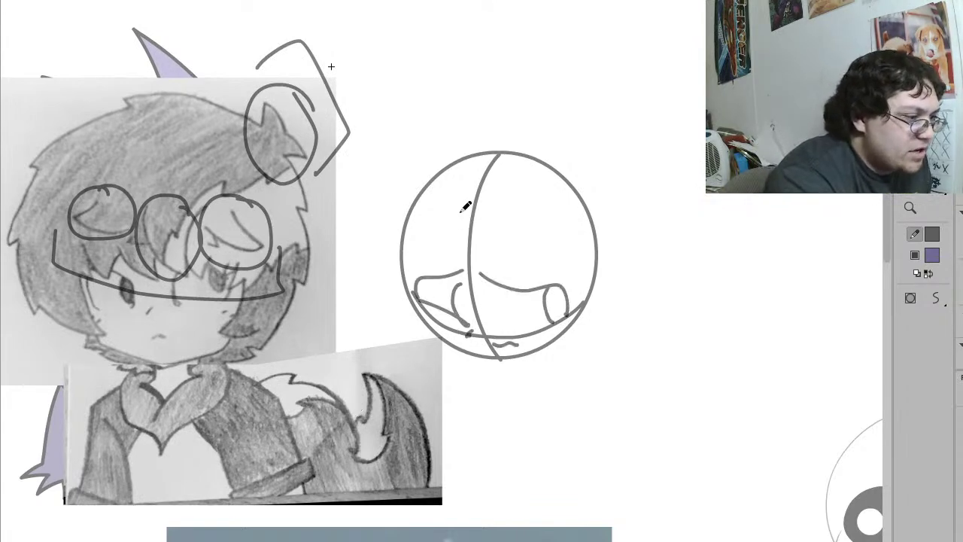
Step: Draw the pointed fringe strands across the forehead: a centre spike, a wide strand on the right and one on the left
mouse_move(453, 230)
left_mouse_down()
mouse_move(475, 288)
mouse_move(485, 241)
mouse_move(463, 232)
mouse_move(464, 257)
mouse_move(515, 200)
left_mouse_up()
key("ctrl+z")
key("ctrl+z")
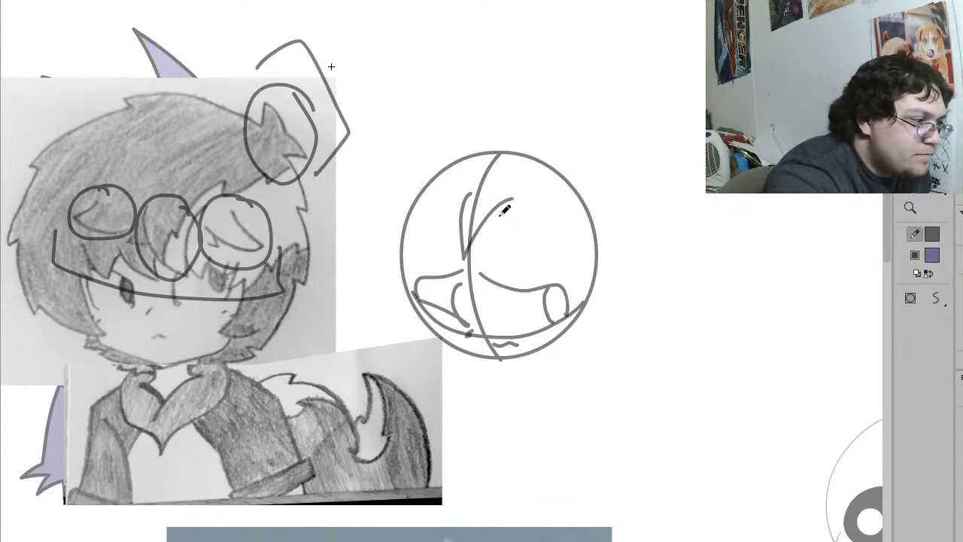
mouse_move(494, 212)
left_mouse_down()
mouse_move(573, 242)
mouse_move(531, 189)
left_mouse_up()
mouse_move(461, 203)
left_mouse_down()
mouse_move(399, 222)
mouse_move(454, 159)
left_mouse_up()
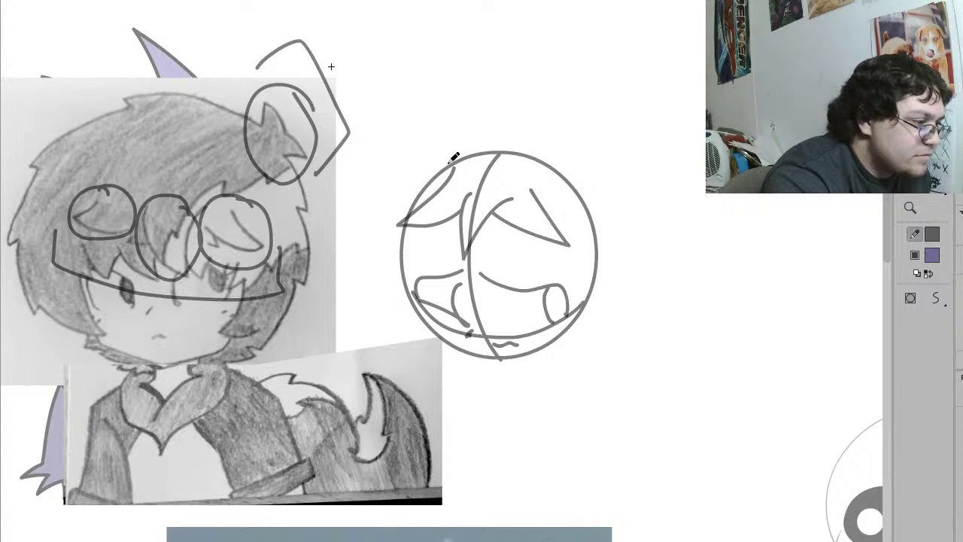
mouse_move(542, 240)
left_mouse_down()
mouse_move(540, 274)
mouse_move(568, 266)
mouse_move(578, 292)
mouse_move(564, 342)
mouse_move(602, 319)
left_mouse_up()
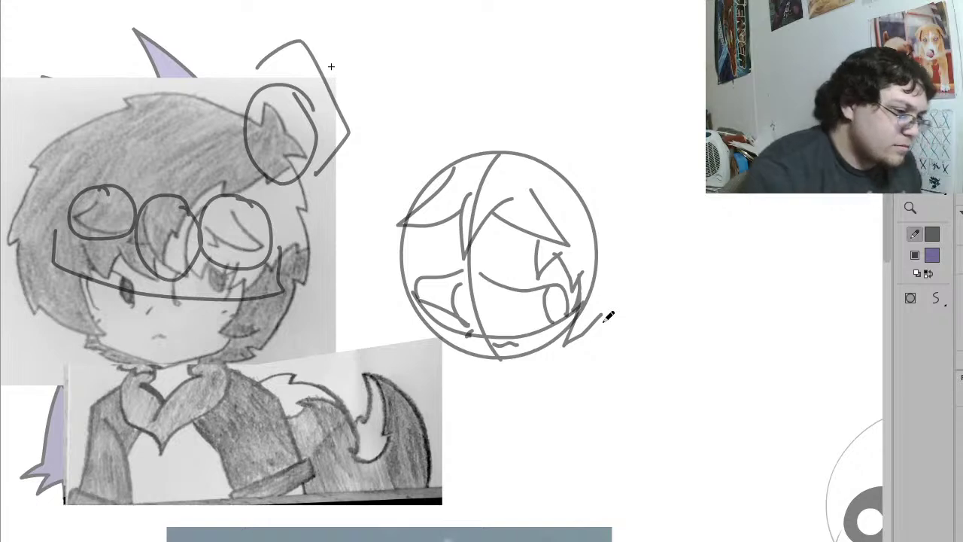
key("ctrl+z")
key("ctrl+z")
key("ctrl+z")
key("ctrl+z")
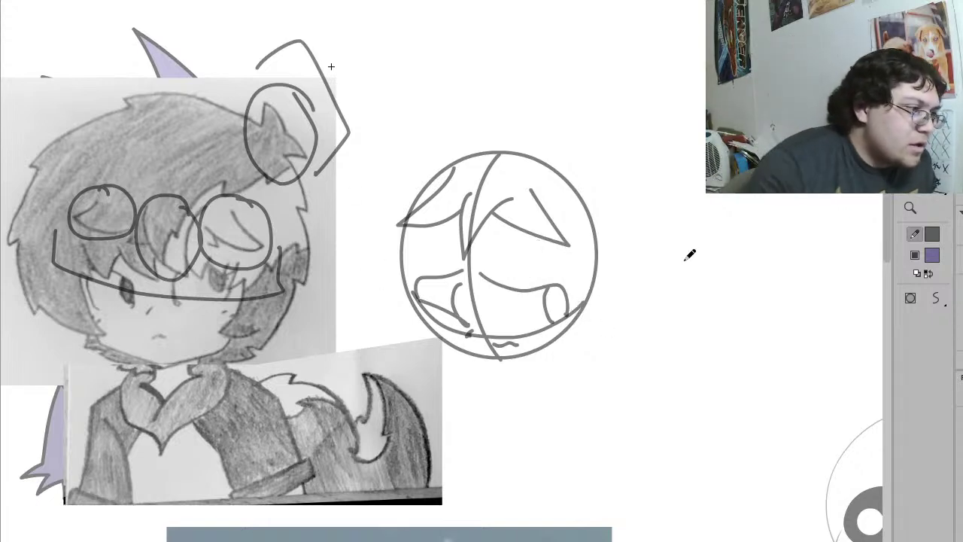
Step: Draw the spiky outer hair outline around the head circle, from the left side over the top tufts and down the right side
mouse_move(548, 136)
left_mouse_down()
mouse_move(554, 97)
mouse_move(573, 123)
mouse_move(575, 147)
mouse_move(626, 134)
mouse_move(592, 167)
left_mouse_up()
mouse_move(547, 134)
left_mouse_down()
mouse_move(523, 97)
mouse_move(408, 93)
mouse_move(443, 108)
mouse_move(419, 97)
mouse_move(350, 172)
mouse_move(380, 154)
mouse_move(359, 210)
mouse_move(365, 235)
mouse_move(369, 225)
left_mouse_up()
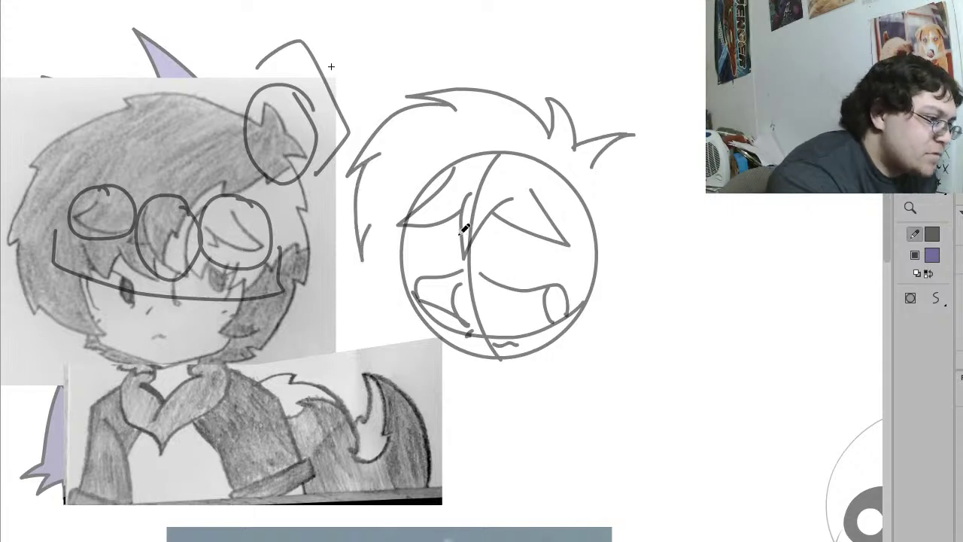
mouse_move(437, 224)
left_mouse_down()
mouse_move(415, 263)
mouse_move(411, 240)
left_mouse_up()
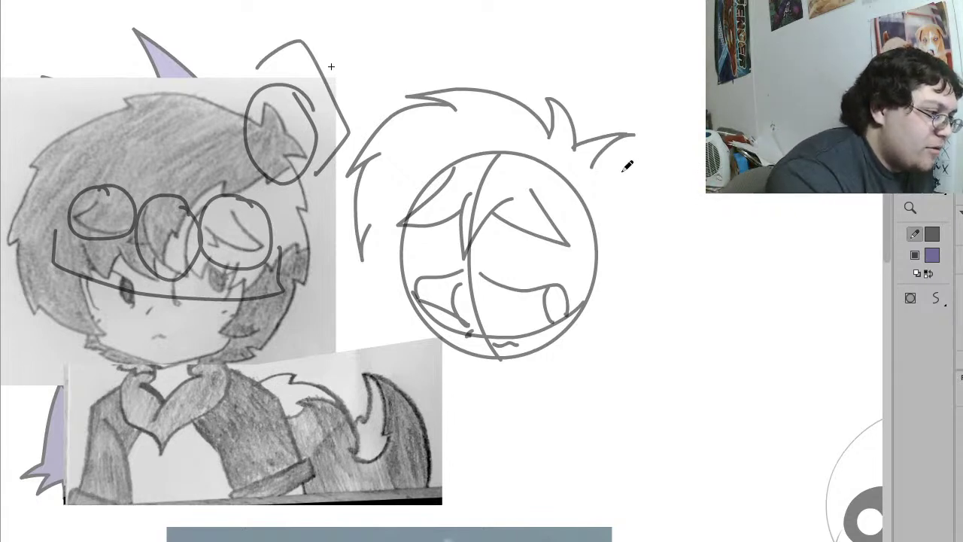
mouse_move(594, 165)
left_mouse_down()
mouse_move(620, 170)
mouse_move(646, 216)
mouse_move(630, 207)
mouse_move(632, 269)
mouse_move(623, 293)
mouse_move(618, 265)
mouse_move(600, 316)
left_mouse_up()
Step: Draw a wide oval around the chin and lower hair tips on the pencil drawing
mouse_move(273, 336)
left_mouse_down()
mouse_move(217, 313)
mouse_move(172, 365)
left_mouse_up()
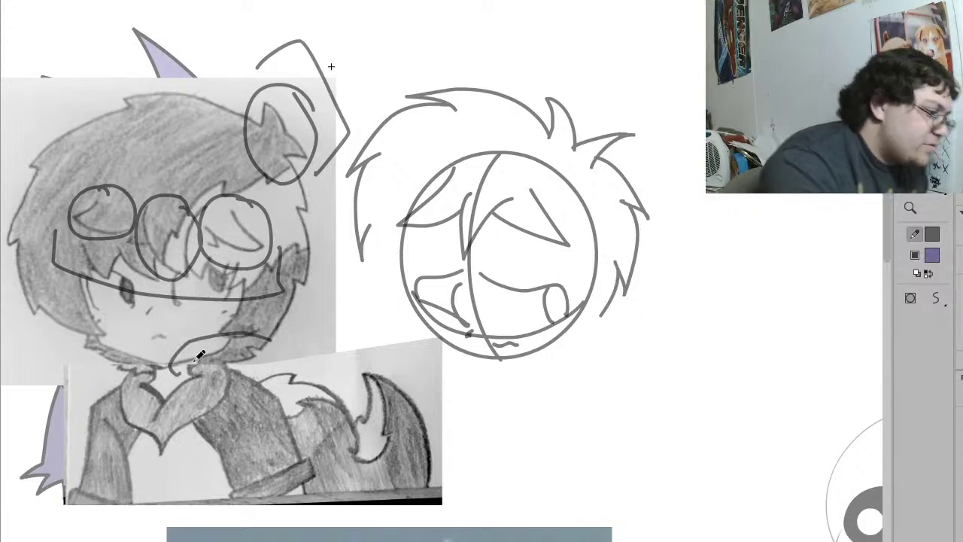
key("ctrl+z")
mouse_move(271, 336)
left_mouse_down()
mouse_move(124, 324)
mouse_move(224, 384)
mouse_move(245, 356)
left_mouse_up()
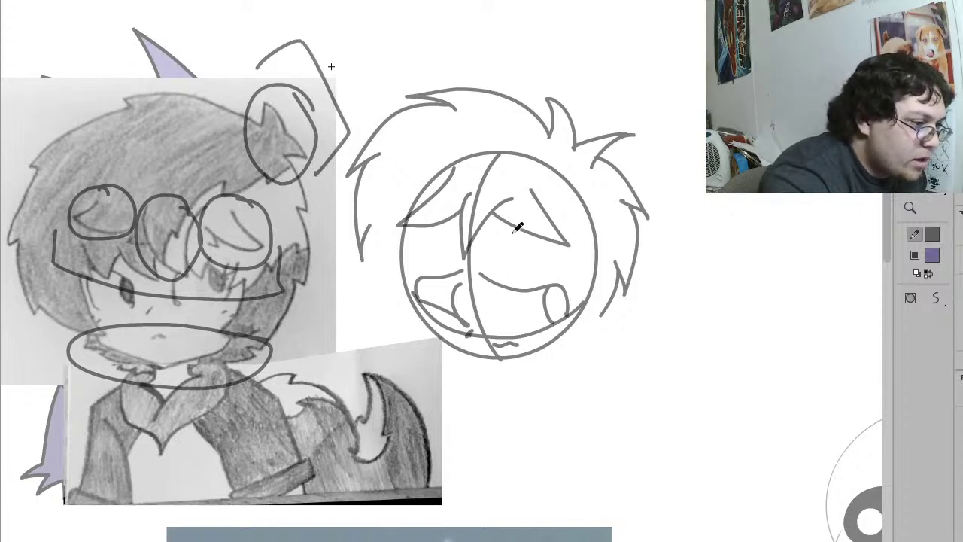
Step: Select all the fringe strands on the forehead, shift them slightly and rotate them a little counter-clockwise so the left strand sits lower
key("v")
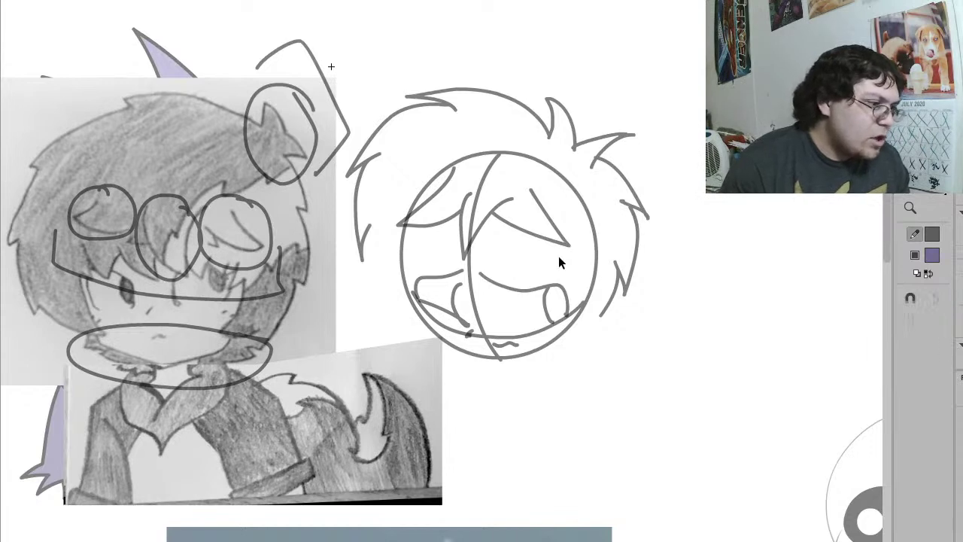
left_click(547, 236, "ctrl")
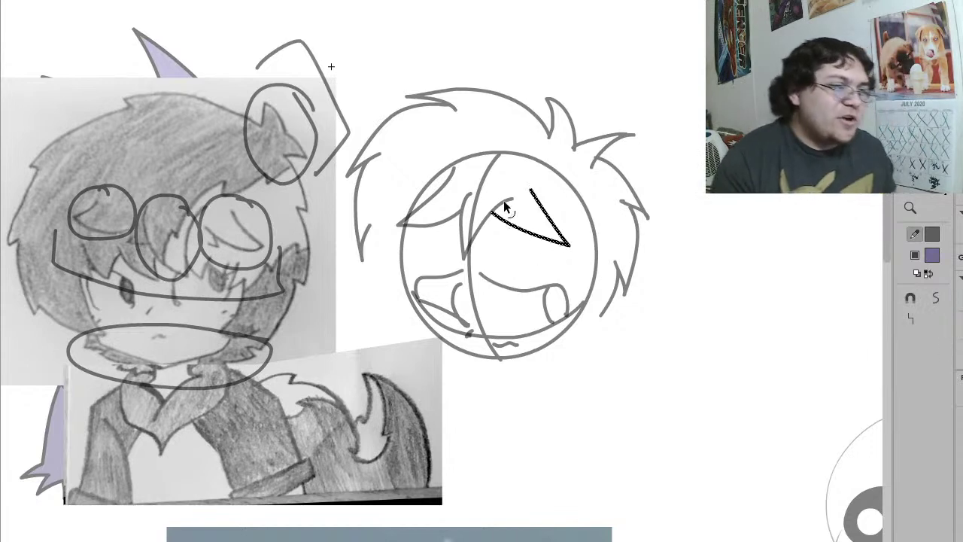
left_click(504, 202, "shift")
left_click(464, 220, "shift")
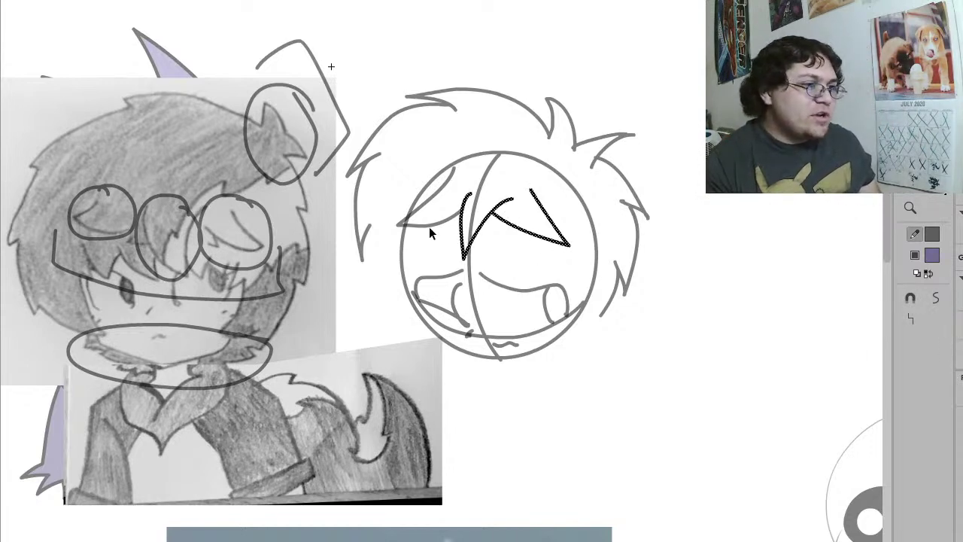
left_click(432, 225, "shift")
left_click_drag(455, 168, 397, 224)
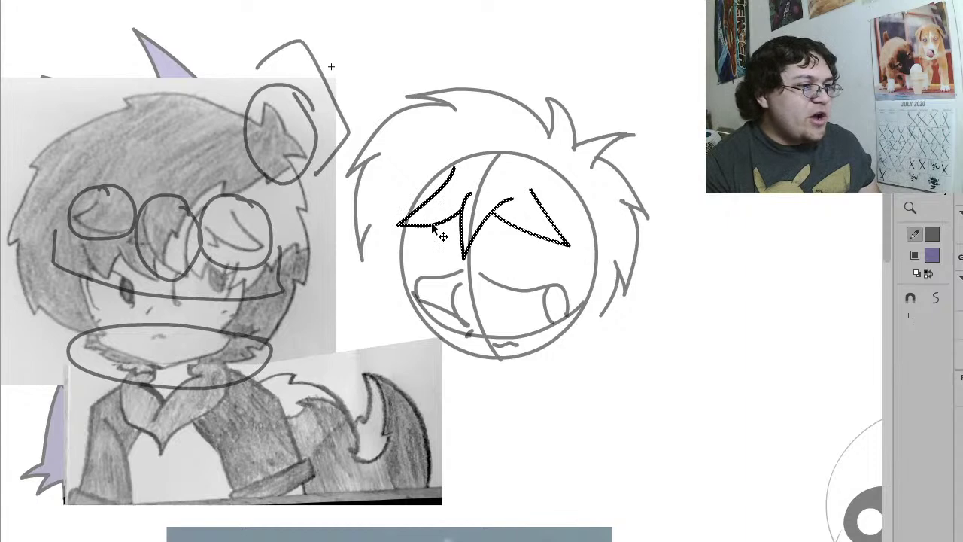
left_click(943, 301)
mouse_move(526, 241)
left_mouse_down()
mouse_move(516, 239)
mouse_move(516, 256)
mouse_move(513, 241)
left_mouse_up()
key("q")
mouse_move(570, 275)
left_mouse_down()
mouse_move(585, 272)
mouse_move(558, 245)
left_mouse_up()
left_click(714, 188)
key("shift+y")
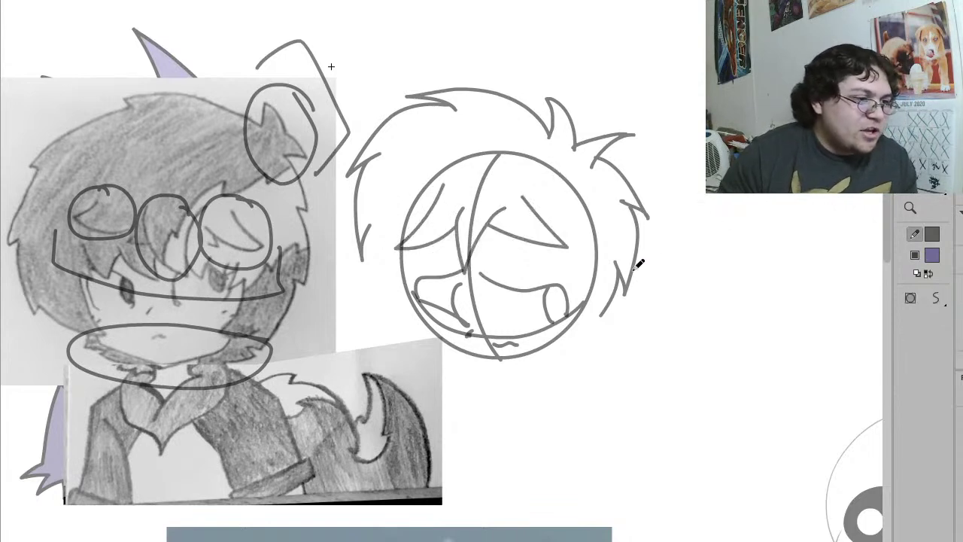
Step: Select the spiky hair outline from the top tuft down the right side and tilt it slightly up and outwards
key("v")
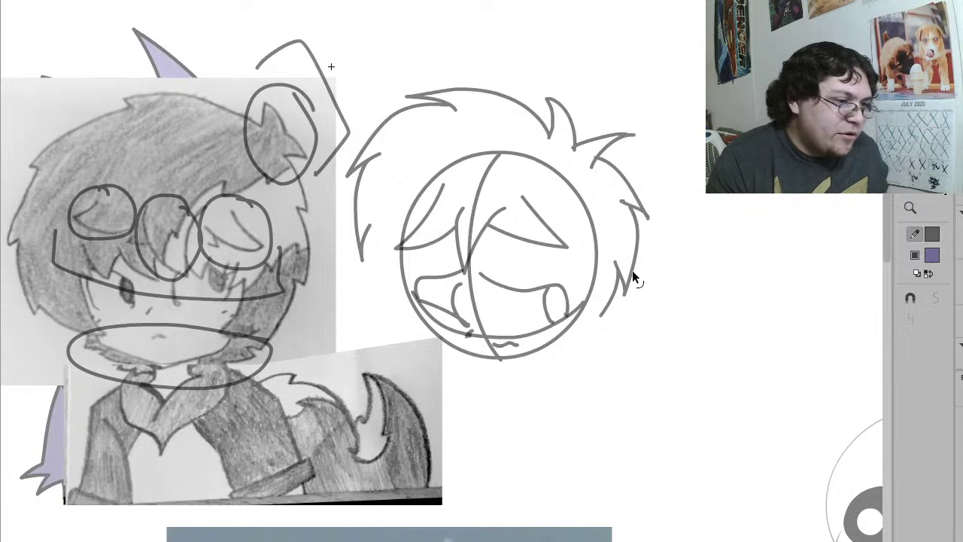
left_click(632, 272)
mouse_move(738, 84)
left_mouse_down()
mouse_move(610, 201)
mouse_move(602, 233)
left_mouse_up()
mouse_move(658, 89)
left_mouse_down()
mouse_move(566, 183)
mouse_move(570, 173)
left_mouse_up()
left_click_drag(632, 58, 533, 144)
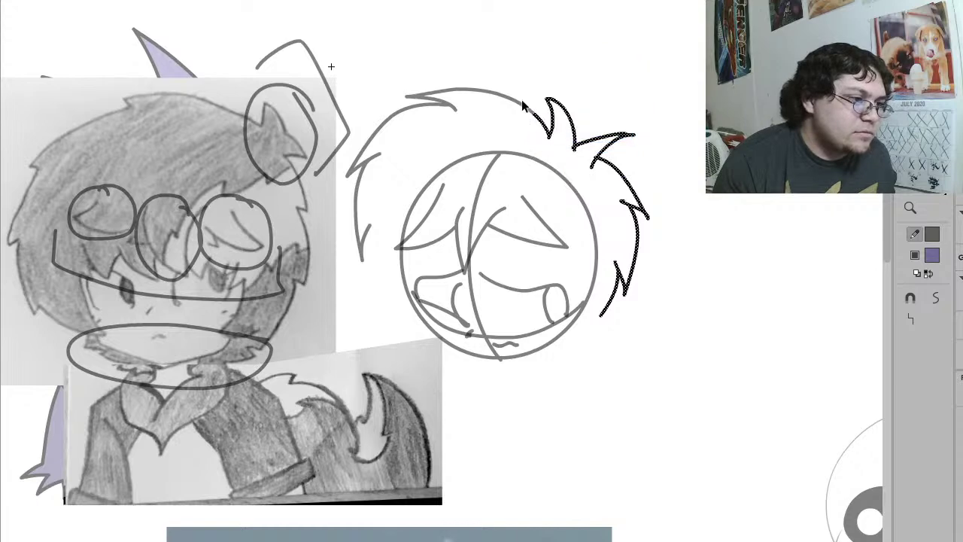
left_click(517, 109, "shift")
key("q")
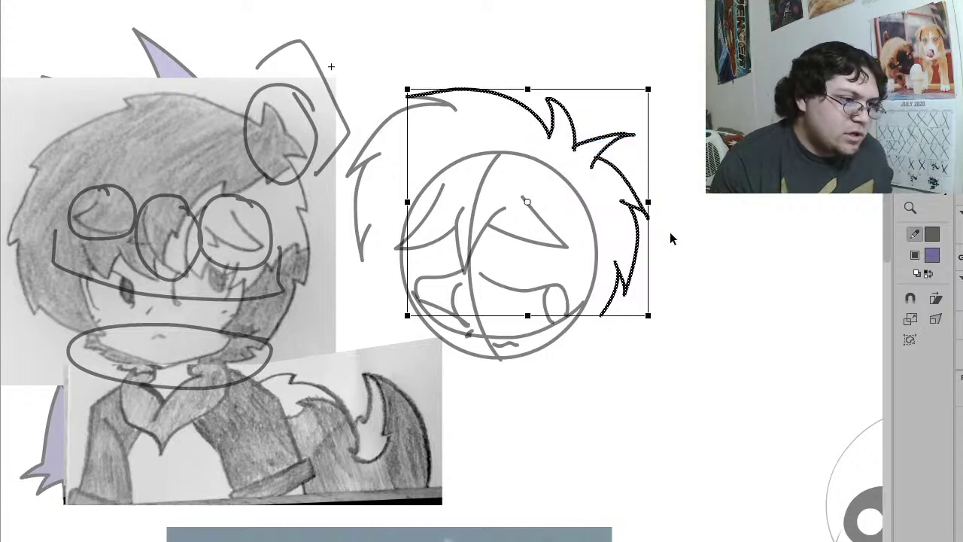
mouse_move(650, 209)
left_mouse_down()
mouse_move(664, 173)
mouse_move(659, 191)
left_mouse_up()
left_click(719, 182)
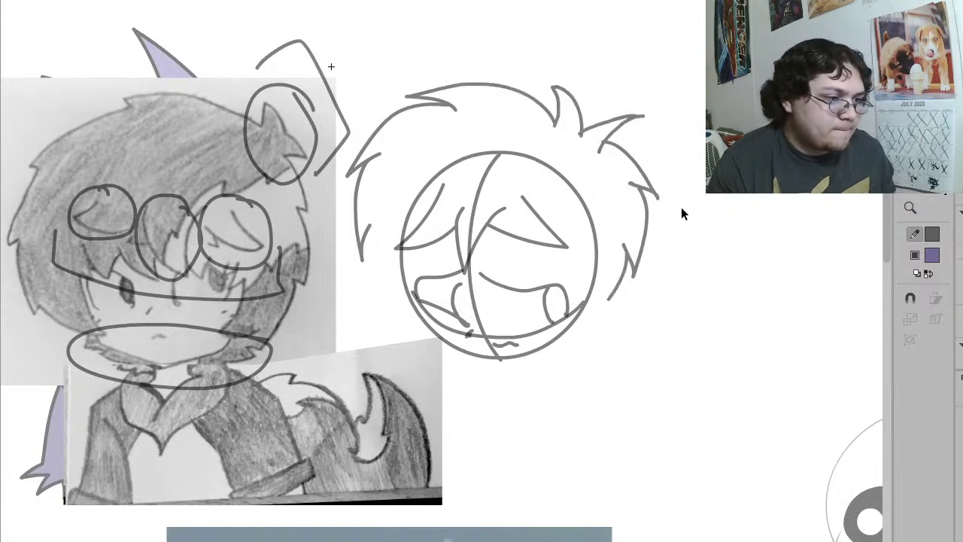
left_click(552, 341)
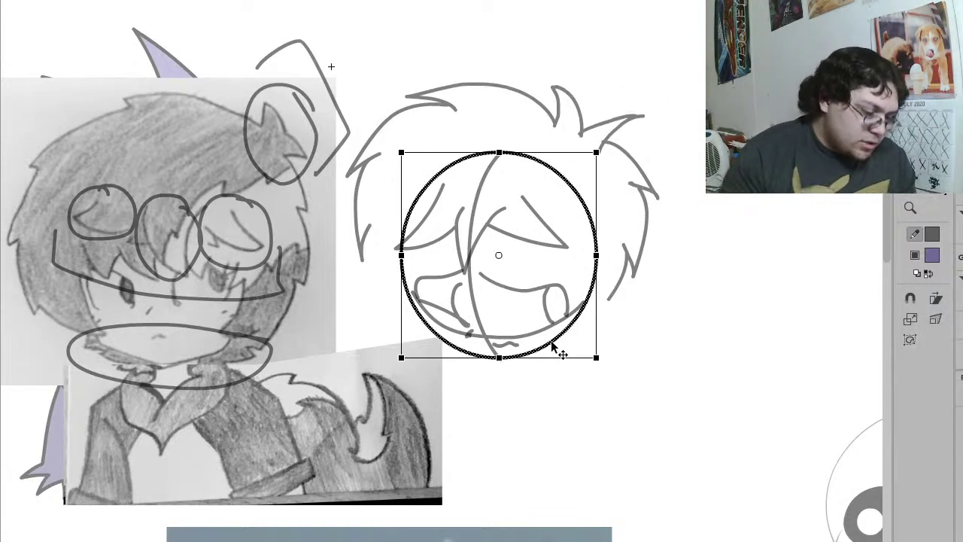
key("y")
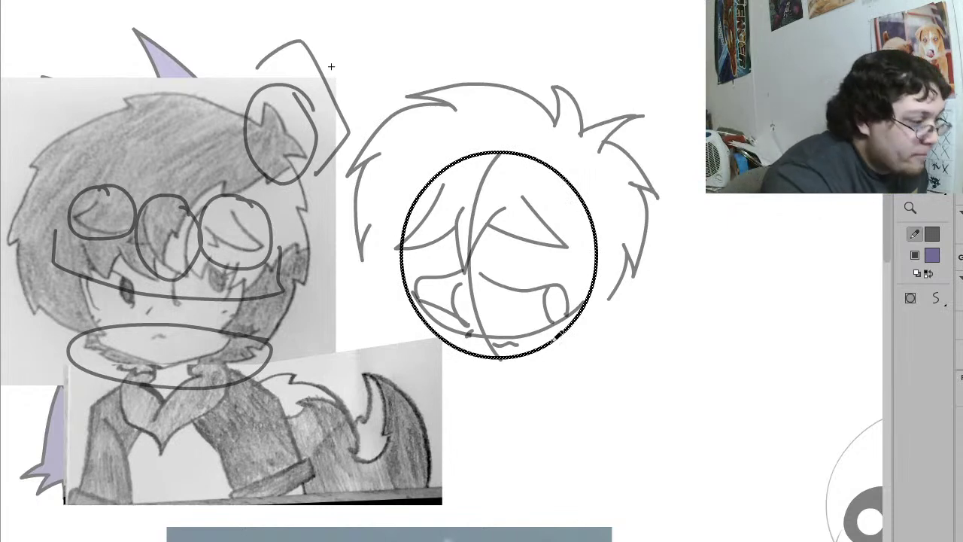
key("v")
left_click(493, 280)
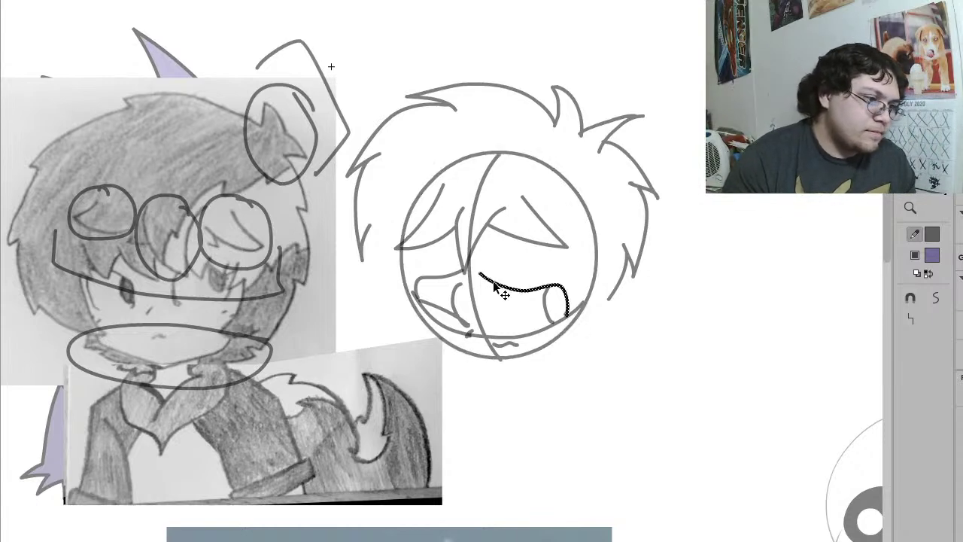
key("p")
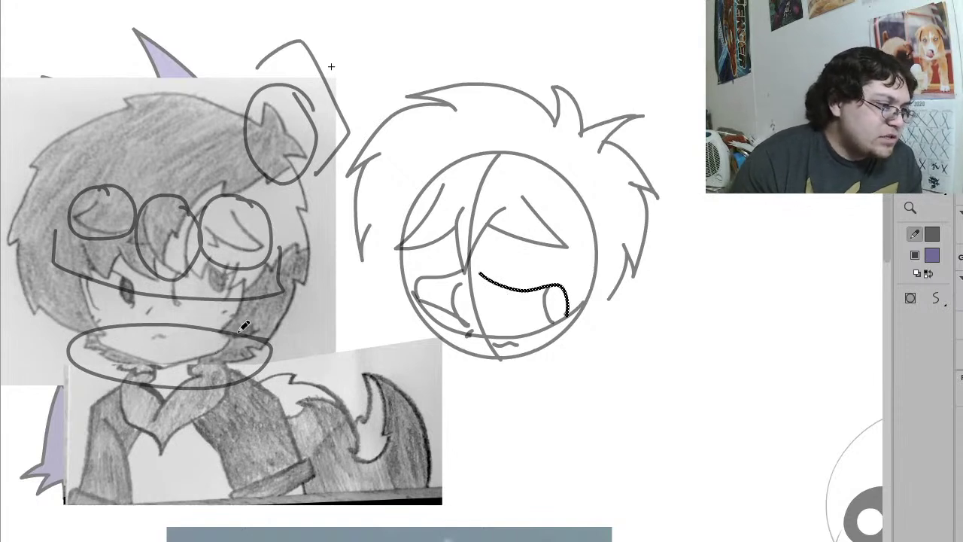
key("v")
left_click(557, 333)
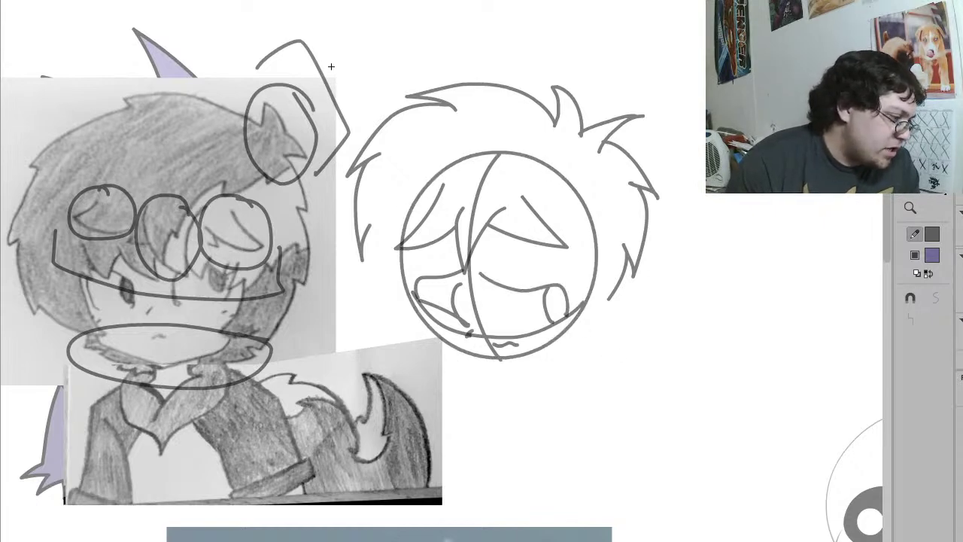
Step: Draw the lower hair with a pointed tuft on each side of the face and a wide curve below the chin
key("y")
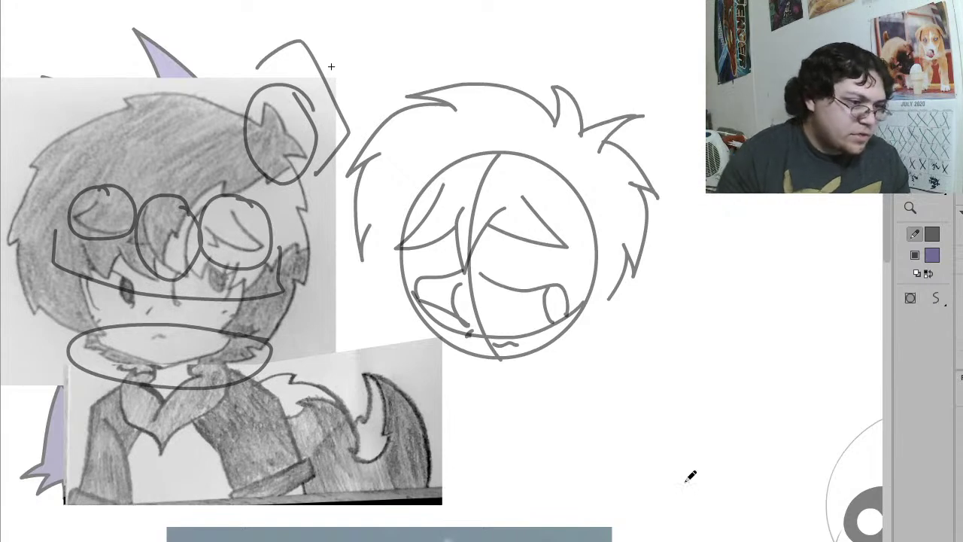
mouse_move(583, 321)
left_mouse_down()
mouse_move(632, 327)
mouse_move(650, 344)
mouse_move(623, 254)
mouse_move(632, 282)
mouse_move(617, 319)
mouse_move(585, 310)
mouse_move(608, 346)
mouse_move(438, 356)
mouse_move(408, 335)
mouse_move(423, 317)
mouse_move(372, 324)
mouse_move(410, 237)
left_mouse_up()
key("ctrl+z")
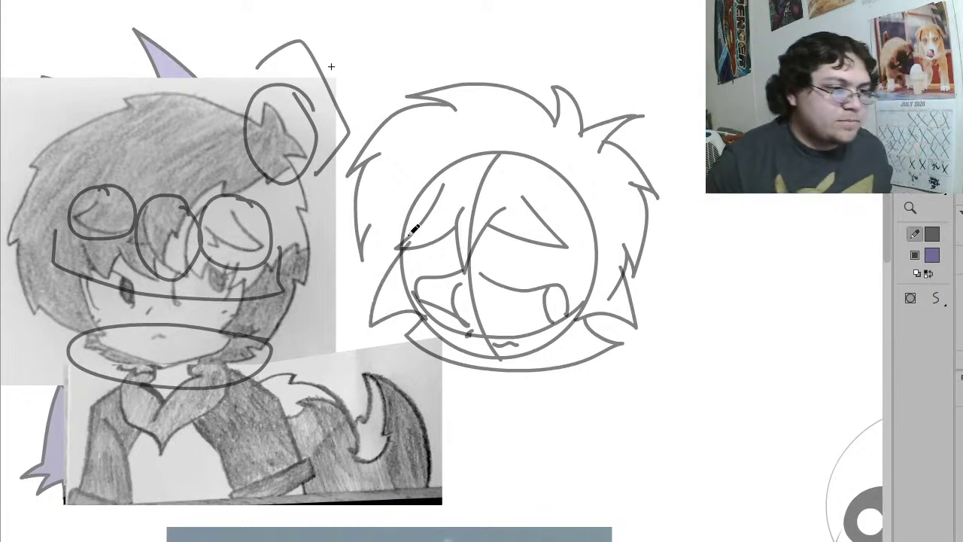
Step: Select the left side of the outer hair outline and smooth it
key("v")
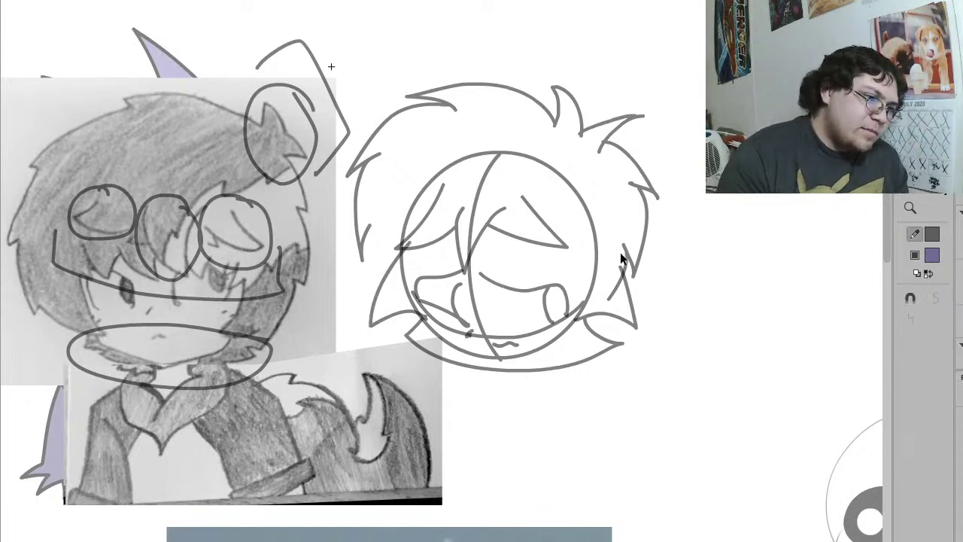
left_click(636, 264)
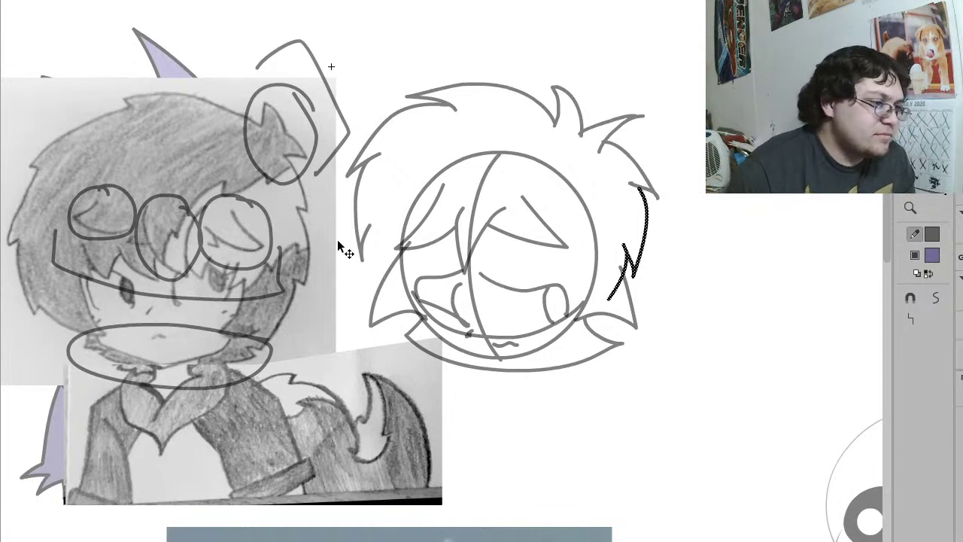
left_click(363, 244)
double_click(363, 246)
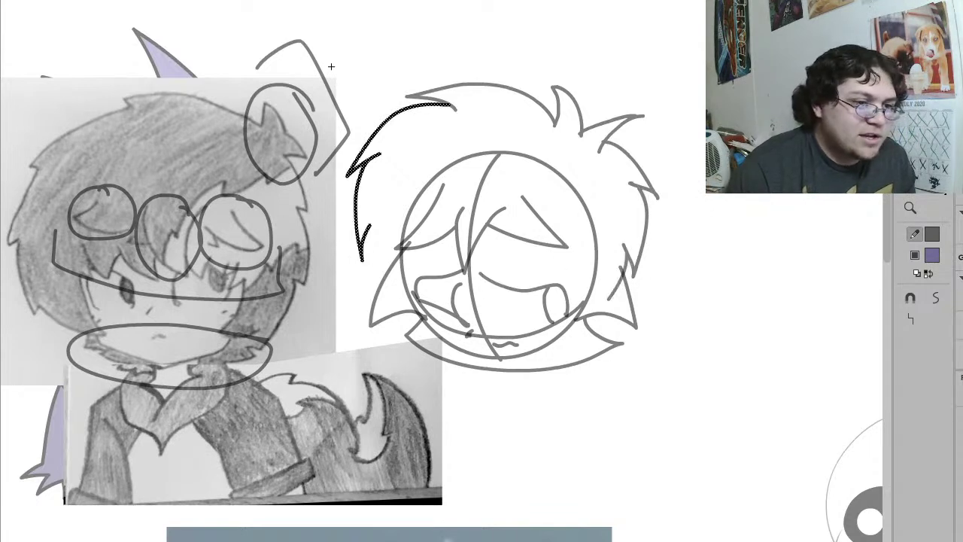
left_click(936, 298)
left_click(763, 191)
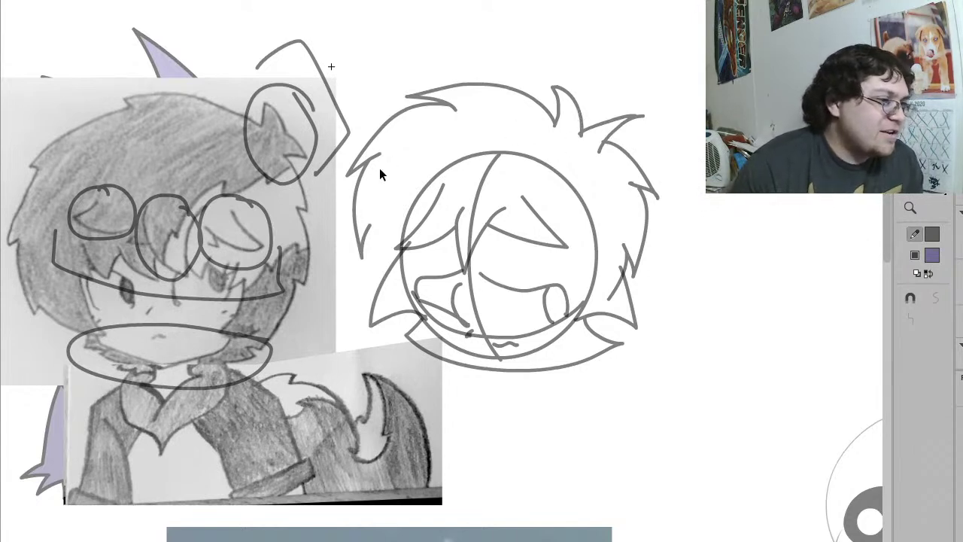
left_click(364, 245)
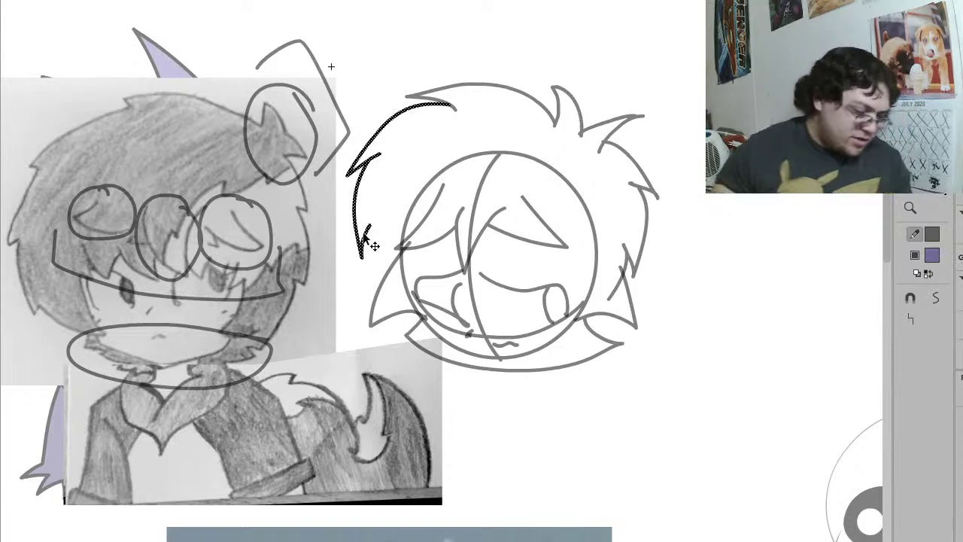
Step: Draw inner hair lines framing the face, from the left hair spike down to the jaw and along the right cheek
key("shift+y")
mouse_move(365, 248)
left_mouse_down()
mouse_move(422, 317)
mouse_move(408, 288)
mouse_move(418, 244)
left_mouse_up()
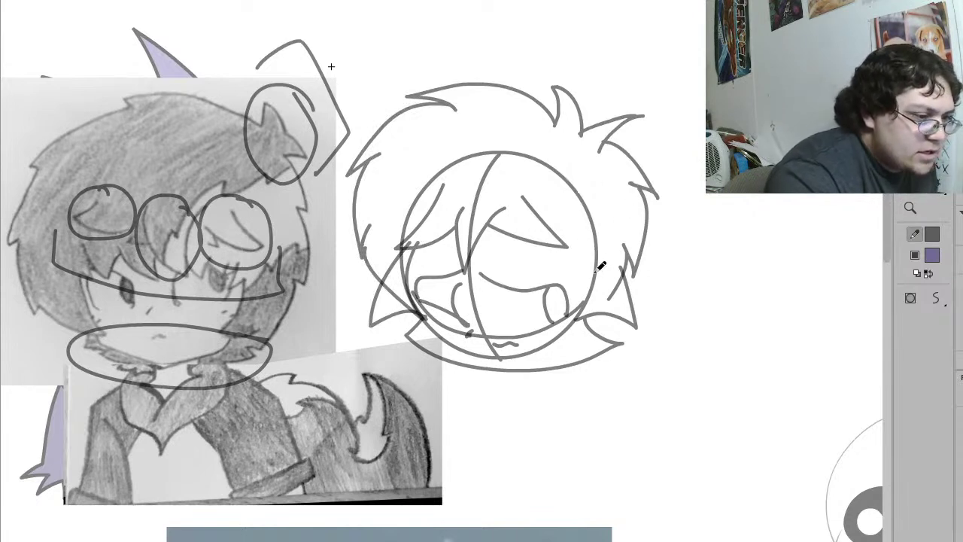
mouse_move(586, 294)
left_mouse_down()
mouse_move(613, 289)
mouse_move(575, 321)
left_mouse_up()
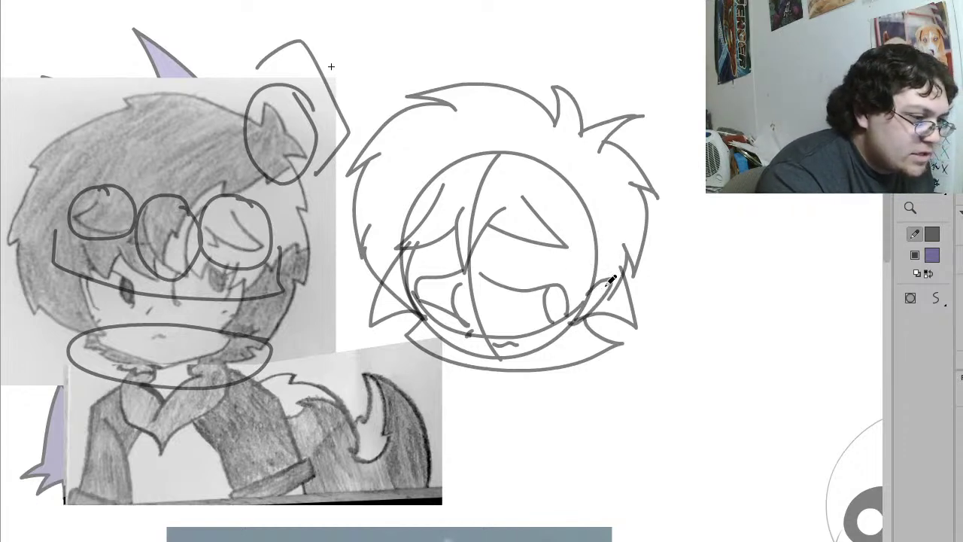
Step: Draw short hair strands beside the right eye and add curved strokes along the upper lids of both eyes
mouse_move(599, 276)
left_mouse_down()
mouse_move(572, 312)
mouse_move(570, 260)
mouse_move(566, 279)
mouse_move(547, 243)
mouse_move(569, 275)
left_mouse_up()
key("ctrl+z")
mouse_move(477, 255)
left_mouse_down()
mouse_move(511, 288)
mouse_move(544, 286)
mouse_move(521, 288)
mouse_move(482, 264)
left_mouse_up()
key("ctrl+z")
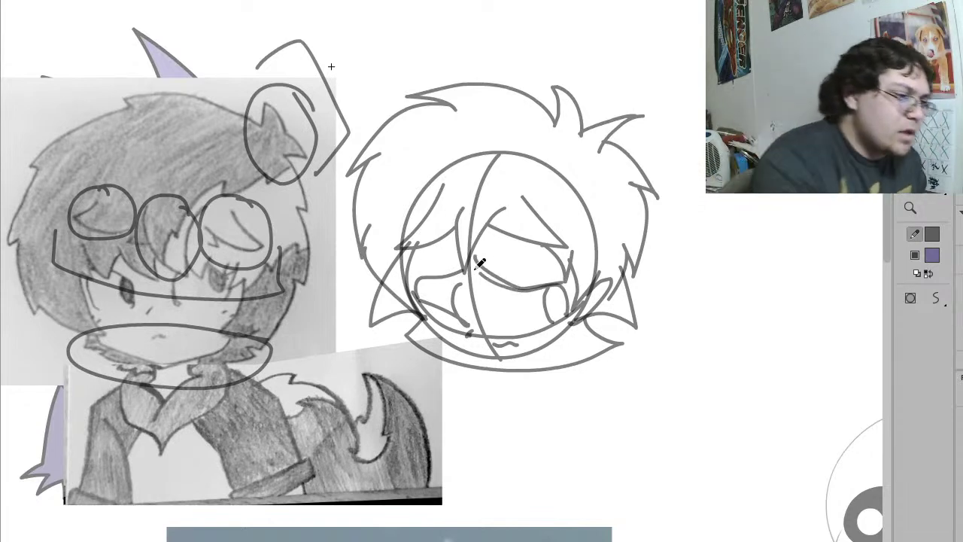
left_click_drag(419, 277, 459, 260)
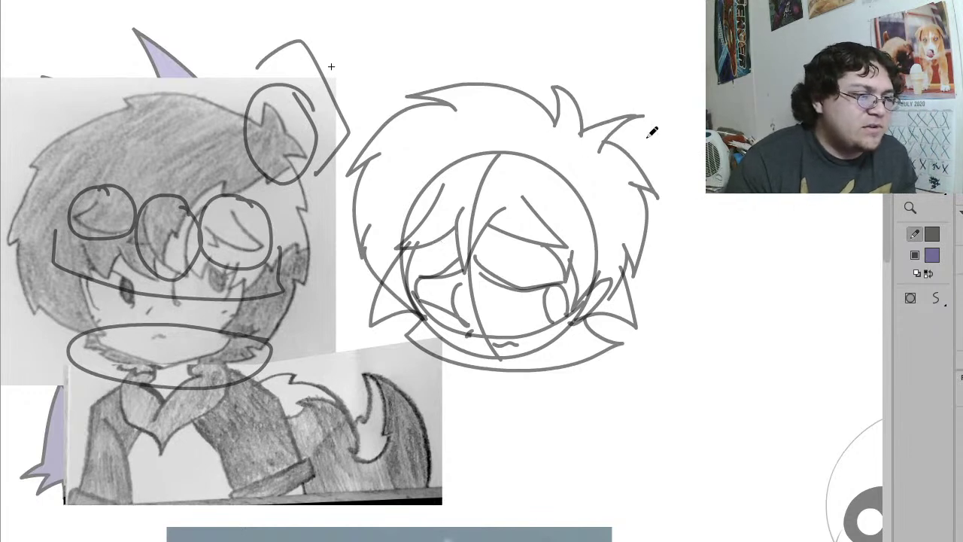
Step: Select the wide curve below the chin and apply Straighten to it
key("v")
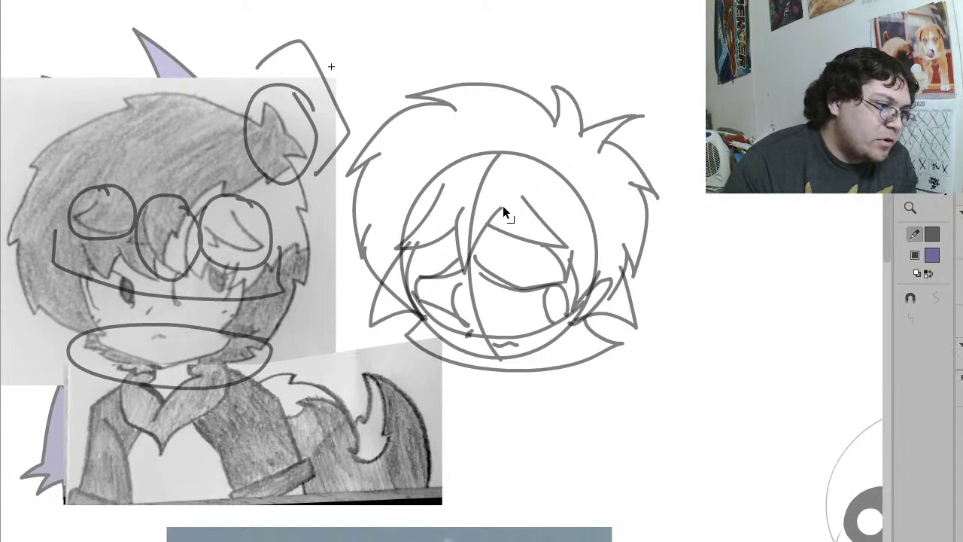
double_click(441, 238)
left_click(700, 312)
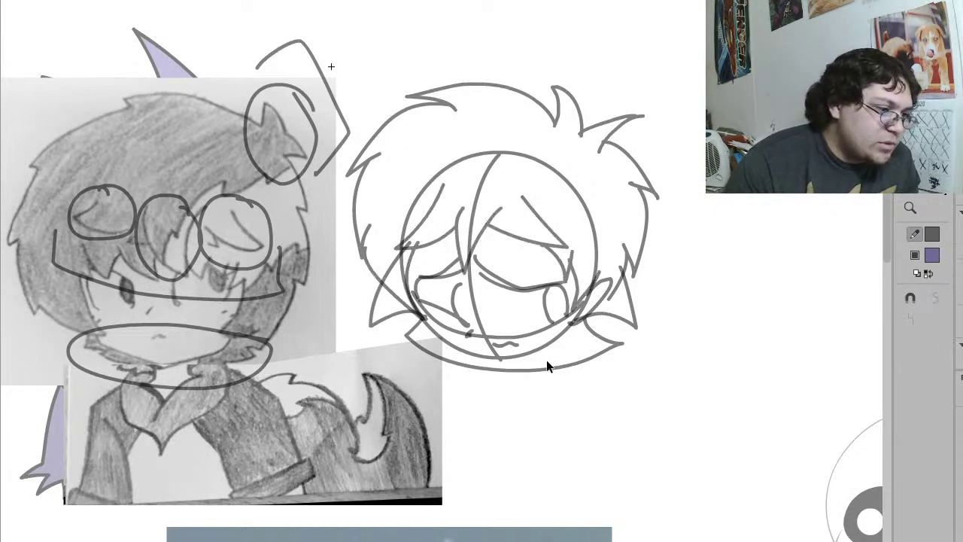
double_click(524, 369)
left_click(602, 365)
left_click(582, 359)
left_click(909, 318)
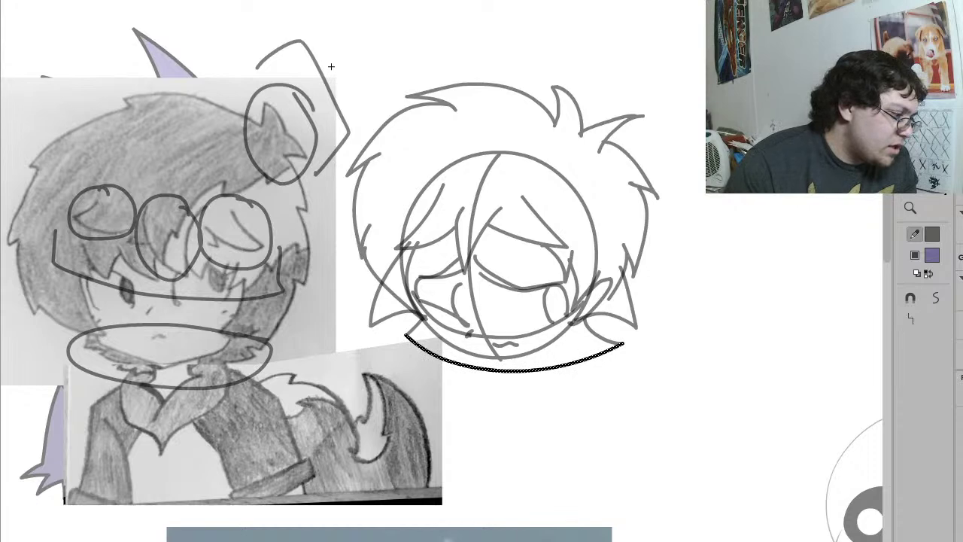
left_click(613, 478)
Step: Try to draw a torso outline below the chin, tapering to a narrow bottom
key("shift+y")
key("space")
mouse_move(664, 469)
left_mouse_down()
mouse_move(665, 432)
mouse_move(615, 342)
left_mouse_up()
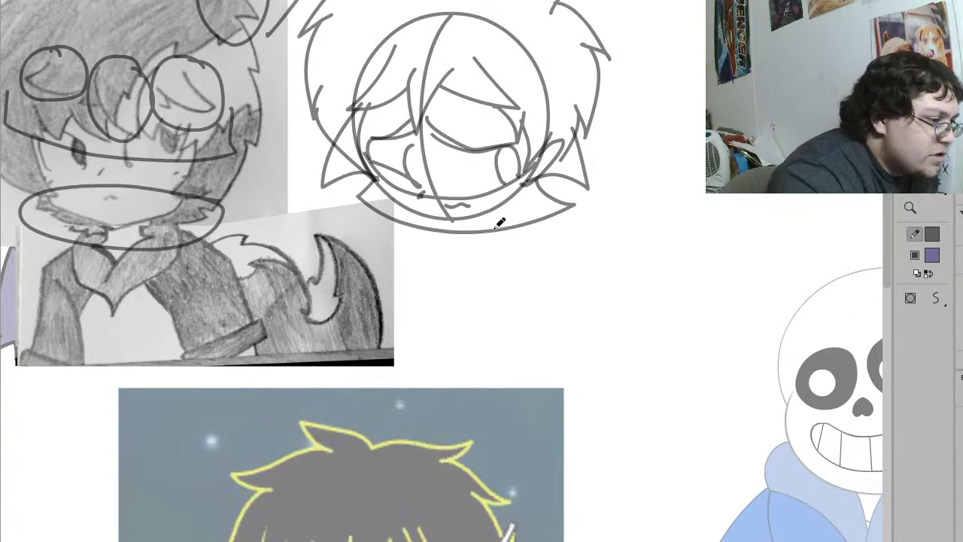
mouse_move(498, 231)
left_mouse_down()
mouse_move(403, 229)
mouse_move(420, 313)
mouse_move(511, 243)
left_mouse_up()
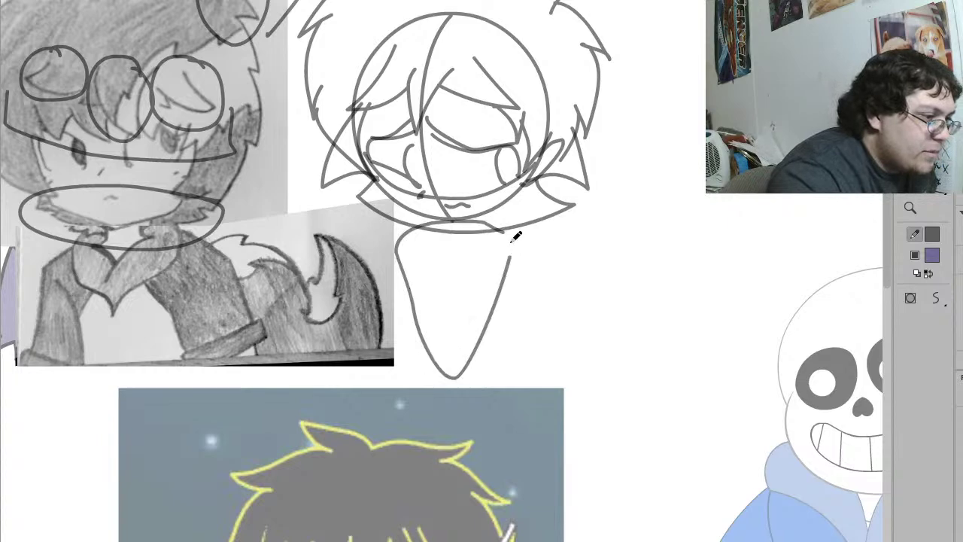
key("ctrl+z")
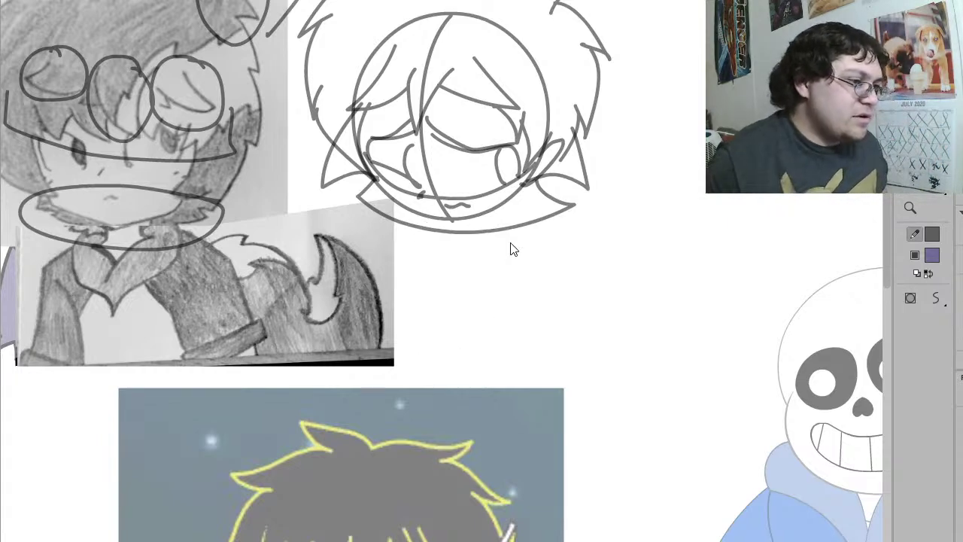
Step: Draw an elongated oval for the torso, hanging directly below the chin curve
key("z")
left_click(509, 243)
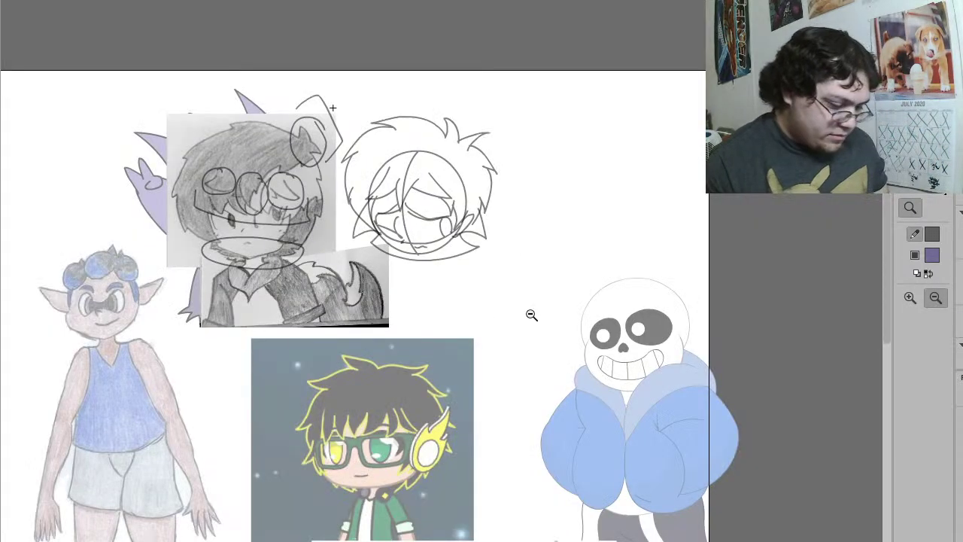
key("y")
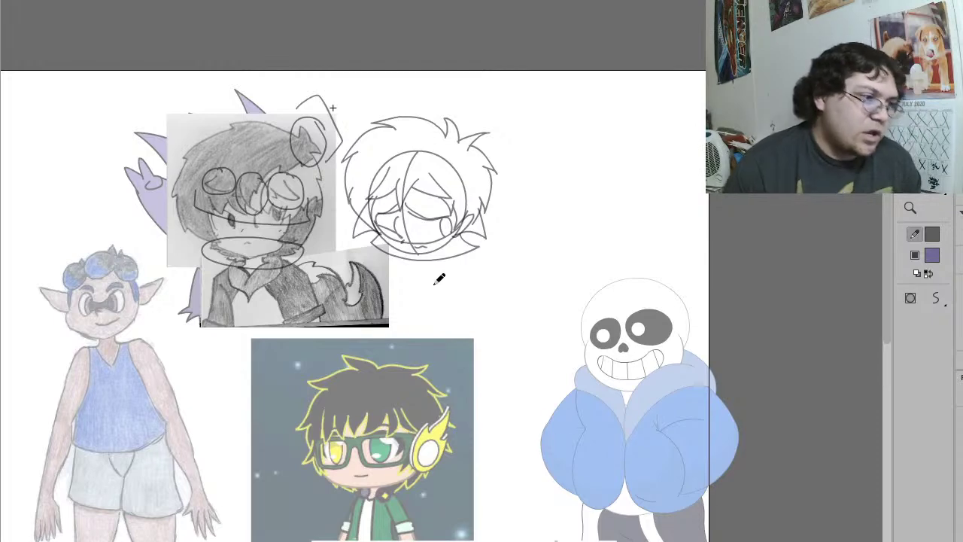
key("z")
left_click_drag(576, 387, 259, 86)
key("shift+y")
left_click_drag(434, 396, 553, 388)
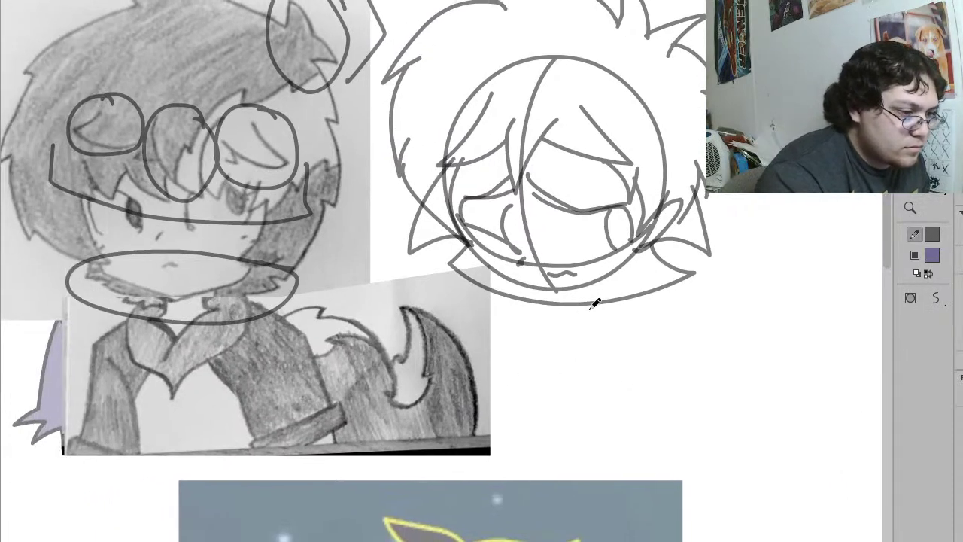
mouse_move(606, 300)
left_mouse_down()
mouse_move(570, 465)
mouse_move(629, 322)
mouse_move(602, 294)
left_mouse_up()
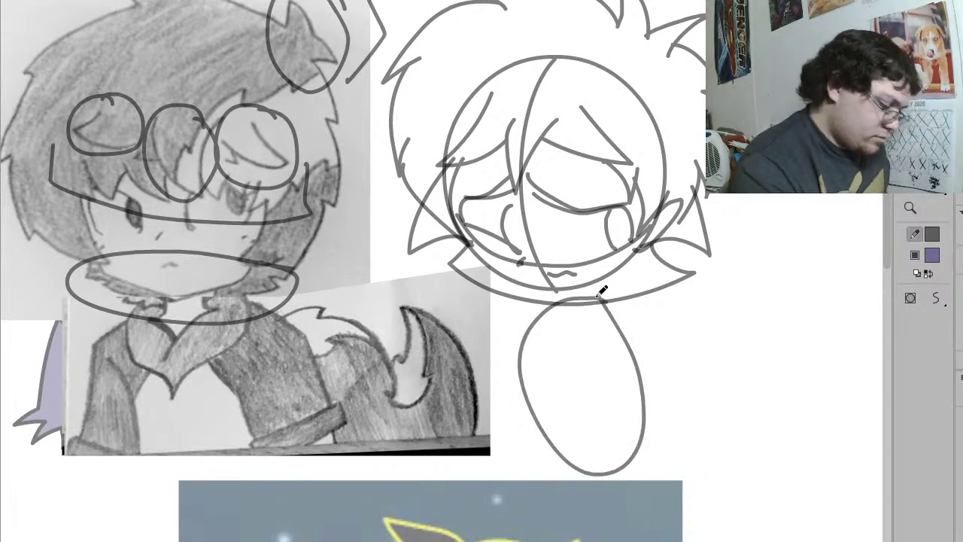
Step: Replace the oval torso with an outline tapering to a narrow bottom, adding a curved centre line and a curve across the waist
key("ctrl+z")
mouse_move(624, 298)
left_mouse_down()
mouse_move(549, 314)
mouse_move(539, 387)
mouse_move(589, 468)
mouse_move(627, 470)
mouse_move(636, 401)
mouse_move(624, 298)
left_mouse_up()
left_click_drag(558, 309, 608, 475)
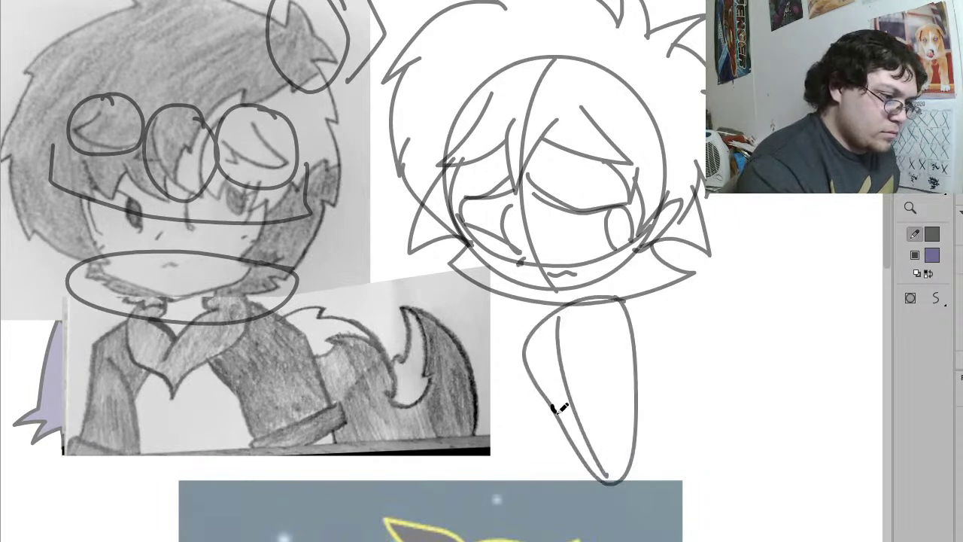
left_click_drag(555, 408, 624, 392)
Step: Draw rounded shoulder shapes on both sides of the upper torso and add neck and collar lines under the chin
mouse_move(563, 304)
left_mouse_down()
mouse_move(537, 309)
mouse_move(552, 351)
left_mouse_up()
mouse_move(638, 280)
left_mouse_down()
mouse_move(612, 348)
mouse_move(648, 287)
left_mouse_up()
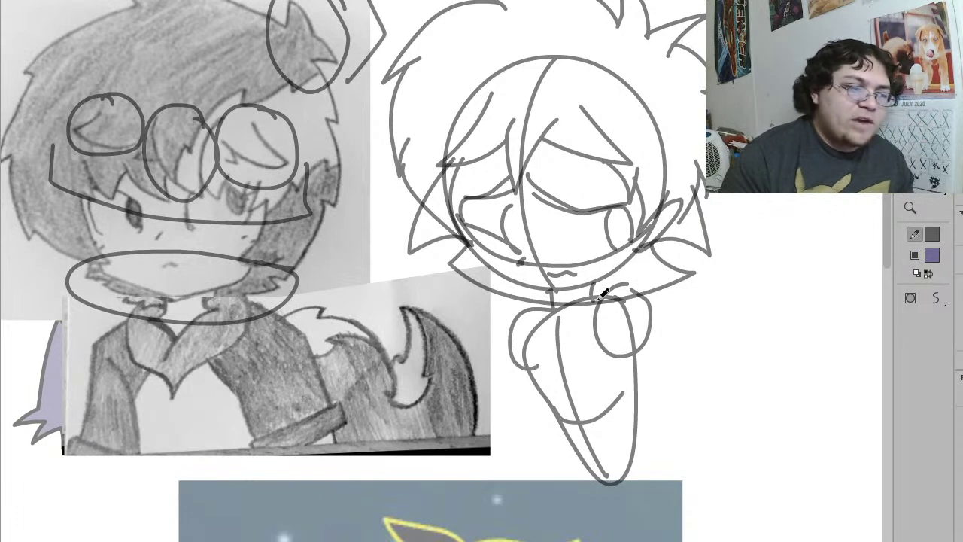
left_click_drag(603, 291, 555, 339)
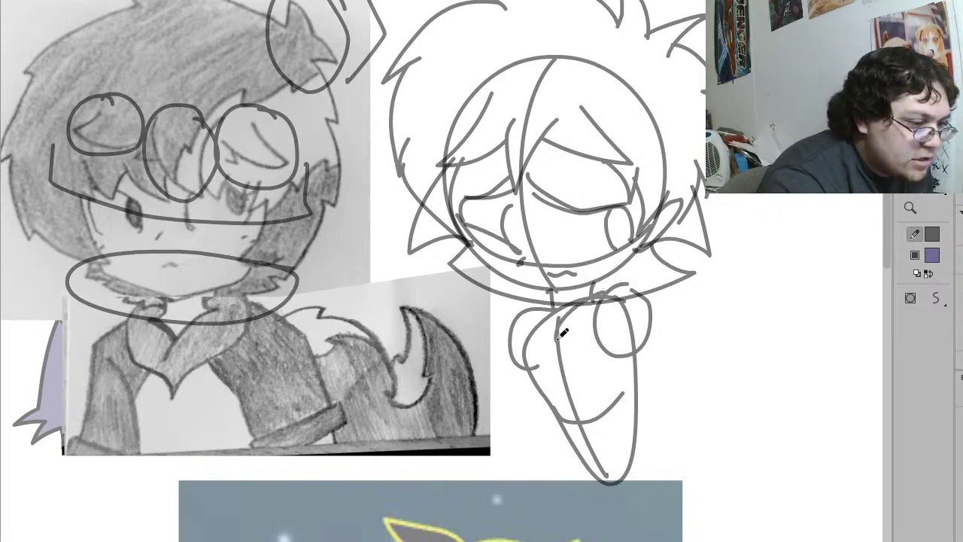
left_click_drag(531, 299, 558, 308)
mouse_move(519, 280)
left_mouse_down()
mouse_move(512, 327)
mouse_move(545, 333)
left_mouse_up()
mouse_move(631, 262)
left_mouse_down()
mouse_move(632, 287)
mouse_move(599, 308)
mouse_move(606, 331)
left_mouse_up()
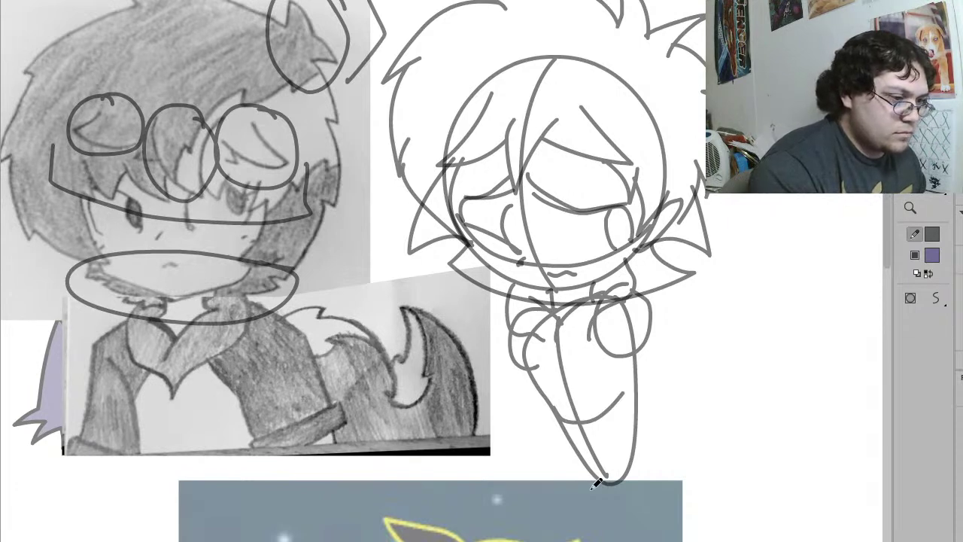
Step: Draw the outer and inner lines of the arm hanging from the left shoulder
left_click_drag(508, 339, 501, 369)
left_click_drag(536, 365, 532, 401)
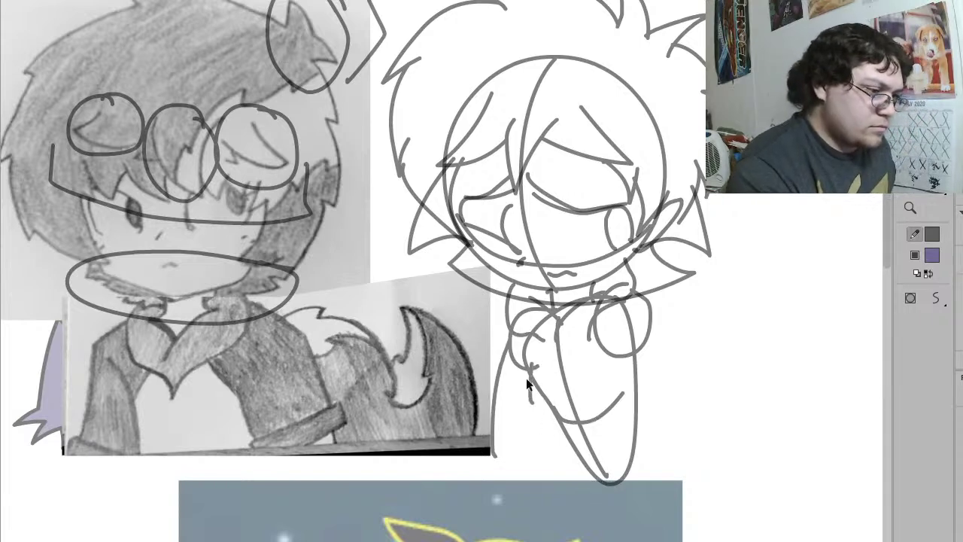
Step: Try to draw the left forearm bent across the torso, ending in a rounded hand
mouse_move(494, 450)
left_mouse_down()
mouse_move(507, 470)
mouse_move(543, 480)
mouse_move(640, 413)
left_mouse_up()
key("ctrl+z")
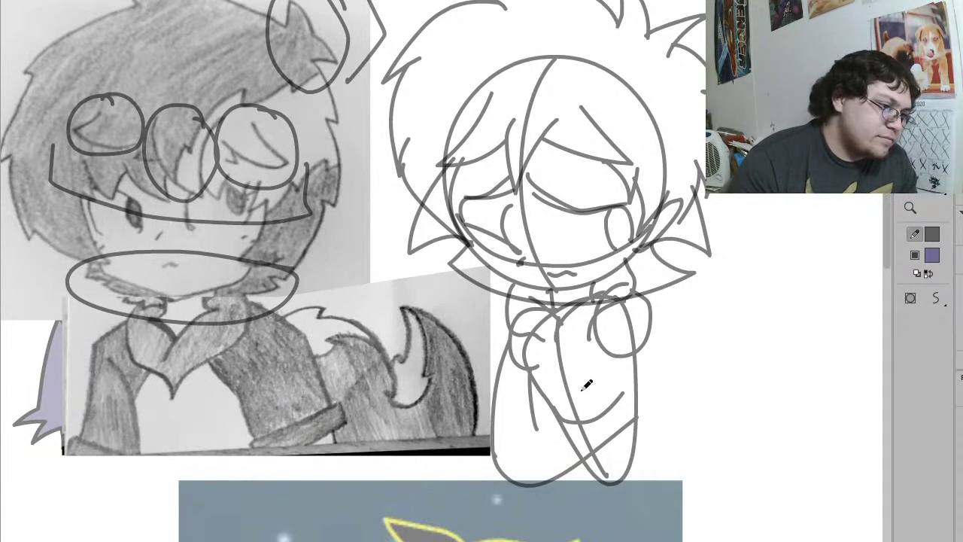
mouse_move(536, 433)
left_mouse_down()
mouse_move(594, 399)
mouse_move(602, 380)
mouse_move(617, 422)
mouse_move(657, 380)
left_mouse_up()
key("ctrl+z")
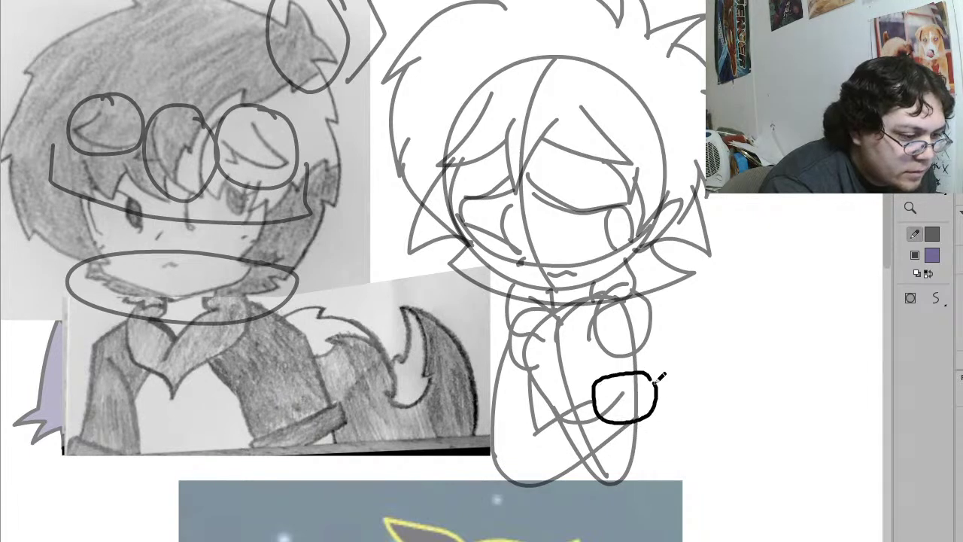
key("ctrl+z")
key("ctrl+z")
key("ctrl+z")
key("ctrl+z")
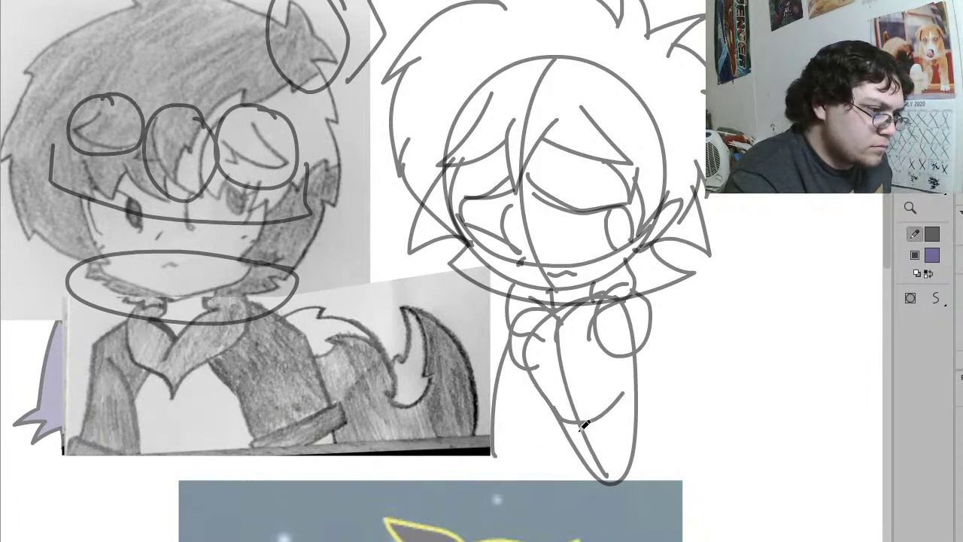
Step: Draw the left arm hanging straight down with a cuff and round hand, and the right arm bent up behind the head
mouse_move(530, 367)
left_mouse_down()
mouse_move(549, 483)
mouse_move(540, 498)
mouse_move(503, 492)
mouse_move(504, 531)
mouse_move(562, 539)
mouse_move(559, 493)
left_mouse_up()
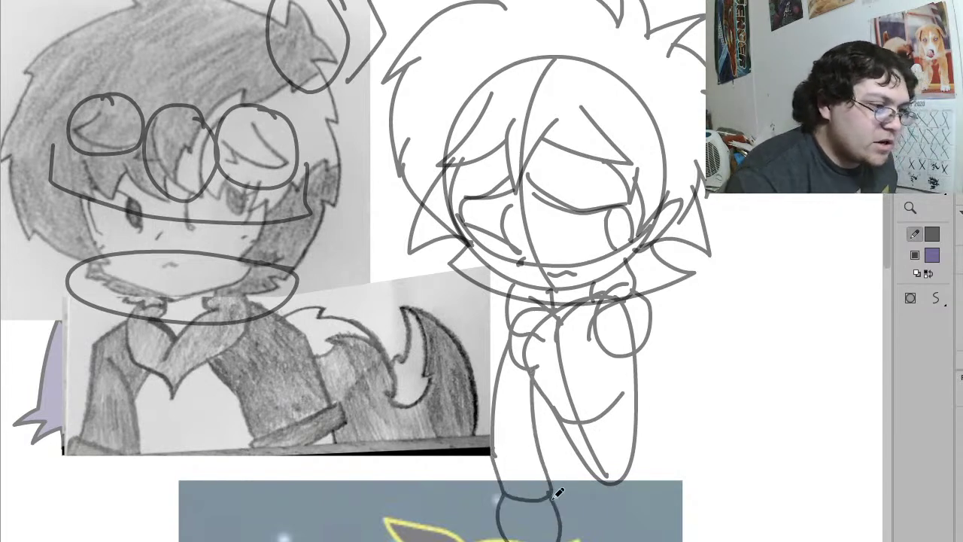
key("z")
left_click(513, 459)
key("space")
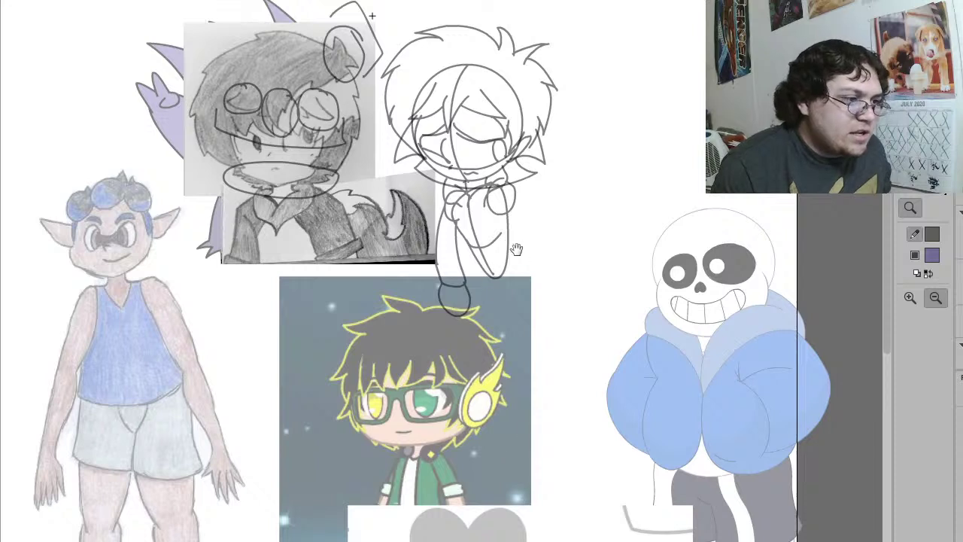
key("y")
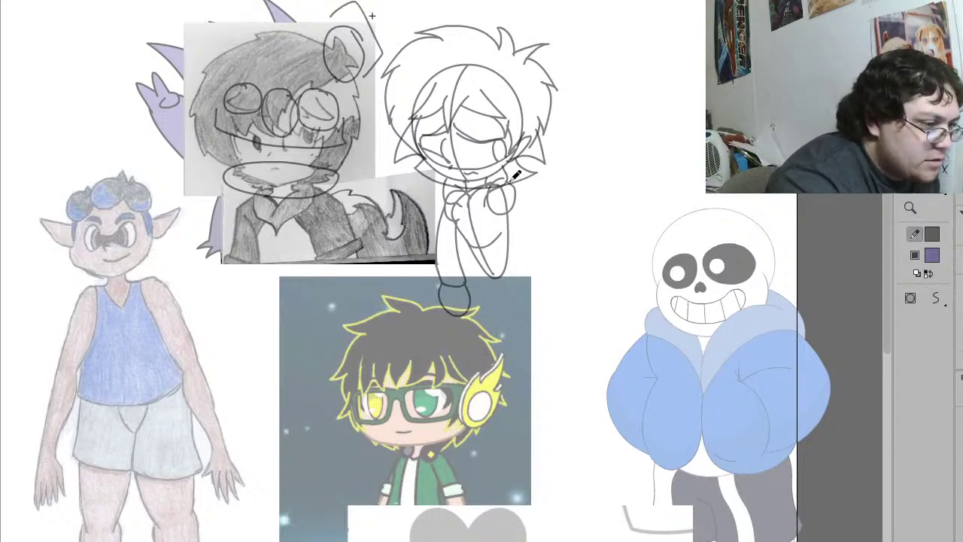
mouse_move(504, 183)
left_mouse_down()
mouse_move(541, 129)
mouse_move(557, 144)
mouse_move(557, 170)
mouse_move(510, 202)
left_mouse_up()
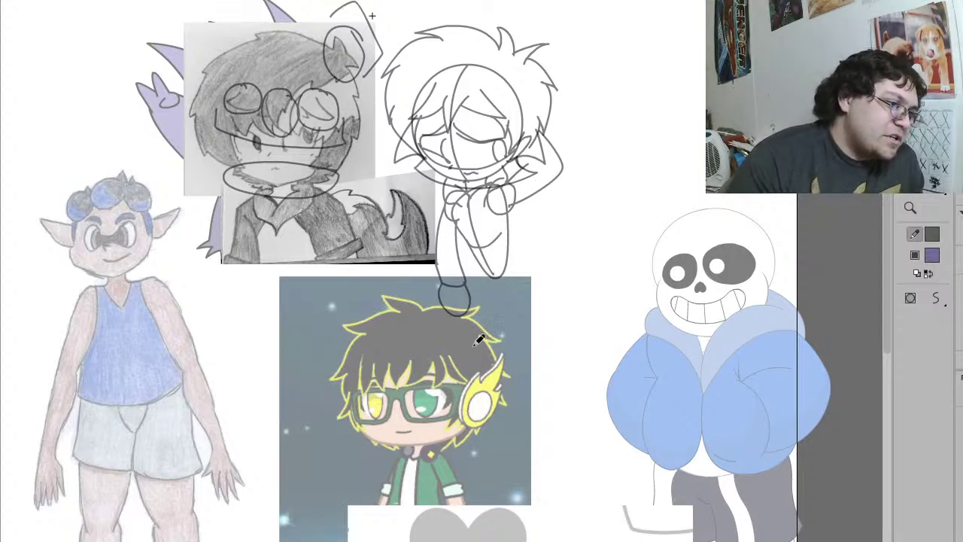
key("v")
left_click(497, 277)
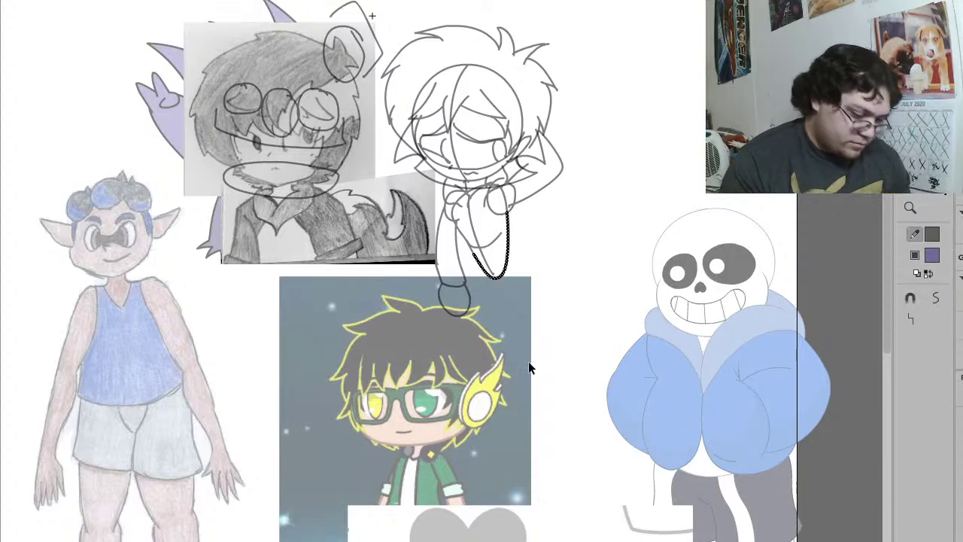
key("Escape")
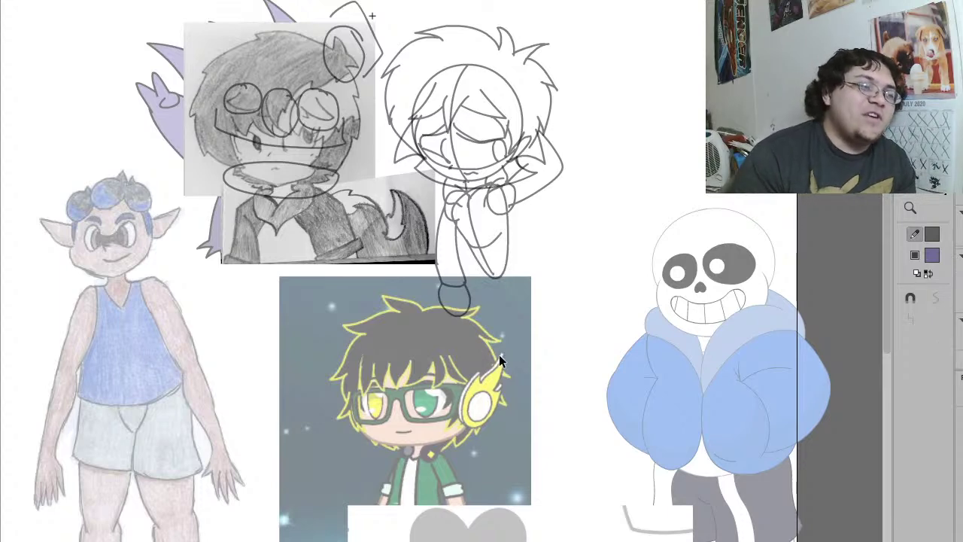
key("z")
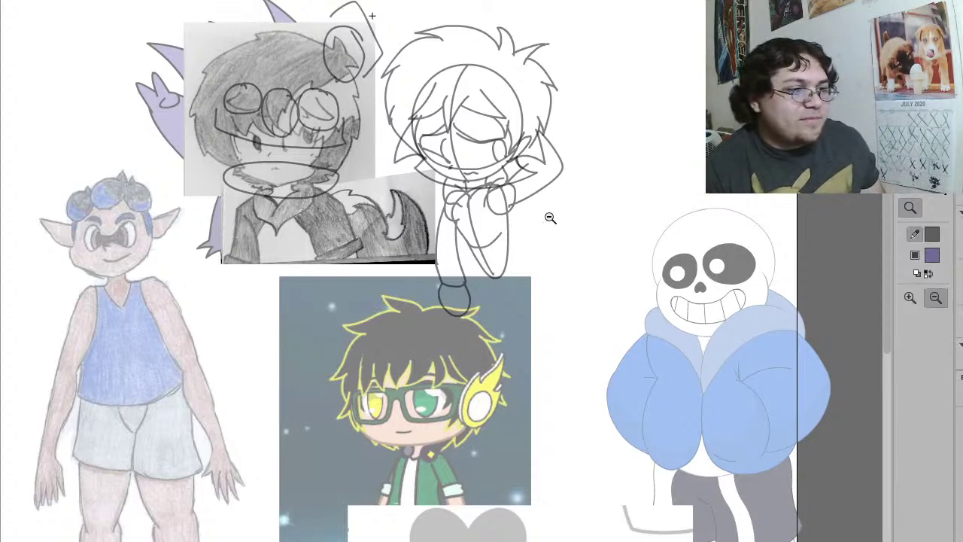
left_click_drag(648, 359, 381, 88)
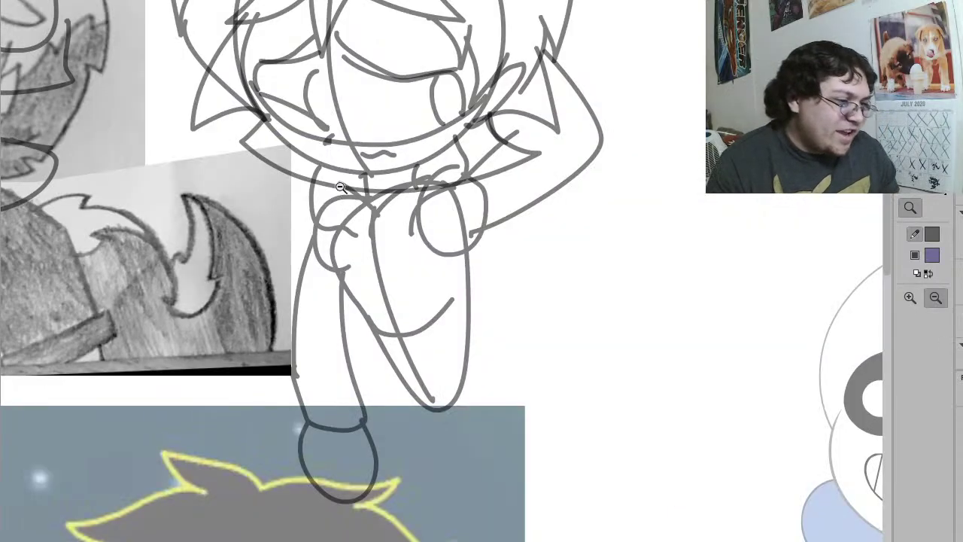
left_click(486, 365)
key("p")
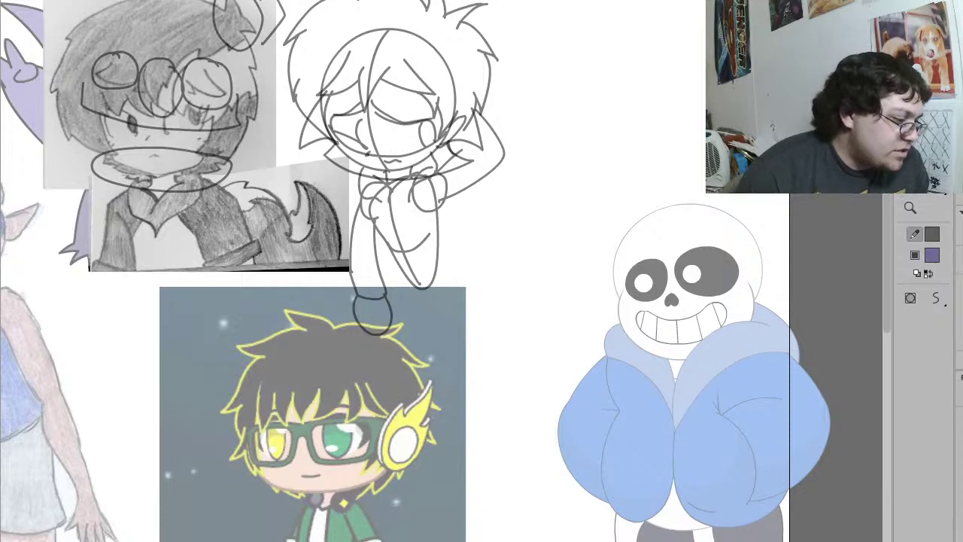
key("ctrl+a")
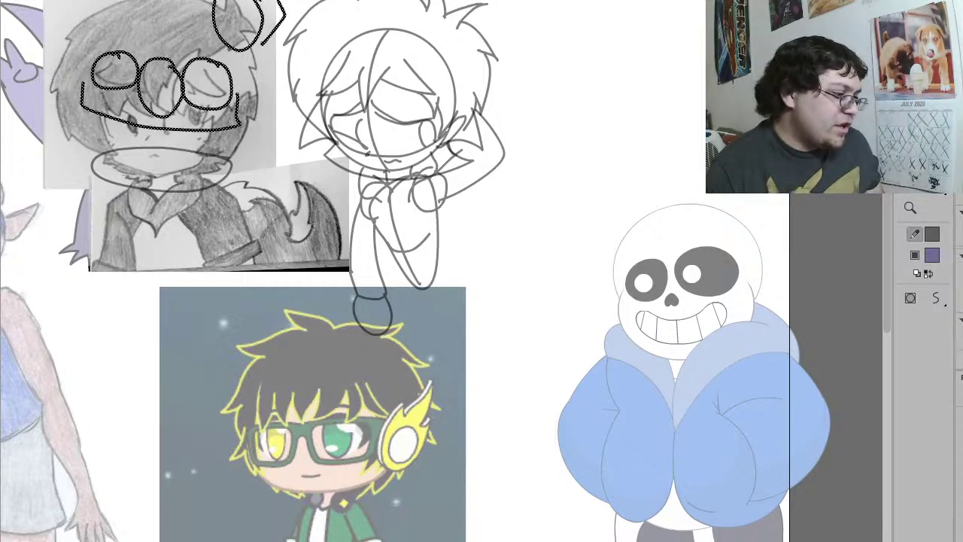
key("ctrl+d")
Step: Draw a large pointed ear on each side of the head, angled outward from the face circle
key("slash")
left_click_drag(558, 251, 49, 1)
key("y")
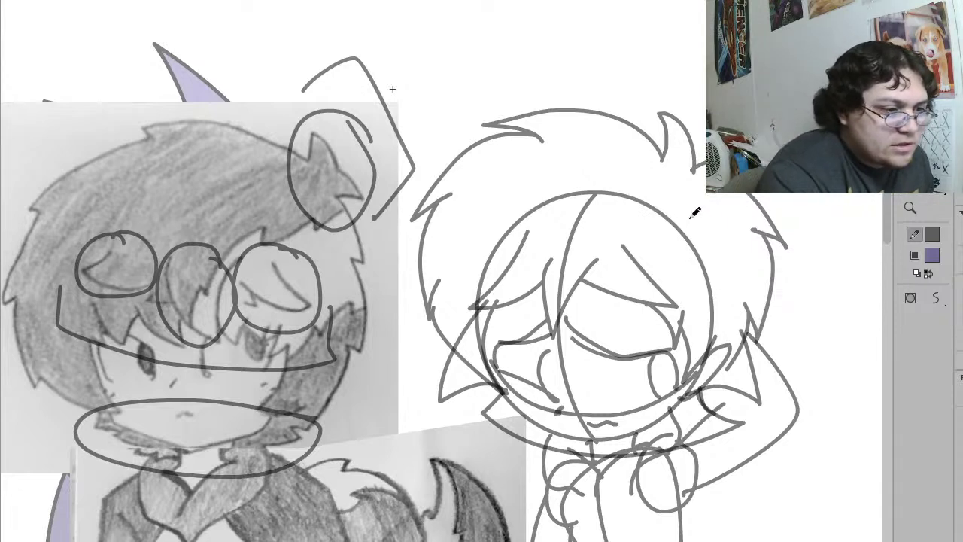
mouse_move(674, 237)
left_mouse_down()
mouse_move(723, 205)
mouse_move(814, 200)
mouse_move(787, 250)
mouse_move(695, 311)
left_mouse_up()
mouse_move(706, 182)
left_mouse_down()
mouse_move(645, 214)
mouse_move(681, 236)
mouse_move(702, 317)
left_mouse_up()
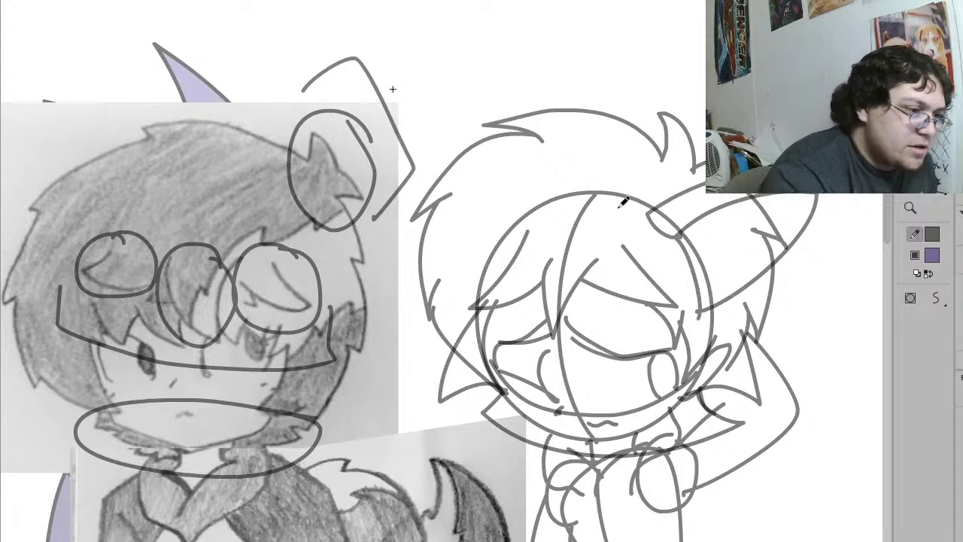
mouse_move(536, 213)
left_mouse_down()
mouse_move(420, 188)
mouse_move(406, 208)
mouse_move(455, 276)
mouse_move(489, 293)
left_mouse_up()
key("ctrl+z")
mouse_move(396, 197)
left_mouse_down()
mouse_move(455, 169)
mouse_move(554, 195)
mouse_move(504, 238)
mouse_move(486, 304)
left_mouse_up()
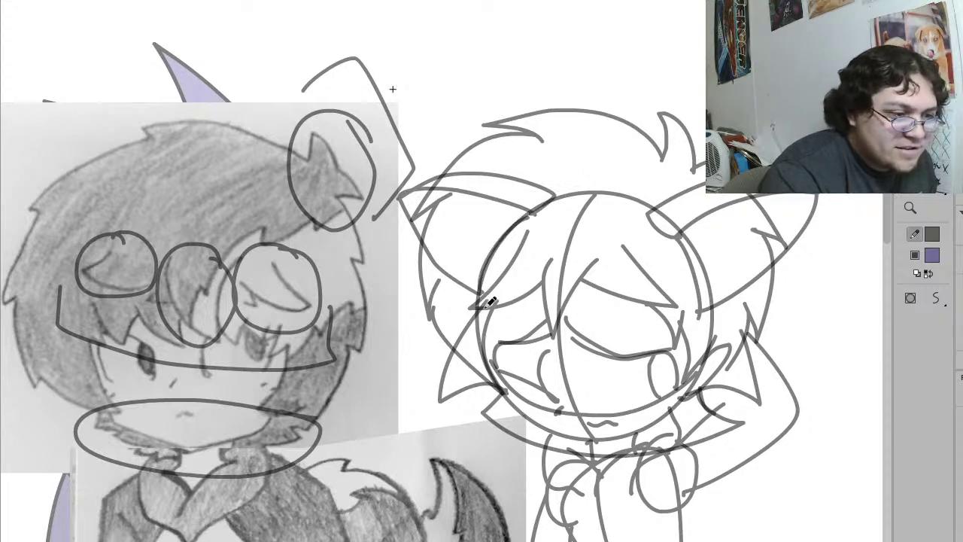
Step: Draw headband arcs over the face circle between the ears and a short curved stroke below the left ear
mouse_move(701, 354)
left_mouse_down()
mouse_move(691, 297)
mouse_move(659, 241)
mouse_move(579, 214)
mouse_move(494, 272)
left_mouse_up()
mouse_move(528, 179)
left_mouse_down()
mouse_move(651, 181)
mouse_move(703, 169)
left_mouse_up()
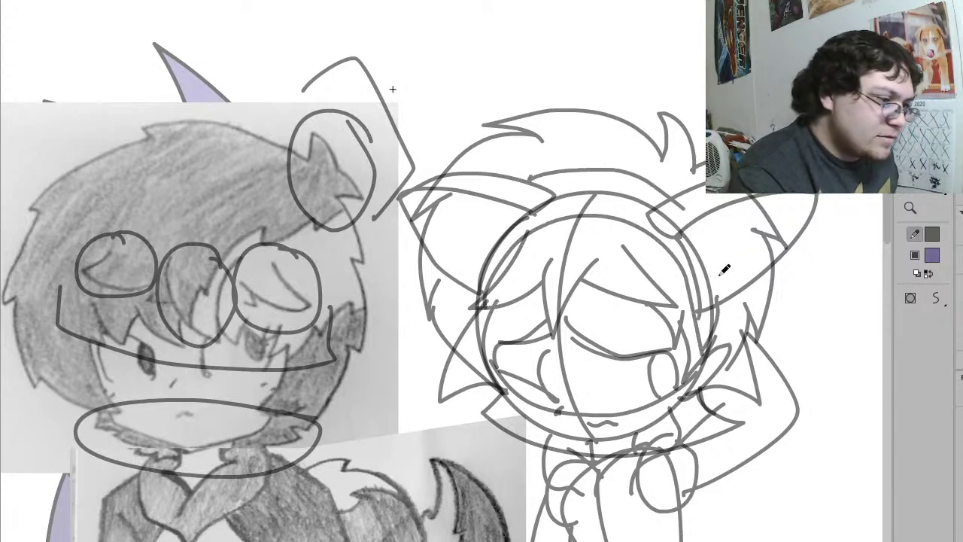
left_click_drag(465, 286, 488, 304)
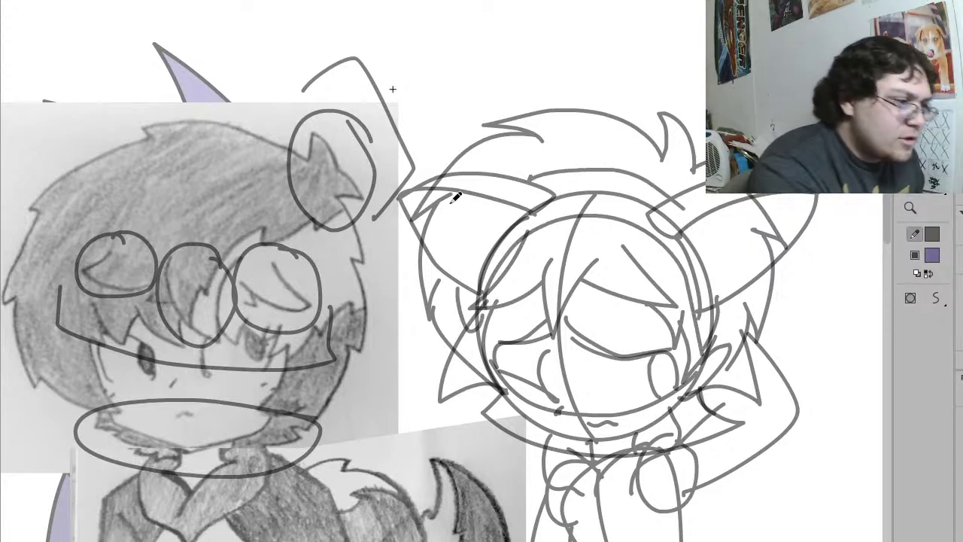
Step: Draw a spiral inside each ear and add pointed hair tufts along the ears' upper edges
mouse_move(434, 194)
left_mouse_down()
mouse_move(459, 258)
mouse_move(474, 212)
left_mouse_up()
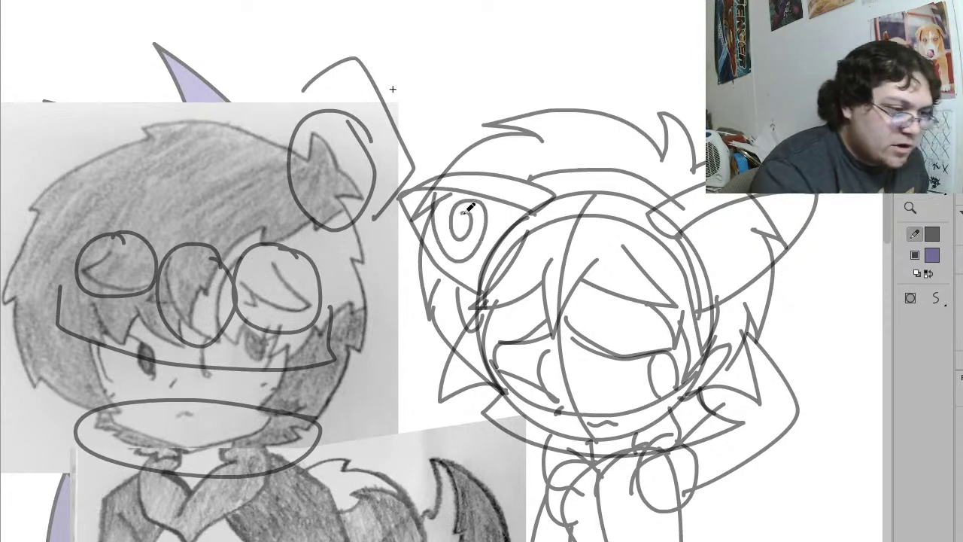
mouse_move(737, 235)
left_mouse_down()
mouse_move(743, 226)
mouse_move(711, 249)
mouse_move(719, 214)
left_mouse_up()
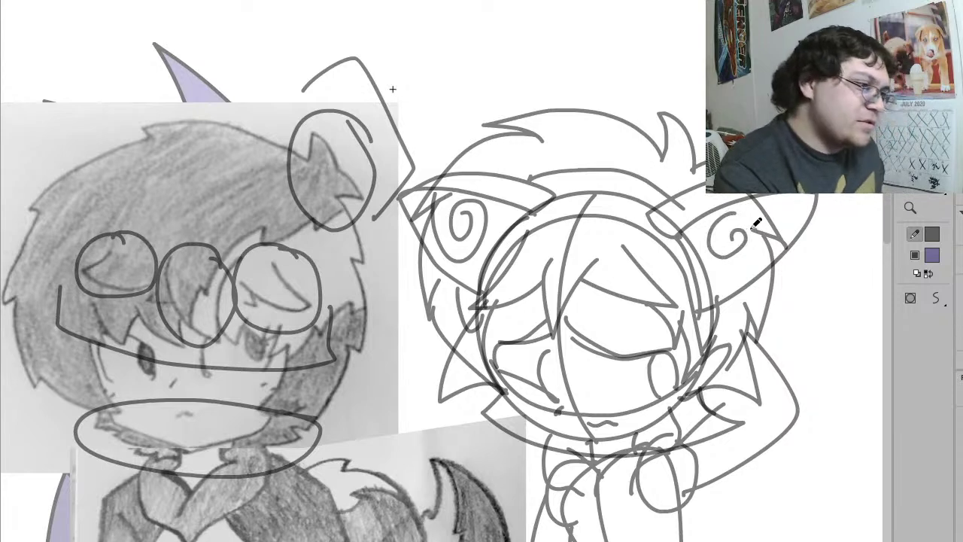
key("ctrl+z")
mouse_move(722, 251)
left_mouse_down()
mouse_move(750, 228)
mouse_move(709, 265)
mouse_move(716, 231)
mouse_move(763, 225)
mouse_move(740, 263)
mouse_move(697, 269)
mouse_move(694, 226)
left_mouse_up()
key("ctrl+z")
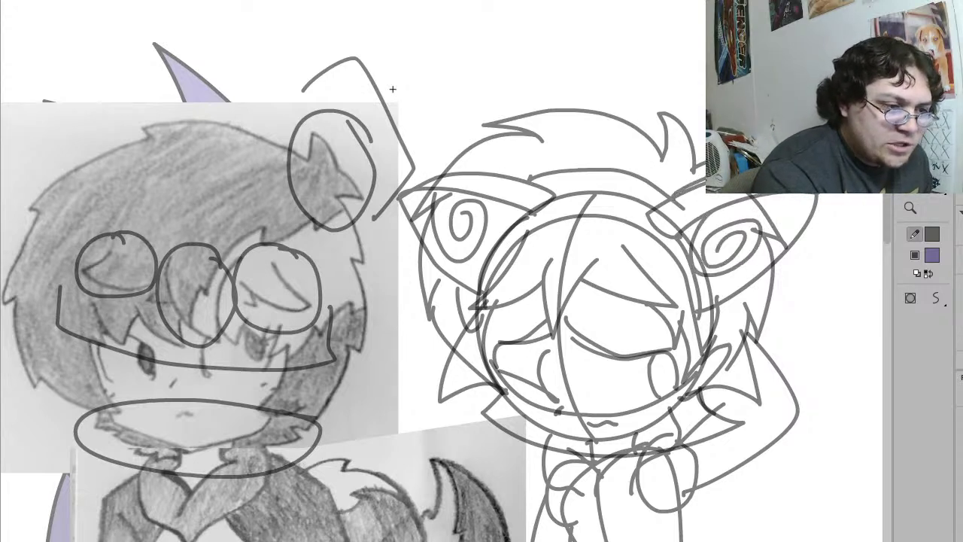
mouse_move(532, 182)
left_mouse_down()
mouse_move(475, 154)
mouse_move(497, 161)
mouse_move(463, 173)
left_mouse_up()
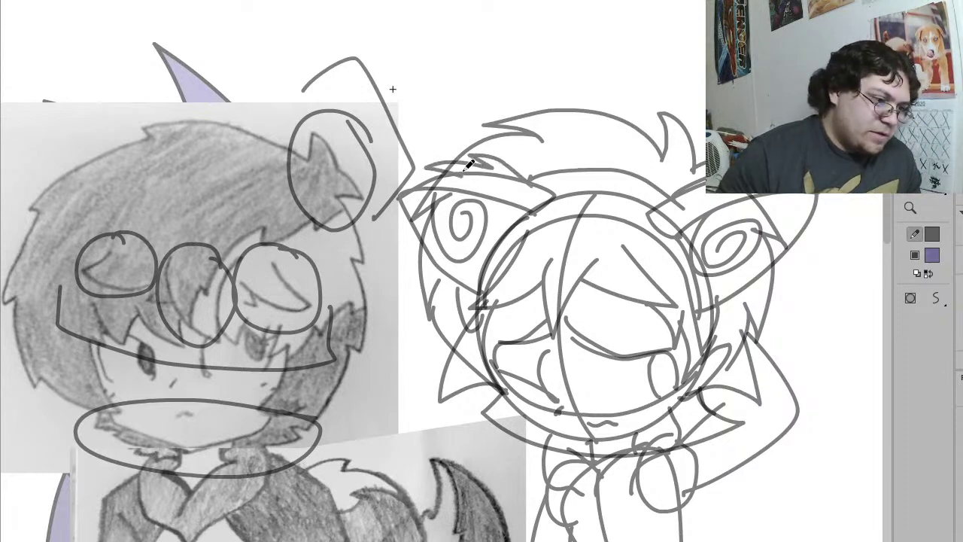
scroll(652, 267, "down", 3)
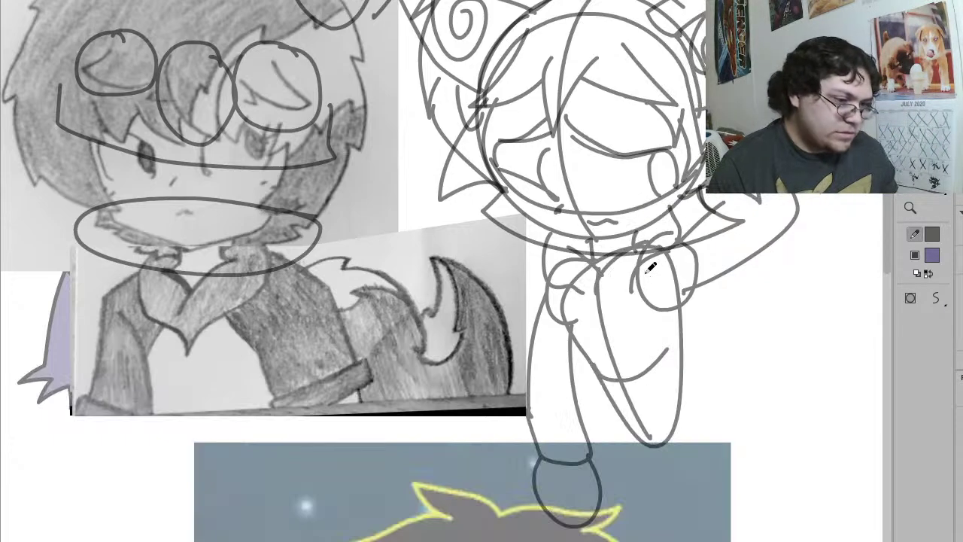
key("v")
left_click(680, 410)
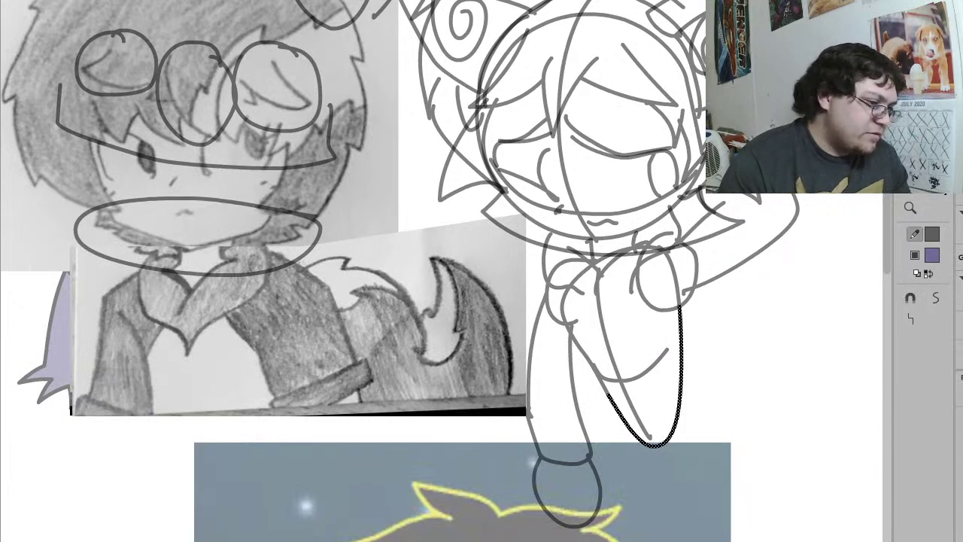
left_click(672, 479)
mouse_move(760, 482)
left_mouse_down()
mouse_move(668, 383)
mouse_move(718, 395)
left_mouse_up()
Step: Draw a rounded hip shape around the torso's narrow lower end, beside the hanging hand
key("z")
left_click(682, 345, "alt")
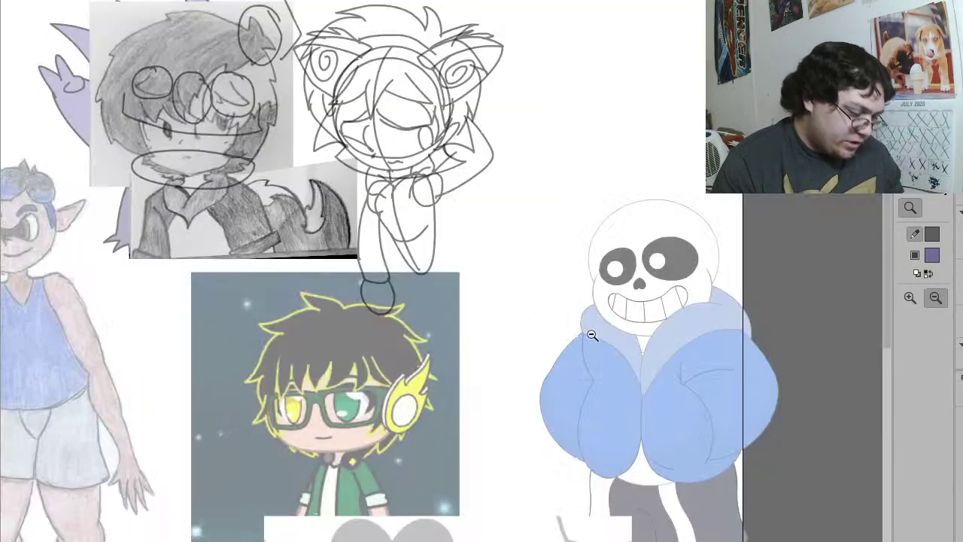
key("y")
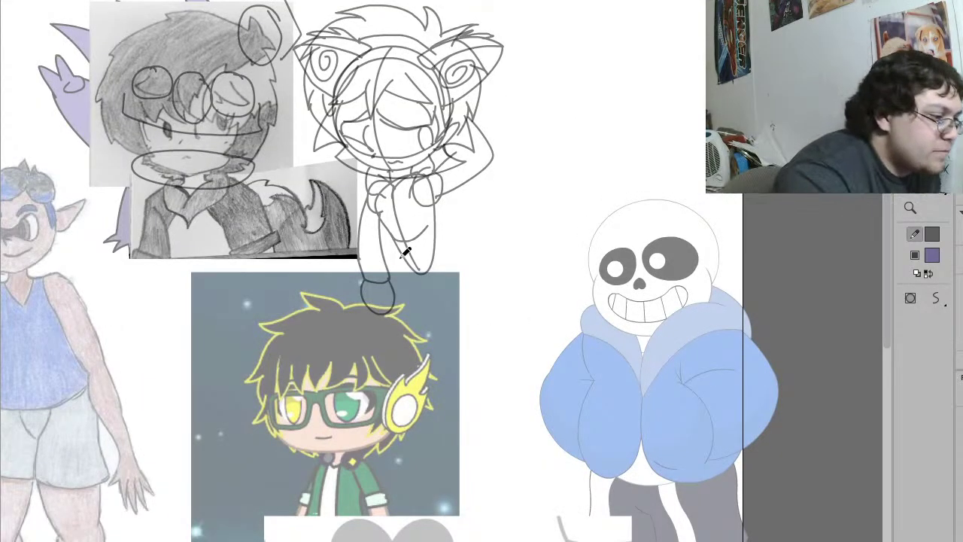
mouse_move(405, 259)
left_mouse_down()
mouse_move(438, 313)
mouse_move(454, 288)
mouse_move(440, 235)
left_mouse_up()
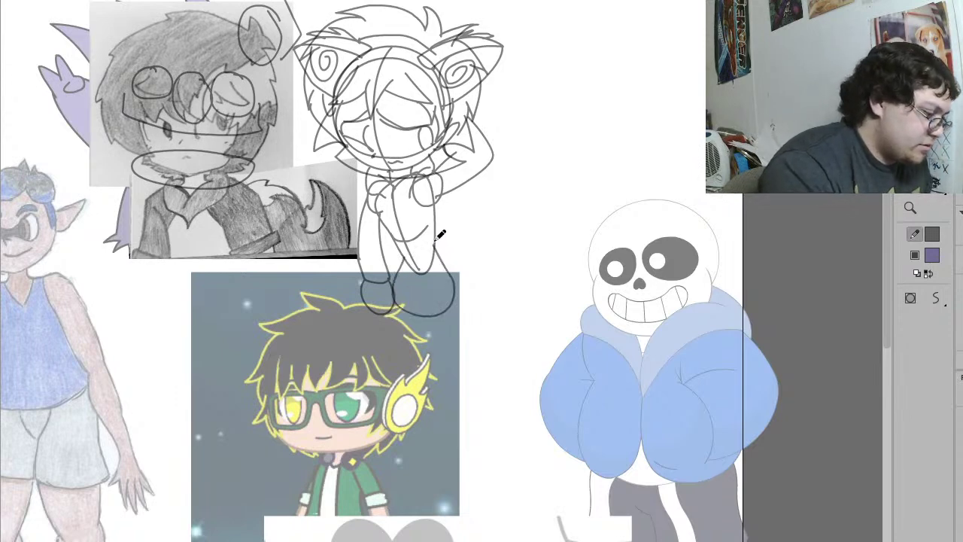
key("ctrl+z")
key("Escape")
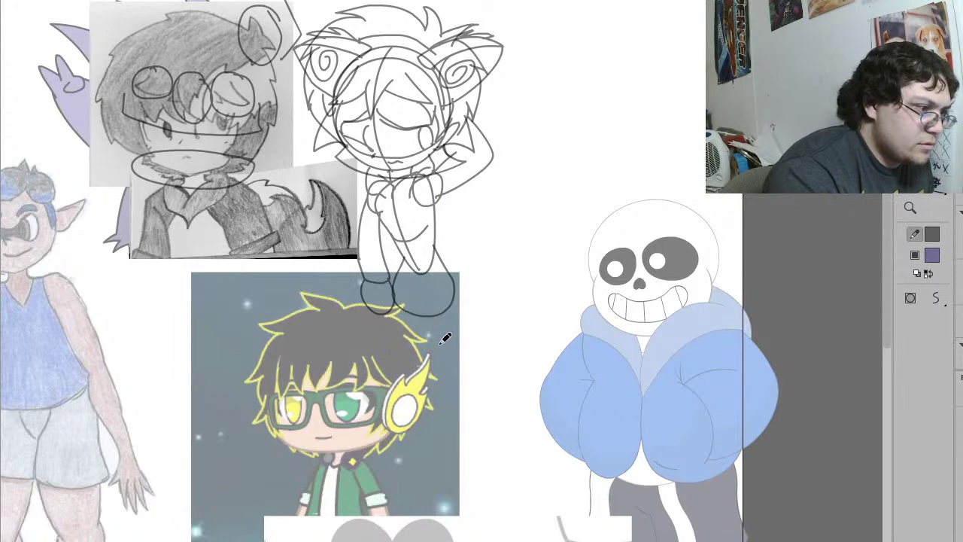
Step: Draw the outer and inner lines of two legs extending straight down from the hips
left_click_drag(394, 305, 397, 399)
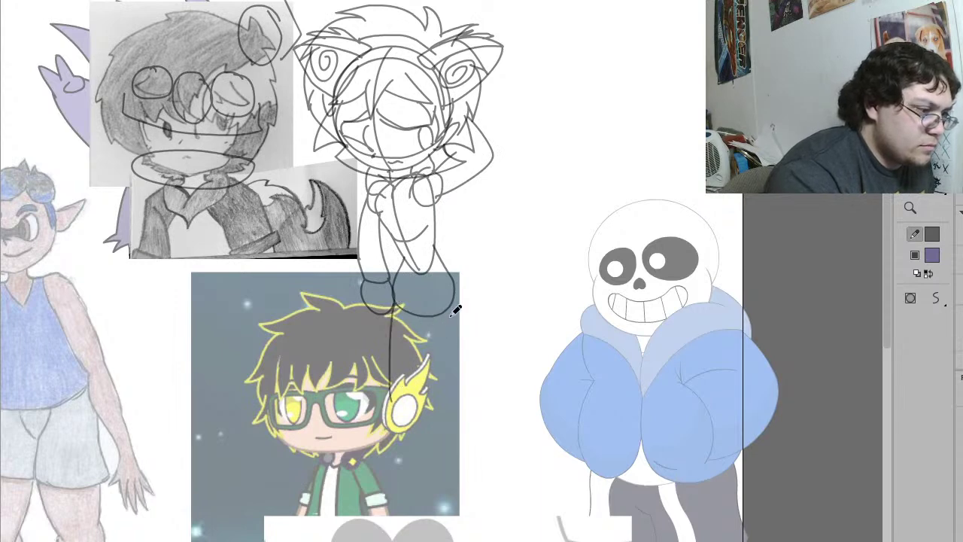
left_click_drag(456, 292, 464, 384)
mouse_move(430, 309)
left_mouse_down()
mouse_move(438, 387)
mouse_move(412, 388)
left_mouse_up()
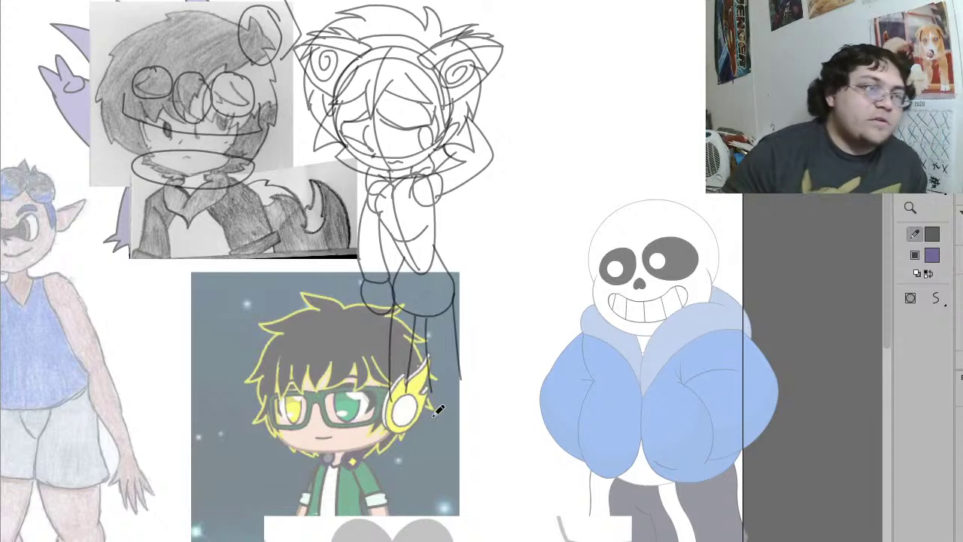
Step: Nudge the inner line of the right-hand leg slightly to the right
key("v")
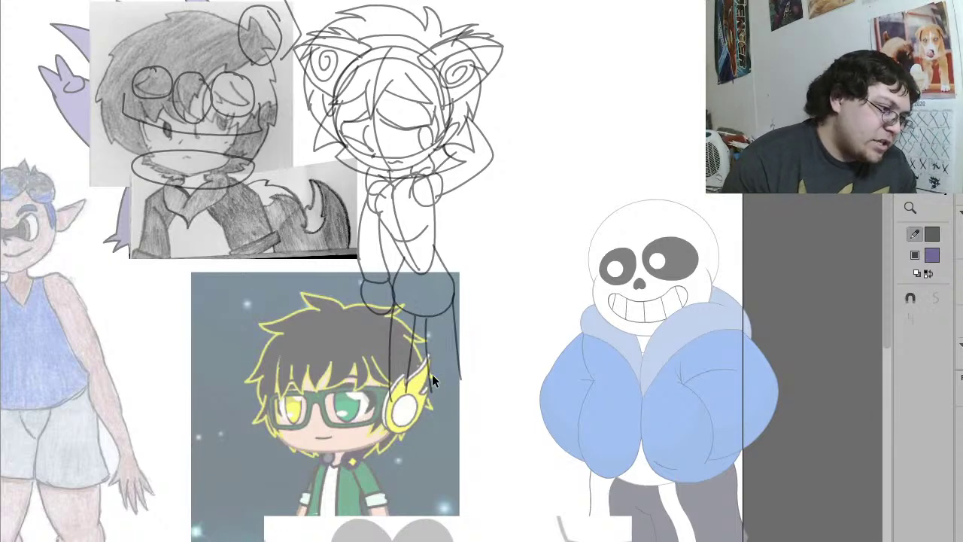
left_click(427, 374)
key("Right")
key("Right")
key("Right")
key("Right")
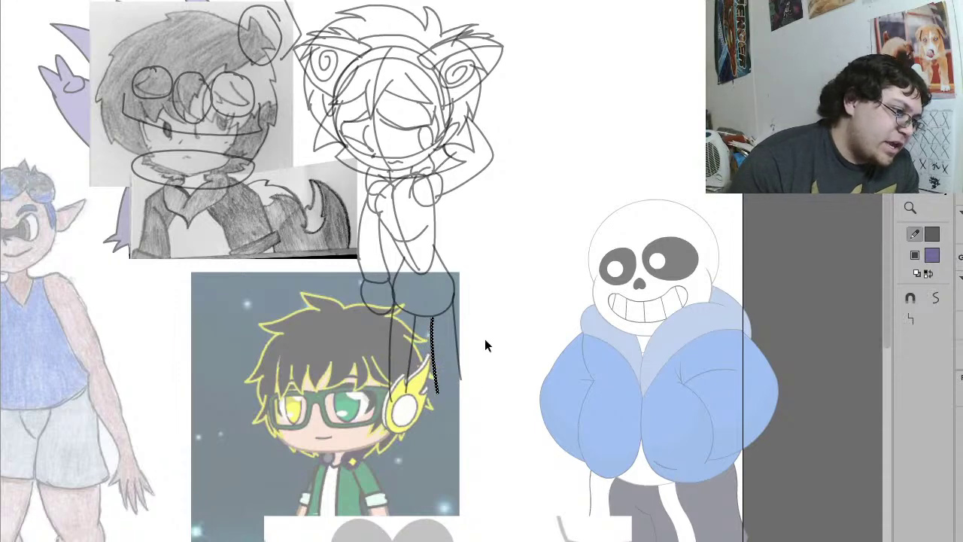
left_click(500, 294)
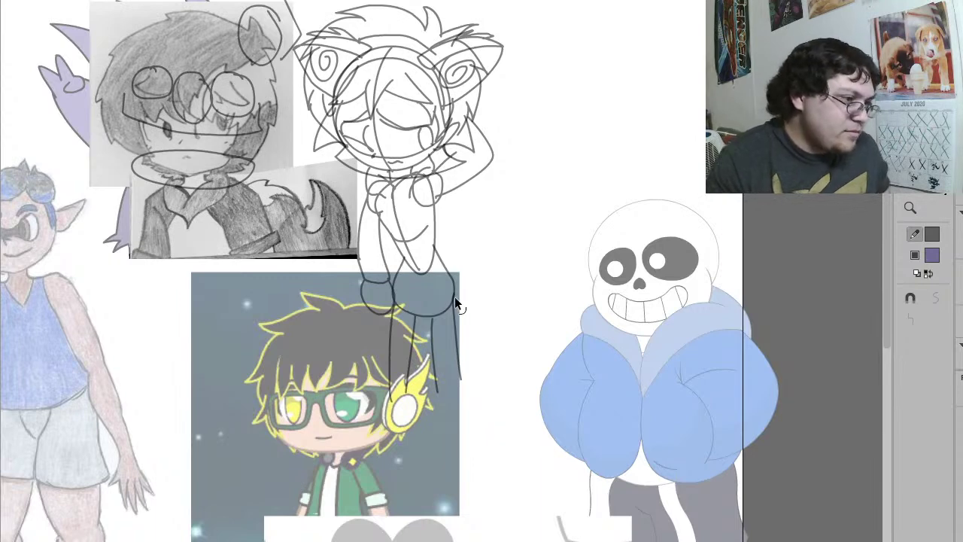
left_click(437, 384)
Step: Draw the knee, lower leg lines and pointed foot of the left-hand leg, redoing strokes that do not fit
key("y")
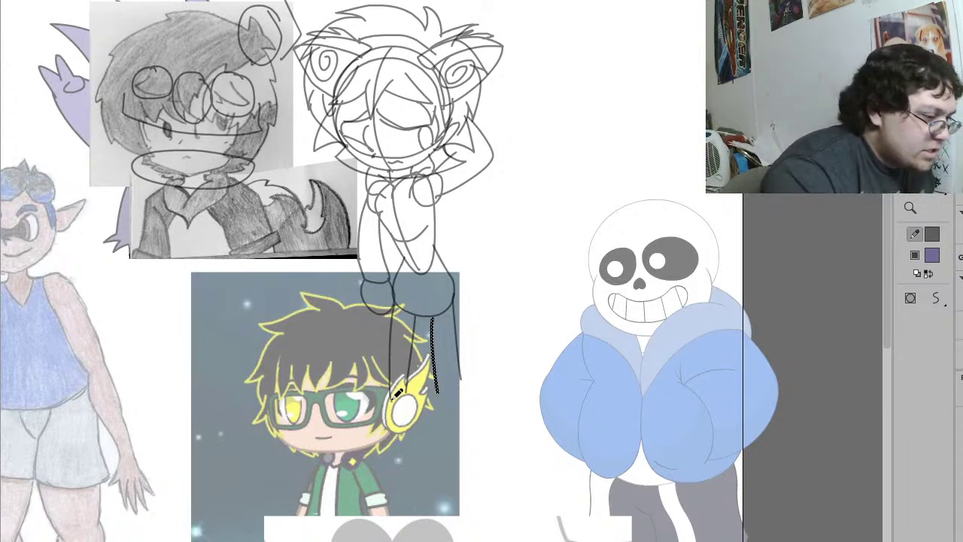
mouse_move(390, 397)
left_mouse_down()
mouse_move(389, 420)
mouse_move(412, 388)
mouse_move(409, 458)
mouse_move(386, 419)
mouse_move(390, 461)
mouse_move(371, 469)
mouse_move(359, 496)
mouse_move(405, 477)
left_mouse_up()
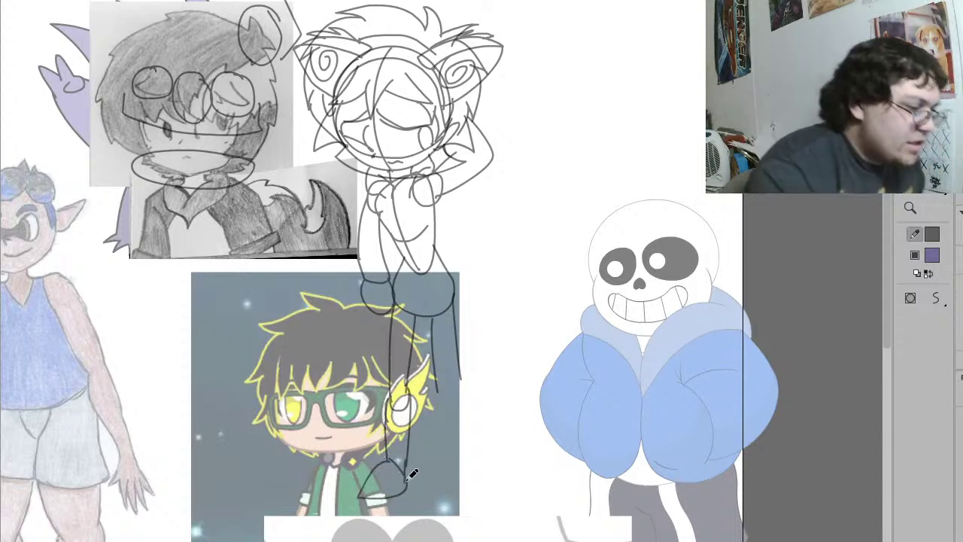
key("ctrl+z")
key("ctrl+z")
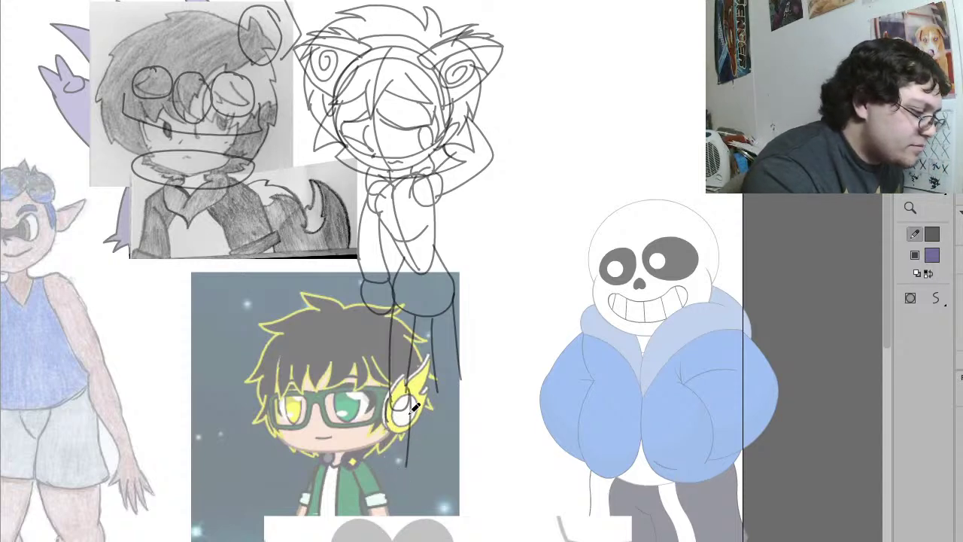
left_click_drag(387, 411, 393, 475)
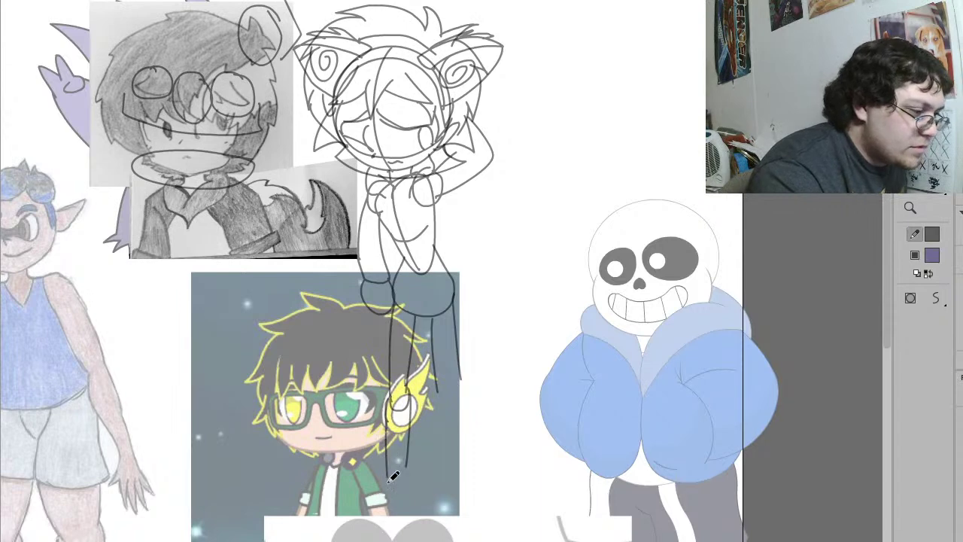
key("ctrl+z")
key("ctrl+z")
left_click_drag(414, 386, 404, 468)
left_click_drag(387, 410, 393, 466)
key("ctrl+z")
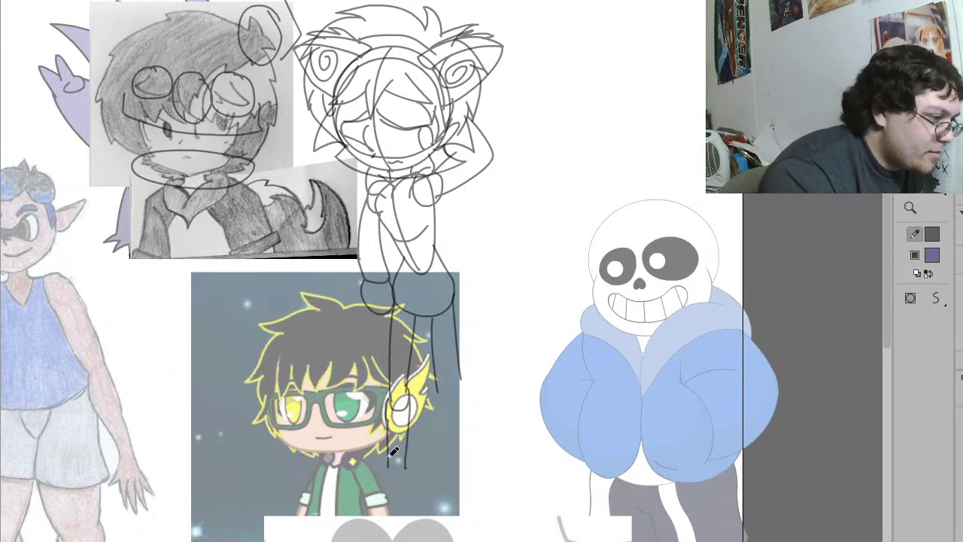
mouse_move(393, 462)
left_mouse_down()
mouse_move(362, 491)
mouse_move(399, 498)
mouse_move(409, 455)
mouse_move(397, 491)
mouse_move(358, 499)
mouse_move(413, 457)
left_mouse_up()
key("ctrl+z")
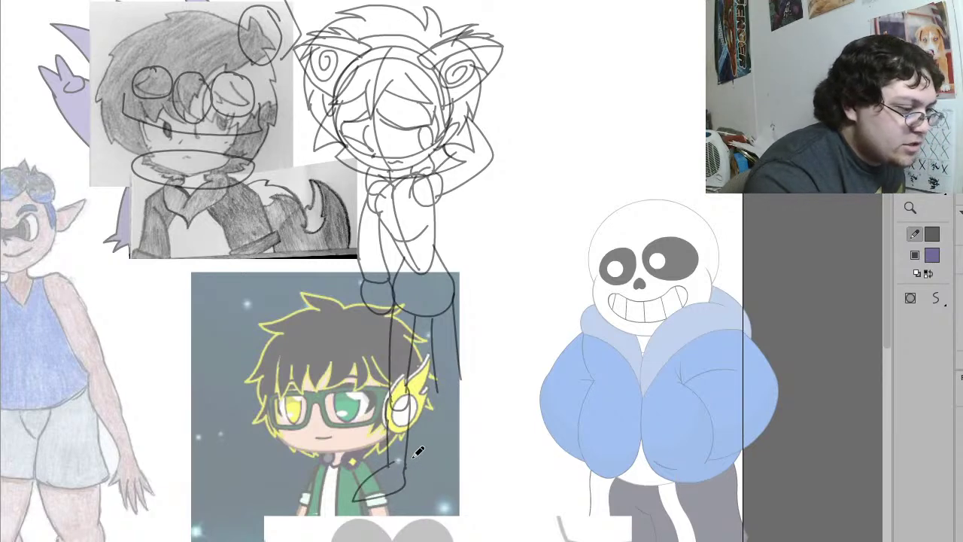
Step: Draw the rounded knee, lower leg lines and outward-pointing foot of the right-hand leg
mouse_move(437, 388)
left_mouse_down()
mouse_move(439, 399)
mouse_move(456, 400)
mouse_move(460, 367)
left_mouse_up()
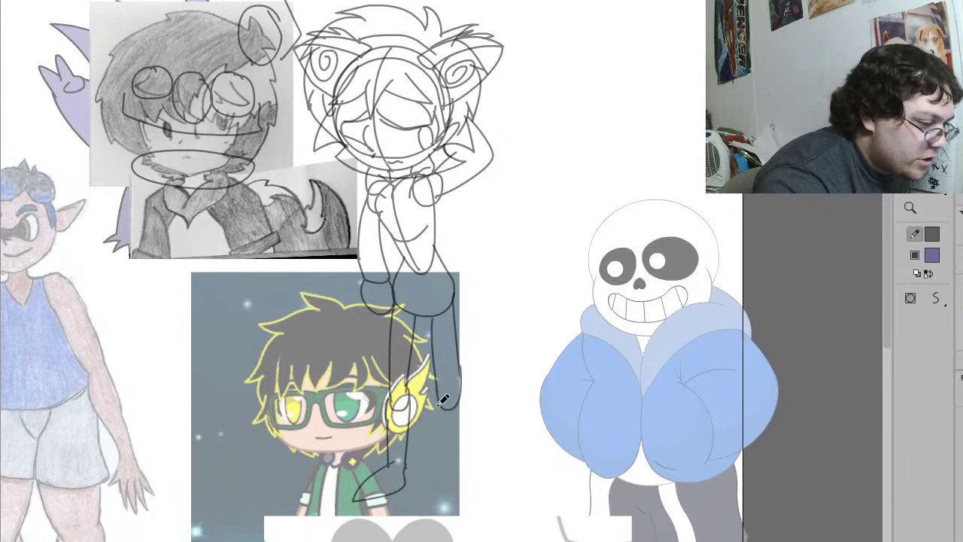
mouse_move(440, 403)
left_mouse_down()
mouse_move(450, 485)
mouse_move(507, 491)
mouse_move(477, 456)
left_mouse_up()
key("ctrl+z")
left_click_drag(460, 388, 476, 462)
key("ctrl+z")
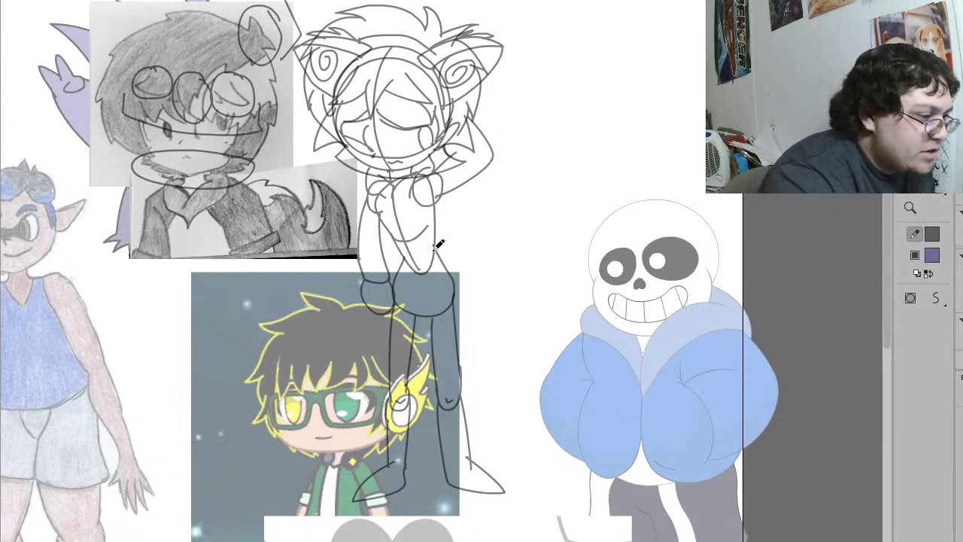
Step: Draw a long curved tail from the right hip, with jagged fur tufts and a pointed upturned tip
mouse_move(431, 250)
left_mouse_down()
mouse_move(470, 244)
mouse_move(498, 279)
mouse_move(488, 272)
mouse_move(502, 314)
mouse_move(536, 334)
mouse_move(559, 317)
mouse_move(532, 374)
mouse_move(478, 385)
mouse_move(450, 349)
mouse_move(444, 307)
mouse_move(423, 272)
mouse_move(432, 247)
left_mouse_up()
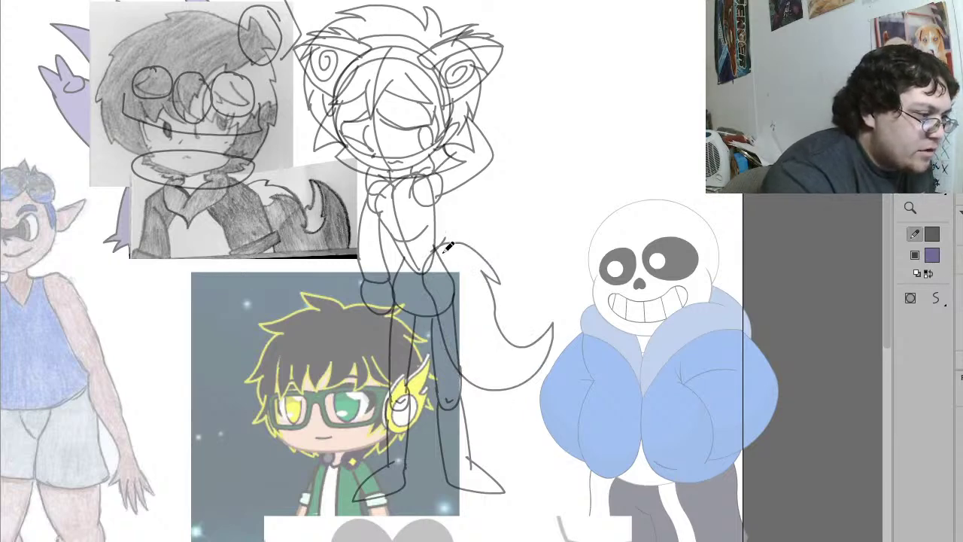
mouse_move(436, 251)
left_mouse_down()
mouse_move(471, 273)
mouse_move(466, 261)
mouse_move(480, 331)
mouse_move(487, 320)
mouse_move(496, 344)
mouse_move(520, 357)
mouse_move(550, 335)
left_mouse_up()
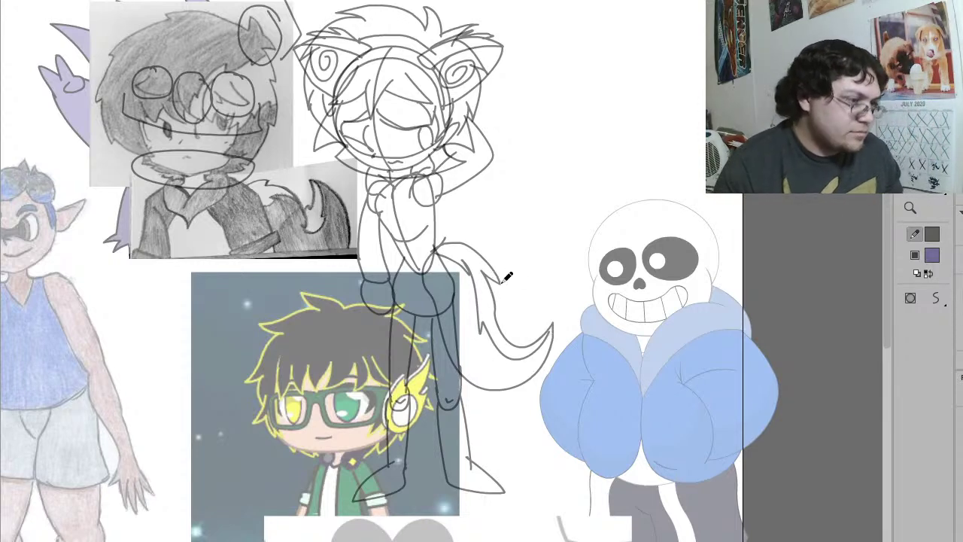
Step: Add small curved pupil lines inside both eyes
key("v")
key("space")
left_click_drag(424, 130, 421, 149)
key("y")
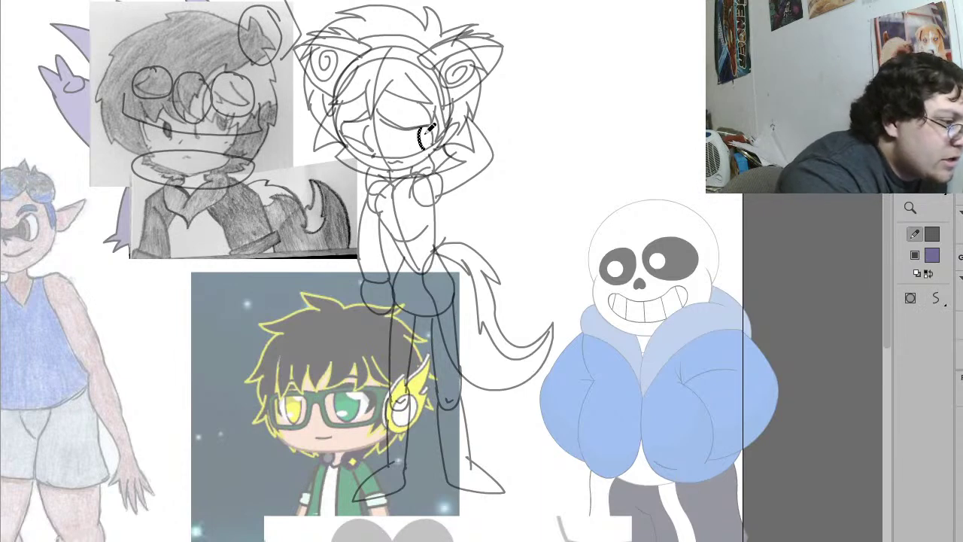
left_click_drag(370, 129, 371, 146)
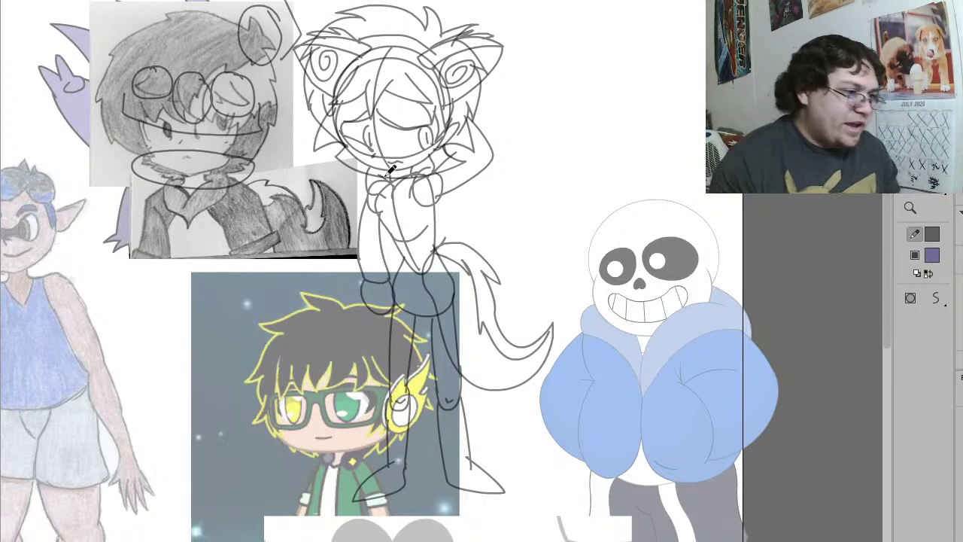
Step: Sketch curved strokes over the jacket front in the pencil reference drawing
key("v")
left_click_drag(440, 244, 501, 284)
key("Escape")
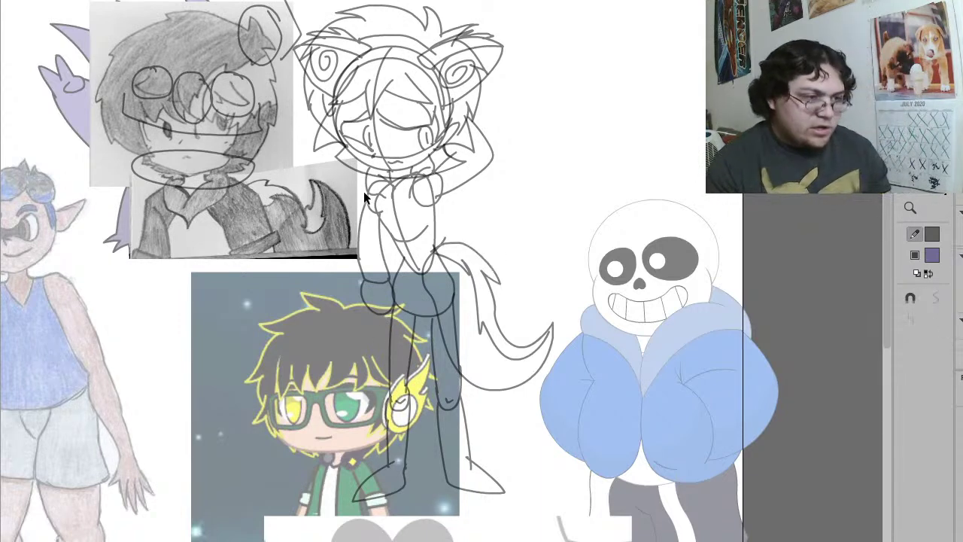
key("y")
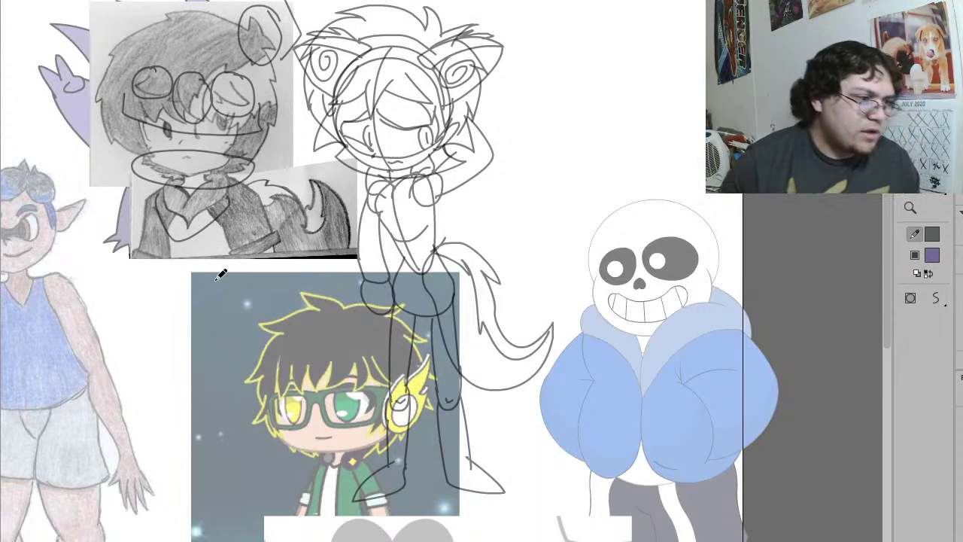
Step: Select the tail lines and stretch them slightly outward from the hip with Free Transform
key("v")
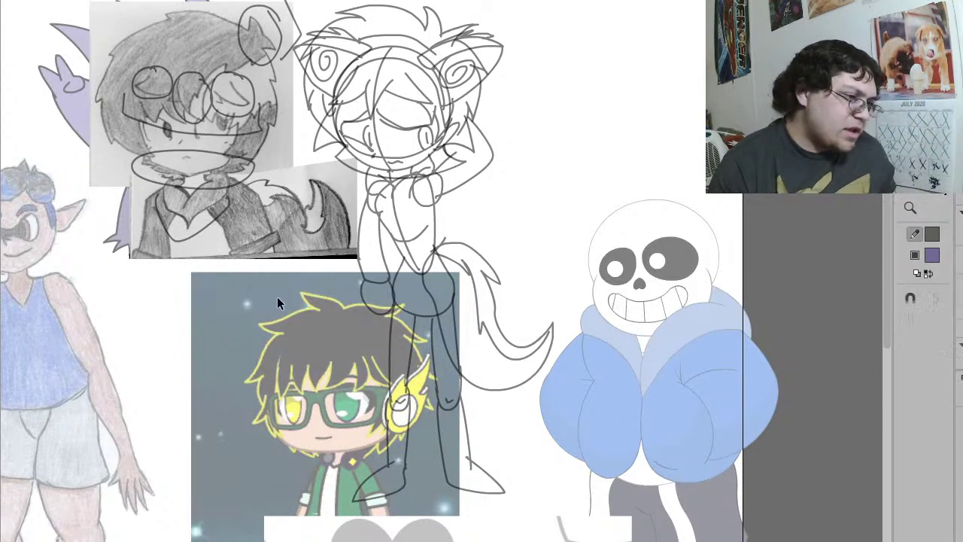
left_click(489, 340)
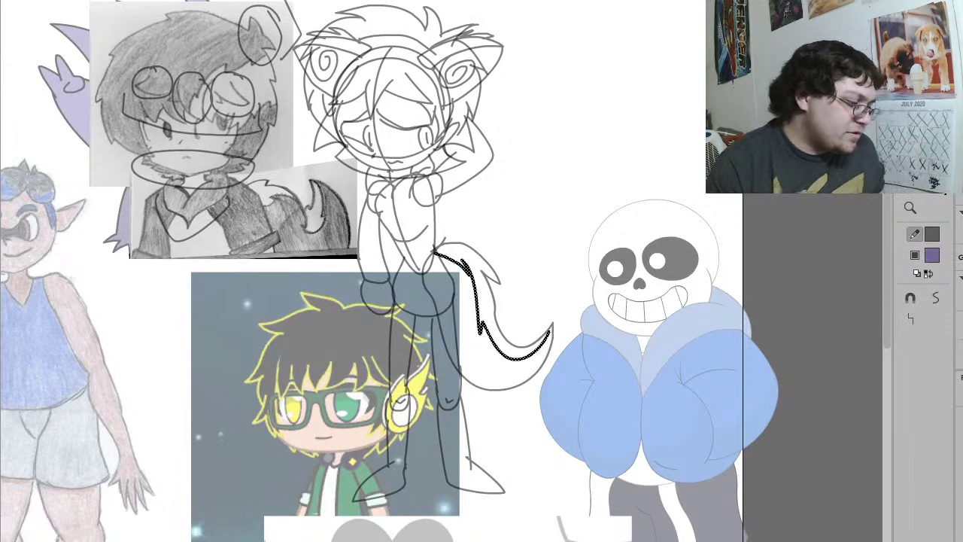
key("q")
mouse_move(553, 238)
left_mouse_down()
mouse_move(604, 218)
mouse_move(564, 222)
mouse_move(557, 234)
left_mouse_up()
mouse_move(555, 392)
left_mouse_down()
mouse_move(582, 381)
mouse_move(569, 391)
left_mouse_up()
left_click(582, 208)
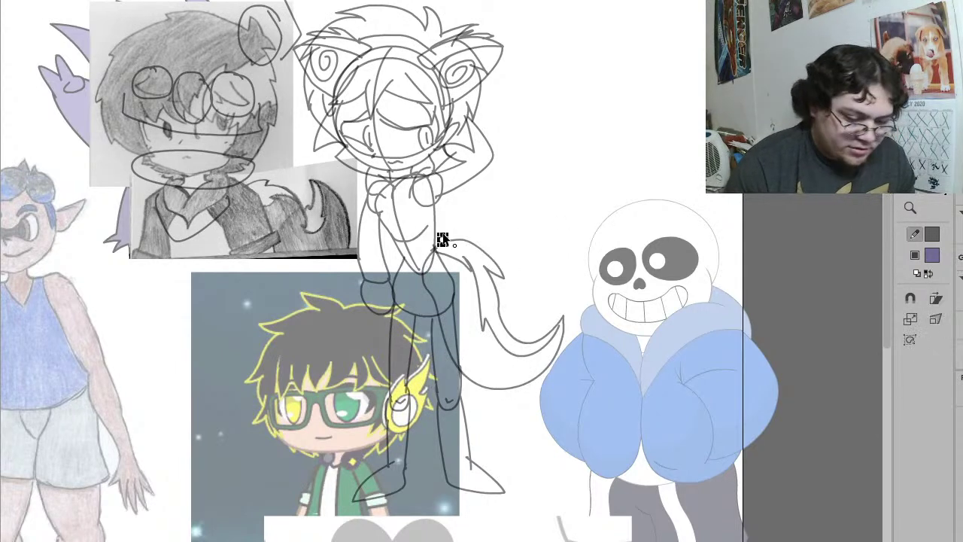
left_click(511, 387)
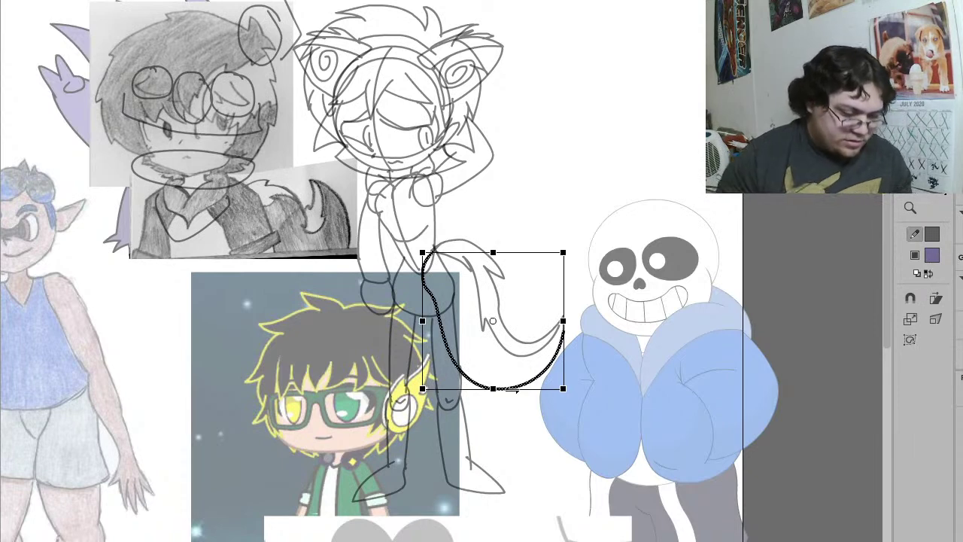
Step: Draw the tail's lower outline from the thigh to a pointed fur tuft near the tail's end and refine the curve
key("y")
mouse_move(516, 386)
left_mouse_down()
mouse_move(538, 384)
mouse_move(486, 391)
mouse_move(462, 373)
left_mouse_up()
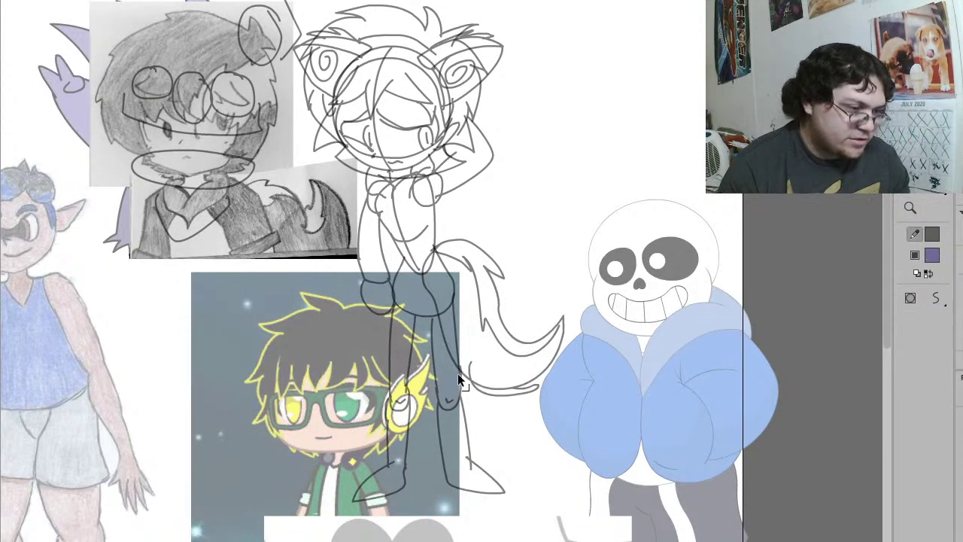
left_click(485, 387, "ctrl")
left_click(565, 387)
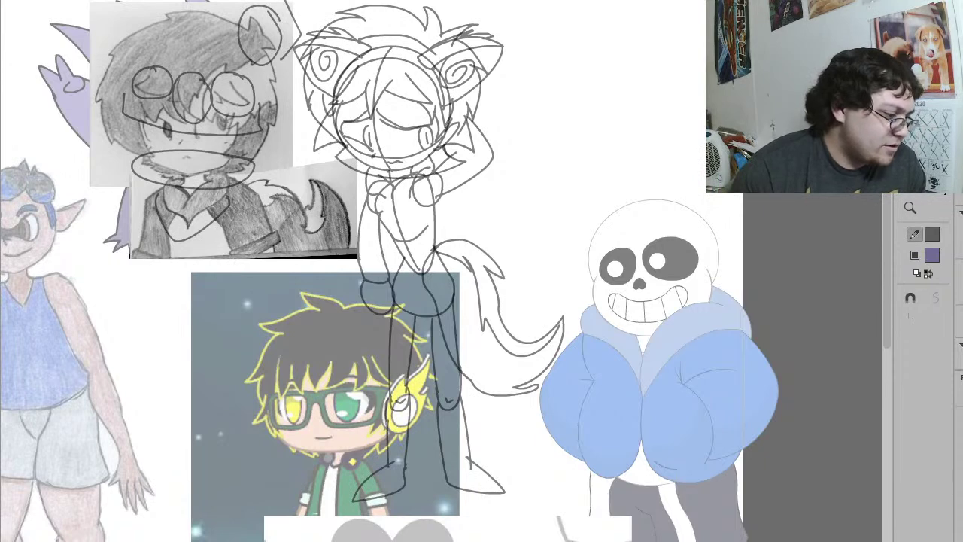
left_click(474, 386)
left_click(460, 372, "shift")
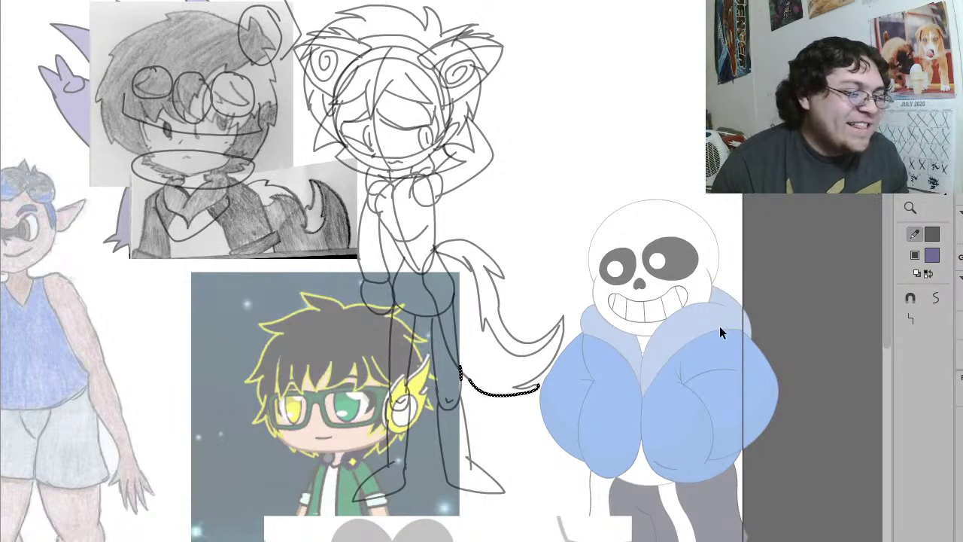
left_click(601, 131)
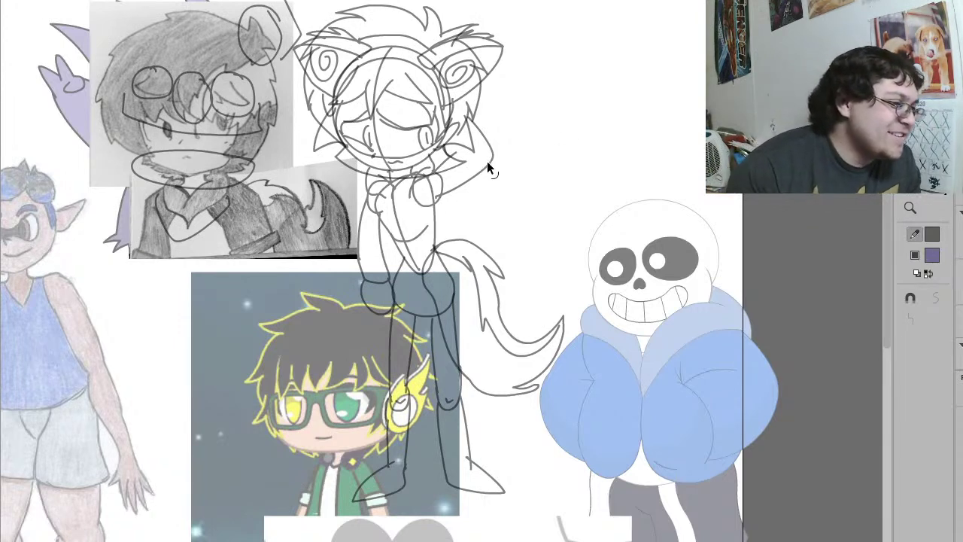
left_click_drag(466, 117, 440, 194)
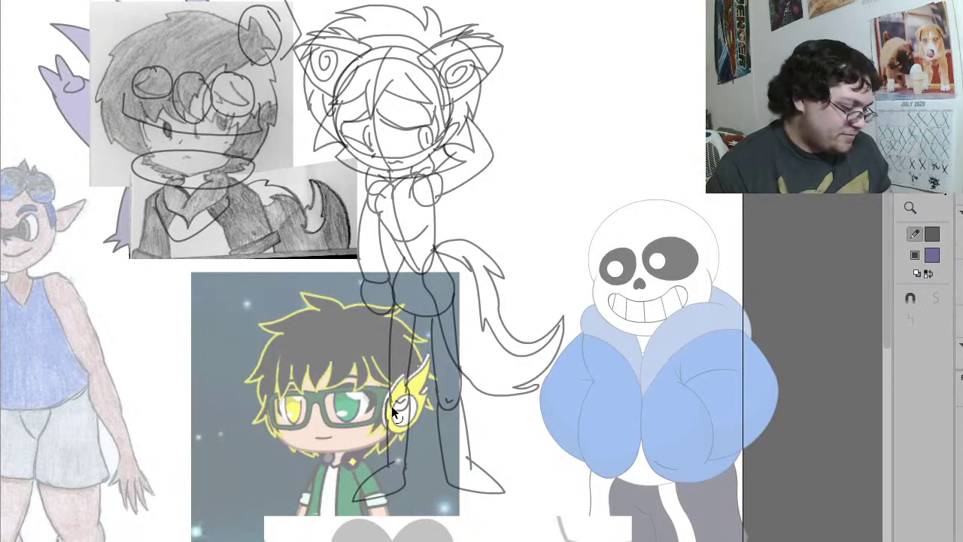
Step: Draw a knotted sash with two hanging ends at the front of the sketched character's waist
key("z")
left_click_drag(602, 427, 54, 43)
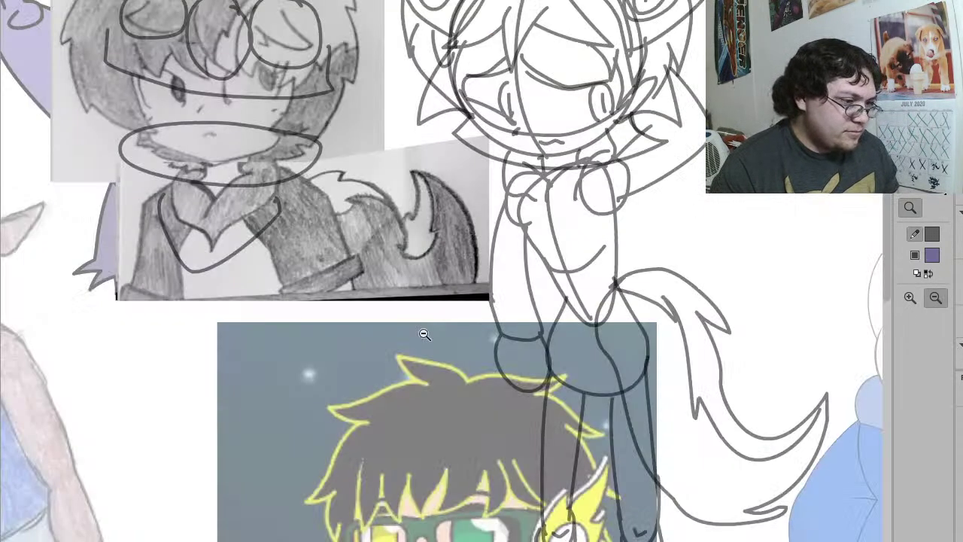
key("y")
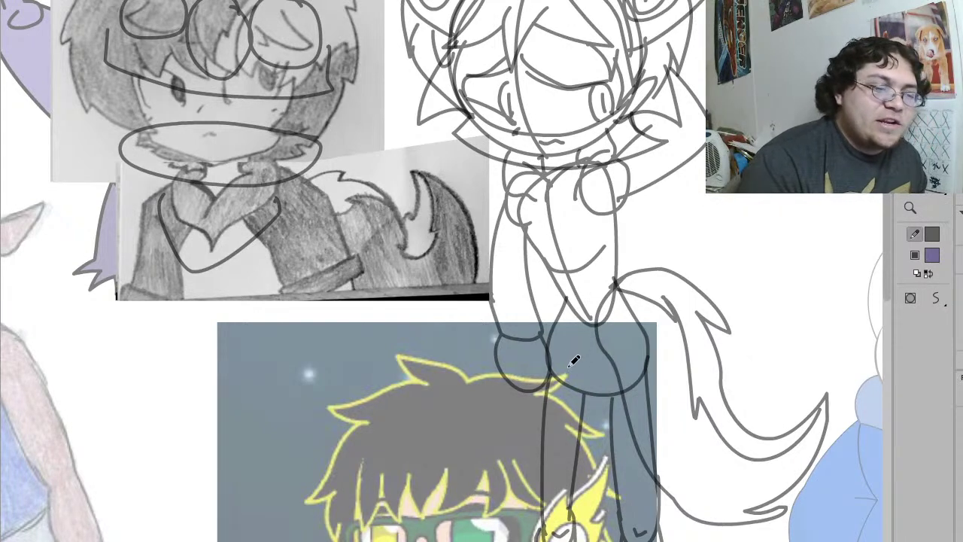
left_click_drag(589, 343, 544, 438)
key("ctrl+z")
left_click_drag(591, 345, 634, 445)
key("ctrl+z")
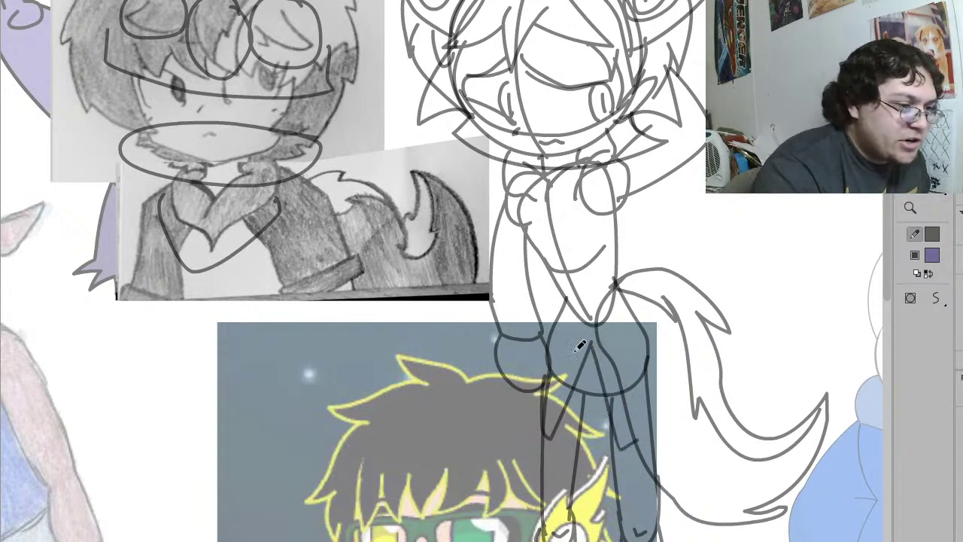
mouse_move(564, 308)
left_mouse_down()
mouse_move(593, 328)
mouse_move(574, 340)
mouse_move(604, 340)
mouse_move(577, 332)
mouse_move(600, 345)
left_mouse_up()
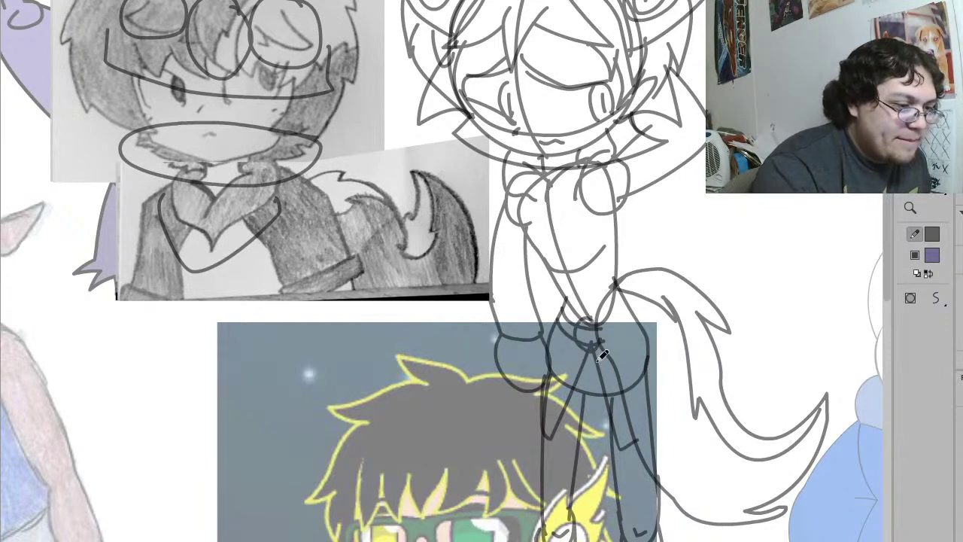
key("v")
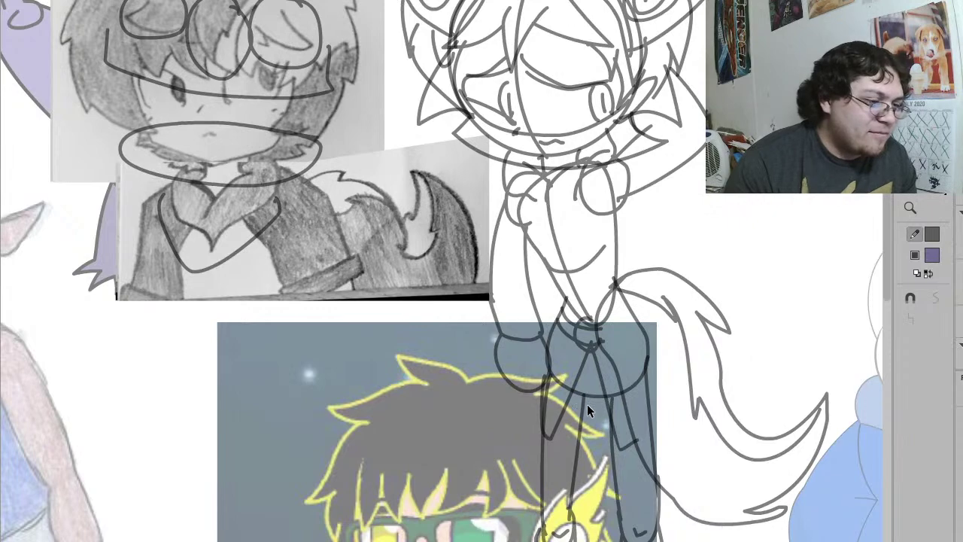
Step: Examine the whole figure among the reference images and the details of its head sketch
key("z")
left_click(675, 207)
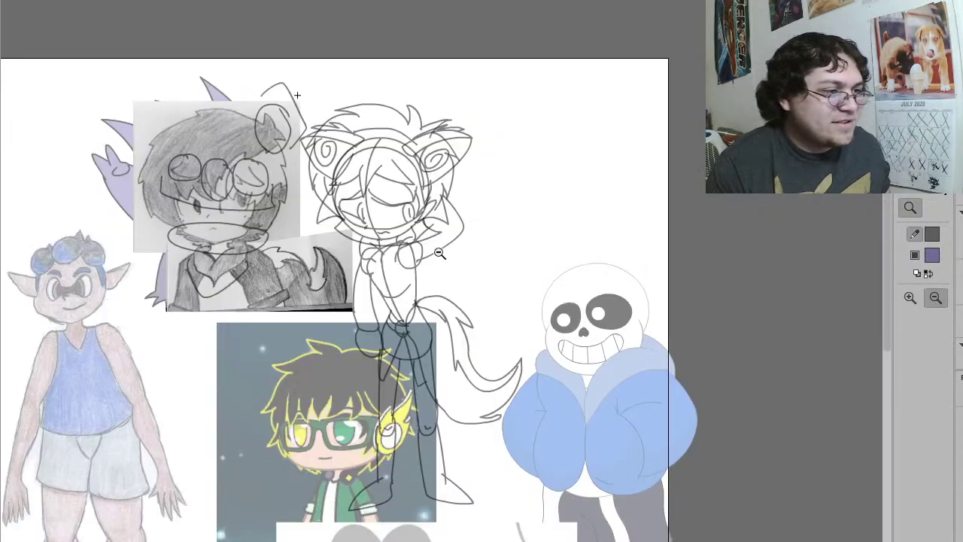
key("v")
left_click_drag(433, 273, 539, 266)
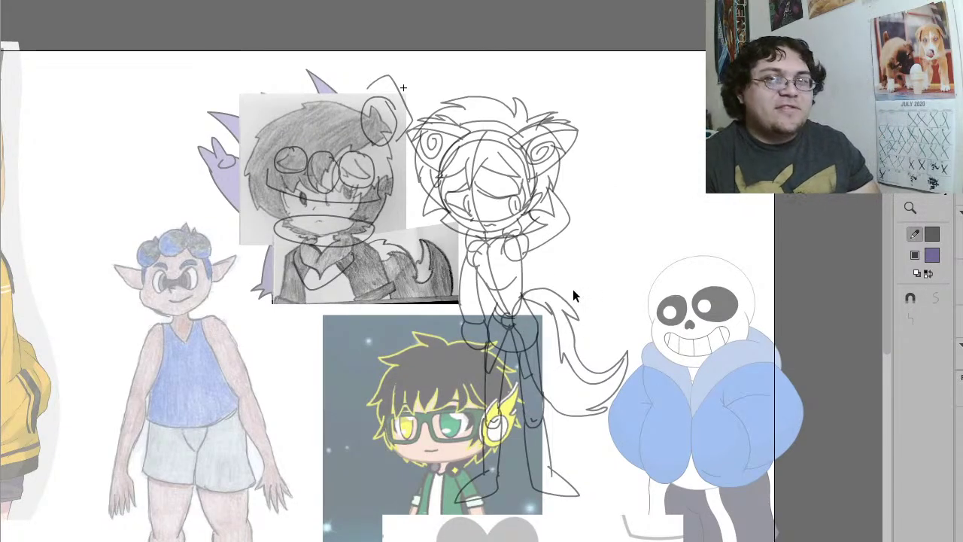
key("z")
mouse_move(591, 246)
left_mouse_down()
mouse_move(305, 32)
mouse_move(240, 11)
left_mouse_up()
key("v")
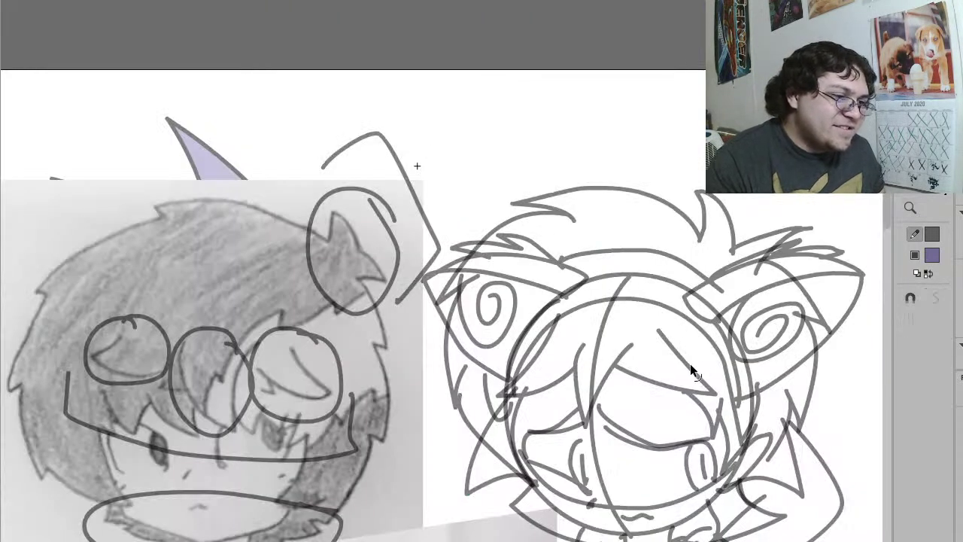
left_click(693, 517)
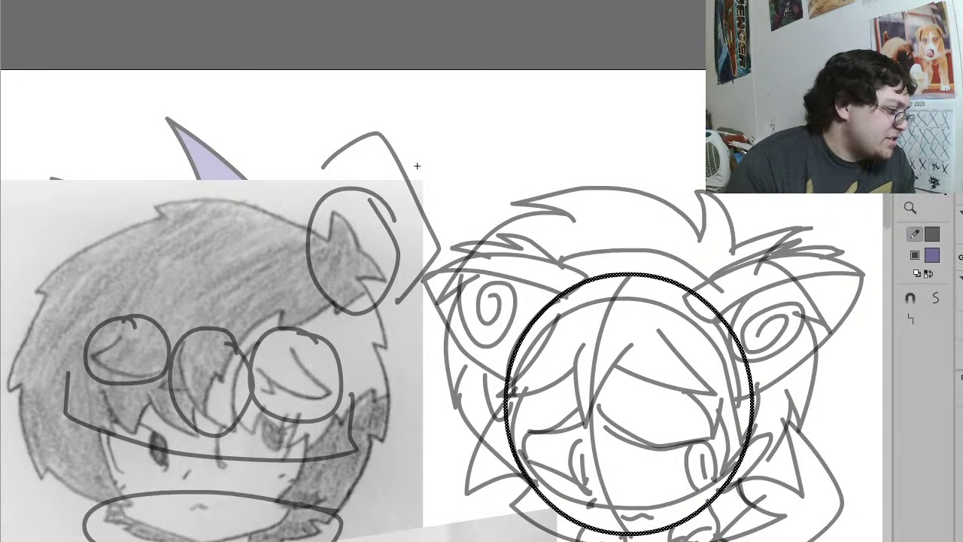
key("Escape")
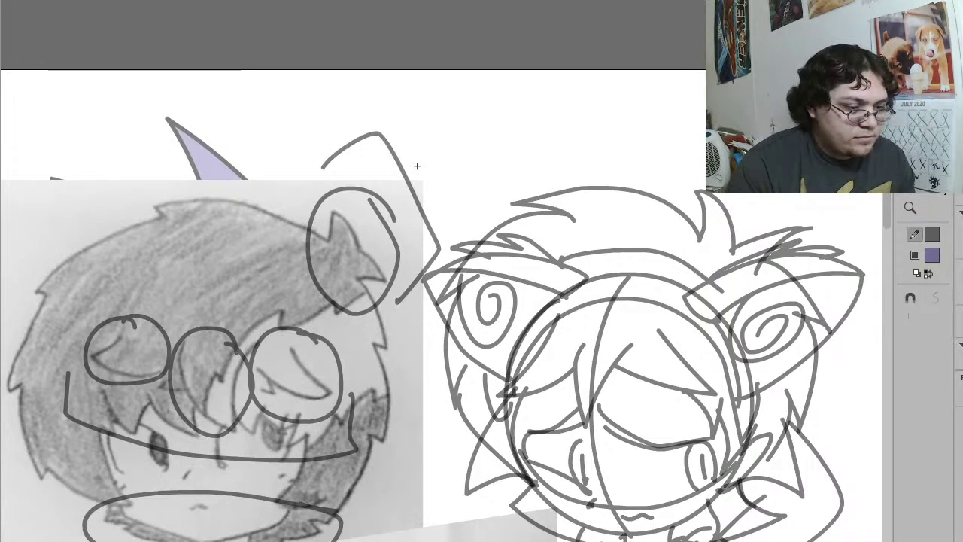
Step: Draw rounded ankle details where both of the sketched character's legs meet the feet
key("z")
left_click(583, 387)
left_click(584, 383)
left_click_drag(548, 445, 225, 106)
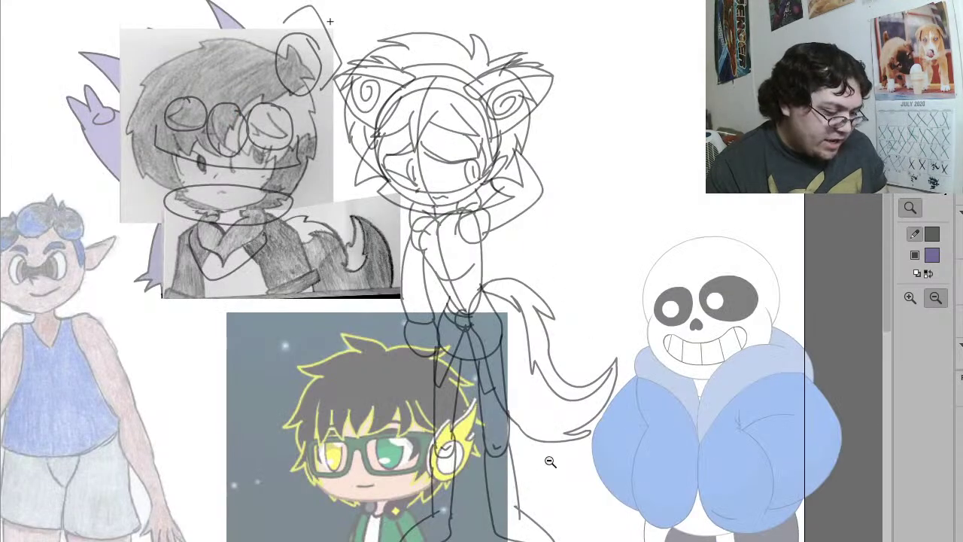
key("y")
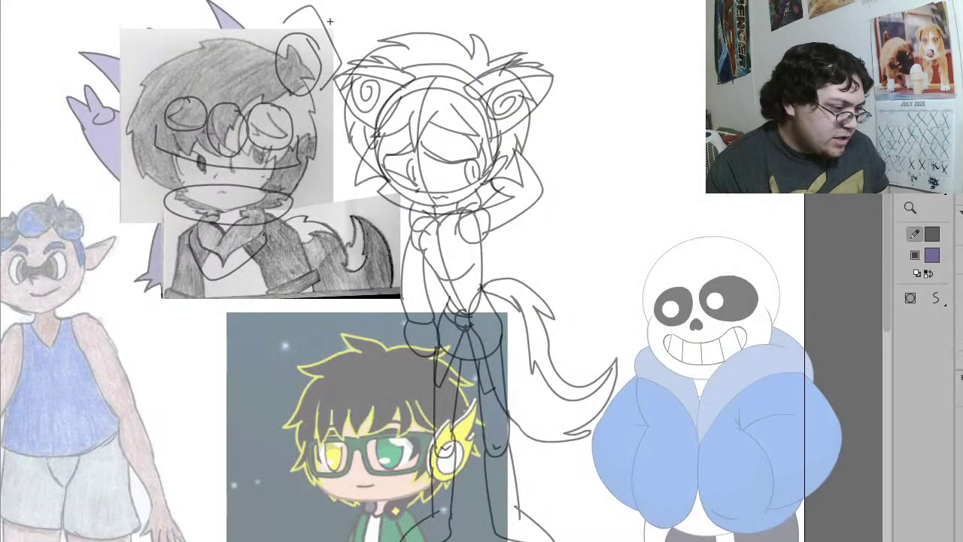
key("v")
left_click(537, 525)
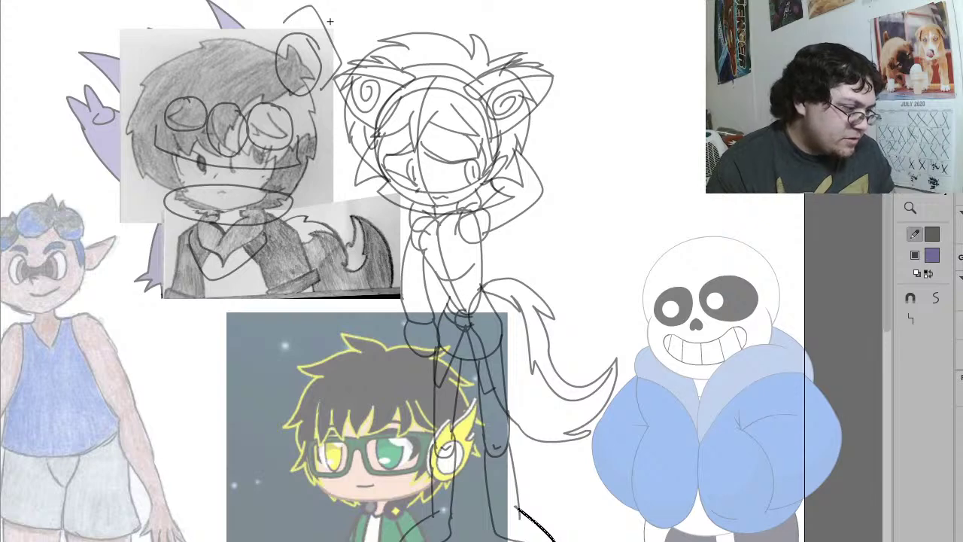
key("y")
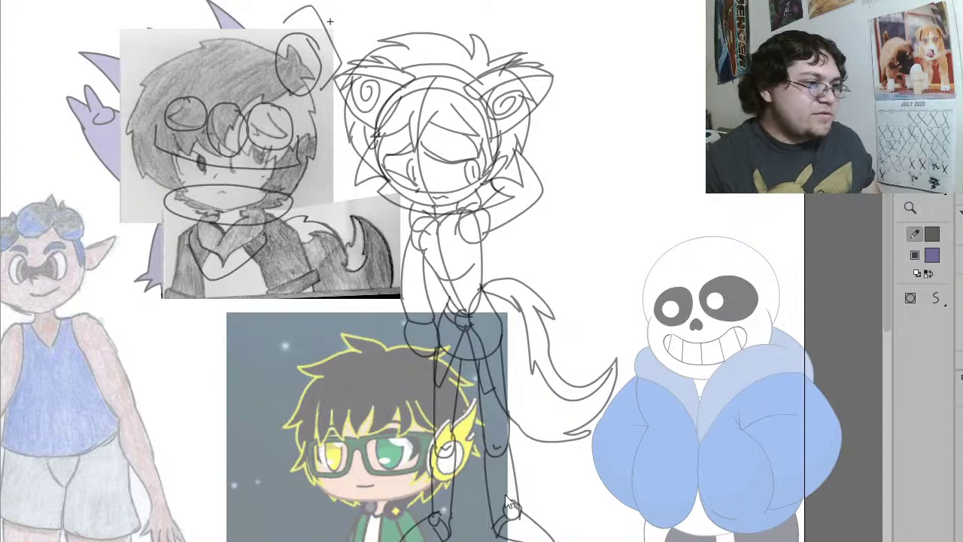
Step: Draw the waistband of the sash from the knot across the hip towards the base of the tail
key("z")
left_click_drag(599, 388, 349, 85)
key("v")
mouse_move(446, 446)
left_mouse_down()
mouse_move(474, 429)
mouse_move(483, 405)
left_mouse_up()
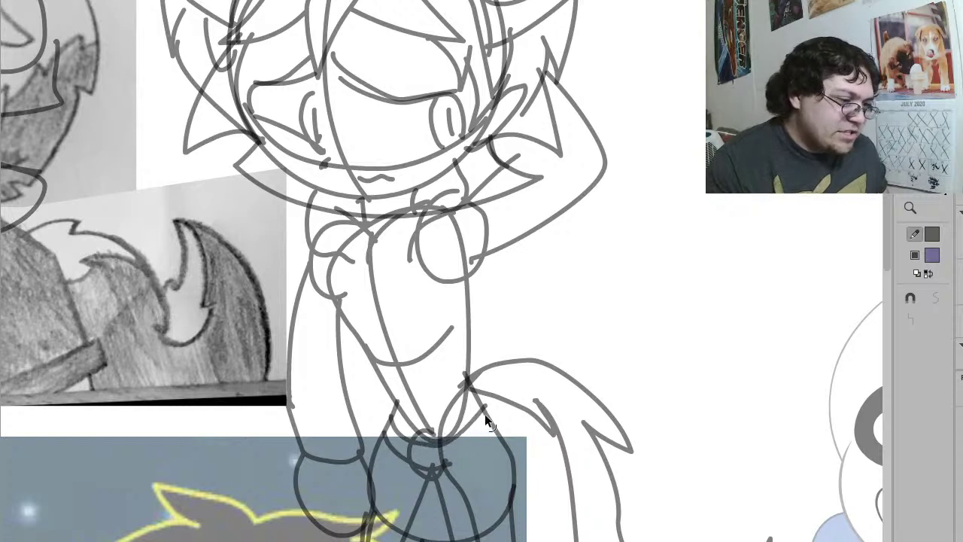
mouse_move(485, 440)
left_mouse_down()
mouse_move(503, 417)
mouse_move(492, 433)
left_mouse_up()
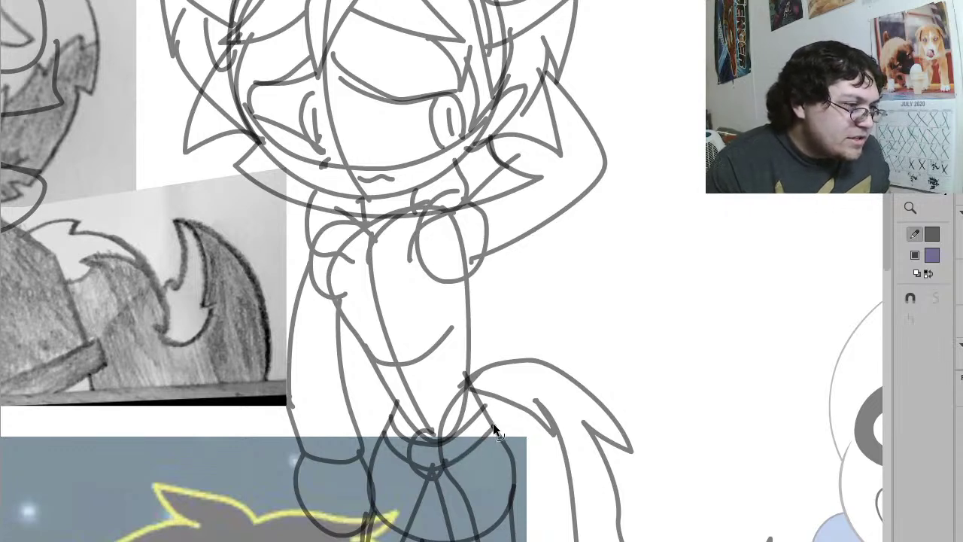
Step: Delete the goggle, ear and collar guide shapes sketched over the grey pencil reference, keeping the figure's hair lines
left_click(513, 308, "ctrl+shift")
left_click(514, 307, "ctrl+shift")
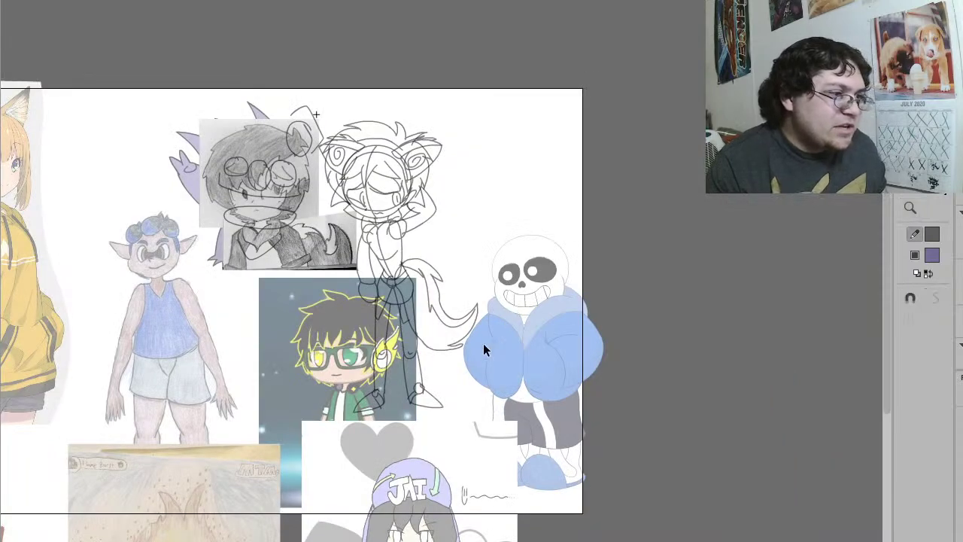
left_click(306, 235)
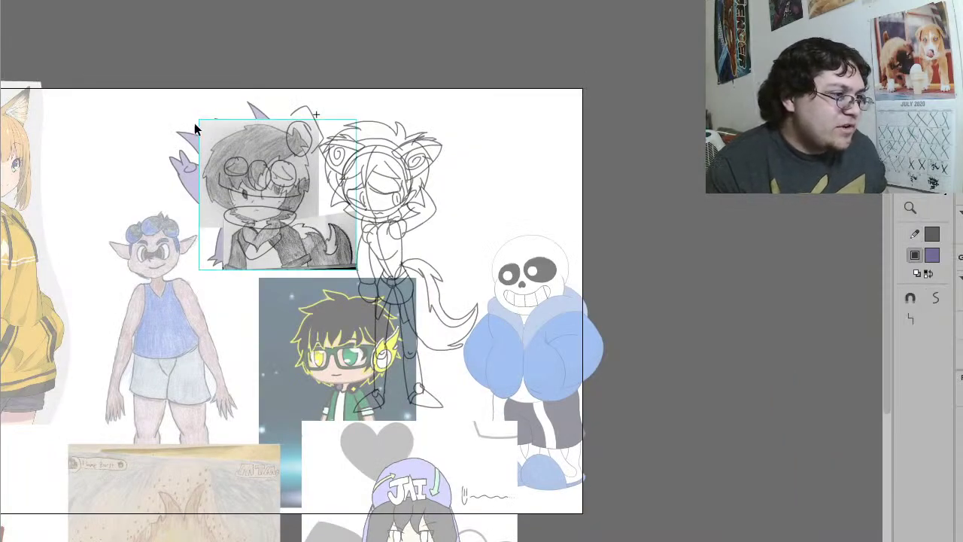
left_click(289, 149)
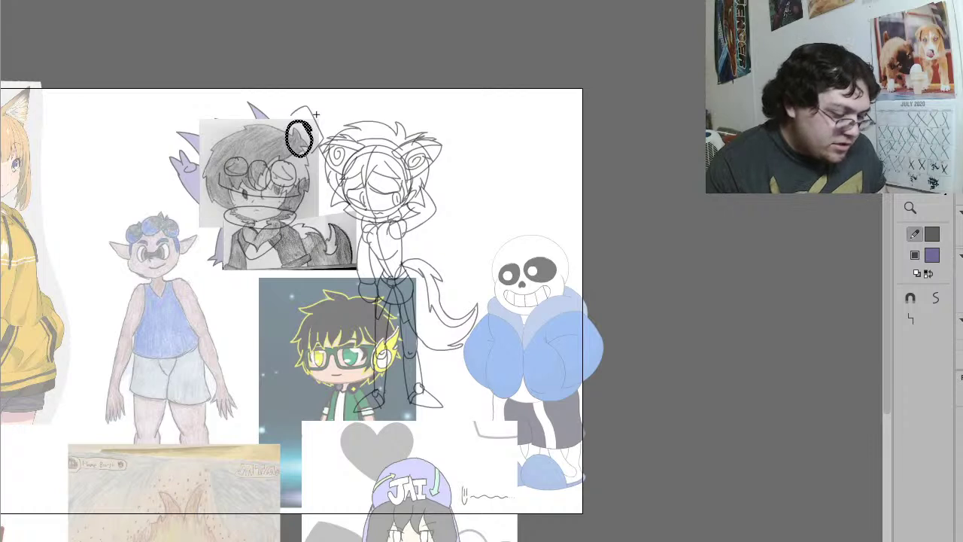
key("ctrl+a")
key("Delete")
left_click_drag(223, 205, 297, 228)
key("ctrl+a")
key("Delete")
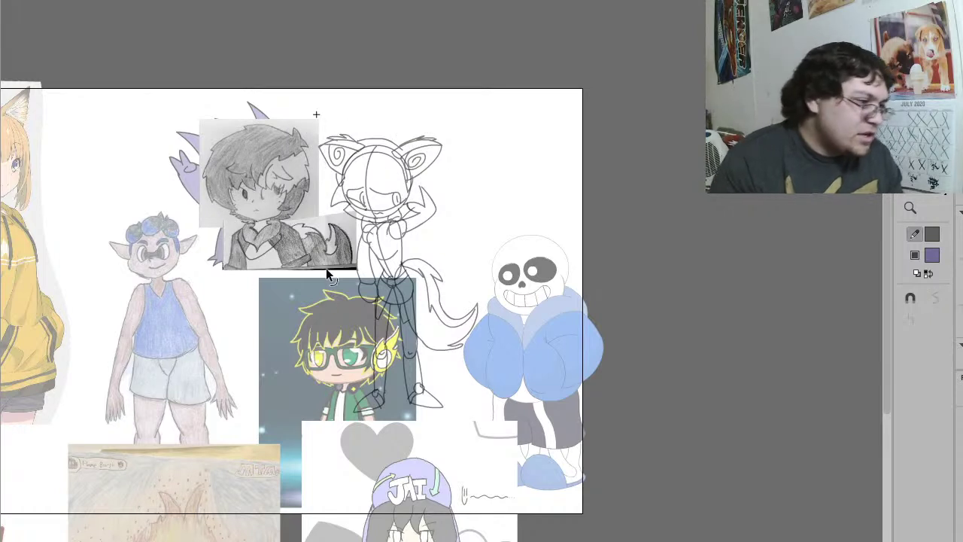
key("ctrl+z")
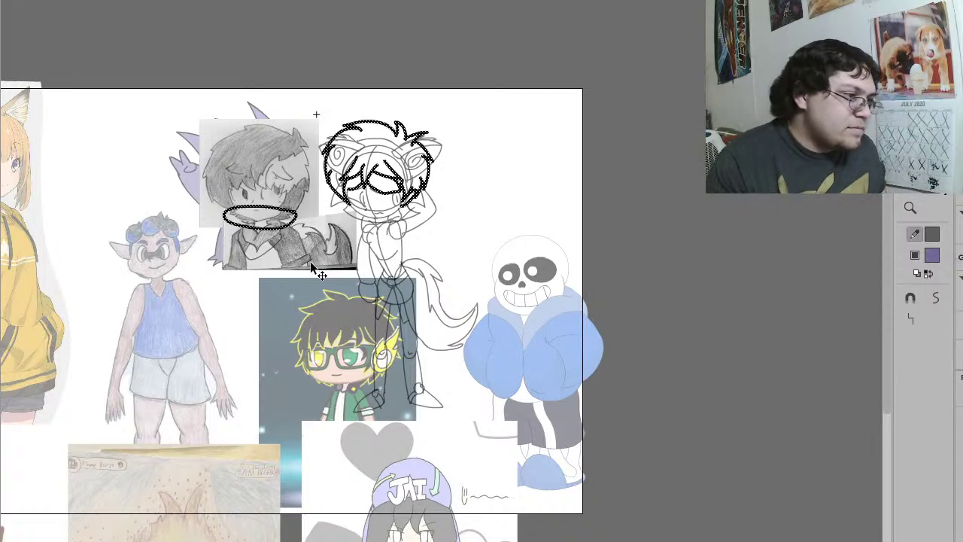
mouse_move(313, 82)
left_mouse_down()
mouse_move(251, 268)
mouse_move(185, 304)
left_mouse_up()
key("ctrl+d")
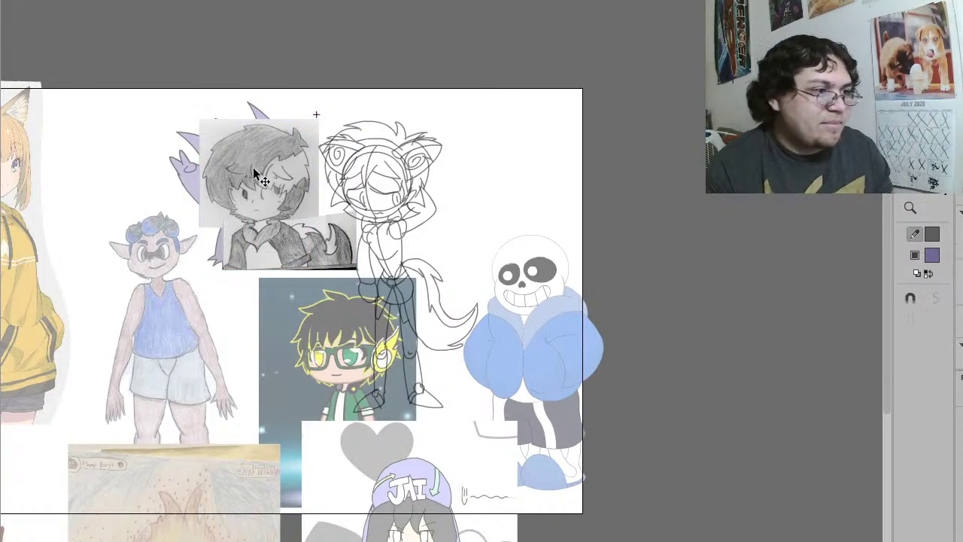
Step: Move the grey pencil reference slightly away from the sketched figure and deselect it
left_click_drag(267, 206, 248, 204)
key("z")
mouse_move(502, 405)
left_mouse_down()
mouse_move(441, 308)
mouse_move(240, 91)
left_mouse_up()
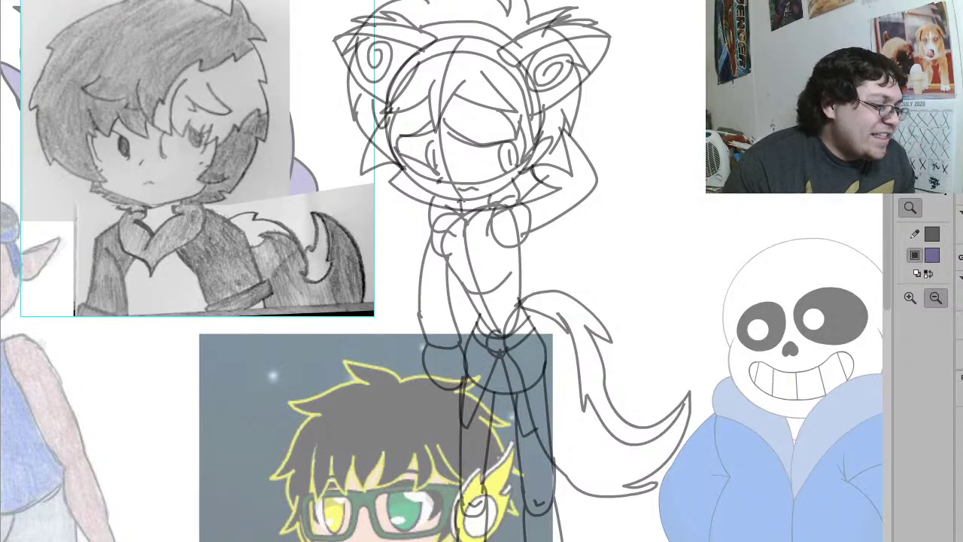
key("ctrl+shift+a")
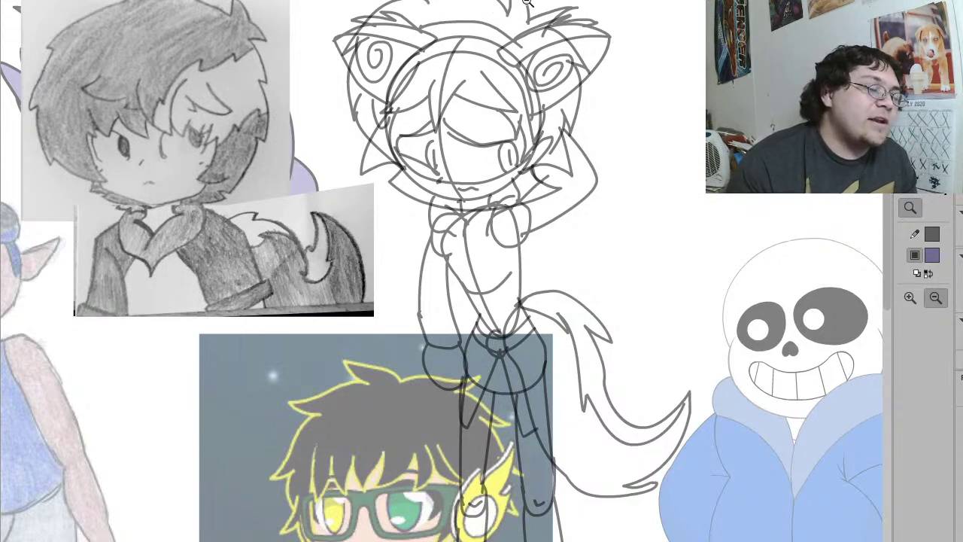
Step: Smooth the short hair tuft stroke at the top of the sketched character's head
key("y")
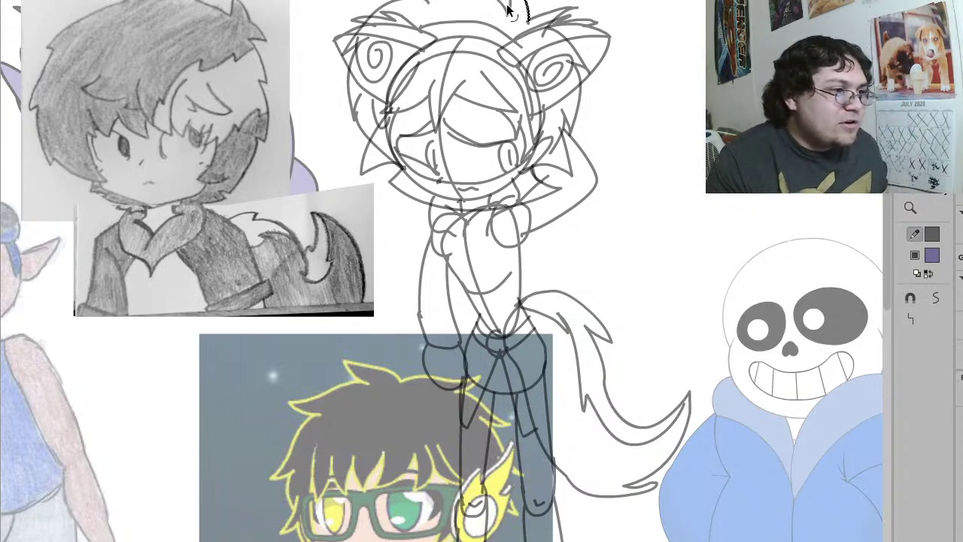
left_click(937, 301)
left_click(938, 300)
left_click(675, 112)
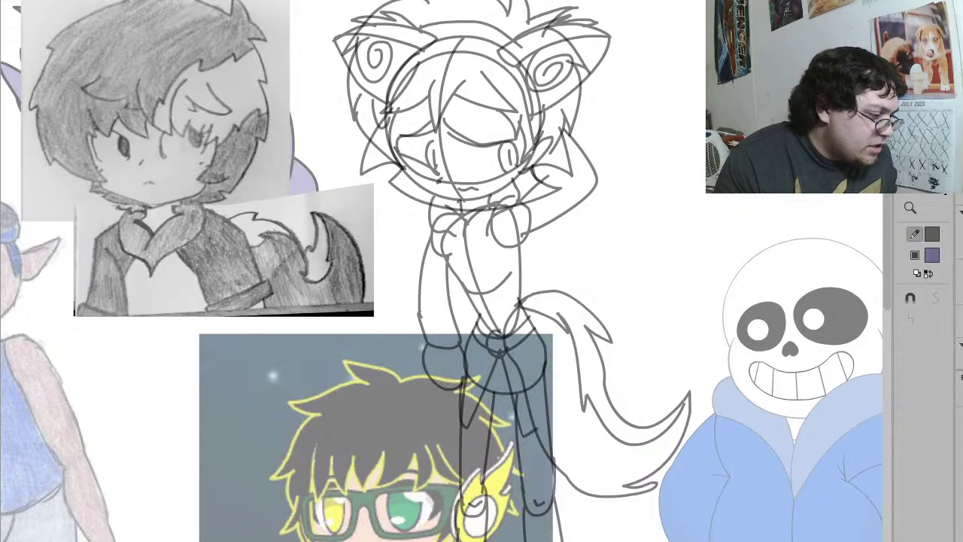
Step: Draw an oval over the sketched face, fill it with white and group it with its outline
key("z")
mouse_move(634, 222)
left_mouse_down()
mouse_move(373, 30)
mouse_move(292, 1)
left_mouse_up()
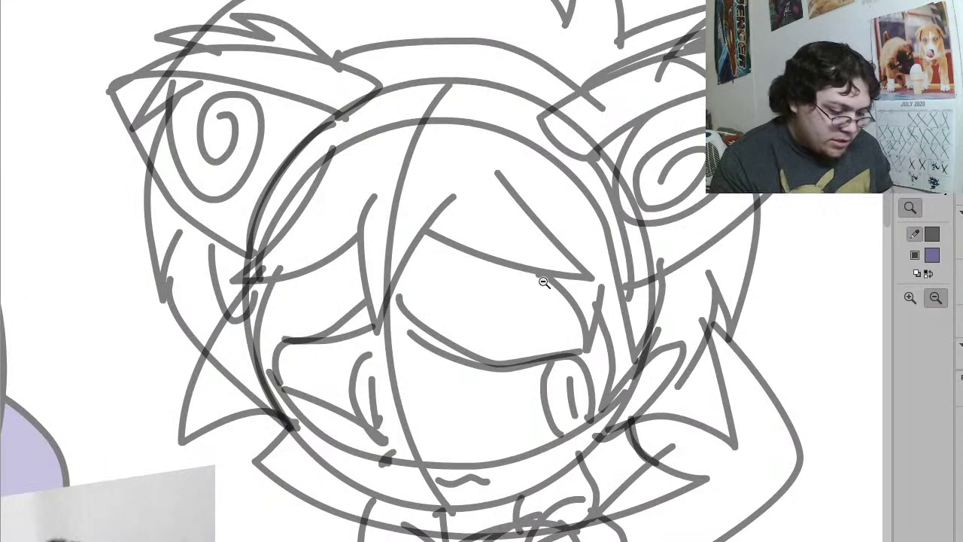
key("o")
left_click_drag(627, 89, 268, 480)
key("v")
double_click(359, 348)
left_click(932, 255)
left_click(868, 349)
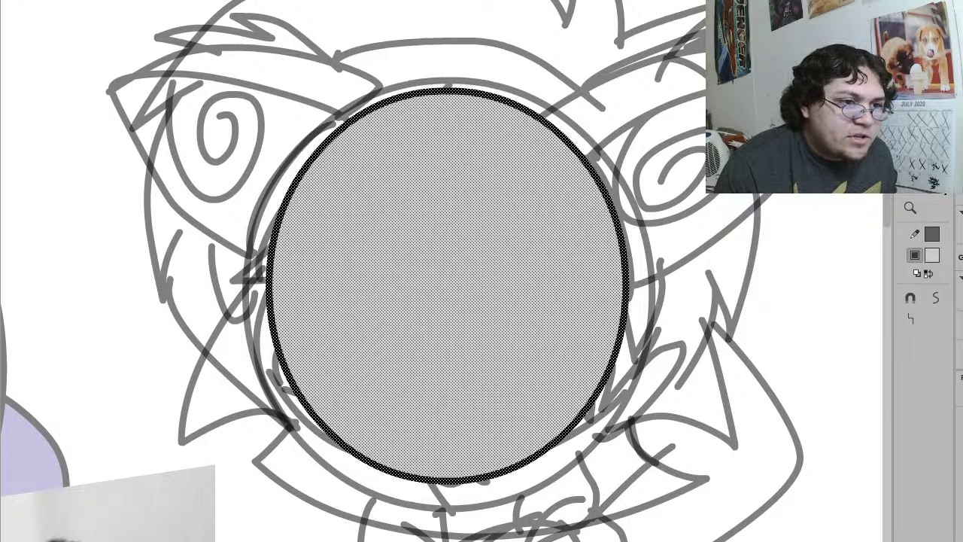
key("ctrl+g")
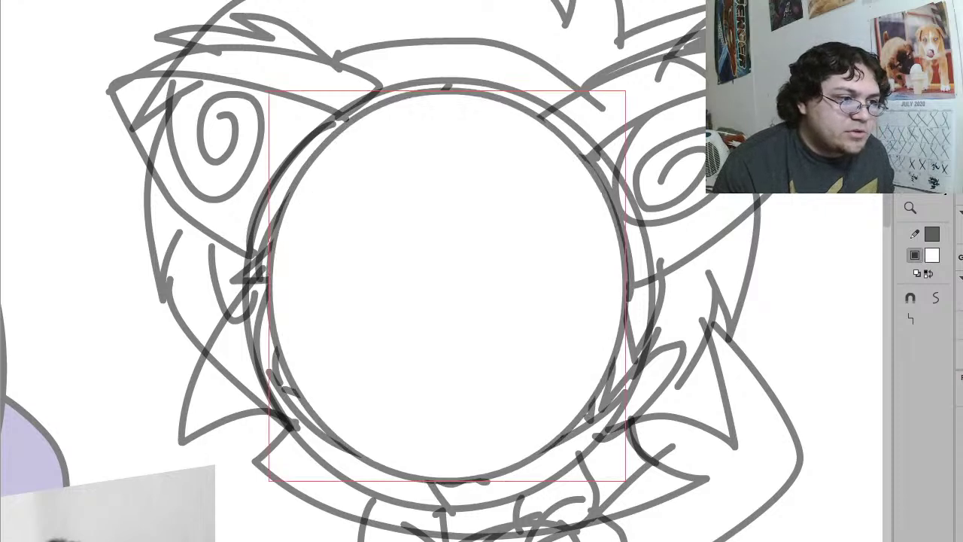
Step: Resize the white face oval to fit the sketched head and remove its white fill to expose the sketch
key("e")
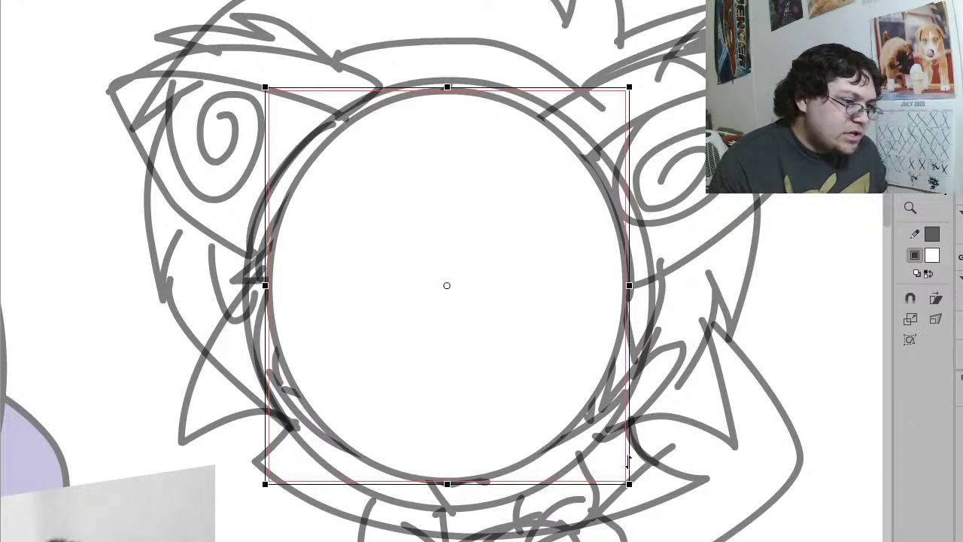
mouse_move(634, 489)
left_mouse_down()
mouse_move(602, 463)
mouse_move(651, 483)
mouse_move(636, 484)
mouse_move(642, 491)
left_mouse_up()
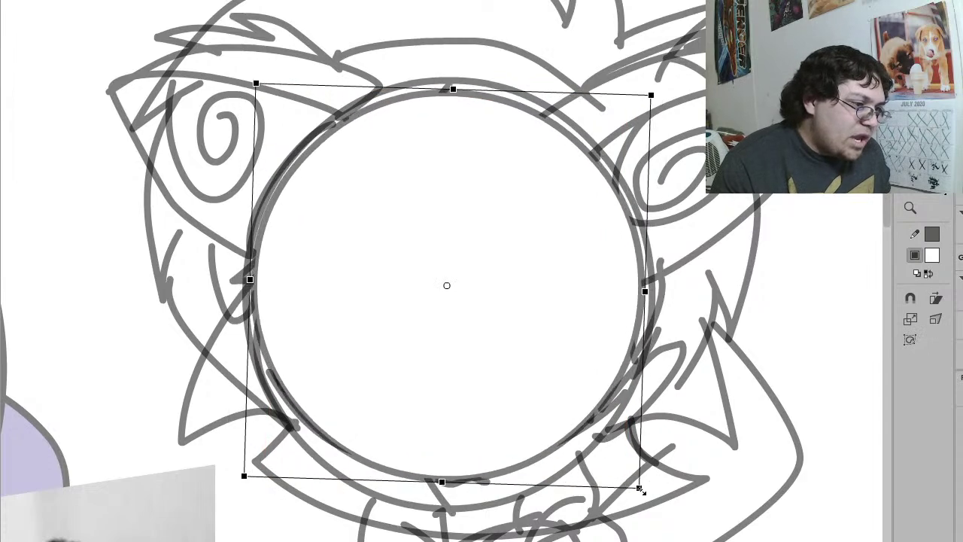
double_click(518, 380)
left_click(517, 380)
key("Delete")
double_click(517, 380)
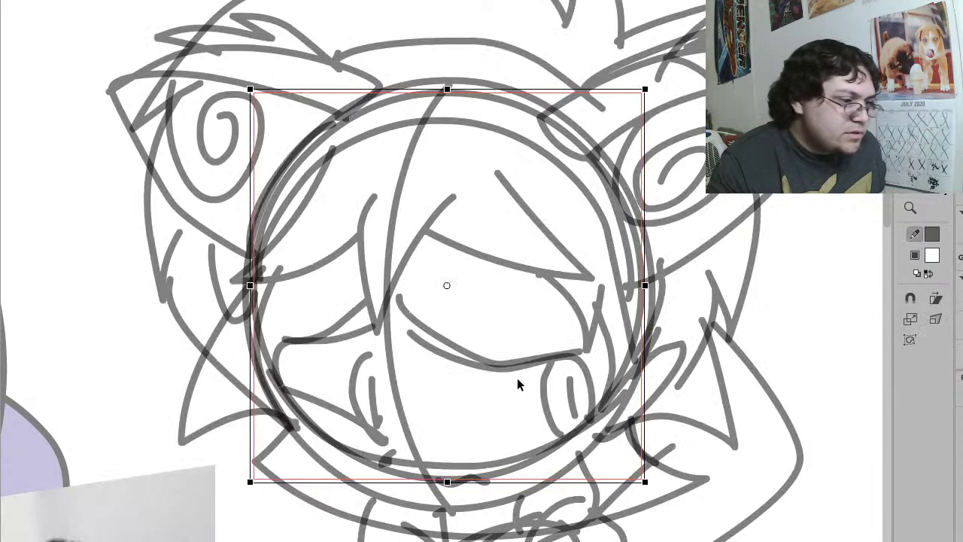
Step: Move and enlarge the face outline until it follows the sketched head, and fill it with white
mouse_move(550, 453)
left_mouse_down()
mouse_move(563, 473)
mouse_move(554, 483)
mouse_move(555, 463)
left_mouse_up()
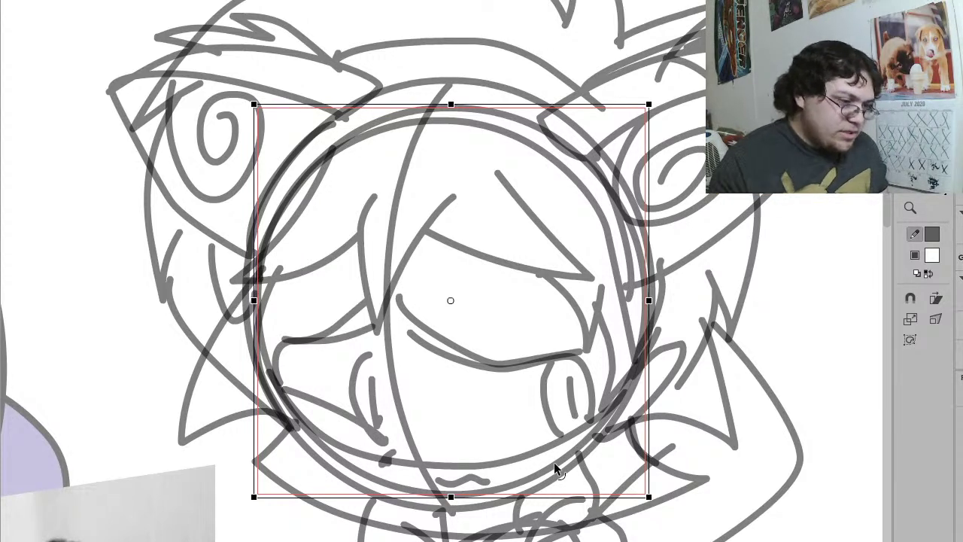
left_click_drag(556, 465, 558, 468)
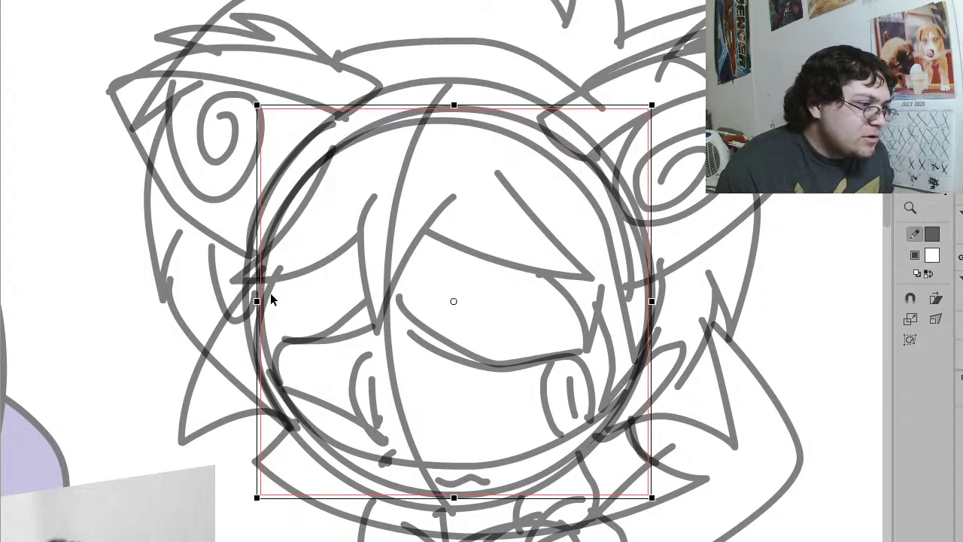
left_click_drag(258, 301, 243, 302)
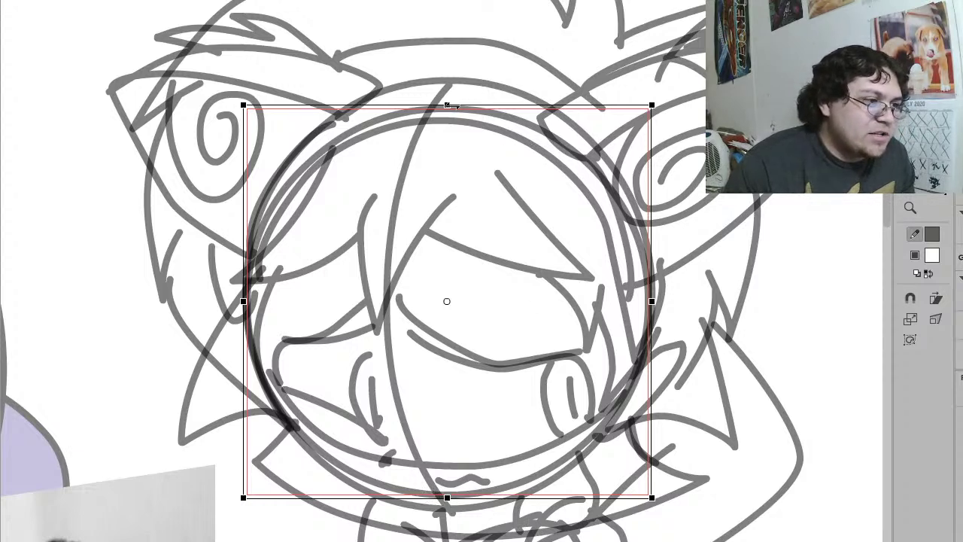
left_click_drag(447, 105, 448, 97)
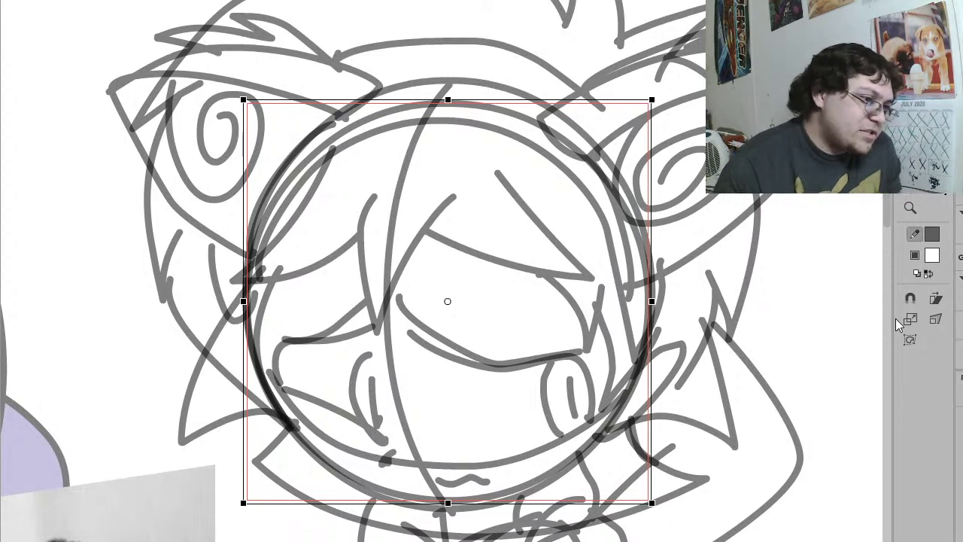
key("k")
left_click(470, 427)
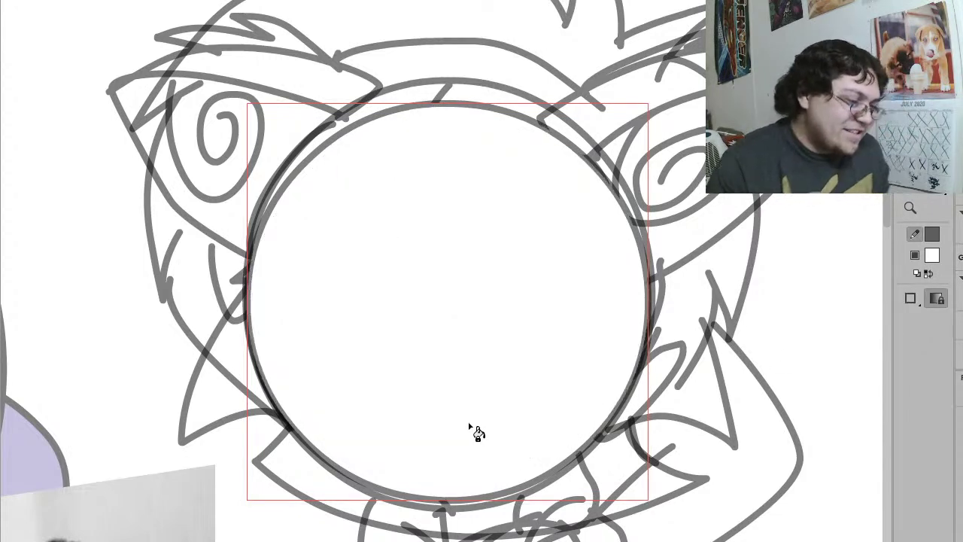
Step: Take the large face oval off the drawing and flatten a copy of it into a small oval at the lower-left cheek
key("l")
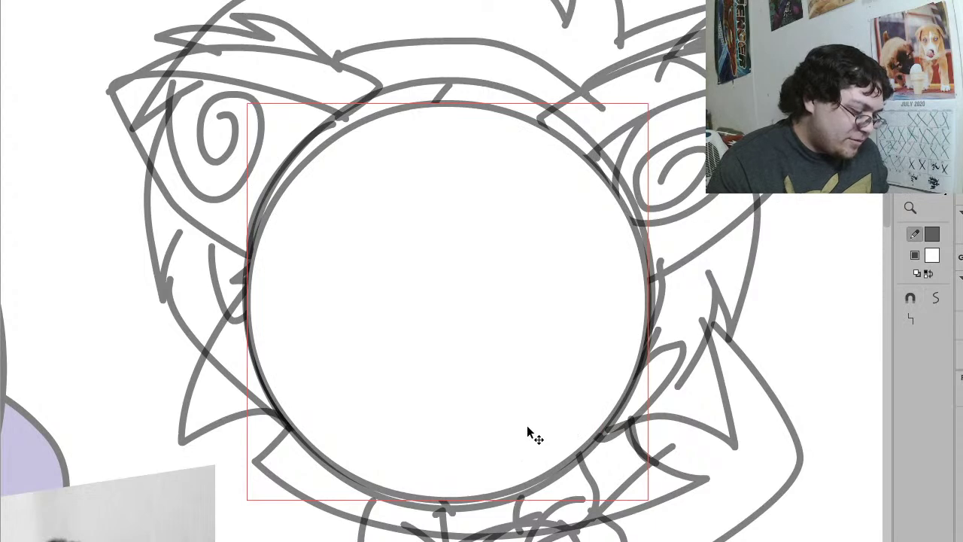
key("ctrl+v")
key("ctrl+z")
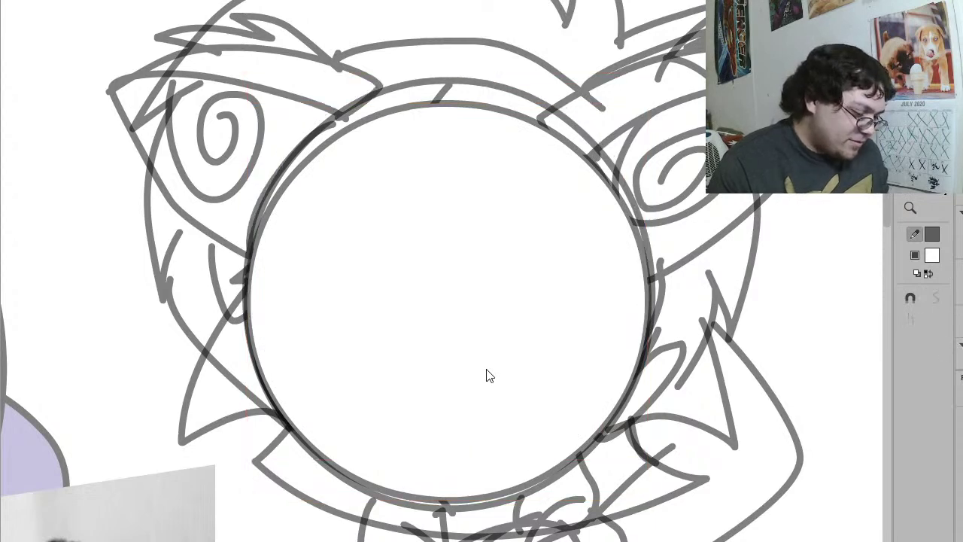
left_click(491, 382)
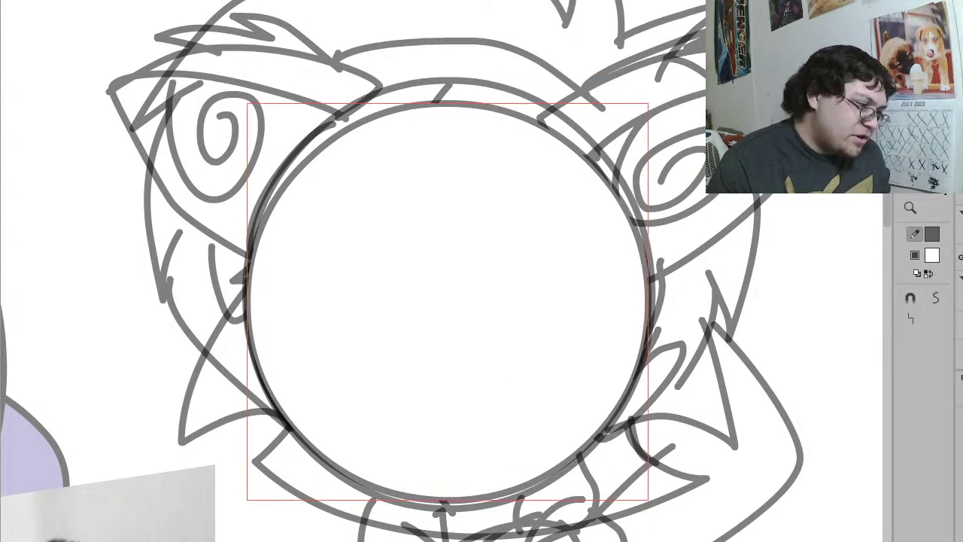
key("Delete")
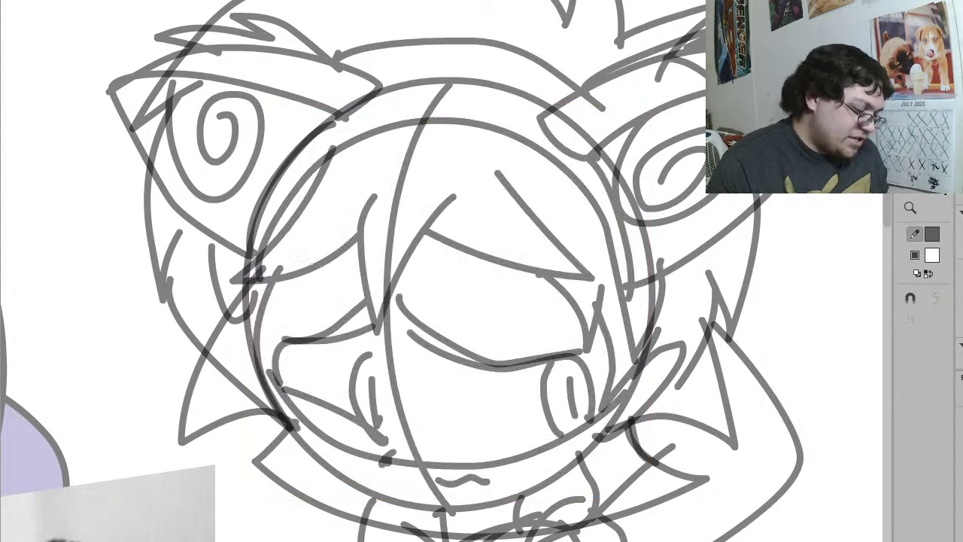
key("ctrl+z")
left_click_drag(447, 100, 481, 370)
left_click_drag(651, 503, 602, 505)
left_click_drag(524, 456, 480, 457)
left_click_drag(566, 369, 493, 460)
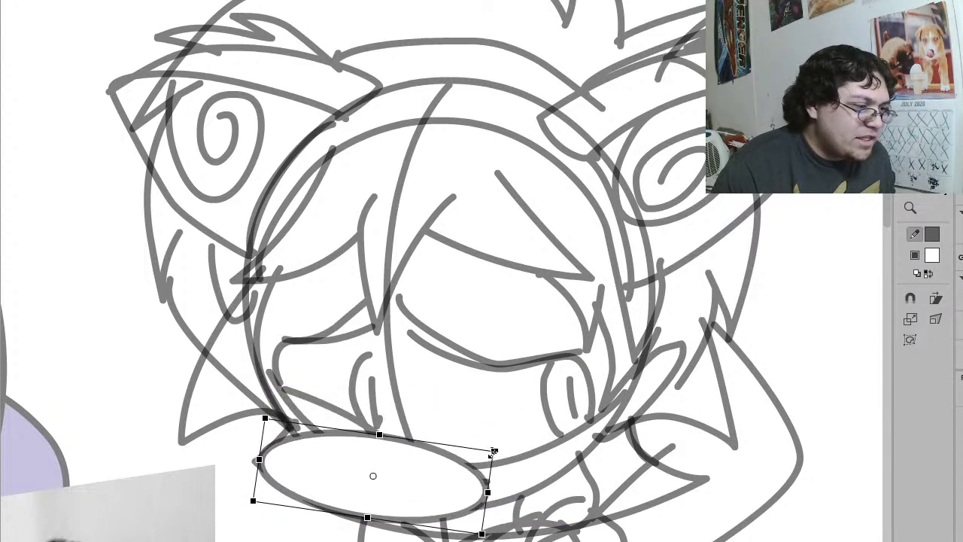
Step: Adjust the tilt and height of the small left cheek oval to follow the sketched jaw, and deselect it
left_click_drag(273, 424, 279, 406)
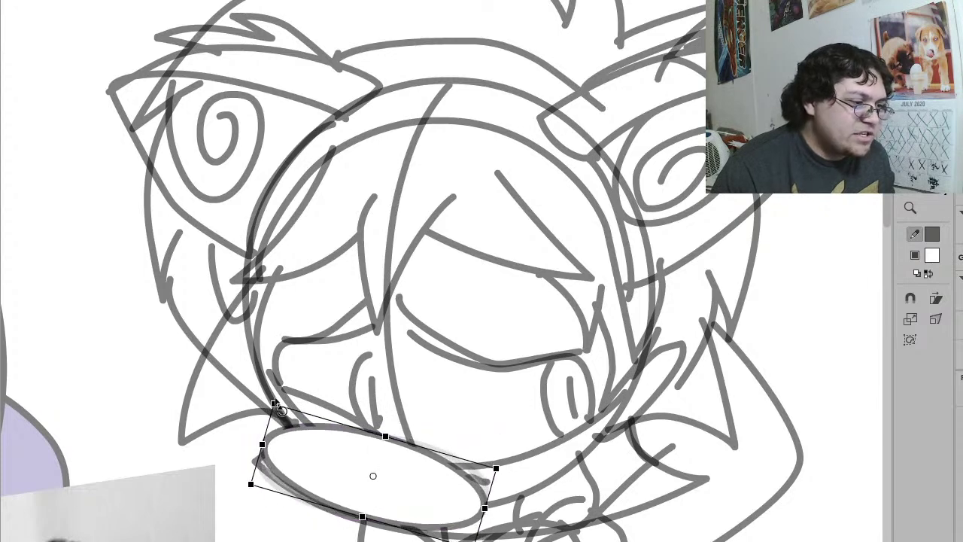
left_click_drag(382, 437, 388, 424)
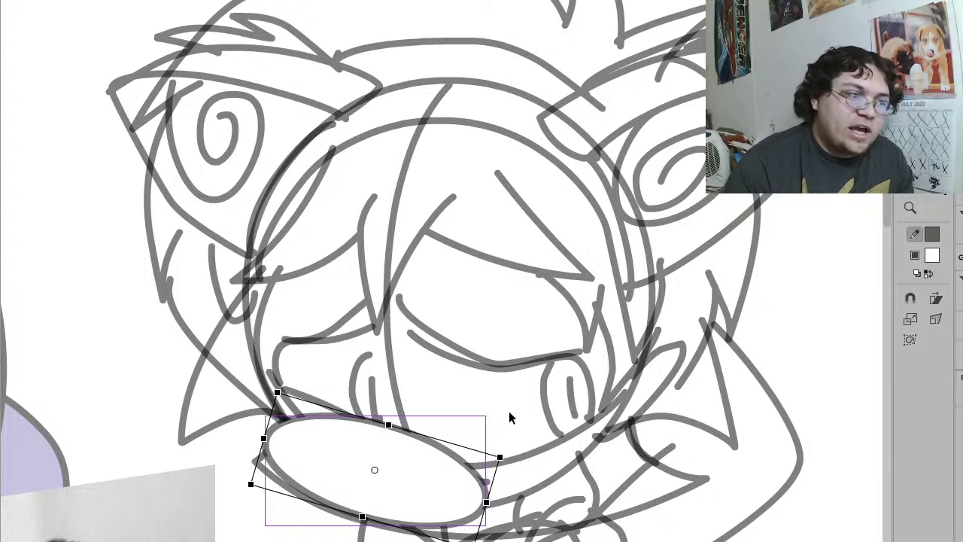
left_click_drag(515, 466, 517, 444)
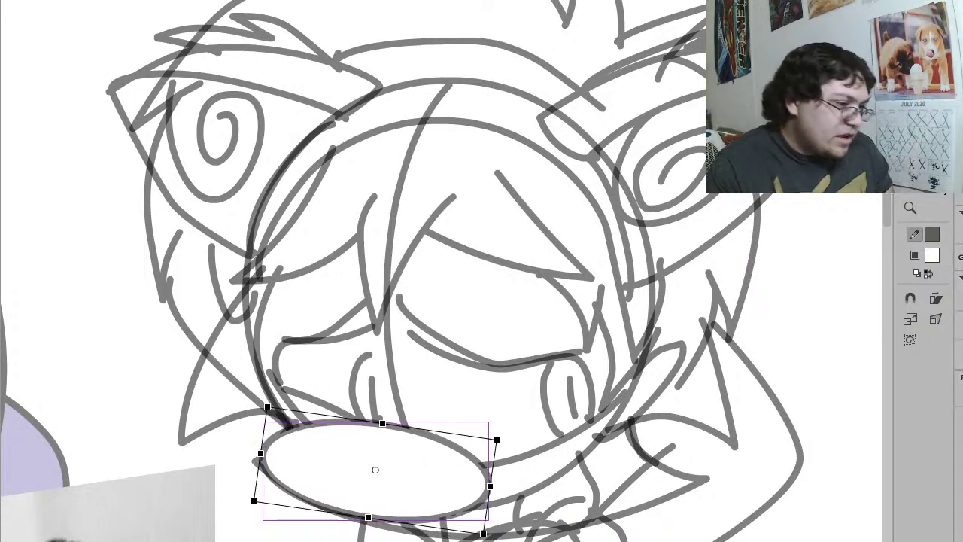
key("Escape")
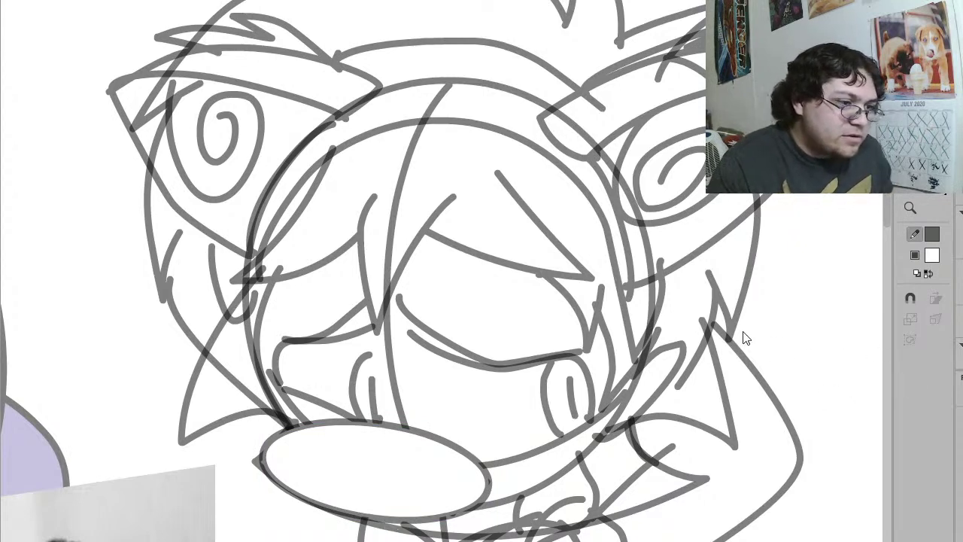
Step: Duplicate the left cheek oval, tilt the copy the opposite way and place it over the right cheek
left_click(420, 467)
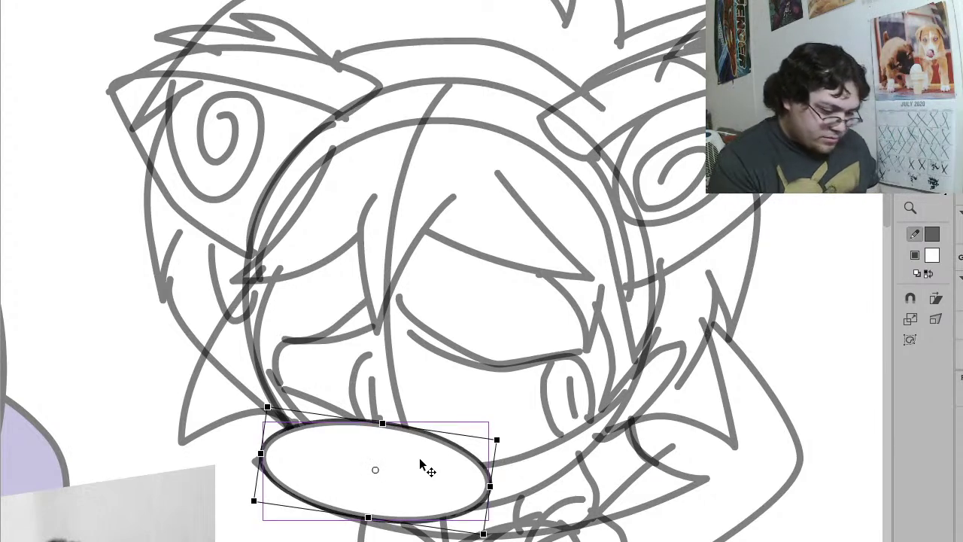
key("ctrl+shift+9")
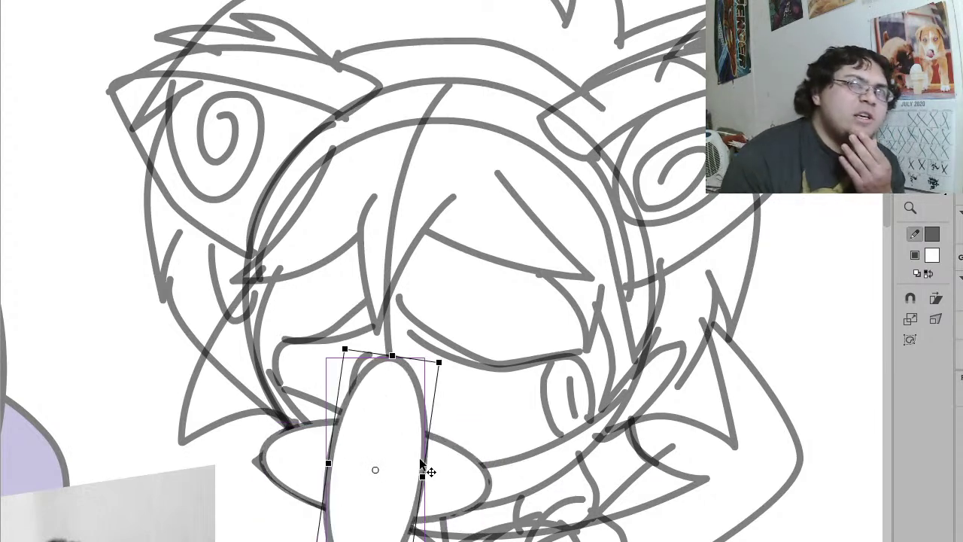
left_click_drag(443, 360, 498, 440)
left_click_drag(420, 467, 543, 434)
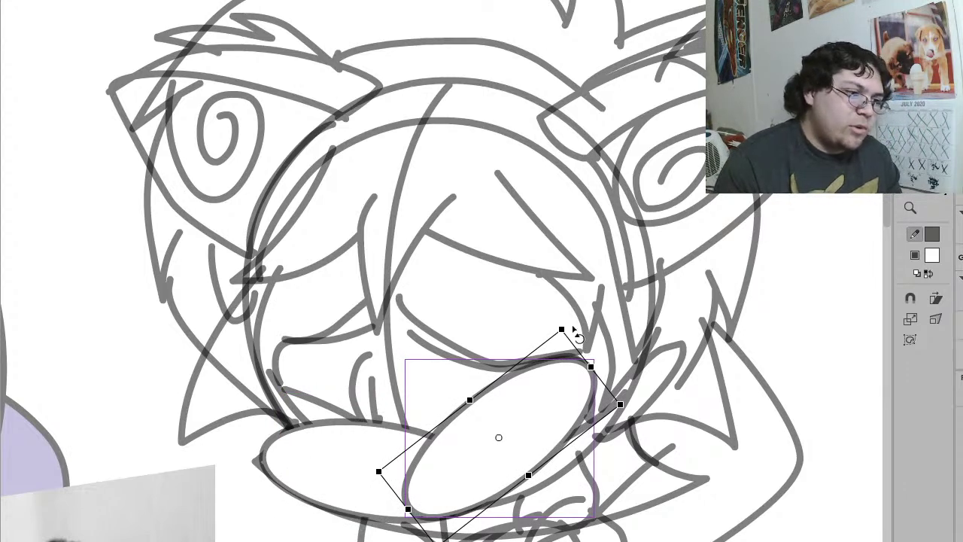
left_click_drag(587, 347, 624, 341)
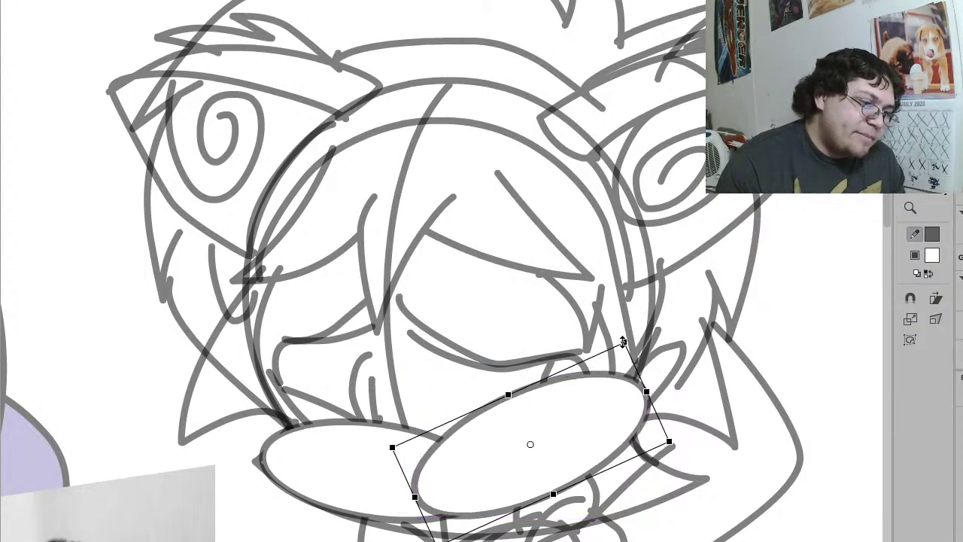
Step: Enlarge and tilt the left cheek oval so it overlaps the right cheek oval, and raise it slightly
left_click(355, 465)
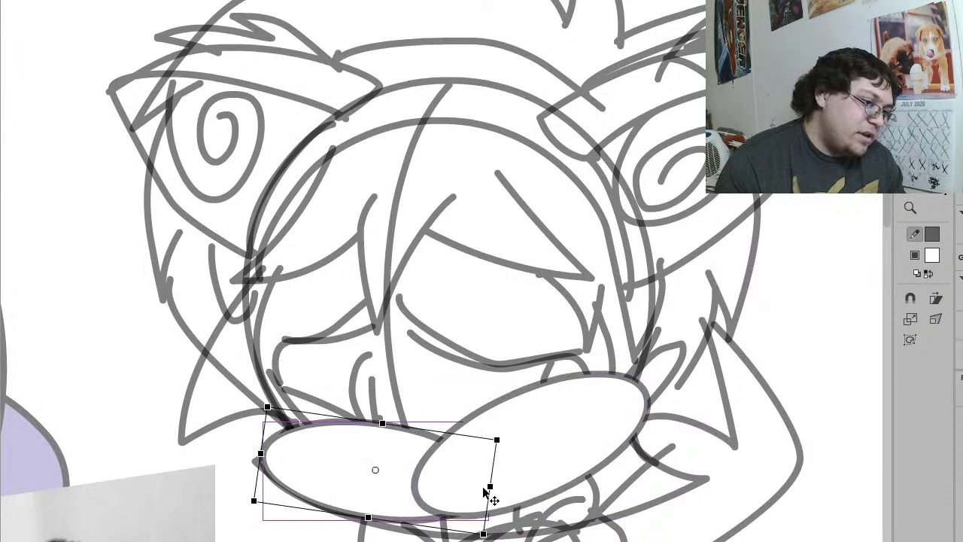
left_click_drag(483, 534, 513, 534)
left_click_drag(397, 426, 398, 405)
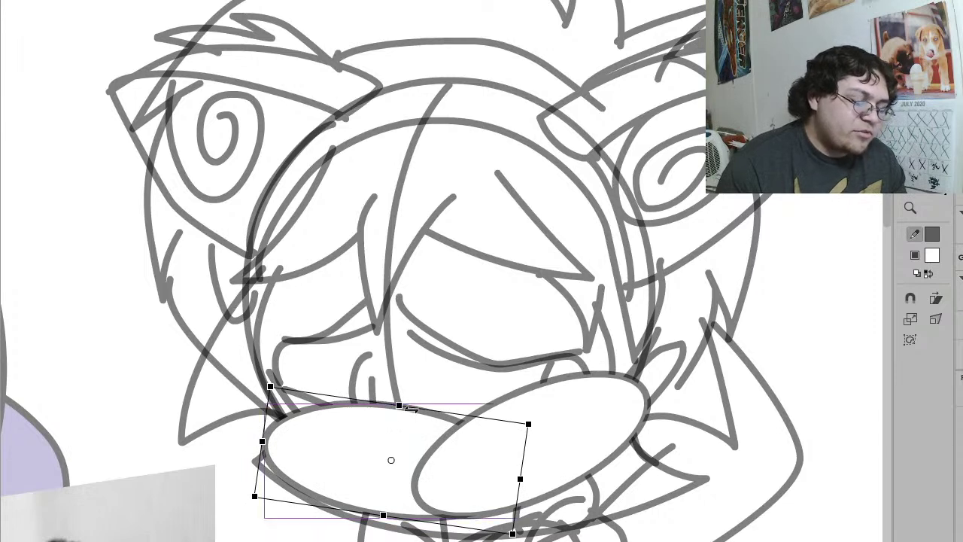
left_click_drag(542, 423, 545, 433)
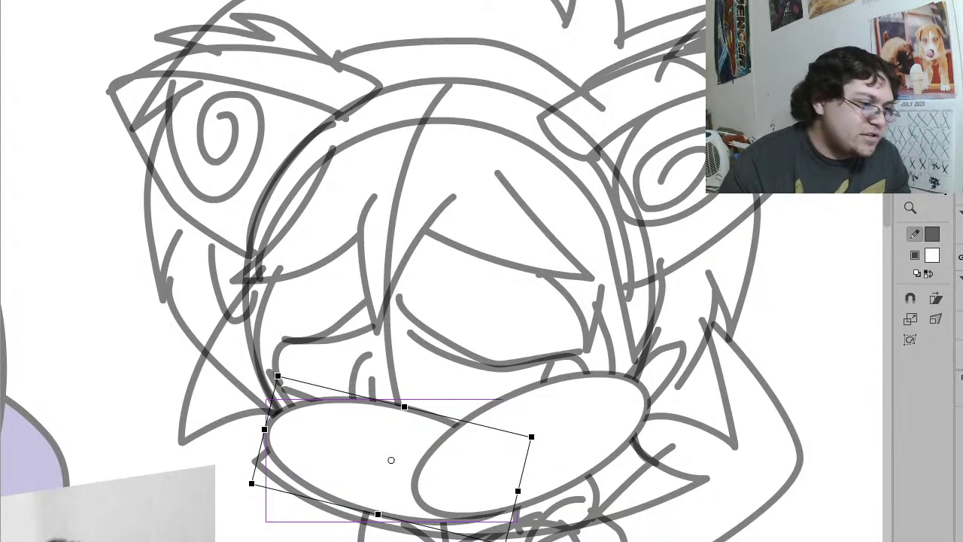
left_click_drag(364, 488, 365, 483)
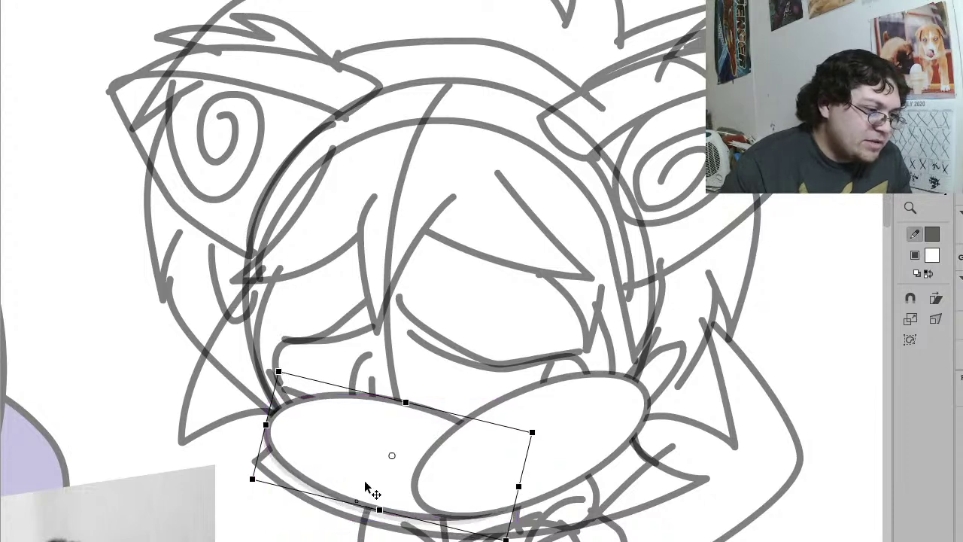
Step: Restore the large white face oval in its place behind the two cheek ovals
key("ctrl+z")
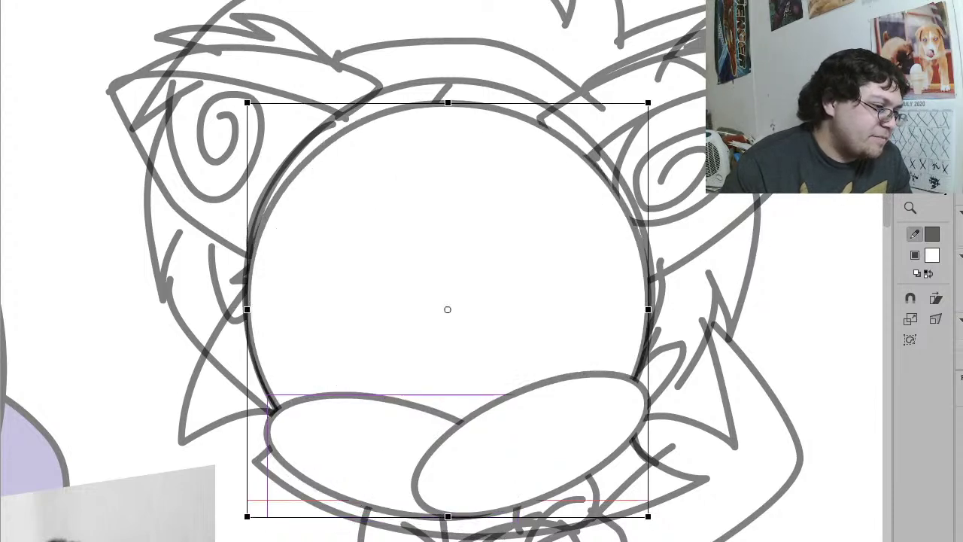
left_click(144, 490)
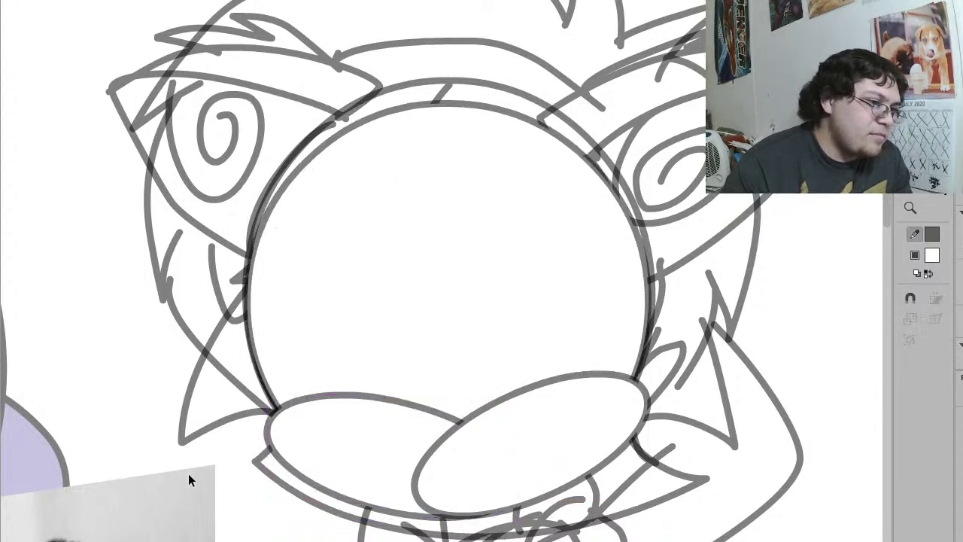
left_click(499, 443)
left_click(397, 315)
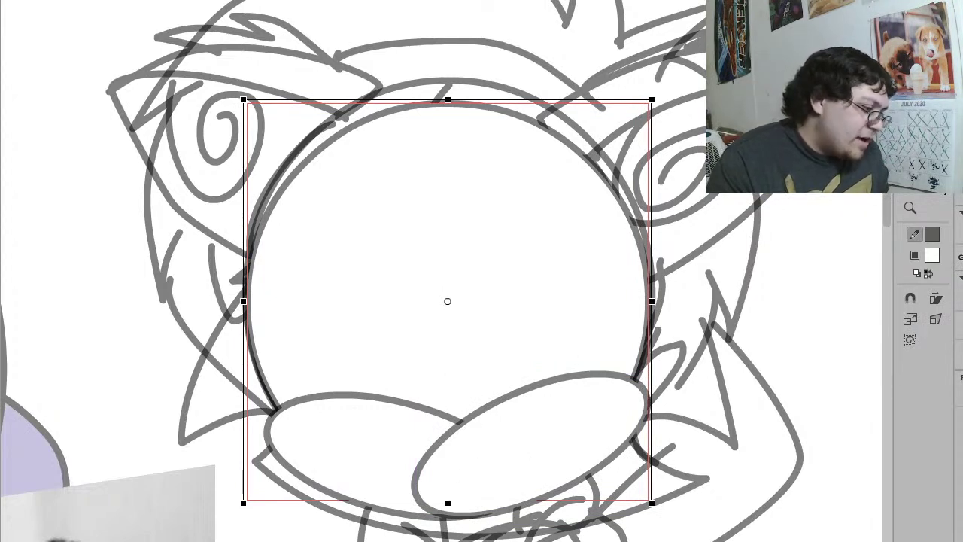
Step: Break apart the face and cheek ovals, delete the overlapping inner outlines and select the round white face fill
key("ctrl+shift+a")
key("ctrl+shift+v")
key("ctrl+b")
left_click(459, 370, "shift")
key("Delete")
left_click(460, 368)
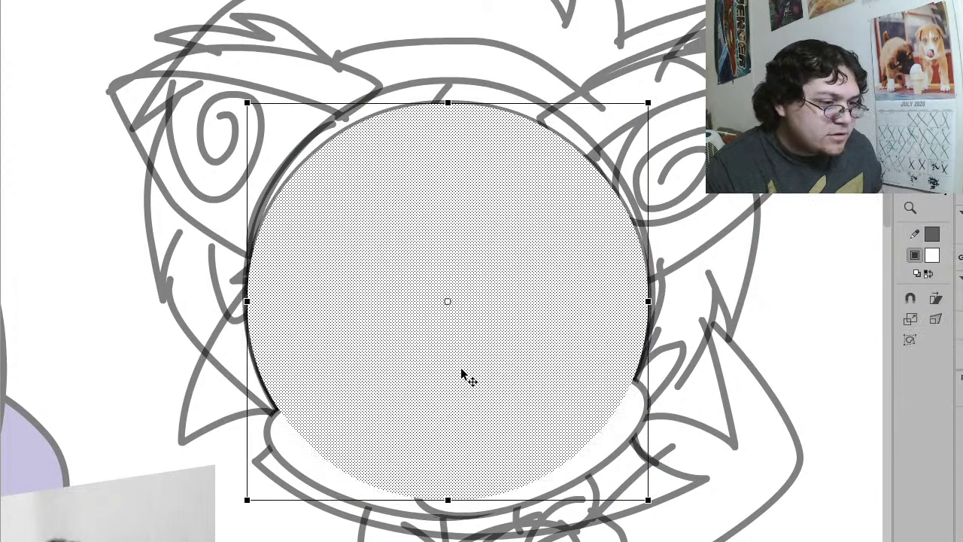
Step: Group the round white face fill and pull its lower edge down to the chin outline, covering the leftover line
key("Return")
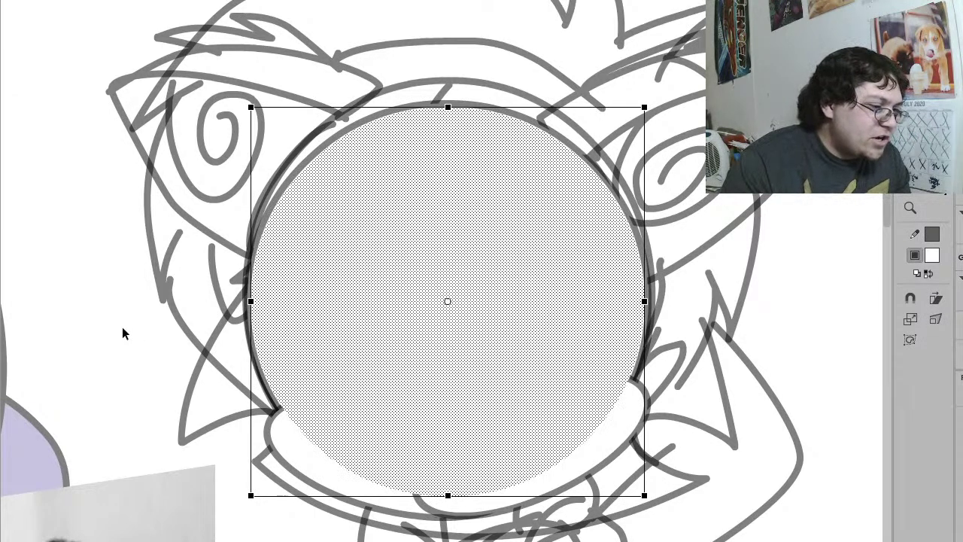
key("ctrl+g")
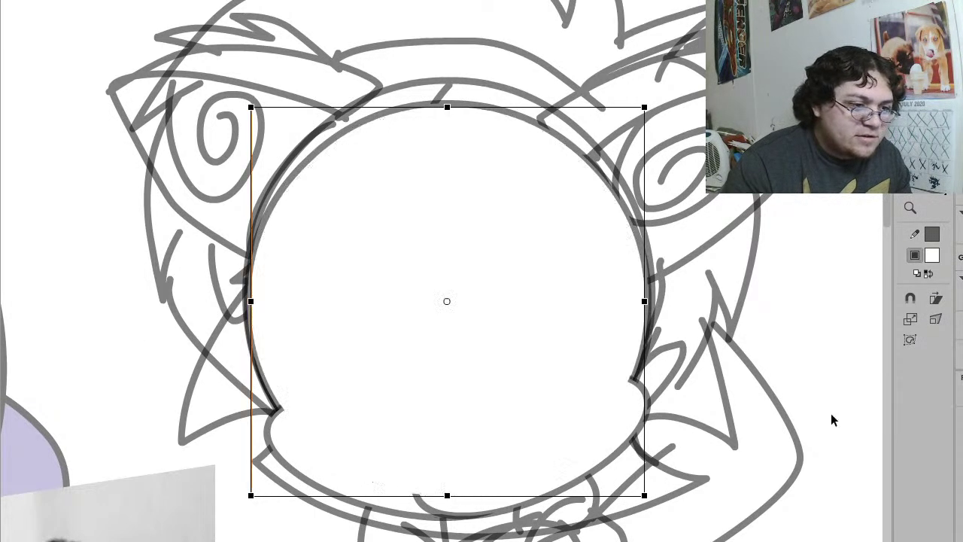
double_click(513, 408)
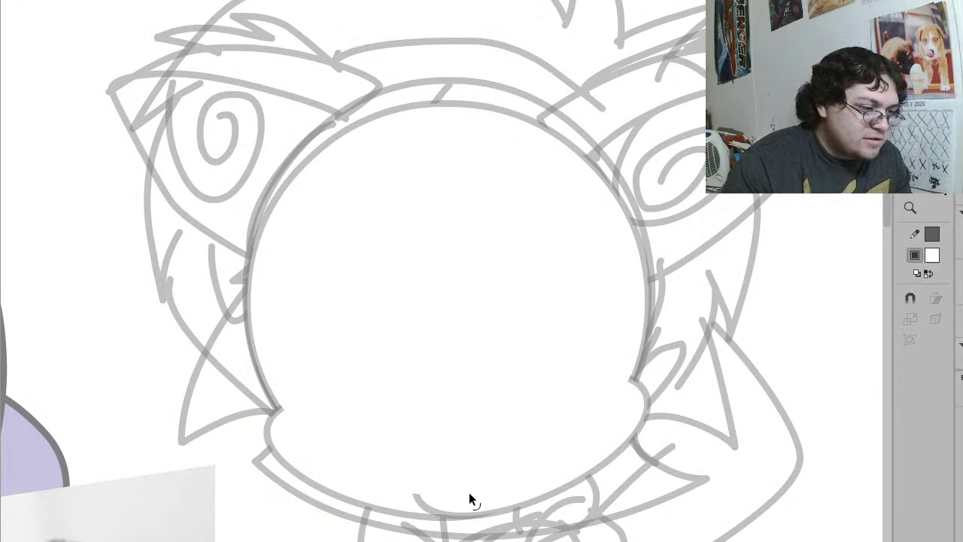
mouse_move(468, 492)
left_mouse_down()
mouse_move(471, 510)
mouse_move(458, 512)
left_mouse_up()
key("ctrl+e")
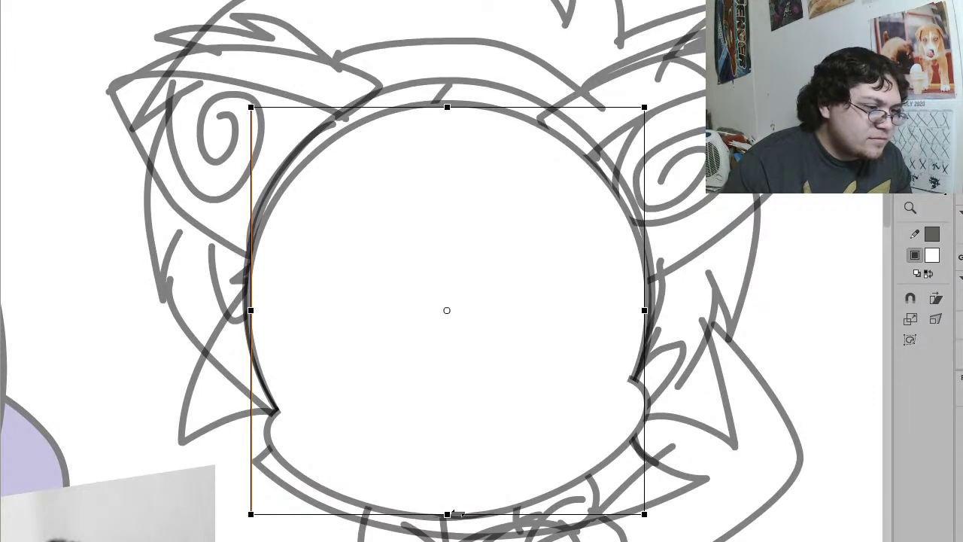
left_click(779, 376)
left_click(620, 389)
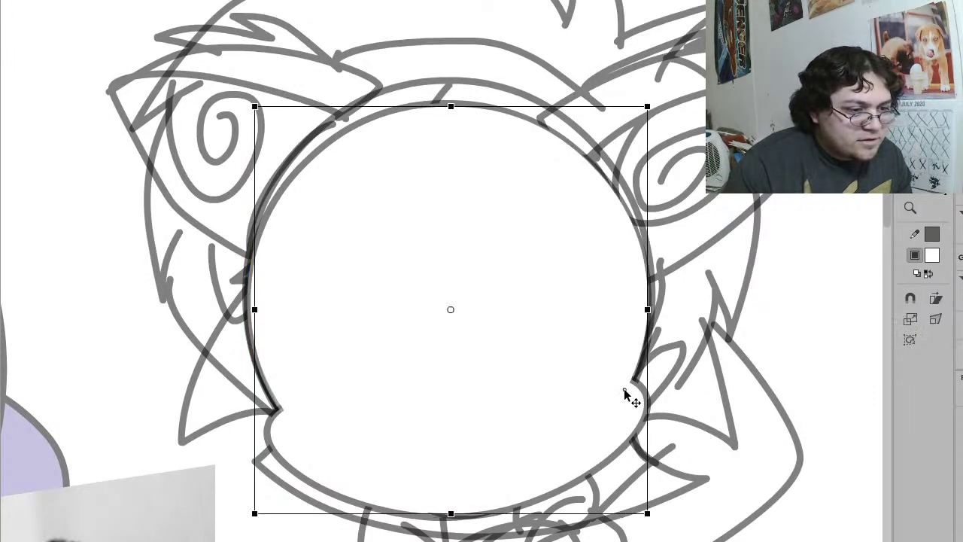
left_click_drag(626, 410, 627, 414)
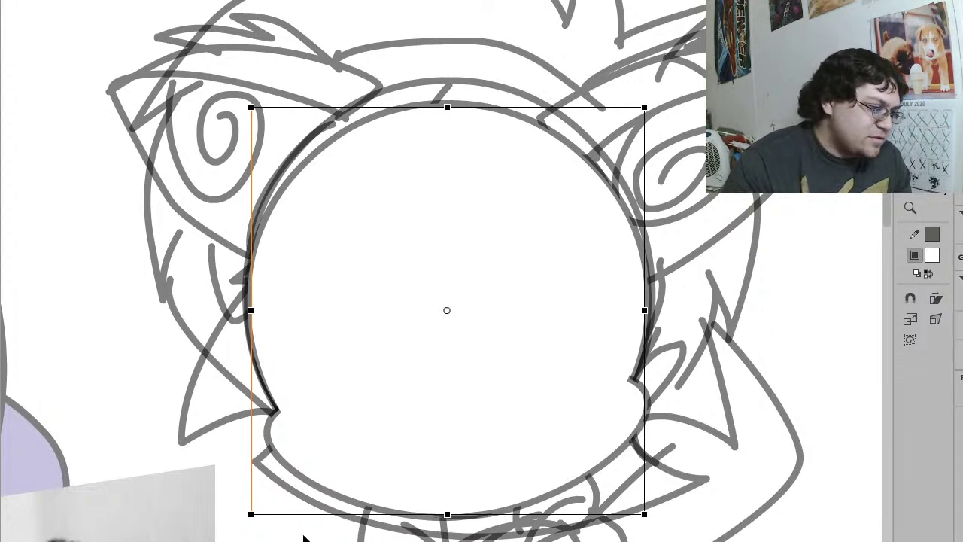
Step: Remove the white face shape to try redrawing the face's curved vertical guideline, undo that stroke and paste the face shape back
key("Delete")
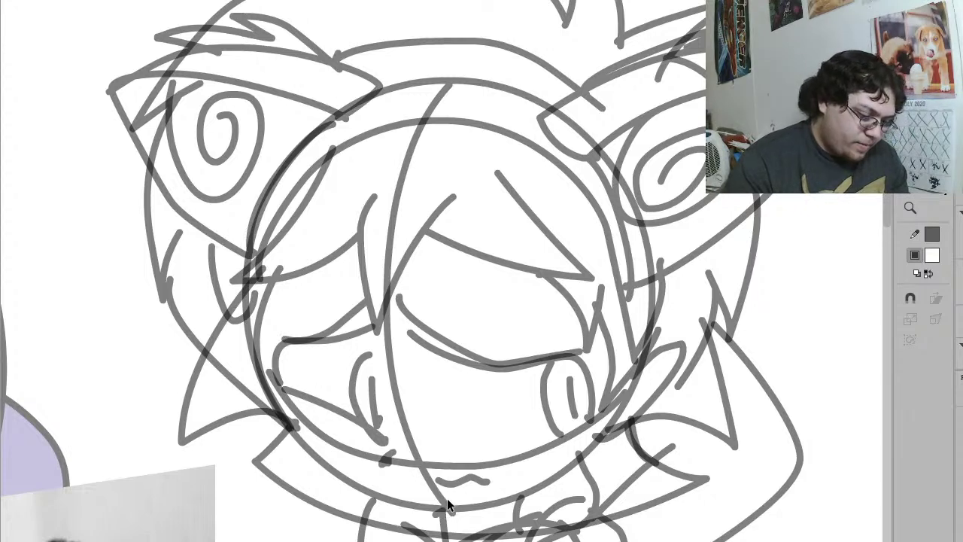
key("shift+y")
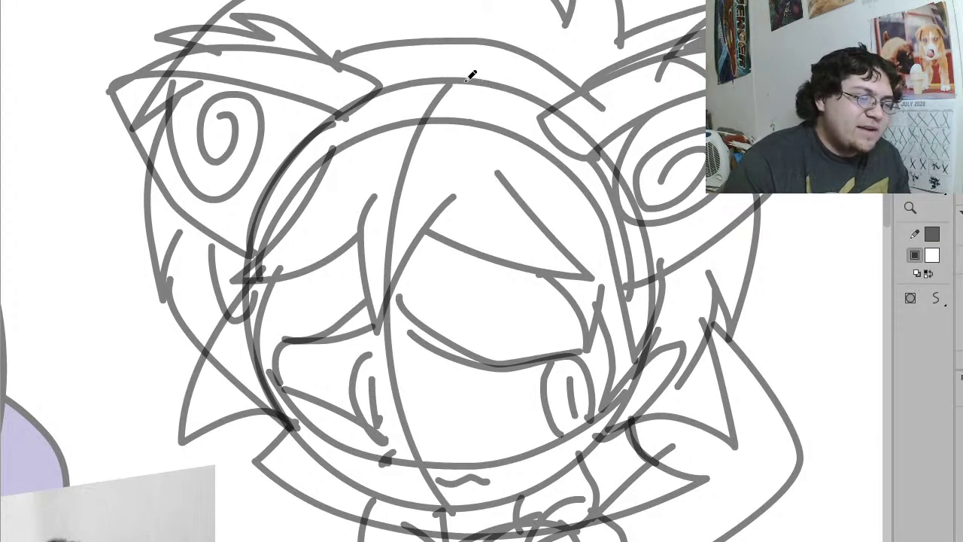
mouse_move(466, 79)
left_mouse_down()
mouse_move(429, 128)
mouse_move(389, 261)
mouse_move(381, 312)
mouse_move(400, 411)
left_mouse_up()
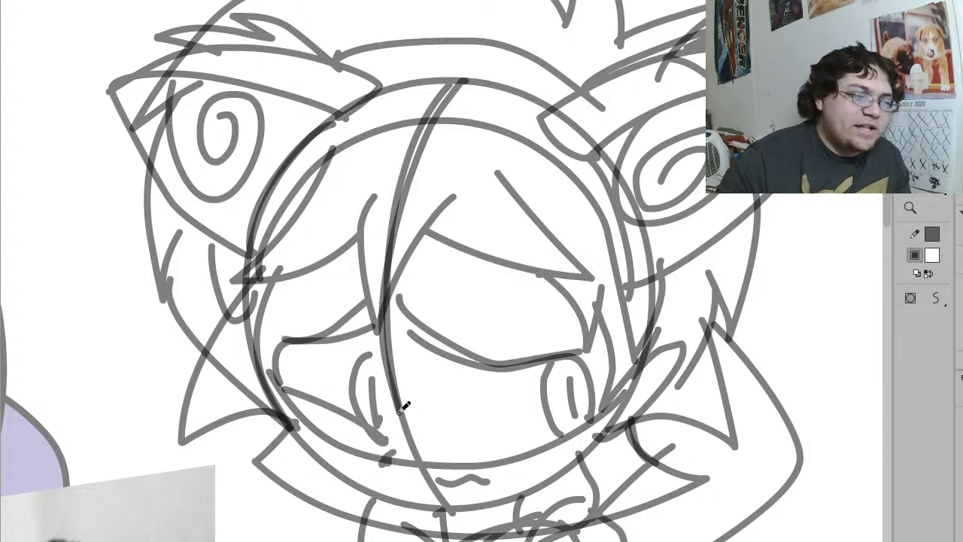
key("ctrl+z")
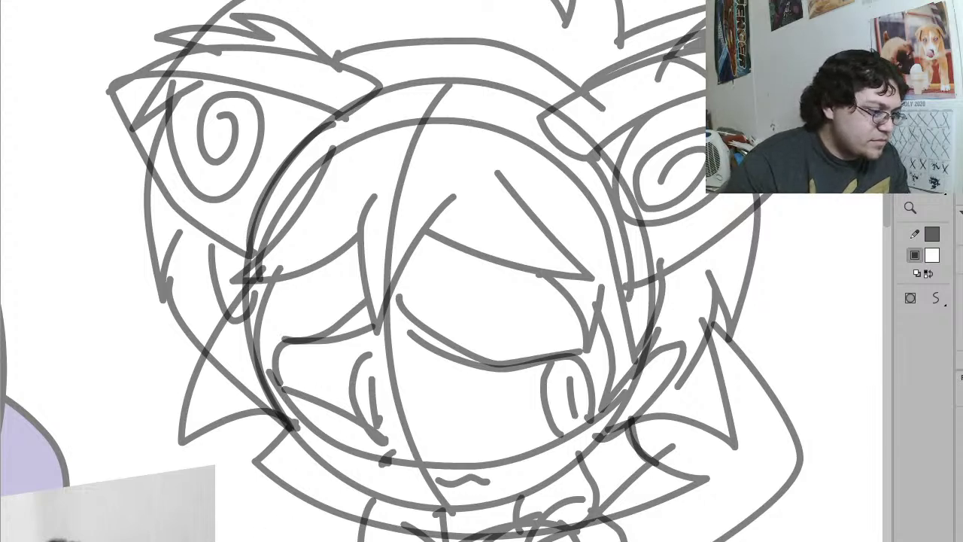
key("ctrl+v")
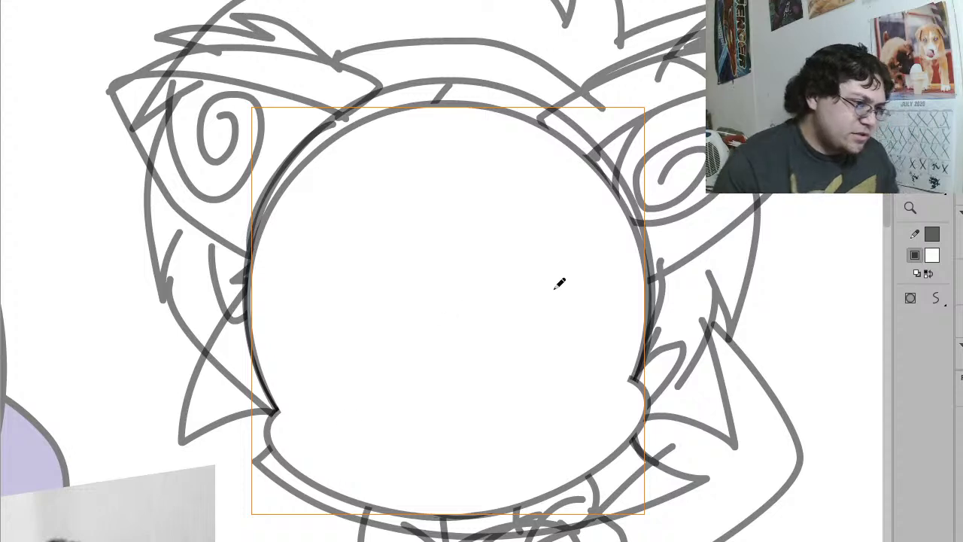
Step: Try squashing the white face shape and its outline by lowering the top edge, and undo the change
key("v")
left_click(789, 286)
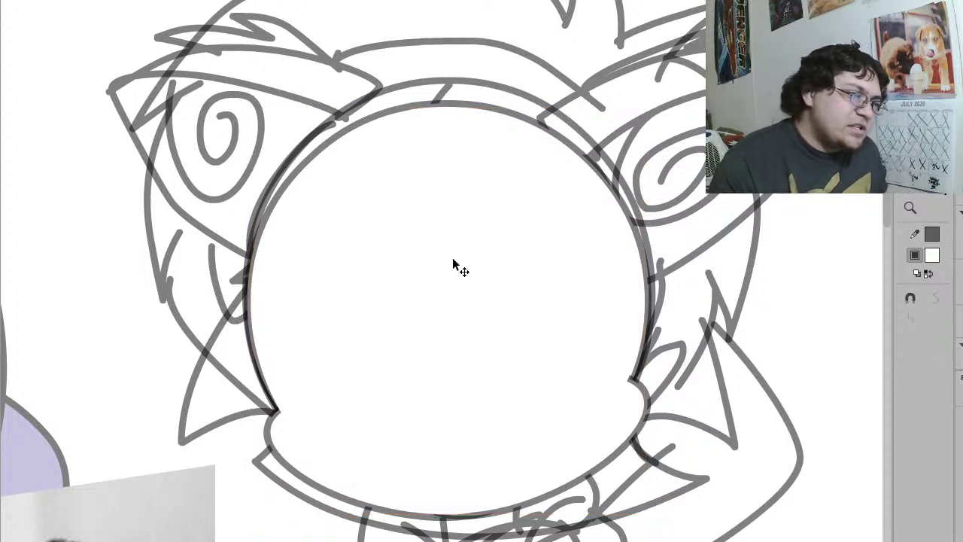
left_click(438, 103)
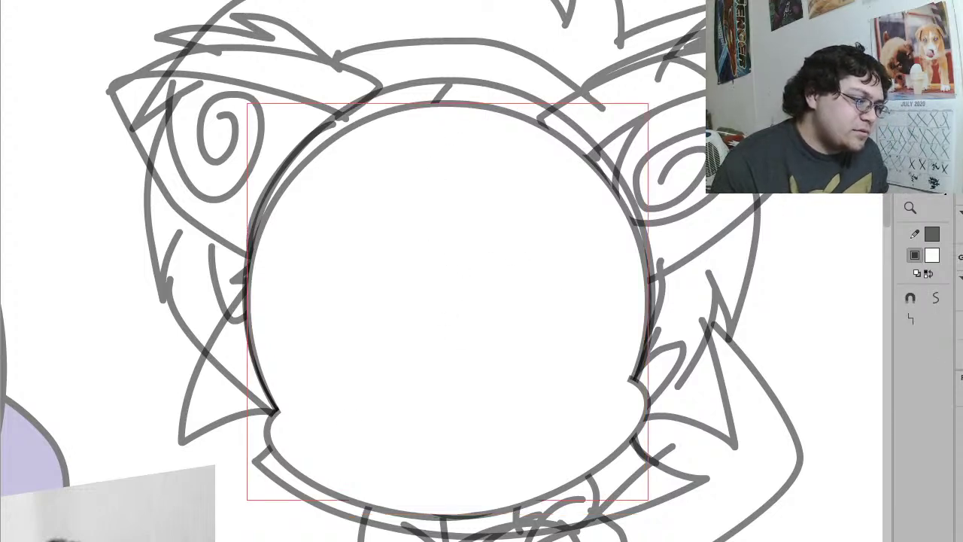
key("q")
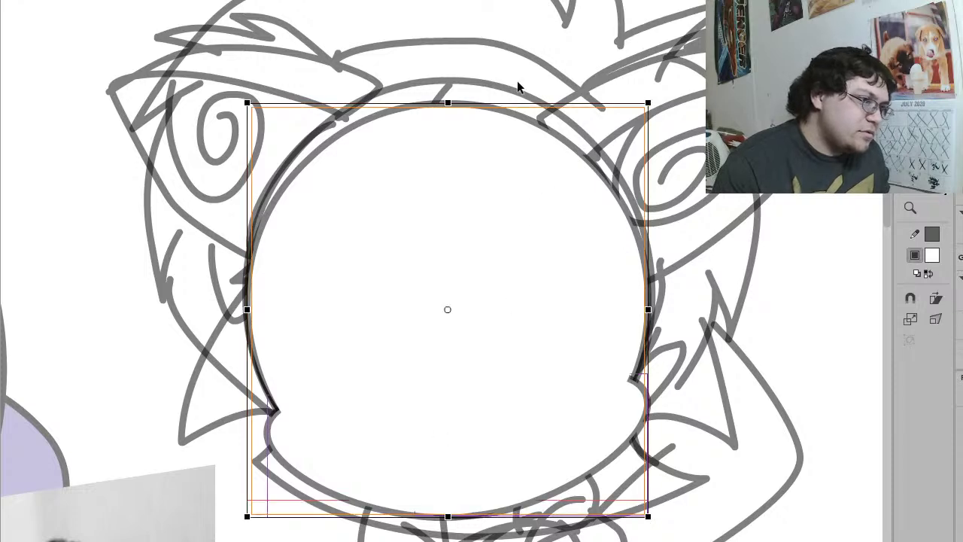
left_click_drag(447, 102, 444, 161)
key("ctrl+z")
Step: Select the white face shape on its own and cut it so the rough facial sketch can be traced
left_click(758, 265)
left_click(420, 316)
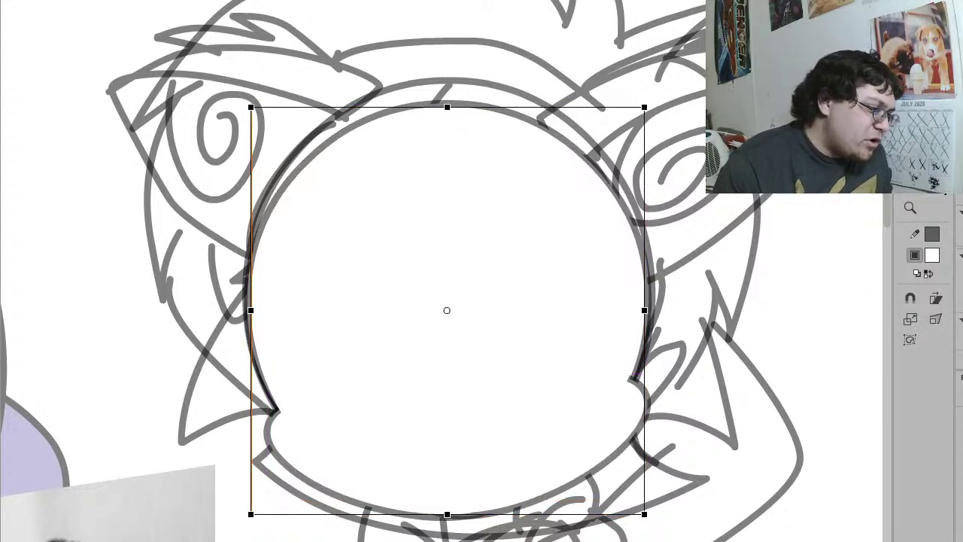
key("ctrl+x")
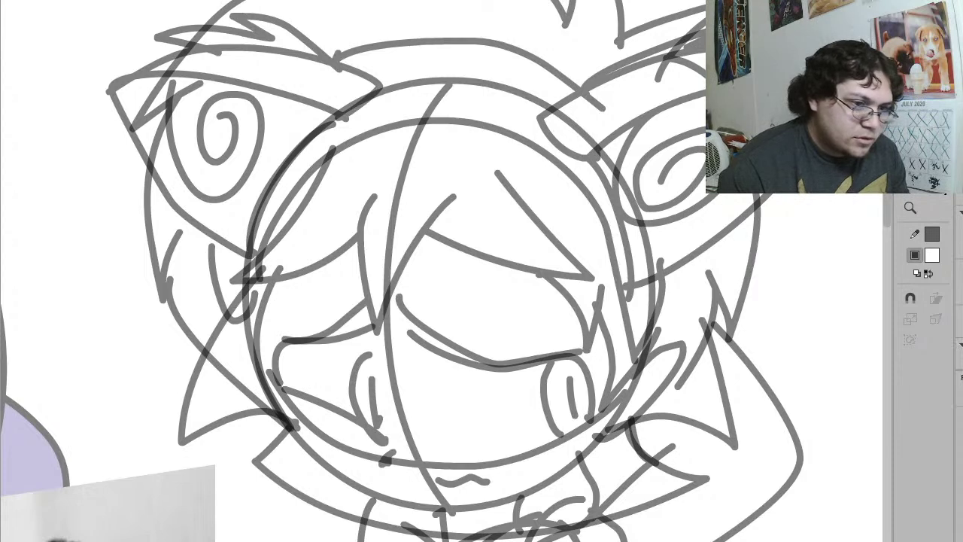
Step: Set the stroke color to black and trace the left eye's upper lid from its outer corner to the inner end
left_click(931, 238)
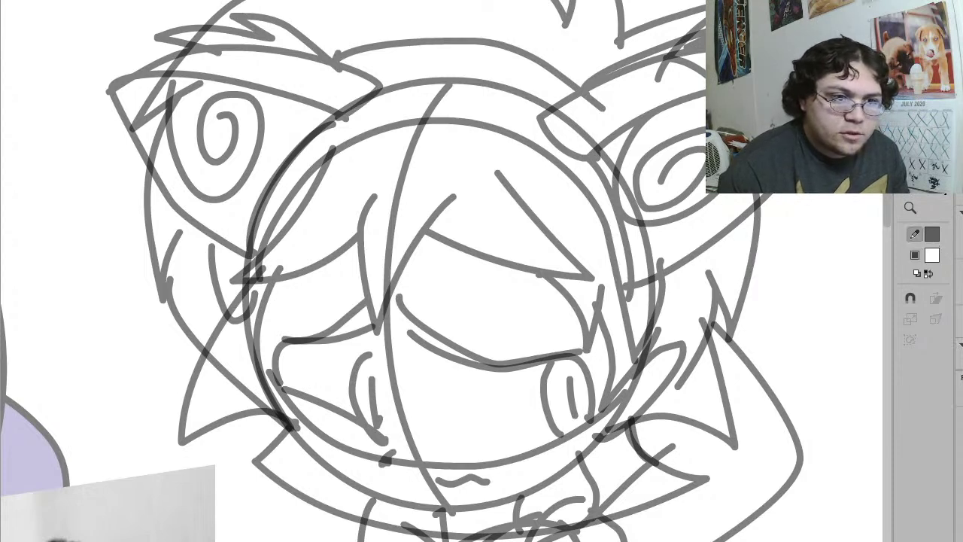
key("d")
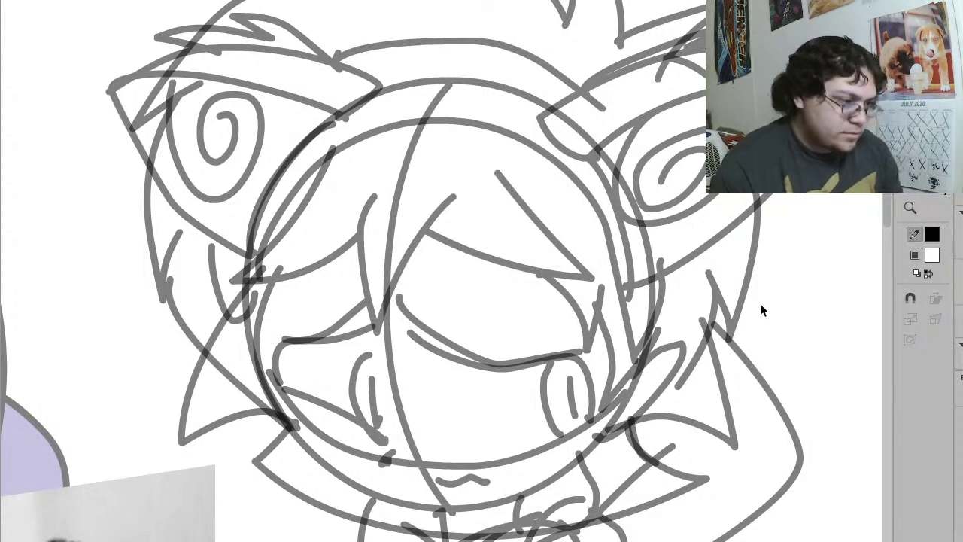
key("z")
left_click_drag(592, 462, 150, 118)
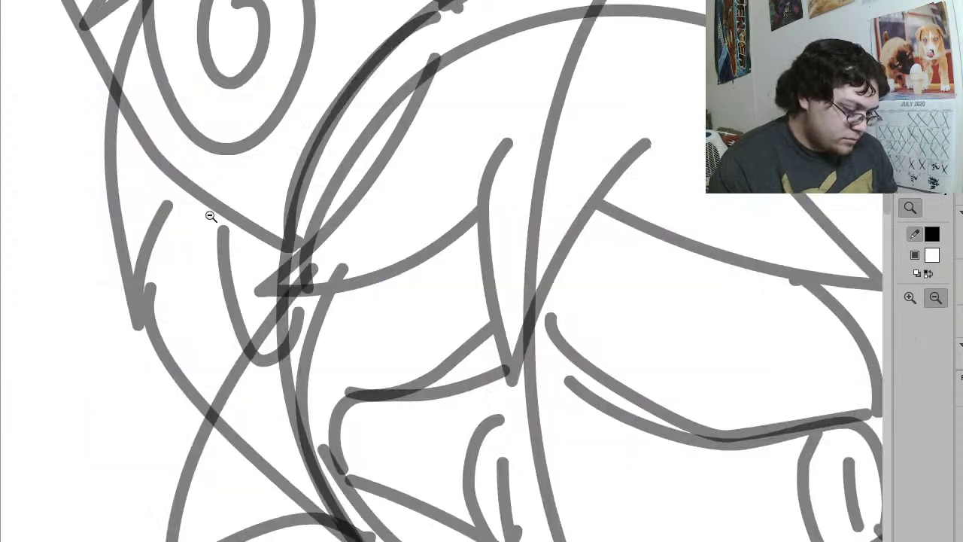
key("y")
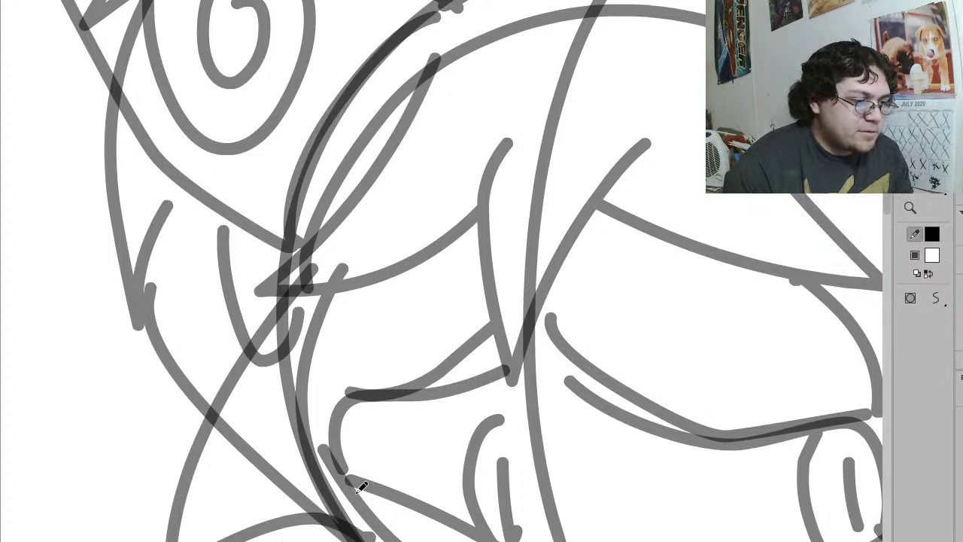
mouse_move(338, 478)
left_mouse_down()
mouse_move(328, 454)
mouse_move(337, 422)
mouse_move(366, 398)
mouse_move(514, 367)
left_mouse_up()
Step: Bend the outer side of the black left-eye lid line inward to follow the sketch and smooth the stroke
key("v")
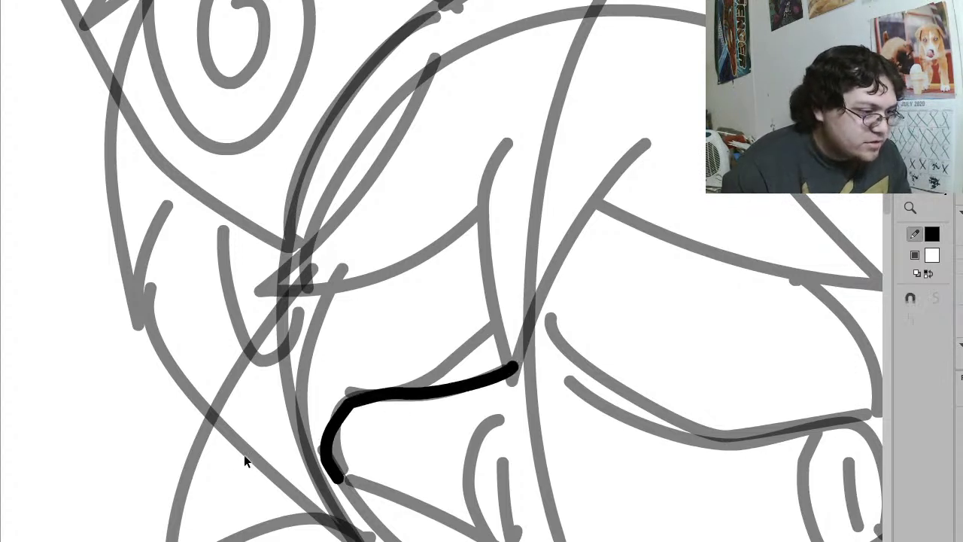
left_click_drag(325, 449, 332, 448)
left_click(334, 447)
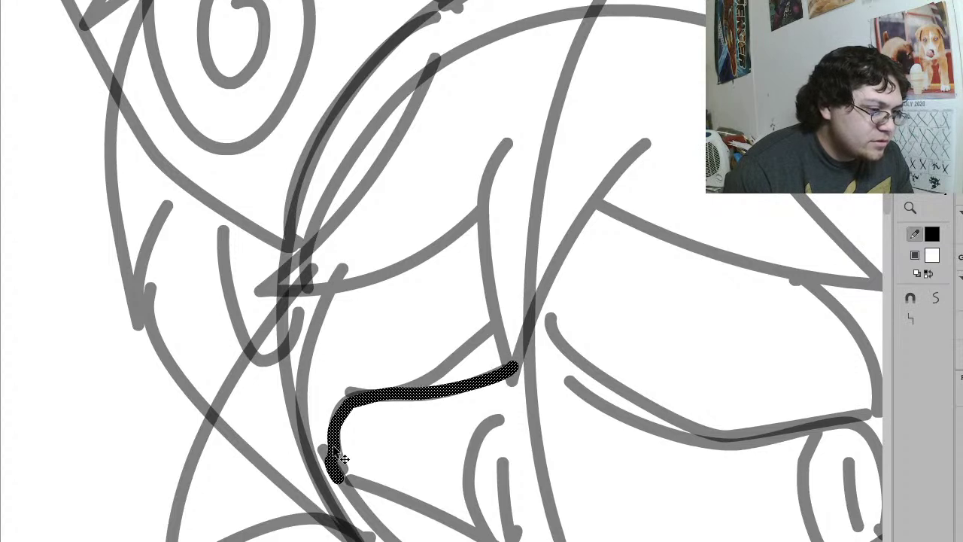
left_click(938, 299)
left_click(938, 300)
left_click(937, 300)
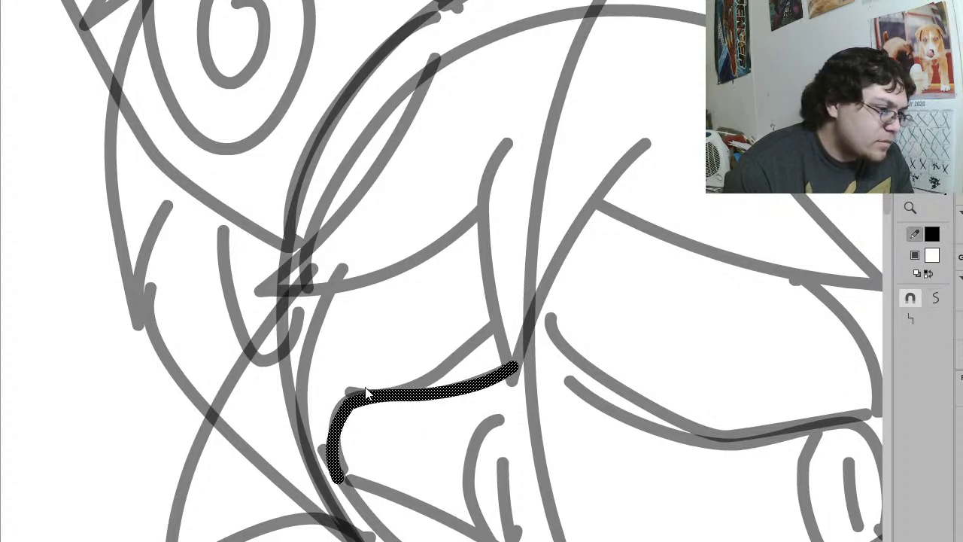
Step: Refine the rounded outer bend of the left-eye lid line, try smoothing it once more and undo the last adjustment
left_click(367, 433)
left_click_drag(335, 427, 334, 417)
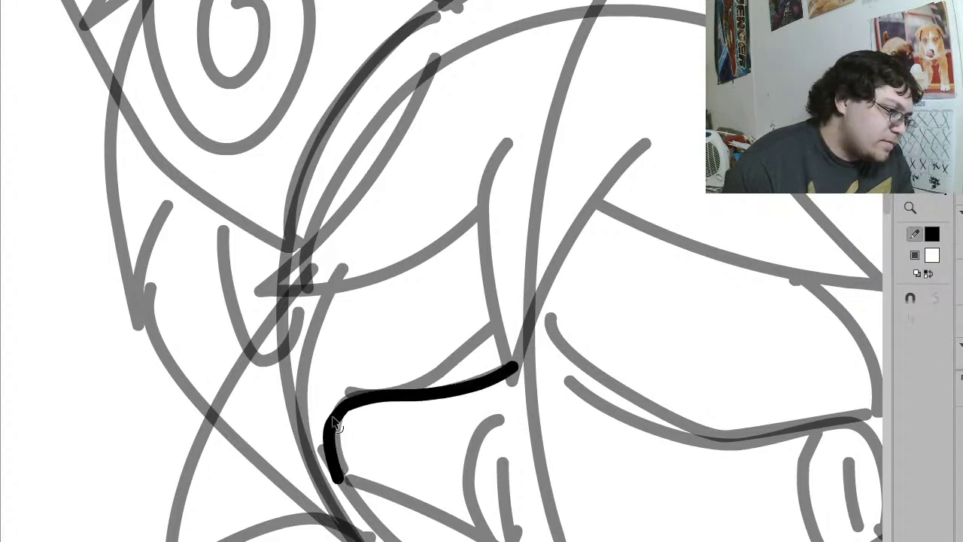
left_click(331, 415)
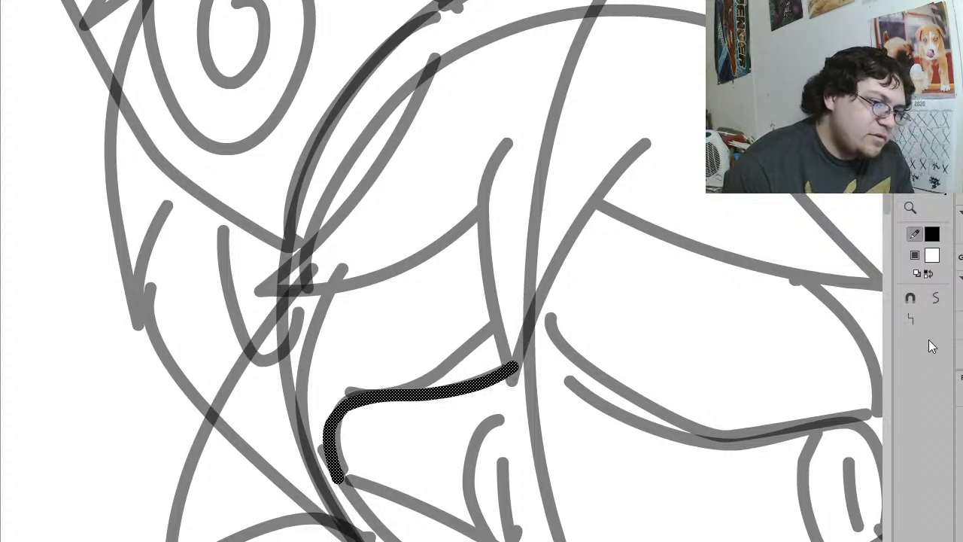
left_click(936, 300)
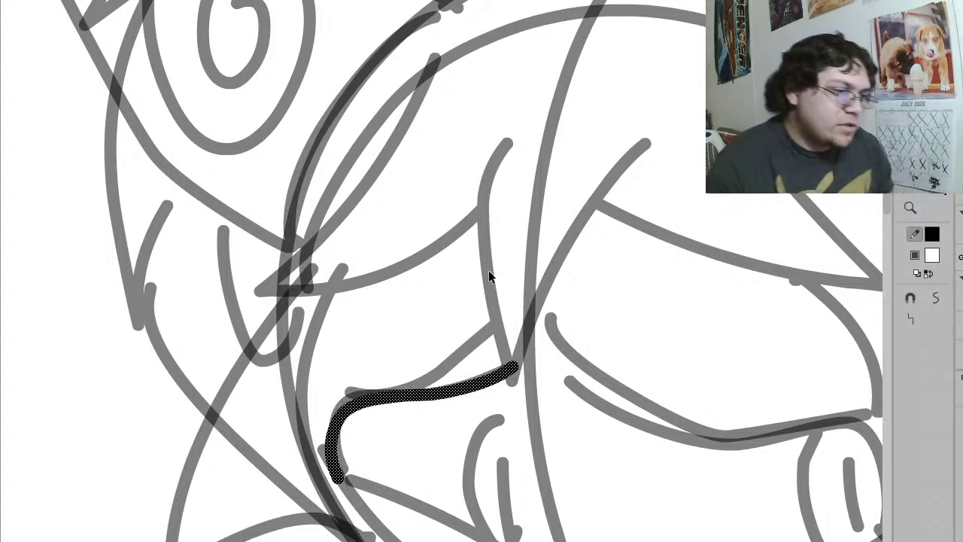
key("ctrl+z")
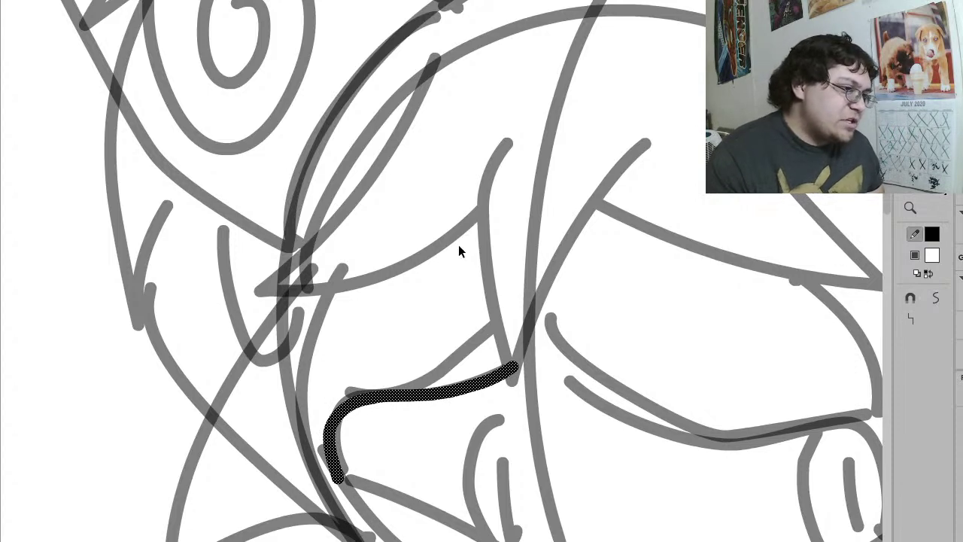
left_click(458, 251)
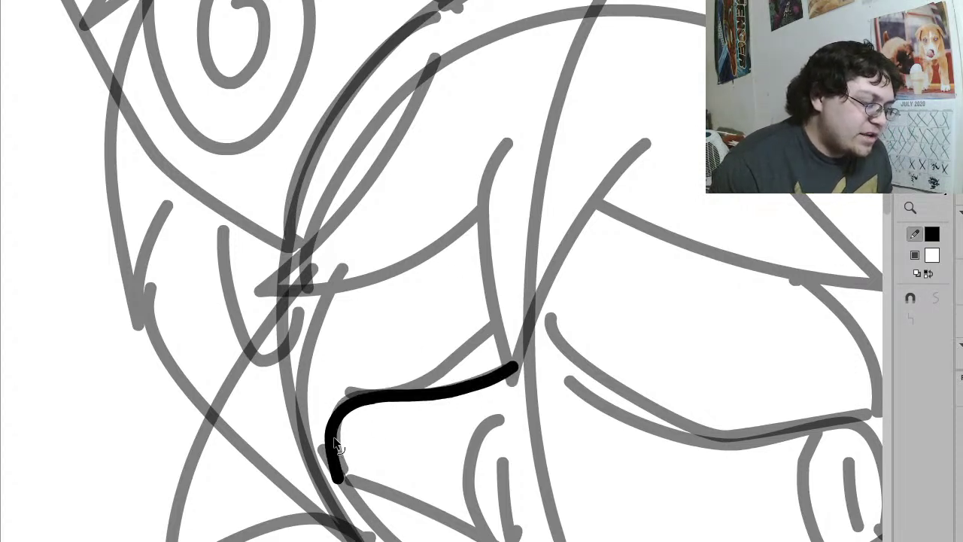
Step: Curve the inner end of the left-eye lid line slightly upward, try extra smoothing and undo the unwanted adjustments
left_click(503, 380)
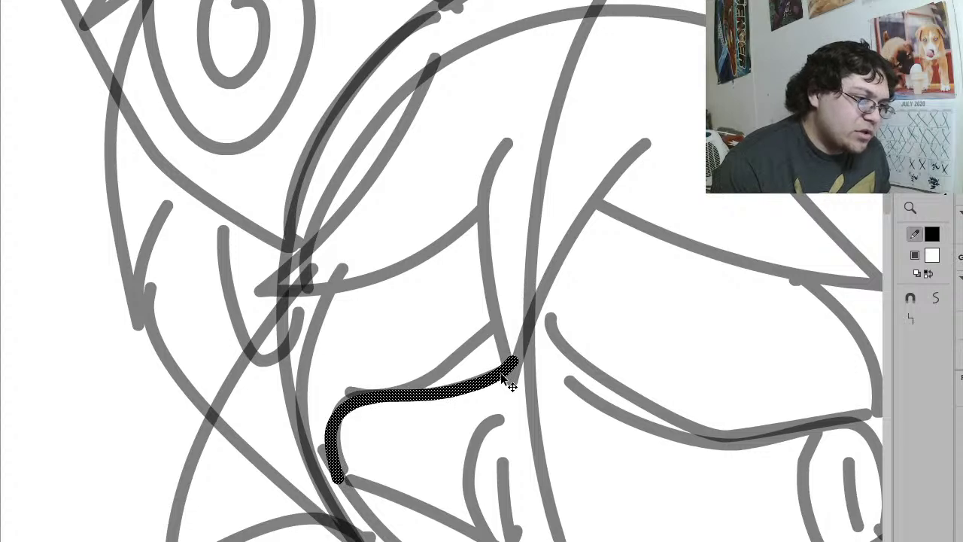
left_click(945, 304)
left_click(945, 304)
left_click(945, 304)
key("ctrl+z")
left_click(465, 235)
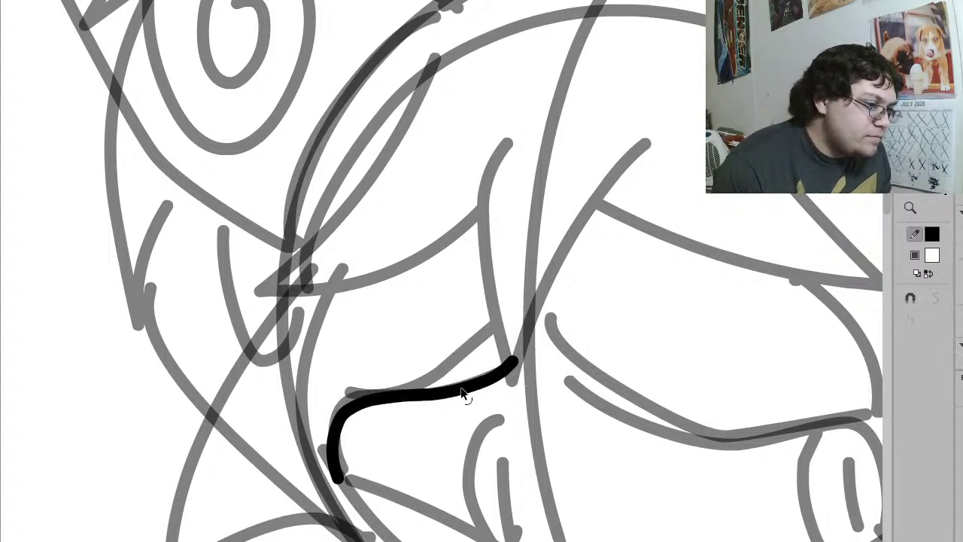
key("ctrl+z")
key("ctrl+z")
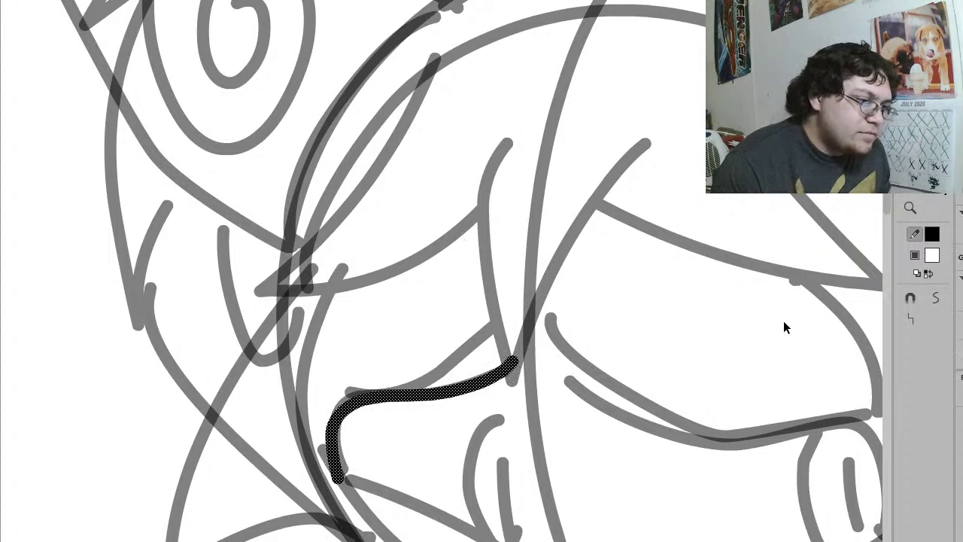
left_click(574, 398)
Step: Try straightening the whole left-eye lid line with repeated applications of Straighten
key("z")
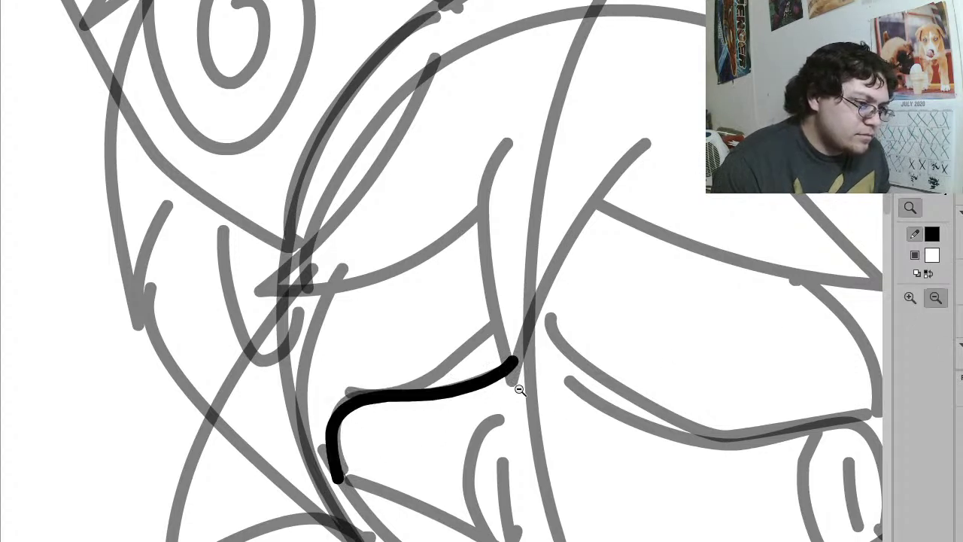
left_click(530, 377)
left_click_drag(684, 400, 291, 170)
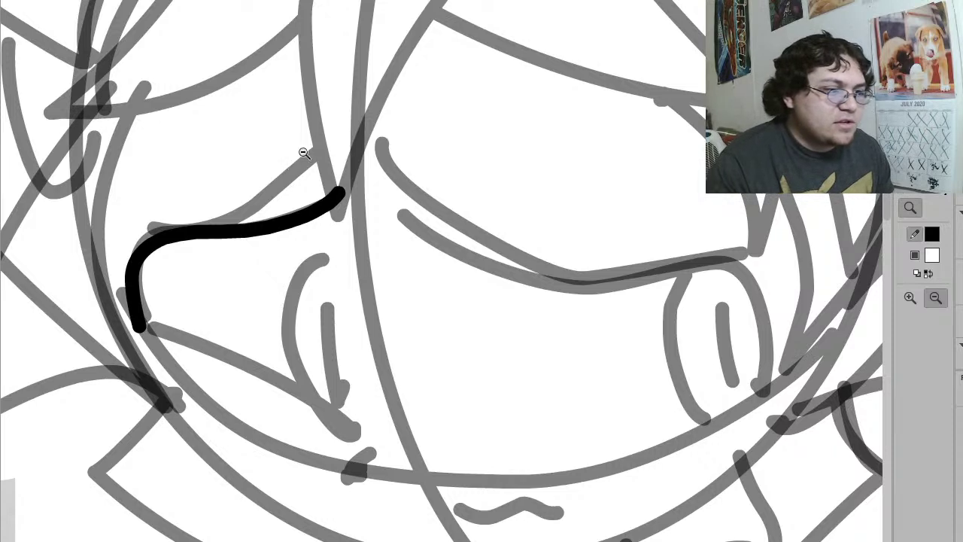
key("v")
left_click(299, 225)
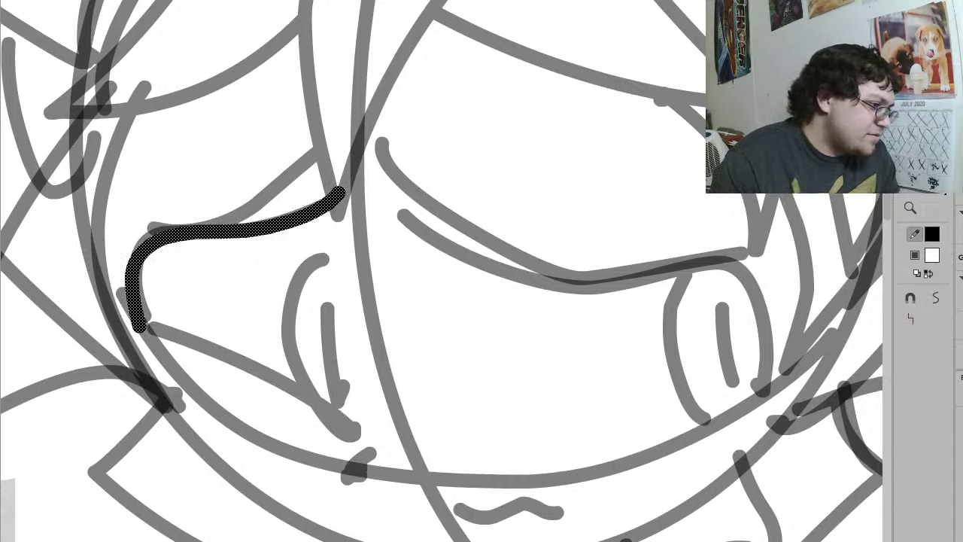
key("Escape")
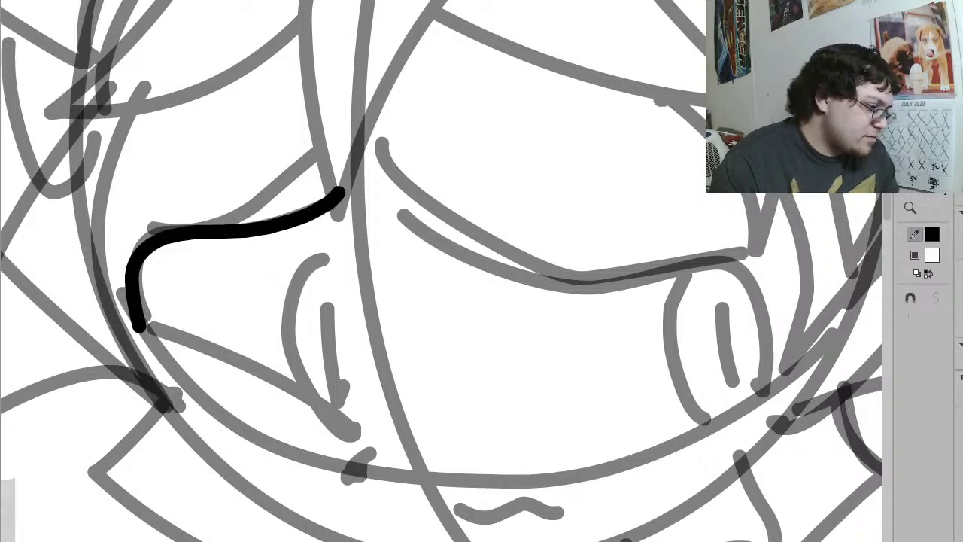
key("ctrl+a")
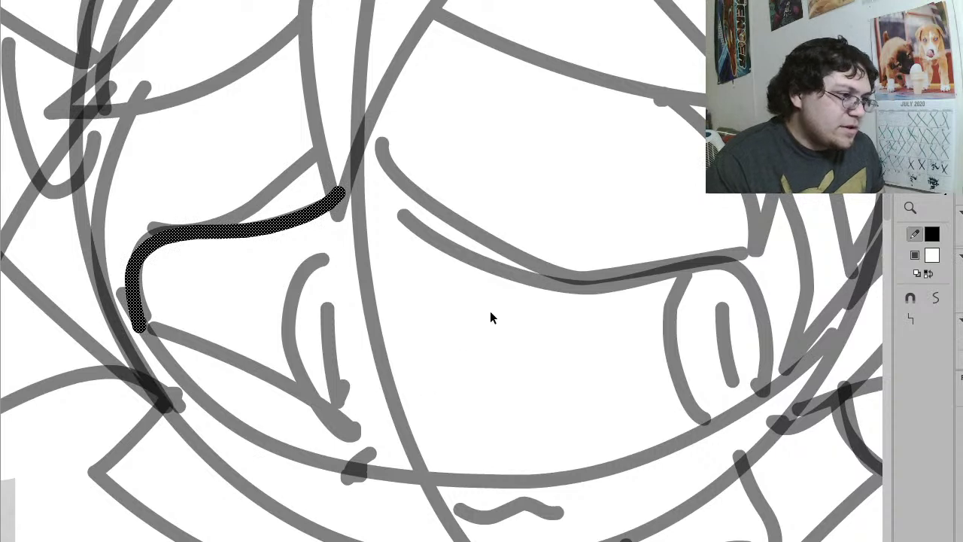
left_click(913, 320)
left_click(913, 320)
left_click(912, 320)
left_click(912, 320)
left_click(913, 321)
left_click(912, 320)
key("Escape")
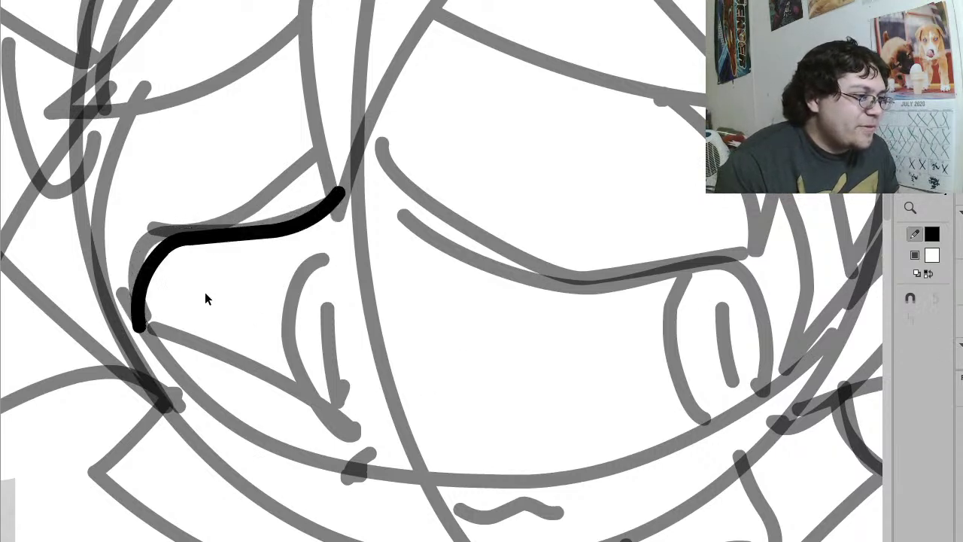
Step: Try bending the straightened lid line down toward the eye's outer corner and straighten it again
mouse_move(180, 246)
left_mouse_down()
mouse_move(279, 402)
mouse_move(184, 273)
mouse_move(194, 241)
mouse_move(208, 266)
mouse_move(257, 242)
mouse_move(279, 243)
left_mouse_up()
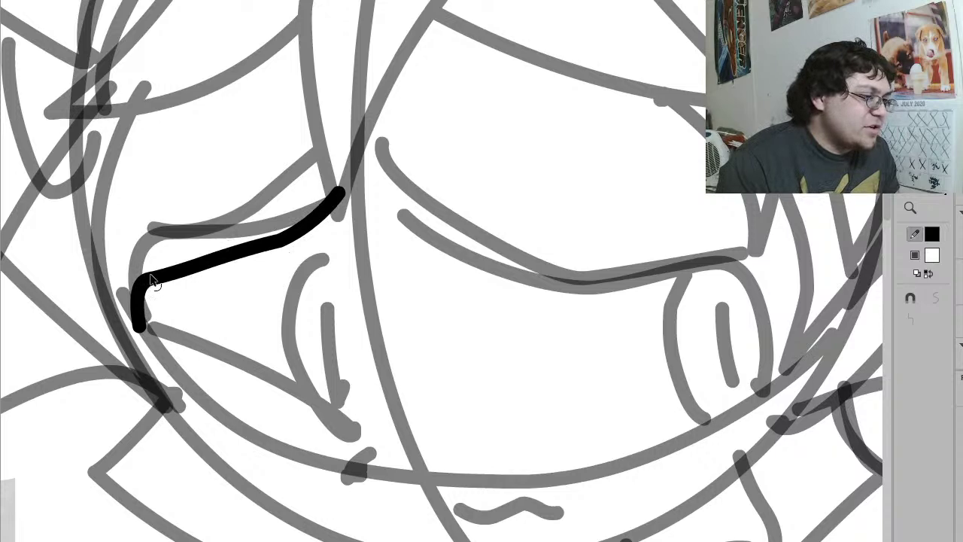
left_click_drag(149, 280, 178, 294)
left_click(200, 286)
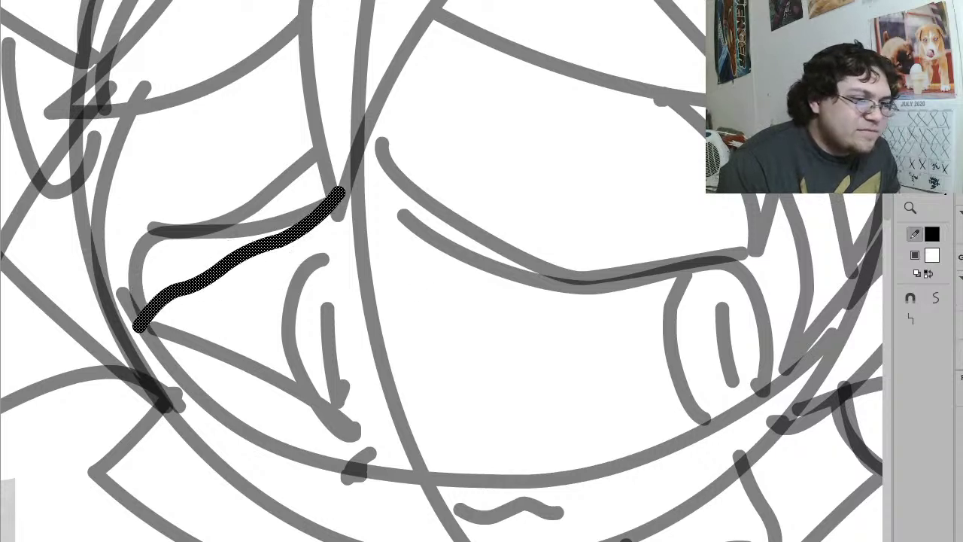
left_click(906, 320)
Step: Reshape the lid line into straight lower and inner edges, extending the left-eye outline down to its lower inner corner
left_click(304, 295)
mouse_move(257, 260)
left_mouse_down()
mouse_move(332, 290)
mouse_move(410, 359)
mouse_move(394, 258)
mouse_move(408, 190)
left_mouse_up()
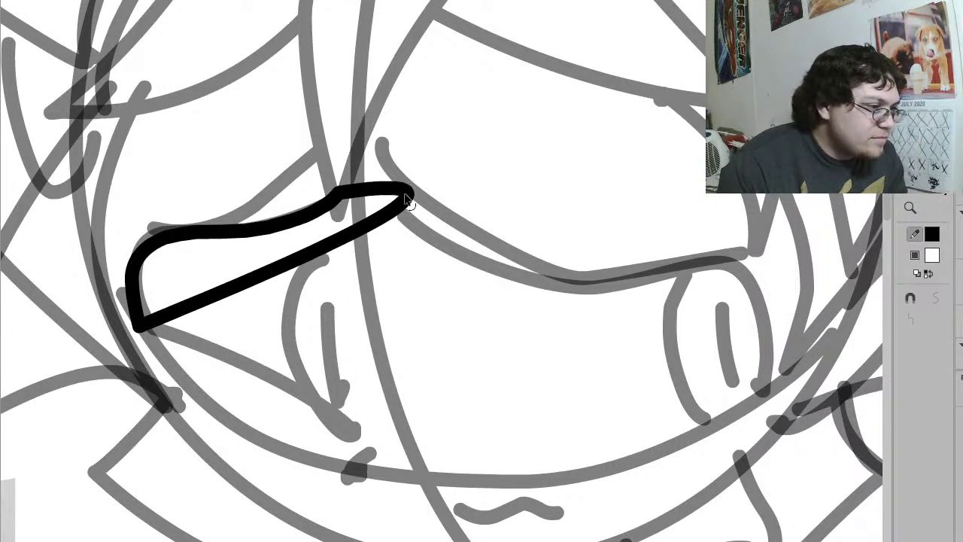
left_click(406, 197)
left_click(905, 320)
left_click(374, 296)
mouse_move(411, 212)
left_mouse_down()
mouse_move(439, 354)
mouse_move(343, 492)
mouse_move(185, 432)
mouse_move(235, 381)
mouse_move(252, 414)
mouse_move(416, 458)
mouse_move(397, 461)
left_mouse_up()
left_click(387, 194)
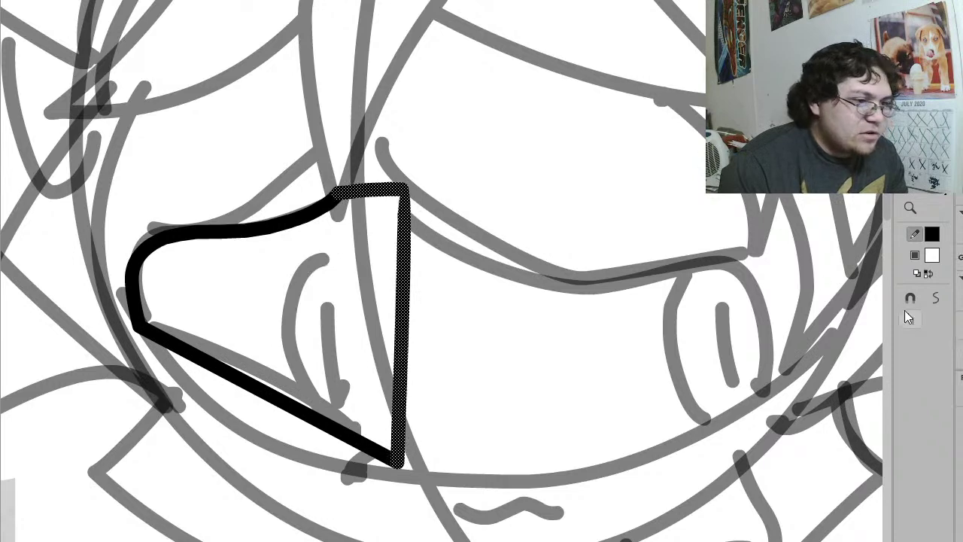
left_click(571, 322)
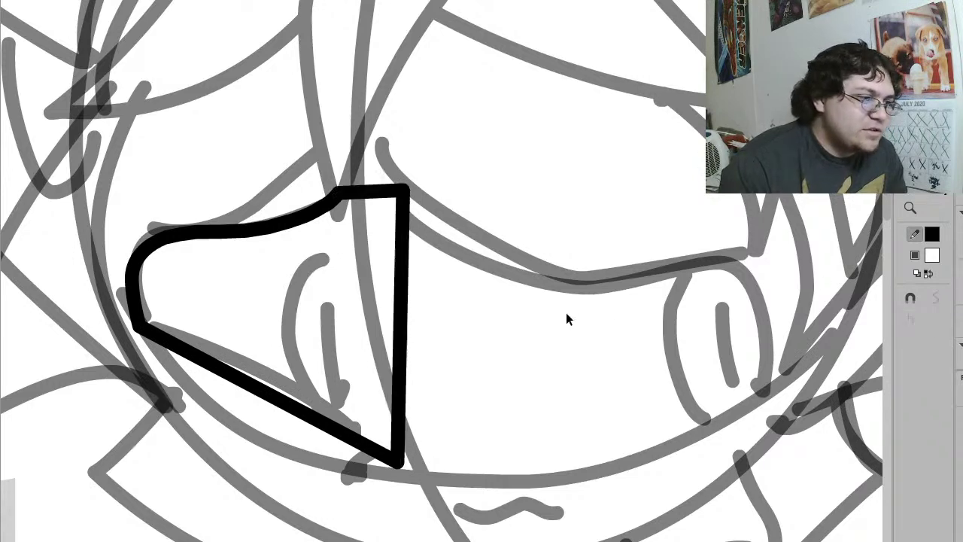
Step: Close the left-eye outline with one straight edge from its upper inner tip to the lower corner, deleting the surplus lines
left_click_drag(397, 191, 385, 471)
key("Delete")
left_click(394, 481)
key("Delete")
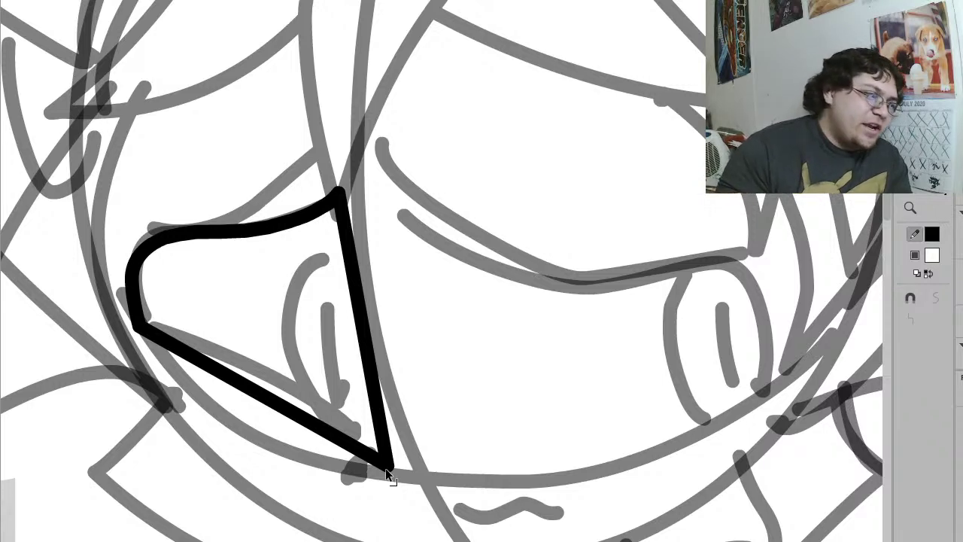
Step: Bow the left eye's lower edge outward along the sketch and curve its inner edge slightly inward
left_click_drag(320, 408, 276, 458)
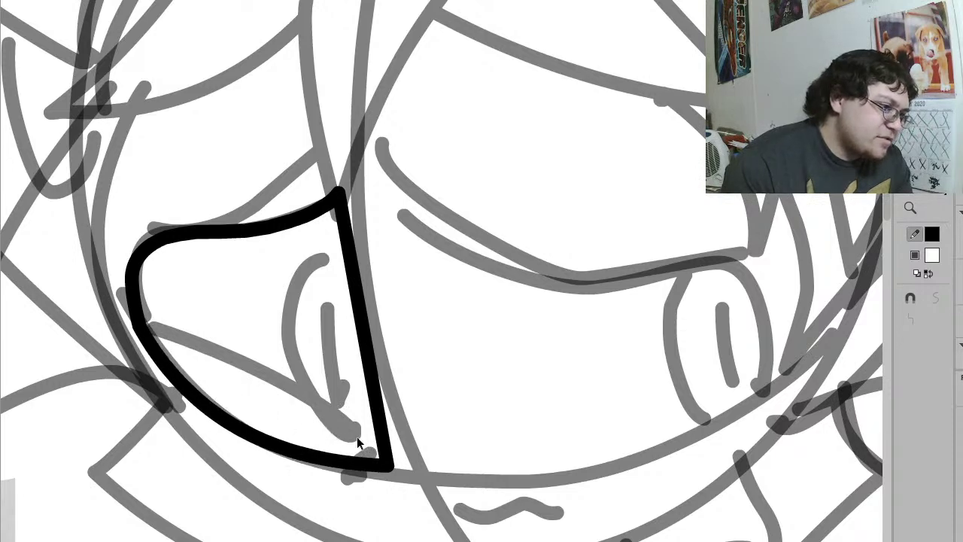
left_click_drag(377, 425, 354, 420)
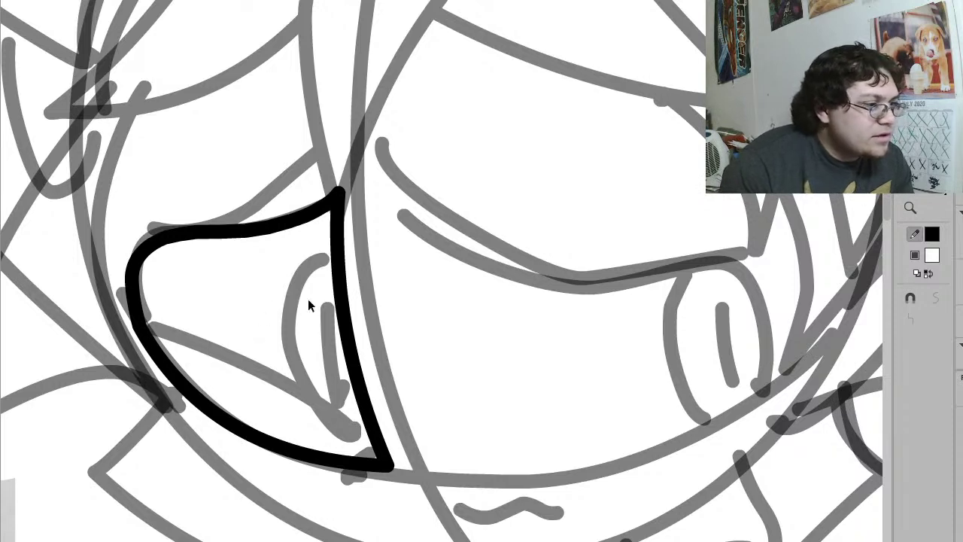
left_click(371, 399)
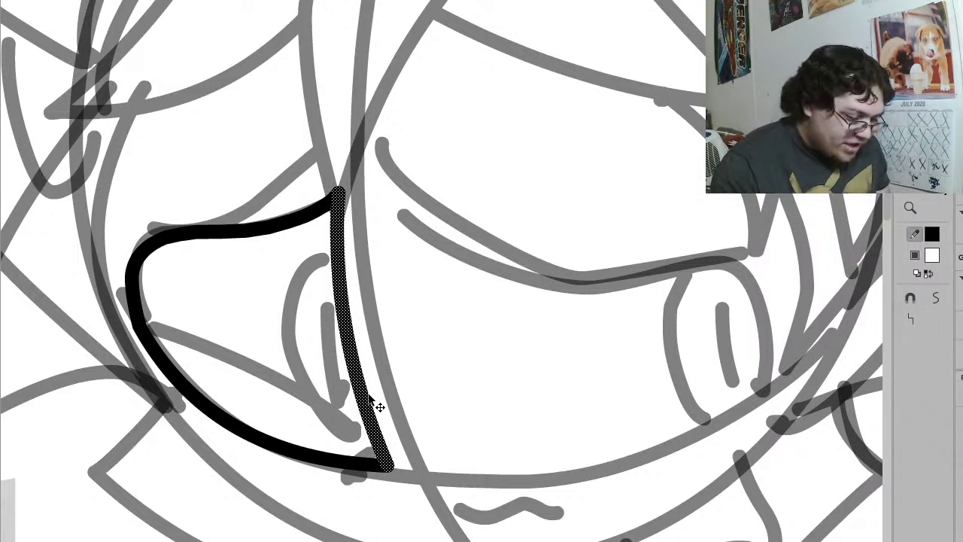
Step: Fill the closed left-eye shape and set its fill colour to dark grey
key("k")
left_click(333, 376)
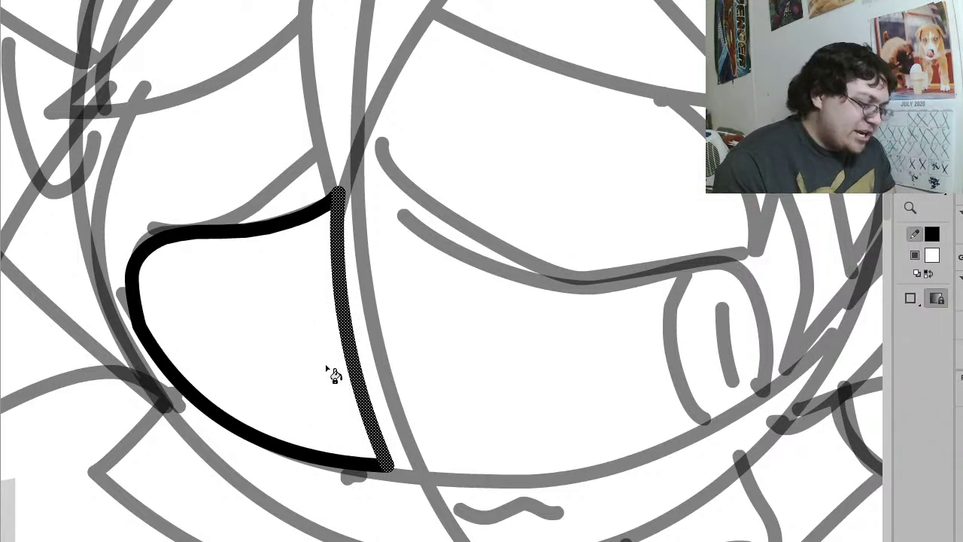
key("v")
left_click(288, 373)
key("Delete")
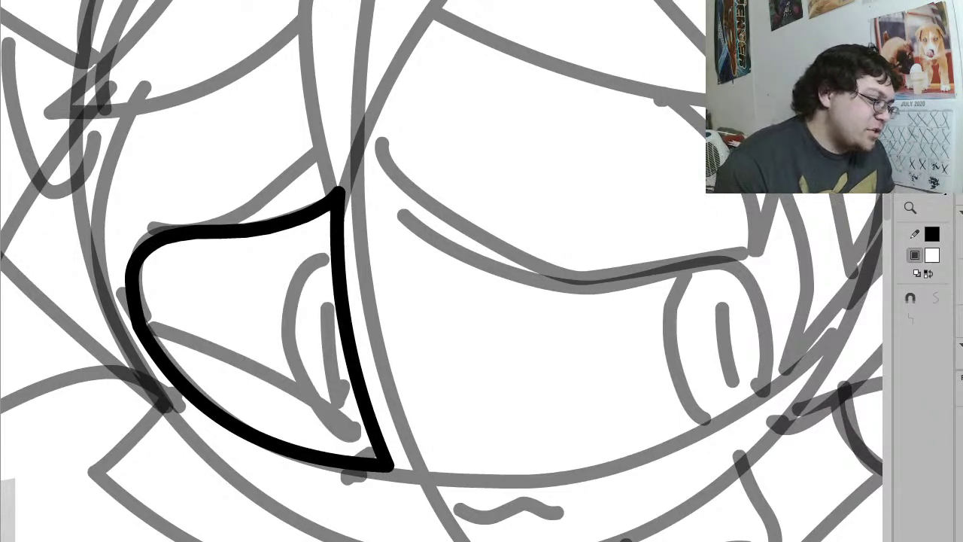
key("ctrl+z")
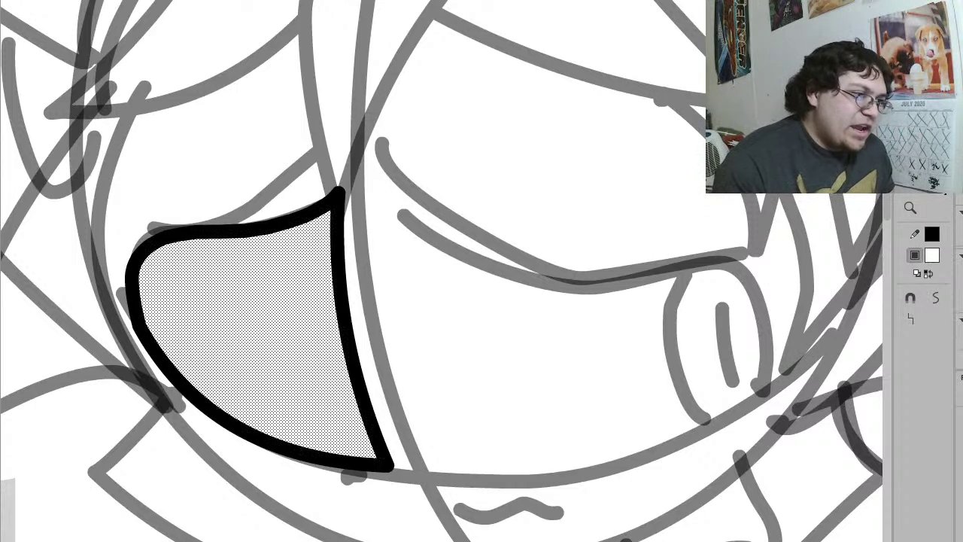
left_click(934, 257)
left_click(873, 319)
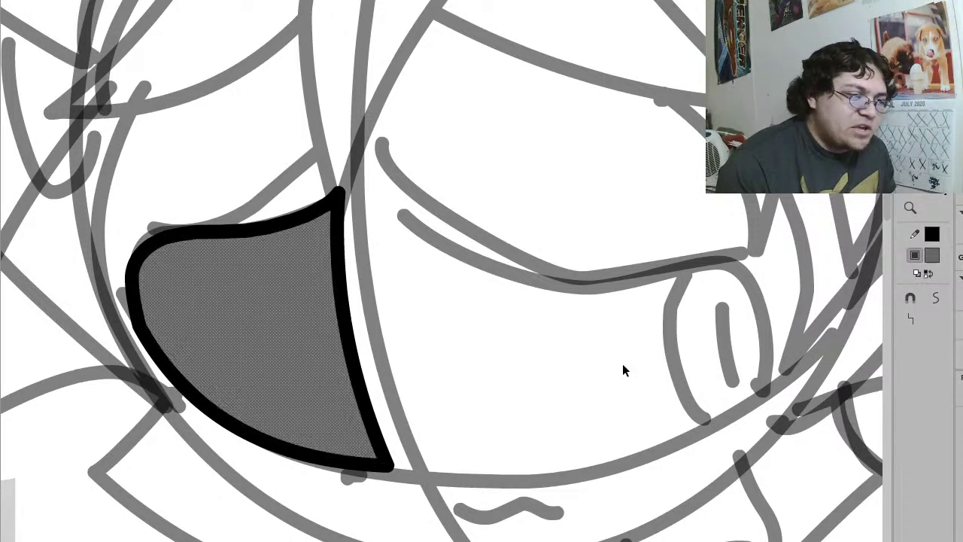
key("Delete")
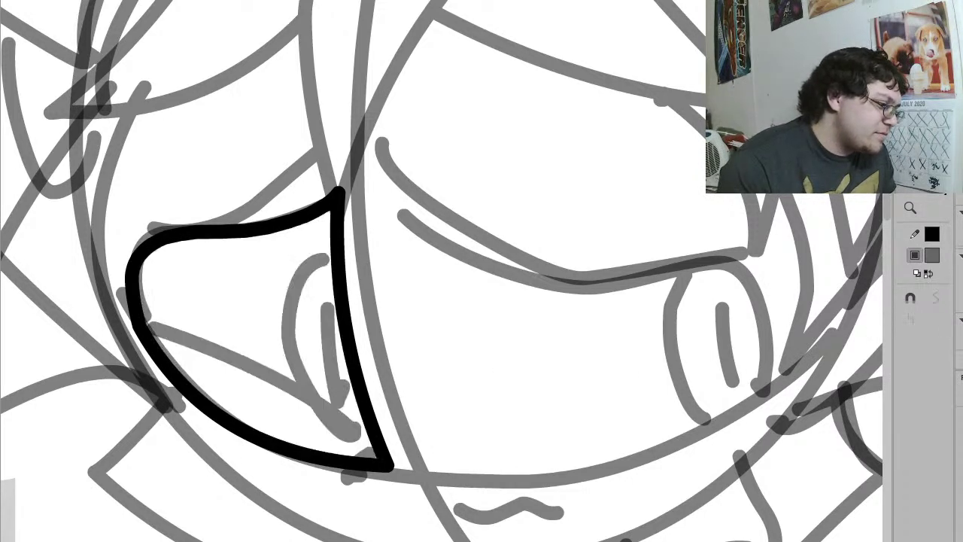
key("ctrl+z")
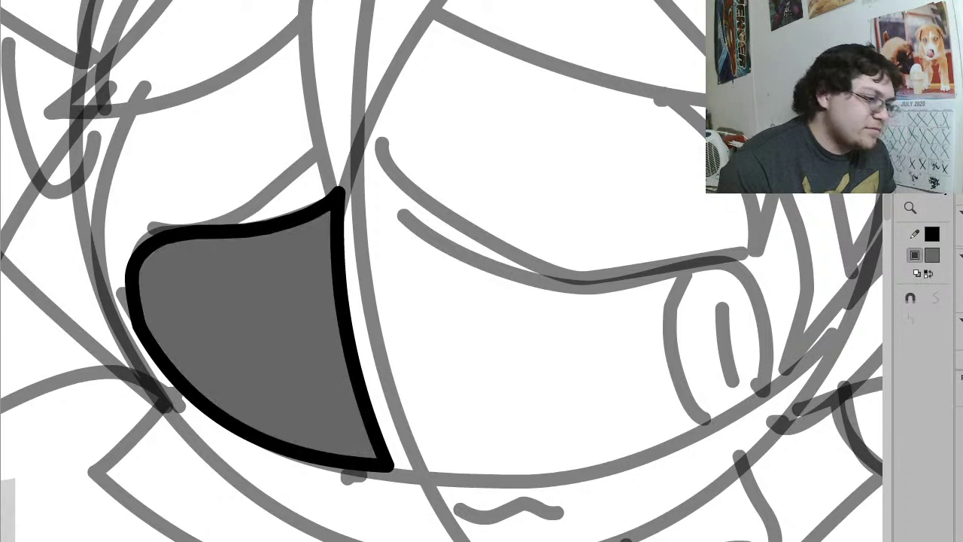
Step: Cover the sketch around the left eye with a white borderless rectangle and clear the dark grey eye fill
left_click(631, 185)
key("n")
mouse_move(461, 80)
left_mouse_down()
mouse_move(78, 538)
mouse_move(65, 536)
left_mouse_up()
key("v")
double_click(87, 537)
key("Delete")
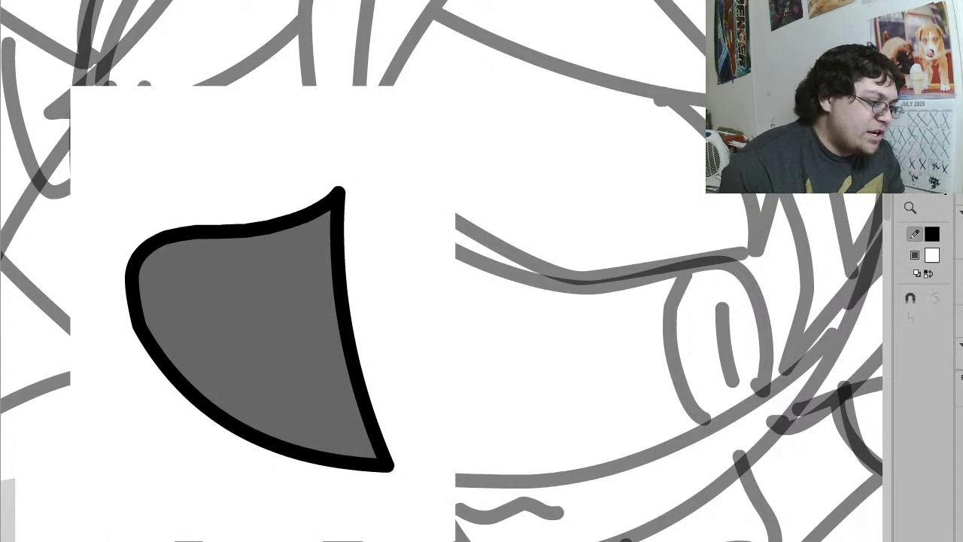
key("Delete")
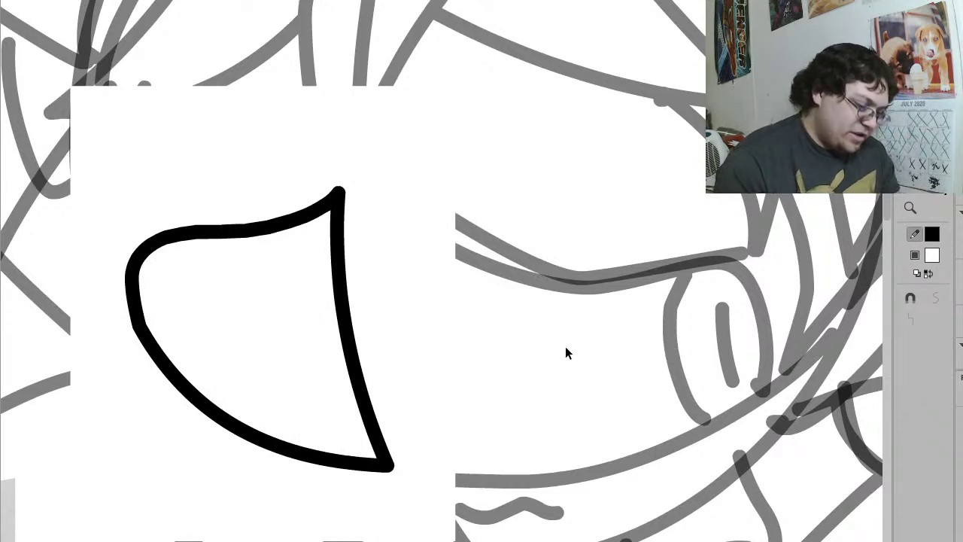
Step: Draw a tall white oval iris with a black outline over the sketched iris of the right eye
key("o")
left_click_drag(656, 228, 759, 426)
key("v")
left_click(704, 343)
key("Delete")
Step: Draw a straight vertical black pupil line in the centre of the oval iris and adjust its upper end
key("shift+y")
left_click_drag(709, 256, 707, 391)
key("v")
left_click(715, 345)
key("y")
left_click_drag(707, 255, 708, 265)
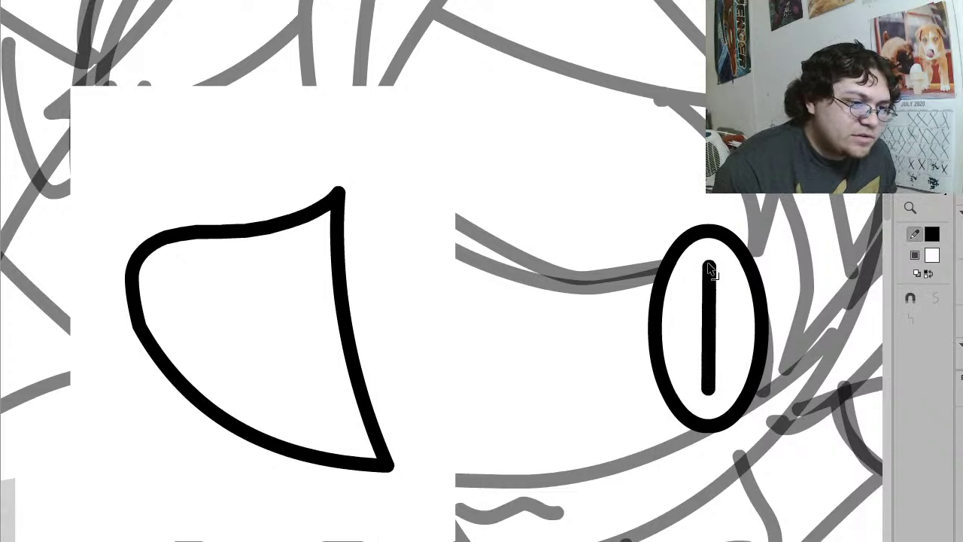
Step: Group the oval iris with its pupil line and move the group onto the inner side of the left eye
mouse_move(820, 175)
left_mouse_down()
mouse_move(644, 508)
mouse_move(602, 512)
left_mouse_up()
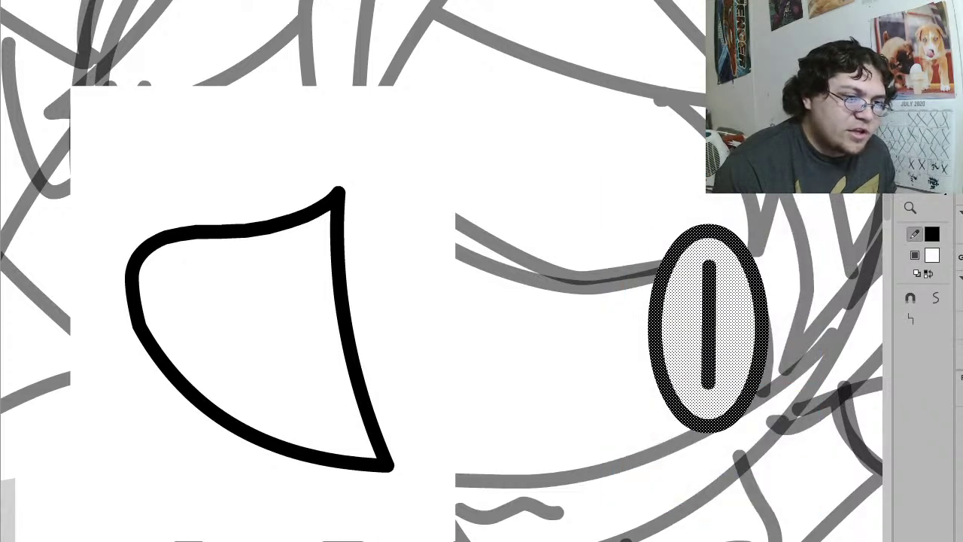
key("ctrl+g")
mouse_move(721, 310)
left_mouse_down()
mouse_move(309, 308)
mouse_move(345, 322)
left_mouse_up()
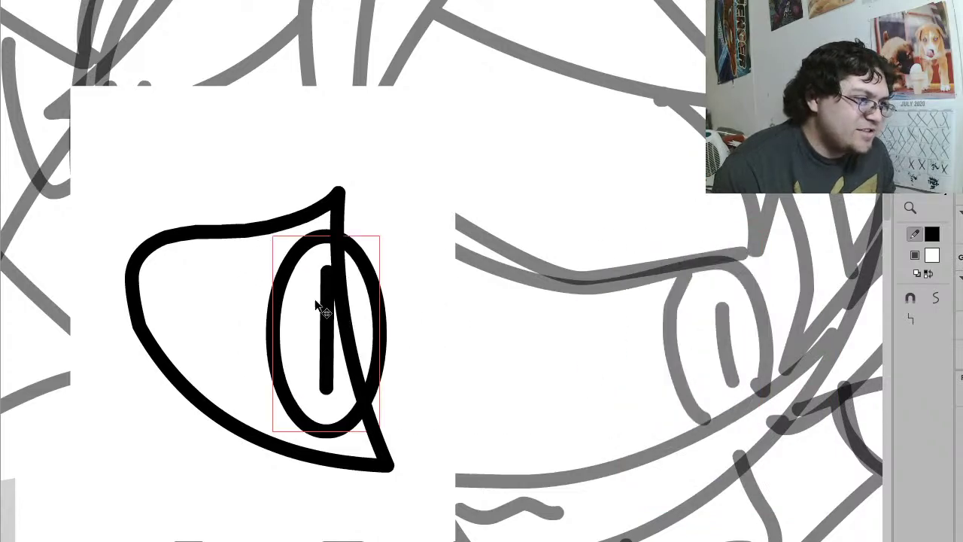
Step: Place a smaller copy of the left-eye outline inside the eye and stretch it upward toward the inner tip
left_click(284, 490)
left_click(295, 459)
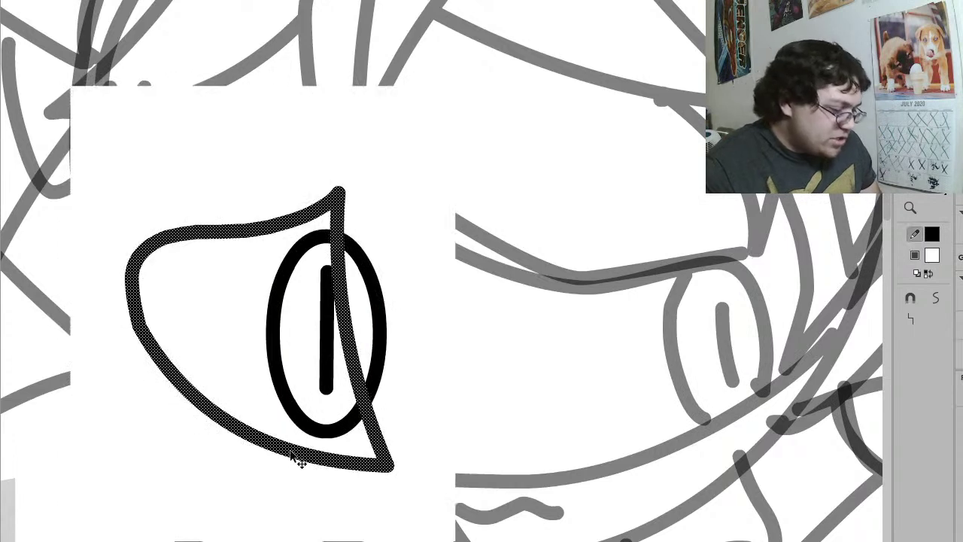
left_click(276, 489)
key("Escape")
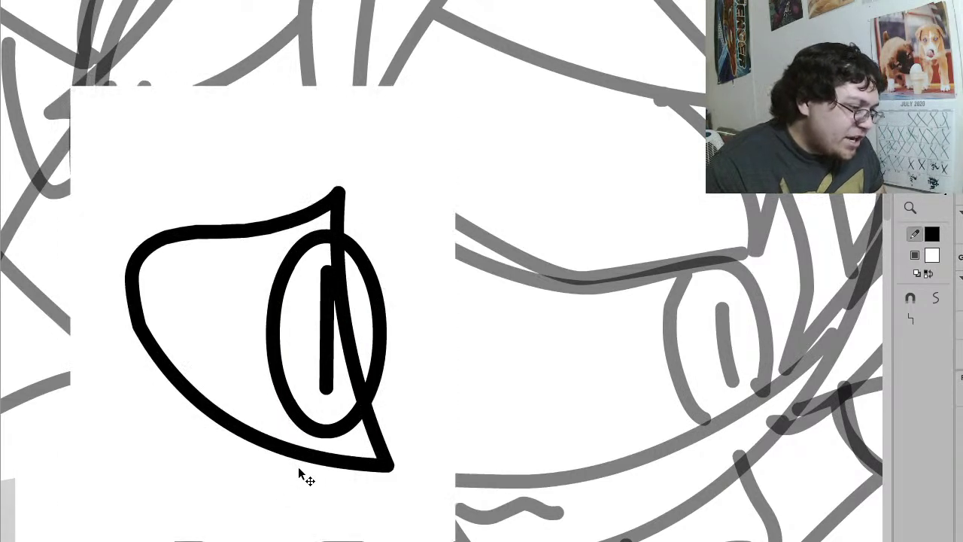
left_click(300, 468)
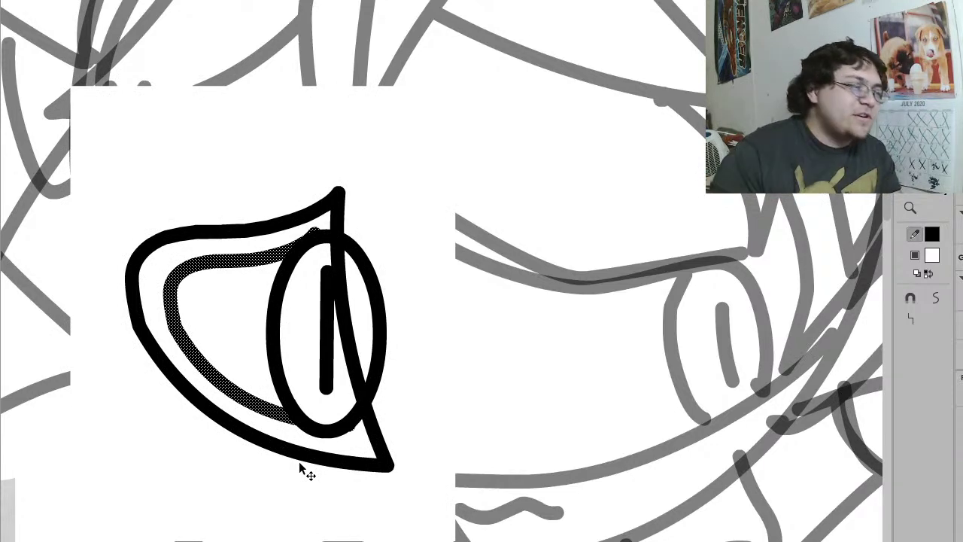
key("q")
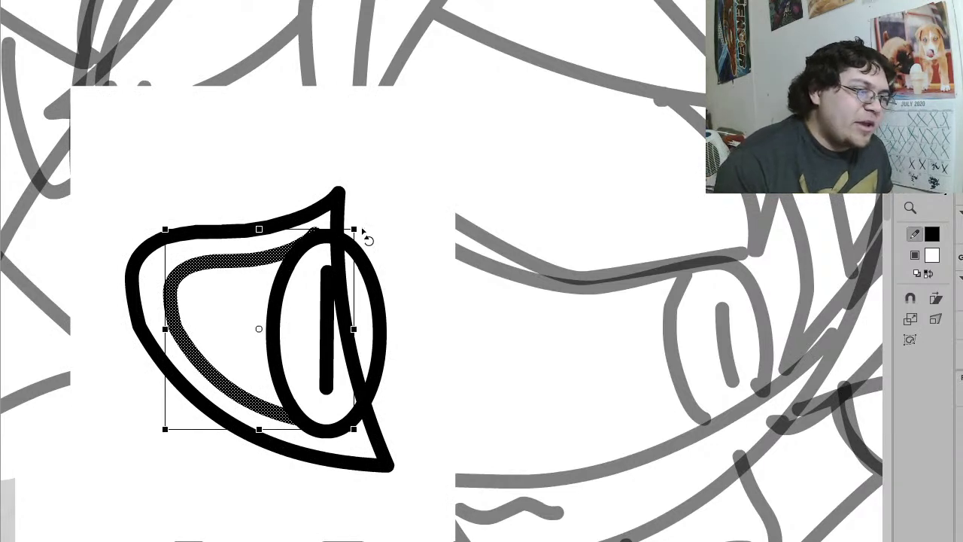
left_click_drag(353, 230, 383, 216)
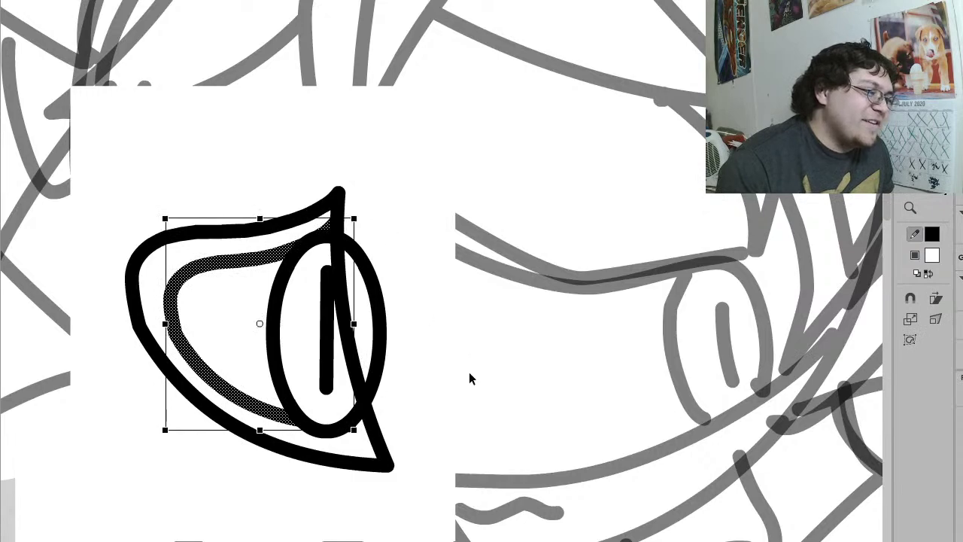
left_click(529, 420)
Step: Delete the stroke of the smaller inner eye contour, keeping the fills on both sides of it
left_click(391, 496)
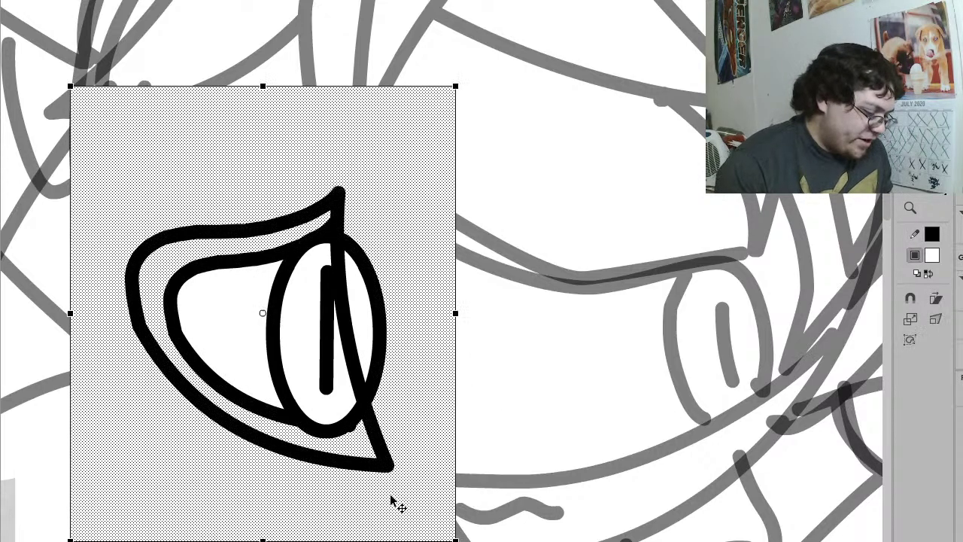
key("Delete")
key("ctrl+z")
left_click(275, 419)
key("ctrl+z")
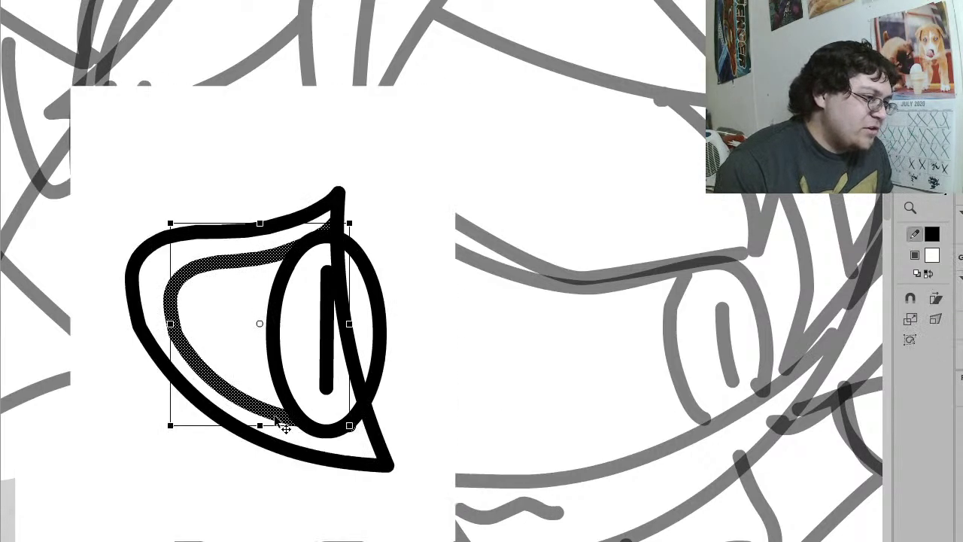
key("ctrl+d")
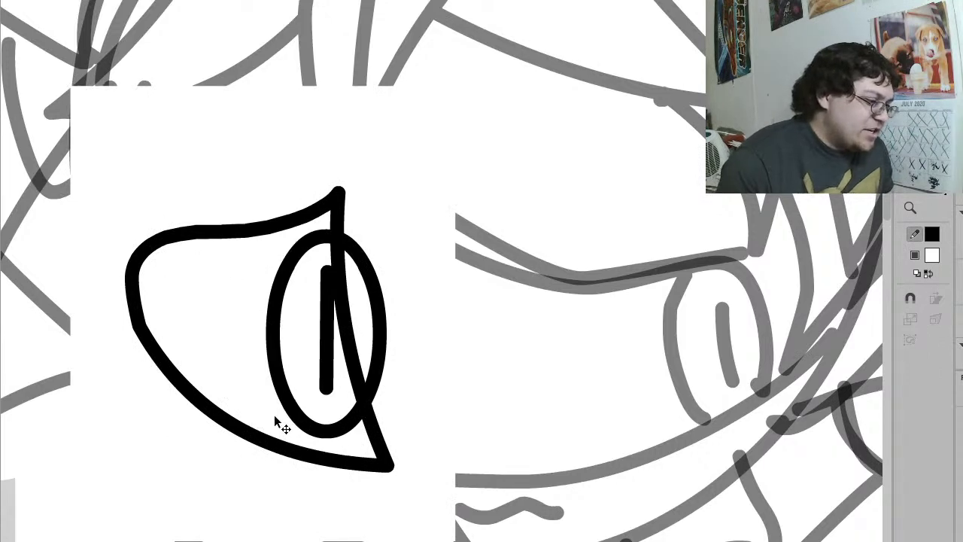
Step: Recolour the white area around the eye and the band inside its outline light grey
key("ctrl+a")
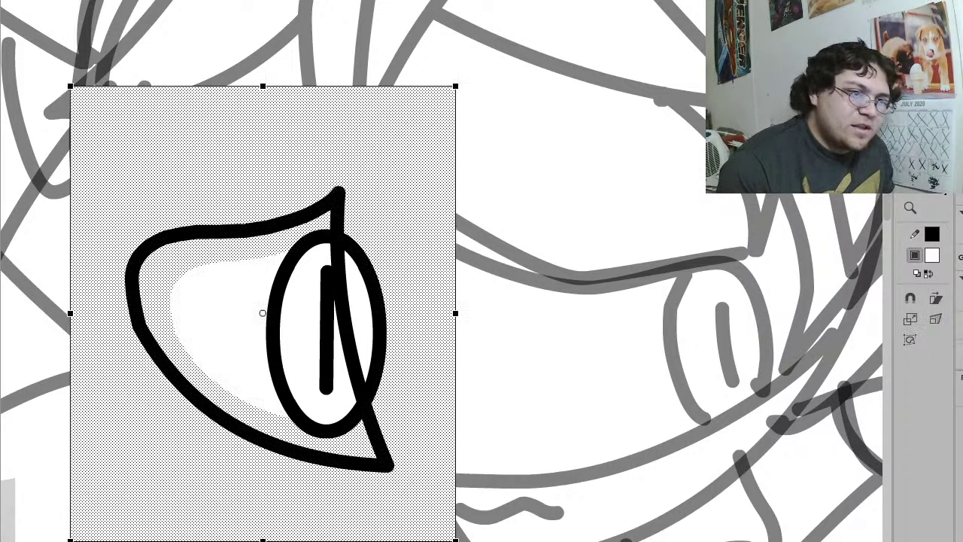
key("ctrl+BackSpace")
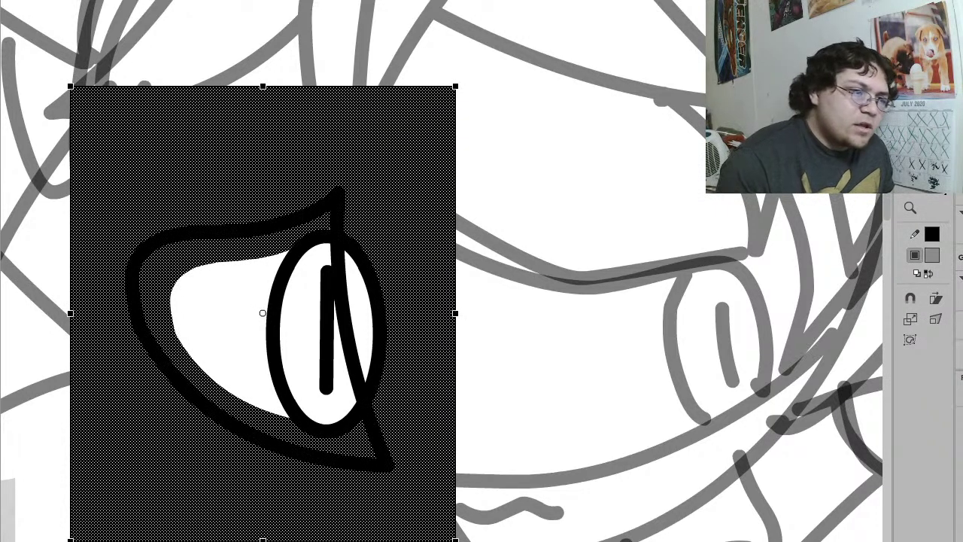
left_click(655, 102)
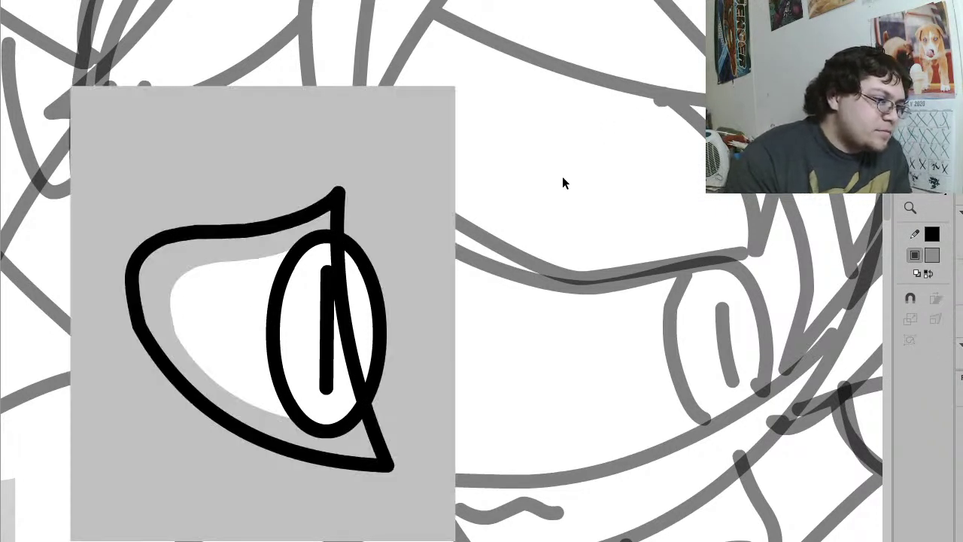
Step: Shift and tilt the iris group slightly to follow the eye's inner edge, and fill the iris with grey
key("ctrl+t")
mouse_move(311, 357)
left_mouse_down()
mouse_move(348, 380)
mouse_move(346, 362)
mouse_move(324, 362)
left_mouse_up()
left_click_drag(396, 462, 412, 463)
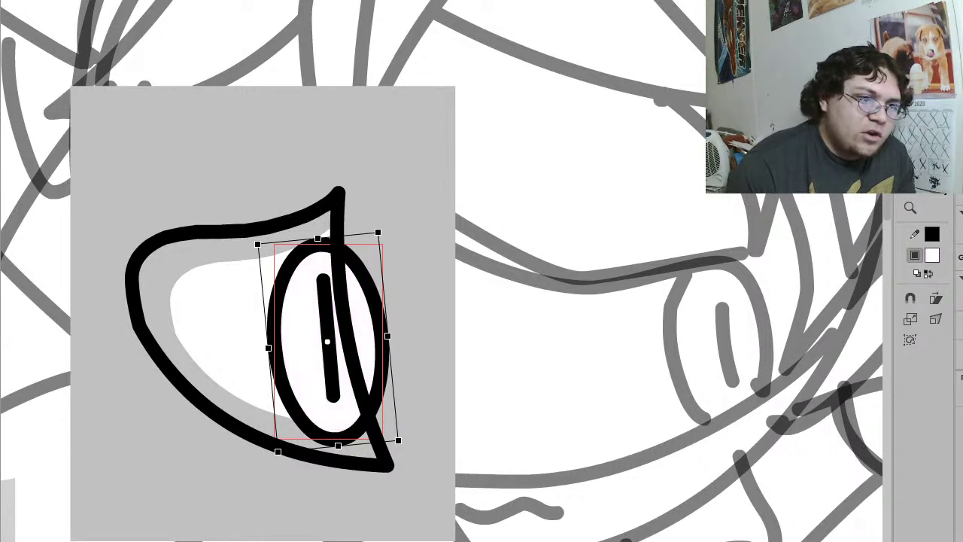
left_click(660, 346)
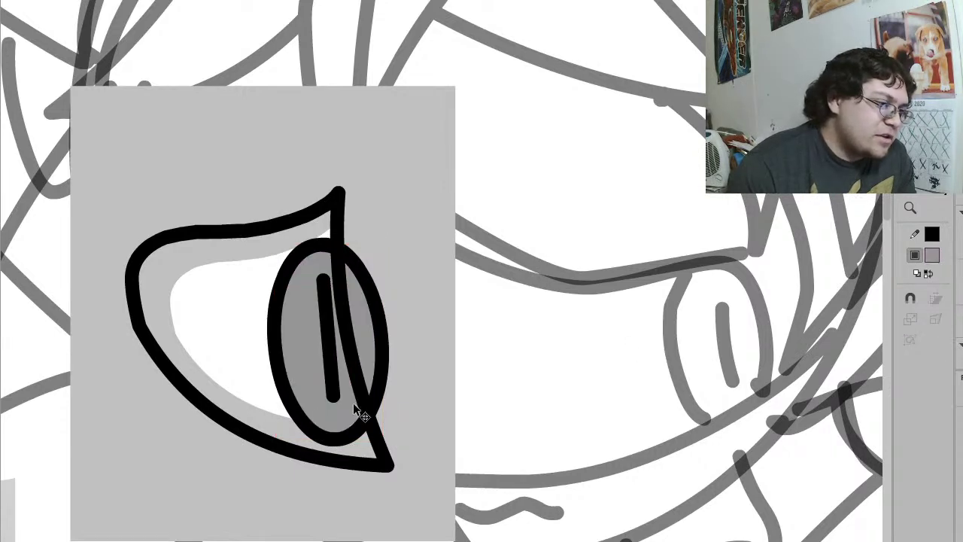
Step: Change the pupil line inside the iris group to white, leave the group and clear the selection
left_click(302, 402)
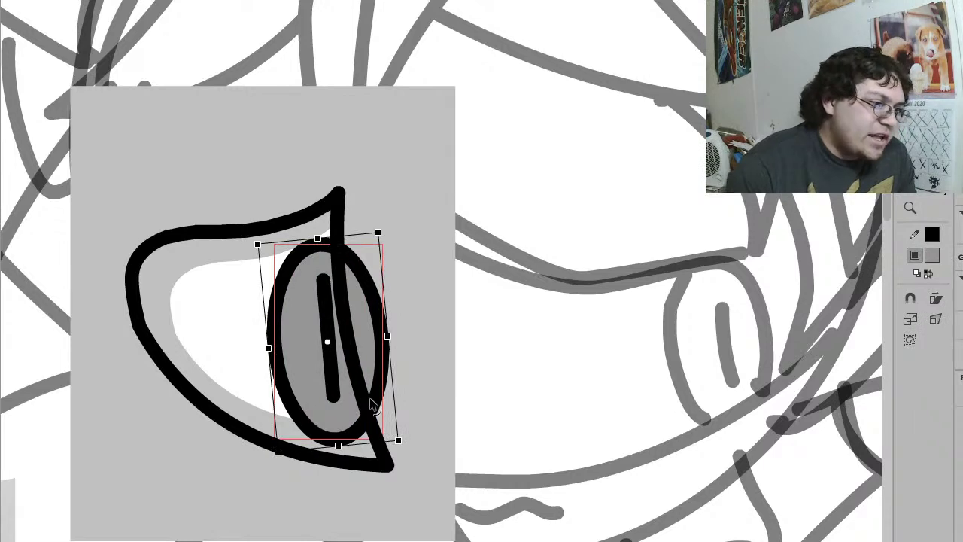
double_click(328, 397)
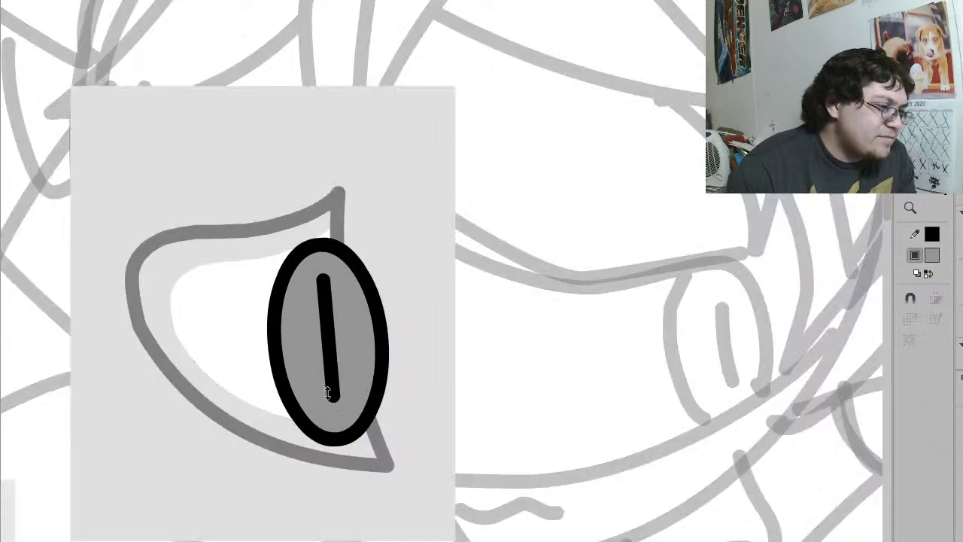
left_click(930, 234)
left_click(598, 148)
double_click(521, 181)
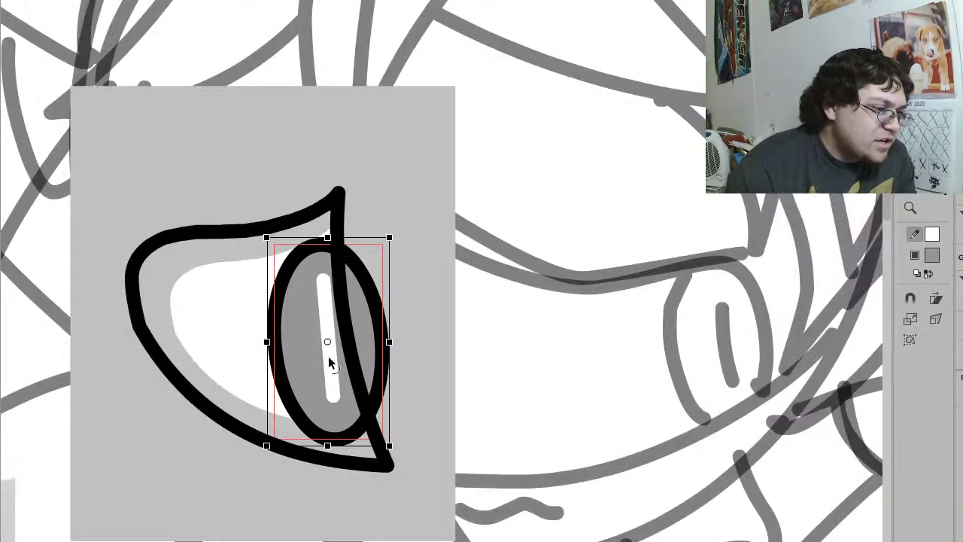
key("ctrl+shift+a")
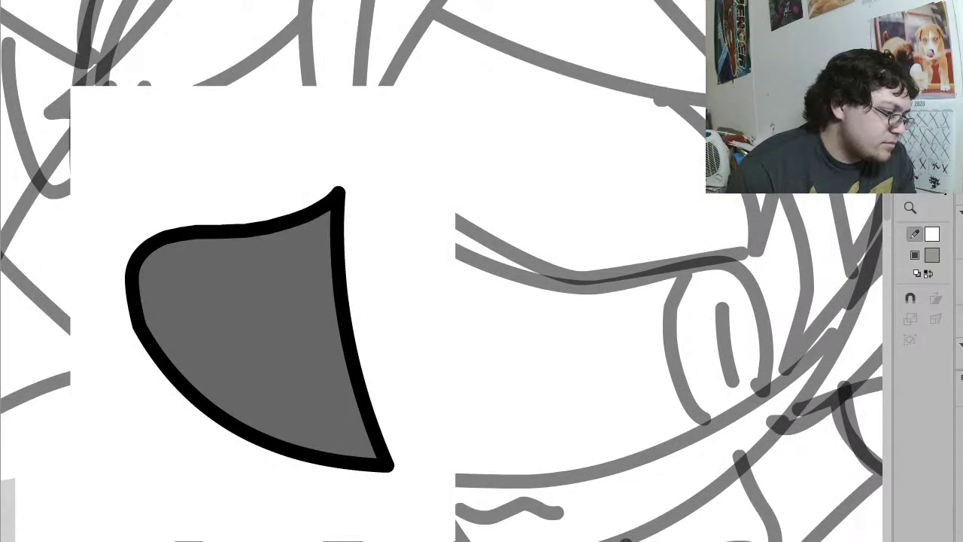
Step: Draw an upper lid line along the top of the outlined eye, extending past its inner corner, and colour it black
key("ctrl+shift+z")
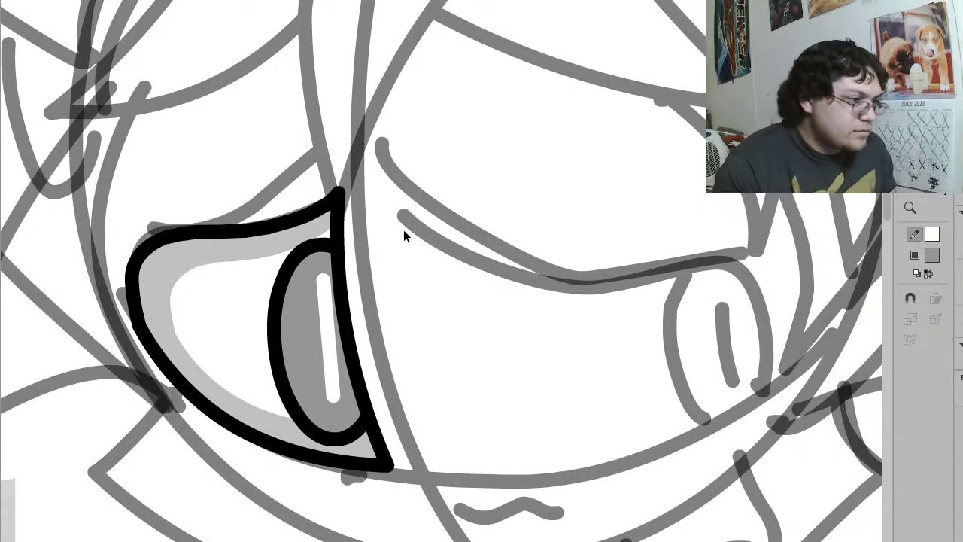
key("y")
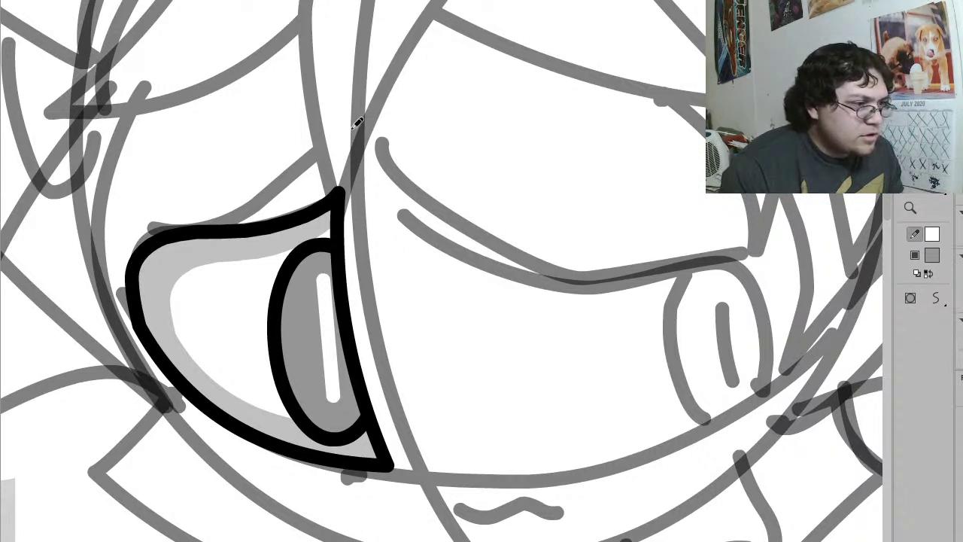
left_click_drag(374, 132, 327, 176)
mouse_move(277, 206)
left_mouse_down()
mouse_move(152, 235)
mouse_move(134, 260)
left_mouse_up()
key("v")
left_click(226, 229)
left_click(930, 234)
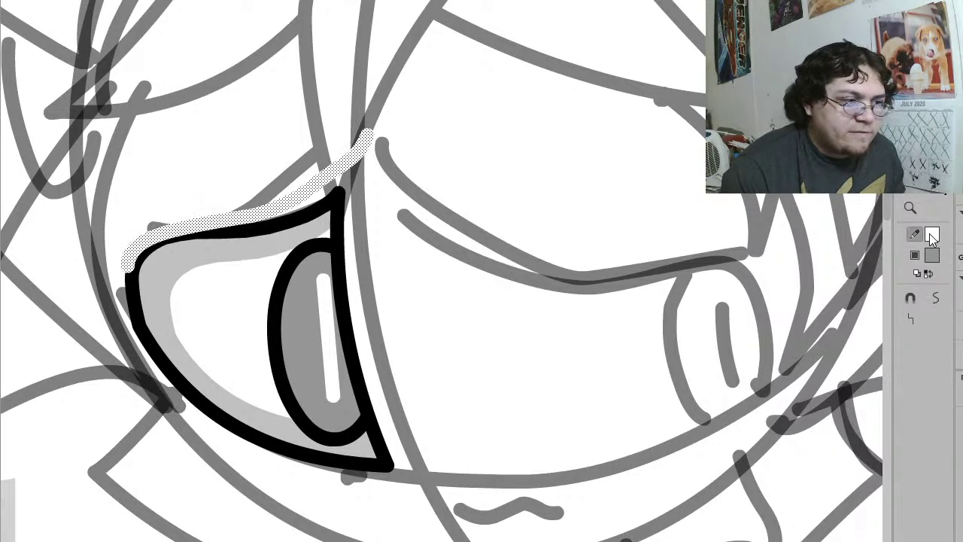
left_click(339, 211)
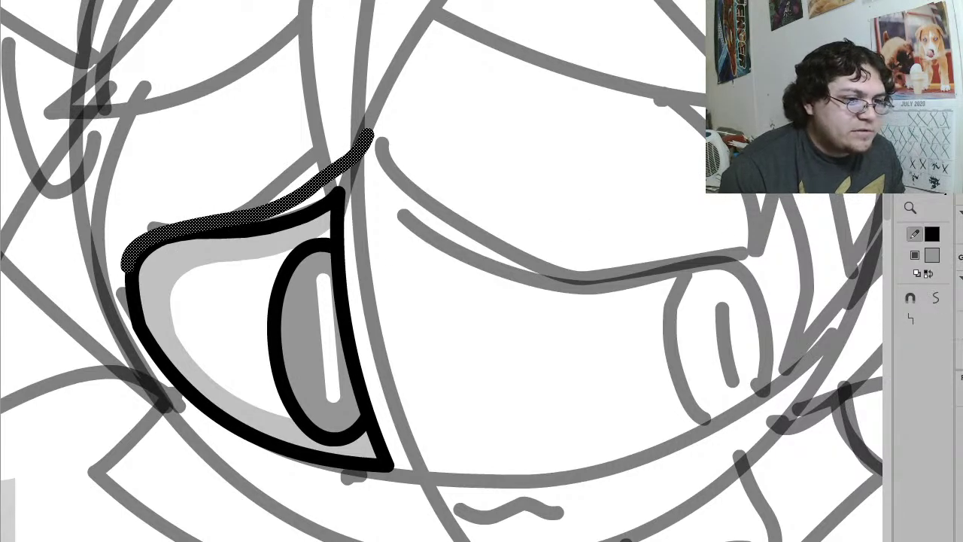
Step: Smooth the black upper lid line and bend it to follow the eye's top outline
left_click(941, 301)
left_click(942, 302)
left_click(942, 299)
left_click(942, 300)
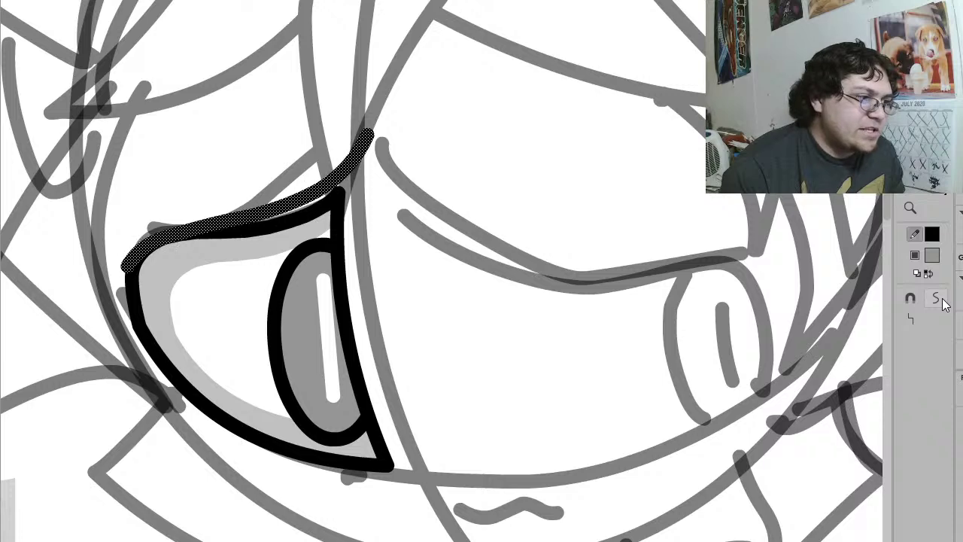
left_click(414, 118)
left_click(310, 209)
mouse_move(310, 209)
left_mouse_down()
mouse_move(288, 129)
mouse_move(302, 203)
left_mouse_up()
left_click(237, 155)
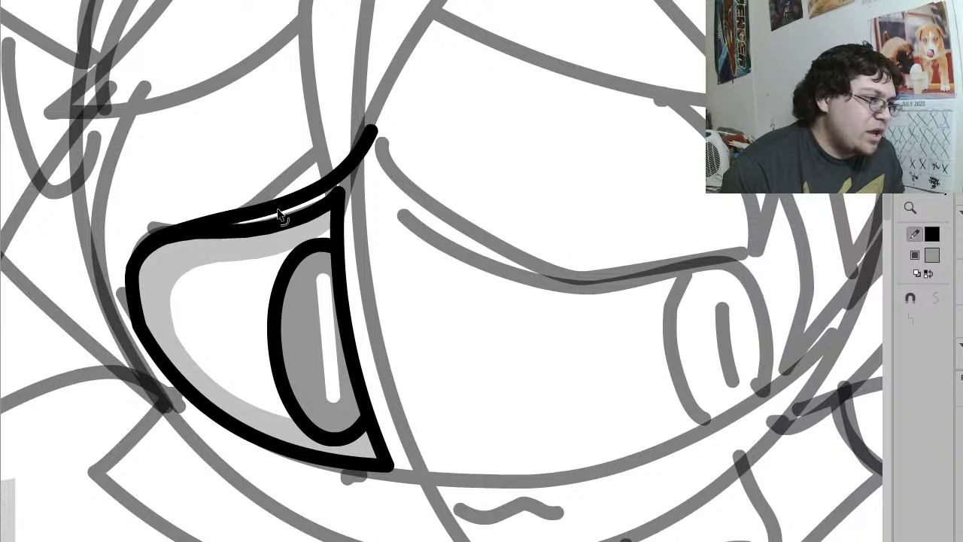
mouse_move(277, 208)
left_mouse_down()
mouse_move(278, 216)
mouse_move(277, 208)
mouse_move(212, 221)
left_mouse_up()
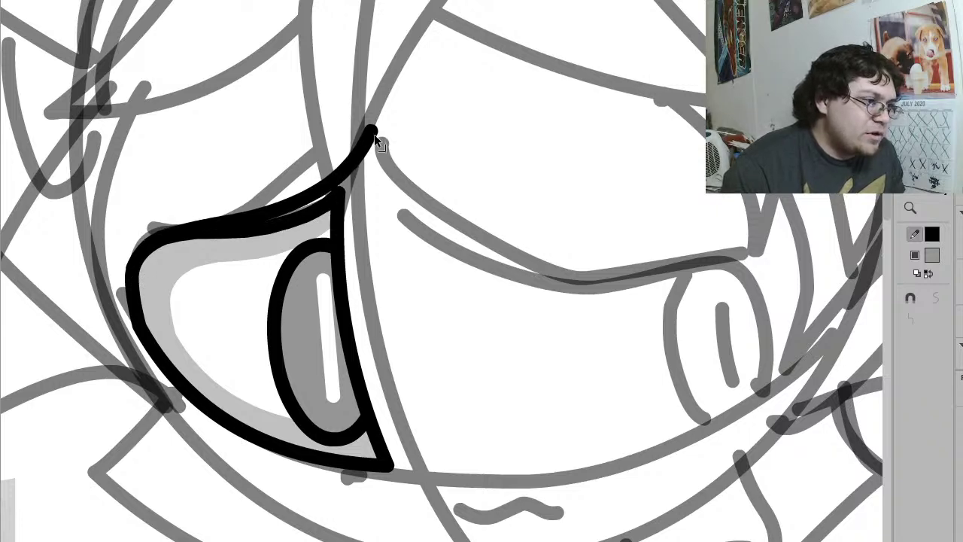
Step: Cut off the end of the upper lid line that extends past the eye's inner corner
left_click_drag(373, 133, 328, 147)
mouse_move(453, 64)
left_mouse_down()
mouse_move(367, 139)
mouse_move(309, 169)
left_mouse_up()
key("Delete")
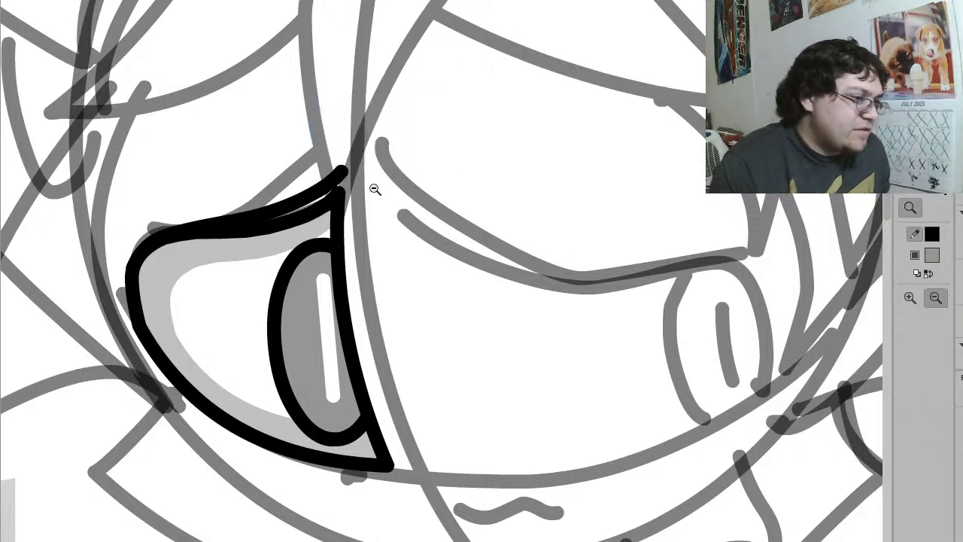
Step: Delete the outline strokes along the eye's inner side and lower edge, keeping the fills and upper lid
left_click(403, 199)
left_click(349, 208)
left_click_drag(553, 360, 369, 251)
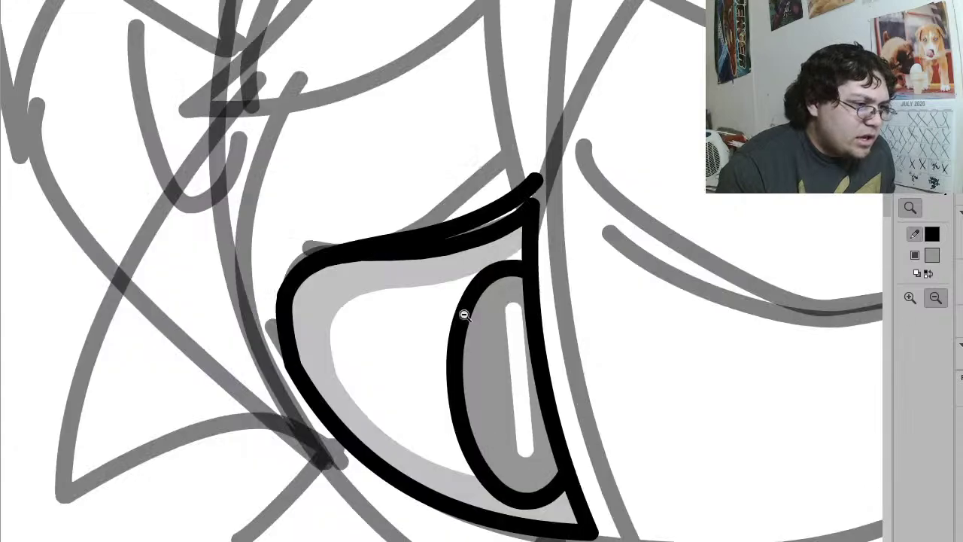
key("v")
left_click(546, 358)
key("Delete")
left_click(539, 528)
key("Delete")
Step: Bend the inner edge of the eye shape outward into a curve and paste a copy of the shape in place
key("z")
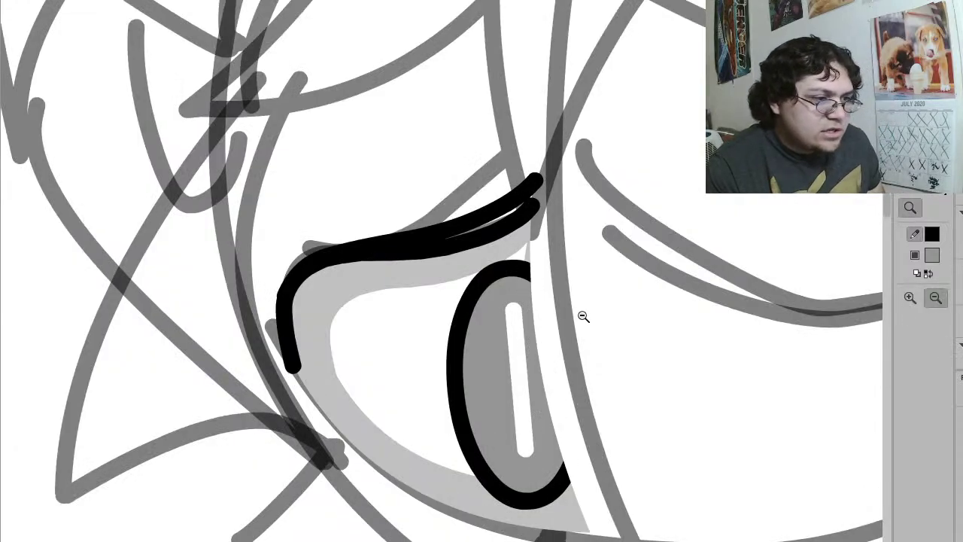
left_click(556, 305)
left_click(485, 290)
key("v")
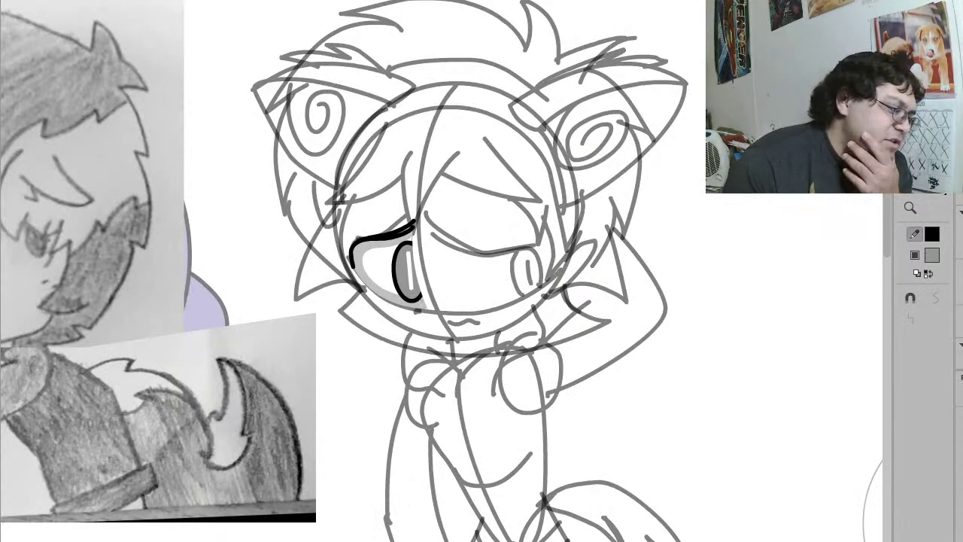
key("ctrl+z")
left_click(487, 286)
left_click_drag(421, 280, 439, 279)
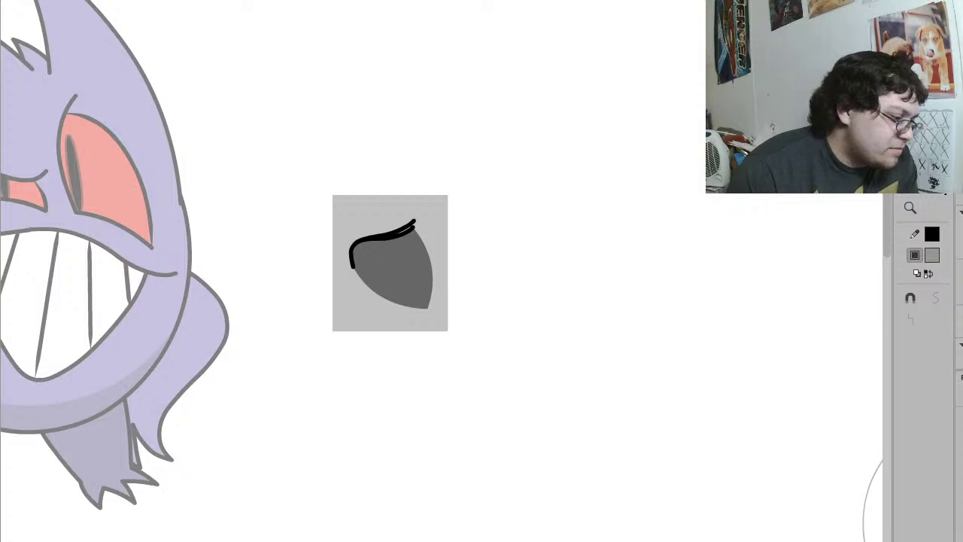
left_click(420, 265)
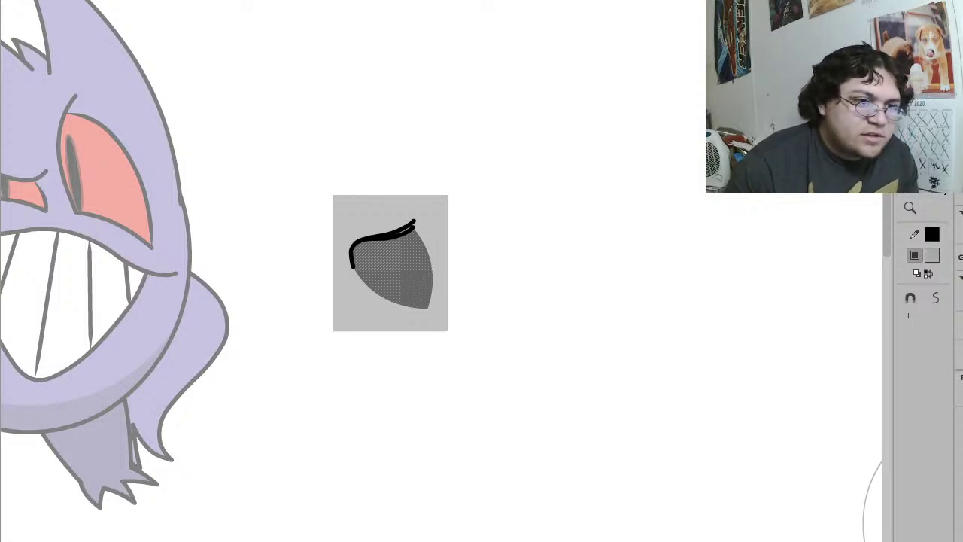
left_click(535, 237)
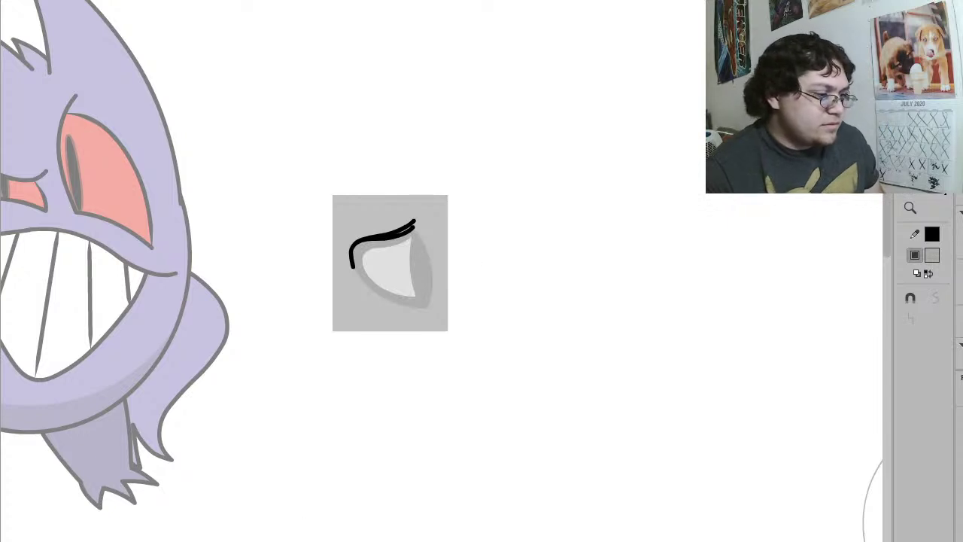
key("ctrl+shift+v")
Step: Pull the lower inner corner of the curved eye shape slightly up and back towards the eye
key("z")
left_click_drag(499, 335, 275, 168)
left_click_drag(610, 498, 585, 476)
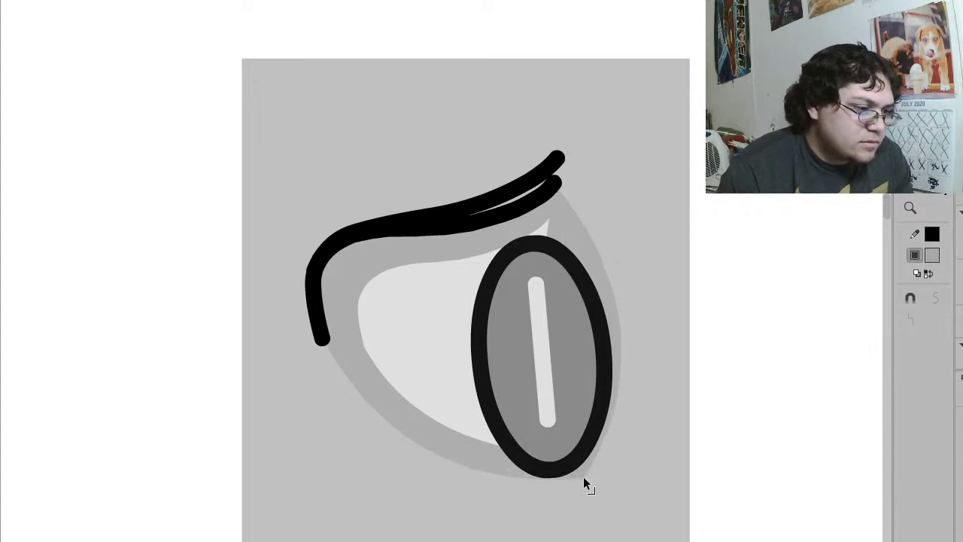
left_click(584, 476)
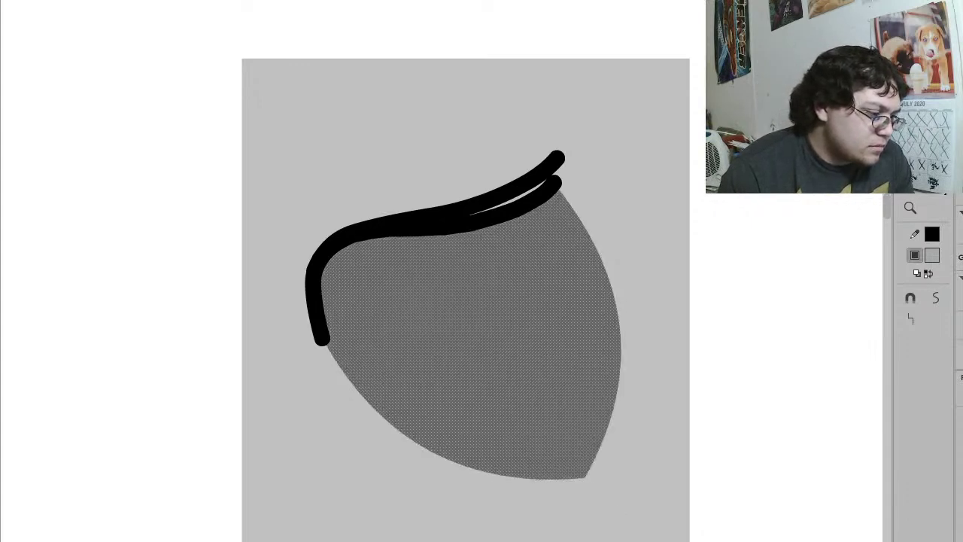
Step: Send the selected eye shape to the back and shift the iris group slightly towards the curved inner edge
key("ctrl+shift+Down")
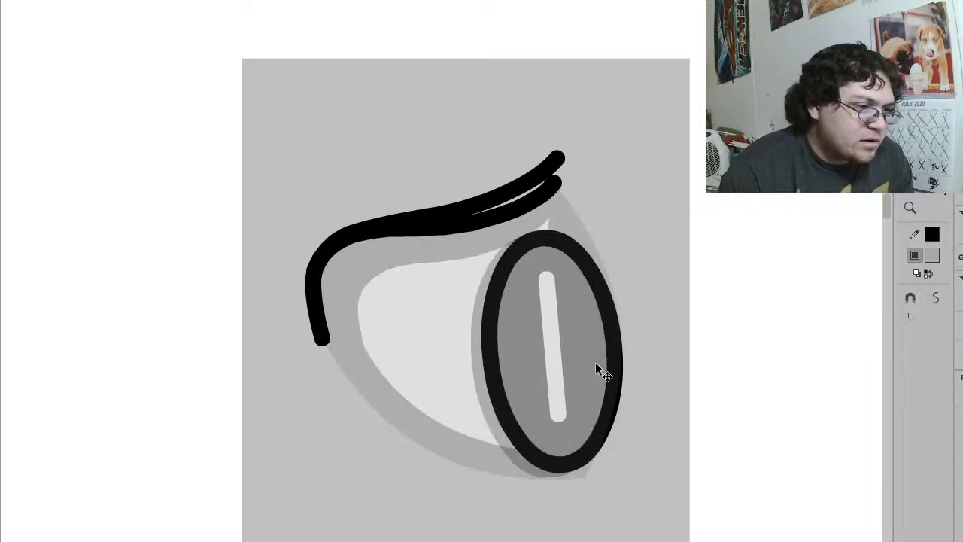
left_click(595, 362)
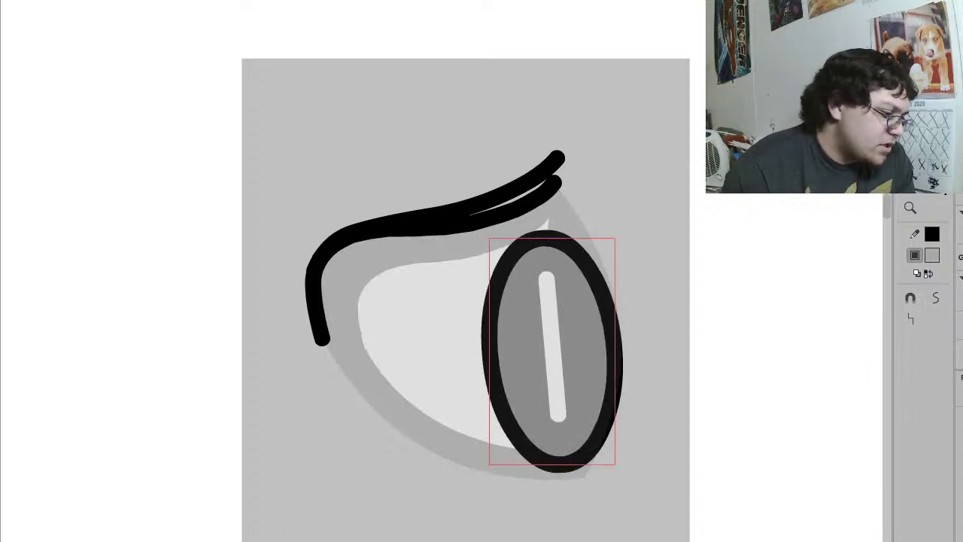
key("Escape")
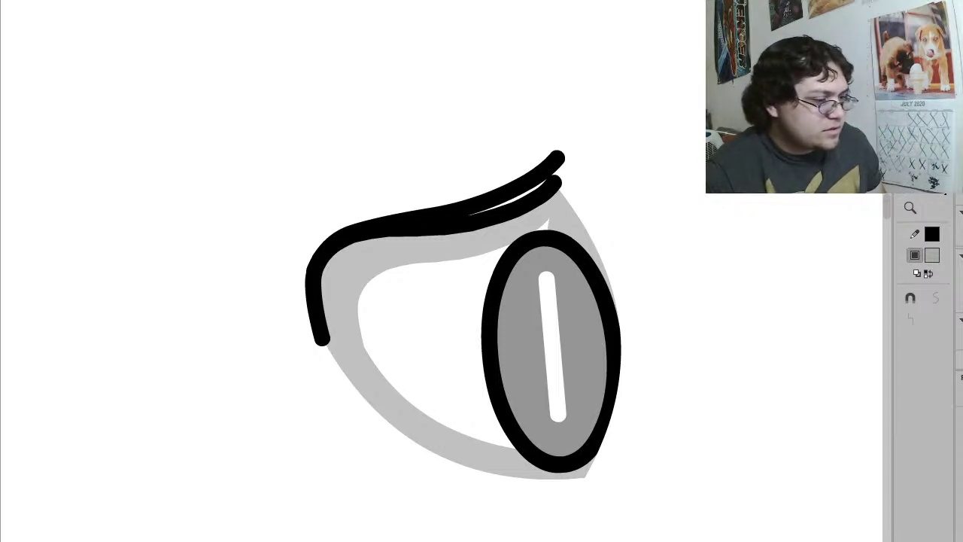
Step: Raise the inner end of the upper lid line so that it curves away from the eye outline
key("z")
left_click(490, 336)
left_click(490, 336)
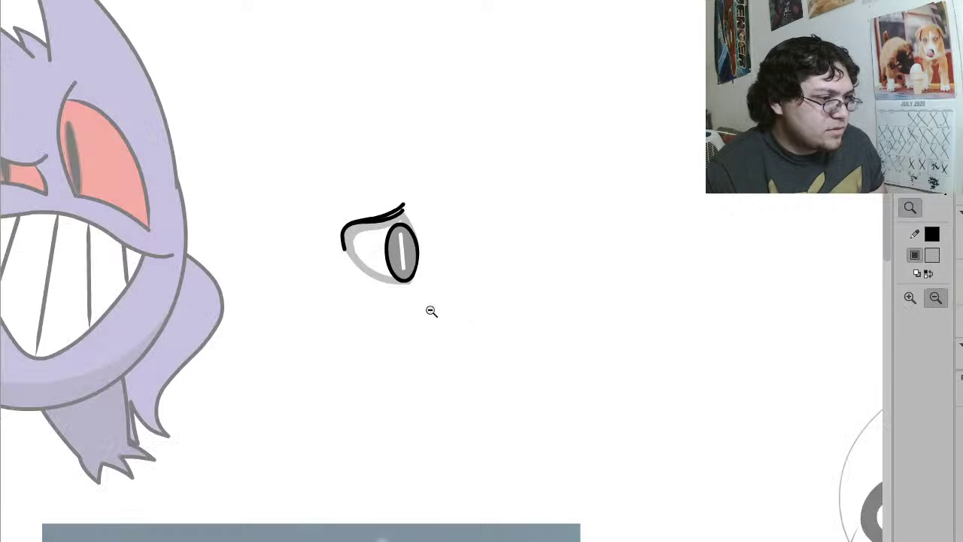
left_click_drag(459, 284, 246, 117)
mouse_move(665, 283)
left_mouse_down()
mouse_move(659, 264)
mouse_move(641, 280)
mouse_move(645, 287)
left_mouse_up()
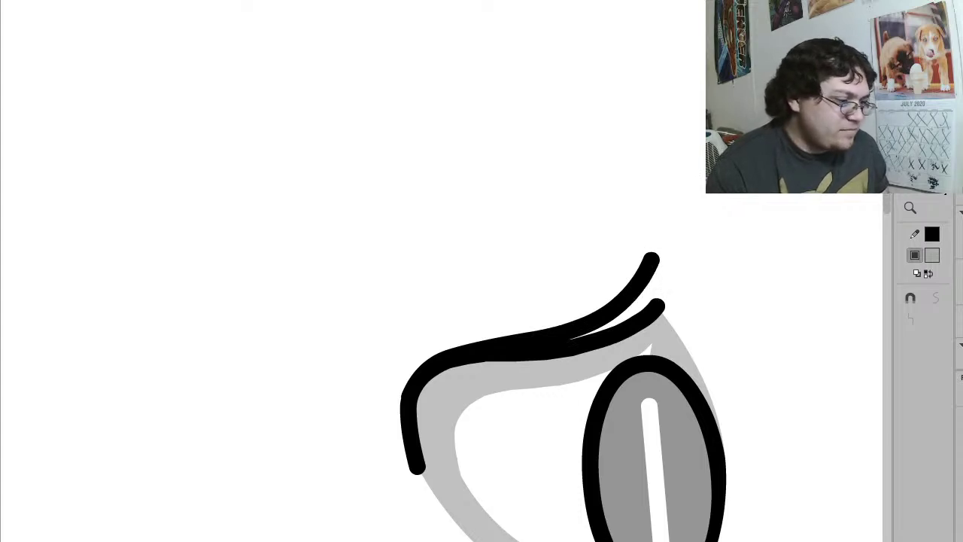
Step: Fill the face, cheeks included, with light peach, and remove it from over the sketch
key("z")
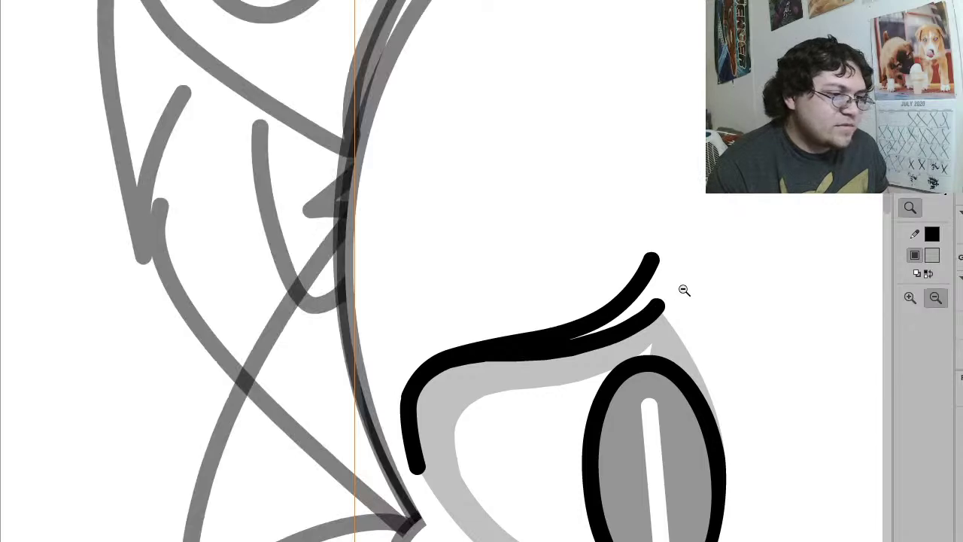
left_click(684, 289)
left_click(552, 286)
key("v")
left_click(532, 340)
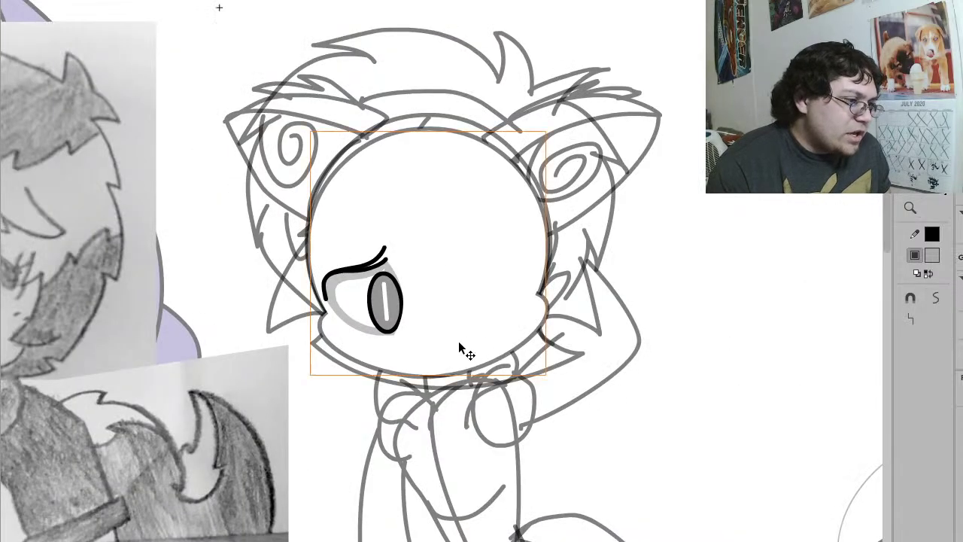
left_click(931, 254)
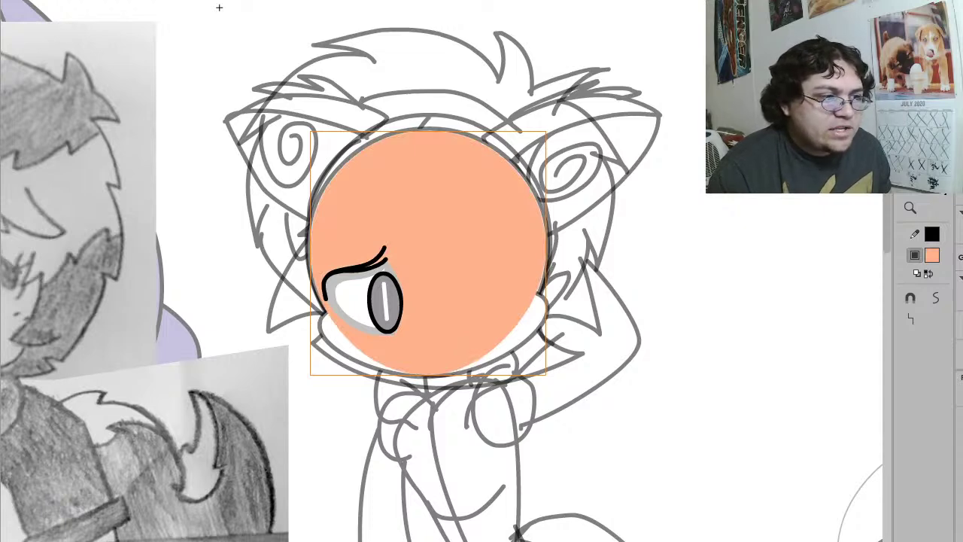
left_click(755, 208)
key("k")
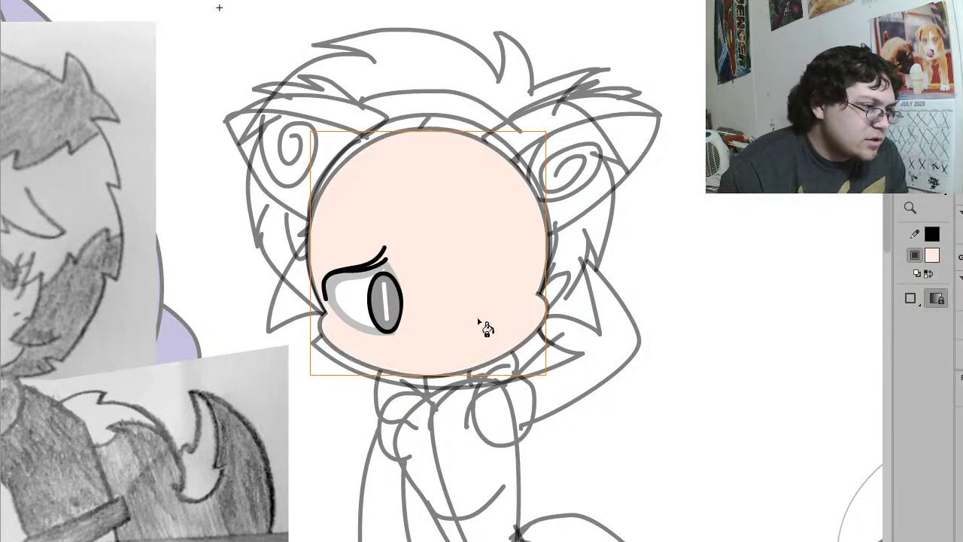
key("v")
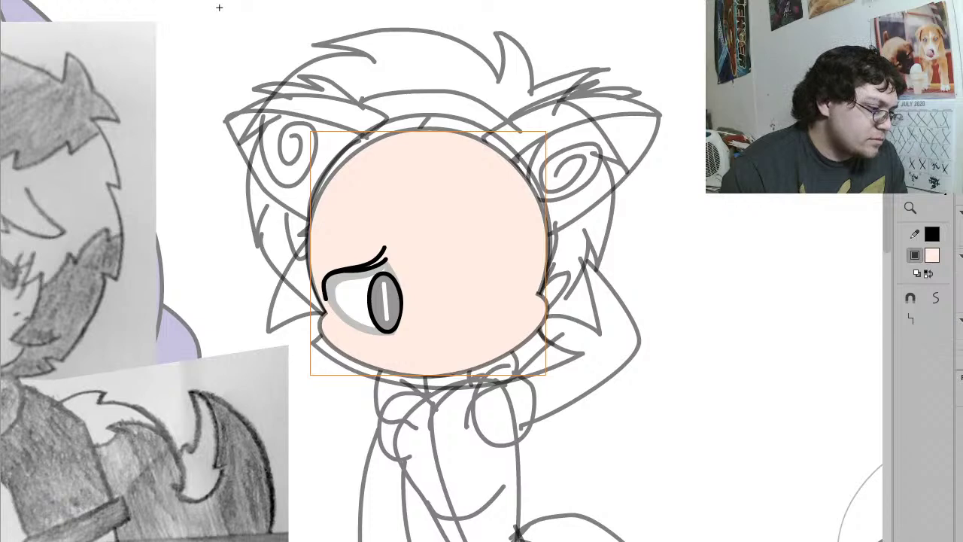
key("Delete")
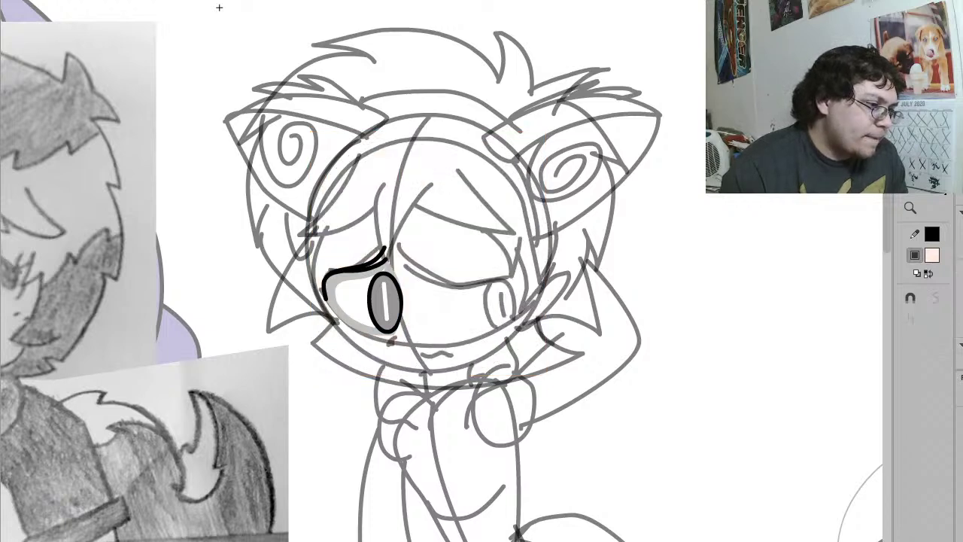
Step: Draw the second eye's black upper lid line from its inner corner down the outer side, and bend it into a wave
left_click_drag(606, 369, 220, 159)
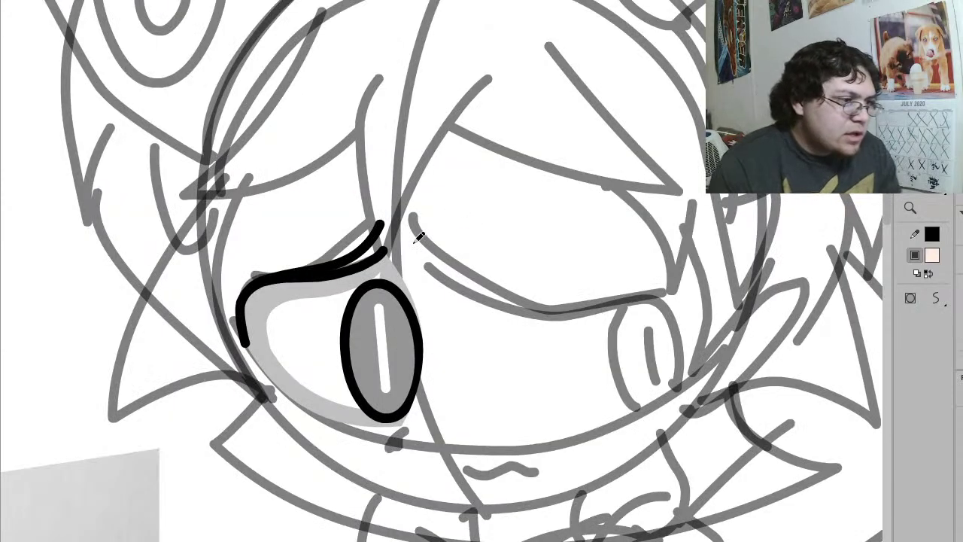
mouse_move(410, 242)
left_mouse_down()
mouse_move(430, 256)
mouse_move(685, 290)
mouse_move(701, 319)
mouse_move(700, 372)
left_mouse_up()
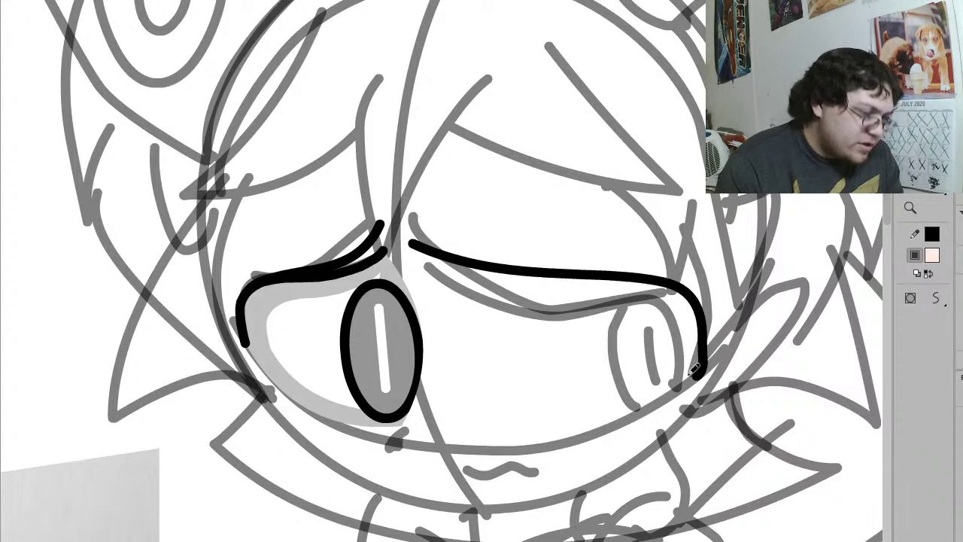
key("v")
mouse_move(563, 279)
left_mouse_down()
mouse_move(566, 294)
mouse_move(565, 281)
left_mouse_up()
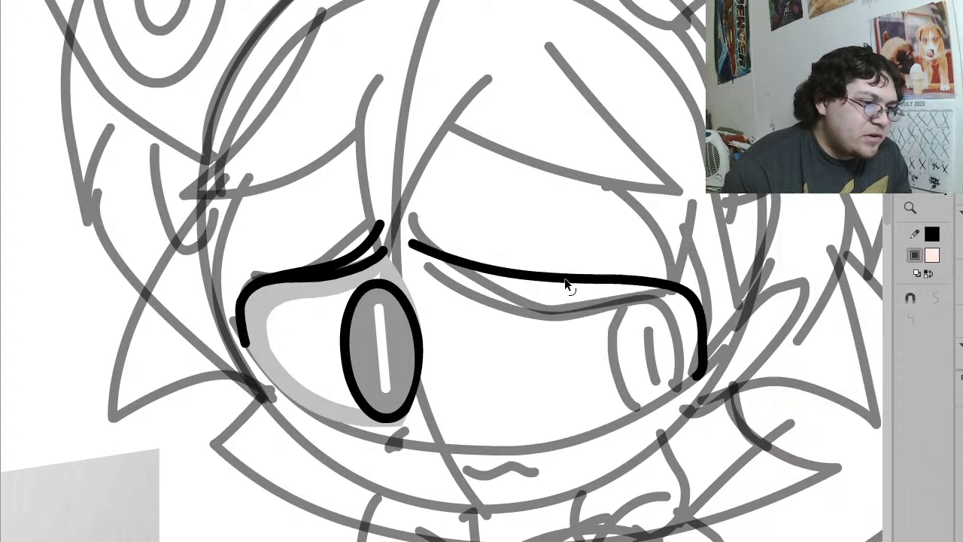
left_click_drag(663, 289, 656, 267)
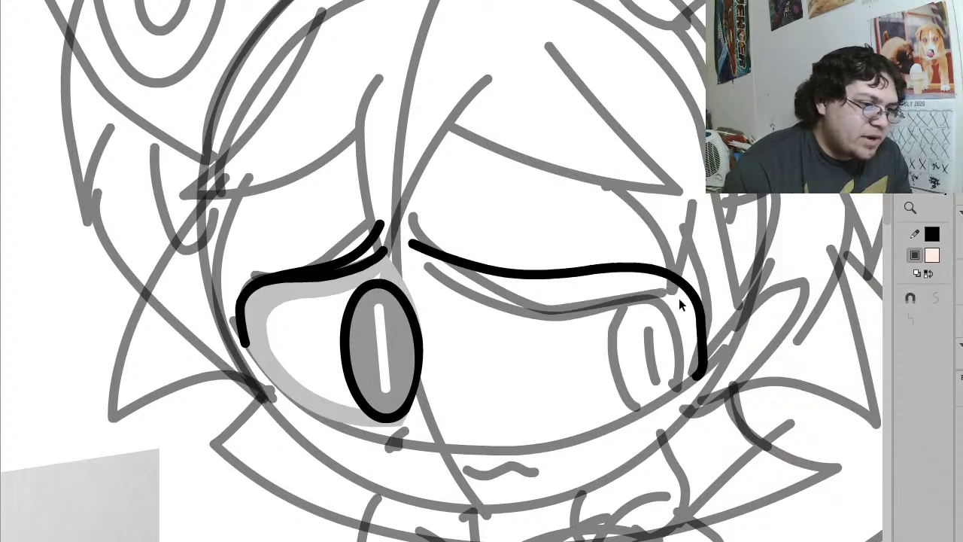
Step: Delete the outer downward end of the second eye's lid line and redraw it as a smoother curve
left_click_drag(734, 303, 668, 414)
key("Delete")
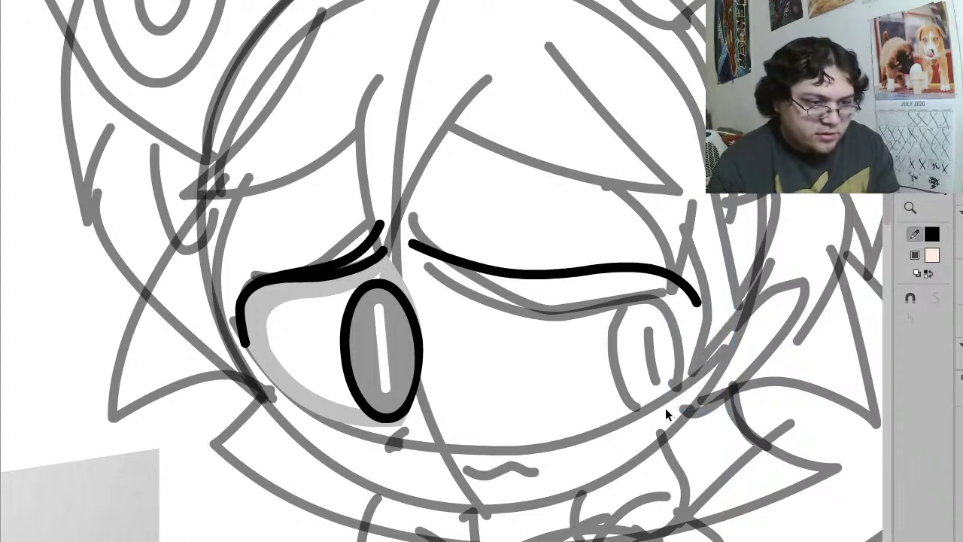
mouse_move(695, 308)
left_mouse_down()
mouse_move(699, 381)
mouse_move(716, 362)
mouse_move(718, 383)
left_mouse_up()
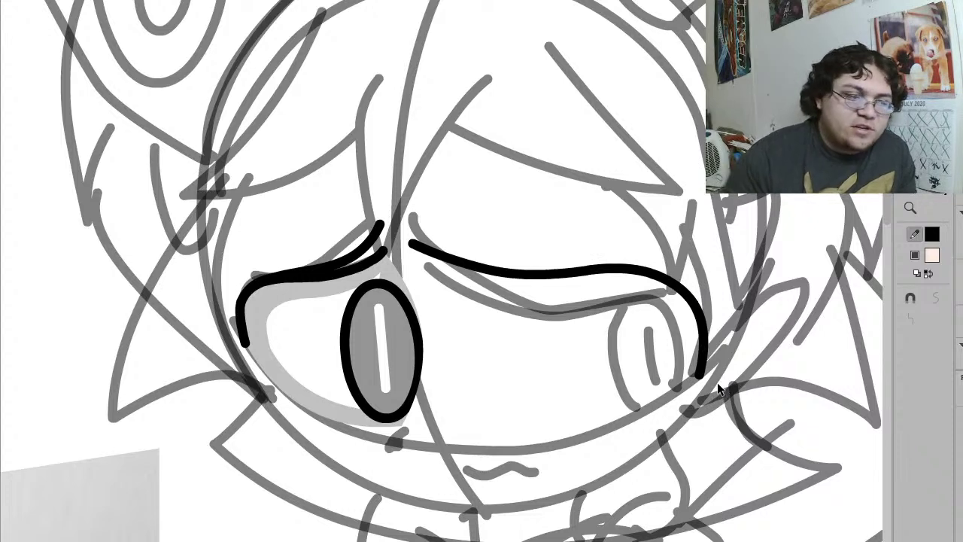
Step: Bend the middle and inner parts of the second eye's lid line slightly downward and smooth the whole line
left_click_drag(570, 275, 570, 286)
left_click_drag(458, 264, 462, 273)
left_click_drag(524, 293, 527, 279)
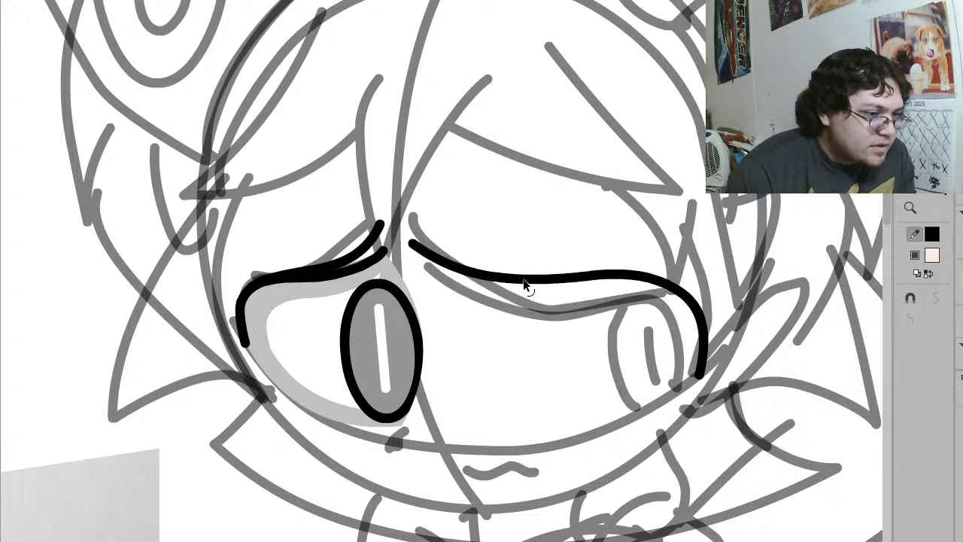
left_click(689, 299)
left_click(944, 301)
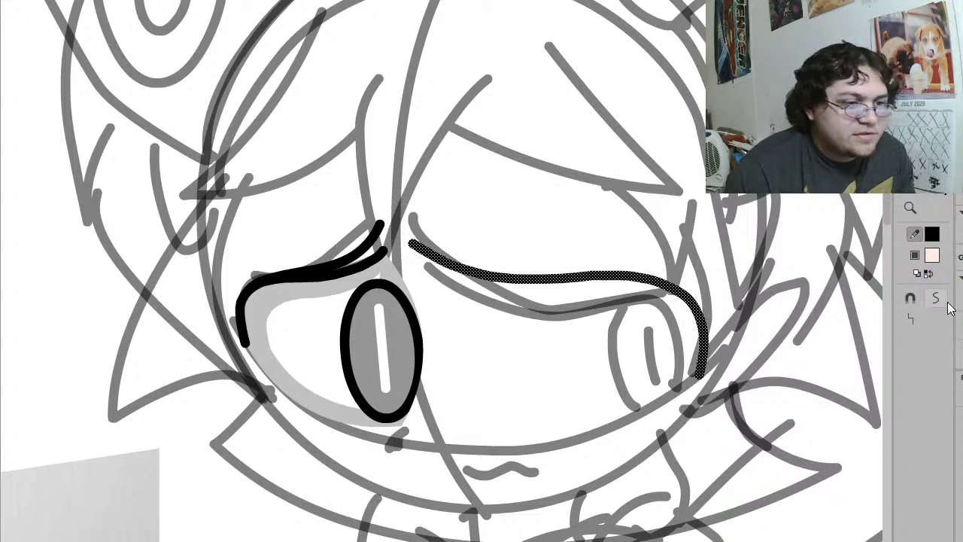
Step: Smooth the whole lid line of the second eye further
left_click(945, 301)
left_click(946, 302)
left_click(947, 301)
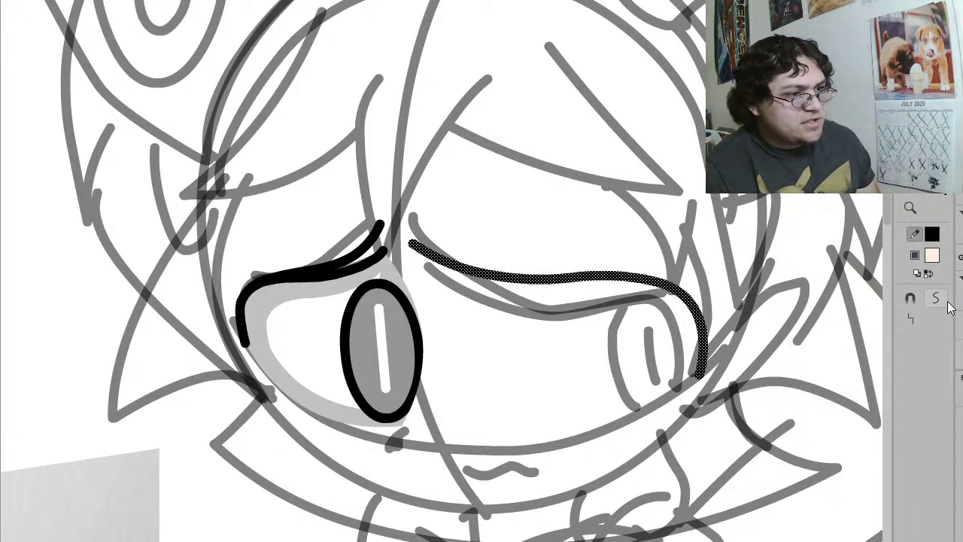
left_click(574, 176)
Step: Shorten the inner end of the second eye's lid line, lower its middle slightly, and smooth the line again
left_click_drag(419, 244, 484, 270)
left_click_drag(603, 283, 585, 286)
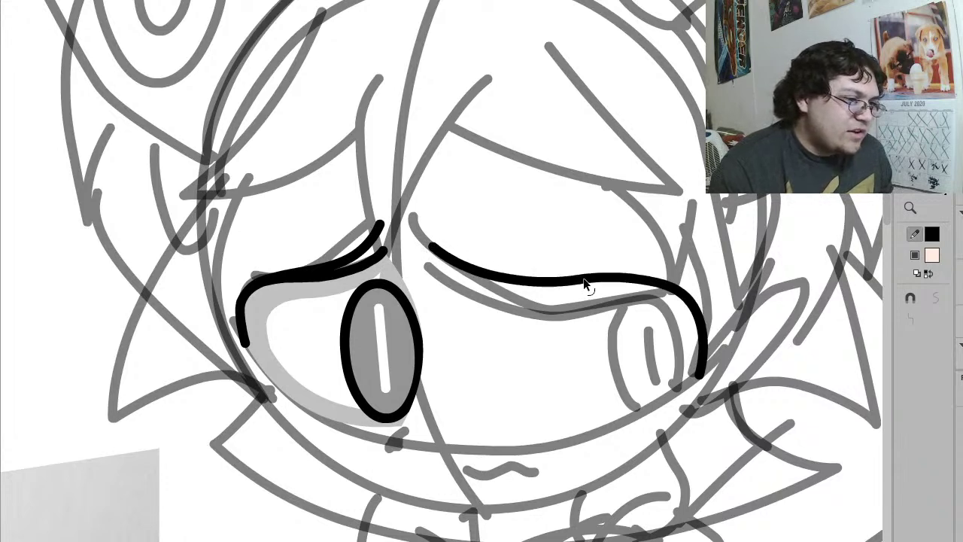
left_click(587, 283)
left_click(936, 300)
left_click(936, 300)
left_click(936, 299)
left_click(936, 304)
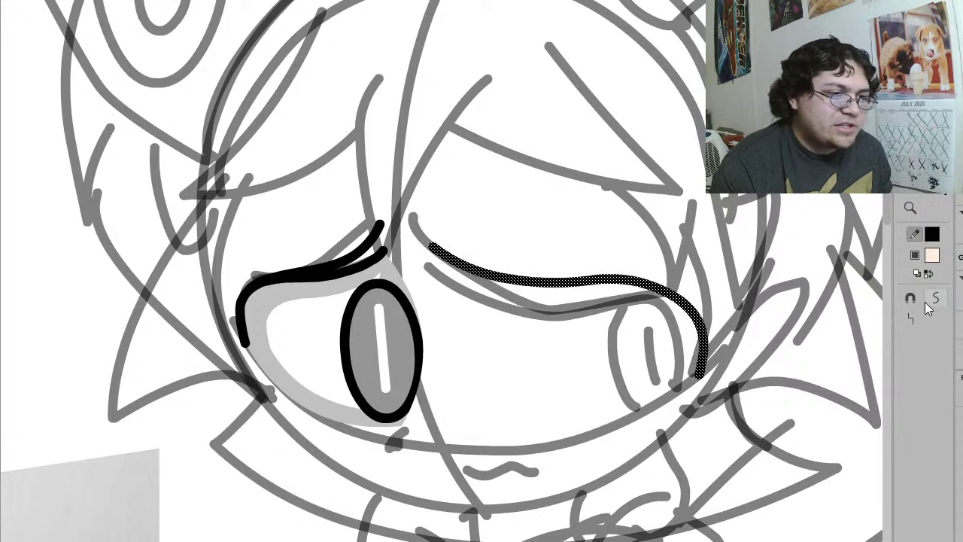
key("Escape")
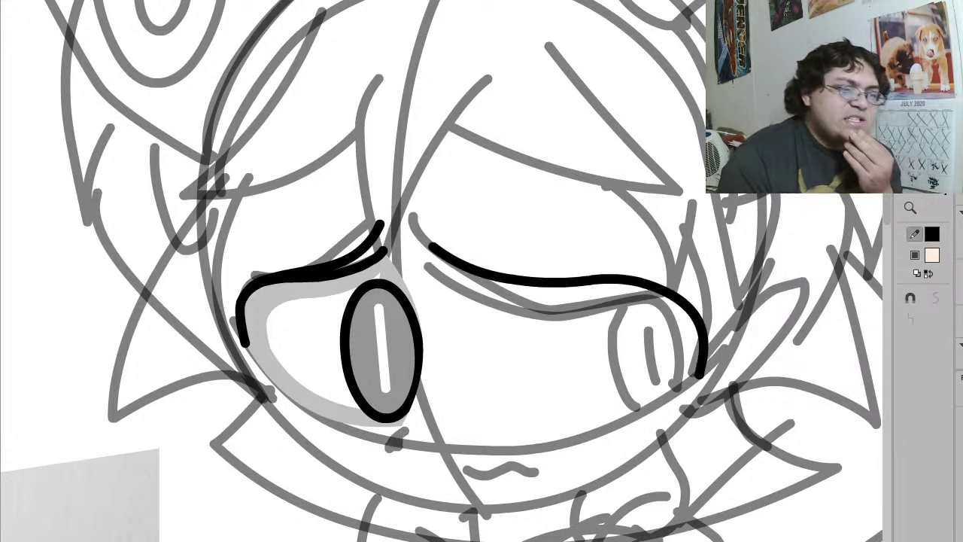
Step: Bulge the outer side of the second eye's lid line outward and smooth the curve
left_click_drag(696, 320, 694, 307)
mouse_move(704, 344)
left_mouse_down()
mouse_move(720, 342)
mouse_move(712, 342)
left_mouse_up()
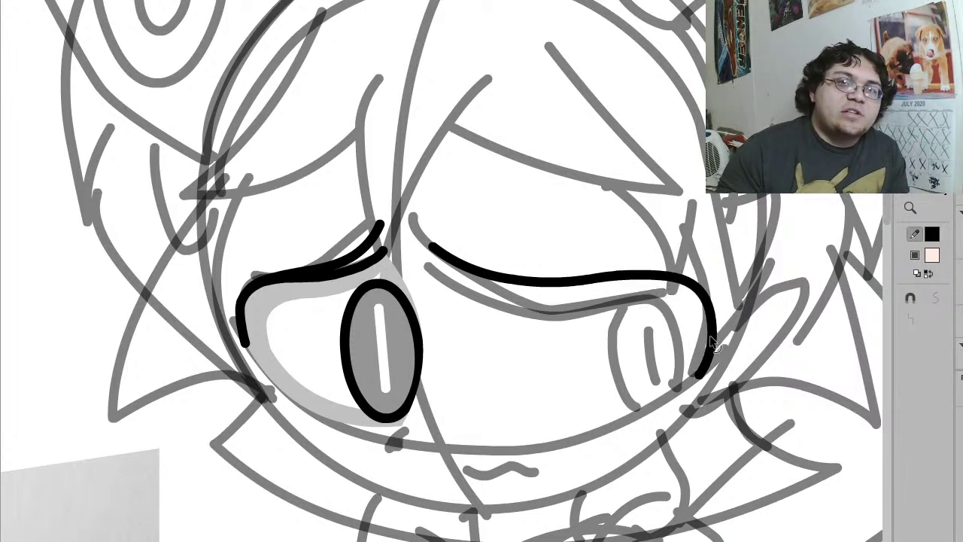
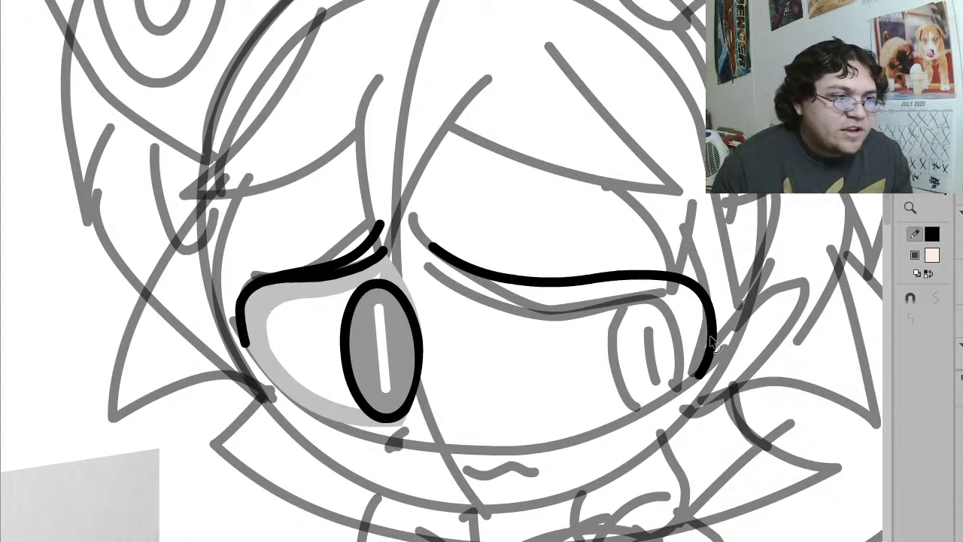
double_click(710, 337)
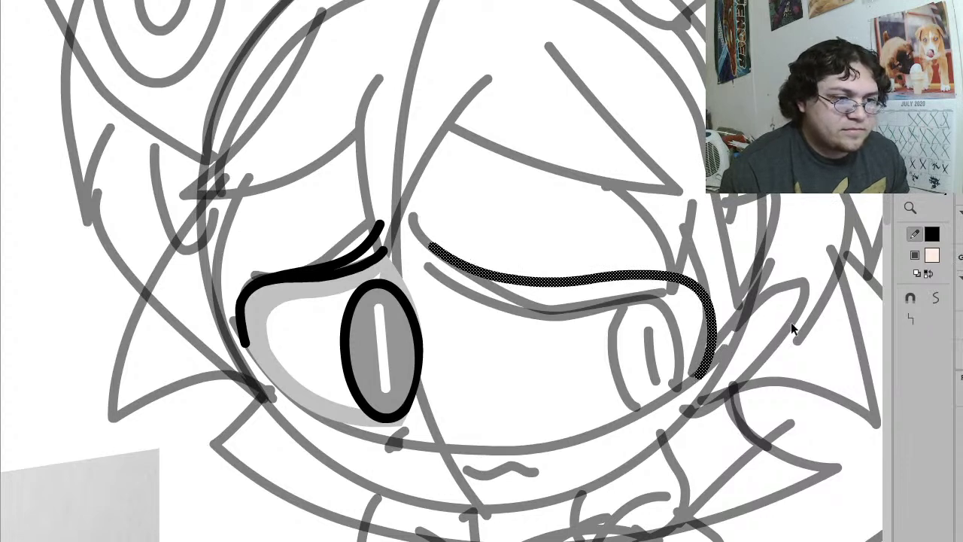
left_click(928, 306)
left_click(667, 161)
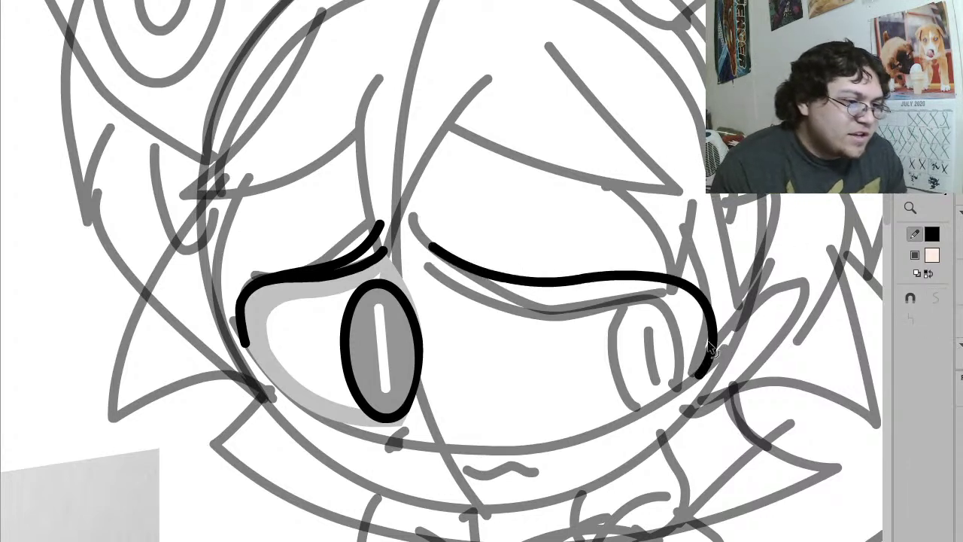
Step: Delete the inward-hooking outer tip of the second eye's lid line and extend the remaining end slightly downward
left_click_drag(721, 350, 684, 396)
key("Delete")
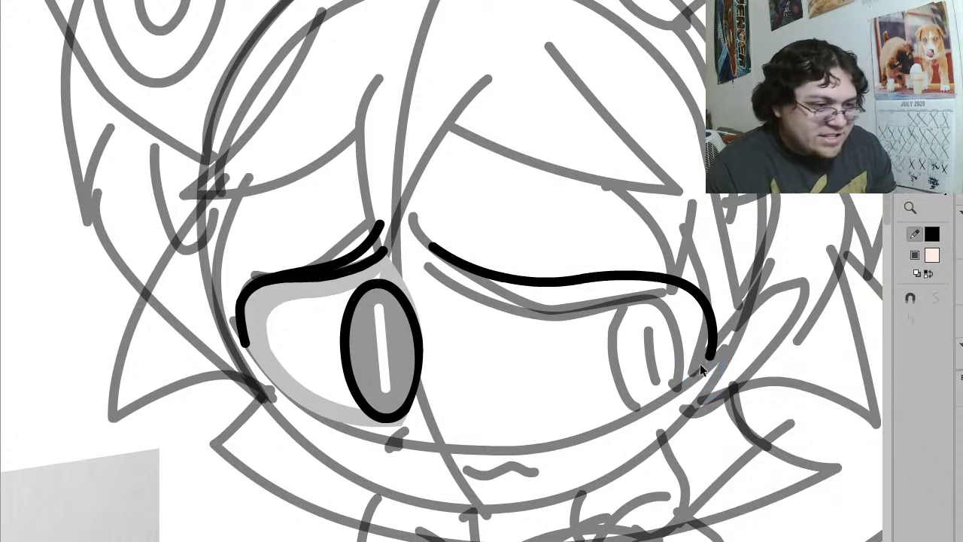
left_click_drag(711, 363, 709, 370)
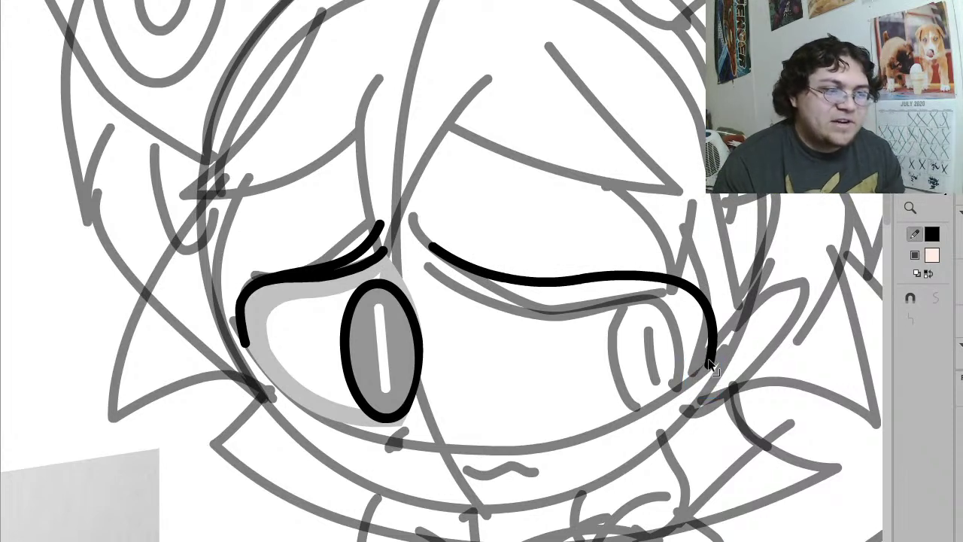
left_click(611, 279)
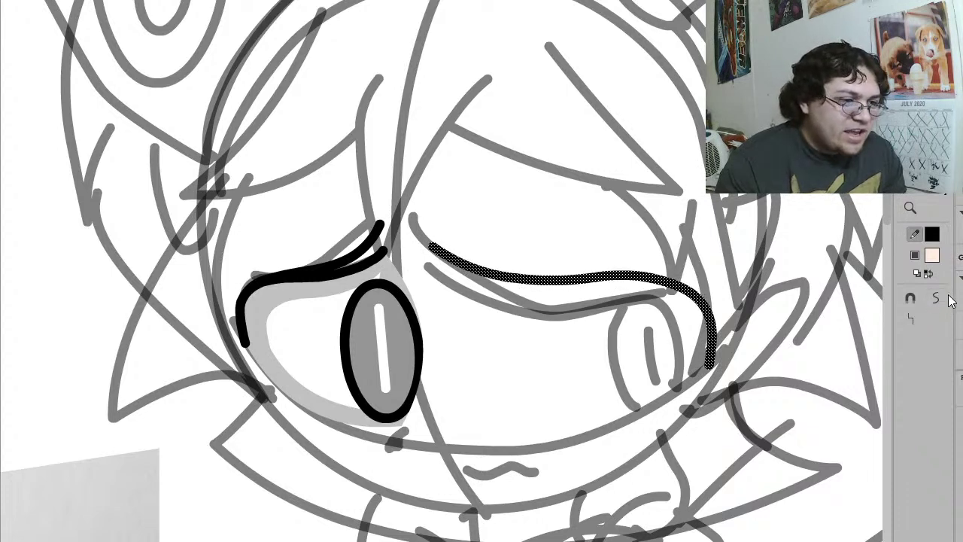
left_click(625, 199)
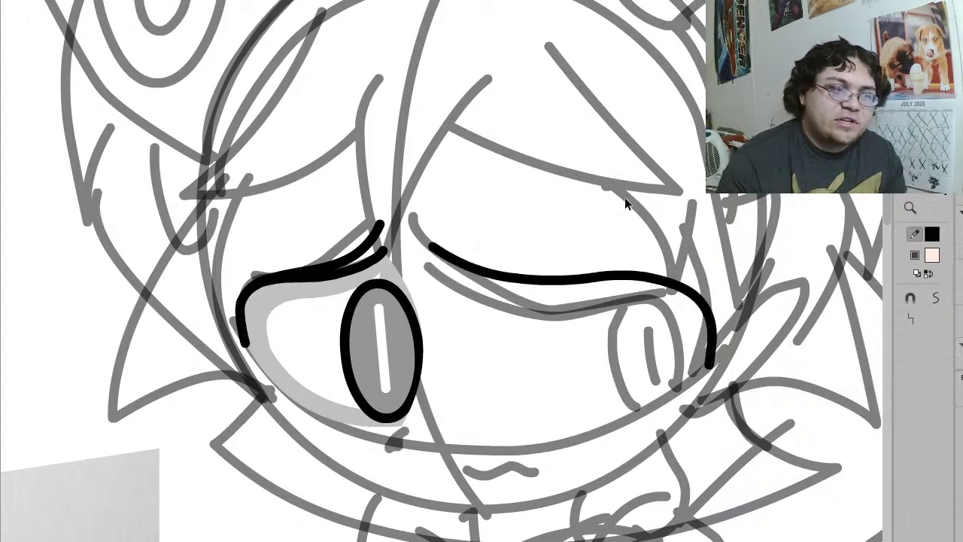
Step: Straighten the second eye's lid line slightly, and bend its outer arch and outer side into a rounder curve
left_click(714, 342)
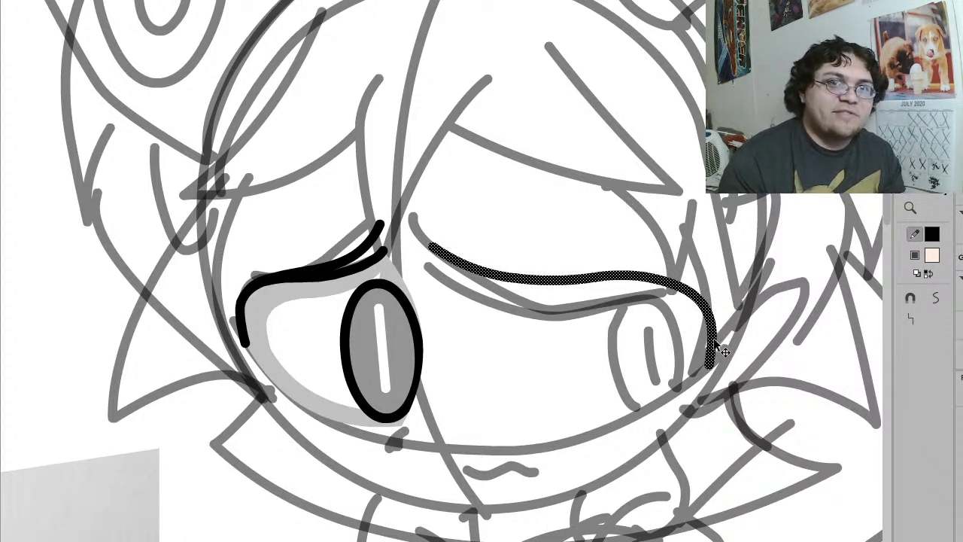
left_click(909, 322)
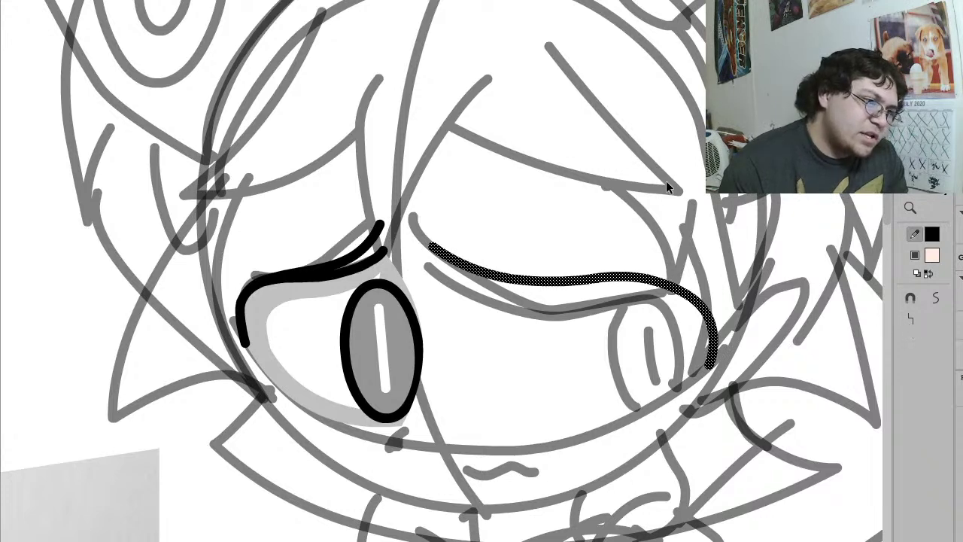
left_click(639, 298)
left_click_drag(693, 300, 681, 279)
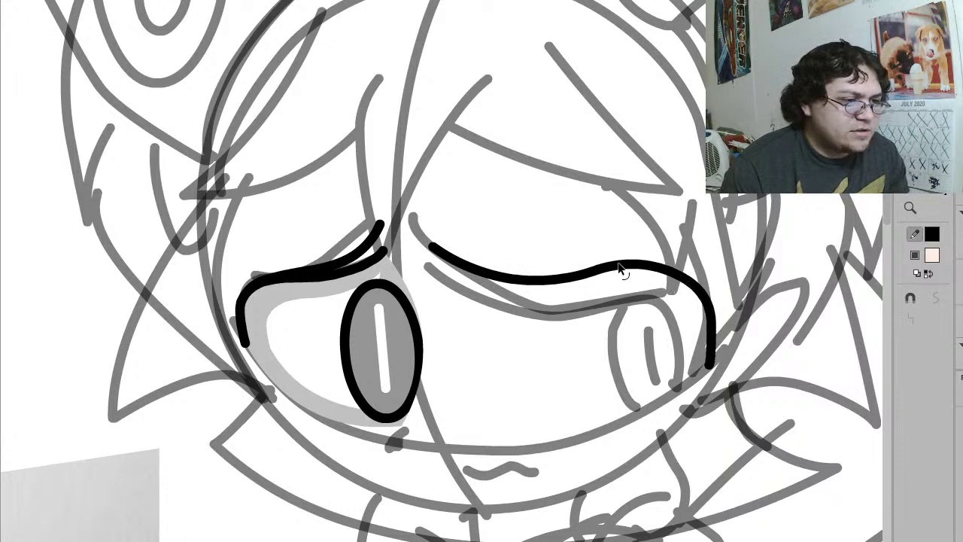
left_click_drag(619, 264, 625, 272)
left_click_drag(712, 348, 707, 313)
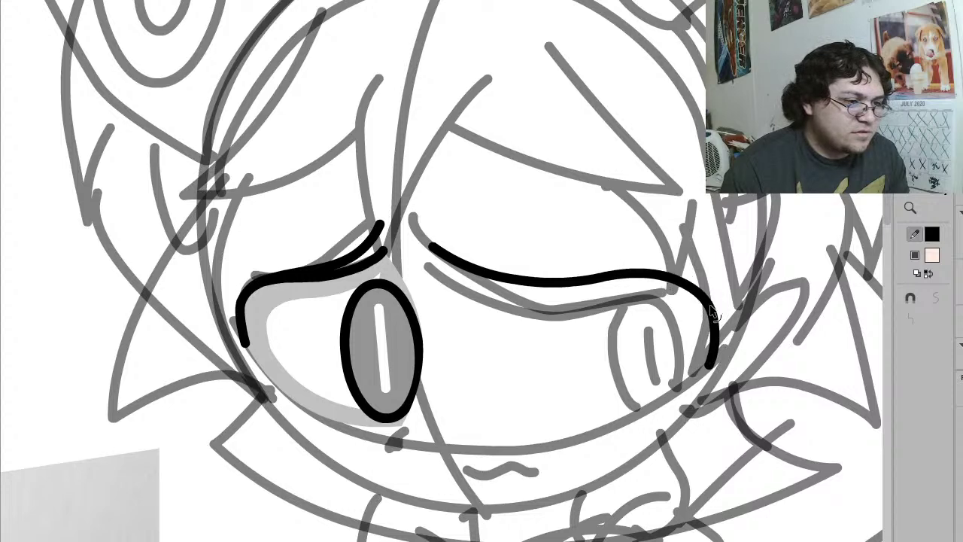
Step: Move the inner end of the second eye's lid line toward the outer side, deepen the dip beside it, and smooth the line
mouse_move(431, 248)
left_mouse_down()
mouse_move(450, 249)
mouse_move(442, 246)
left_mouse_up()
left_click_drag(506, 281, 510, 288)
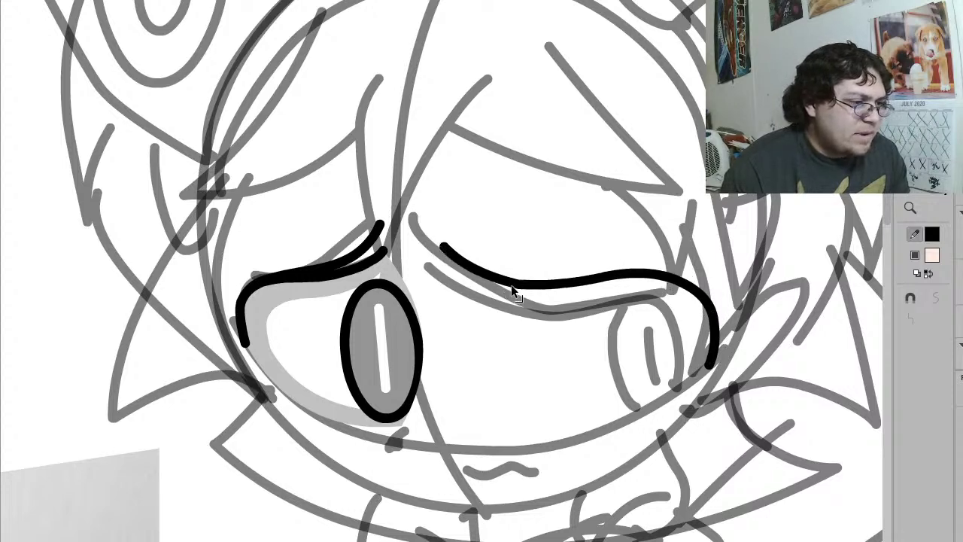
left_click(513, 283)
left_click(940, 301)
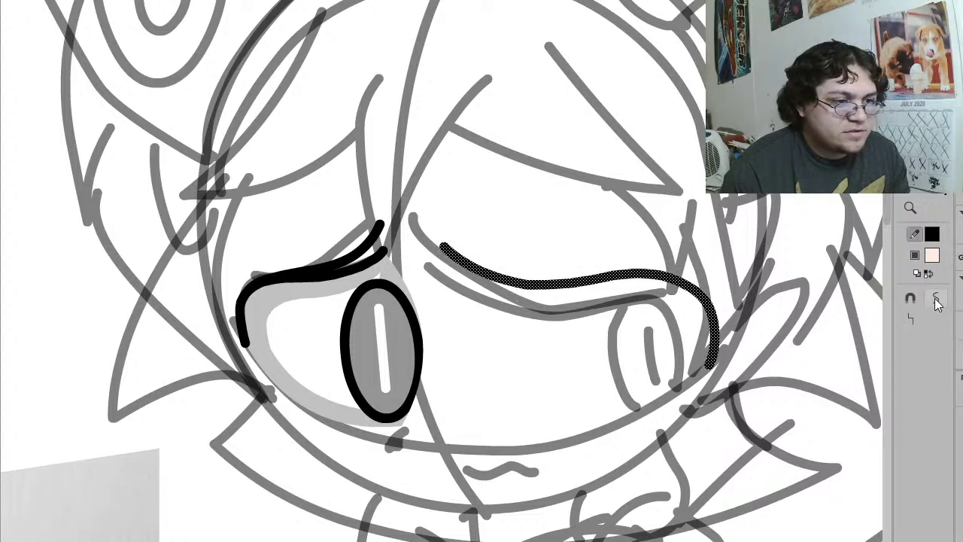
left_click(736, 303)
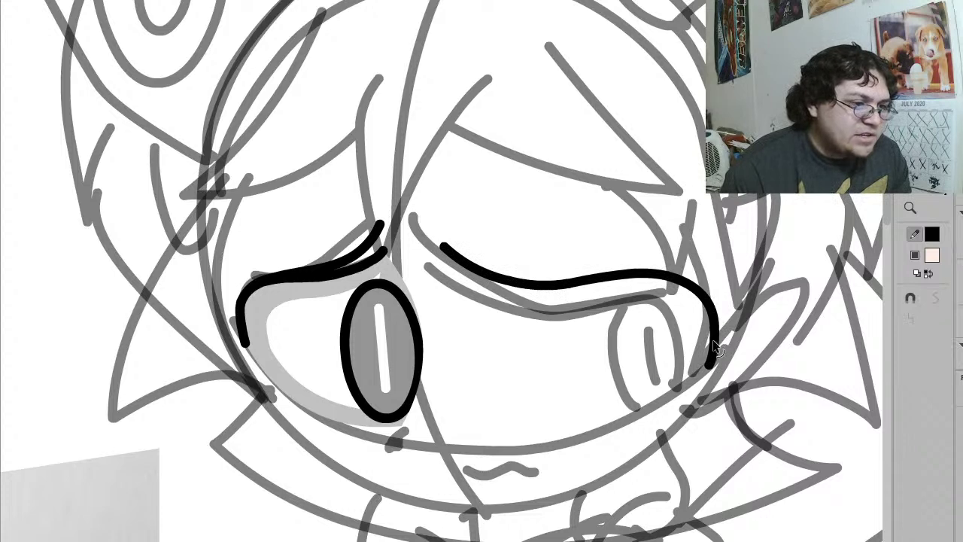
left_click(580, 284)
left_click(928, 294)
left_click(928, 294)
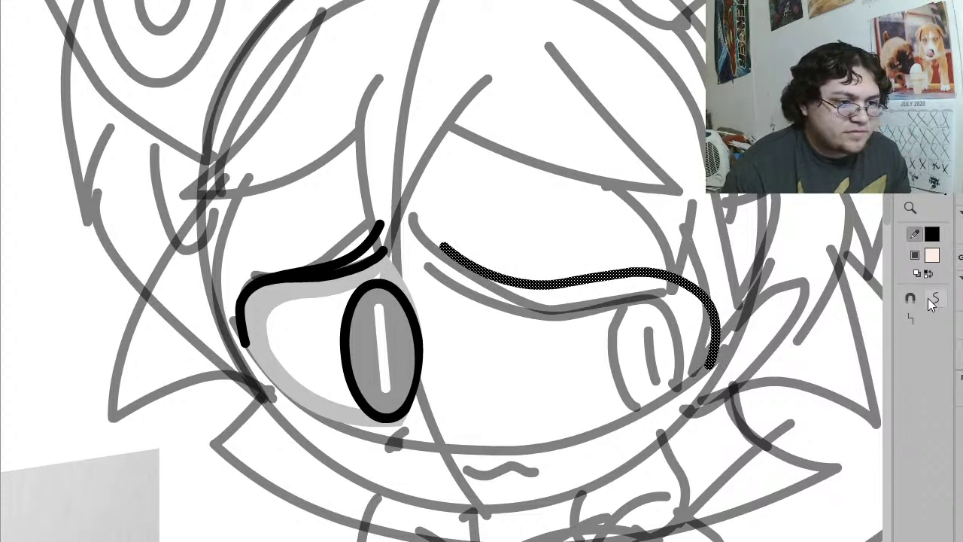
left_click(695, 149)
Step: Raise the dip in the second eye's lid line to a shallower curve and smooth it
mouse_move(522, 285)
left_mouse_down()
mouse_move(522, 277)
mouse_move(563, 283)
left_mouse_up()
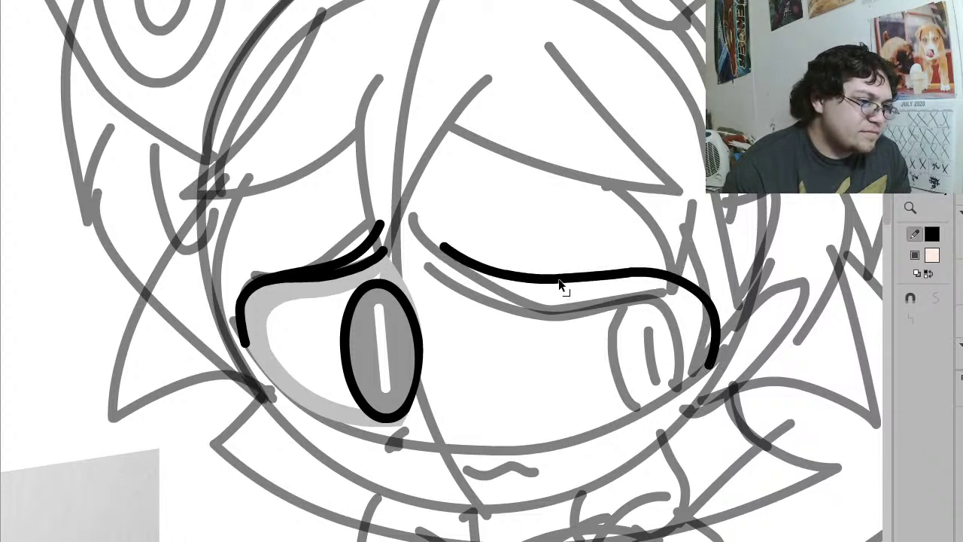
left_click(562, 284)
left_click(936, 300)
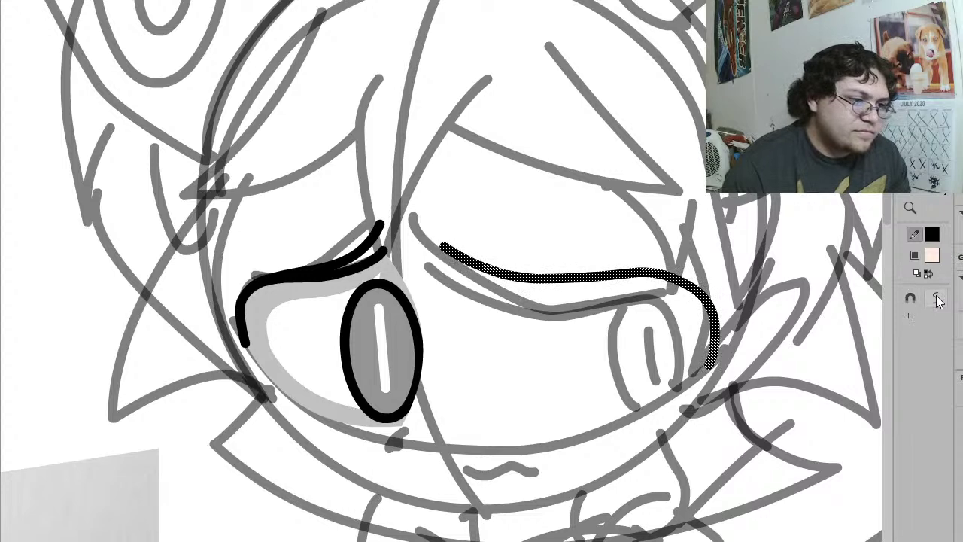
left_click(937, 300)
left_click(555, 249)
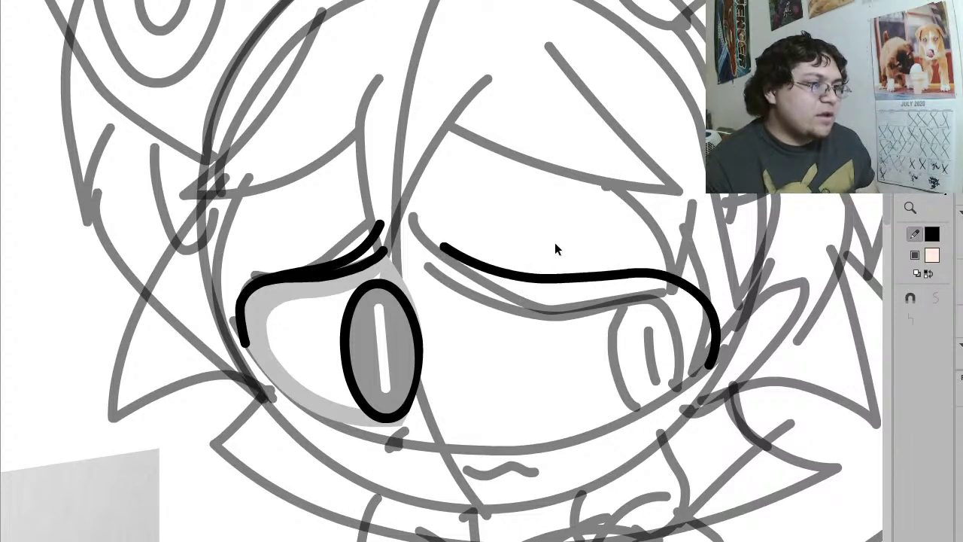
Step: Cut the second eye's finished lid line to the clipboard and put it back in the same place
left_click(540, 279)
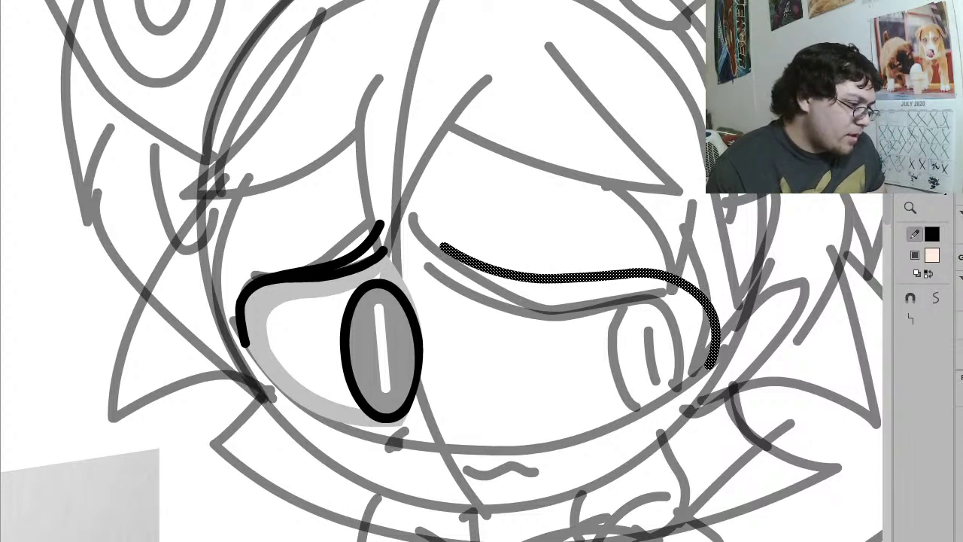
key("Escape")
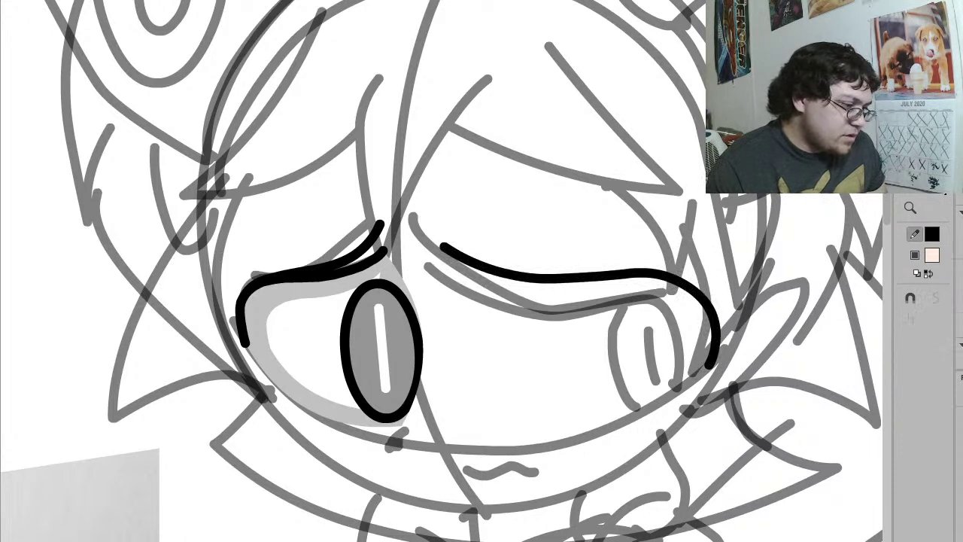
key("ctrl+z")
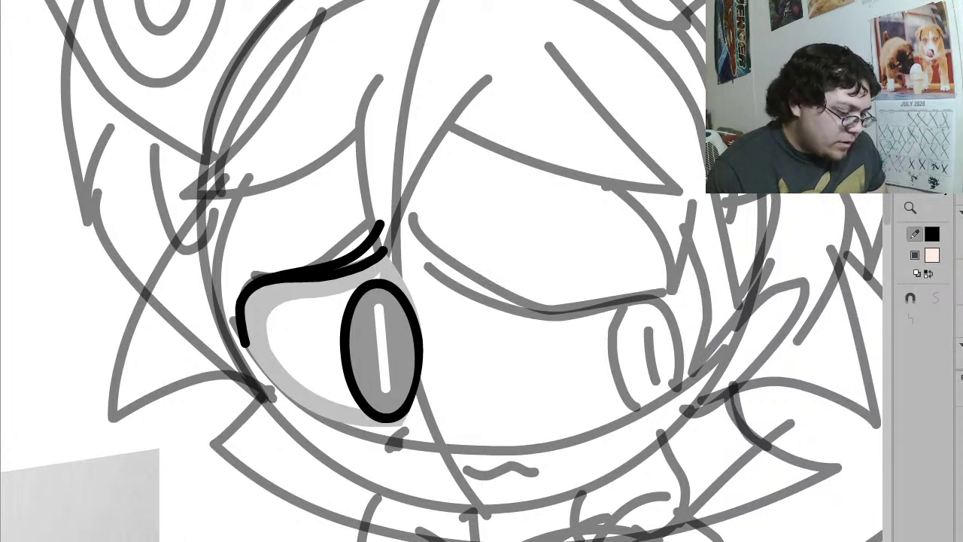
left_click_drag(442, 245, 714, 368)
key("ctrl+shift+a")
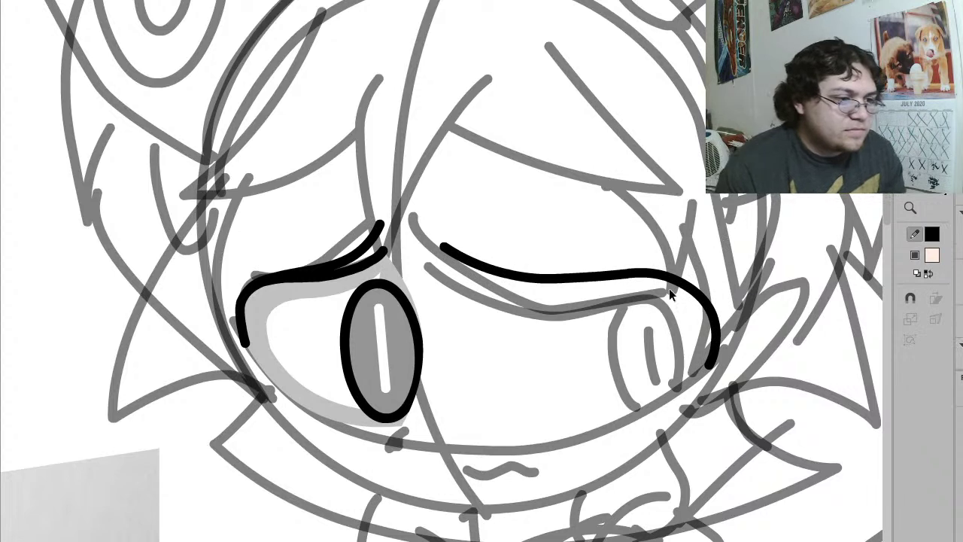
Step: Pull the outer part of the second eye's lid line down and inward until it slopes from a single corner to its outer end
mouse_move(677, 289)
left_mouse_down()
mouse_move(640, 363)
mouse_move(623, 353)
left_mouse_up()
left_click_drag(694, 352, 655, 384)
mouse_move(625, 279)
left_mouse_down()
mouse_move(529, 332)
mouse_move(629, 287)
mouse_move(612, 277)
left_mouse_up()
left_click_drag(538, 278, 563, 280)
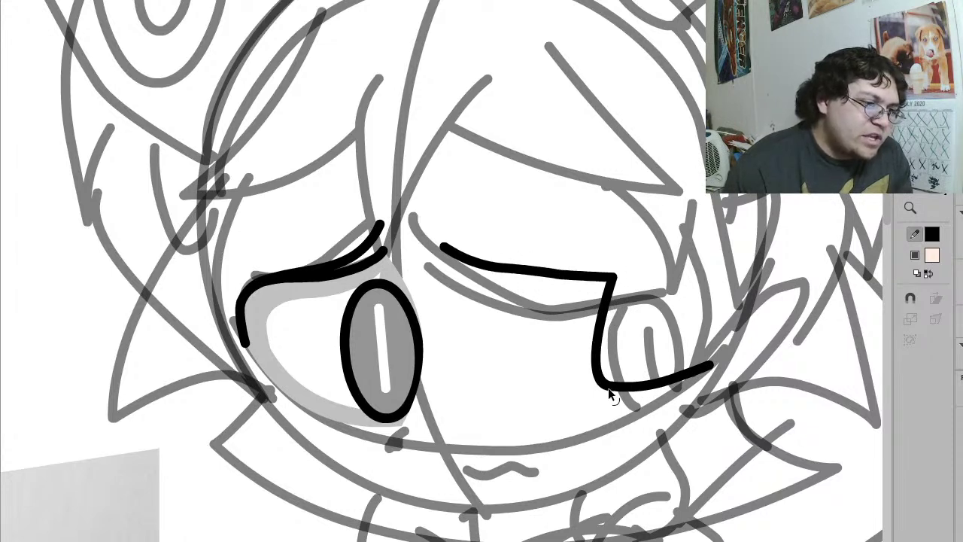
left_click_drag(610, 394, 653, 329)
mouse_move(697, 362)
left_mouse_down()
mouse_move(686, 337)
mouse_move(694, 348)
left_mouse_up()
left_click_drag(629, 314, 636, 301)
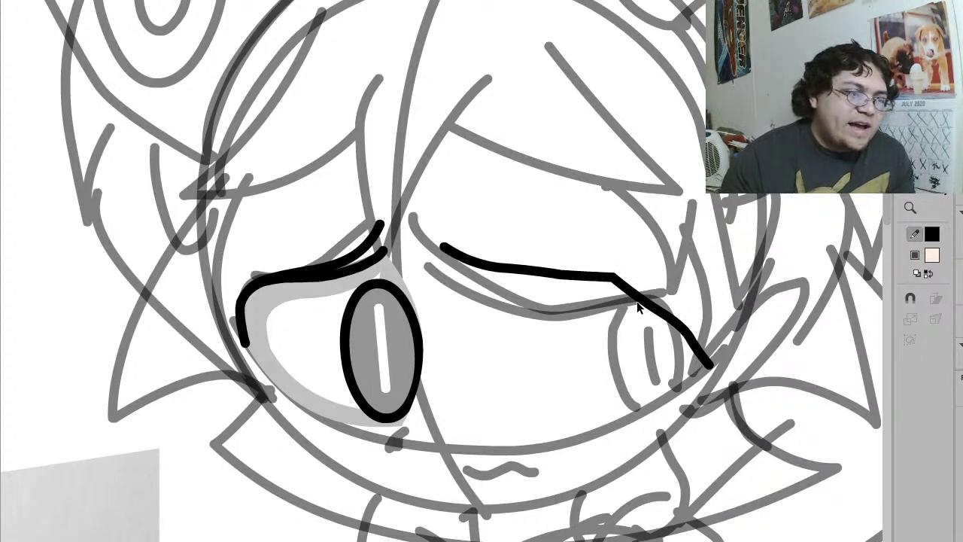
Step: Straighten the reshaped line into two straight segments and pull their shared corner down to the sketched lower face curve
left_click(639, 303)
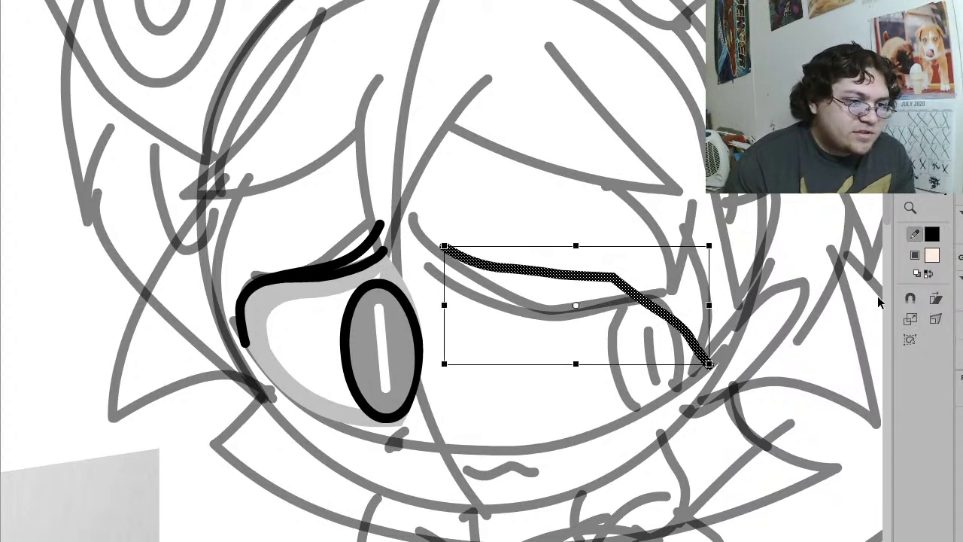
left_click(907, 320)
left_click(907, 319)
left_click(907, 320)
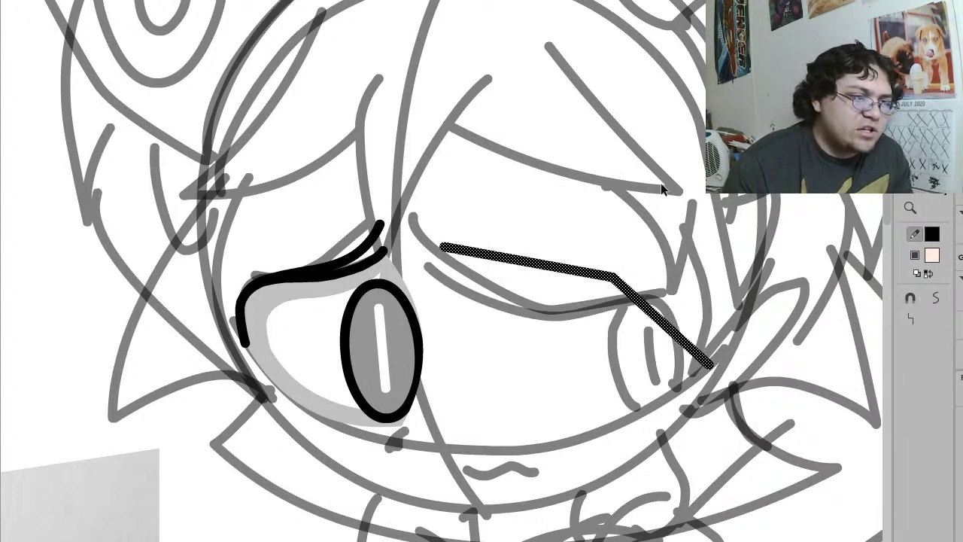
left_click(600, 288)
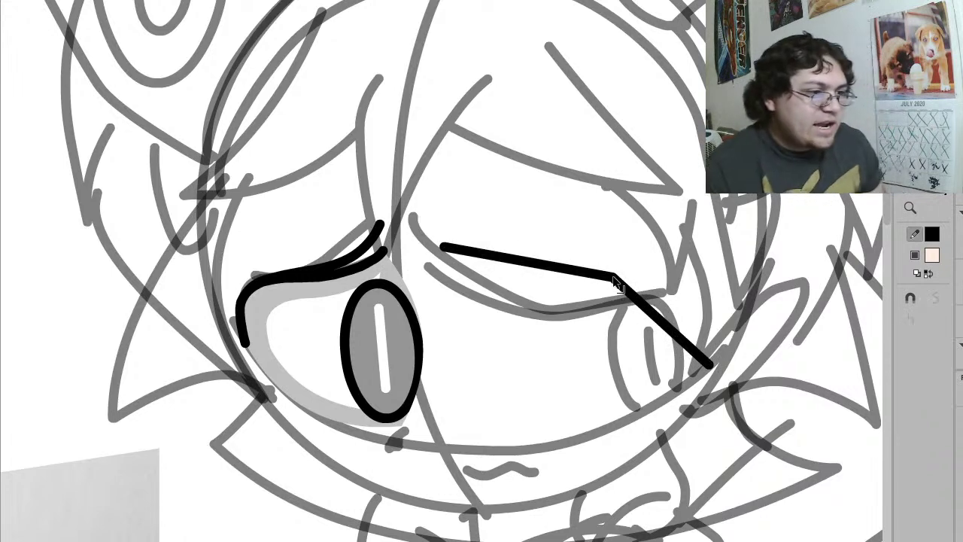
left_click_drag(611, 275, 555, 447)
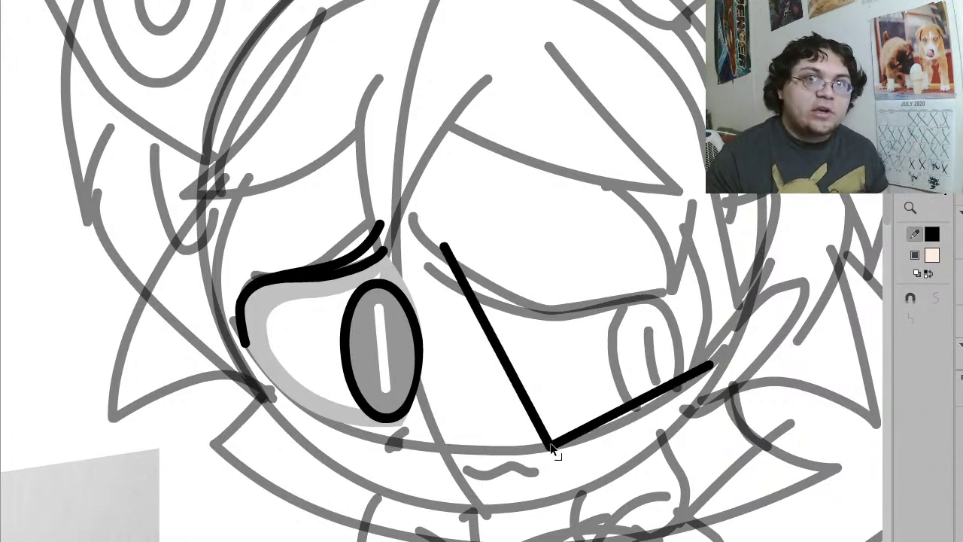
Step: Paste the original lid line in place above the two segments, move their corner toward the nose, and bow the inner segment outward
key("ctrl+shift+v")
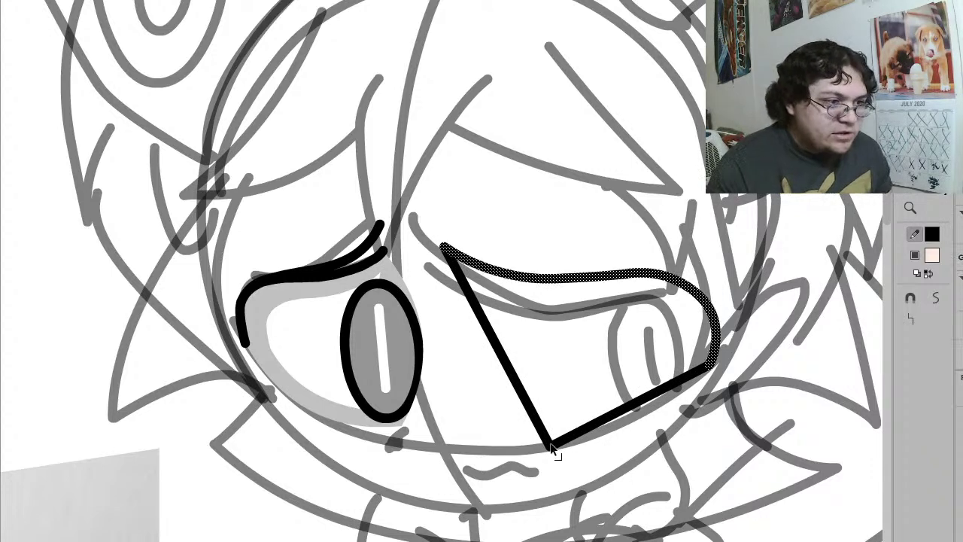
left_click(587, 175)
left_click_drag(548, 446, 436, 421)
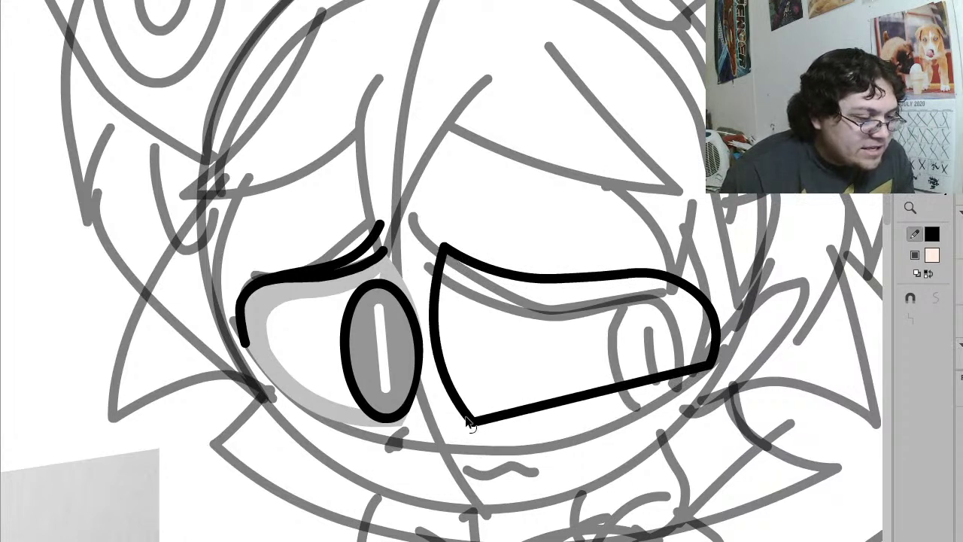
Step: Bow the lower segment of the second eye's outline down into a curve and show the face's skin fill again
left_click_drag(514, 414, 536, 475)
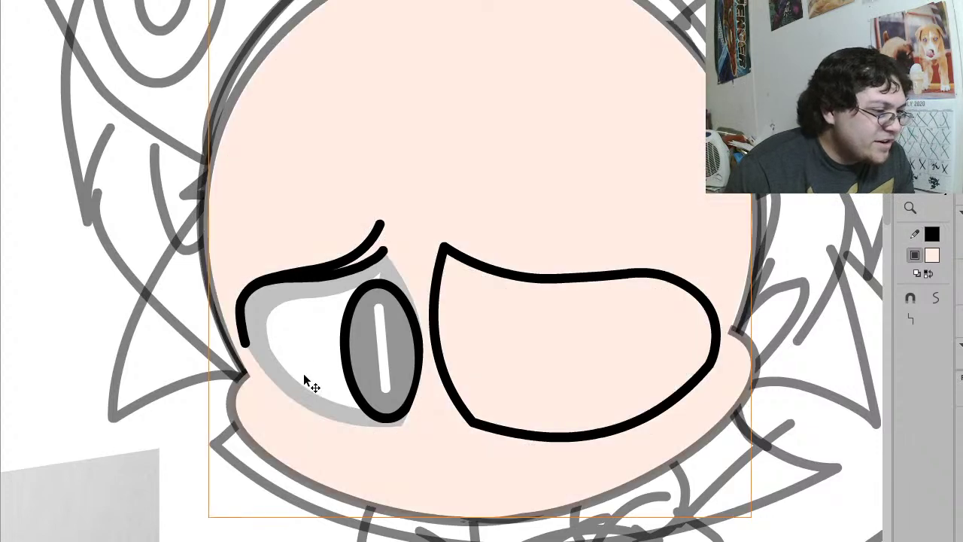
double_click(311, 353)
key("ctrl+shift+Down")
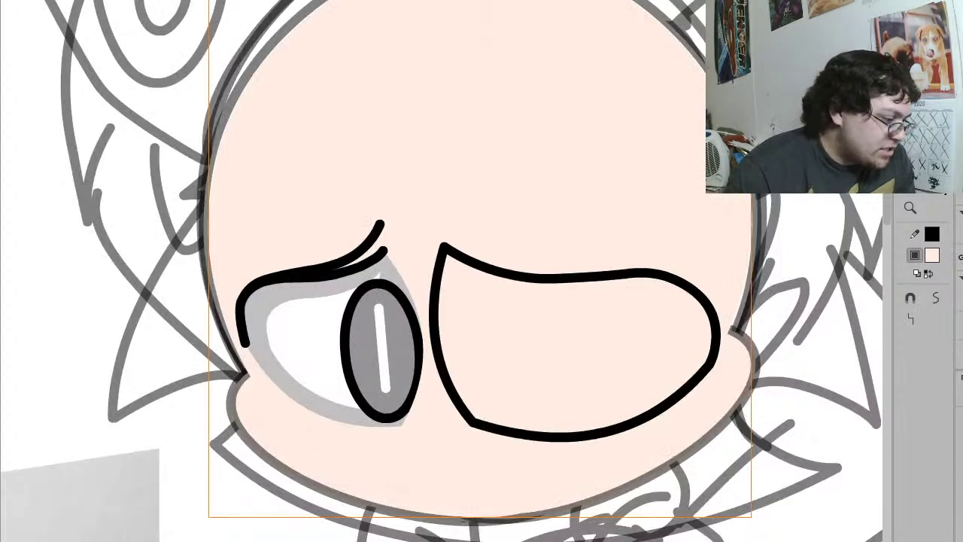
Step: Copy the first eye's iris with its highlight and place the copy at the outer end of the second eye
left_click(431, 476)
left_click(400, 349)
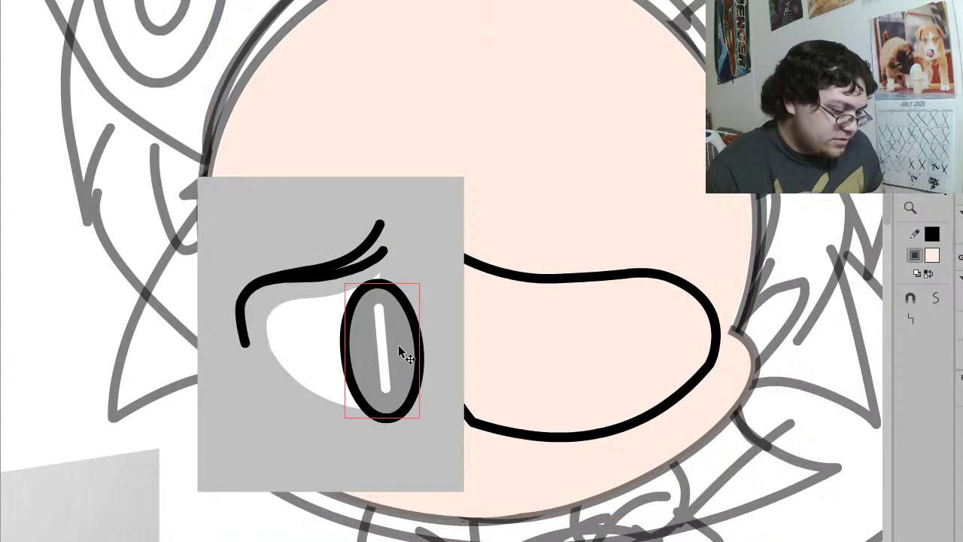
left_click(615, 350)
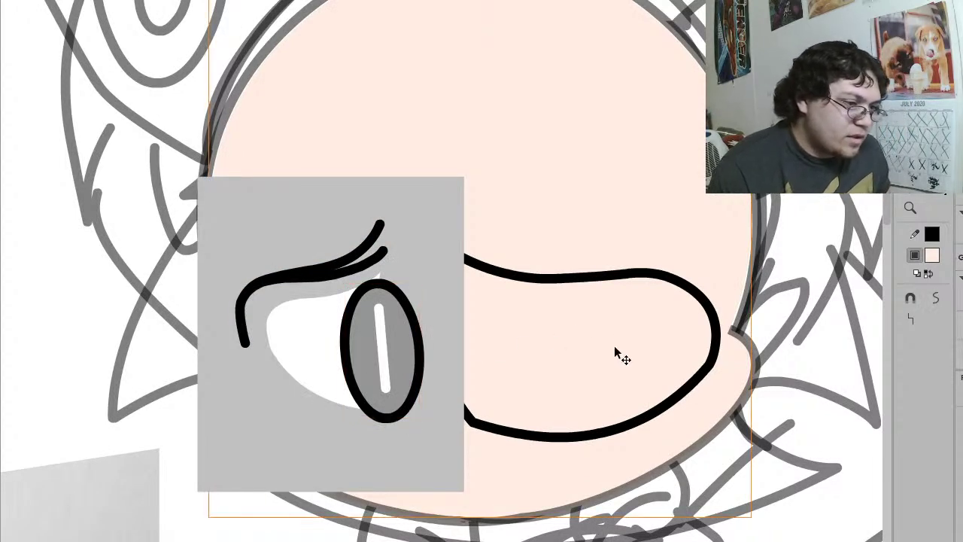
left_click(719, 325)
left_click(729, 331)
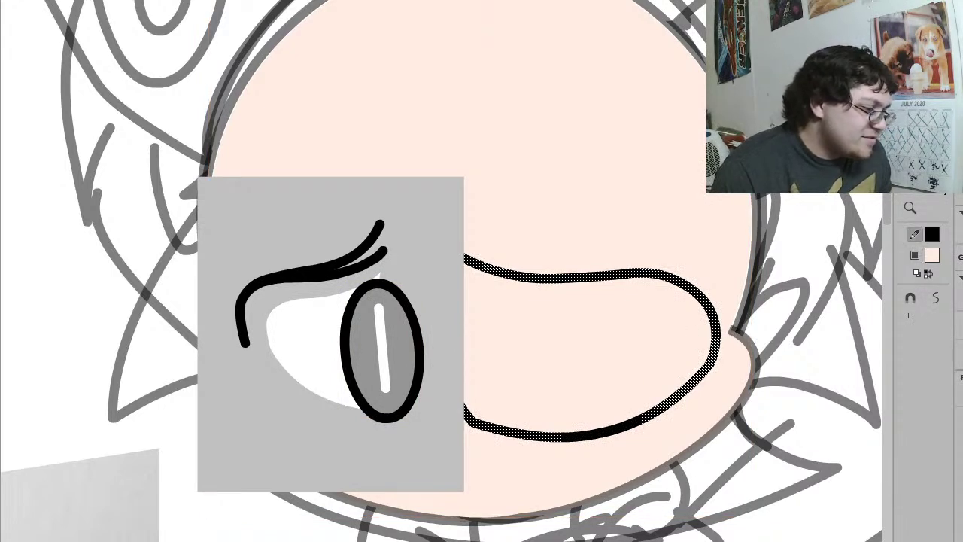
key("Escape")
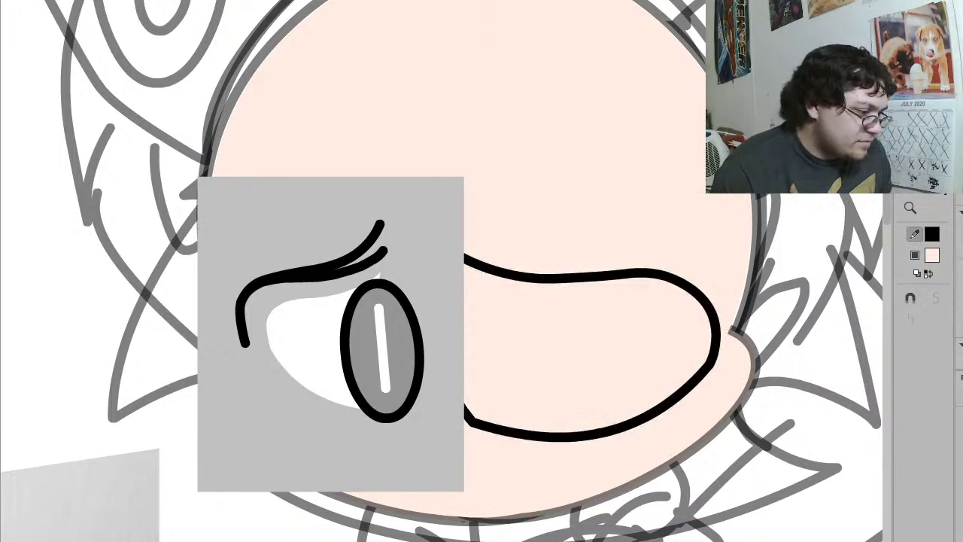
key("ctrl+v")
left_click_drag(489, 308, 715, 374)
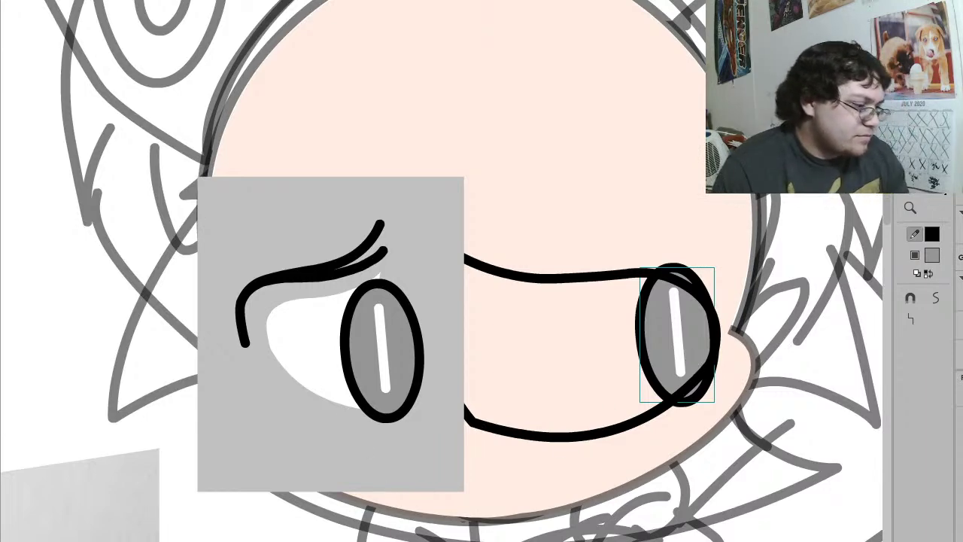
Step: Group the second eye's outline segments and fill the closed shape inside the group with the iris gray
left_click(535, 436)
left_click(560, 353)
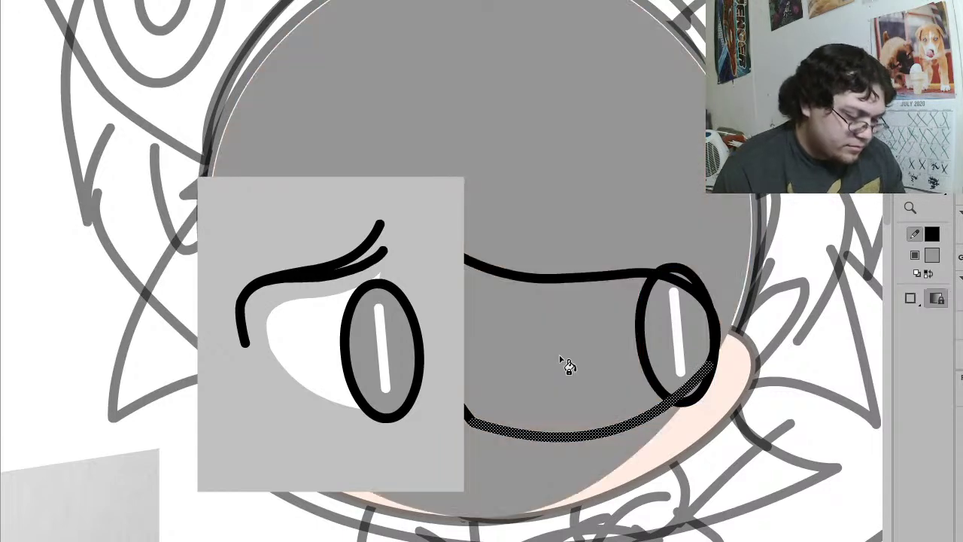
left_click(645, 280)
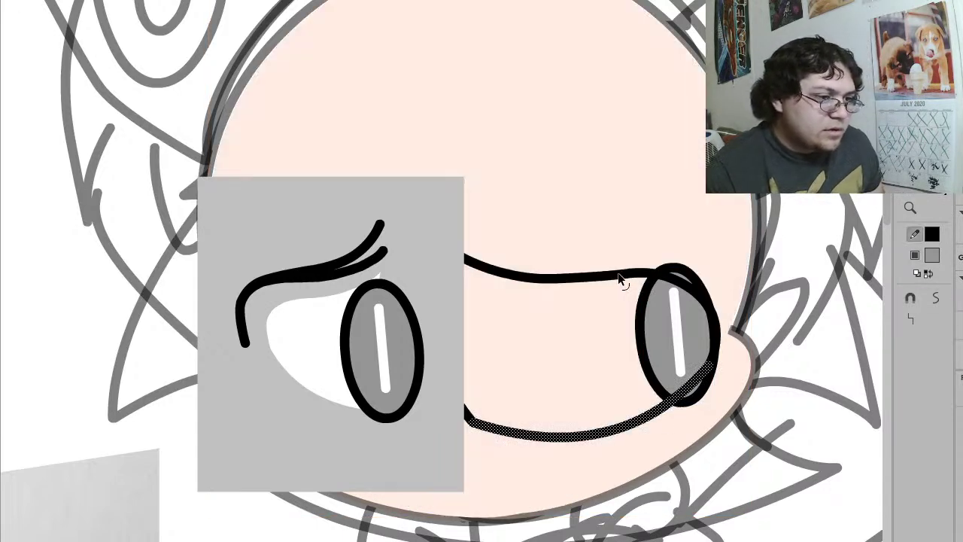
key("ctrl+g")
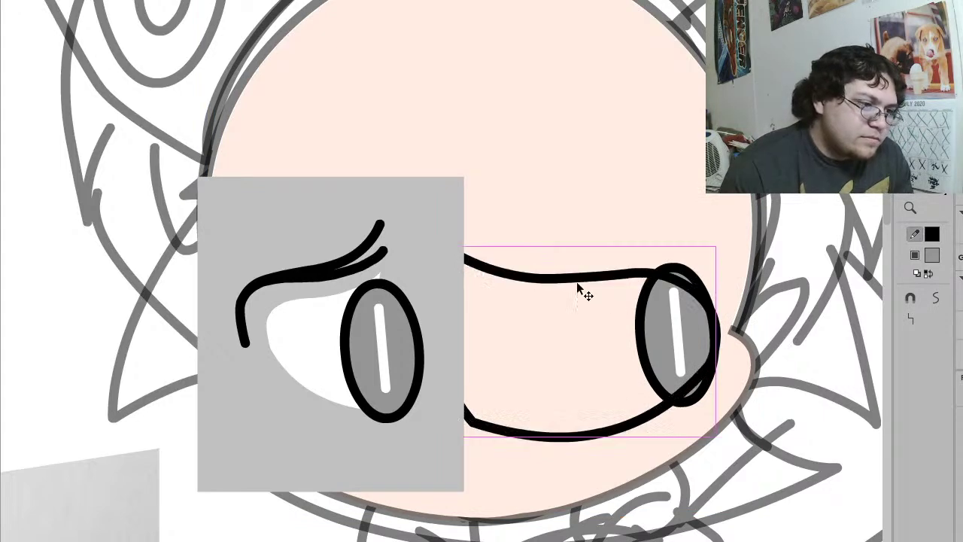
double_click(578, 279)
left_click(559, 338)
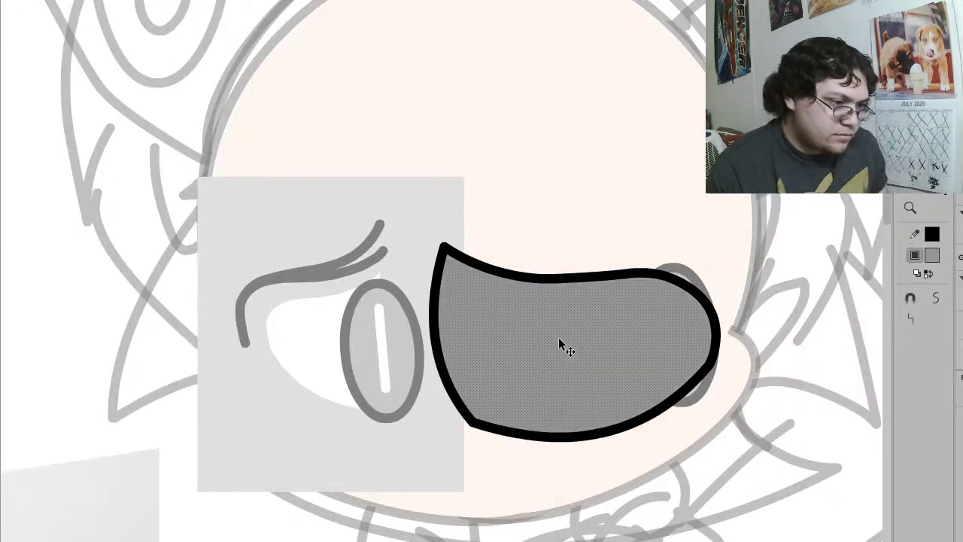
Step: Cut the gray eye fill from the group and use it as a mask that clips the second iris to the eye shape
key("Delete")
key("Escape")
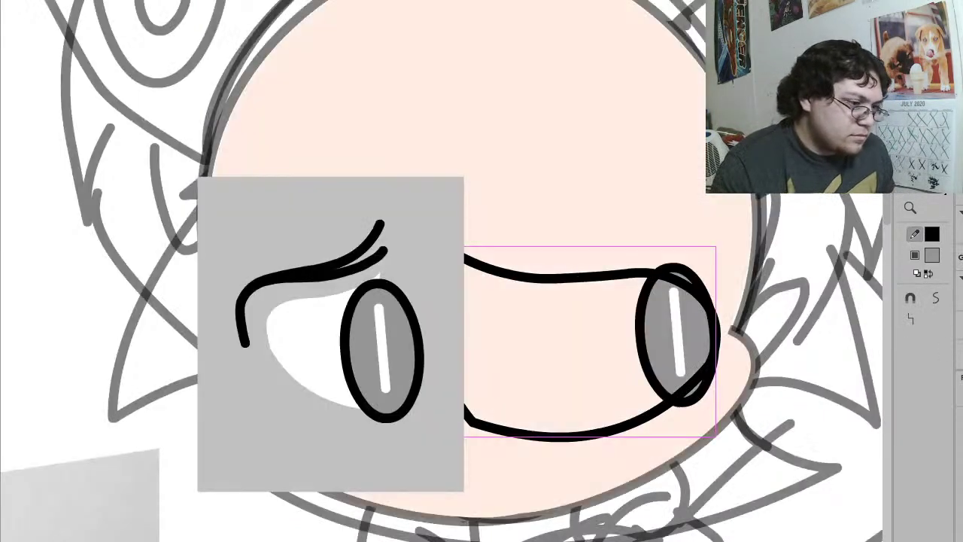
key("ctrl+z")
key("ctrl+z")
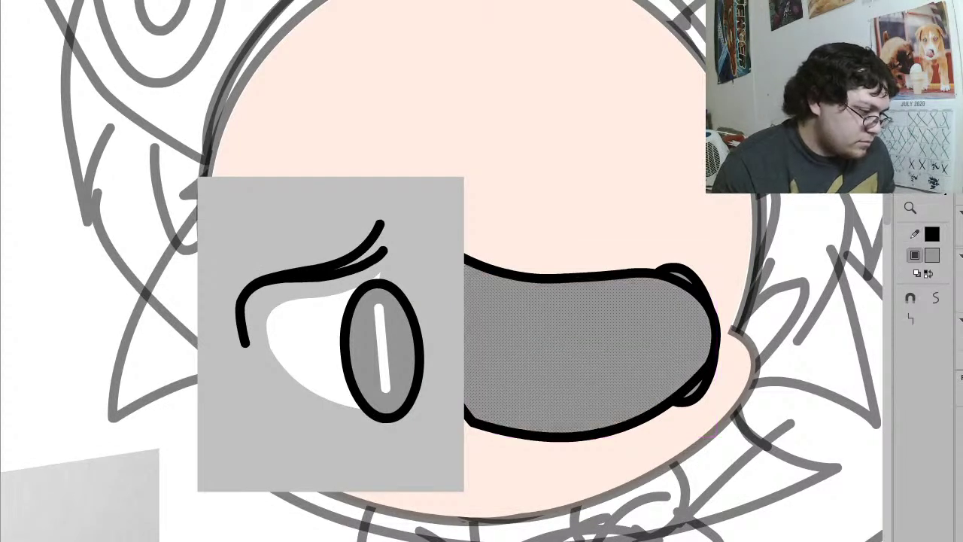
key("Delete")
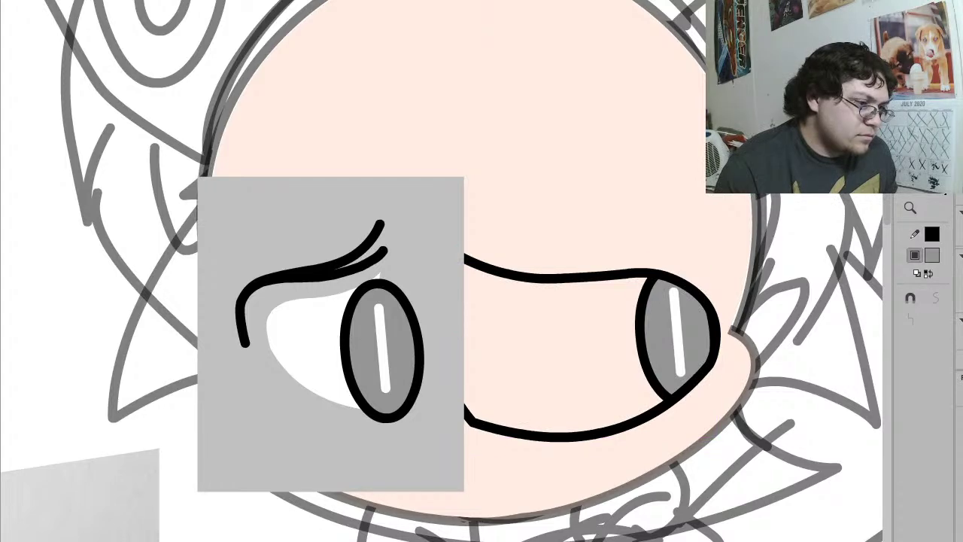
Step: Delete the lower and inner segments from the second eye's outline group, keeping only the upper lid line
key("Escape")
double_click(589, 439)
left_click(591, 440)
key("Delete")
key("ctrl+z")
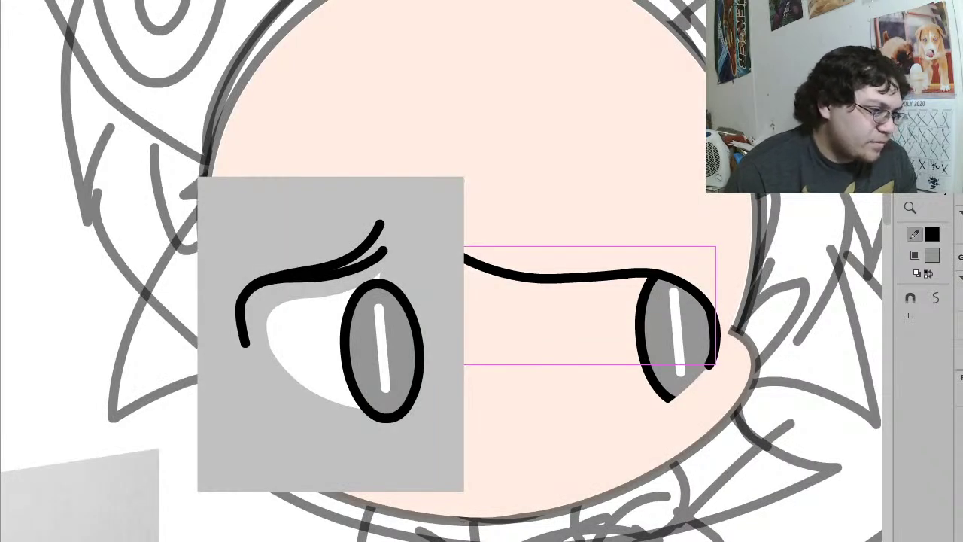
Step: Draw a large rectangle around the unmasked second eye, delete its outline, and change its fill to white
key("comma")
key("Escape")
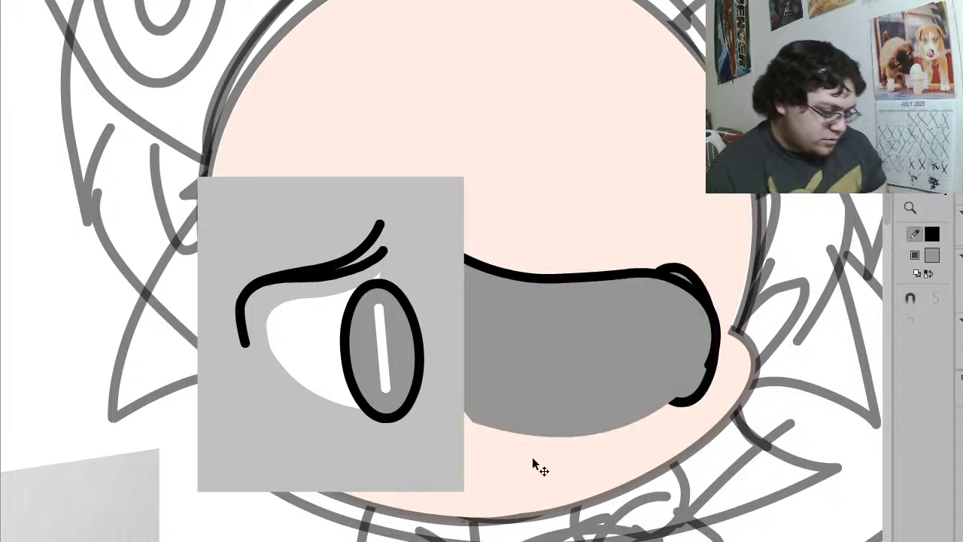
key("r")
left_click_drag(828, 123, 301, 516)
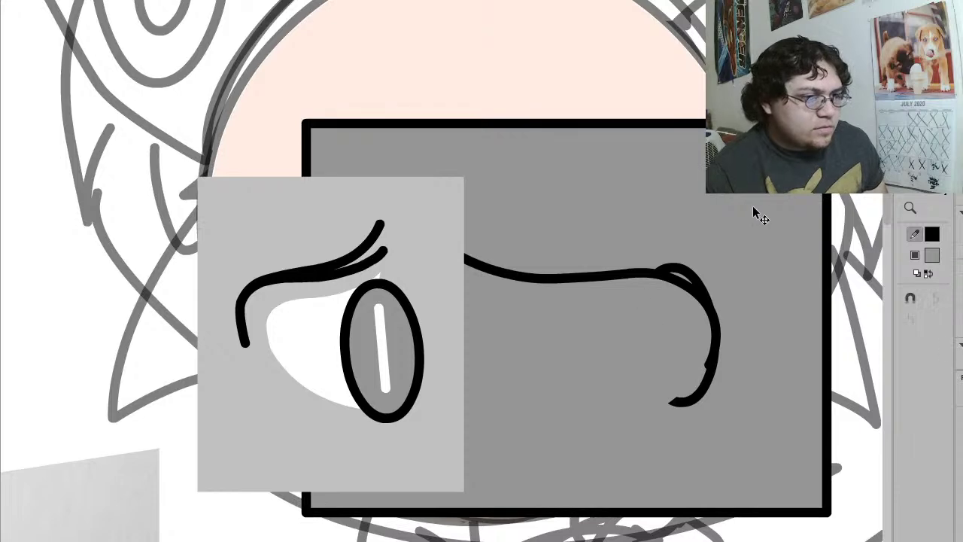
double_click(572, 513)
key("Delete")
left_click(572, 470)
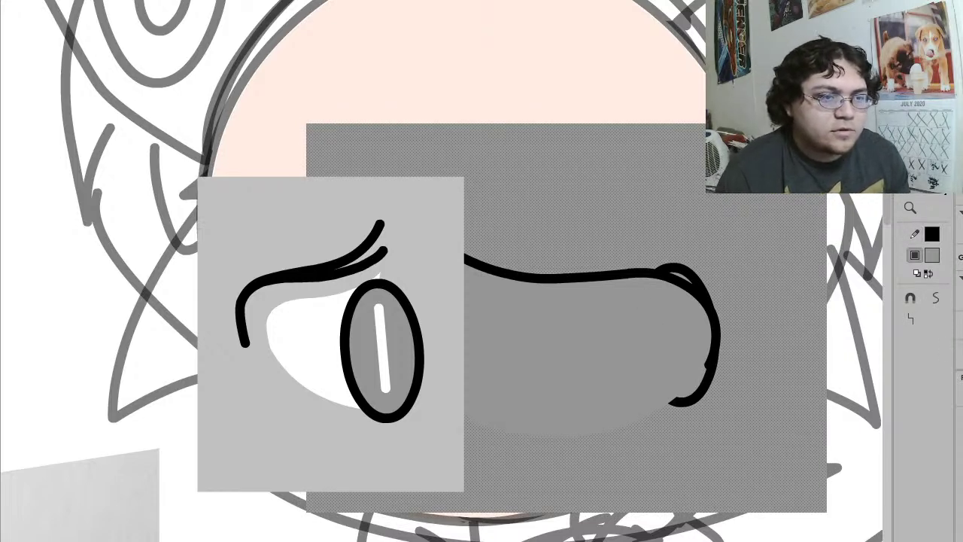
key("d")
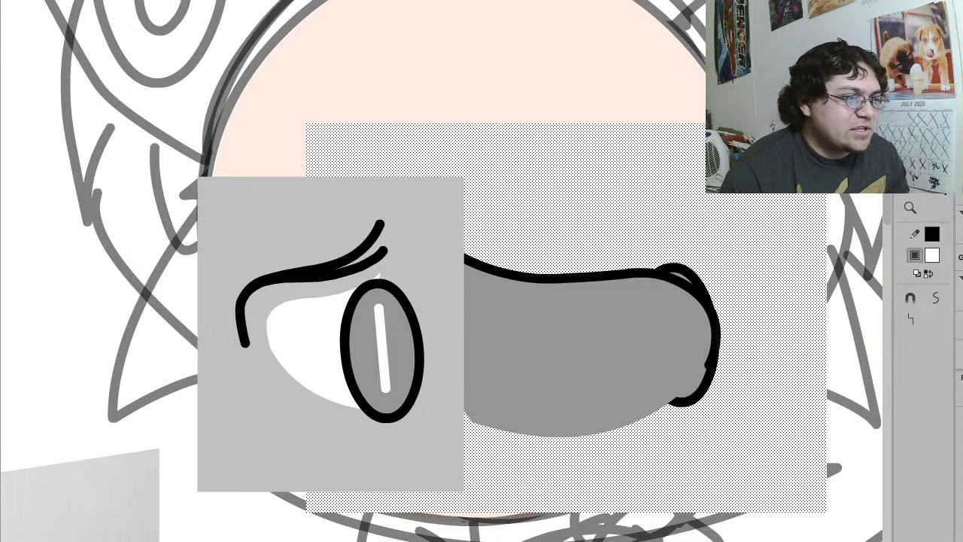
key("Escape")
Step: Isolate the gray eye shape from the other artwork and cut it out, leaving an eye-shaped opening in the white rectangle
left_click(634, 307)
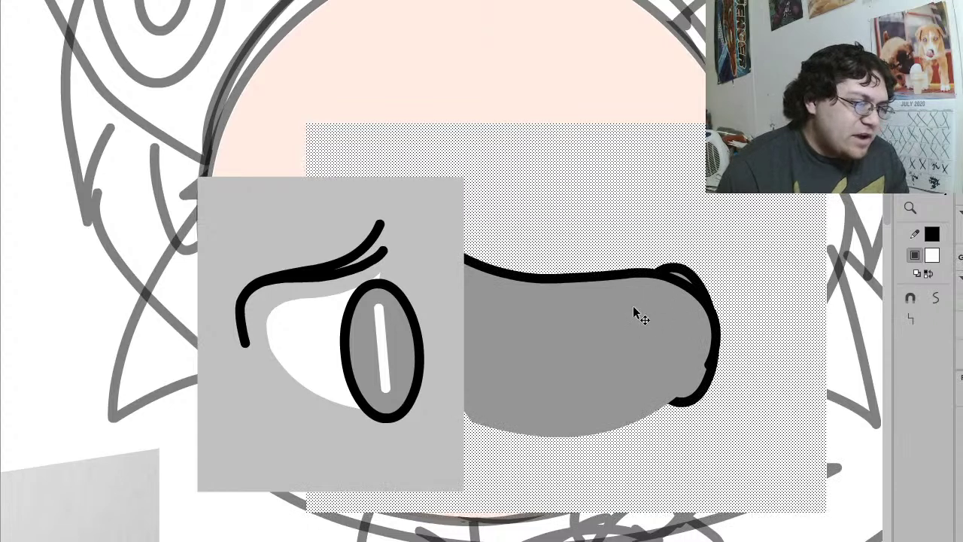
key("ctrl+a")
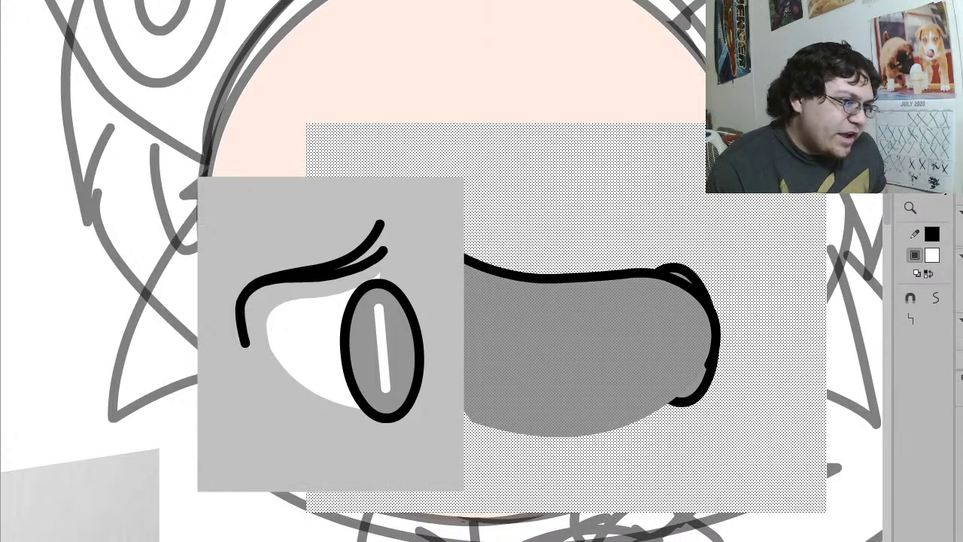
key("Escape")
left_click(614, 370)
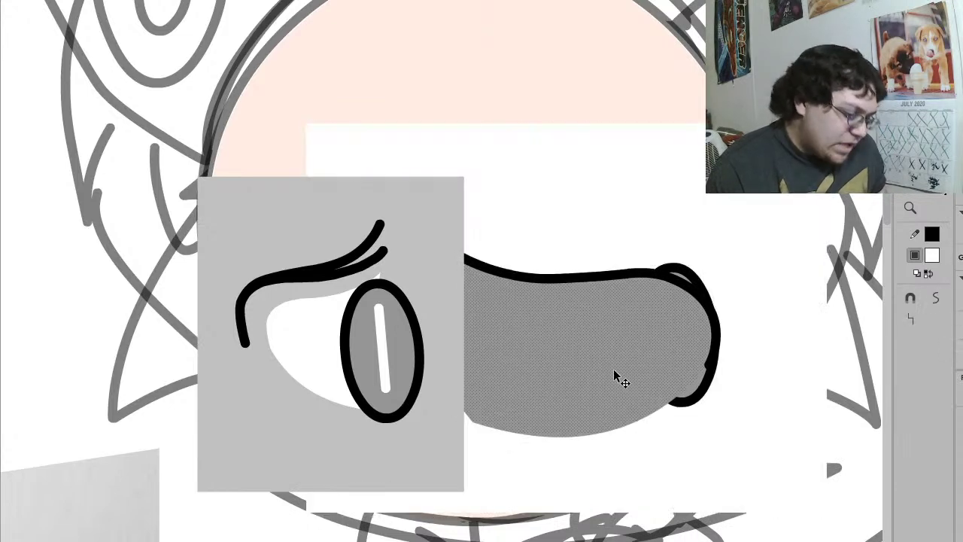
left_click(773, 343)
key("Escape")
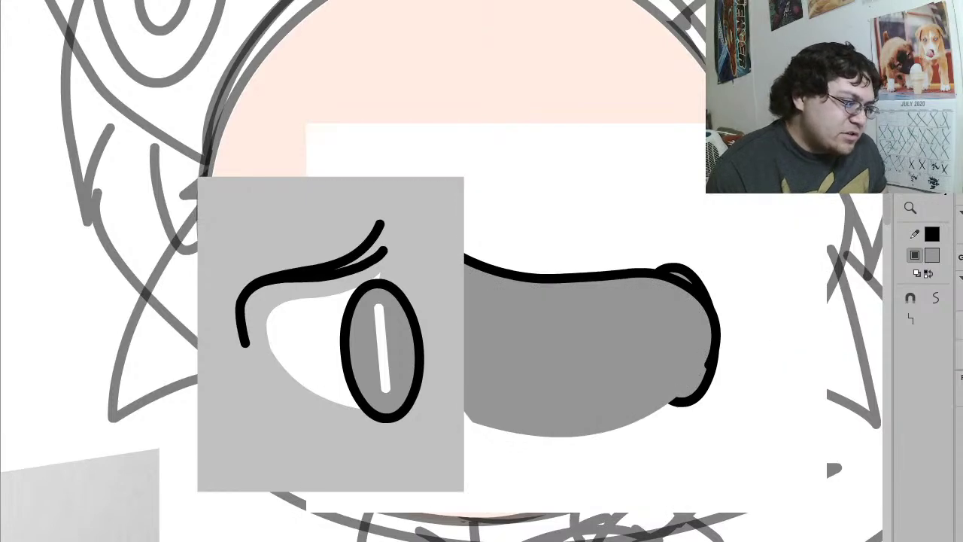
key(".")
key("comma")
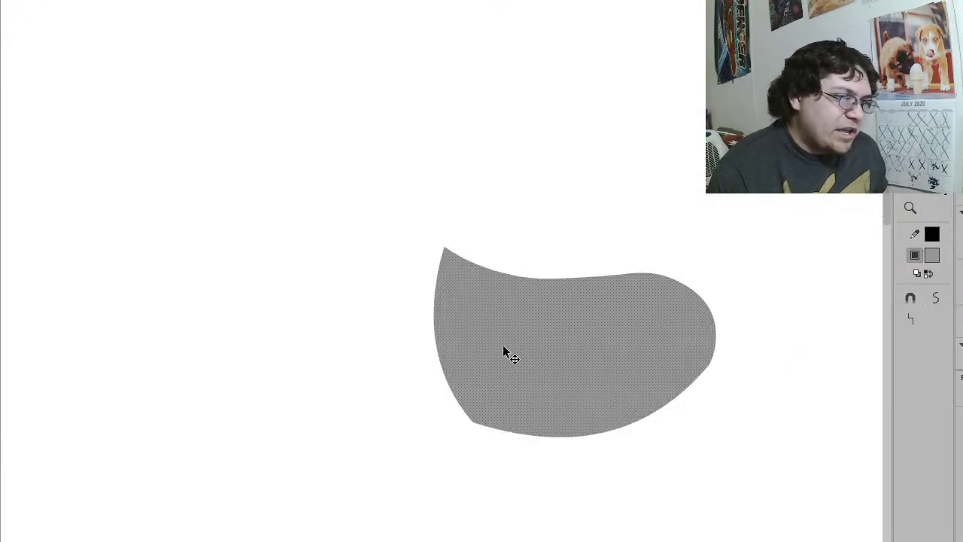
key("ctrl+a")
left_click(600, 325)
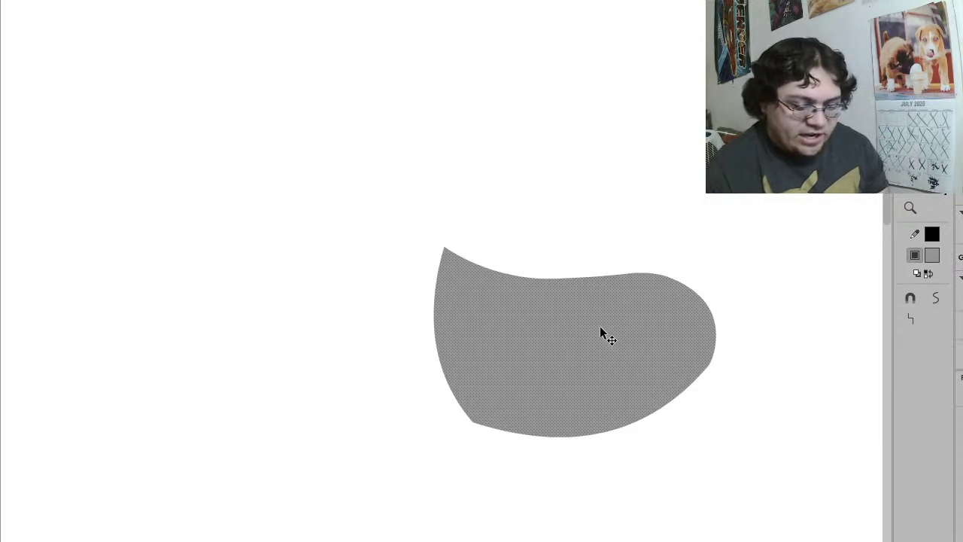
key("Delete")
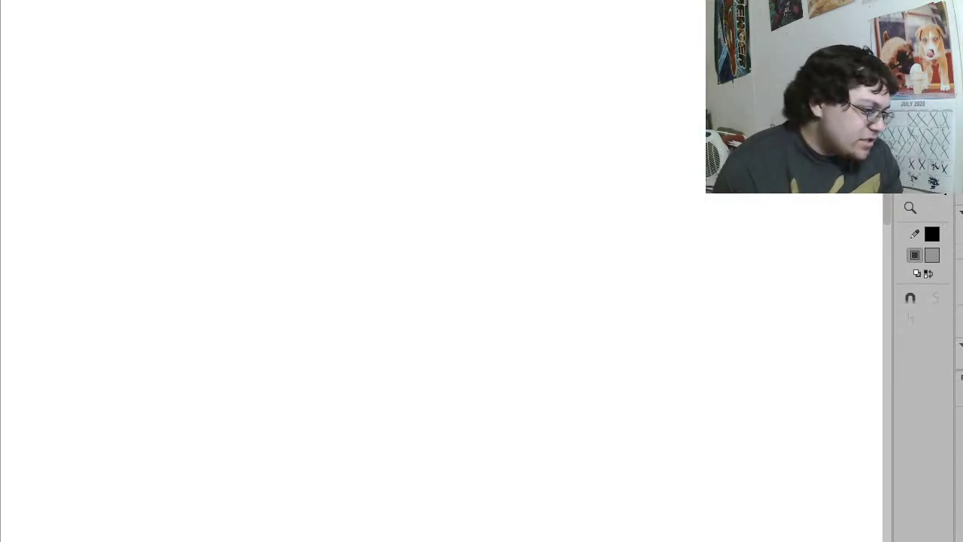
Step: Show the second iris and the face's skin fill again together with the cut-out white rectangle
key("comma")
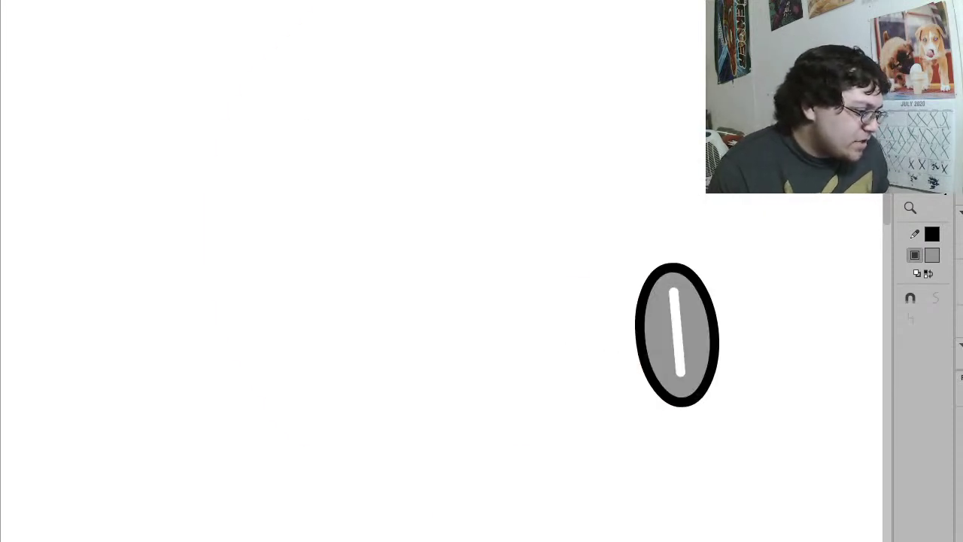
key("comma")
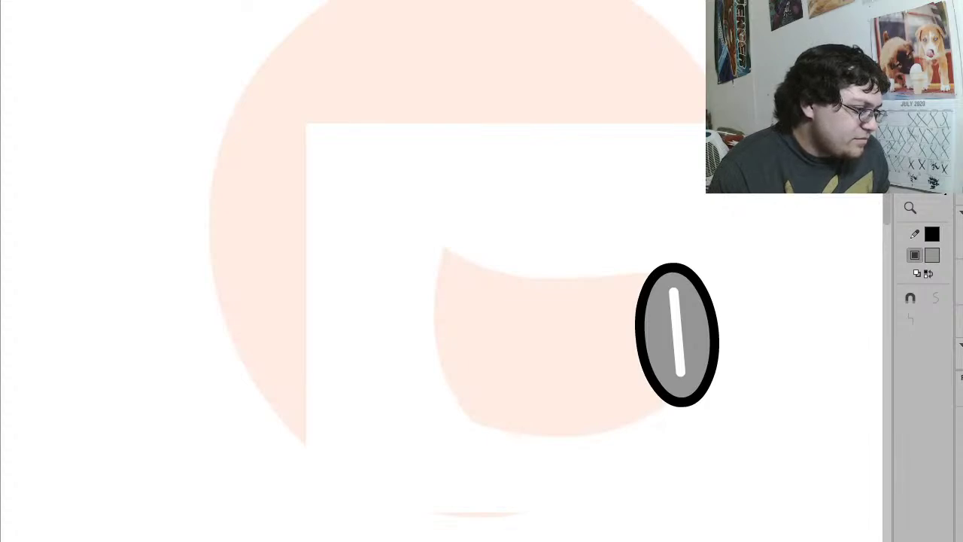
left_click(399, 373)
key("ctrl+z")
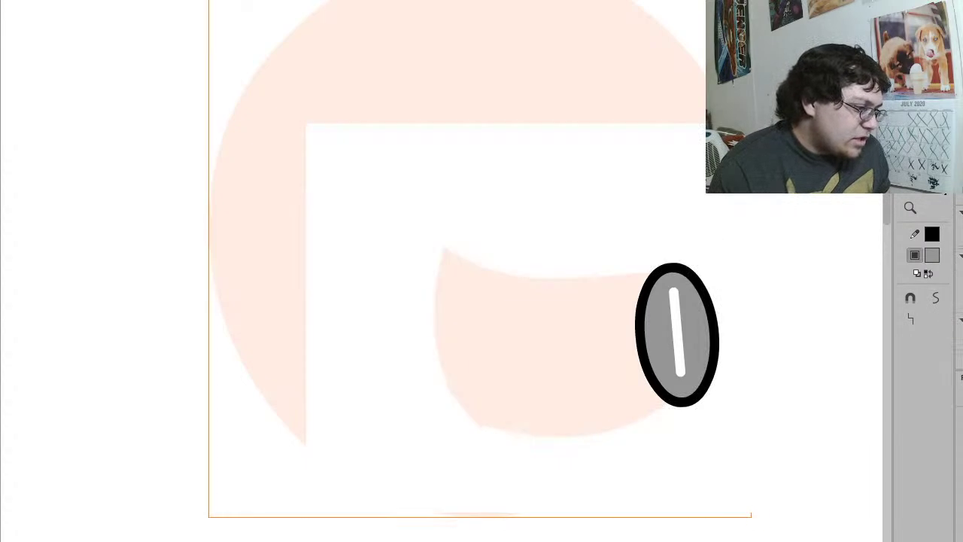
key("Escape")
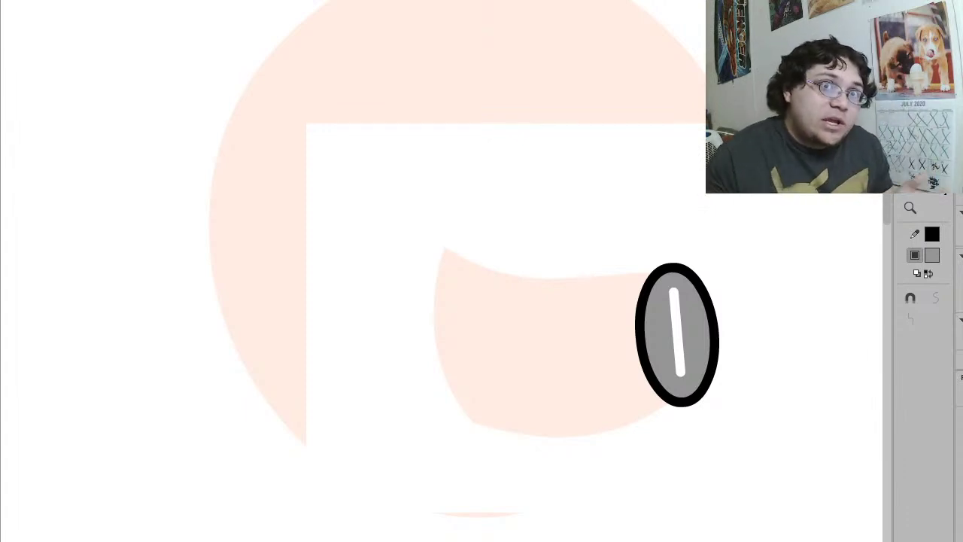
Step: Try to fill the skin-coloured area inside the rectangle's eye-shaped opening with white
left_click(384, 440)
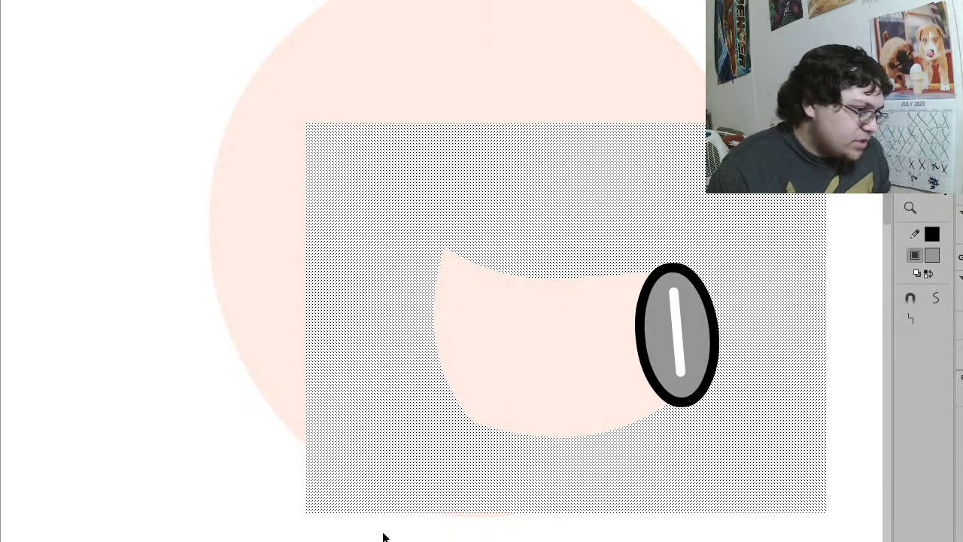
key("Delete")
key("k")
left_click(580, 401)
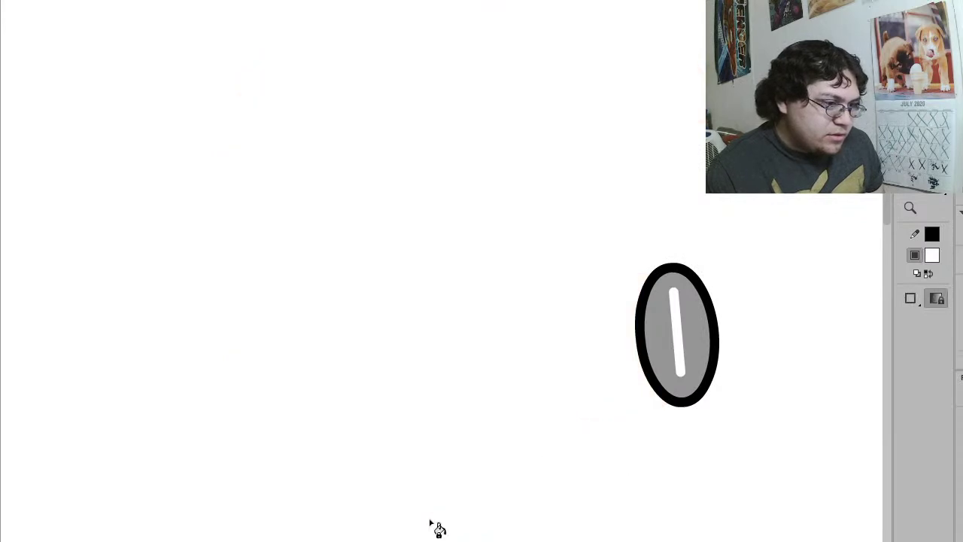
left_click(413, 462)
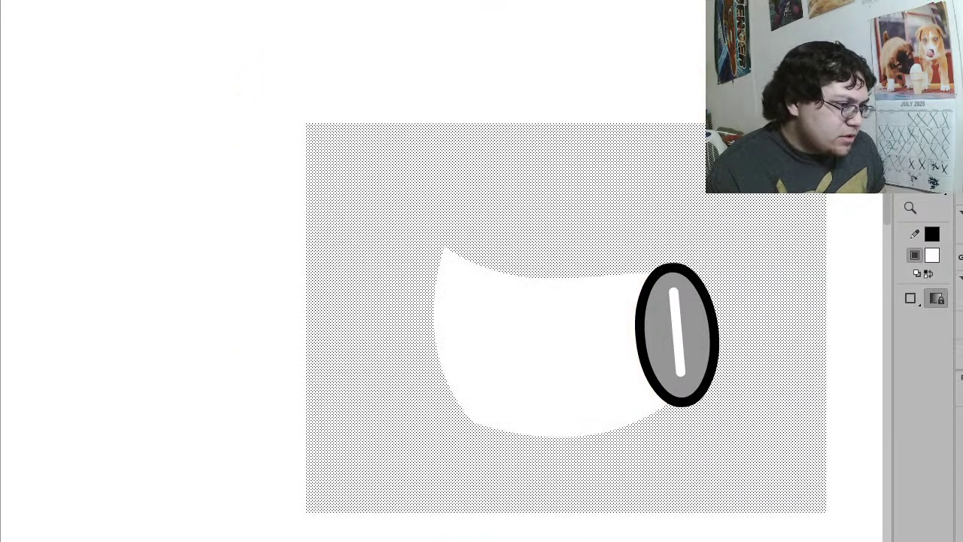
key("Delete")
key("v")
Step: Try changing the cut-out white rectangle around the second eye to black
left_click(556, 392)
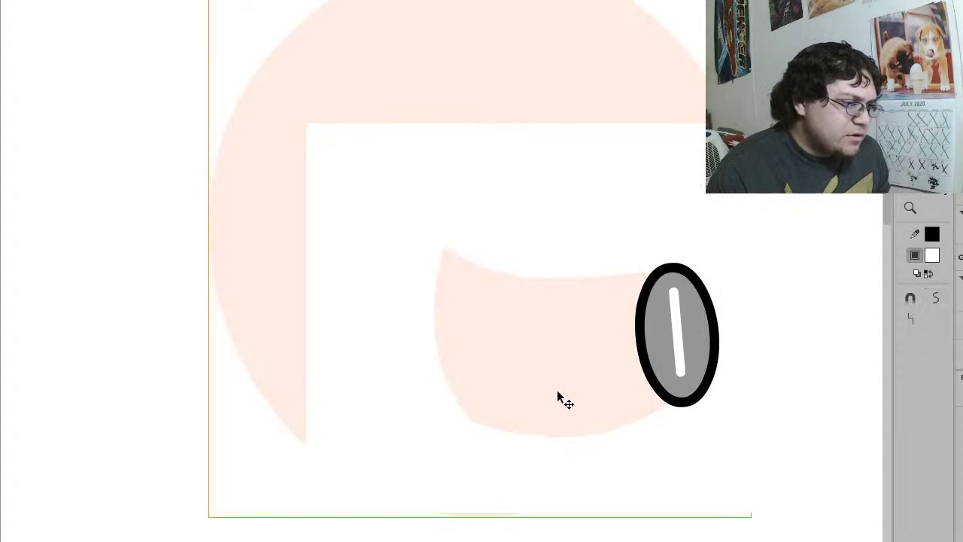
key("z")
left_click(529, 325)
left_click_drag(557, 395, 307, 164)
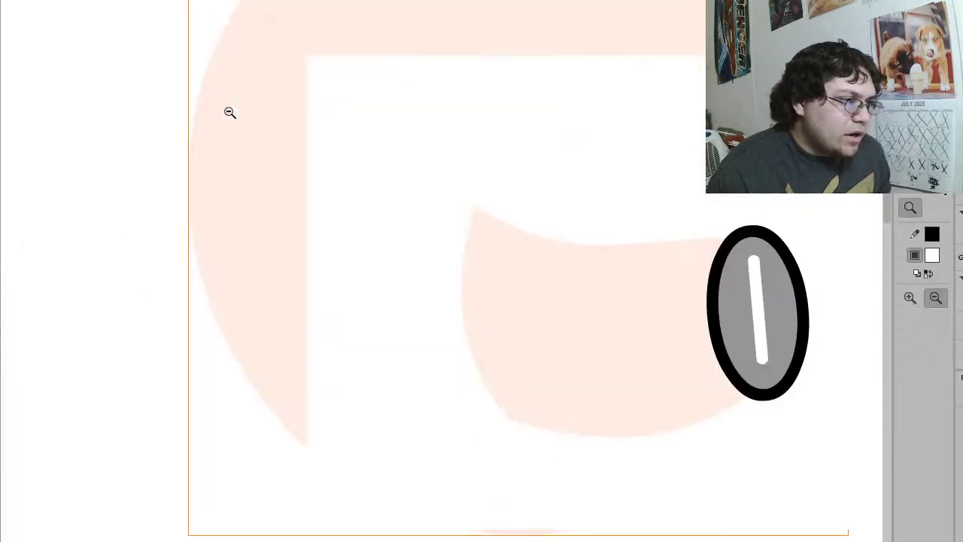
key("b")
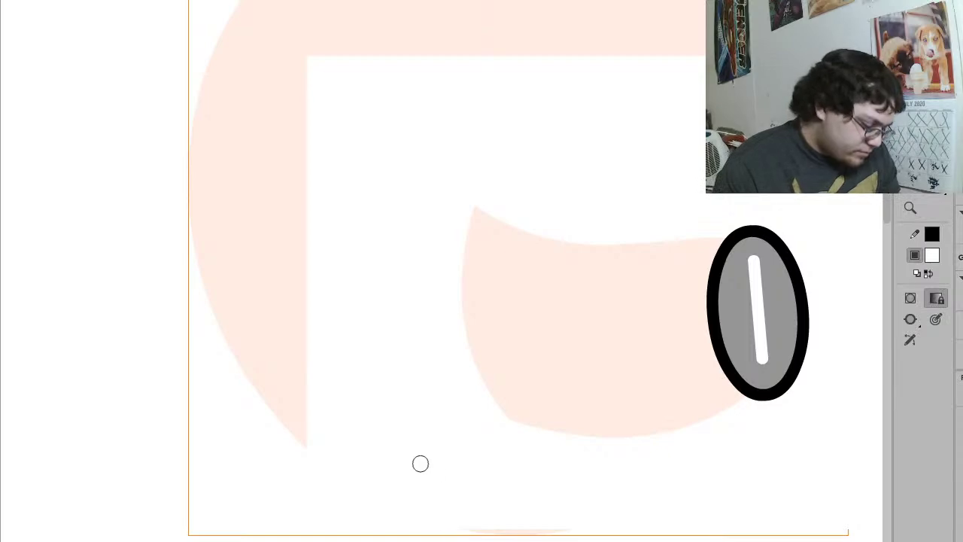
key("v")
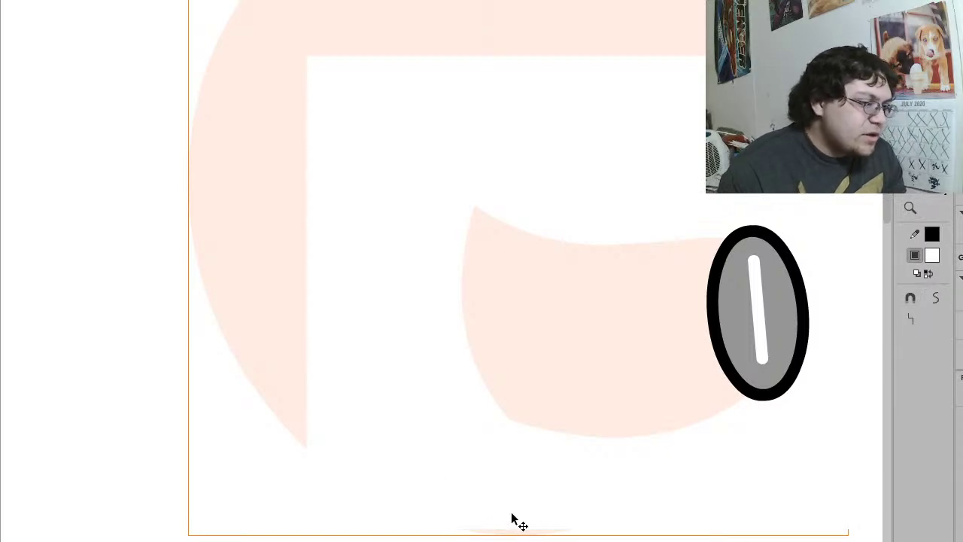
left_click(526, 472)
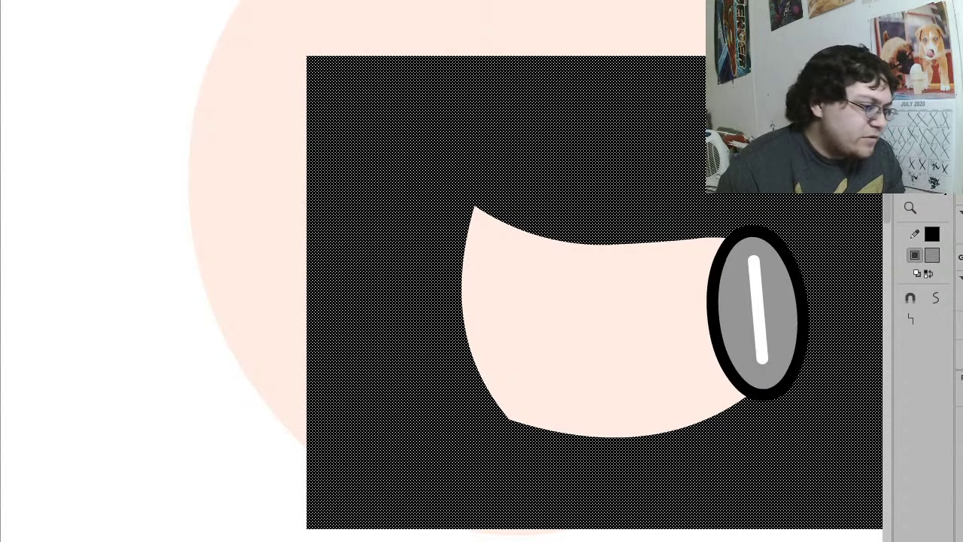
key("ctrl+z")
Step: Group the cut-out white rectangle around the second eye and fill its eye-shaped opening with white inside the group
left_click(490, 461)
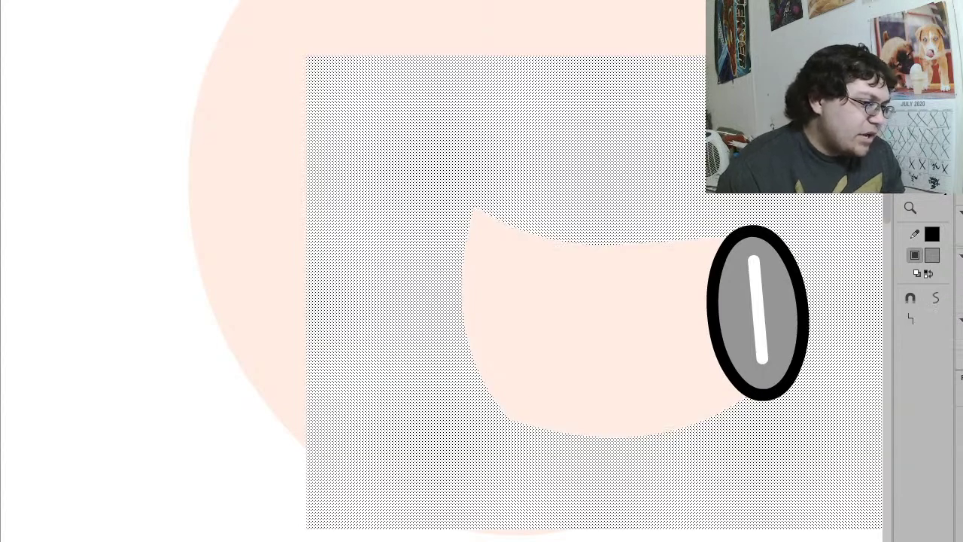
key("ctrl+g")
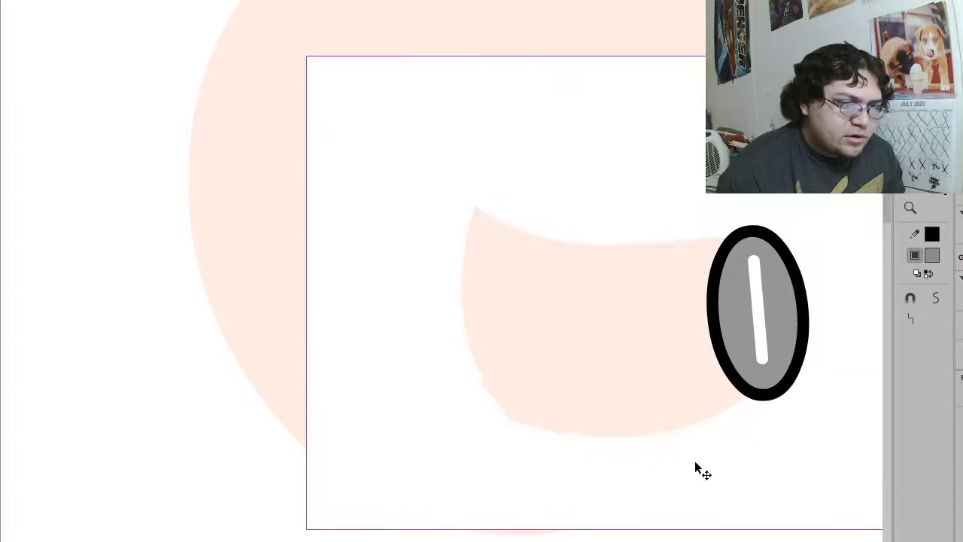
double_click(695, 465)
key("i")
left_click(707, 479)
left_click(670, 380)
key("Escape")
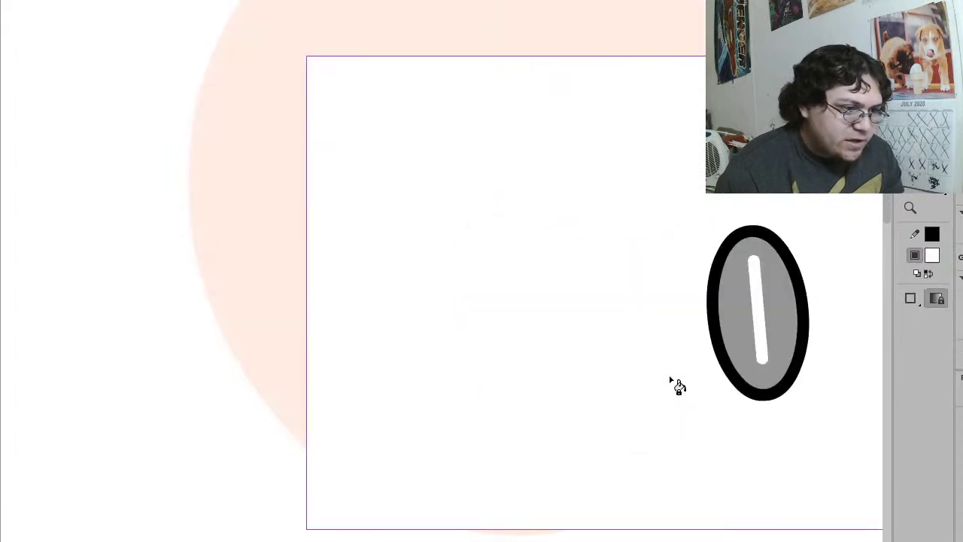
Step: Overlay a cut-out black rectangle on the second eye's white backing, make it semi-transparent, and turn the eye mask on
key("ctrl+z")
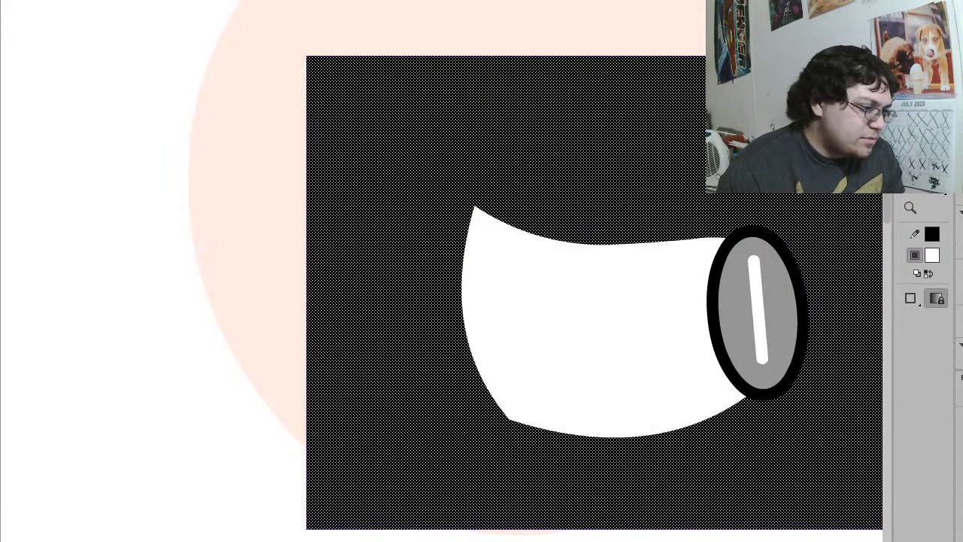
key("ctrl+z")
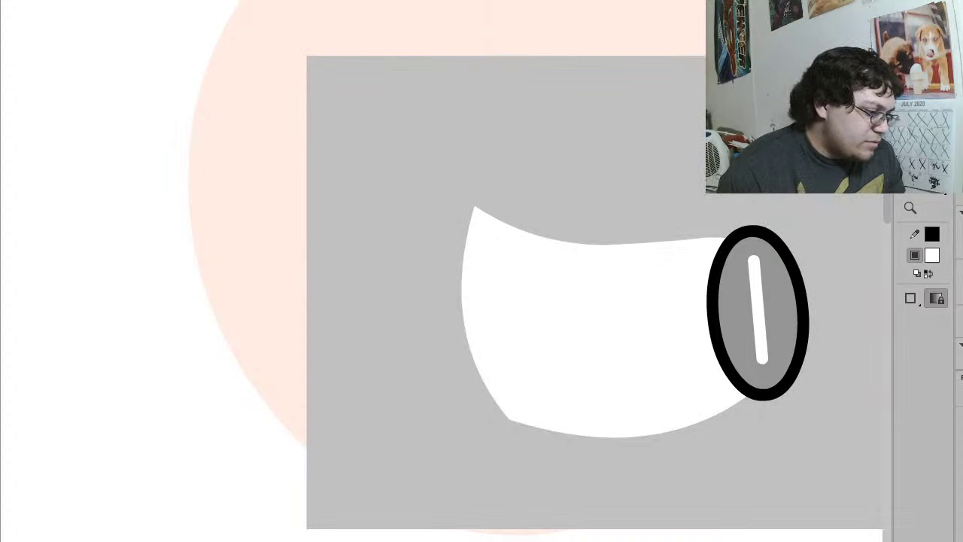
key("ctrl+z")
key("ctrl+z")
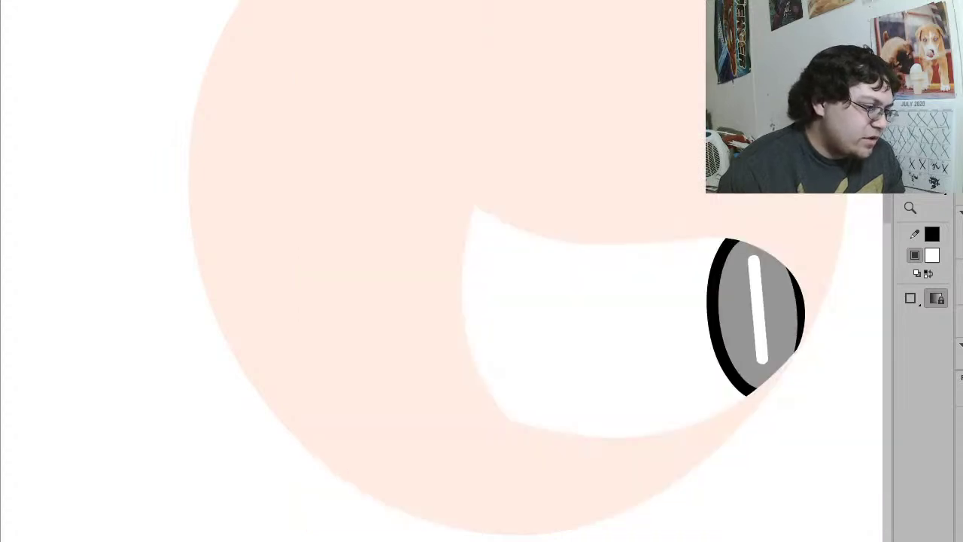
Step: Check the second eye with its mask on and off, and show the line art and sketch again with both masks unlocked
key("ctrl+y")
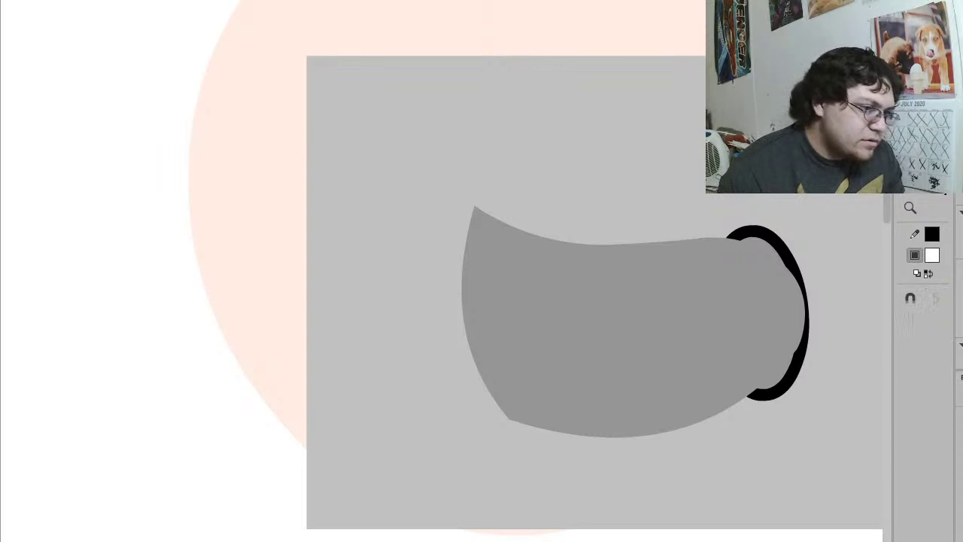
key("ctrl+z")
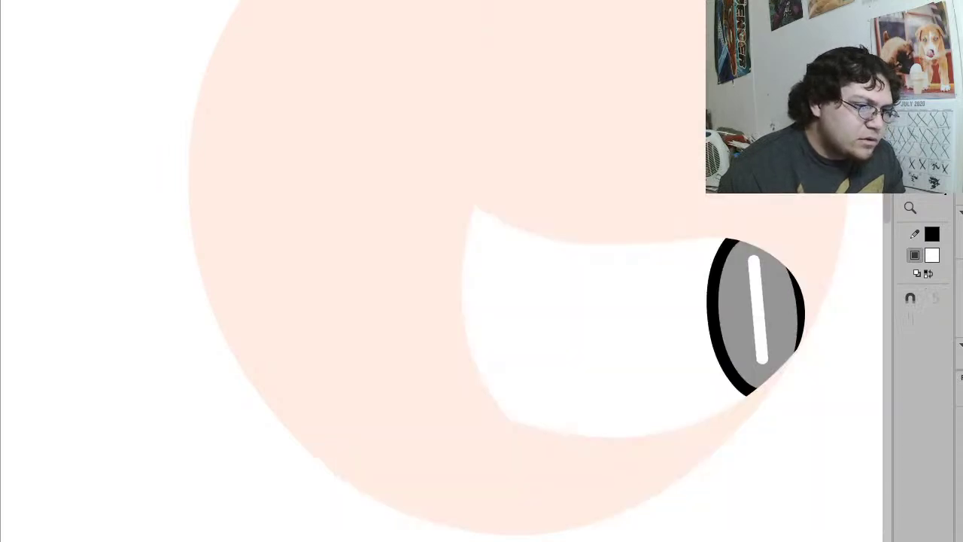
key("ctrl+y")
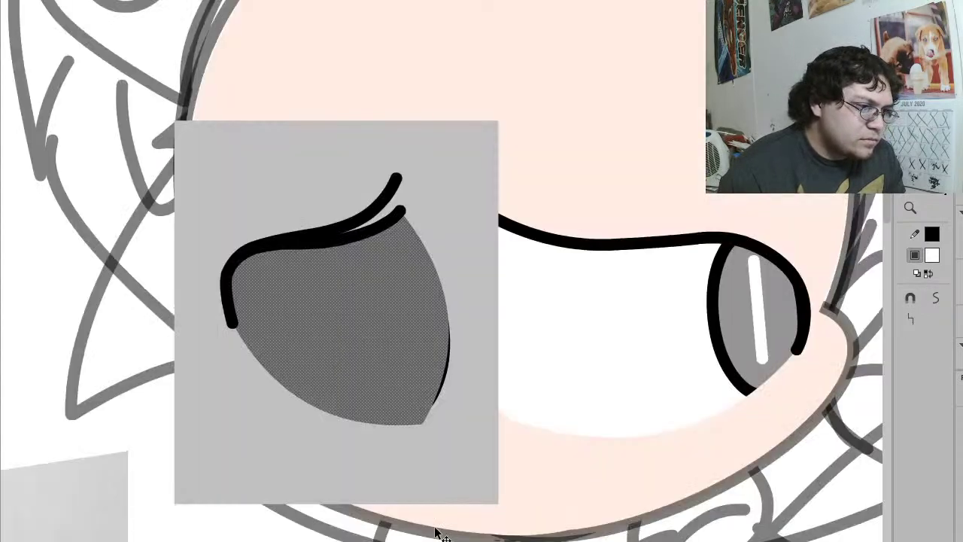
key("ctrl+y")
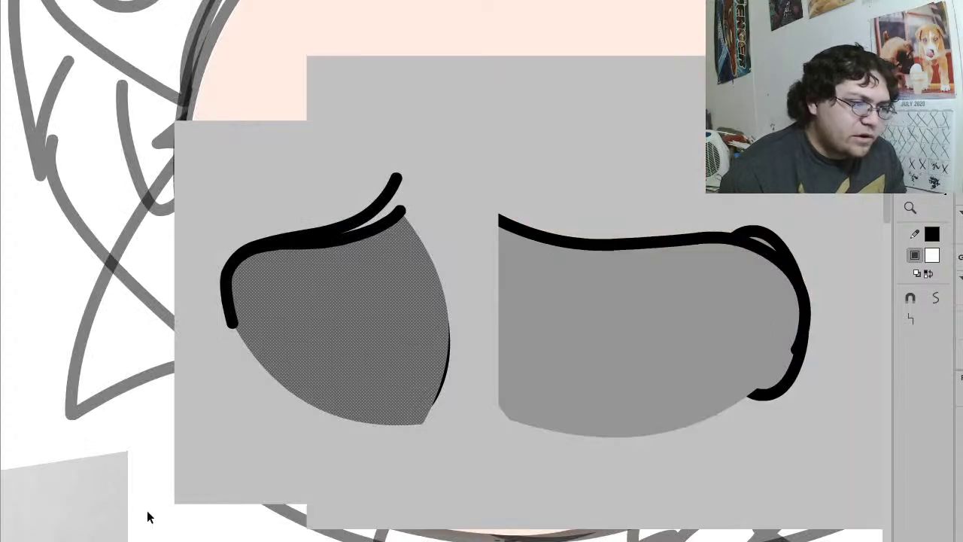
Step: Make the first eye's gray mask shape see-through, and compare the second eye with its mask shape hidden and shown
left_click(148, 516)
key("ctrl+y")
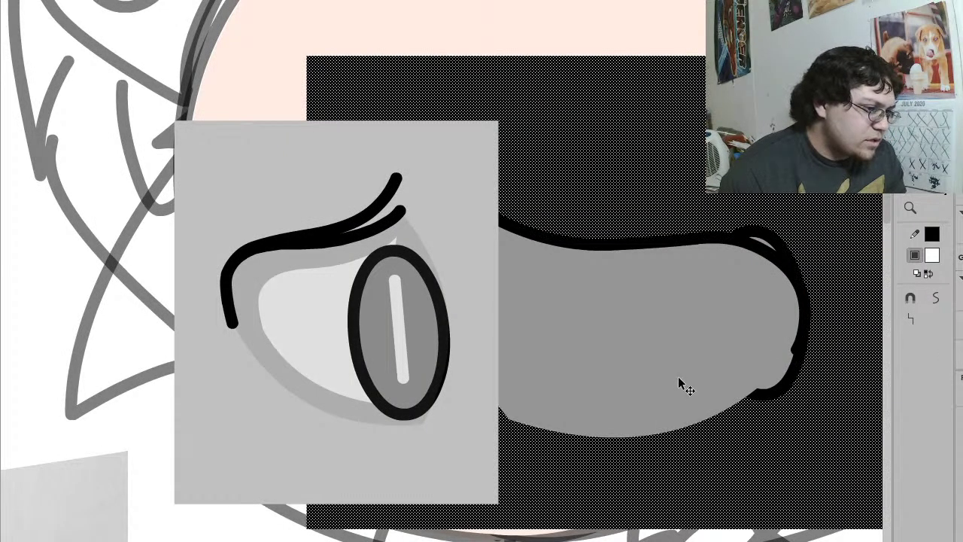
key("ctrl+z")
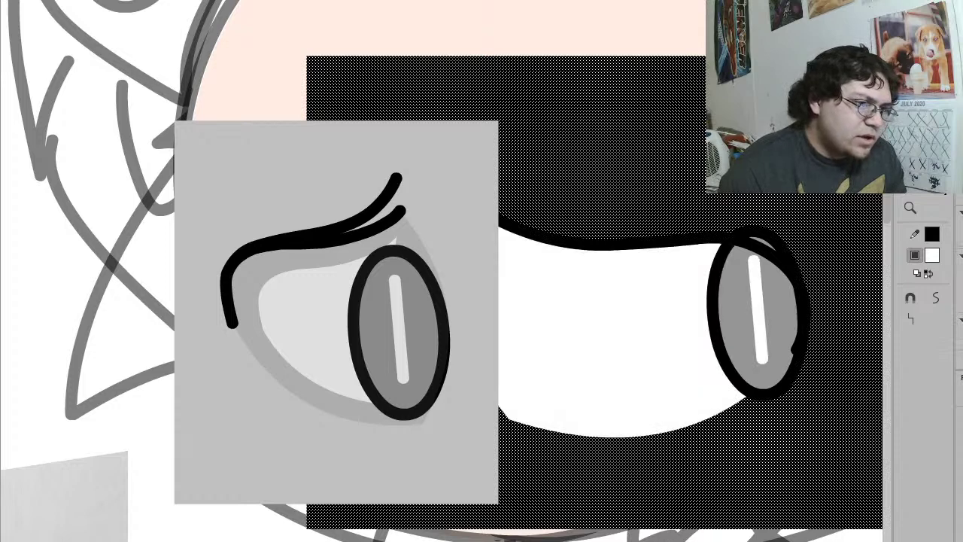
key("ctrl+y")
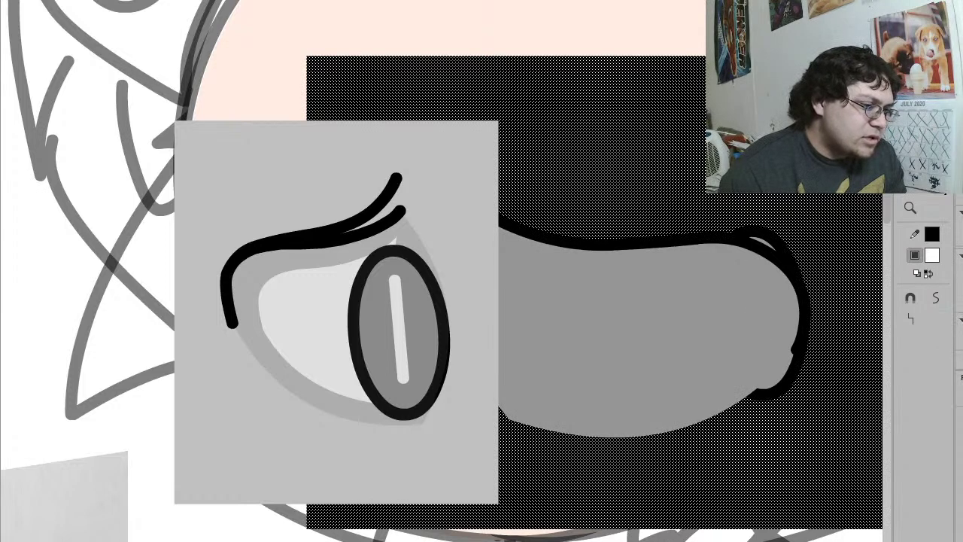
Step: Change the second eye's gray mask shape to dark red and turn its masking back on
left_click(677, 427)
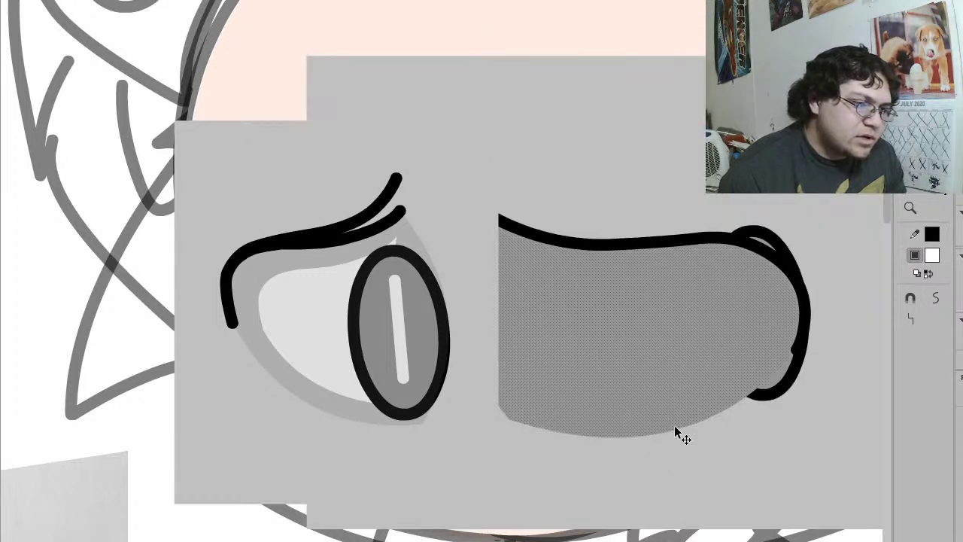
key("ctrl+y")
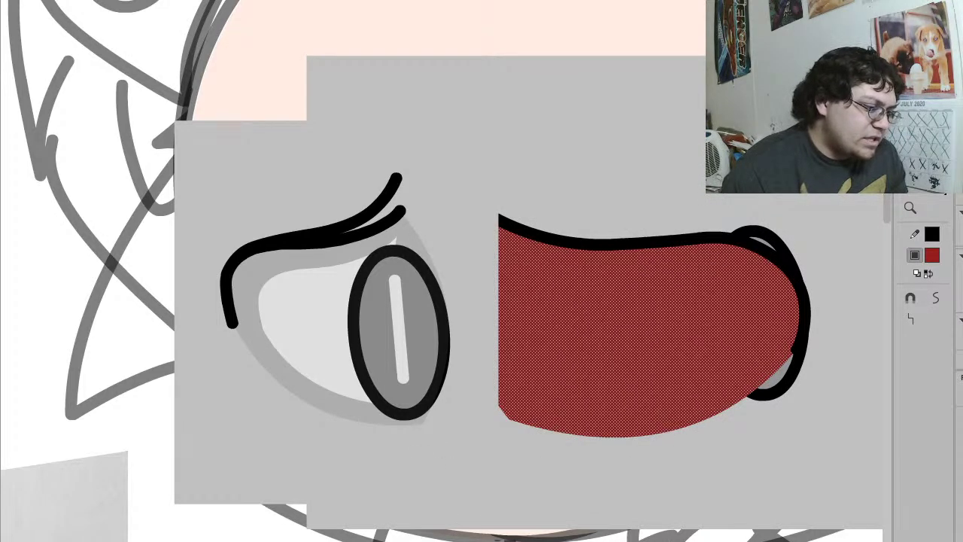
key("ctrl+y")
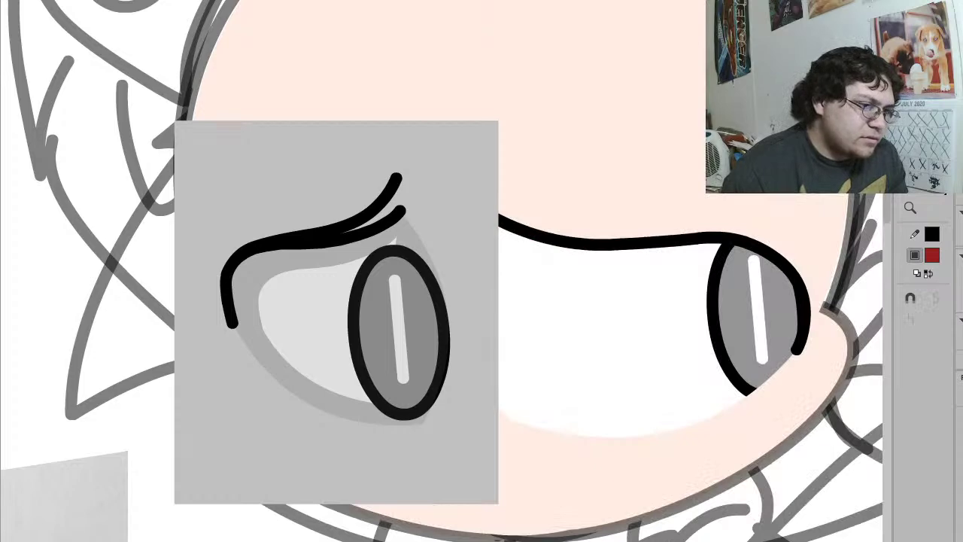
Step: Examine the second eye's shading overlay against the red mask with the white and iris hidden, and compare the masked and unmasked eyes
key("ctrl+z")
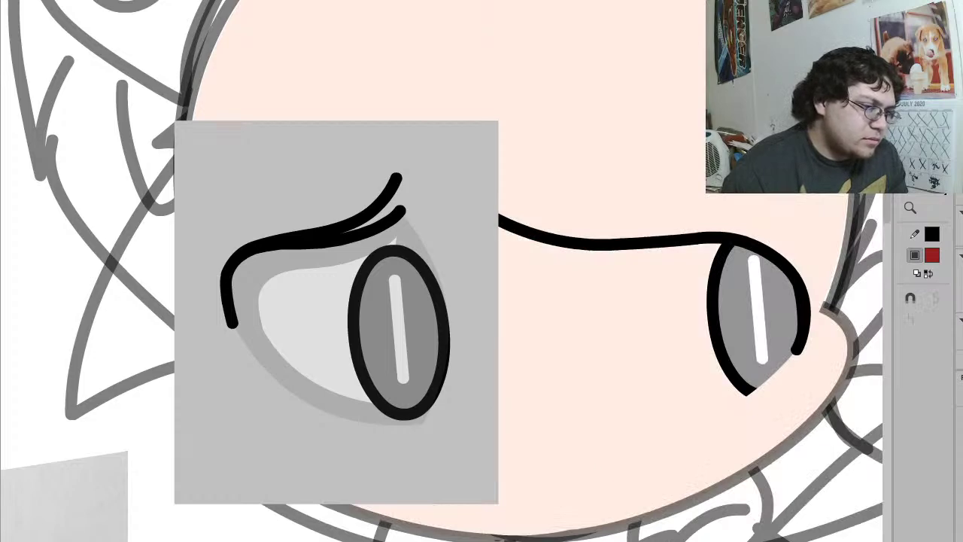
key("ctrl+z")
key("ctrl+z")
key("ctrl+z")
key("ctrl+z")
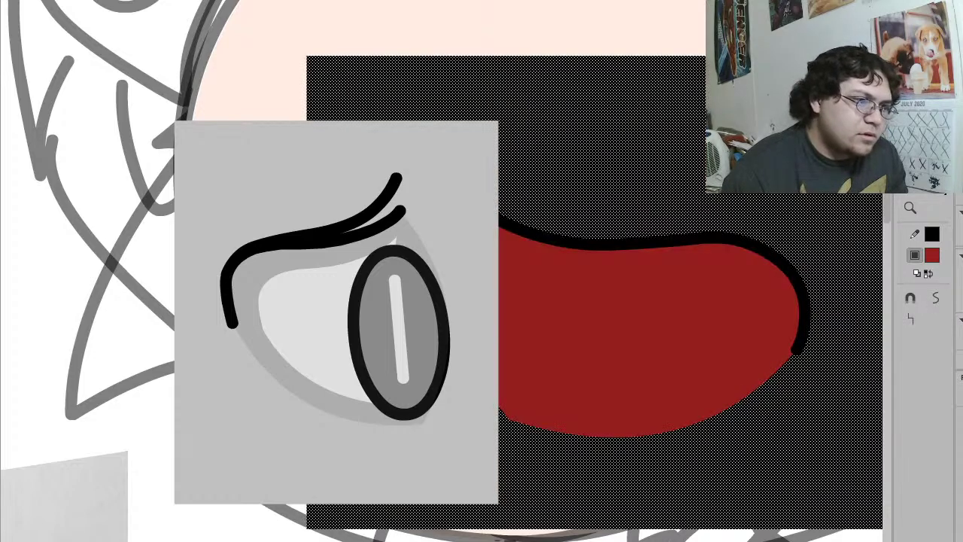
key("ctrl+z")
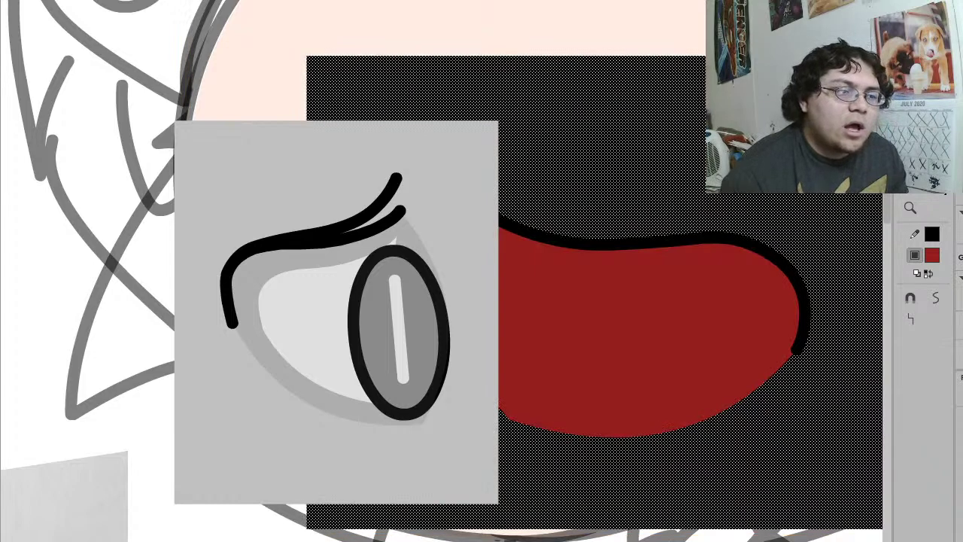
key("ctrl+z")
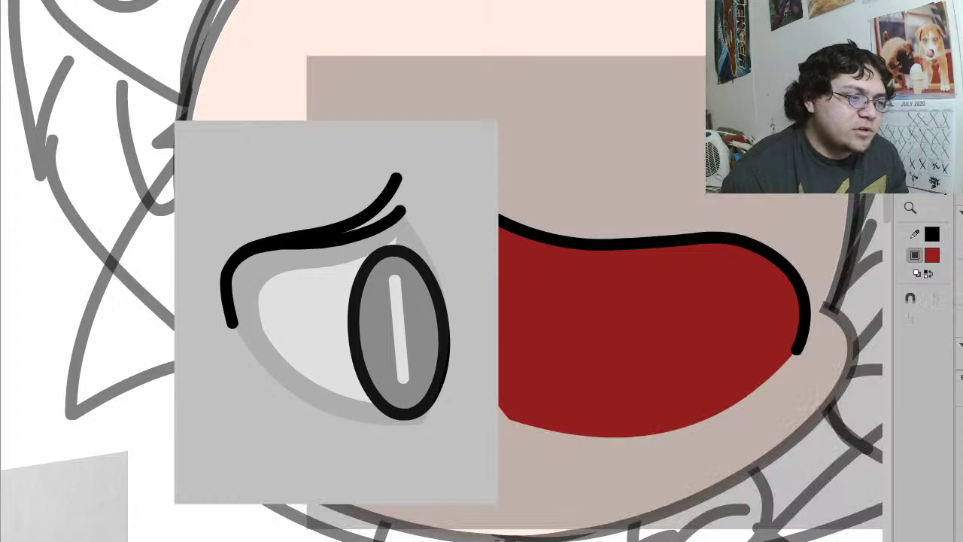
key("ctrl+z")
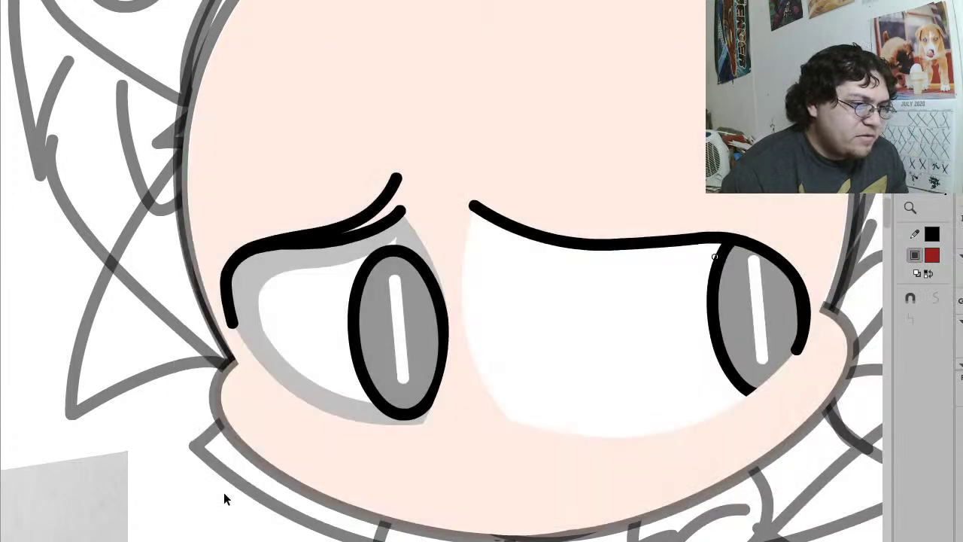
key("ctrl+y")
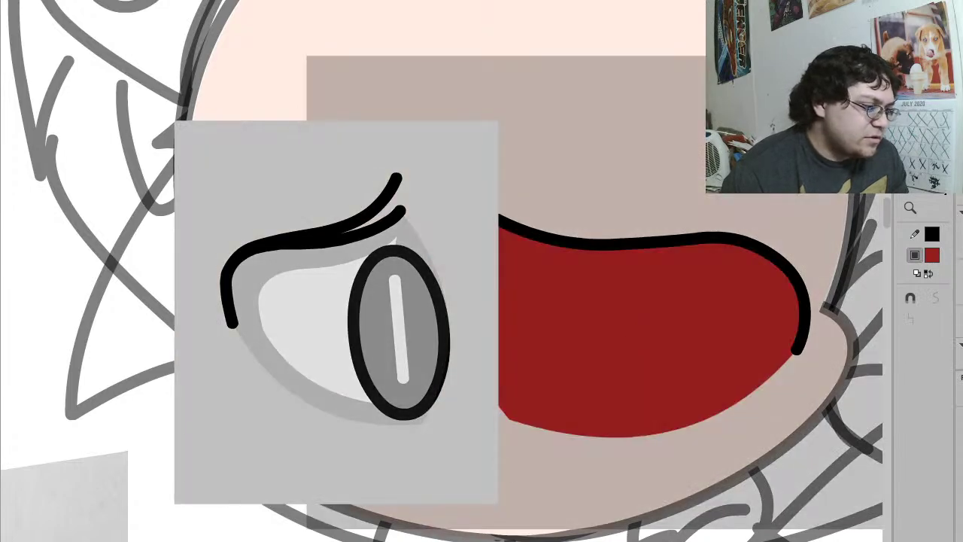
key("ctrl+z")
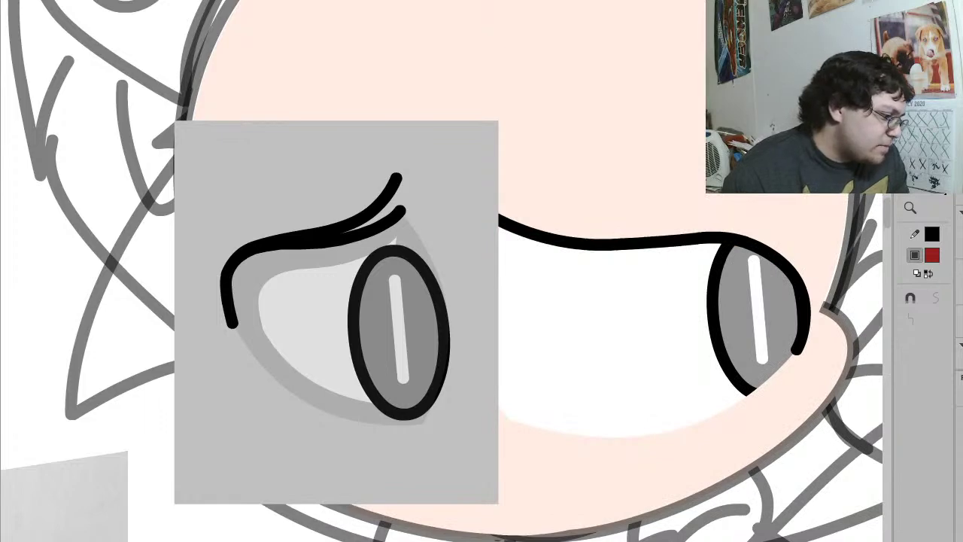
key(".")
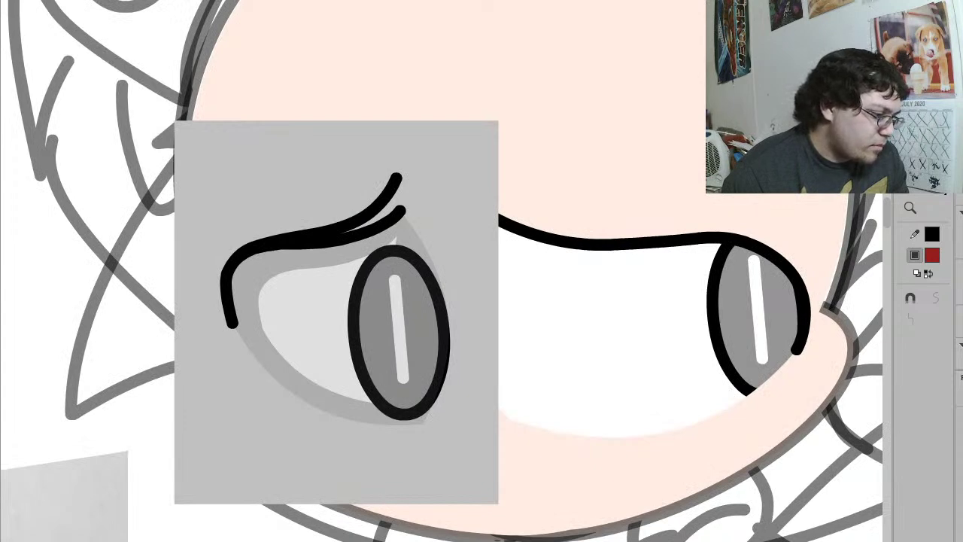
key("ctrl+z")
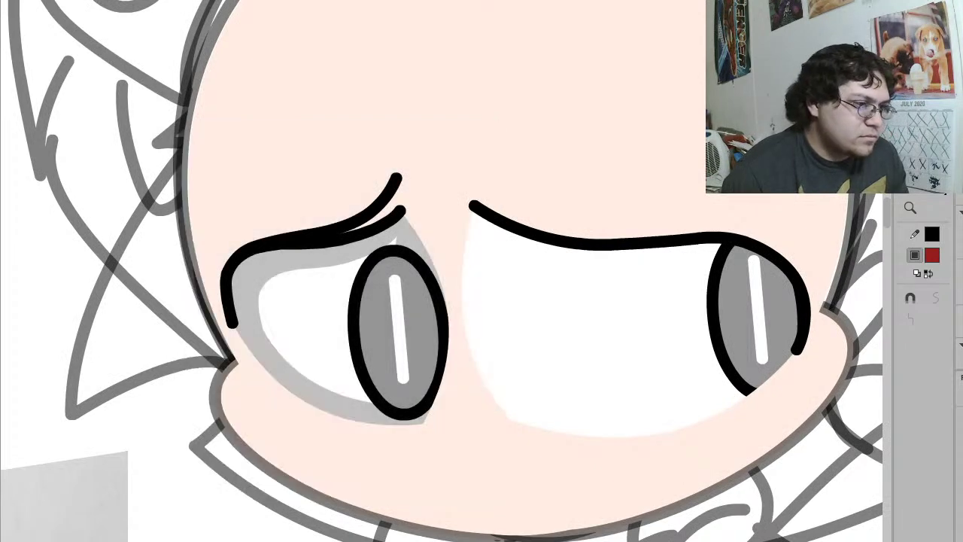
Step: Turn off masking with both mask shapes hidden, and group the first eye's gray shading rectangle
left_click(546, 289)
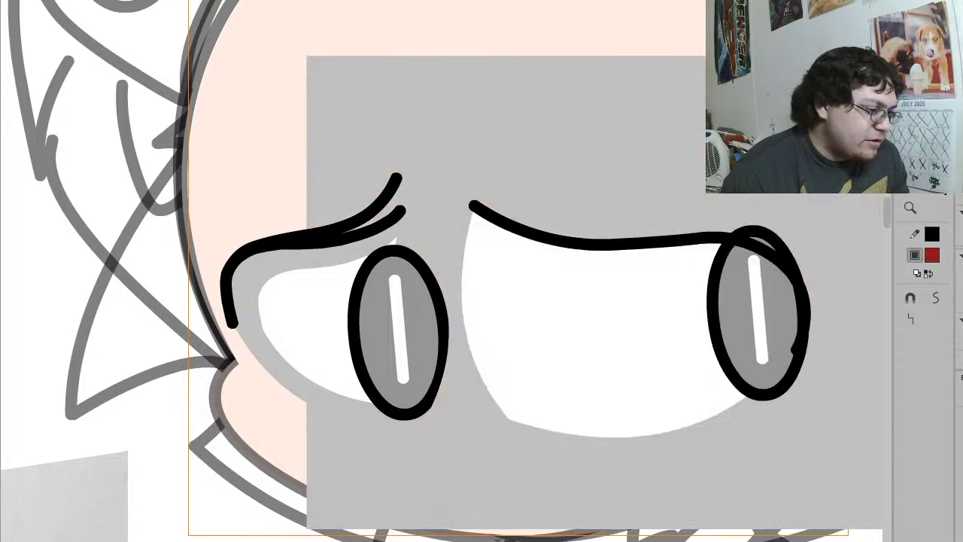
key("Delete")
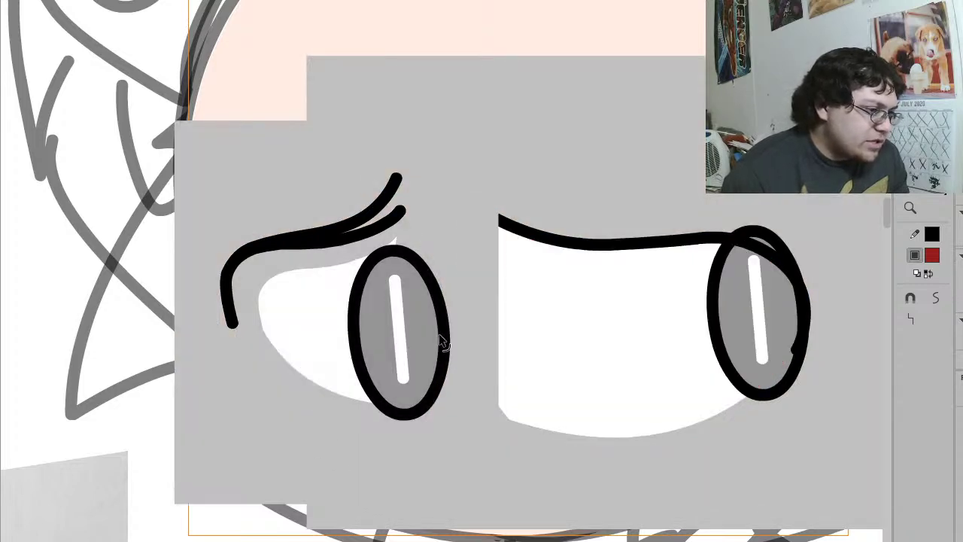
left_click(333, 389)
left_click(328, 403)
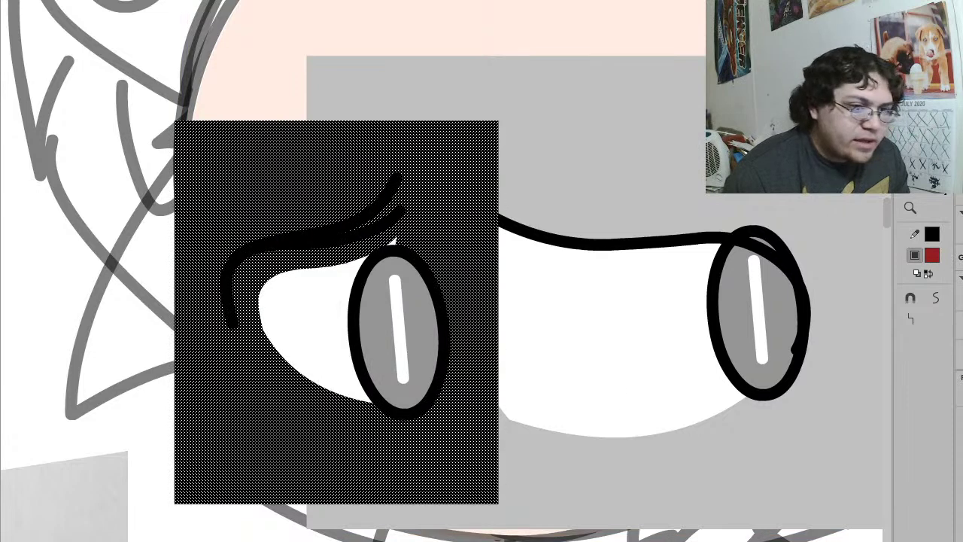
key("ctrl+g")
Step: Inside the group, stretch the opening in the first eye's shading past the iris to the rectangle's inner edge
double_click(453, 456)
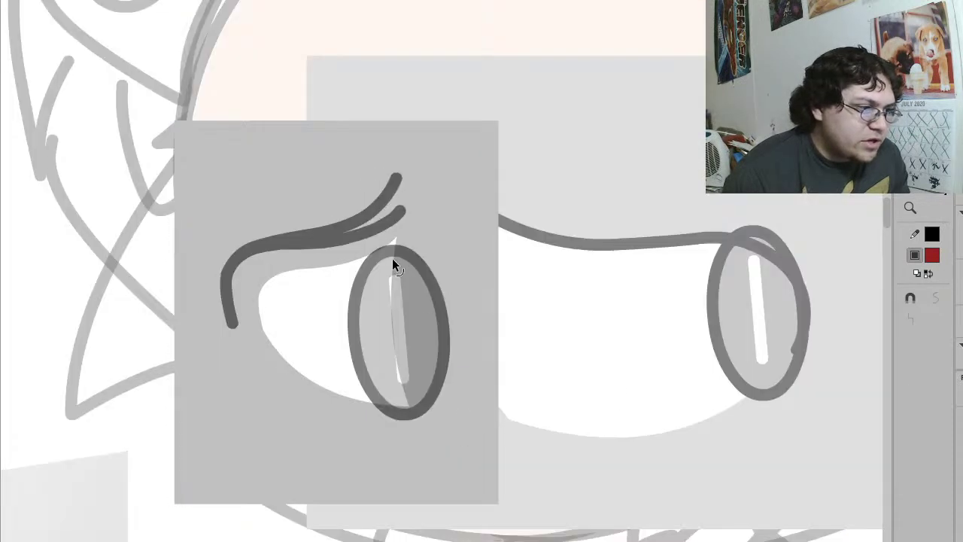
left_click_drag(396, 237, 517, 139)
left_click_drag(409, 351, 630, 414)
double_click(462, 374)
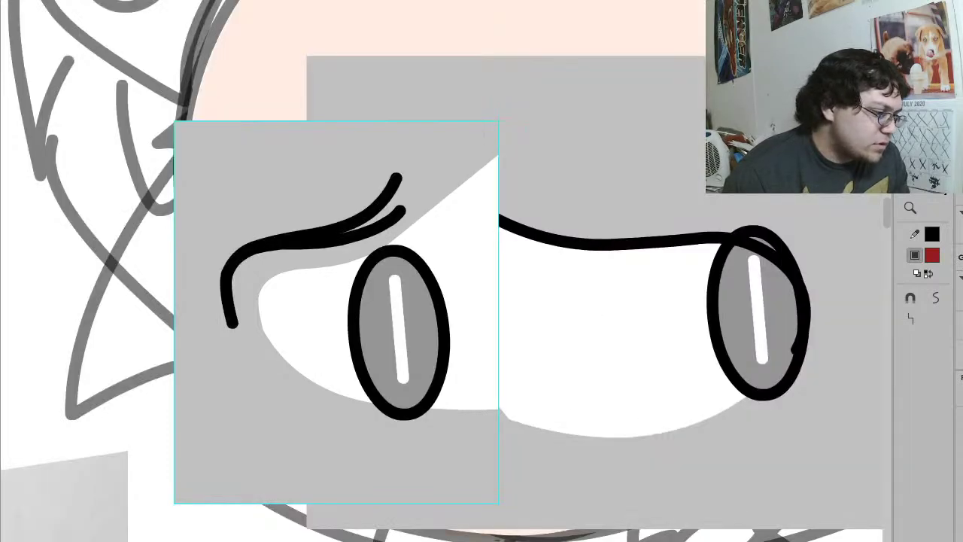
Step: Cut the first eye's gray shading group and paste it back in the same place among the shading artwork
key("Delete")
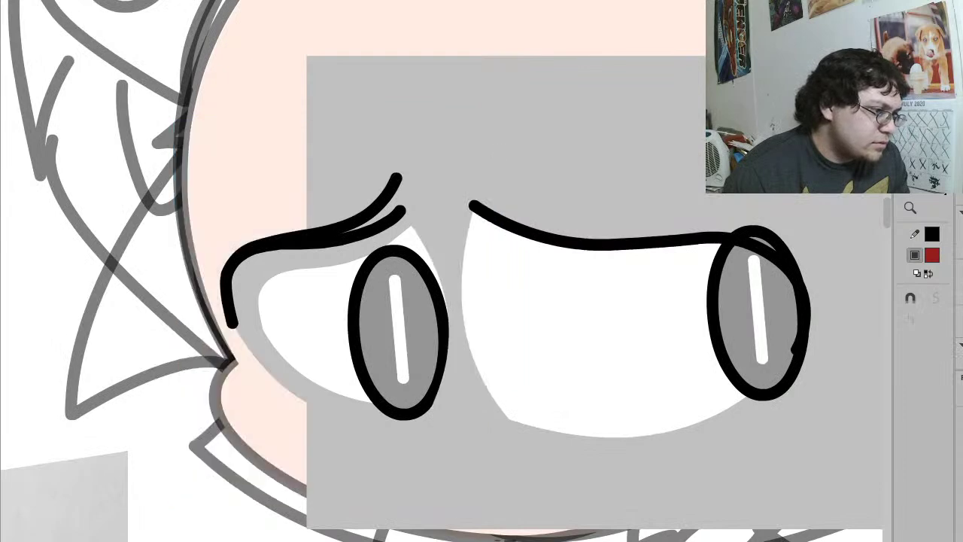
left_click(605, 432)
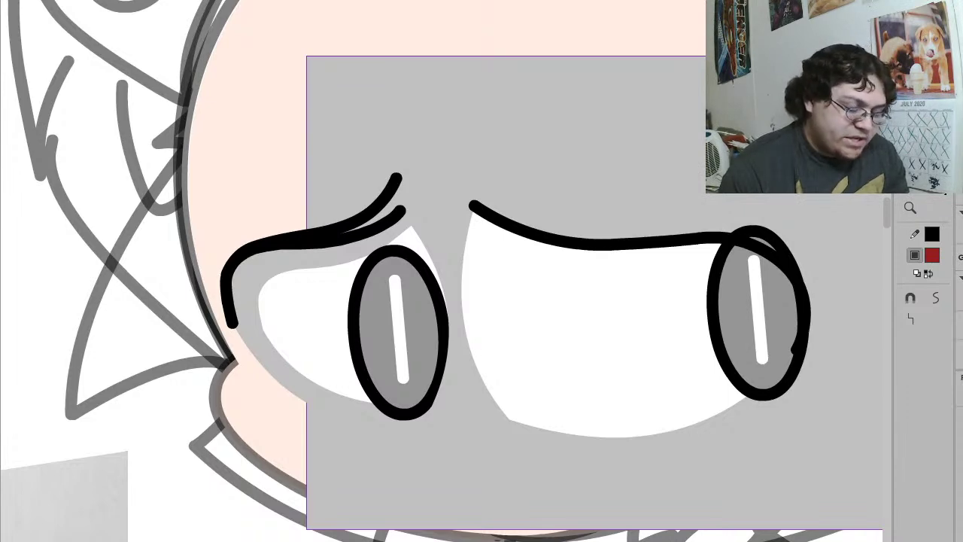
key("ctrl+v")
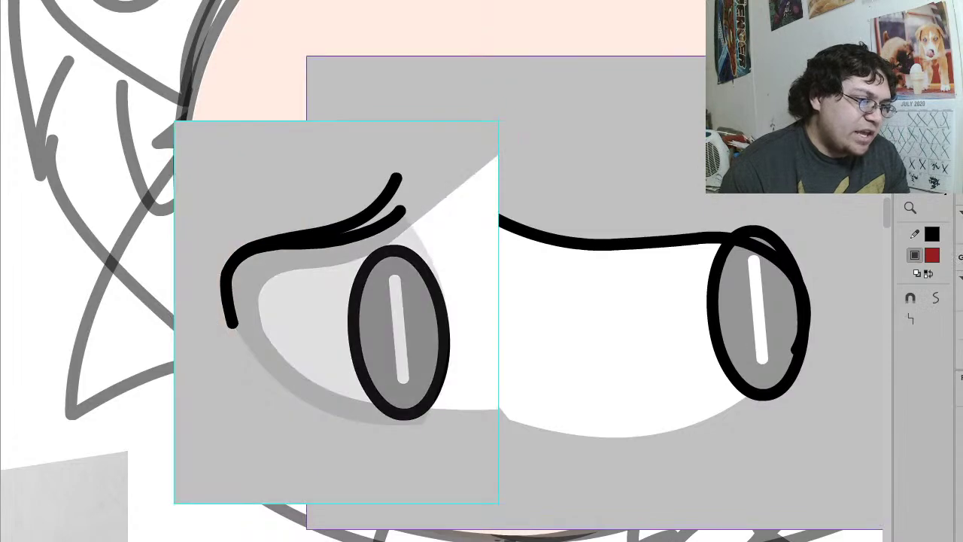
Step: Scale down the second eye's gray shading rectangle together with its opening, and group the resized shape
left_click(673, 468)
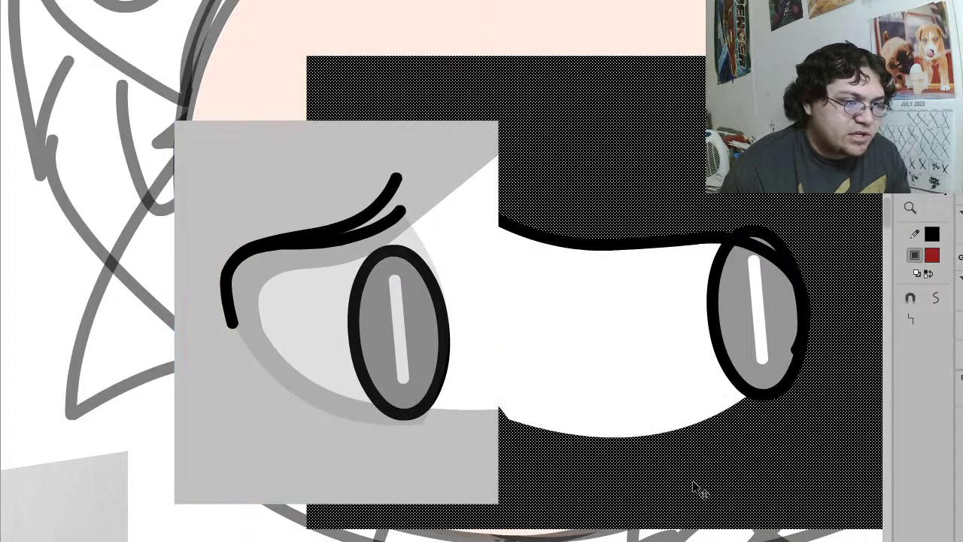
key("Escape")
left_click(662, 456)
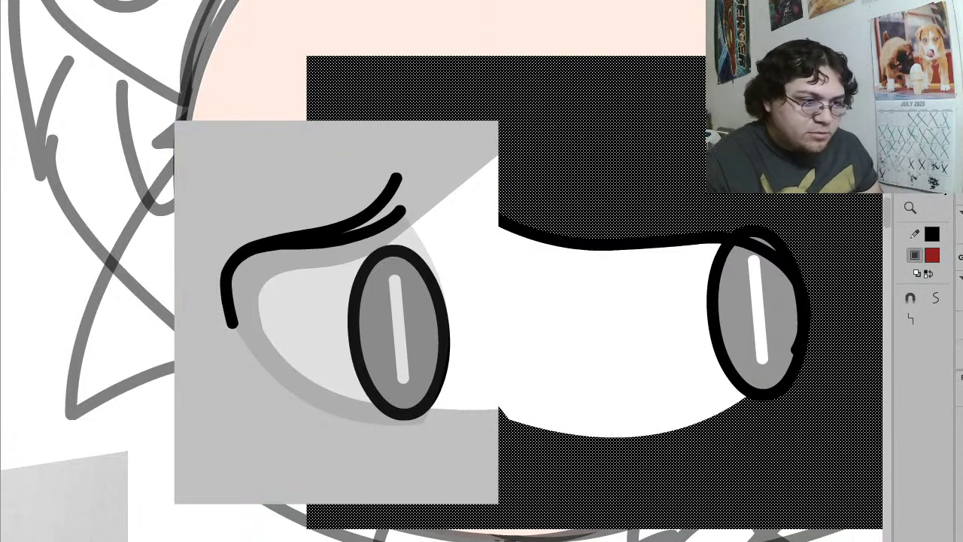
key("ctrl+z")
mouse_move(662, 454)
left_mouse_down()
mouse_move(667, 482)
mouse_move(661, 466)
left_mouse_up()
key("ctrl+y")
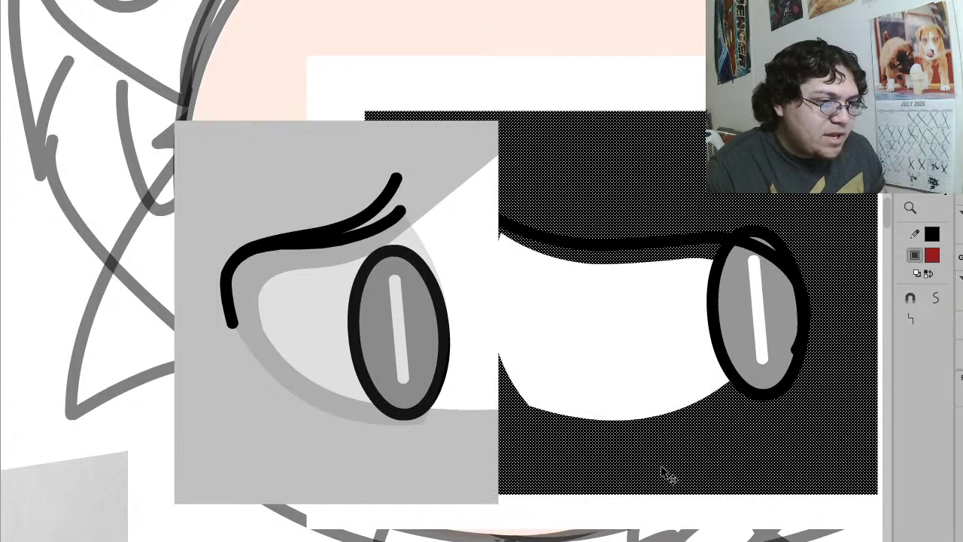
key("ctrl+g")
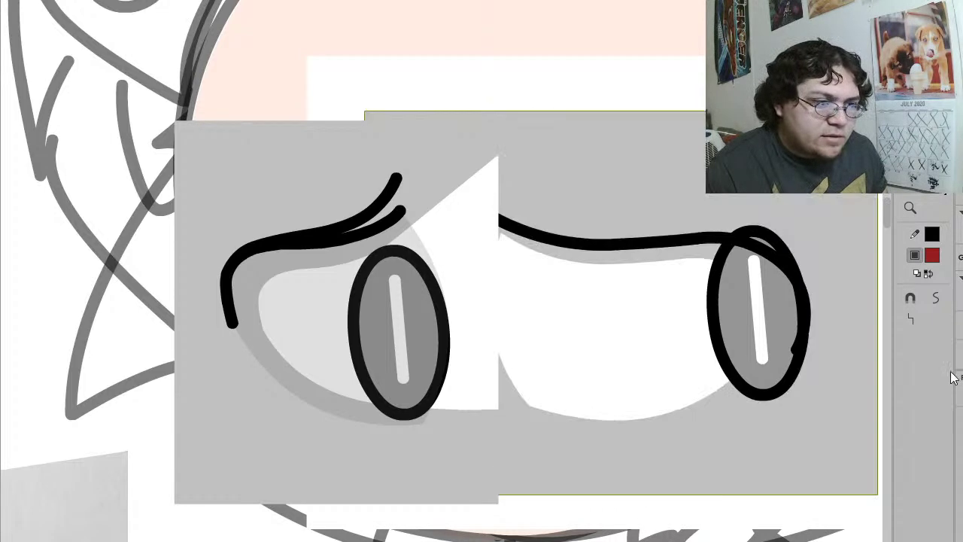
Step: Inside the group, stretch the inner corners of the second eye's shading opening toward the first eye's iris and curve the edges between them
double_click(736, 455)
left_click_drag(501, 235, 451, 228)
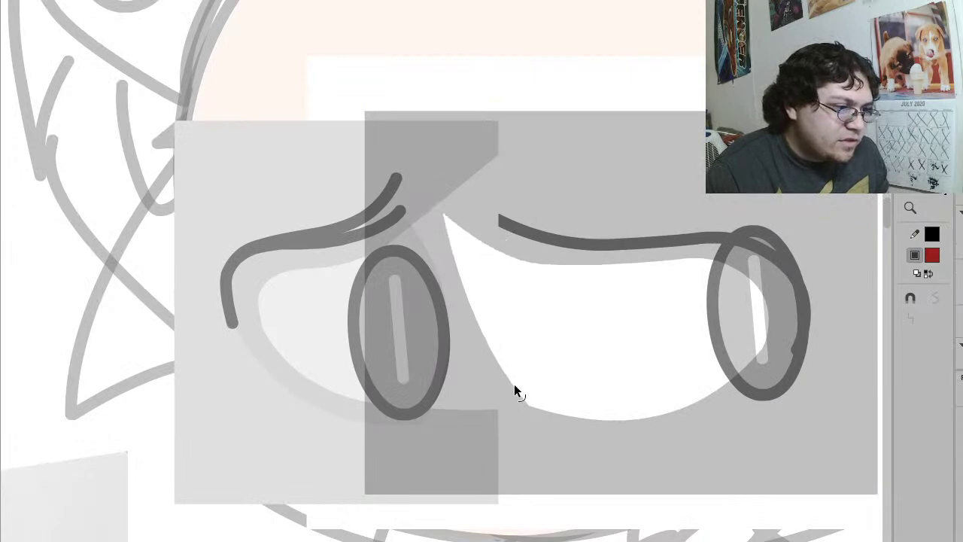
left_click_drag(528, 403, 433, 380)
left_click_drag(516, 401, 530, 417)
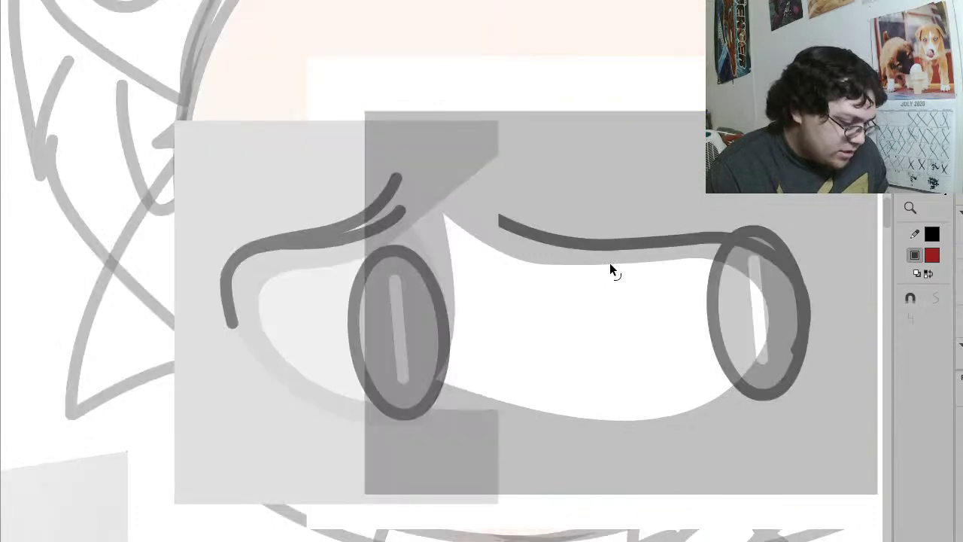
Step: Outline the second eye's shading opening in black and reshape its upper edge to follow the eyelid line
key("s")
left_click(609, 264)
key("v")
left_click_drag(586, 270, 623, 272)
left_click(643, 268)
left_click(712, 286)
left_click_drag(702, 262, 702, 269)
left_click_drag(720, 307, 755, 257)
Step: Smooth the upper edge of the shading opening, delete the black outline and leave the group
left_click(652, 271)
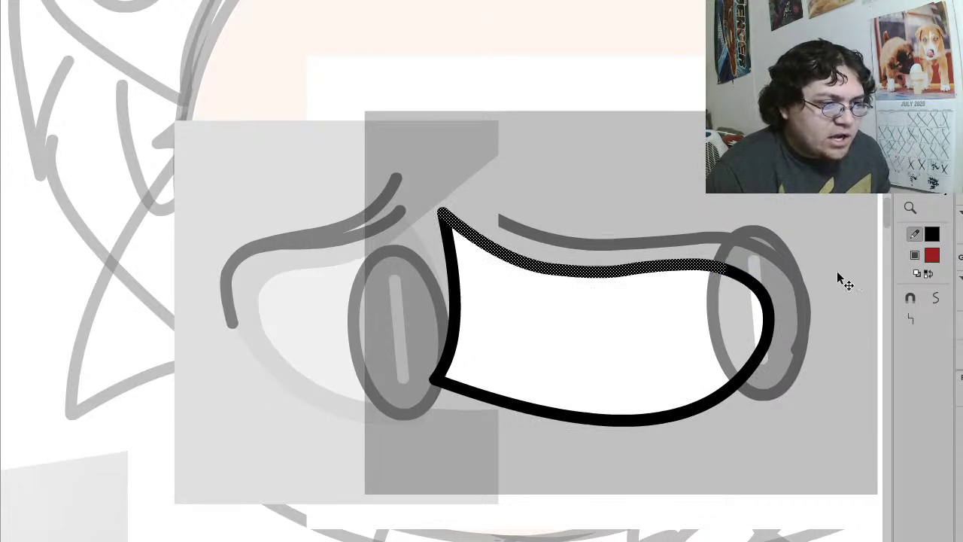
left_click(939, 304)
left_click(938, 303)
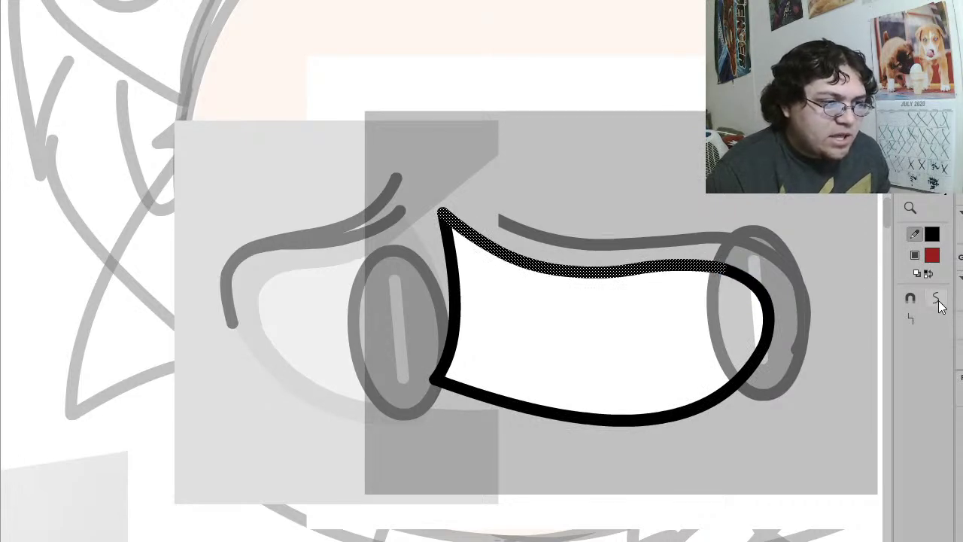
left_click(685, 315)
double_click(684, 269)
key("Delete")
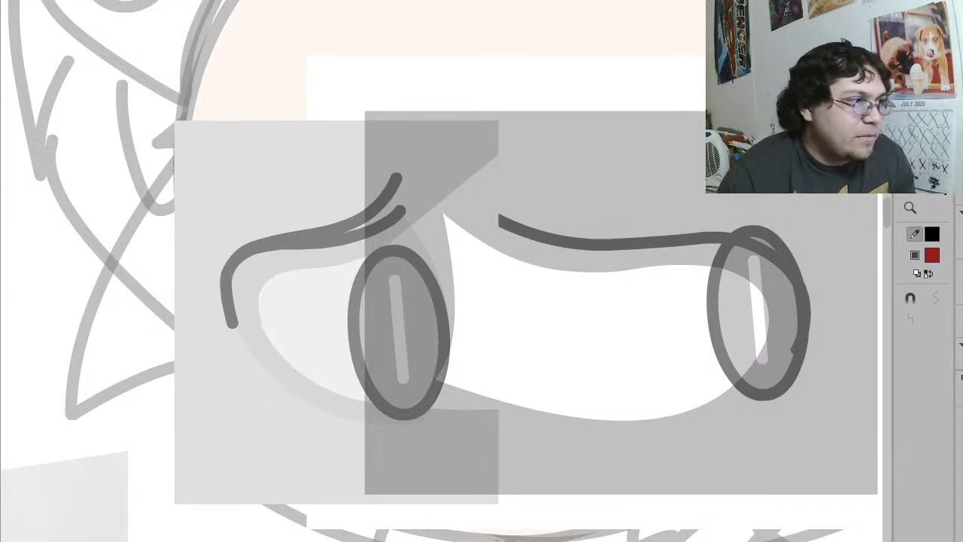
key("v")
double_click(522, 44)
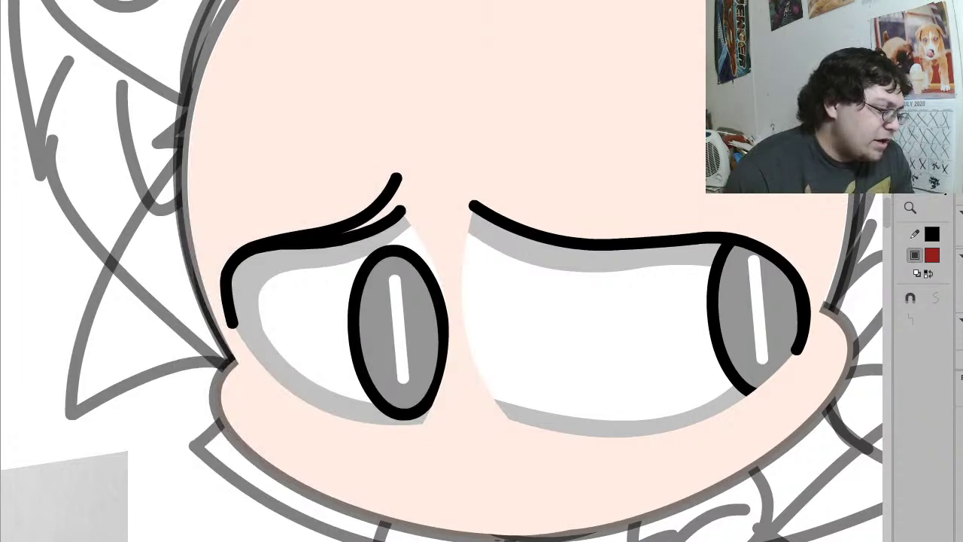
Step: Draw a black crease line above the second eye's upper lid from its inner to outer corner, and smooth it
key("y")
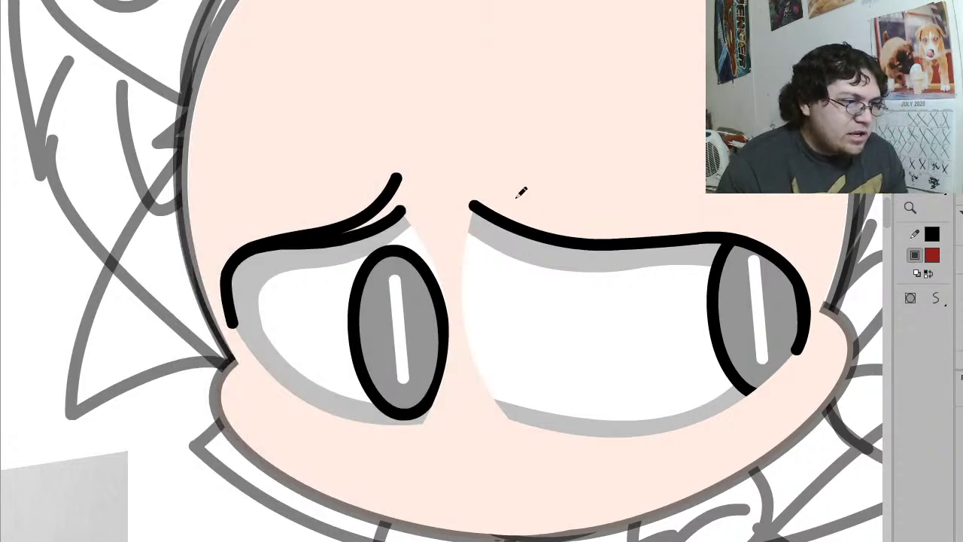
mouse_move(472, 164)
left_mouse_down()
mouse_move(524, 203)
mouse_move(623, 225)
mouse_move(744, 234)
mouse_move(808, 274)
left_mouse_up()
key("v")
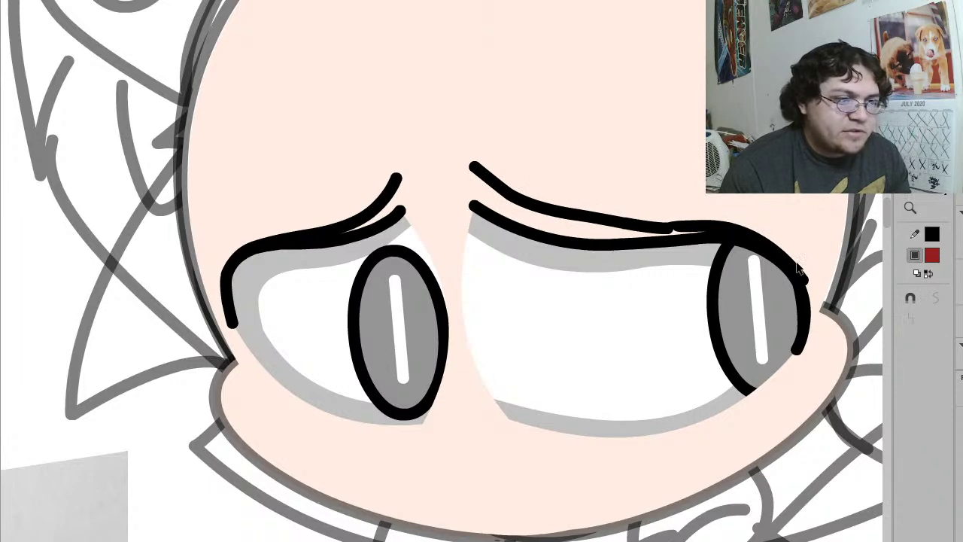
left_click(797, 268)
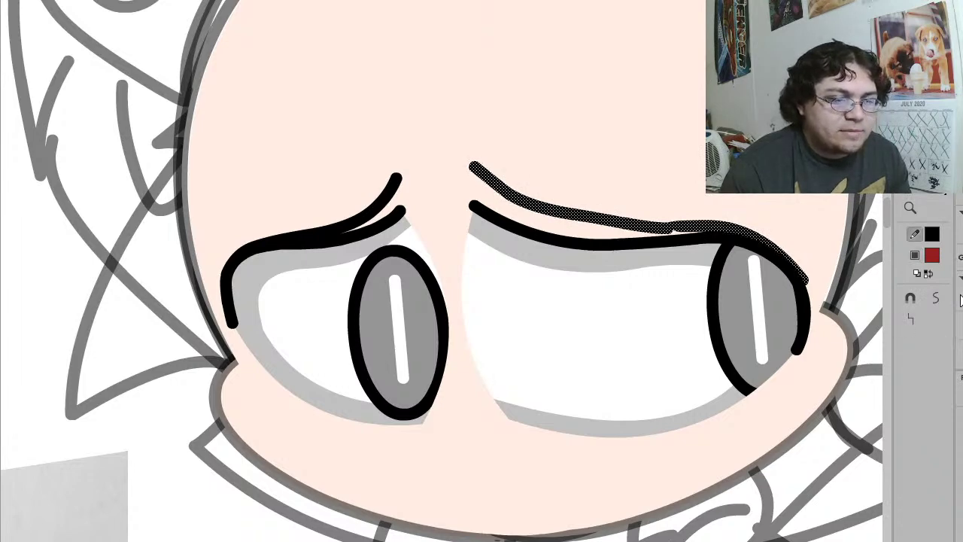
left_click(937, 299)
left_click(937, 299)
left_click(937, 299)
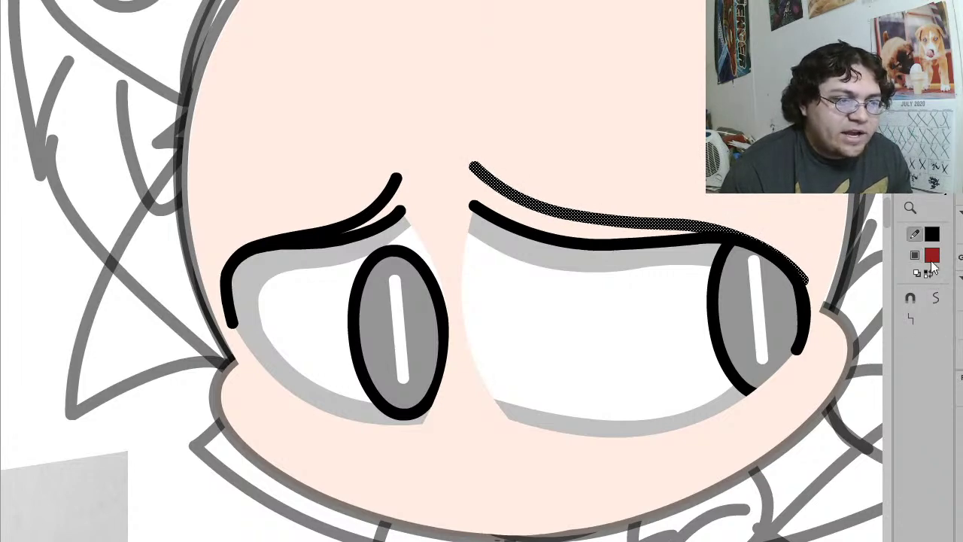
left_click(753, 215)
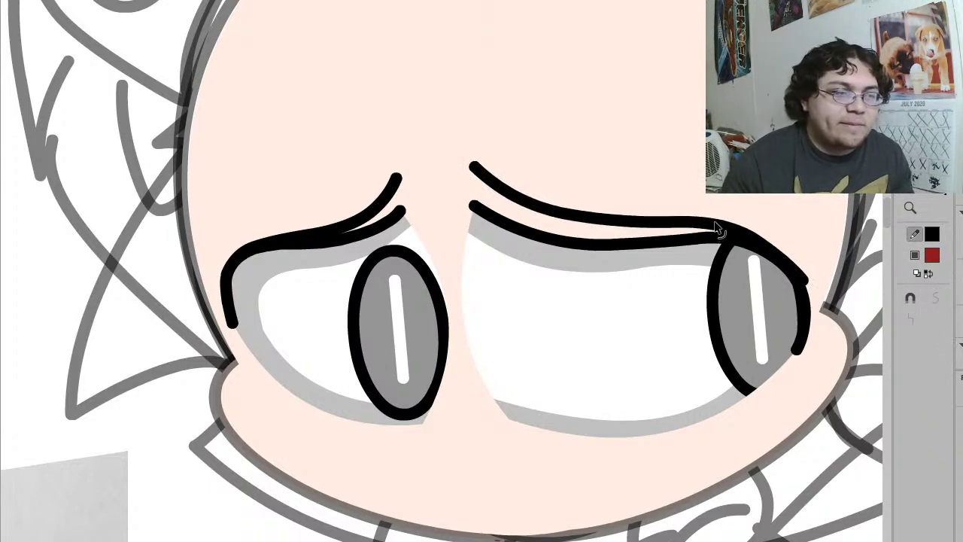
Step: Shift the crease line's inner end slightly toward the second eye, adjust and smooth its curve, and group the line
left_click_drag(474, 166, 488, 170)
left_click_drag(548, 215, 551, 218)
left_click(550, 218)
left_click(934, 300)
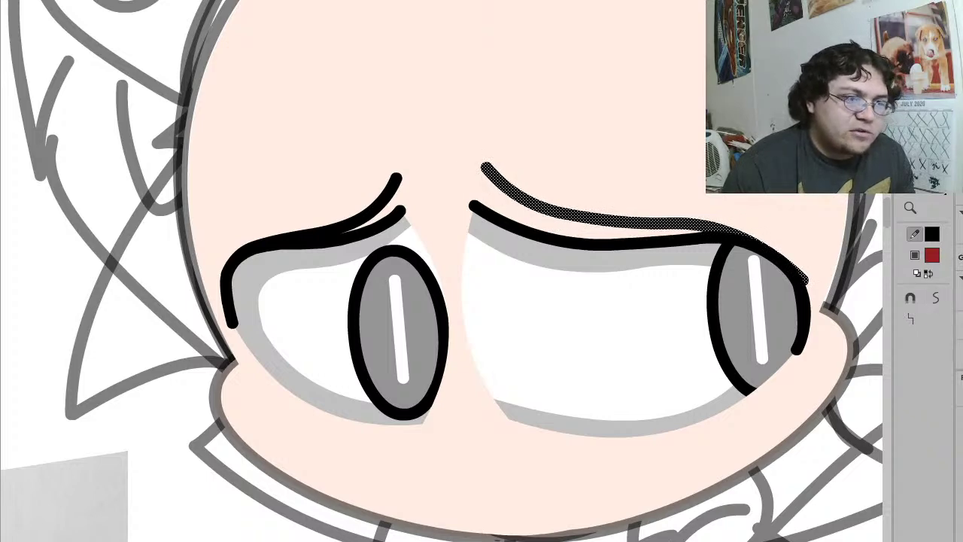
left_click(835, 239)
left_click(702, 231)
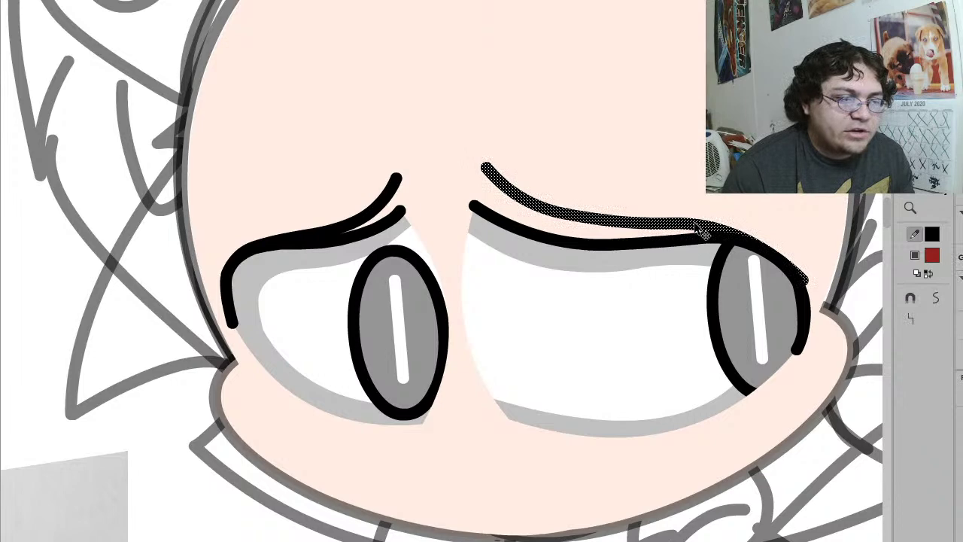
key("ctrl+g")
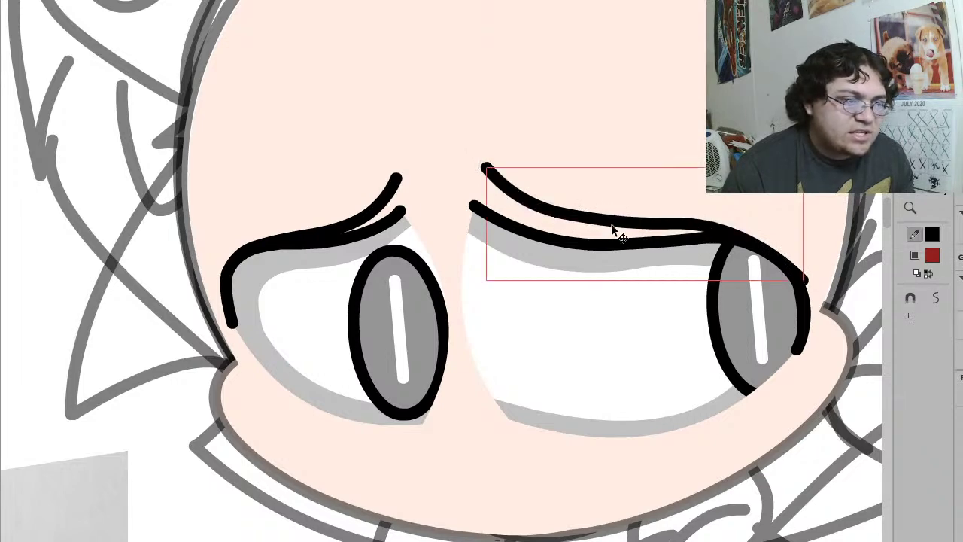
Step: Inside the group, reshape the second eye's crease line near its outer half, smooth it again and exit the group
double_click(617, 230)
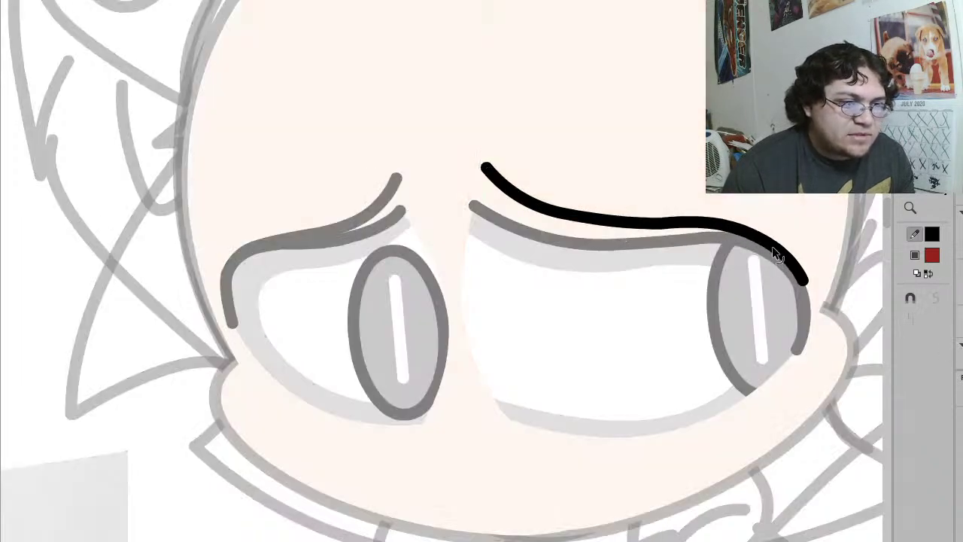
double_click(598, 217)
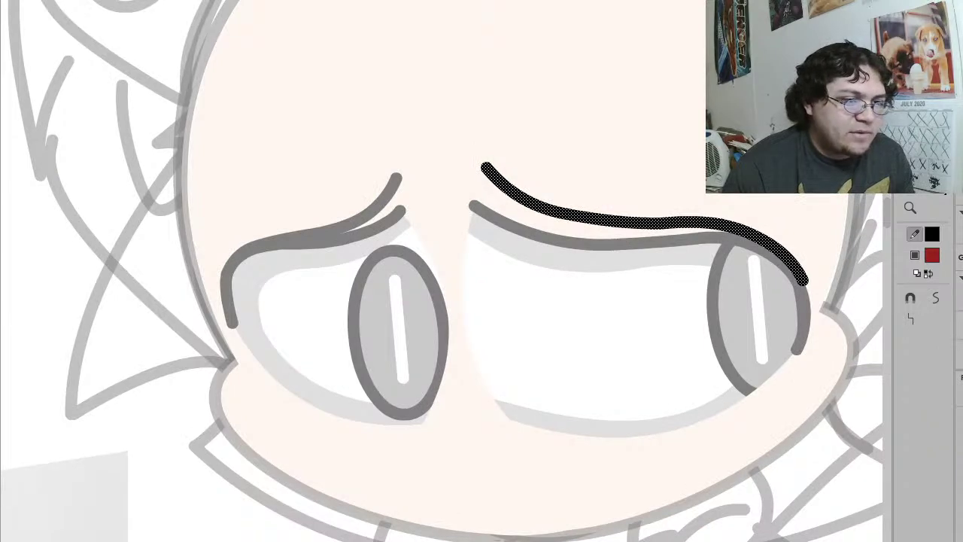
left_click(935, 298)
left_click(935, 297)
left_click(936, 300)
double_click(618, 107)
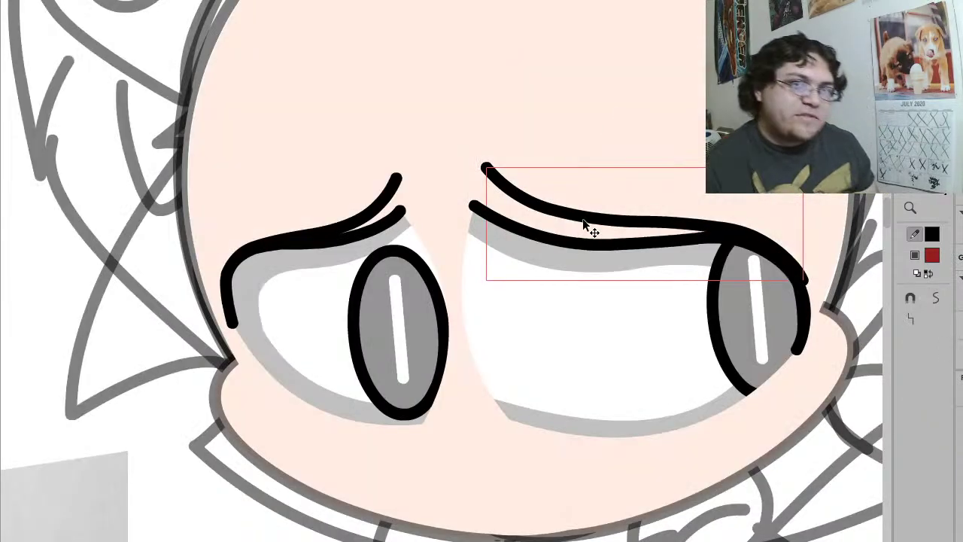
Step: Stretch the second eye's crease group so its outer half merges with the upper lid line, undoing the skewed distortion
key("q")
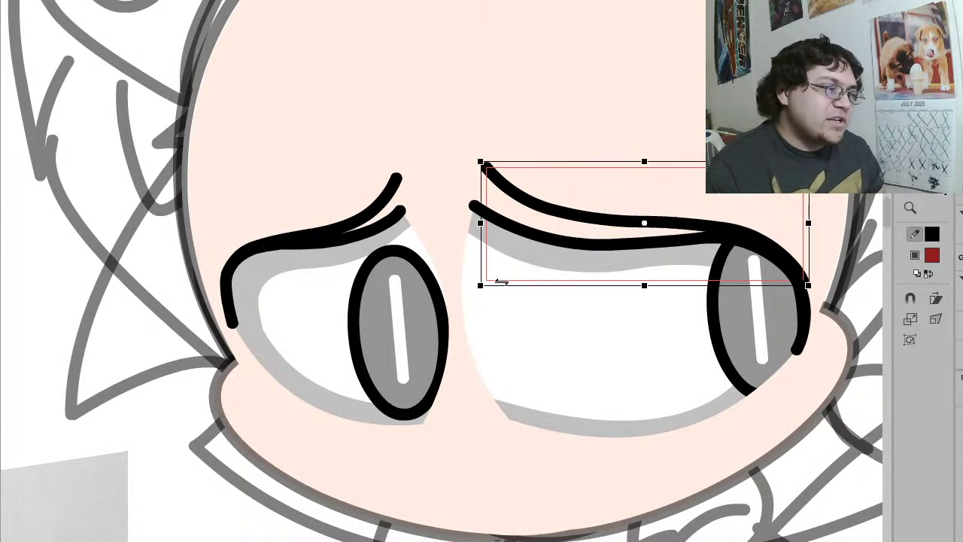
left_click_drag(481, 286, 468, 326)
key("ctrl+shift+z")
left_click_drag(482, 163, 471, 164)
key("ctrl+z")
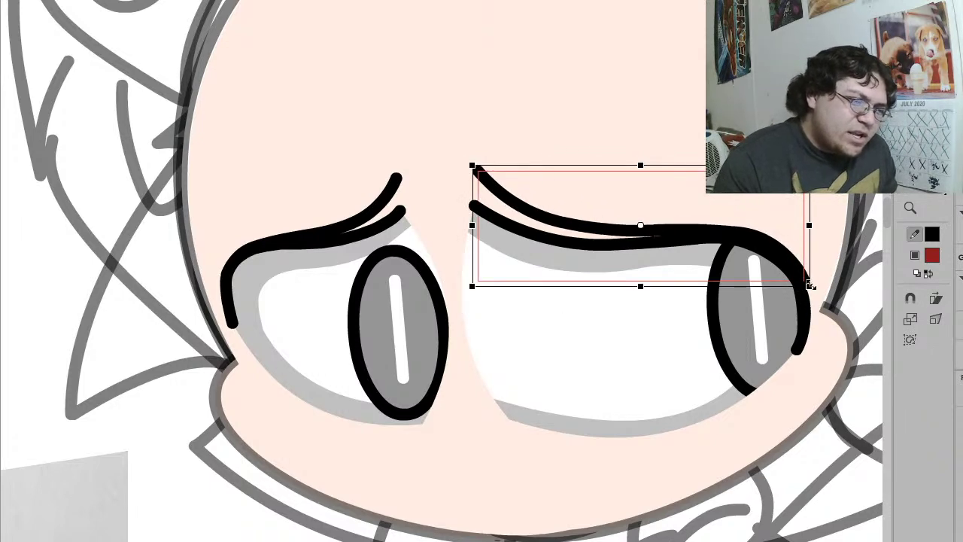
key("ctrl+shift+z")
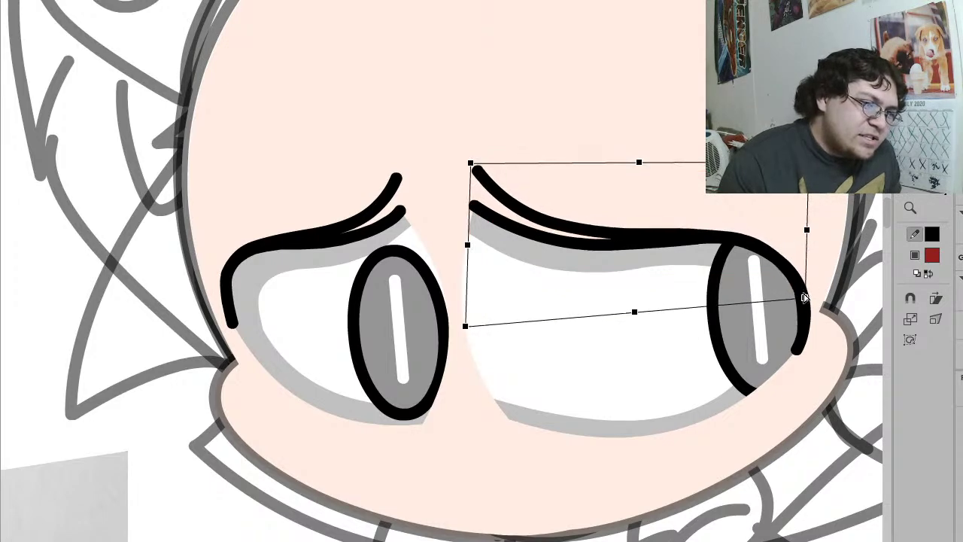
key("ctrl+z")
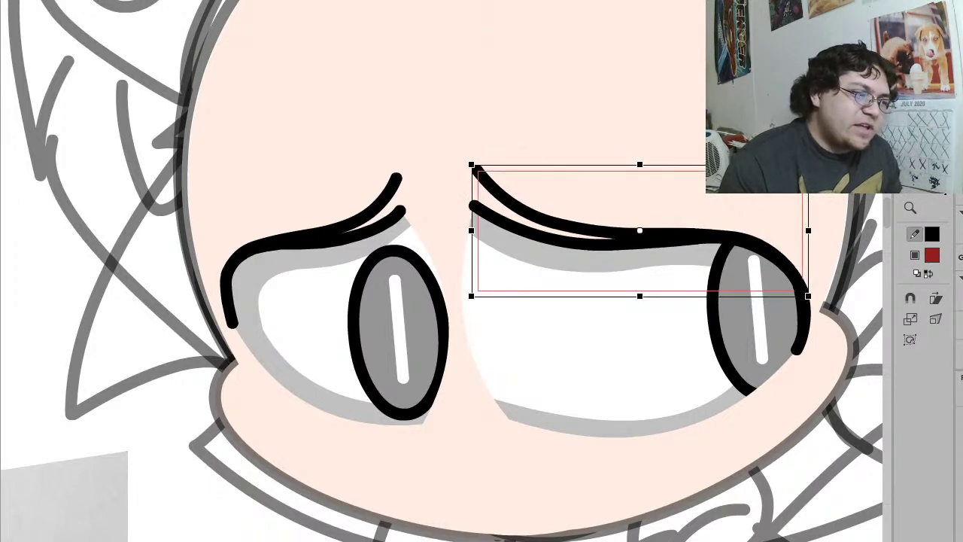
left_click(778, 531)
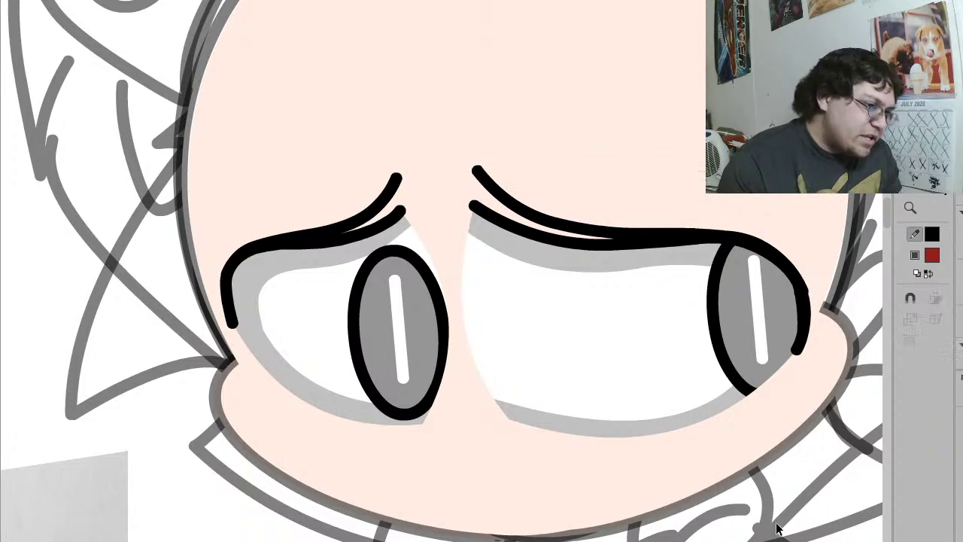
Step: Reveal the second eye's masked artwork, then narrow its crease, upper lid and red mask together from the inner side
key("z")
left_click(546, 231)
left_click(490, 281)
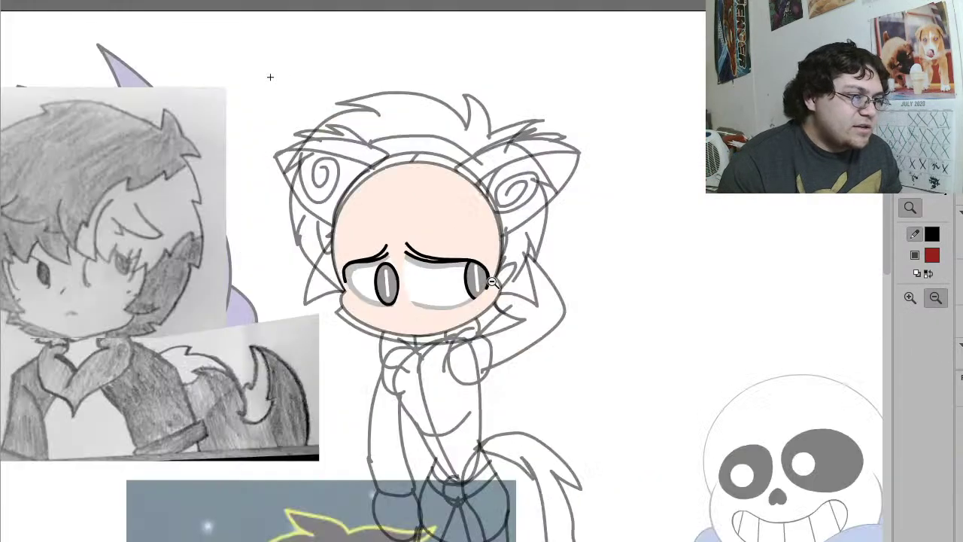
left_click_drag(547, 340, 219, 104)
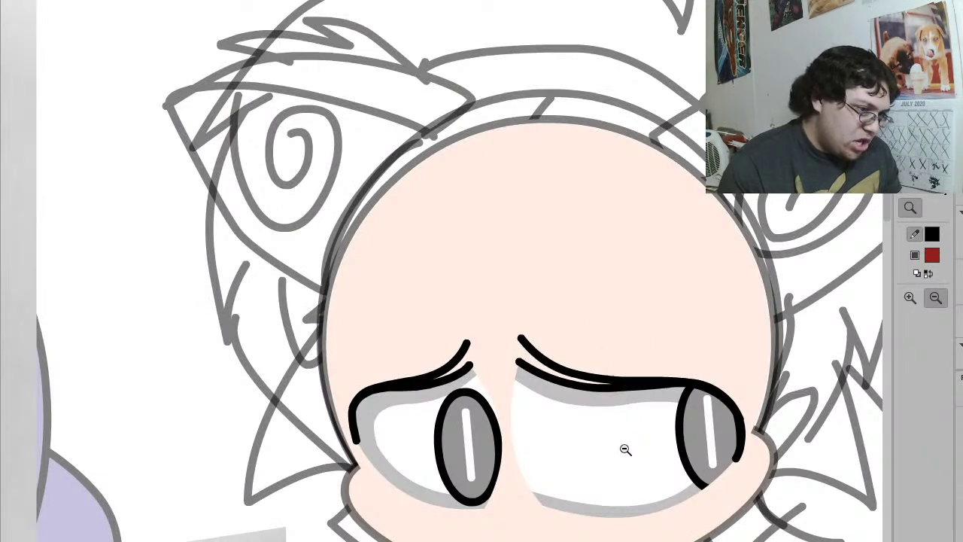
key("v")
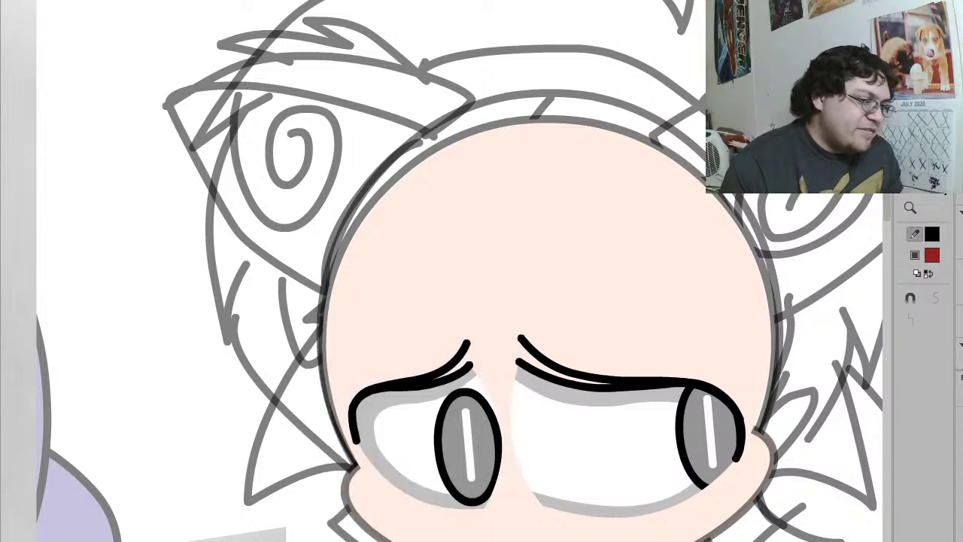
left_click(205, 521)
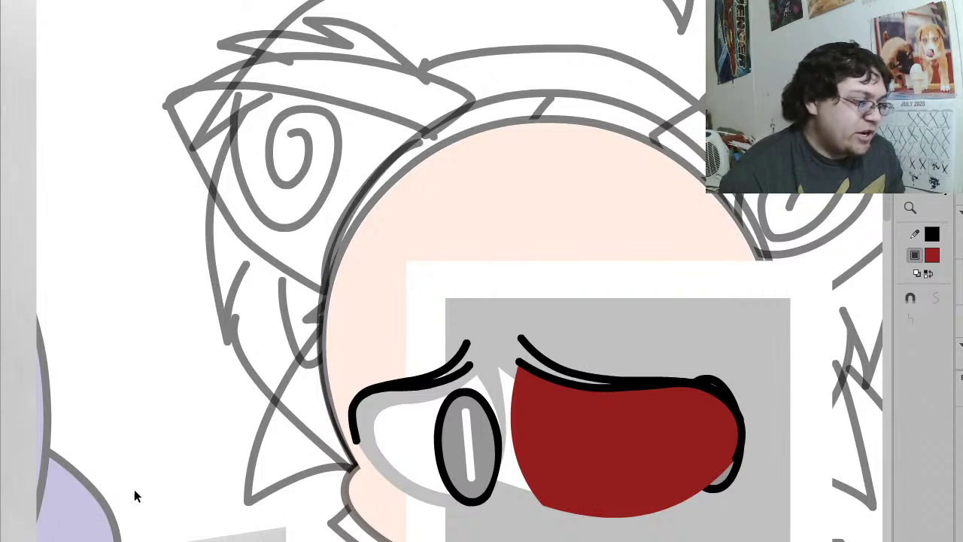
left_click(662, 388)
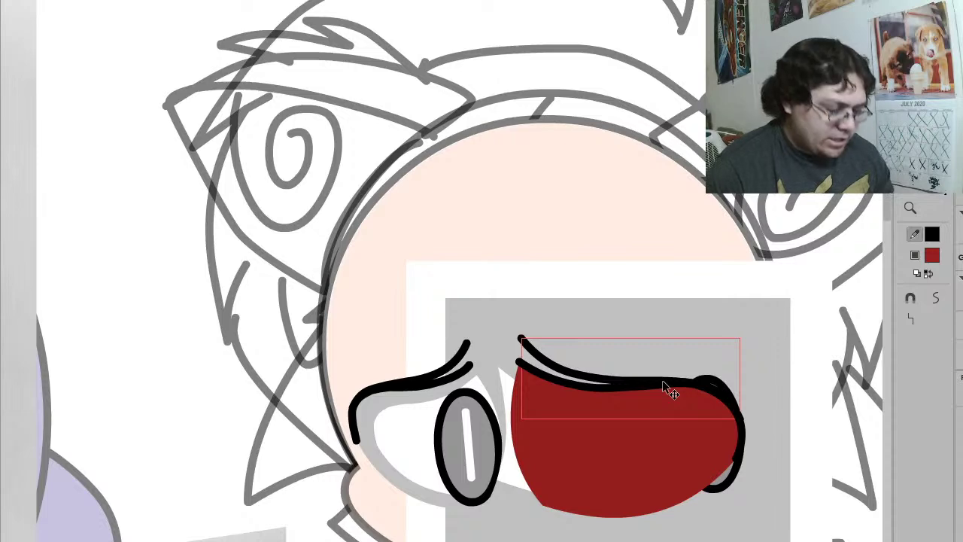
left_click(582, 402, "shift")
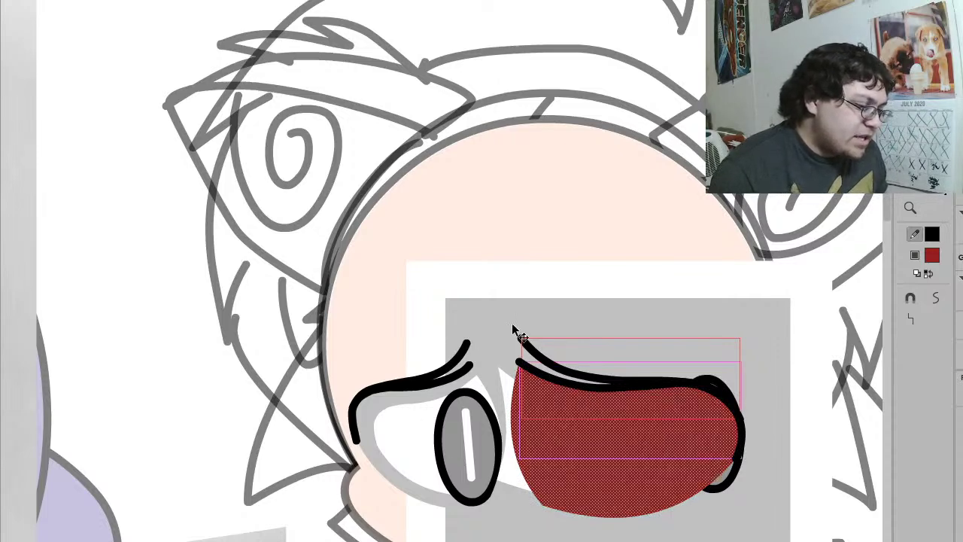
key("q")
left_click_drag(510, 427, 534, 426)
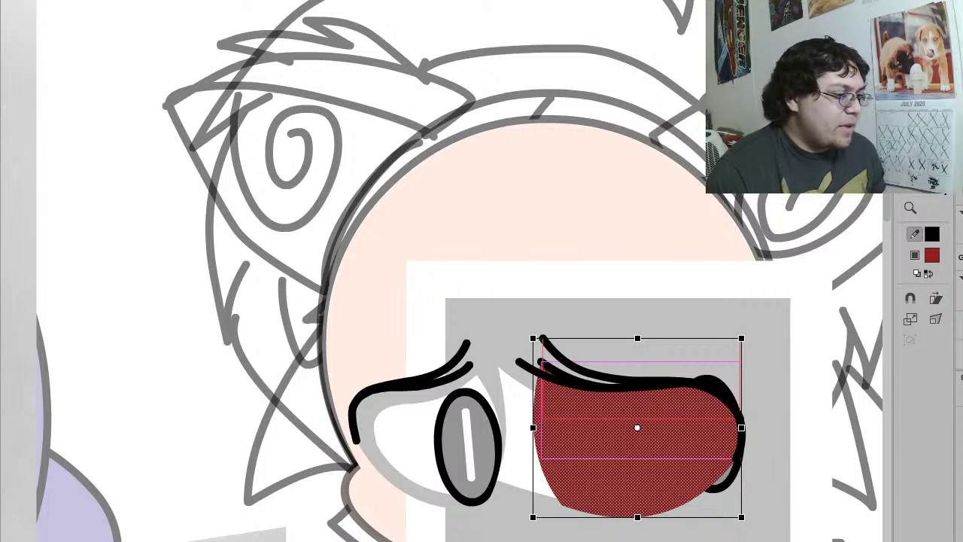
key("Escape")
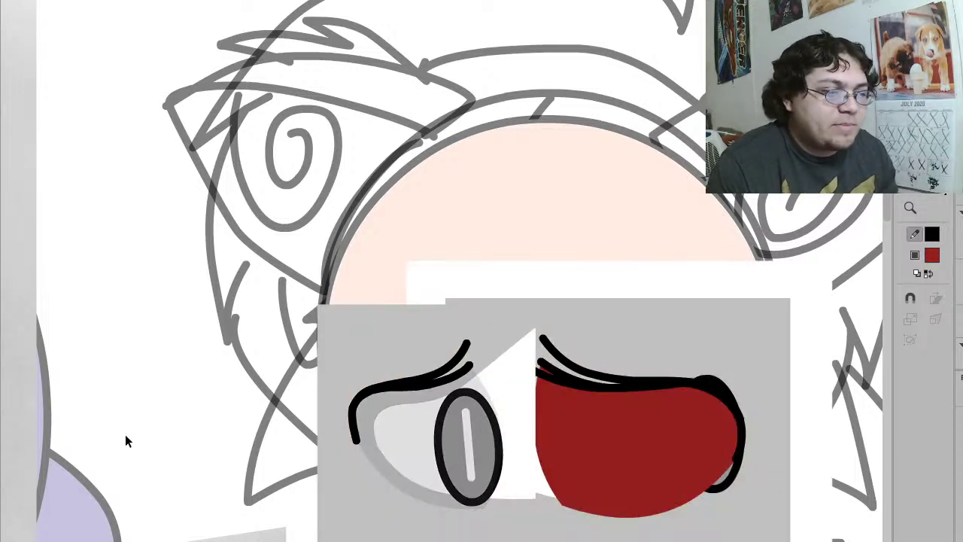
Step: Try pulling the second eye's crease and lid lines away from the mask, undoing each move
left_click(557, 377)
left_click(568, 388)
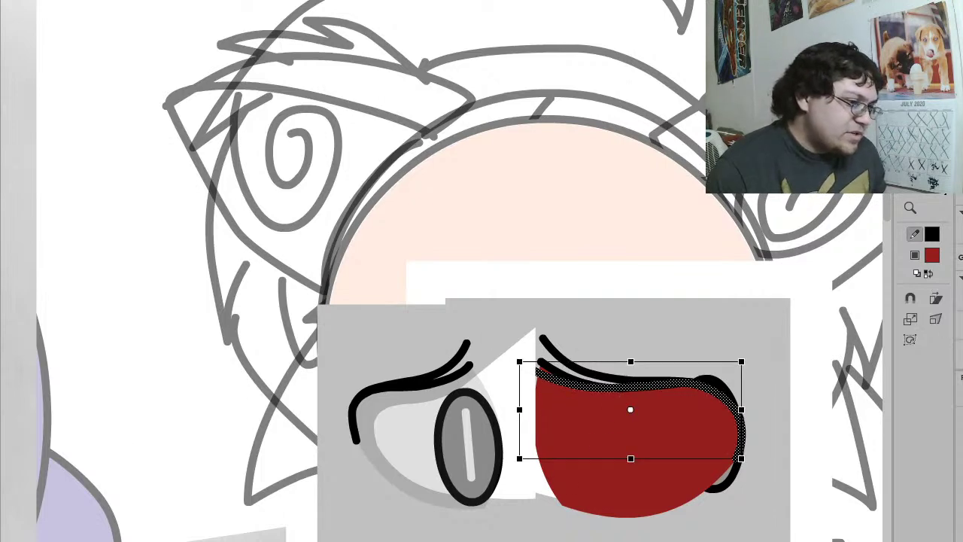
left_click(572, 385)
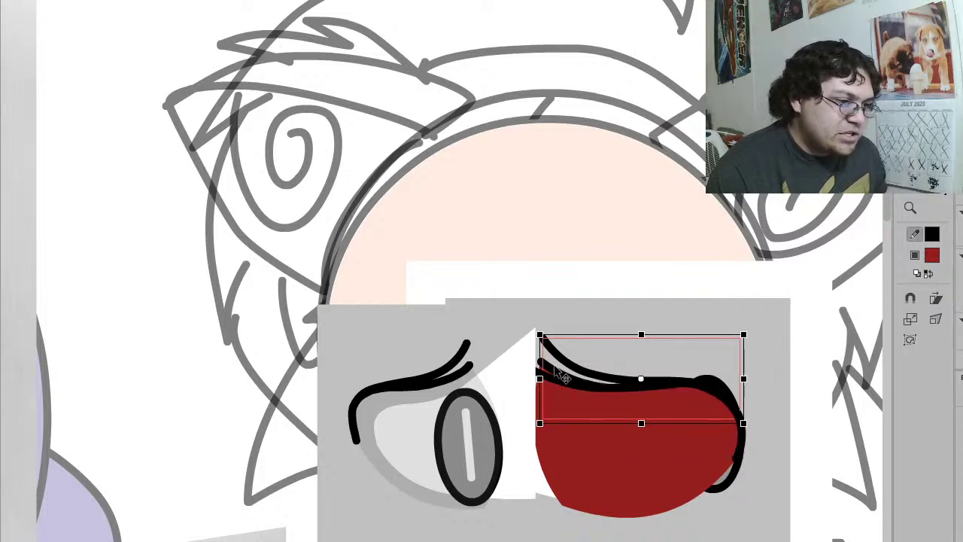
left_click_drag(553, 368, 591, 357)
key("ctrl+z")
key("z")
left_click_drag(783, 434, 380, 262)
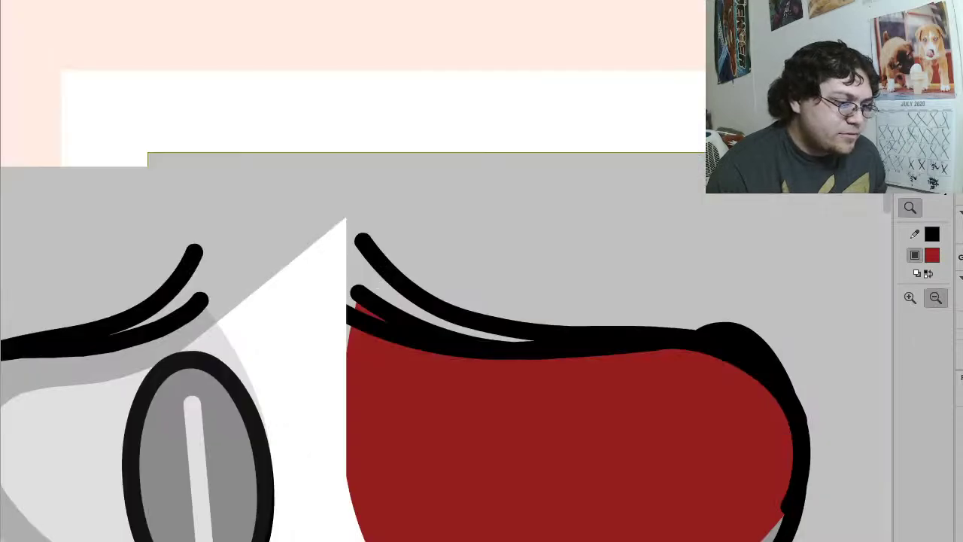
key("v")
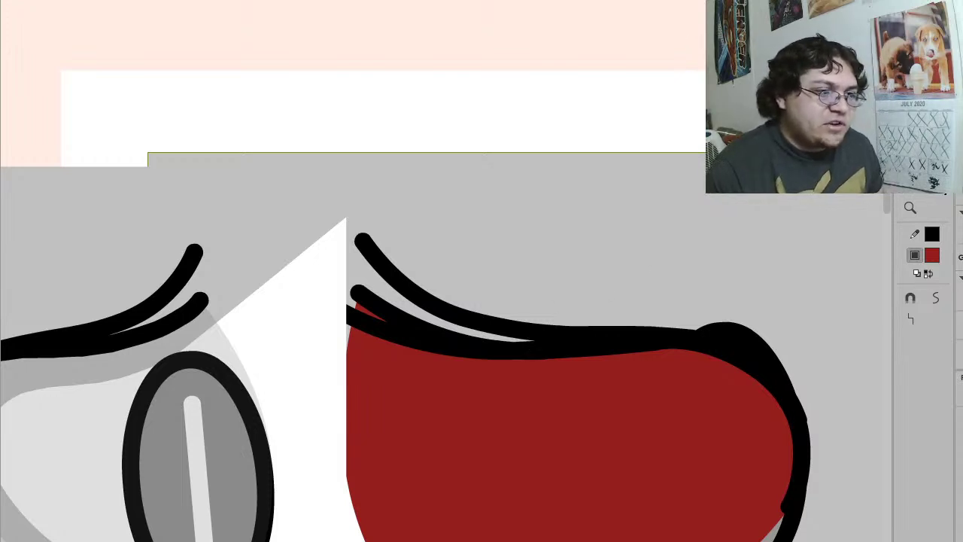
key("z")
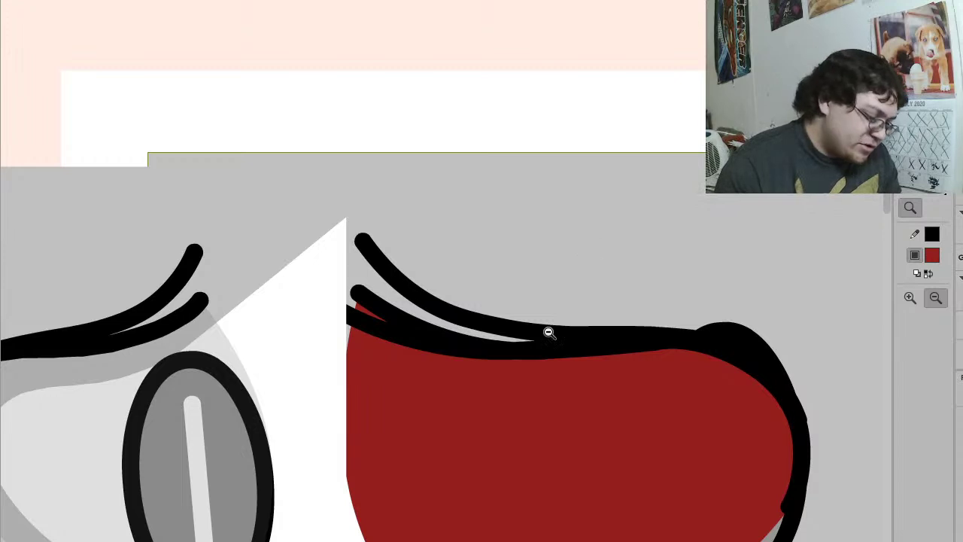
key("v")
left_click(382, 307)
mouse_move(382, 307)
left_mouse_down()
mouse_move(397, 312)
mouse_move(548, 221)
left_mouse_up()
key("ctrl+z")
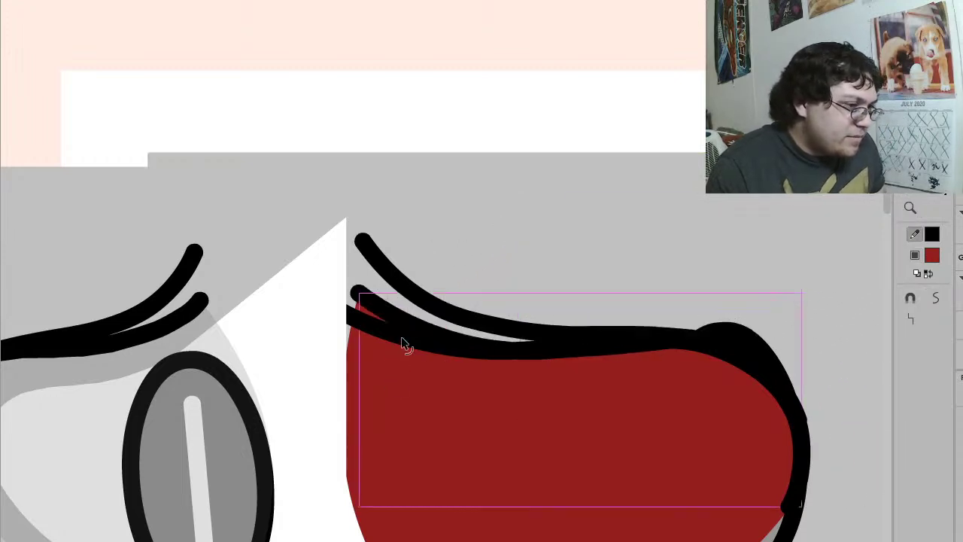
Step: Delete the leftover lid line segment overlapping the inner end of the second eye's narrowed upper lid
left_click(402, 338)
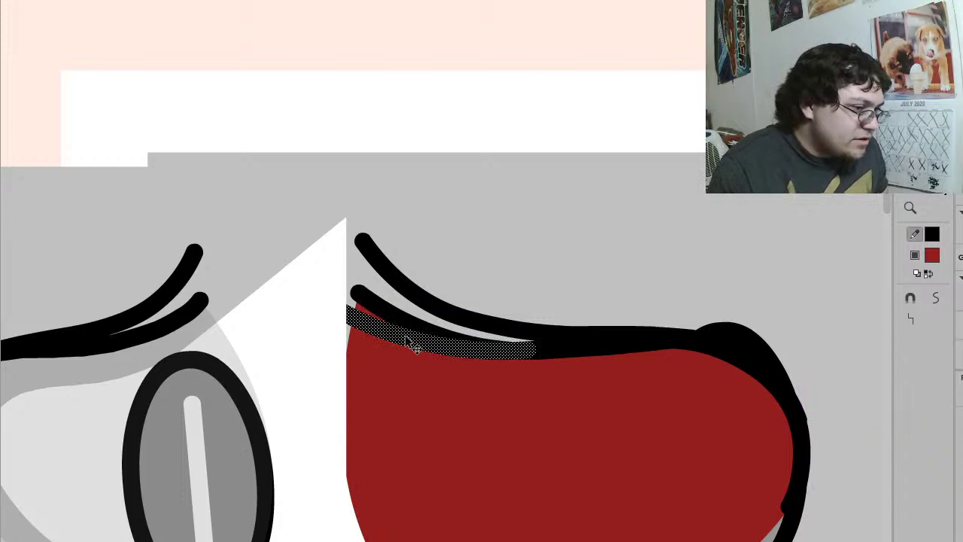
double_click(411, 343)
key("Delete")
double_click(421, 328)
key("ctrl+z")
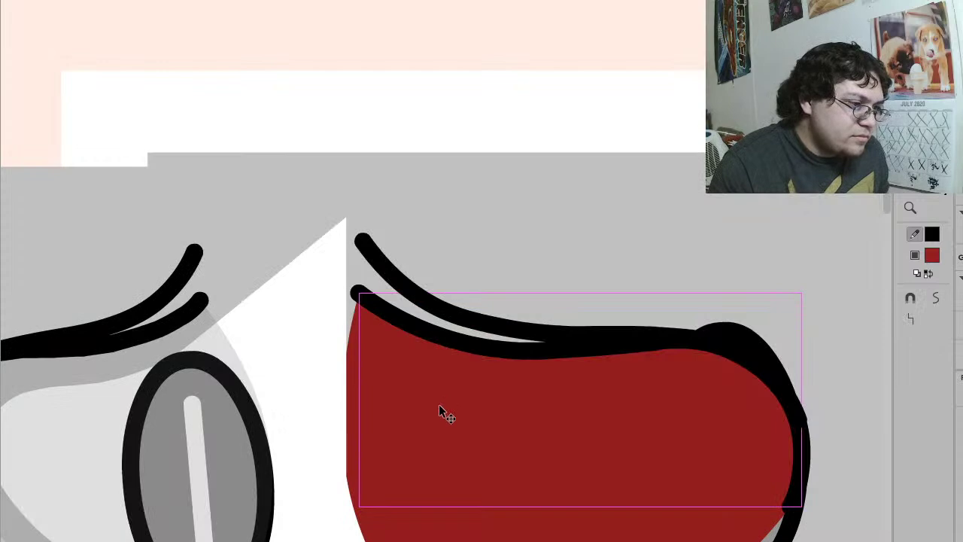
Step: Narrow the second eye's mask, upper lid and crease further from the inner side, and preview the masked result
left_click(441, 409)
left_click(435, 337, "shift")
left_click(447, 306, "shift")
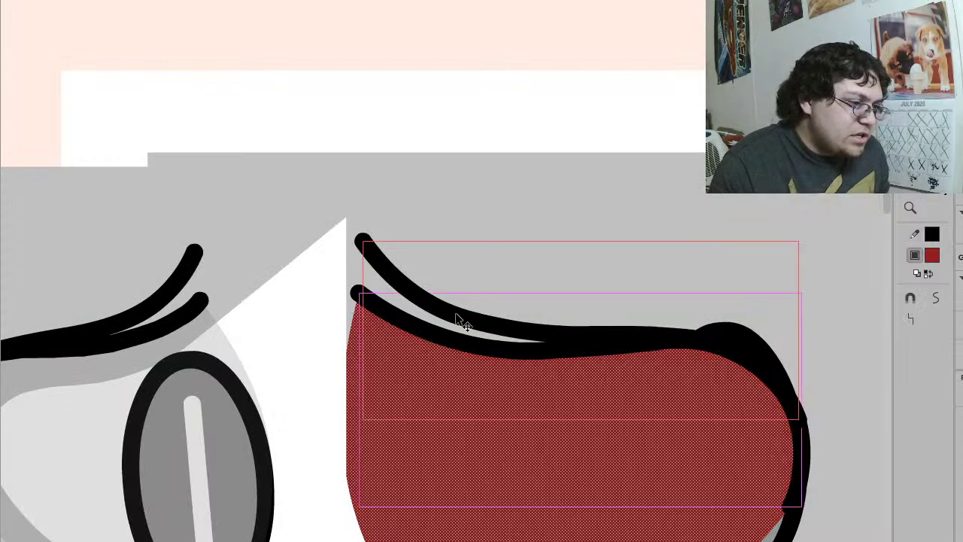
key("z")
left_click(673, 297, "alt")
key("q")
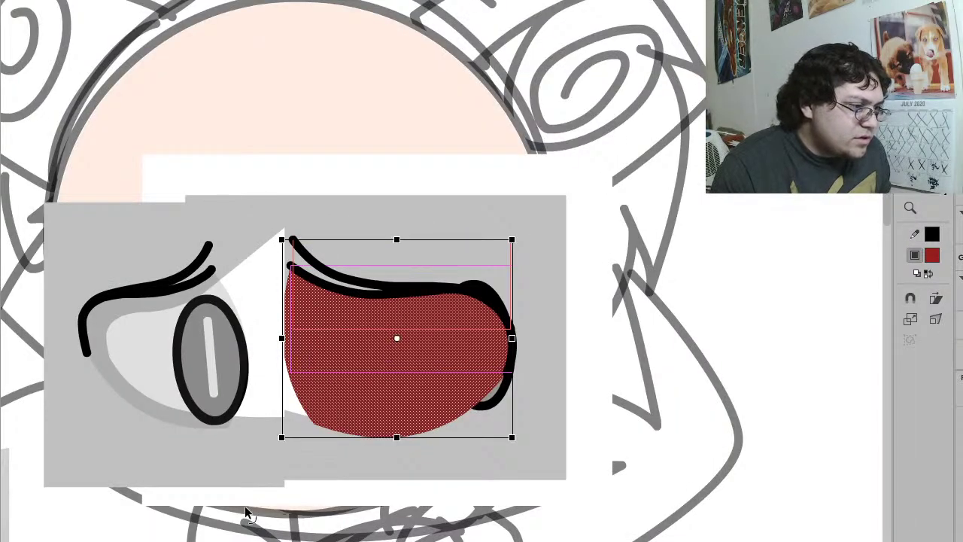
key("period")
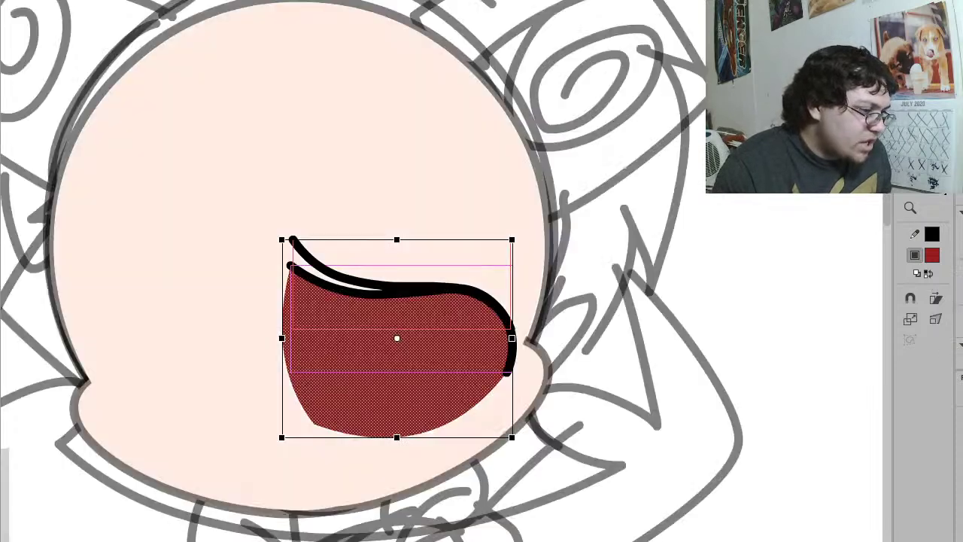
left_click_drag(281, 339, 314, 335)
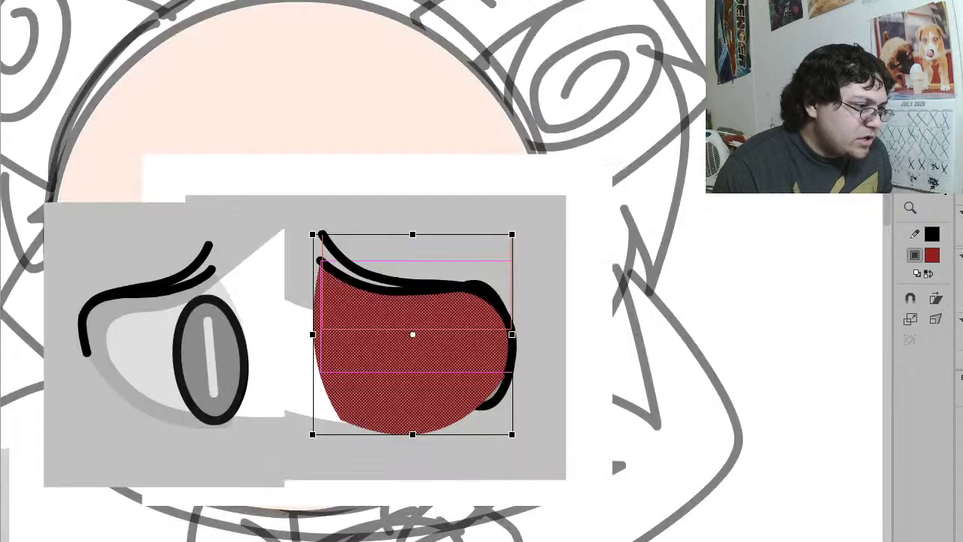
key("Return")
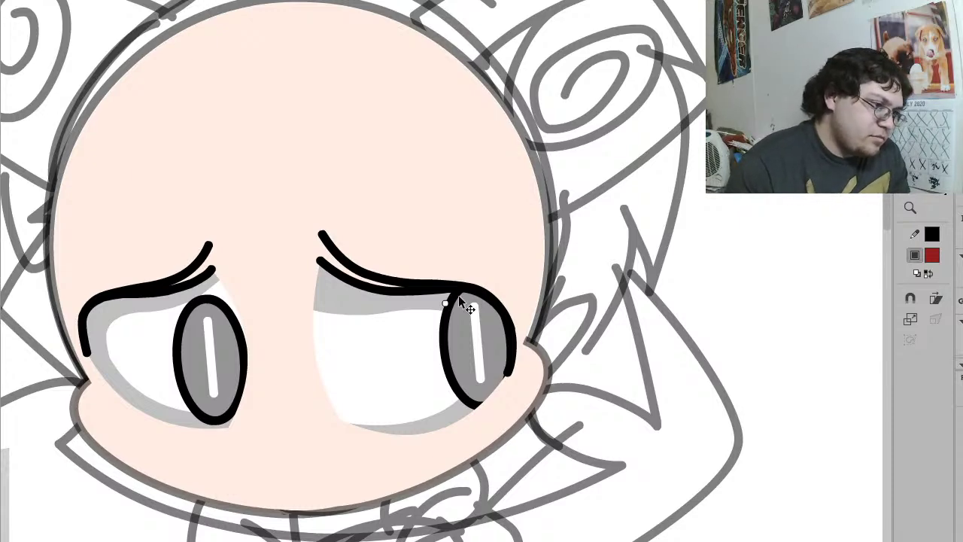
Step: Reveal the masked artwork again, select the second eye's gray shading shape and hide the head and sketch artwork
left_click(459, 298)
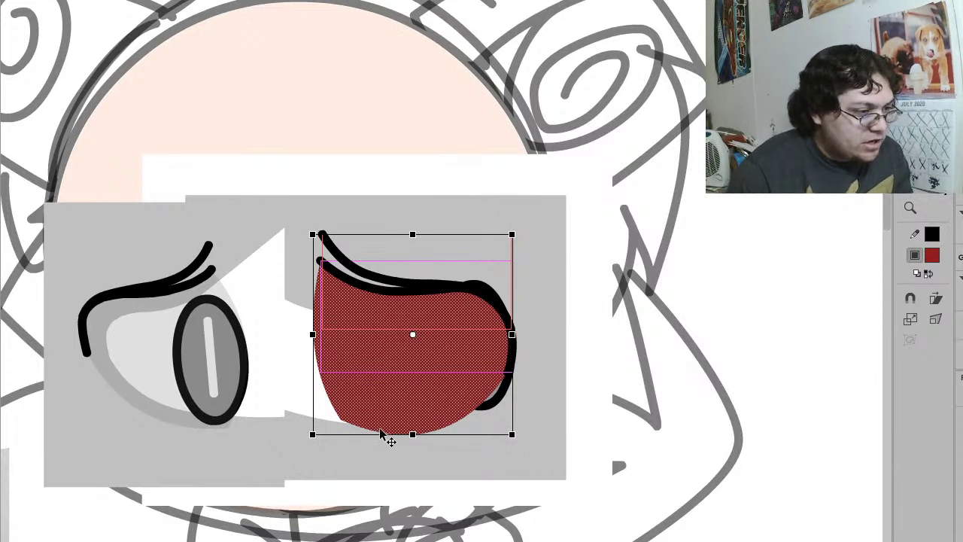
left_click(424, 218)
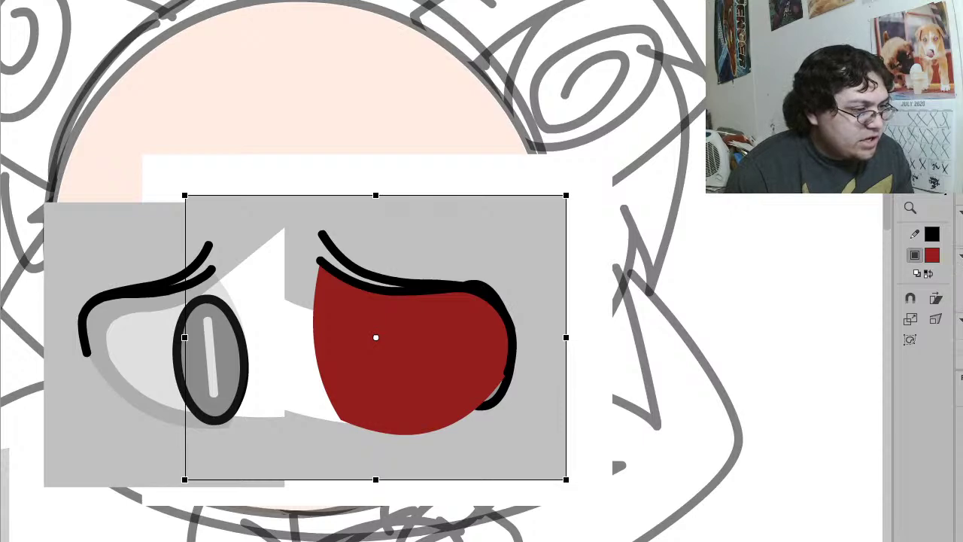
key("ctrl+shift+w")
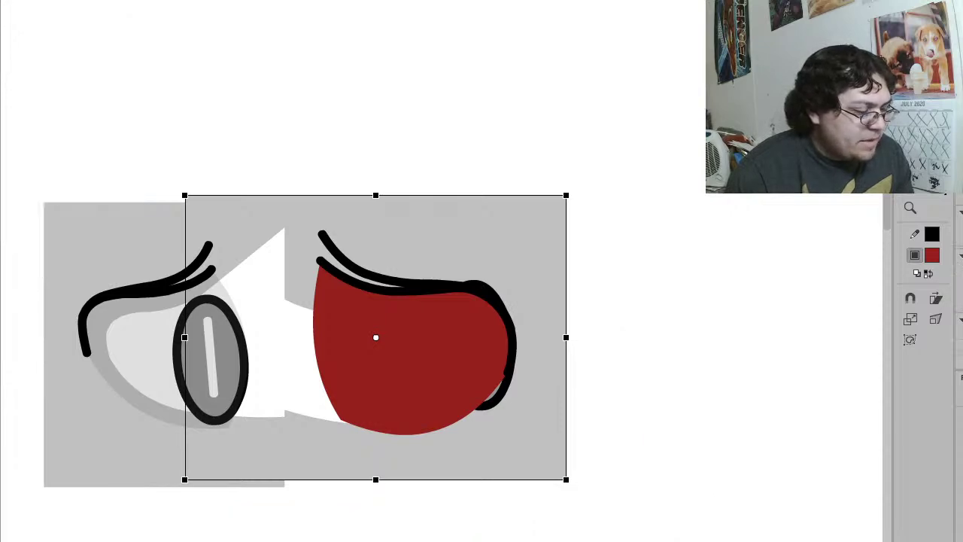
Step: Show the head and sketch layers again around the eyes and clear the selection
key("ctrl+shift+w")
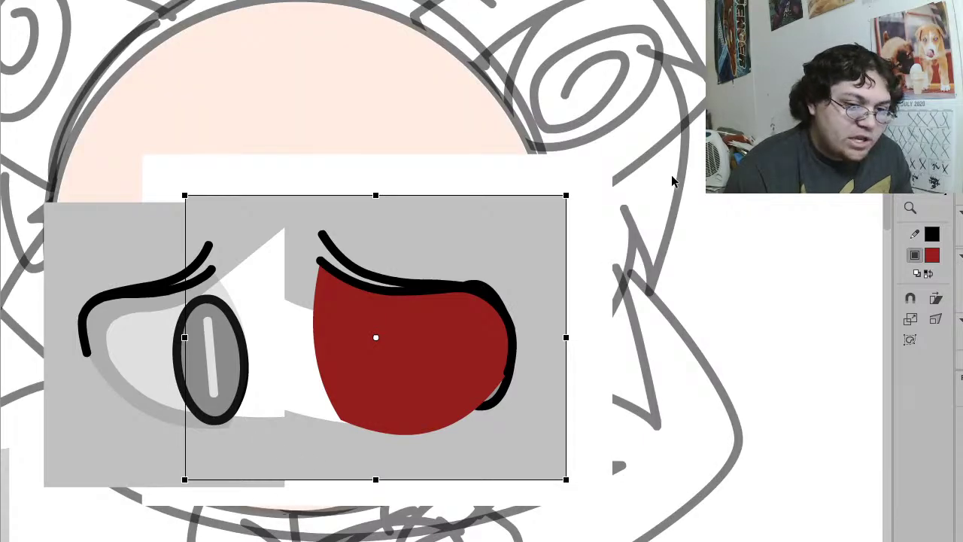
left_click_drag(652, 117, 301, 518)
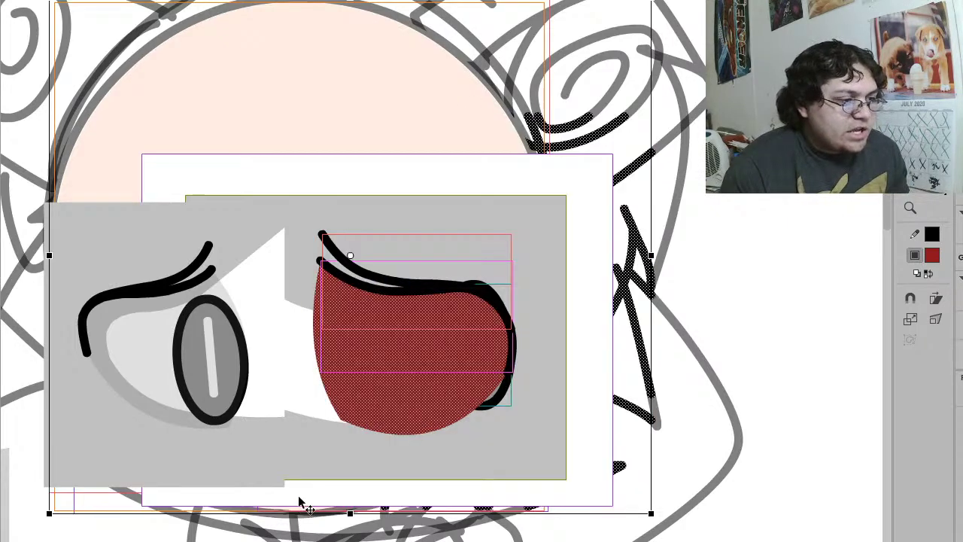
left_click(392, 70, "shift")
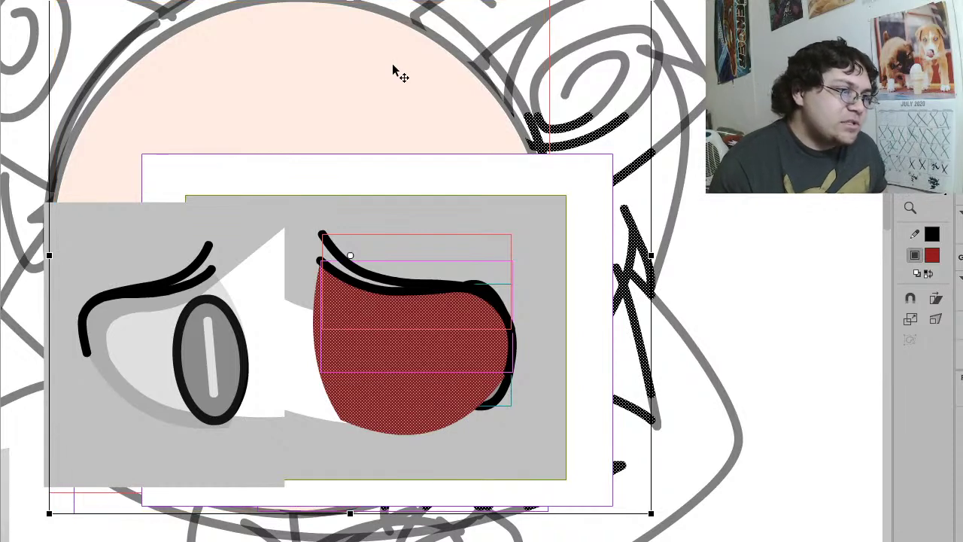
left_click(681, 57)
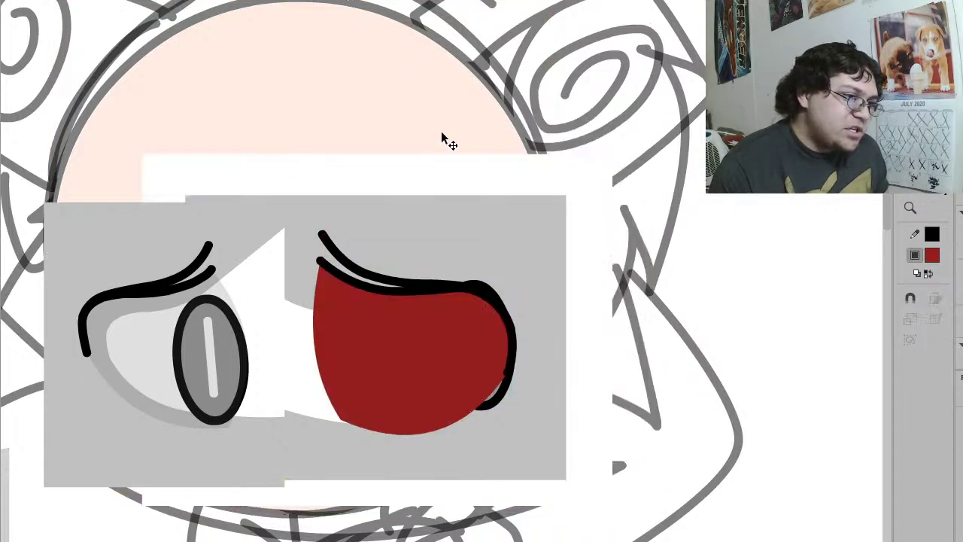
Step: Hide the left eye's iris, white and shading artwork together with its mask shape, keeping its black lid lines displayed
left_click(380, 128)
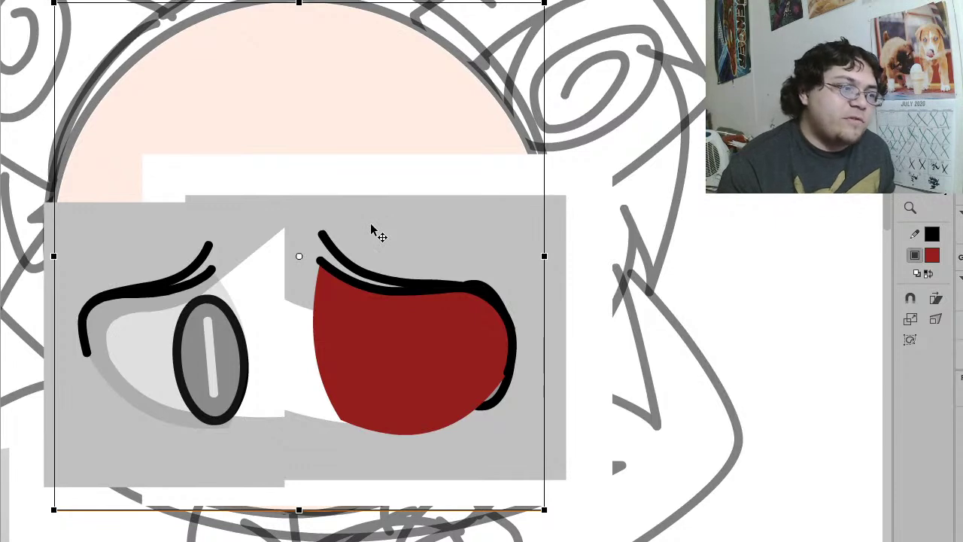
left_click(384, 265)
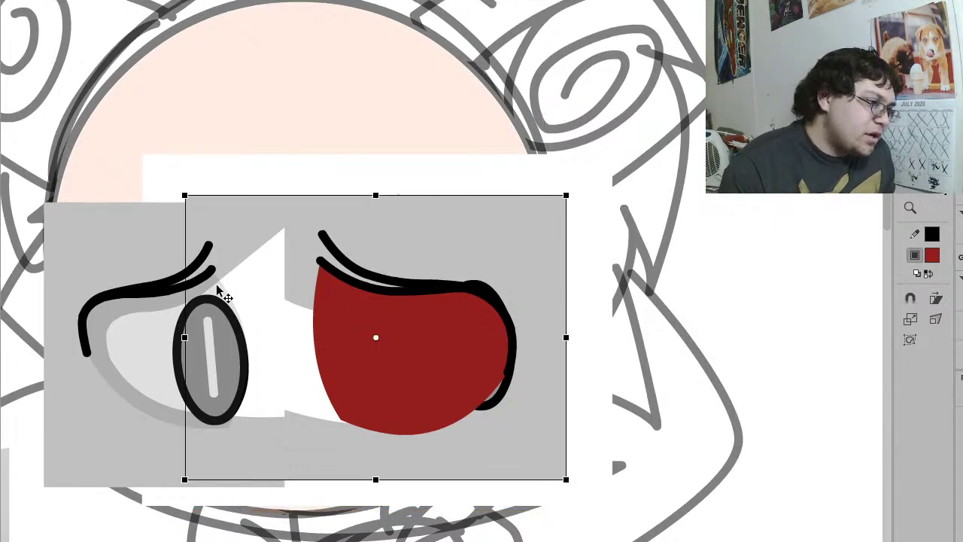
left_click(235, 315)
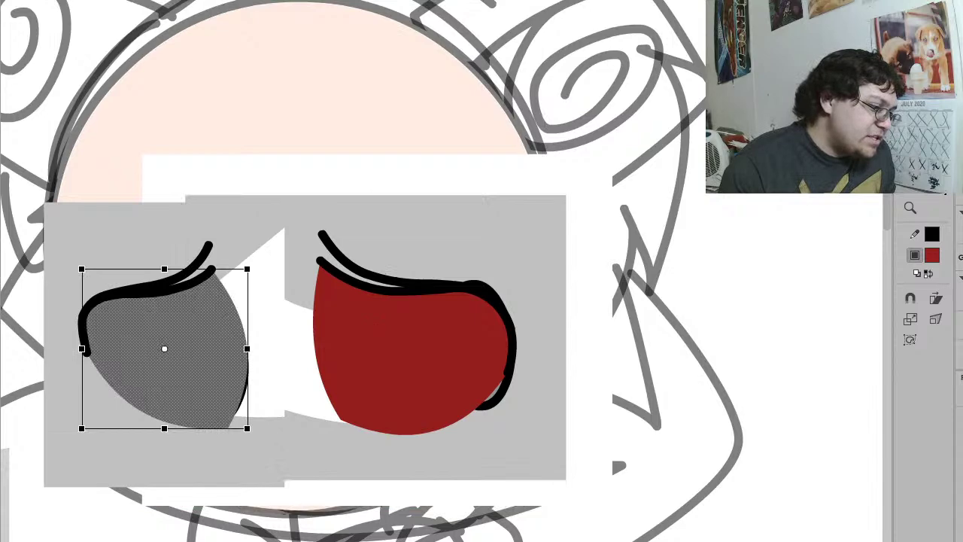
key("Delete")
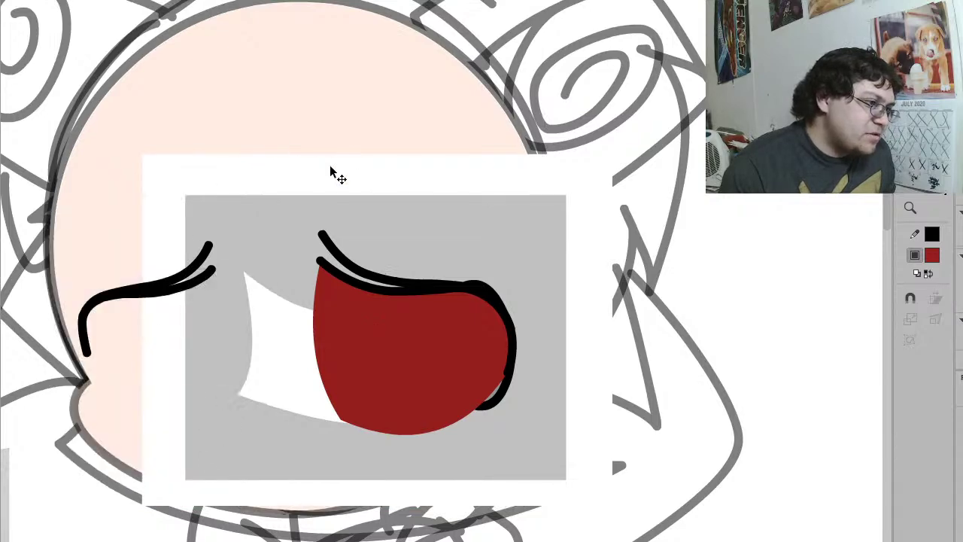
Step: Move all of the right eye's artwork, including both lid lines, slightly closer to the left eye
left_click(325, 194)
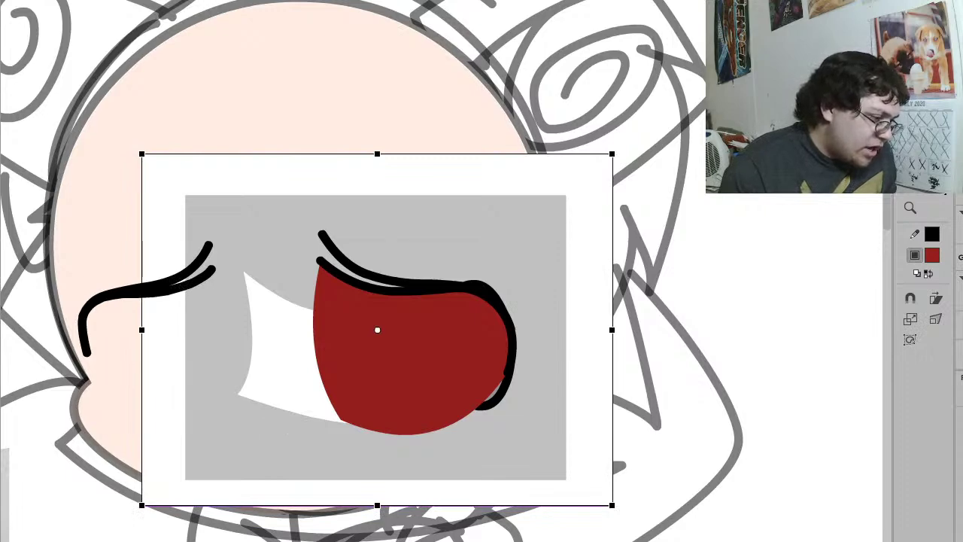
left_click(407, 291)
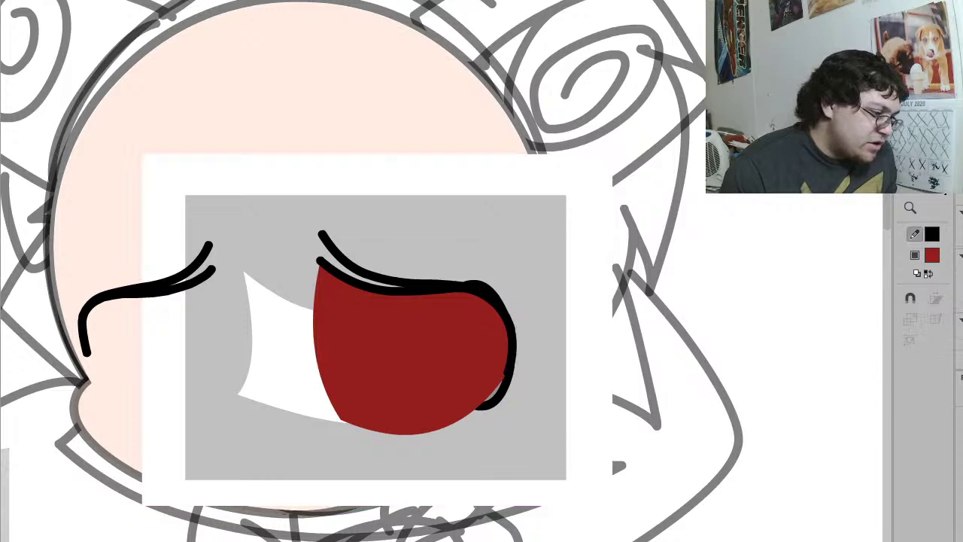
key("ctrl+a")
left_click_drag(439, 411, 737, 324)
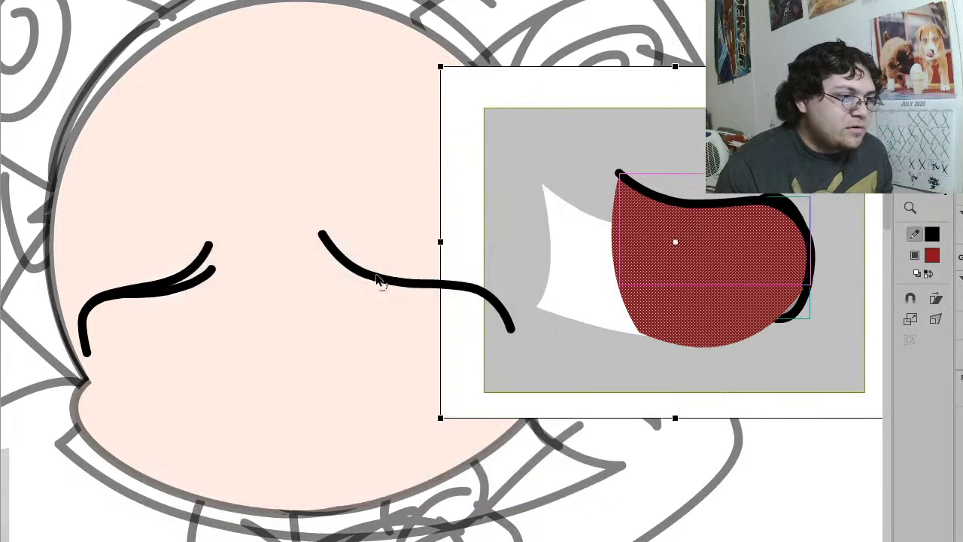
key("ctrl+z")
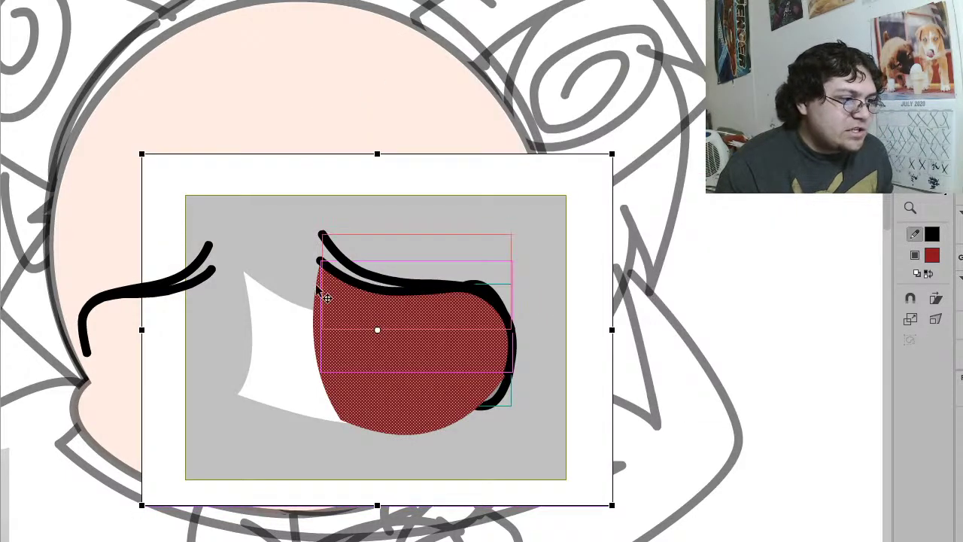
left_click_drag(436, 375, 388, 383)
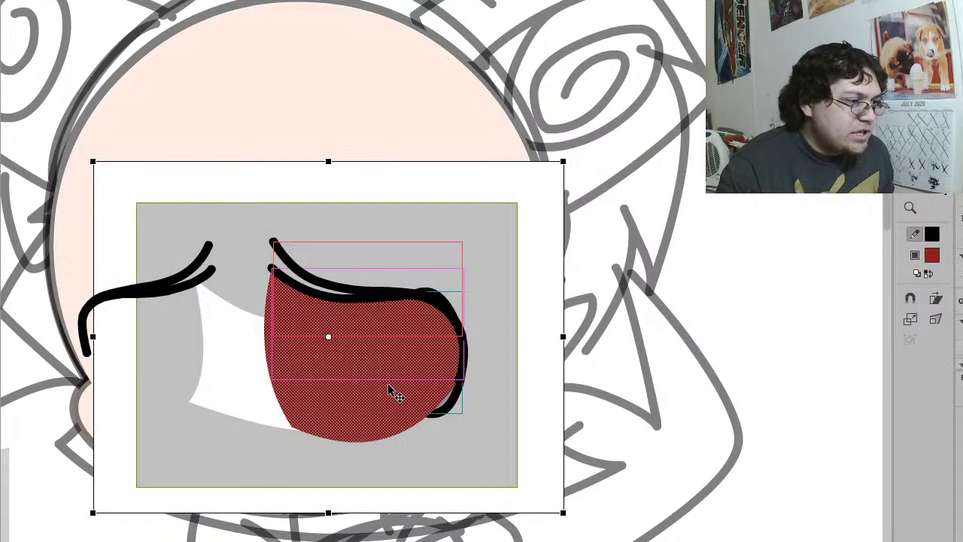
Step: Flip the whole character drawing horizontally and reopen it for editing in place
key("Escape")
key("z")
left_click(457, 308, "alt")
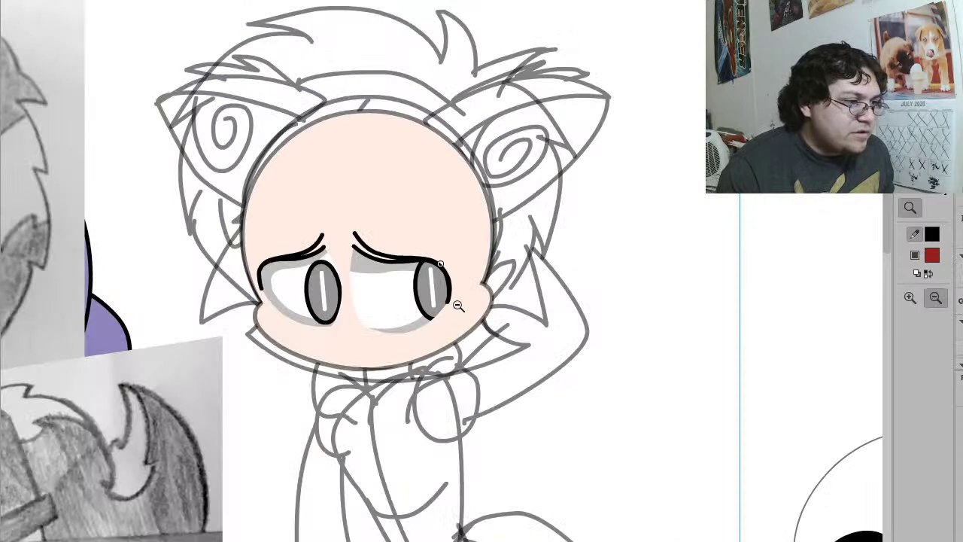
left_click(457, 305, "alt")
key("v")
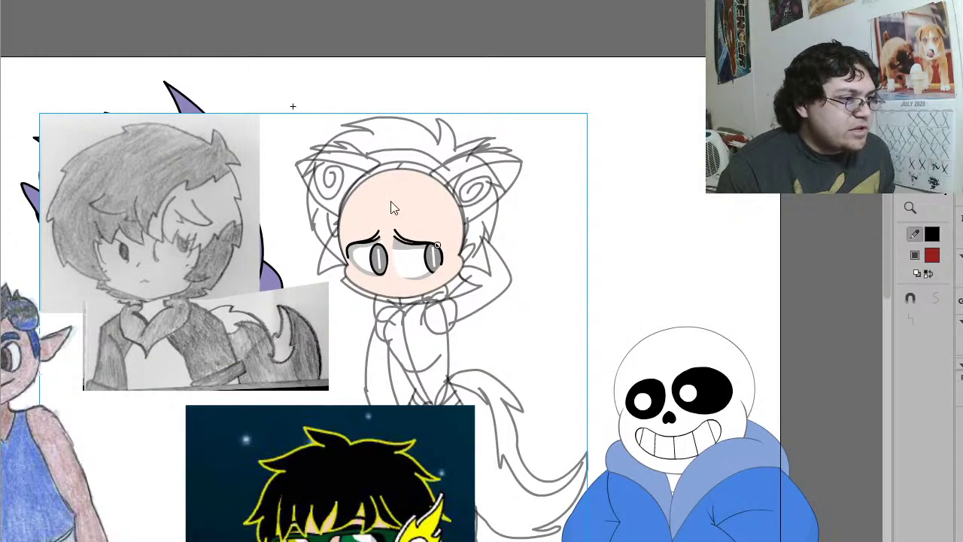
left_click(398, 232)
double_click(470, 263)
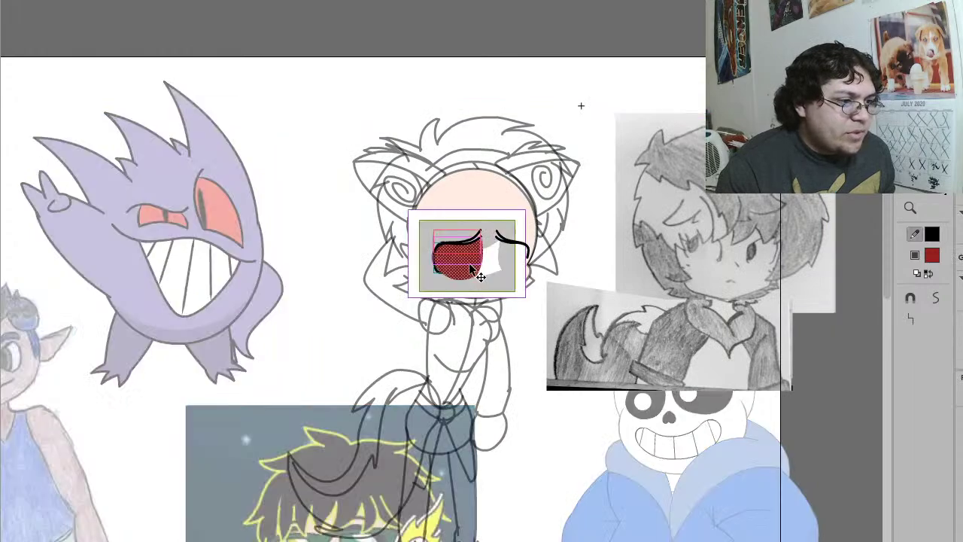
Step: Select the larger eye's red mask shape and hide the surrounding grey, white and iris artwork
key("z")
left_click_drag(557, 293, 379, 148)
key("v")
left_click(789, 403)
left_click(443, 488)
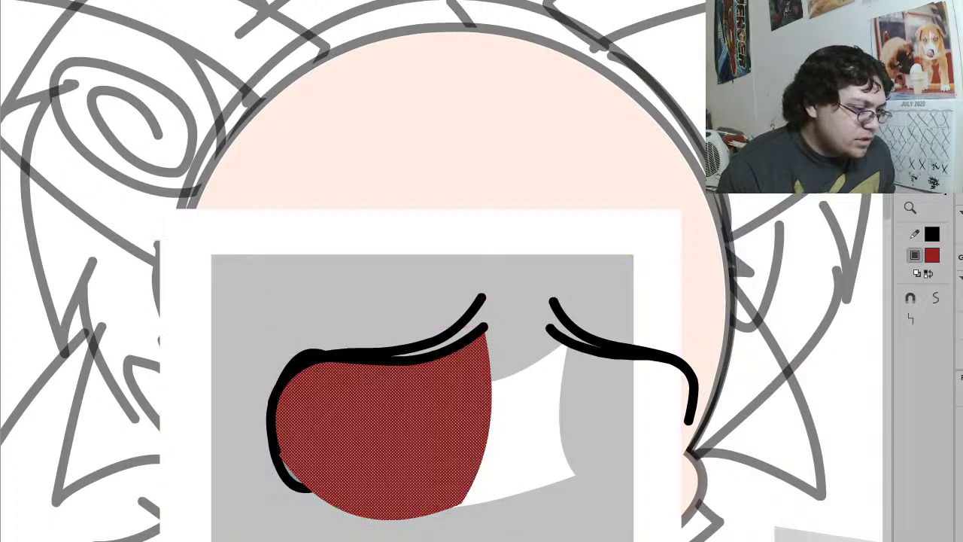
key("ctrl+e")
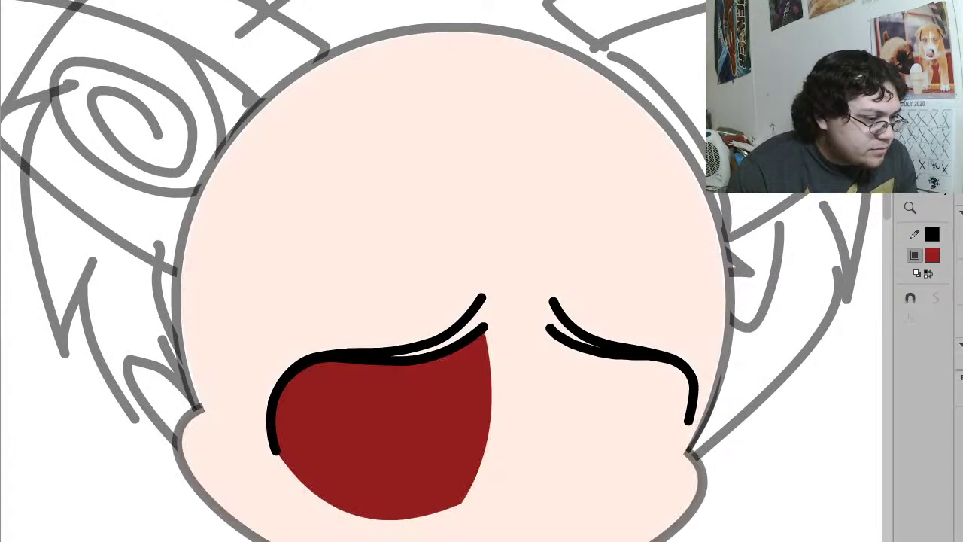
Step: Reshape the red mask's bottom edge into a shallower curve and adjust its lower inner corner, checking the masked eye in between
left_click_drag(361, 525, 526, 504)
left_click_drag(444, 506, 434, 531)
double_click(433, 525)
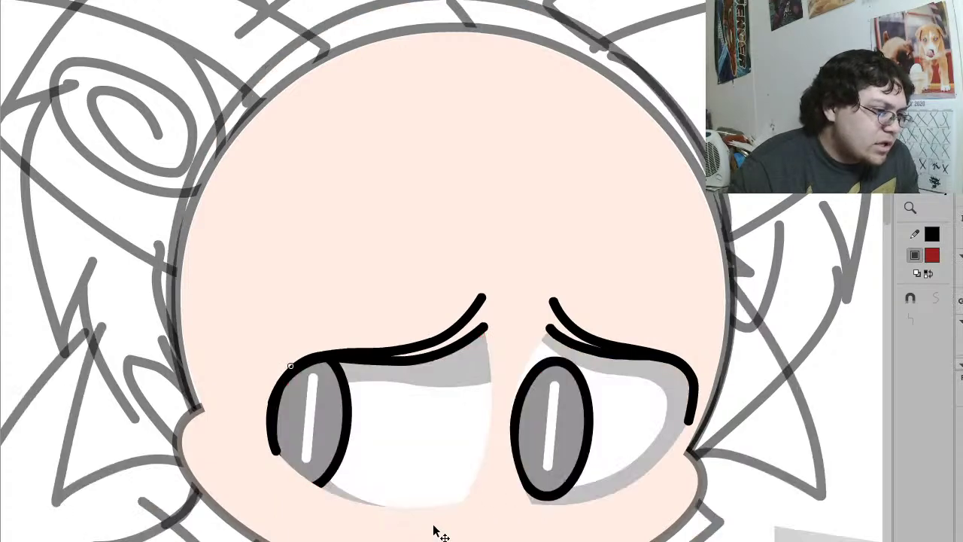
double_click(462, 483)
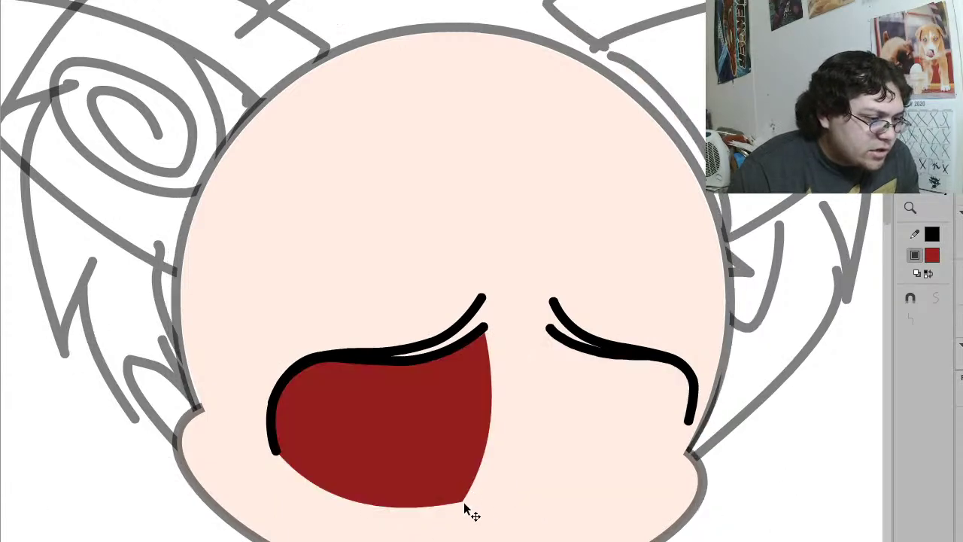
left_click_drag(464, 502, 465, 507)
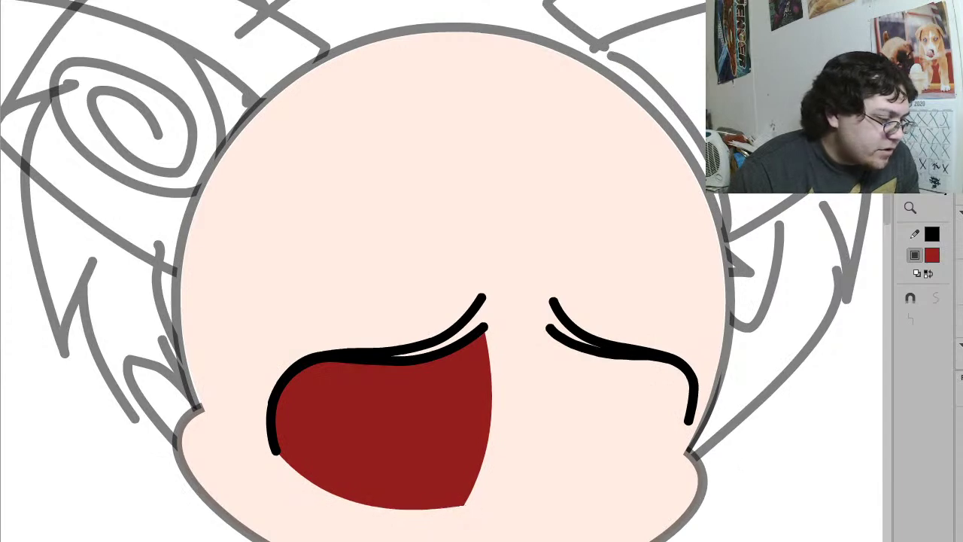
left_click(406, 360)
key("Escape")
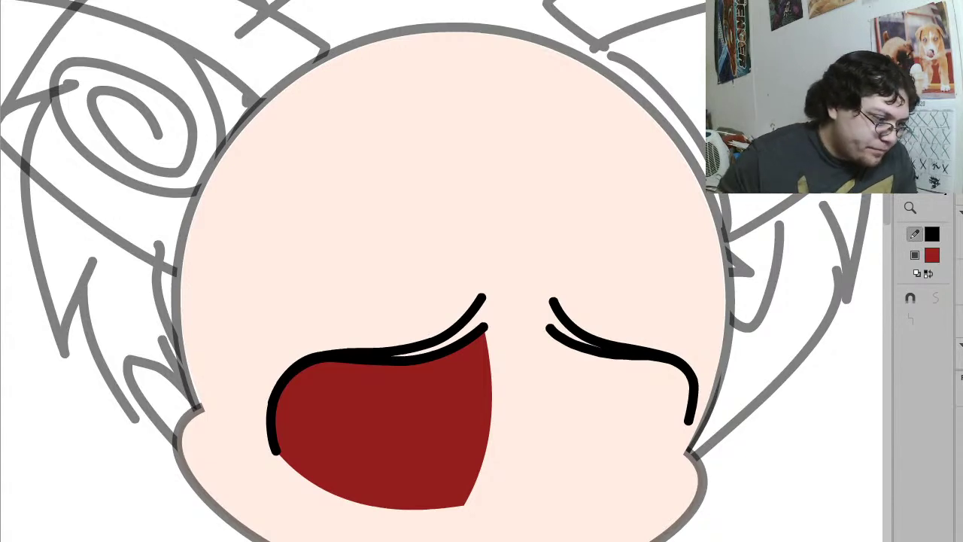
key("y")
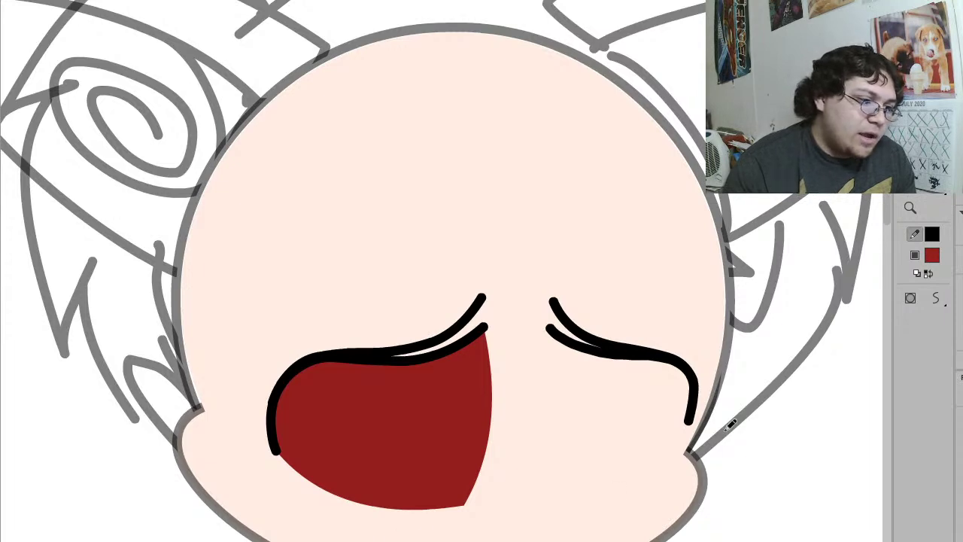
key("n")
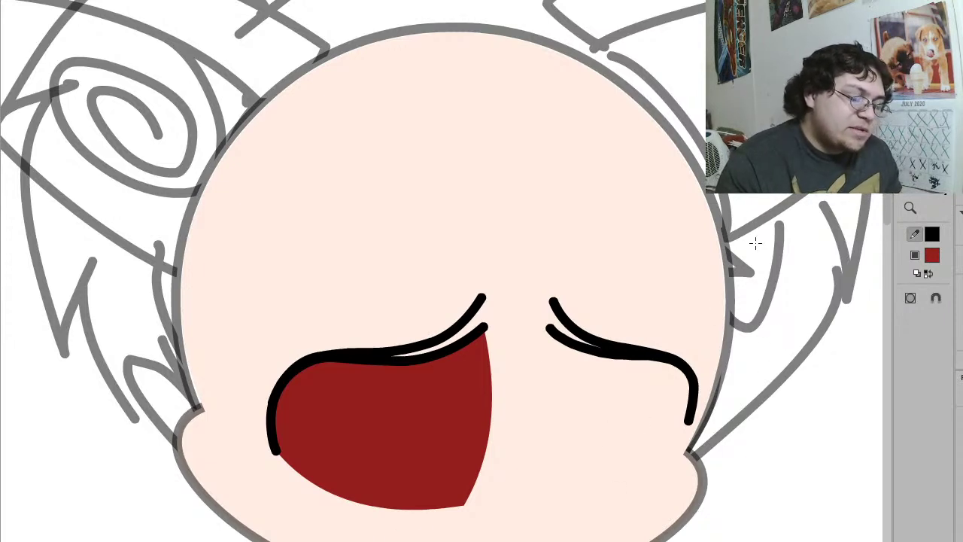
key("ctrl+z")
key("ctrl+y")
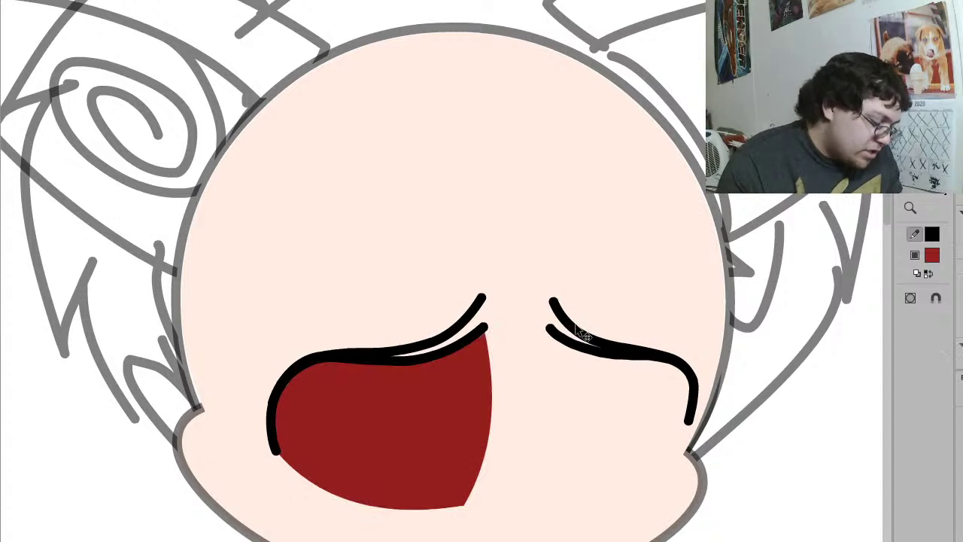
key("v")
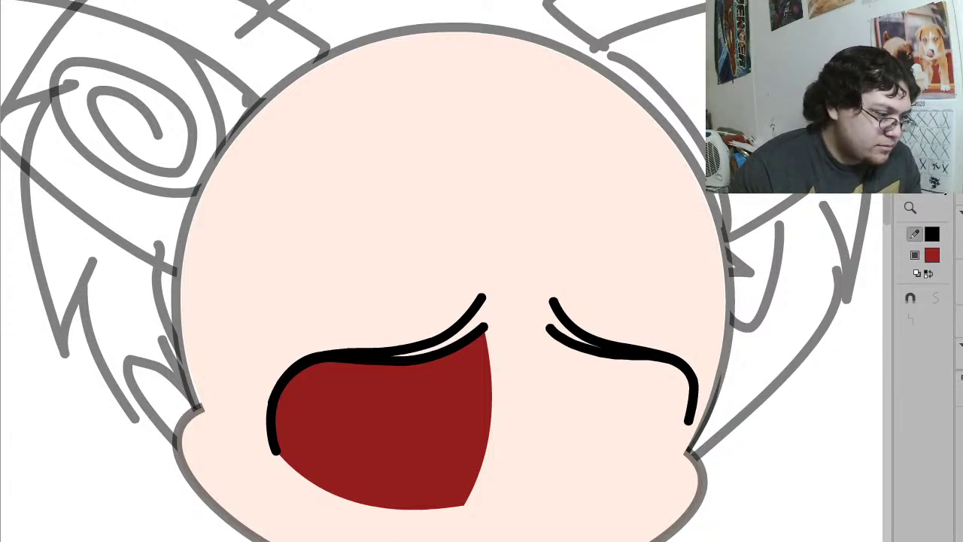
Step: Preview both eyes with their masks applied against the whole head
key("ctrl+z")
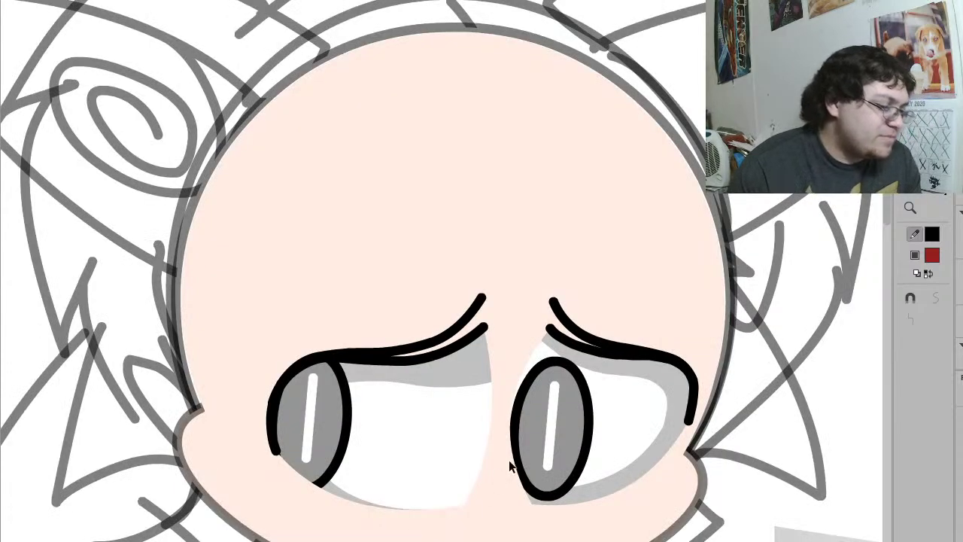
key("z")
left_click(595, 310)
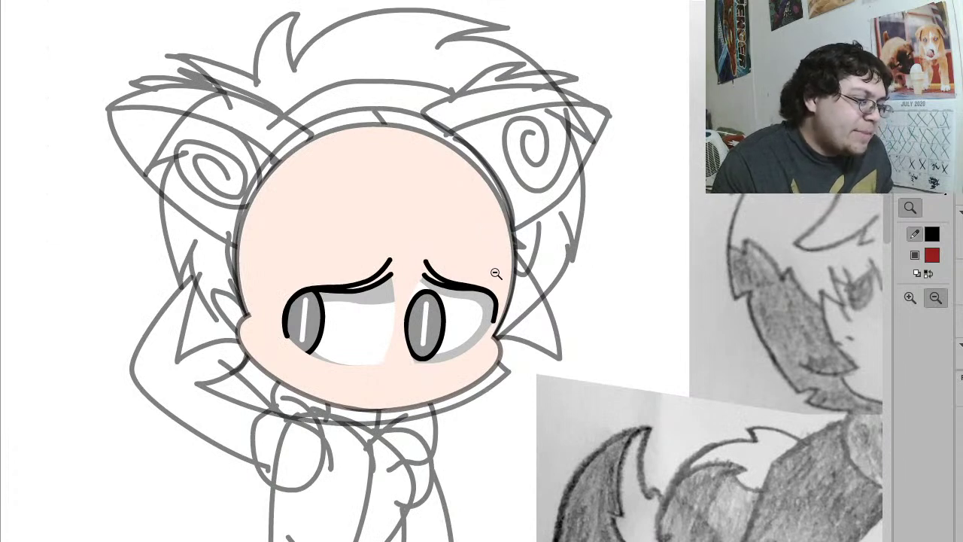
key("v")
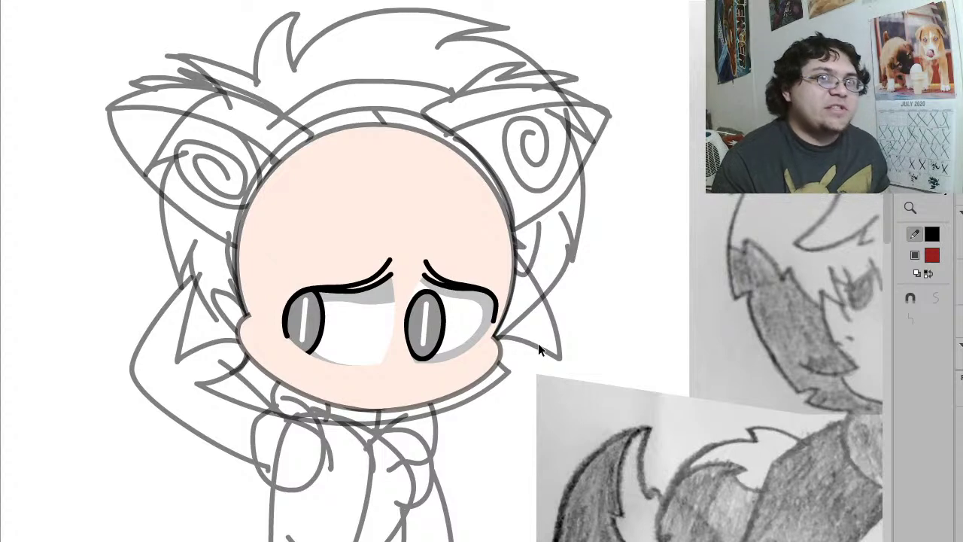
left_click_drag(484, 405, 496, 400)
Step: Reveal the larger eye's unmasked artwork and hide its red mask shape
key("z")
left_click_drag(571, 431, 272, 137)
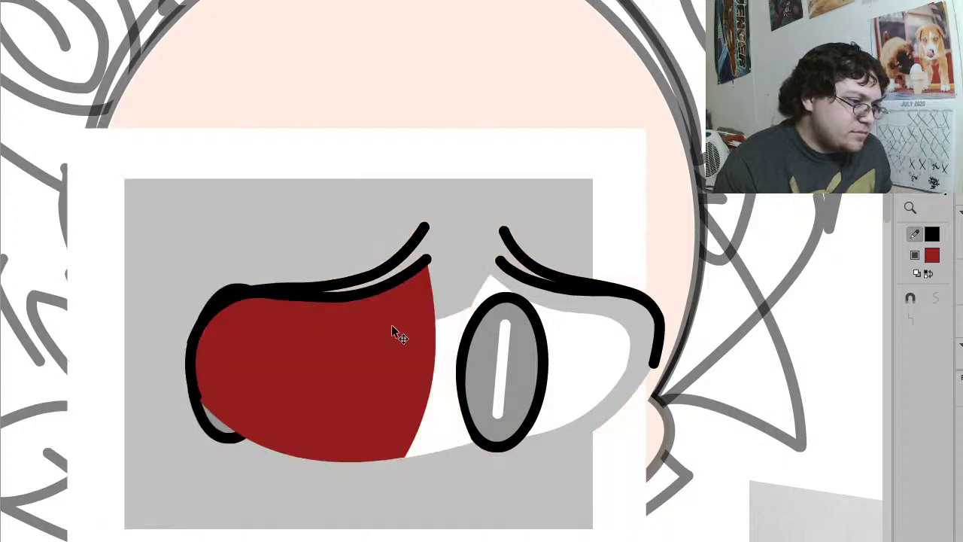
left_click(392, 326)
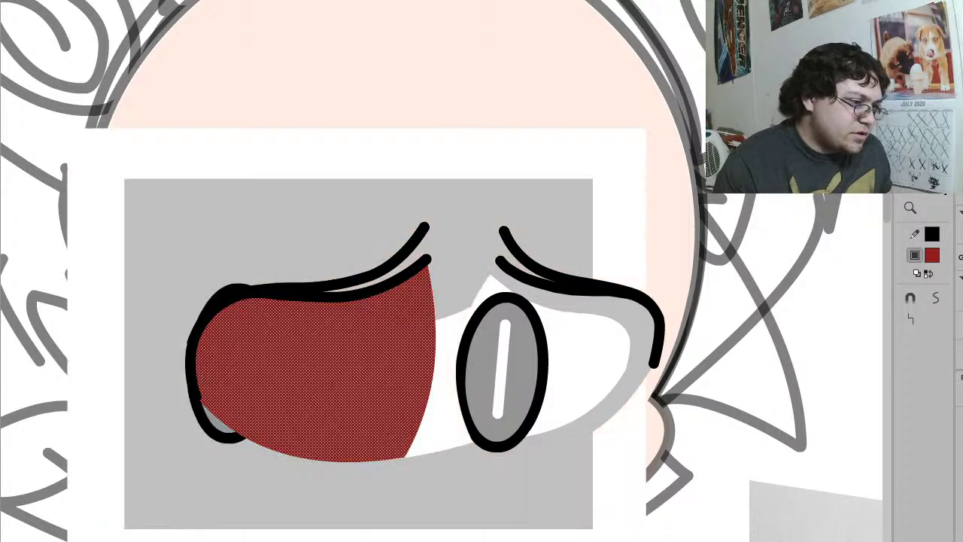
key("ctrl+z")
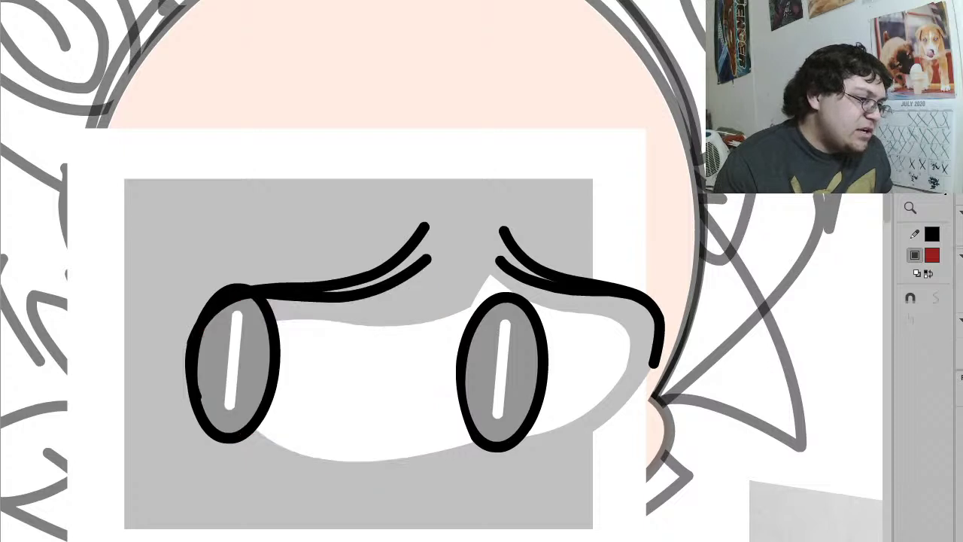
key("ctrl+y")
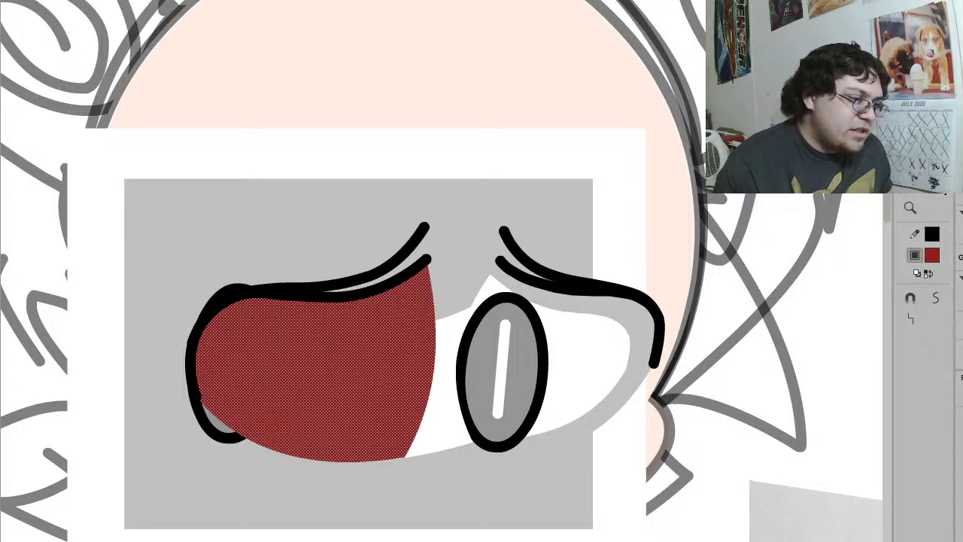
key("Delete")
Step: Open the grey shading rectangle behind the larger eye and fill its empty inner area with sampled grey
left_click(394, 509)
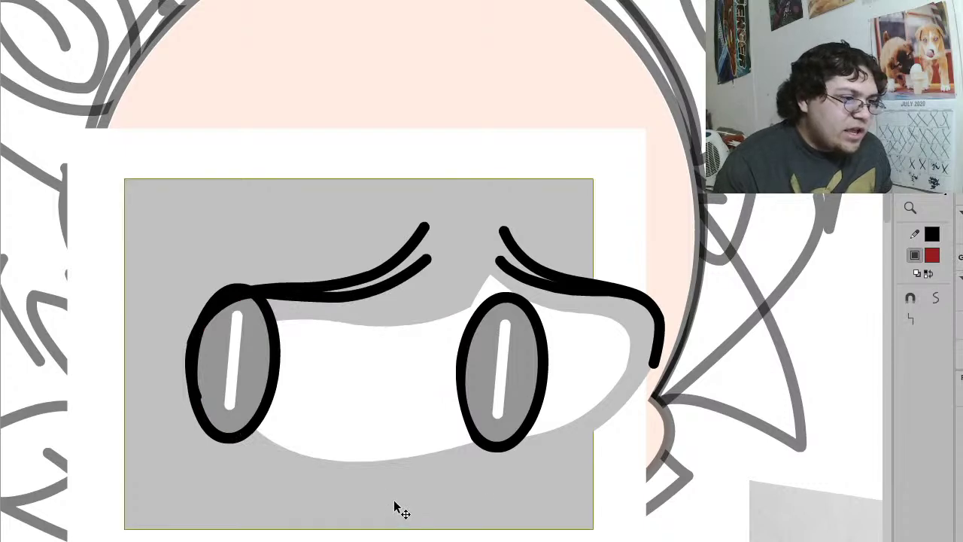
double_click(477, 462)
key("i")
left_click(533, 325)
left_click(382, 367)
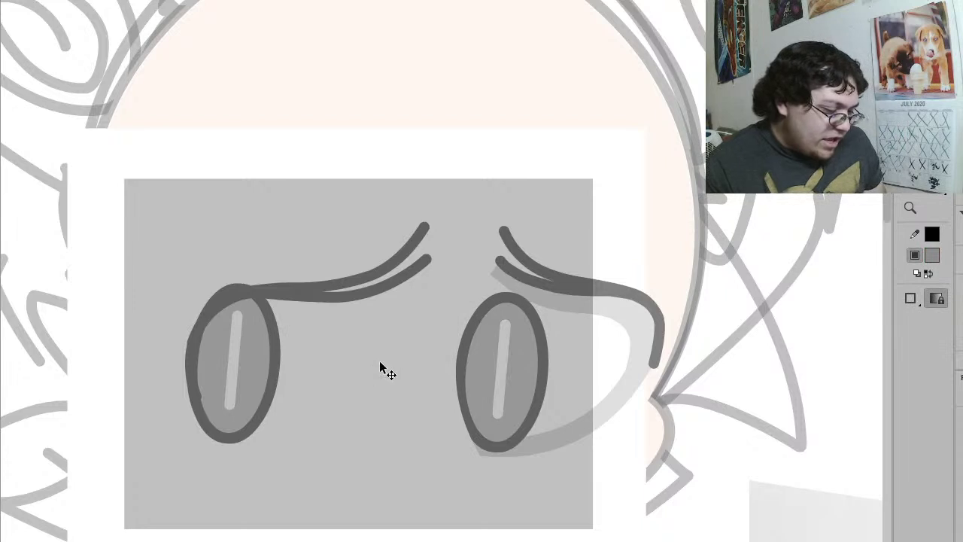
Step: Cut a smaller, widened copy of the red mask shape out of the grey shading rectangle over the larger eye
key("ctrl+shift+v")
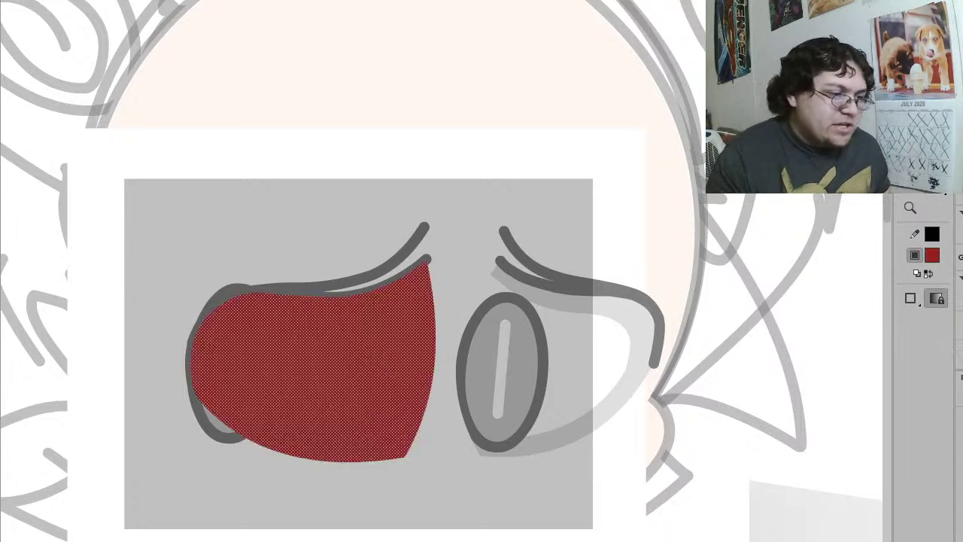
key("ctrl+z")
key("e")
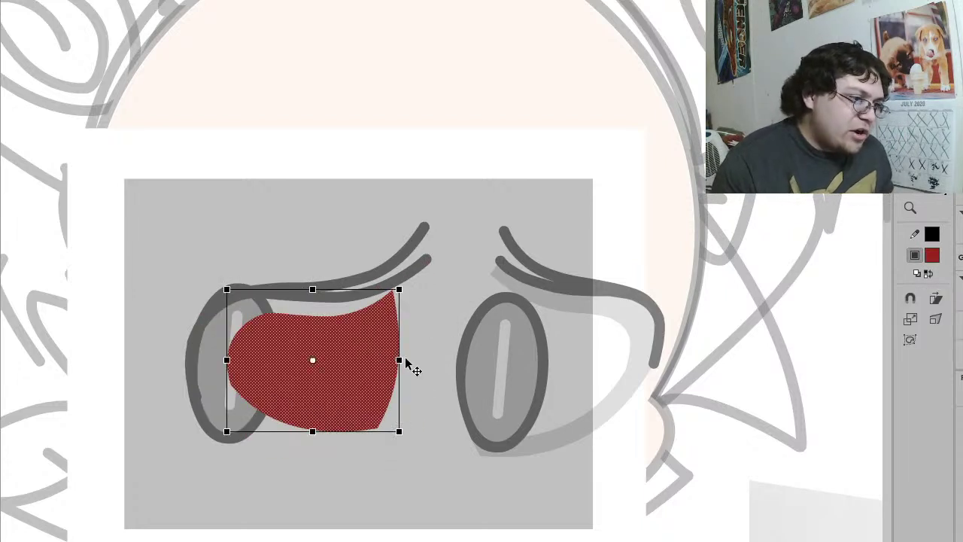
left_click_drag(398, 362, 426, 362)
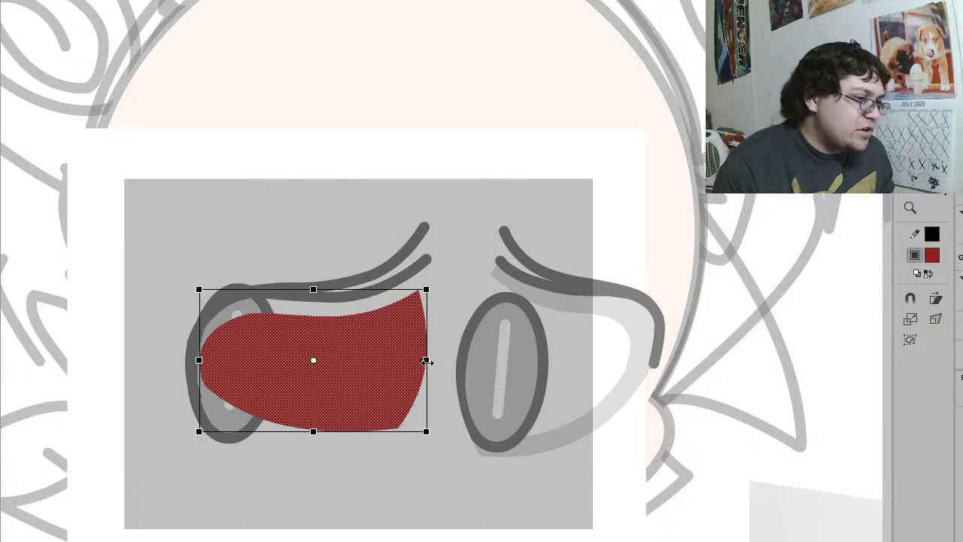
left_click(478, 292)
left_click(390, 362)
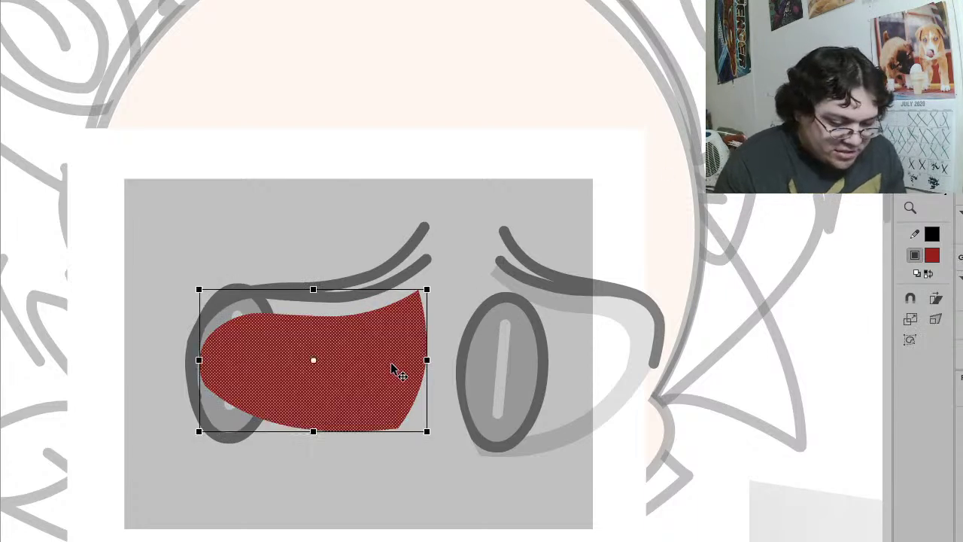
key("Delete")
Step: Extend the shading cutout's inner corners past the larger eye's inner edge, pulling the upper one above the eyelid crease ends
left_click_drag(423, 294, 486, 305)
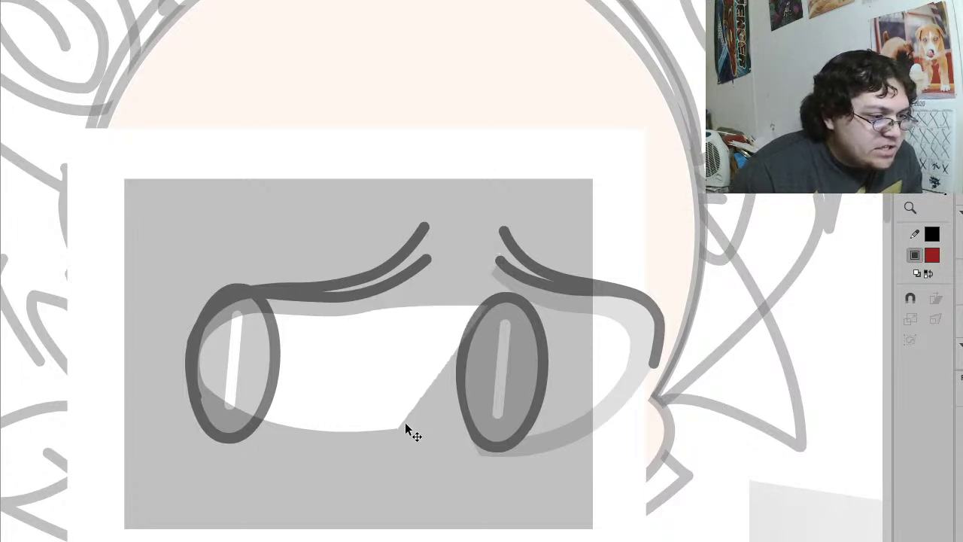
left_click_drag(397, 424, 442, 419)
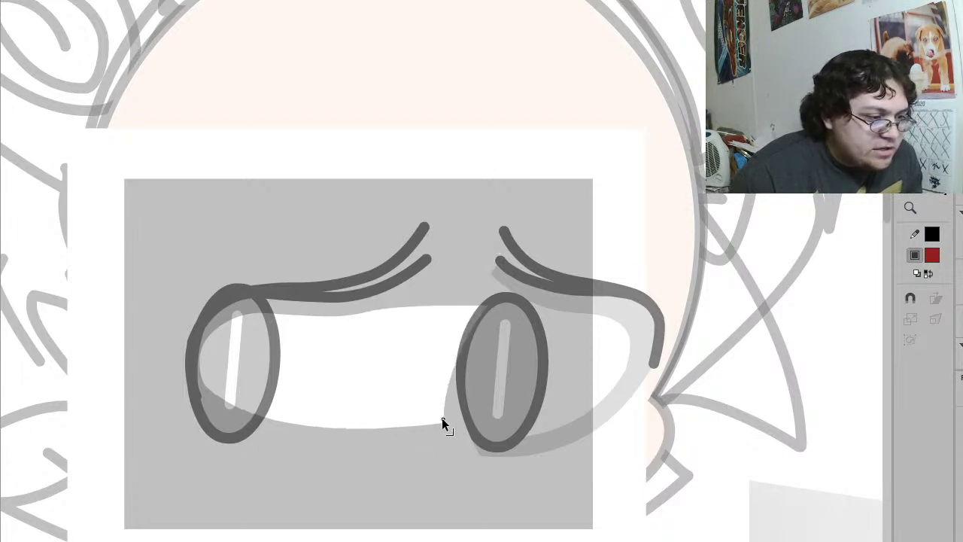
left_click(489, 303)
left_click(474, 313)
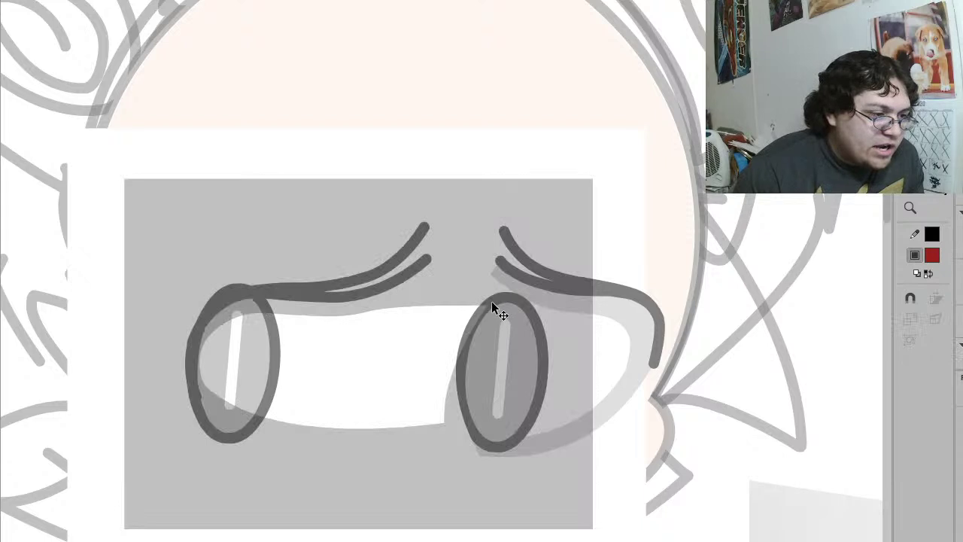
left_click_drag(488, 304, 487, 231)
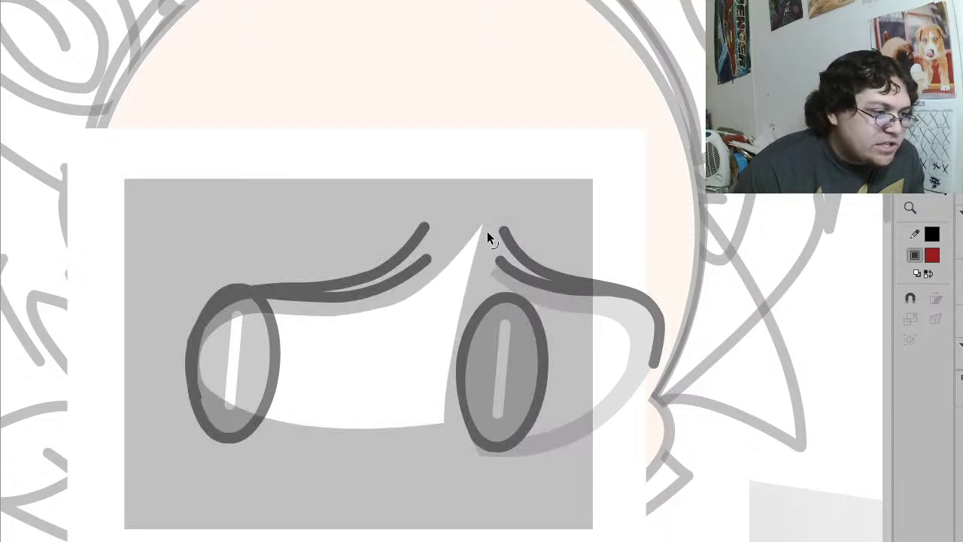
Step: Leave the shading shape's editing and preview the larger eye's shading with its mask applied
double_click(420, 345)
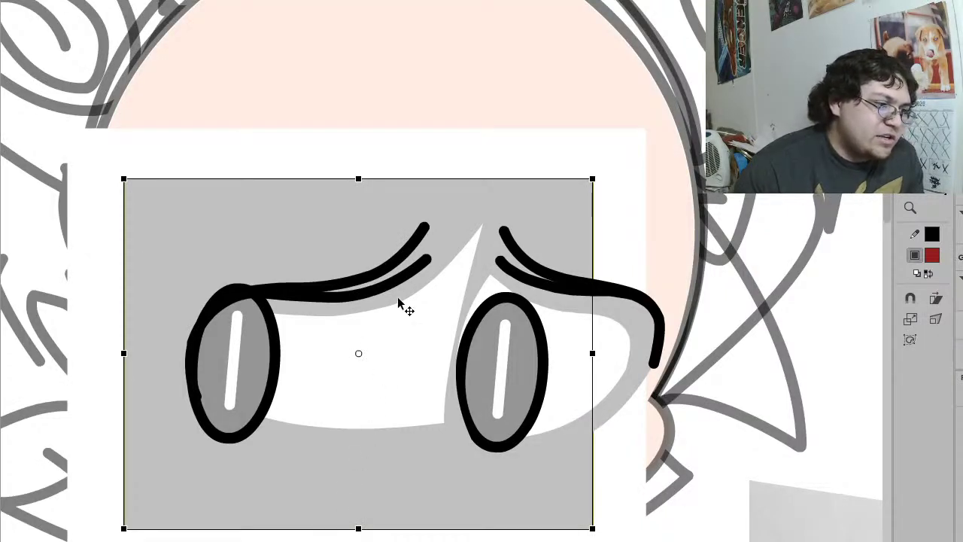
key("v")
left_click(913, 316)
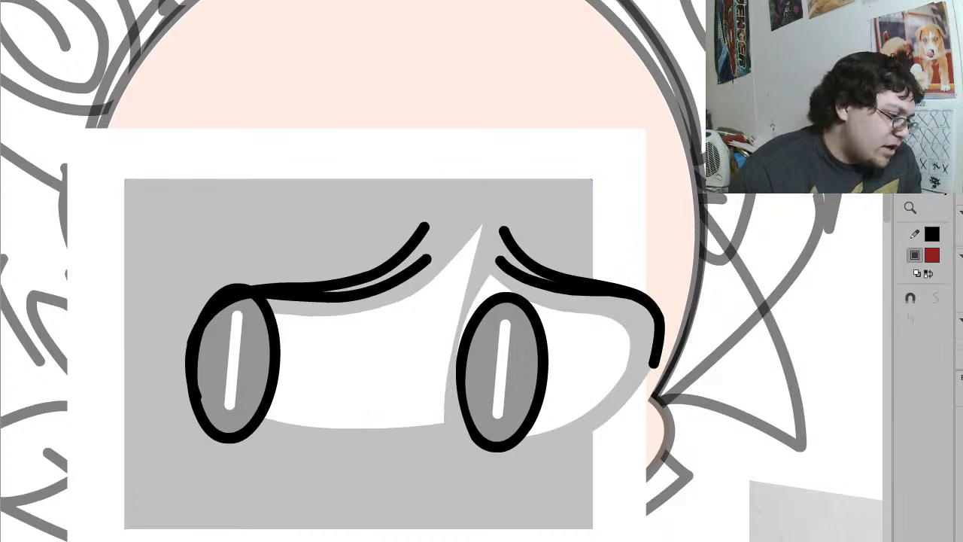
key("Escape")
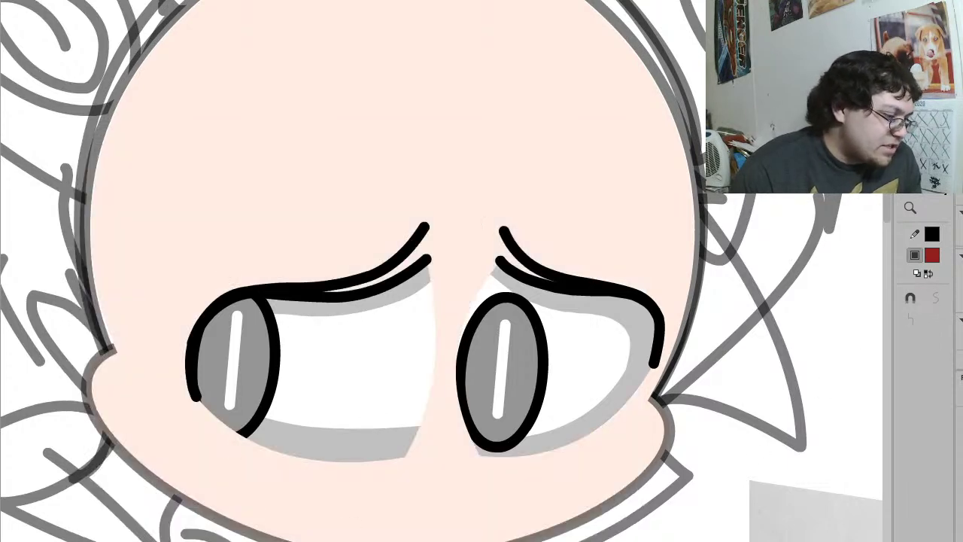
key("ctrl+z")
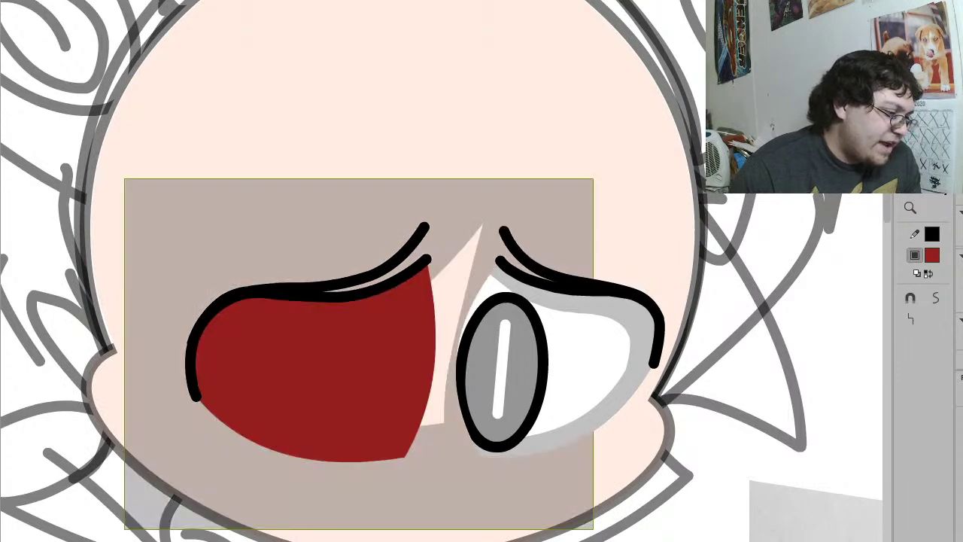
key("ctrl+z")
Step: Bow the shading cutout's bottom edge downward to thin the larger eye's lower shading, and preview the masked result
left_click(753, 384)
left_click_drag(360, 425, 328, 455)
left_click_drag(414, 432, 214, 385)
key("ctrl+z")
left_click_drag(349, 404, 354, 471)
key("Escape")
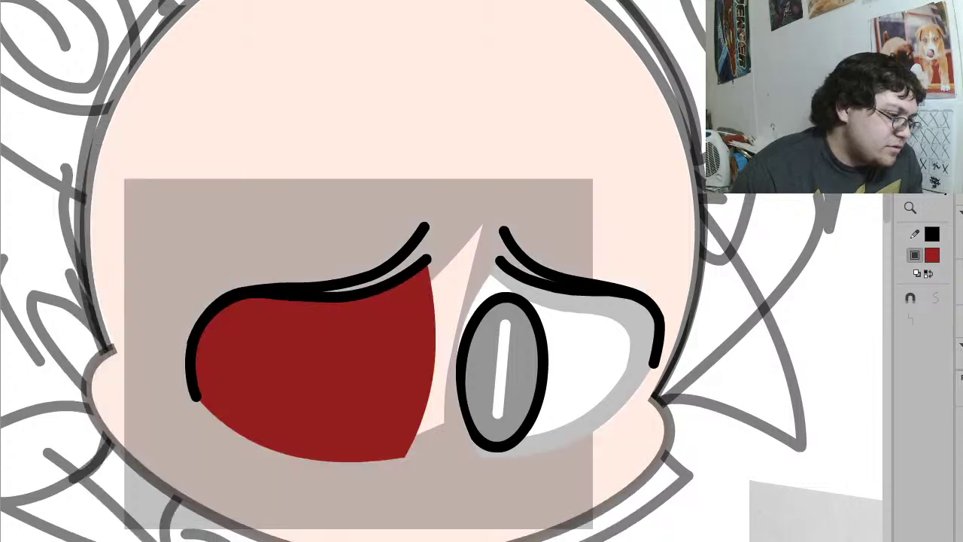
key("ctrl+z")
key("ctrl+y")
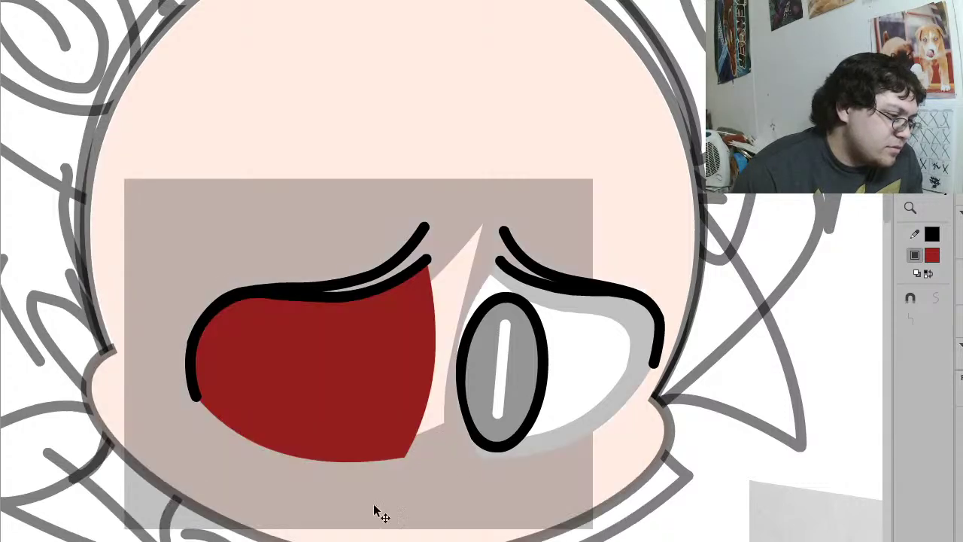
double_click(422, 445)
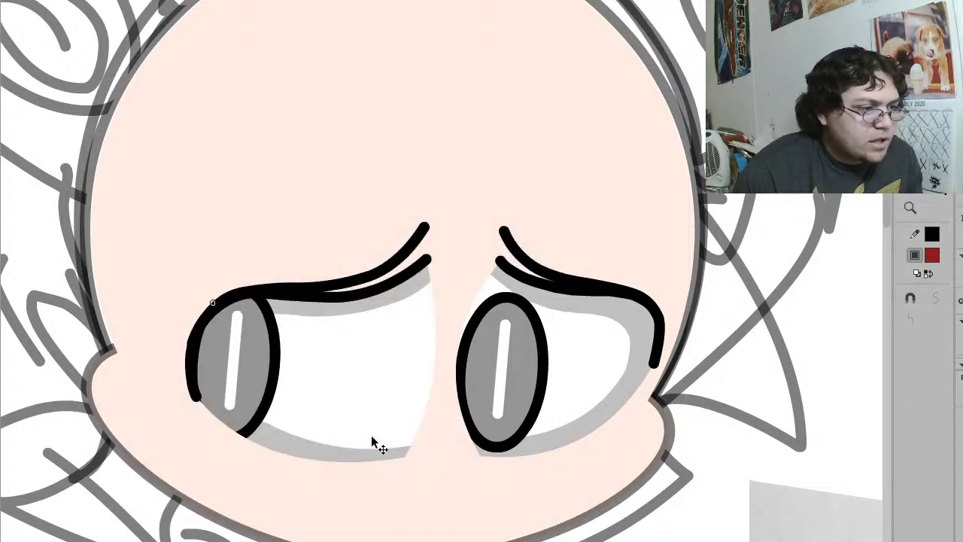
Step: Adjust the cutout's lower inner corner and its outer end near the eyelid tip, checking the masked eye in between
key("Escape")
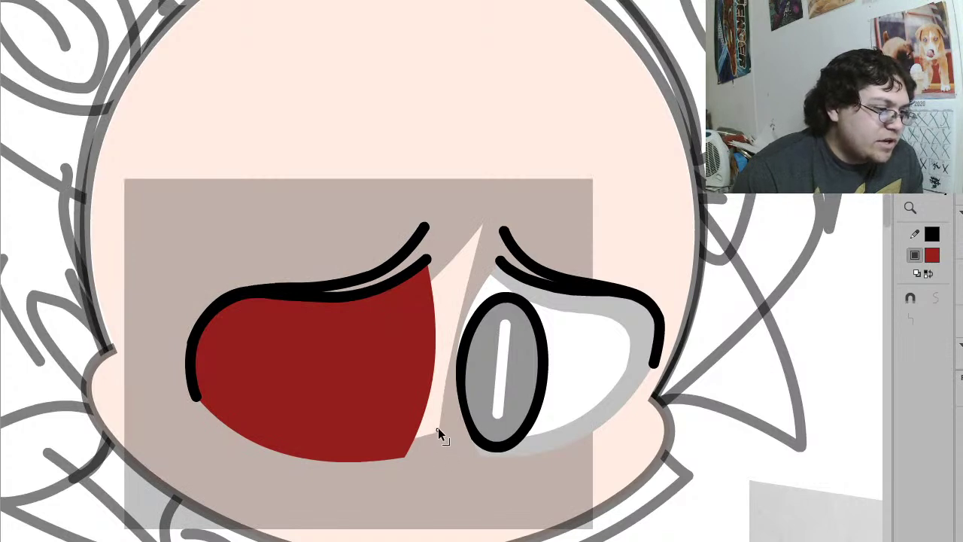
double_click(431, 433)
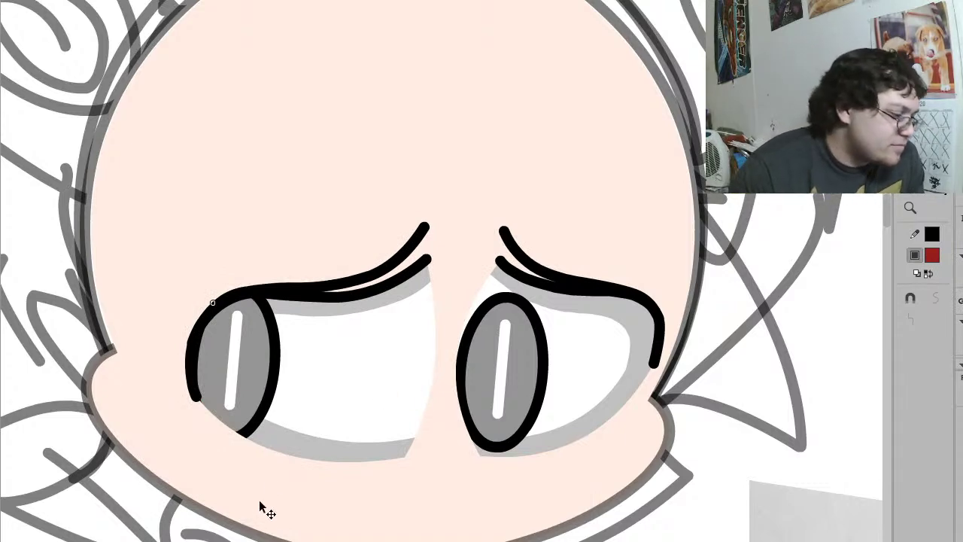
key("ctrl+b")
double_click(455, 461)
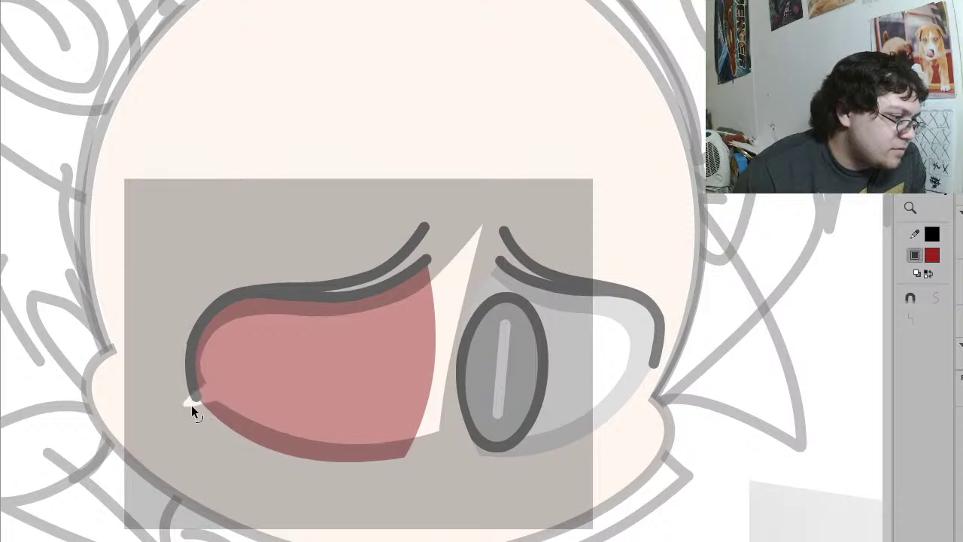
left_click_drag(220, 410, 209, 391)
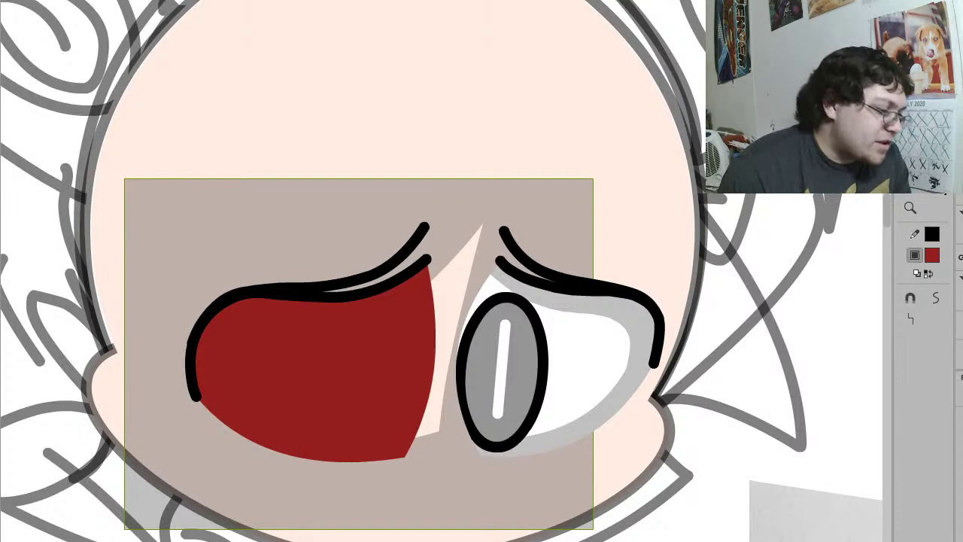
key("Delete")
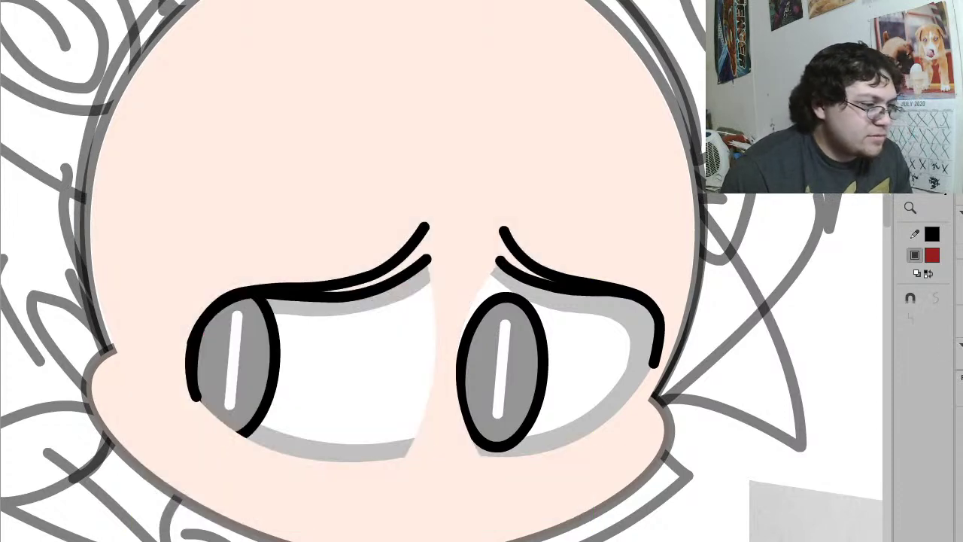
Step: Check the eyes against the whole character and reference sketches, and hide the skin-coloured head to reveal the hair sketch beneath
key("z")
left_click(520, 276)
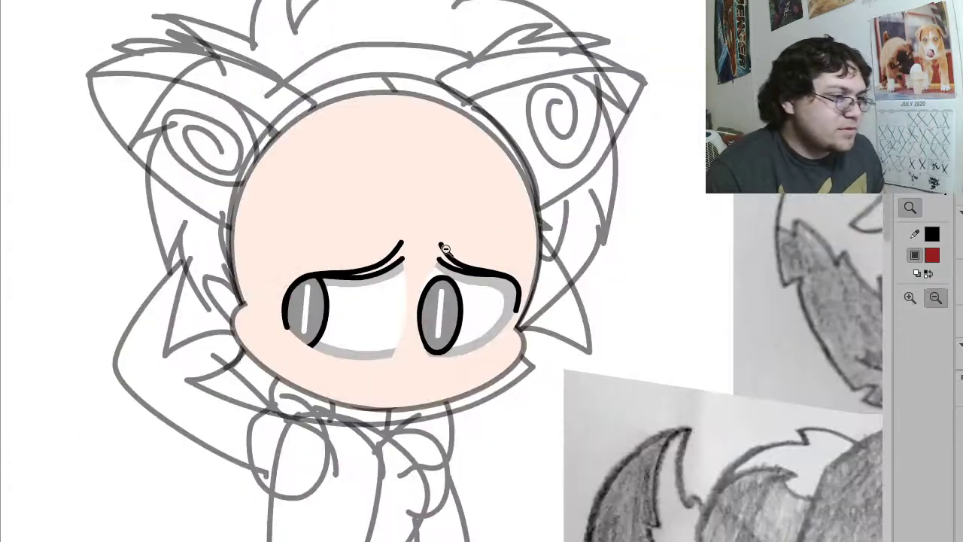
left_click(438, 238)
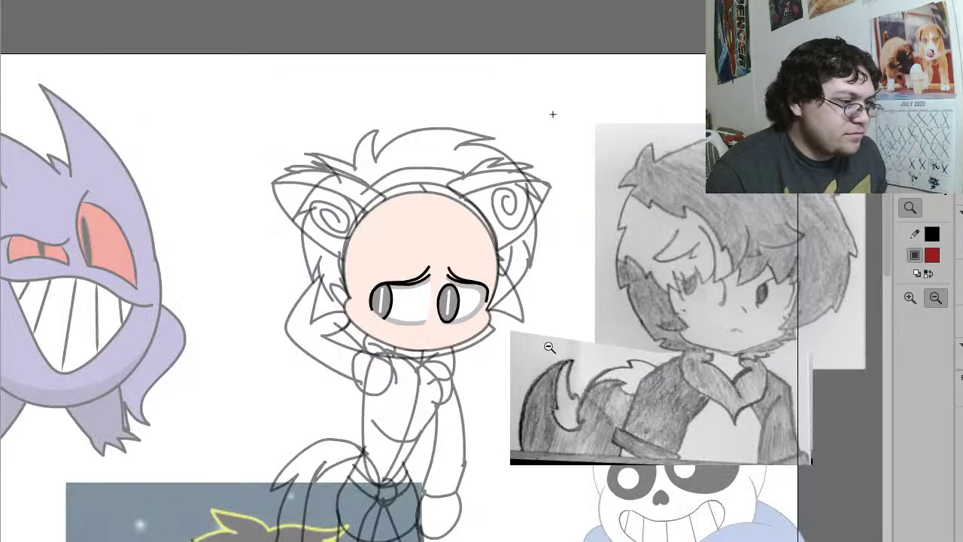
left_click_drag(557, 354, 272, 146)
key("v")
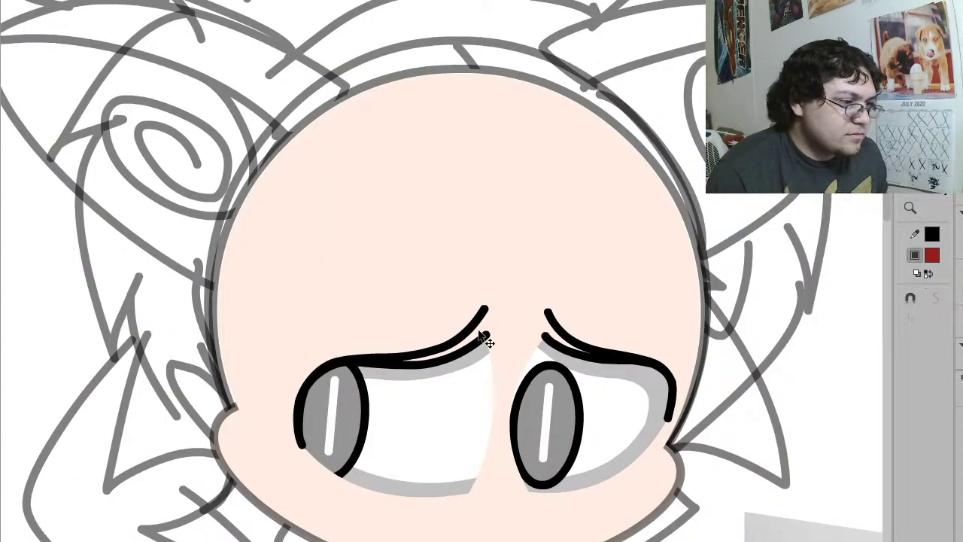
left_click(436, 258)
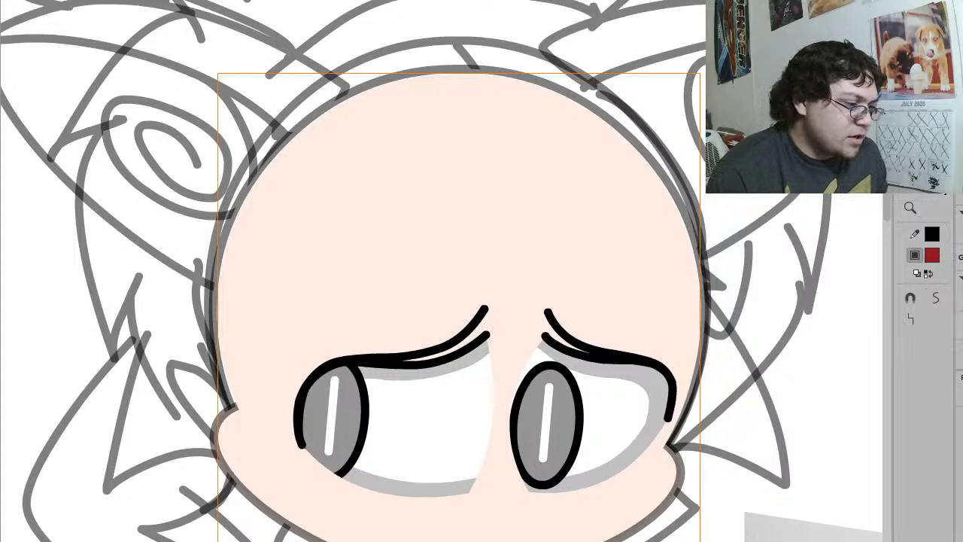
key("Delete")
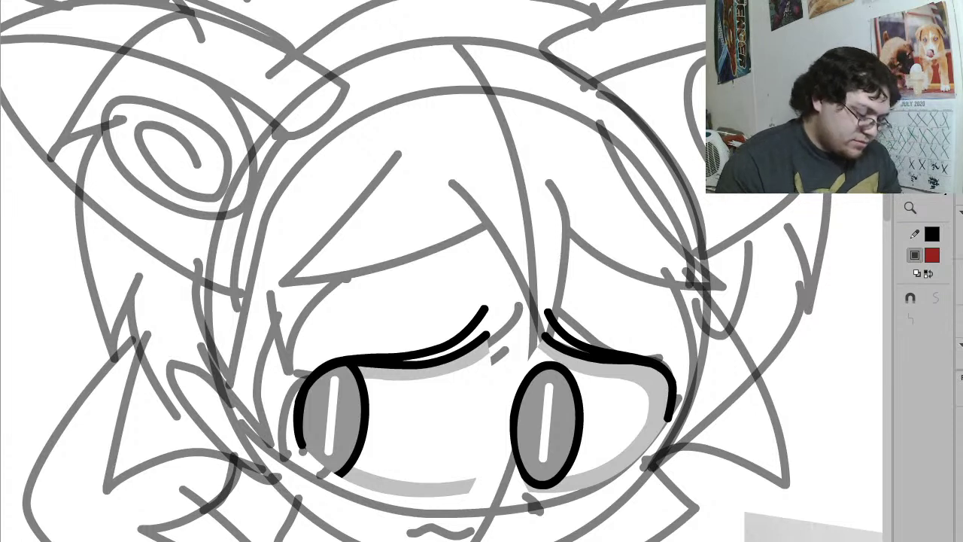
Step: Draw the two sides of the central hair strand over the sketch in black pencil and straighten both lines
key("y")
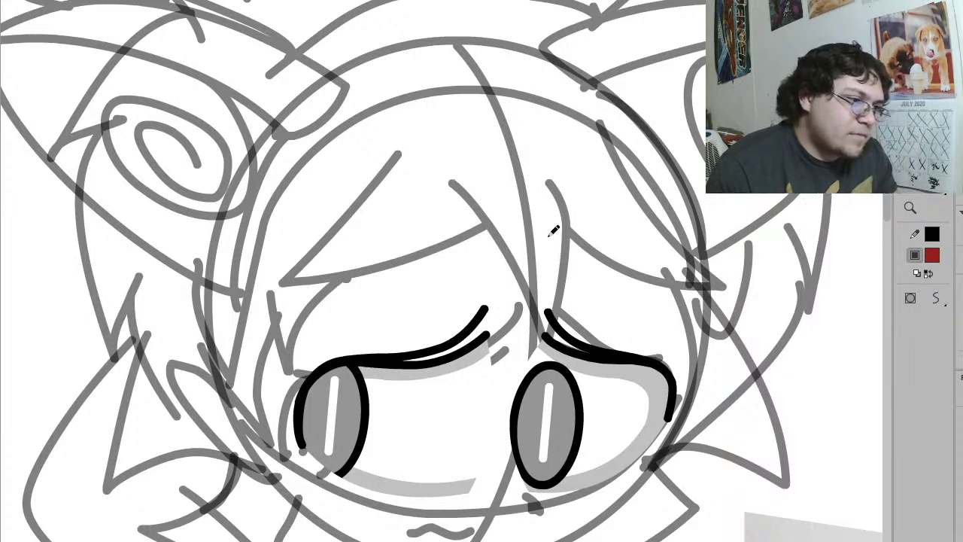
mouse_move(555, 174)
left_mouse_down()
mouse_move(567, 269)
mouse_move(559, 363)
mouse_move(448, 181)
left_mouse_up()
key("v")
left_click(500, 242)
left_click(554, 238, "shift")
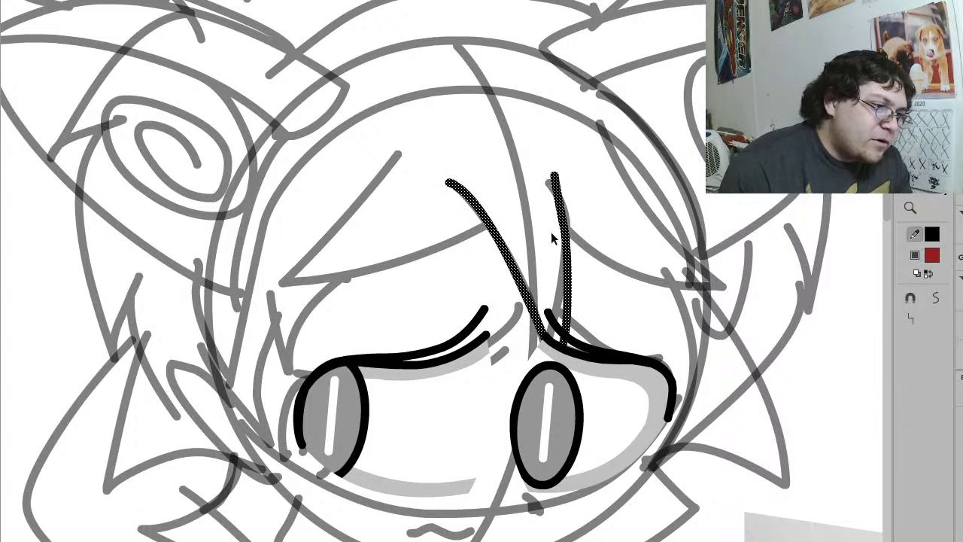
left_click(909, 320)
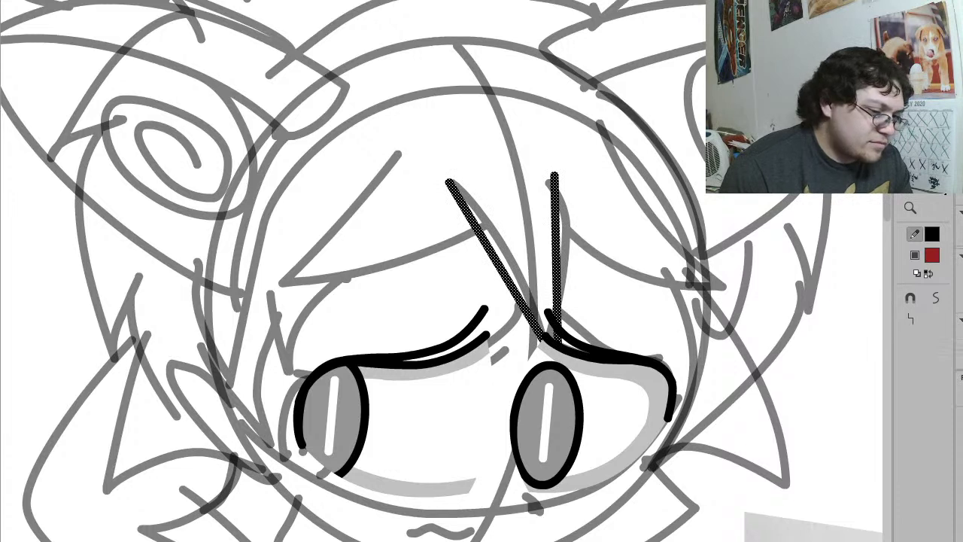
Step: Bend both hair strand lines to the right and join their lower ends in a point above the smaller eye's pupil
left_click(623, 388)
left_click_drag(556, 271, 585, 269)
left_click_drag(514, 286, 526, 276)
left_click_drag(555, 363, 539, 359)
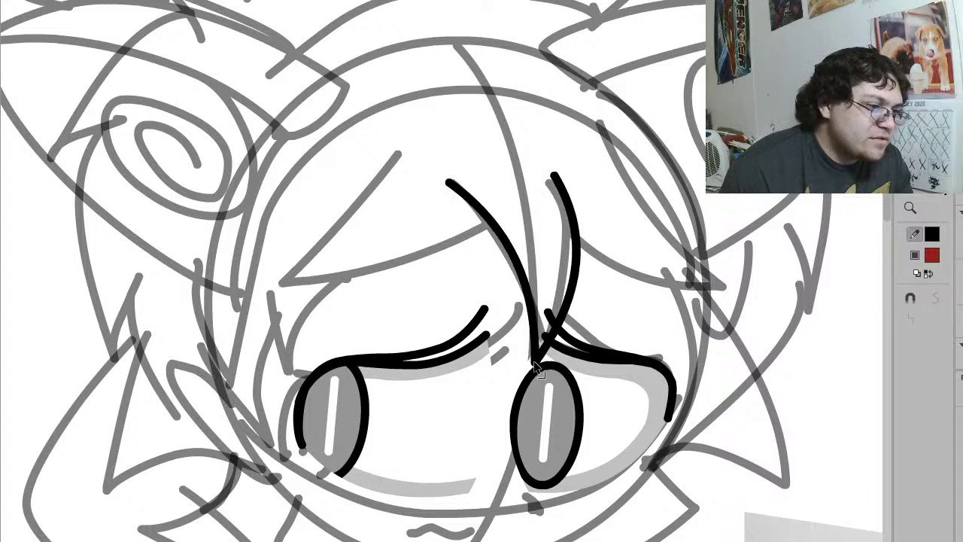
mouse_move(576, 249)
left_mouse_down()
mouse_move(431, 211)
mouse_move(402, 180)
left_mouse_up()
left_click(517, 175)
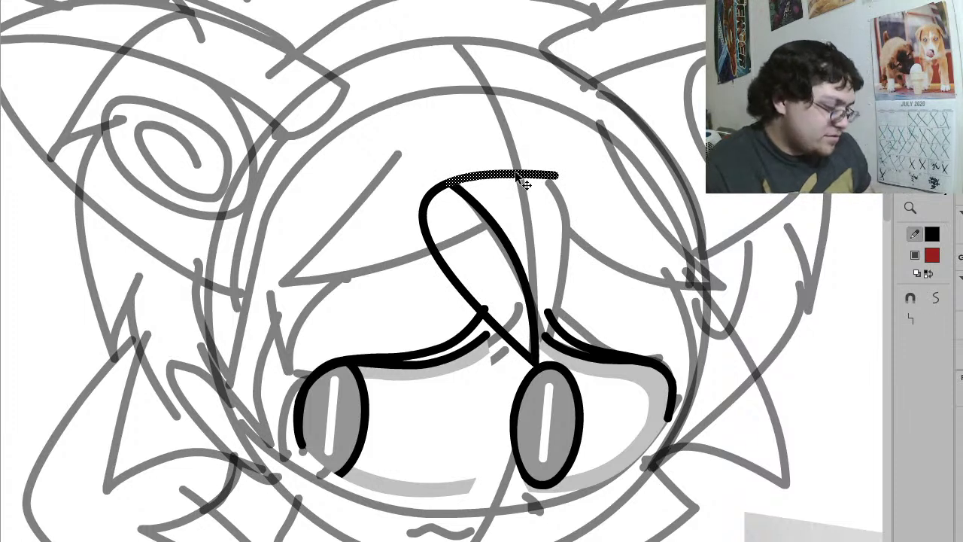
key("ctrl+z")
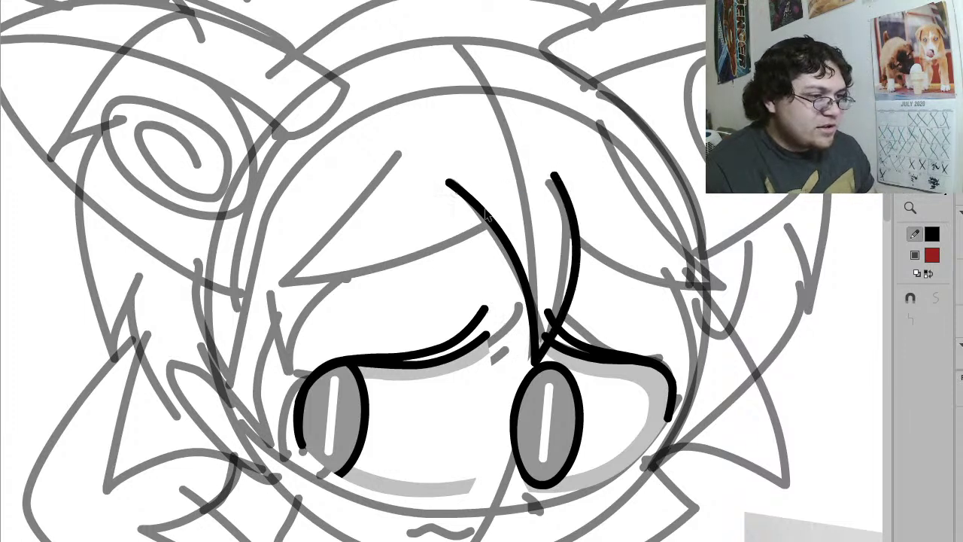
Step: Close the hair strand's top with a straight black line and fill the strand with dark red
left_click_drag(448, 181, 557, 174)
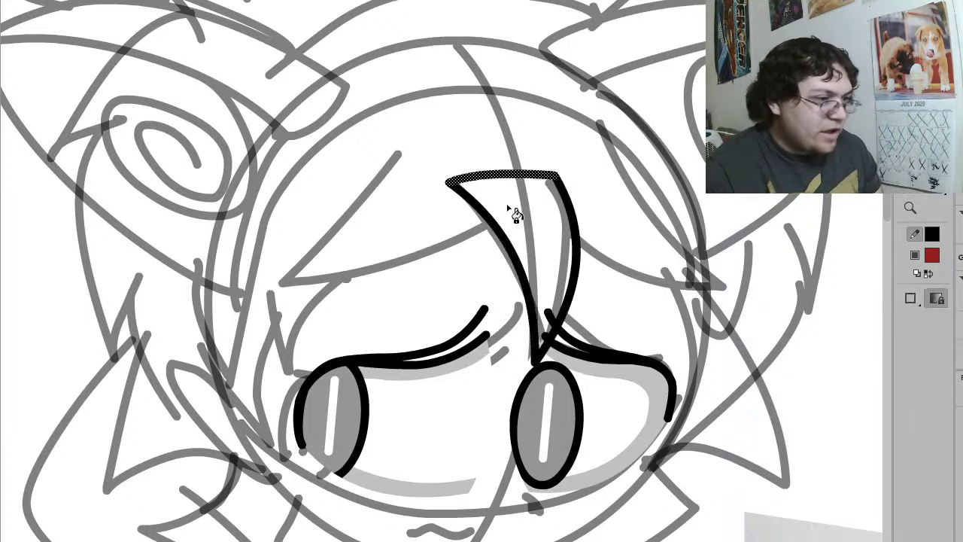
key("k")
left_click(514, 212)
key("v")
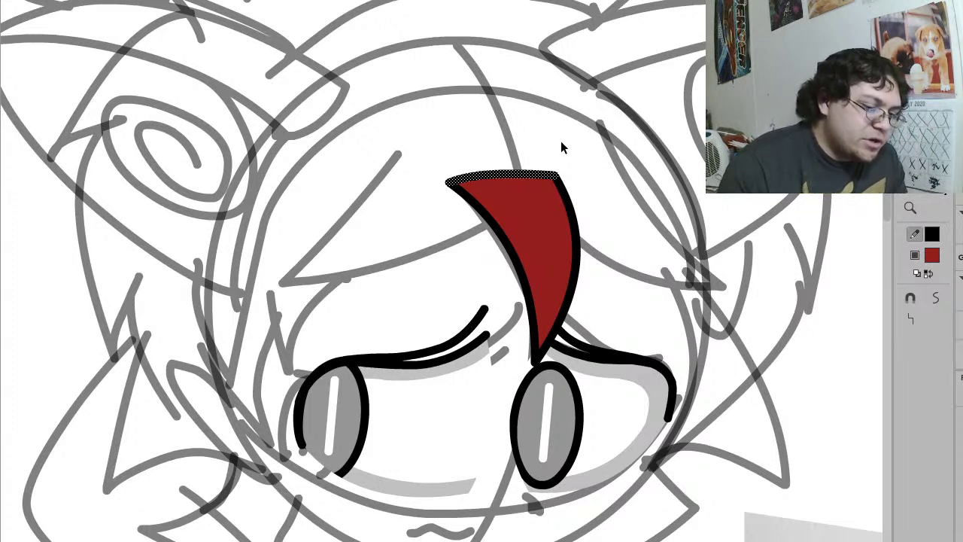
left_click(542, 141)
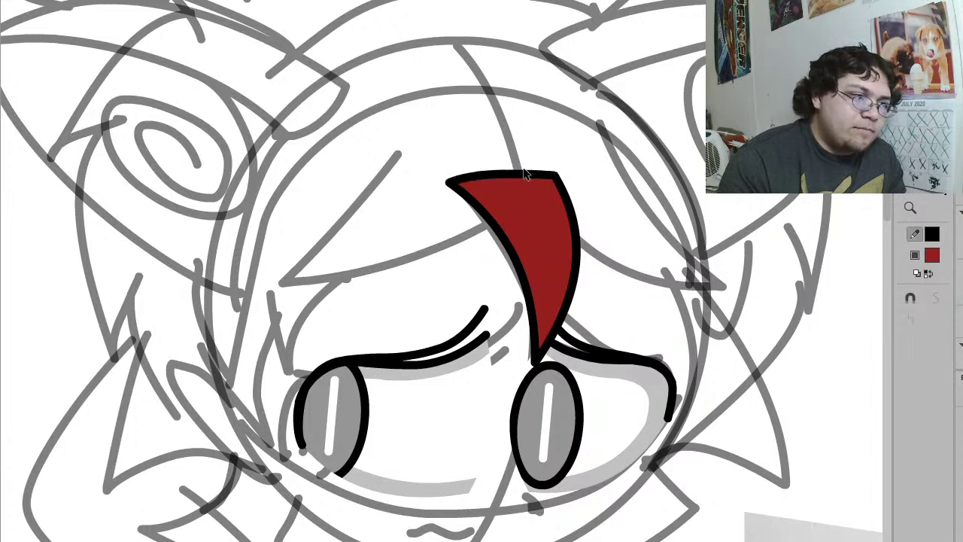
left_click(530, 179)
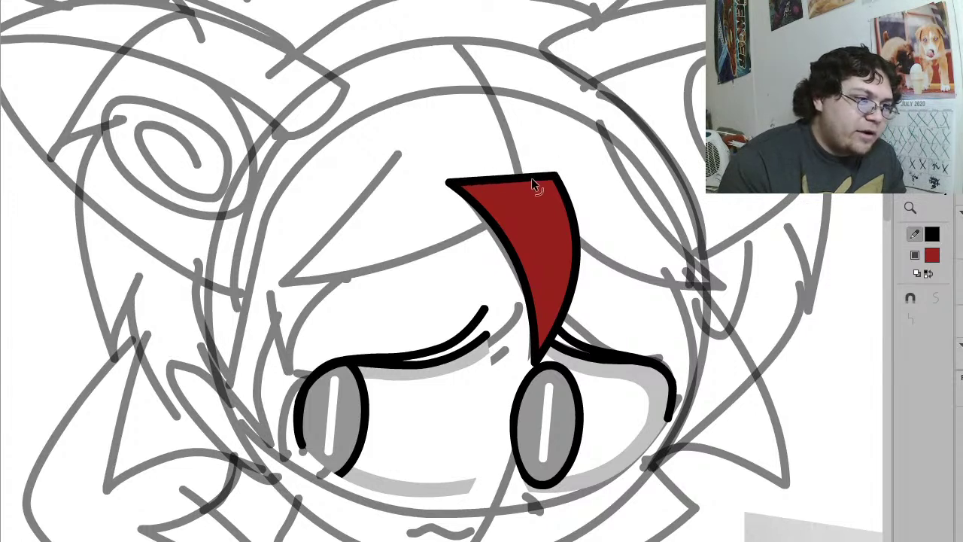
Step: Delete the straight black line across the central hair strand's top, keeping its dark red fill
left_click(529, 166)
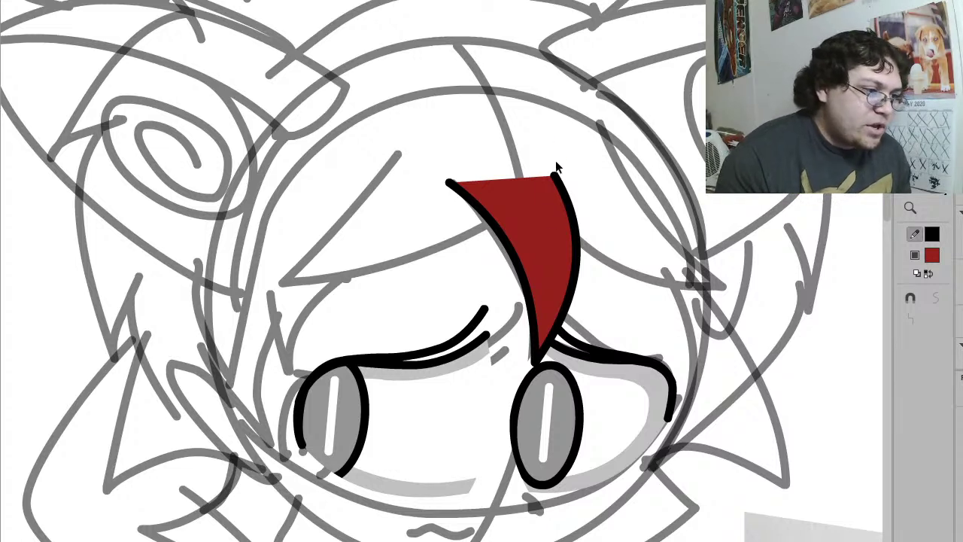
left_click(538, 251)
key("Escape")
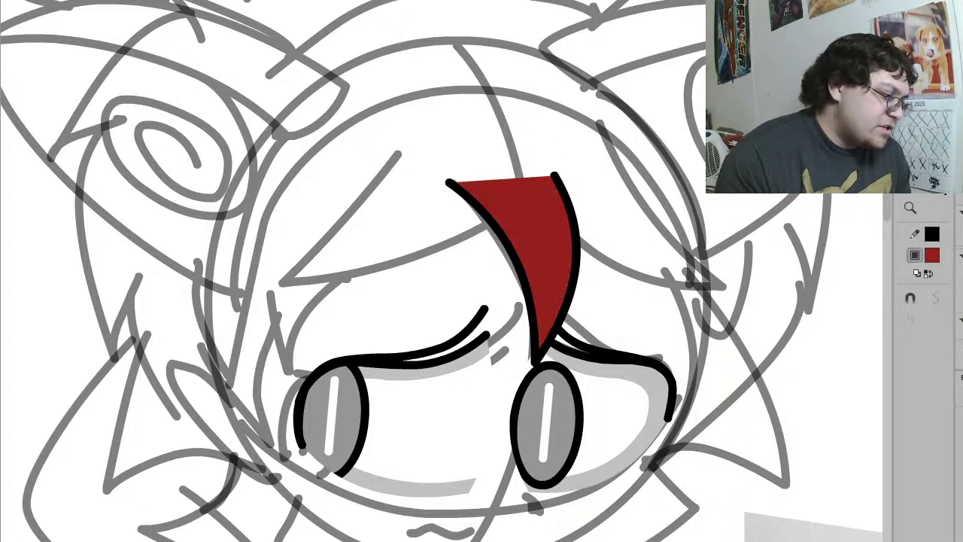
Step: Draw the pointed hair strand left of the central one over the sketch in black pencil and straighten both lines
key("y")
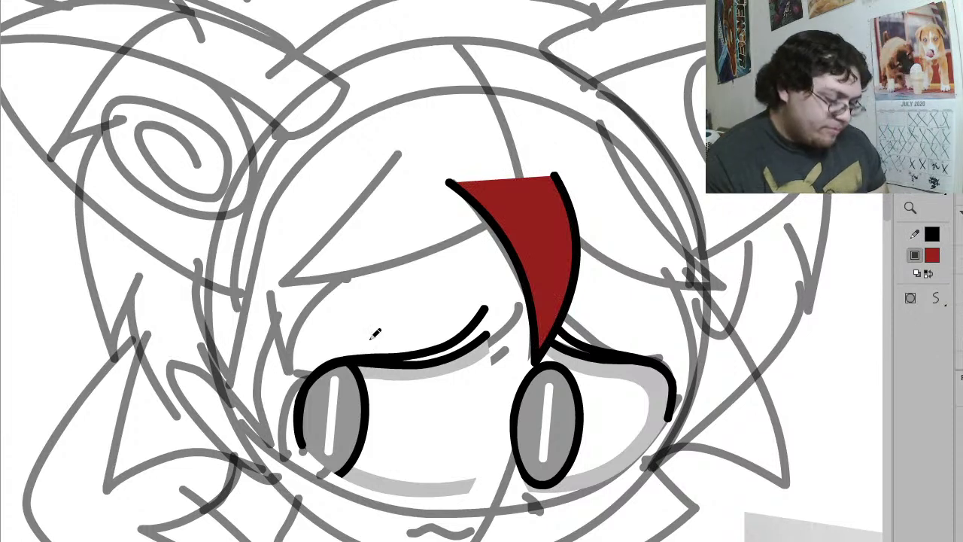
mouse_move(514, 214)
left_mouse_down()
mouse_move(378, 271)
mouse_move(272, 294)
mouse_move(335, 243)
mouse_move(396, 151)
left_mouse_up()
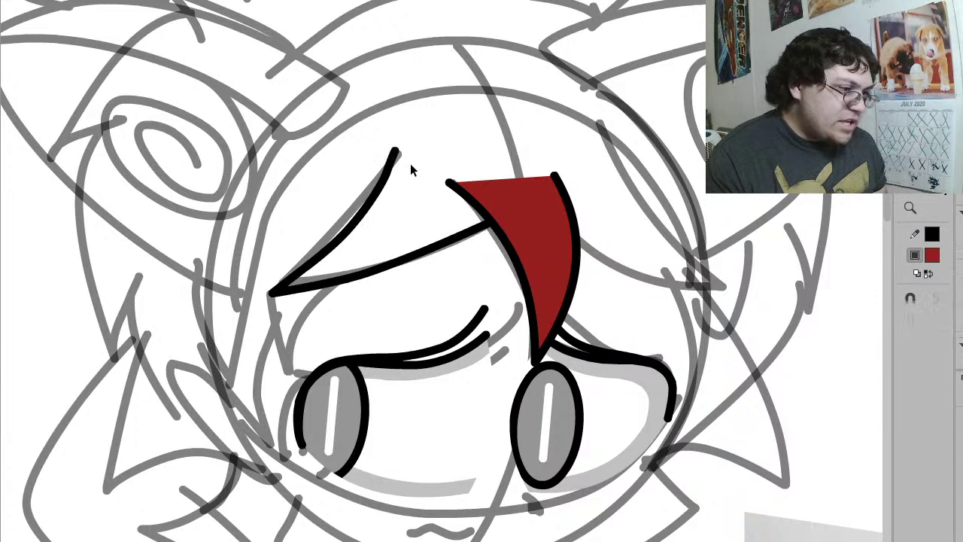
left_click(458, 241)
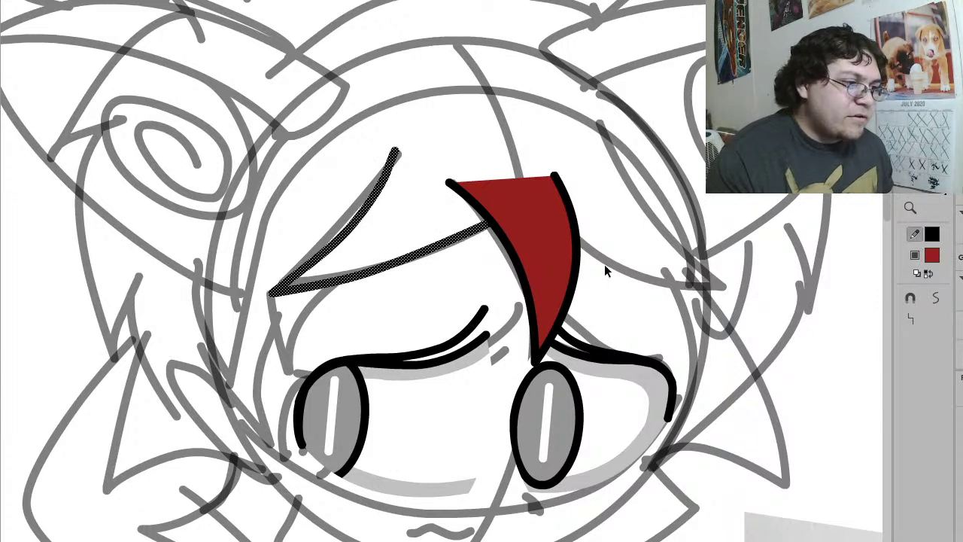
left_click(907, 321)
left_click(906, 321)
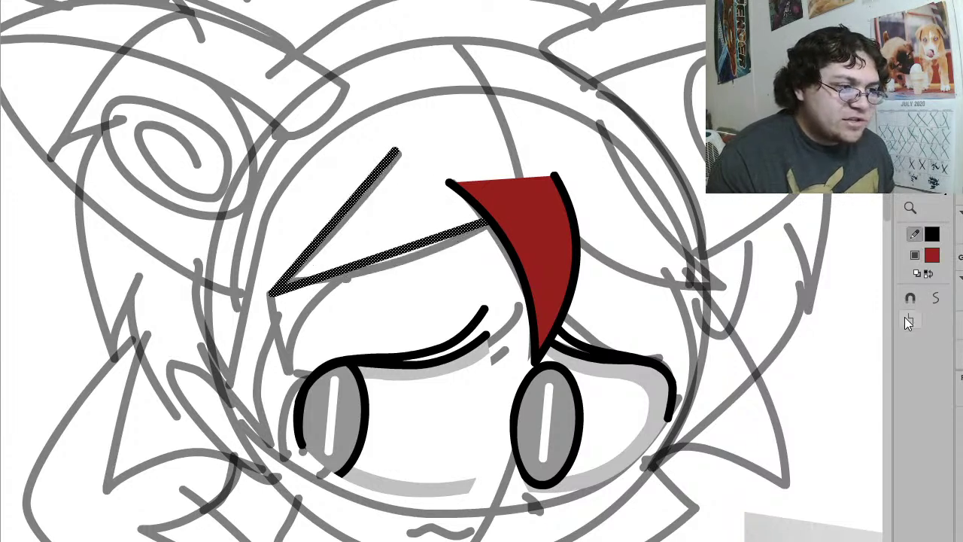
left_click(327, 300)
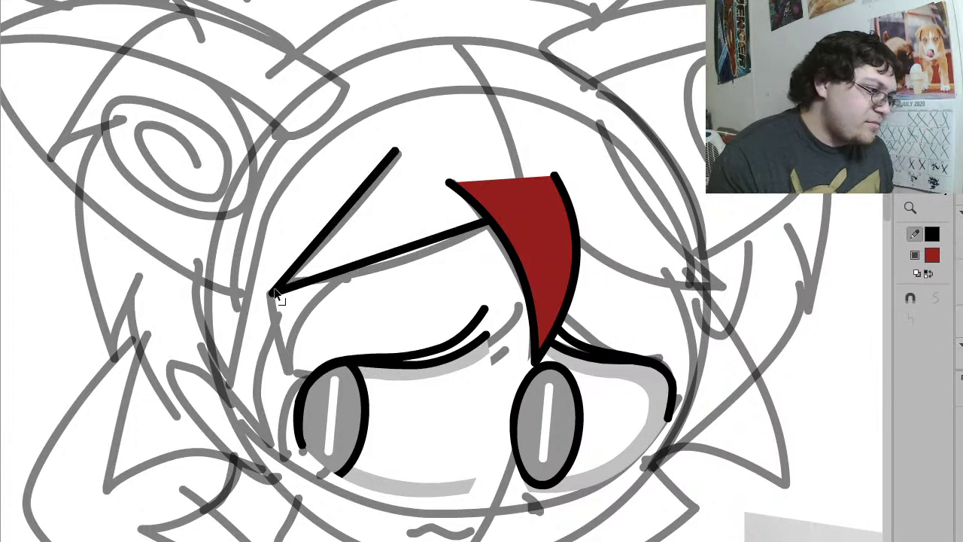
Step: Close the left strand's top with straight black lines and fill the strand with dark red
left_click_drag(275, 293, 481, 126)
key("ctrl+shift+v")
key("k")
left_click(430, 165)
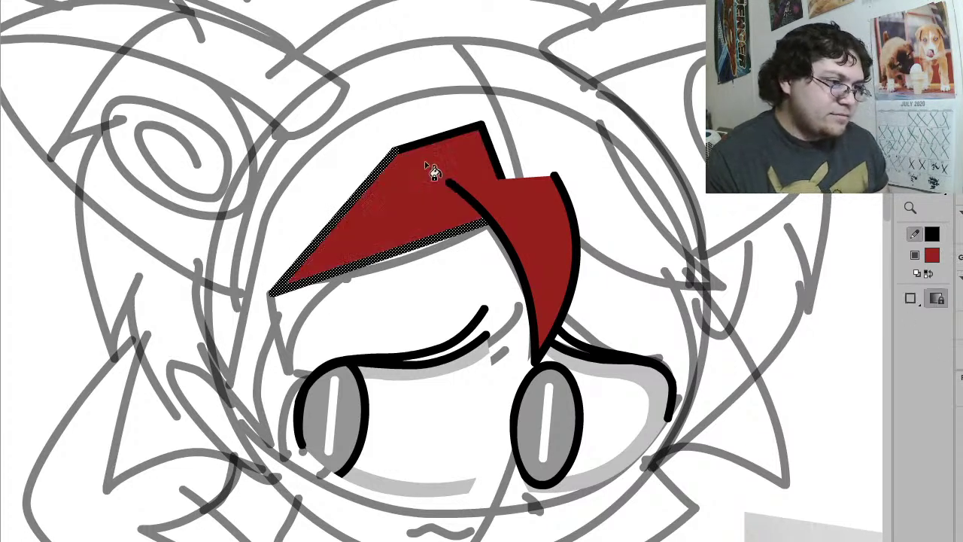
Step: Delete the left strand's two closing top lines and bend its remaining edges into downward curves
key("v")
left_click(490, 156)
key("Delete")
left_click(435, 144)
key("Delete")
left_click_drag(417, 248, 417, 269)
left_click_drag(345, 211, 362, 218)
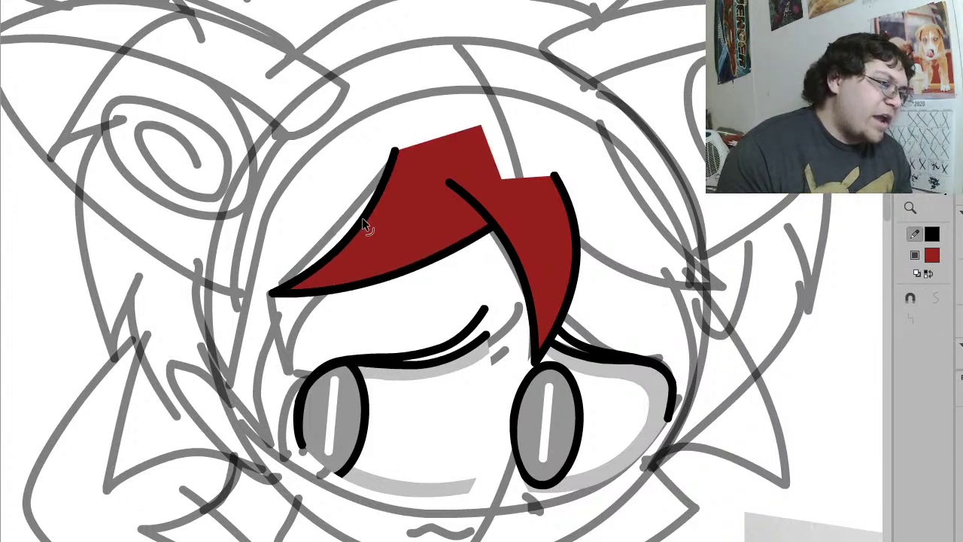
Step: Shorten the upper ends of the left strand's outer outline and of both central strand outlines
left_click_drag(395, 147, 399, 170)
left_click_drag(453, 188, 468, 206)
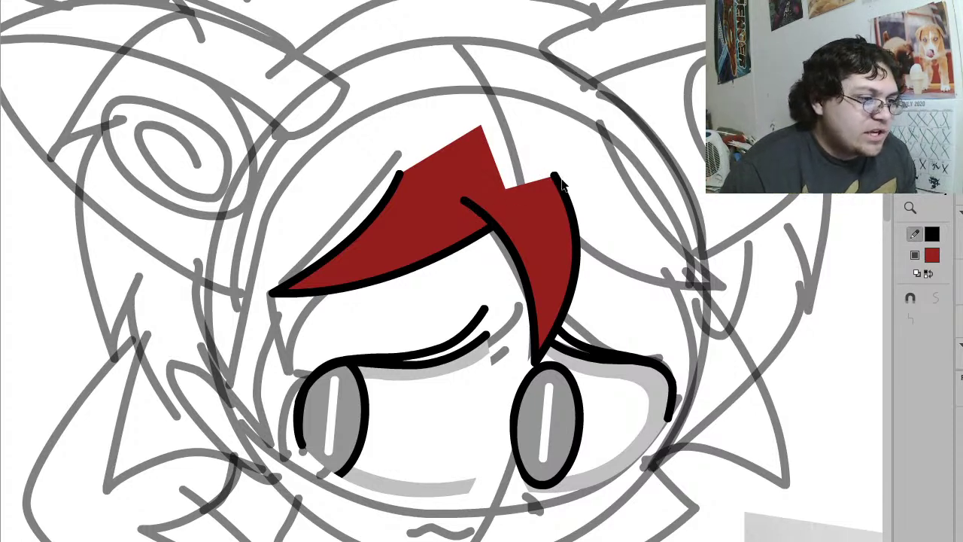
left_click_drag(556, 175, 561, 191)
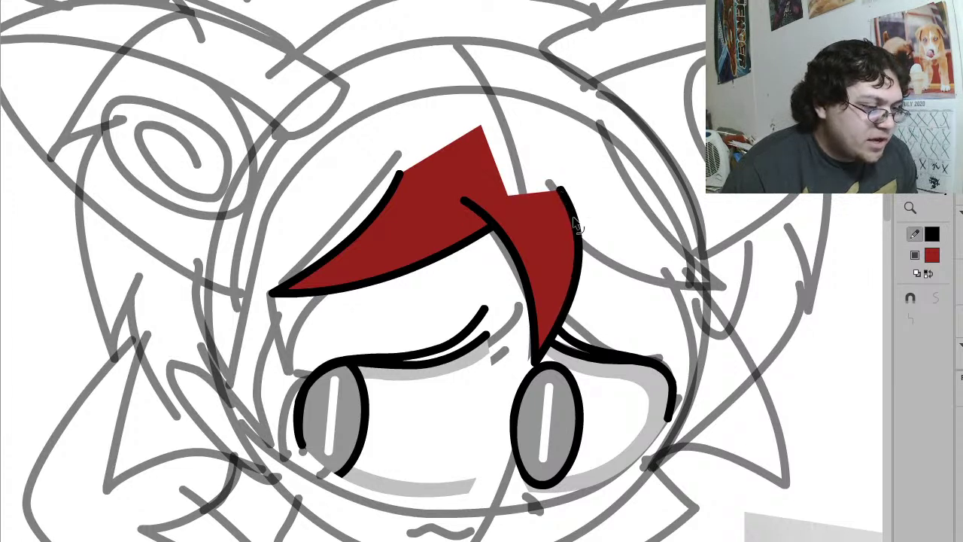
Step: Group the left hair strand's dark red fill with its two black outlines
left_click(448, 240)
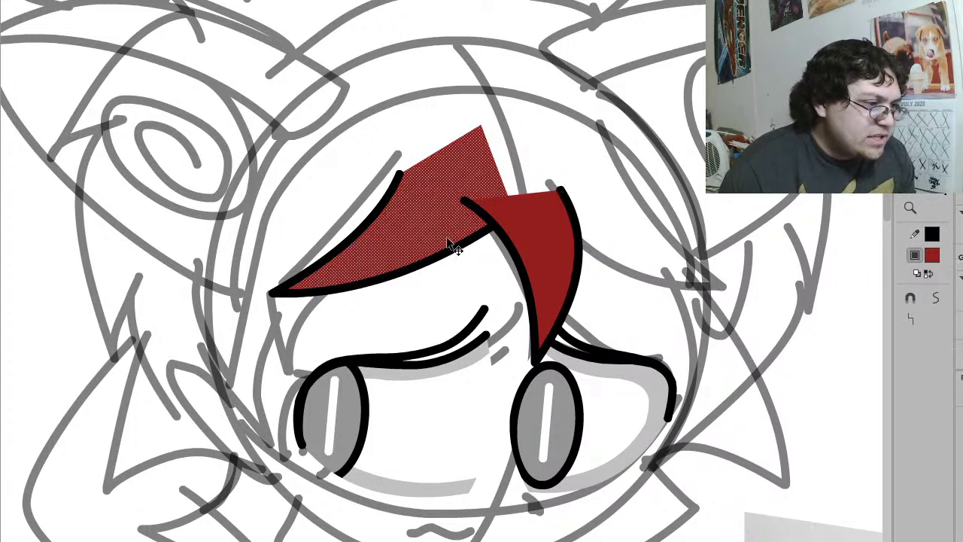
left_click(446, 236)
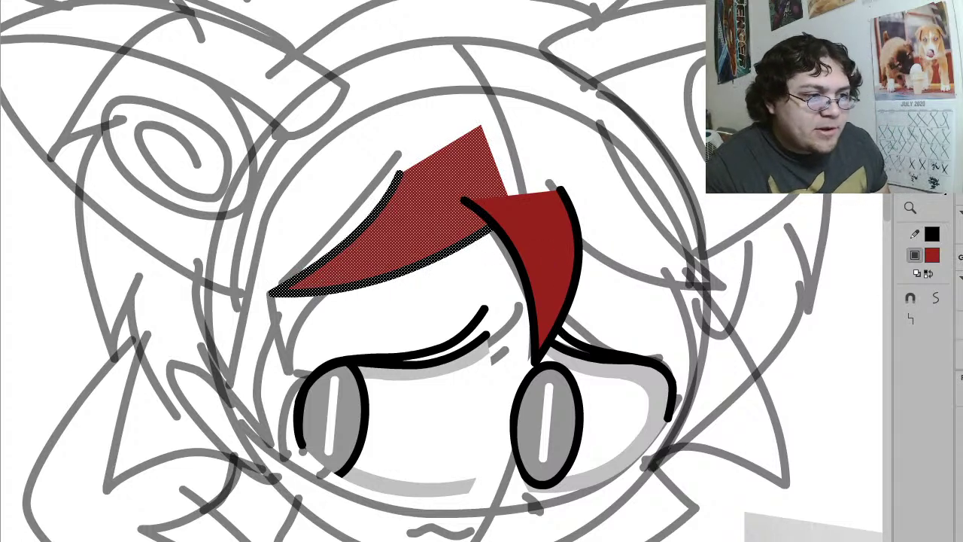
key("ctrl+g")
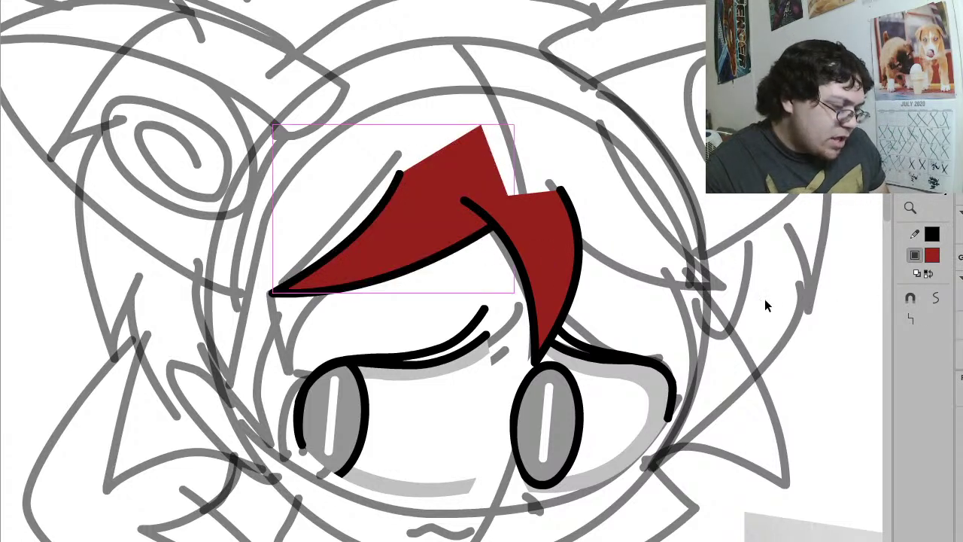
key("Escape")
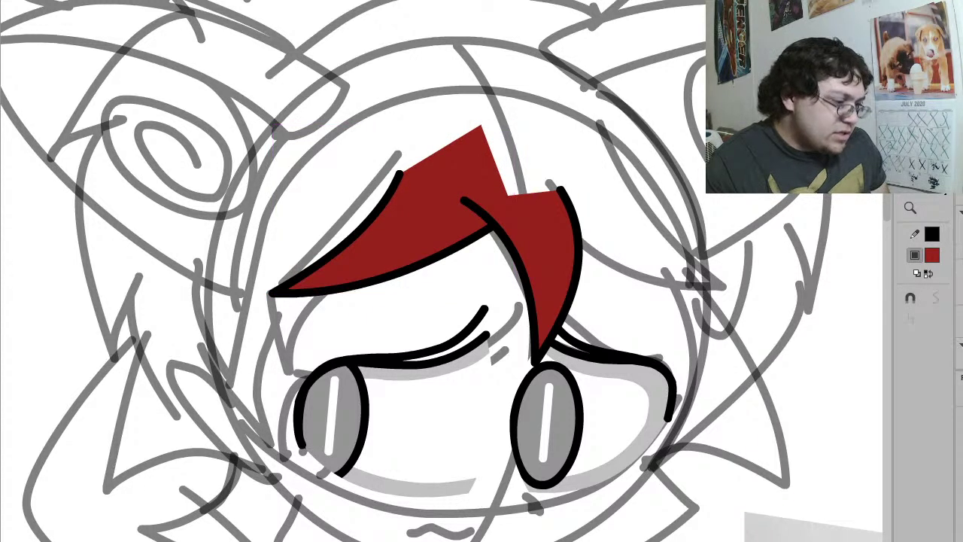
Step: Duplicate the left hair strand, flip the copy horizontally and place it on the right side of the forehead
key("ctrl+z")
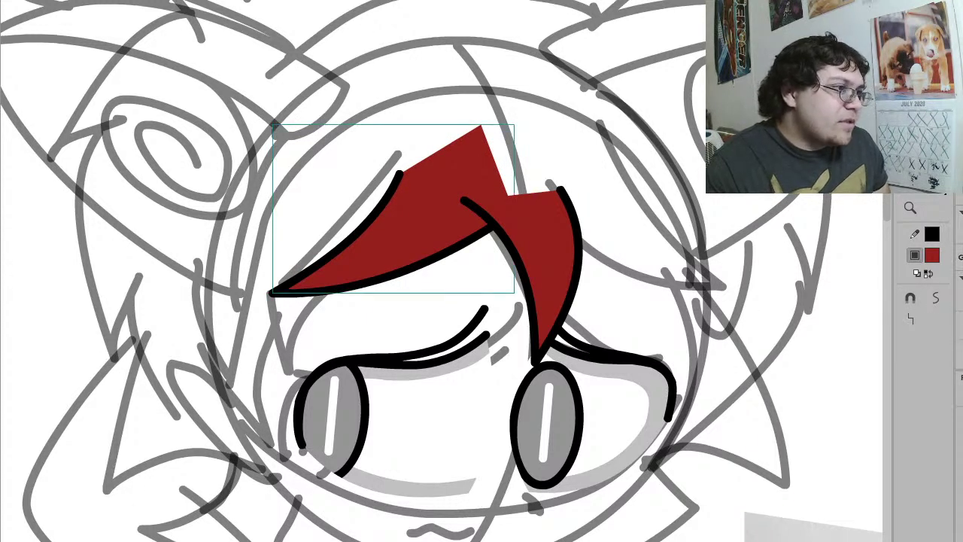
key("shift+h")
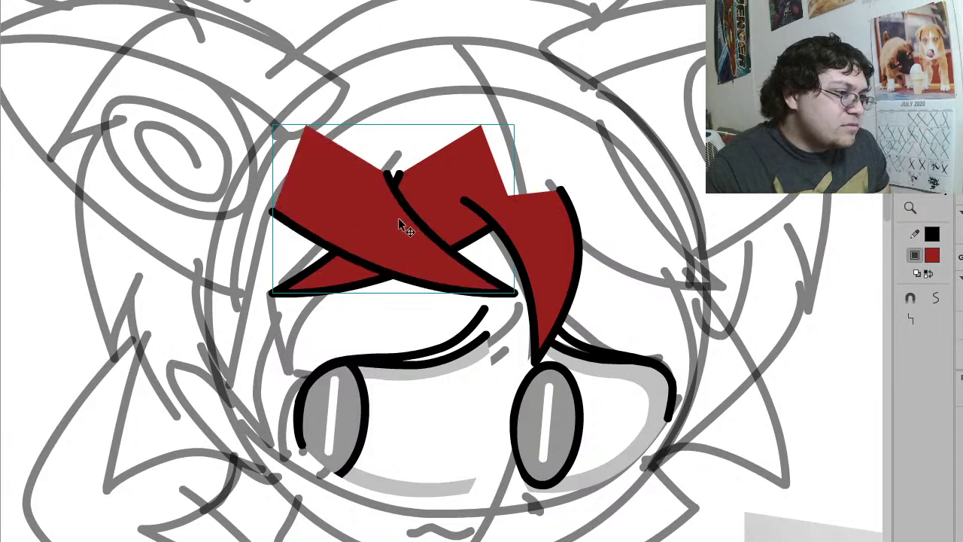
left_click_drag(393, 219, 643, 223)
Step: Reshape the mirrored right strand by pulling in its pointed tip, adjusting its lower curve and shifting its outer edge's upper end inward
double_click(638, 228)
left_click_drag(646, 271, 645, 283)
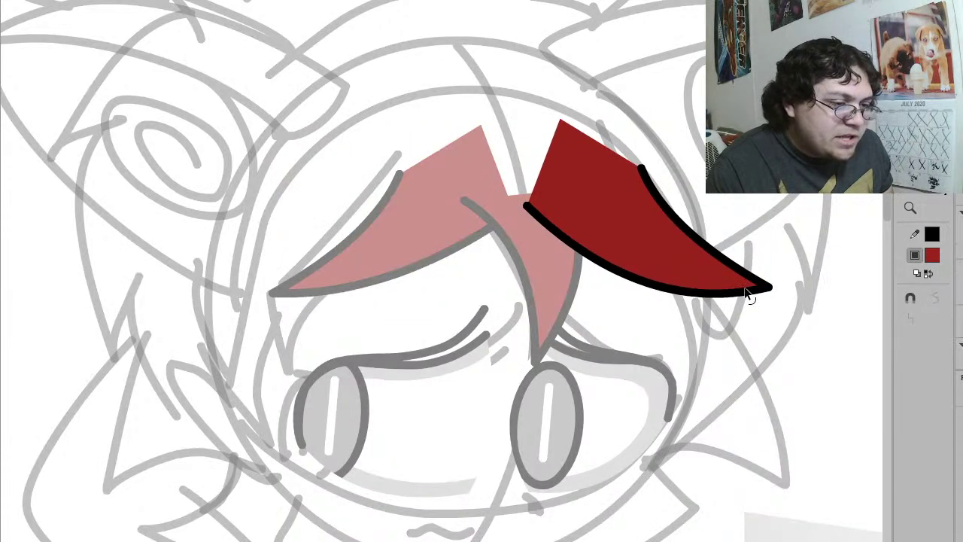
left_click_drag(771, 290, 734, 291)
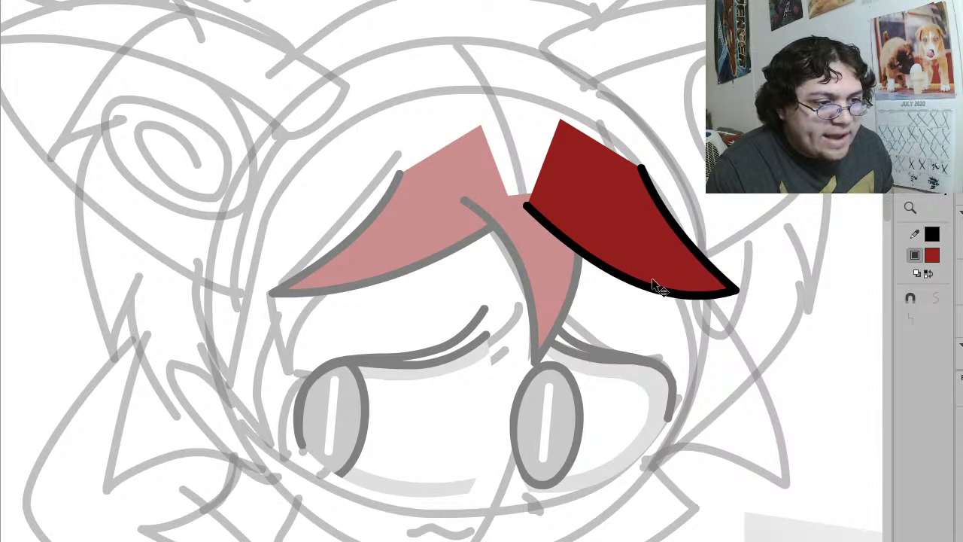
left_click_drag(650, 289, 642, 279)
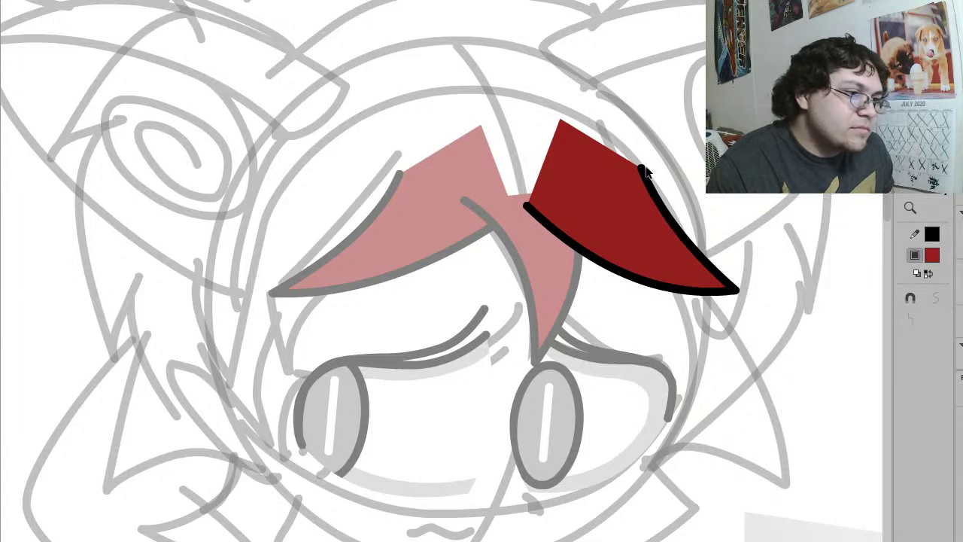
left_click_drag(642, 167, 638, 195)
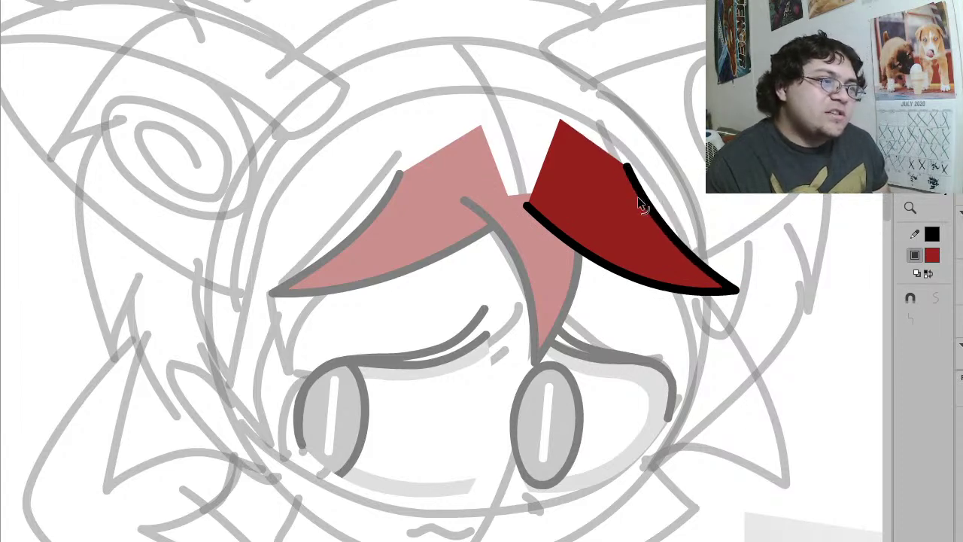
key("ctrl+e")
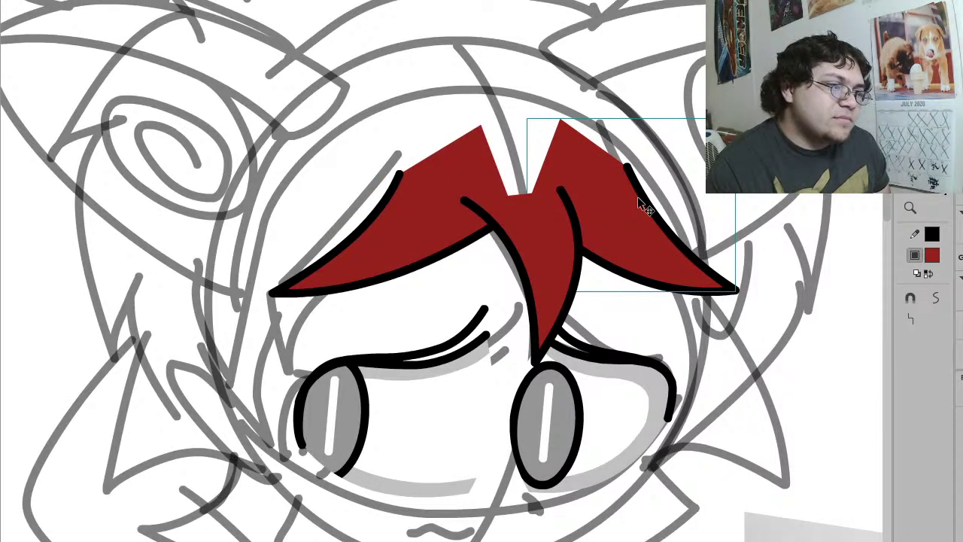
Step: Pull the inner top corners of both side strands' fills together behind the central strand to close the gap
double_click(566, 139)
left_click_drag(560, 122, 512, 157)
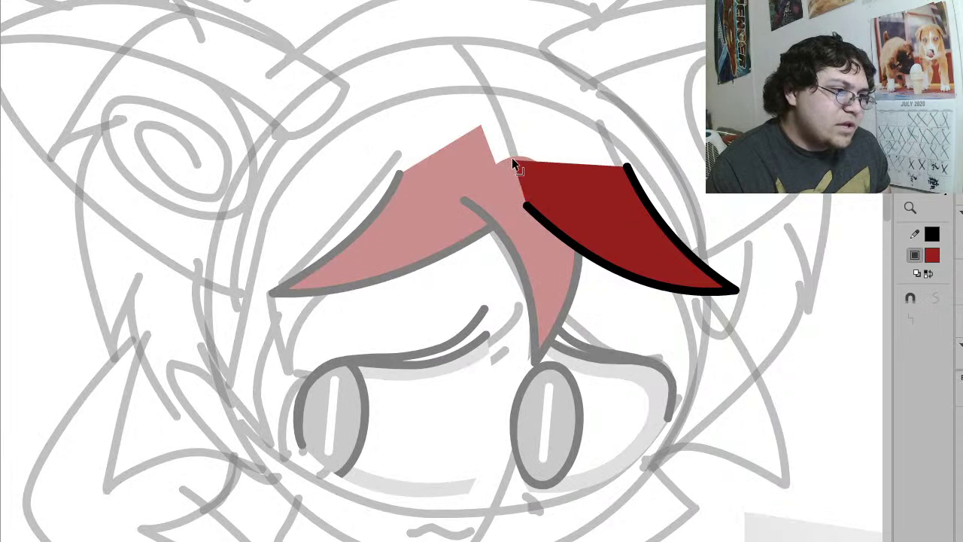
key("Escape")
double_click(485, 154)
left_click_drag(482, 124, 508, 165)
key("Escape")
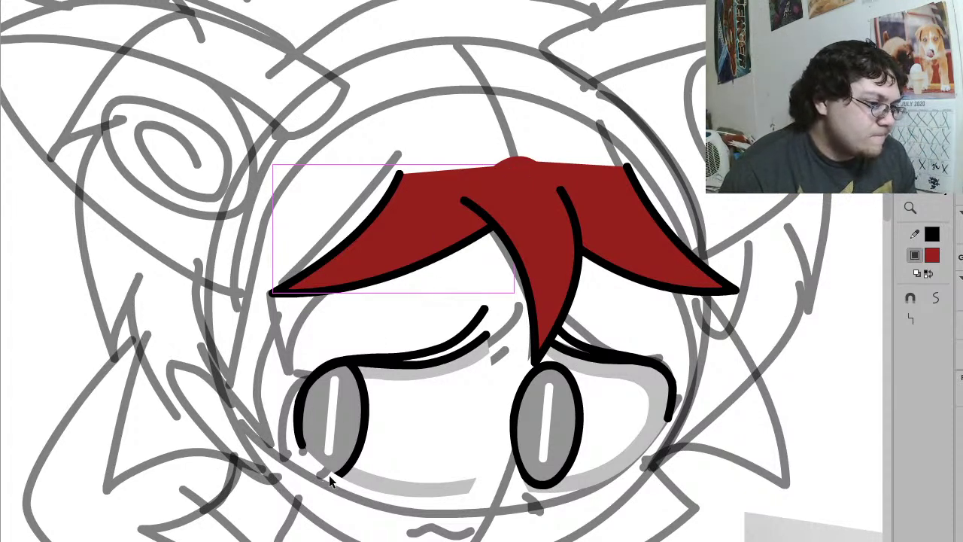
key("Escape")
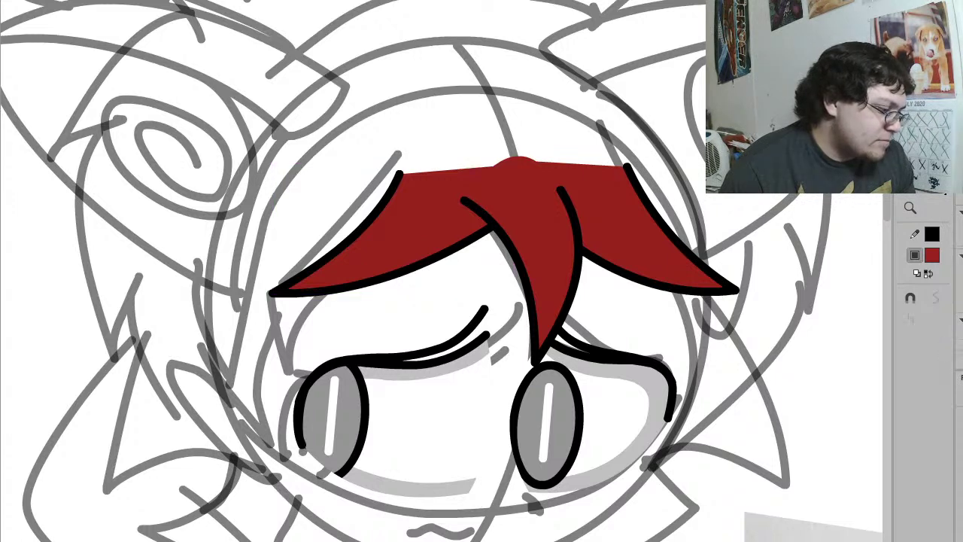
Step: Draw a small pointed hair strand in black beneath the left strand's tip, ending above the larger eye's outer corner
key("y")
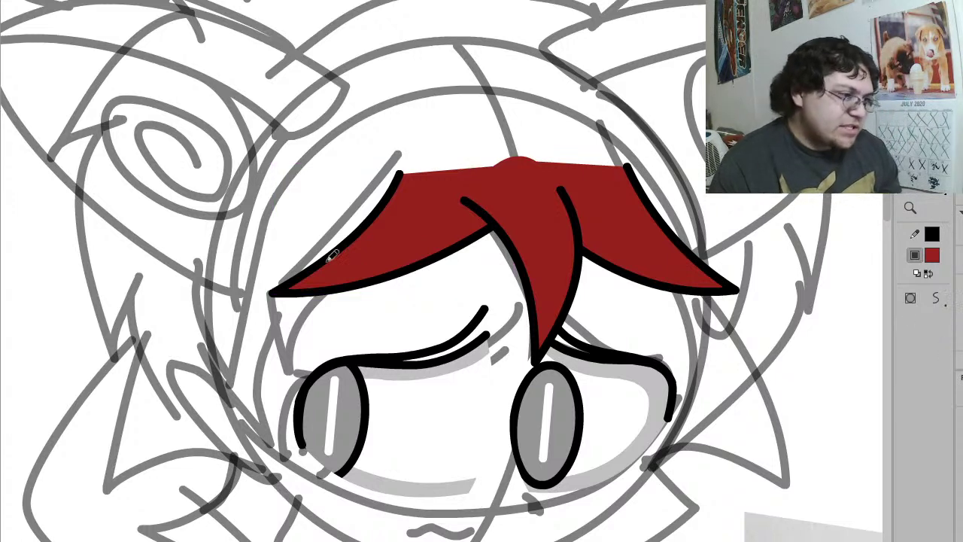
mouse_move(438, 203)
left_mouse_down()
mouse_move(316, 304)
mouse_move(292, 347)
mouse_move(288, 384)
mouse_move(272, 347)
mouse_move(266, 274)
left_mouse_up()
key("v")
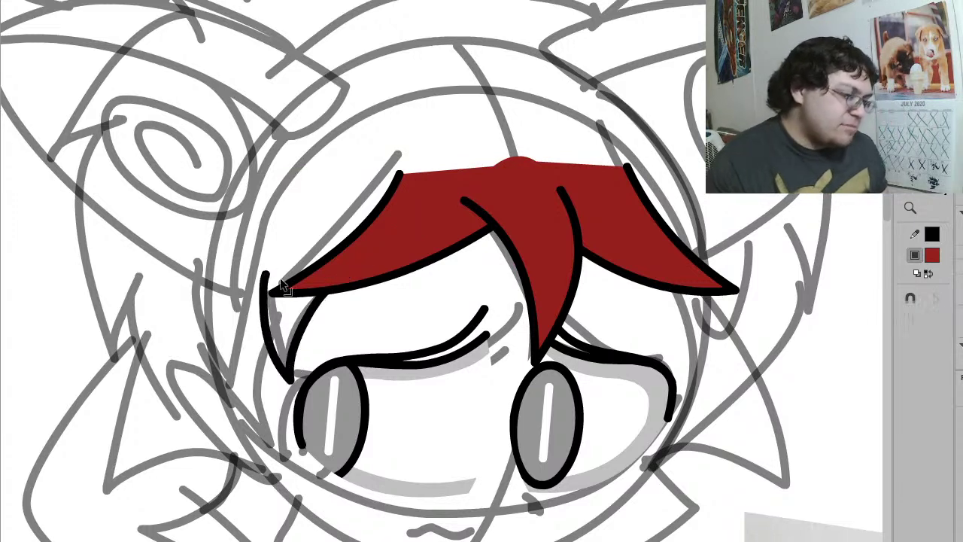
left_click(303, 332)
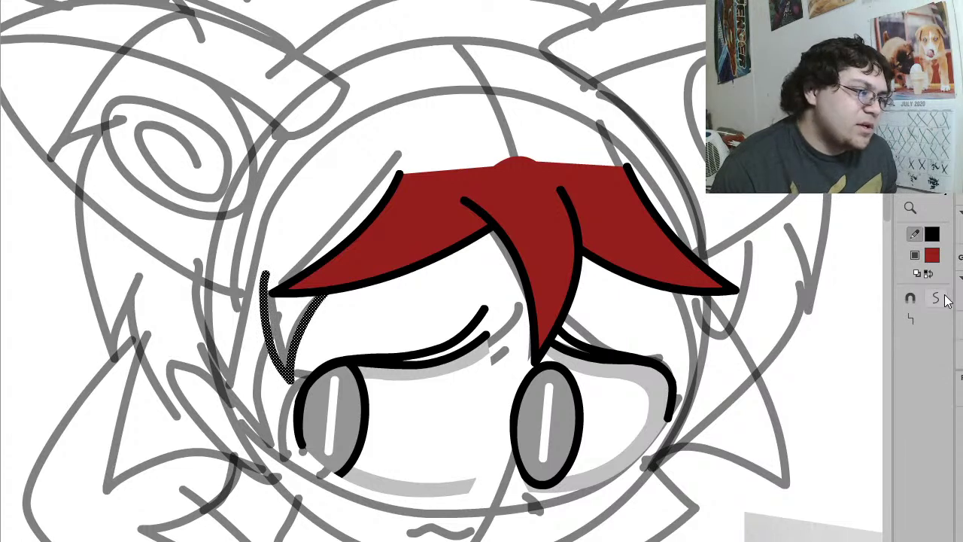
left_click(838, 332)
left_click_drag(308, 323, 232, 310)
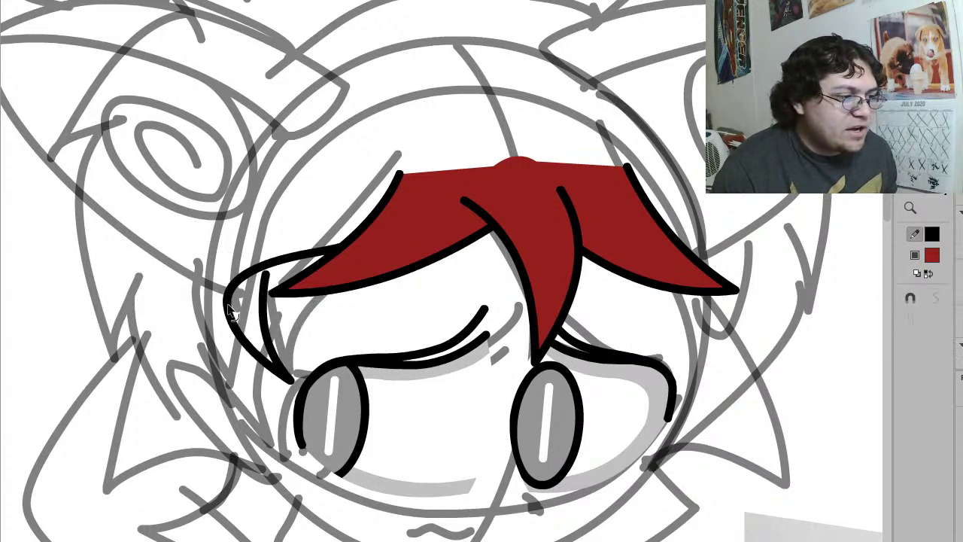
left_click(301, 273)
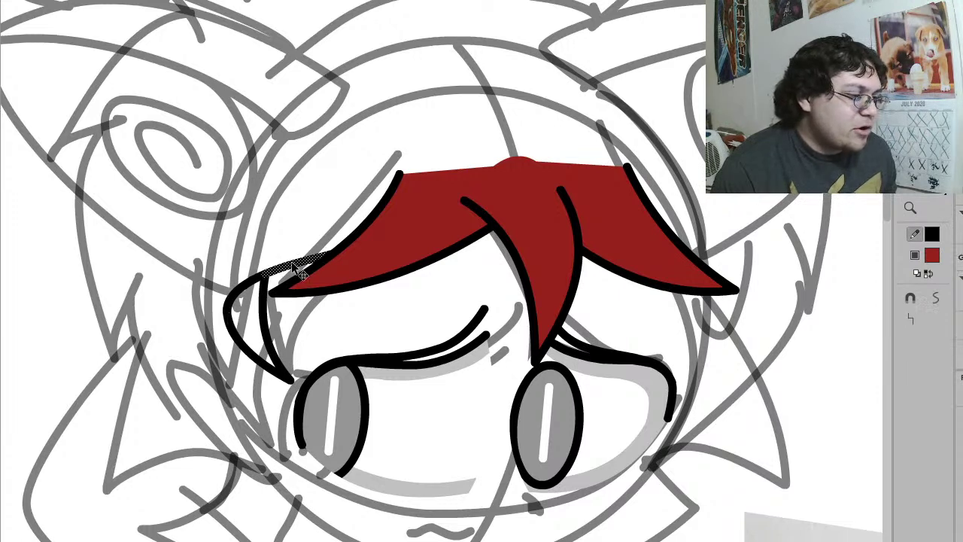
key("Delete")
key("ctrl+z")
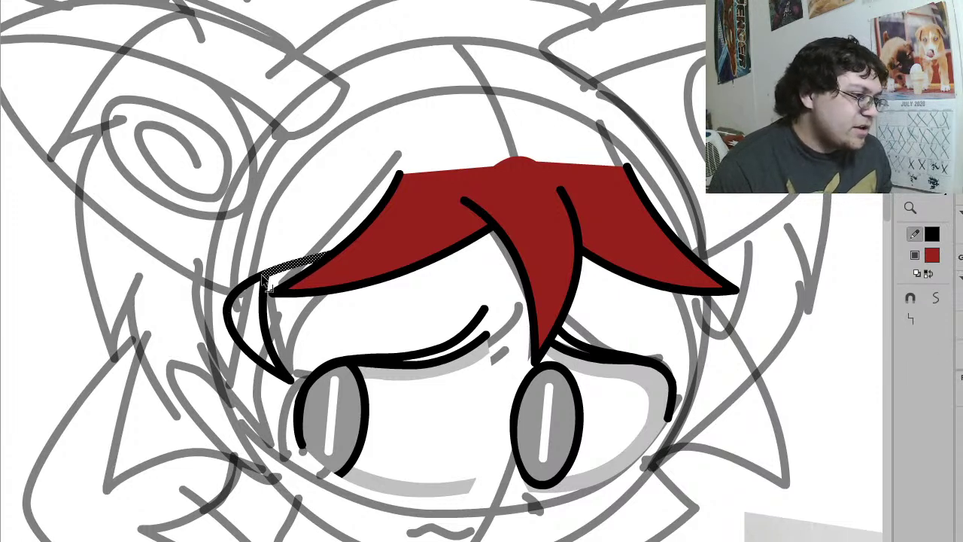
key("ctrl+z")
key("ctrl+z")
Step: Fill the small left strand with dark red, using a temporary black line to close its open top
left_click(267, 284)
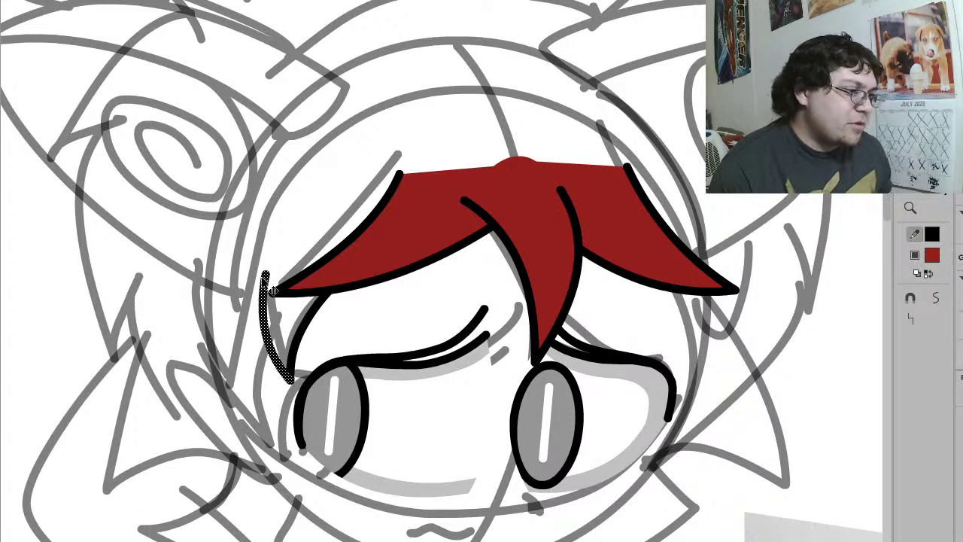
key("ctrl+z")
key("k")
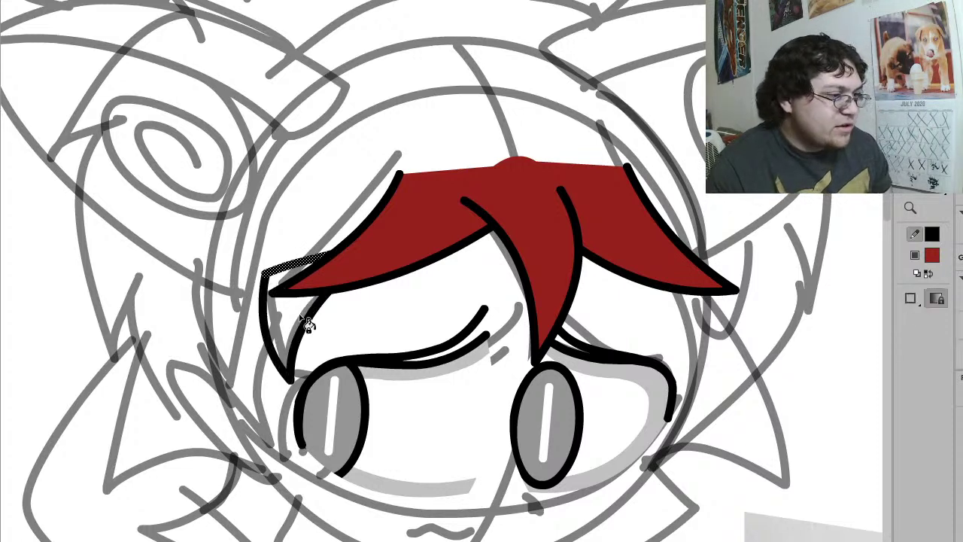
left_click(299, 310)
key("v")
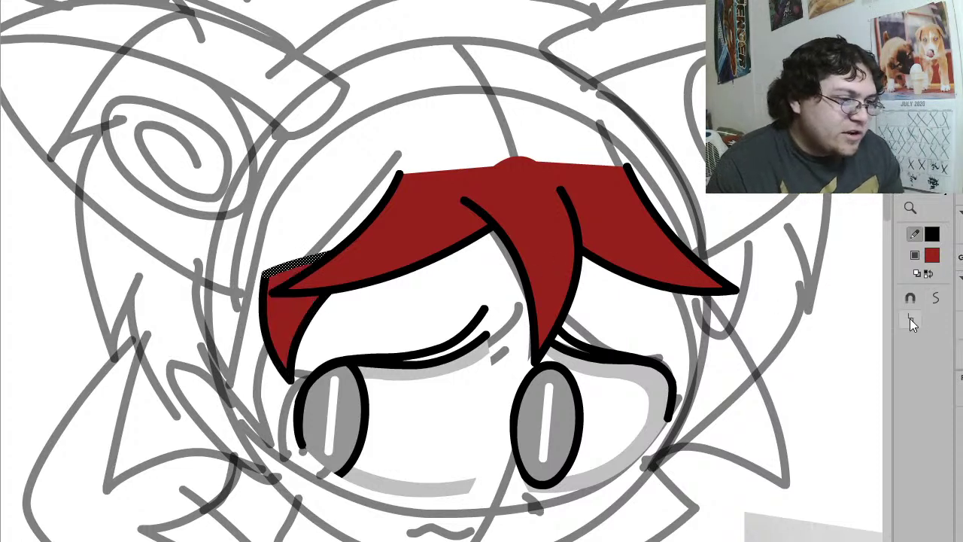
key("Delete")
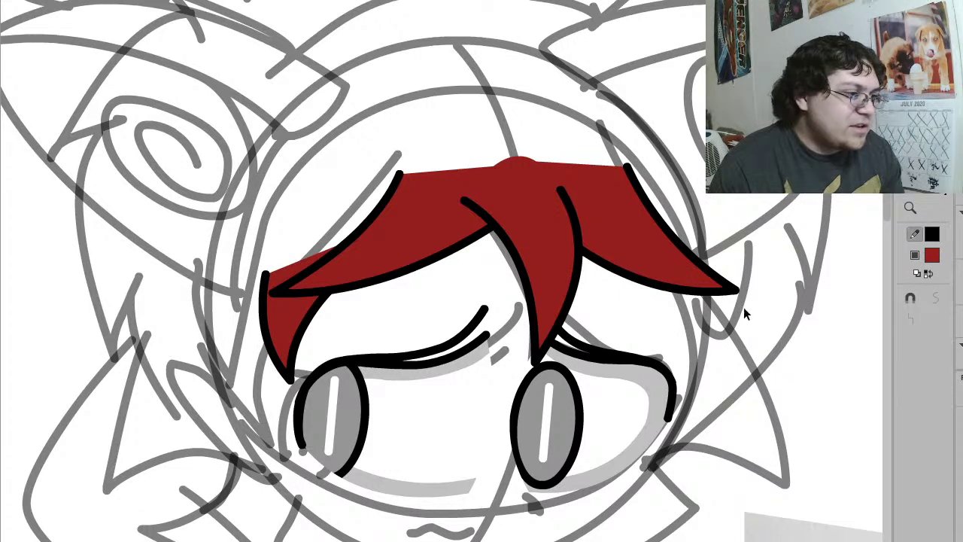
Step: Group the small left hair strand's fill and outline into one object
left_click(272, 328)
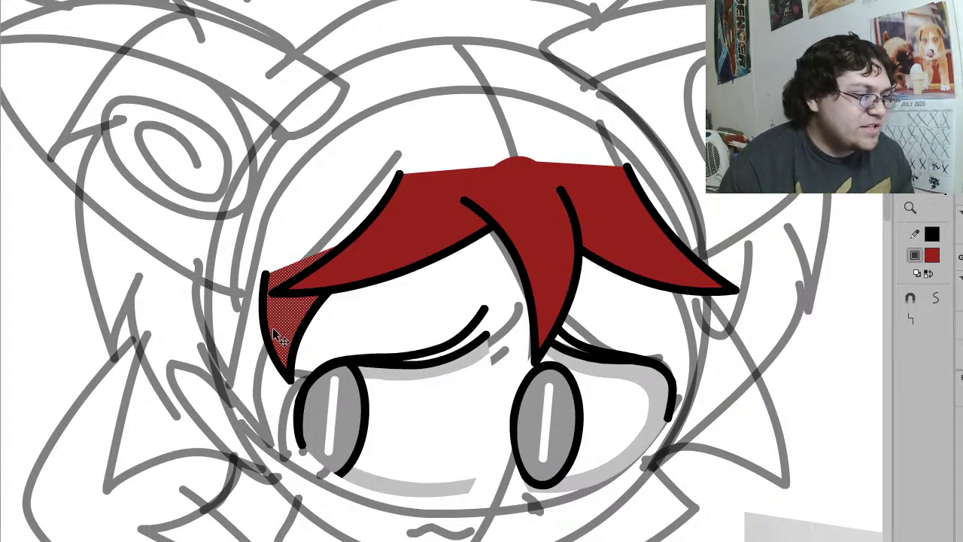
key("ctrl+g")
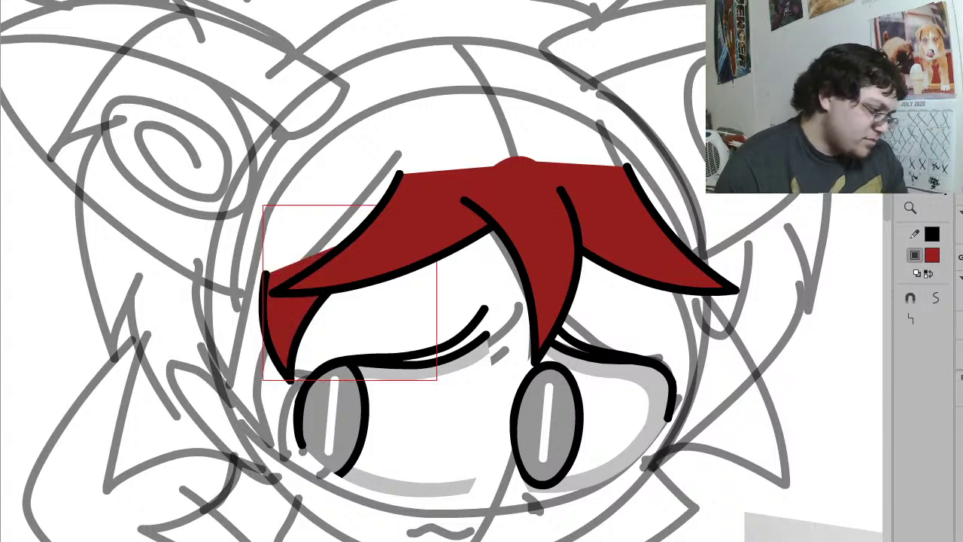
key("Escape")
Step: Draw a large pointed strand outline in black beneath the right strand's tip, bending its inner and outer edges to follow the sketch
key("y")
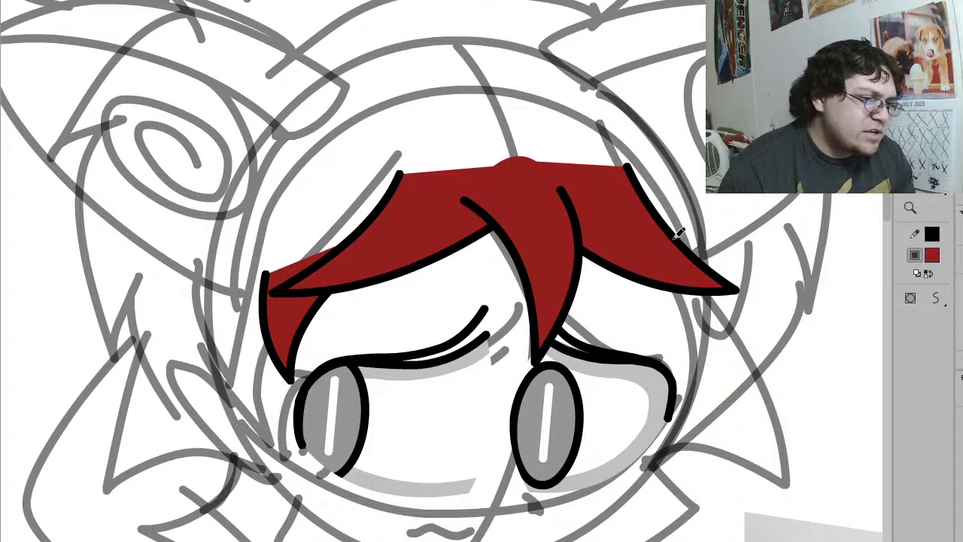
mouse_move(632, 223)
left_mouse_down()
mouse_move(639, 249)
mouse_move(695, 314)
mouse_move(712, 364)
mouse_move(698, 415)
mouse_move(649, 479)
mouse_move(722, 435)
mouse_move(803, 284)
mouse_move(813, 201)
left_mouse_up()
key("v")
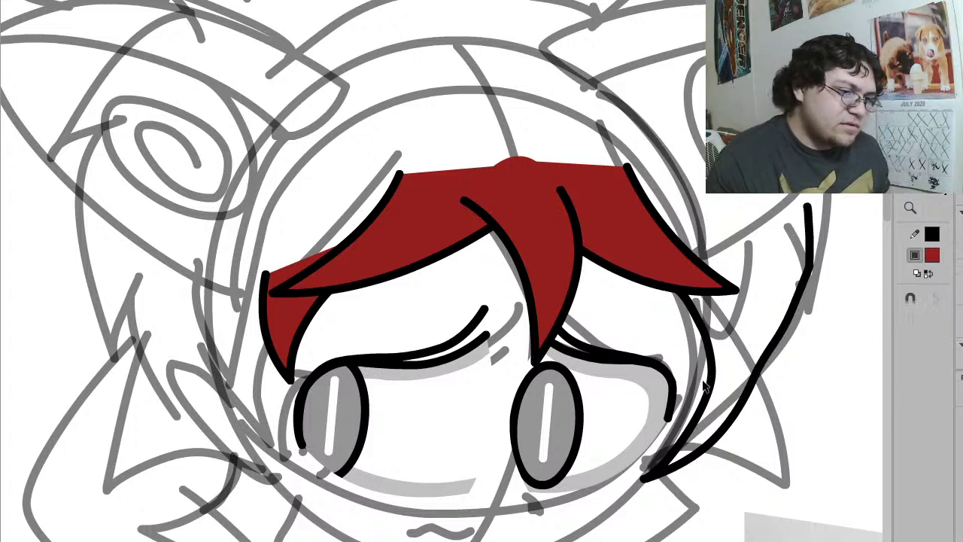
left_click_drag(709, 378, 692, 367)
left_click_drag(690, 402, 686, 407)
left_click_drag(705, 326, 692, 324)
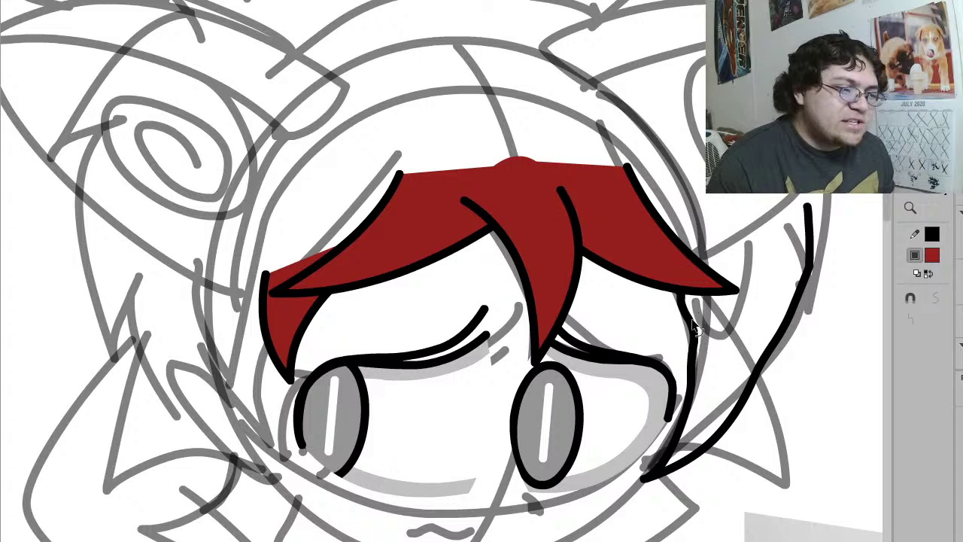
left_click_drag(733, 426, 732, 411)
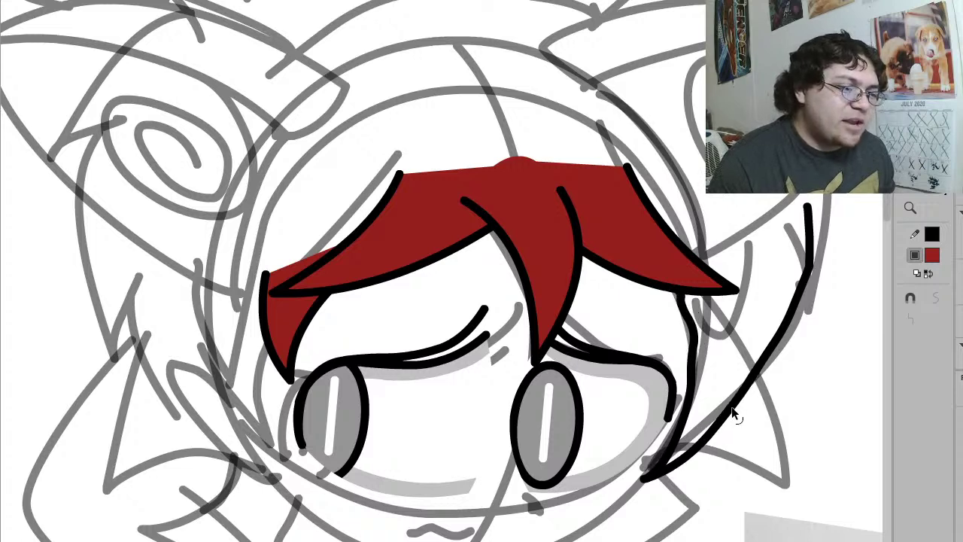
Step: Smooth the inner and outer outlines of the large right strand into clean curves
double_click(733, 408)
left_click(936, 300)
left_click(936, 299)
left_click(936, 299)
left_click(935, 300)
left_click(935, 299)
left_click(935, 299)
left_click(935, 299)
left_click(798, 401)
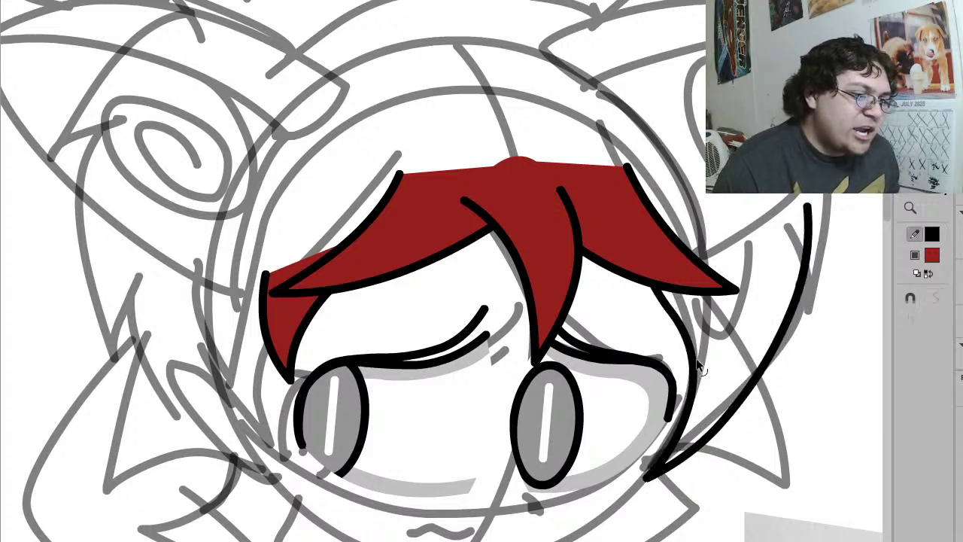
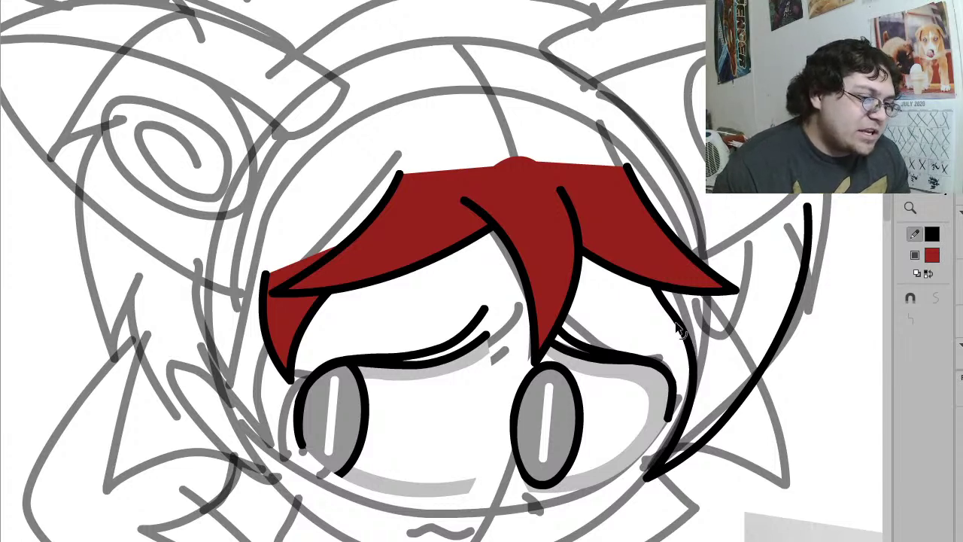
left_click(675, 328)
left_click(935, 299)
left_click(936, 299)
left_click(848, 363)
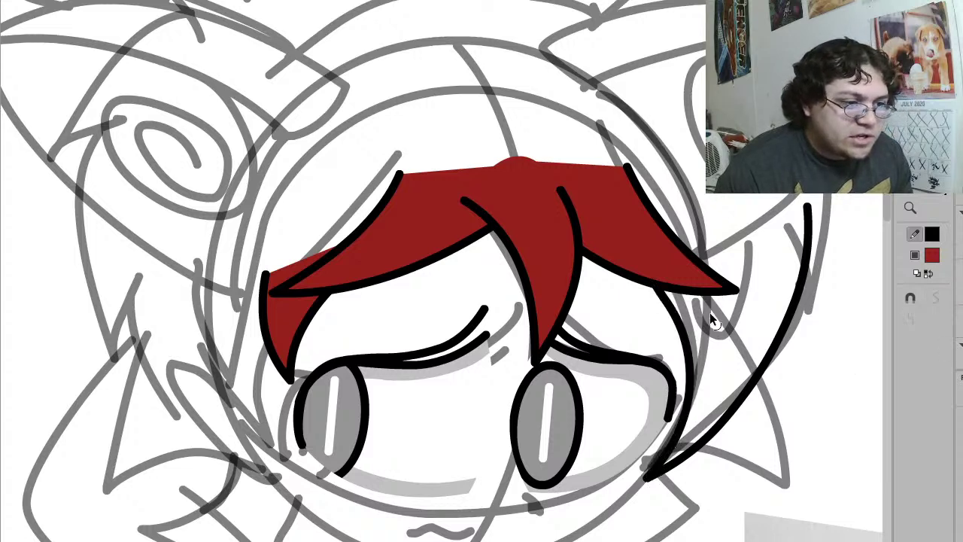
Step: Fill the large right strand with dark red, using a temporary black line to close its open top
mouse_move(669, 305)
left_mouse_down()
mouse_move(789, 263)
mouse_move(860, 223)
left_mouse_up()
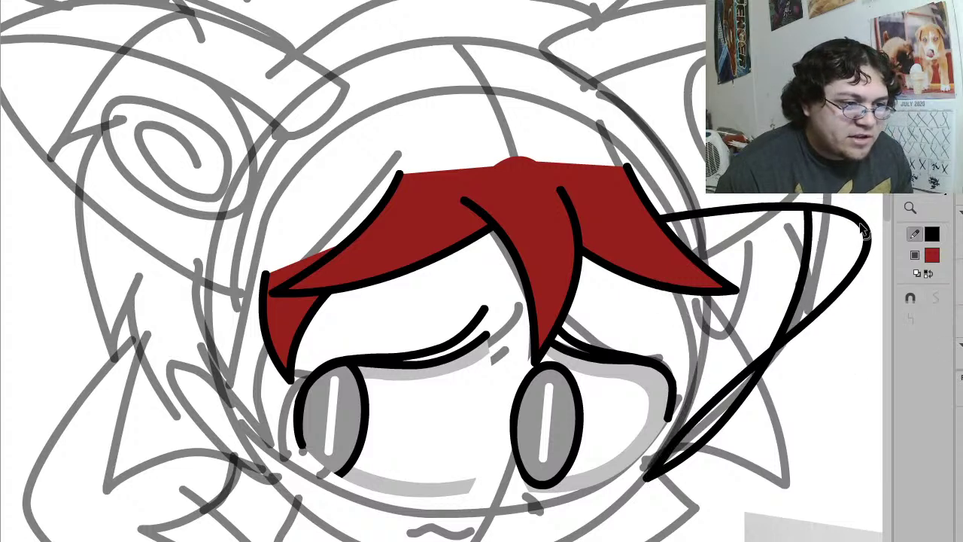
key("ctrl+z")
key("ctrl+z")
key("ctrl+z")
key("ctrl+z")
key("ctrl+z")
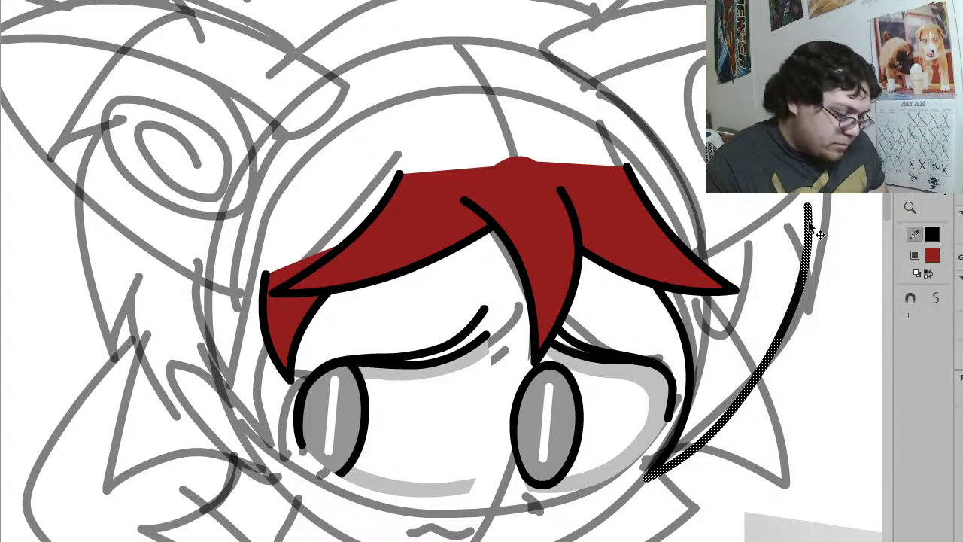
key("ctrl+y")
key("k")
left_click(779, 260)
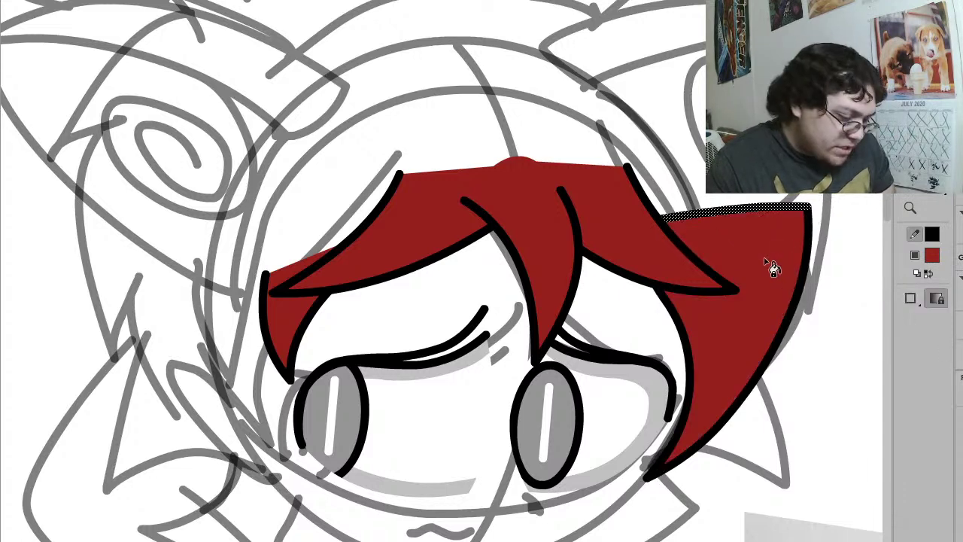
key("v")
left_click(910, 320)
key("Delete")
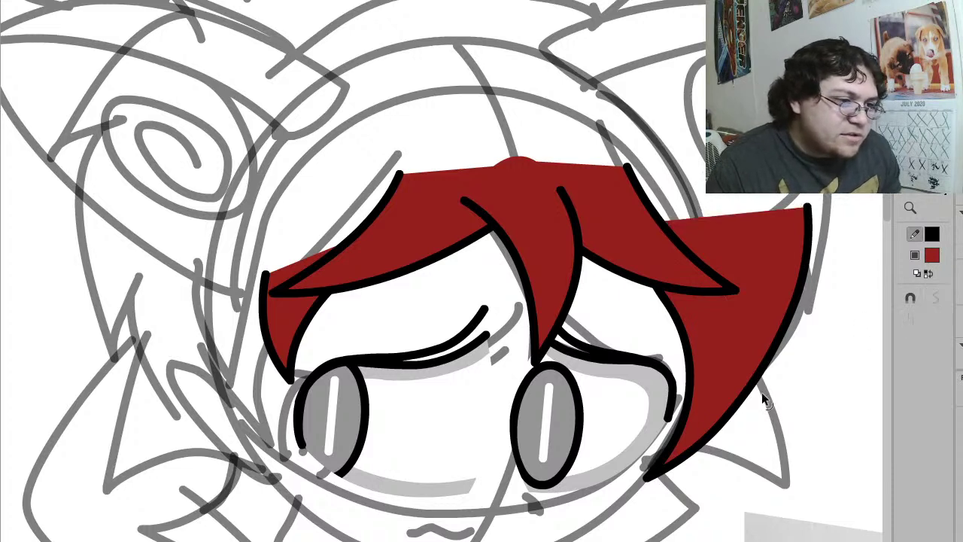
Step: Group the large right strand and bend the hidden upper part of its inner edge slightly toward the face
left_click(705, 316)
key("ctrl+g")
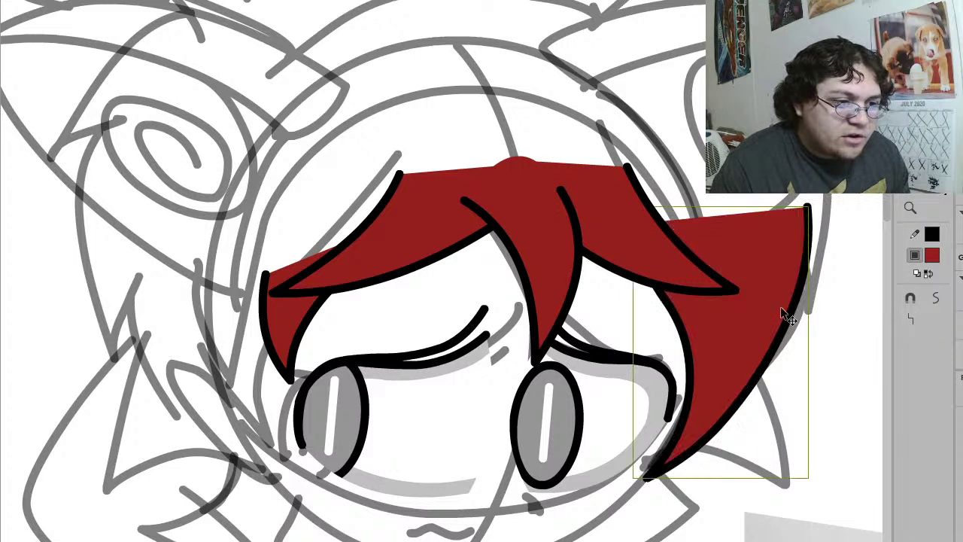
double_click(751, 253)
left_click_drag(637, 254, 631, 258)
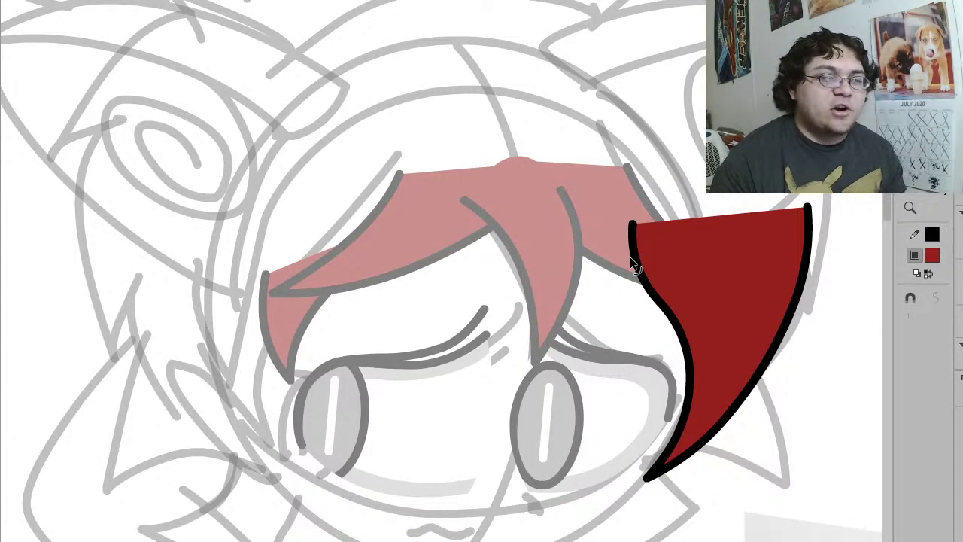
left_click(807, 244)
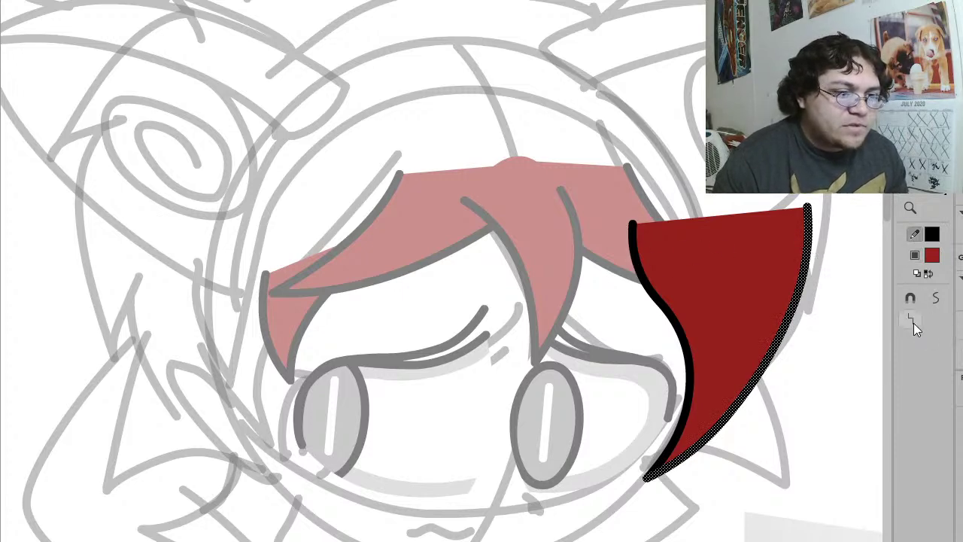
left_click(827, 356)
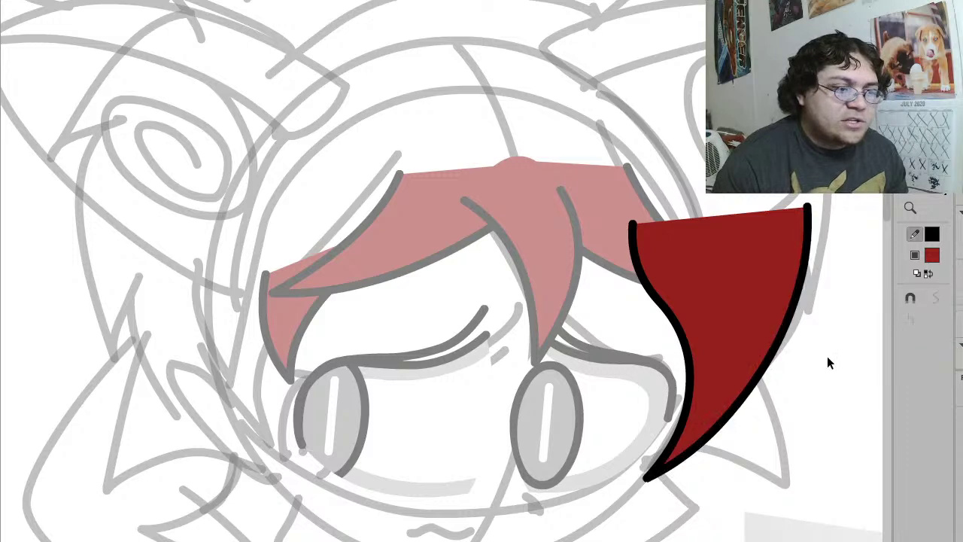
double_click(827, 356)
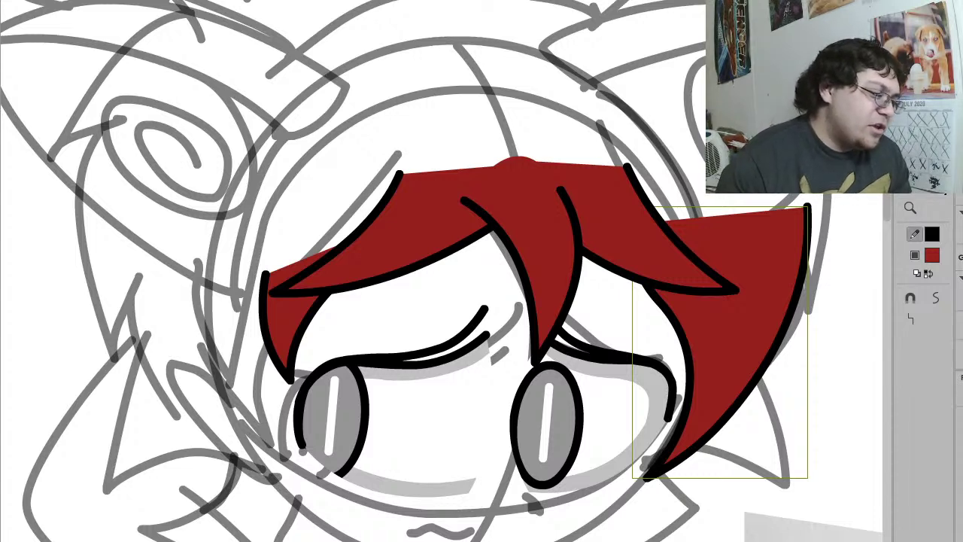
key("Escape")
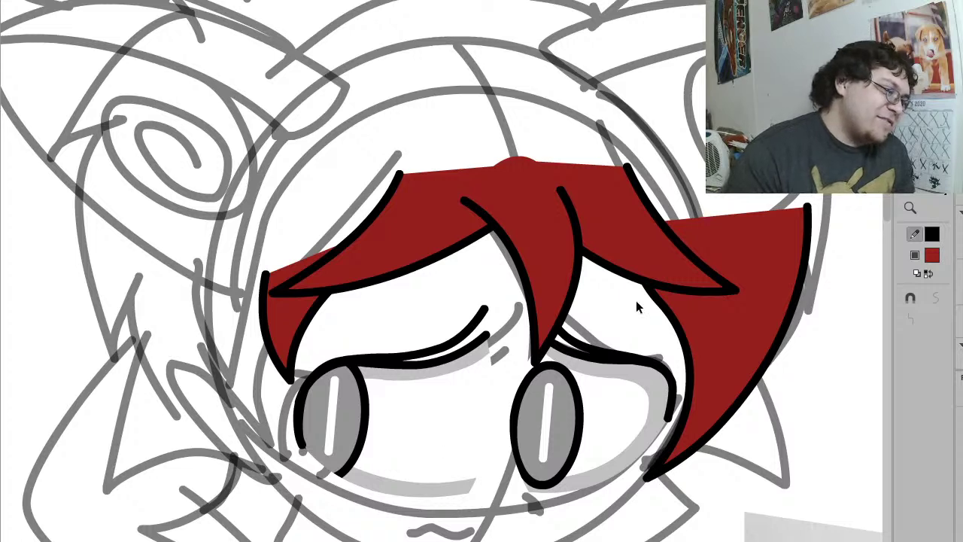
Step: Draw a narrow pointed strand in black beside the large right strand's outer edge, smoothing its lines and curving its inner edge
key("y")
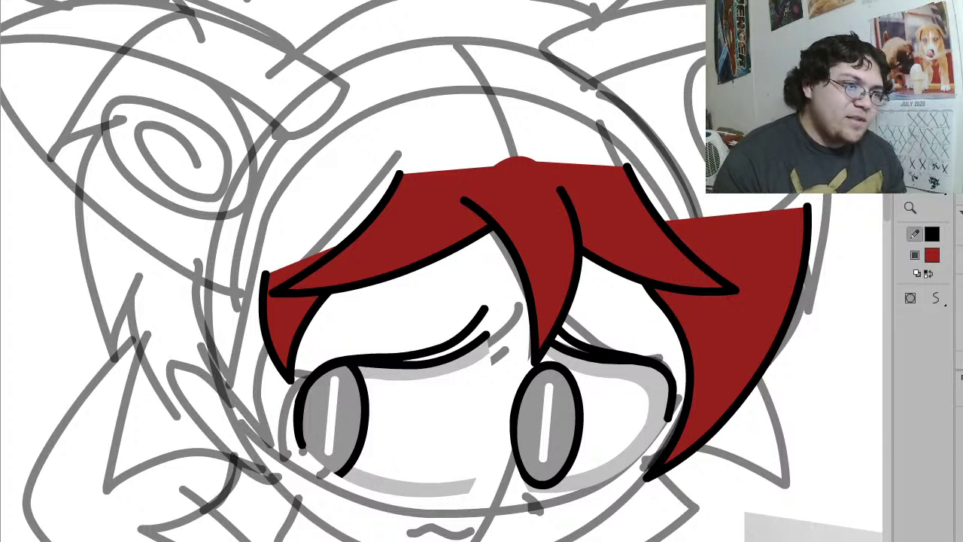
left_click_drag(850, 197, 858, 366)
key("ctrl+z")
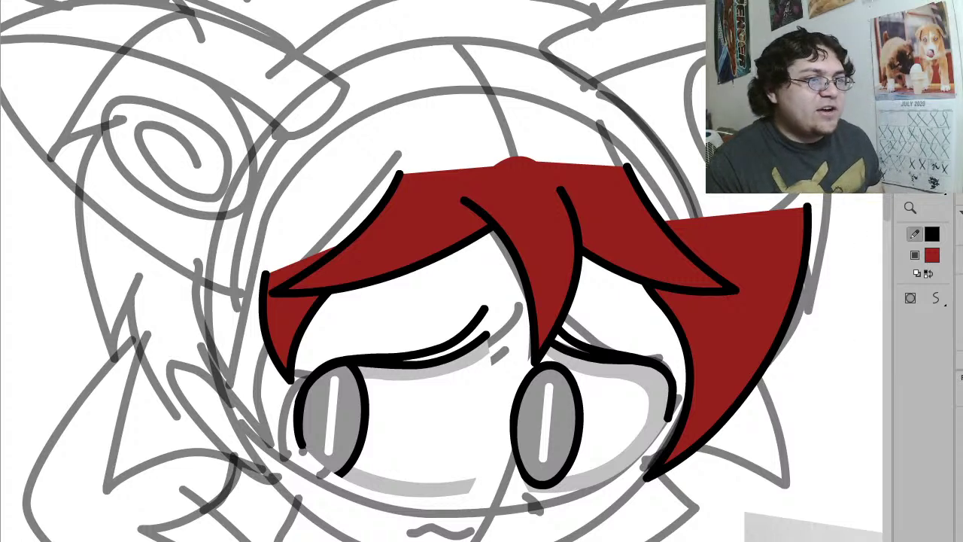
mouse_move(849, 197)
left_mouse_down()
mouse_move(854, 246)
mouse_move(840, 358)
mouse_move(783, 248)
left_mouse_up()
key("v")
left_click(853, 214)
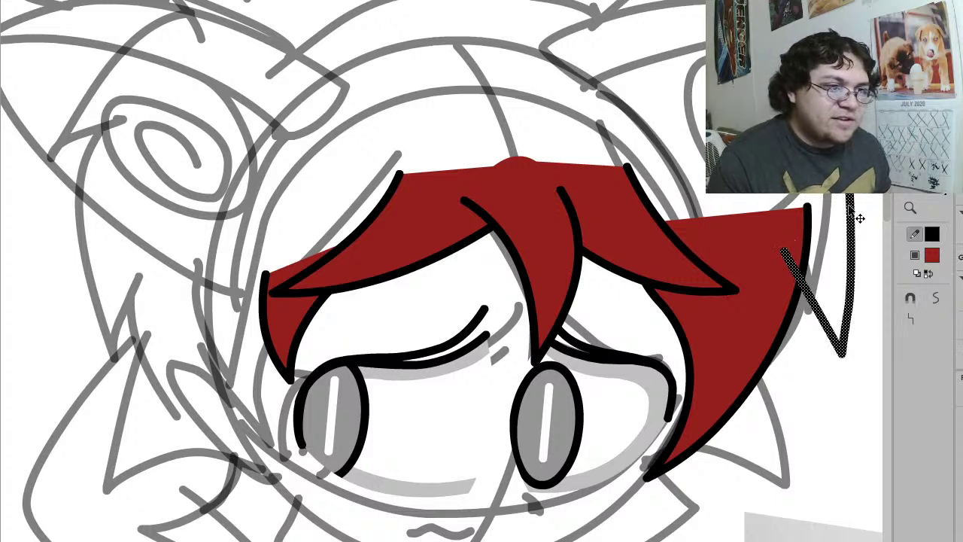
left_click(936, 303)
left_click(936, 304)
left_click(936, 304)
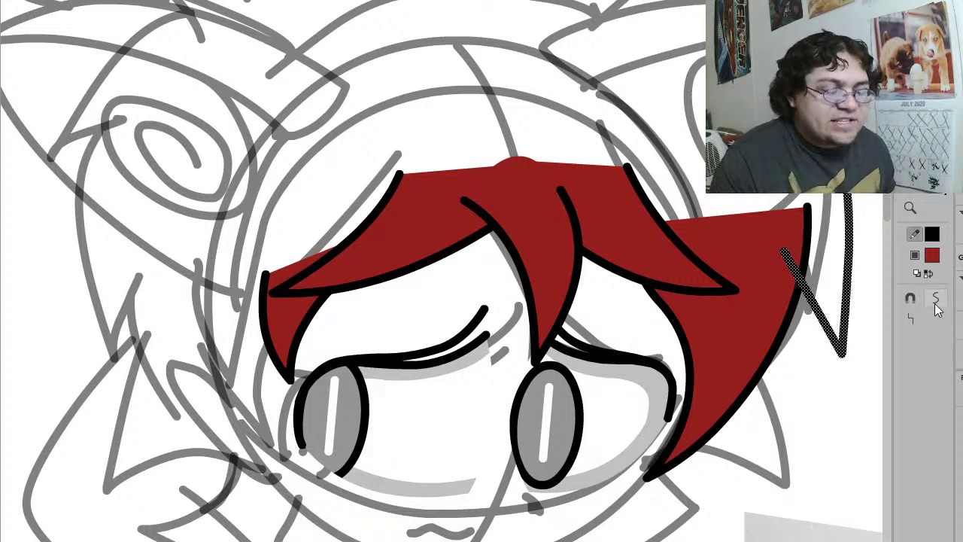
left_click(825, 329)
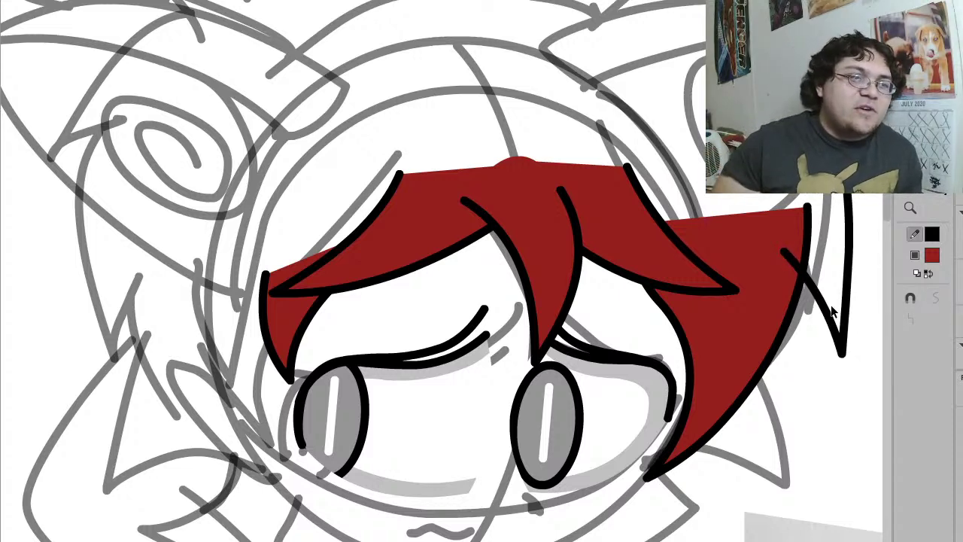
Step: Close the open inner side of the narrow outer strand with a temporary black line
left_click_drag(834, 194, 814, 336)
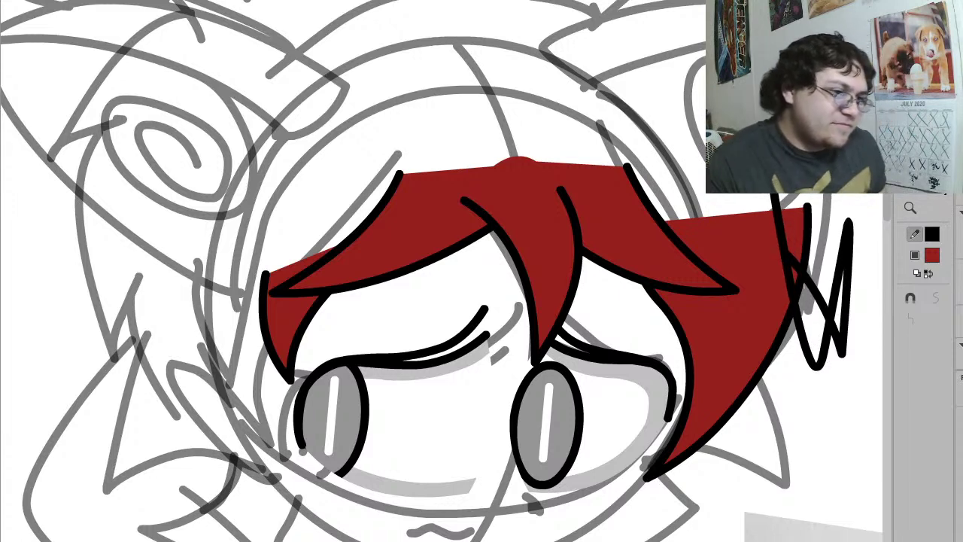
key("v")
left_click(781, 225)
key("Delete")
key("ctrl+z")
key("ctrl+z")
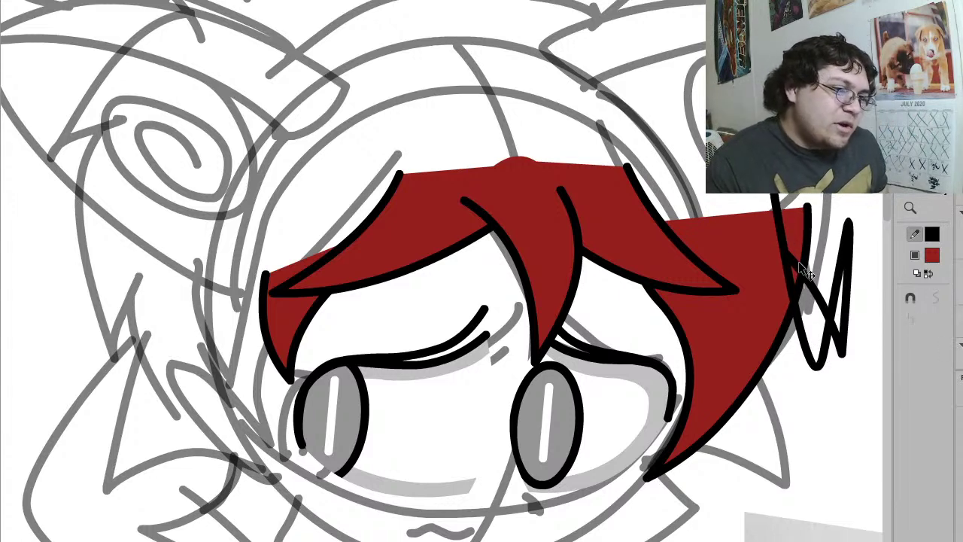
key("ctrl+z")
left_click(799, 266)
key("ctrl+z")
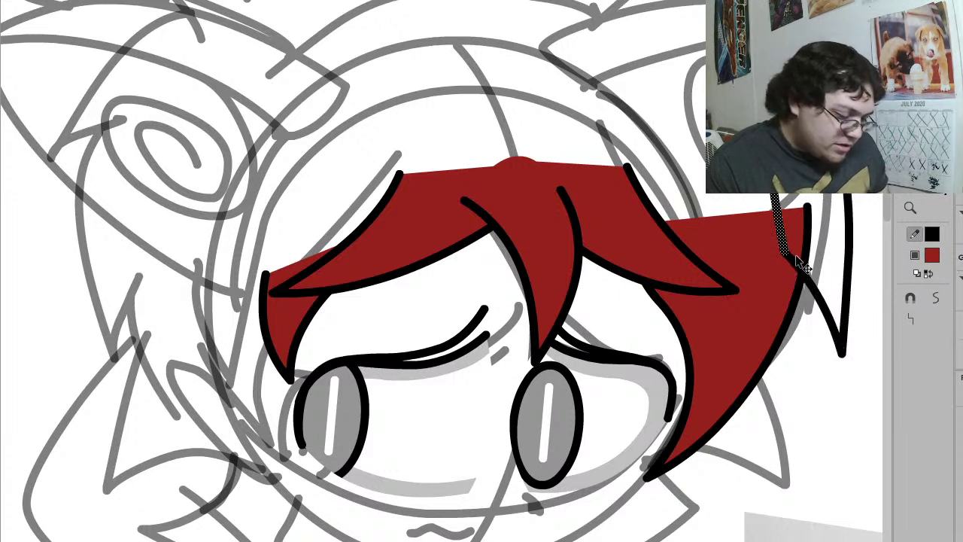
Step: Fill the narrow outer strand with dark red and delete the temporary closing line
key("k")
left_click(816, 224)
key("v")
left_click(912, 320)
key("p")
key("v")
left_click(781, 217)
key("Delete")
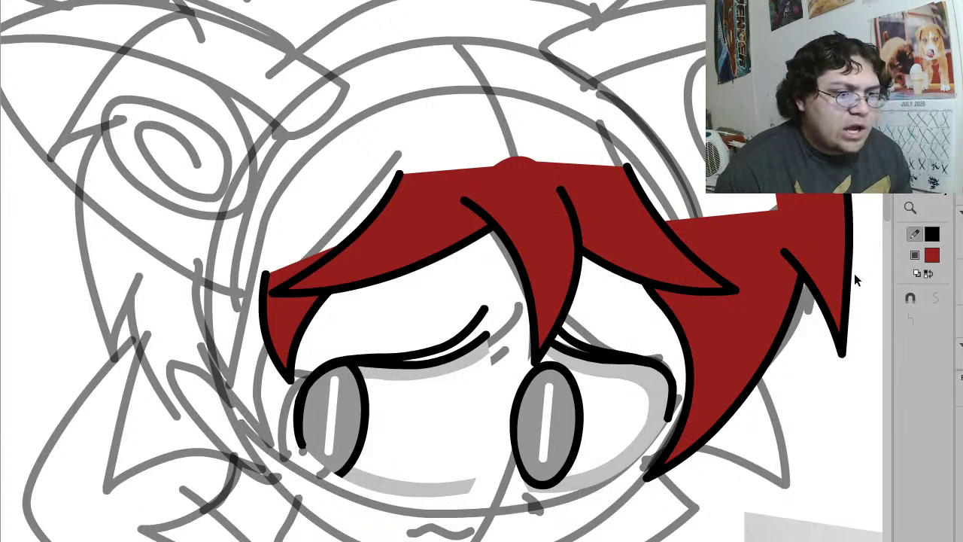
Step: Bow the narrow strand's outer edge slightly outward and group its fill and outlines
left_click_drag(852, 278, 857, 278)
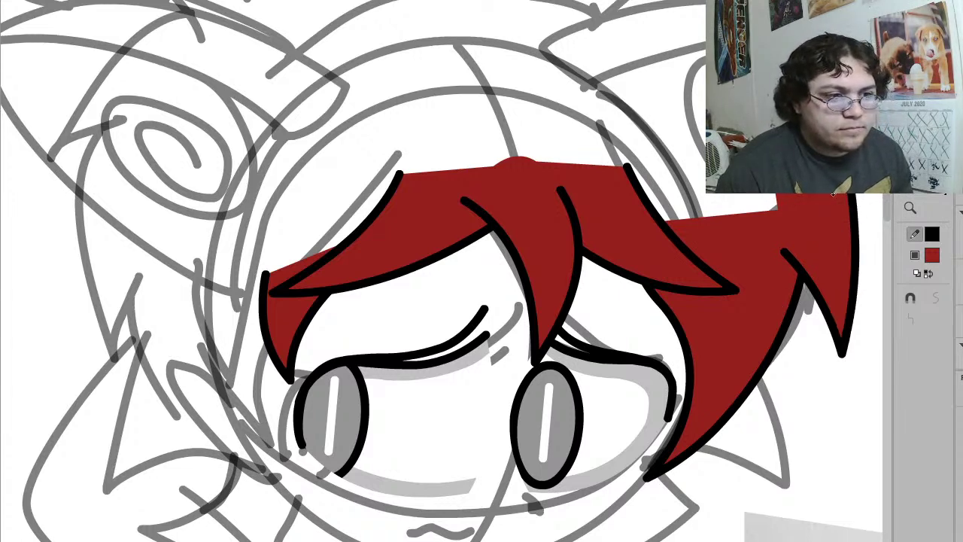
left_click(836, 202)
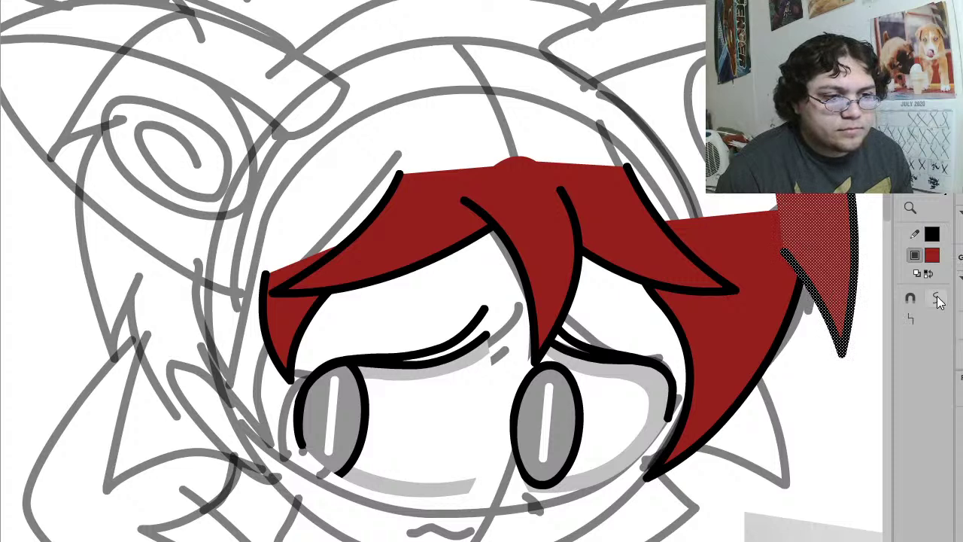
key("ctrl+g")
Step: Duplicate the narrow outer strand, rotate the copy counterclockwise and place it above the original over the sketched right ear
scroll(798, 376, "up", 3)
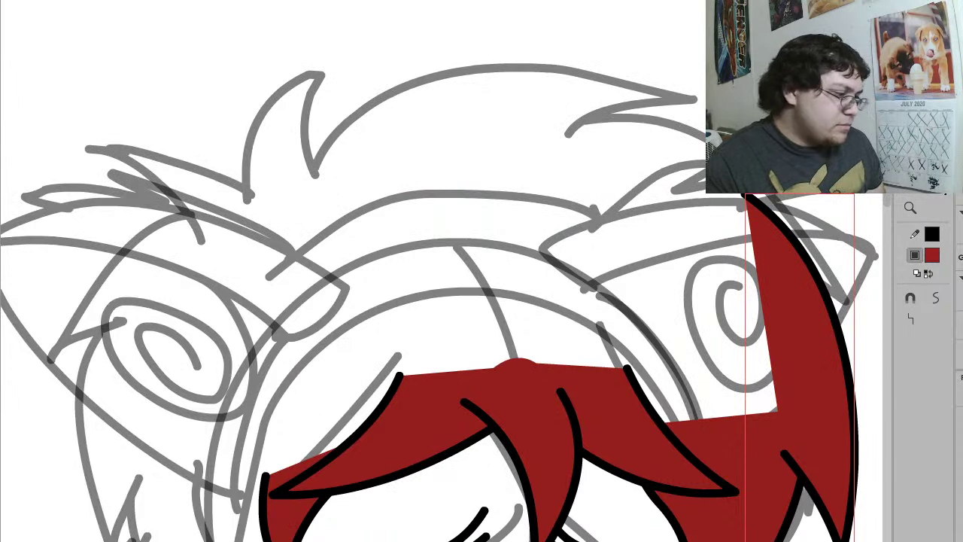
key("ctrl+shift+a")
left_click(797, 323)
key("q")
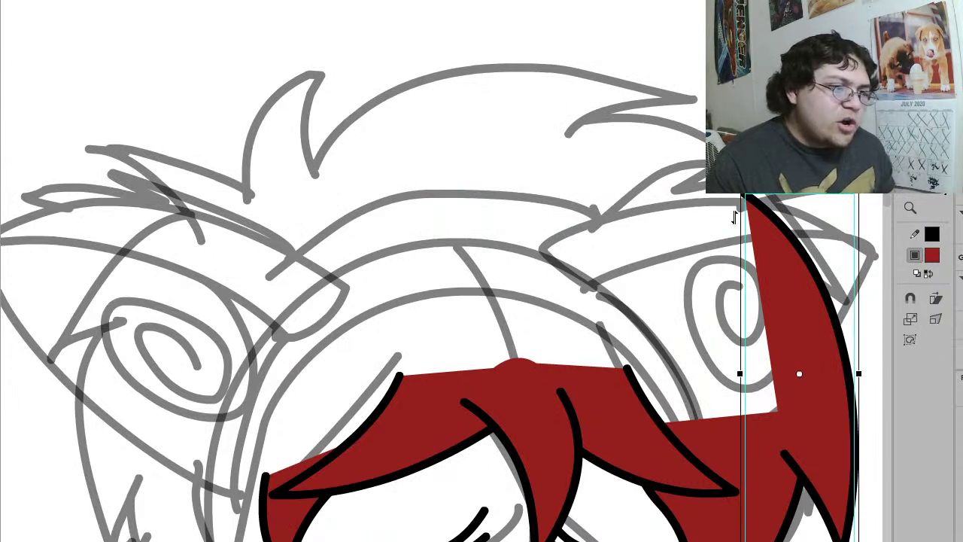
left_click_drag(739, 172, 647, 229)
left_click_drag(739, 286, 701, 113)
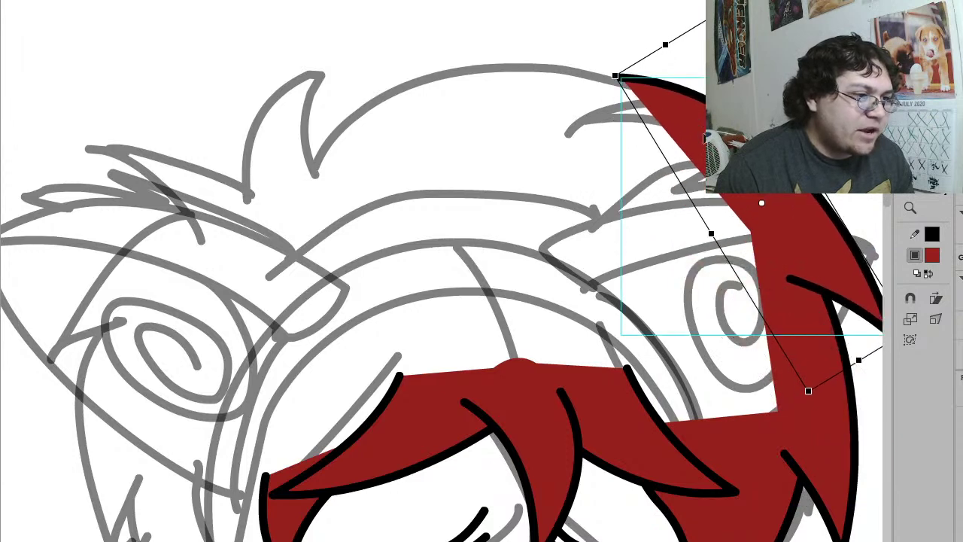
Step: Extend the tip of the strand above the right ear toward the crown and reshape its outer edge
double_click(620, 87)
left_click_drag(620, 89, 560, 134)
left_click_drag(680, 96, 669, 126)
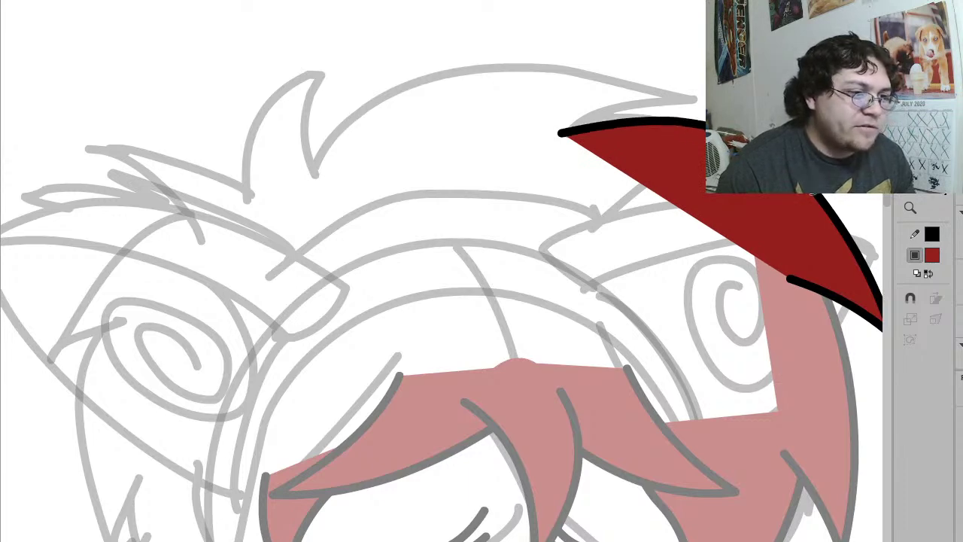
left_click_drag(669, 123, 615, 122)
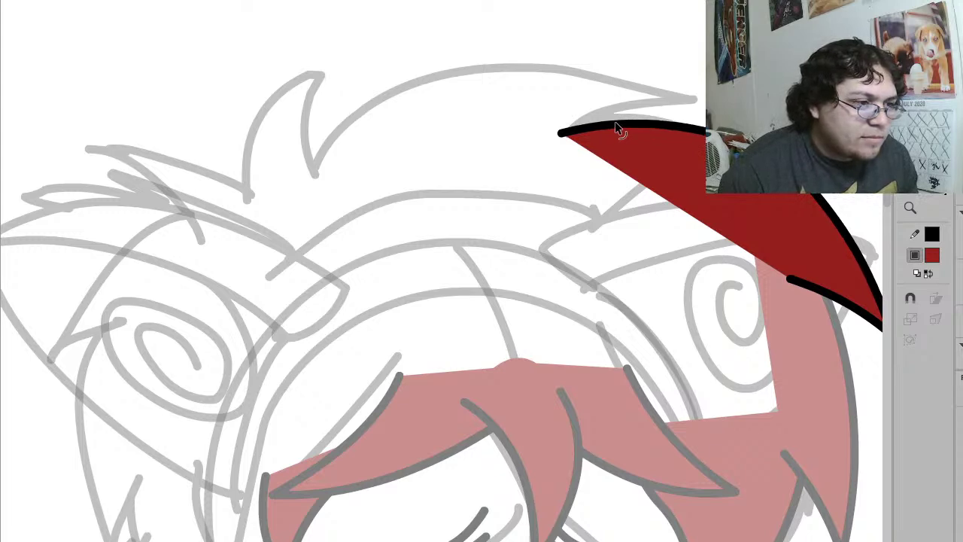
Step: Select all black outlines of the strand above the right ear and smooth them
double_click(615, 123)
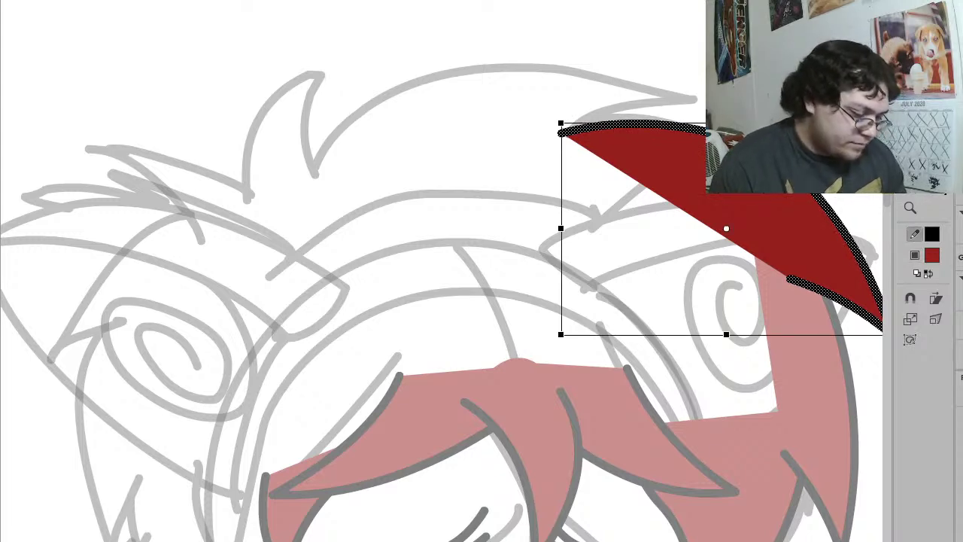
key("v")
left_click(936, 300)
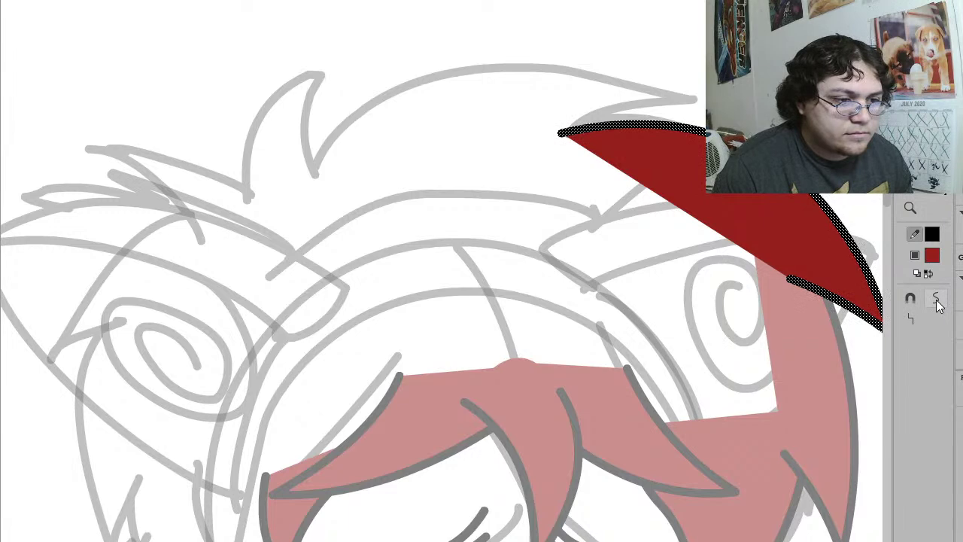
left_click(849, 211)
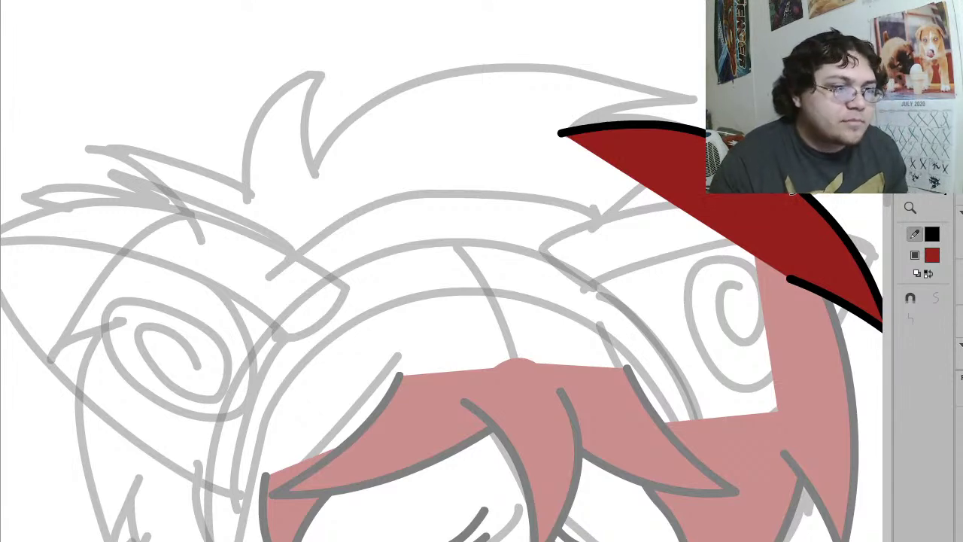
Step: Straighten only the long outer outline of the strand above the right ear, and bow it slightly outward
left_click(669, 127)
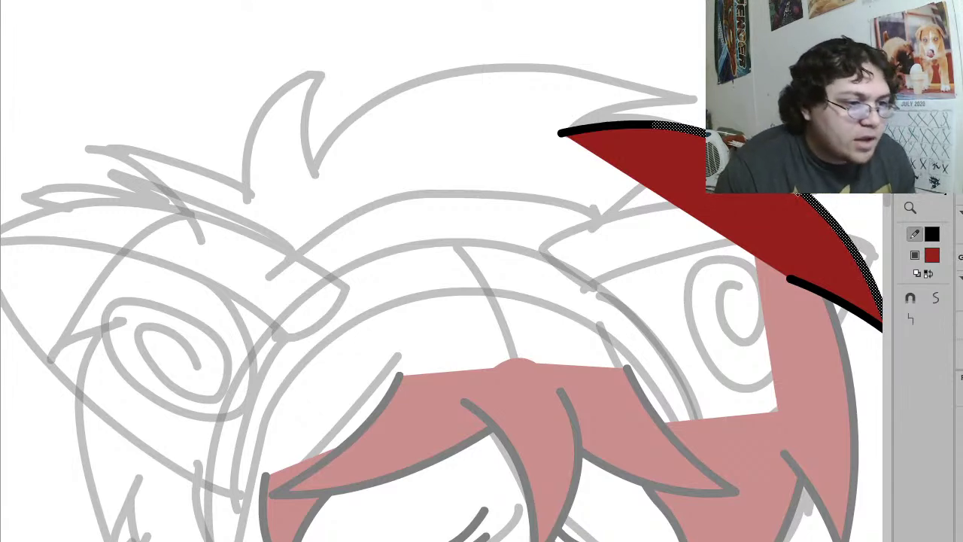
left_click(610, 123, "shift")
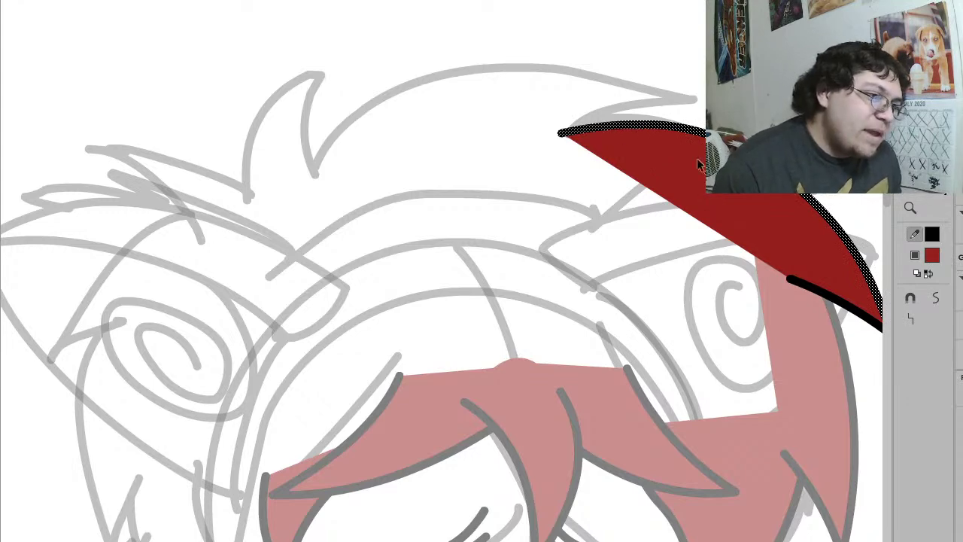
left_click(912, 320)
left_click(790, 151)
left_click_drag(753, 169, 756, 155)
left_click_drag(848, 272, 769, 290)
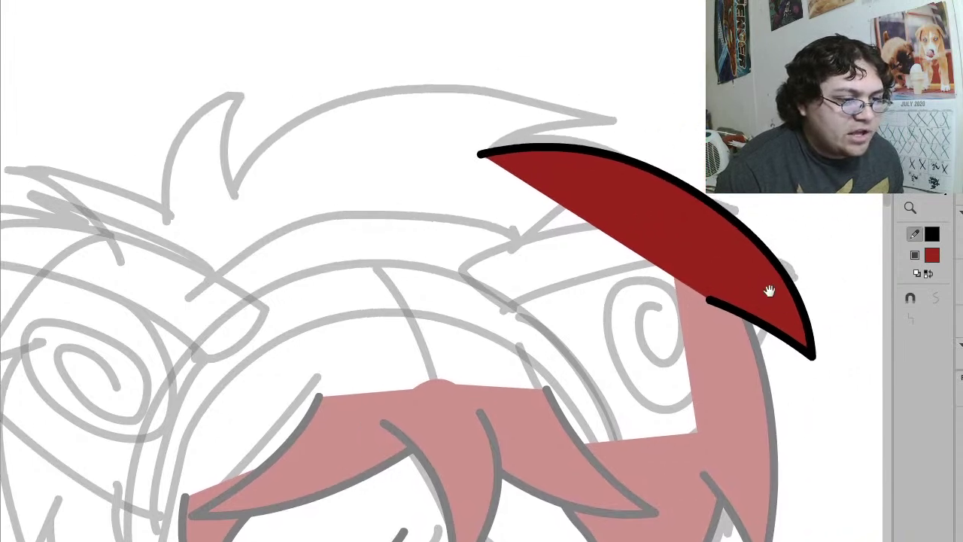
Step: Smooth the same strand's outer outline twice and leave its group
left_click(545, 144)
left_click(937, 299)
left_click(938, 298)
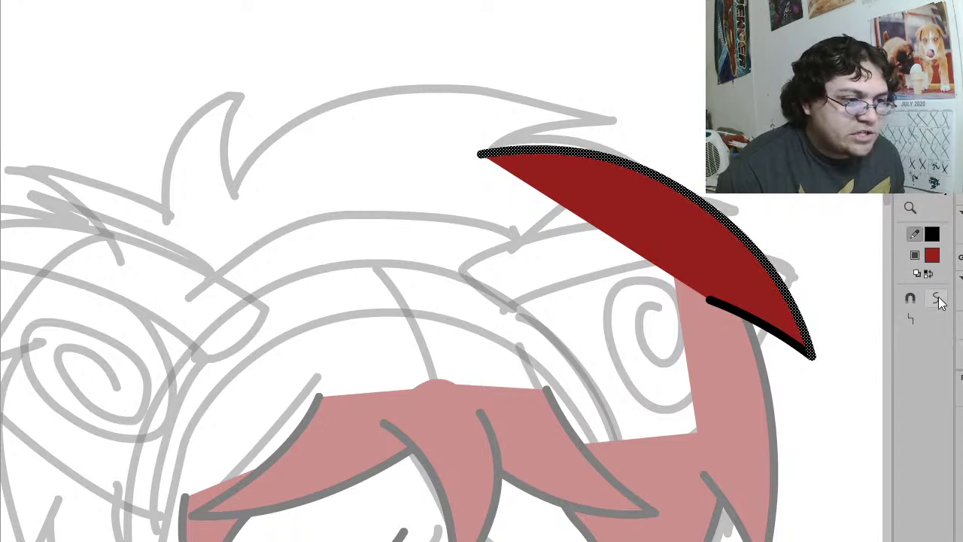
key("Escape")
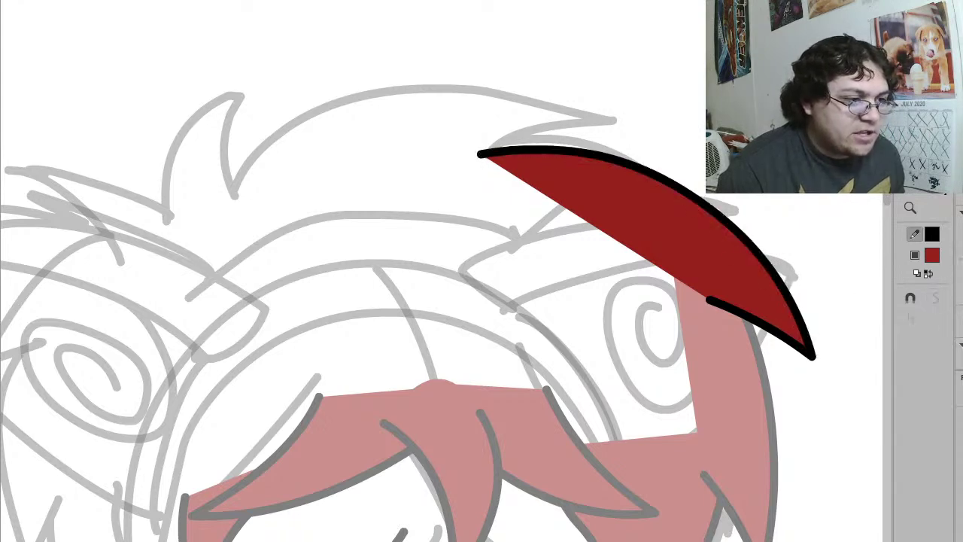
double_click(743, 196)
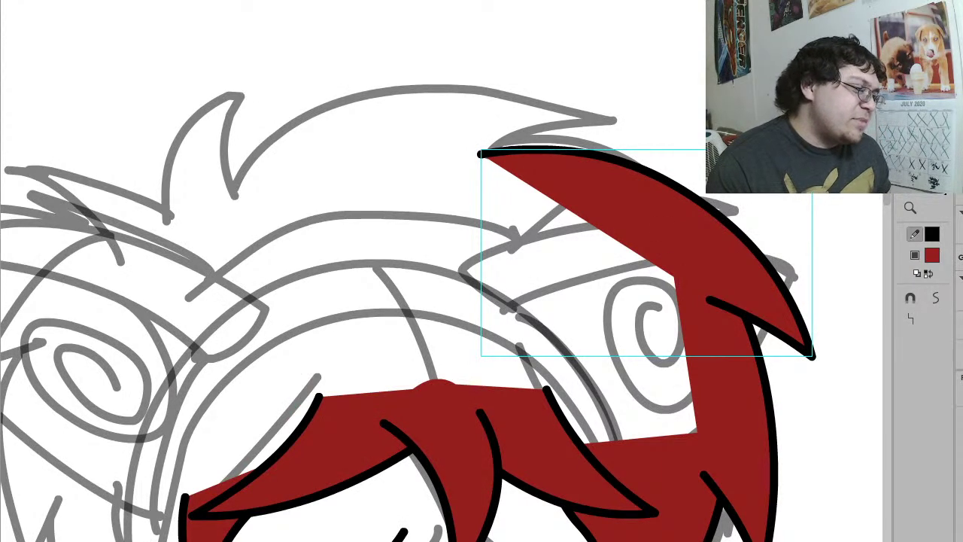
Step: Duplicate the strand above the right ear, rotate the copy counterclockwise and place it over the sketched crown
left_click(344, 508)
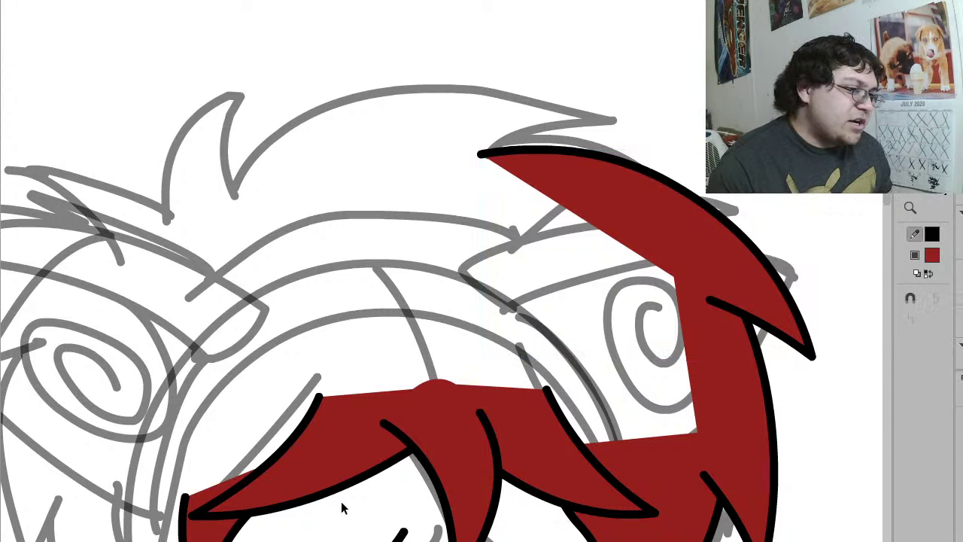
left_click(723, 305)
key("ctrl+t")
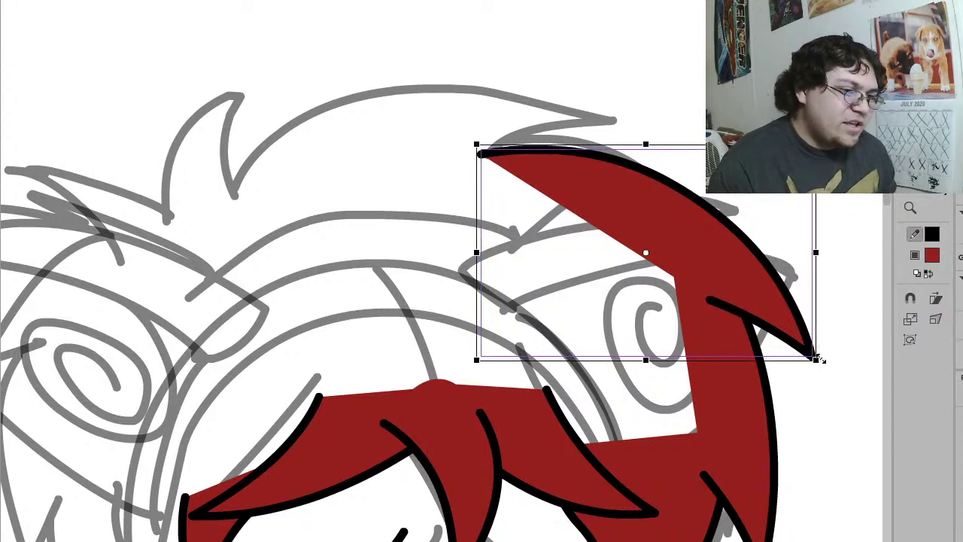
left_click_drag(830, 376, 833, 233)
left_click_drag(757, 209, 527, 122)
left_click_drag(459, 0, 396, 0)
mouse_move(362, 359)
left_mouse_down()
mouse_move(379, 396)
mouse_move(375, 369)
left_mouse_up()
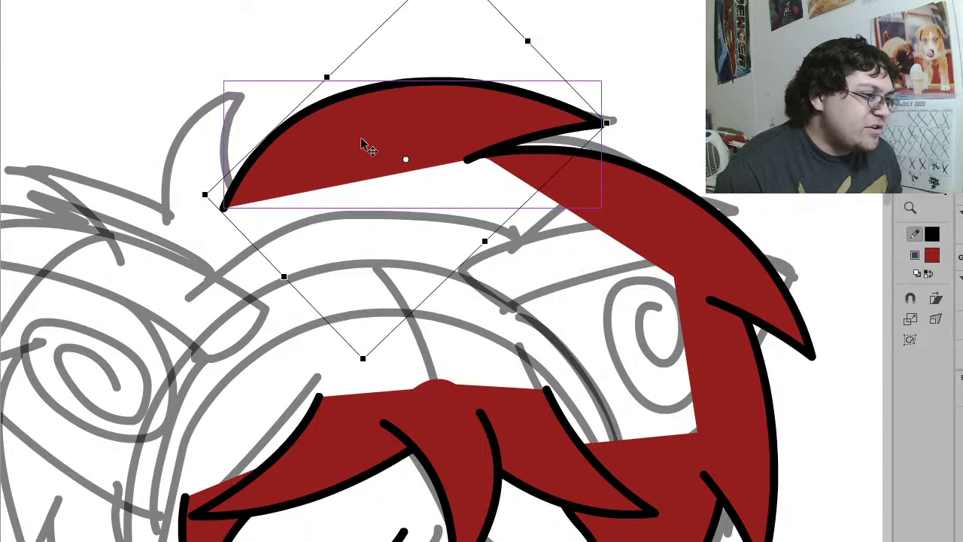
double_click(361, 147)
key("Escape")
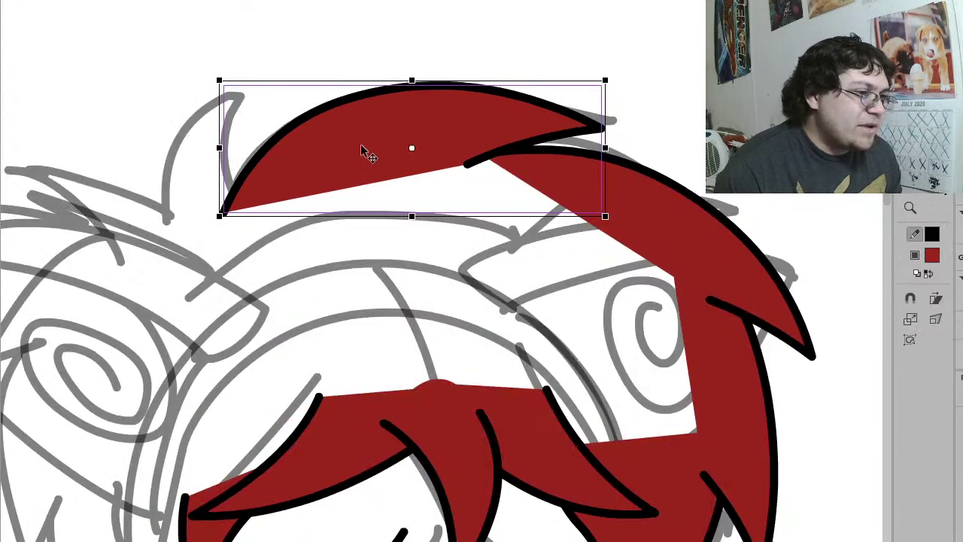
Step: Extend the crown strand's pointed tip to the sketched point and bow its upper edge toward the tip
double_click(576, 130)
left_click_drag(602, 128, 618, 126)
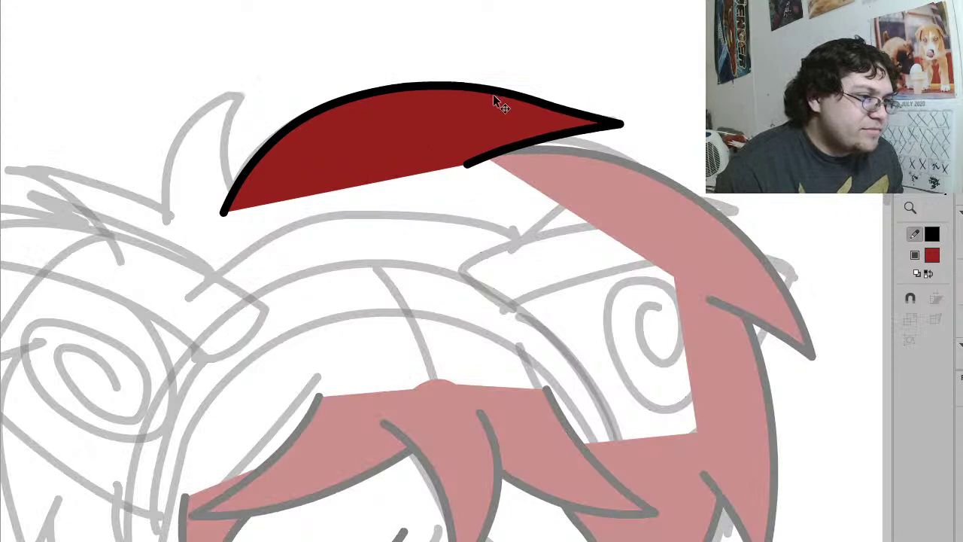
left_click_drag(520, 96, 566, 103)
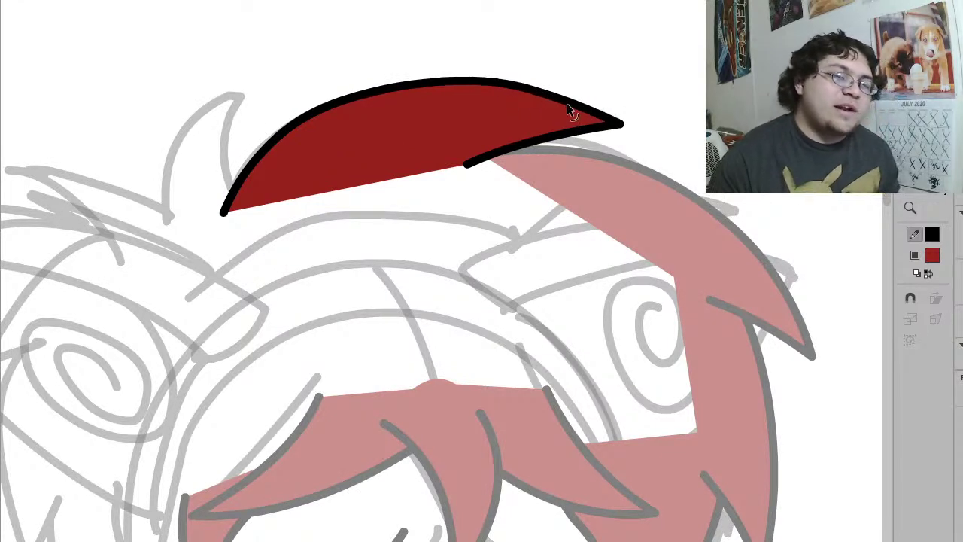
Step: Select all of the crown strand's black outlines and straighten them
double_click(566, 103)
key("v")
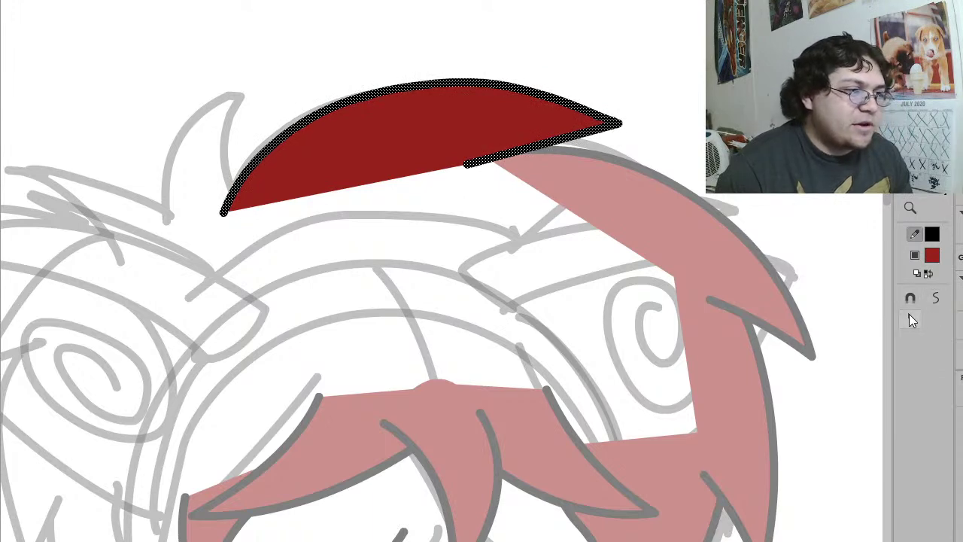
left_click(584, 232)
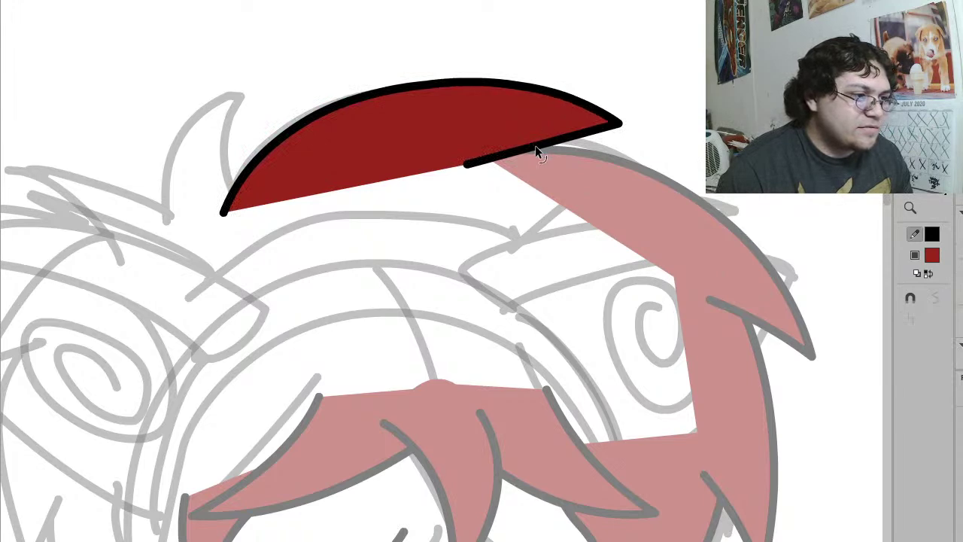
Step: Curve the underside of the crown strand's tip upward, bow its top edge slightly outward, and leave the group
left_click_drag(535, 144, 539, 136)
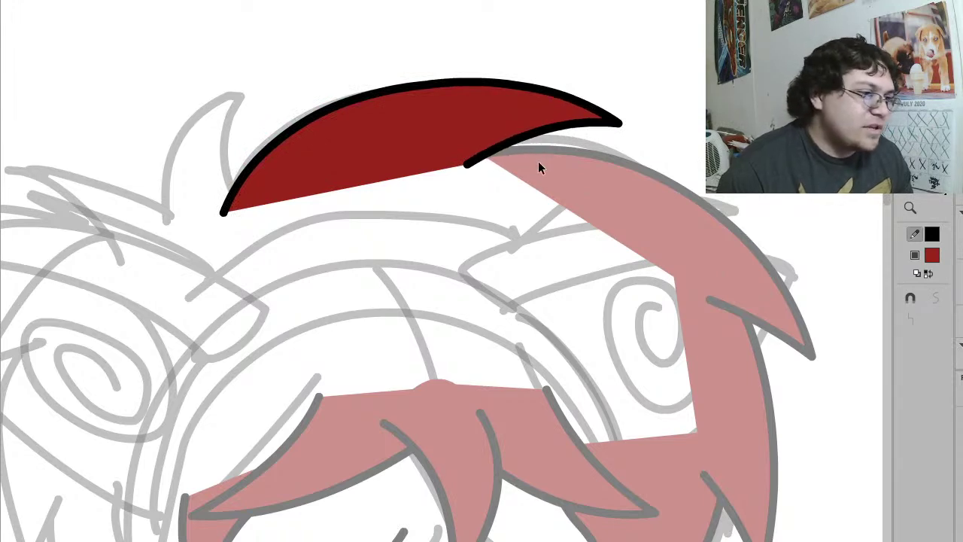
left_click_drag(529, 85, 516, 81)
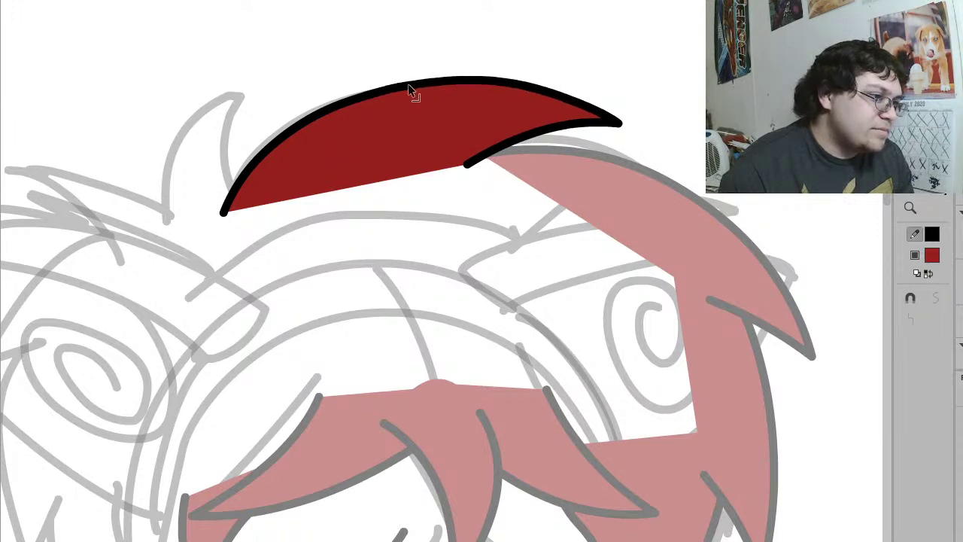
double_click(436, 168)
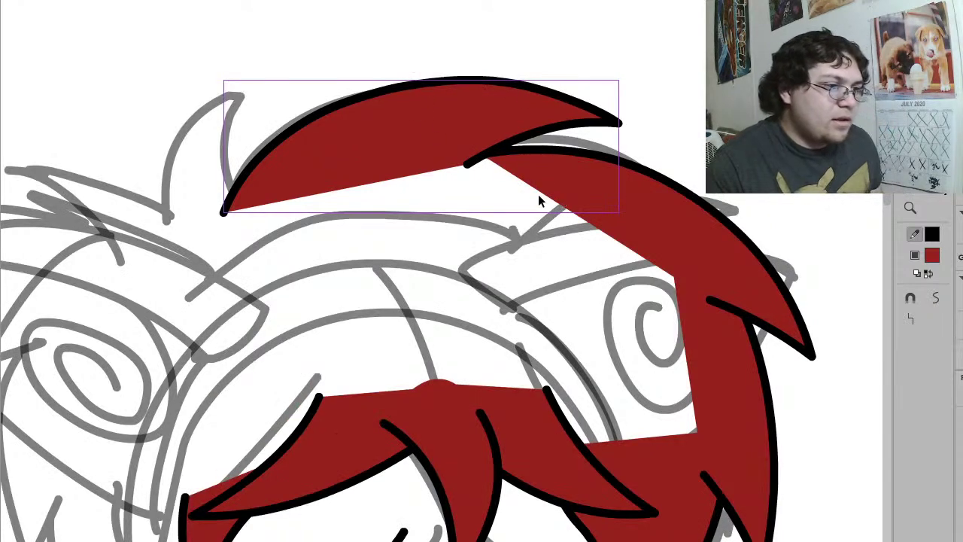
Step: Bow the inner fill edge of the strand above the right ear toward the head to cover the gap beneath
left_click_drag(538, 192, 432, 218)
left_click_drag(369, 285, 555, 247)
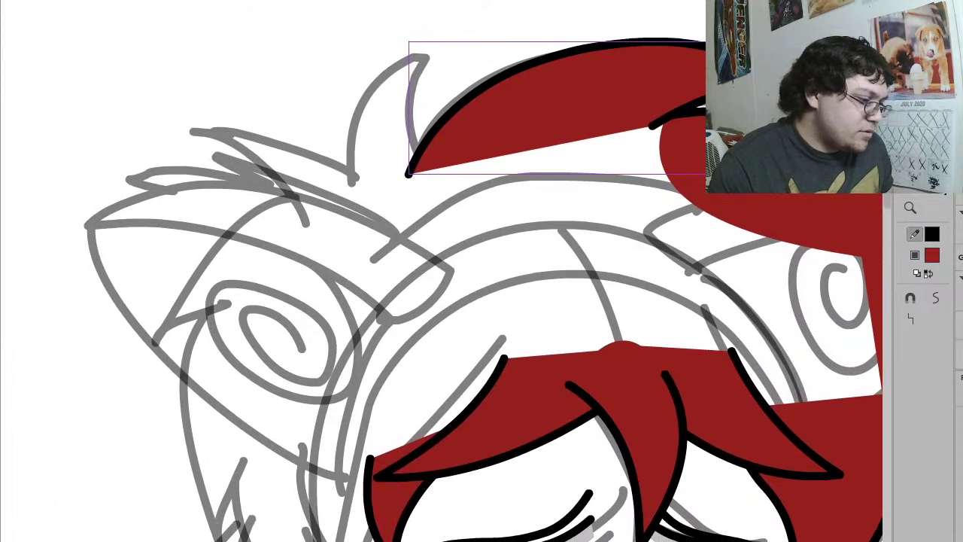
left_click(685, 173)
Step: Draw the black outline of the pointed tuft beside the crown strand over the sketch and smooth it
left_click(428, 331)
key("y")
mouse_move(427, 155)
left_mouse_down()
mouse_move(408, 98)
mouse_move(433, 39)
mouse_move(380, 75)
mouse_move(358, 119)
mouse_move(351, 175)
mouse_move(360, 204)
left_mouse_up()
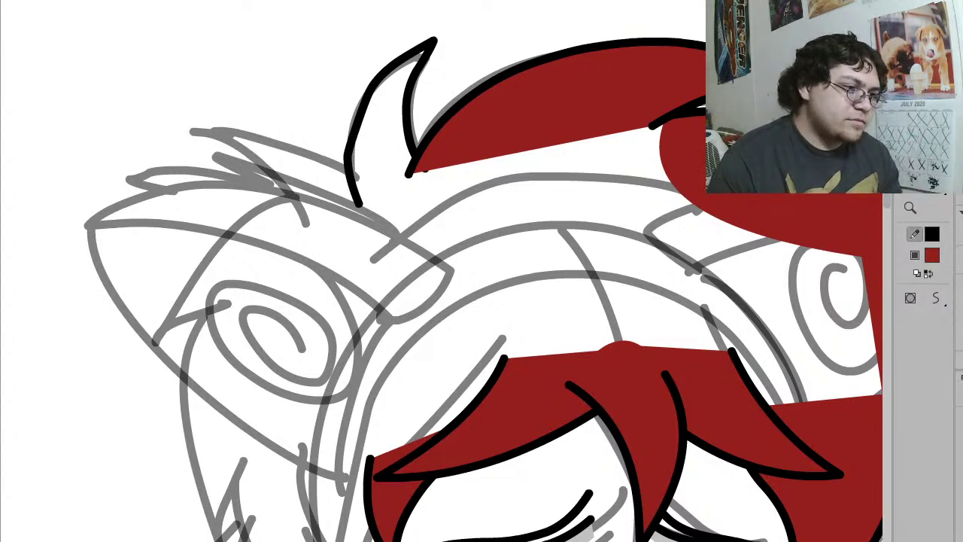
key("v")
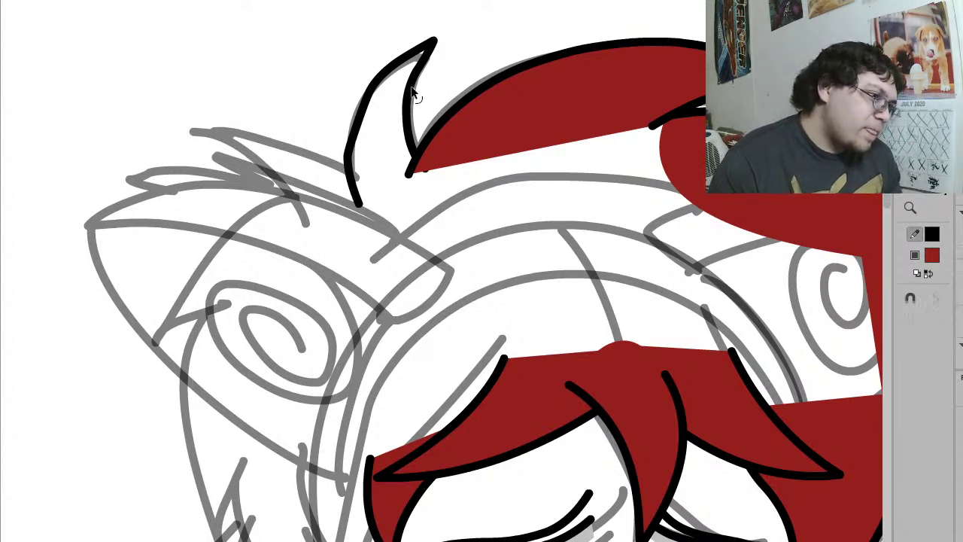
left_click(416, 95)
left_click(936, 298)
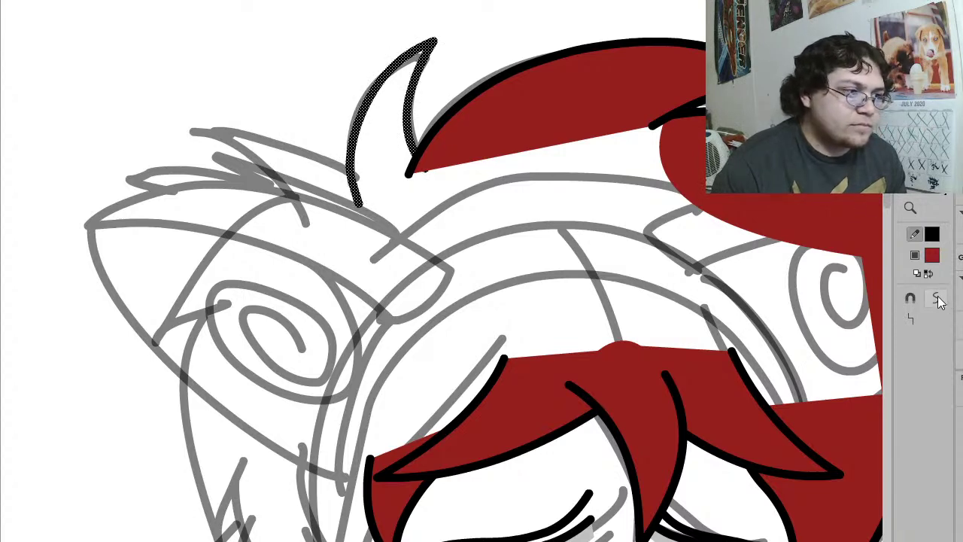
left_click(936, 298)
left_click(937, 297)
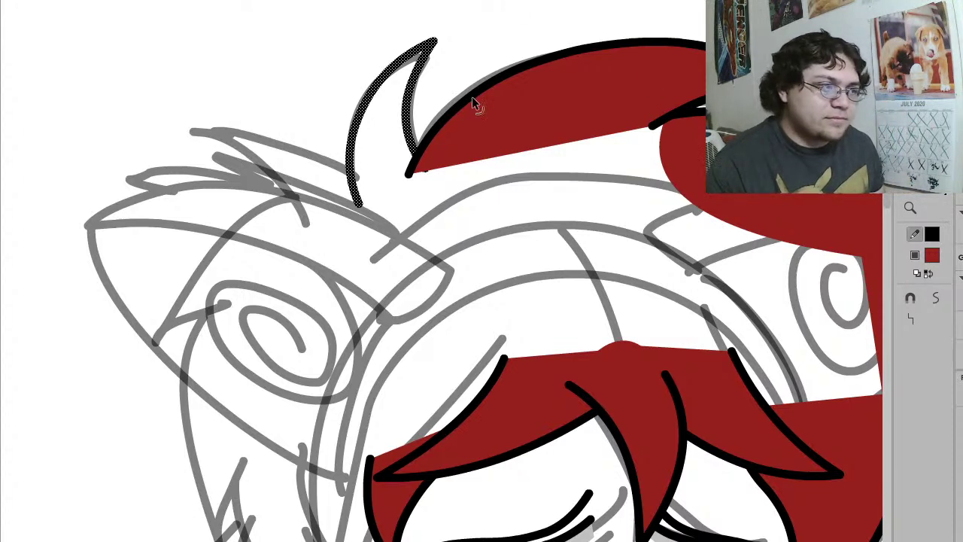
left_click(450, 20)
left_click_drag(407, 121, 376, 198)
left_click(376, 197)
key("Delete")
key("ctrl+z")
key("ctrl+z")
key("ctrl+z")
key("ctrl+z")
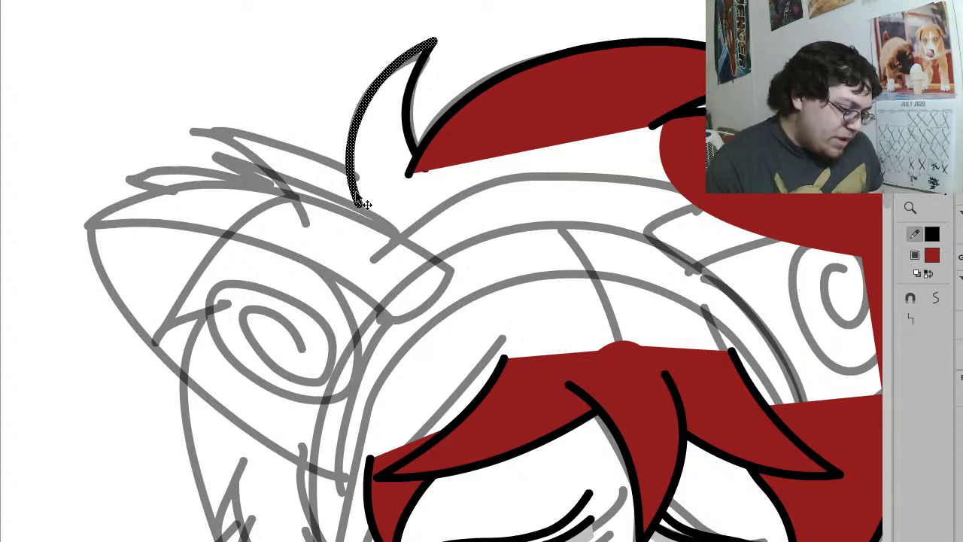
Step: Close the tuft's base with a temporary line, fill the tuft with dark red and delete that line
left_click(393, 185)
left_click(383, 174)
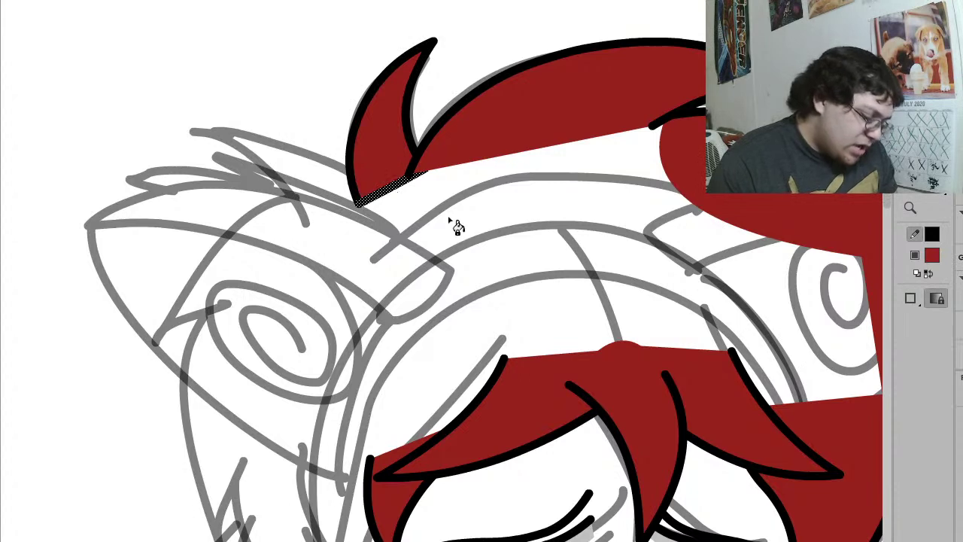
key("v")
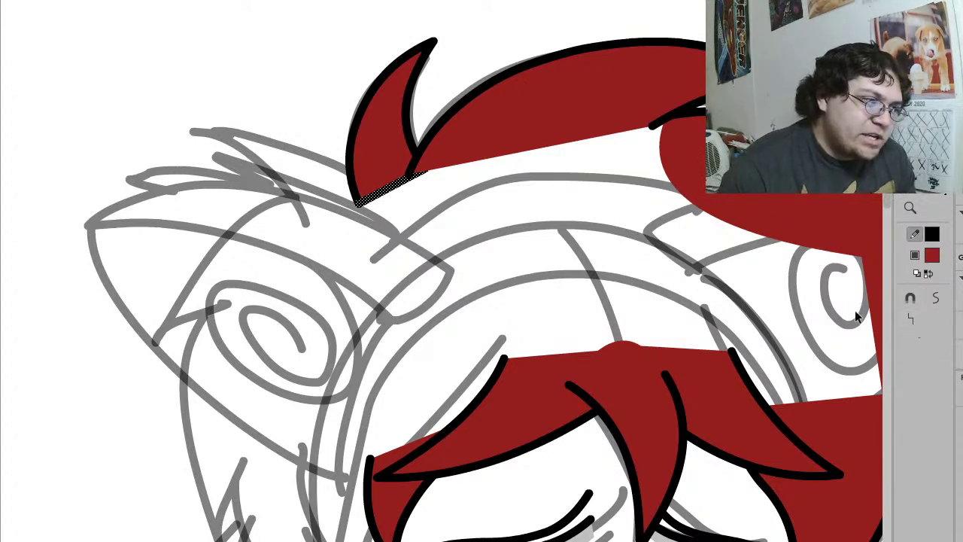
left_click(423, 179)
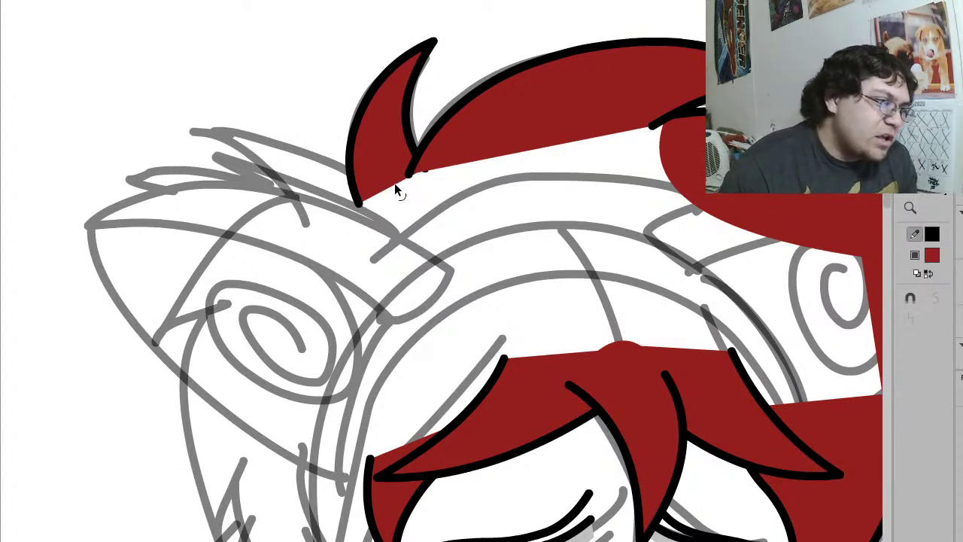
Step: Bow the lower fill edges of the tuft and crown hair downward to cover the gaps between the strands
left_click_drag(443, 166, 427, 229)
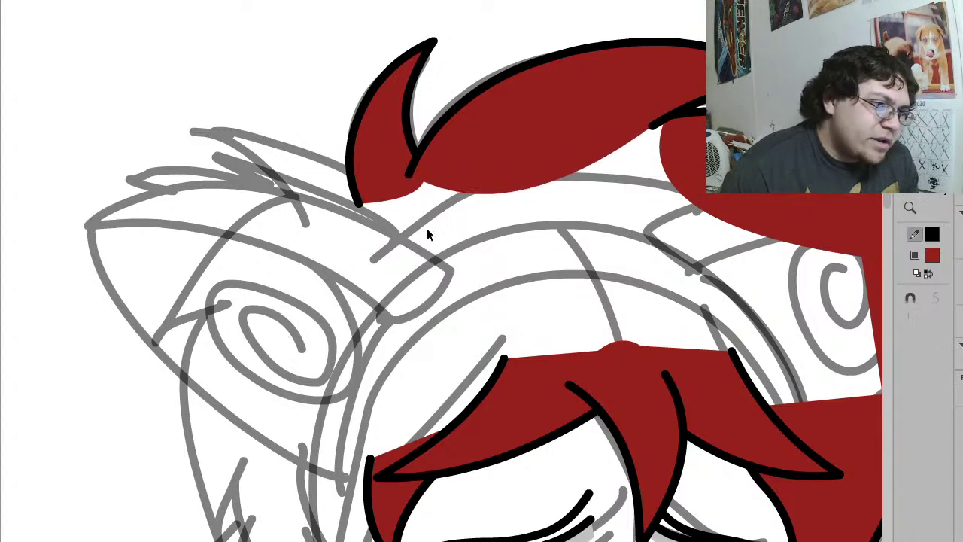
left_click_drag(659, 159, 476, 131)
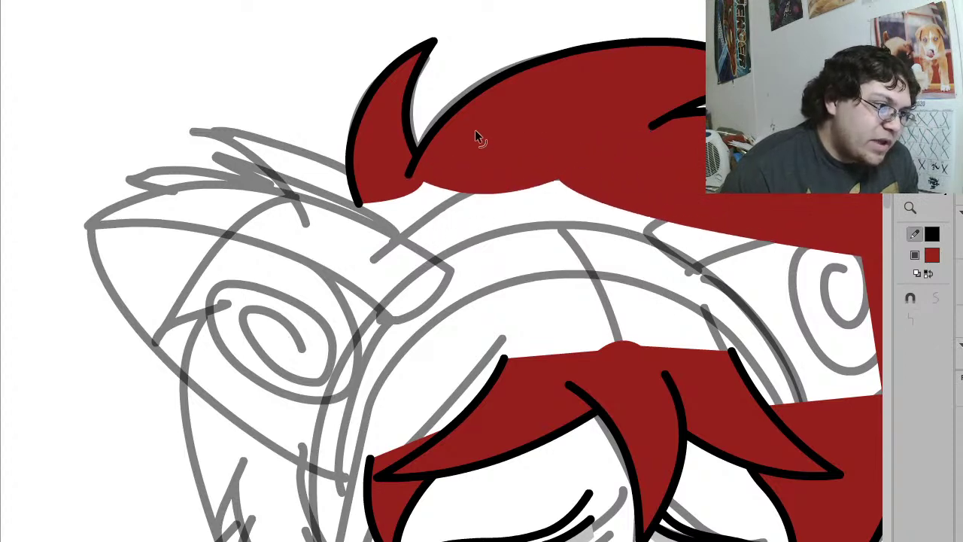
Step: Group the pointed tuft's outline and fill, and move the group's pivot point down to the tuft's base
left_click(363, 112)
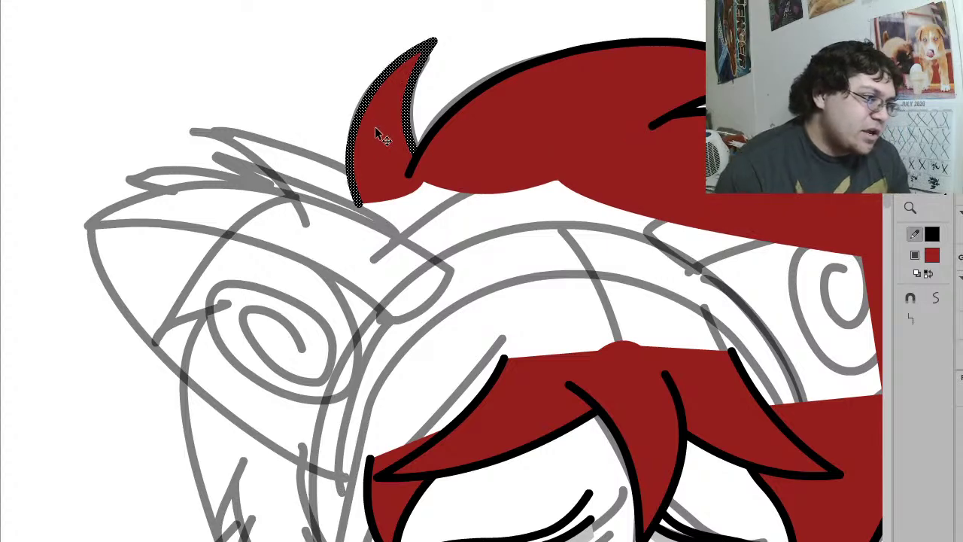
left_click(375, 127, "shift")
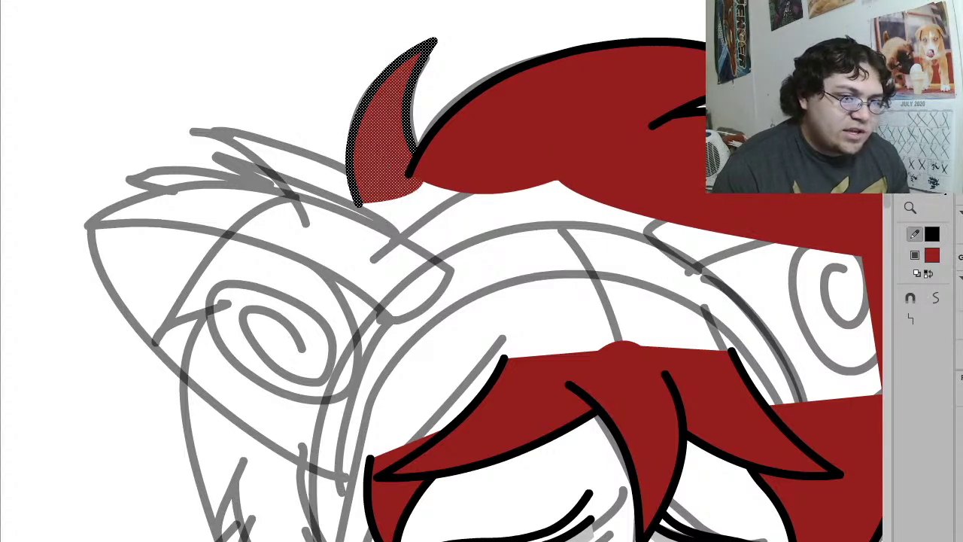
key("ctrl+g")
key("q")
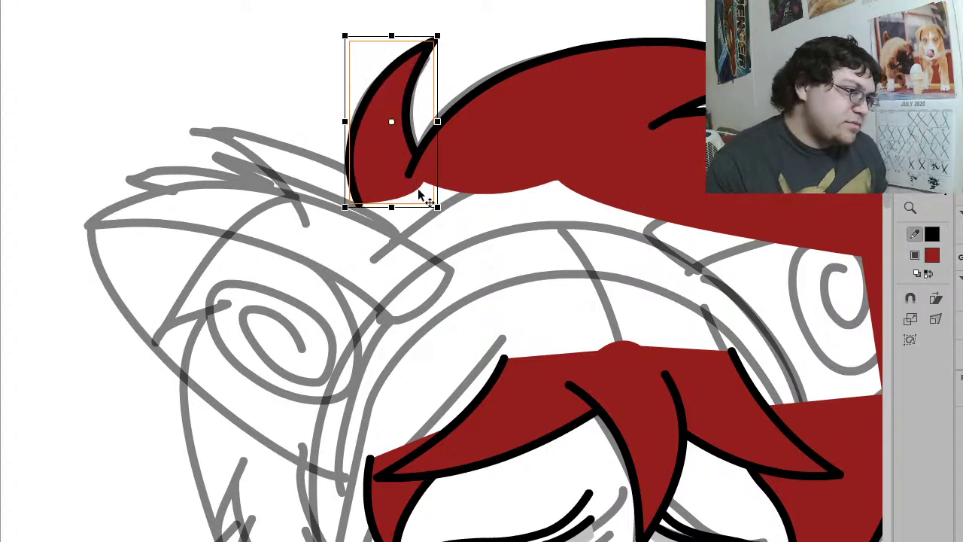
left_click_drag(390, 120, 371, 185)
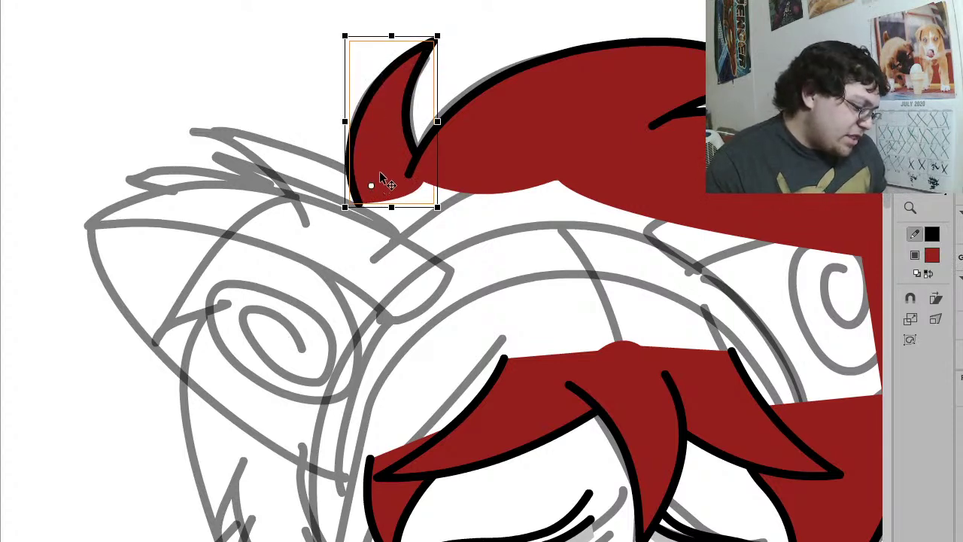
Step: Duplicate the tuft, flip the copy horizontally, and rotate and move it outward so it lies over the ear sketch
left_click(191, 488)
left_click(370, 180)
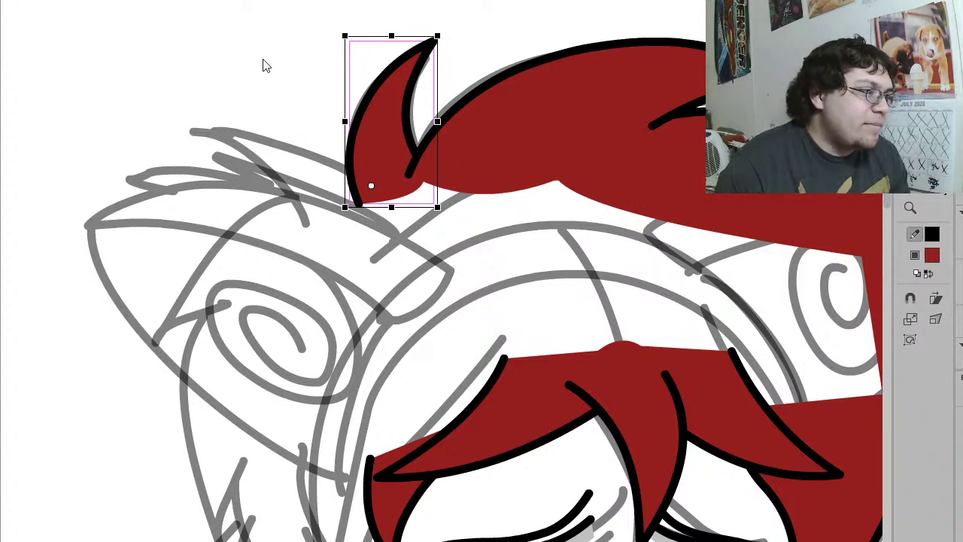
left_click(445, 228)
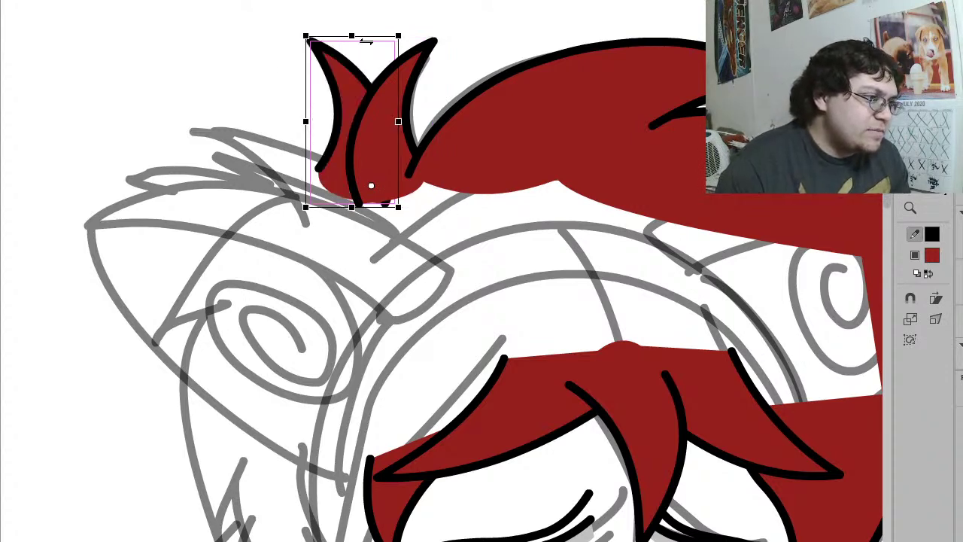
left_click_drag(316, 37, 252, 98)
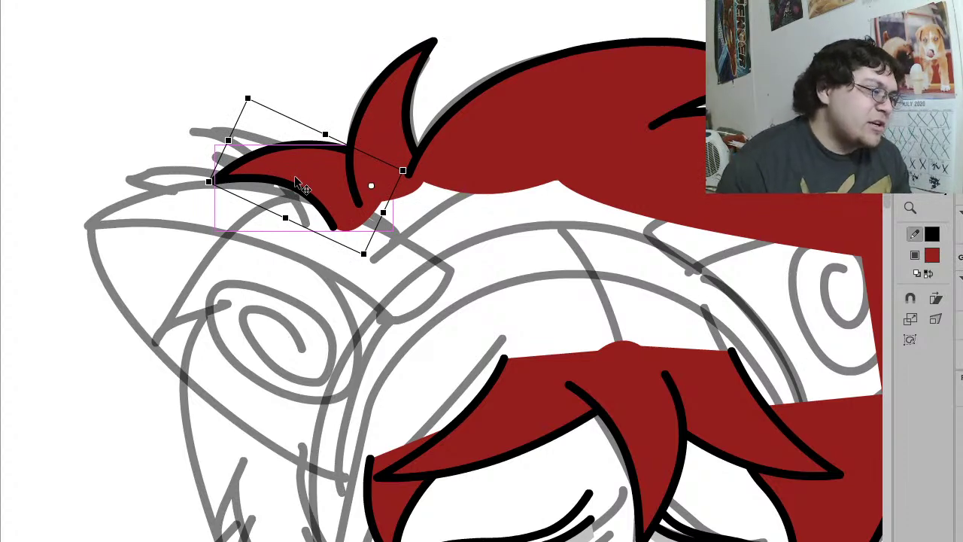
left_click_drag(340, 217, 322, 252)
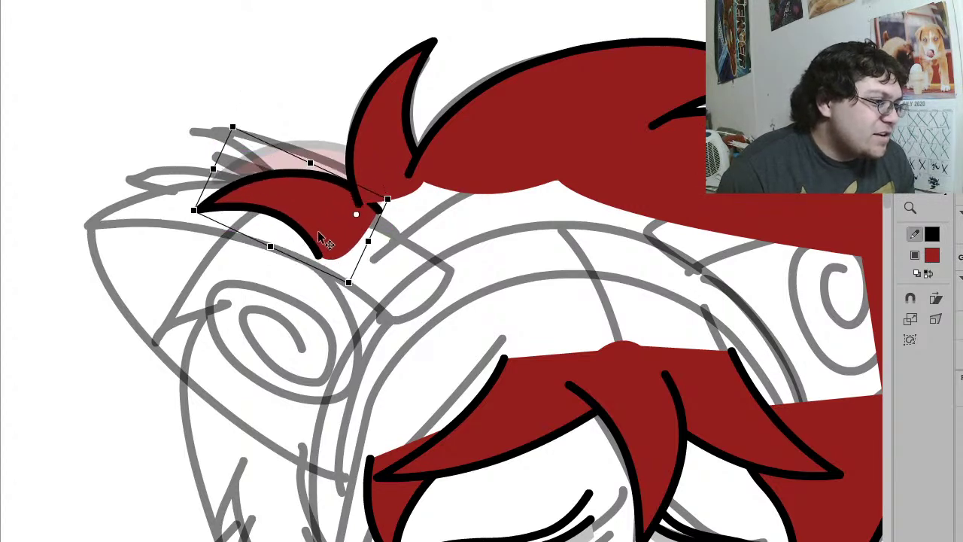
Step: Extend the original tuft's base fill downward to cover the gap, and slightly narrow the flipped copy
double_click(385, 185)
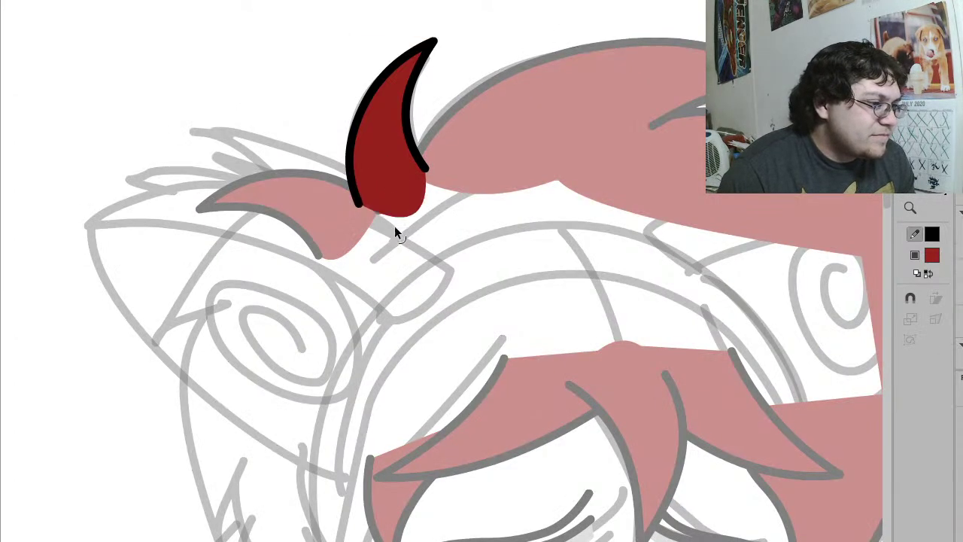
double_click(398, 263)
left_click(289, 220)
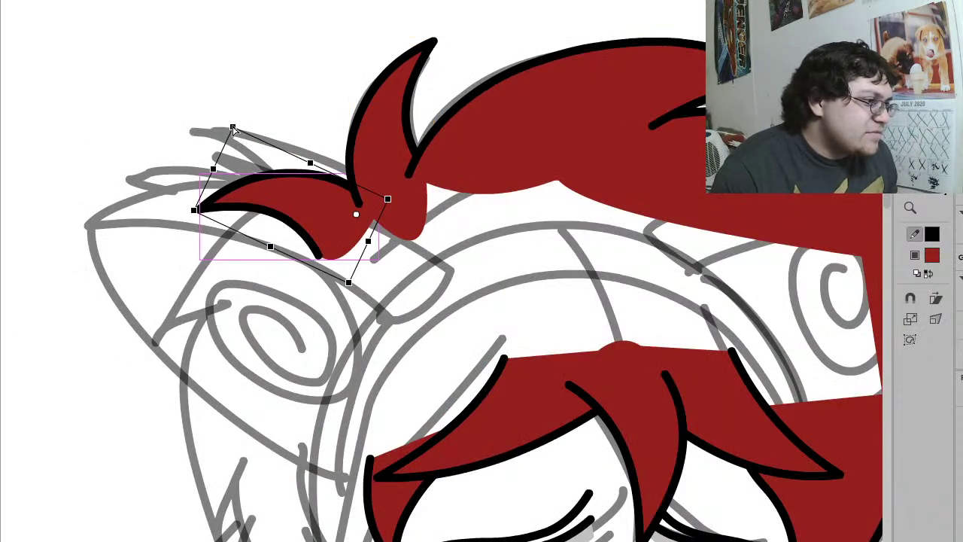
double_click(261, 185)
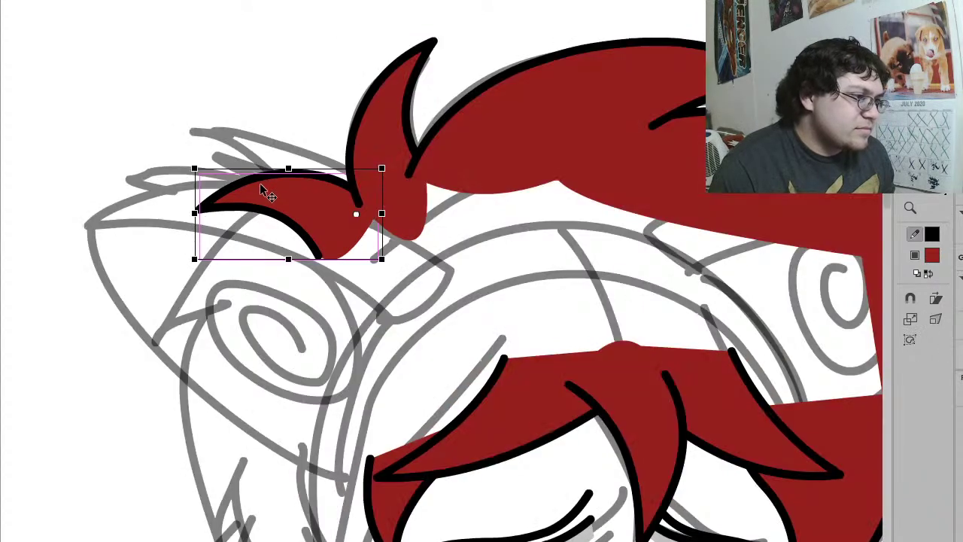
left_click_drag(194, 214, 209, 212)
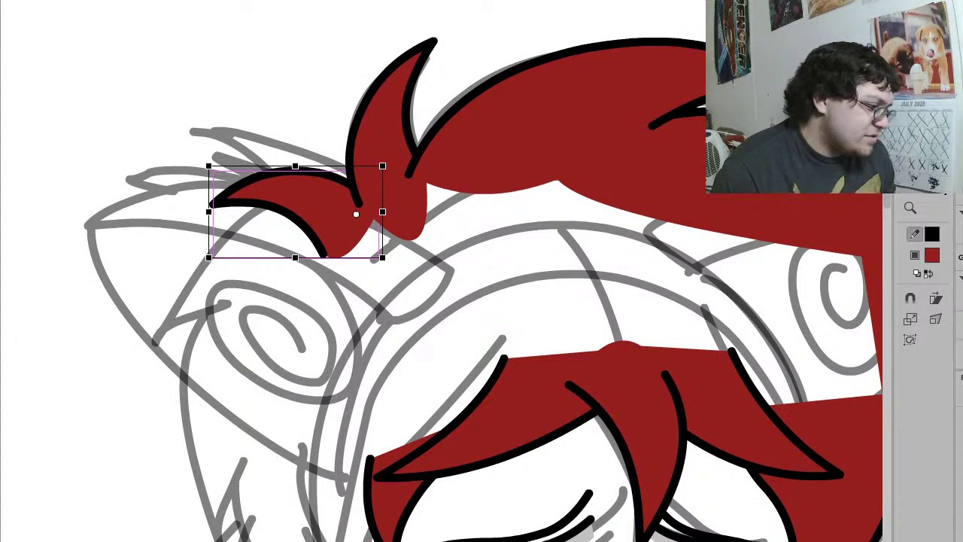
left_click(331, 481)
Step: Draw the black outline of the long pointed side strand below the flipped tuft and bow its upper curve upward
scroll(331, 481, "down", 3)
key("shift+y")
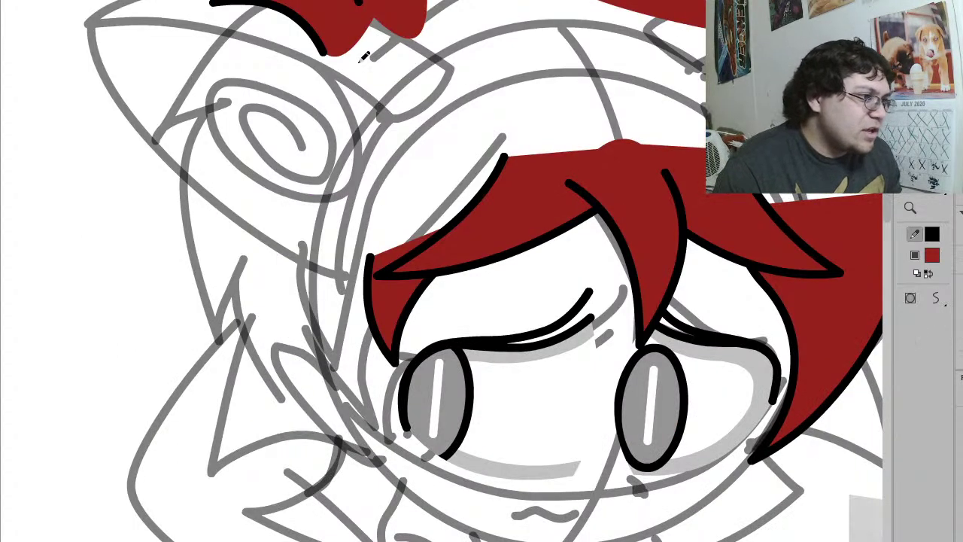
mouse_move(325, 17)
left_mouse_down()
mouse_move(223, 65)
mouse_move(186, 115)
mouse_move(175, 190)
mouse_move(183, 255)
mouse_move(219, 350)
mouse_move(266, 225)
left_mouse_up()
key("v")
left_click_drag(273, 44, 274, 28)
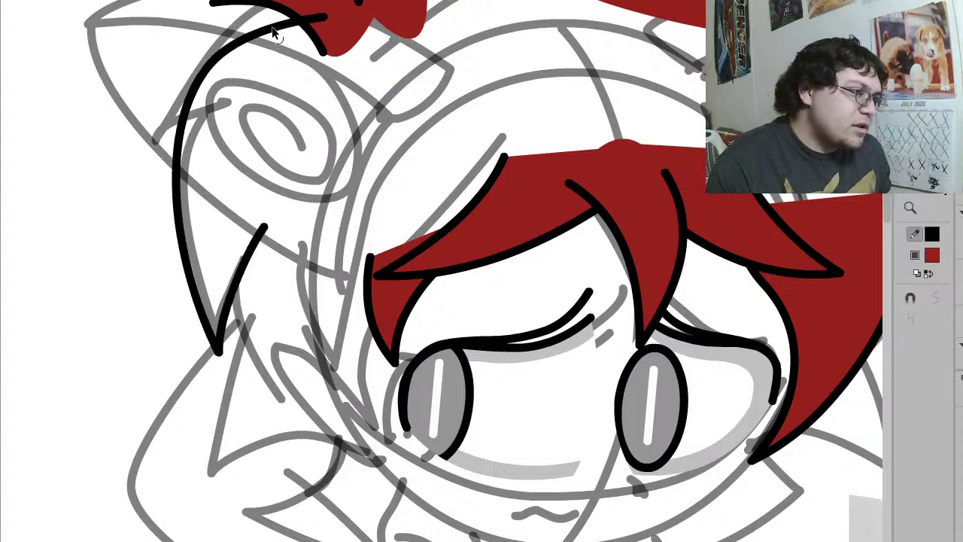
Step: Smooth the outline of the long side strand, including its outer edge
left_click(273, 31)
left_click(936, 298)
left_click(937, 298)
left_click(937, 299)
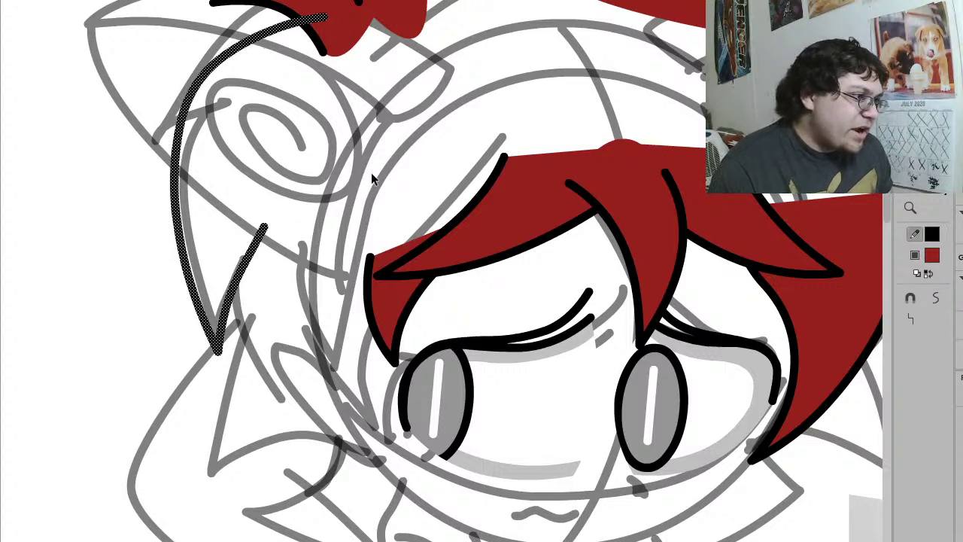
left_click(269, 63)
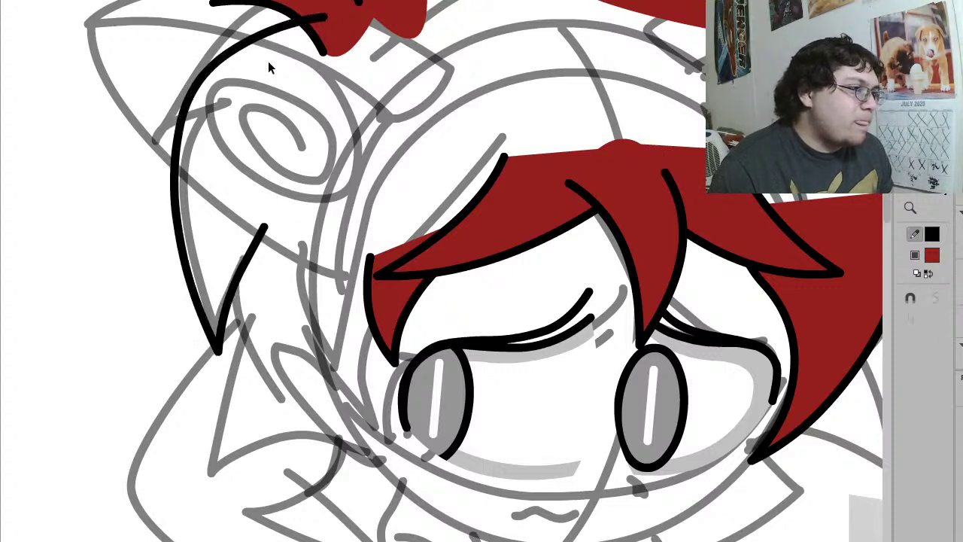
left_click(226, 61)
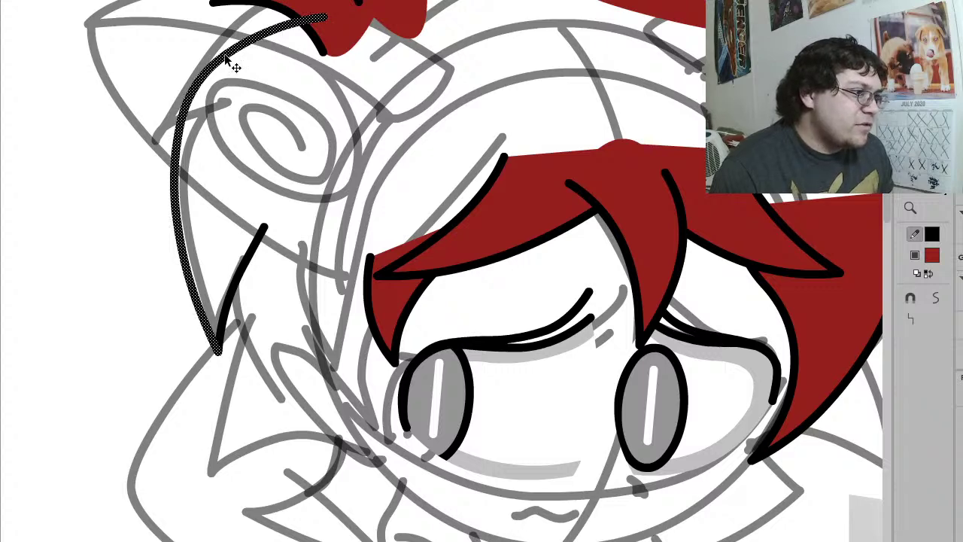
left_click(931, 295)
left_click(930, 295)
left_click(931, 296)
left_click(931, 296)
left_click(277, 84)
left_click_drag(288, 33, 294, 194)
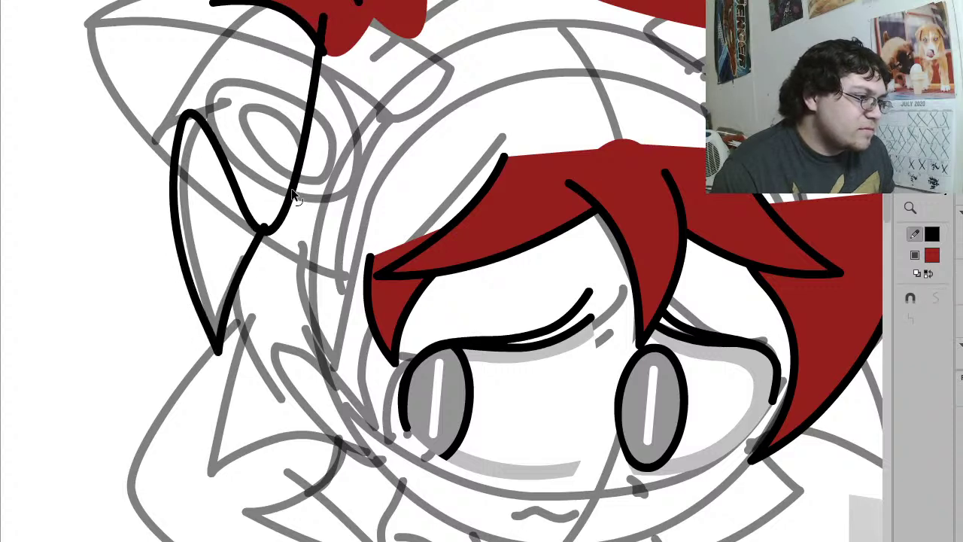
left_click(298, 196)
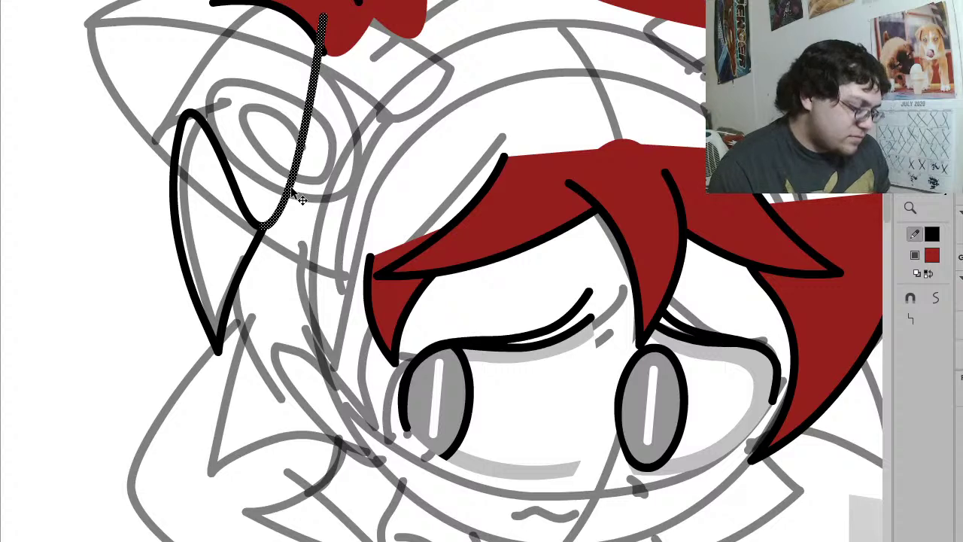
key("Delete")
key("ctrl+z")
key("ctrl+z")
key("ctrl+z")
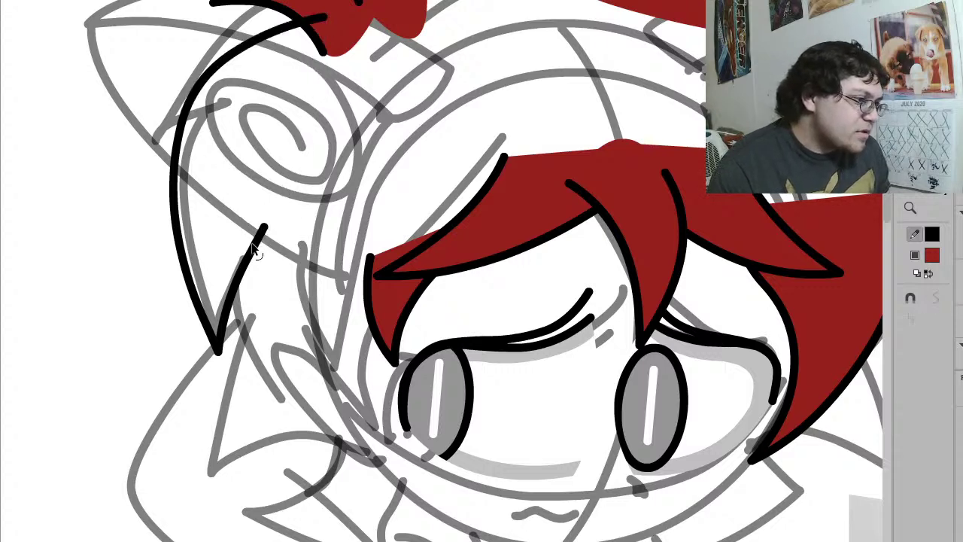
key("ctrl+z")
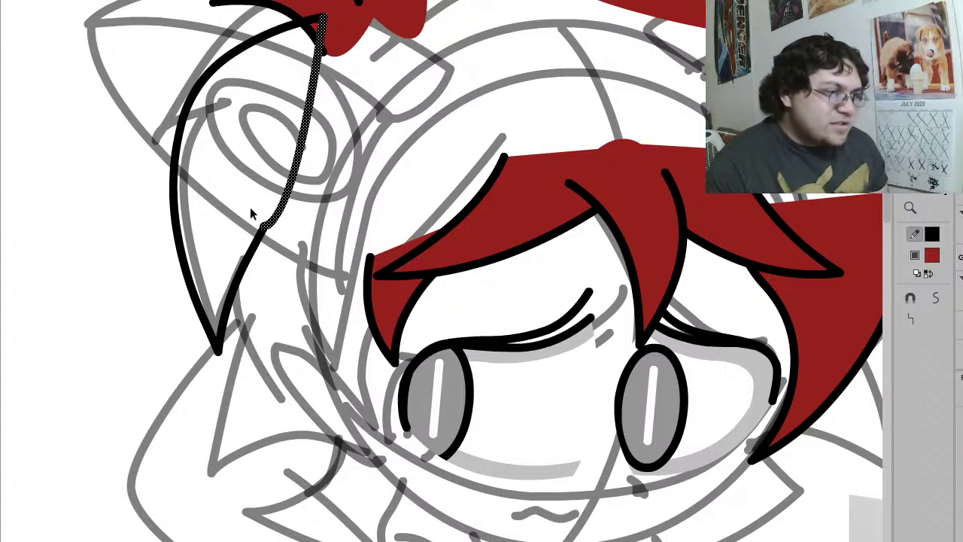
Step: Close the side strand's inner edge with a temporary line, fill the strand with dark red and delete that line
key("k")
left_click(253, 182)
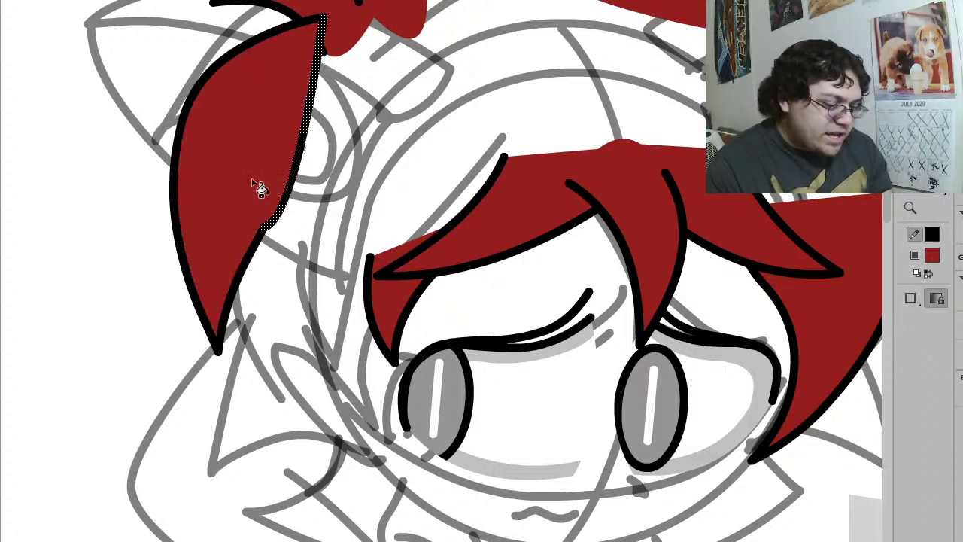
key("v")
key("Delete")
Step: Refine the upper outline of the side strand, group it with its fill and move it slightly toward the head
left_click_drag(323, 19, 335, 17)
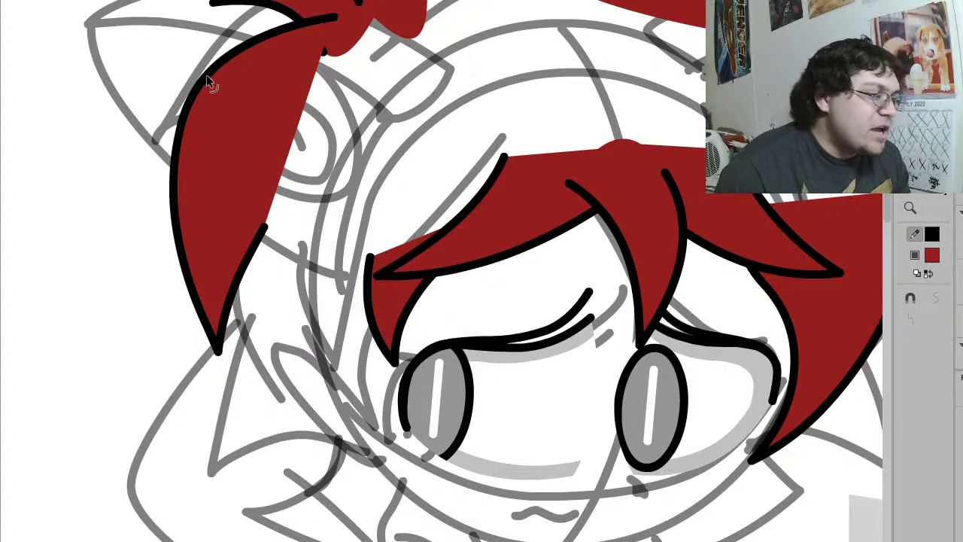
left_click_drag(206, 74, 213, 73)
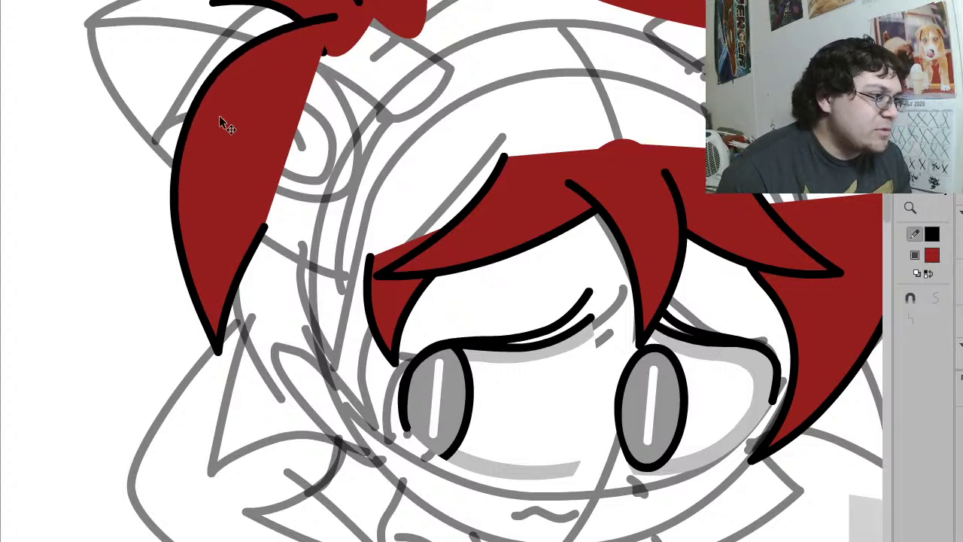
double_click(219, 115)
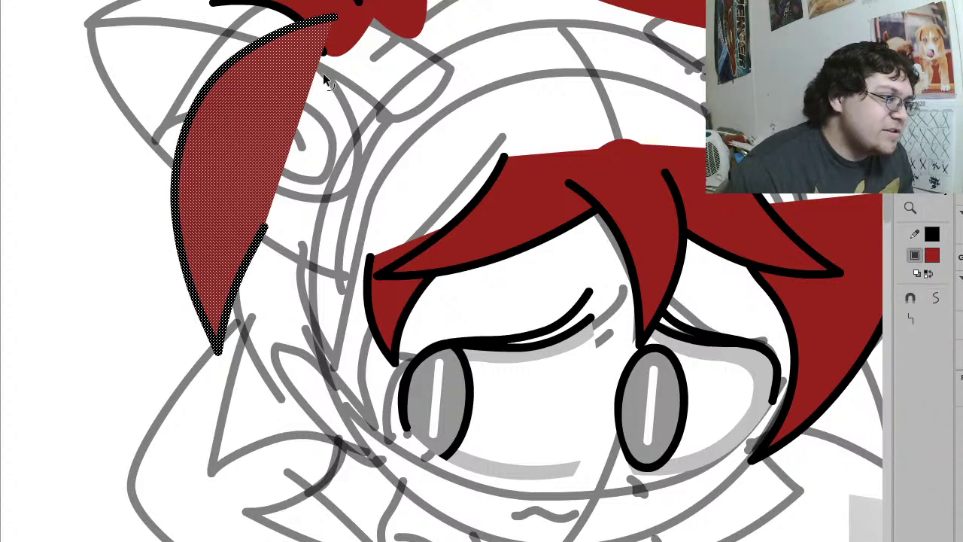
key("ctrl+g")
left_click_drag(269, 106, 286, 108)
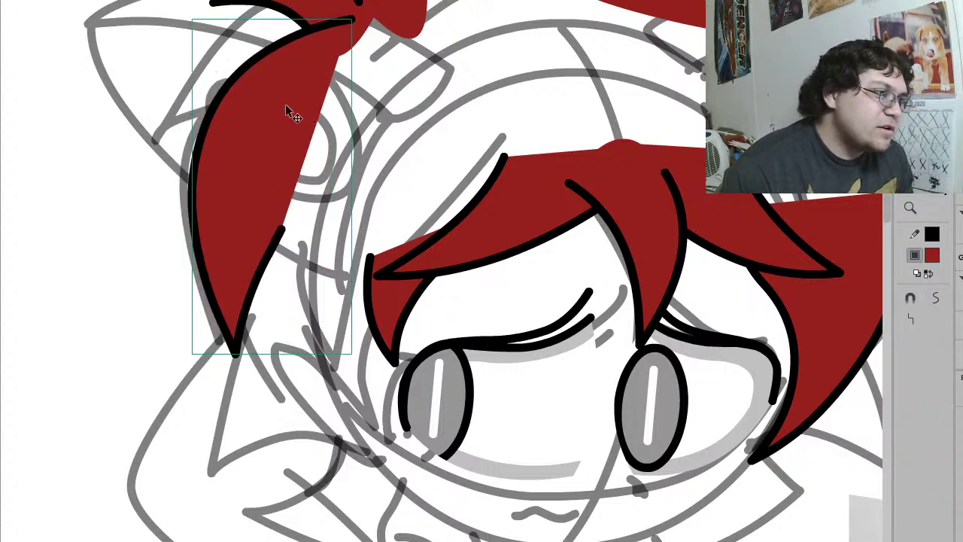
Step: Shorten the upper end of the side strand's outline inside its group where it meets the tuft
double_click(338, 41)
mouse_move(399, 1)
left_mouse_down()
mouse_move(317, 42)
mouse_move(319, 66)
mouse_move(346, 51)
mouse_move(340, 31)
mouse_move(304, 28)
left_mouse_up()
key("Escape")
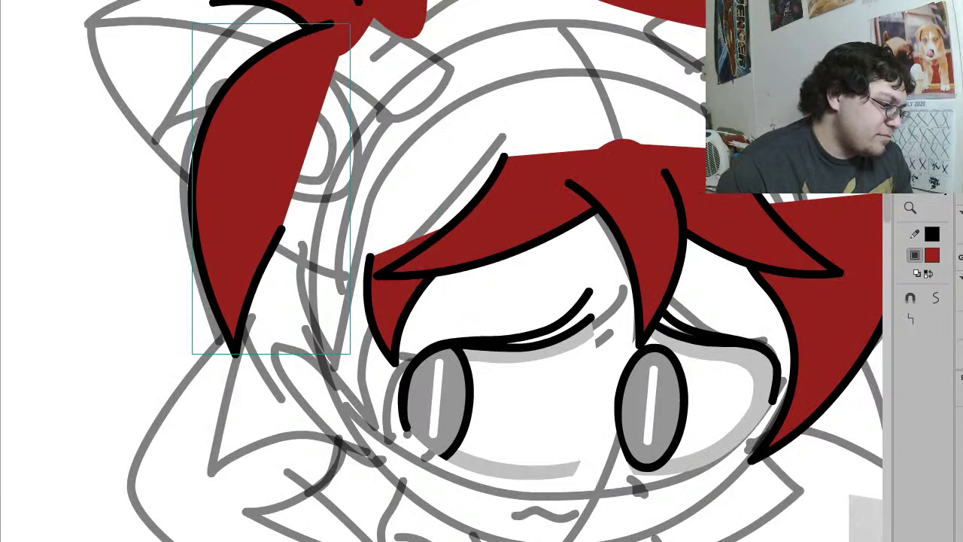
left_click(347, 34)
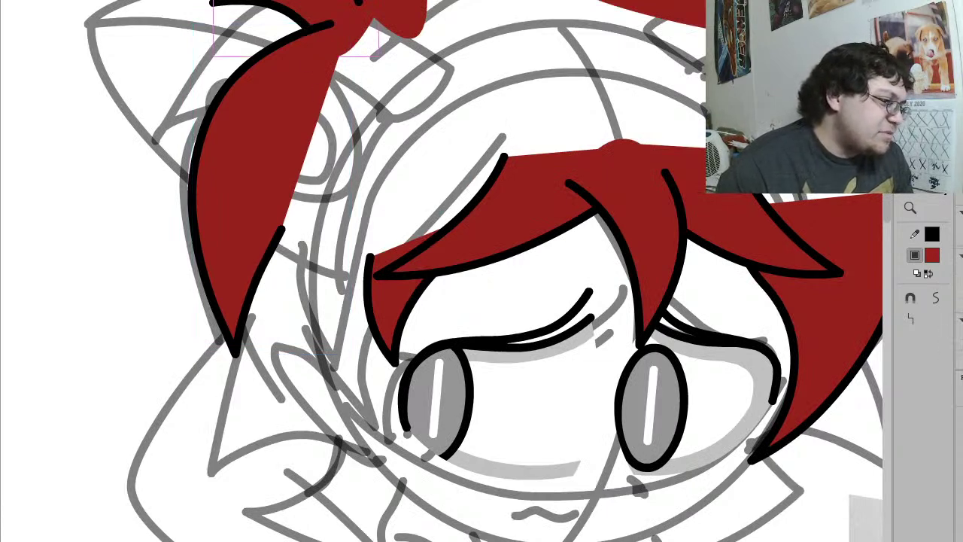
key("Escape")
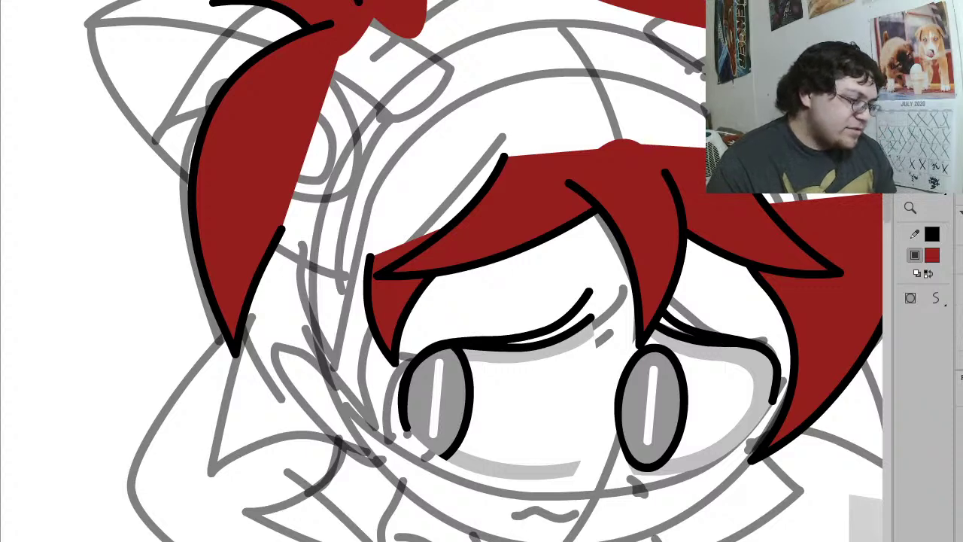
Step: Draw the black outline of a second pointed strand from beneath the side strand down past the cheek
mouse_move(246, 241)
left_mouse_down()
mouse_move(255, 314)
mouse_move(299, 390)
left_mouse_up()
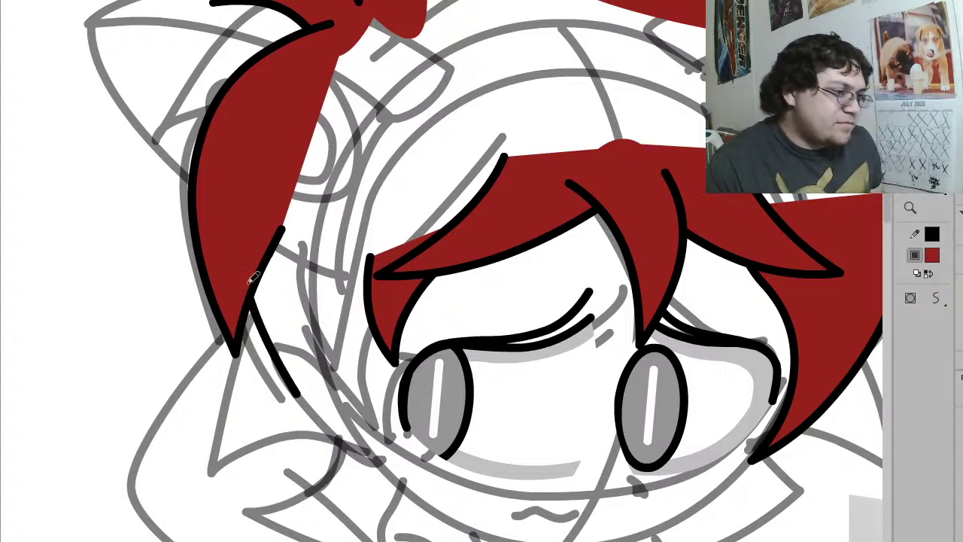
key("ctrl+z")
mouse_move(236, 265)
left_mouse_down()
mouse_move(284, 400)
mouse_move(342, 477)
mouse_move(398, 508)
mouse_move(342, 416)
mouse_move(327, 286)
left_mouse_up()
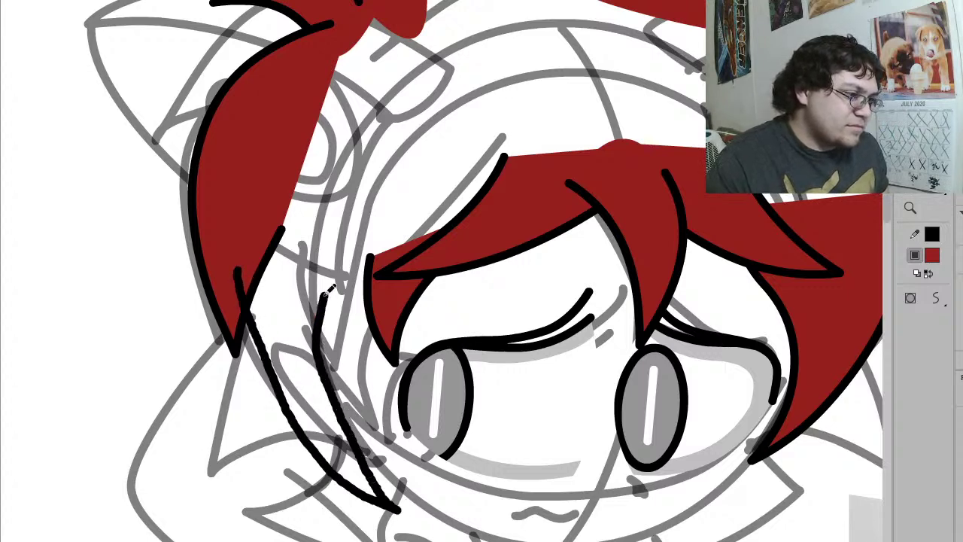
Step: Straighten both outlines of the second side strand and bend its outer edge inward
double_click(338, 396)
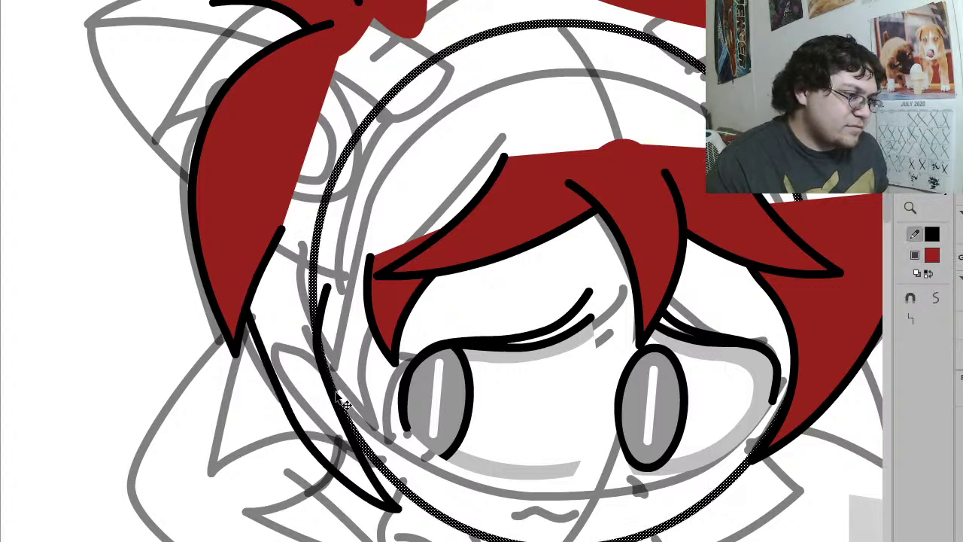
double_click(365, 459)
left_click(905, 322)
left_click(905, 322)
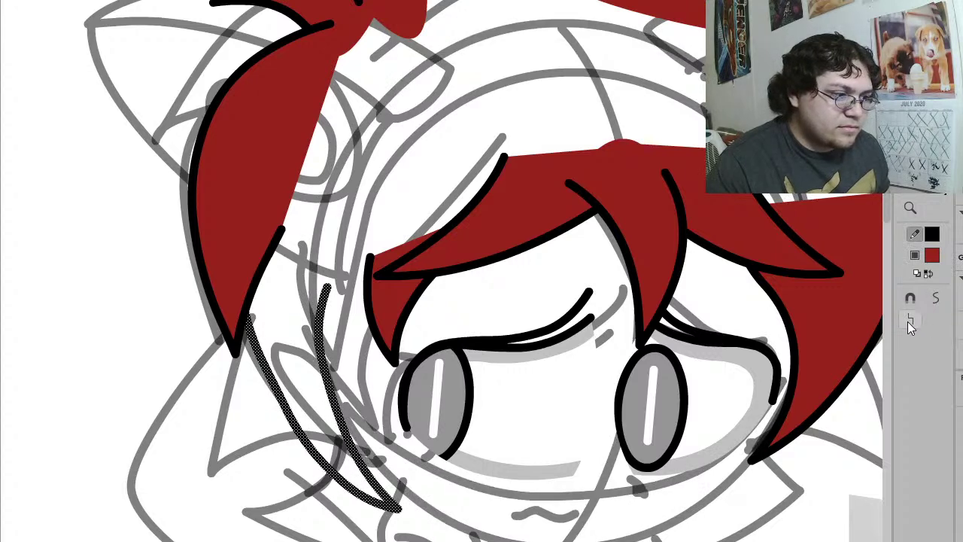
left_click(905, 322)
left_click(905, 322)
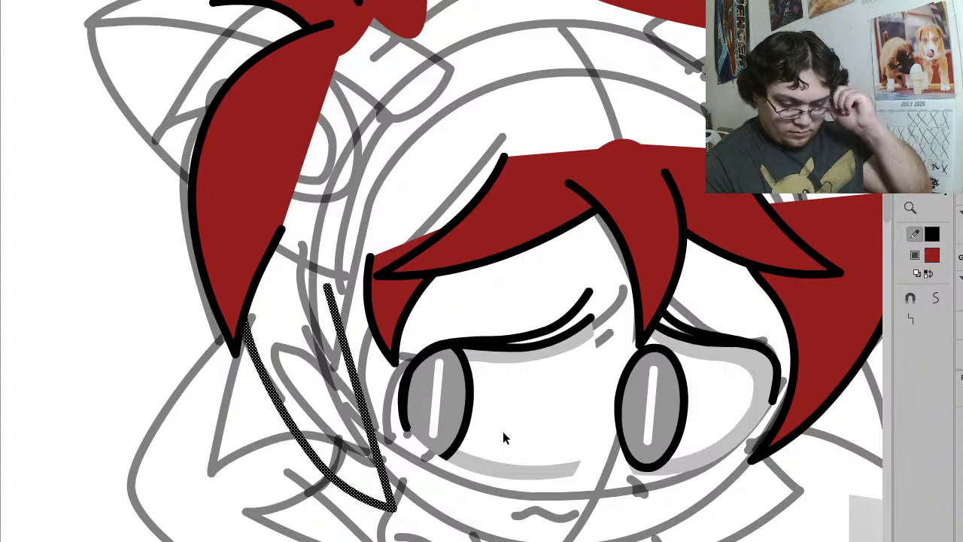
left_click(279, 454)
left_click_drag(300, 441, 304, 411)
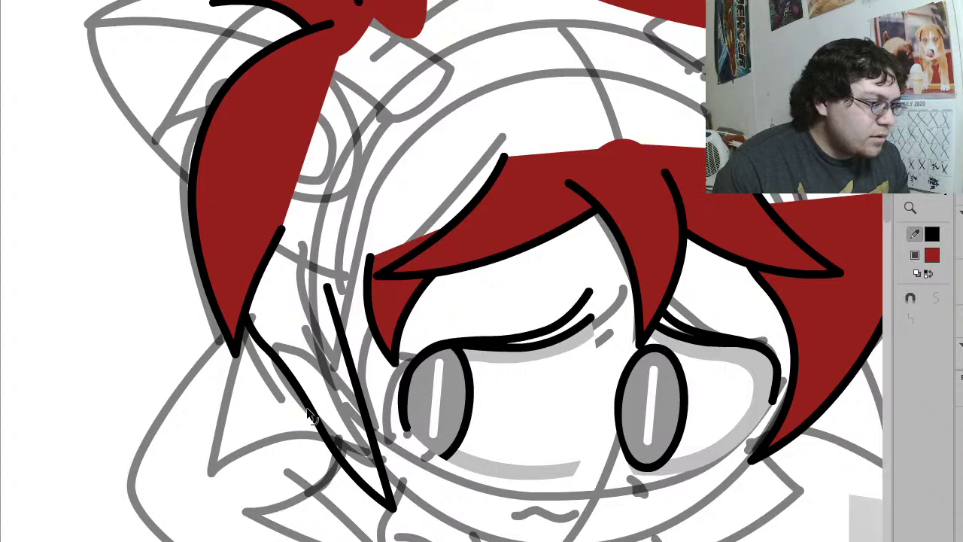
Step: Fully straighten the strand's outer edge, then curve both edges into smooth arcs following the sketch
double_click(307, 410)
left_click(910, 320)
left_click(911, 320)
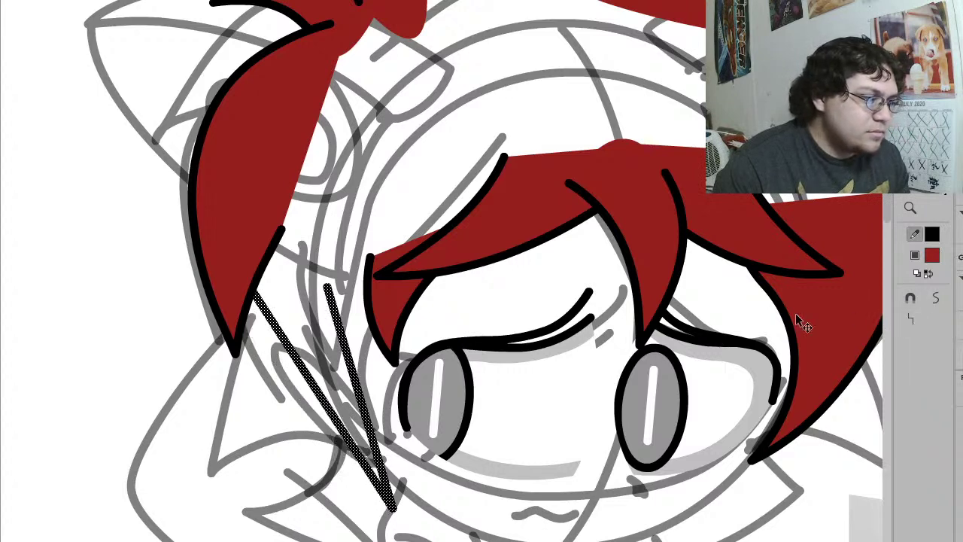
left_click(297, 393)
left_click_drag(311, 391, 280, 389)
left_click_drag(361, 392, 337, 403)
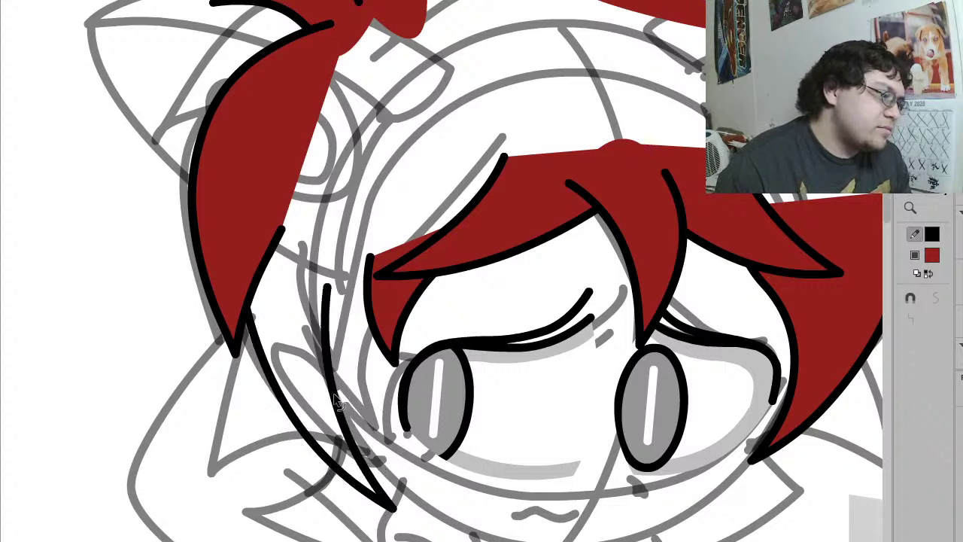
Step: Move the strand's lower tip and the upper end of its inner edge slightly toward the face and refine the curve between them
left_click_drag(391, 504, 401, 497)
left_click_drag(344, 412, 348, 411)
left_click_drag(328, 287, 339, 288)
mouse_move(260, 342)
left_mouse_down()
mouse_move(424, 288)
mouse_move(445, 246)
mouse_move(305, 284)
left_mouse_up()
left_click(304, 280)
key("Delete")
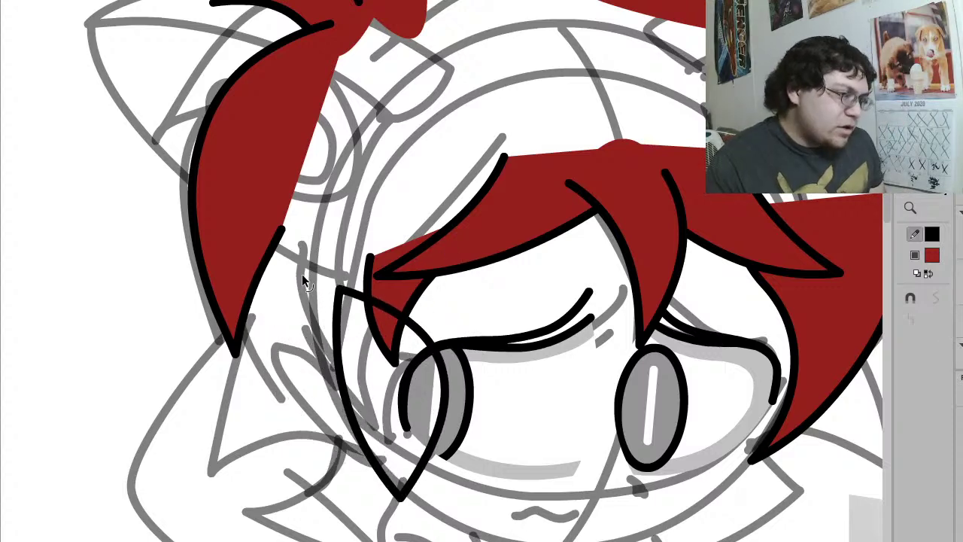
key("ctrl+z")
left_click(346, 307)
key("ctrl+z")
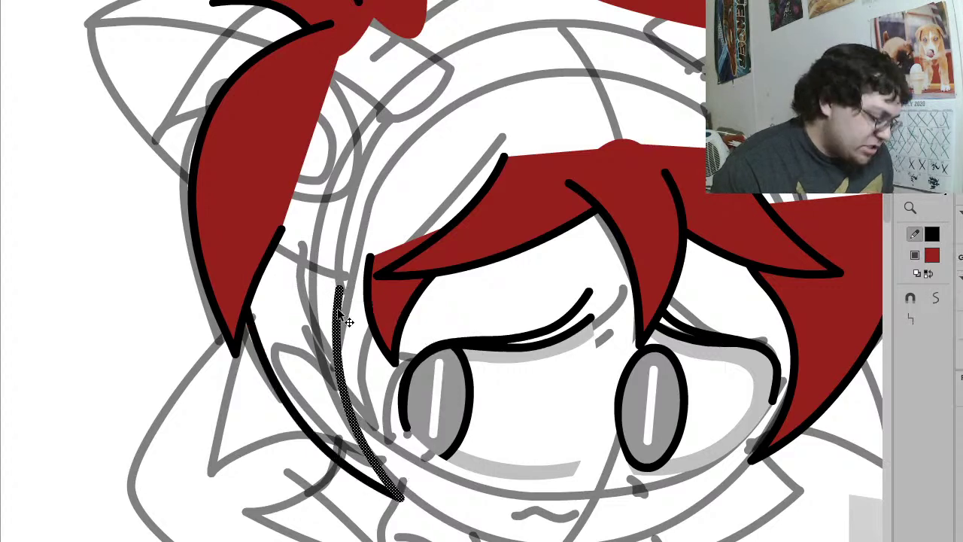
key("ctrl+z")
Step: Fill the second side strand with dark red, delete its temporary closing line and bulge the fill's top edge up beneath the outer strand
key("k")
left_click(322, 321)
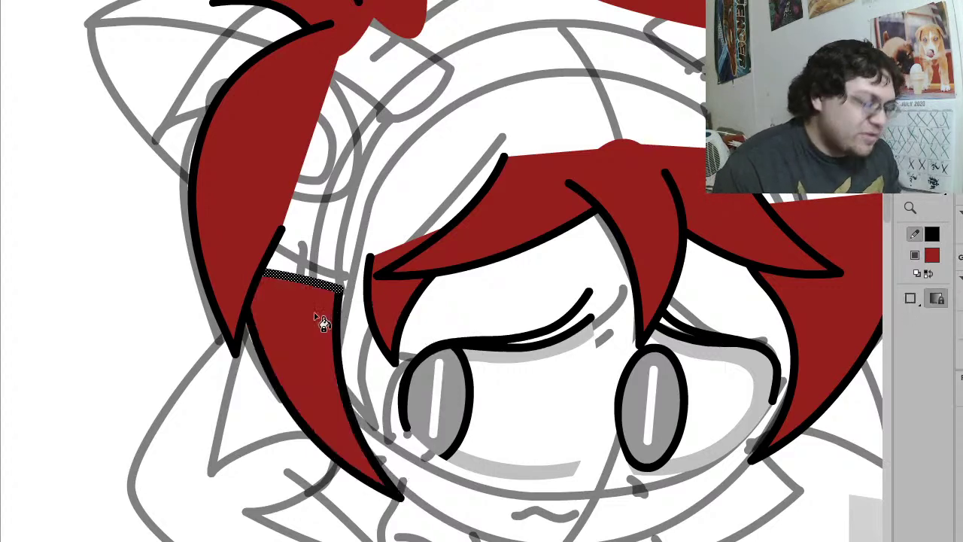
key("Delete")
key("v")
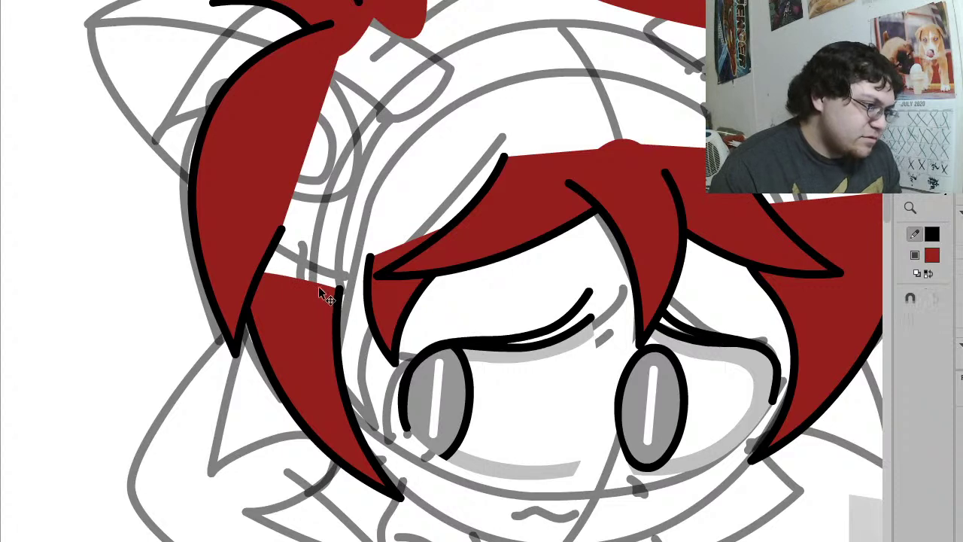
left_click_drag(323, 284, 328, 181)
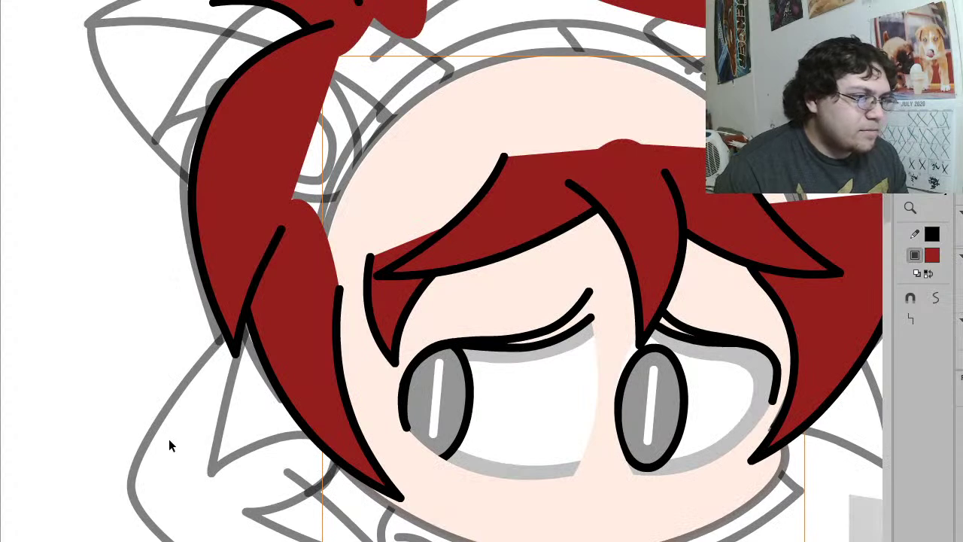
left_click(168, 439)
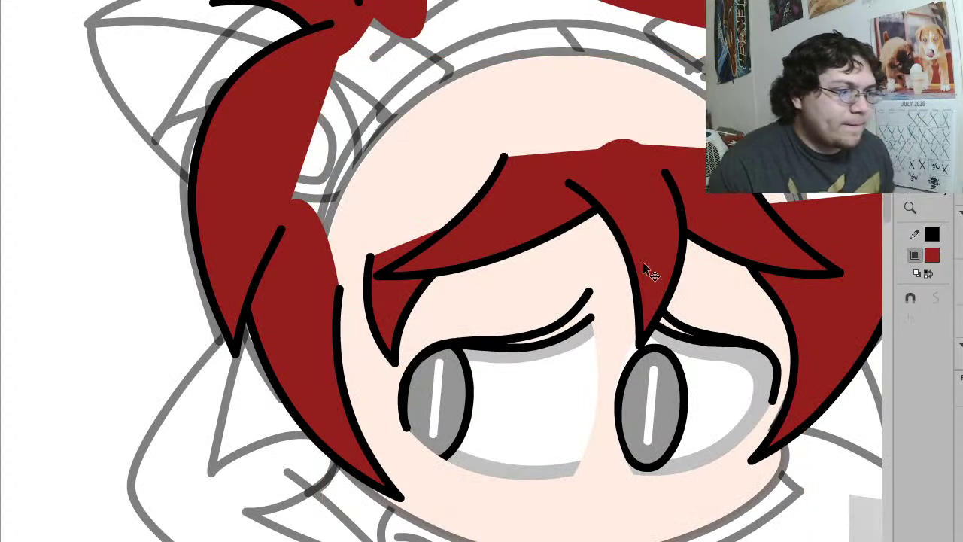
Step: Group the second side strand's fill with its outlines and shift the group slightly away from the face
left_click(318, 353)
double_click(318, 353)
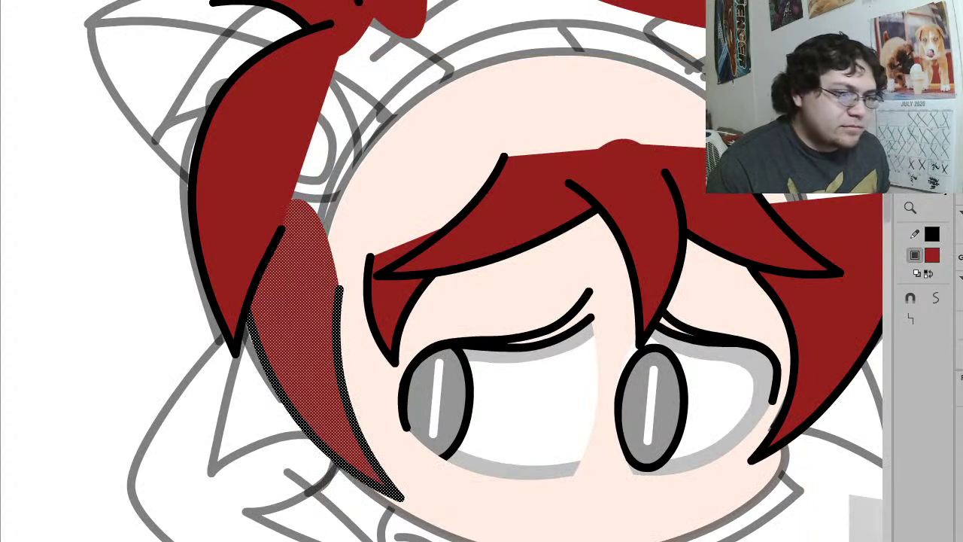
key("ctrl+g")
left_click_drag(368, 464, 265, 462)
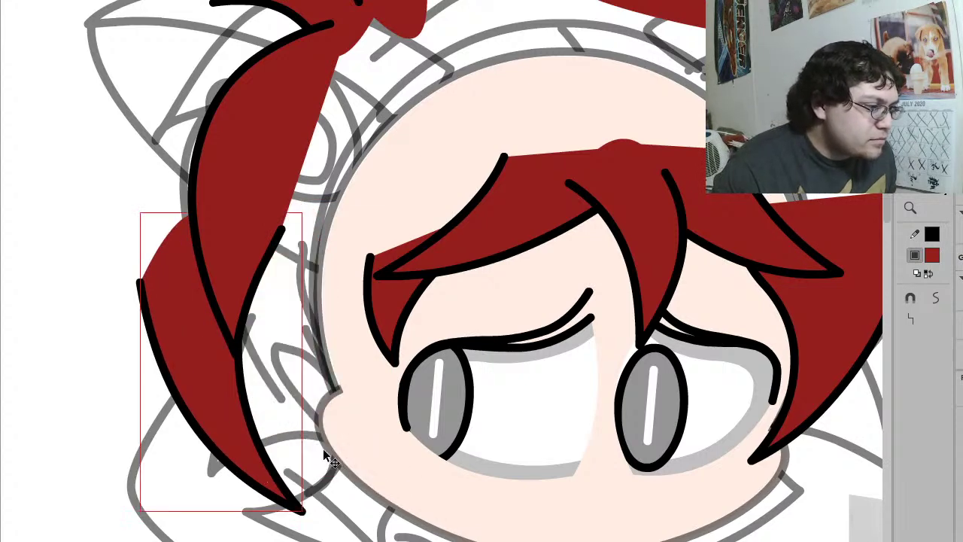
key("ctrl+z")
Step: Recolour the grey outline segments around the jaw and forehead of the face to black
left_click(530, 523)
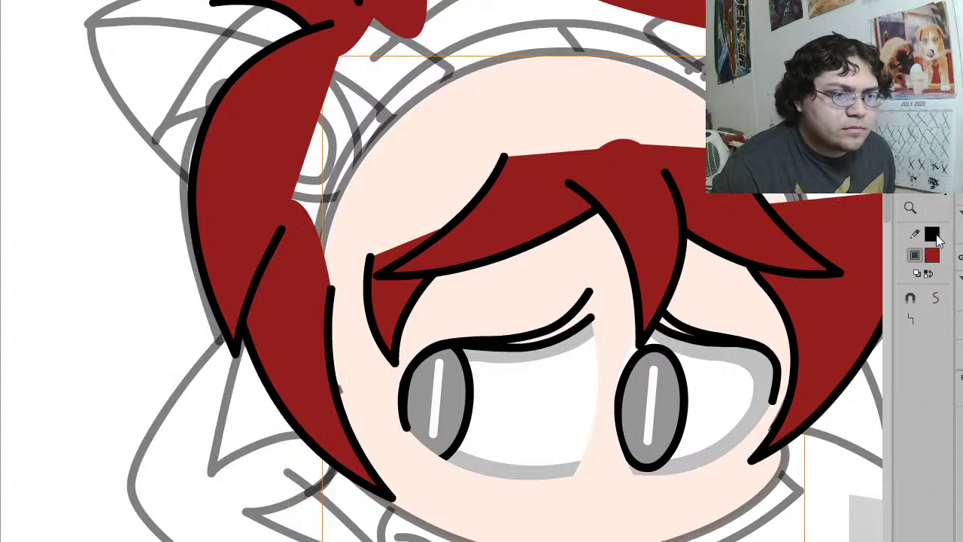
left_click(744, 497)
left_click(914, 234)
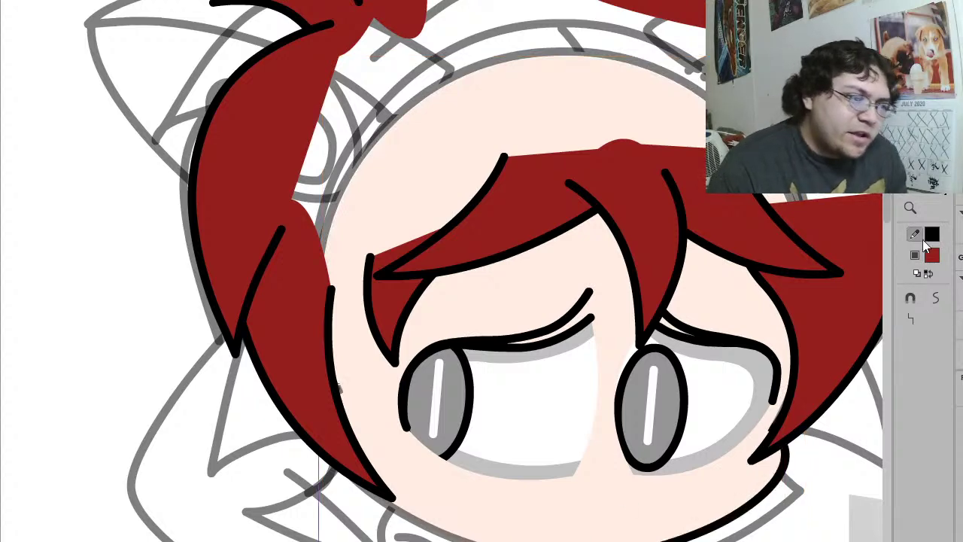
left_click(567, 53)
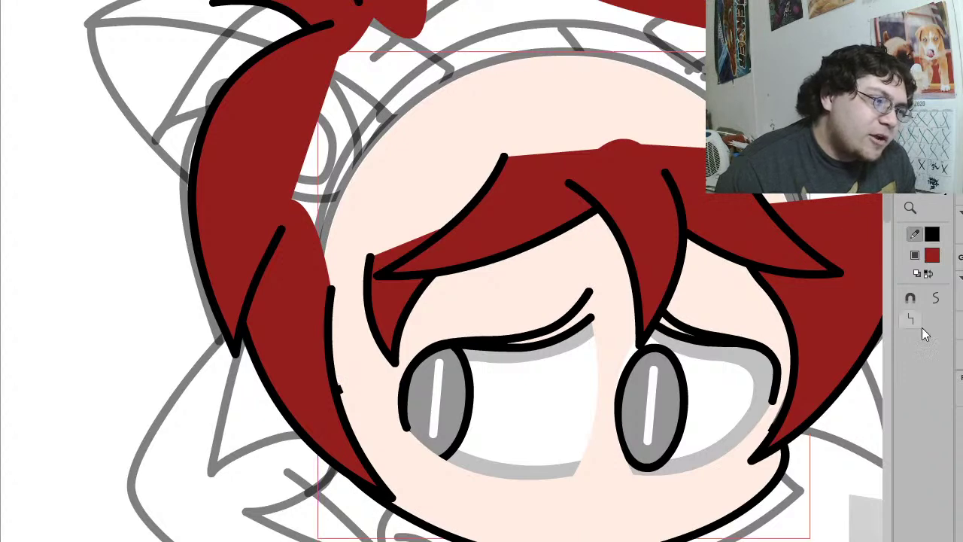
left_click(935, 235)
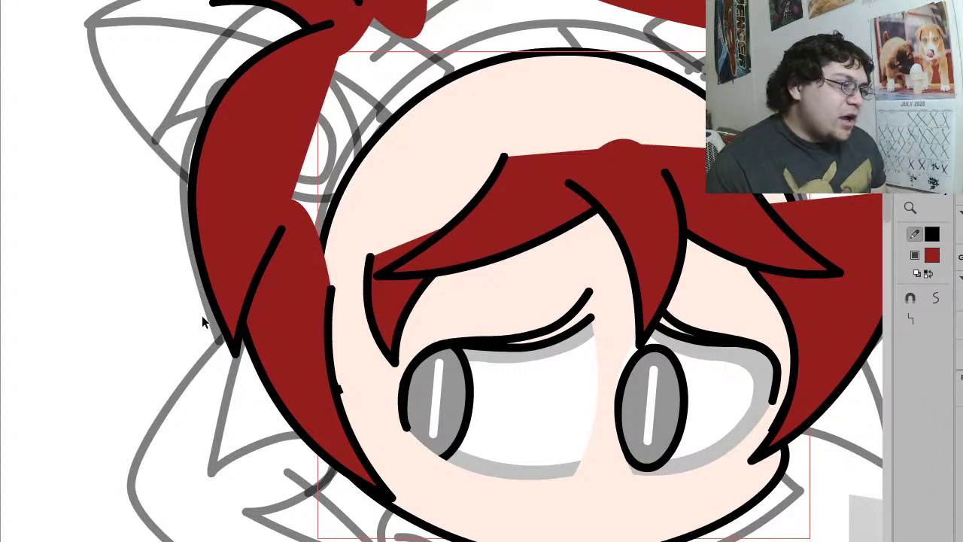
left_click(153, 317)
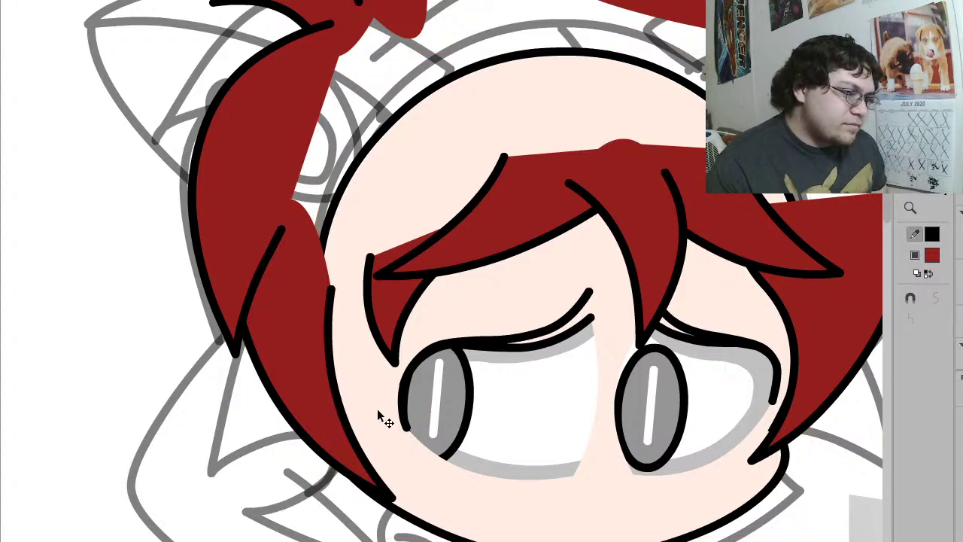
Step: Paint a dark red brush line bridging the gap between the fringe and the second side strand, keeping the black outlines uncovered
key("z")
left_click(537, 339)
left_click(424, 292)
key("v")
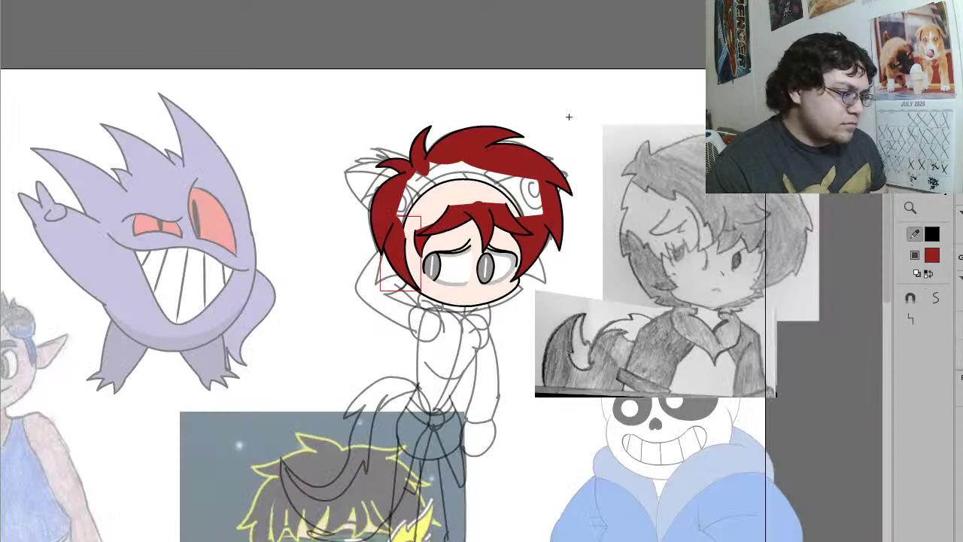
key("z")
left_click_drag(619, 310, 331, 96)
key("b")
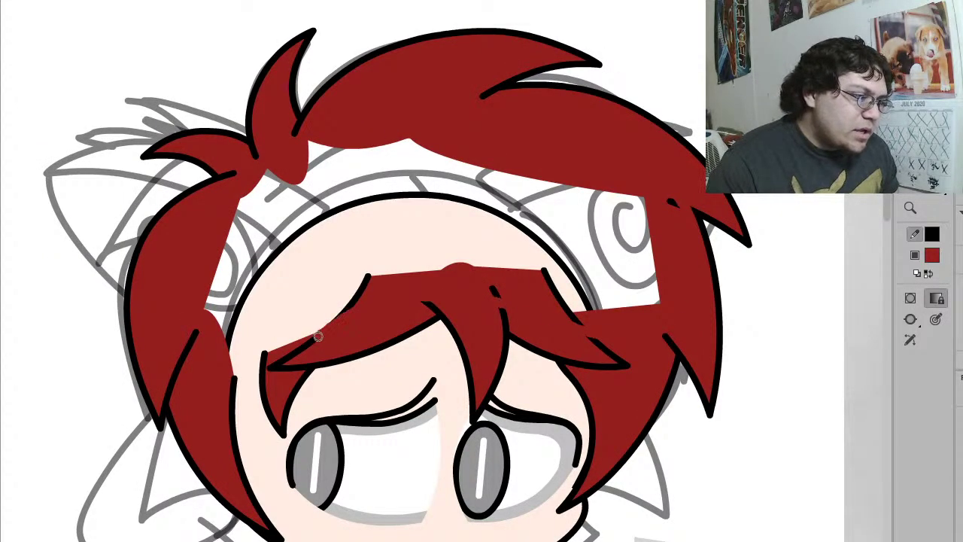
left_click_drag(265, 368, 231, 393)
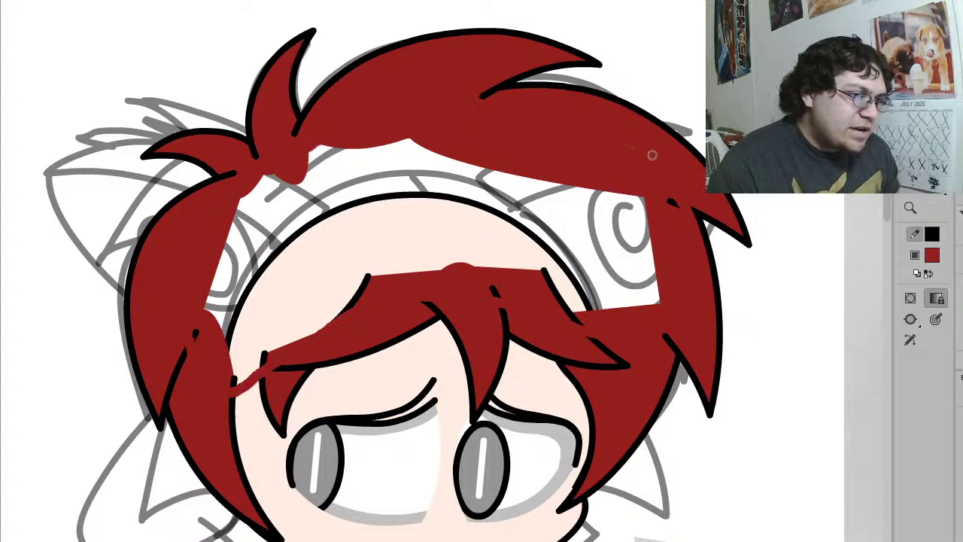
key("ctrl+z")
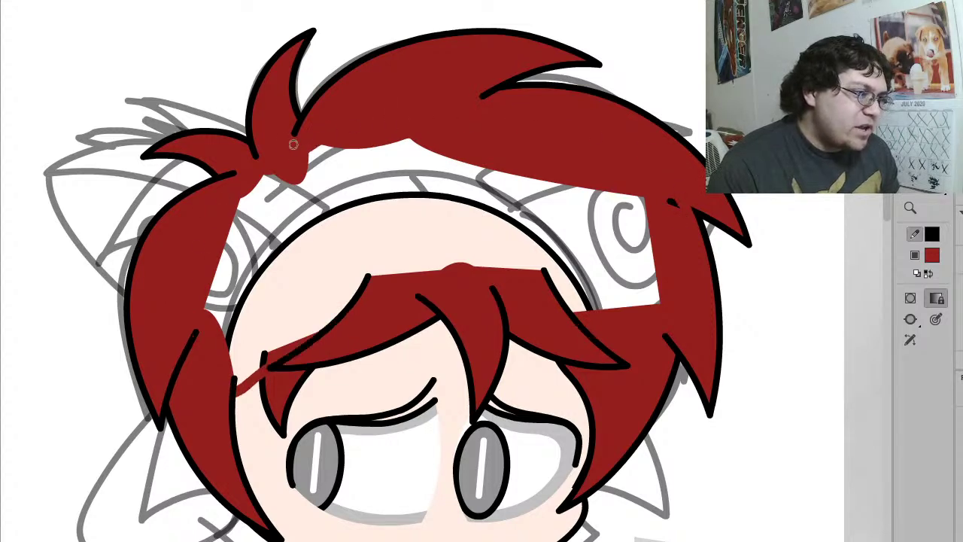
Step: Brush dark red across the gaps beneath the small upper tufts and fill the open area inside the hair with dark red
mouse_move(238, 184)
left_mouse_down()
mouse_move(265, 183)
mouse_move(341, 136)
mouse_move(248, 183)
mouse_move(334, 144)
left_mouse_up()
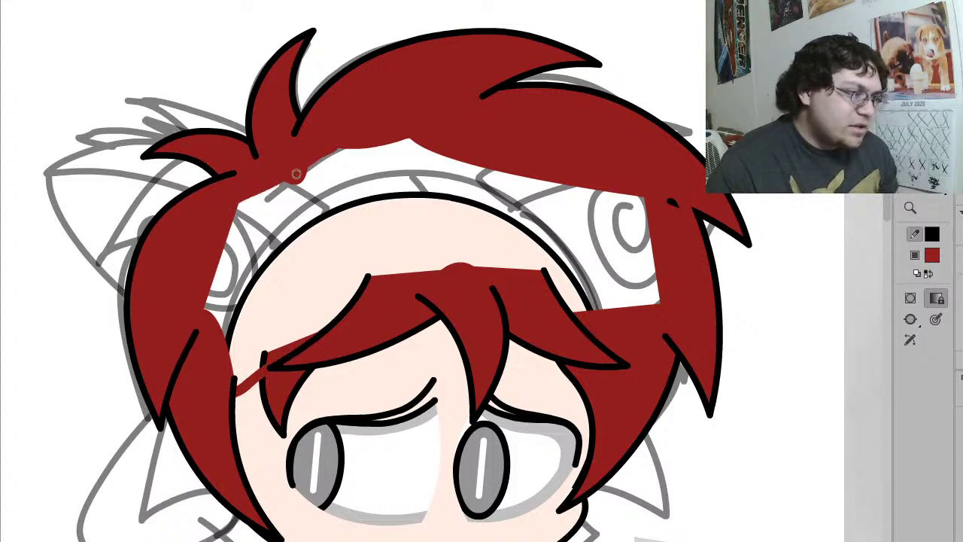
key("k")
left_click(326, 182)
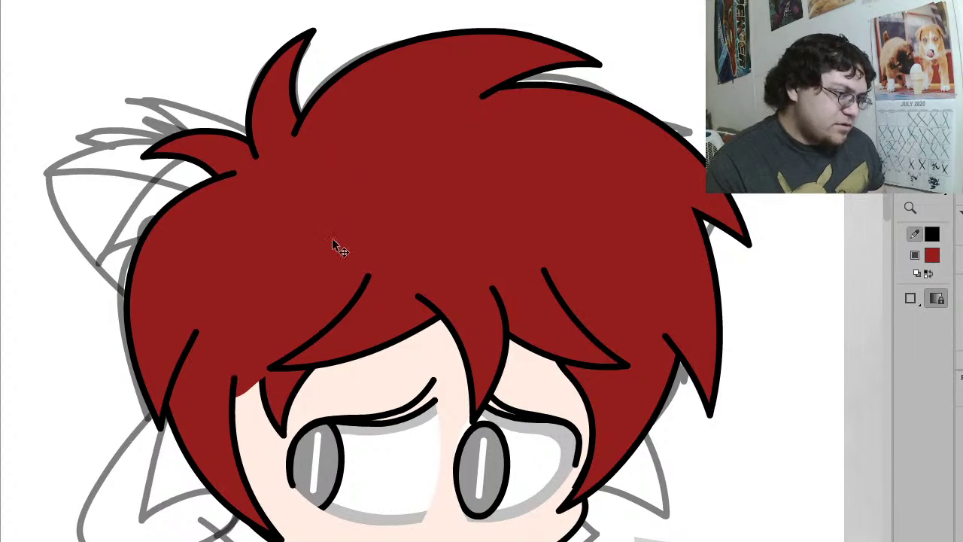
key("v")
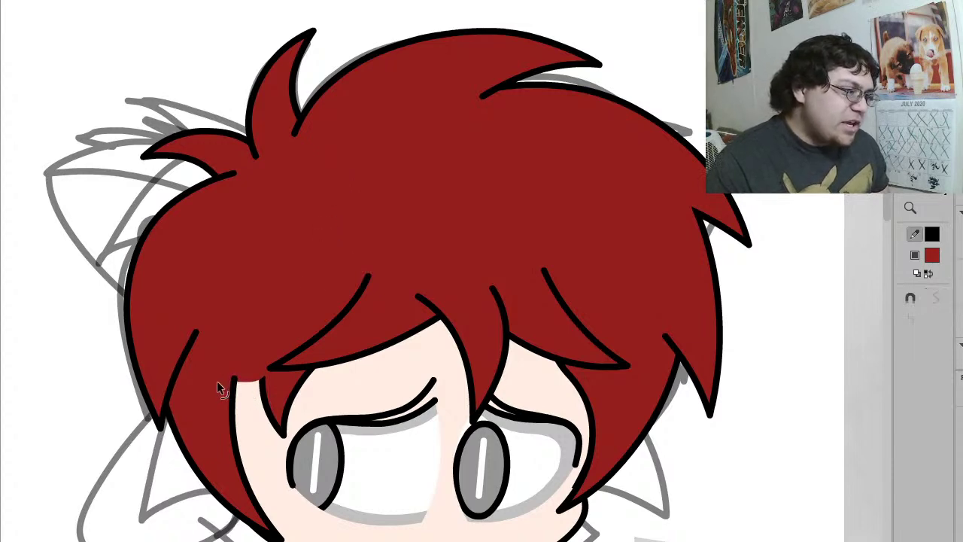
Step: Reshape the new fill's lower edge between the fringe and the side strand into a diagonal
left_click(292, 271)
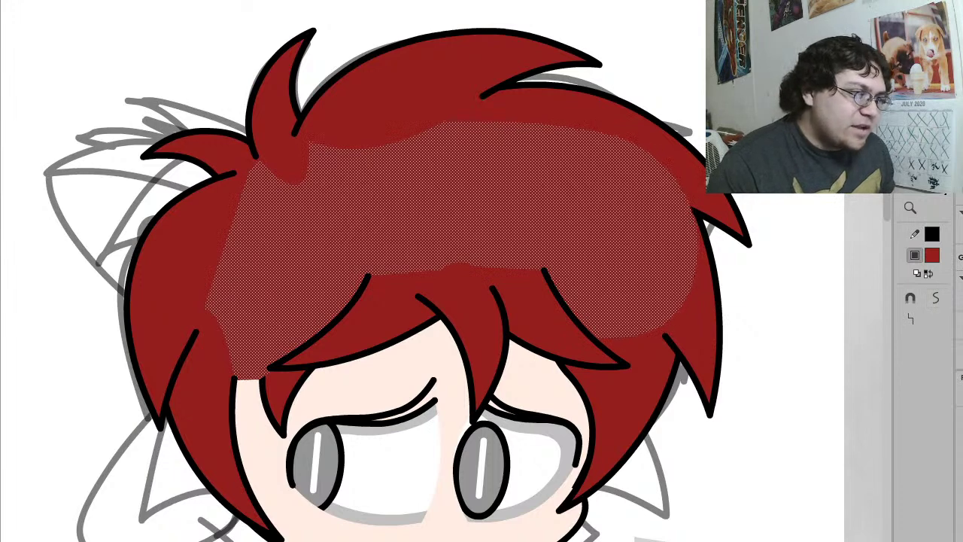
key("Escape")
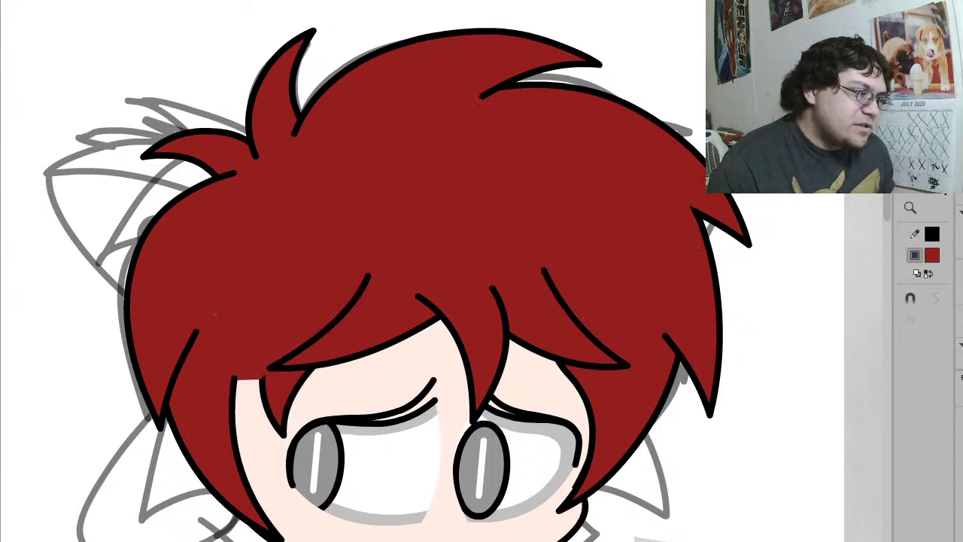
left_click(256, 361)
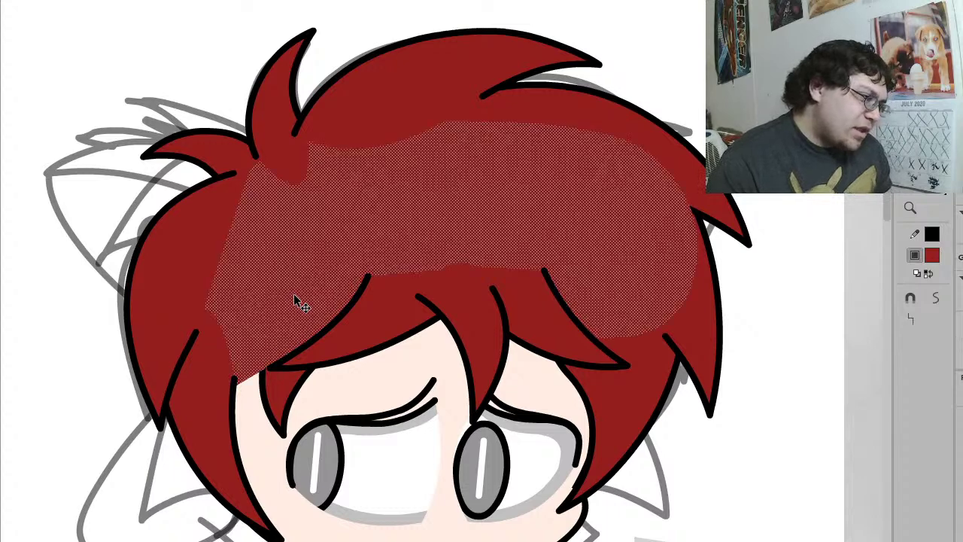
Step: Place the second side strand behind the face so that the cheek and its outline overlap it
left_click(273, 389)
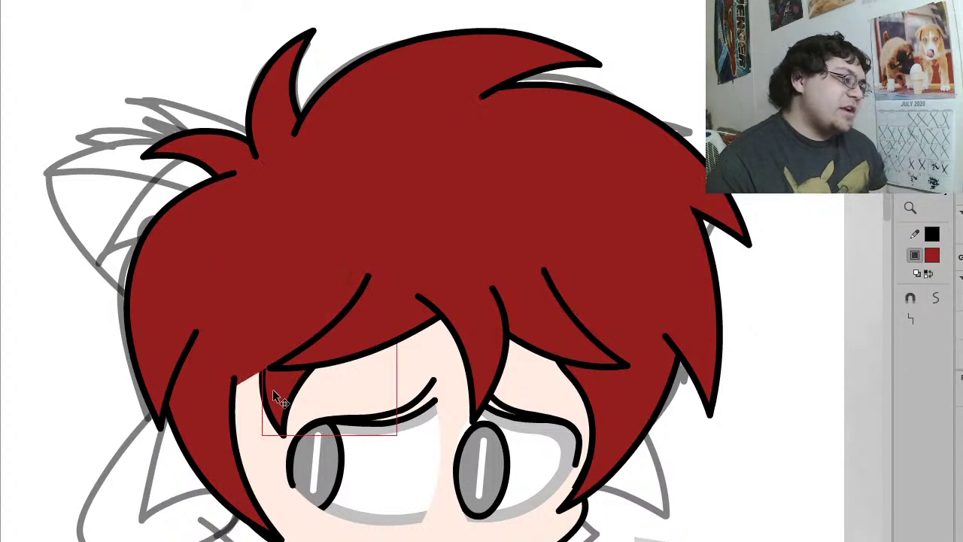
left_click(254, 492)
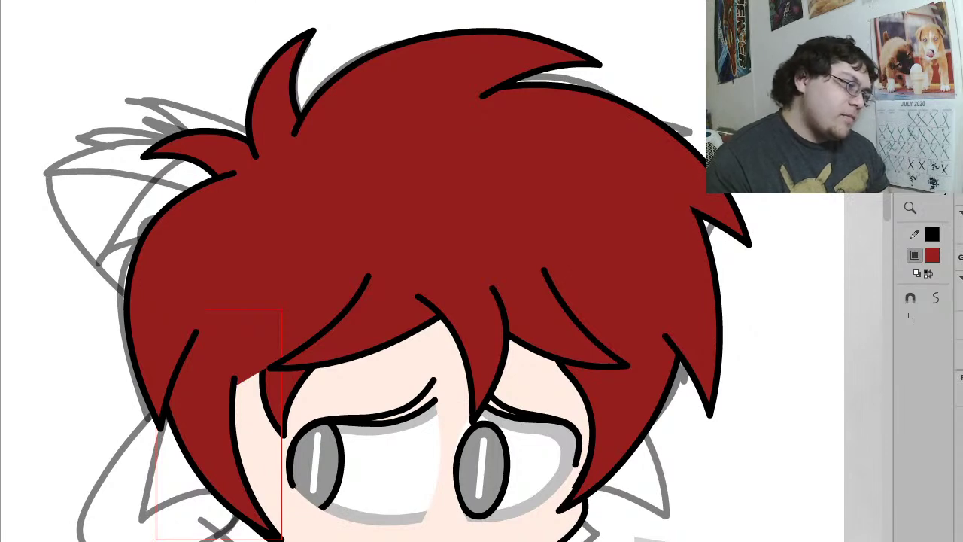
key("Delete")
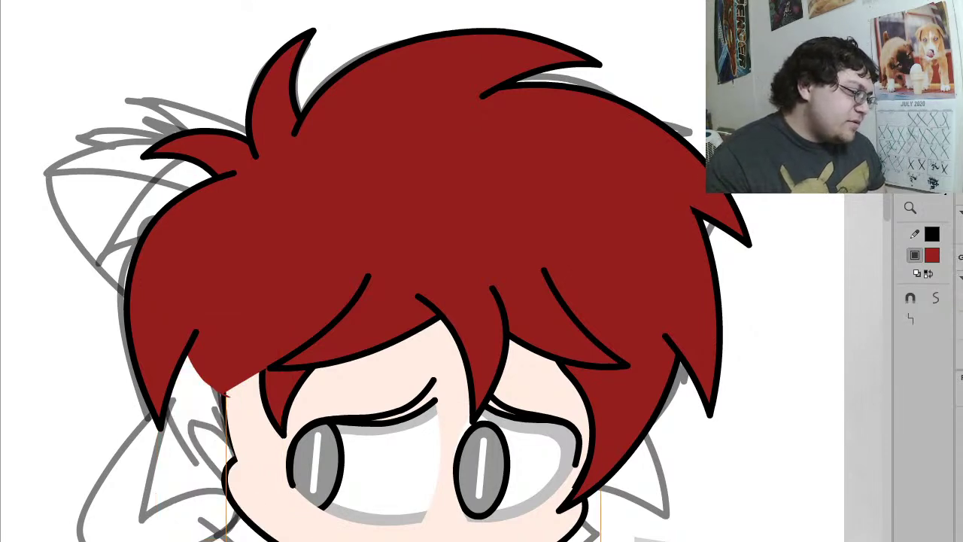
key("Escape")
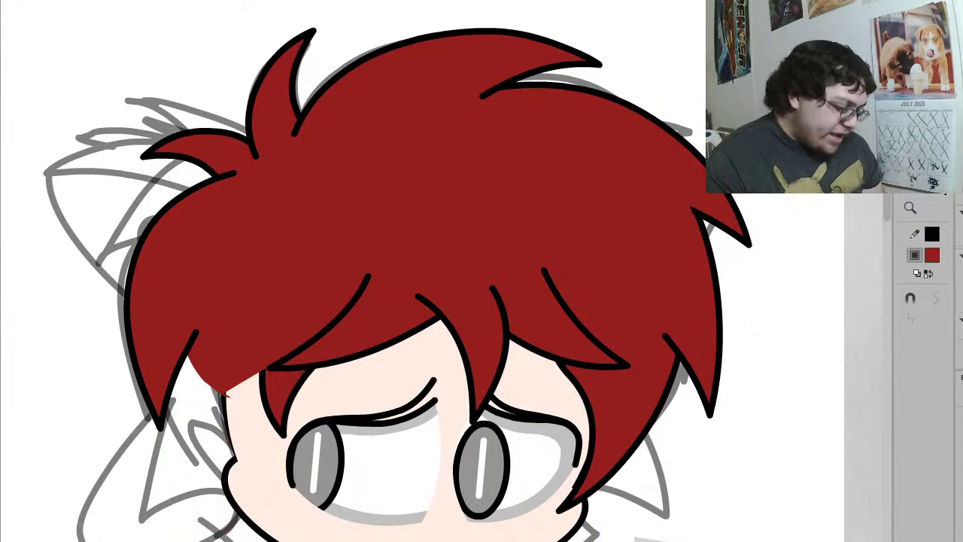
key("ctrl+z")
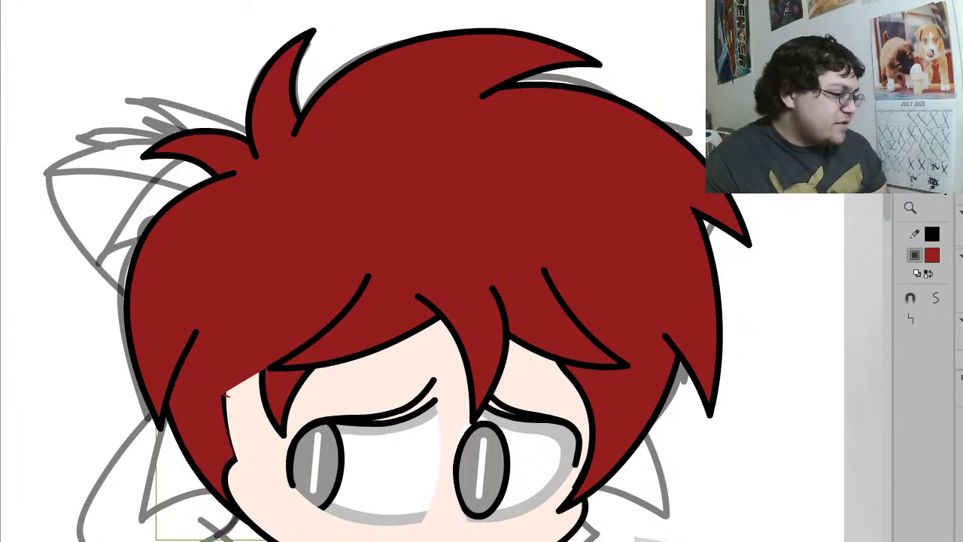
key("Escape")
key("y")
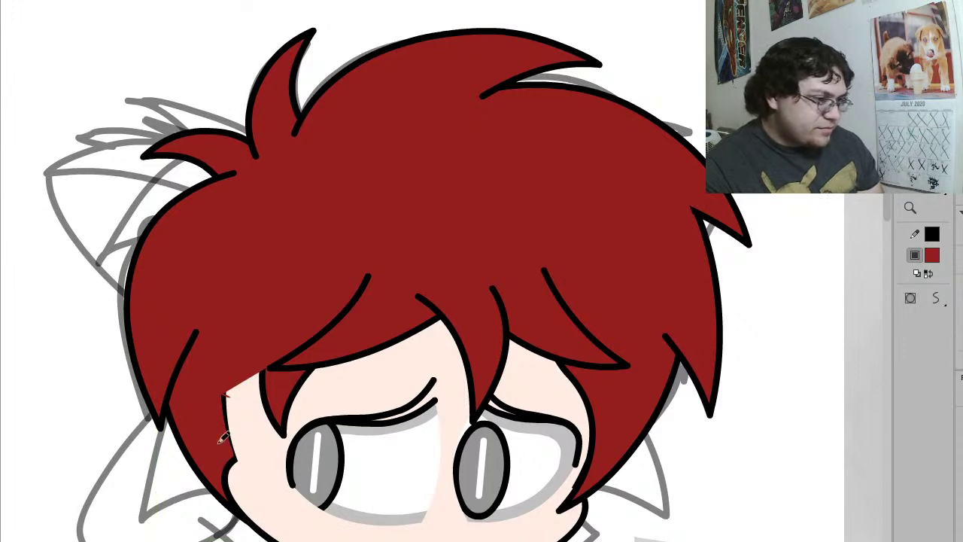
Step: Draw a closed black ear outline beside the cheek below the side hair strand and fill it with the face's skin colour
mouse_move(246, 488)
left_mouse_down()
mouse_move(202, 463)
mouse_move(190, 412)
mouse_move(213, 407)
mouse_move(239, 421)
left_mouse_up()
key("ctrl+z")
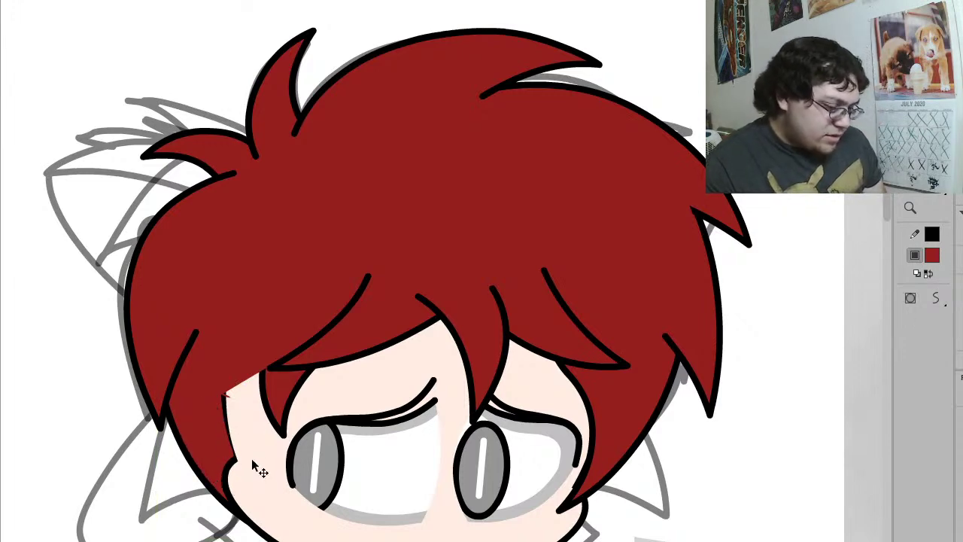
mouse_move(251, 458)
left_mouse_down()
mouse_move(220, 417)
mouse_move(169, 409)
mouse_move(154, 451)
mouse_move(187, 498)
mouse_move(254, 530)
mouse_move(265, 524)
mouse_move(242, 423)
left_mouse_up()
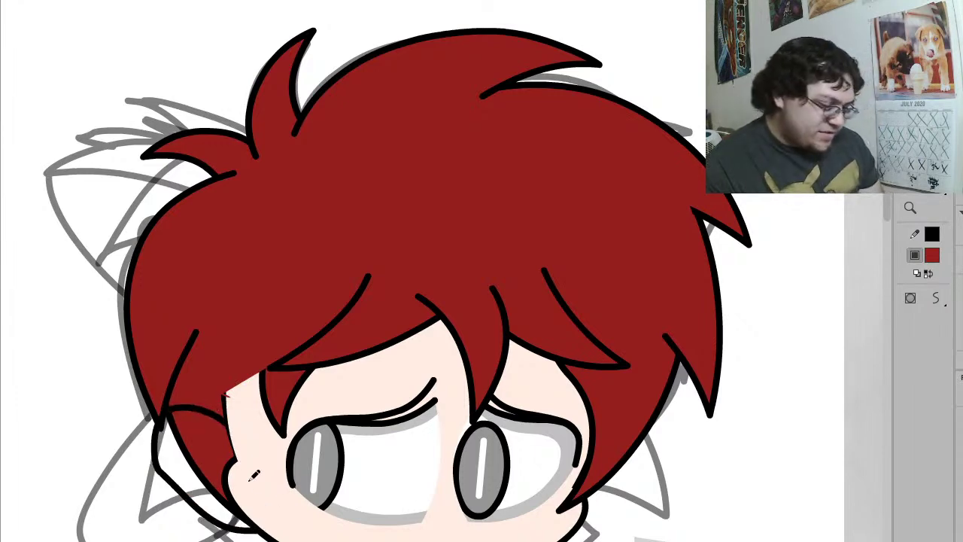
key("i")
left_click(316, 519)
left_click(196, 476)
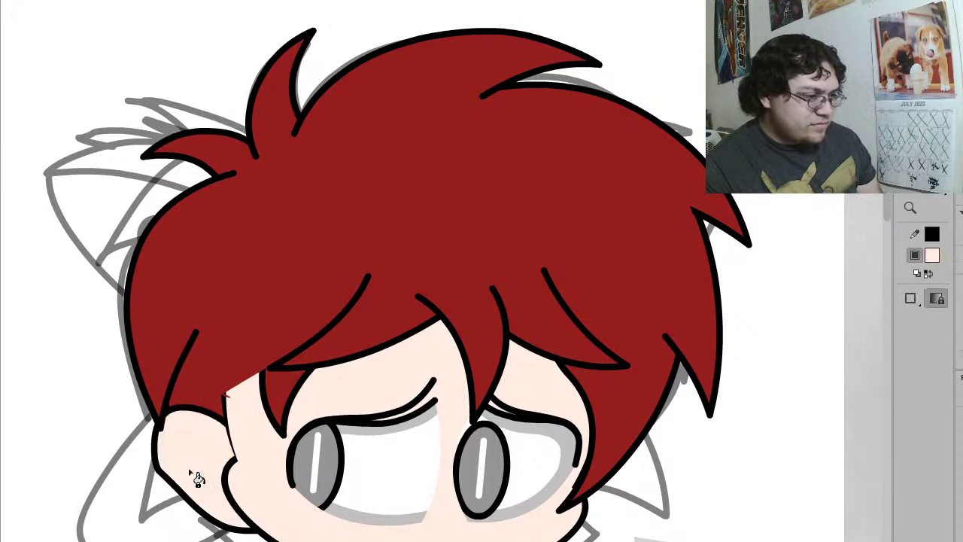
Step: Select the ear's fill and outline and straighten them repeatedly into a cleaner shape
double_click(199, 513)
key("Delete")
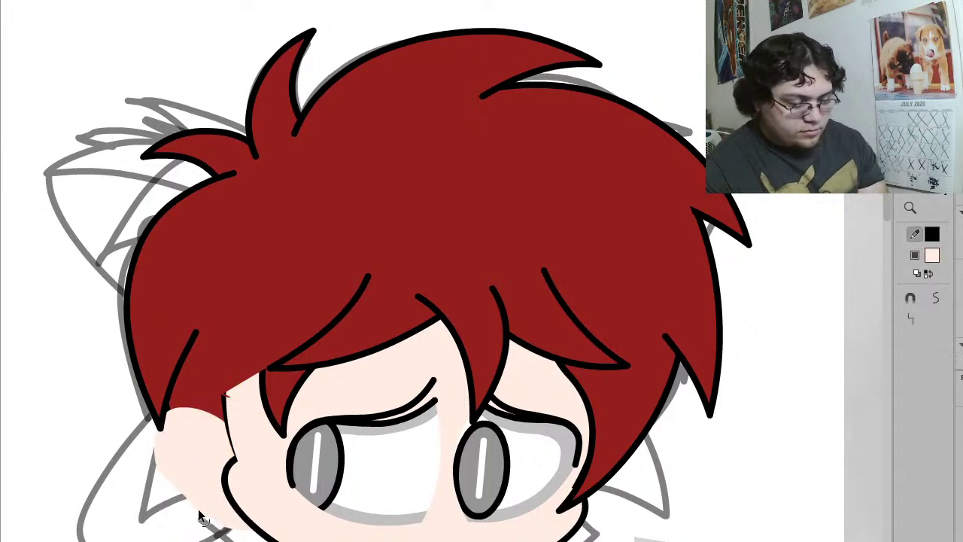
left_click(200, 490)
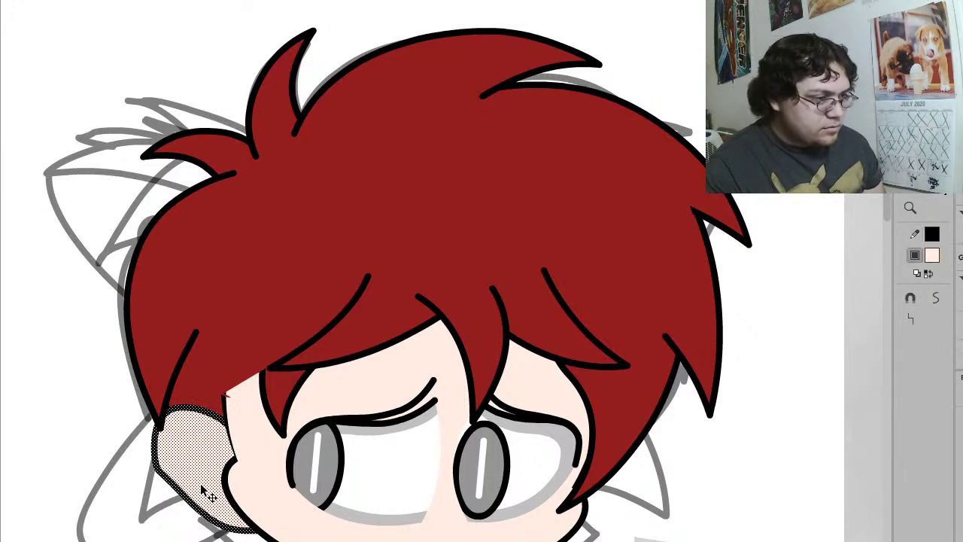
left_click(916, 318)
left_click(917, 318)
left_click(917, 319)
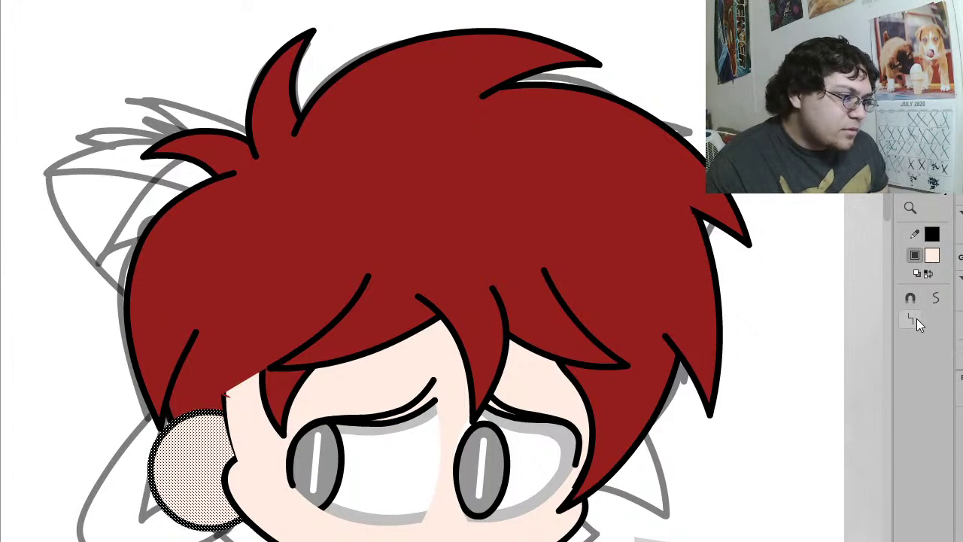
Step: Transform and group the ear, and fit it against the side of the head beneath the hair
key("q")
left_click_drag(240, 524, 270, 523)
key("ctrl+g")
left_click_drag(218, 487, 233, 471)
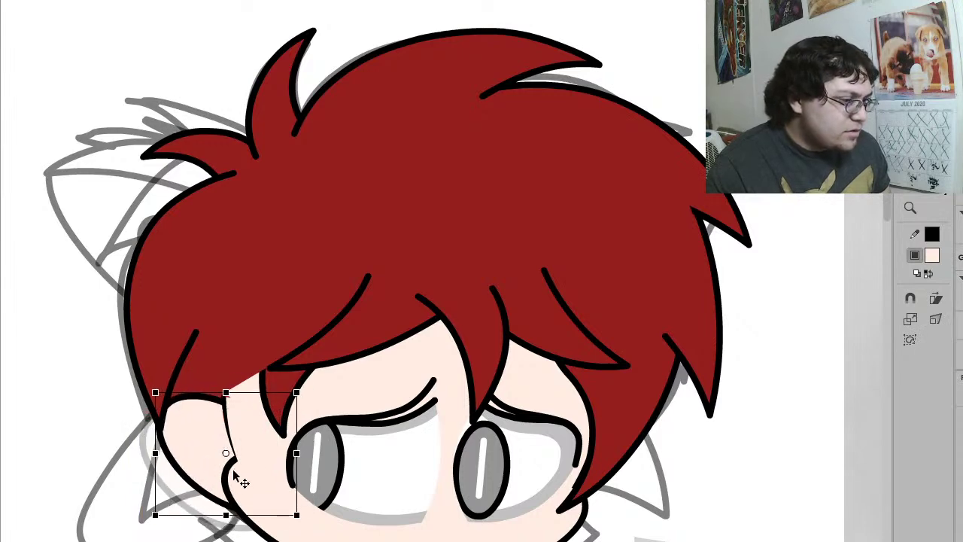
left_click(251, 484)
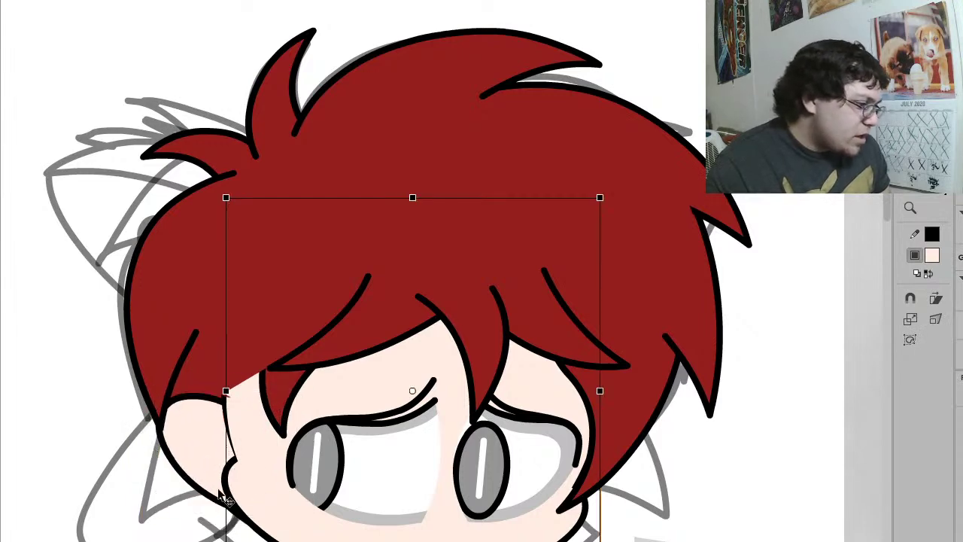
Step: Draw a narrow skin-coloured oval over the cheek line between the ear and face, and remove its black outline
key("n")
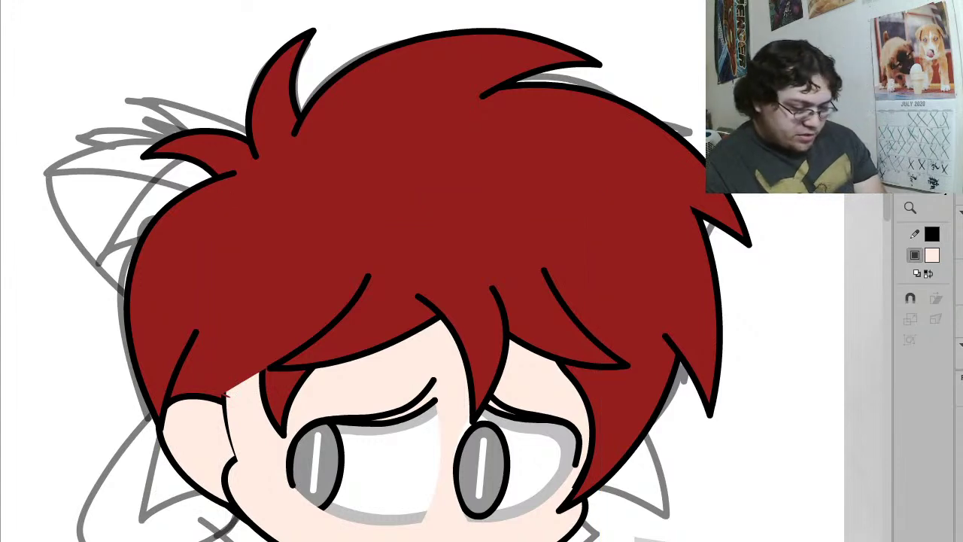
left_click_drag(249, 413, 209, 502)
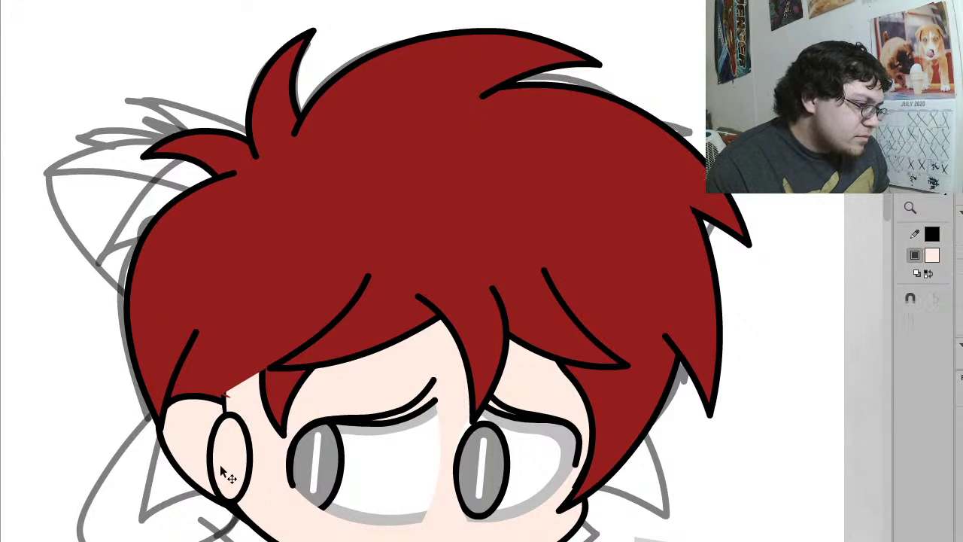
key("ctrl+z")
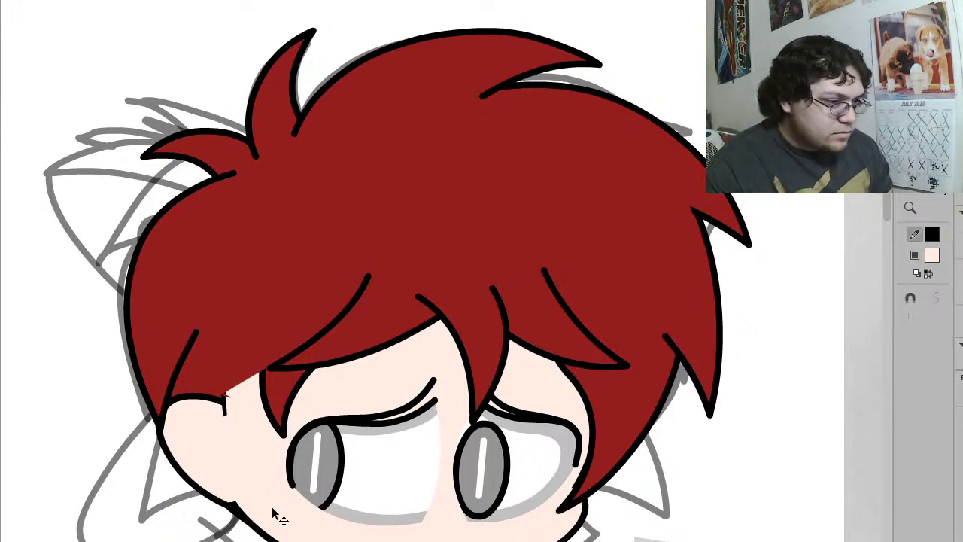
left_click(197, 428)
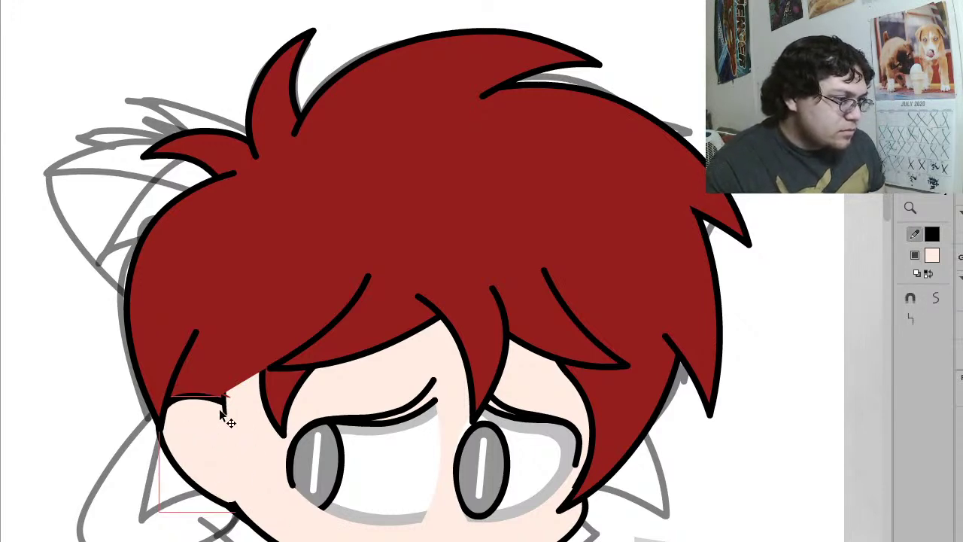
Step: Resize and reshape the skin-coloured oval so it hides the cheek line while leaving the ear and jaw outlines exposed
key("q")
mouse_move(225, 395)
left_mouse_down()
mouse_move(216, 400)
mouse_move(224, 397)
mouse_move(231, 425)
left_mouse_up()
left_click(245, 447)
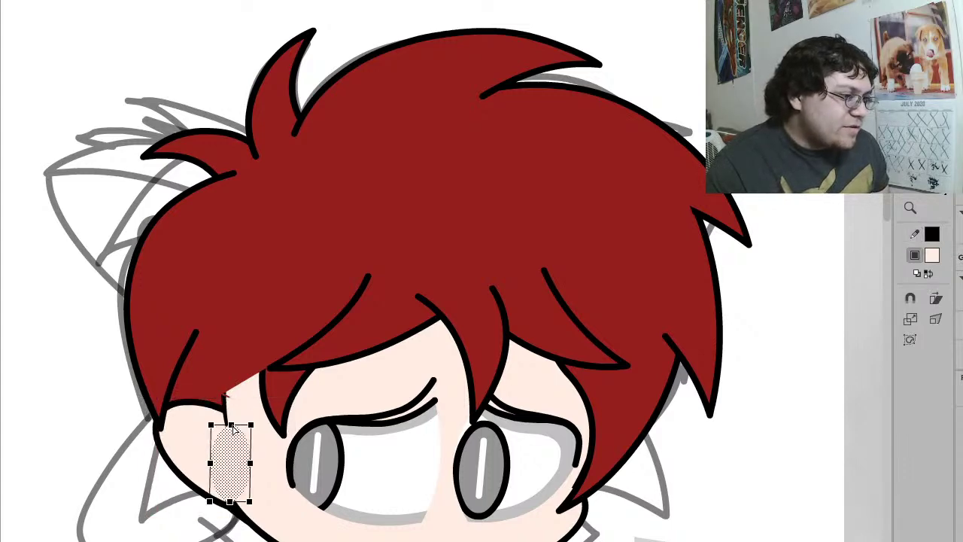
left_click(100, 459)
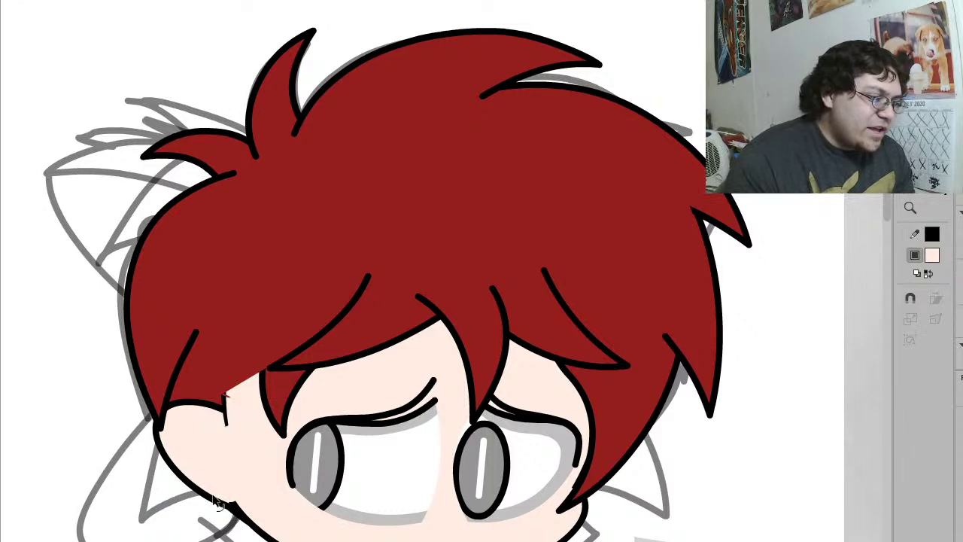
left_click(249, 502)
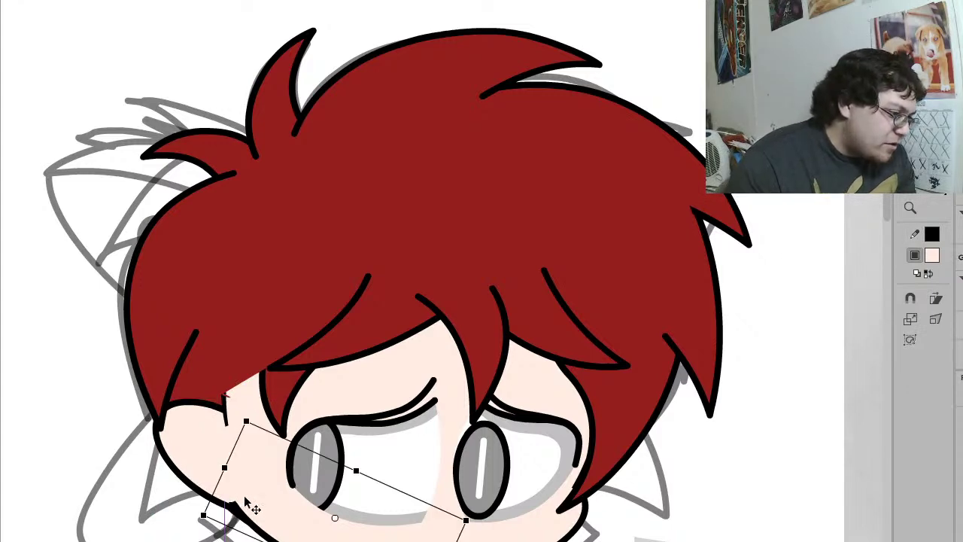
key("Escape")
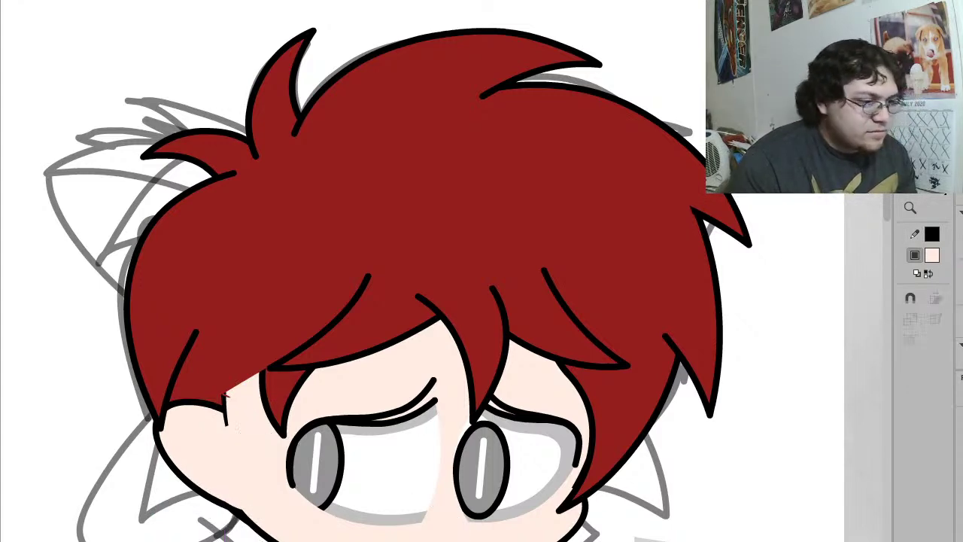
left_click(240, 452)
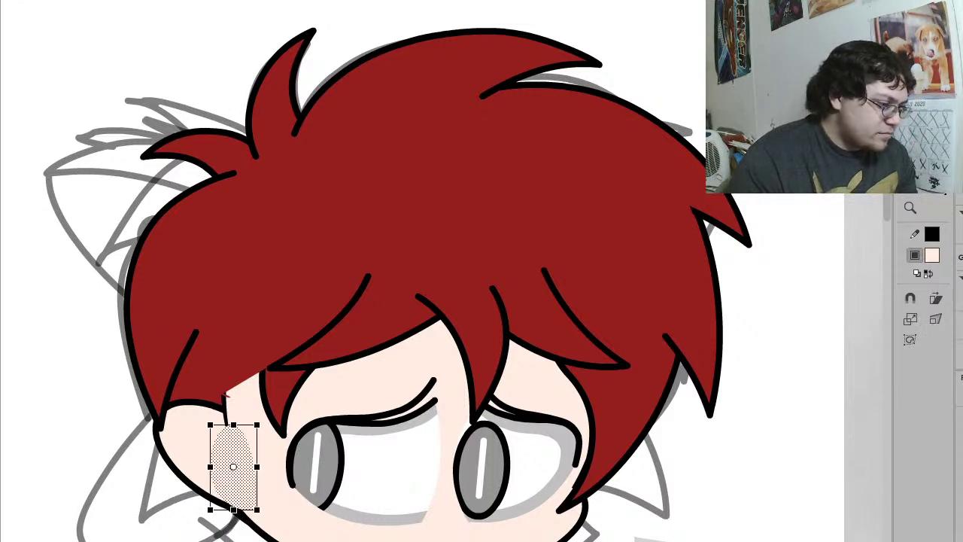
key("Delete")
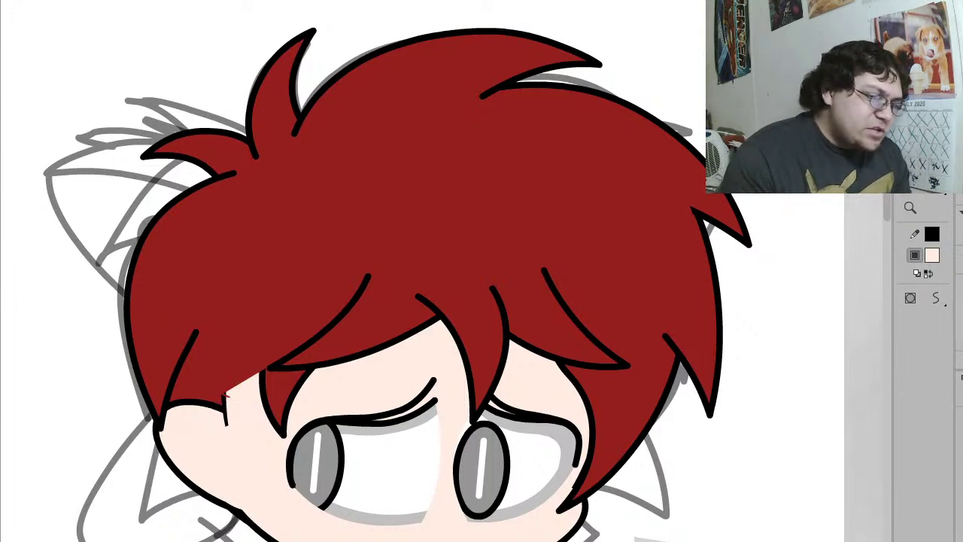
Step: Sample the hair's dark red, draw a pointed V-shaped black strand in front of the ear, then group and straighten its strokes
key("i")
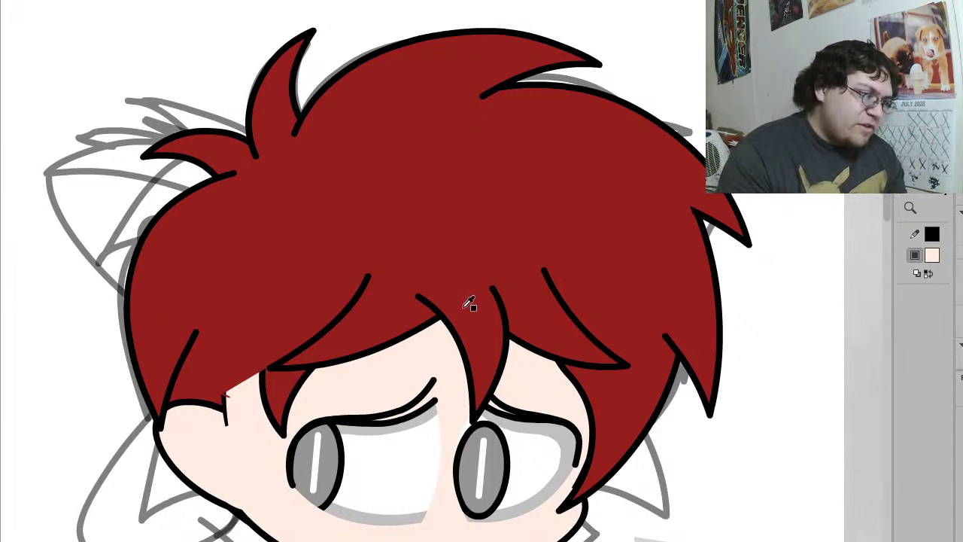
left_click(389, 305)
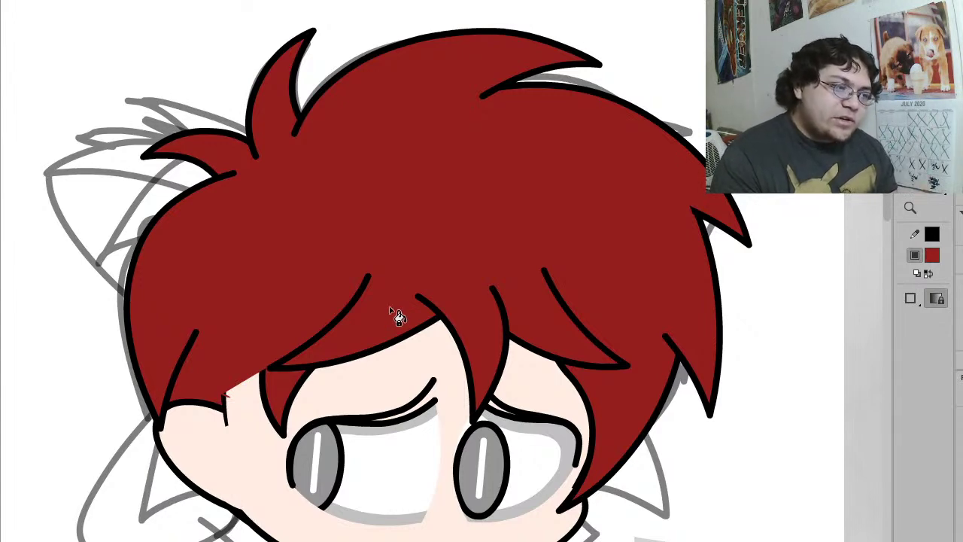
key("shift+y")
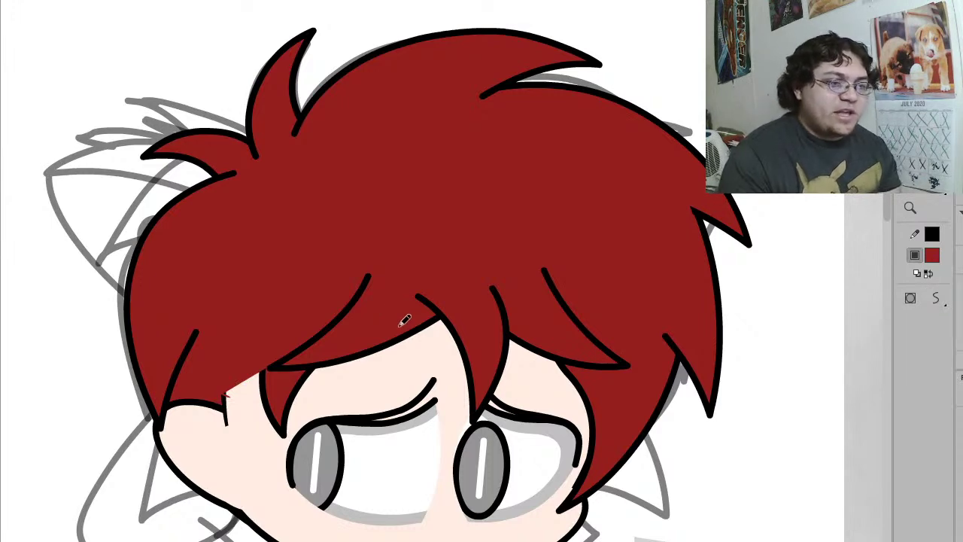
mouse_move(284, 383)
left_mouse_down()
mouse_move(271, 539)
mouse_move(236, 482)
mouse_move(223, 386)
left_mouse_up()
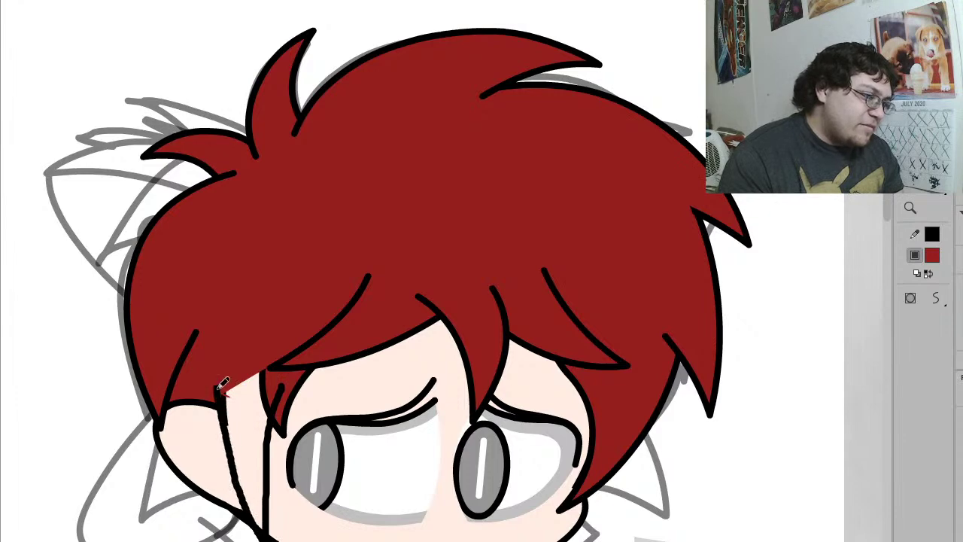
key("v")
left_click(248, 493)
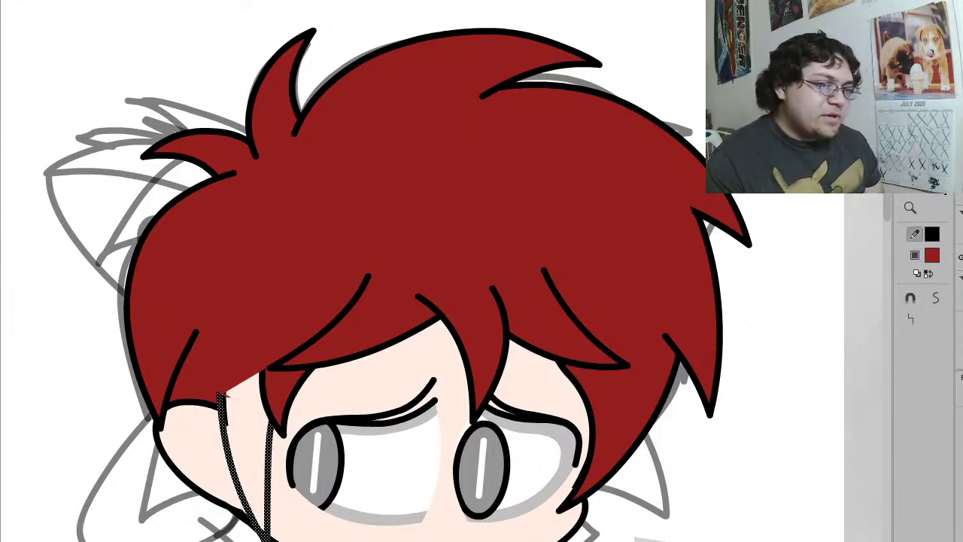
key("ctrl+g")
left_click(916, 318)
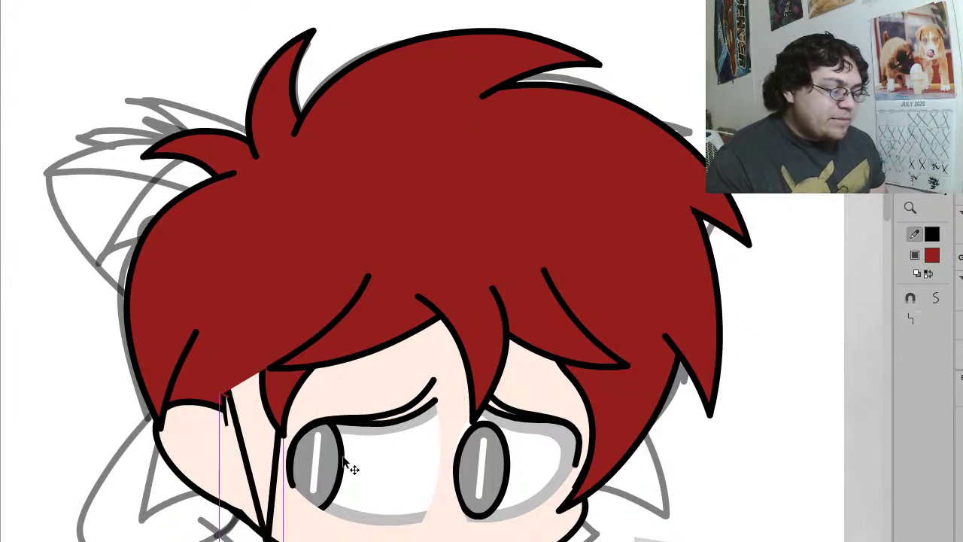
Step: Close off the top of the V-shaped strand, fill it with dark red, and delete the temporary closing lines
double_click(277, 501)
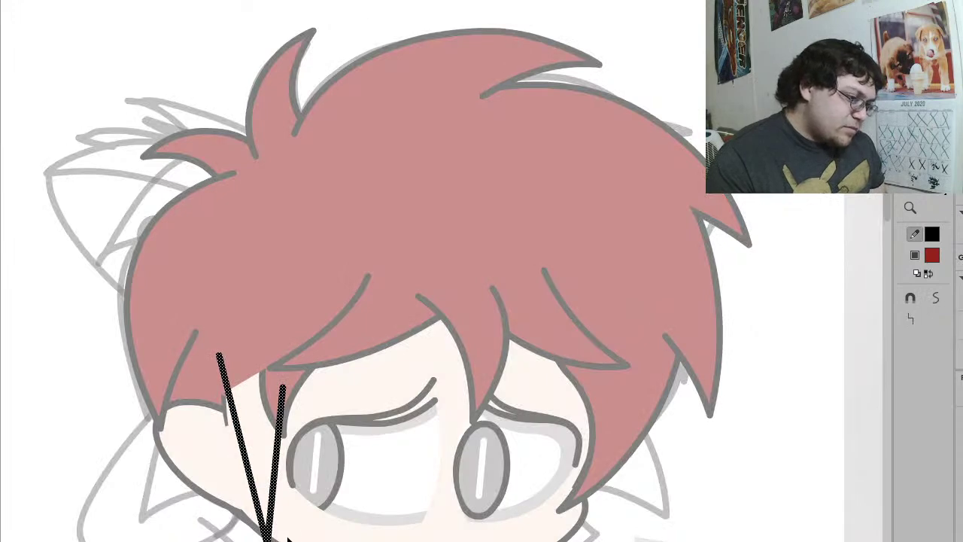
left_click_drag(269, 536, 279, 322)
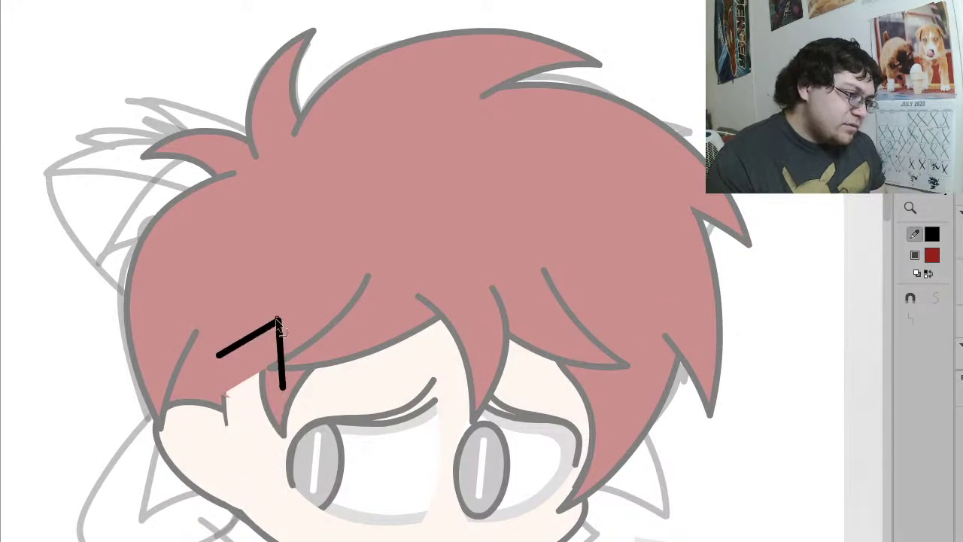
key("ctrl+shift+v")
key("k")
left_click(264, 366)
key("v")
left_click(280, 356)
key("Delete")
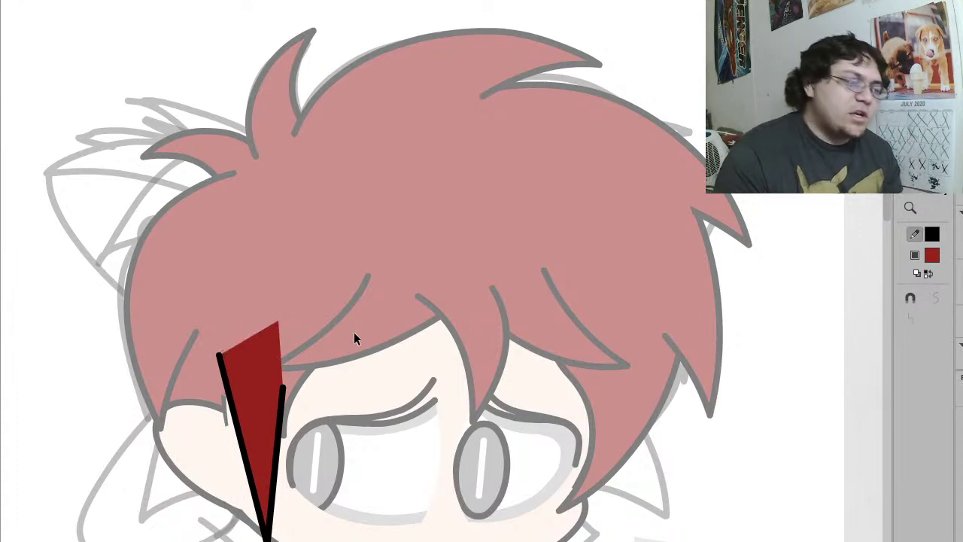
double_click(354, 332)
Step: Bend both edges of the new side strand into curves
left_click(245, 479)
left_click_drag(251, 485, 226, 484)
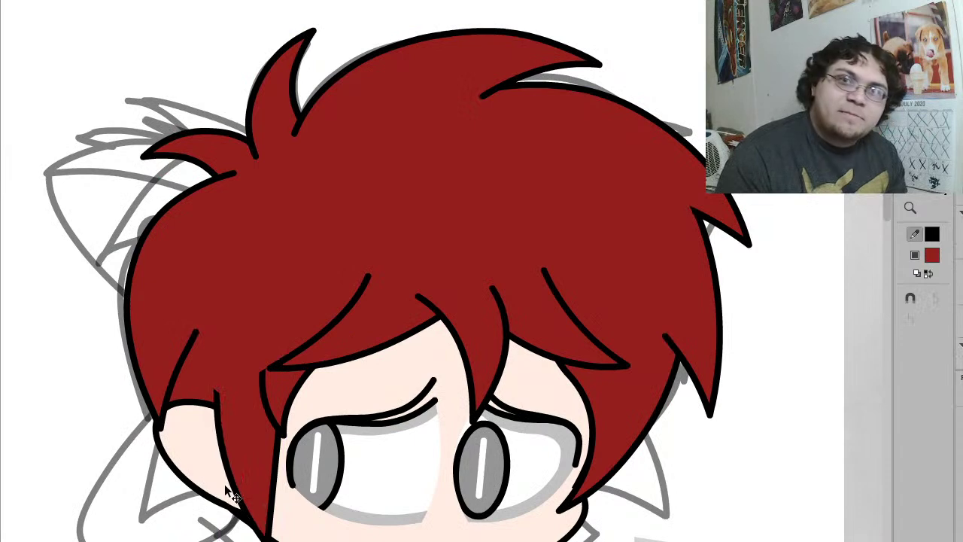
left_click_drag(249, 449, 258, 440)
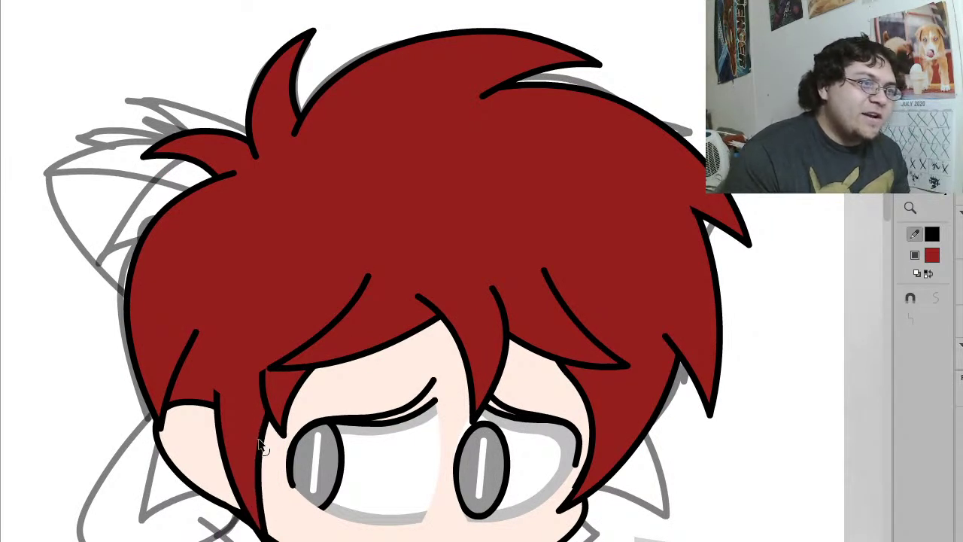
Step: Select the large swept tuft at the crown and straighten its outline
left_click(535, 44)
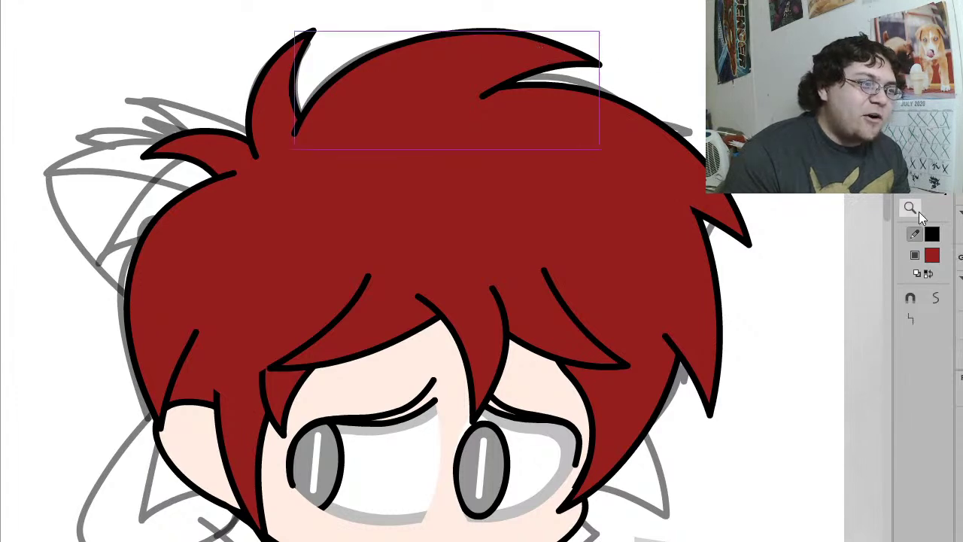
left_click(931, 300)
left_click(932, 301)
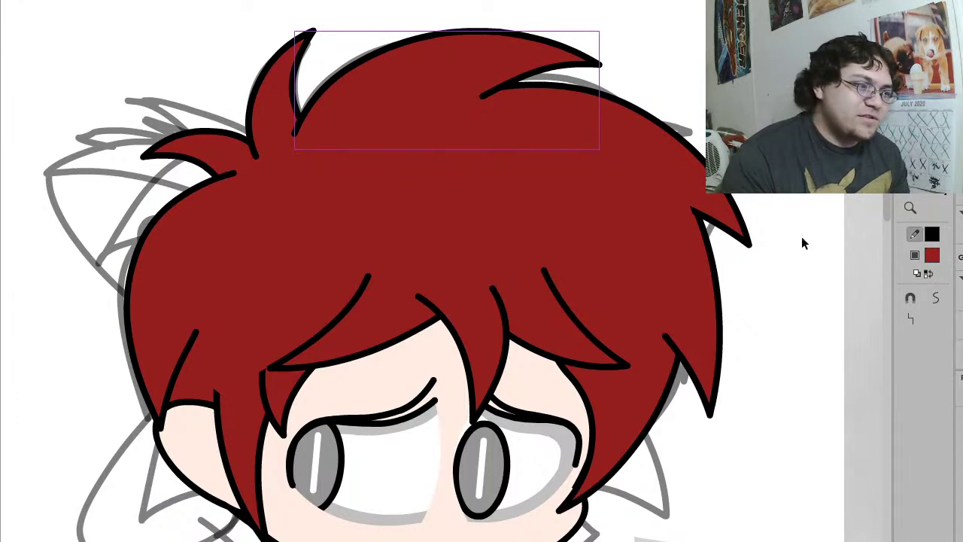
left_click(910, 319)
left_click(910, 319)
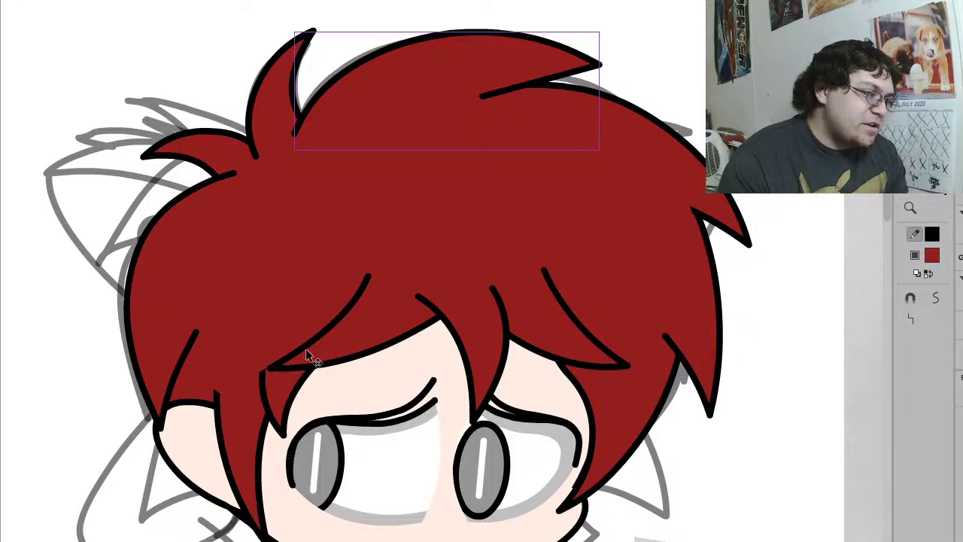
Step: Reshape the large dark red interior fill to uncover the outline ends of the small fringe strand and the outer side tuft
mouse_move(255, 376)
left_mouse_down()
mouse_move(253, 323)
mouse_move(252, 381)
left_mouse_up()
left_click(240, 347)
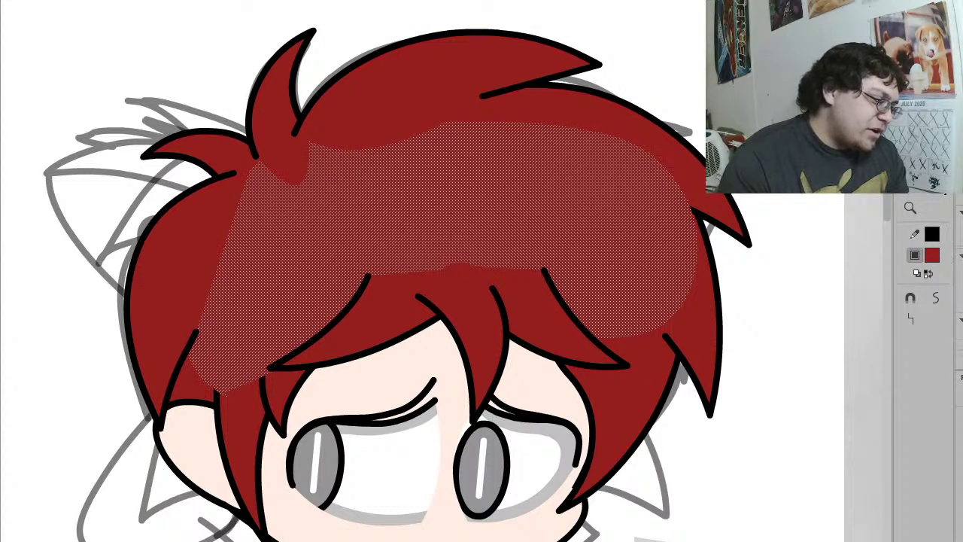
key("ctrl+z")
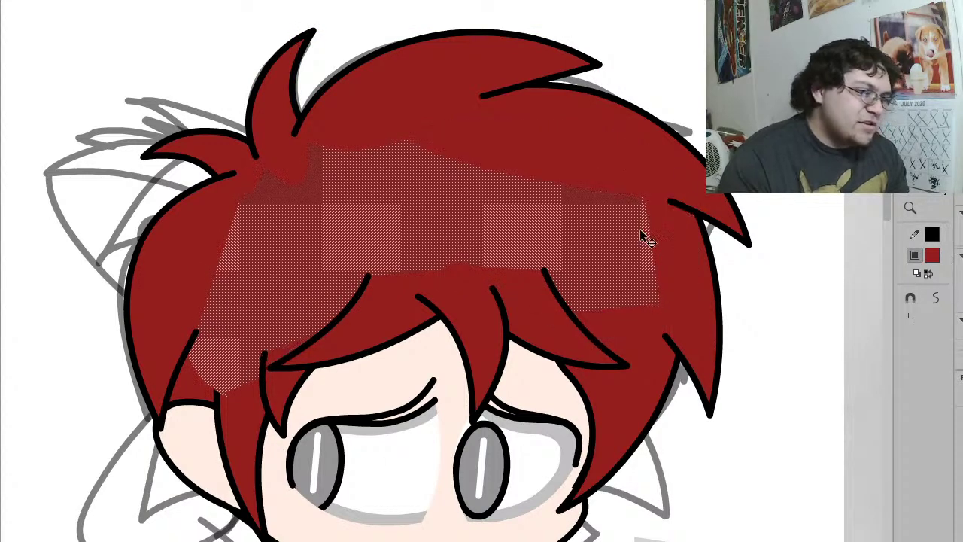
key("Escape")
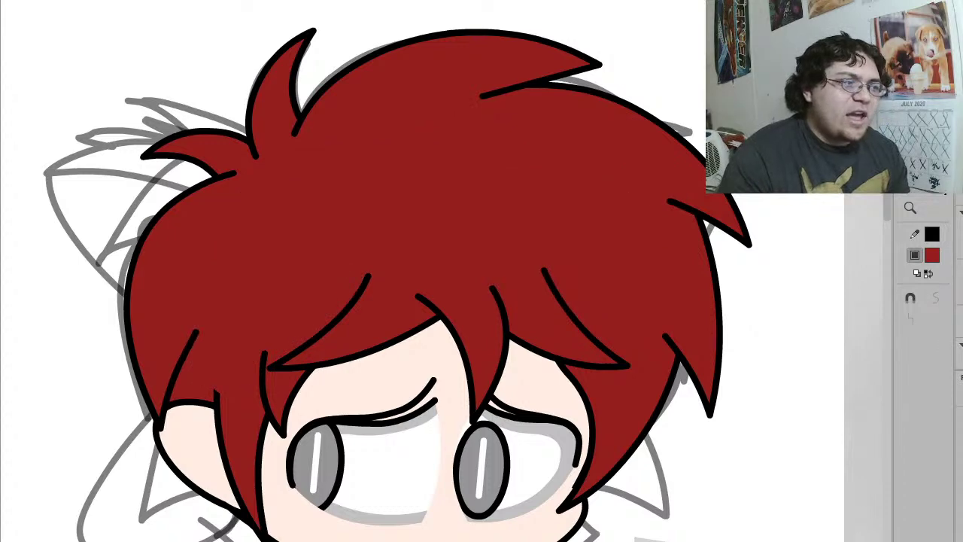
Step: Bend the underside of the crown tuft's swept tip into a curve and widen the tuft slightly toward the neighbouring upright tuft
left_click_drag(530, 82, 524, 73)
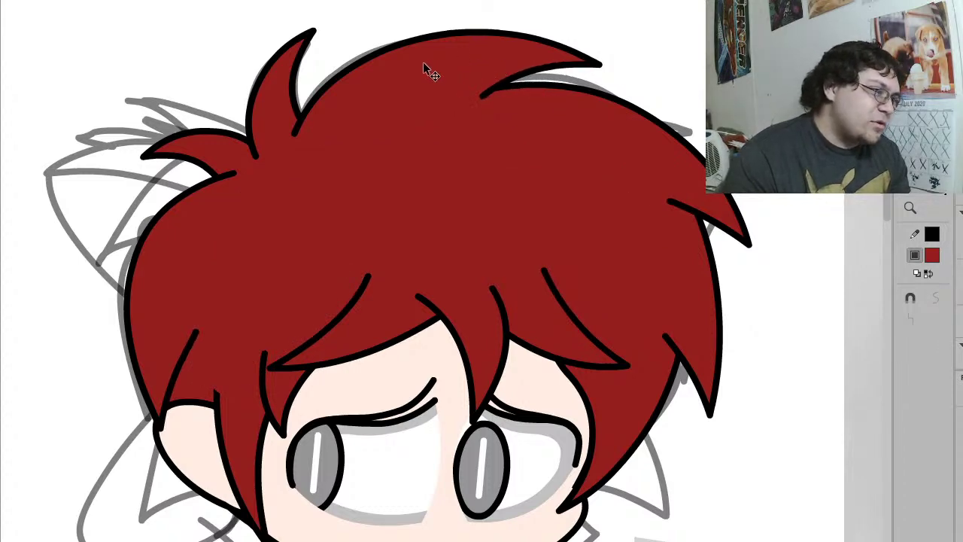
left_click(380, 60)
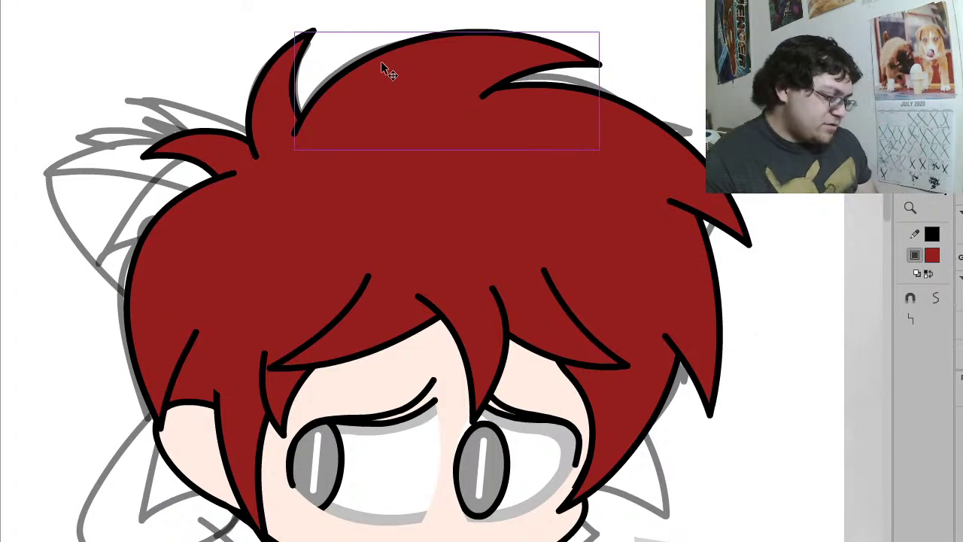
key("q")
left_click_drag(290, 29, 274, 25)
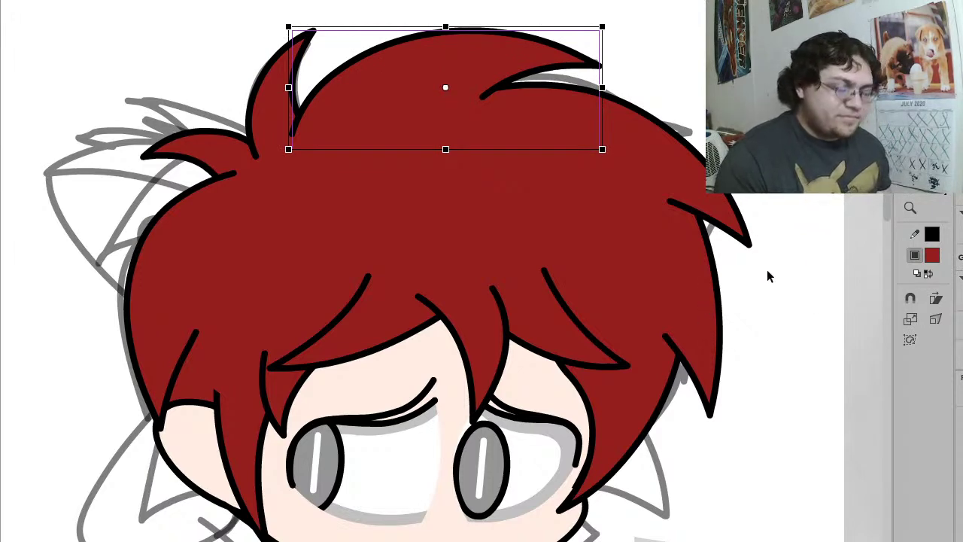
Step: Recolour all the hair fills dark grey with the Paint Bucket
key("k")
left_click(931, 255)
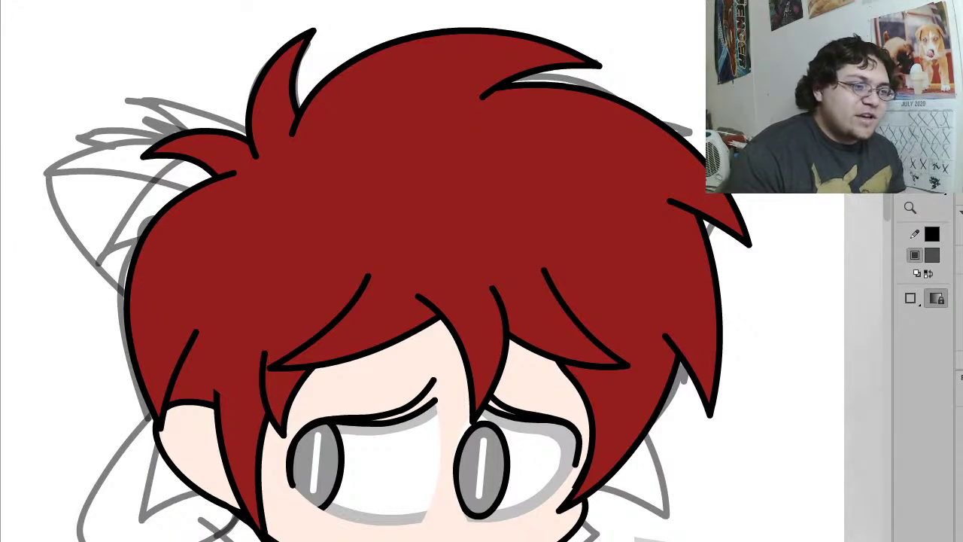
mouse_move(689, 182)
left_mouse_down()
mouse_move(693, 236)
mouse_move(644, 364)
mouse_move(531, 309)
mouse_move(396, 312)
mouse_move(291, 360)
mouse_move(250, 395)
mouse_move(225, 402)
mouse_move(192, 382)
mouse_move(195, 256)
mouse_move(233, 151)
mouse_move(386, 103)
mouse_move(526, 75)
left_mouse_up()
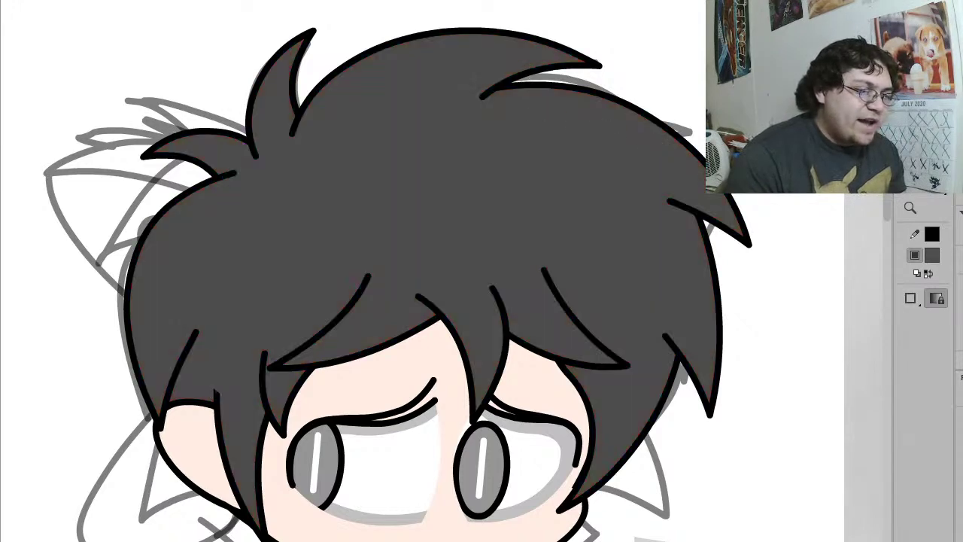
Step: Look over the whole head and step through the neighbouring drawings to compare the sketch with the coloured character
key("z")
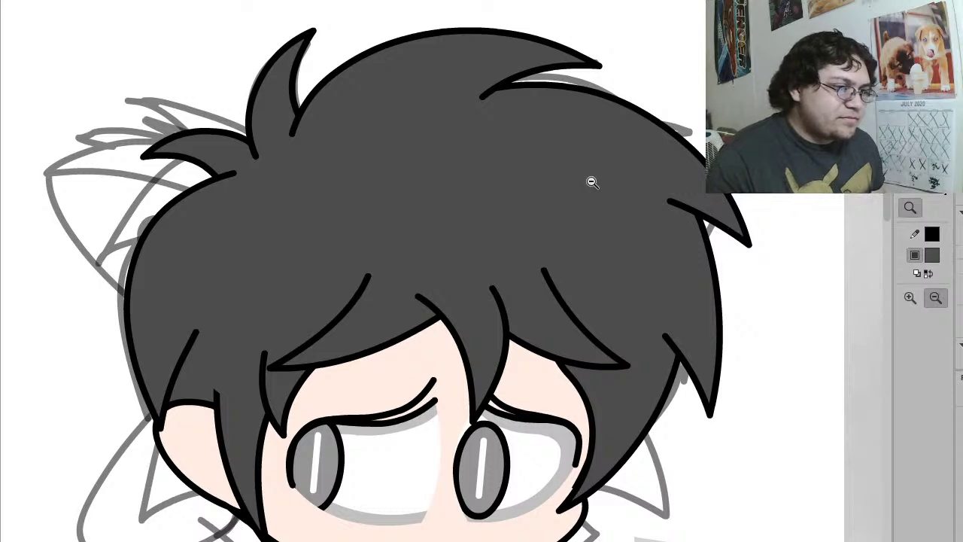
left_click(587, 183)
left_click(382, 243)
left_click_drag(571, 429, 189, 167)
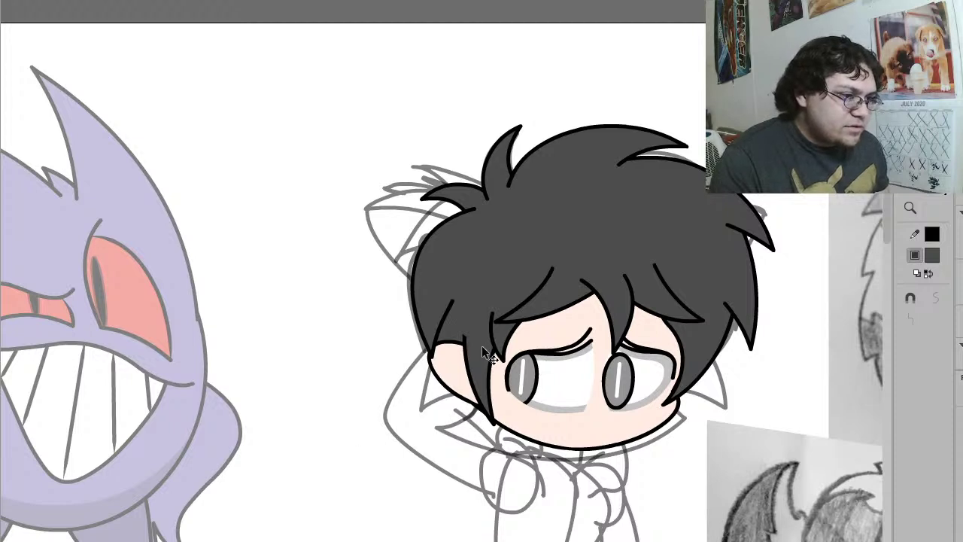
key(".")
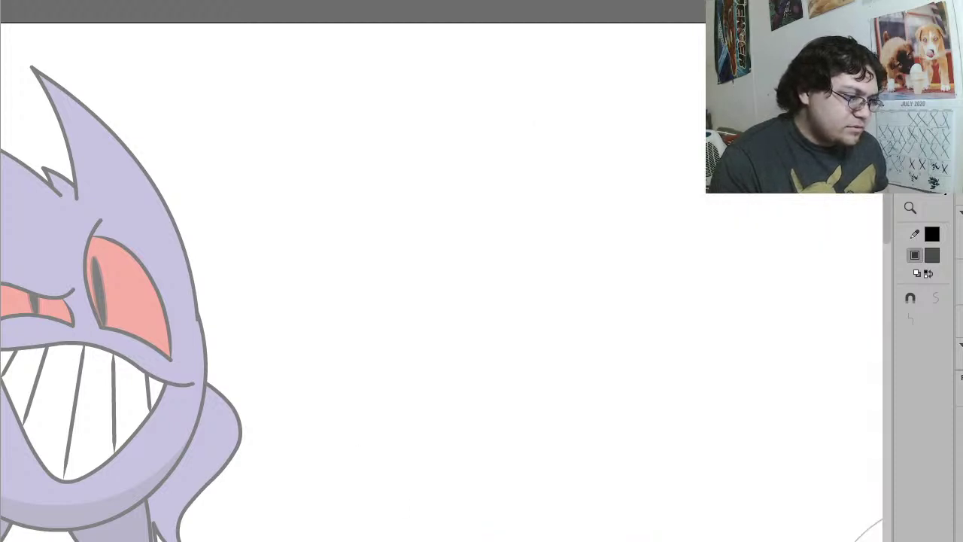
key(".")
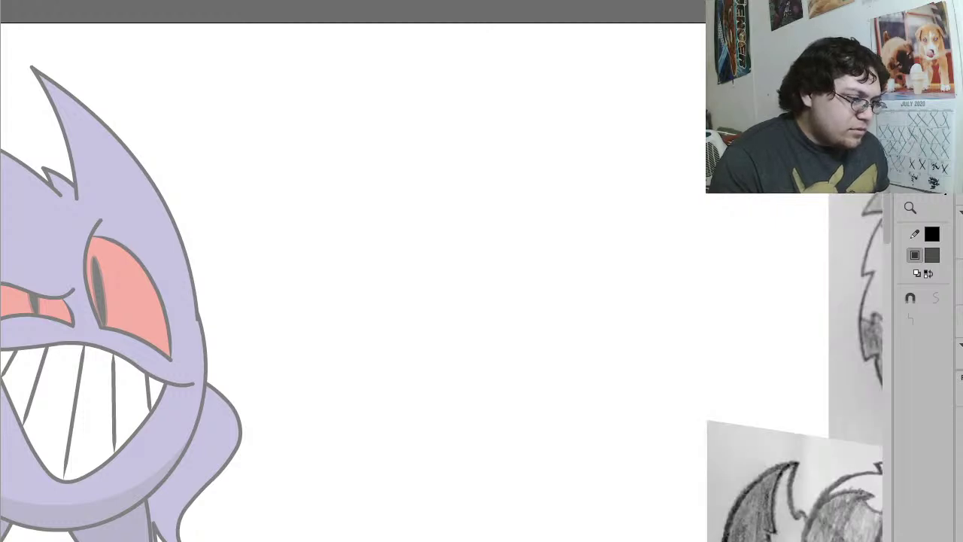
key(".")
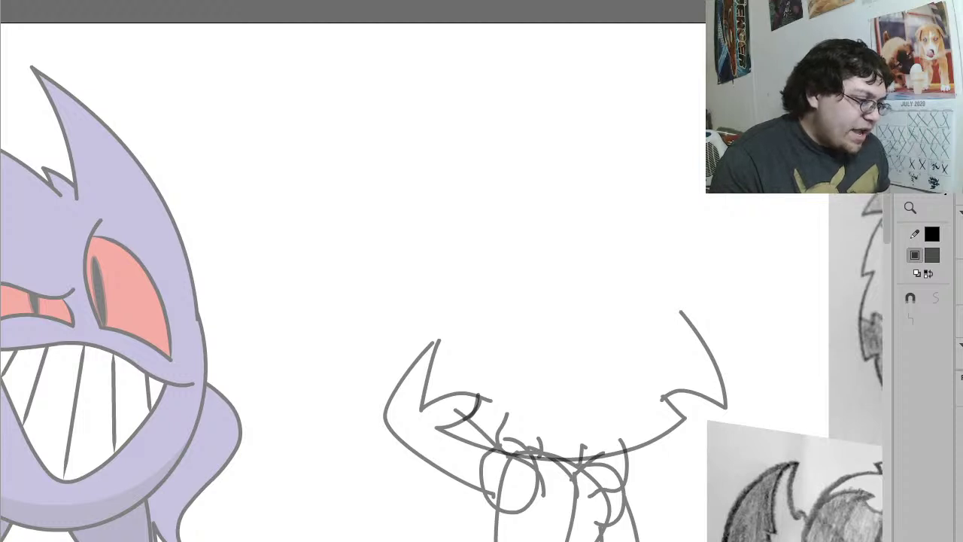
key("ctrl+z")
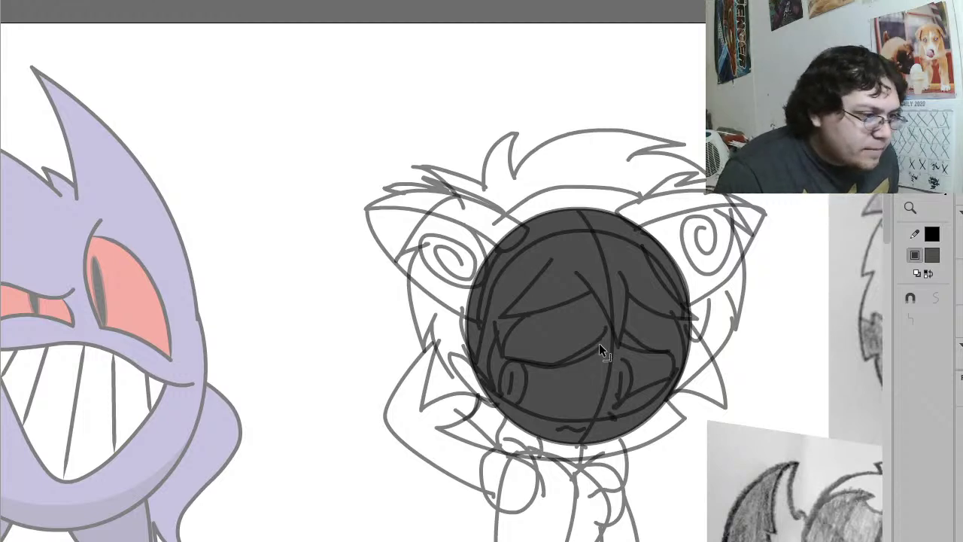
key("ctrl+y")
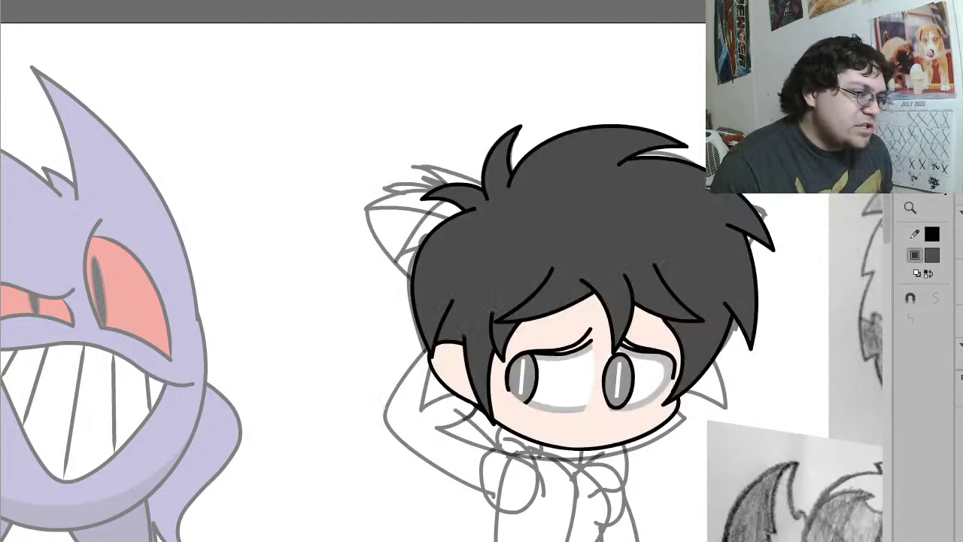
left_click(493, 260)
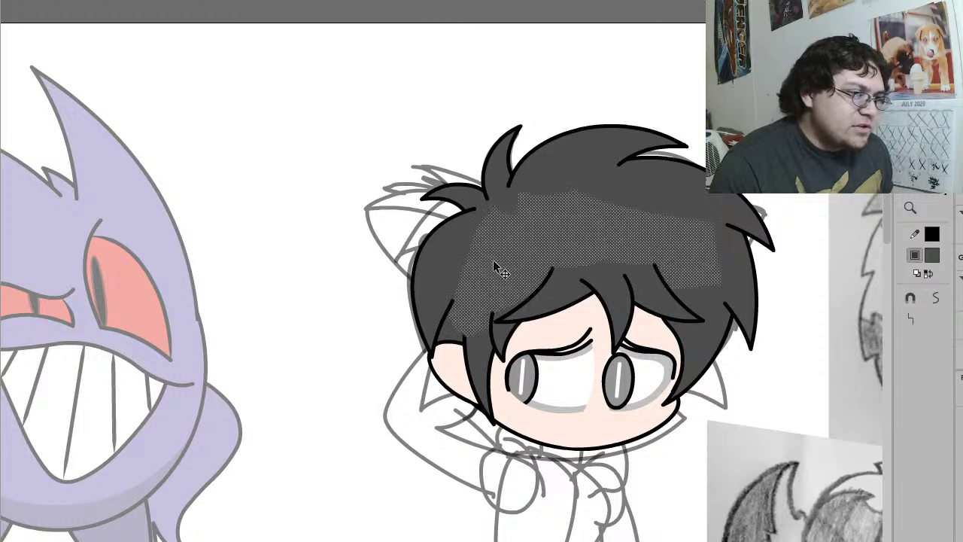
key("ctrl+d")
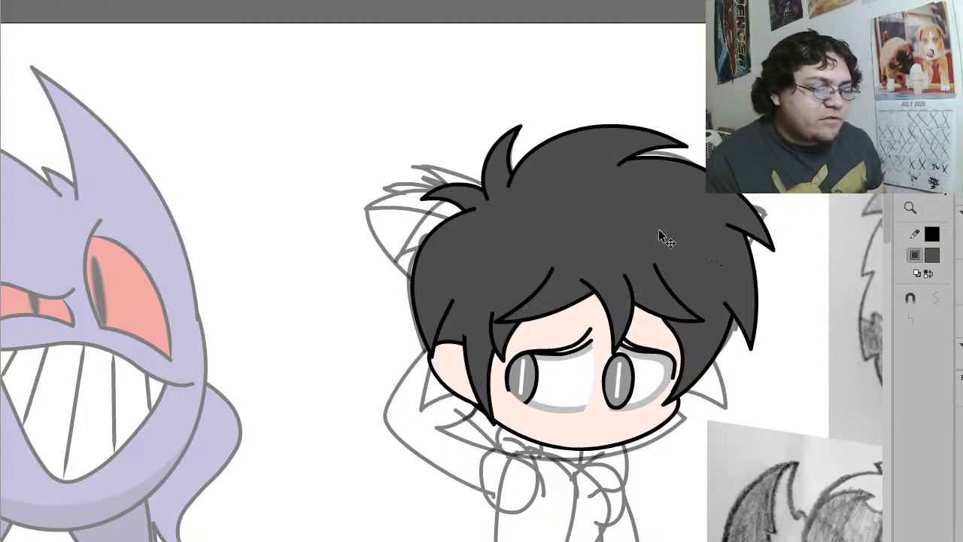
Step: Group the upper eyelid line of the eye beside the central fringe strand and select it together with the other eyelid line
key("z")
left_click_drag(757, 427, 417, 85)
key("v")
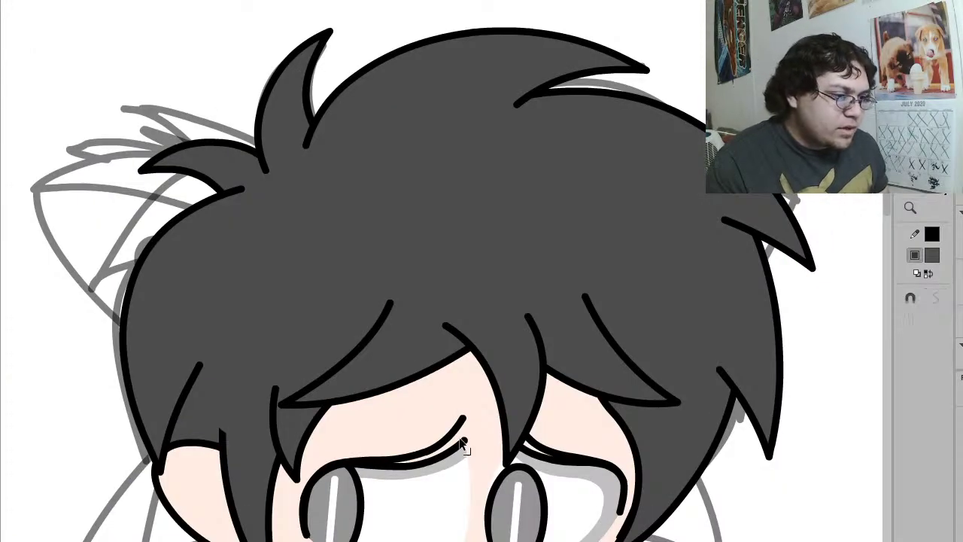
left_click(461, 442)
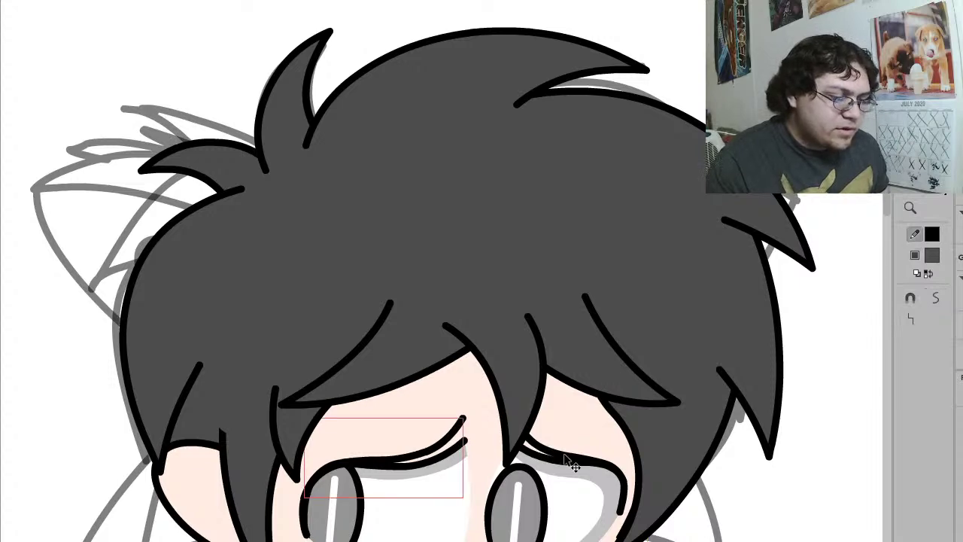
key("Escape")
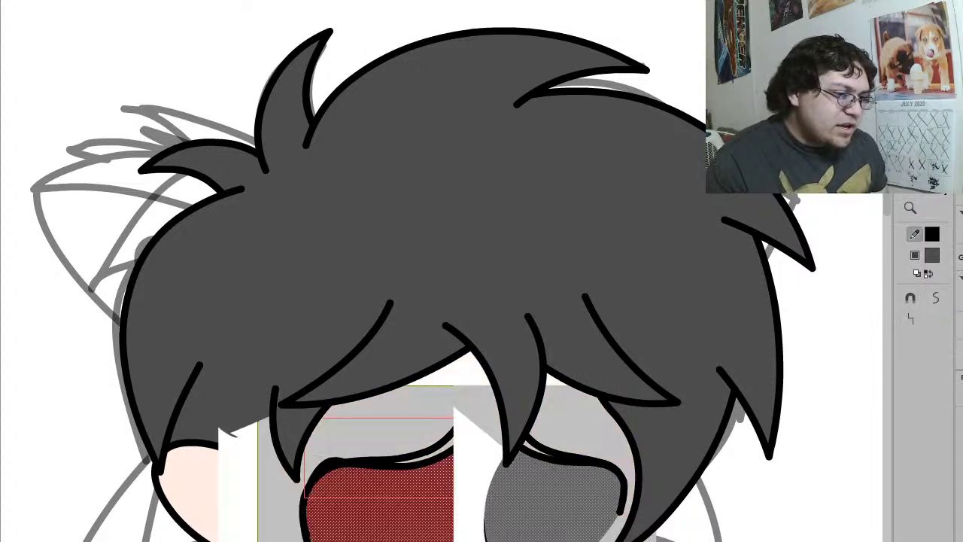
left_click(541, 451)
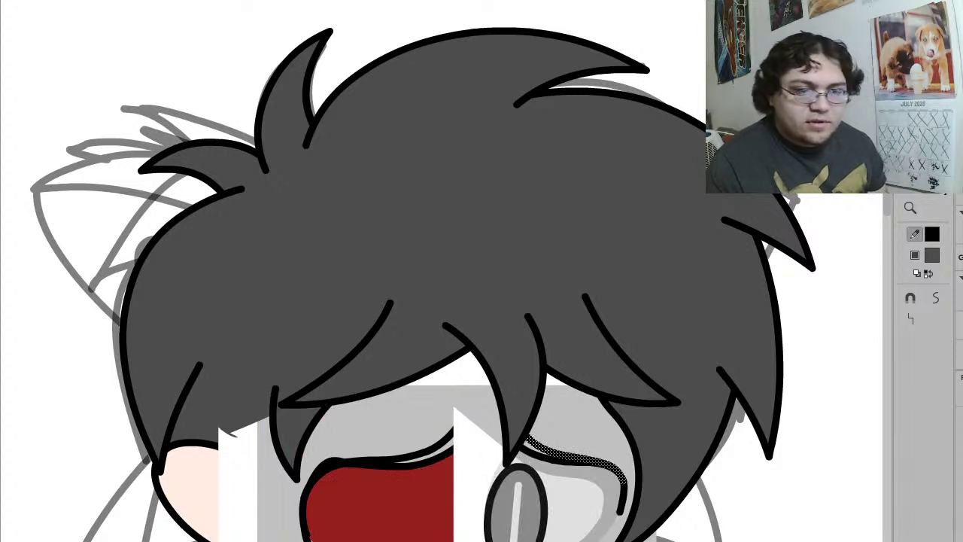
key("ctrl+g")
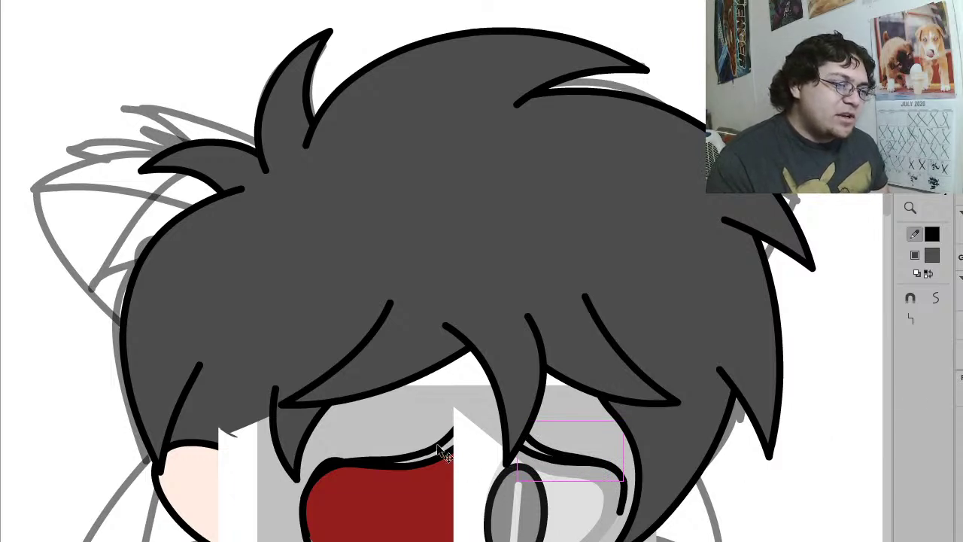
left_click(442, 452)
left_click(547, 453, "shift")
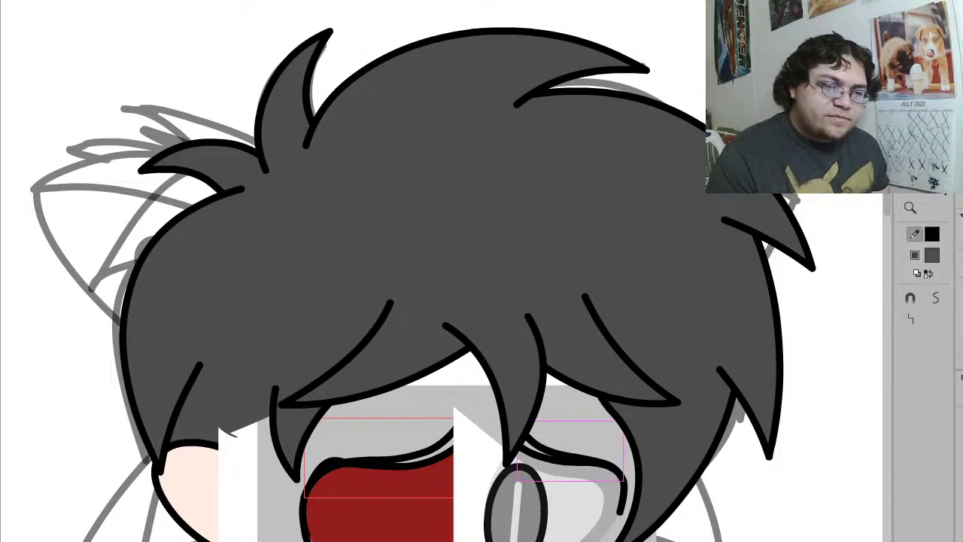
left_click(822, 488)
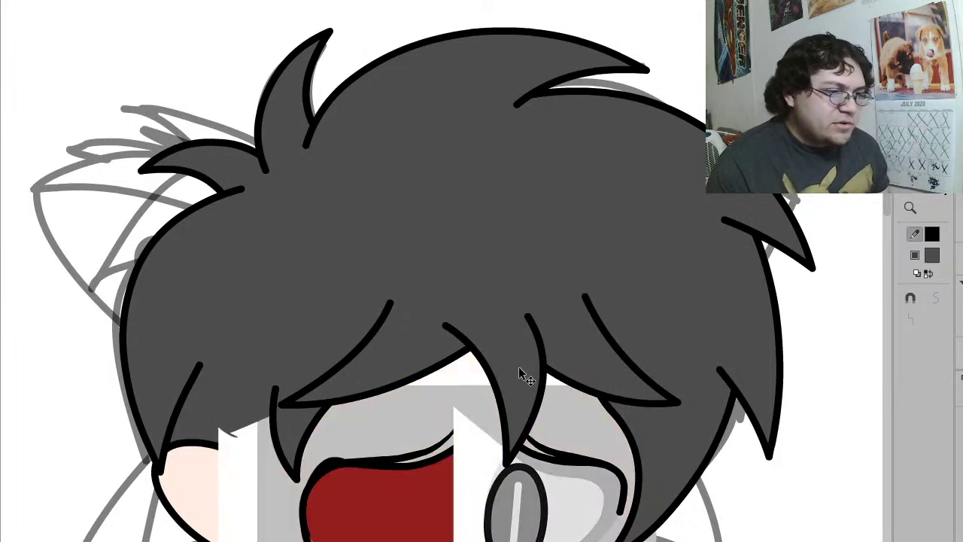
Step: Group the outline and dark grey fill of the central fringe strand
left_click(519, 371)
double_click(543, 366)
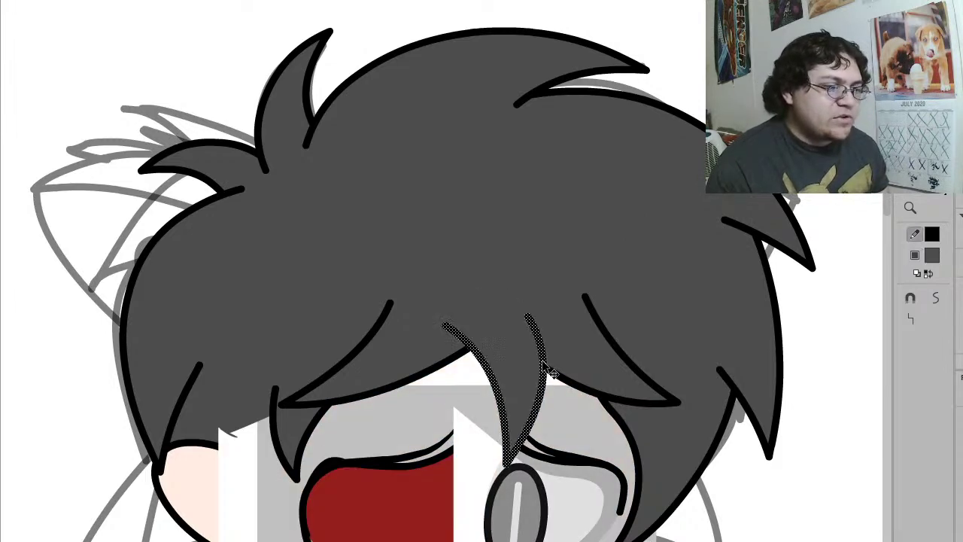
left_click(517, 360, "shift")
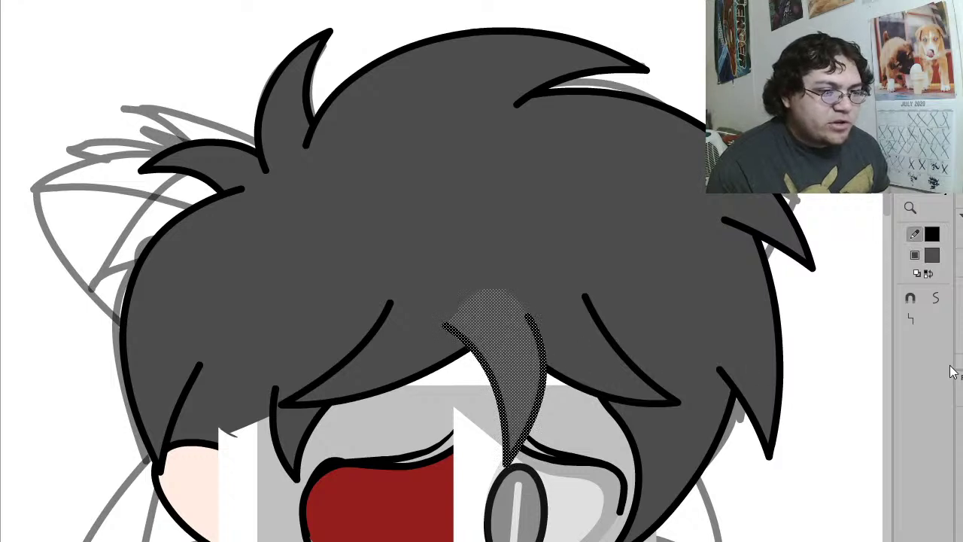
key("ctrl+g")
Step: Move the central fringe strand and the adjacent strand over the smaller eye slightly lower on the forehead
left_click(605, 368)
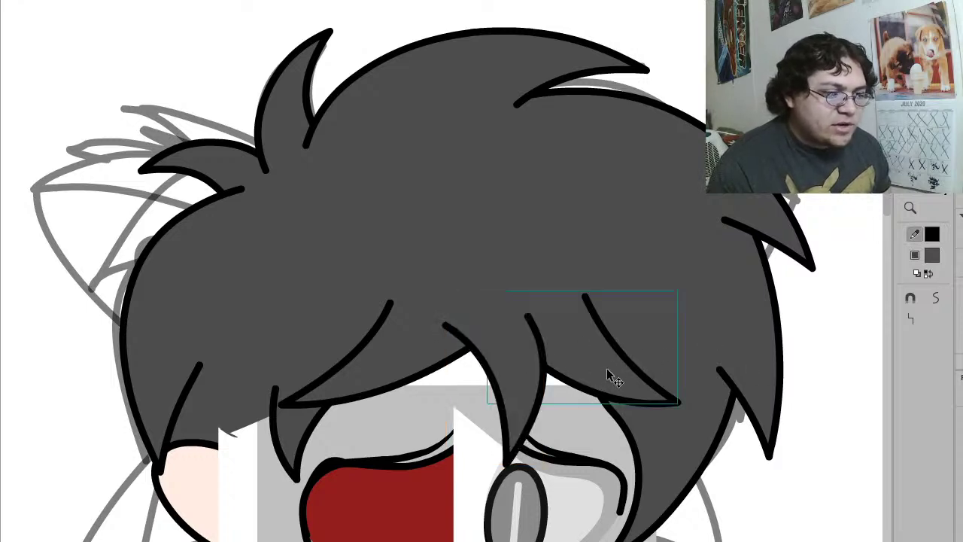
left_click(413, 348)
left_click(530, 376)
left_click(606, 367, "shift")
left_click_drag(607, 368, 599, 386)
left_click(816, 429)
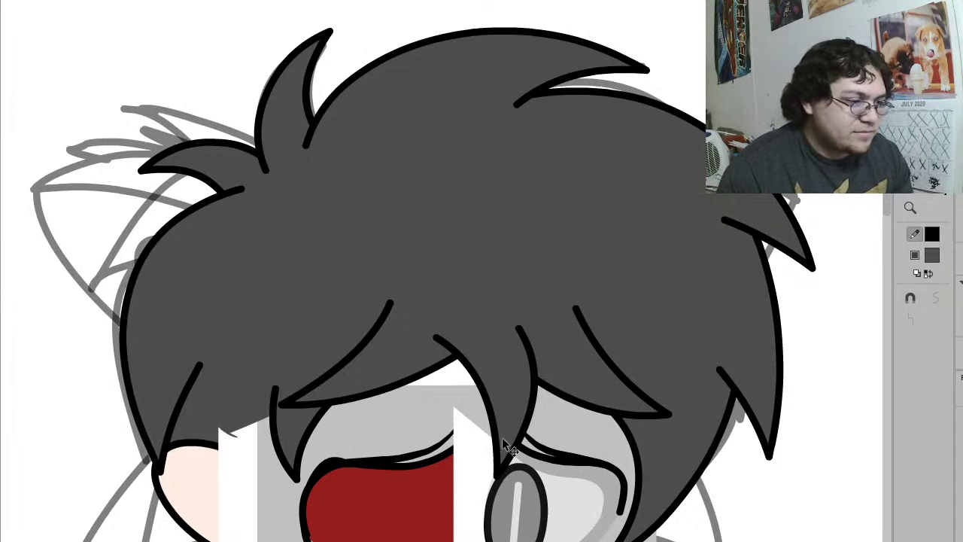
Step: Clear the red shape covering one eye and the grey block covering the other half of the face
scroll(314, 506, "down", 3)
left_click(383, 326)
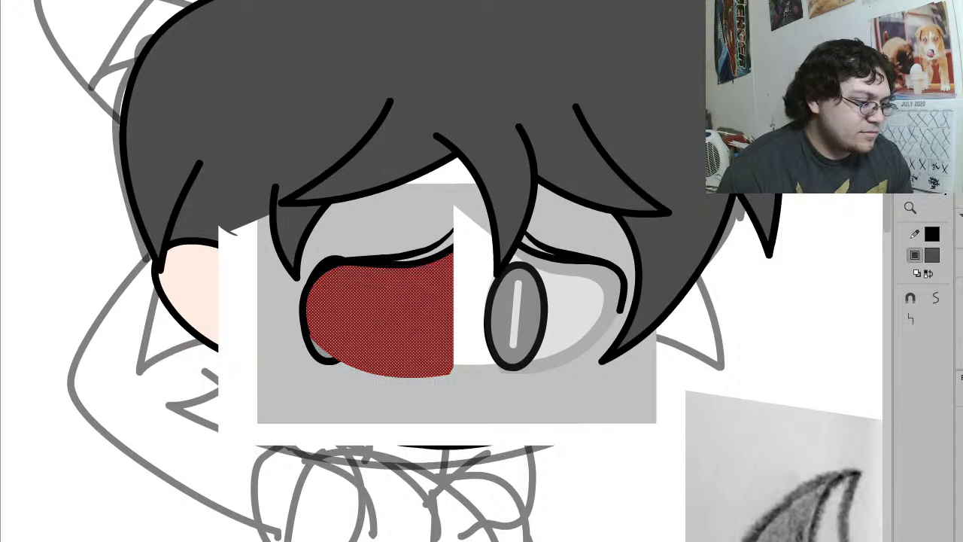
key("Delete")
left_click(527, 387)
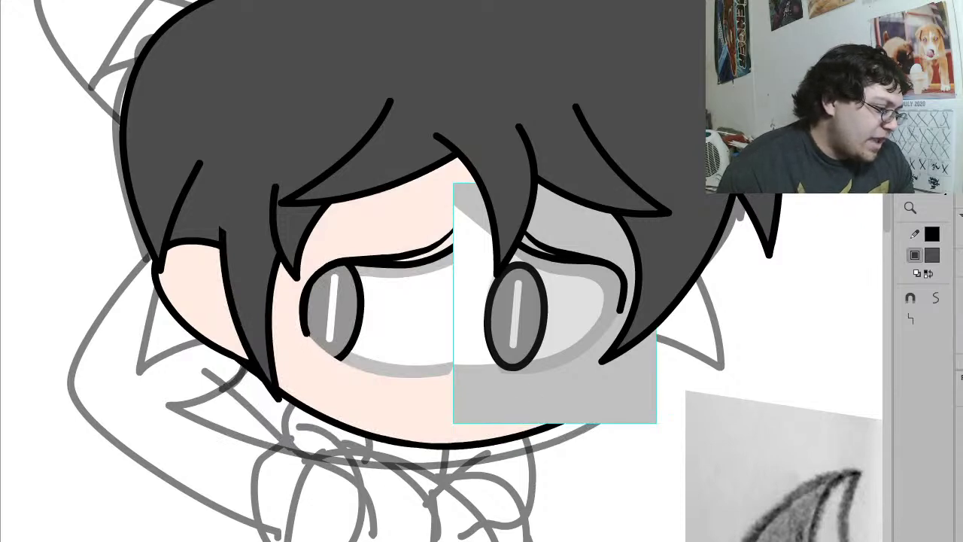
key("Delete")
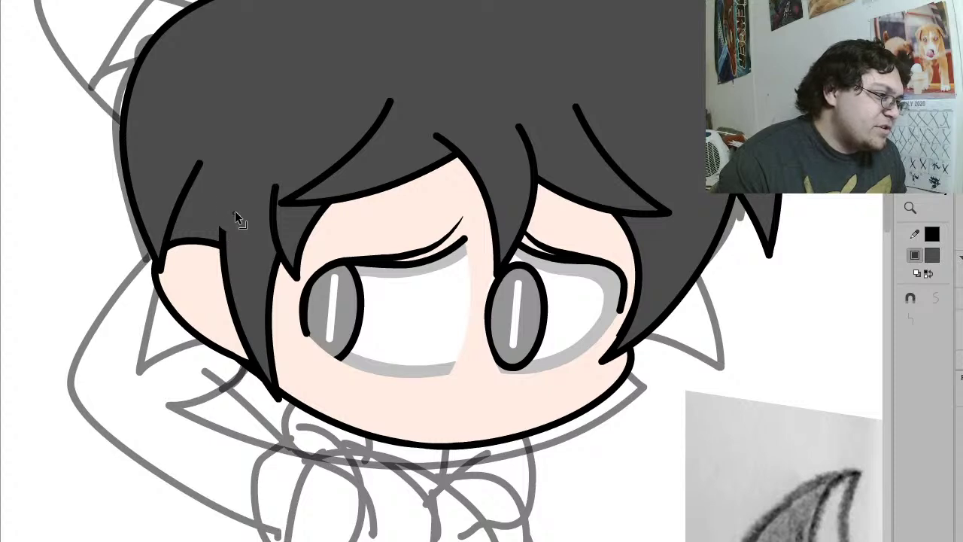
left_click(238, 235)
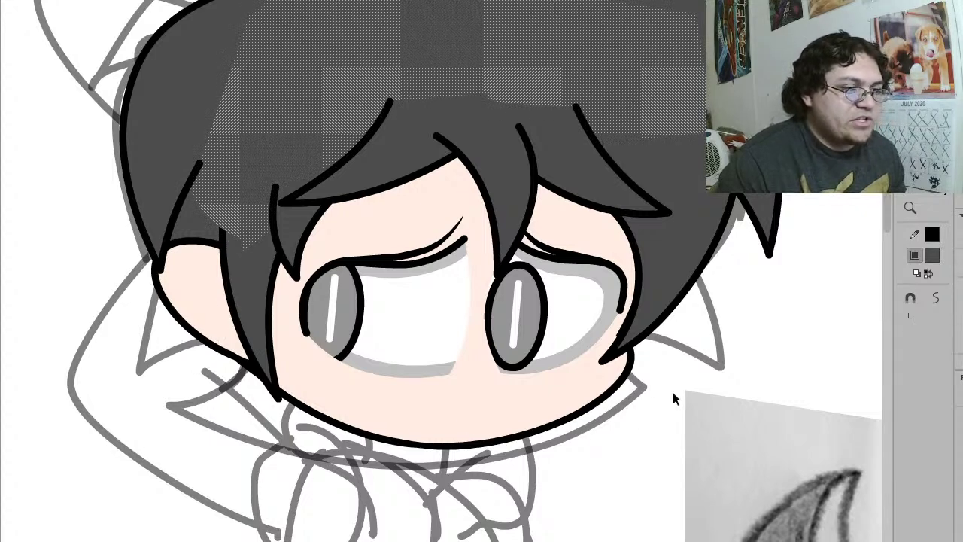
left_click(760, 357)
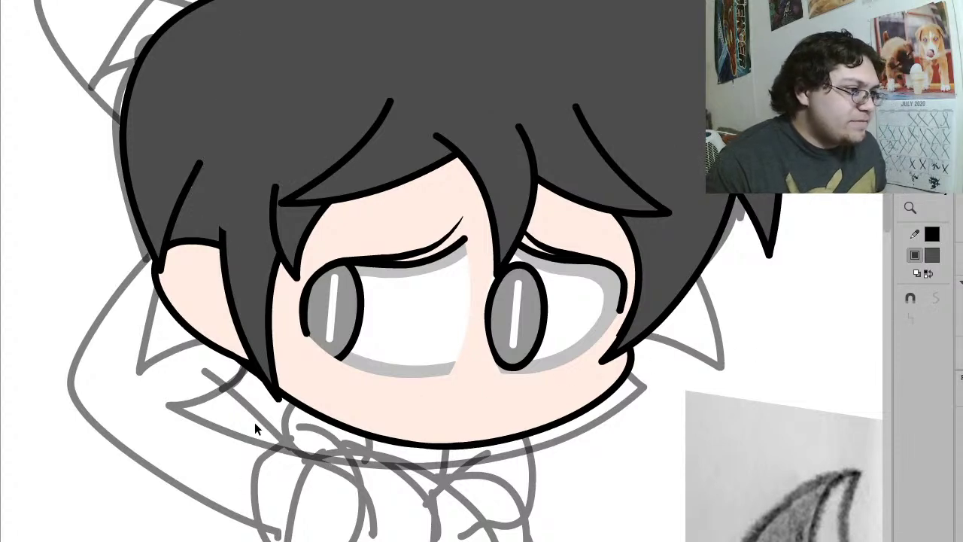
scroll(246, 294, "up", 5)
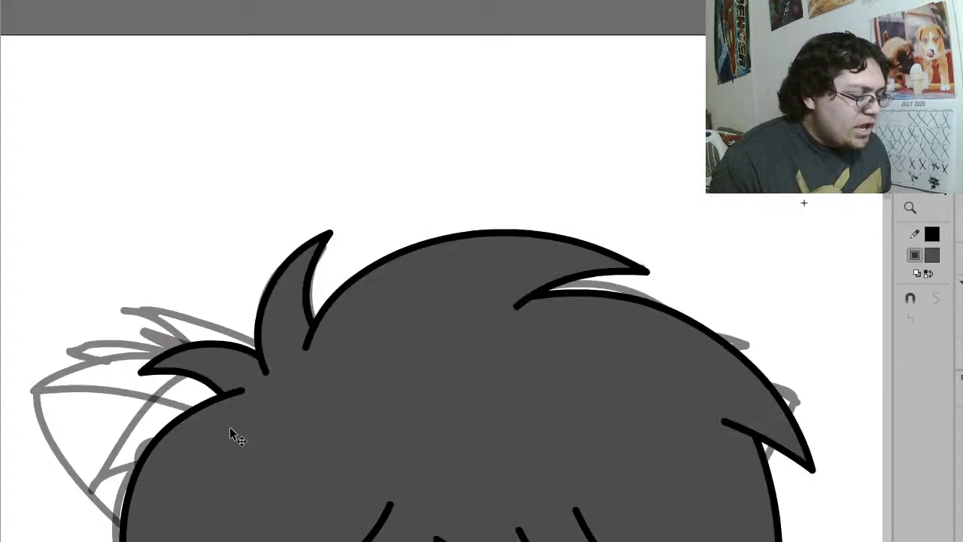
scroll(230, 422, "down", 5)
left_click(146, 372)
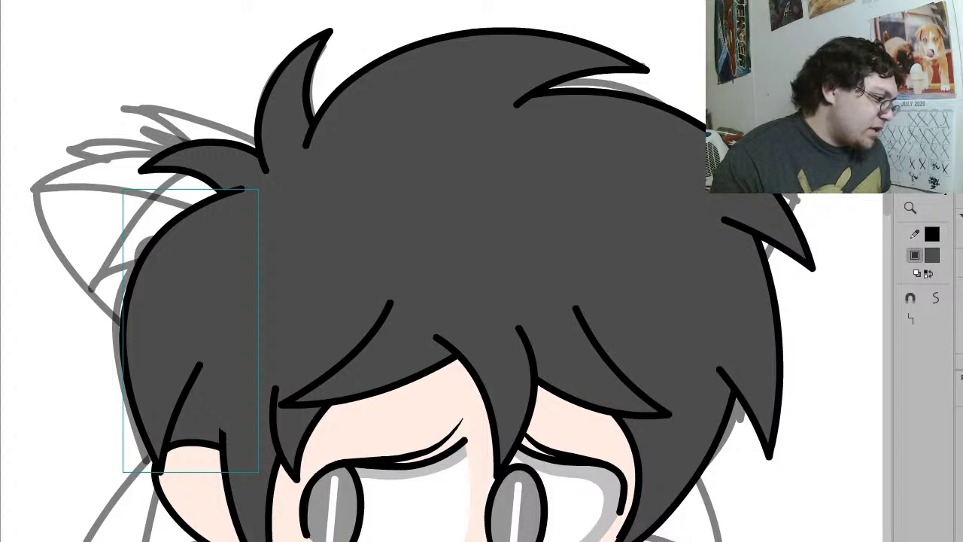
key("Escape")
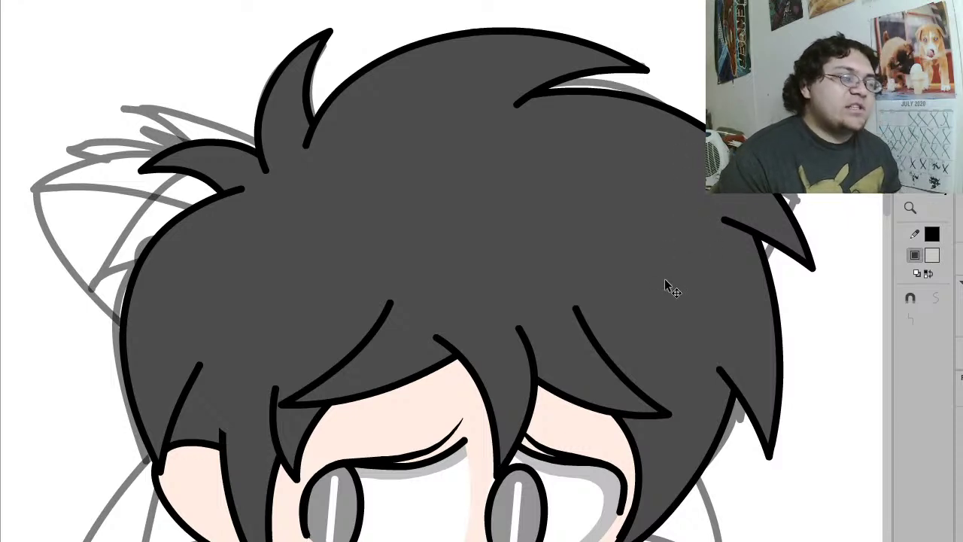
Step: Hide the eyes and the outer hair pieces covering the sketched cat ears, keeping the head, fringe and sketch on show
key("t")
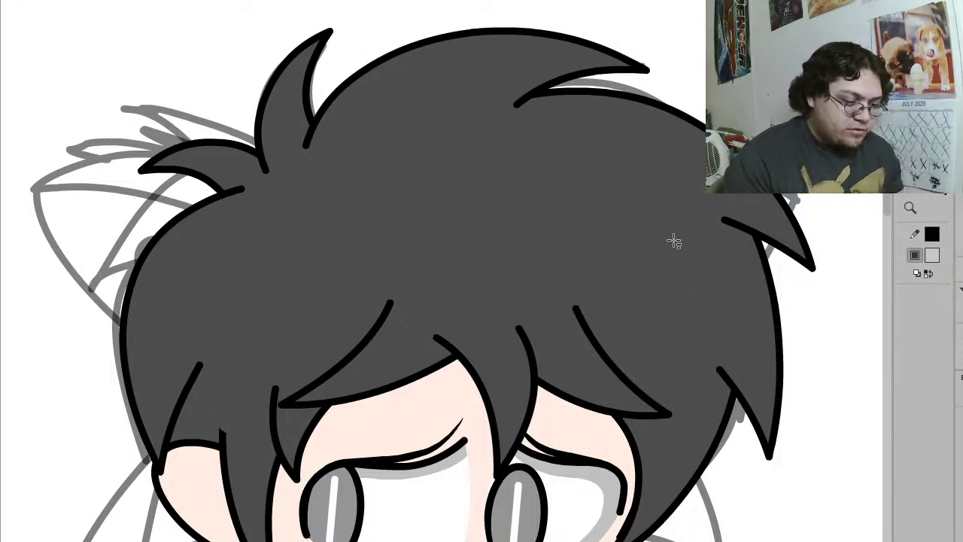
key("y")
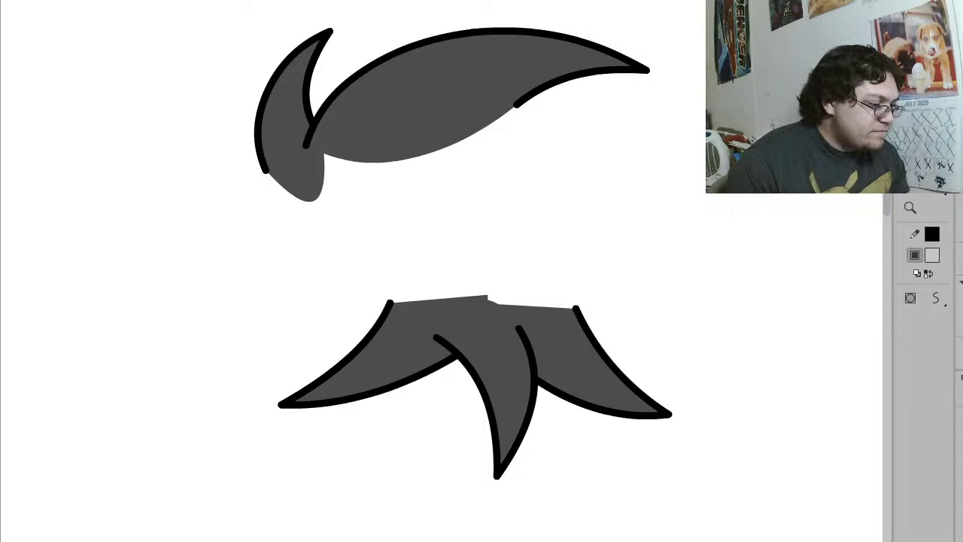
key("a")
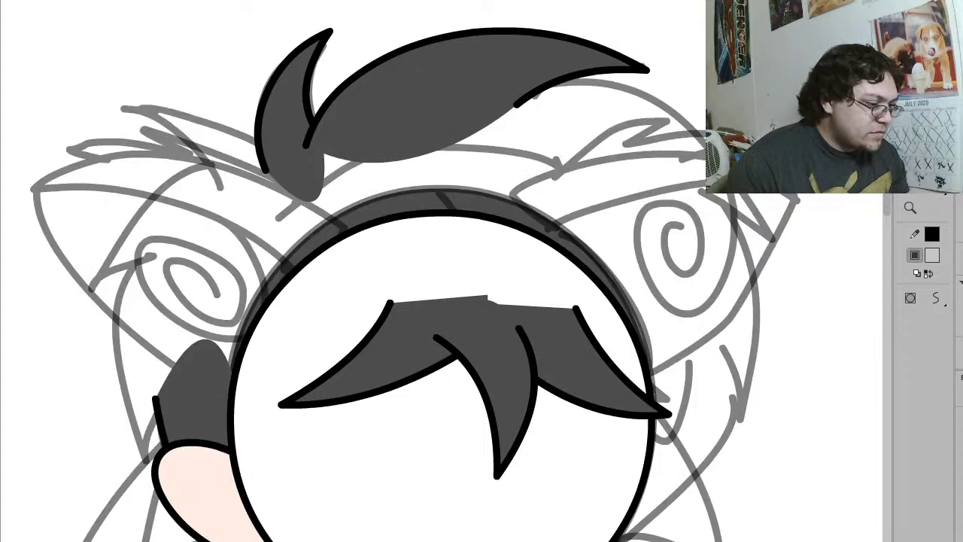
key("ctrl+z")
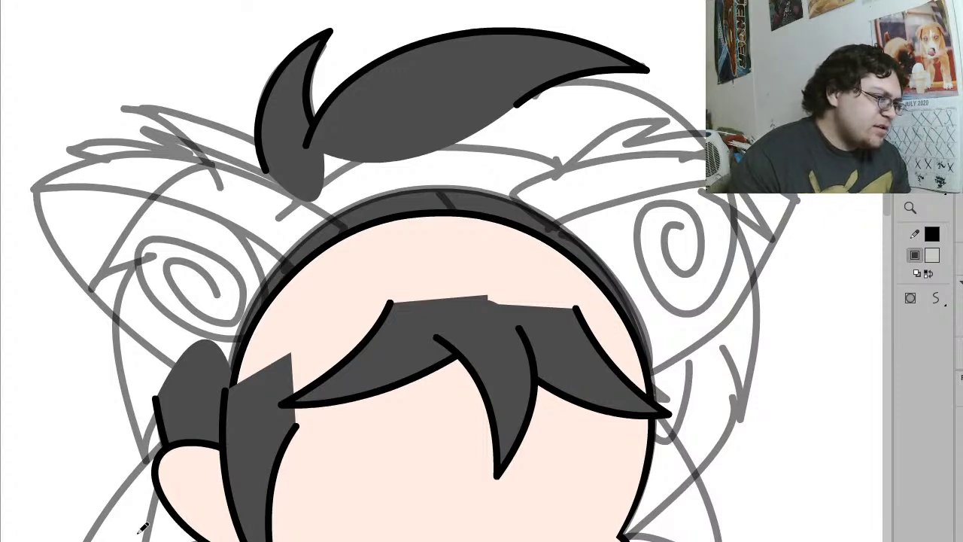
left_click(496, 399)
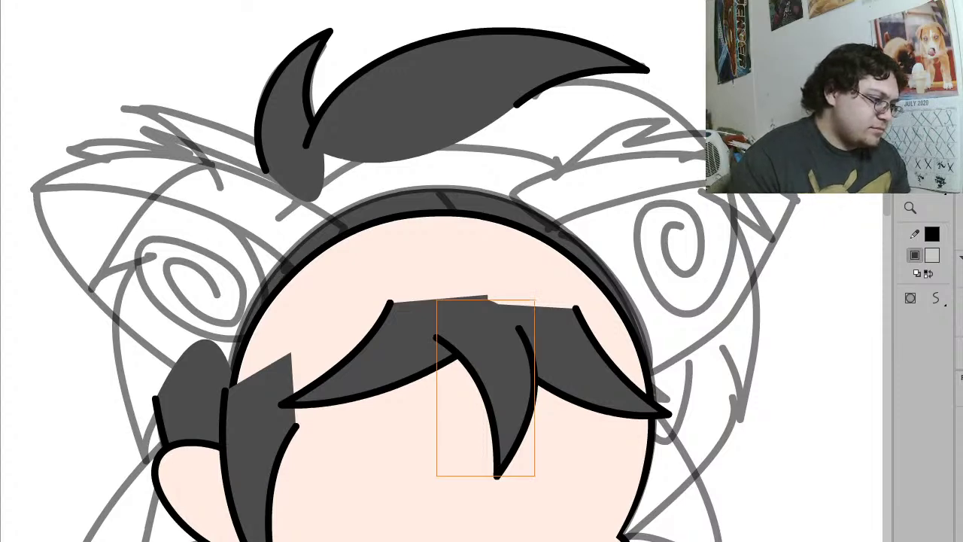
key("ctrl+shift+a")
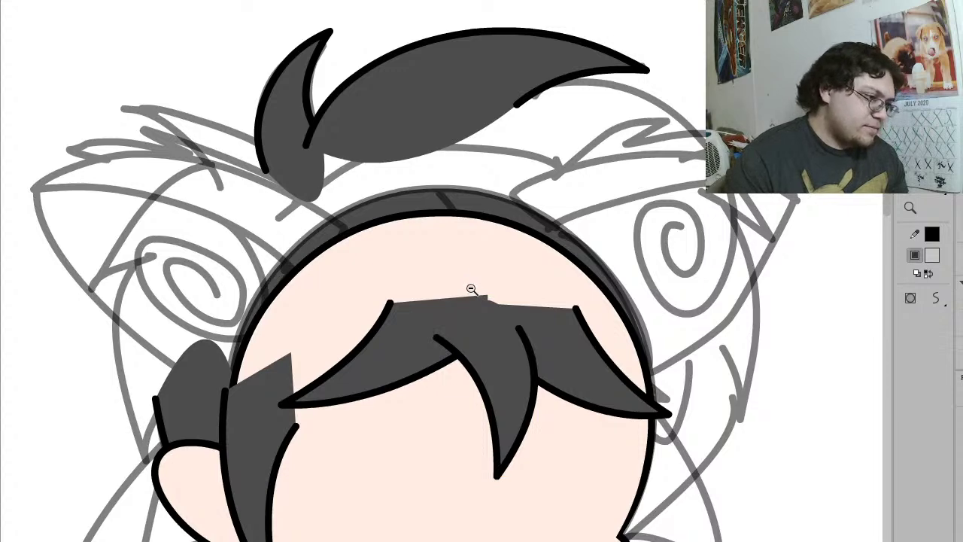
Step: Trace the outer outline of the cat ear above the human ear in black over the sketch, closing it at the head
key("z")
left_click_drag(491, 453, 3, 63)
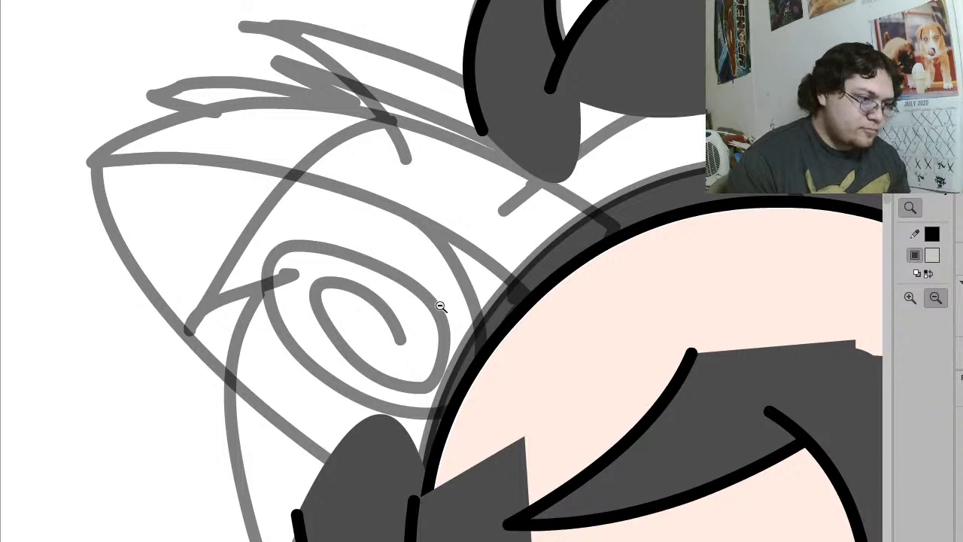
key("y")
mouse_move(622, 215)
left_mouse_down()
mouse_move(477, 129)
mouse_move(394, 104)
mouse_move(236, 93)
mouse_move(90, 123)
mouse_move(138, 253)
mouse_move(193, 351)
mouse_move(284, 457)
mouse_move(393, 500)
mouse_move(386, 479)
mouse_move(419, 389)
mouse_move(530, 302)
mouse_move(556, 261)
mouse_move(652, 164)
left_mouse_up()
mouse_move(551, 316)
left_mouse_down()
mouse_move(512, 274)
mouse_move(447, 225)
left_mouse_up()
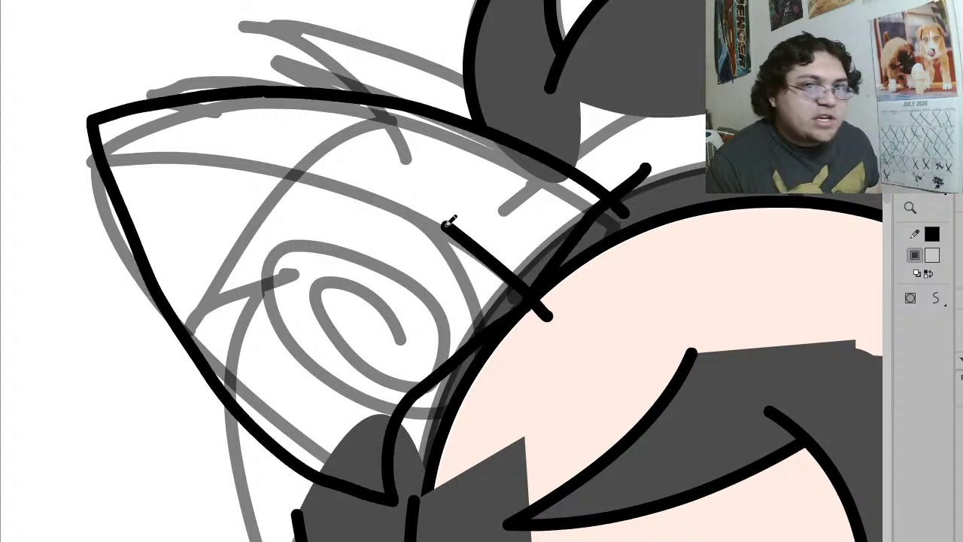
key("ctrl+z")
key("v")
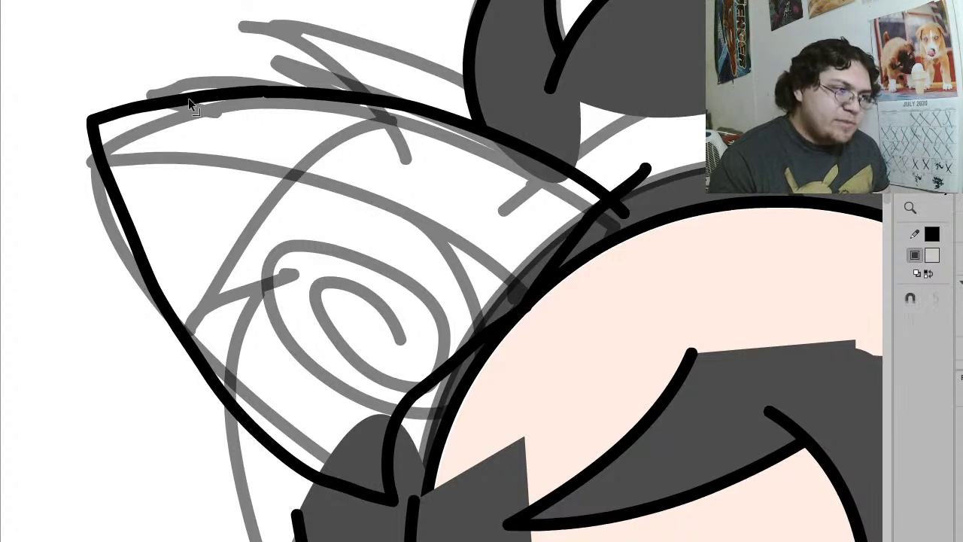
left_click_drag(165, 102, 156, 54)
left_click_drag(126, 110, 567, 291)
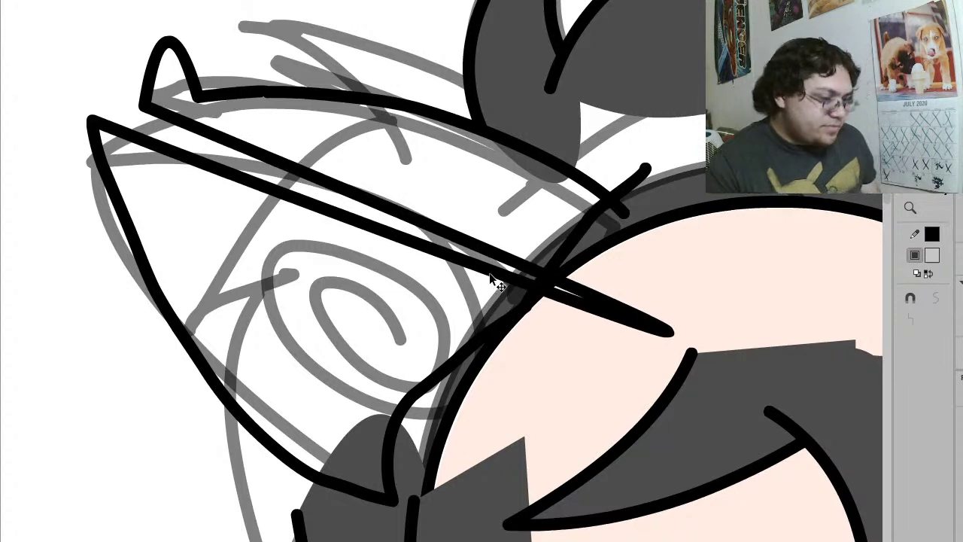
left_click(490, 270)
key("Delete")
key("ctrl+z")
key("ctrl+z")
key("ctrl+z")
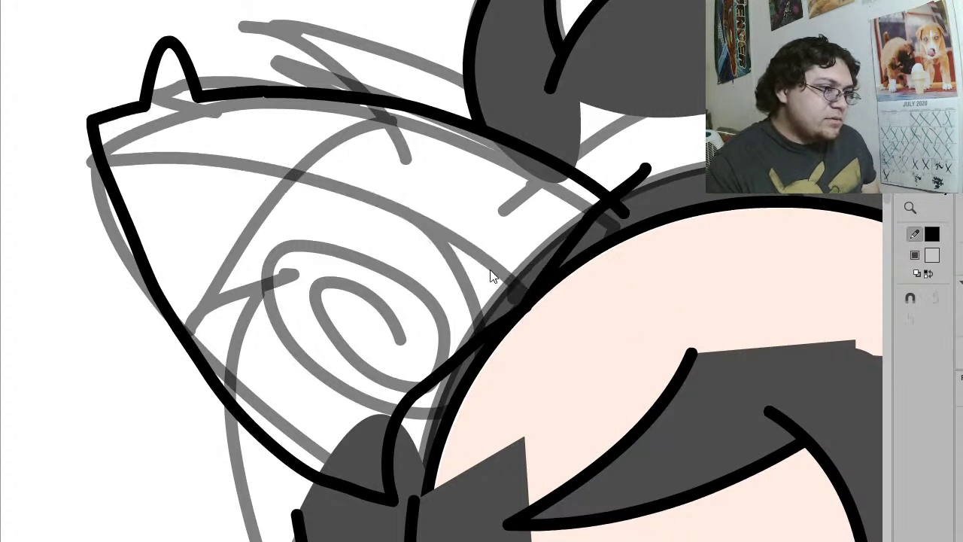
key("ctrl+z")
Step: Add a black line from the cat ear's tip to the head outline and bend it into an upward curve following the sketch
key("v")
left_click(450, 126)
key("ctrl+z")
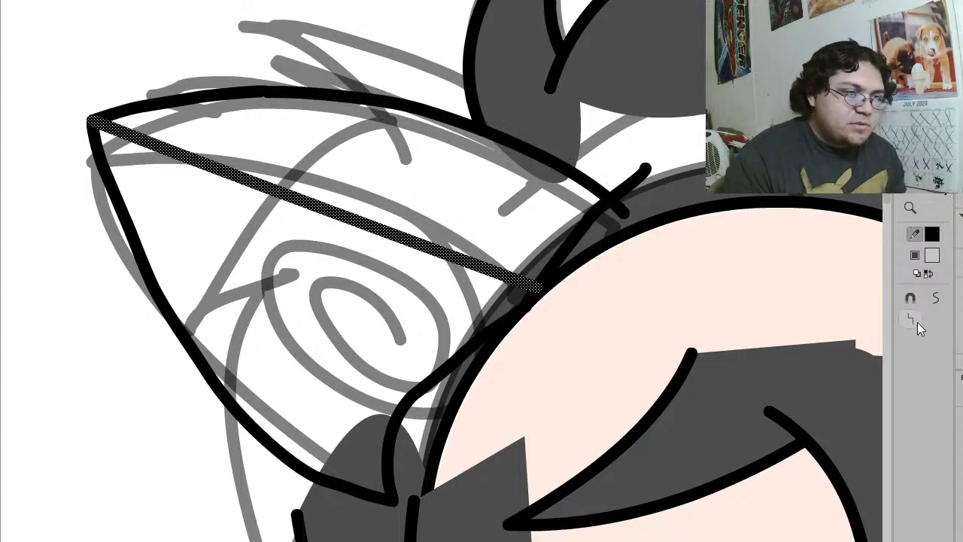
left_click(184, 20)
left_click_drag(332, 215, 365, 182)
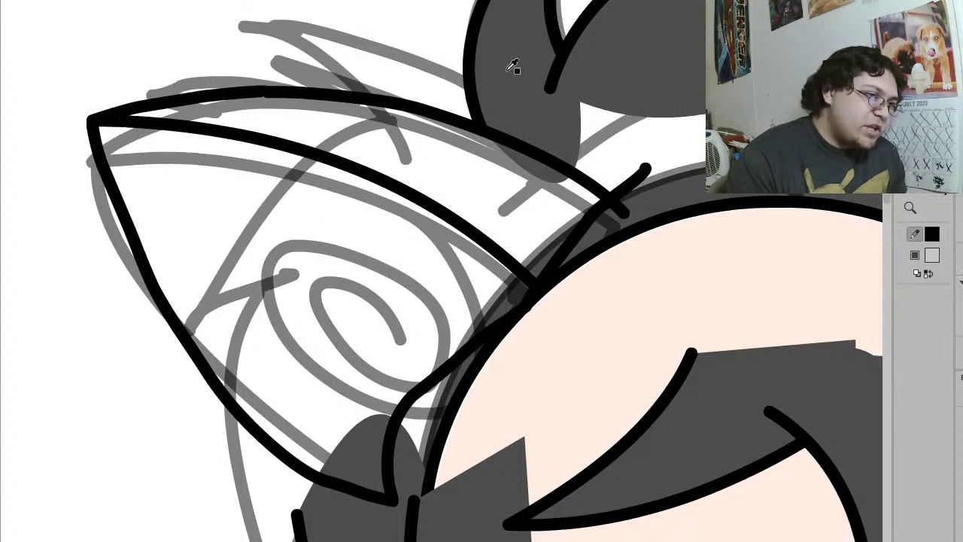
Step: Sample the hair's dark grey as the fill colour and close the cat ear's outline where its base meets the head
key("k")
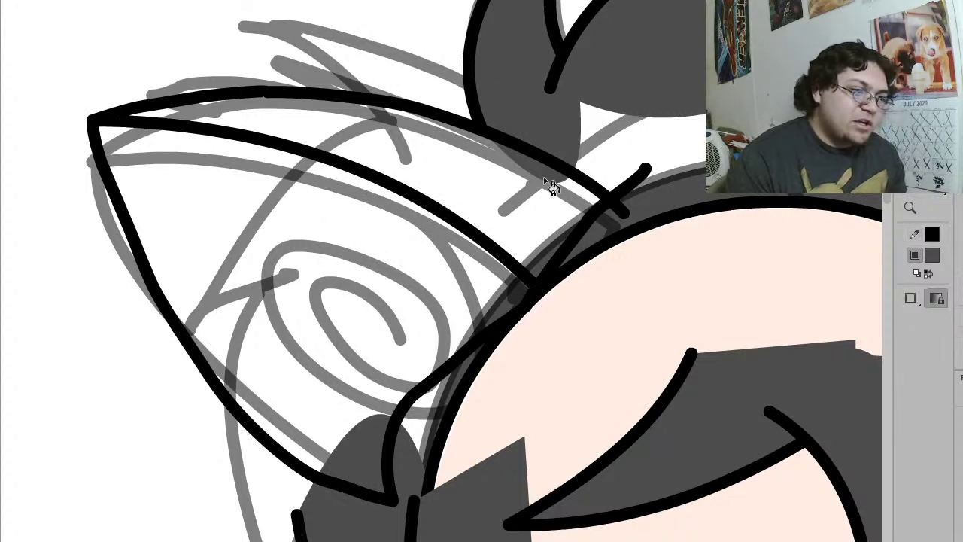
key("v")
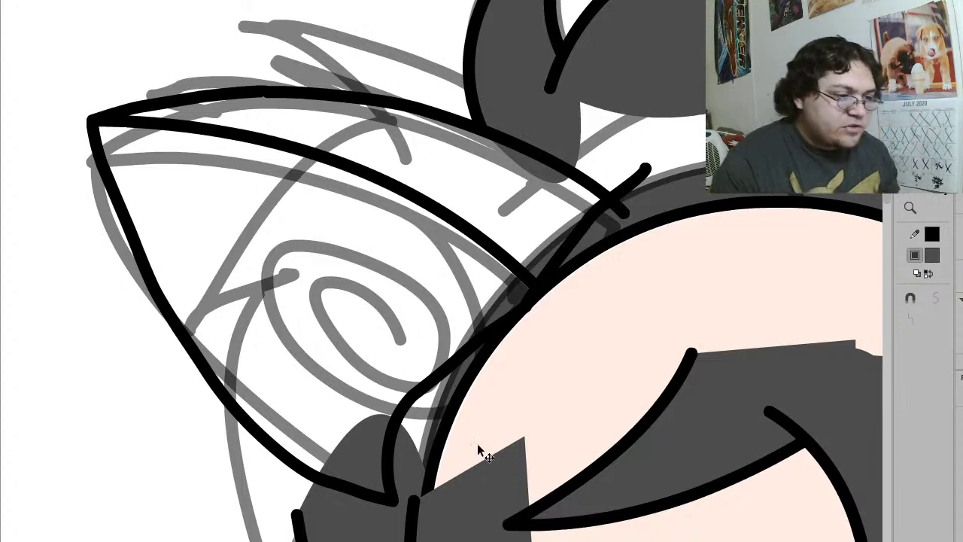
double_click(427, 382)
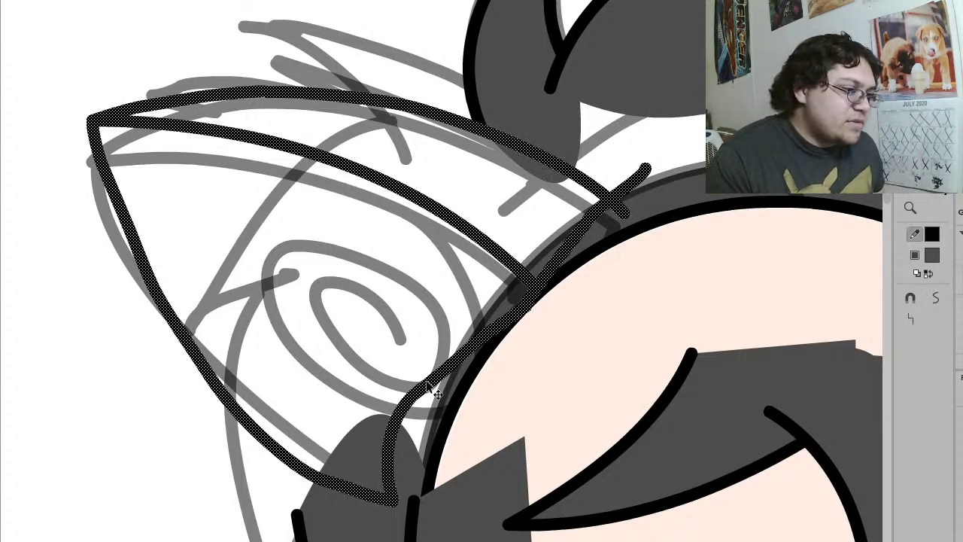
left_click(518, 221)
mouse_move(531, 276)
left_mouse_down()
mouse_move(548, 300)
mouse_move(505, 277)
mouse_move(513, 302)
left_mouse_up()
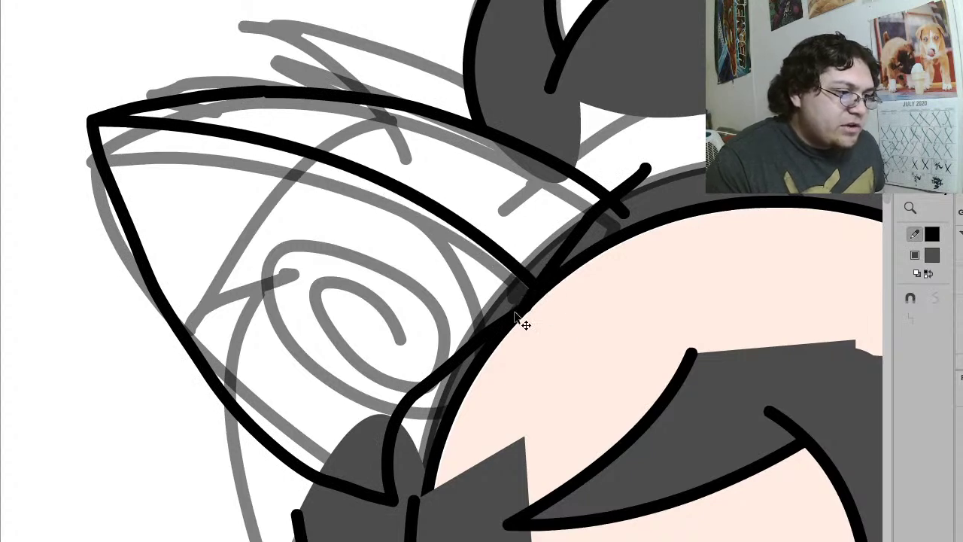
double_click(514, 313)
left_click(434, 253)
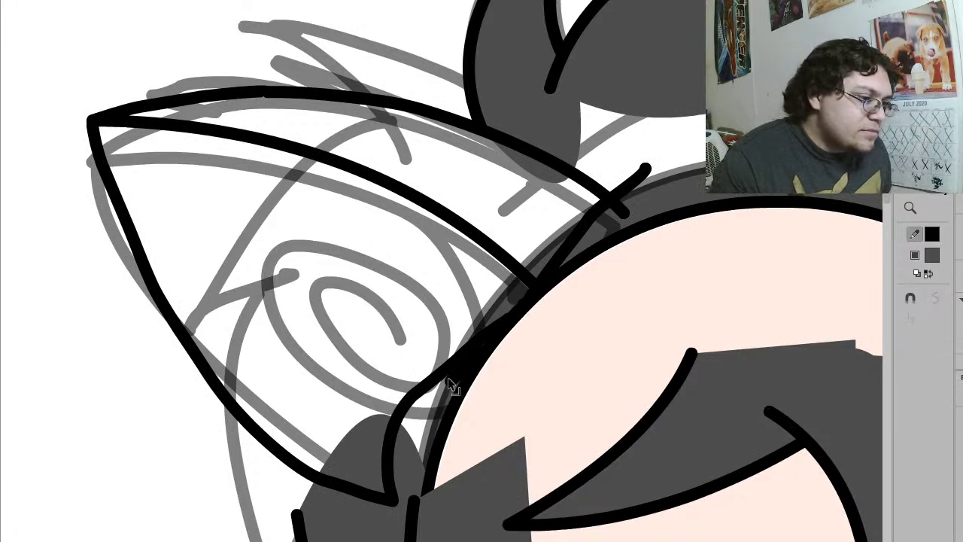
Step: Fill the cat ear's main section dark grey and try the same fill on the strip above it
key("k")
left_click(431, 310)
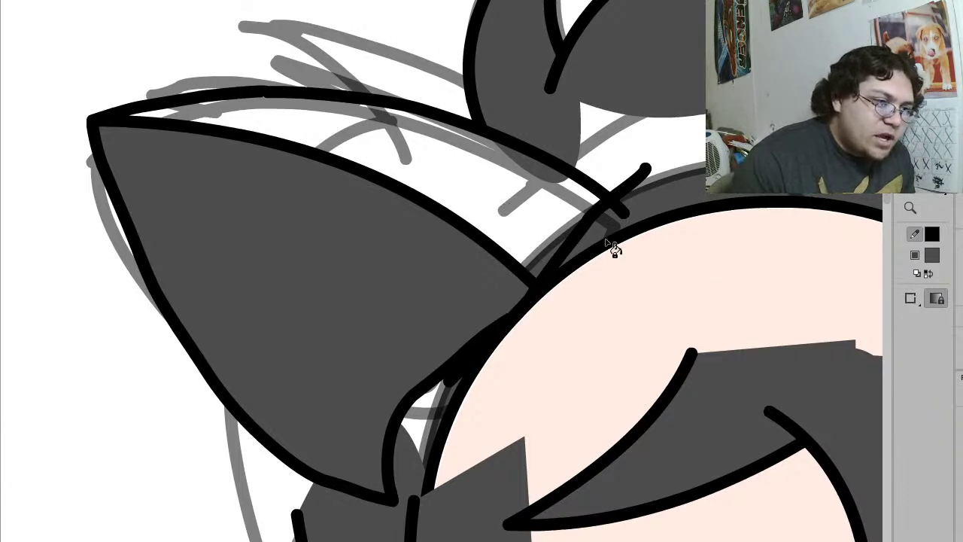
left_click(514, 211)
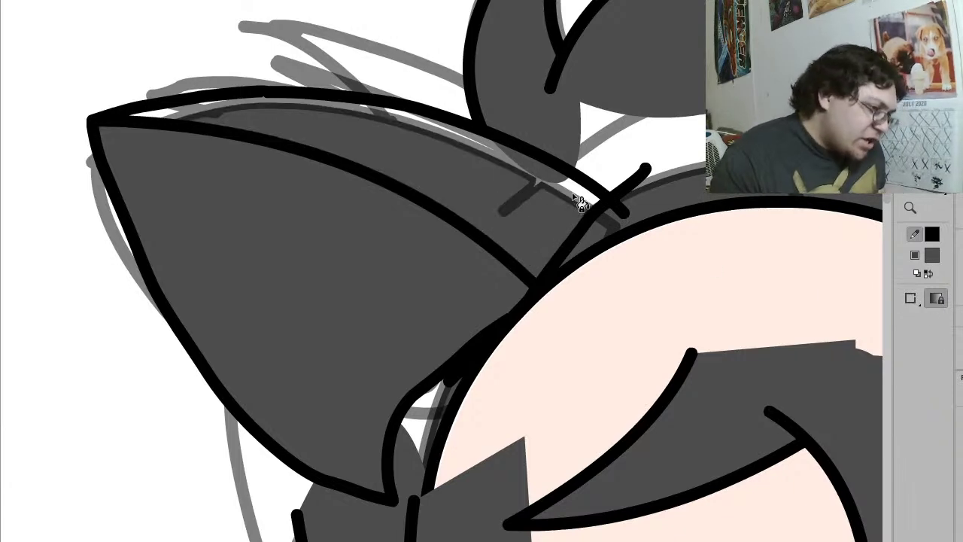
key("ctrl+z")
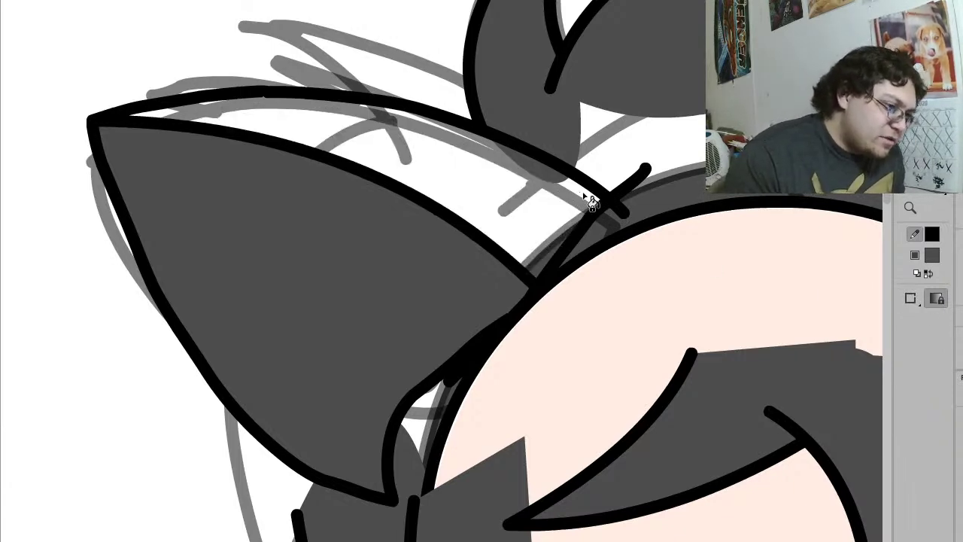
Step: Select the complete black outline of the cat ear, including the curved inner line
key("v")
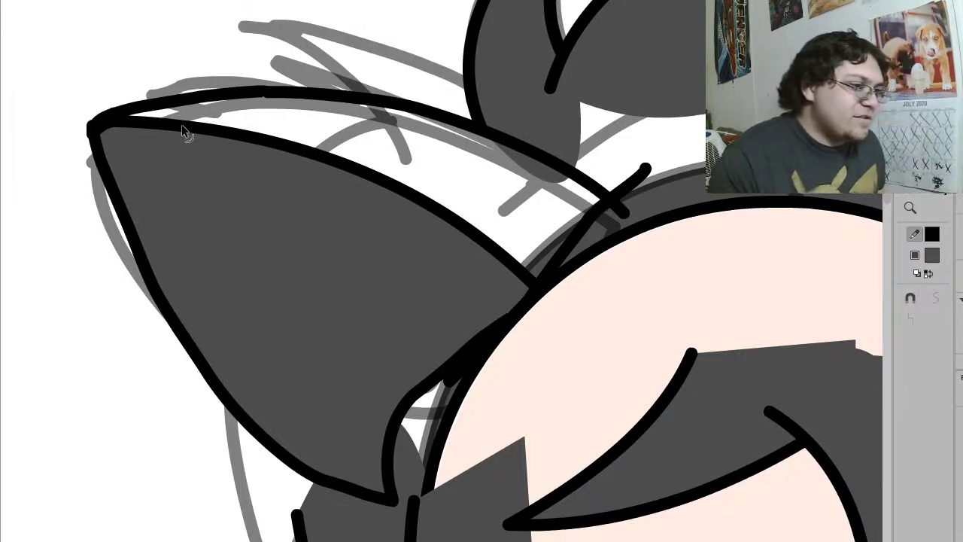
double_click(425, 183)
key("z")
left_click(428, 177)
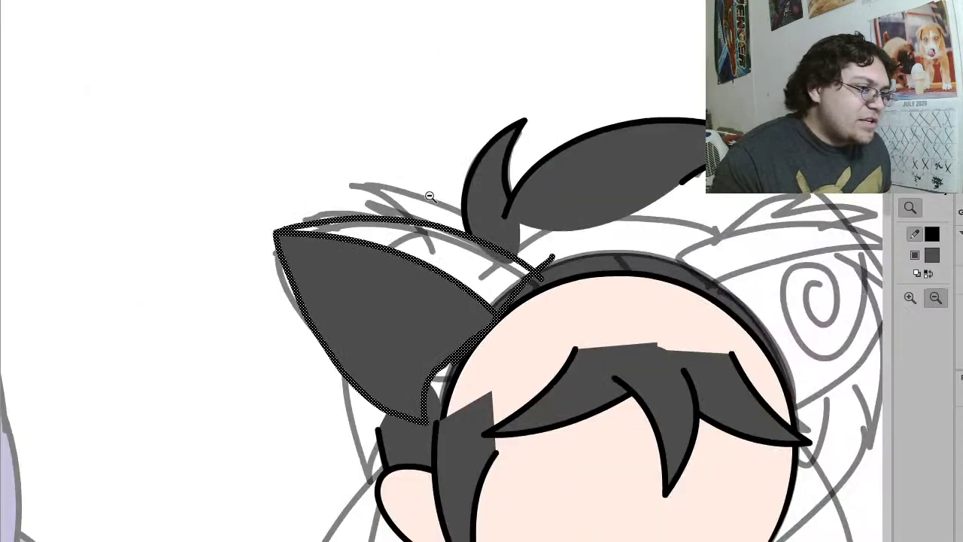
key("v")
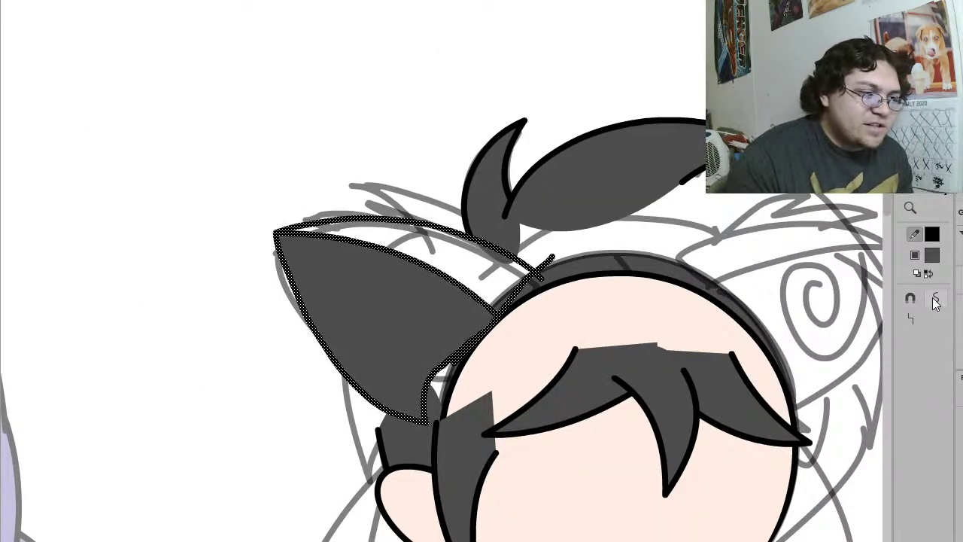
Step: Bend the inner edge of the ear where it meets the head outline
left_click(346, 123)
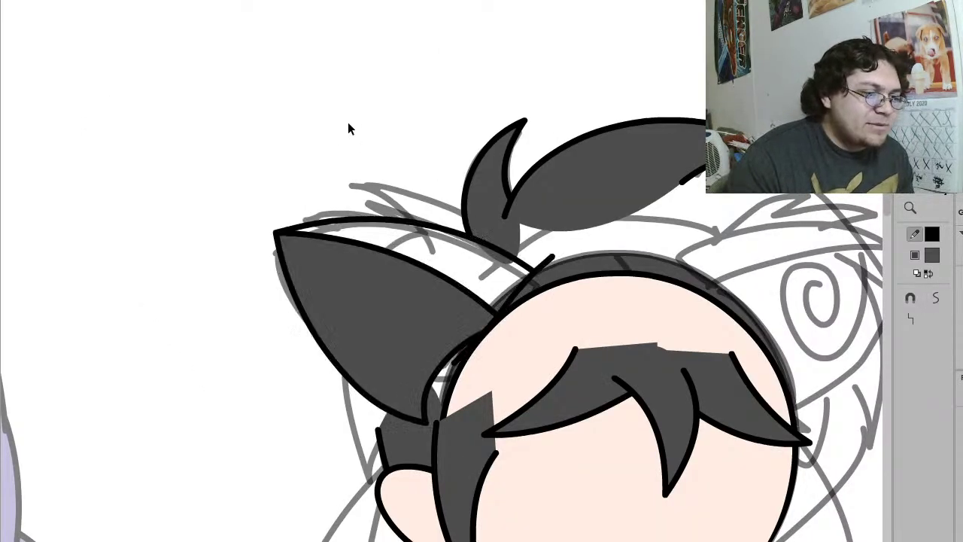
left_click_drag(449, 380, 440, 370)
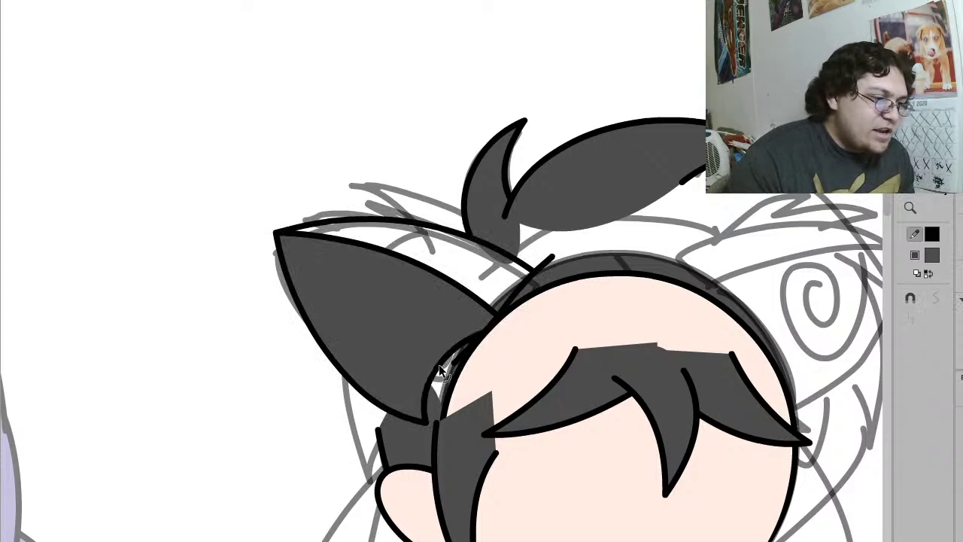
left_click(439, 364)
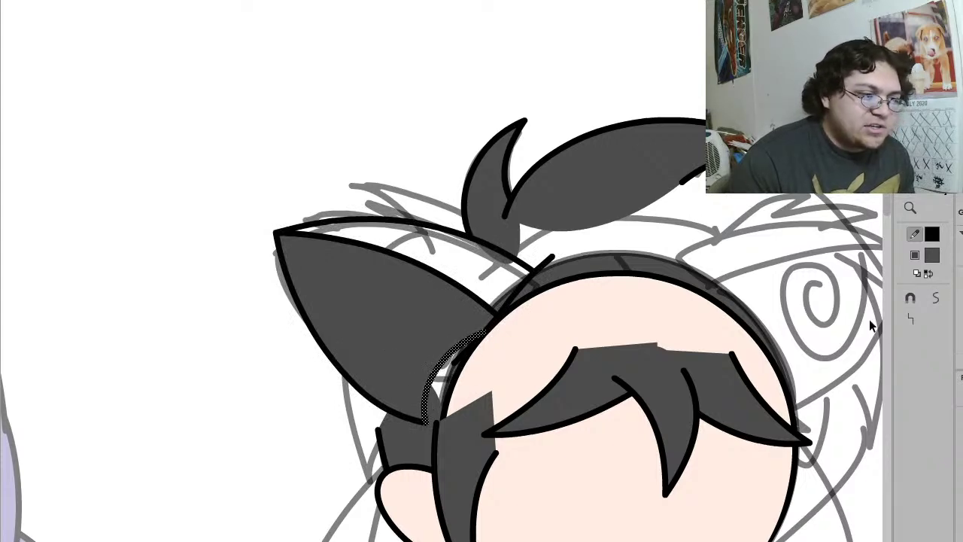
Step: Delete the ear's existing outline with the stray lines above it, and re-outline the ear fill in black with the Ink Bottle
double_click(441, 372)
key("Delete")
key("s")
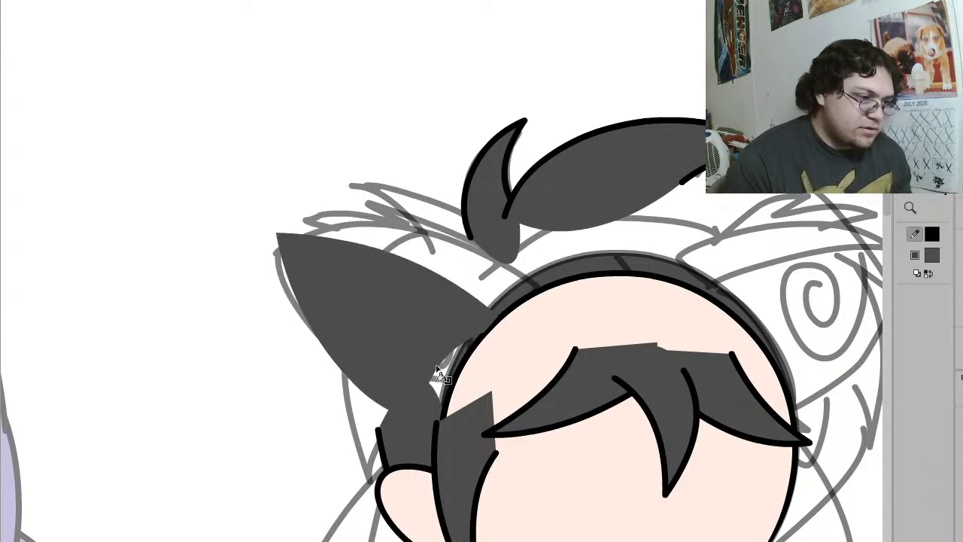
left_click(322, 342)
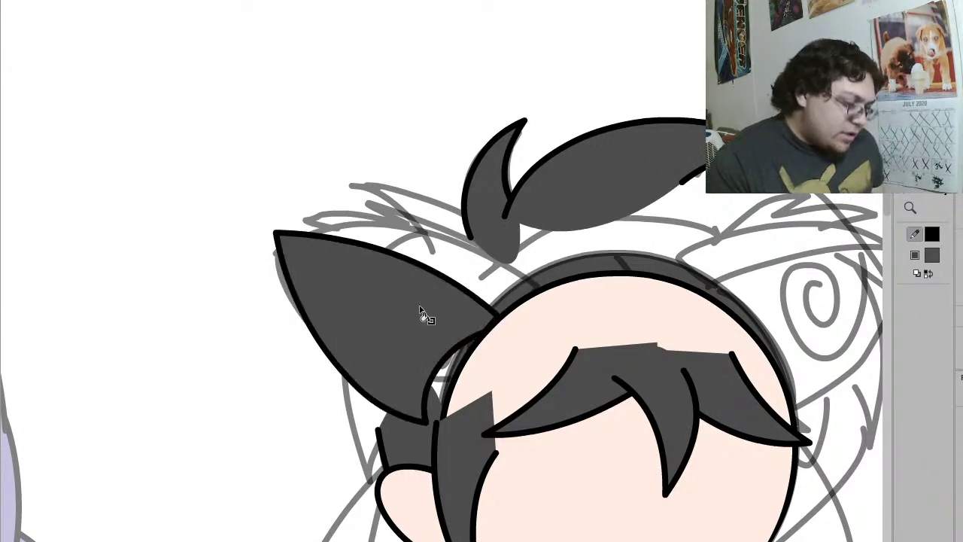
Step: Pull the ear's inner edge against the head outline and straighten that edge
key("v")
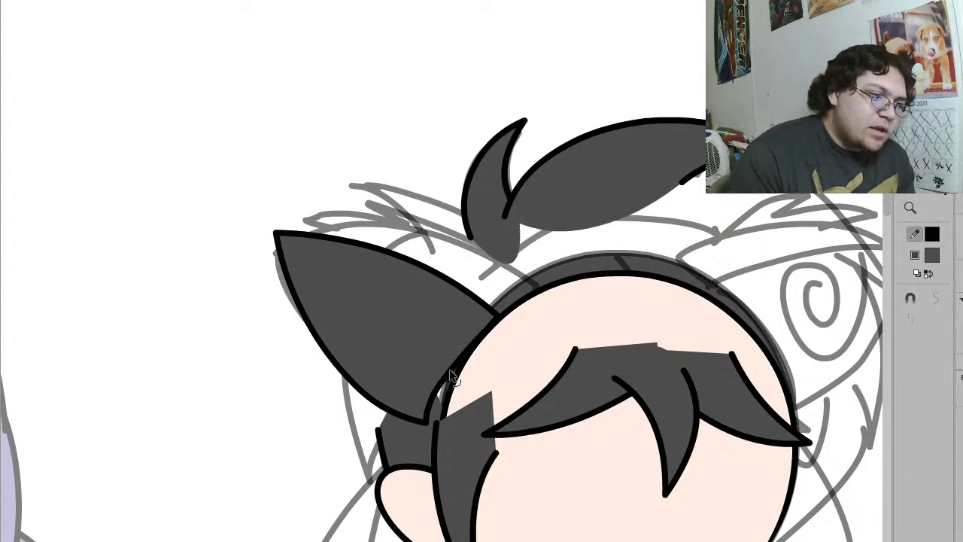
left_click(440, 401)
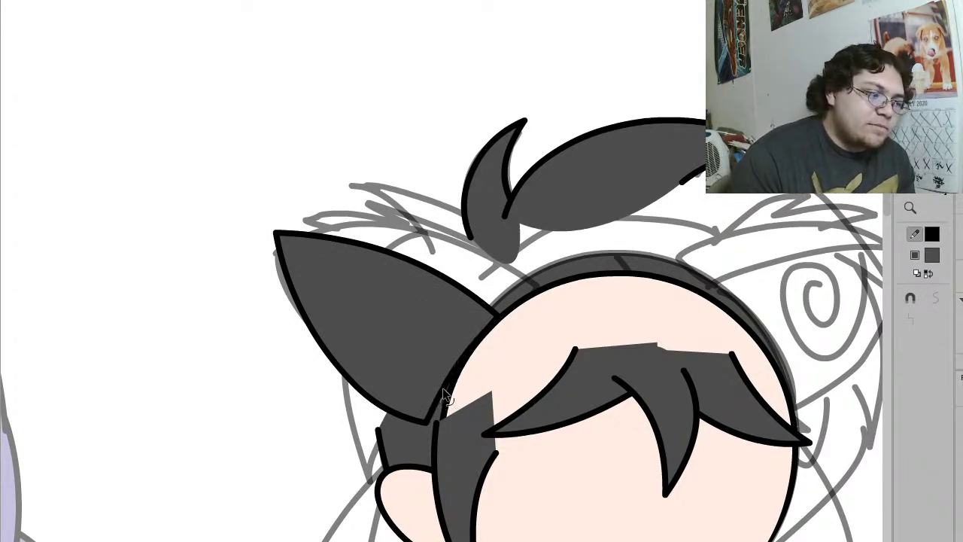
left_click(489, 325, "shift")
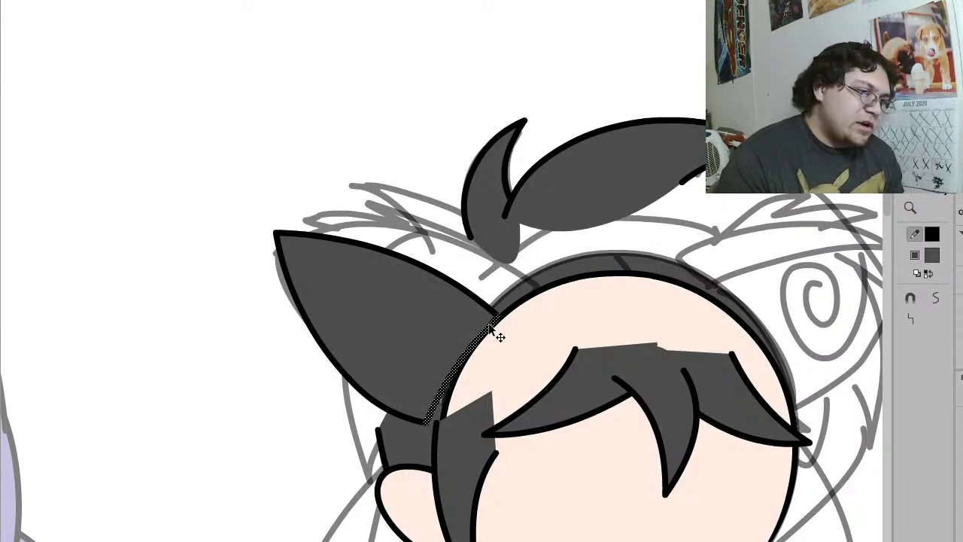
left_click(921, 320)
left_click(389, 113)
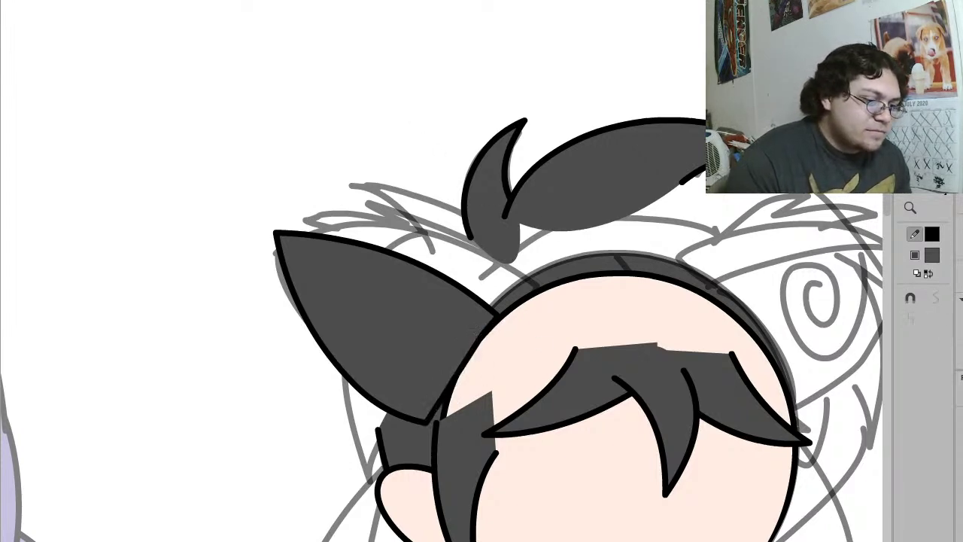
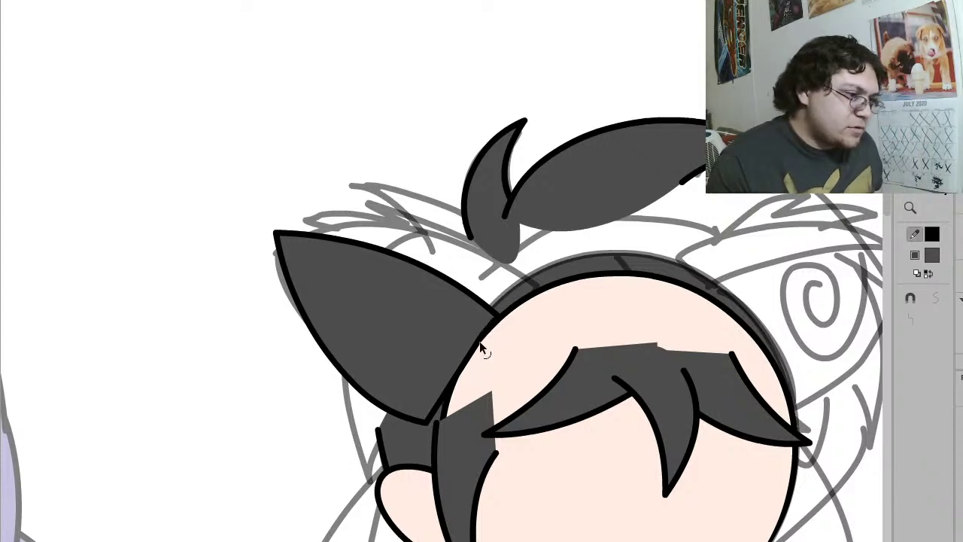
Step: Bow the ear's inner edge away from the head outline and clean up its lower outer edge with Straighten
left_click_drag(480, 342, 446, 362)
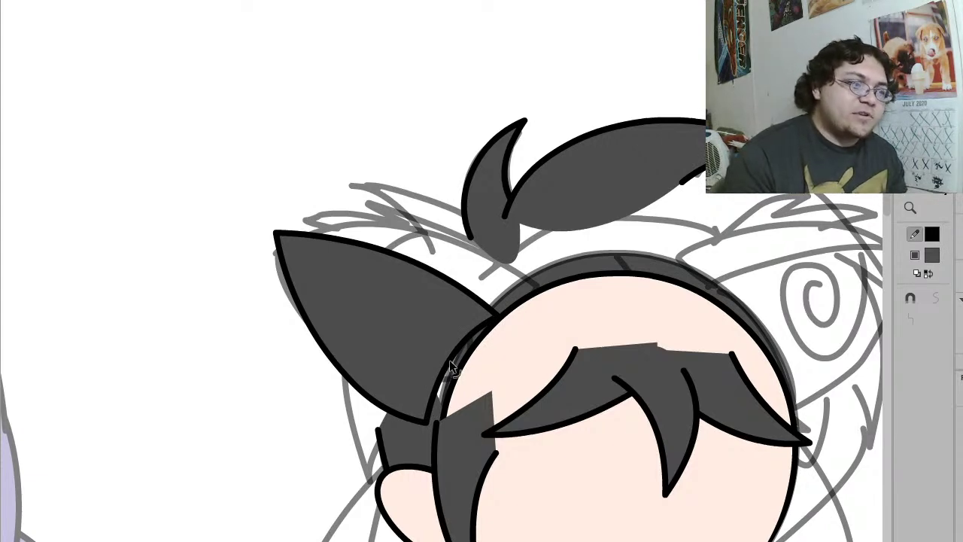
left_click(334, 367)
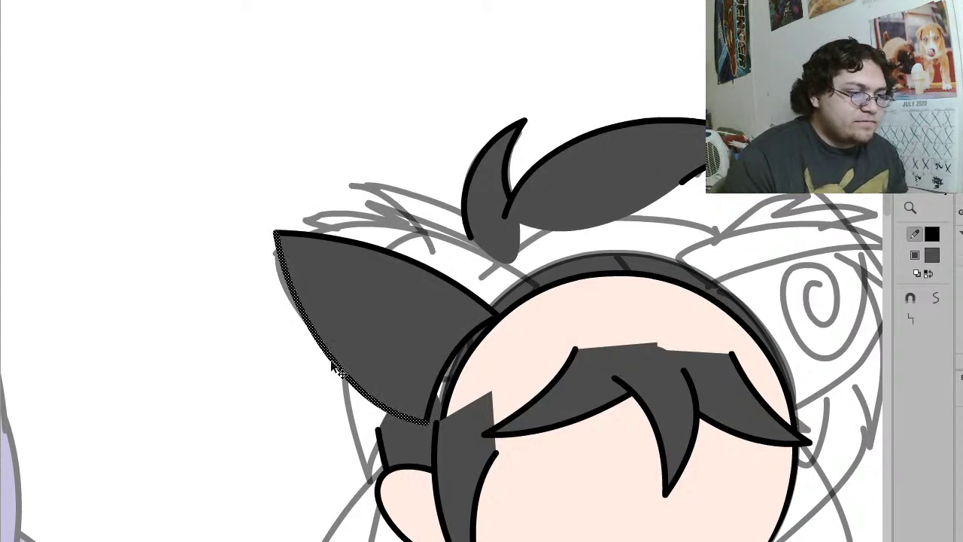
left_click(912, 321)
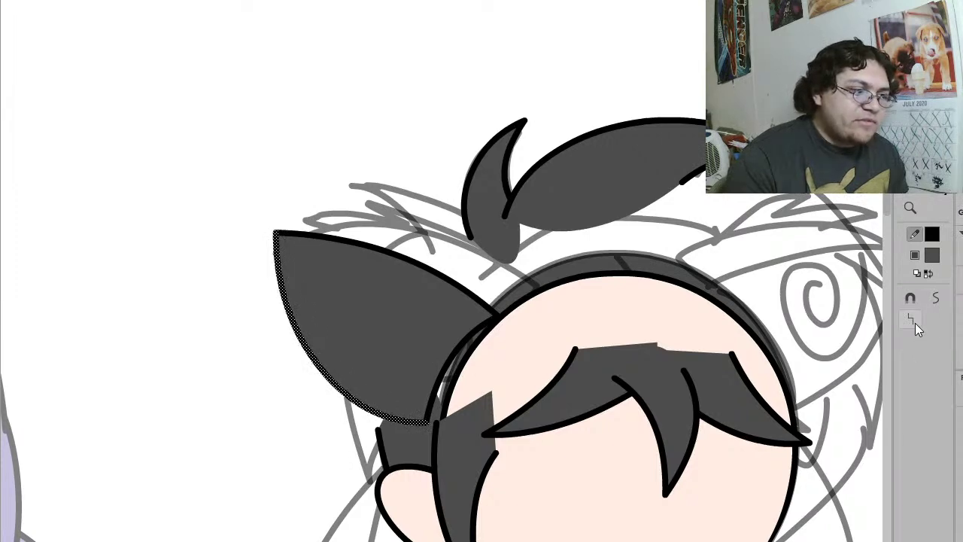
left_click(334, 367)
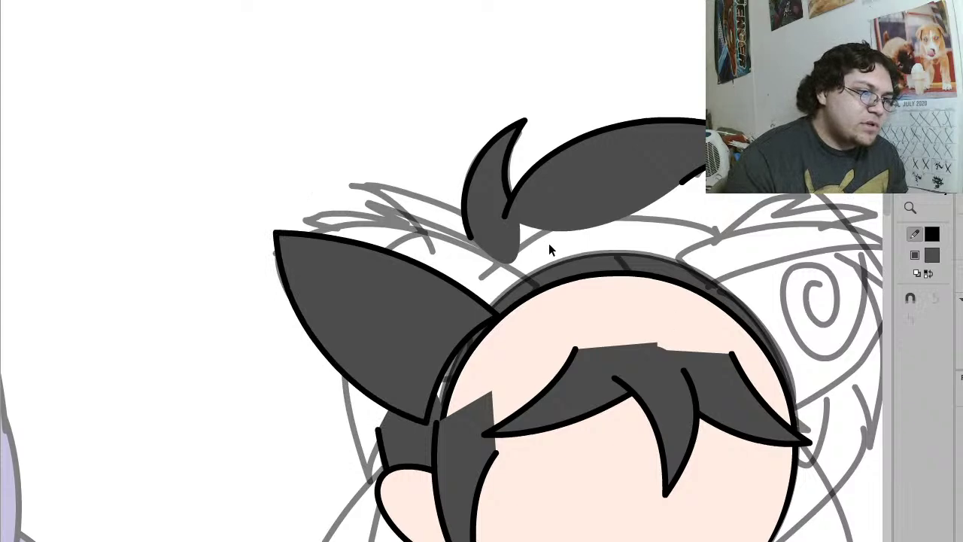
Step: Straighten the ear's upper edge and bend it upward into a smooth arch
left_click(409, 295)
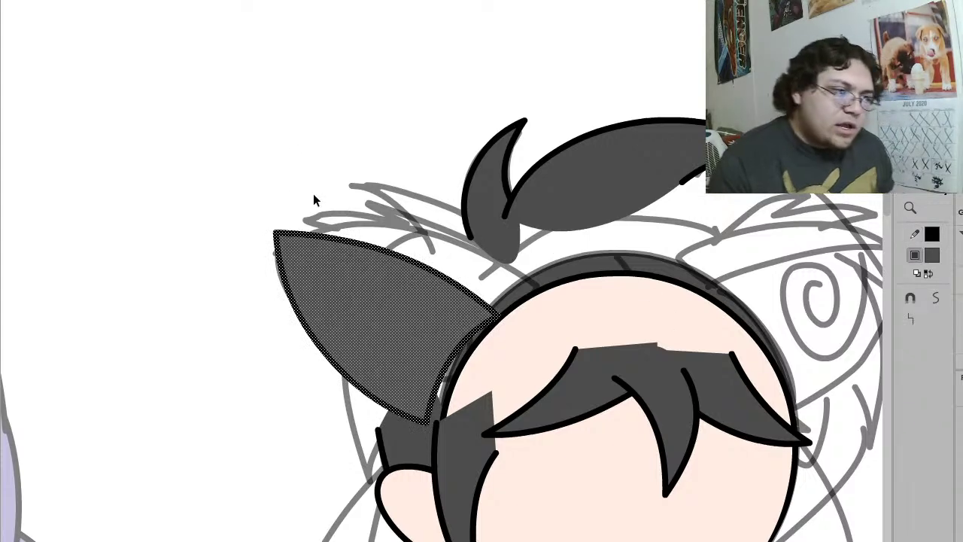
left_click(342, 200)
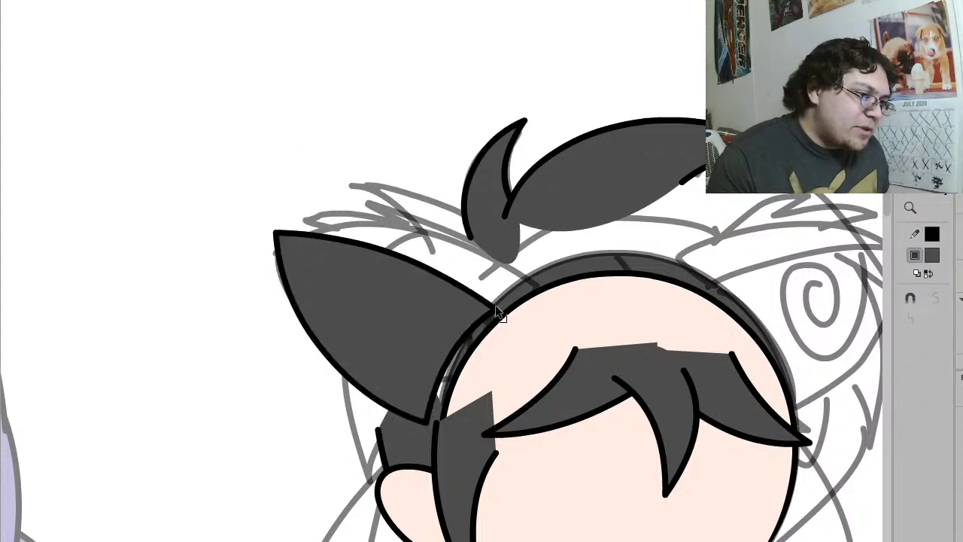
left_click(461, 284)
left_click(911, 319)
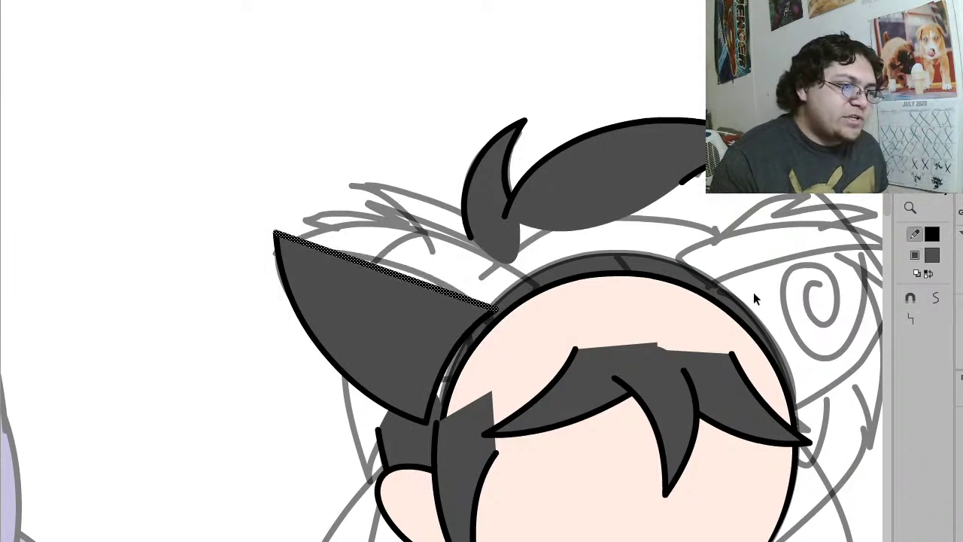
left_click(390, 188)
left_click_drag(404, 280, 400, 265)
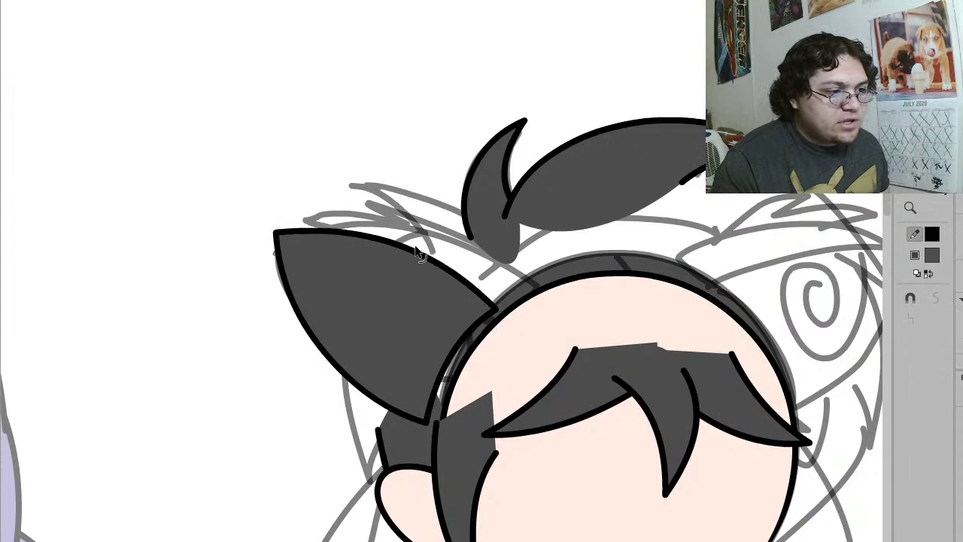
Step: Stretch the whole ear outward and reduce its height with Free Transform, and group its artwork
double_click(413, 300)
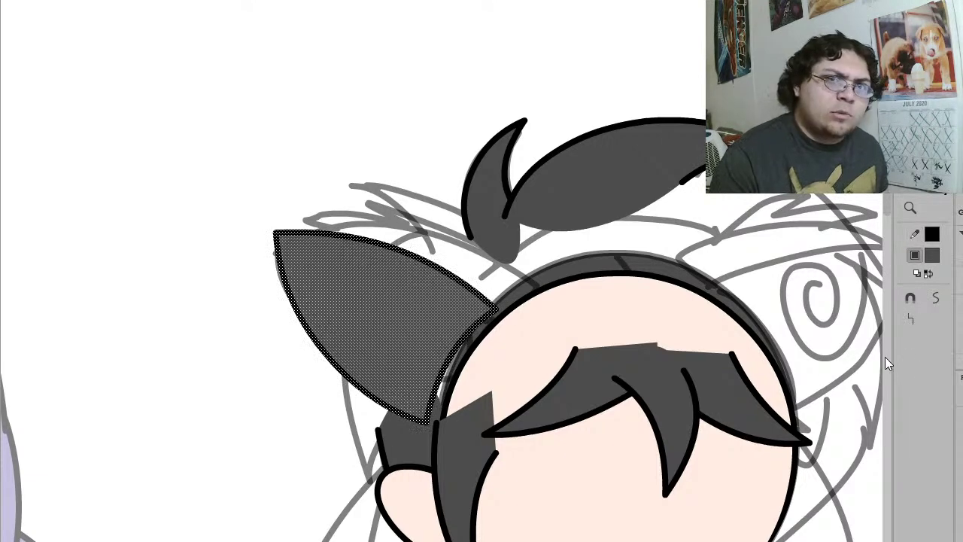
left_click(935, 299)
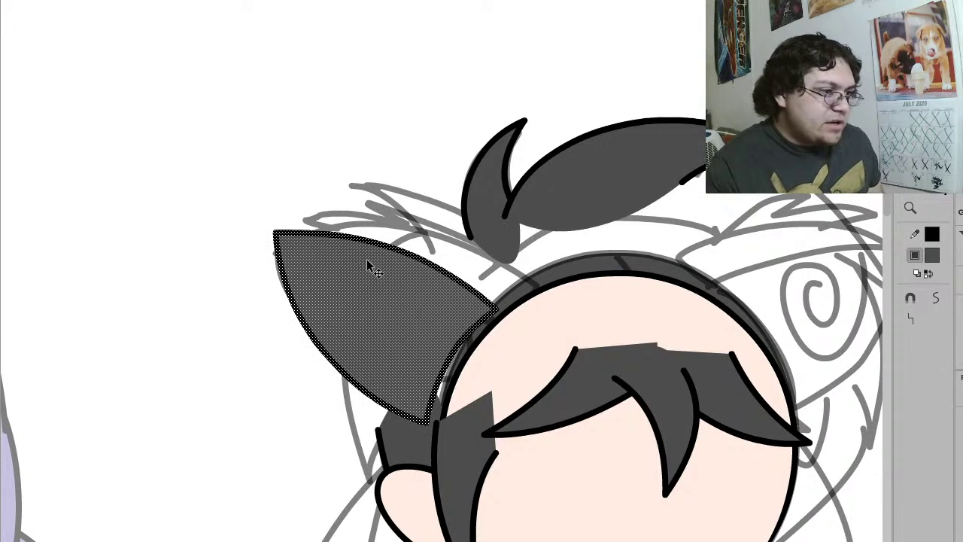
key("ctrl+t")
mouse_move(275, 231)
left_mouse_down()
mouse_move(279, 311)
mouse_move(268, 247)
left_mouse_up()
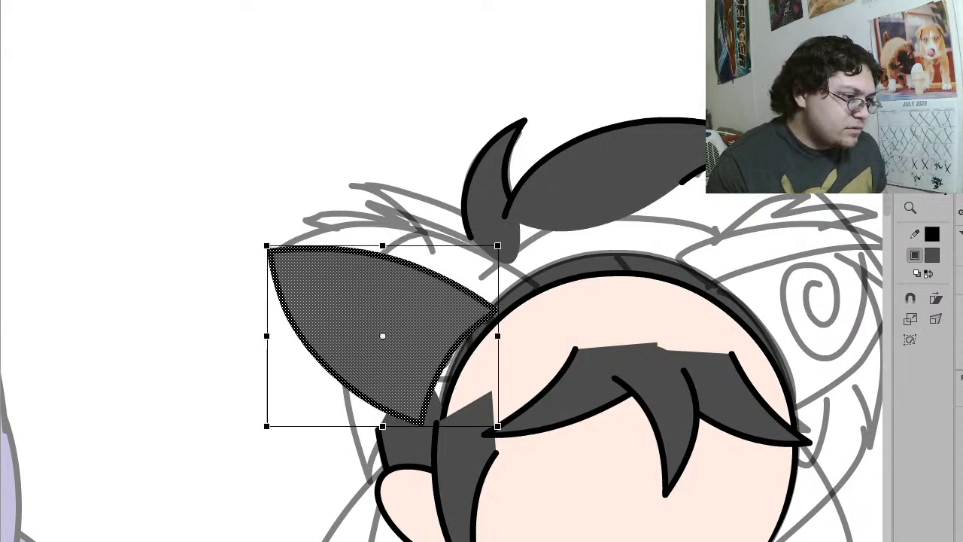
key("Return")
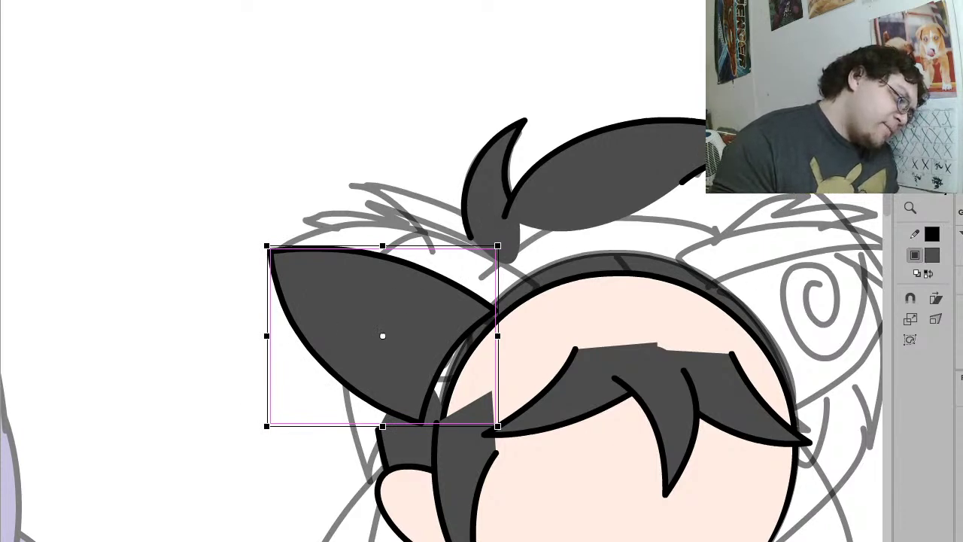
left_click(655, 421)
key("Escape")
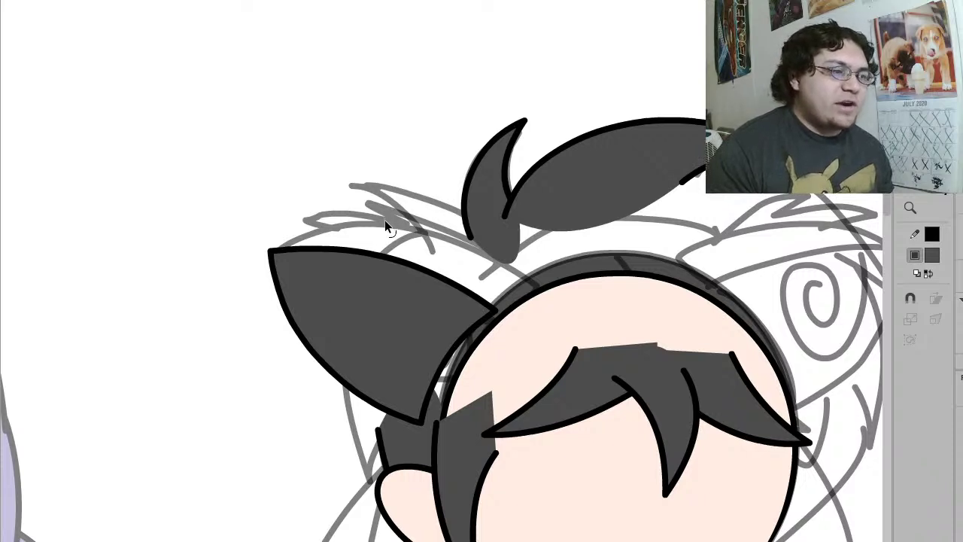
Step: Paste a copy of the ear in place behind the original and offset it upward and toward the hair tuft
left_click(489, 304)
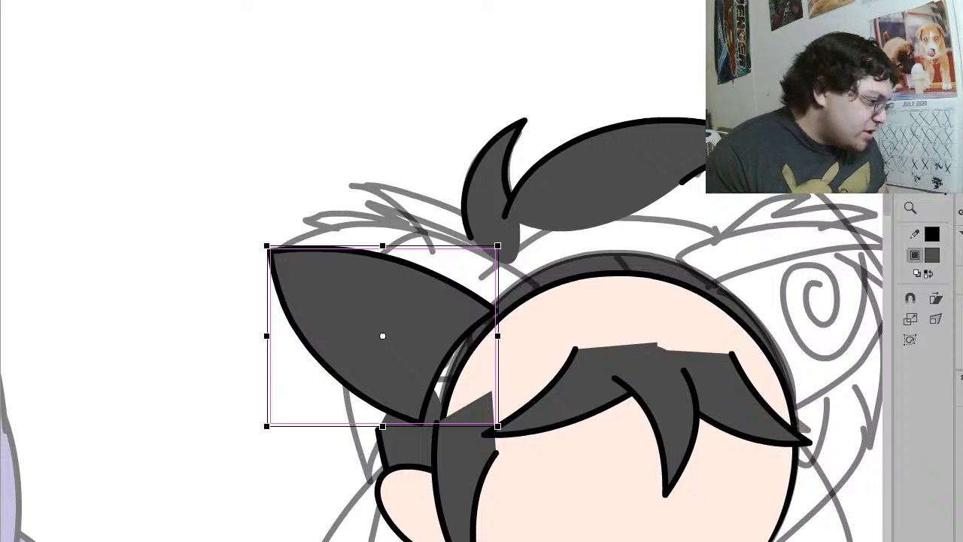
key("Escape")
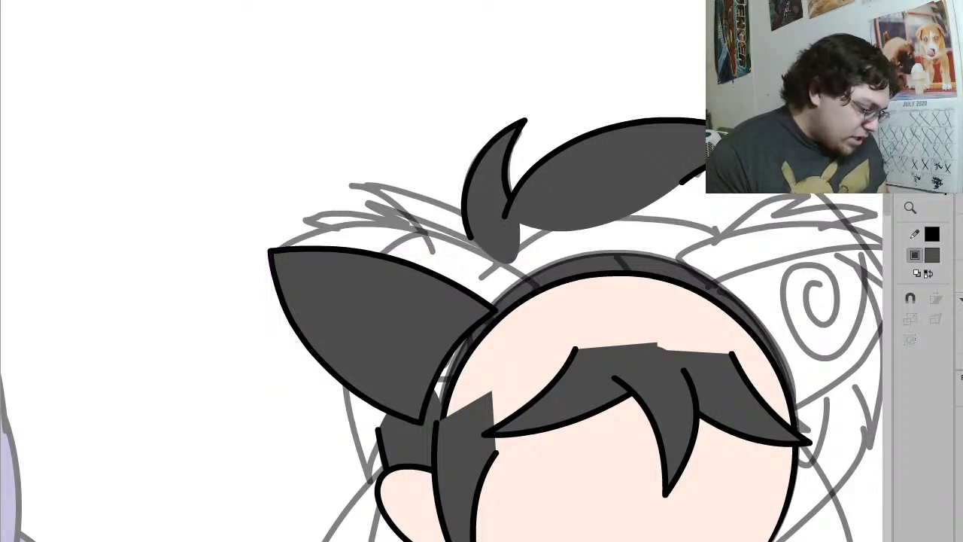
key("ctrl+shift+v")
key("Up")
key("Up")
key("Up")
key("Up")
key("Up")
key("Up")
key("Up")
key("Up")
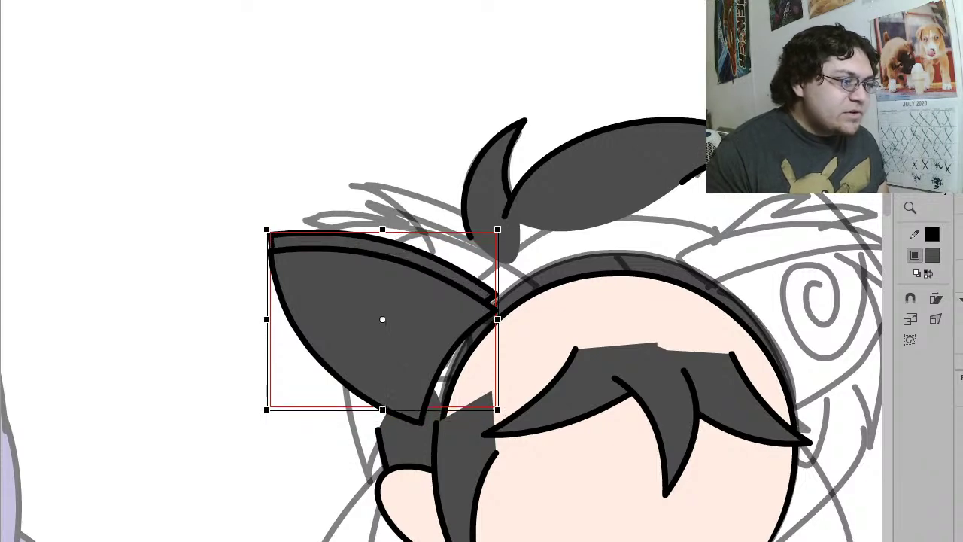
left_click_drag(476, 278, 503, 239)
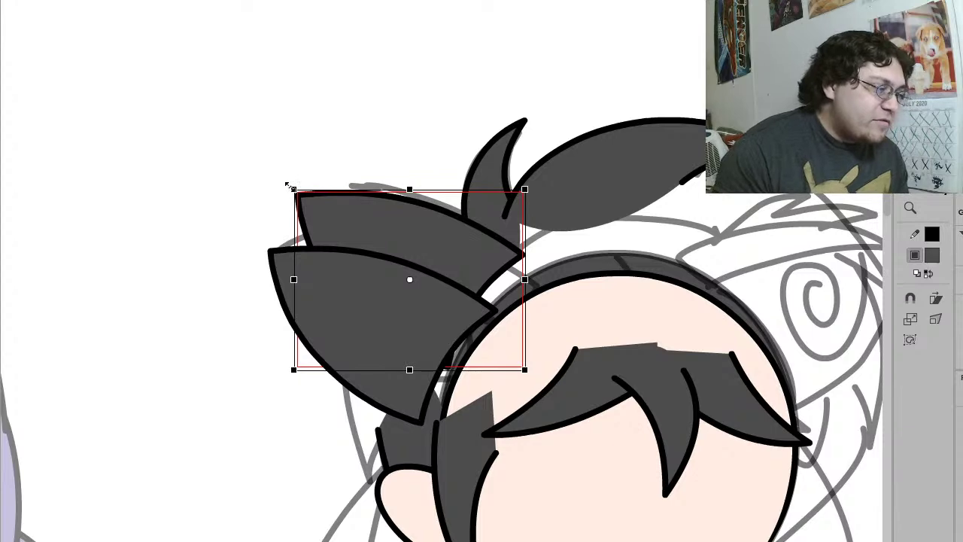
Step: Reduce the copied ear's height and reshape its upper edge into a smooth arch inside the group
left_click_drag(295, 191, 298, 228)
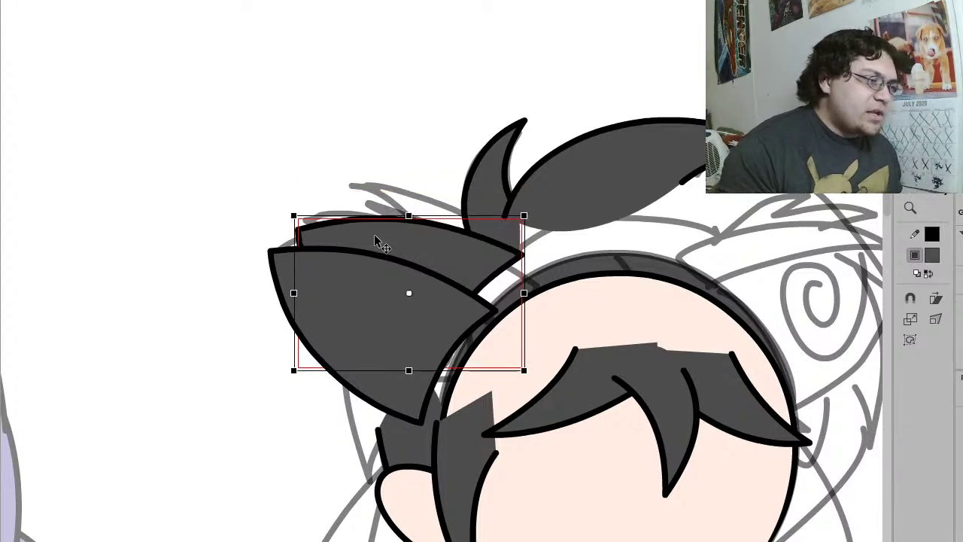
double_click(382, 239)
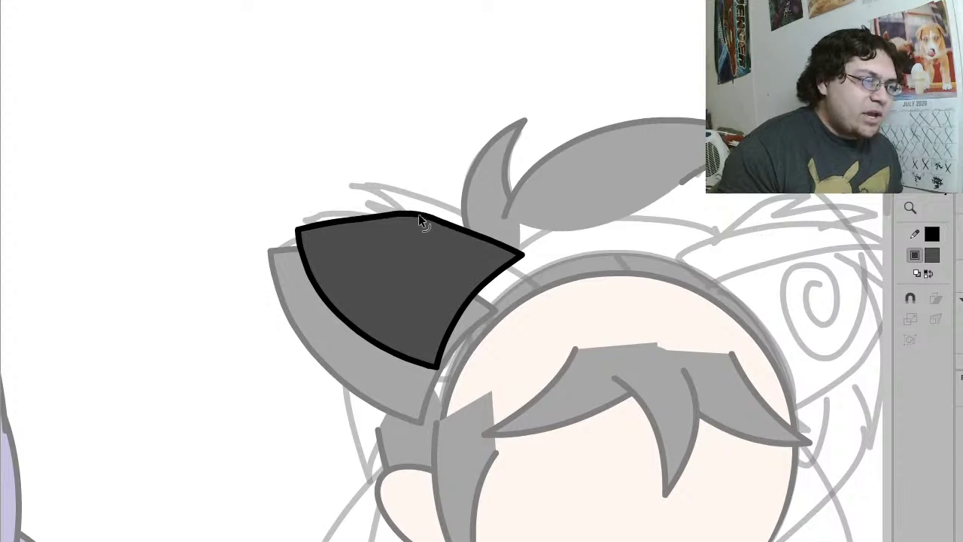
left_click(418, 215)
key("v")
left_click(910, 320)
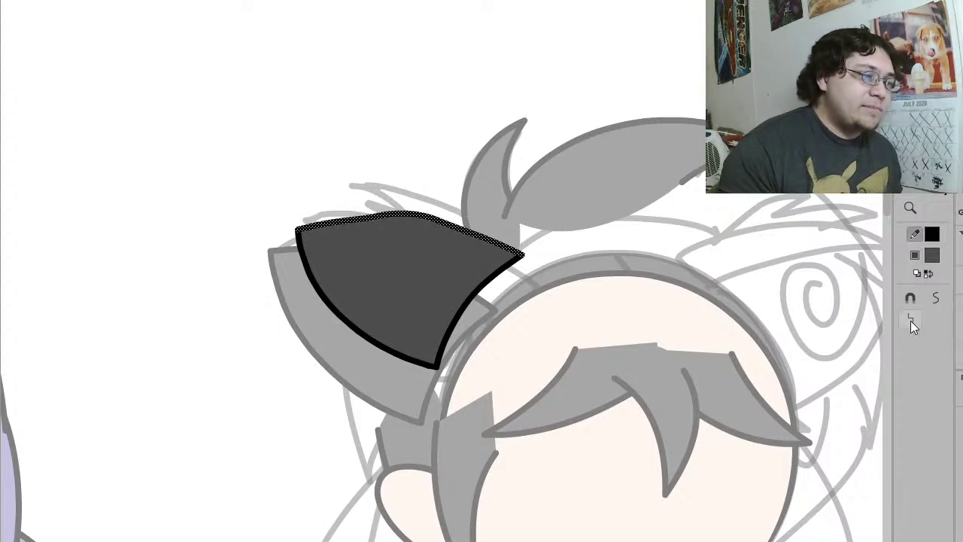
left_click(910, 321)
left_click(912, 322)
left_click_drag(429, 254, 447, 215)
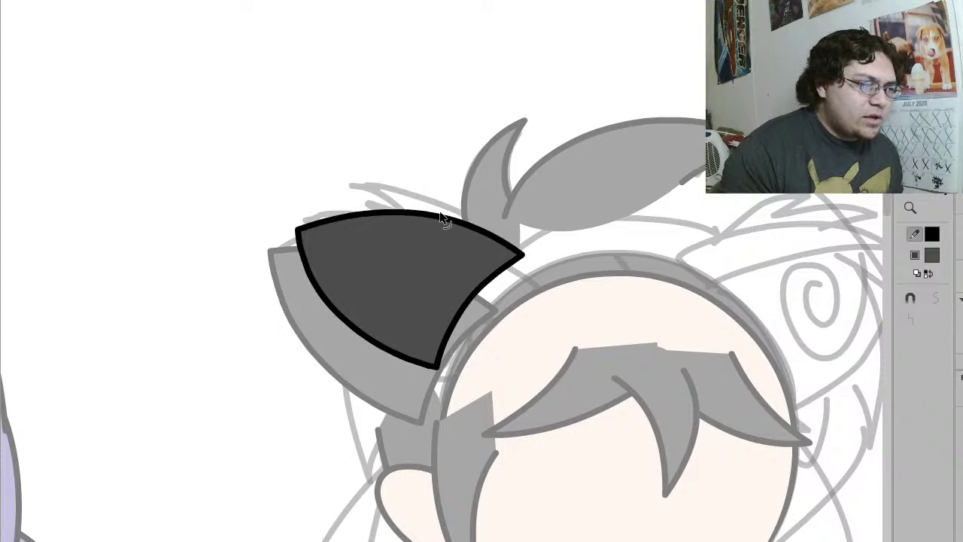
double_click(421, 149)
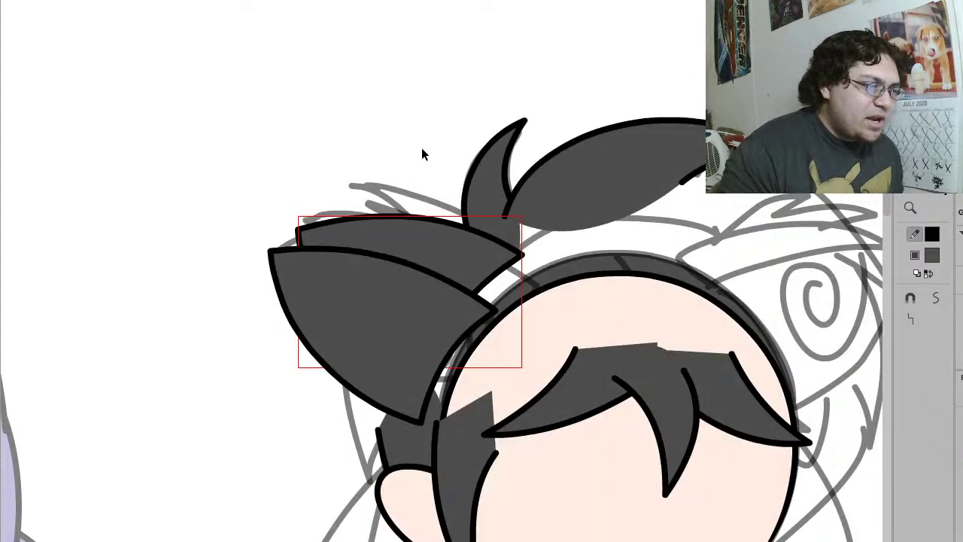
Step: Pull the outer corner of the ear's back part onto the front part's outer tip, inside its group
left_click(305, 212)
left_click_drag(298, 227, 273, 252)
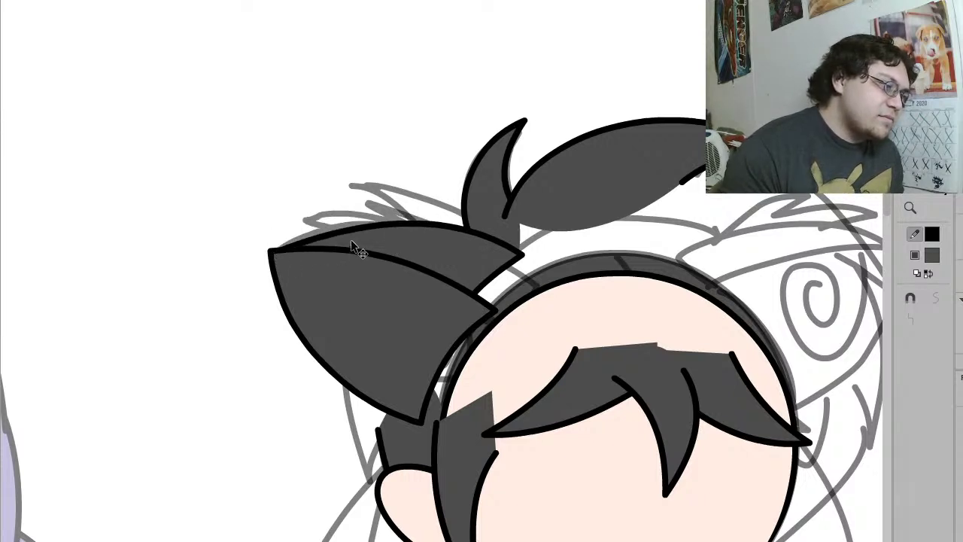
double_click(351, 240)
left_click_drag(276, 252, 272, 250)
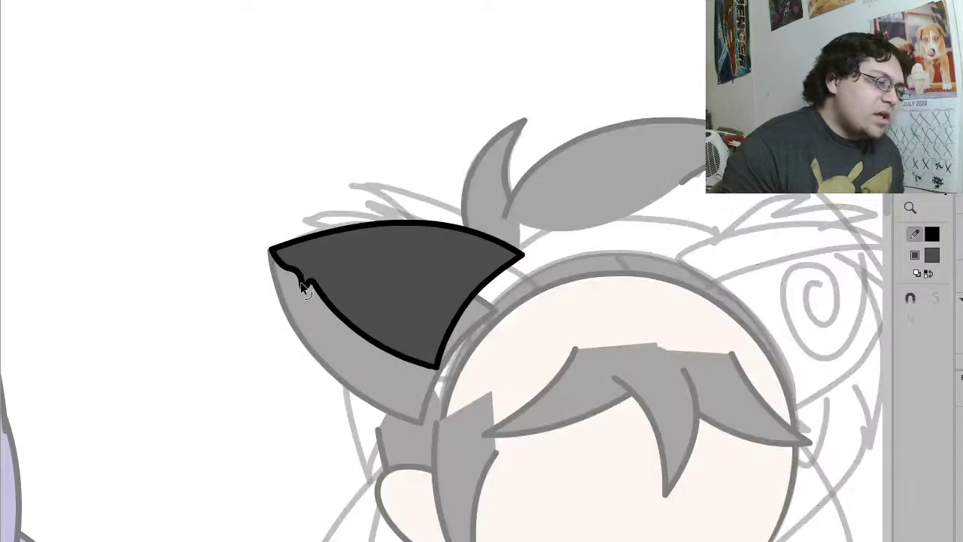
Step: Remove the kinks in the back part's lower edge and straighten it between its outer and bottom corners
double_click(300, 282)
double_click(456, 269)
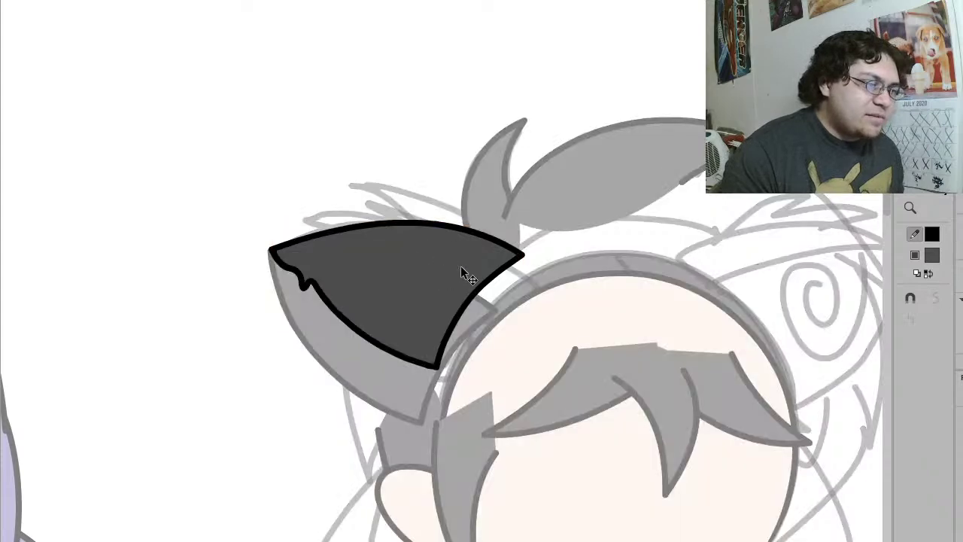
mouse_move(432, 369)
left_mouse_down()
mouse_move(496, 318)
mouse_move(414, 384)
mouse_move(436, 367)
left_mouse_up()
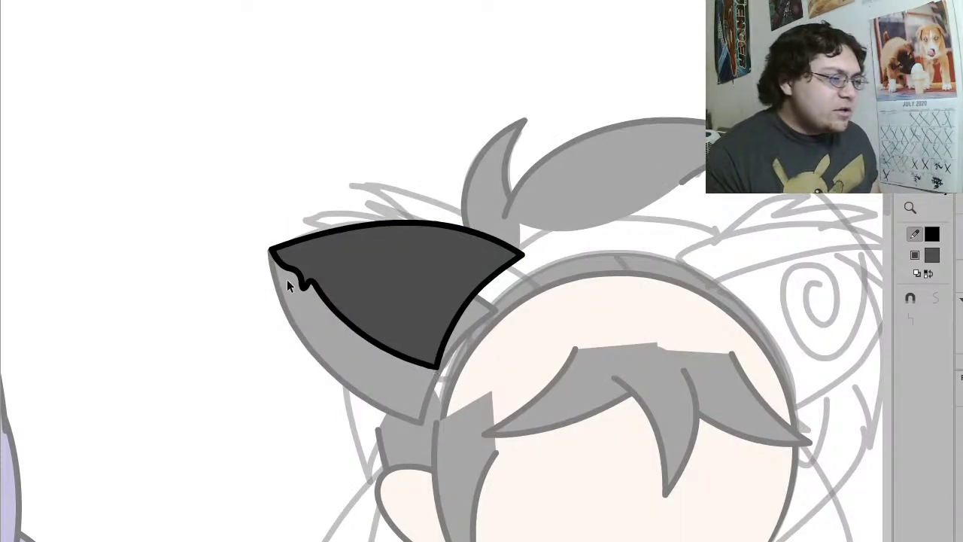
left_click_drag(301, 284, 304, 276)
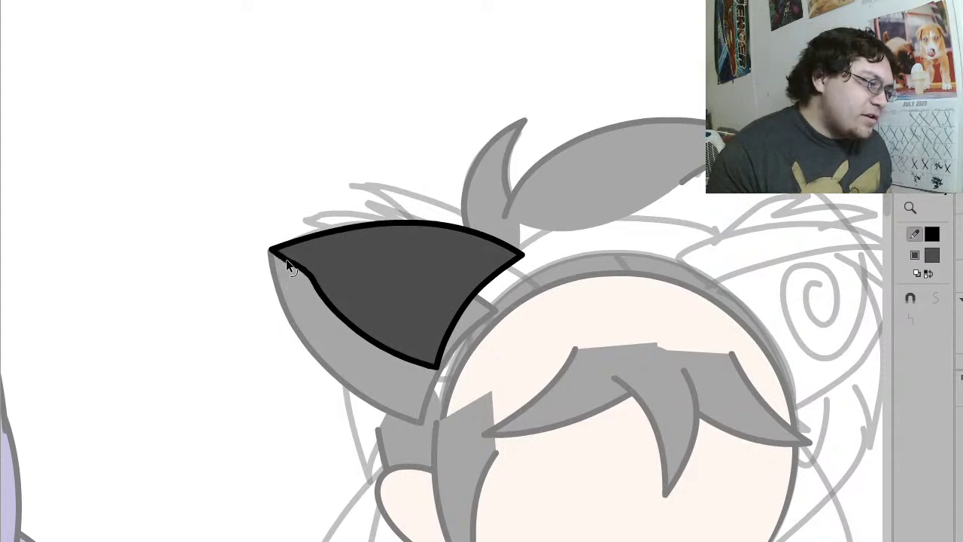
left_click(286, 259)
left_click(342, 328)
mouse_move(372, 331)
left_mouse_down()
mouse_move(336, 320)
mouse_move(344, 308)
left_mouse_up()
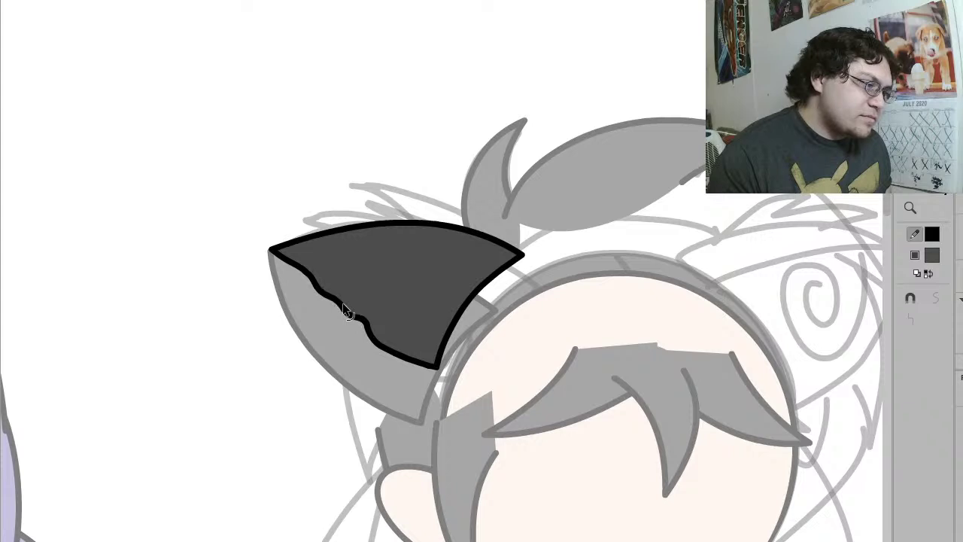
left_click(405, 351)
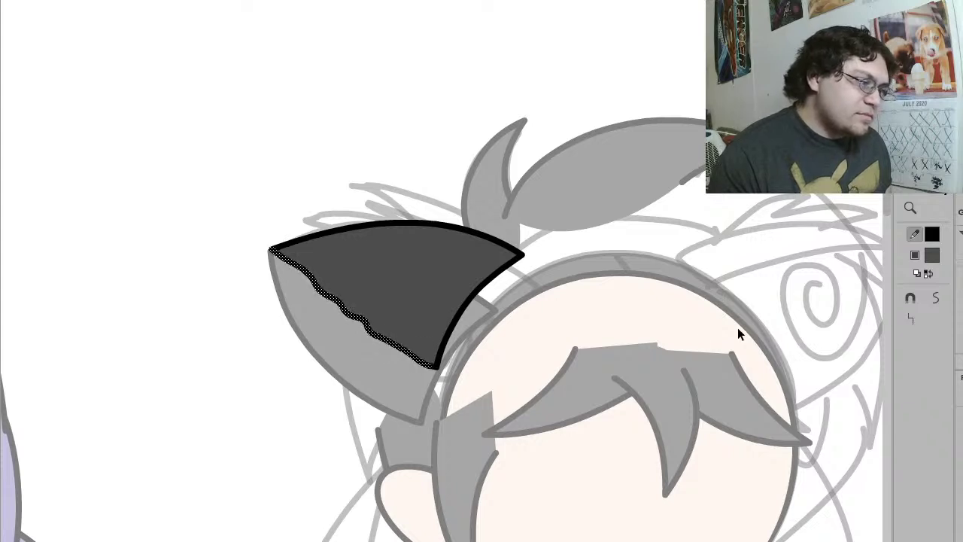
left_click(917, 319)
left_click(578, 324)
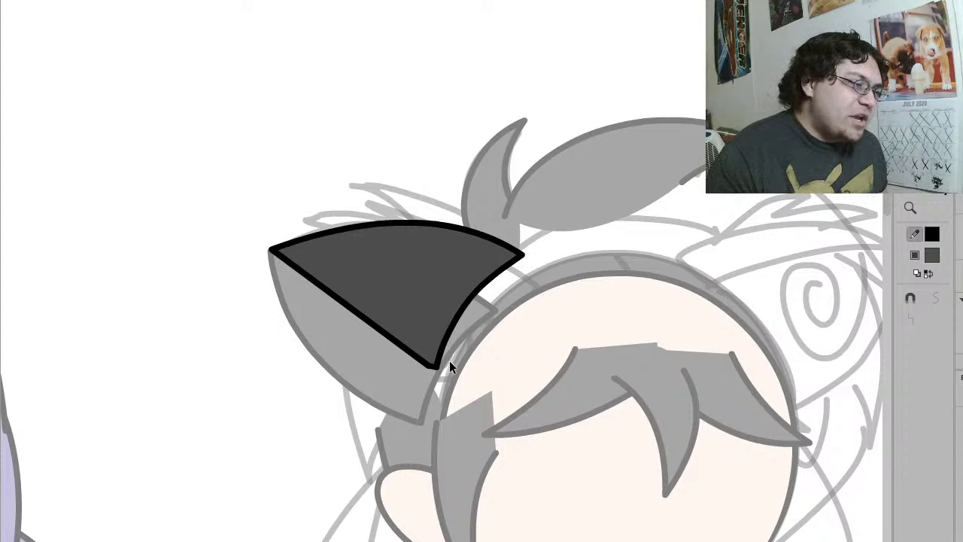
Step: Straighten the back part's inner edge, bend it outward into a curve against the head, and leave the group
left_click_drag(456, 322, 469, 316)
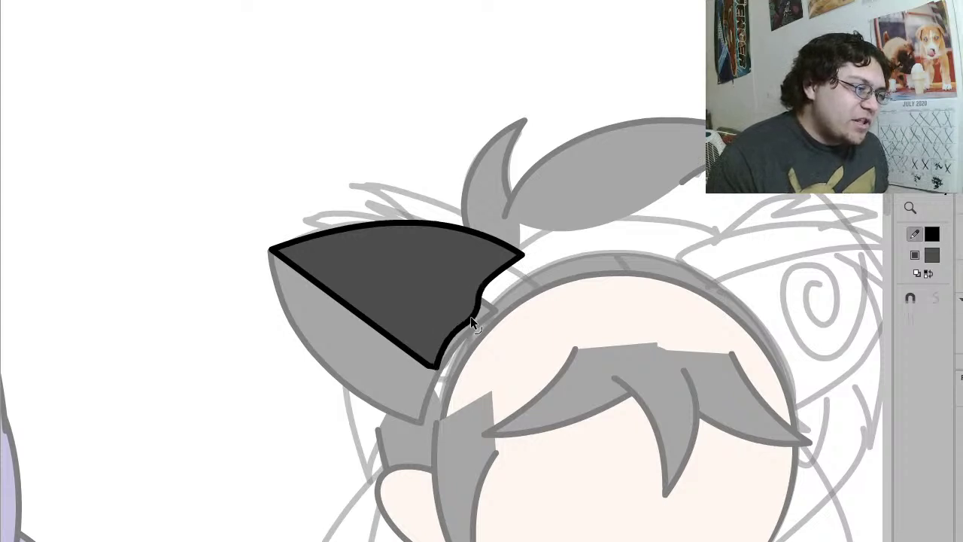
left_click(470, 316)
left_click(910, 317)
left_click(910, 317)
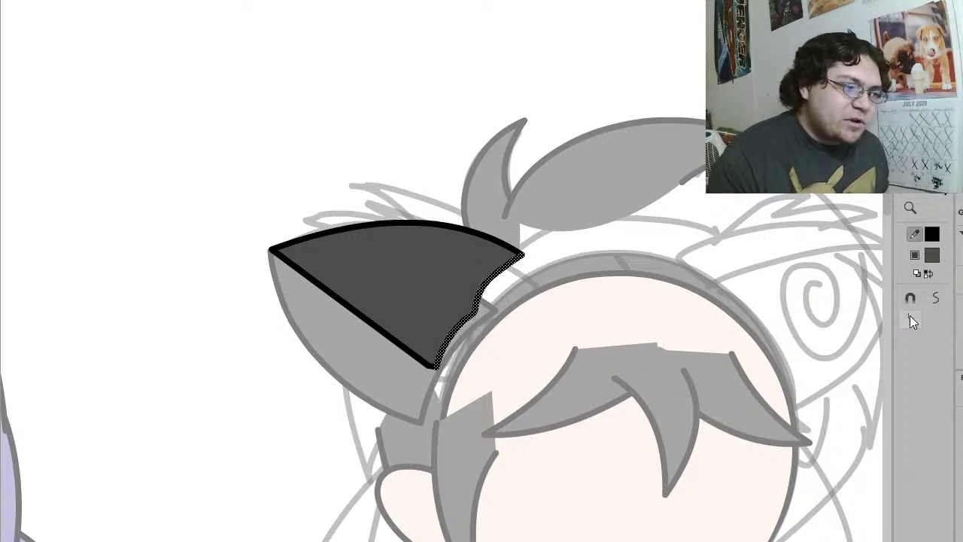
left_click(909, 317)
left_click(452, 373)
left_click_drag(439, 367, 499, 285)
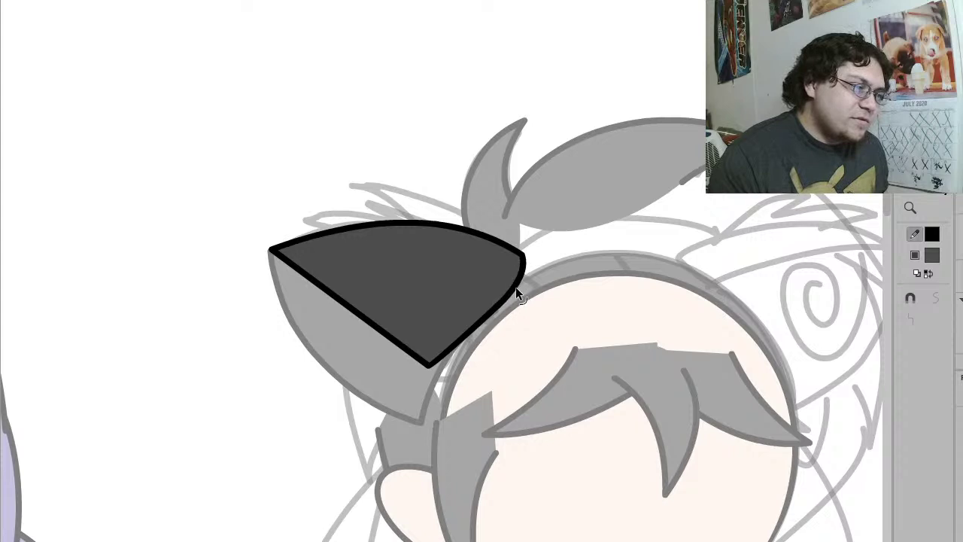
key("Escape")
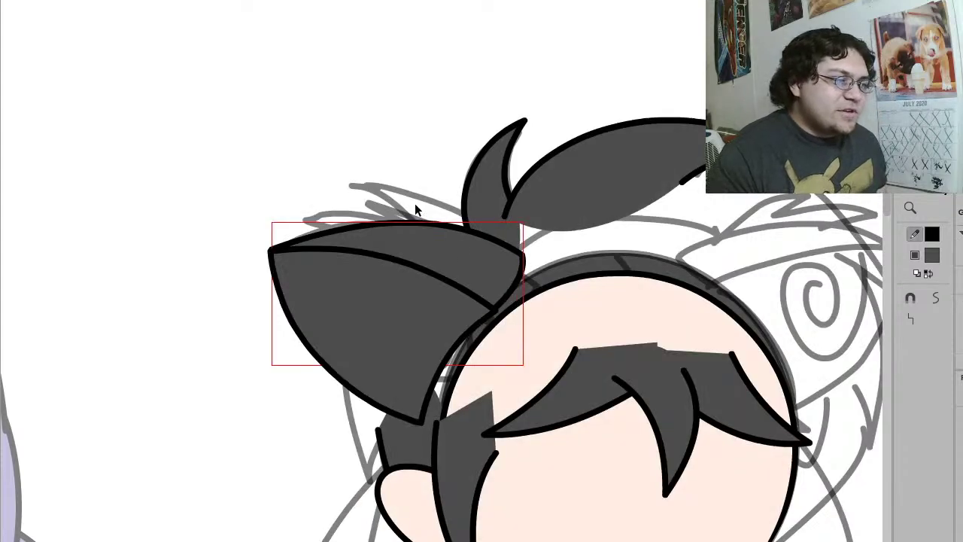
left_click(354, 125)
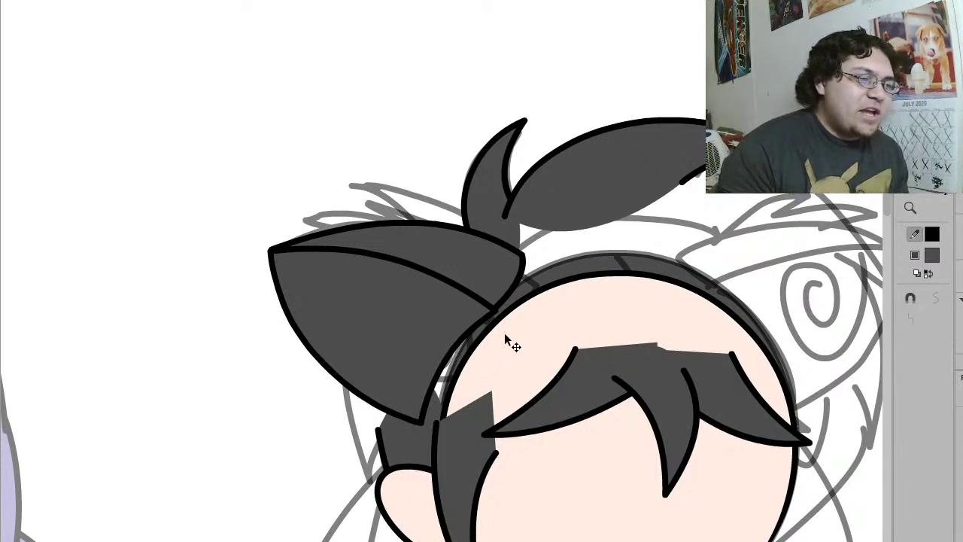
Step: Duplicate both parts of the ear, flip the copy horizontally, and place it on the opposite side of the head
left_click(456, 272)
left_click(435, 292, "shift")
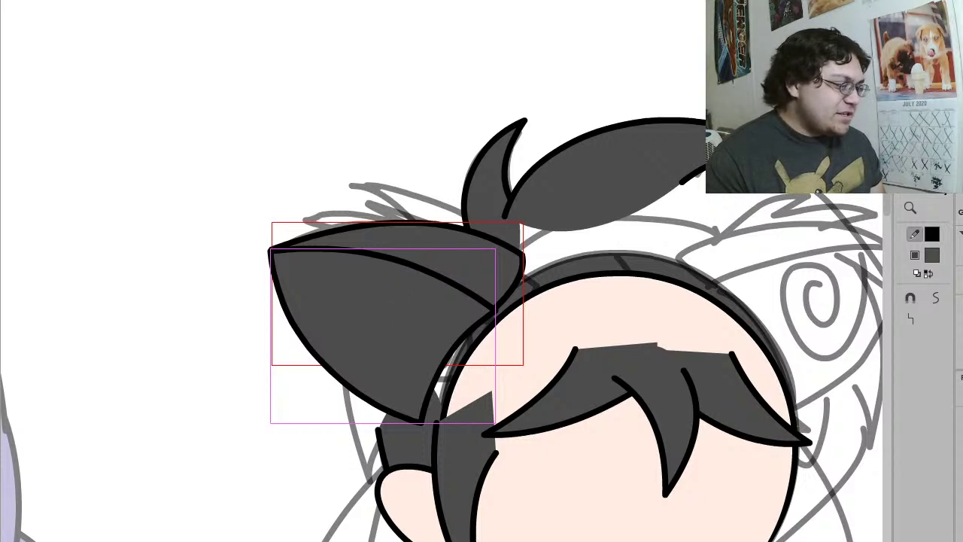
key("Escape")
key("ctrl+z")
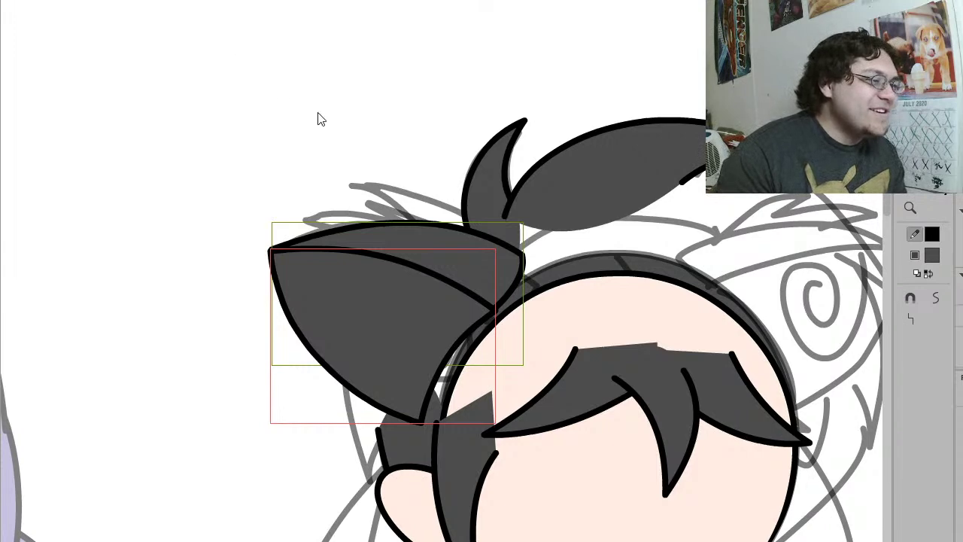
left_click_drag(406, 223, 408, 244)
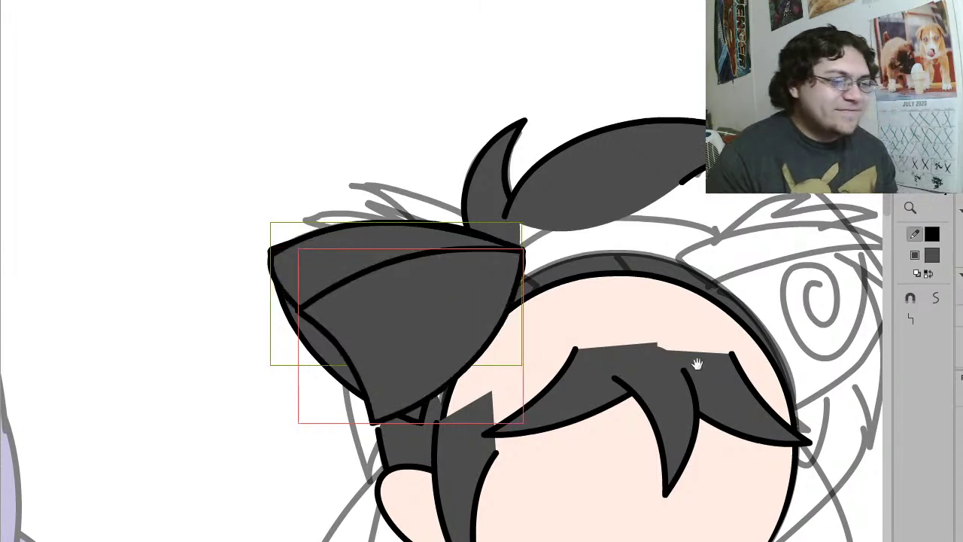
left_click_drag(707, 369, 577, 389)
left_click_drag(294, 374, 725, 362)
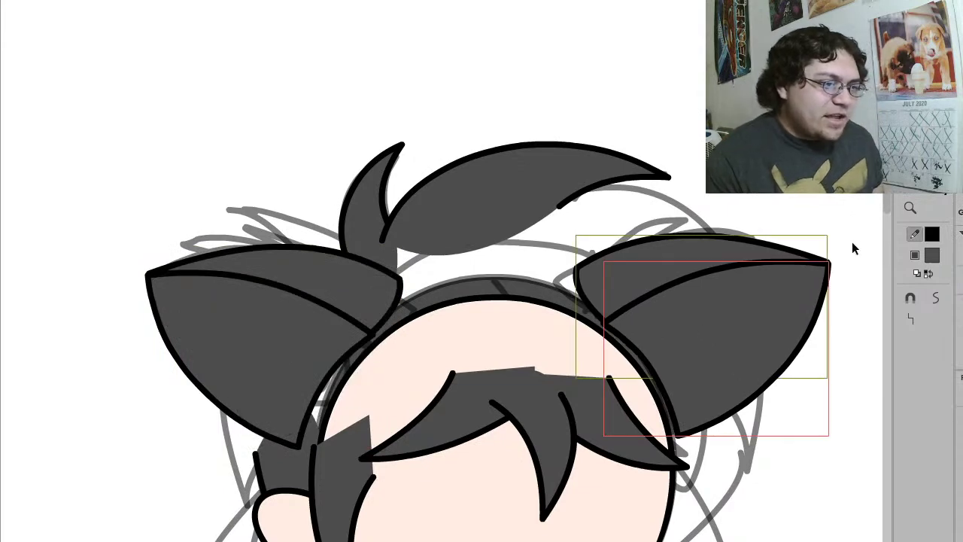
Step: Rotate the mirrored ear slightly upward with Free Transform and shift it inward against the head
key("q")
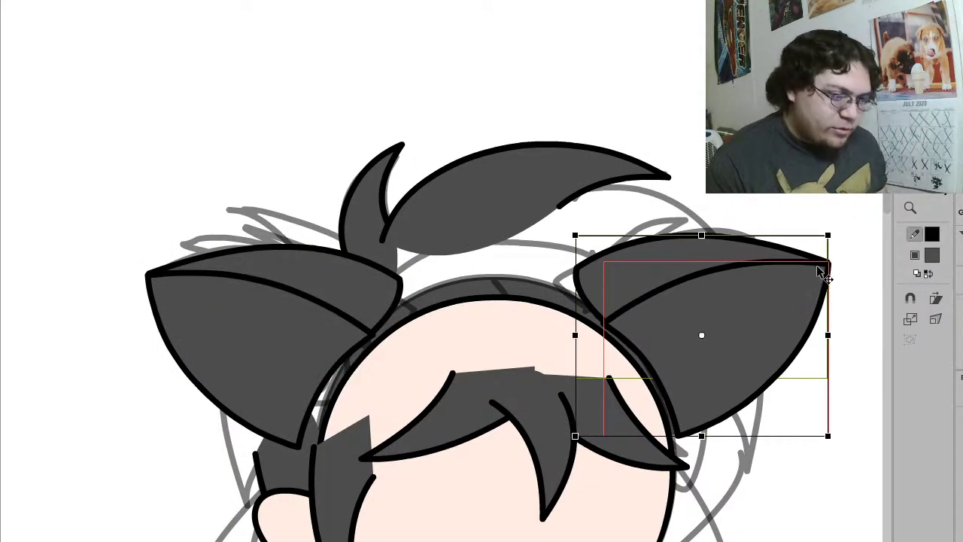
left_click_drag(836, 254, 834, 231)
left_click_drag(745, 341, 739, 330)
left_click(774, 221)
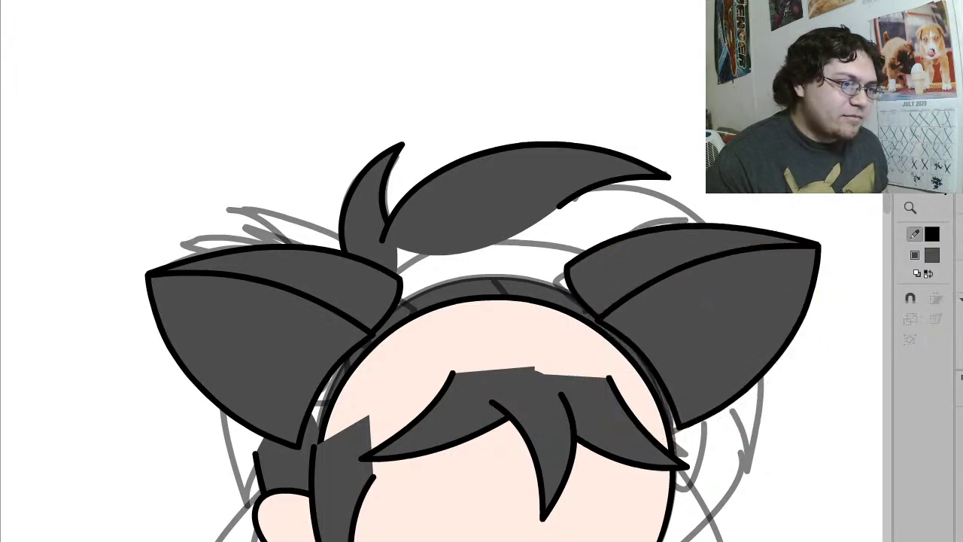
Step: Try a white outline on the front parts of both ears
key("z")
left_click(497, 264)
key("v")
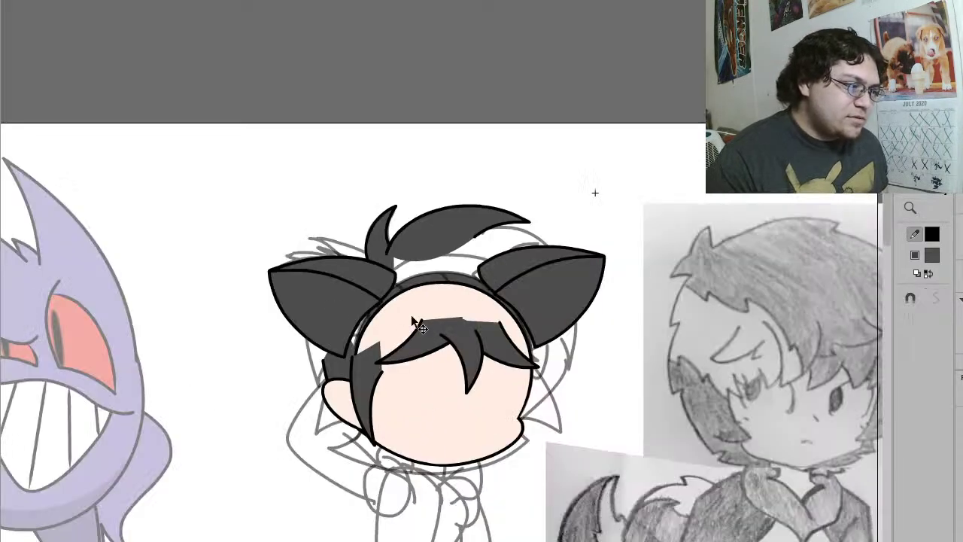
left_click(329, 312)
left_click(554, 312, "shift")
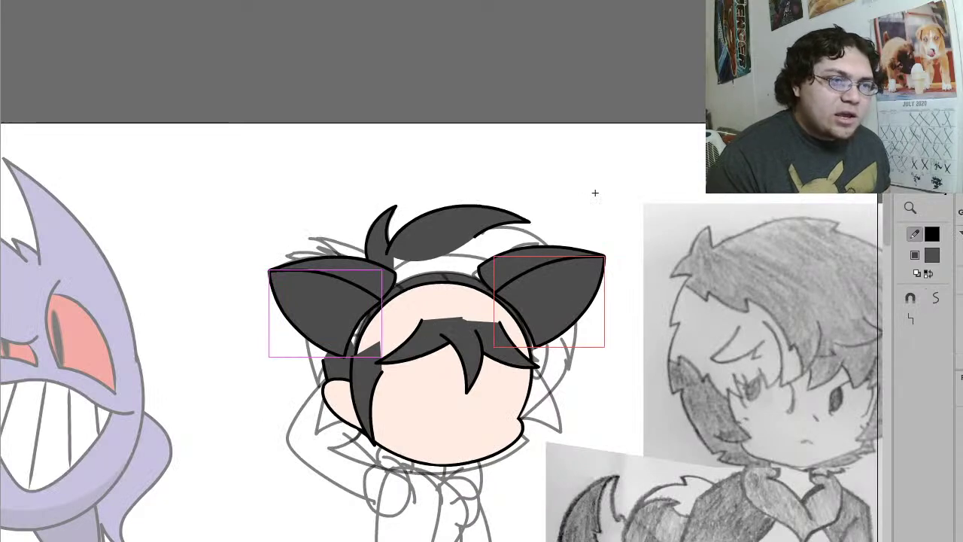
left_click(590, 48)
left_click(598, 192)
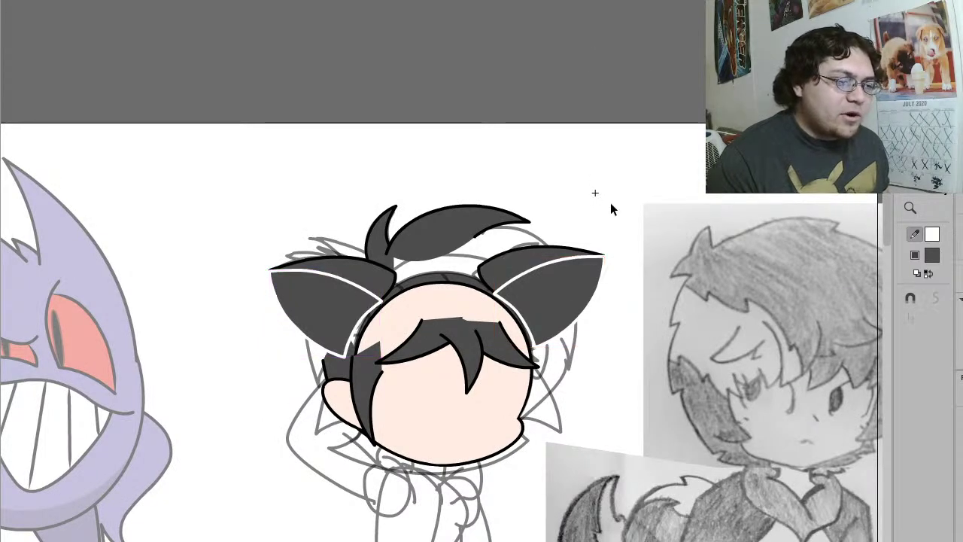
key("ctrl+z")
key("ctrl+z")
Step: Fill the front parts of both ears with white, keeping their black outlines
left_click(931, 258)
left_click(626, 188)
left_click(530, 114)
key("z")
left_click(467, 230)
left_click(432, 258)
left_click_drag(572, 356, 359, 176)
key("v")
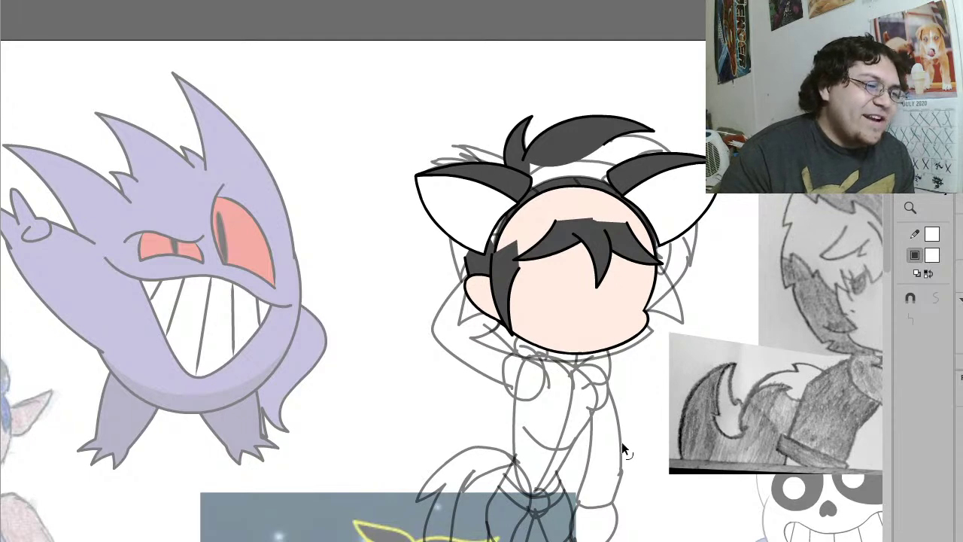
Step: Return both front ear parts to dark gray by sampling the back part's fill with the Eyedropper
left_click(644, 182)
key("i")
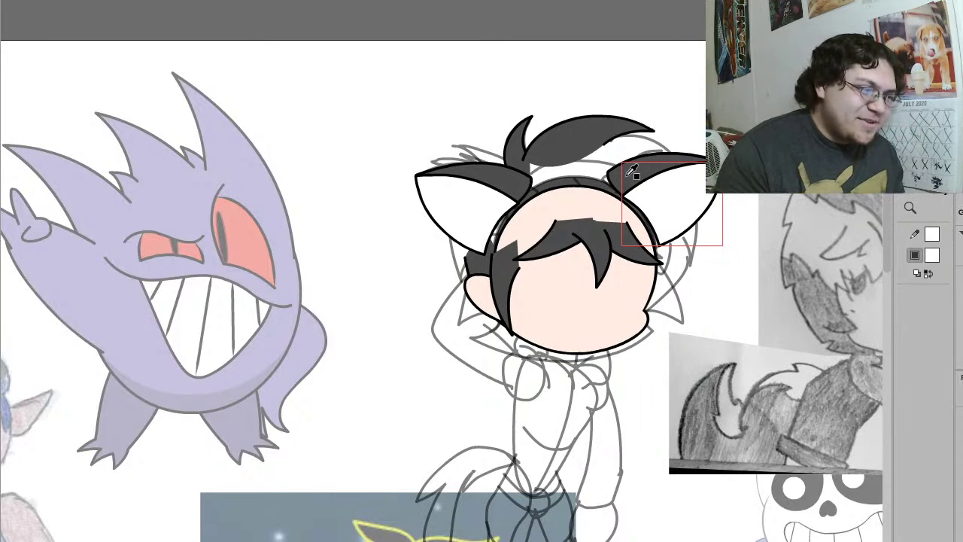
left_click(639, 172)
left_click(632, 186)
left_click(452, 219)
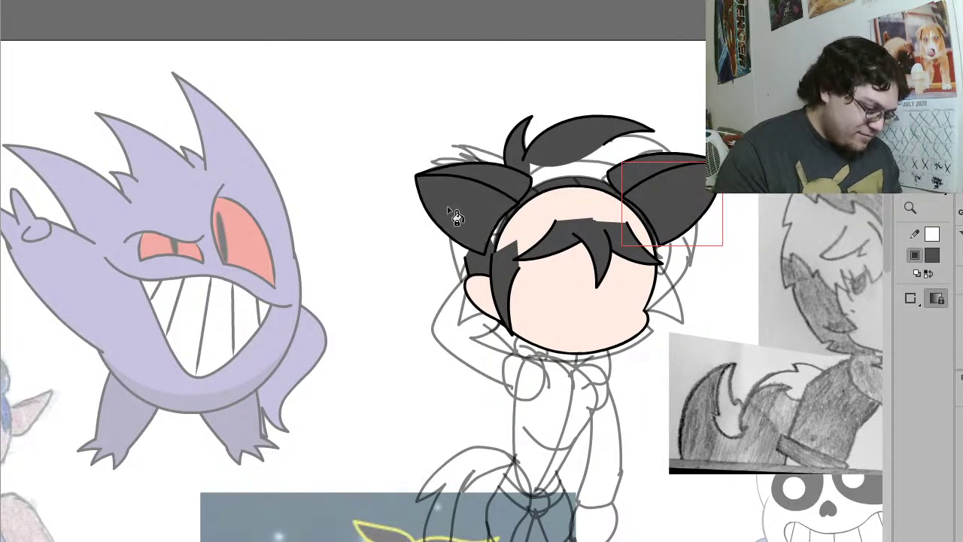
Step: Darken the fill of both ears' back parts to near-black
key("v")
left_click(512, 175)
left_click(643, 159, "shift")
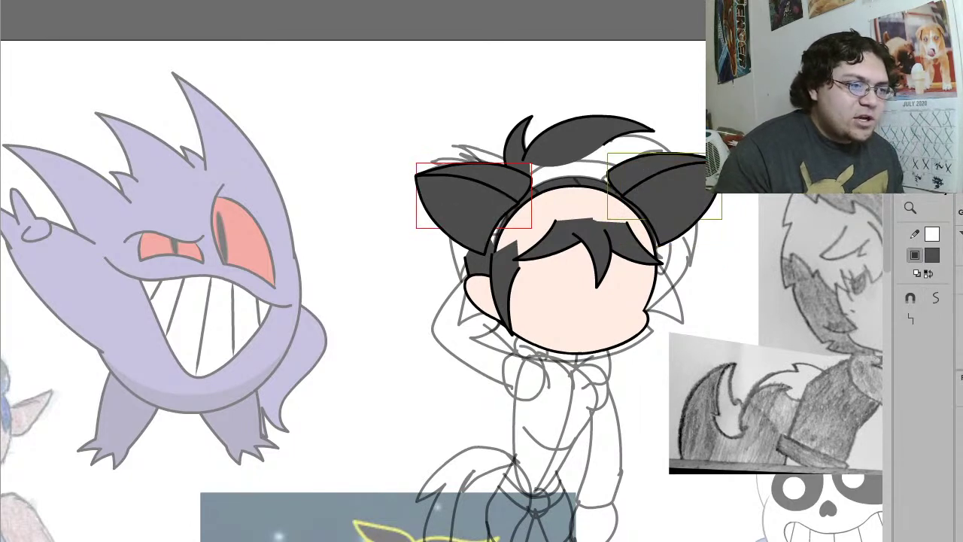
key("ctrl+Down")
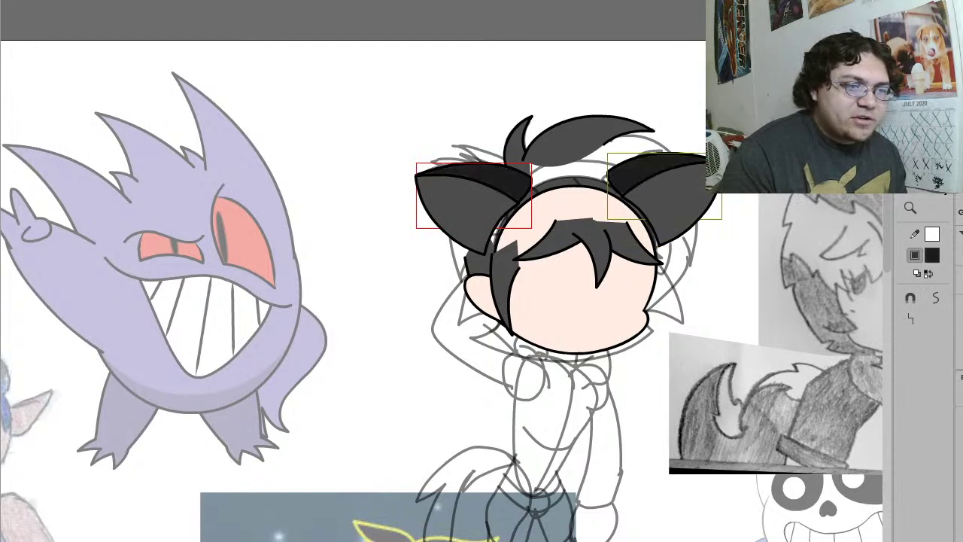
left_click(666, 41)
Step: Enlarge the original ear slightly with Free Transform and move both its parts inward toward the middle of the hair
left_click(662, 180)
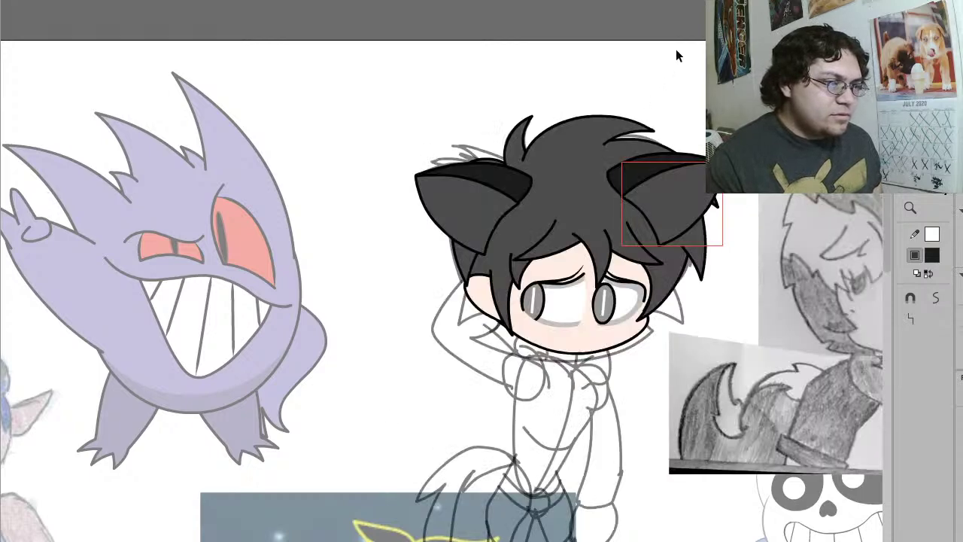
left_click(468, 213)
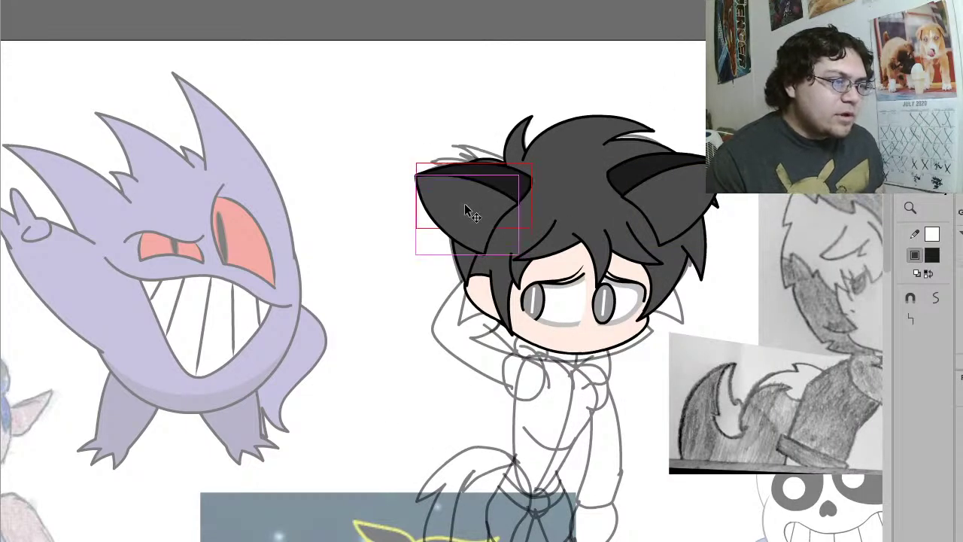
left_click(458, 188)
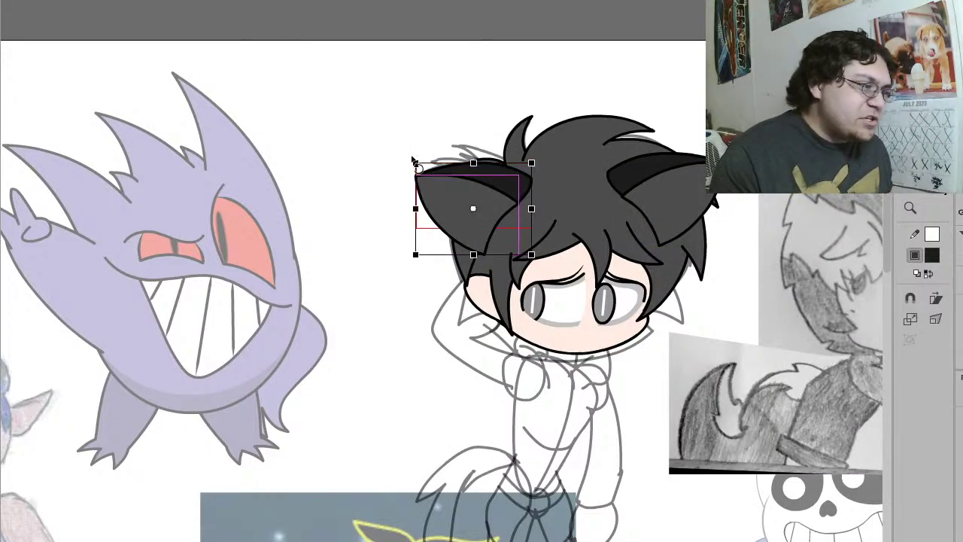
left_click_drag(414, 159, 411, 154)
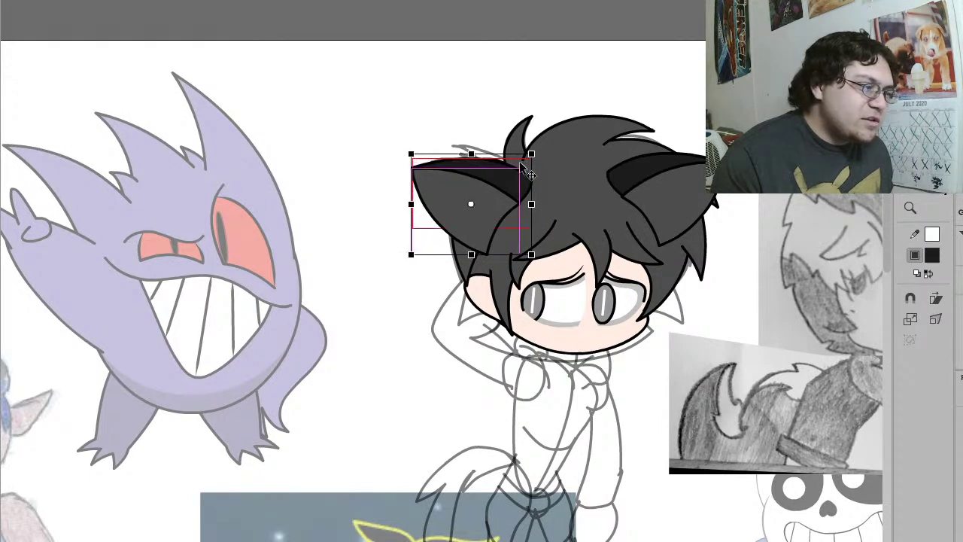
left_click_drag(531, 153, 540, 148)
left_click_drag(493, 191, 507, 187)
left_click(546, 37)
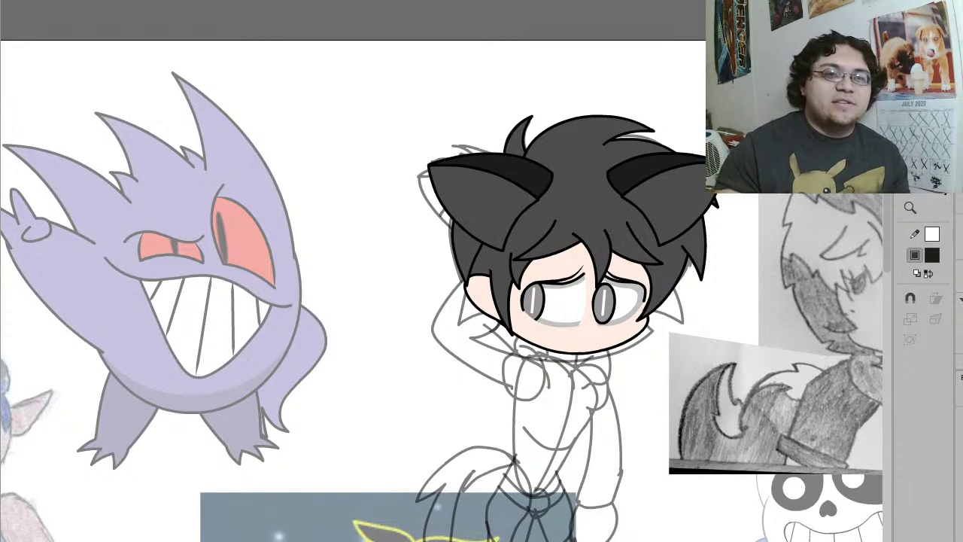
Step: Select the front parts of both ears together and change their fill to white
key("z")
left_click_drag(769, 334, 339, 33)
key("v")
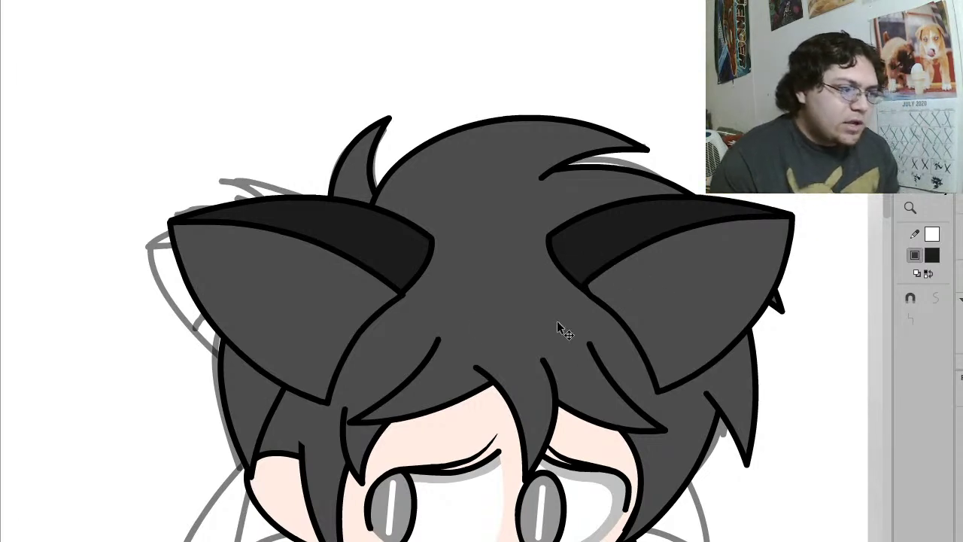
left_click(338, 296)
left_click(739, 296, "shift")
left_click(932, 255)
left_click(930, 233)
left_click(843, 185)
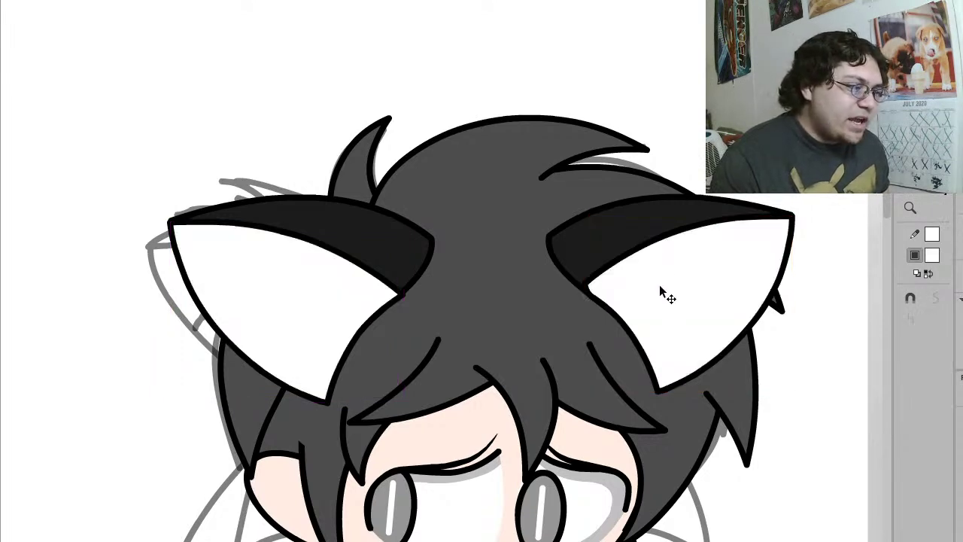
key("z")
left_click(635, 277)
left_click(470, 287)
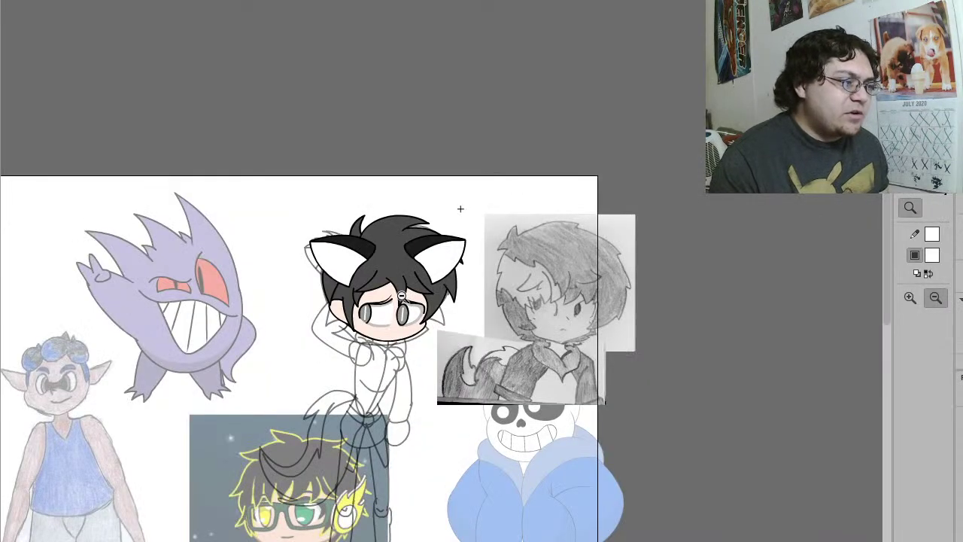
left_click_drag(504, 387, 198, 118)
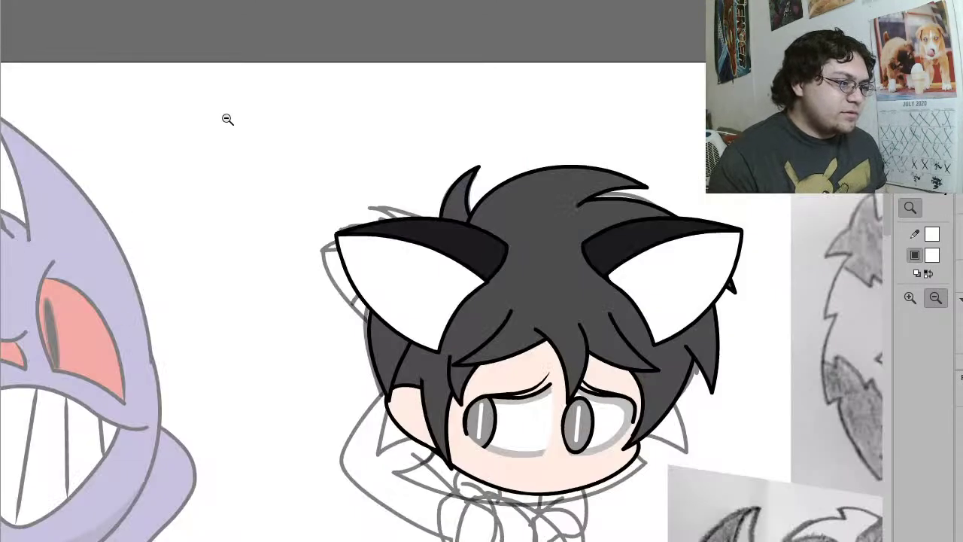
key("v")
left_click(447, 286)
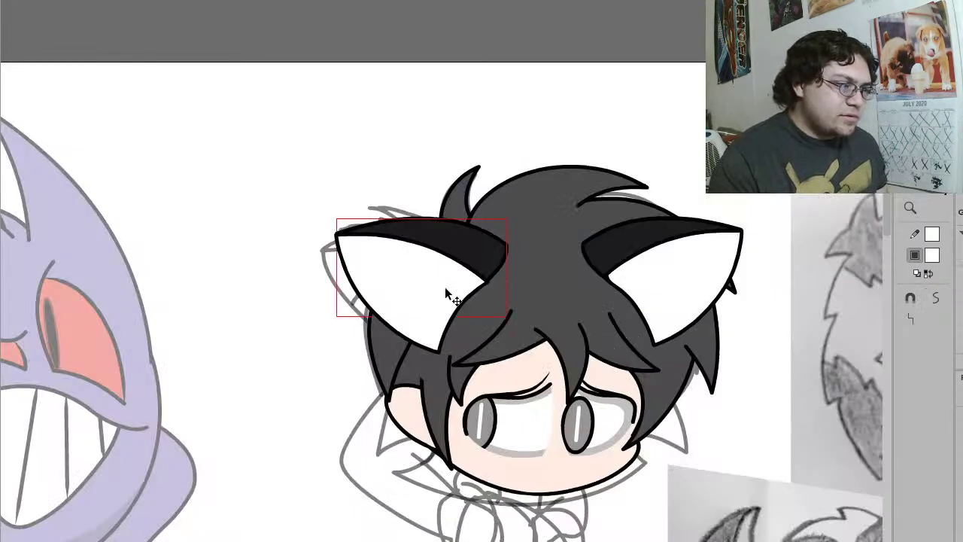
left_click_drag(496, 279, 496, 256)
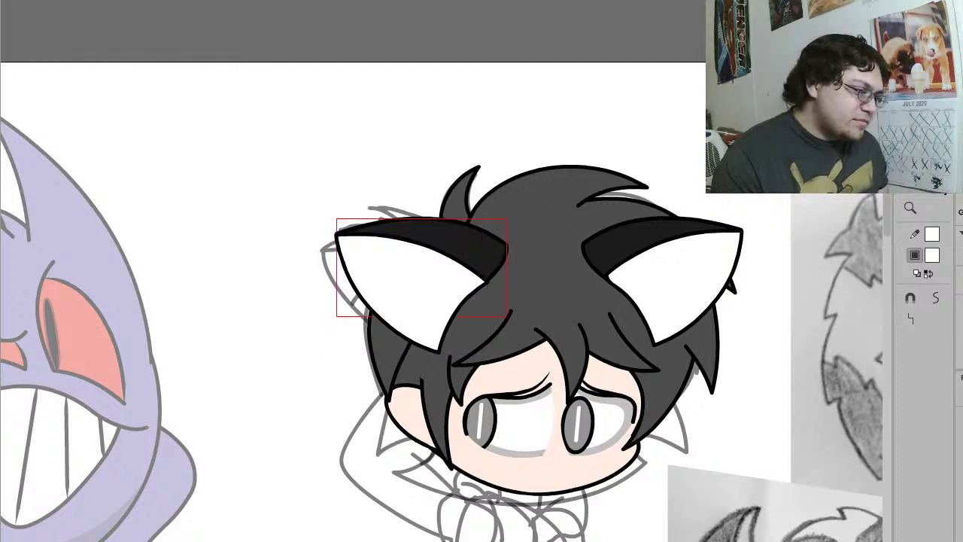
key("Escape")
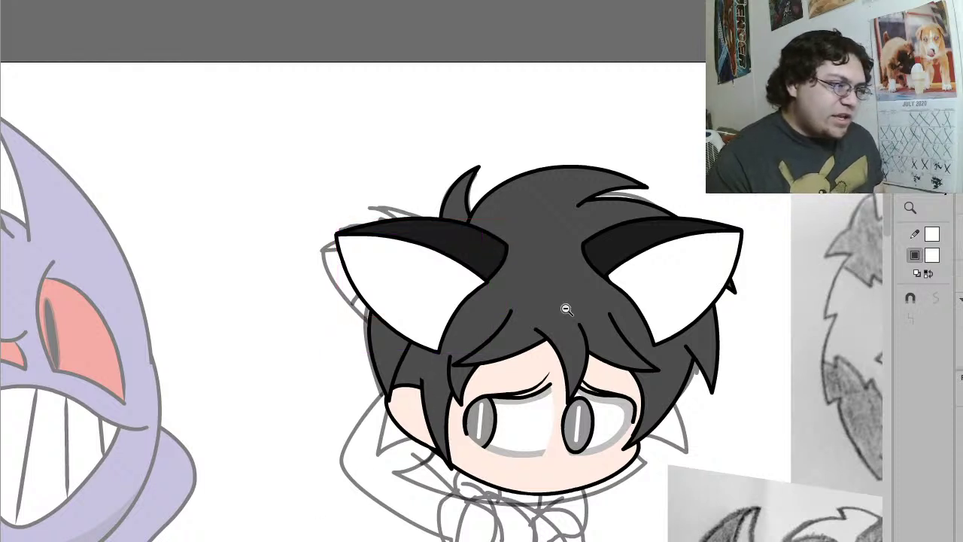
Step: Draw the closed outline of a curved headband in white across the hair, arching over both ears
key("z")
mouse_move(790, 517)
left_mouse_down()
mouse_move(290, 156)
mouse_move(243, 86)
left_mouse_up()
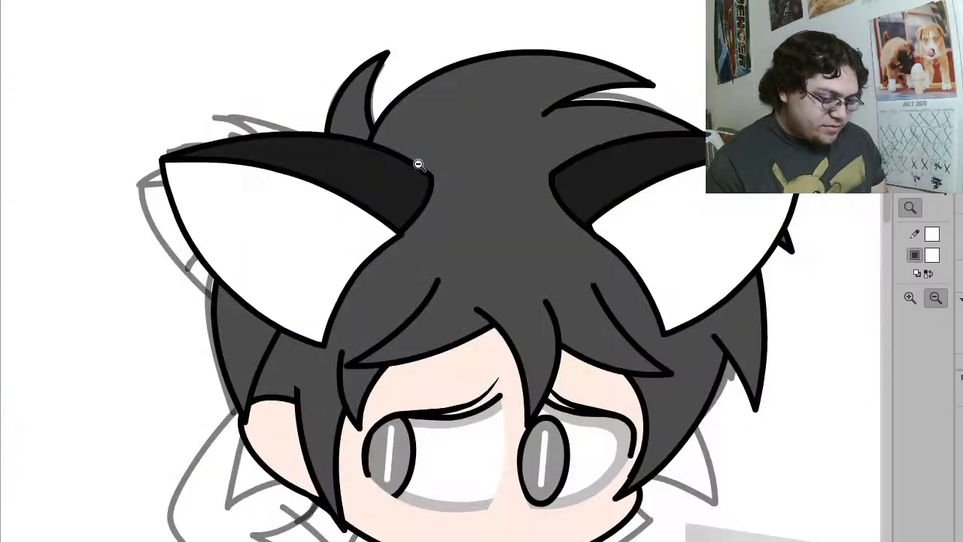
key("n")
mouse_move(695, 406)
left_mouse_down()
mouse_move(699, 383)
mouse_move(656, 288)
mouse_move(546, 229)
mouse_move(379, 268)
mouse_move(297, 406)
left_mouse_up()
mouse_move(274, 384)
left_mouse_down()
mouse_move(411, 170)
mouse_move(525, 143)
mouse_move(629, 168)
mouse_move(721, 232)
mouse_move(738, 281)
mouse_move(730, 346)
mouse_move(694, 422)
left_mouse_up()
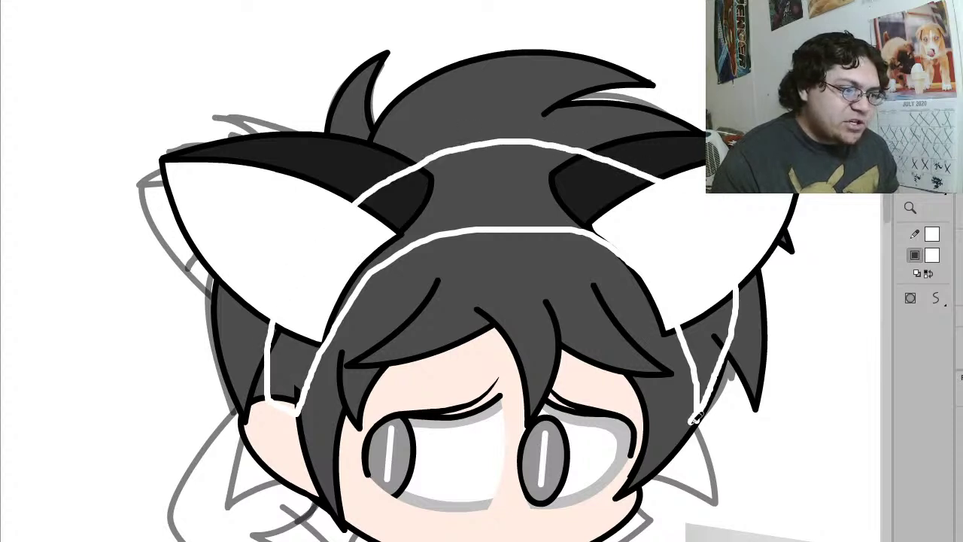
Step: Change the headband outline's stroke color to black, then group the outline and open the group for editing
key("v")
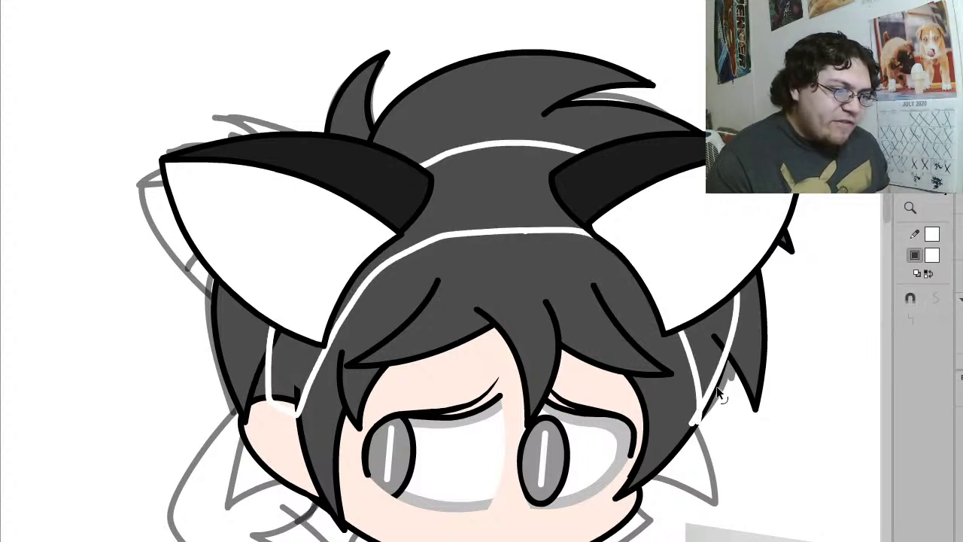
left_click(719, 393)
left_click(938, 234)
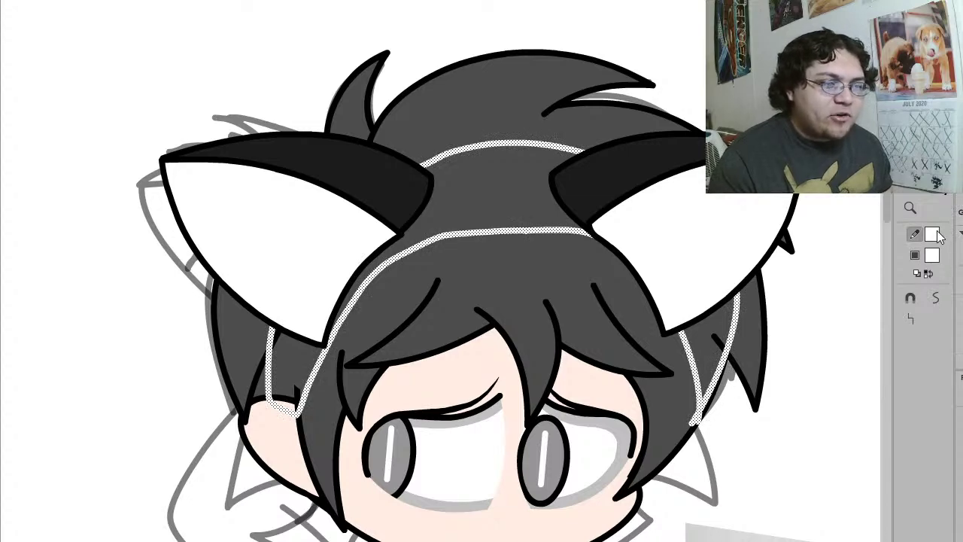
left_click(693, 283)
left_click(693, 285)
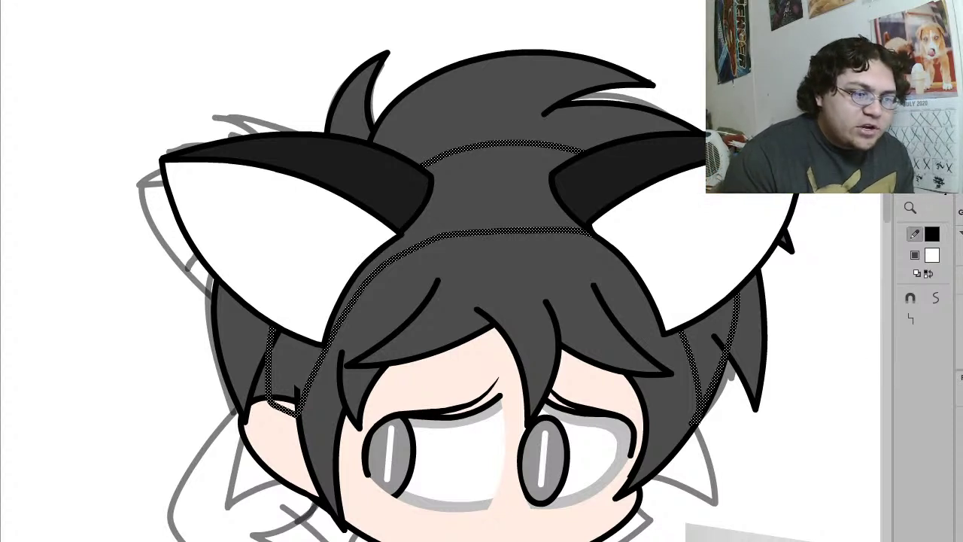
key("ctrl+g")
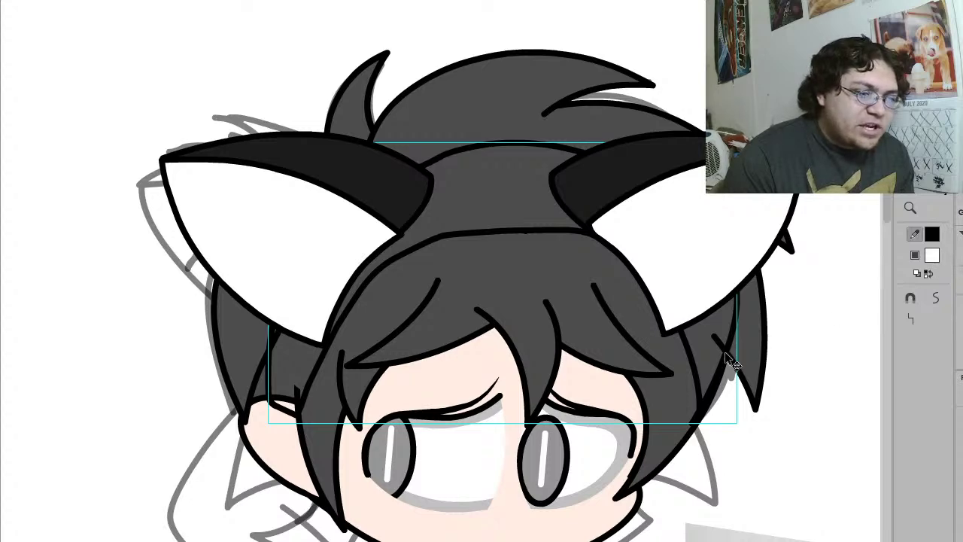
double_click(706, 405)
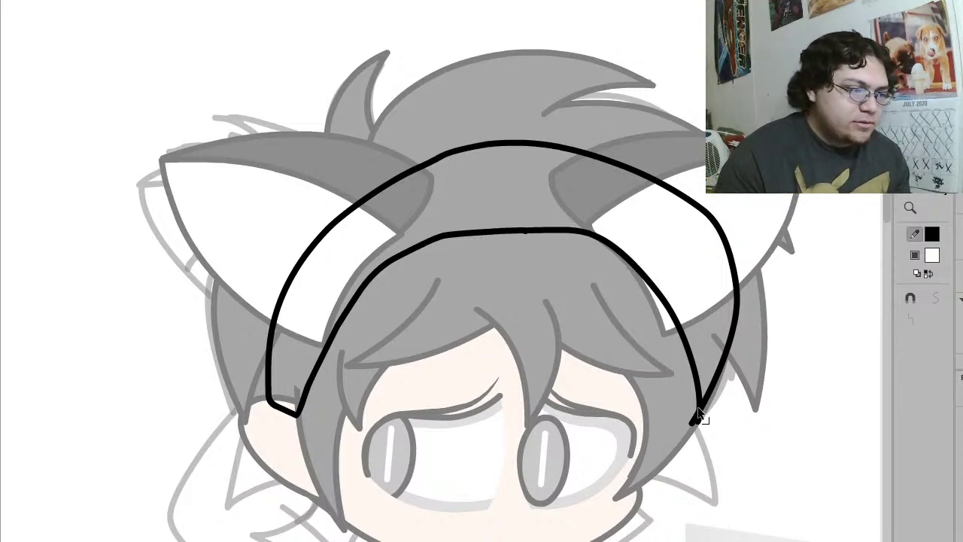
Step: Fill the headband with white and pull the outer edge of its right side slightly inward
left_click(695, 296)
mouse_move(719, 231)
left_mouse_down()
mouse_move(701, 230)
mouse_move(709, 230)
left_mouse_up()
left_click_drag(736, 305, 731, 307)
Step: Remove the stray line end past the headband's right tip and smooth the whole headband shape
double_click(729, 305)
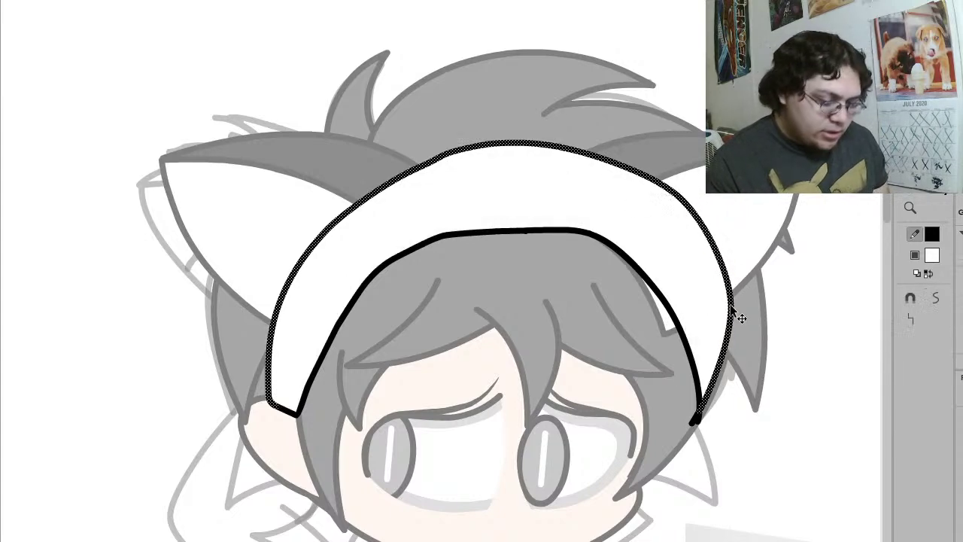
key("Delete")
key("ctrl+z")
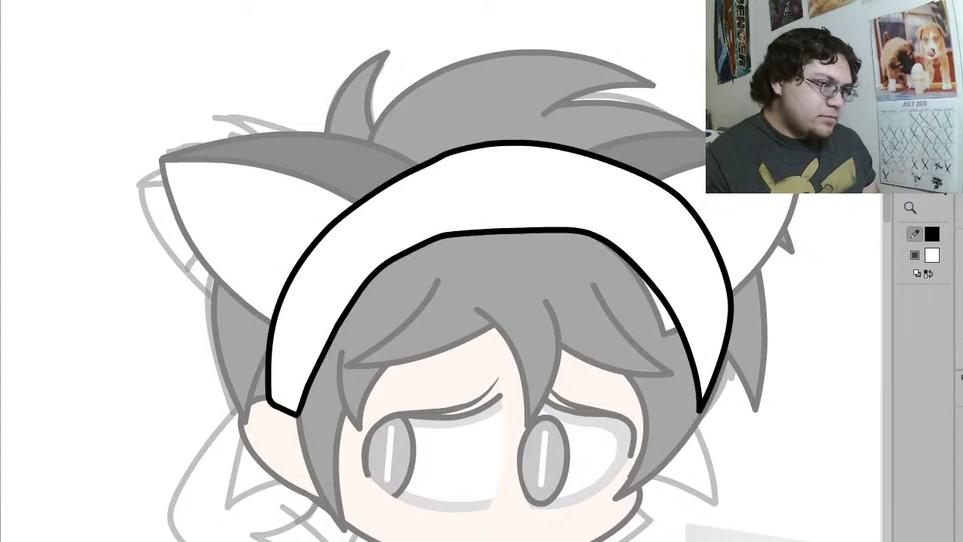
double_click(682, 270)
left_click(938, 302)
left_click(939, 303)
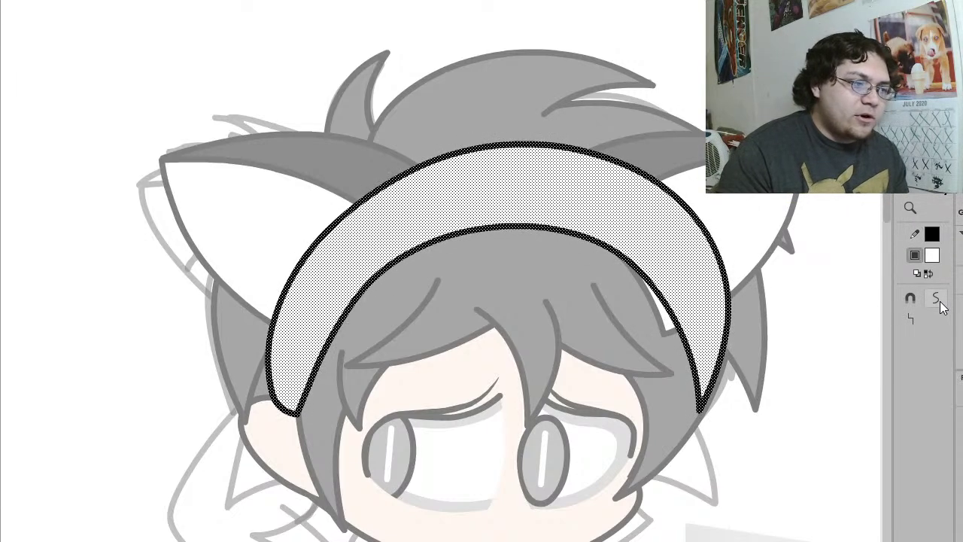
Step: Reshape the headband's left end into a narrow point by pulling its corner and outer edge inward
left_click(735, 461)
left_click_drag(275, 401, 281, 379)
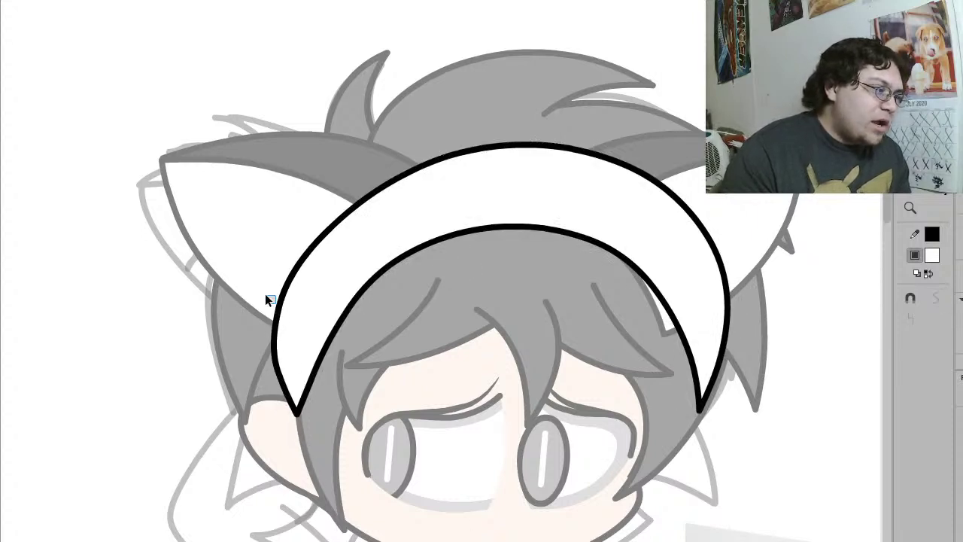
left_click_drag(282, 316, 289, 313)
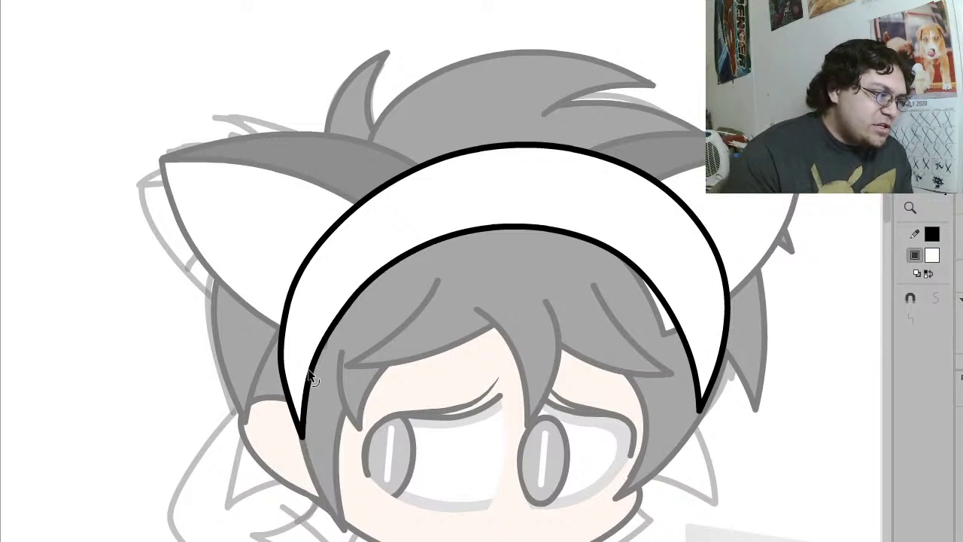
Step: Straighten the headband's inner edge into an even, slightly higher arch
left_click(682, 334)
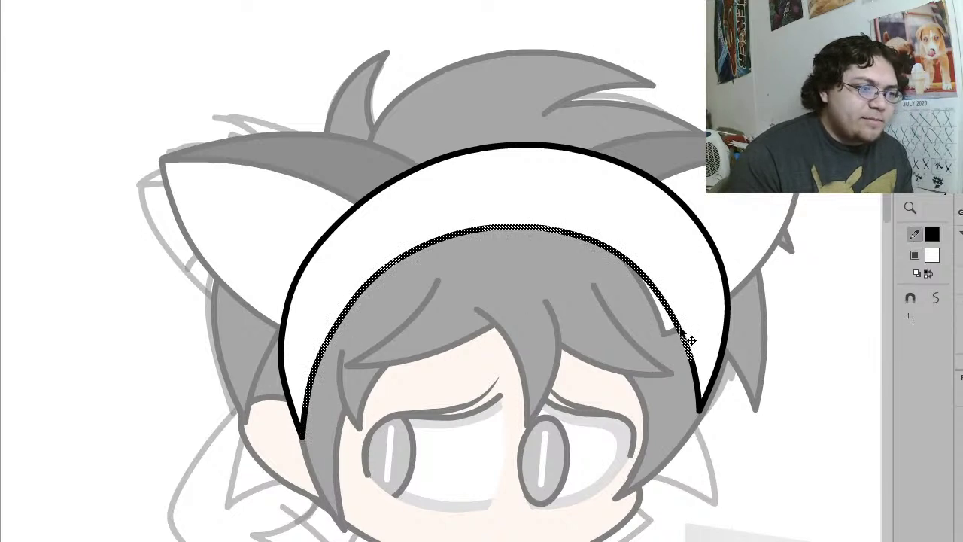
left_click(911, 320)
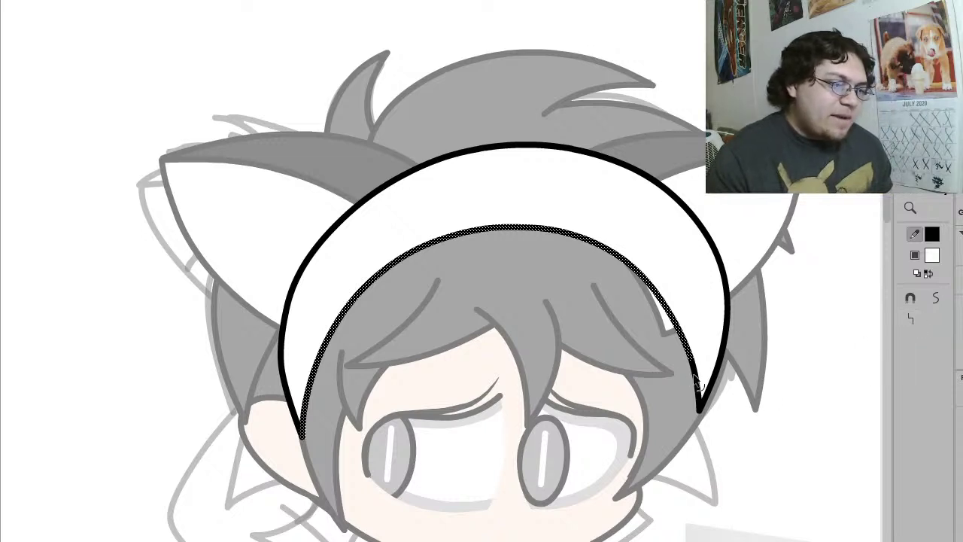
left_click(912, 320)
left_click(911, 320)
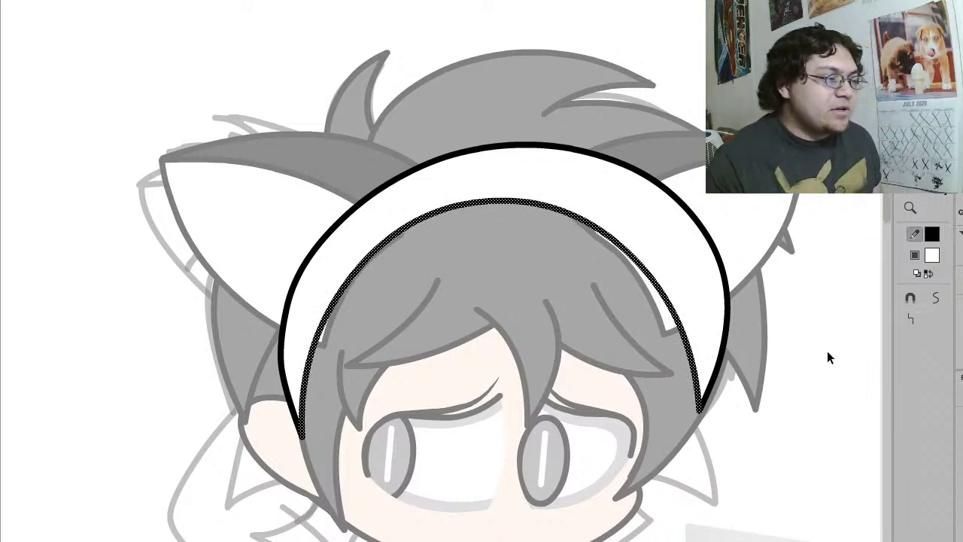
left_click(827, 350)
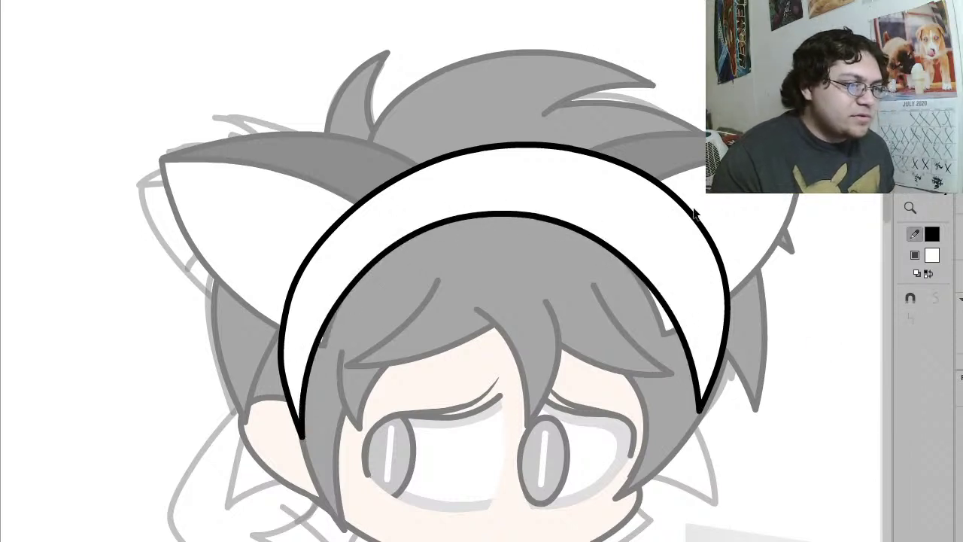
Step: Narrow the headband's right side by pulling its outer edge and upper corner inward
left_click_drag(723, 275, 715, 277)
left_click_drag(724, 329, 715, 326)
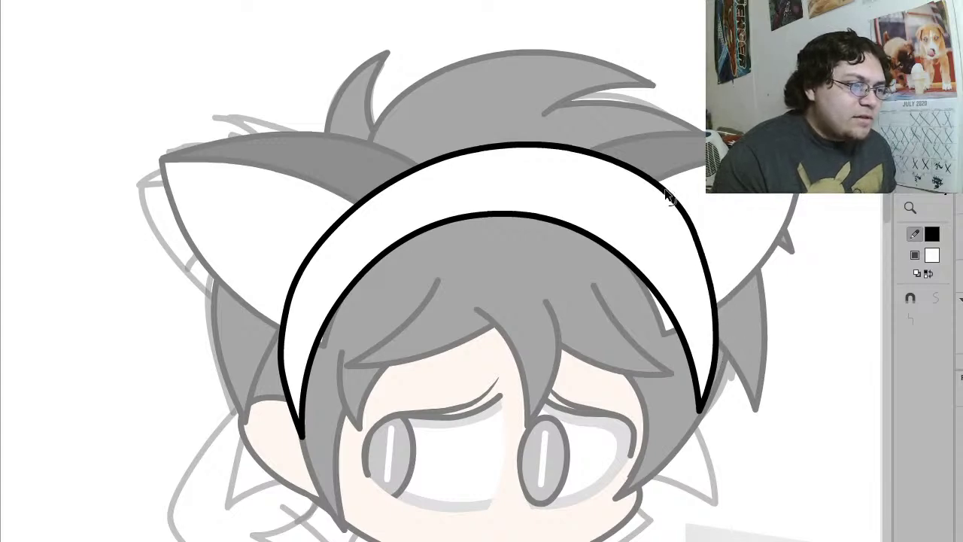
left_click_drag(667, 193, 658, 194)
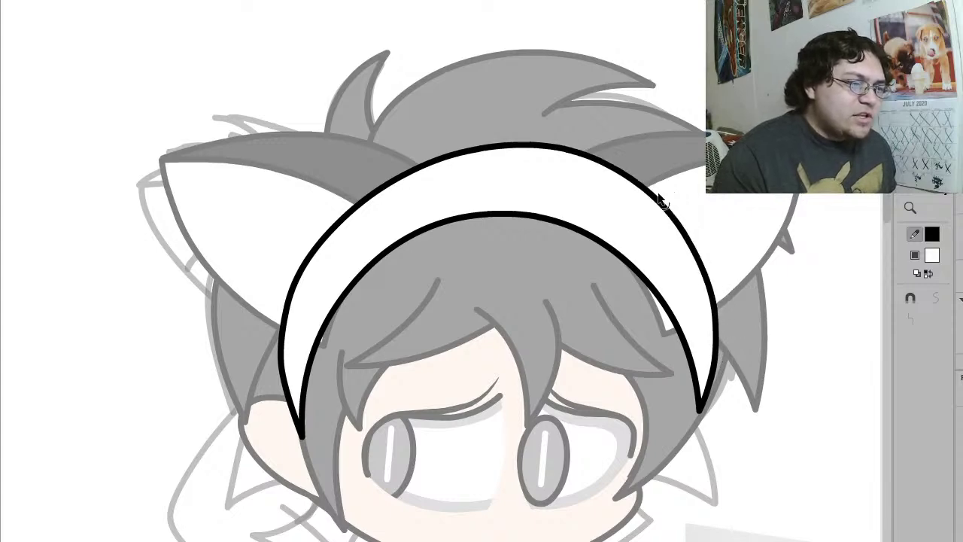
Step: Push the headband's upper-left outer edge outward and straighten the whole outer edge into an even arch
left_click_drag(383, 193, 378, 187)
left_click(381, 185)
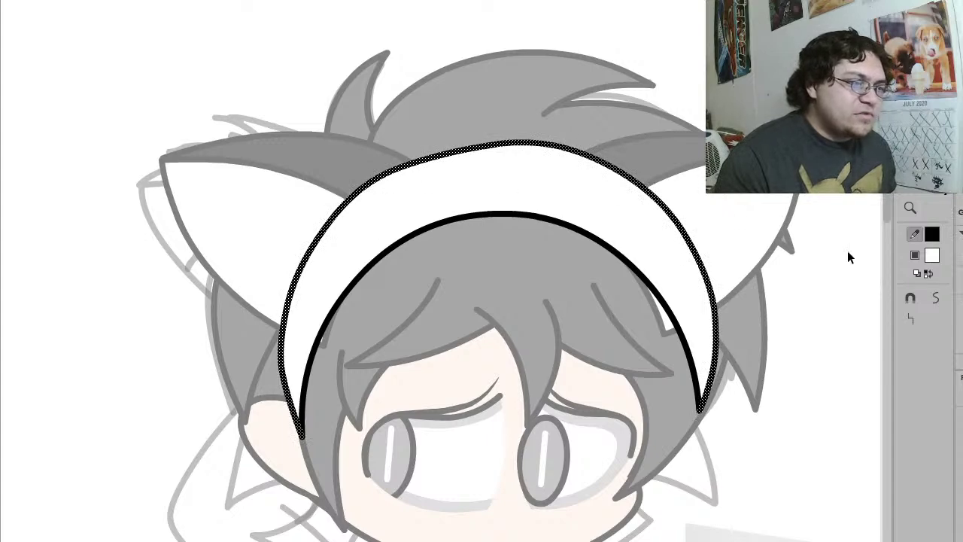
left_click(915, 317)
left_click(915, 317)
left_click(915, 318)
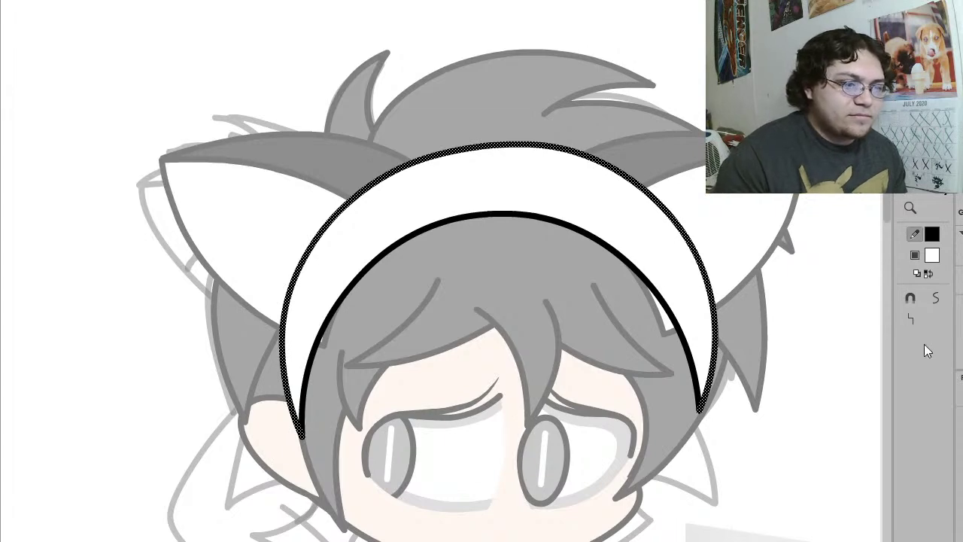
left_click(915, 325)
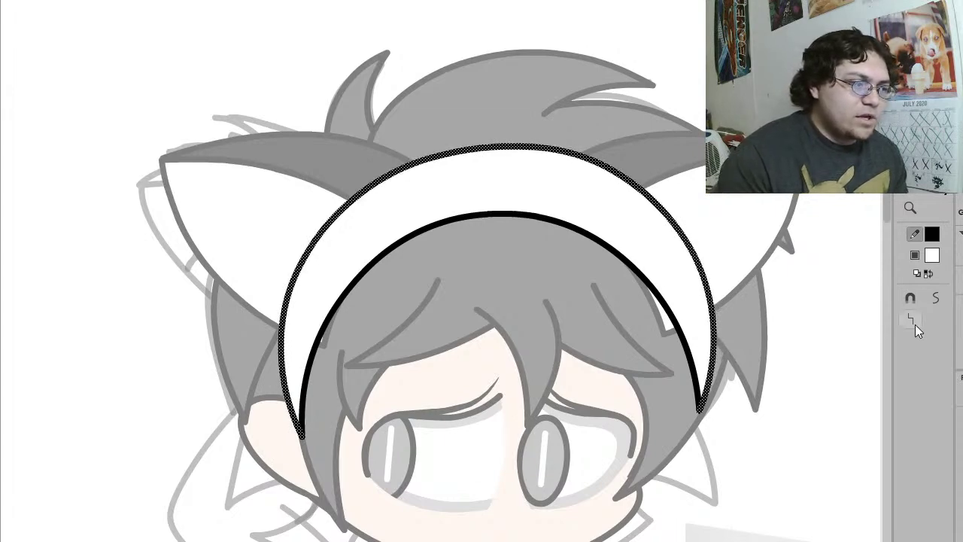
Step: Leave the headband group and skew both parts of the right ear outward to follow the band's inner edge
double_click(664, 44)
left_click(641, 243)
left_click(598, 177, "shift")
key("q")
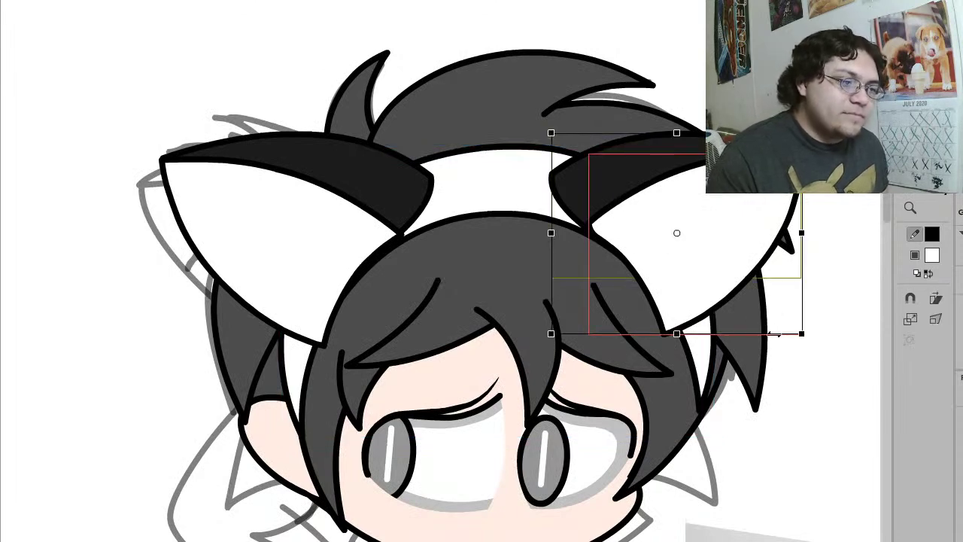
left_click_drag(679, 335, 653, 336)
Step: Skew both parts of the left ear outward at the base and pull the ear's tip slightly inward
left_click(360, 203)
left_click(298, 251, "shift")
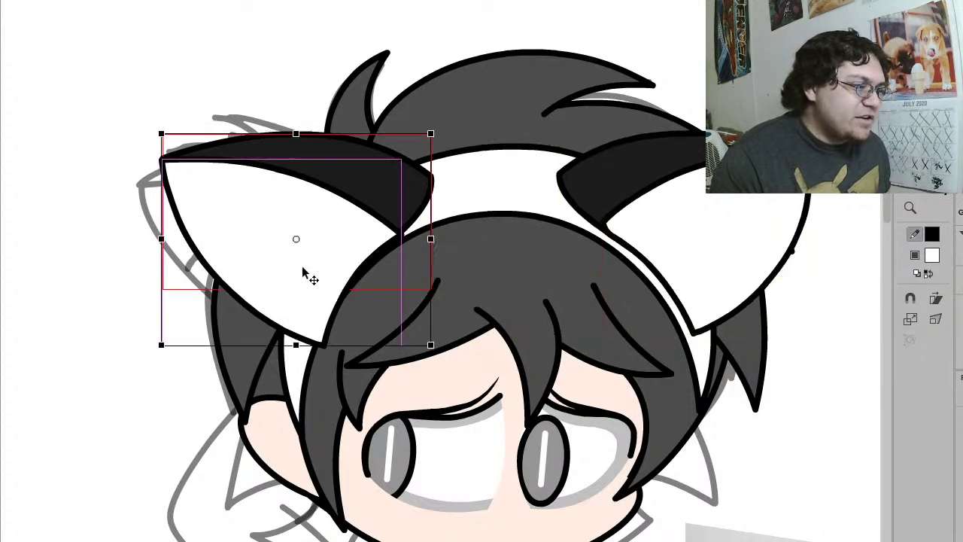
left_click_drag(296, 343, 265, 344)
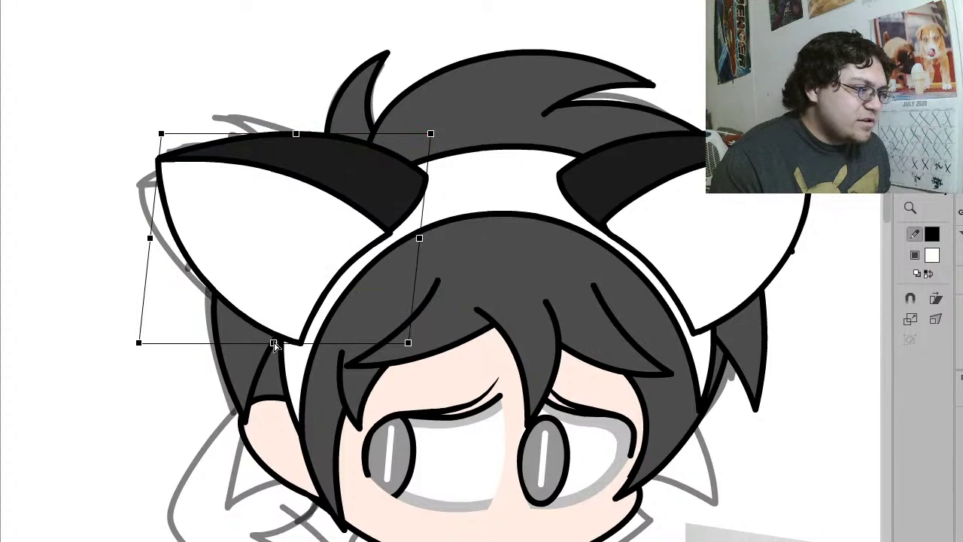
key("ctrl+z")
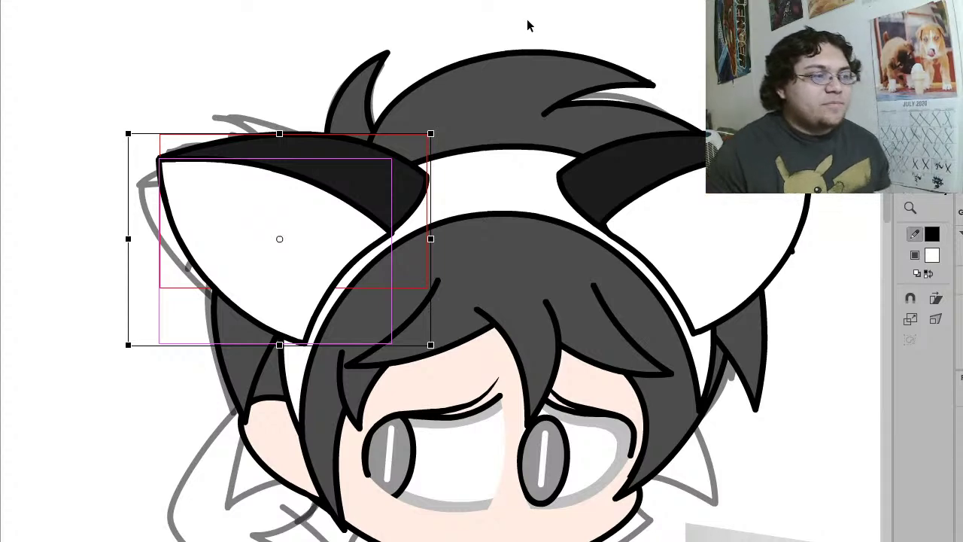
left_click_drag(128, 133, 150, 140)
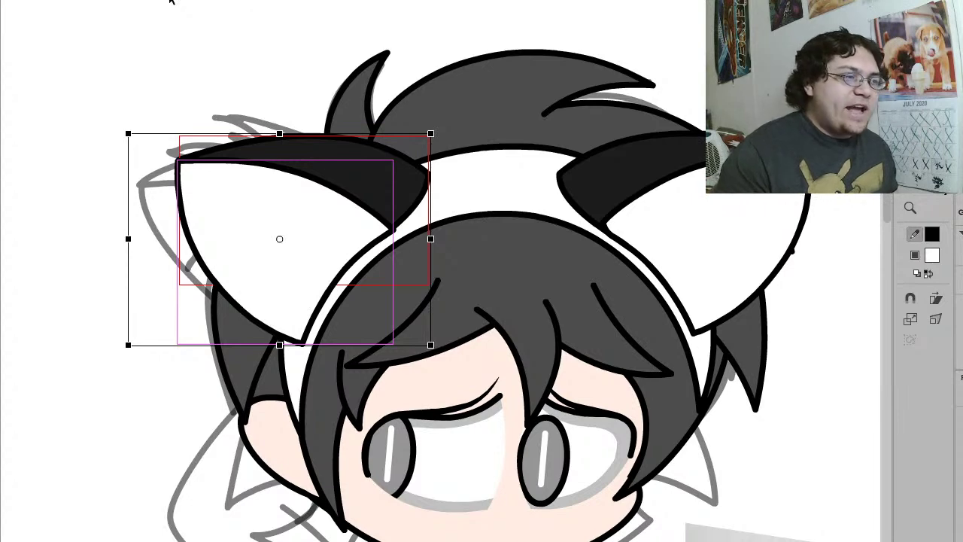
left_click(268, 30)
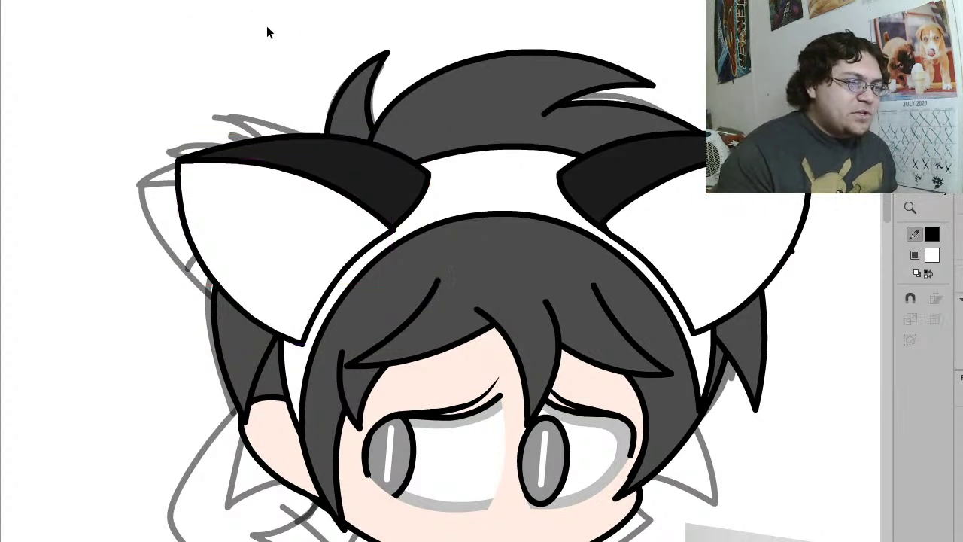
Step: Adjust the position of the right ear's white front part so its inner corner meets the black back part
left_click(601, 229)
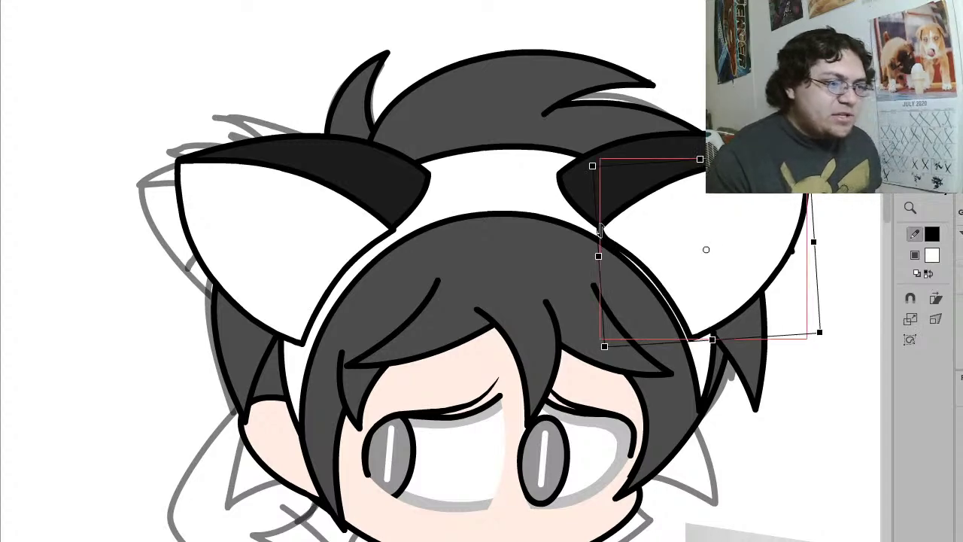
left_click_drag(601, 231, 605, 226)
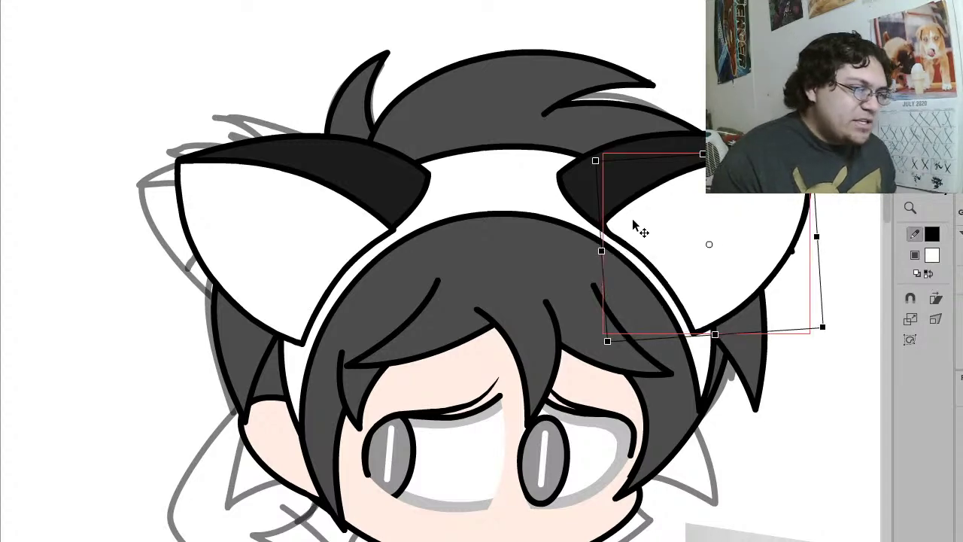
double_click(634, 226)
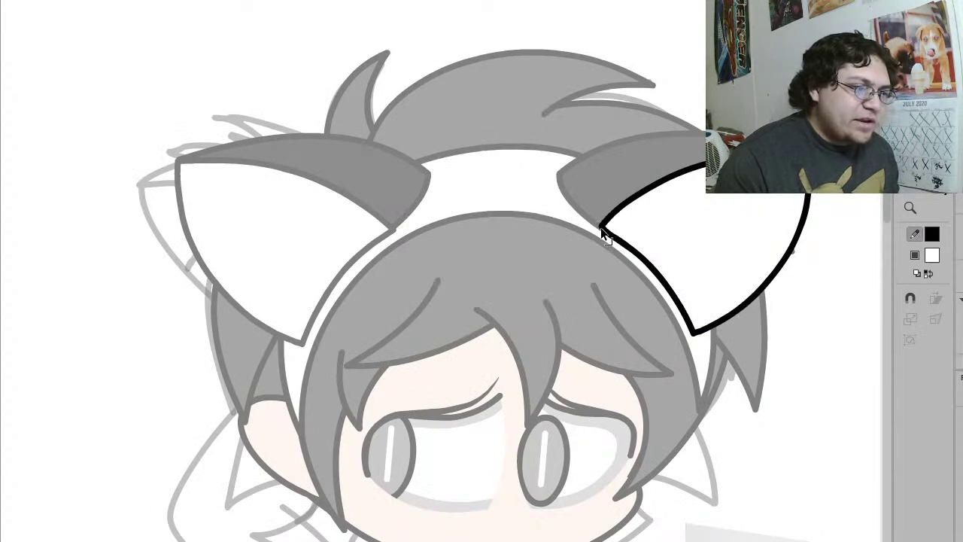
key("Escape")
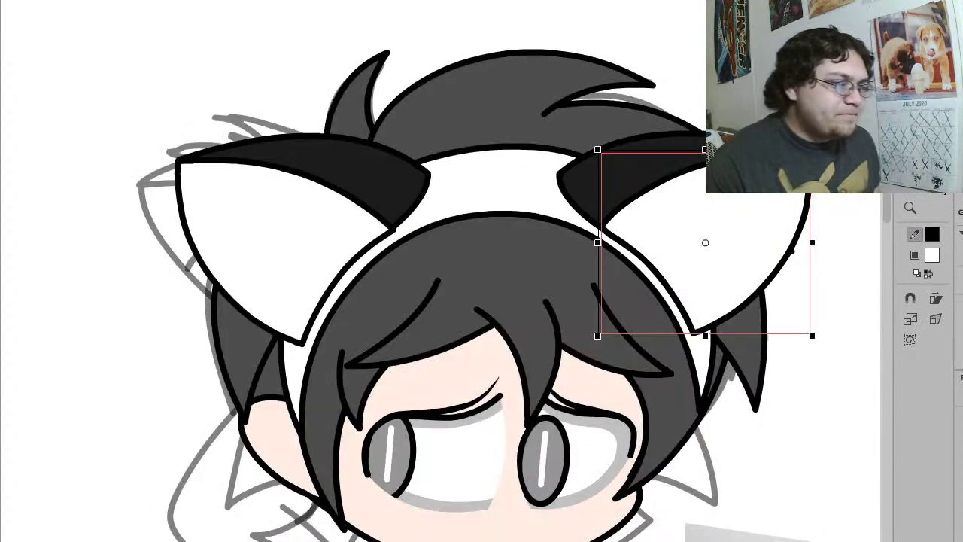
Step: Distort the headband by pulling its upper-right corner slightly inward and down
key("z")
left_click(368, 326)
left_click(364, 333, "alt")
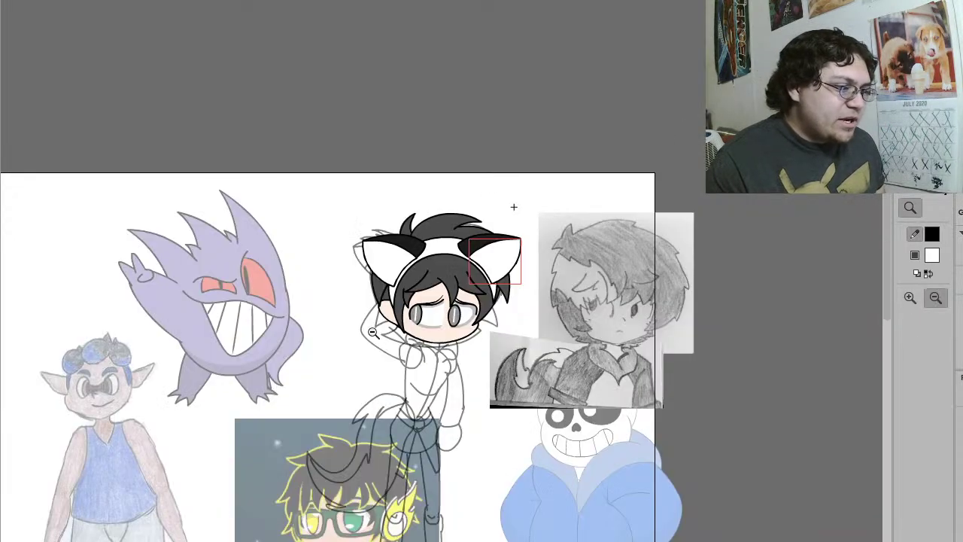
left_click_drag(582, 395, 303, 160)
key("v")
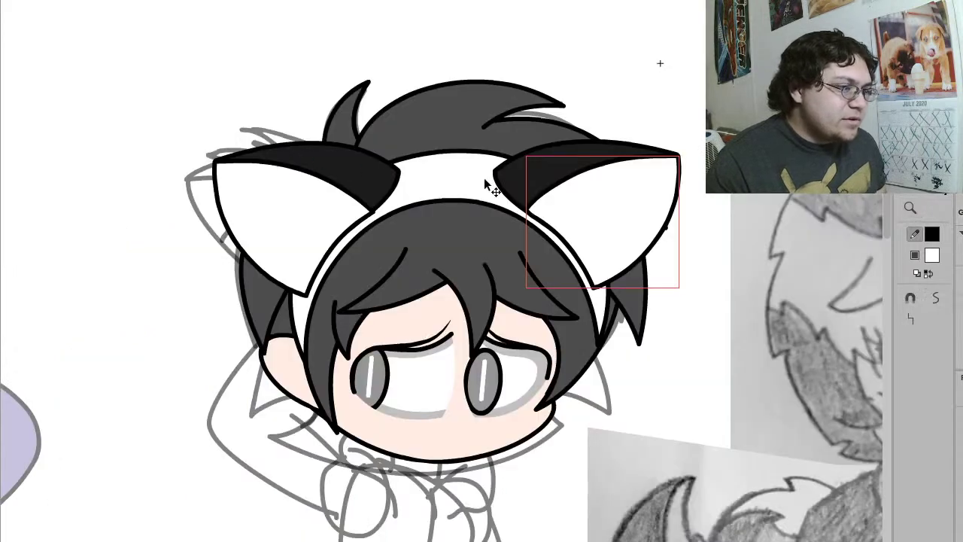
left_click(480, 178)
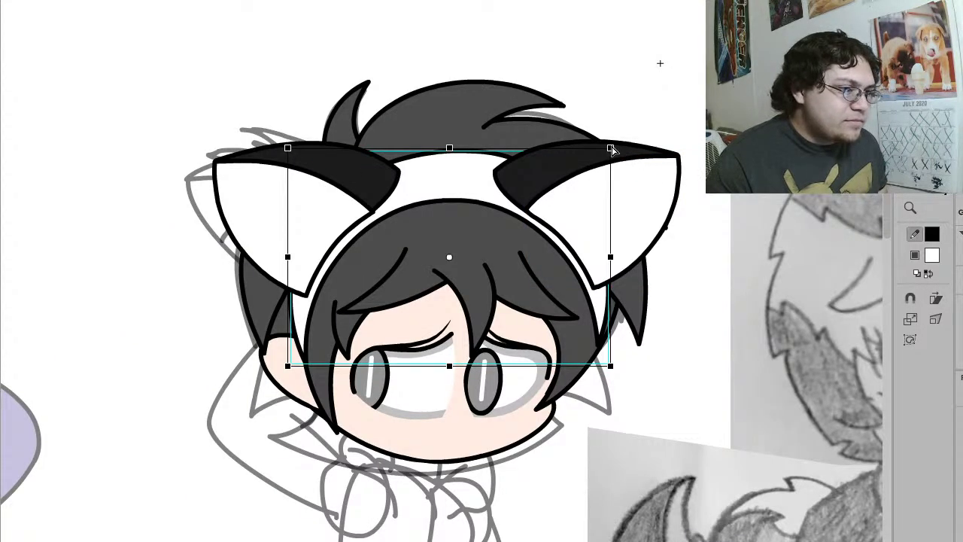
left_click_drag(611, 148, 600, 156)
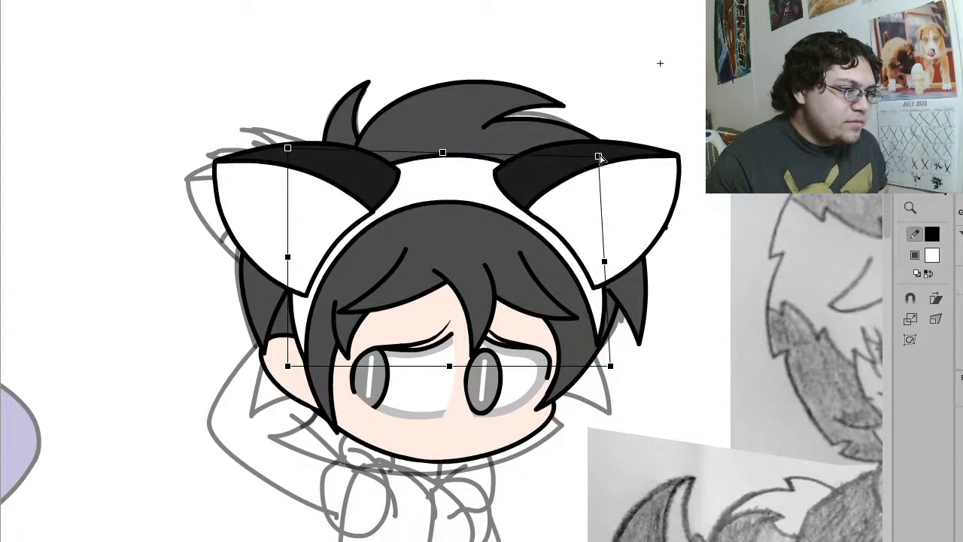
left_click(699, 66)
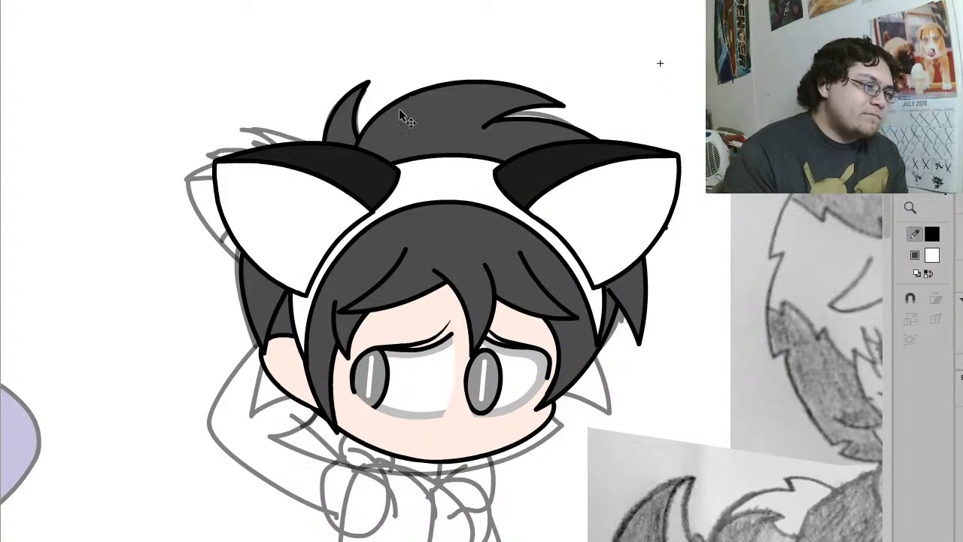
Step: Scale both parts of the left ear down slightly together
left_click_drag(170, 121, 233, 182)
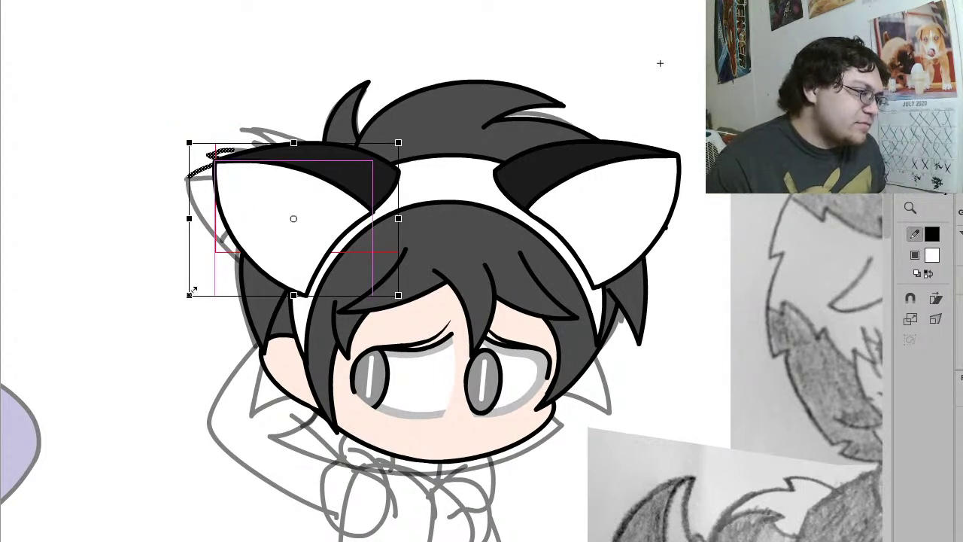
left_click_drag(191, 294, 200, 285)
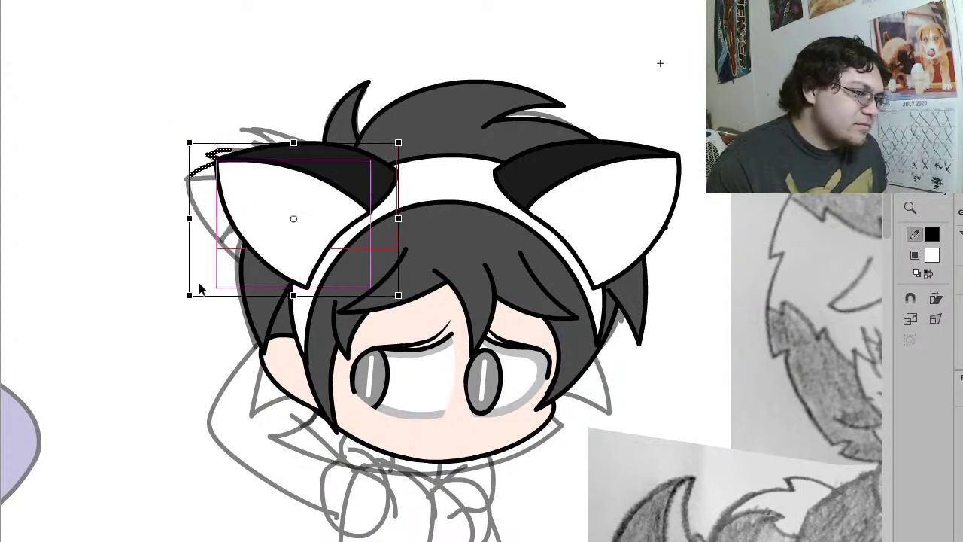
left_click(245, 44)
key("z")
left_click(537, 218)
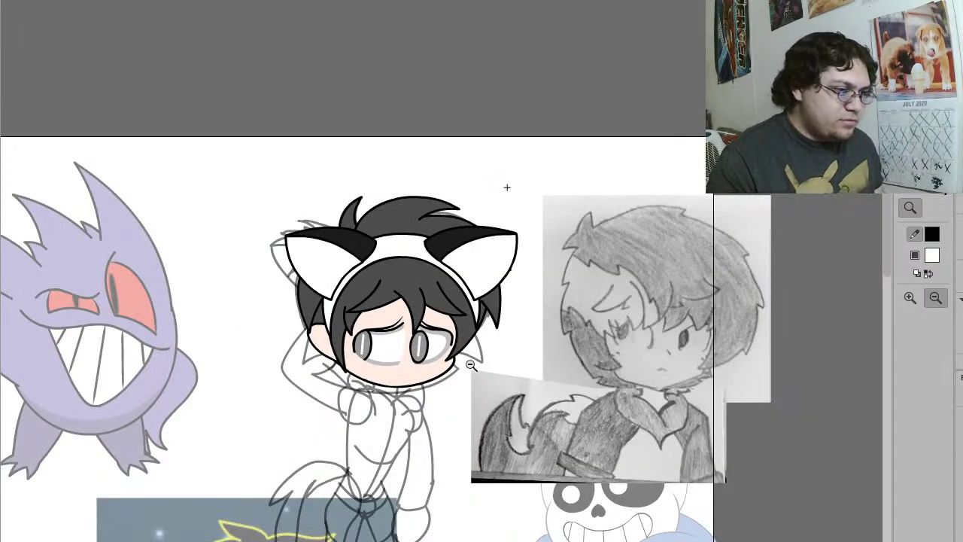
left_click_drag(498, 347, 223, 184)
key("v")
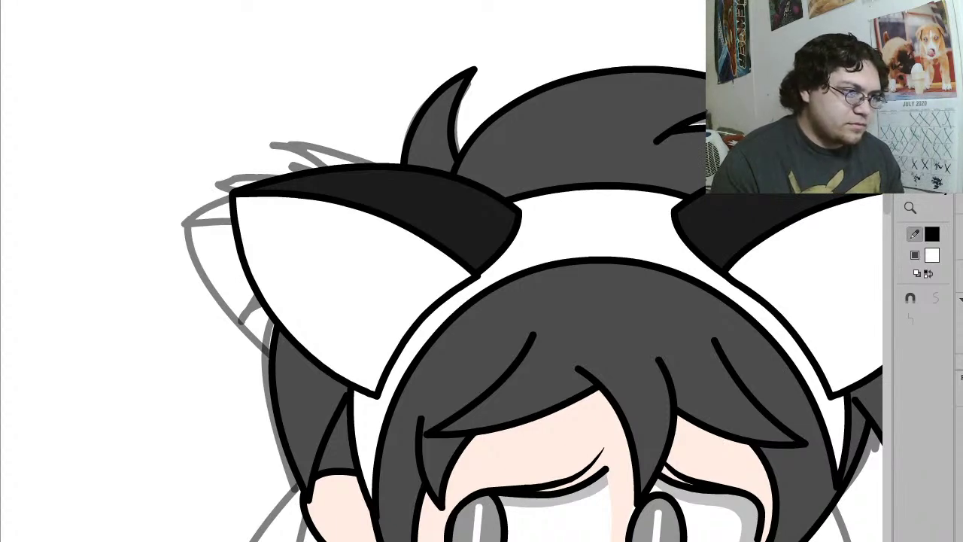
left_click(410, 293)
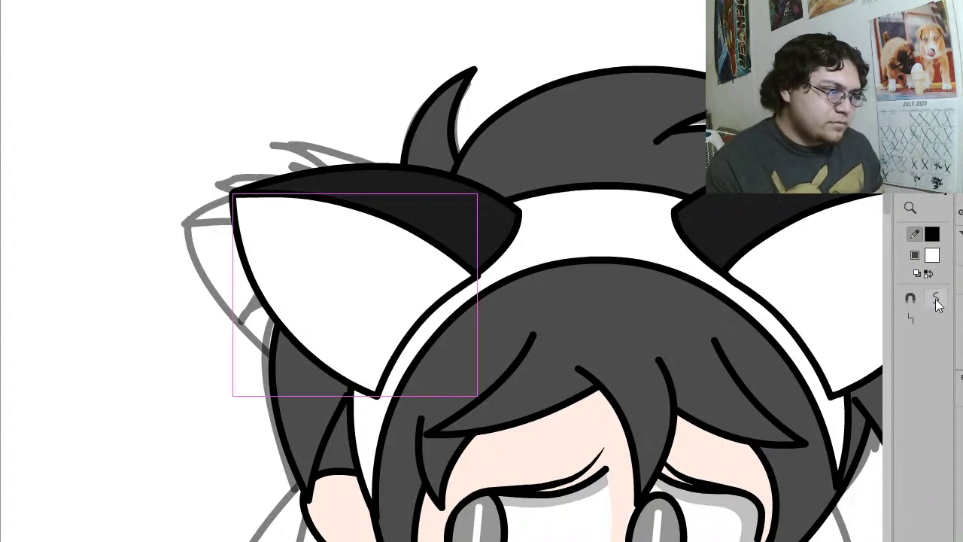
left_click(201, 114)
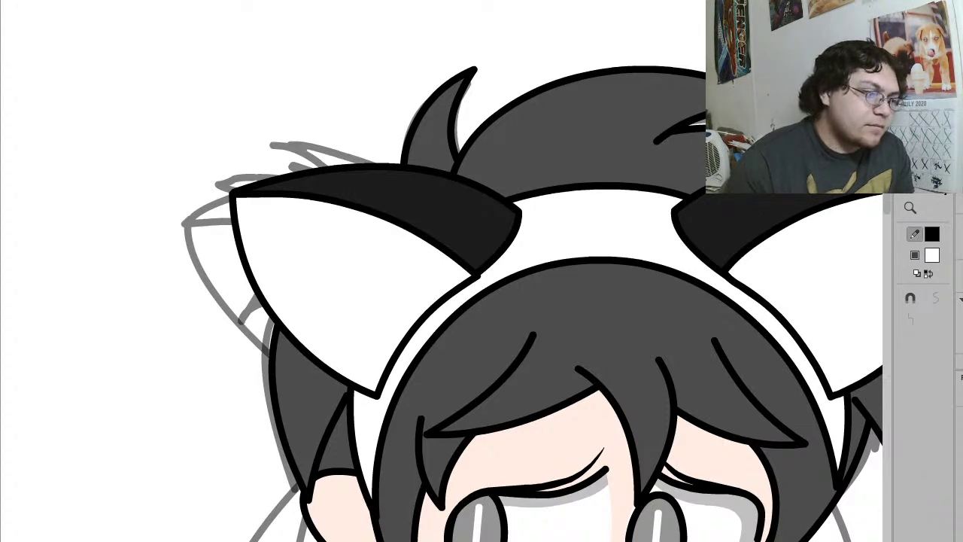
Step: Hide the face skin and its outline to expose the sketch guide lines around the eyes
key("z")
left_click(596, 206)
left_click_drag(607, 533, 312, 278)
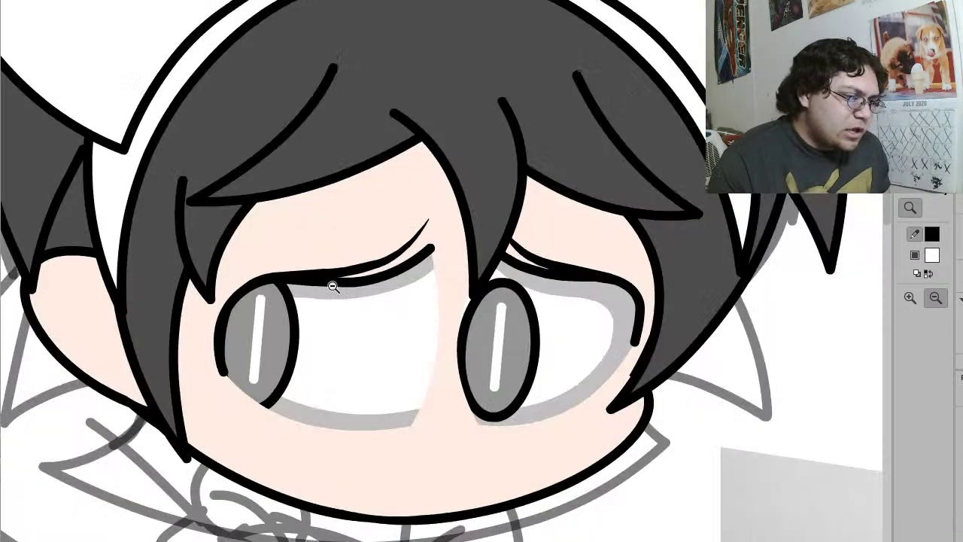
key("v")
left_click(475, 375)
key("Escape")
key(".")
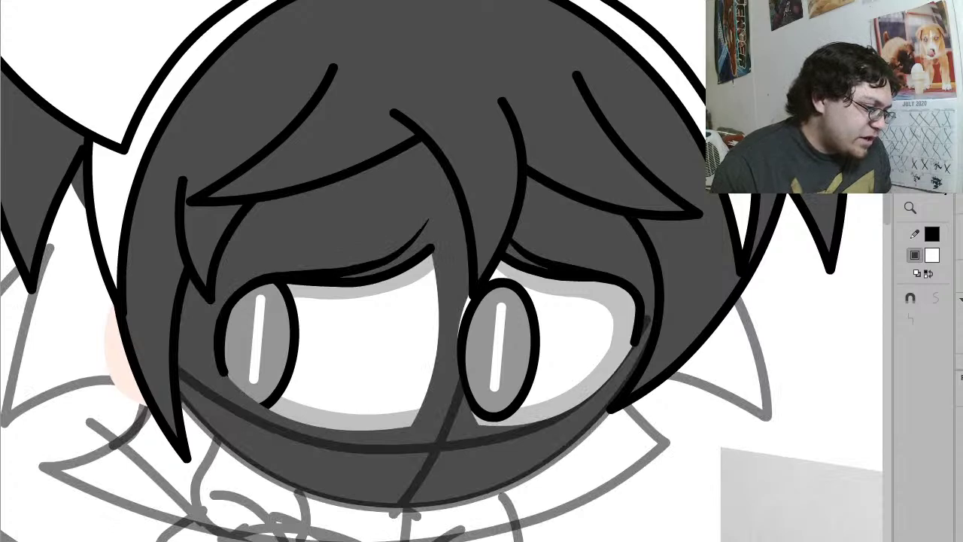
key("period")
key("comma")
key("comma")
key("comma")
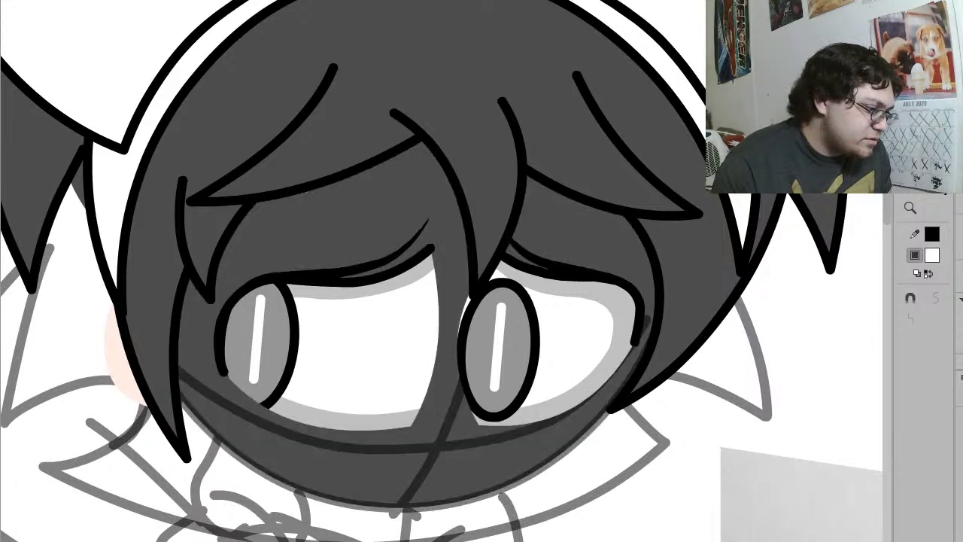
left_click(521, 342)
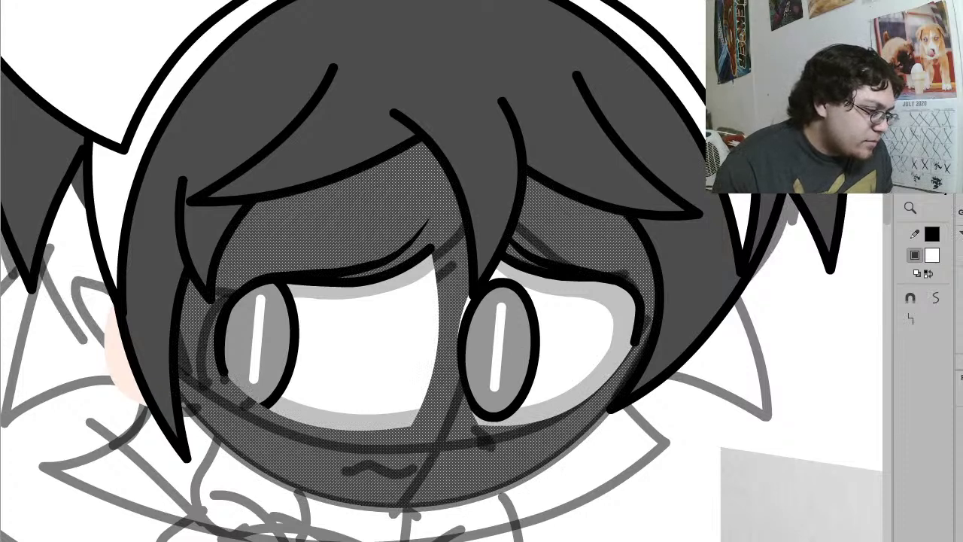
left_click(764, 507)
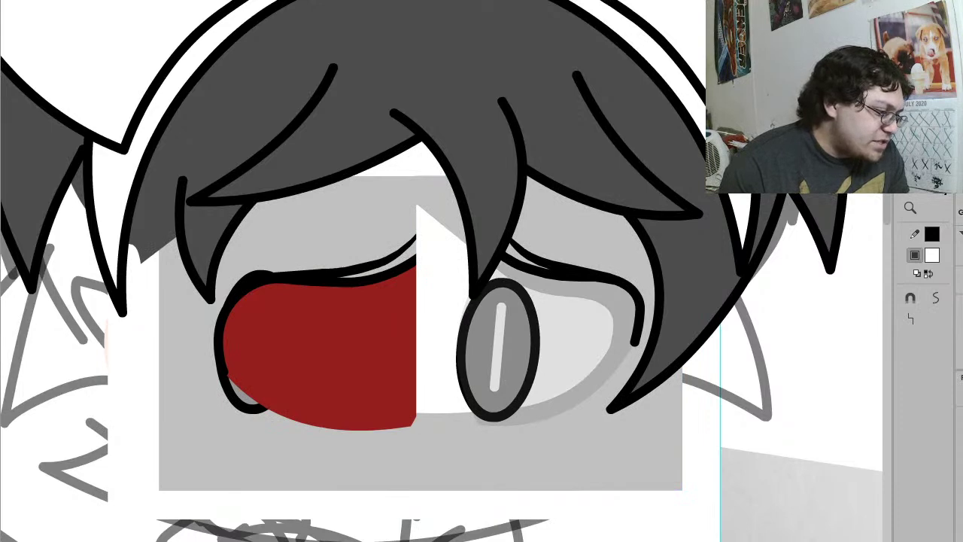
left_click(311, 348)
key("Delete")
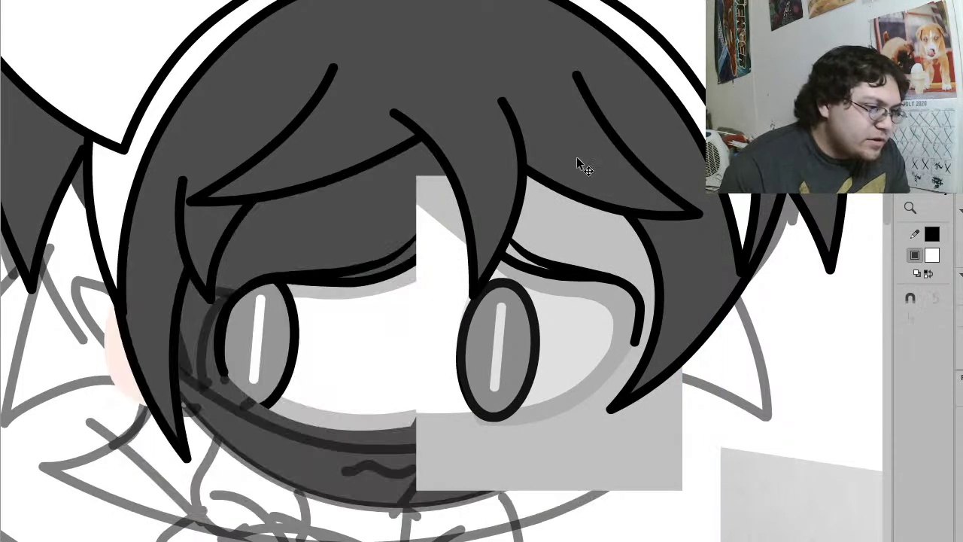
left_click(494, 385)
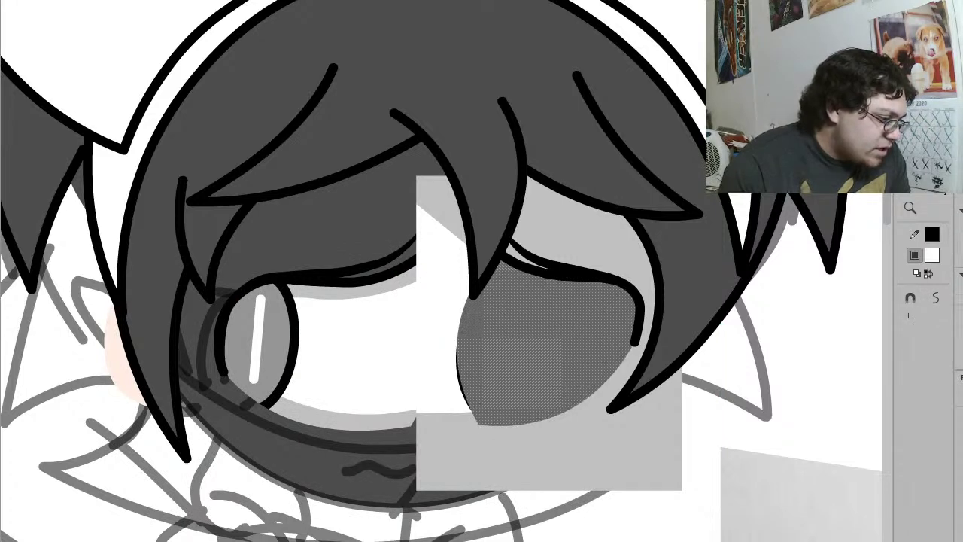
key("Delete")
left_click(572, 276)
key("Escape")
Step: Draw the nose as a small black hooked stroke over the sketch mark beneath the right eye and straighten it
key("z")
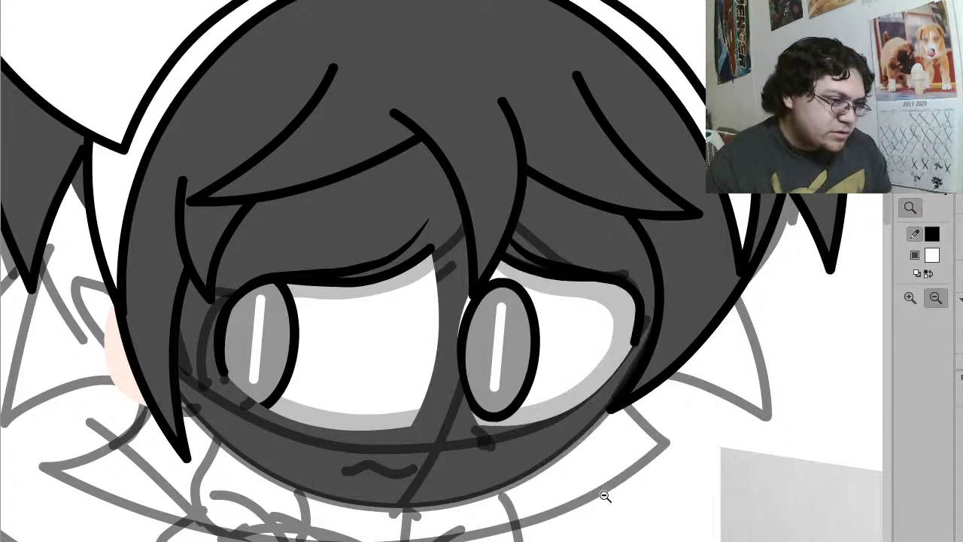
left_click_drag(601, 493, 350, 286)
key("y")
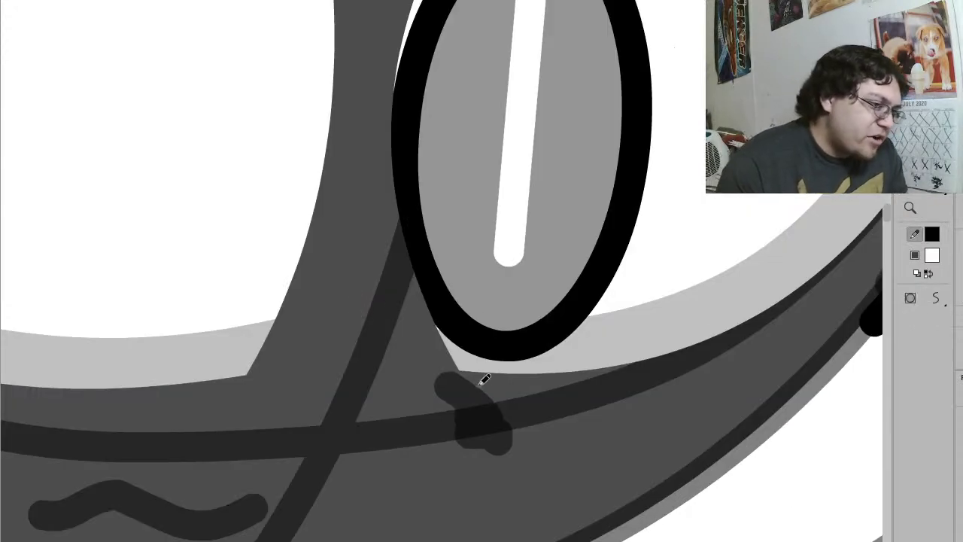
mouse_move(443, 370)
left_mouse_down()
mouse_move(510, 393)
mouse_move(476, 449)
left_mouse_up()
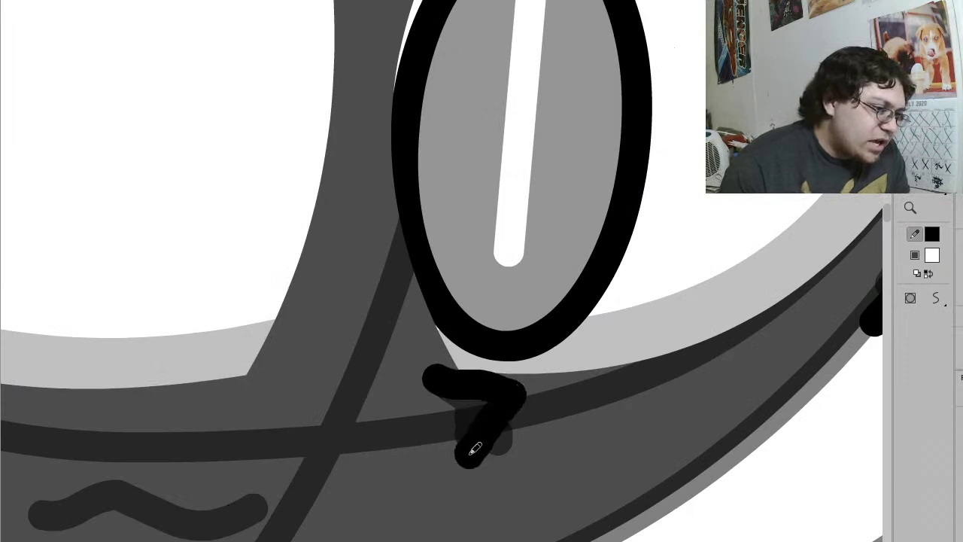
key("v")
left_click(503, 406)
left_click(917, 319)
left_click(699, 509)
left_click(523, 405)
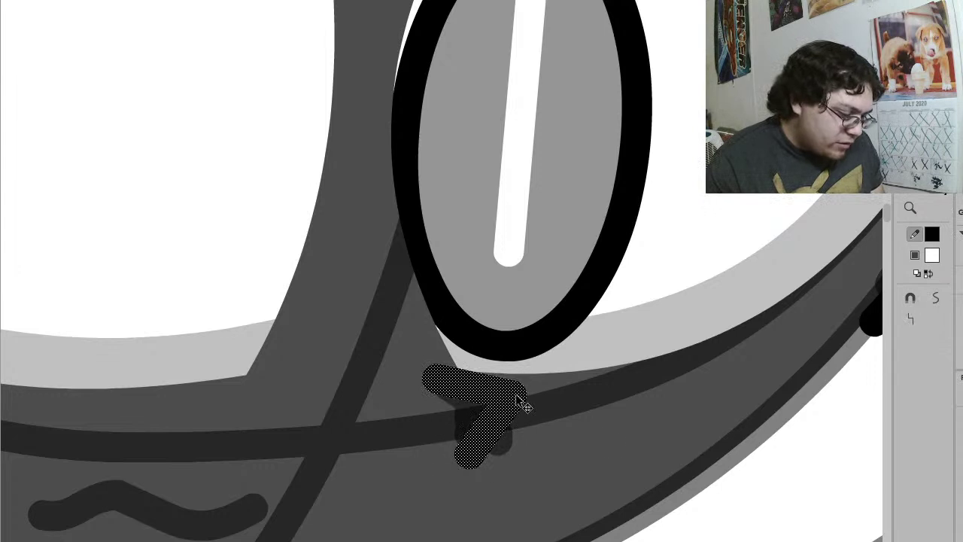
left_click(718, 513)
Step: Fill the nose's open side with white by closing it with a copied stroke, and delete the extra closing edges
left_click_drag(520, 409, 409, 432)
key("ctrl+shift+v")
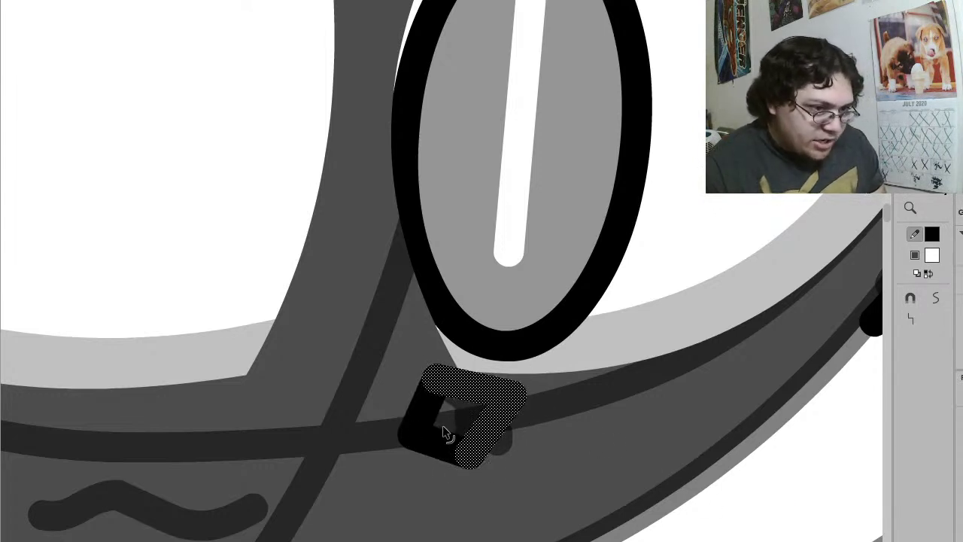
key("k")
left_click(446, 418)
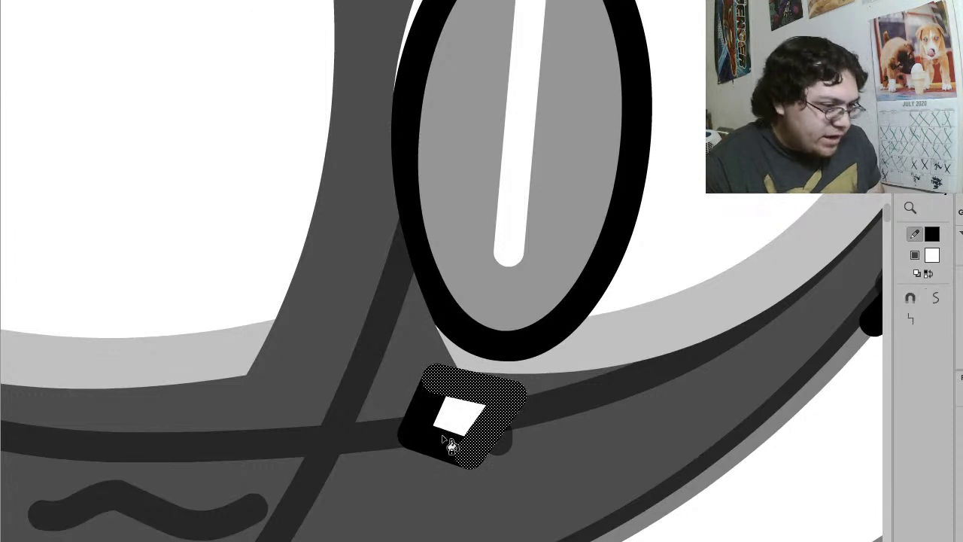
left_click(444, 444)
key("Delete")
left_click(429, 419)
key("Delete")
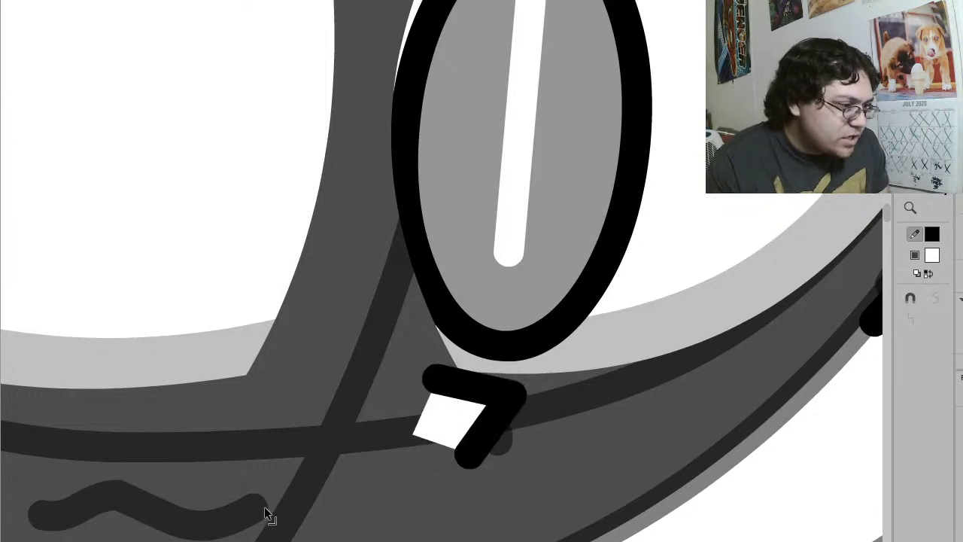
Step: Bring the sketch's wavy mouth onto the face as a shape and show the face skin again
left_click(230, 522)
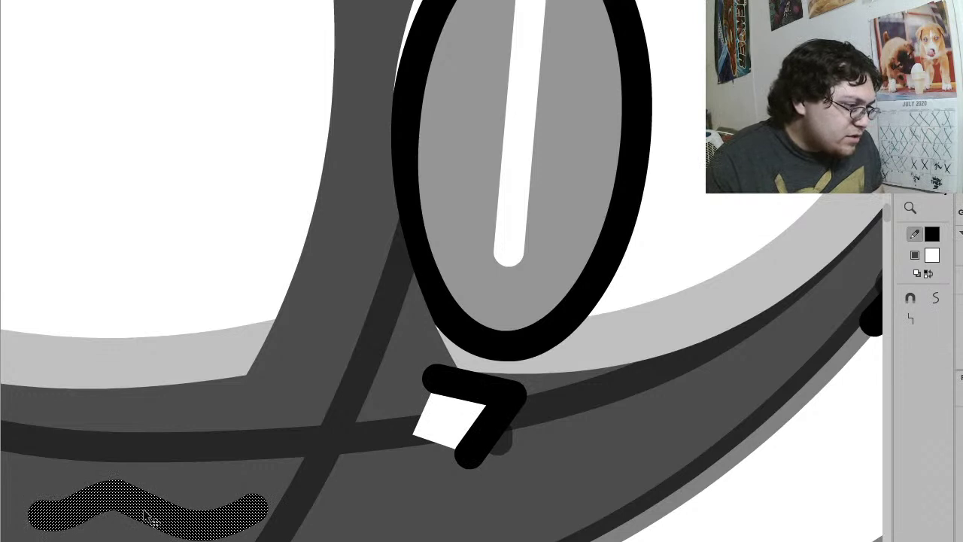
left_click(479, 449)
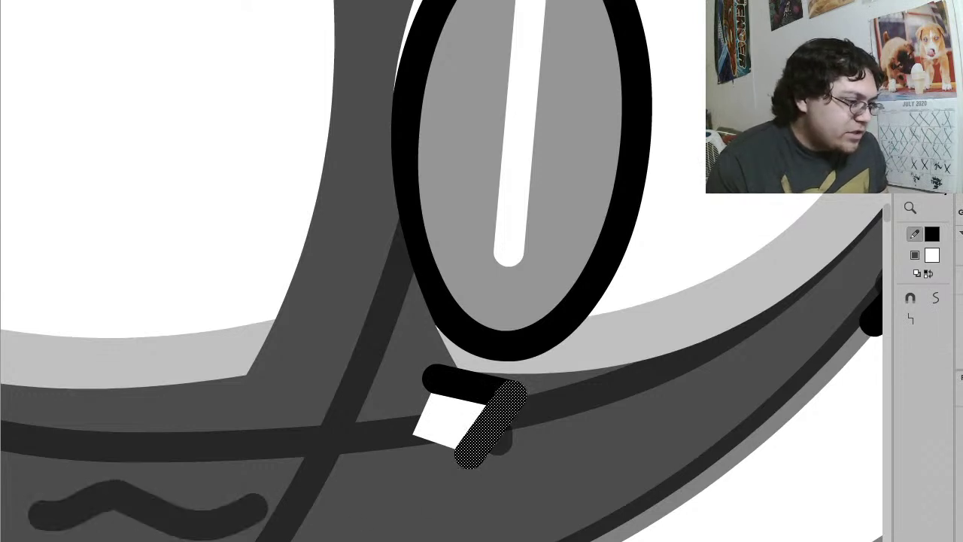
left_click(226, 518)
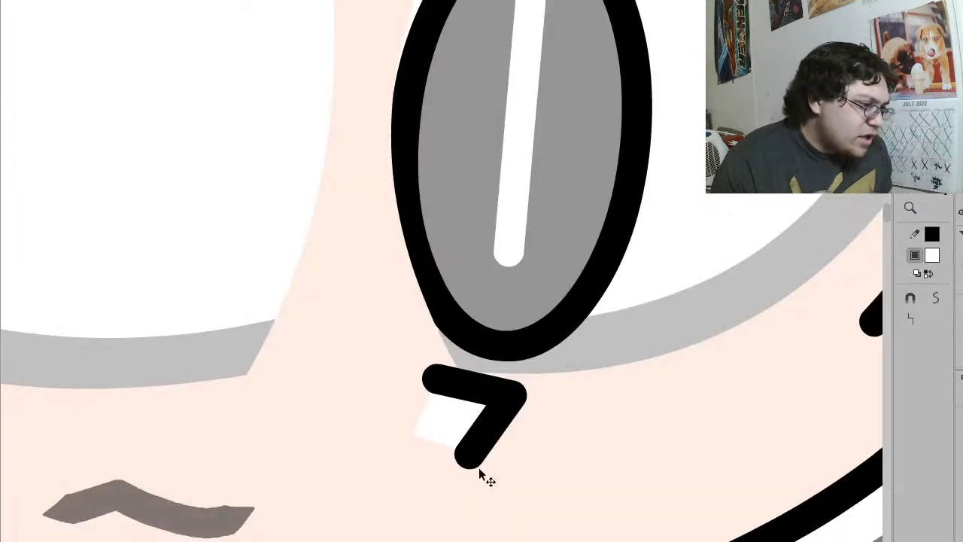
Step: Recolour the wavy mouth shape black and round off the peak on its left half
left_click(211, 515)
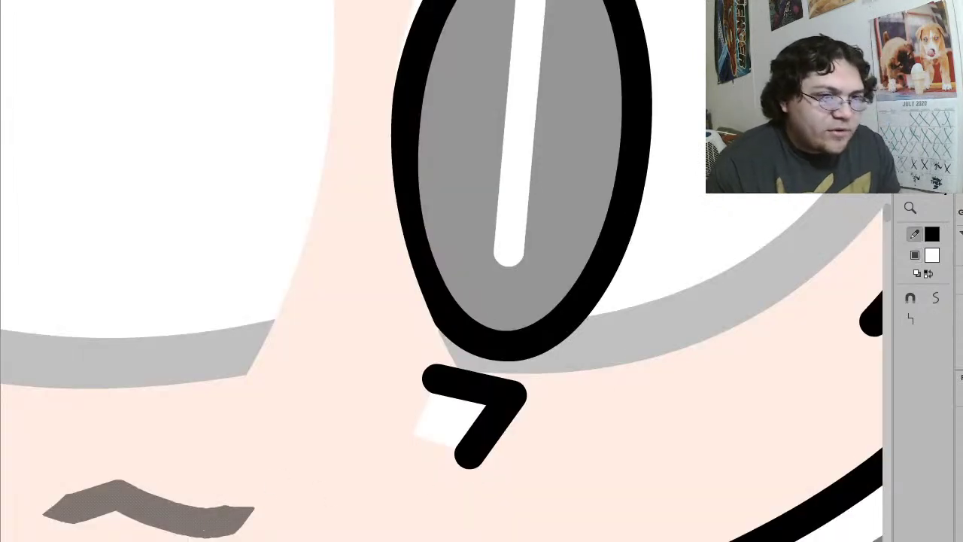
left_click(898, 496)
left_click(877, 537)
mouse_move(120, 497)
left_mouse_down()
mouse_move(140, 511)
mouse_move(101, 501)
mouse_move(112, 504)
left_mouse_up()
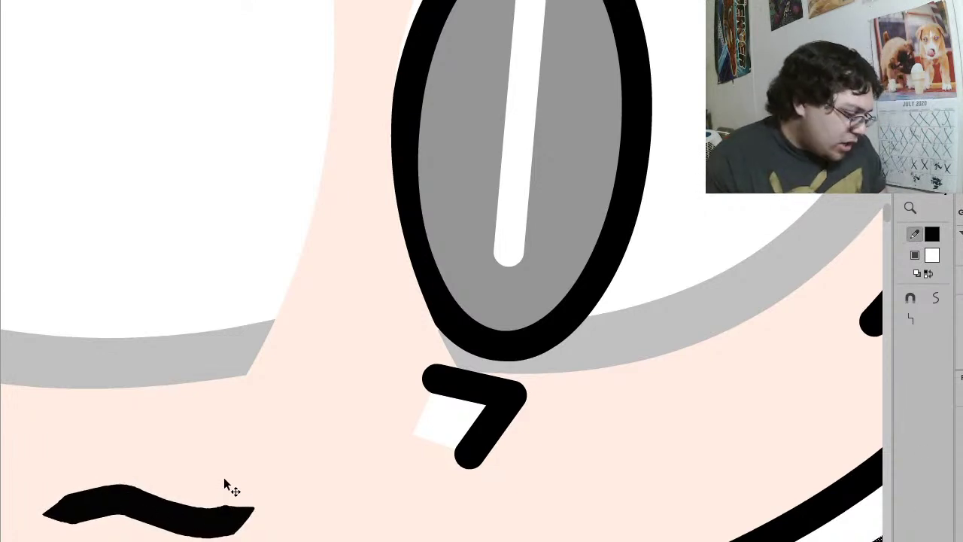
Step: Bend the right half of the mouth to give it a more pronounced wave
key("z")
left_click(282, 366)
left_click(281, 366)
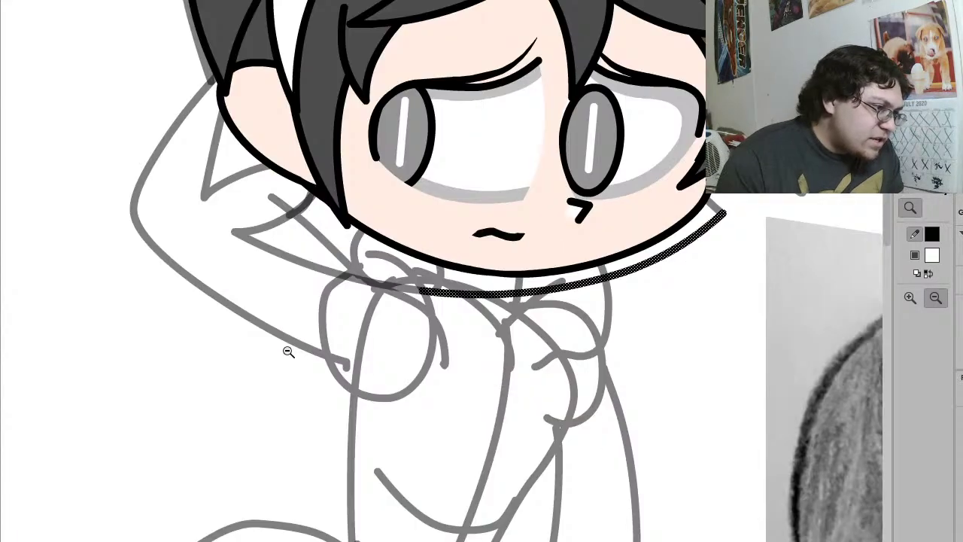
left_click(452, 250)
left_click_drag(671, 294, 263, 2)
key("v")
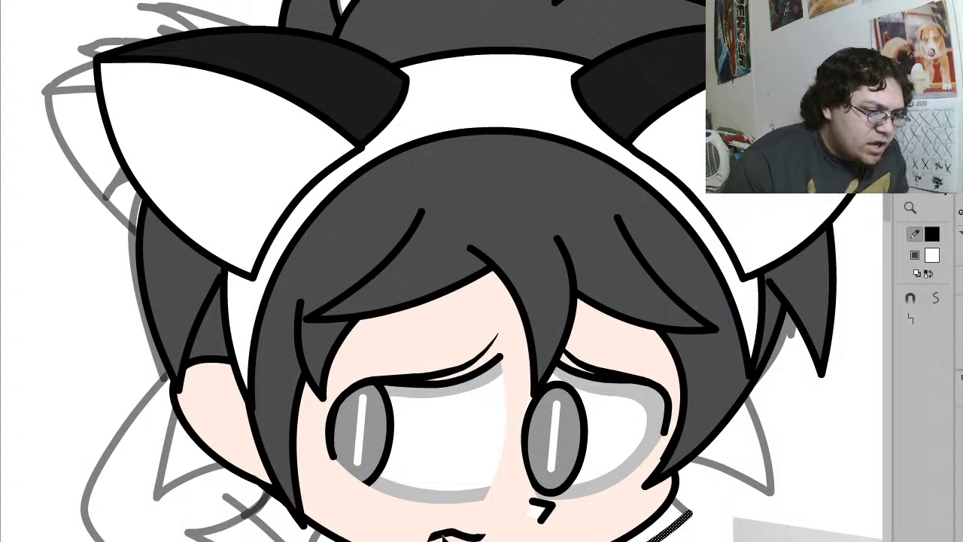
left_click(444, 536)
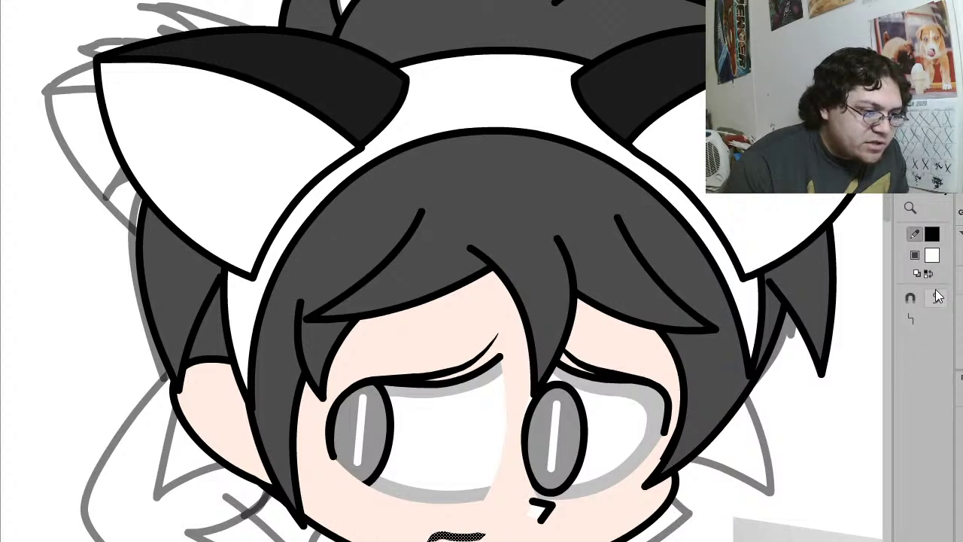
left_click(794, 516)
left_click_drag(460, 537, 474, 538)
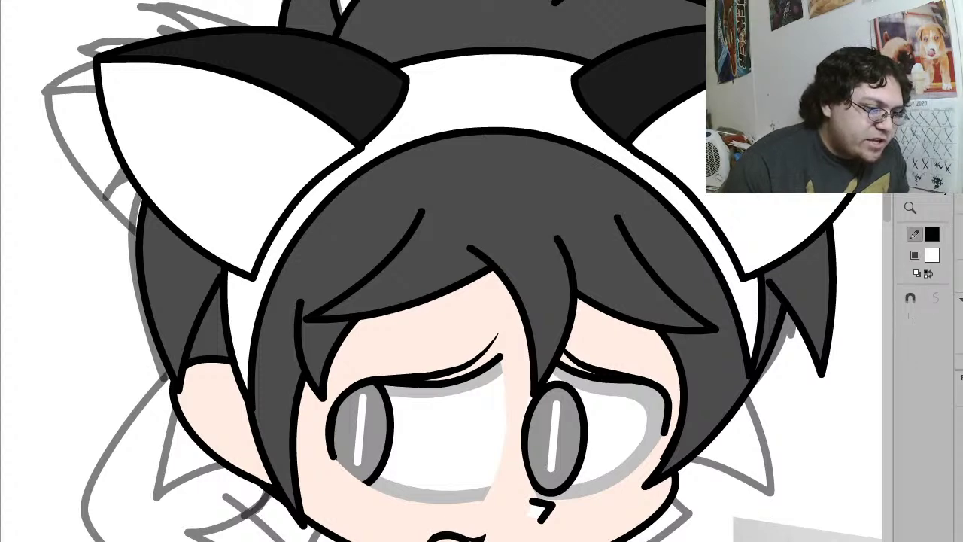
key("z")
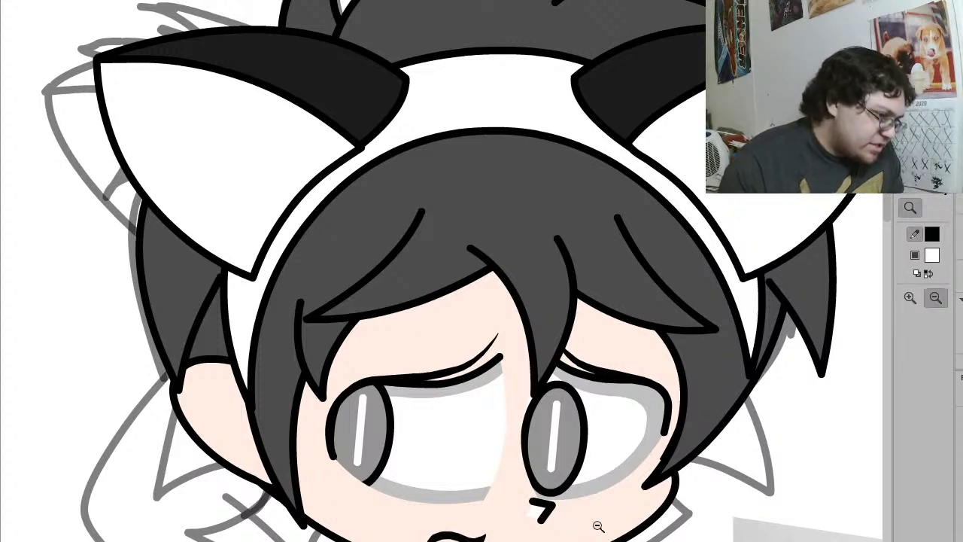
Step: Fill the nose's white open side with the skin colour sampled from the face
left_click_drag(591, 522, 483, 449)
key("i")
left_click(486, 399)
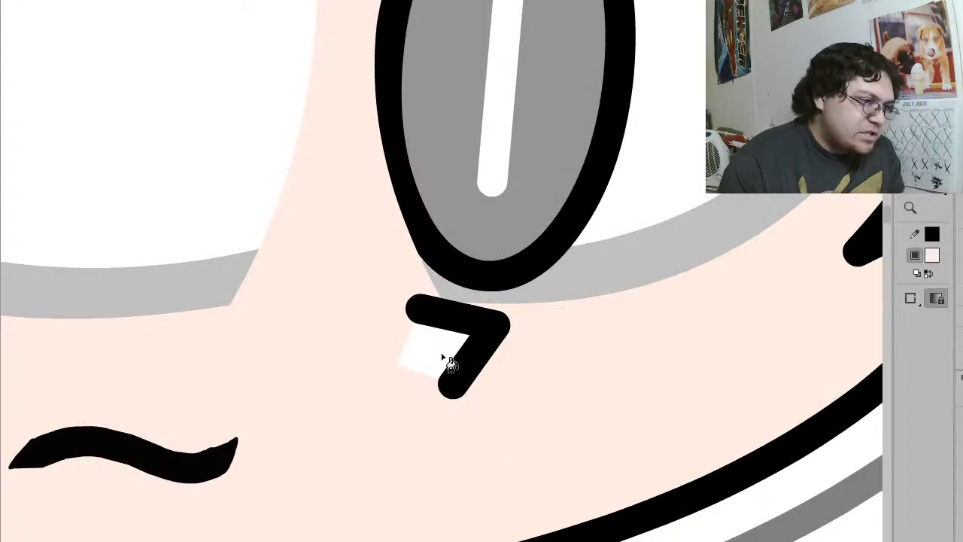
left_click(444, 360)
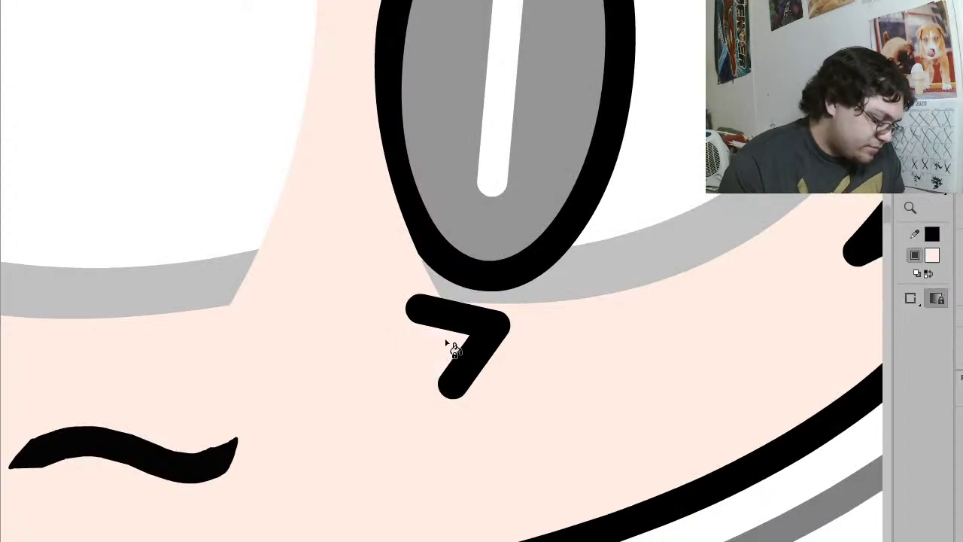
Step: Move the nose slightly upward so it touches the lower edge of the nearby eye
key("v")
double_click(442, 343)
key("v")
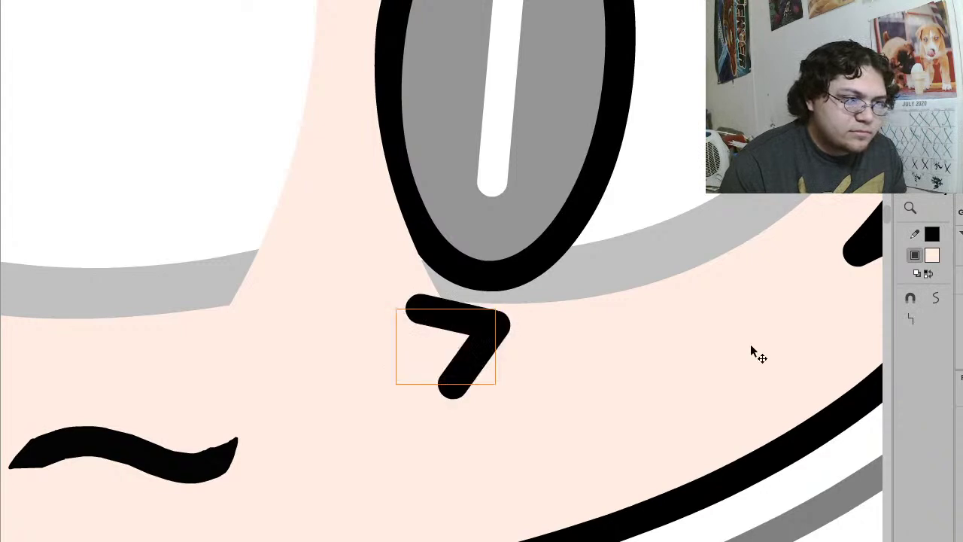
left_click_drag(472, 365, 468, 342)
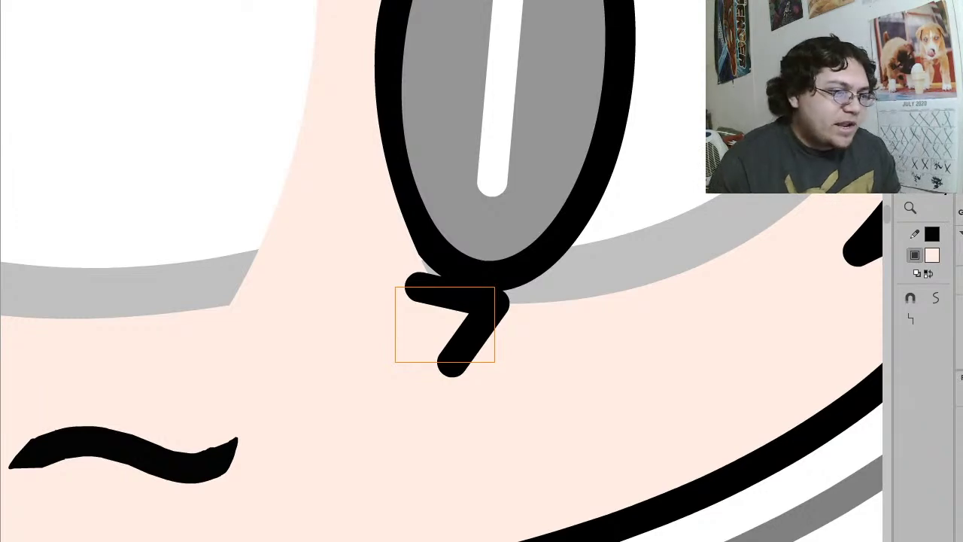
key("z")
left_click(705, 272, "alt")
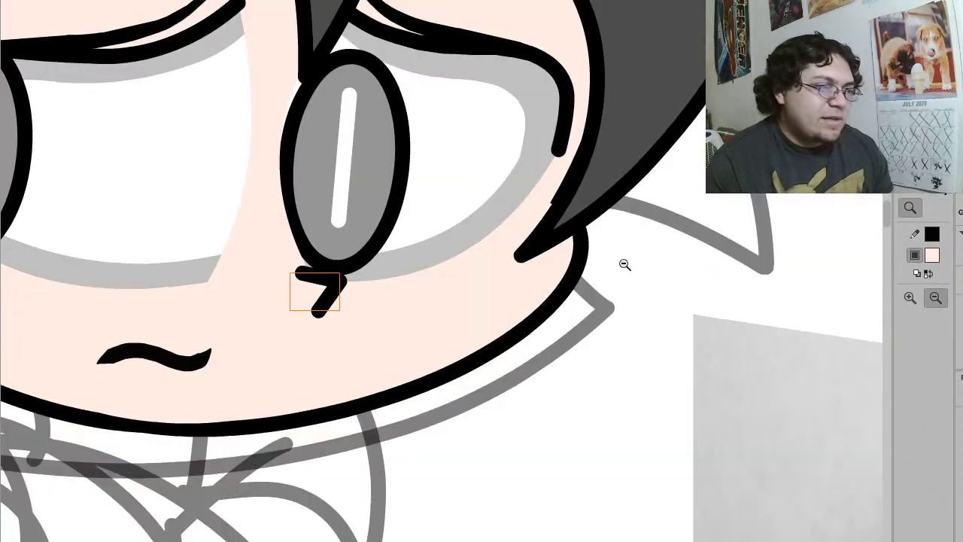
left_click(624, 265, "alt")
left_click(430, 270, "alt")
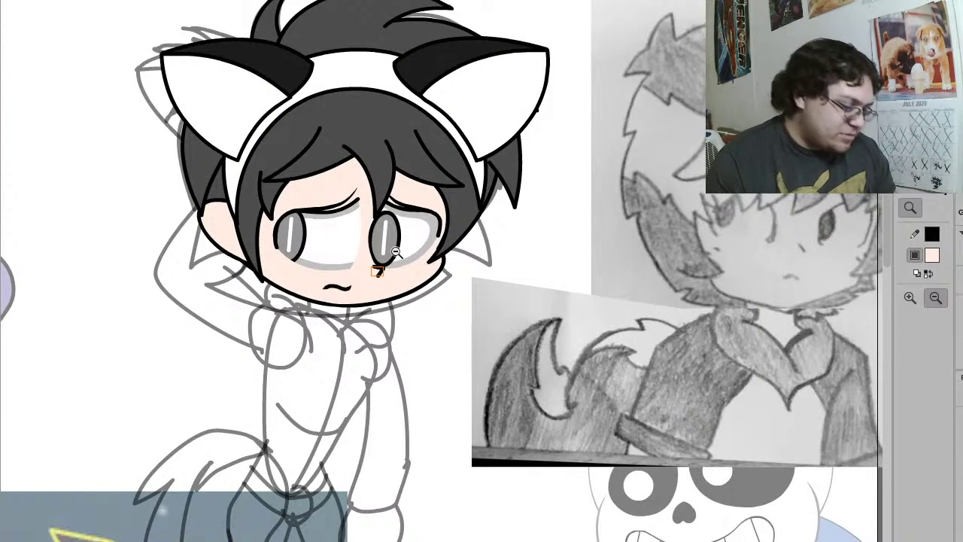
Step: Recolour the headband and the dark upper parts of both ears solid black
key("l")
left_click(349, 63)
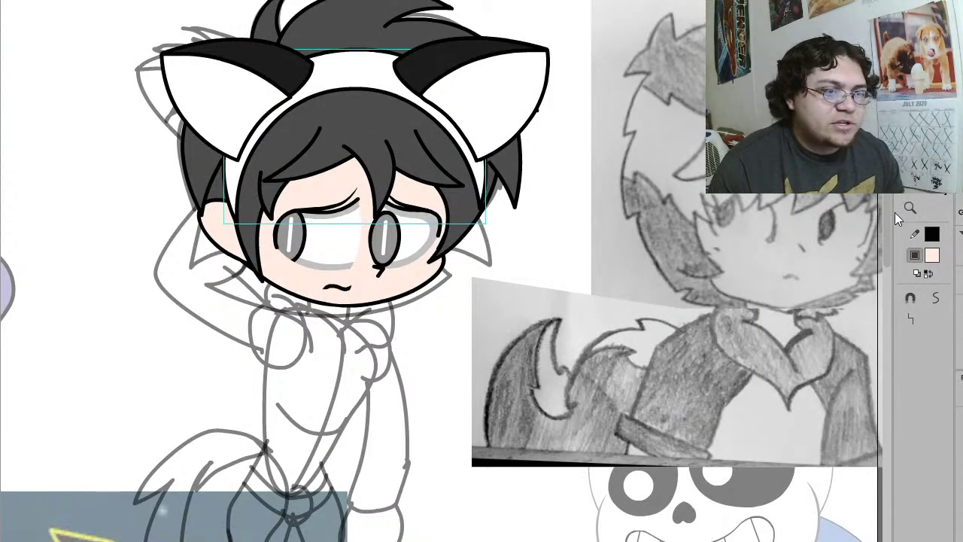
left_click(931, 257)
left_click(934, 233)
left_click(566, 234)
key("k")
left_click(426, 60)
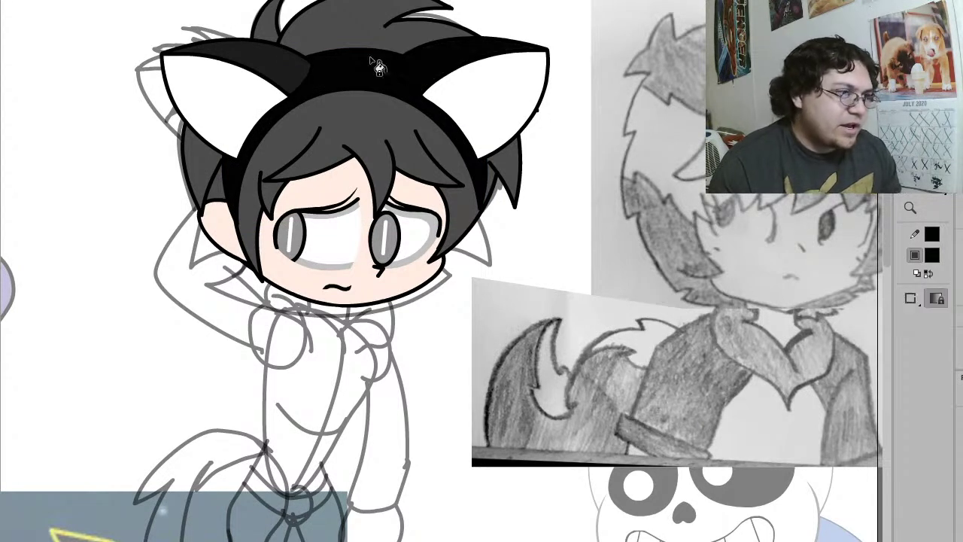
left_click(258, 52)
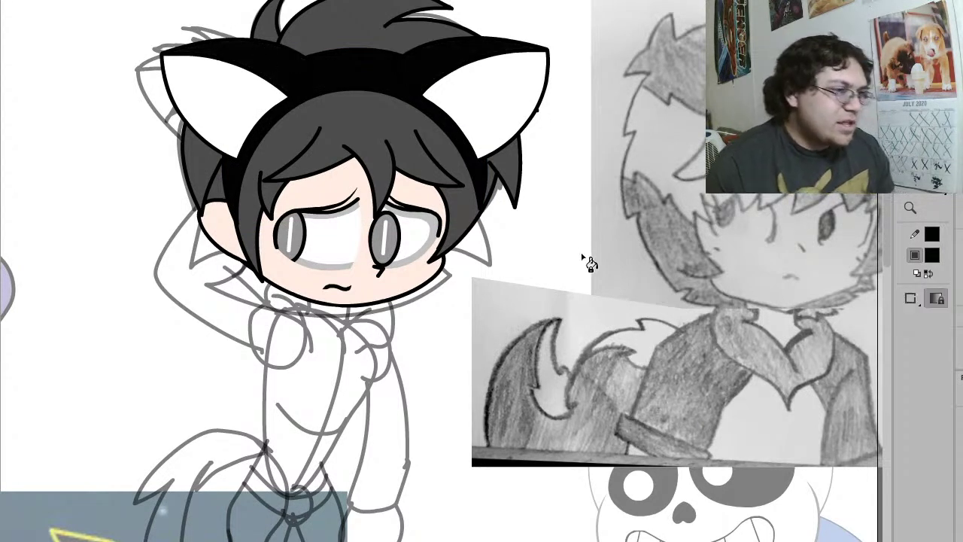
Step: Recolour the three front fringe pieces white
key("z")
left_click(408, 263)
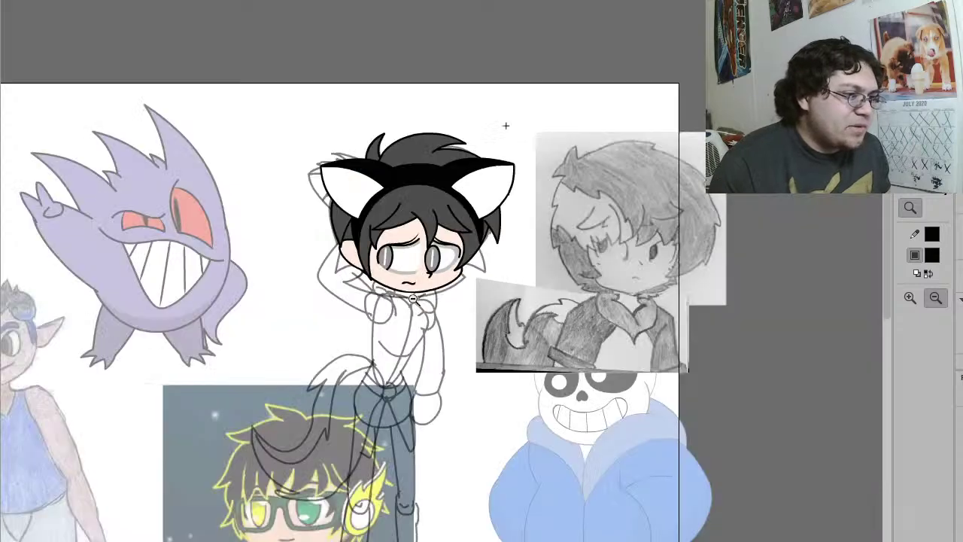
key("v")
left_click_drag(449, 404, 479, 364)
left_click(476, 180)
left_click(459, 181, "shift")
left_click(432, 169, "shift")
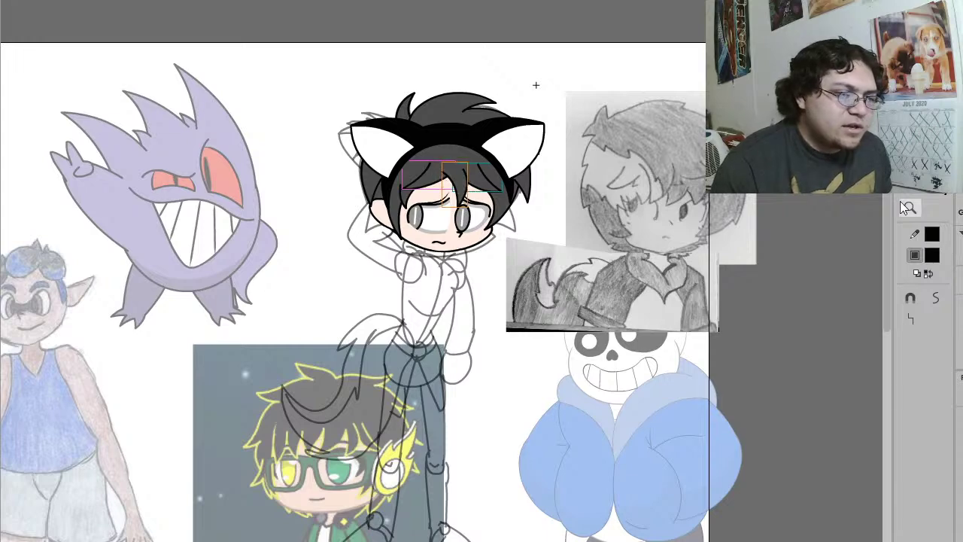
left_click(932, 257)
left_click(516, 137)
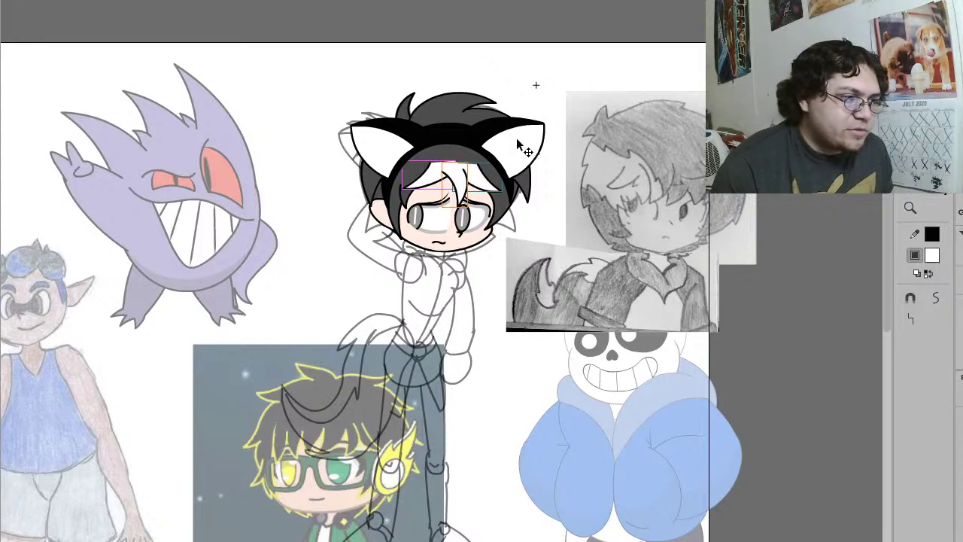
left_click(559, 9)
key("z")
left_click_drag(560, 227, 415, 116)
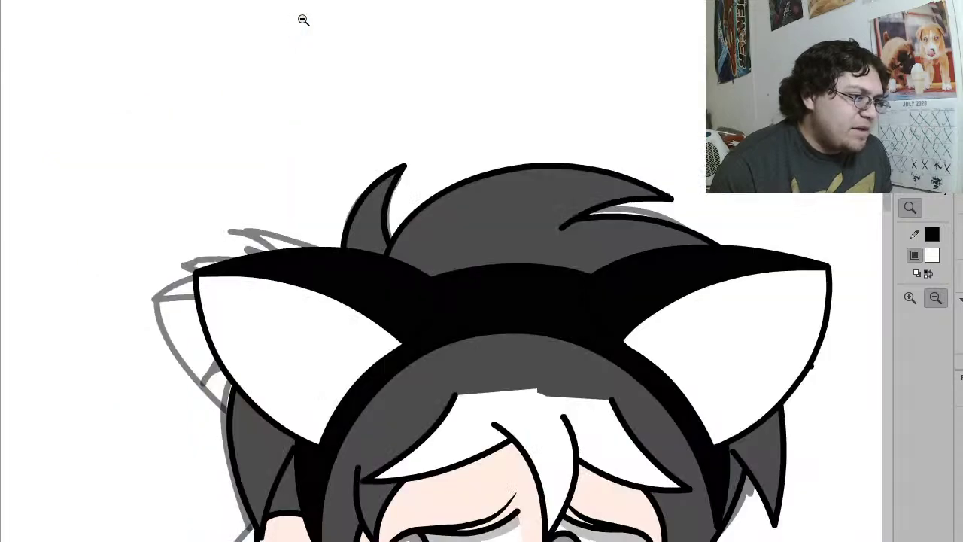
left_click(535, 372)
left_click(470, 336)
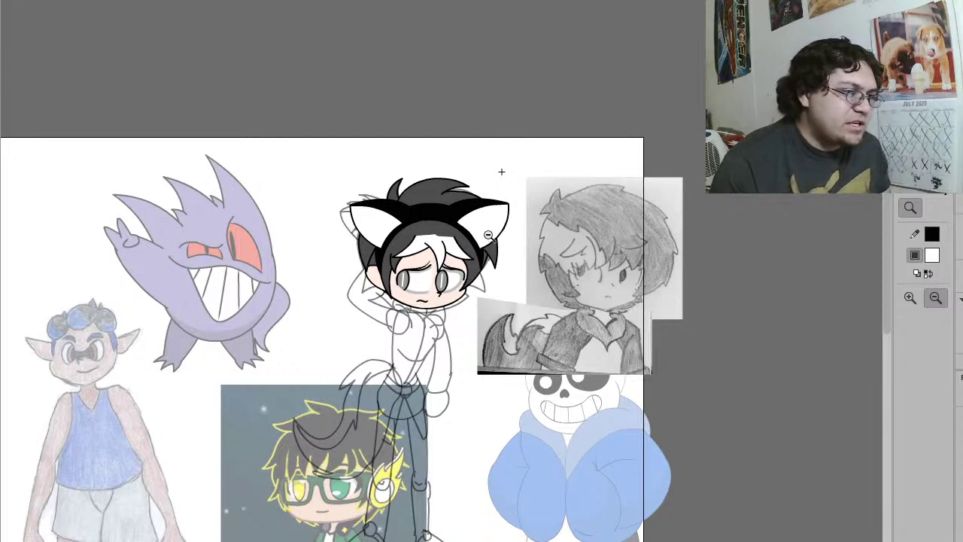
Step: Bend the upper edges of the white fringe pieces into one smooth arch below the headband
left_click_drag(534, 291, 308, 133)
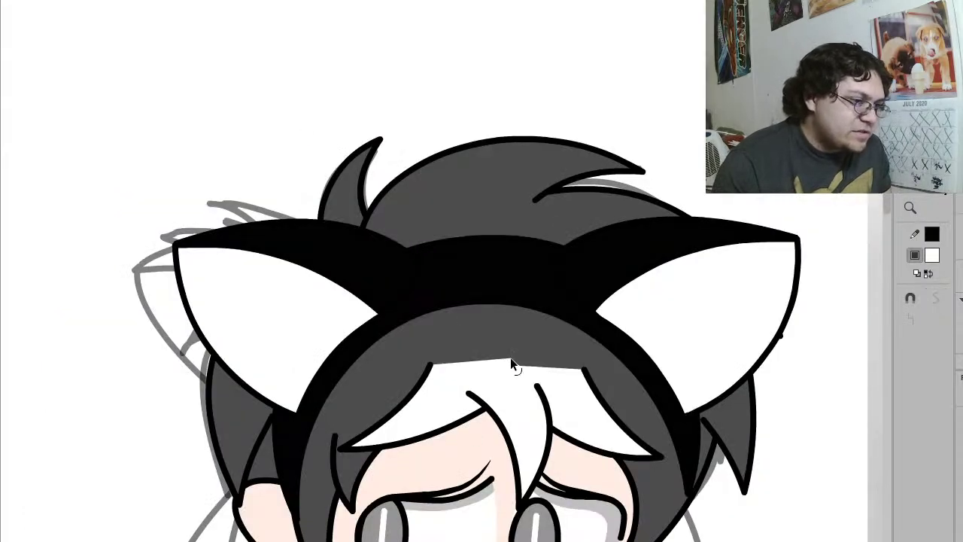
left_click_drag(486, 359, 542, 344)
double_click(537, 364)
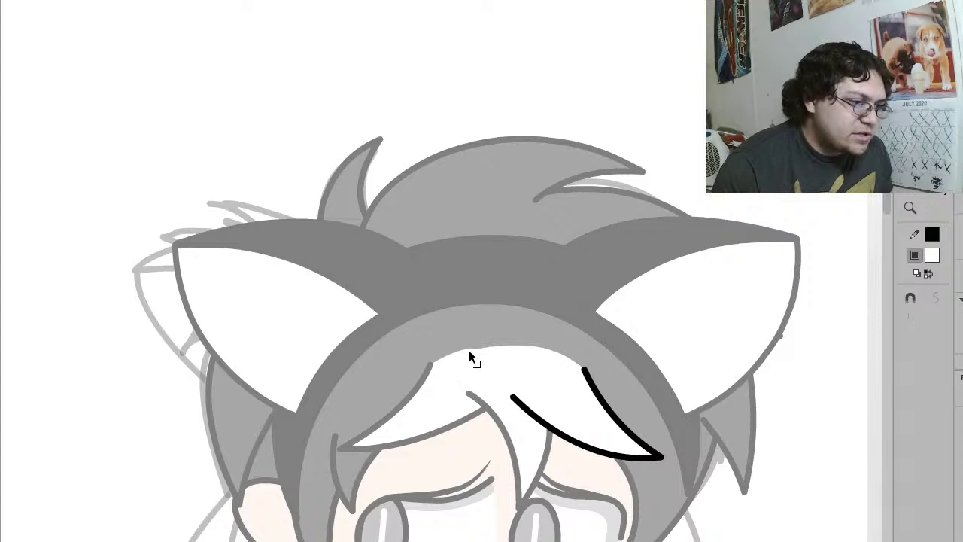
double_click(488, 327)
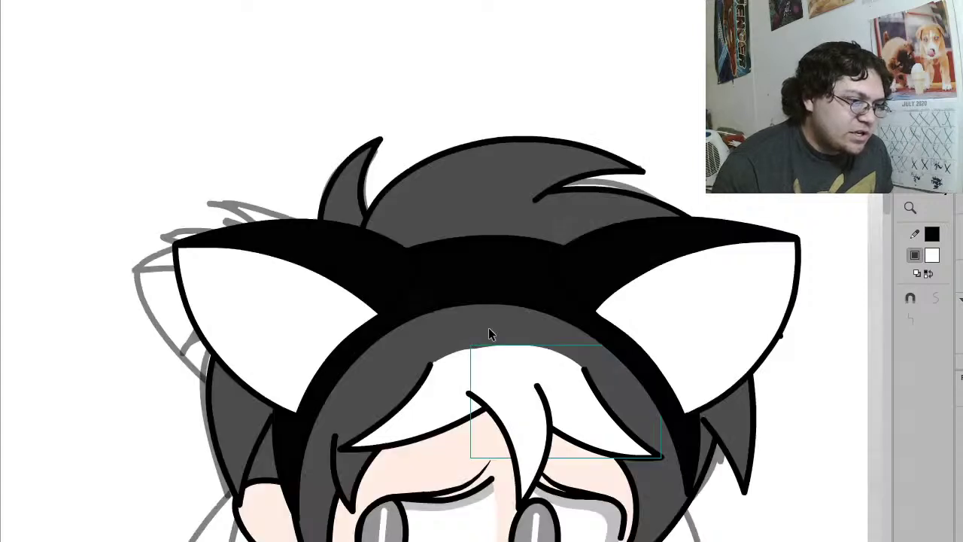
double_click(434, 384)
left_click_drag(498, 356, 513, 358)
double_click(514, 359)
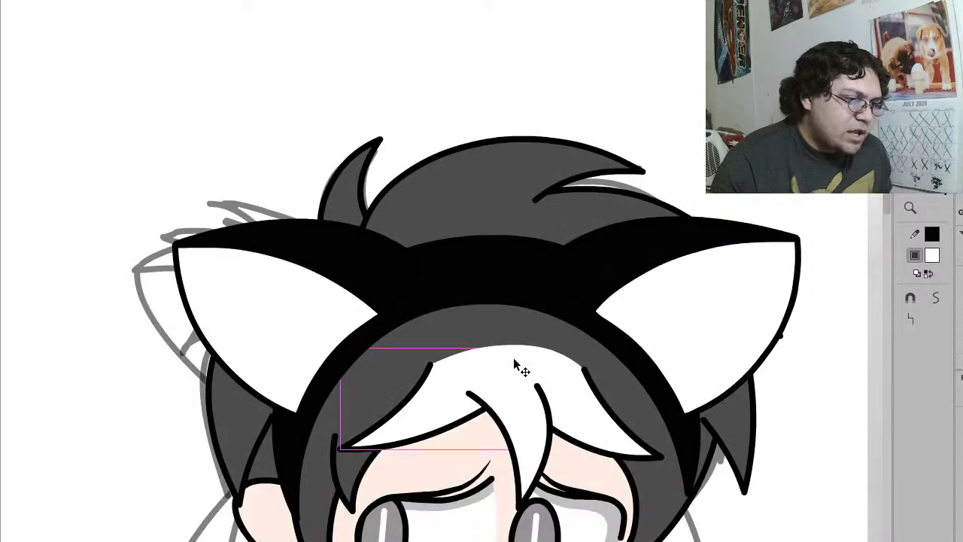
key("z")
left_click(538, 325)
left_click(500, 309)
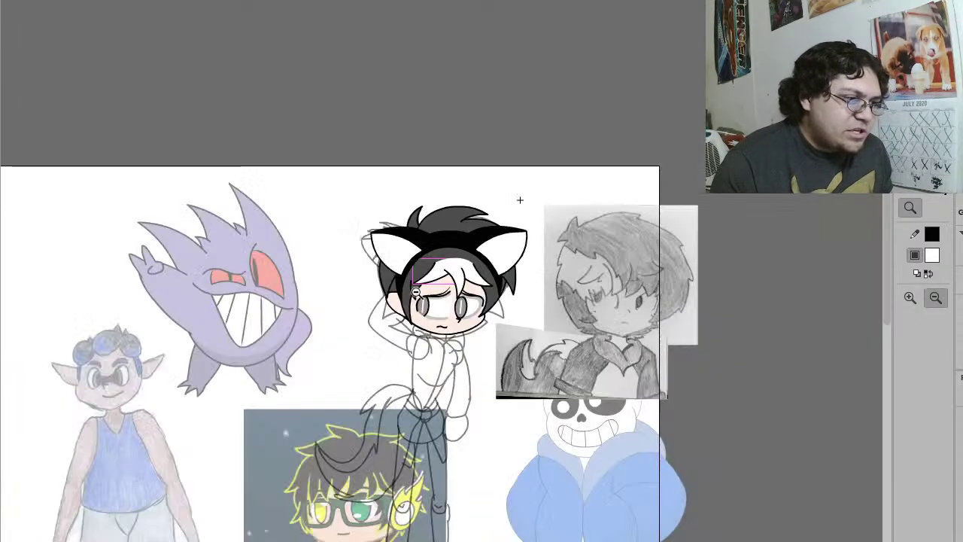
key("v")
left_click(516, 317)
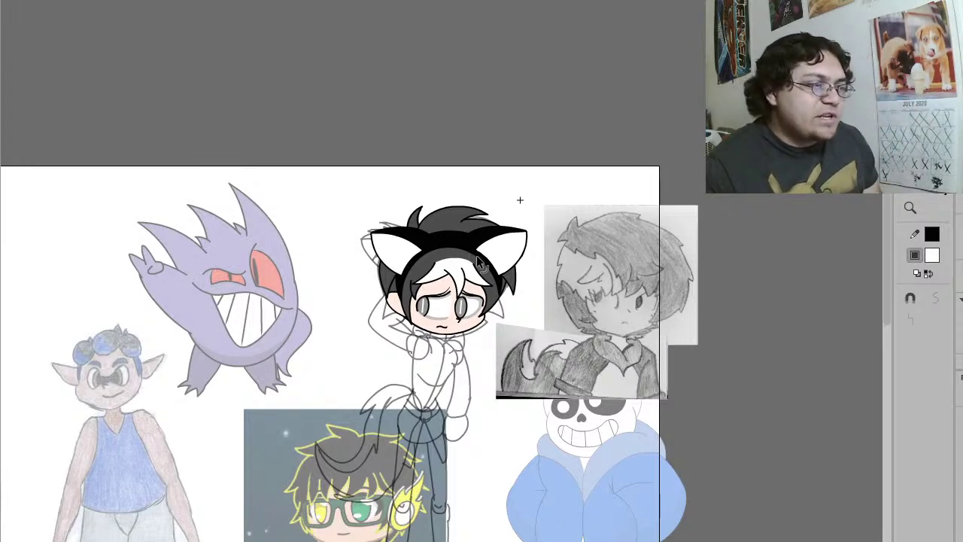
Step: Try to reshape the white fringe's upper edge into two separate arches, and undo the change
key("z")
left_click_drag(553, 349, 315, 140)
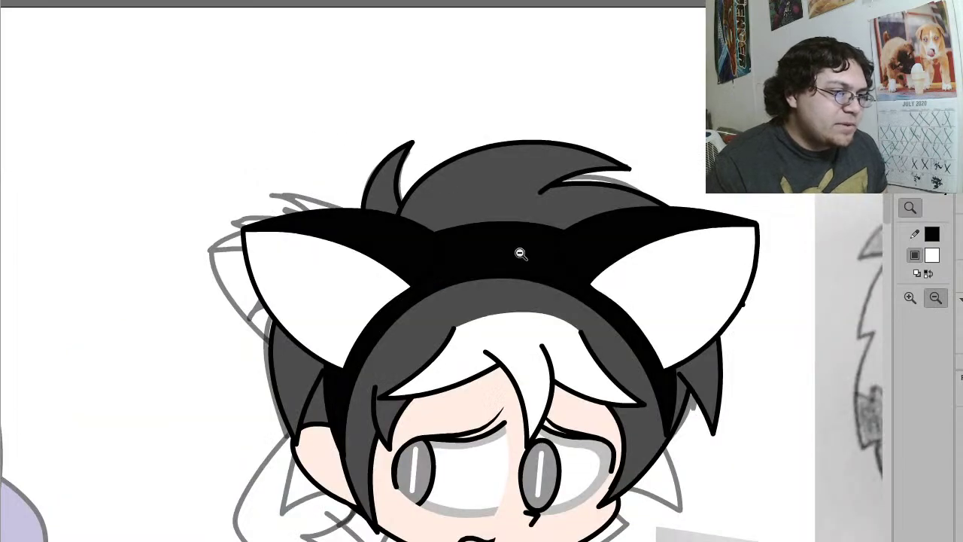
left_click_drag(468, 321, 562, 299)
key("v")
left_click(576, 339)
double_click(576, 338)
left_click_drag(489, 316, 516, 311)
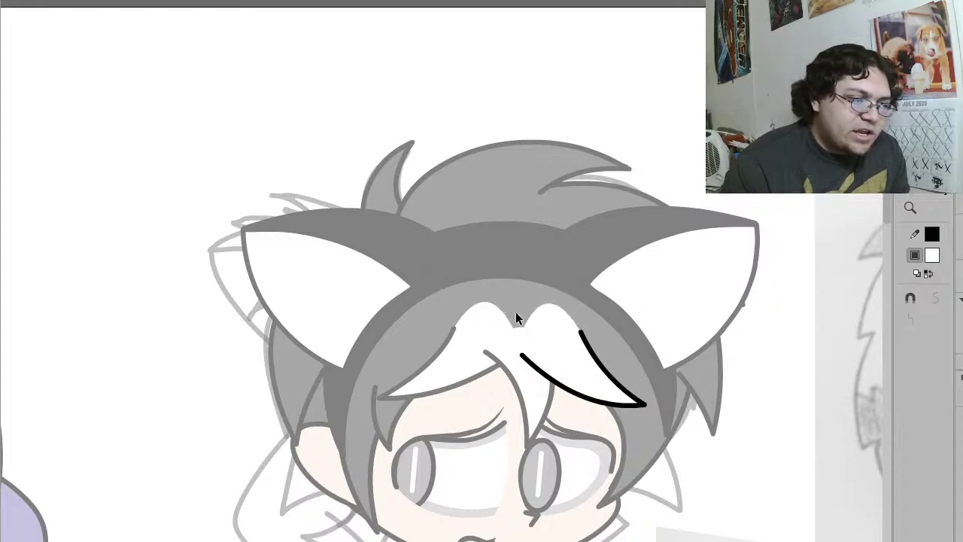
key("Escape")
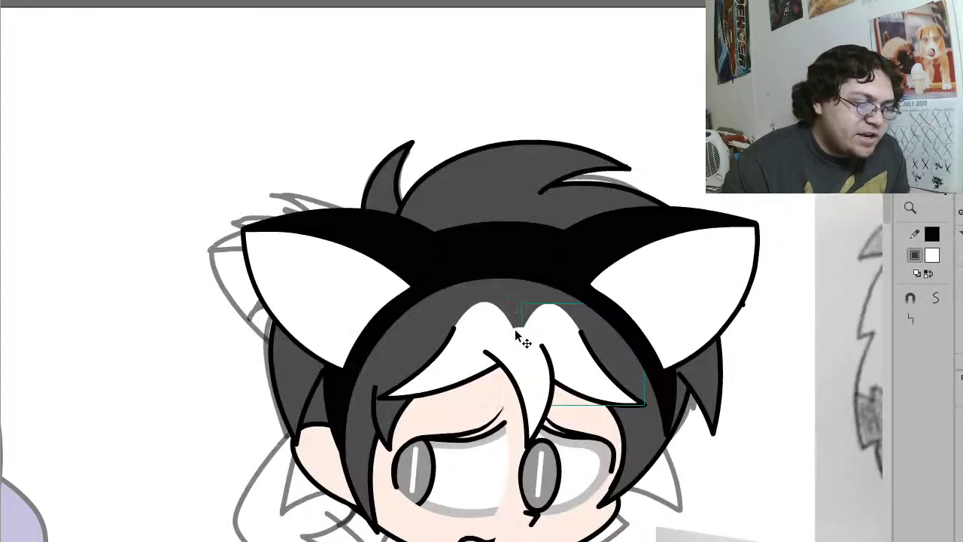
left_click_drag(496, 307, 543, 321)
left_click(629, 98)
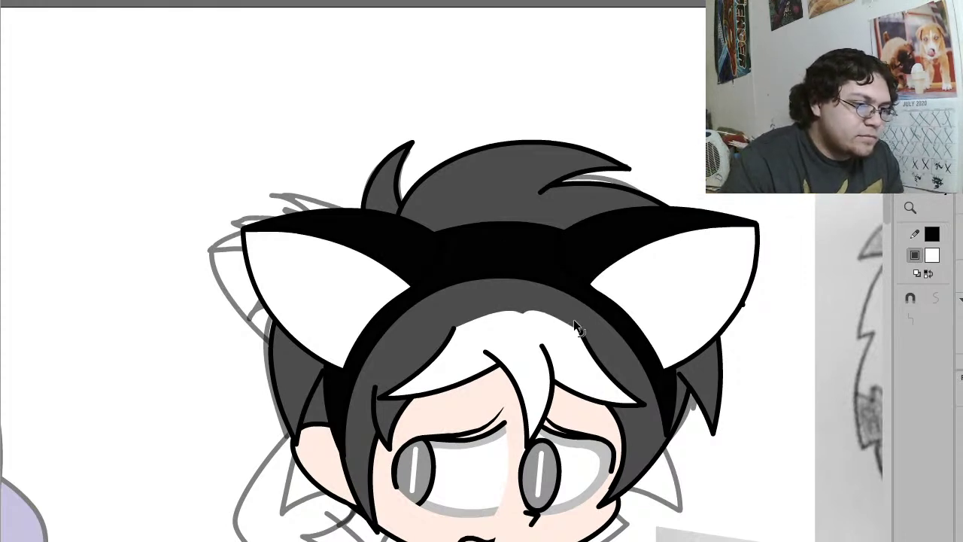
key("ctrl+z")
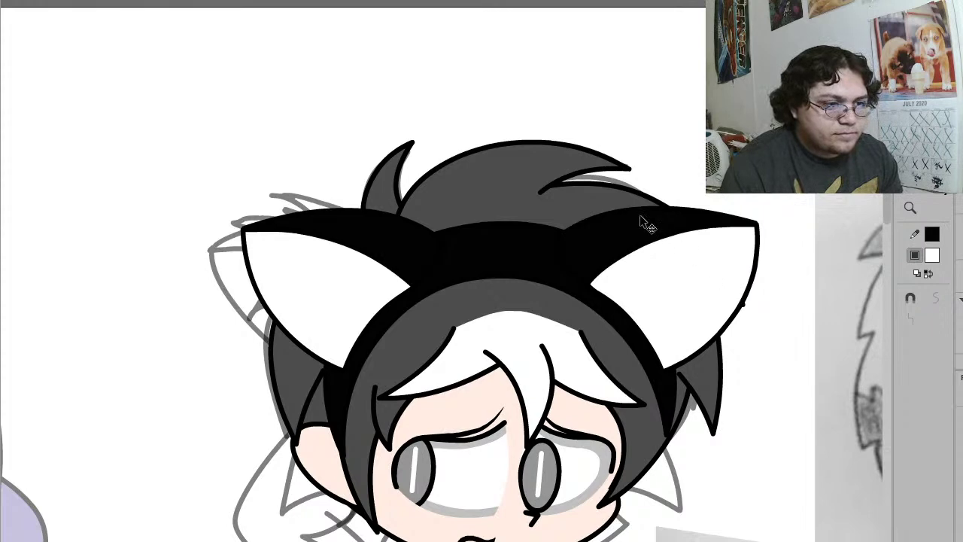
Step: Stretch the upper hair piece behind the right-hand ear so its pointed tip sticks out below the ear
left_click(600, 202)
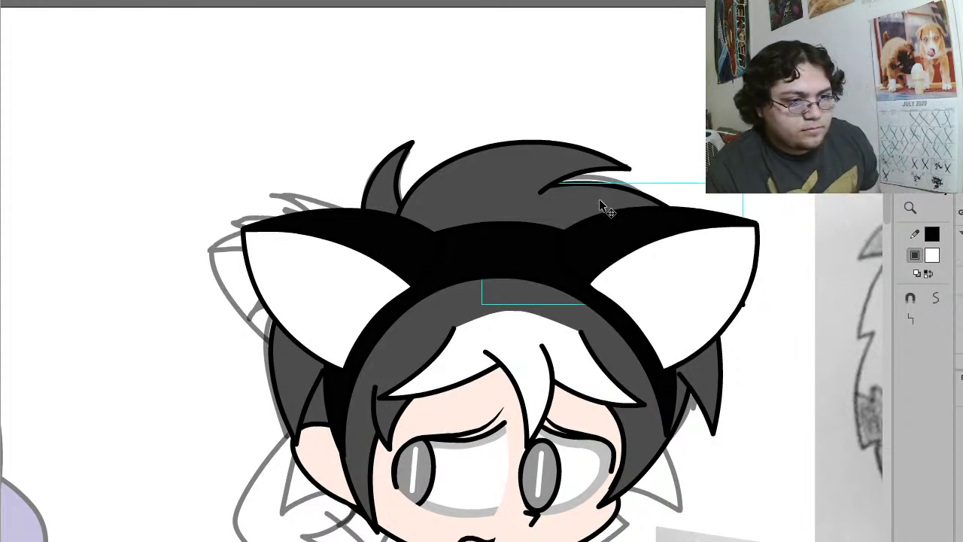
left_click(645, 218)
left_click_drag(748, 247, 763, 252)
left_click_drag(758, 183, 757, 166)
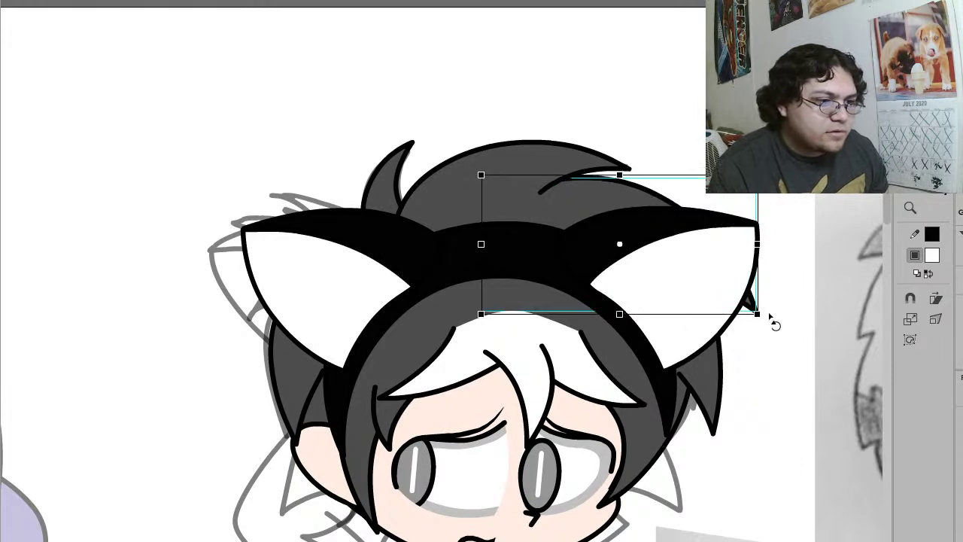
left_click_drag(619, 316, 622, 337)
double_click(645, 327)
double_click(645, 327)
key("ctrl+shift+a")
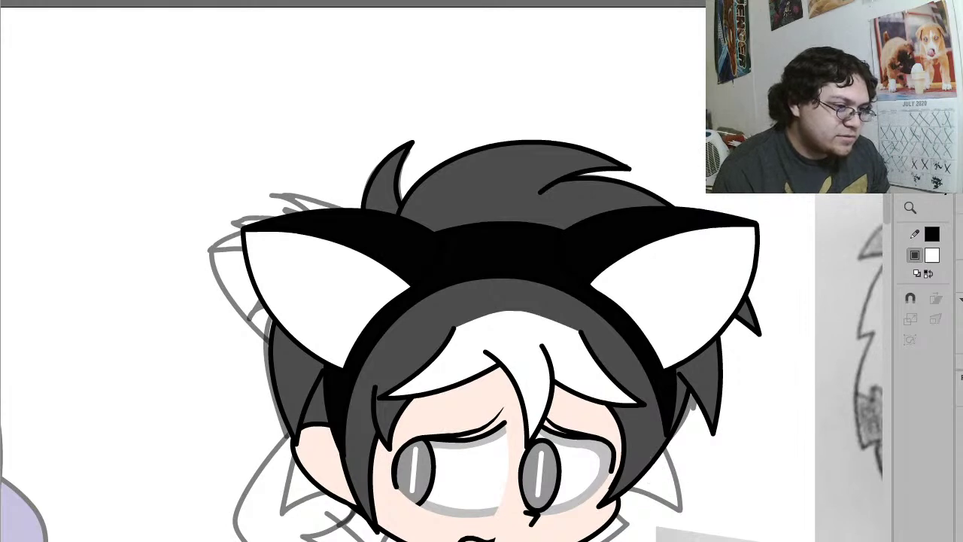
Step: Select the face, side ear, hair and sketch line parts in turn to check which elements make up the head
left_click(562, 540)
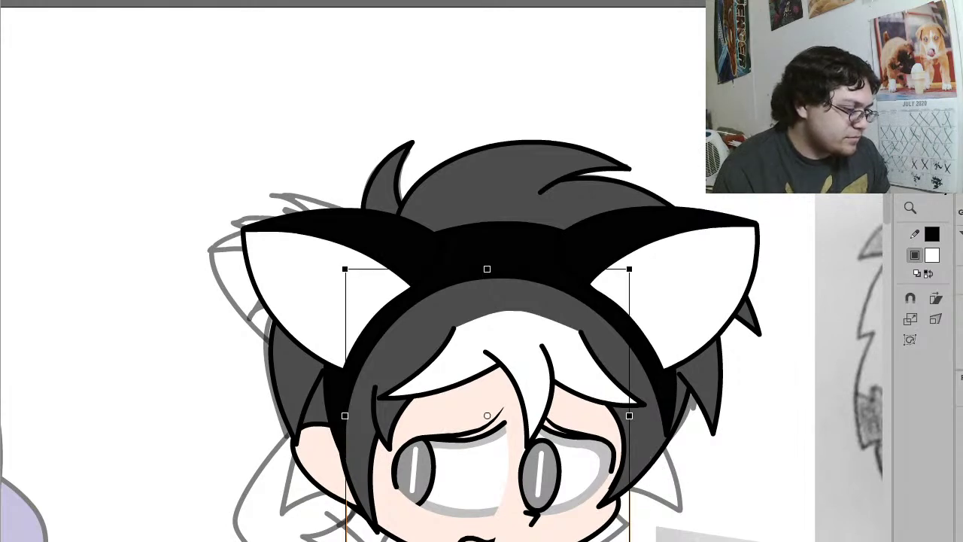
left_click(482, 539)
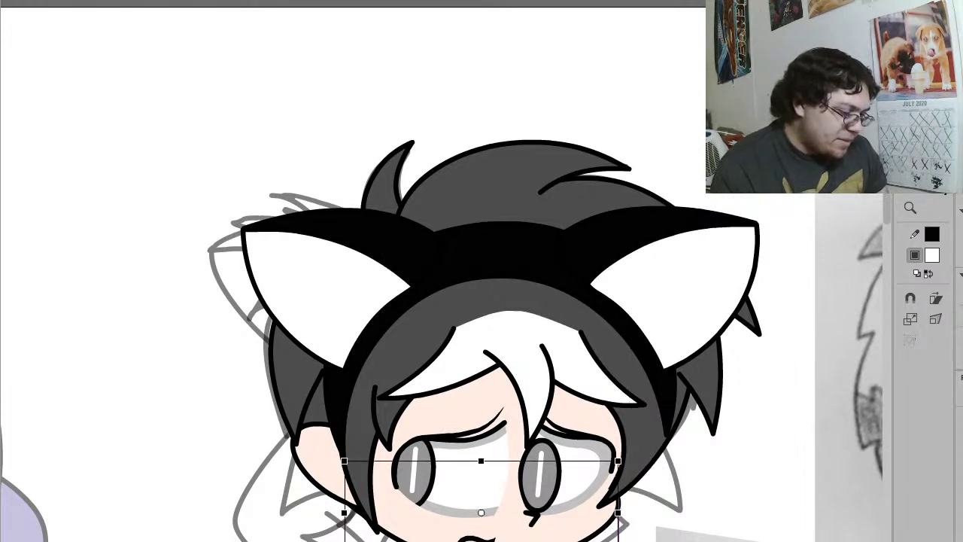
left_click(488, 539)
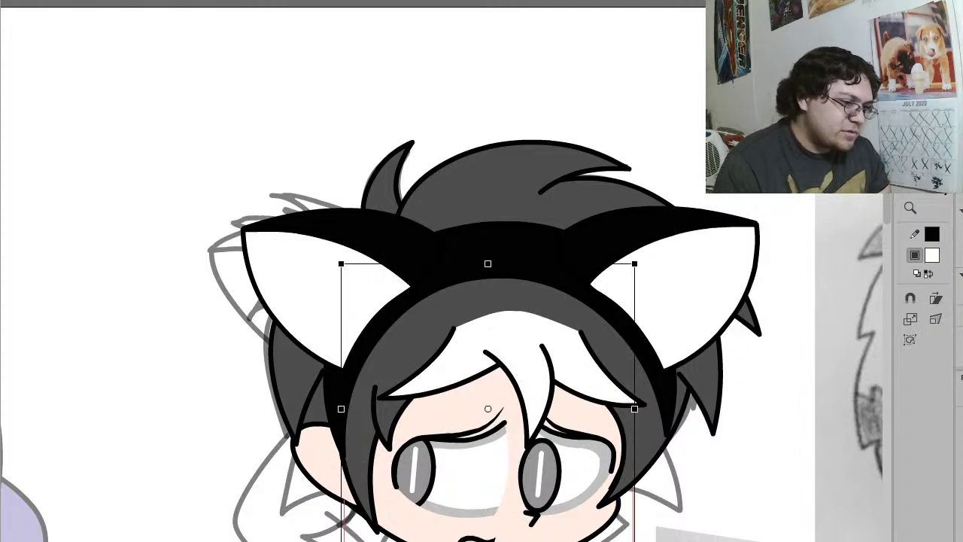
left_click(320, 467)
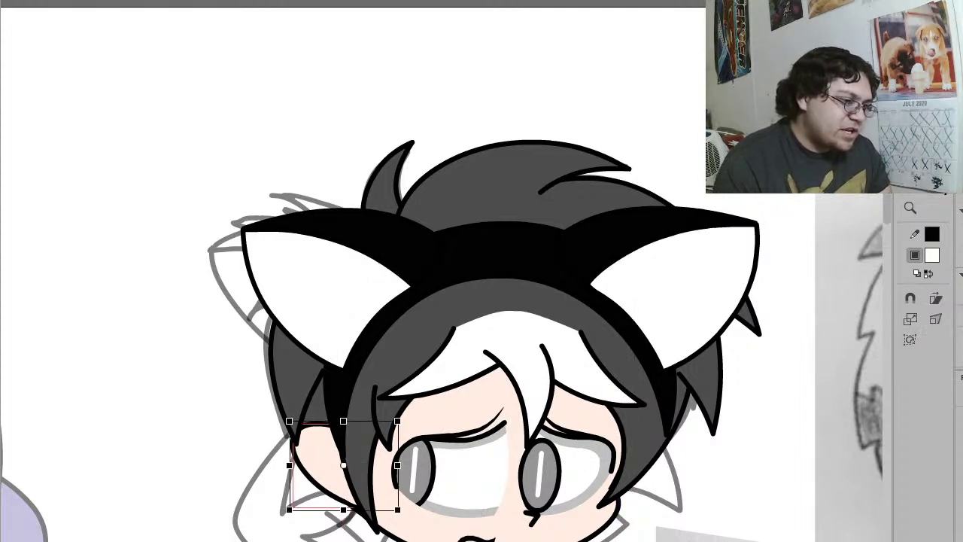
left_click(361, 482)
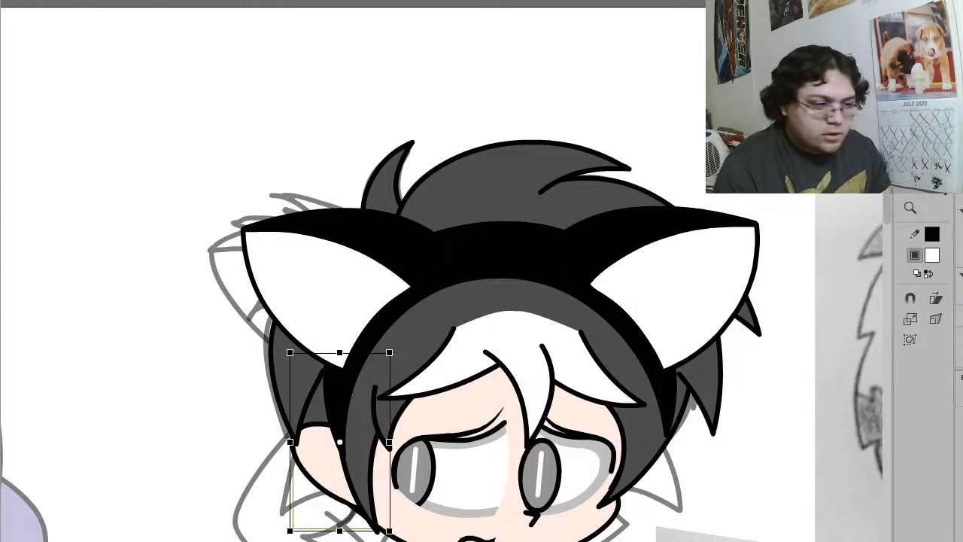
left_click(229, 289)
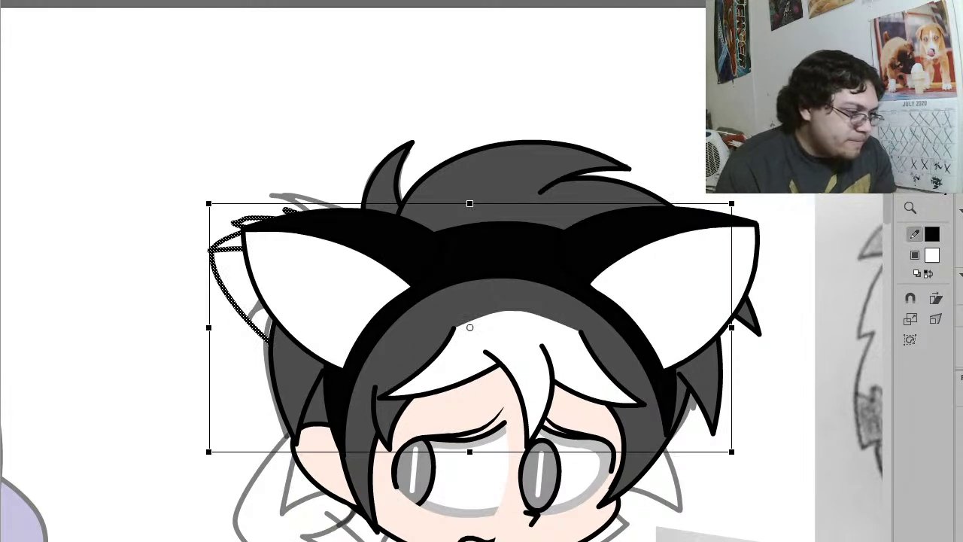
key("Escape")
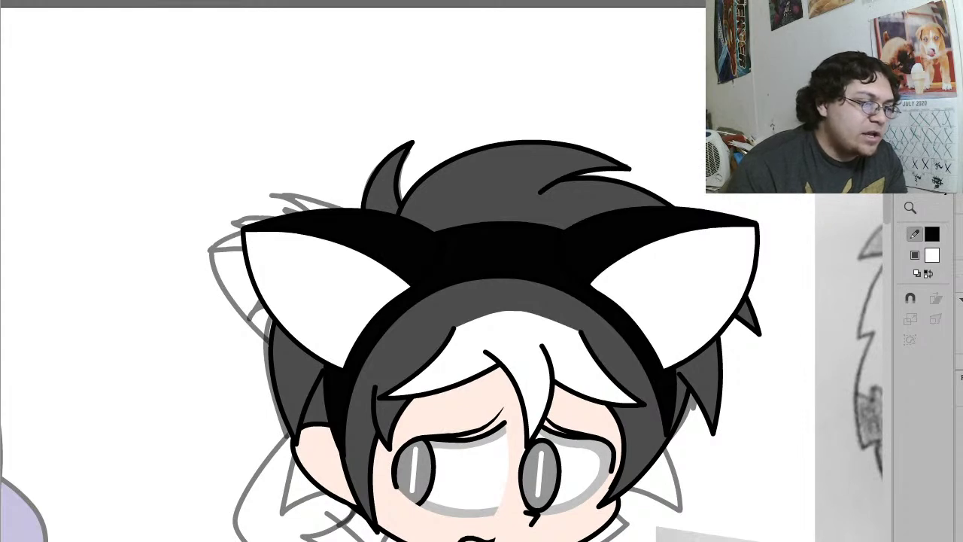
Step: Draw the pointed outline of the lower back hair behind the head and fill it with the hair's dark grey
key("y")
mouse_move(586, 378)
left_mouse_down()
mouse_move(612, 384)
mouse_move(672, 459)
mouse_move(687, 514)
mouse_move(624, 479)
mouse_move(536, 468)
mouse_move(543, 482)
mouse_move(626, 513)
mouse_move(606, 529)
mouse_move(563, 537)
left_mouse_up()
mouse_move(304, 540)
left_mouse_down()
mouse_move(351, 516)
mouse_move(380, 486)
mouse_move(350, 483)
mouse_move(272, 508)
mouse_move(304, 455)
mouse_move(412, 395)
mouse_move(698, 408)
left_mouse_up()
key("i")
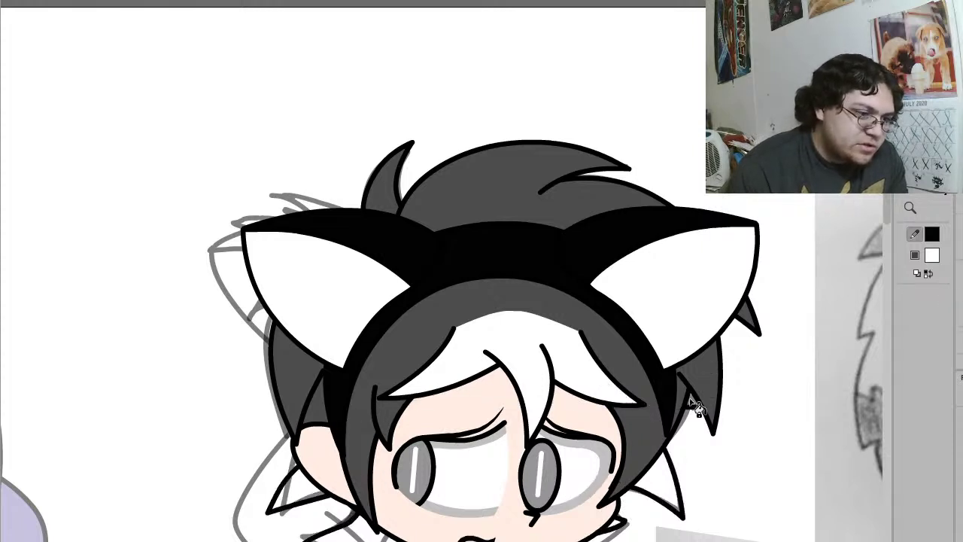
left_click(701, 393)
left_click(669, 484)
Step: Select the dark grey lower back hair and its outline, and group them
key("p")
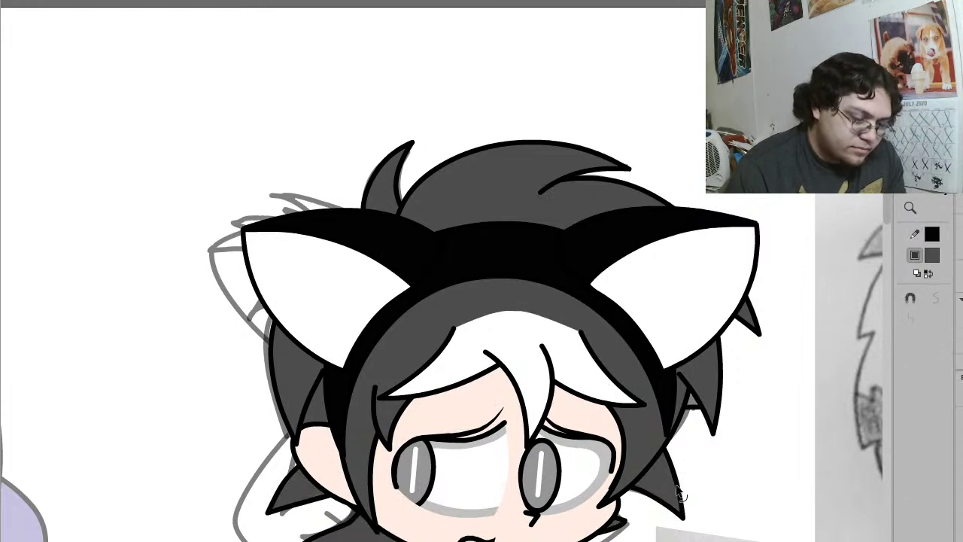
key("i")
left_click(666, 489)
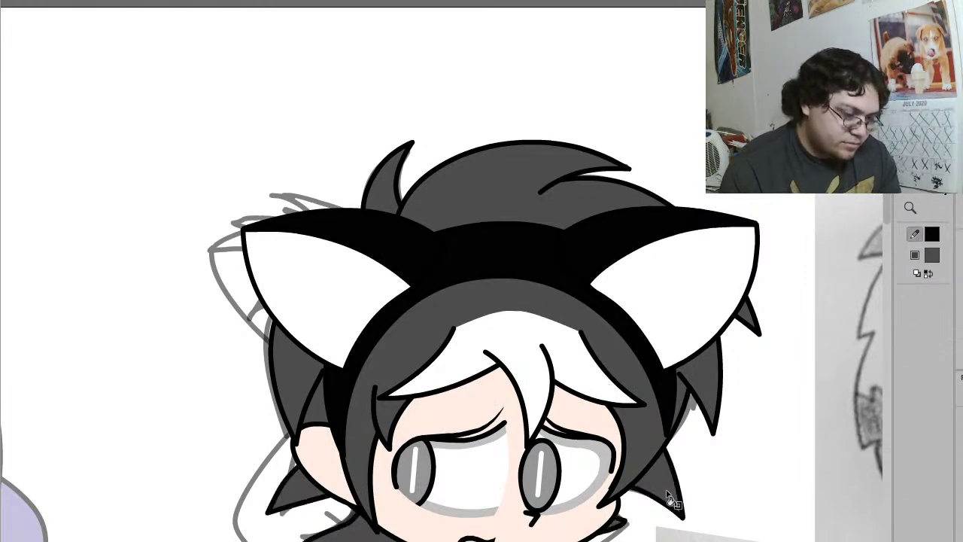
key("v")
left_click(668, 494)
left_click(938, 295)
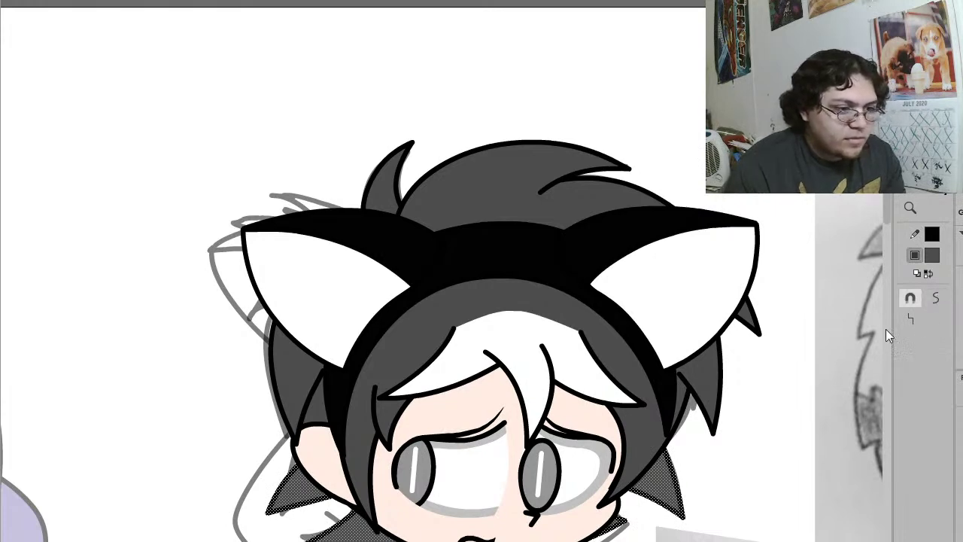
key("ctrl+g")
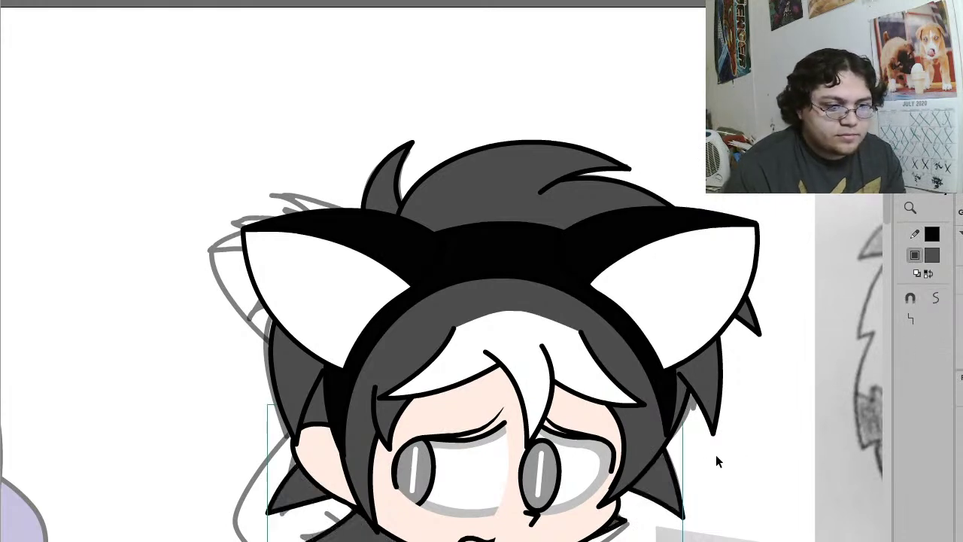
Step: Open the lower back hair group for editing and reshape its left notch and its upper edge
double_click(662, 478)
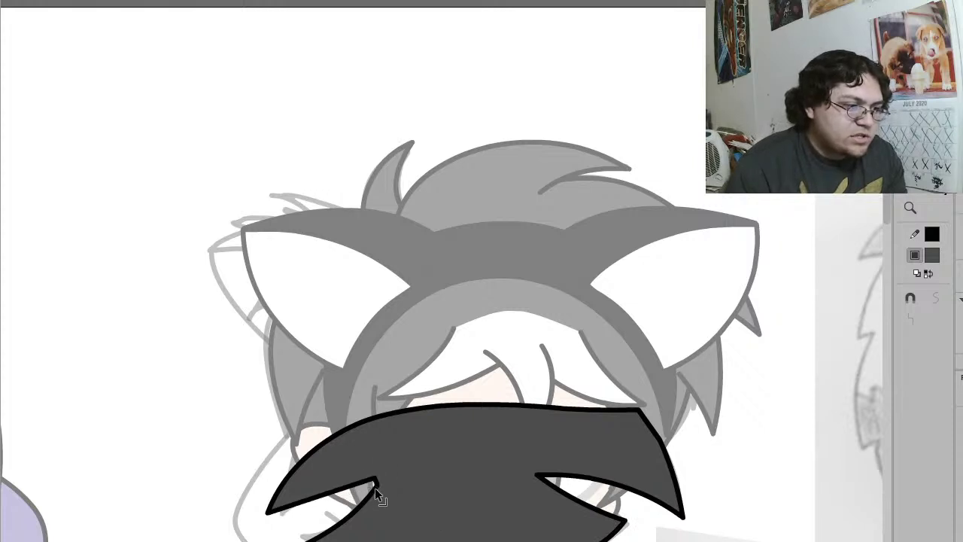
left_click_drag(338, 489, 336, 481)
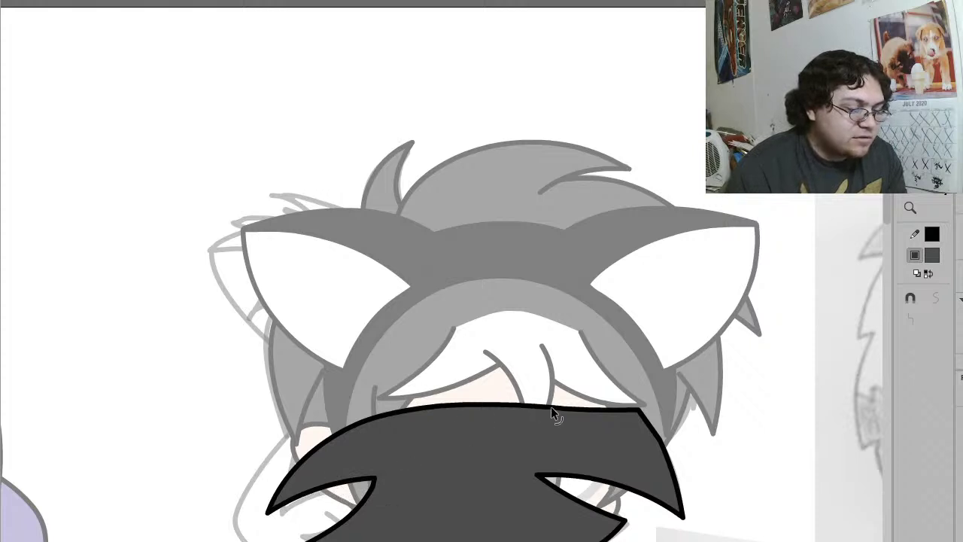
left_click_drag(456, 407, 425, 405)
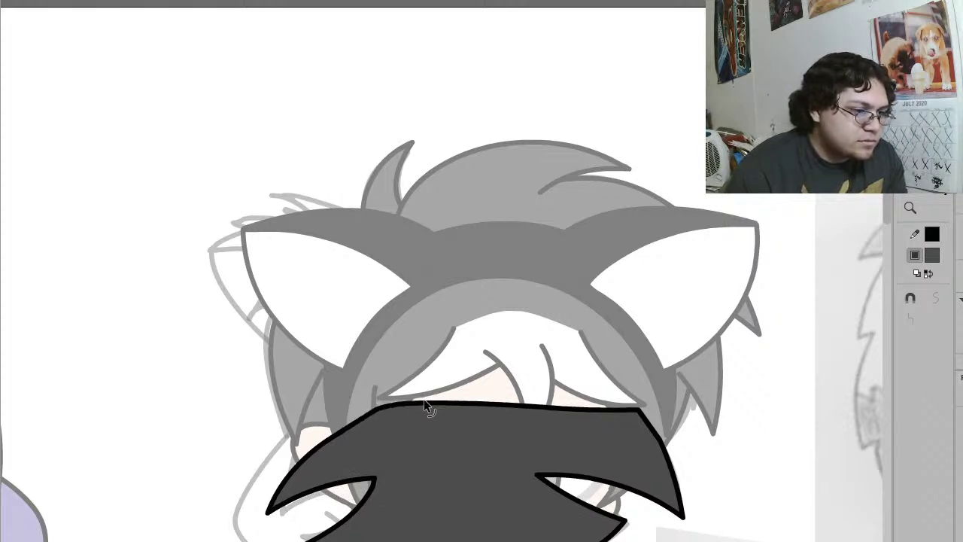
left_click_drag(559, 408, 432, 384)
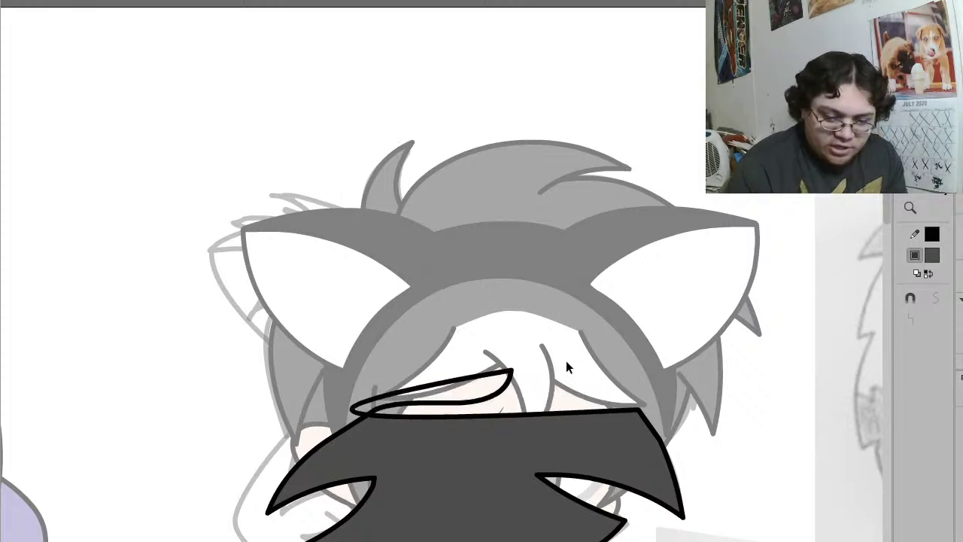
Step: Delete the stray loop lines above the lower back hair, smooth the shape and leave the group
left_click(499, 392)
key("Delete")
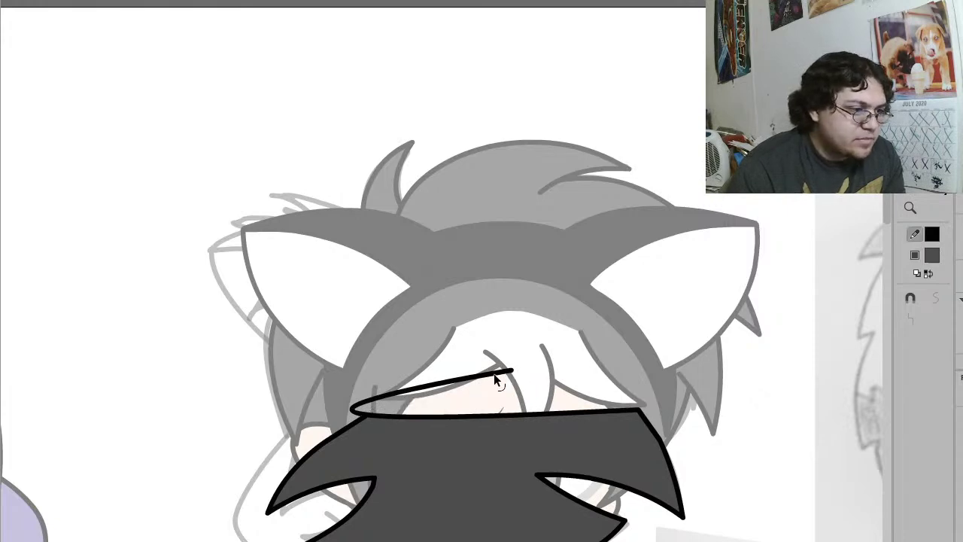
left_click(493, 373)
key("Delete")
left_click(481, 443)
double_click(482, 448)
left_click(936, 297)
double_click(604, 298)
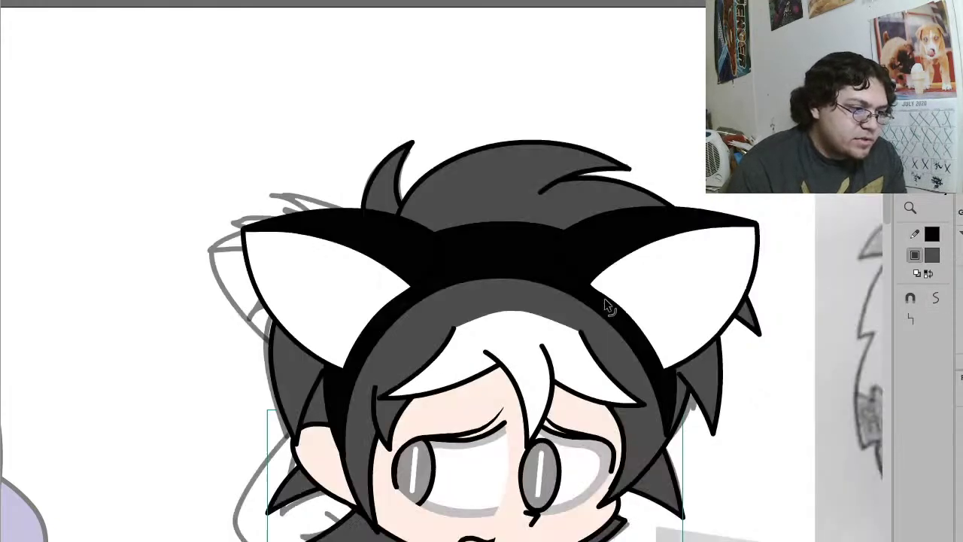
Step: Move the inner corner of the lower back hair's right notch outward and smooth both notch edges
double_click(662, 499)
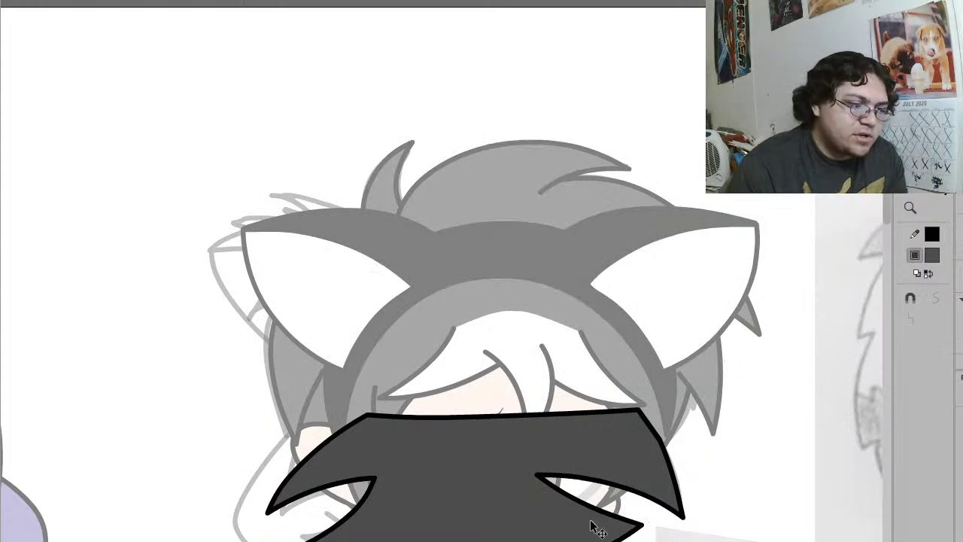
left_click_drag(558, 464, 553, 464)
left_click_drag(573, 495, 584, 494)
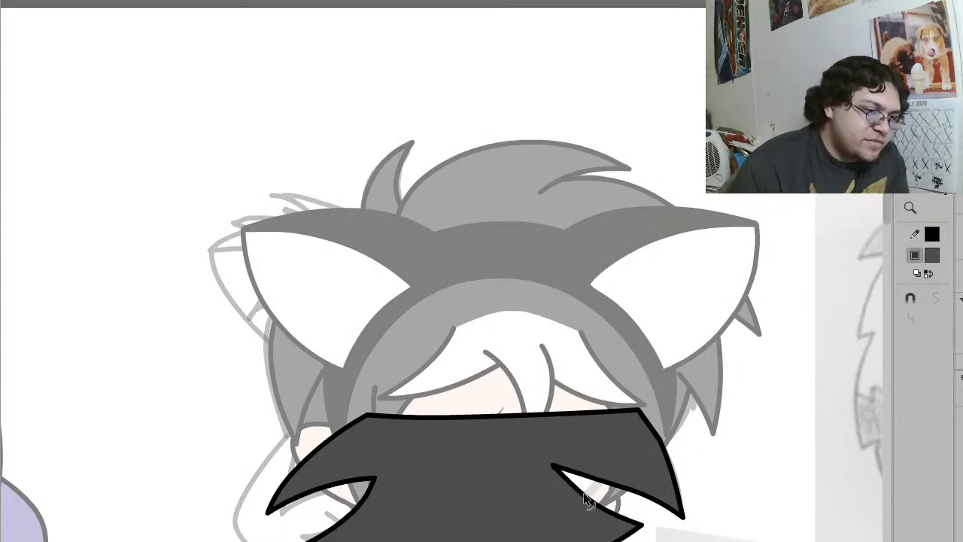
left_click(623, 482)
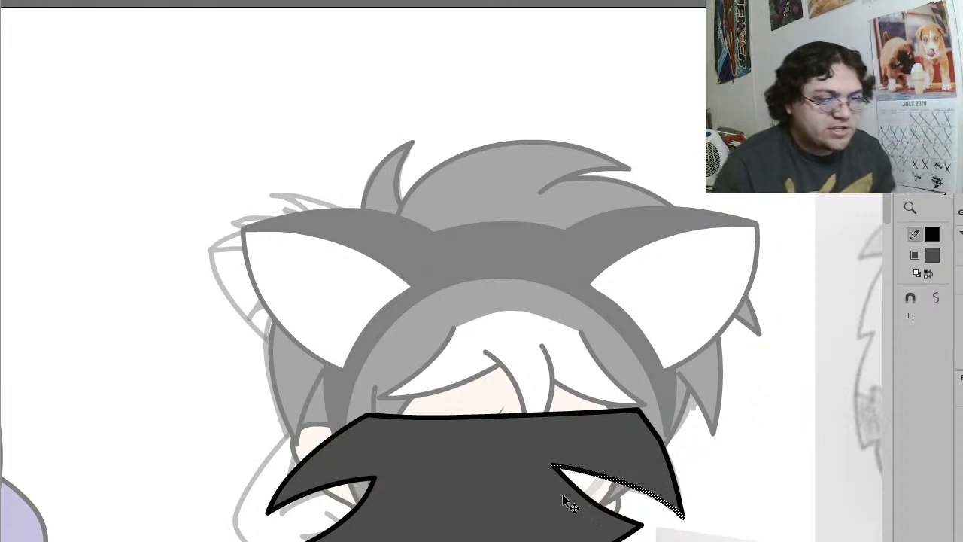
left_click(614, 513, "shift")
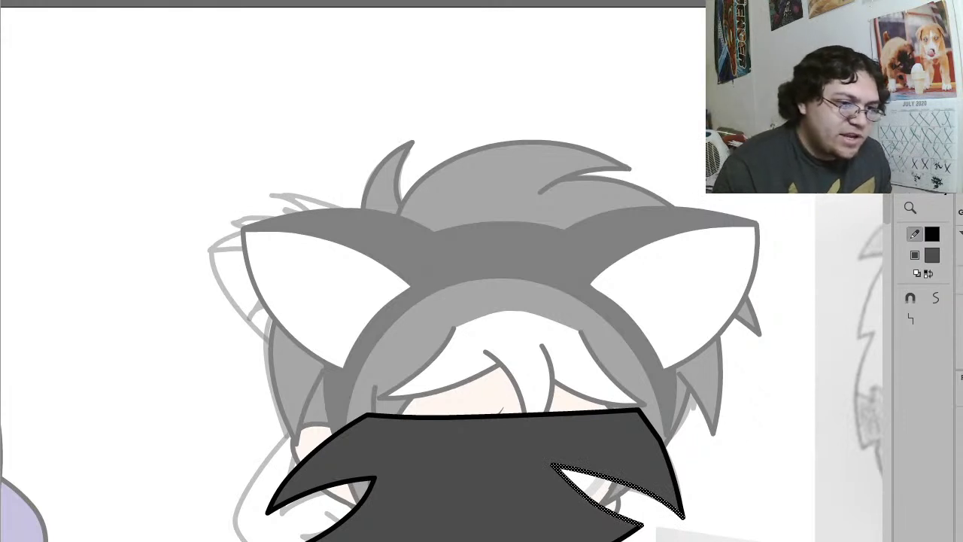
left_click(940, 300)
left_click(940, 299)
left_click(940, 299)
left_click(752, 389)
Step: Smooth the lower back hair's outer right edge, straighten its bottom edge, and pull that edge down below the face
left_click(672, 468)
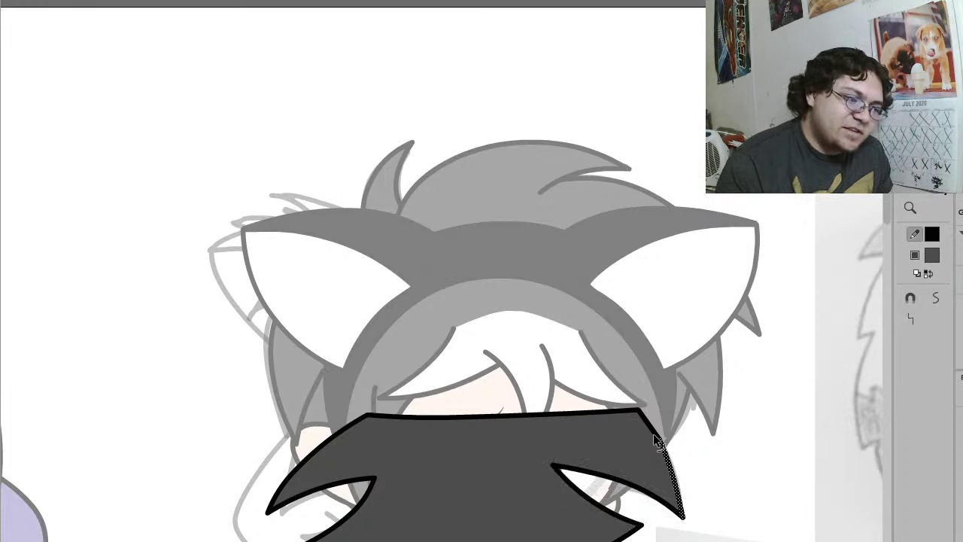
left_click(936, 299)
left_click(629, 533)
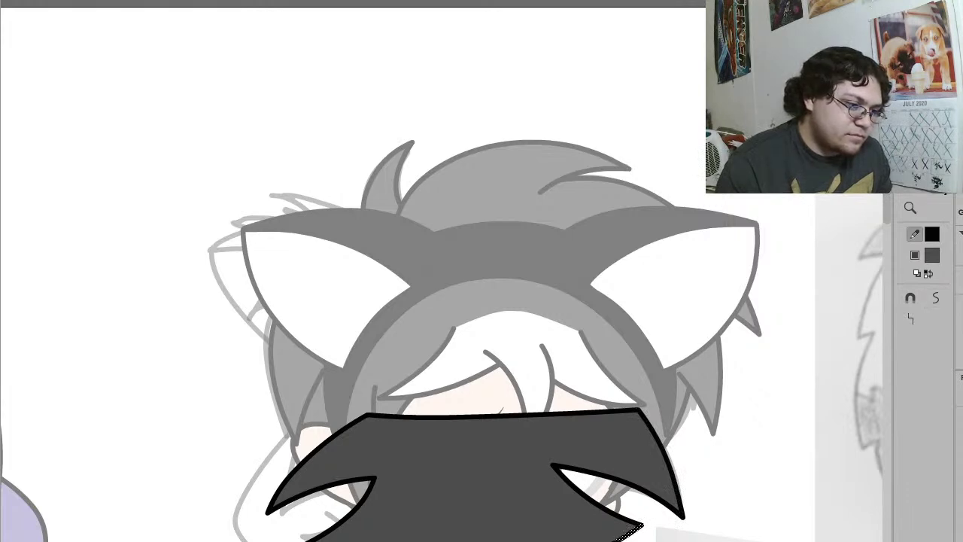
left_click(908, 320)
left_click(555, 537)
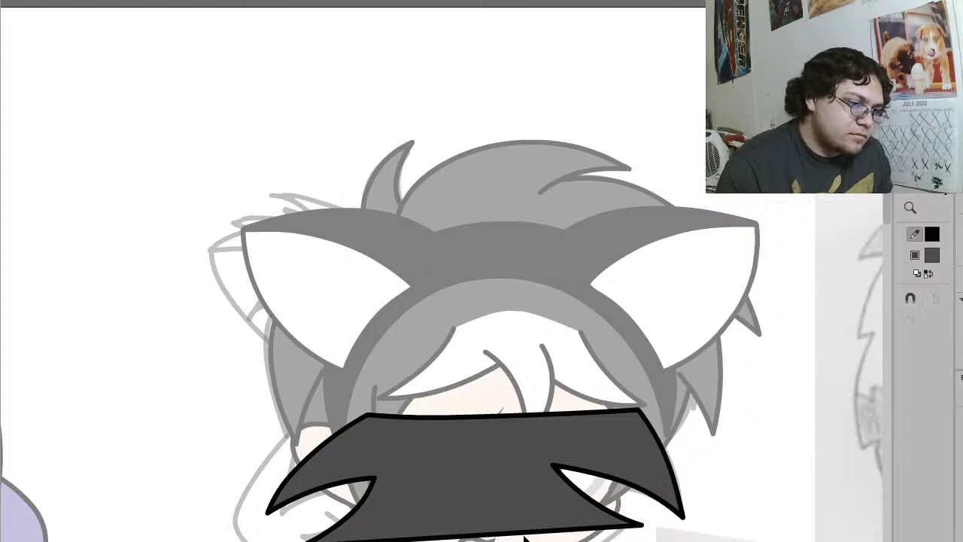
left_click_drag(526, 536, 526, 541)
key("Escape")
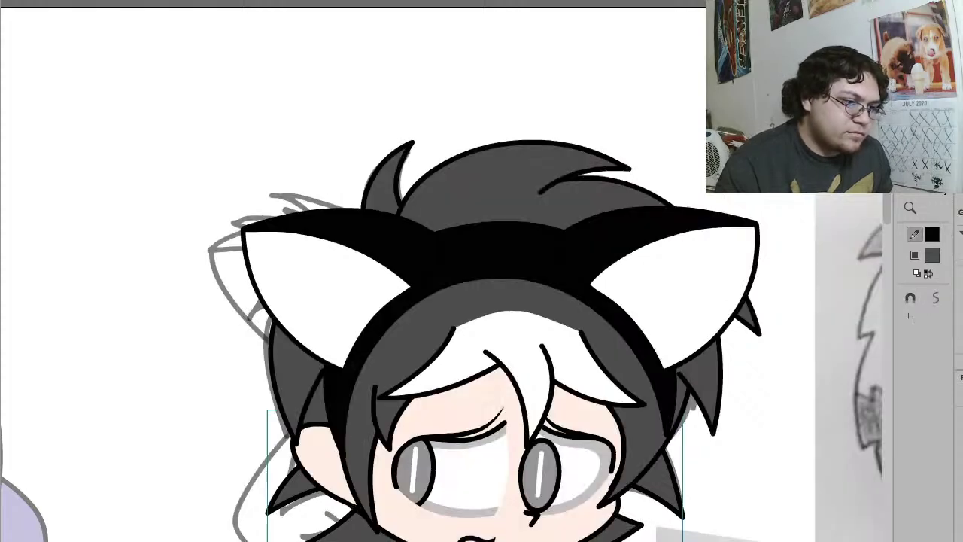
left_click(745, 504)
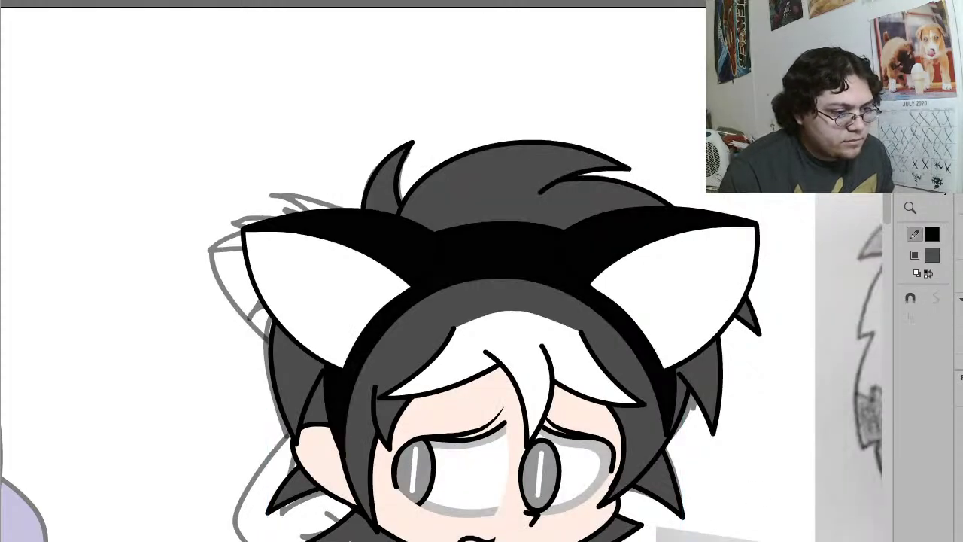
Step: Reshape the lower back hair's left notch by raising its inner corner and curving both of its edges
key("ctrl+e")
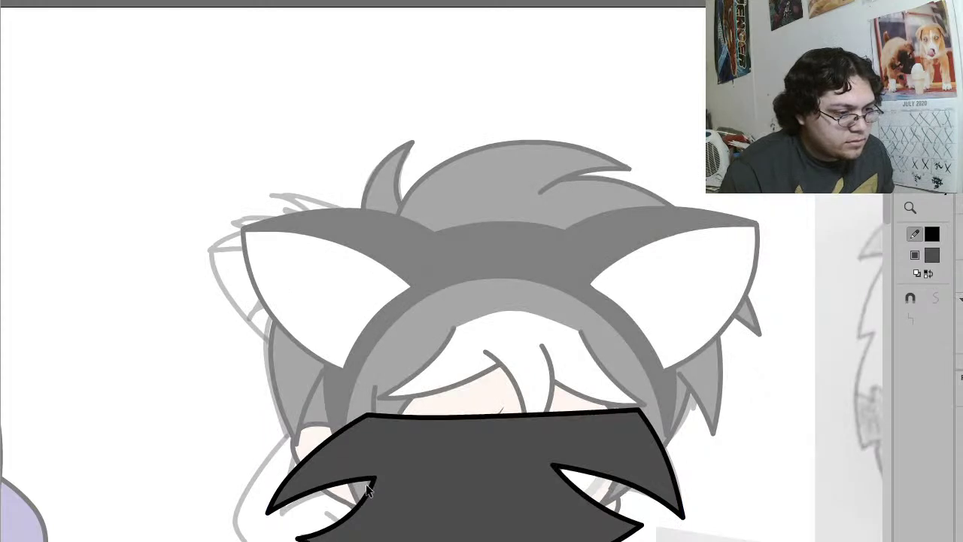
left_click_drag(375, 480, 369, 464)
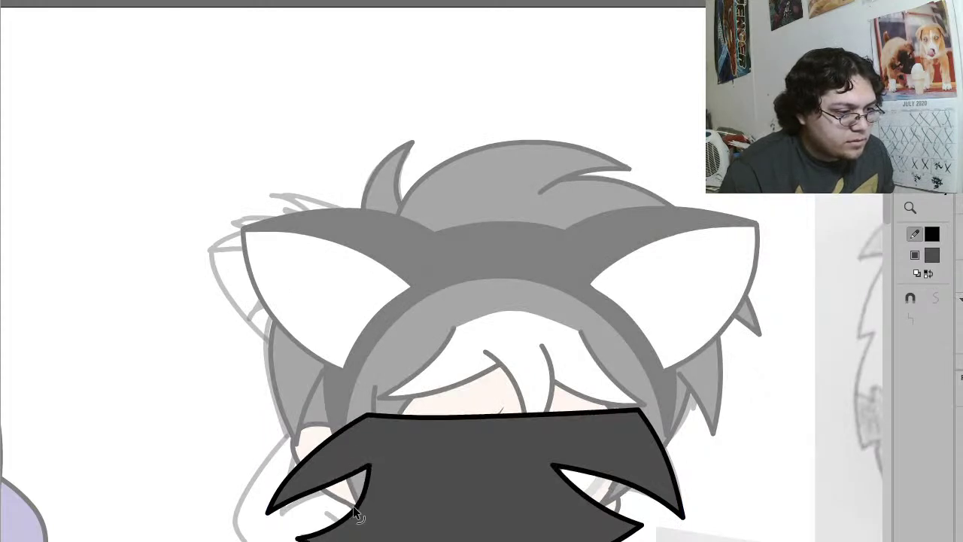
left_click(331, 488)
left_click(917, 323)
left_click(682, 157)
left_click_drag(325, 487, 370, 481)
left_click_drag(346, 515, 353, 519)
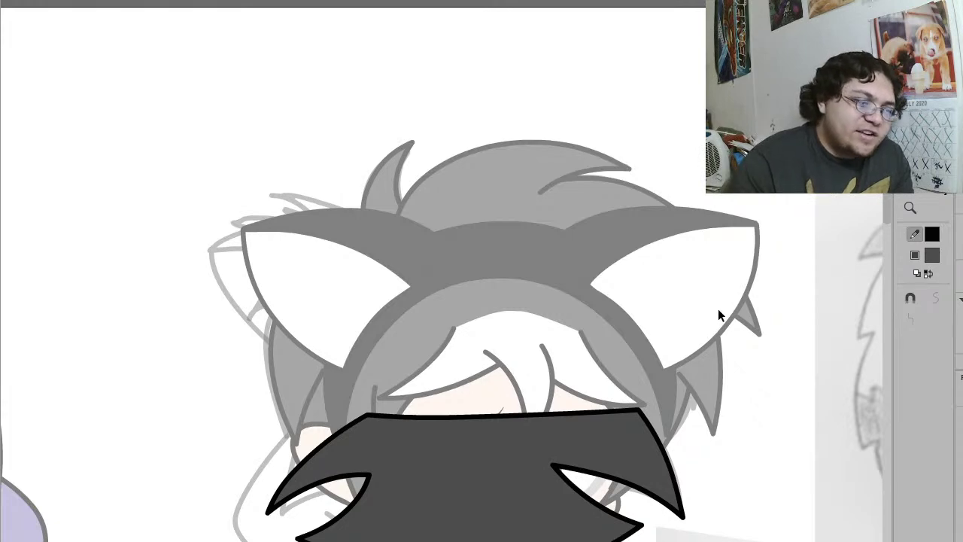
left_click_drag(369, 473, 374, 468)
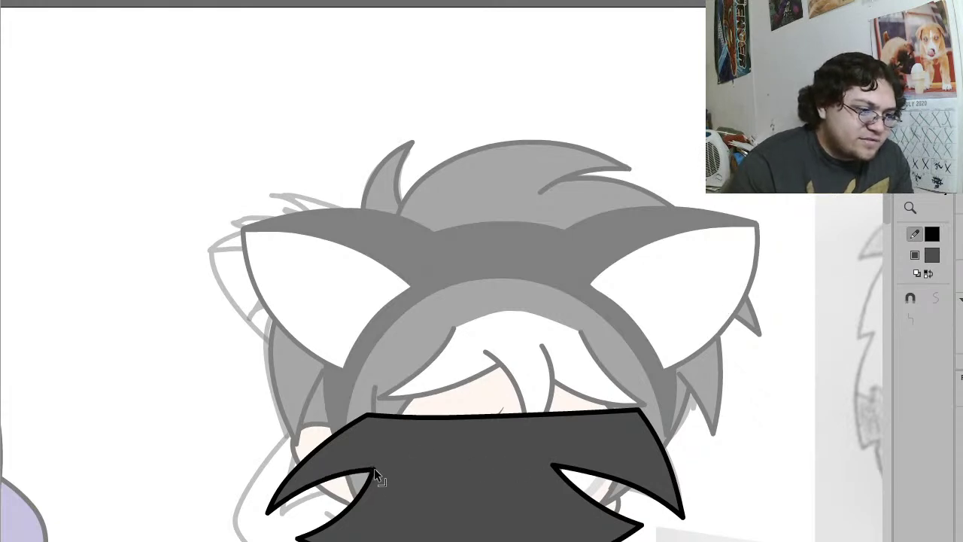
key("Escape")
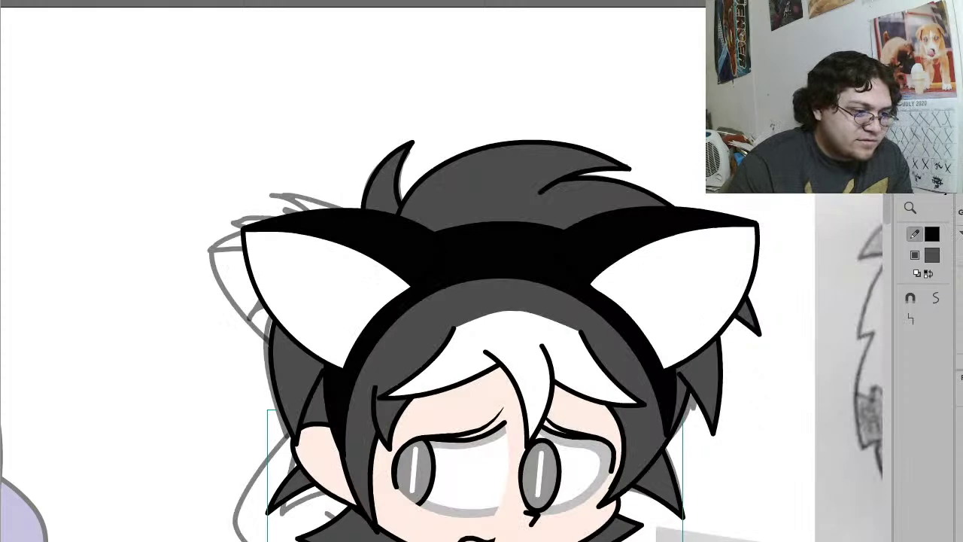
Step: Shift the lower left tip of the back hair slightly inward and upward
double_click(662, 489)
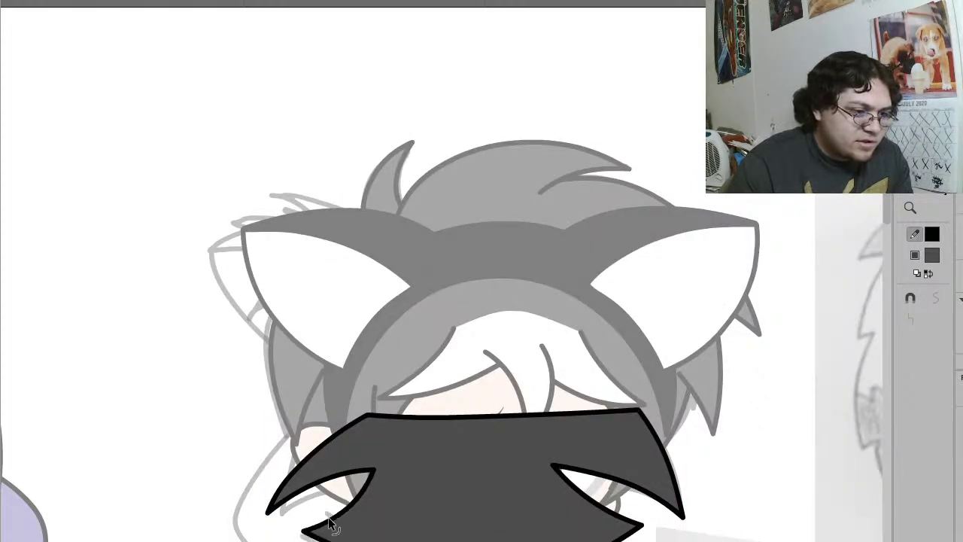
key("Escape")
double_click(337, 533)
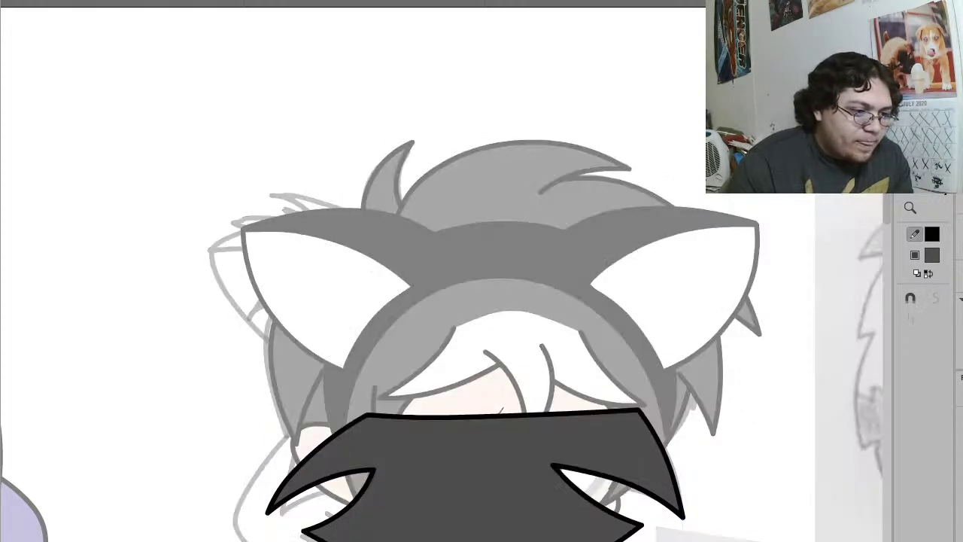
key("Escape")
Step: Reposition the inner corner of the lower back hair's right notch and bend its two edges into smooth curves
double_click(618, 526)
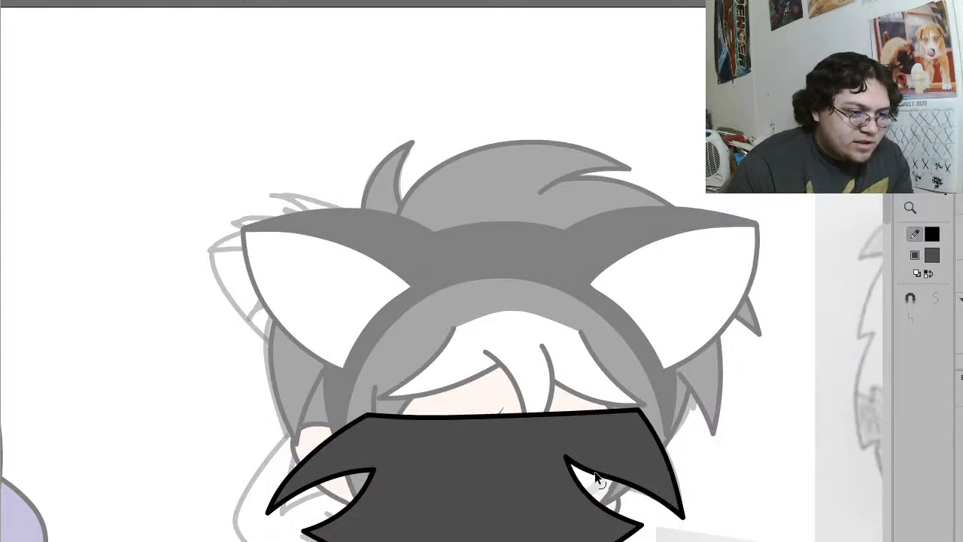
left_click_drag(596, 471, 600, 465)
left_click_drag(600, 508, 607, 505)
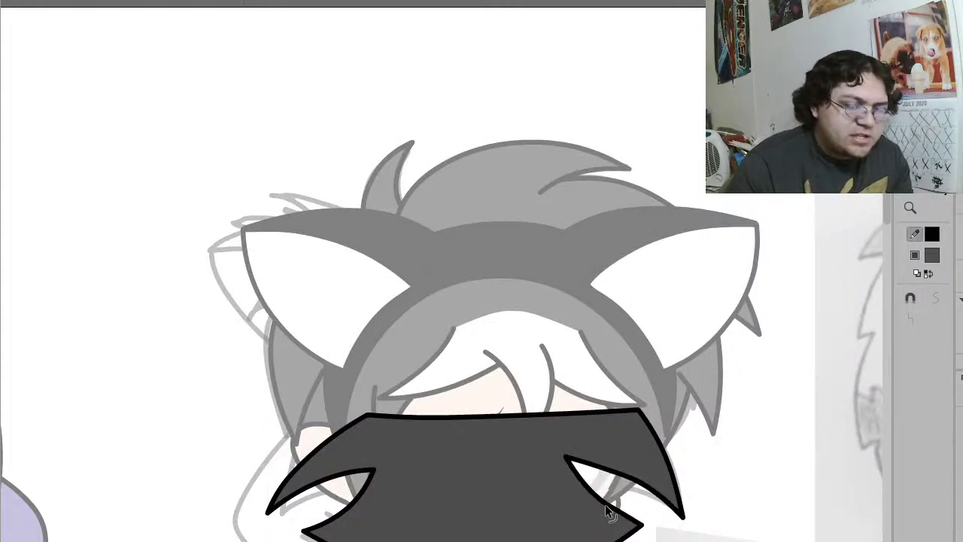
left_click(608, 506)
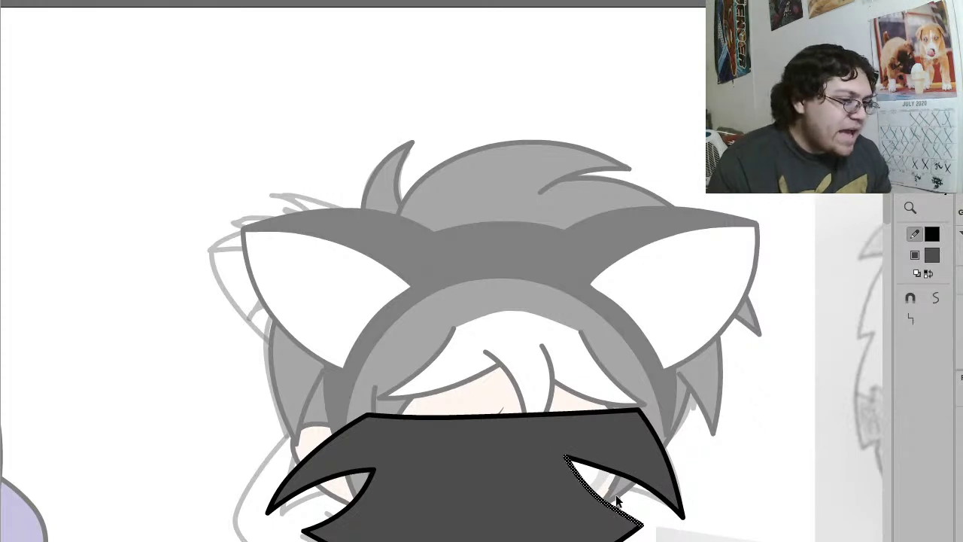
left_click(911, 319)
left_click(817, 449)
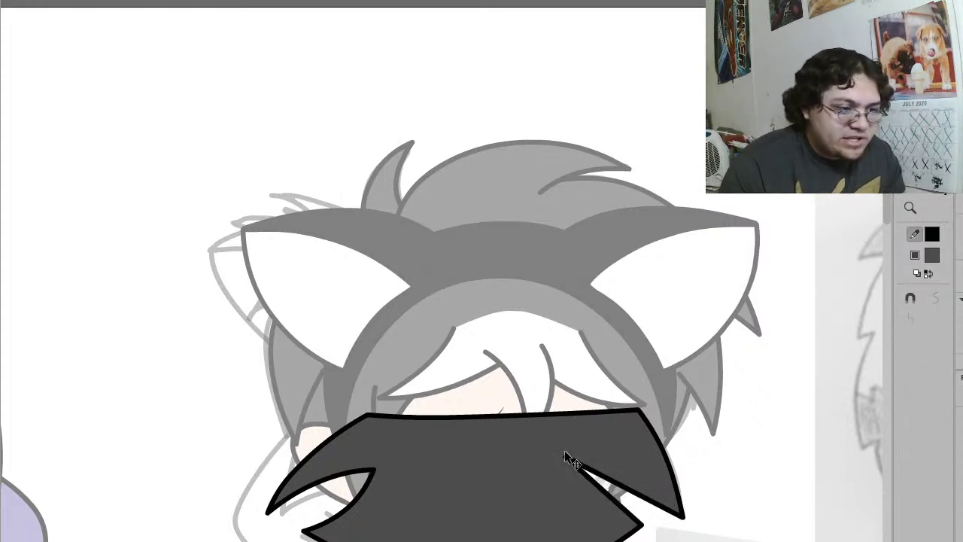
mouse_move(565, 456)
left_mouse_down()
mouse_move(568, 466)
mouse_move(620, 467)
left_mouse_up()
left_click_drag(619, 511, 608, 525)
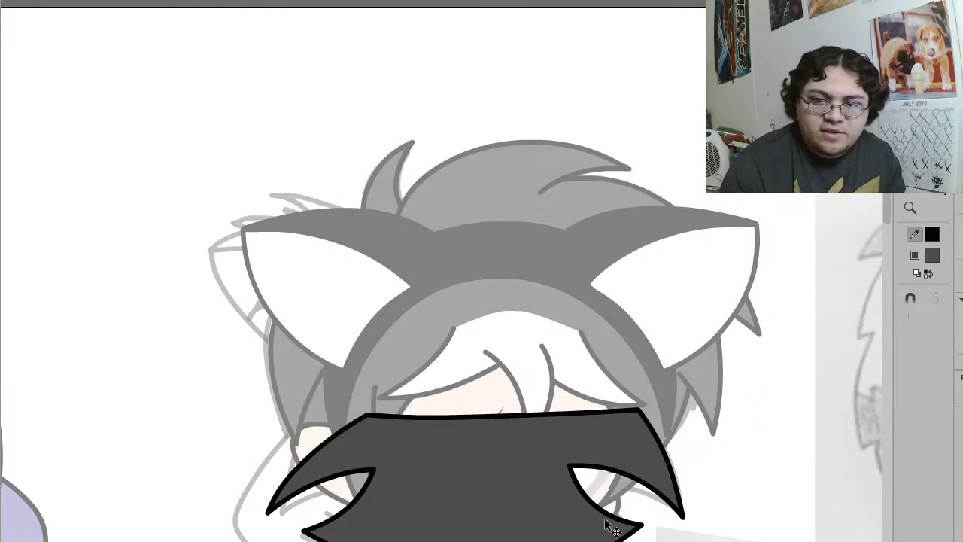
double_click(569, 461)
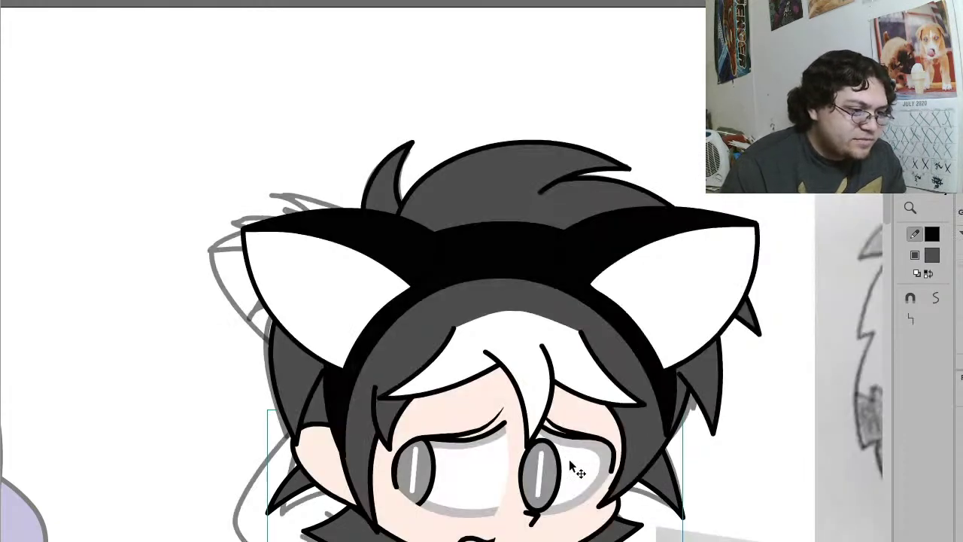
Step: Stretch the lower back hair slightly outward at its right side and narrow it from its left side
key("q")
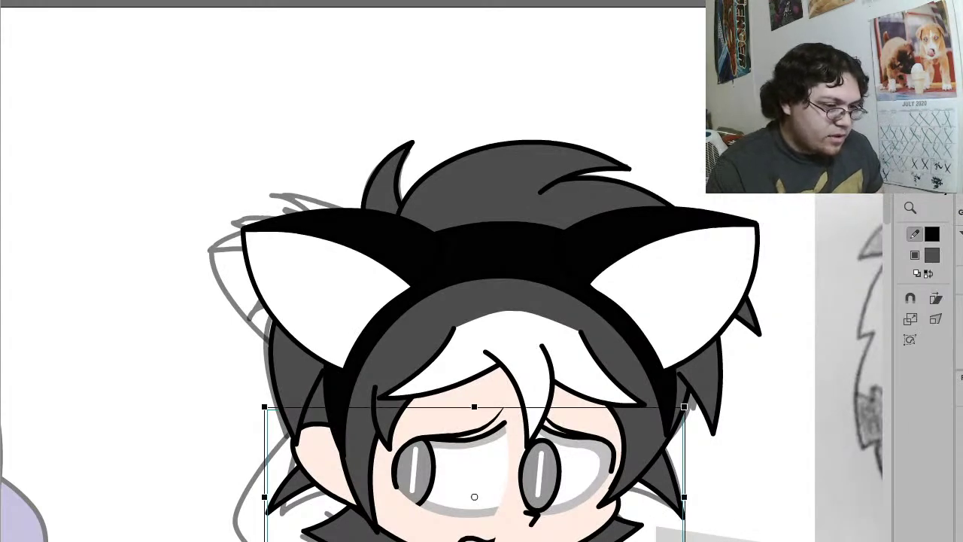
left_click_drag(684, 531, 687, 541)
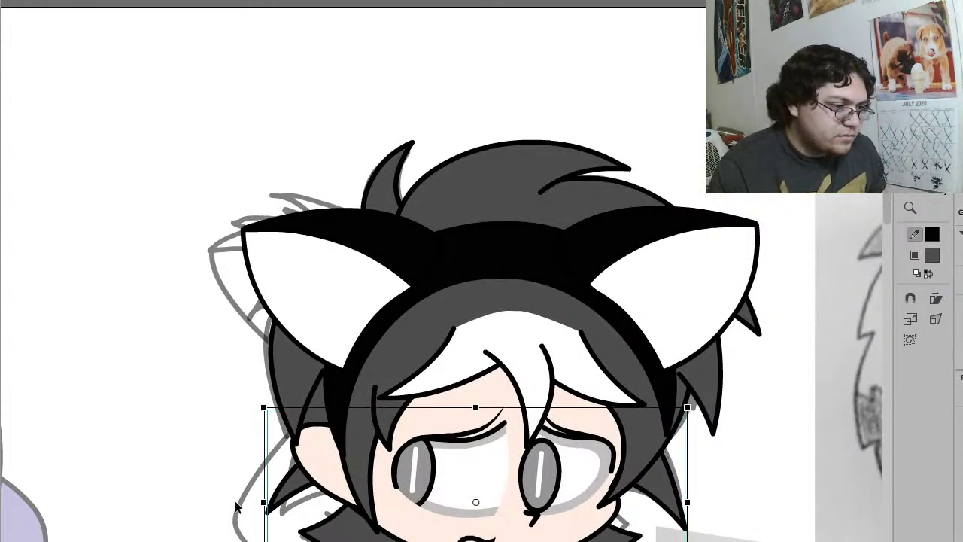
left_click_drag(265, 509, 280, 504)
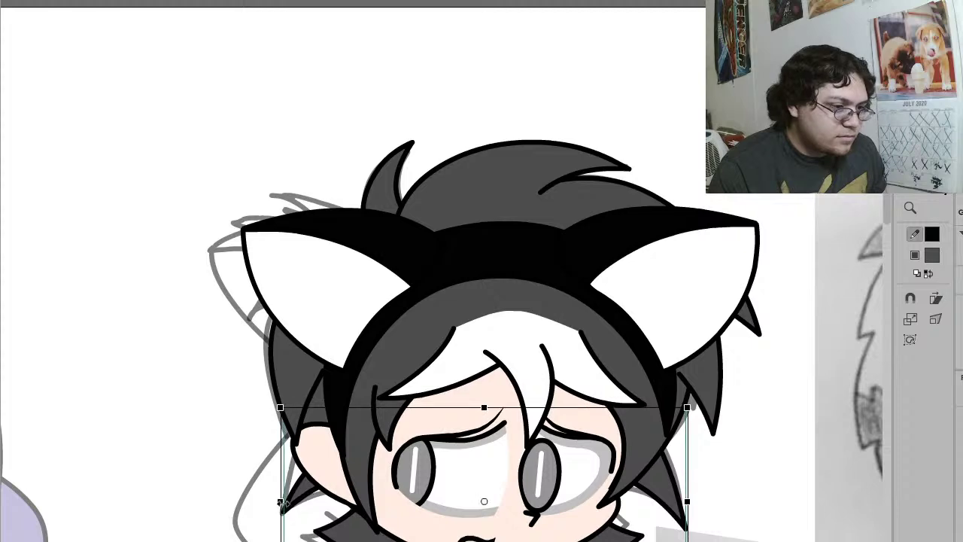
left_click(751, 436)
Step: Remove the lower back hair from the canvas
key("z")
left_click(653, 391, "alt")
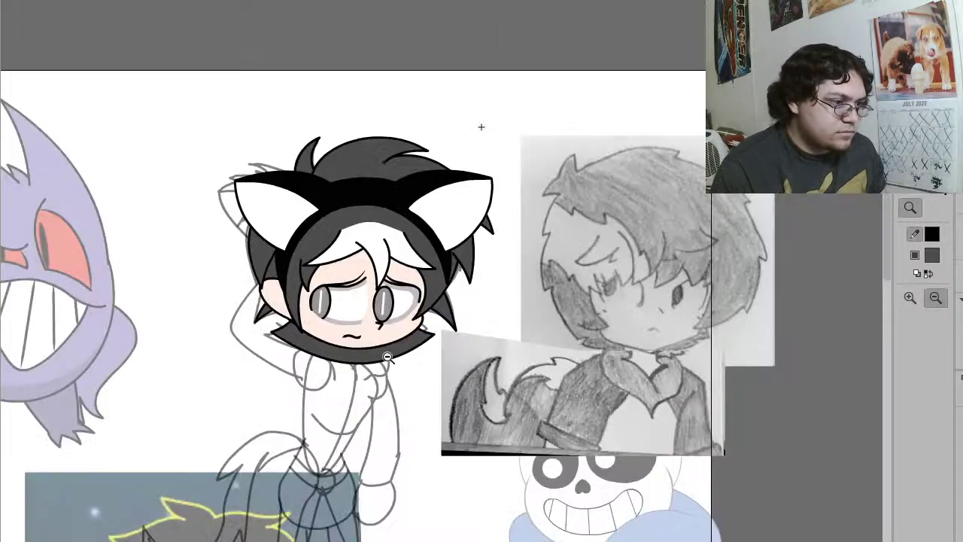
key("l")
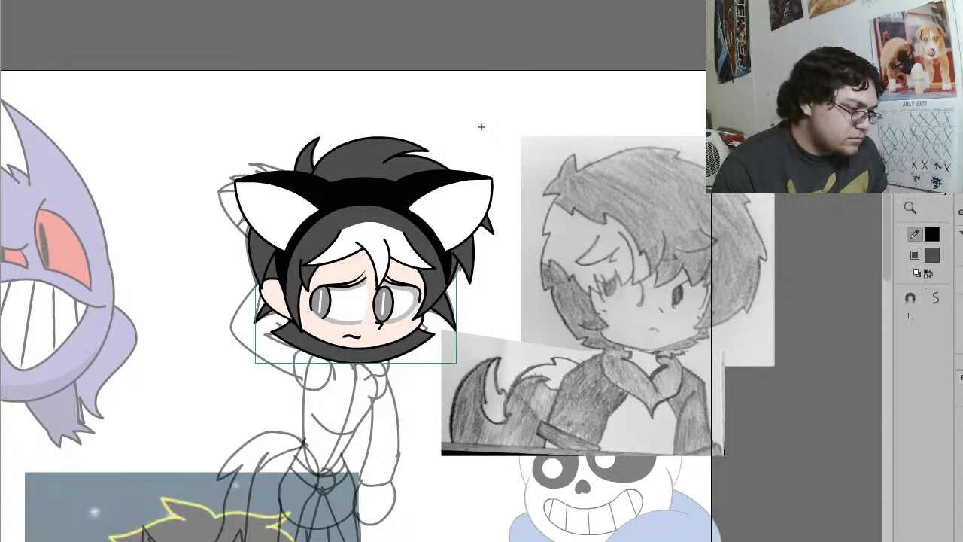
key("Delete")
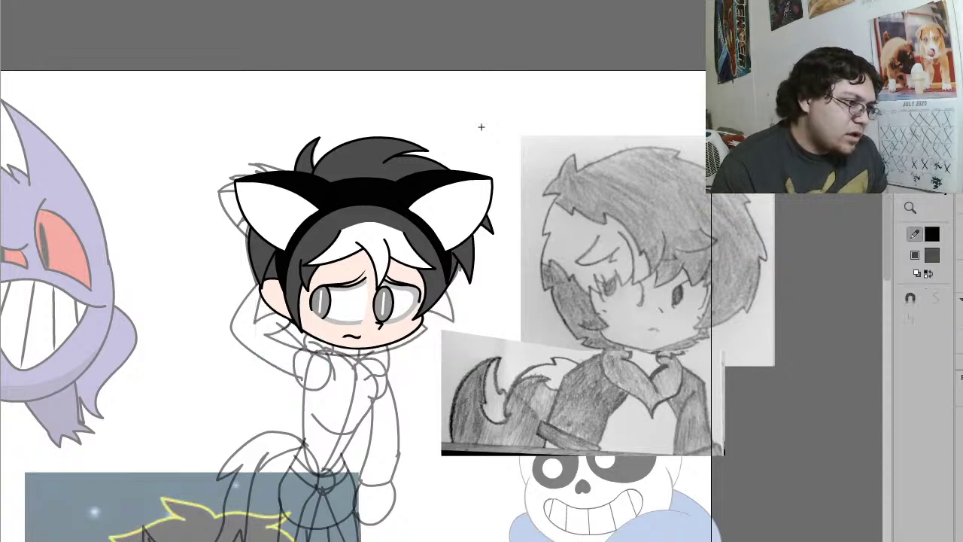
Step: Sample the face's pale skin colour as the fill and draw a black-outlined rectangle for the neck under the chin
left_click(938, 256)
left_click(387, 328)
key("z")
left_click_drag(450, 436, 275, 231)
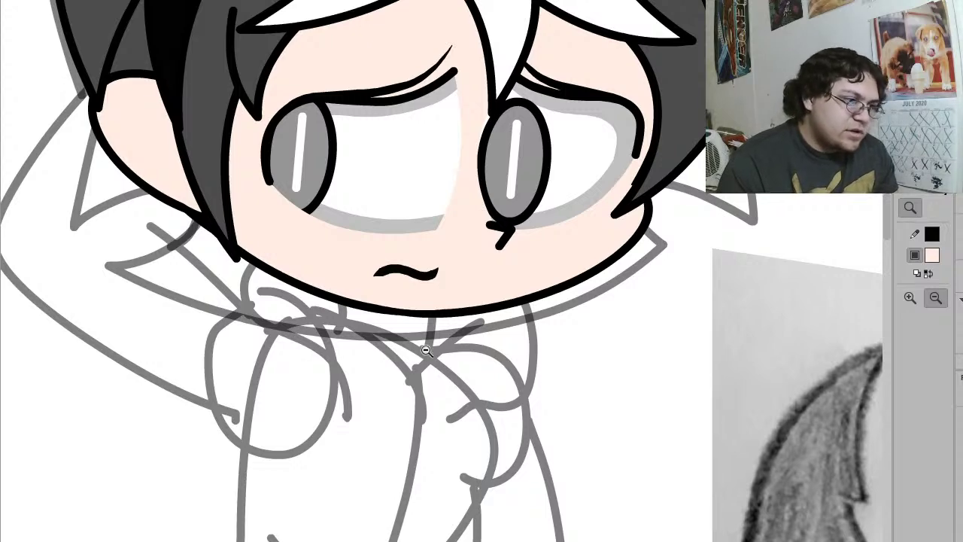
key("b")
left_click_drag(444, 372, 342, 234)
Step: Open the neck shape for editing and delete its bottom outline
key("v")
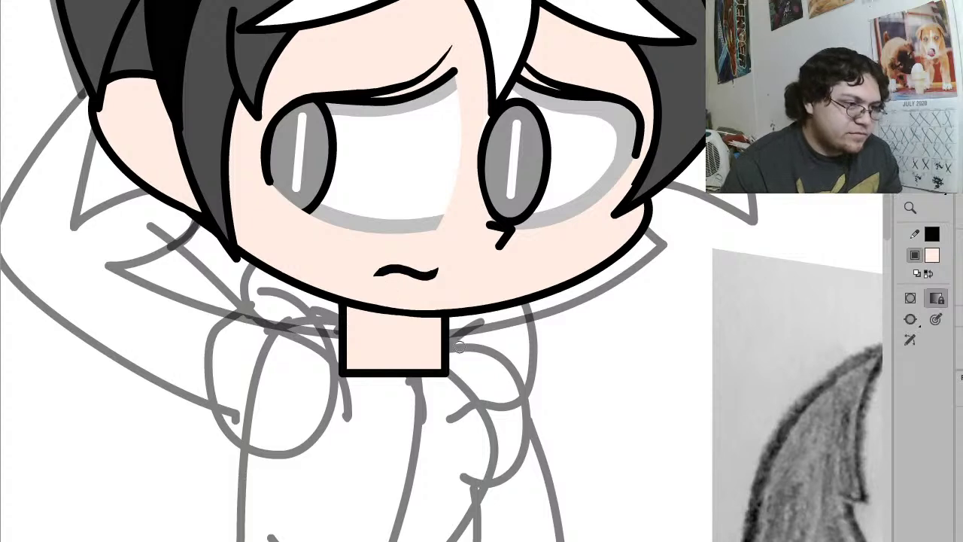
double_click(411, 348)
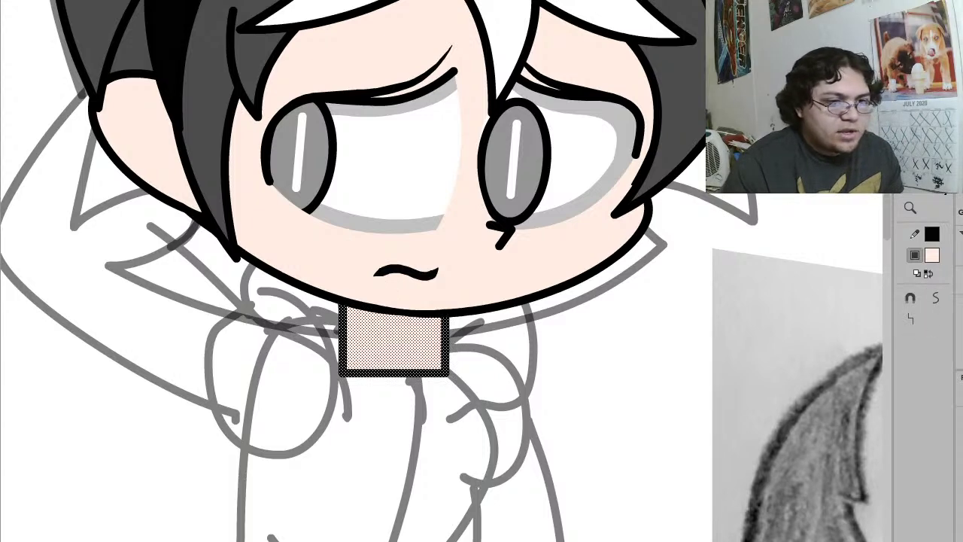
double_click(374, 351)
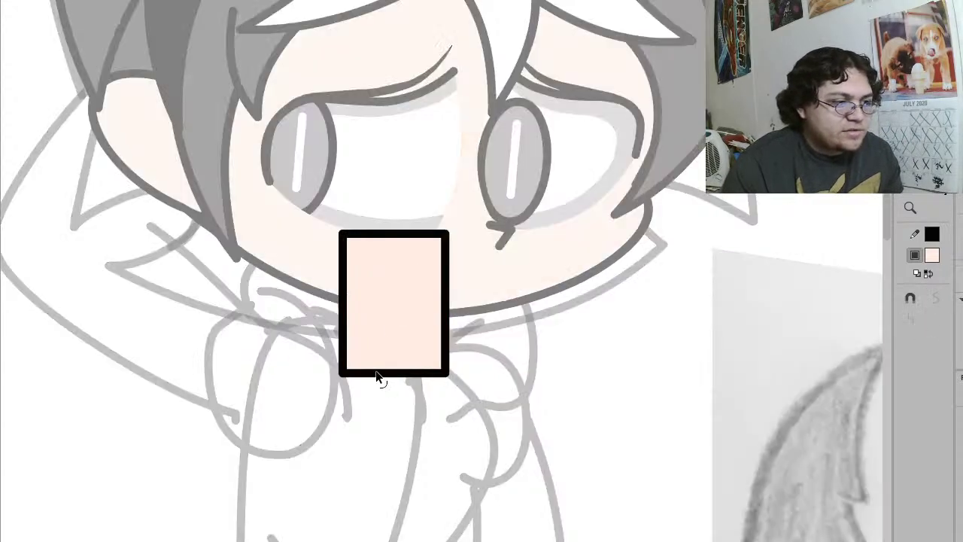
left_click(381, 374)
key("Delete")
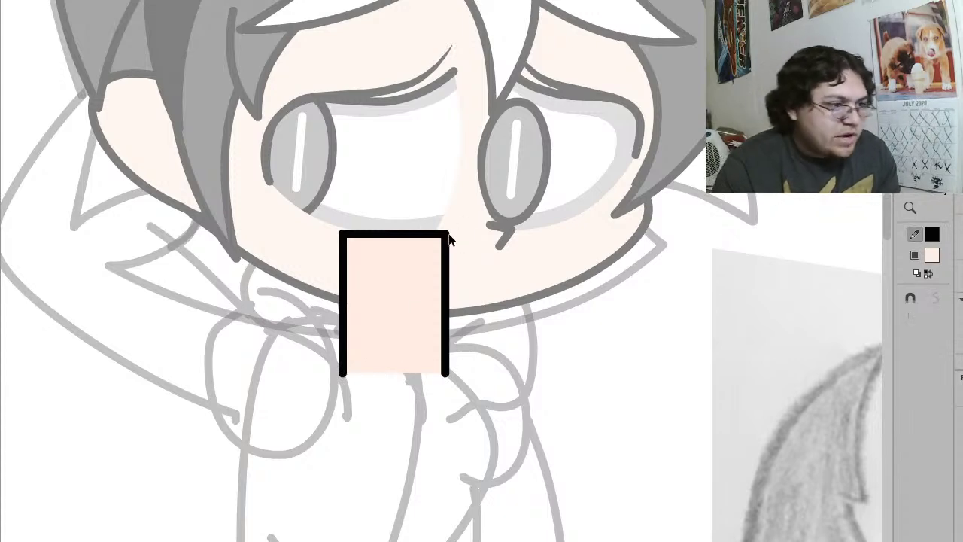
Step: Flare the neck's upper right corner, bend both sides inward, and raise its lower left corner slightly
left_click_drag(447, 237, 442, 269)
left_click_drag(346, 315, 362, 313)
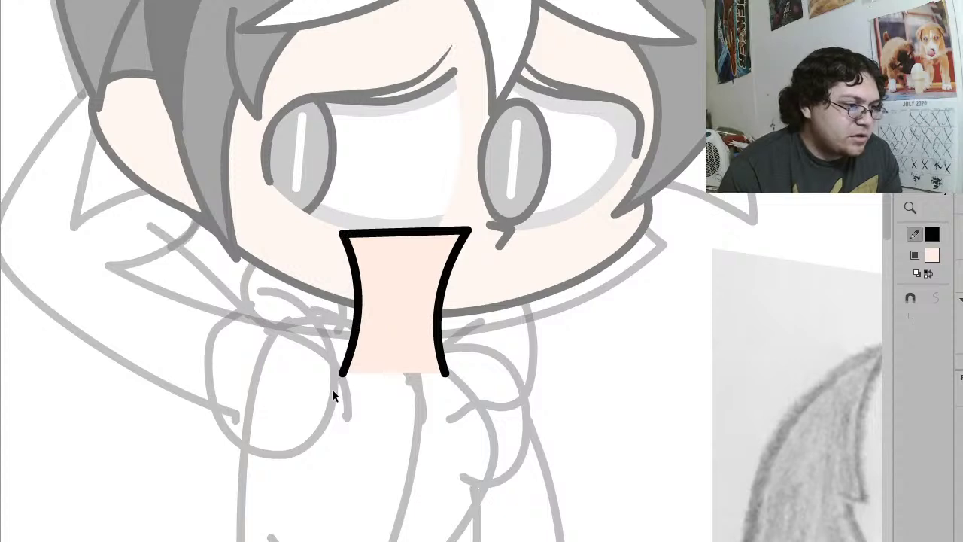
left_click_drag(343, 374, 344, 358)
key("Escape")
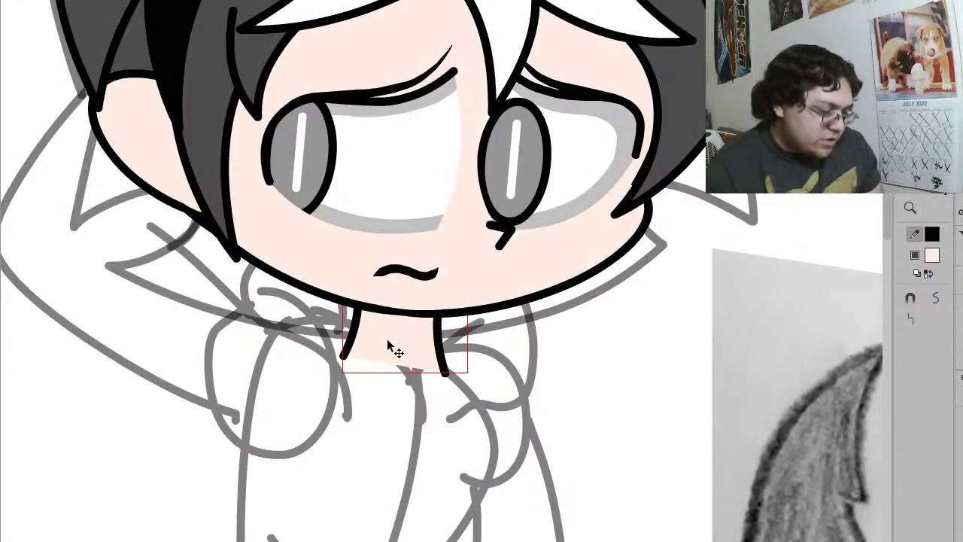
Step: Widen the neck evenly on both sides and remove it from the canvas
key("q")
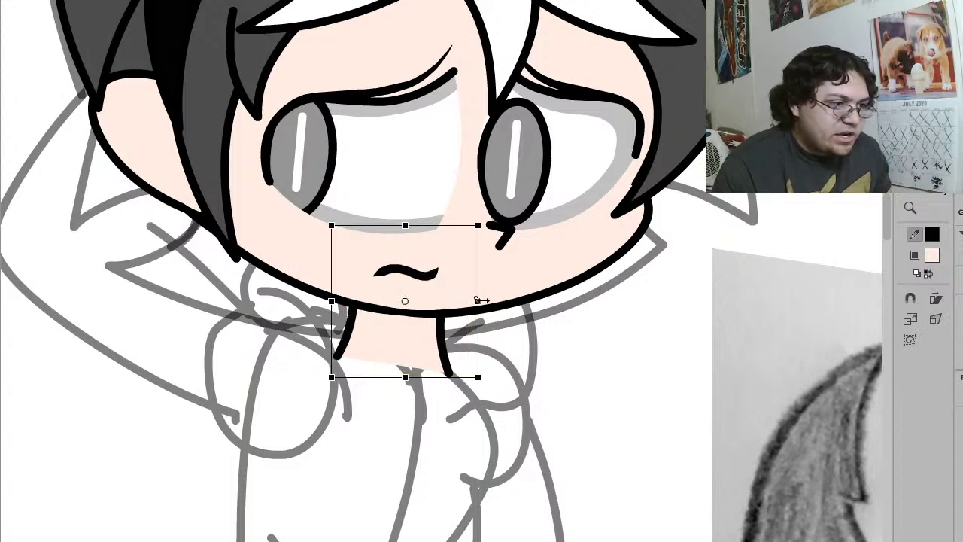
double_click(434, 350)
key("Escape")
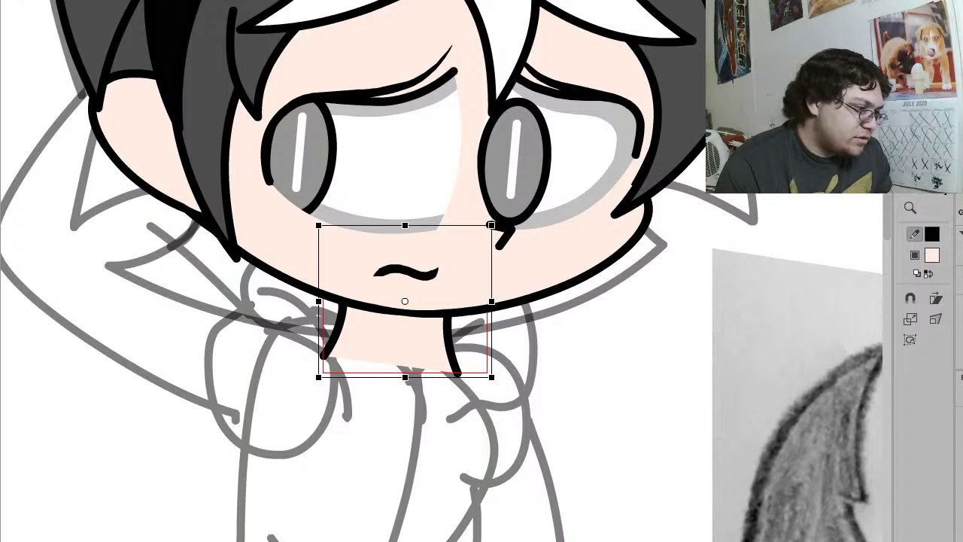
key("Escape")
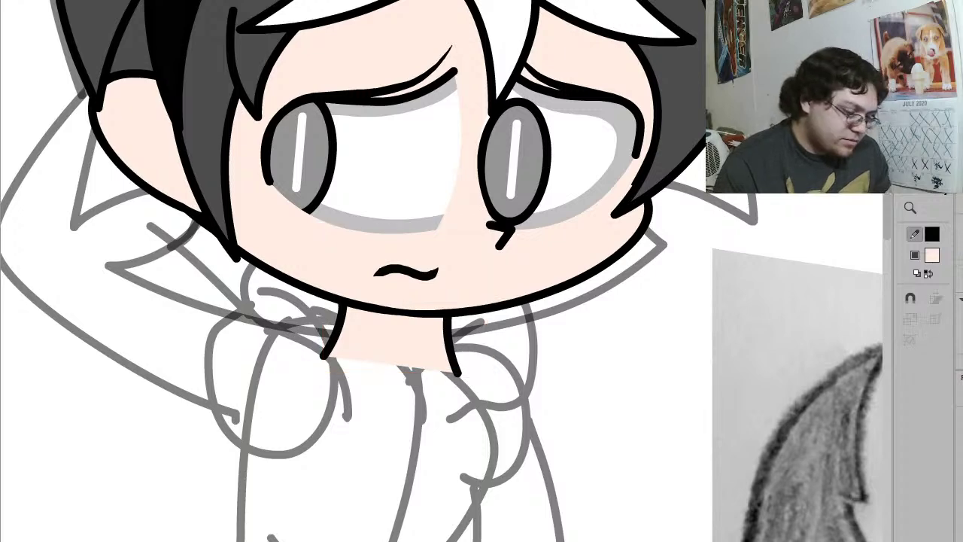
key("ctrl+z")
Step: Trace the torso's shoulder and right side down to the hip, plus the left hip curve ending in a waist crease
key("shift+y")
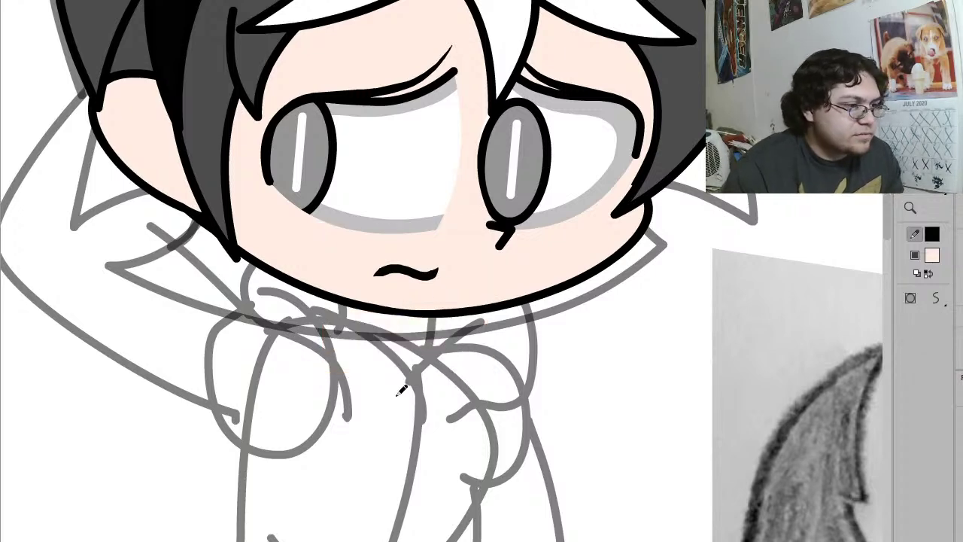
scroll(401, 390, "down", 5)
mouse_move(313, 108)
left_mouse_down()
mouse_move(360, 114)
mouse_move(400, 169)
mouse_move(412, 264)
mouse_move(377, 410)
mouse_move(326, 534)
left_mouse_up()
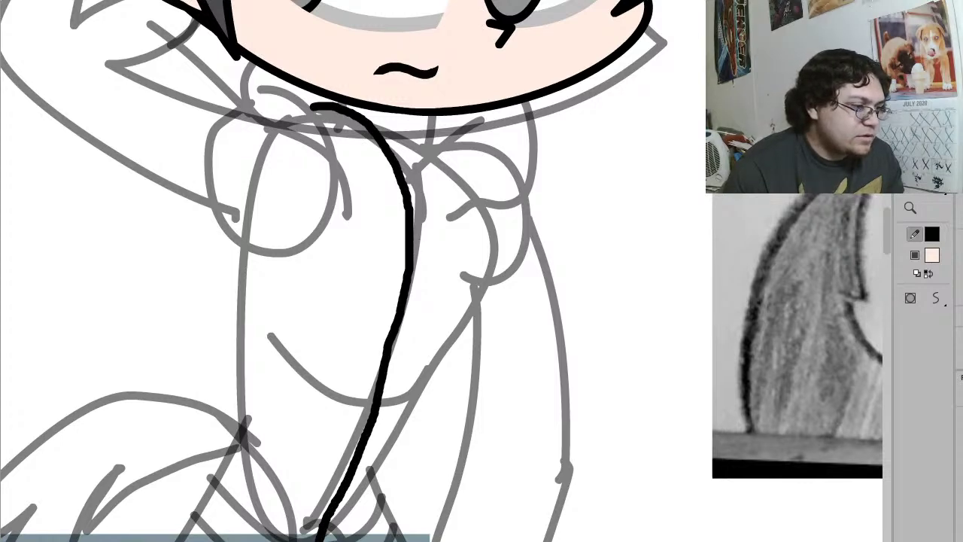
mouse_move(214, 531)
left_mouse_down()
mouse_move(194, 507)
mouse_move(203, 466)
mouse_move(290, 328)
left_mouse_up()
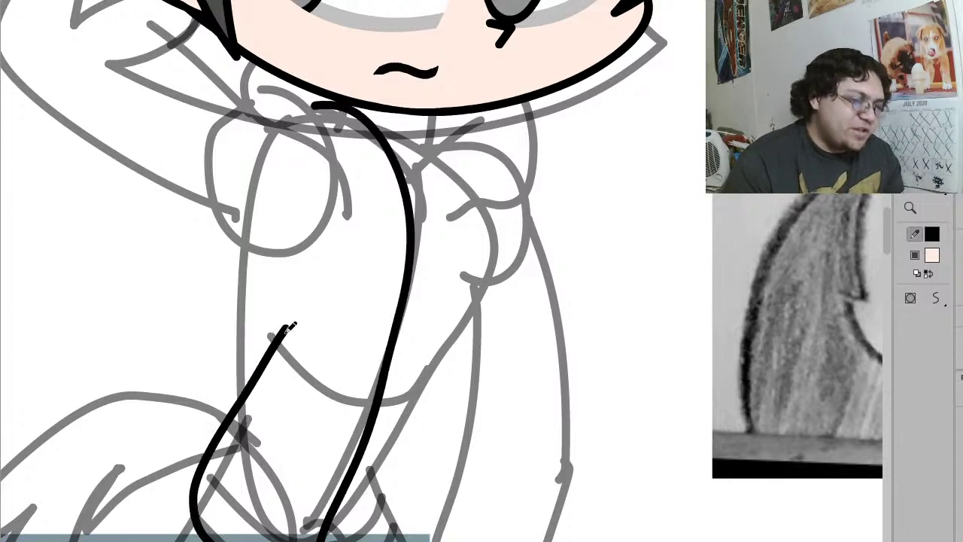
Step: Close the torso's left side with a curved line from shoulder to waist crease and delete its overhanging end
key("v")
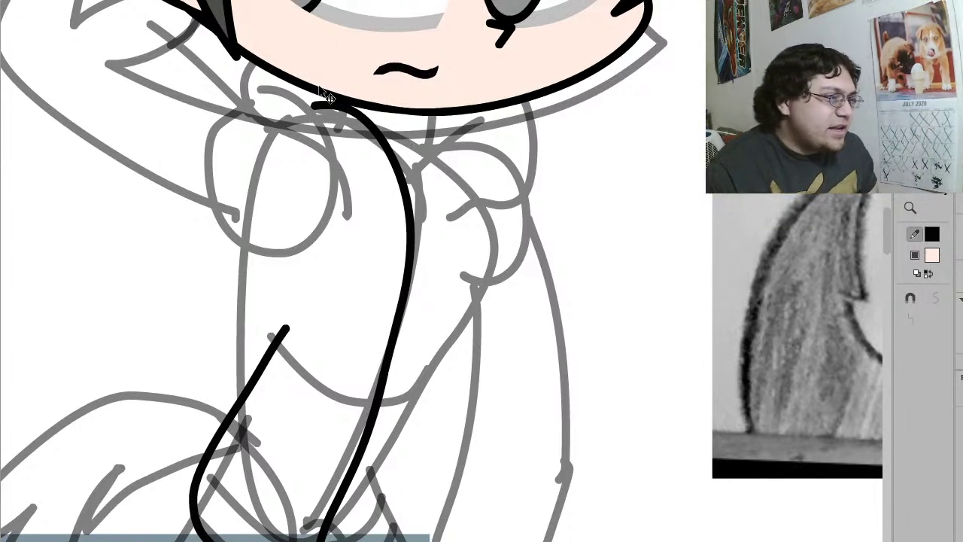
mouse_move(291, 117)
left_mouse_down()
mouse_move(252, 202)
mouse_move(237, 344)
left_mouse_up()
left_click_drag(269, 260, 212, 260)
left_click_drag(242, 389, 248, 394)
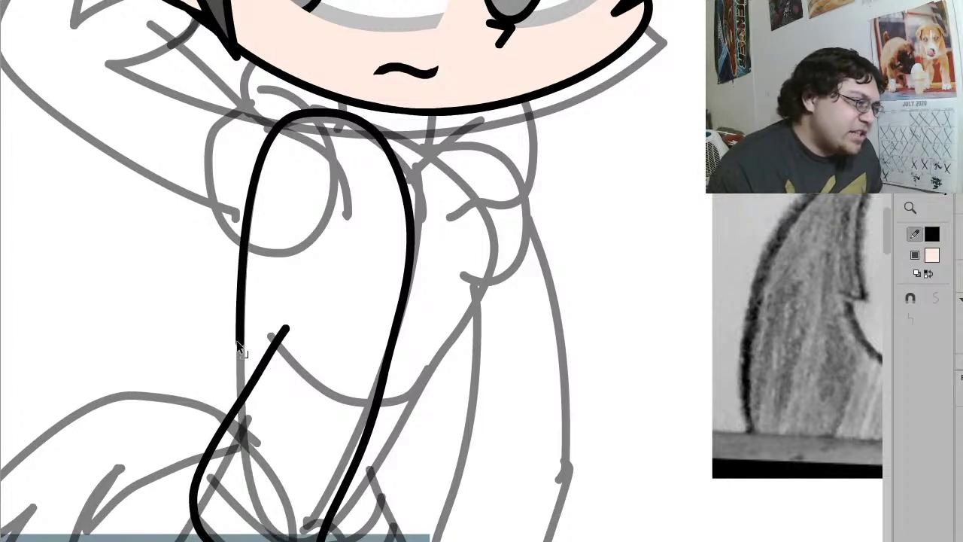
left_click_drag(239, 347, 259, 404)
left_click(257, 395)
key("Delete")
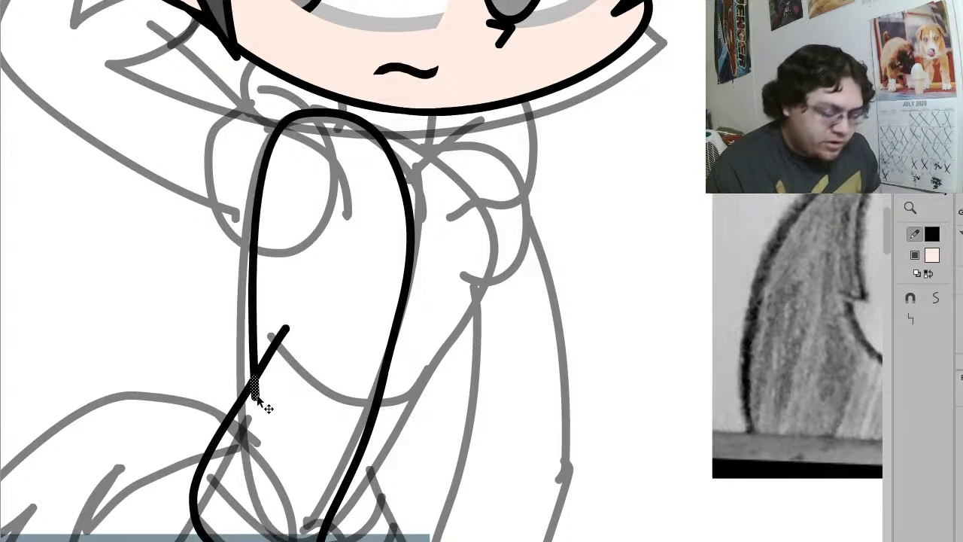
Step: Fill the torso with the pale skin colour and smooth its outline
key("k")
left_click(301, 406)
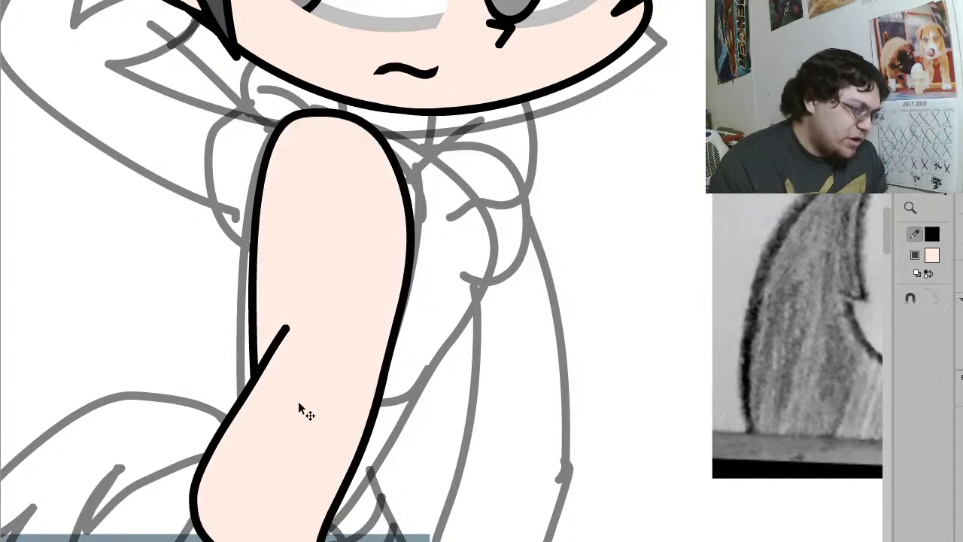
key("v")
double_click(299, 405)
left_click(936, 299)
left_click(936, 298)
left_click(634, 289)
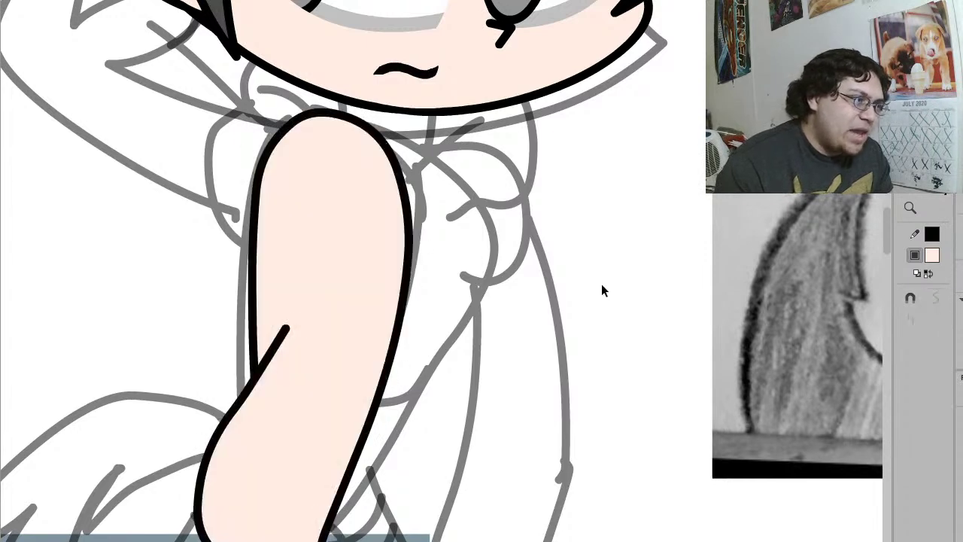
Step: Select the torso's long outer outline and smooth it twice more
left_click(267, 158)
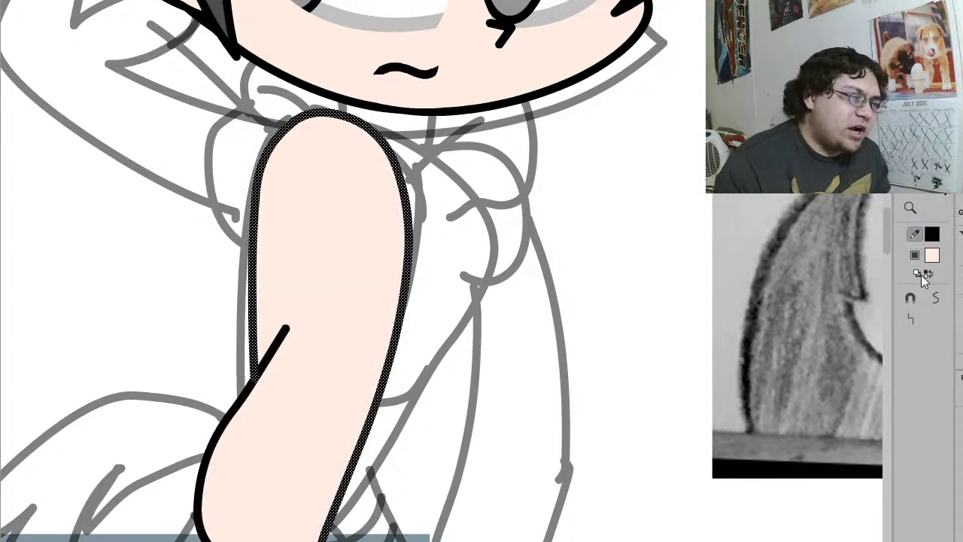
left_click(941, 299)
left_click(939, 299)
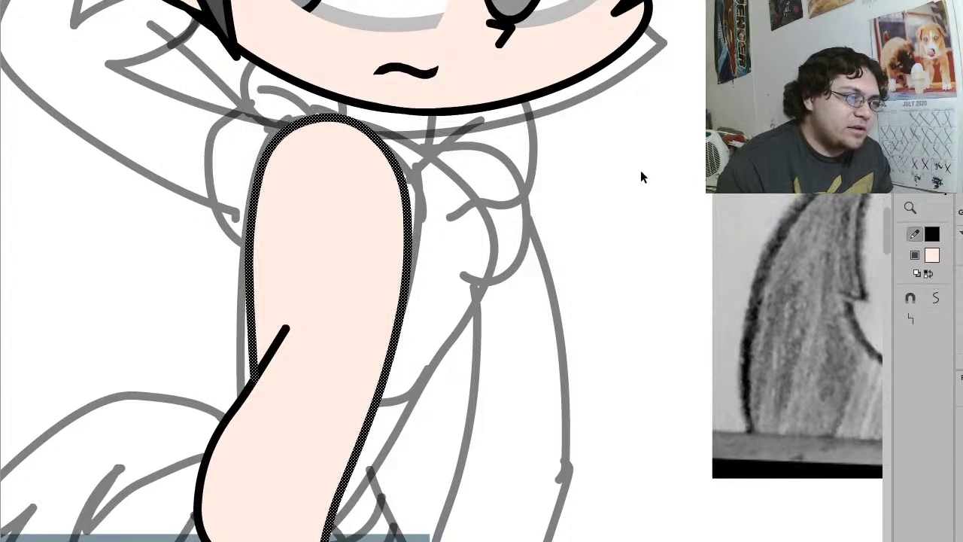
left_click(567, 260)
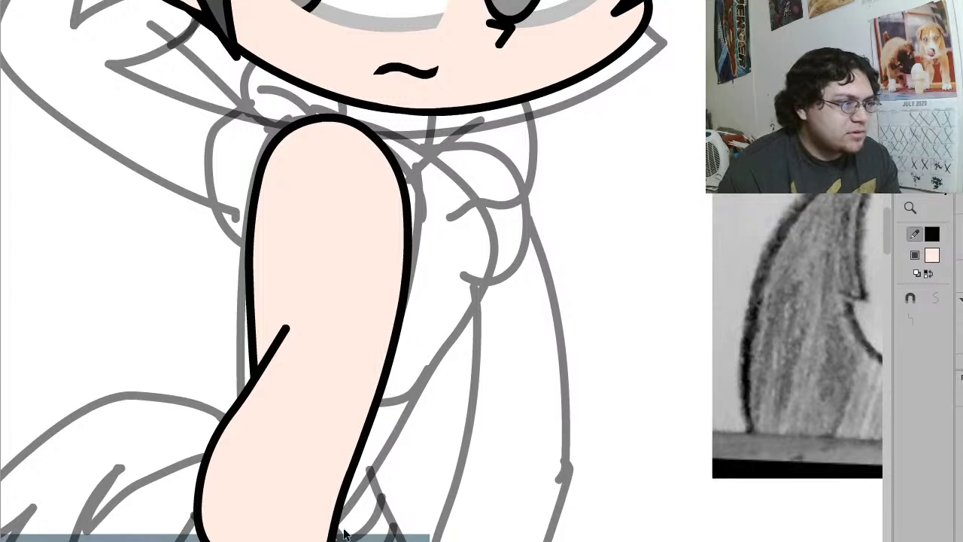
left_click(307, 340)
double_click(334, 255)
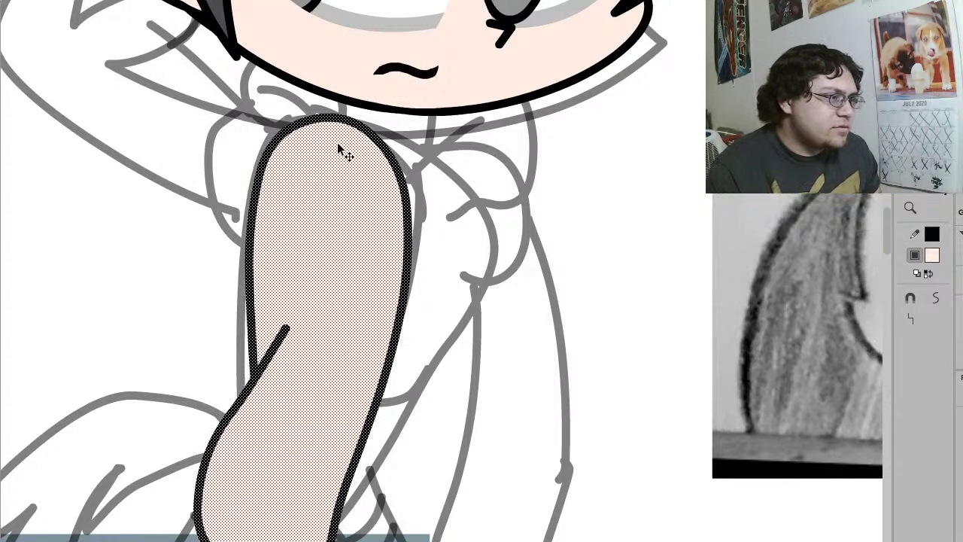
left_click(307, 101)
left_click_drag(347, 109, 256, 164)
key("Delete")
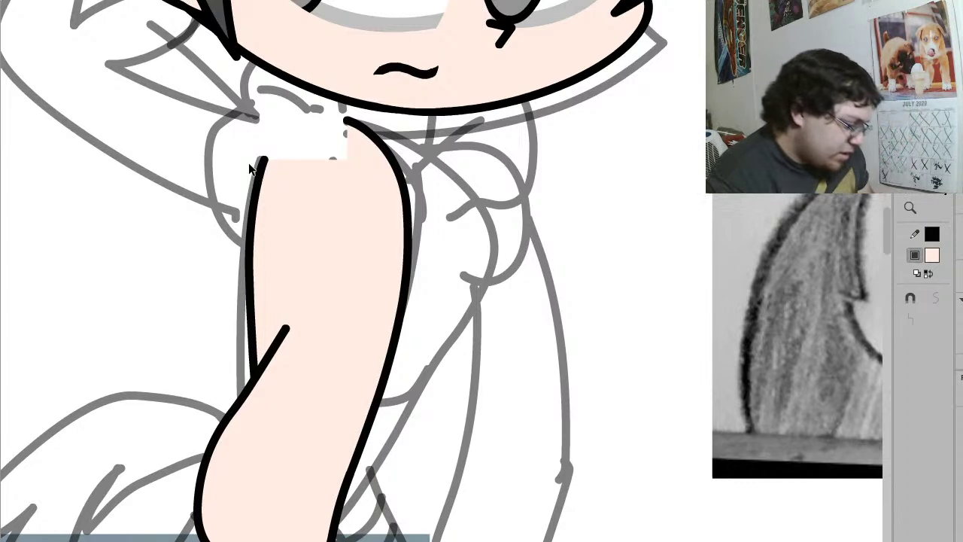
key("ctrl+z")
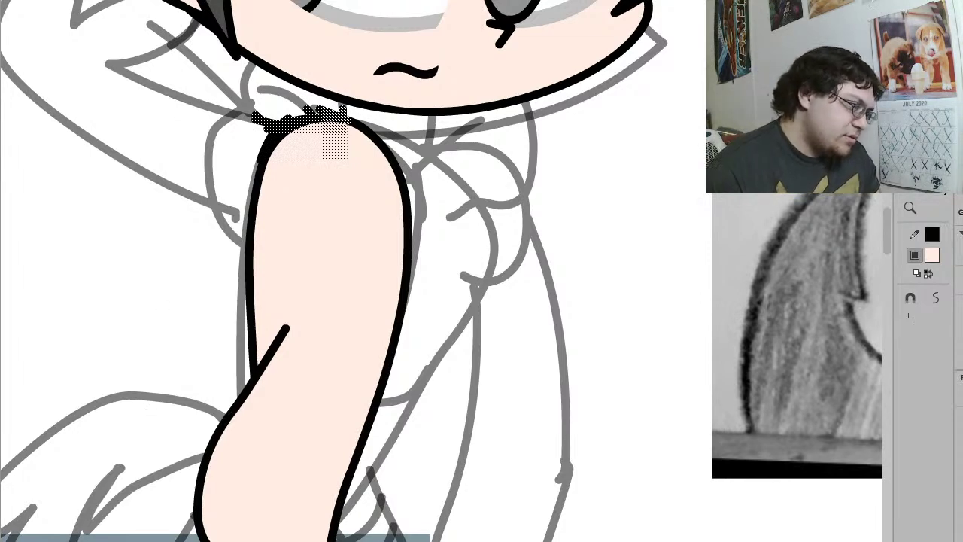
key("ctrl+z")
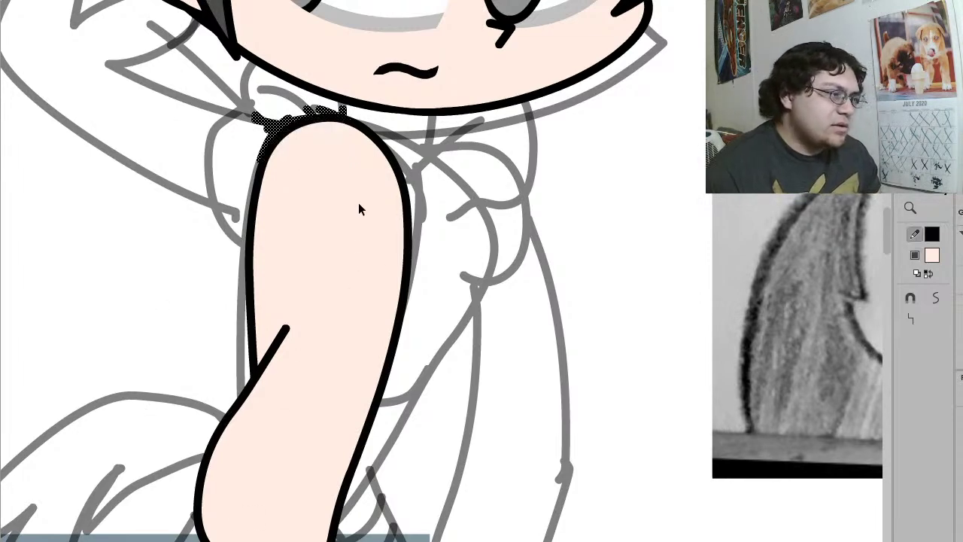
key("ctrl+d")
key("ctrl+z")
Step: Group the torso's fill and outlines
key("w")
left_click(291, 305)
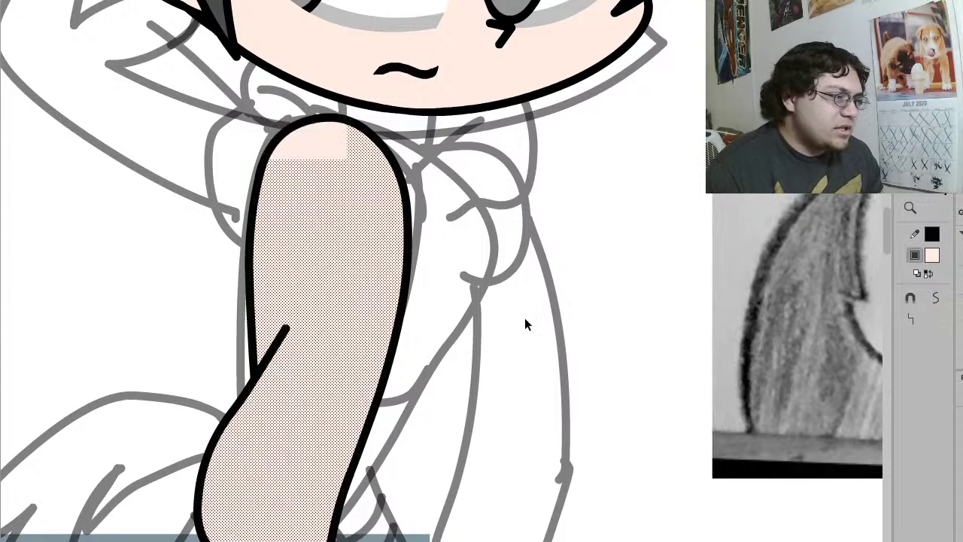
key("ctrl+d")
left_click(329, 272)
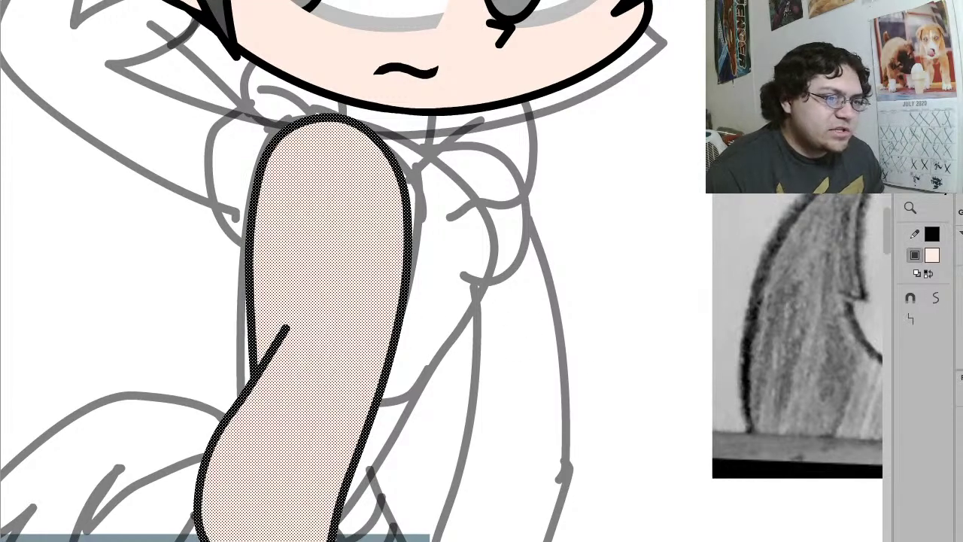
key("ctrl+g")
Step: Cut away a rectangular area at the torso's upper left shoulder inside its group
double_click(344, 167)
left_click_drag(346, 99, 240, 170)
key("Delete")
left_click(378, 207)
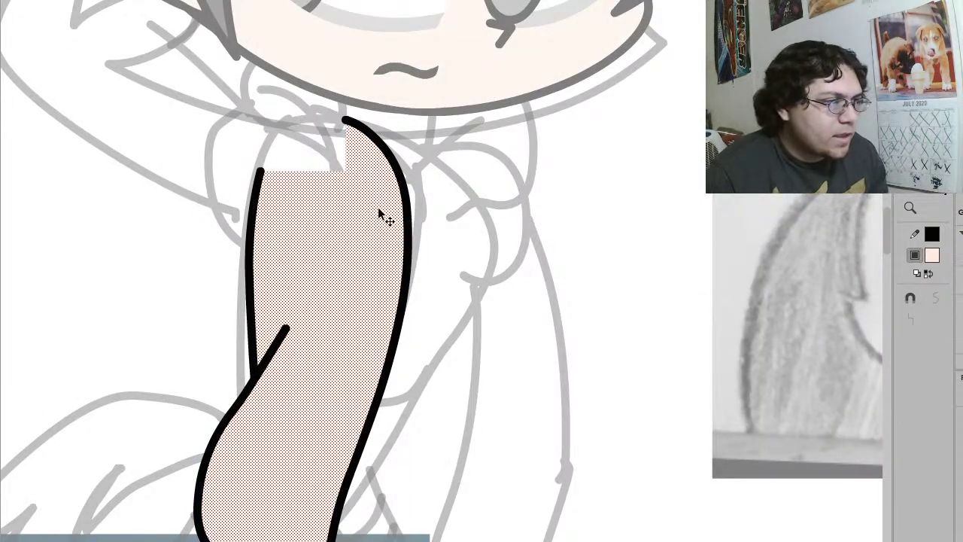
left_click(615, 327)
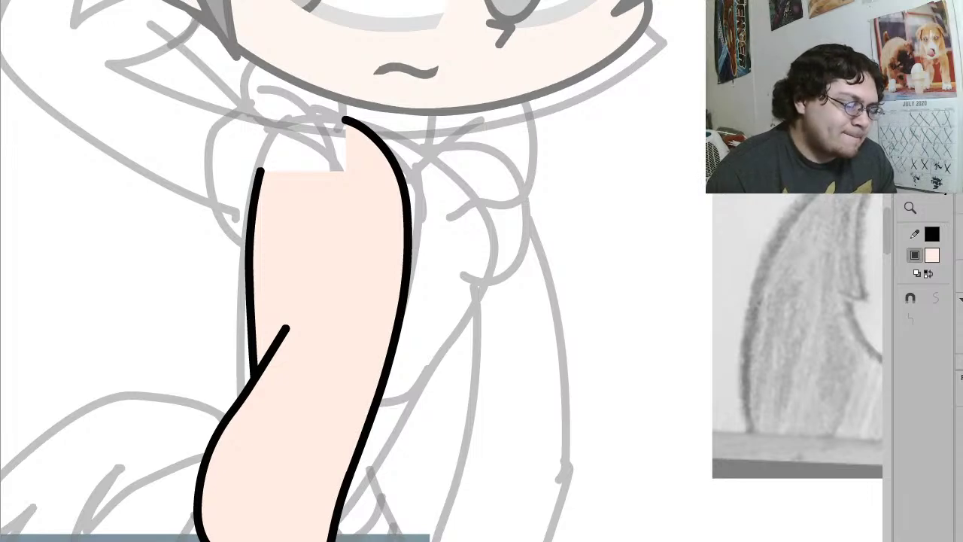
Step: Bow the torso's lower left outline outward and extend its shoulder outline up and left beneath the chin
left_click_drag(201, 475, 192, 485)
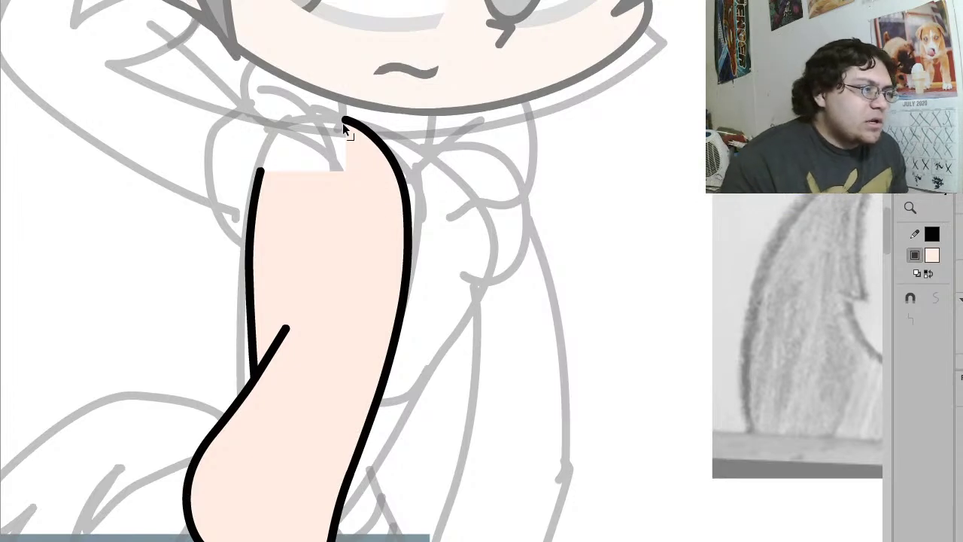
left_click_drag(342, 119, 385, 113)
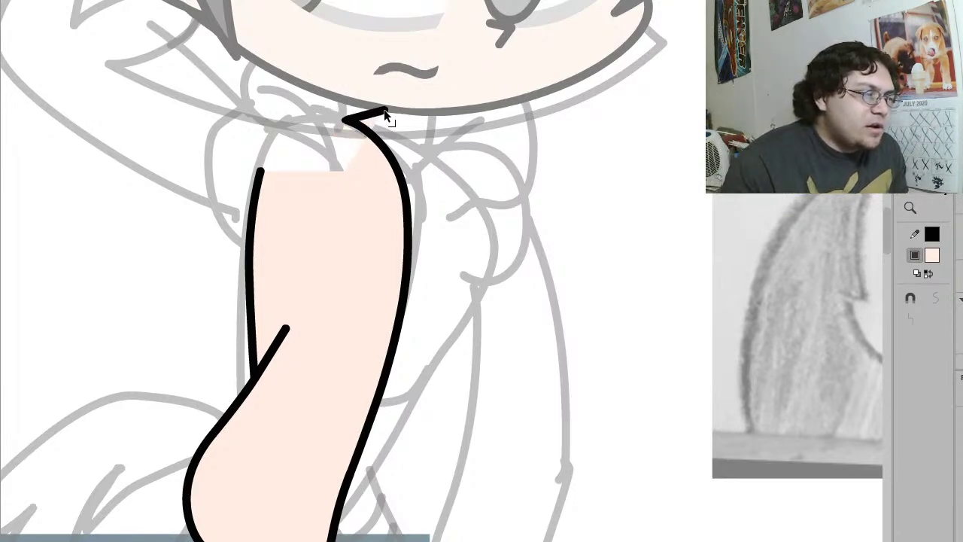
key("ctrl+z")
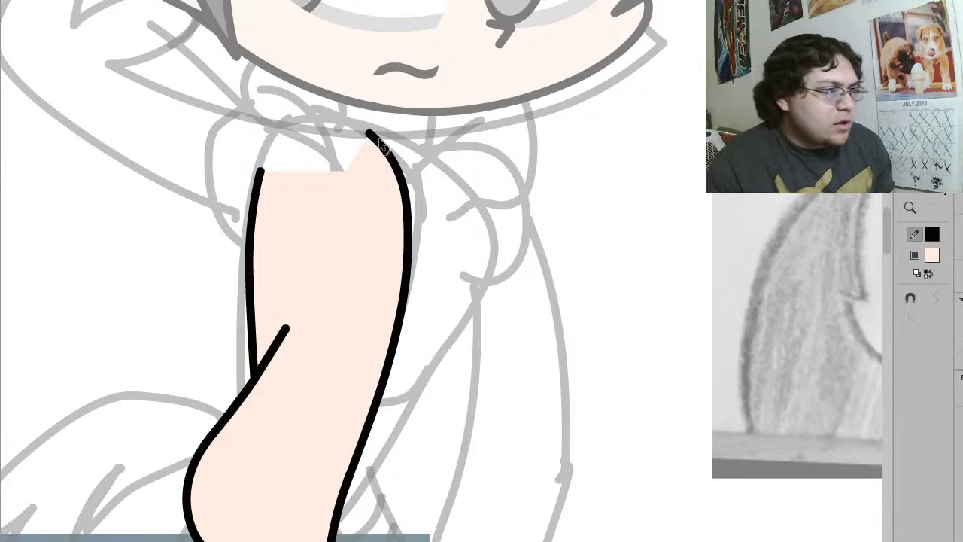
mouse_move(369, 138)
left_mouse_down()
mouse_move(309, 108)
mouse_move(340, 93)
mouse_move(313, 75)
left_mouse_up()
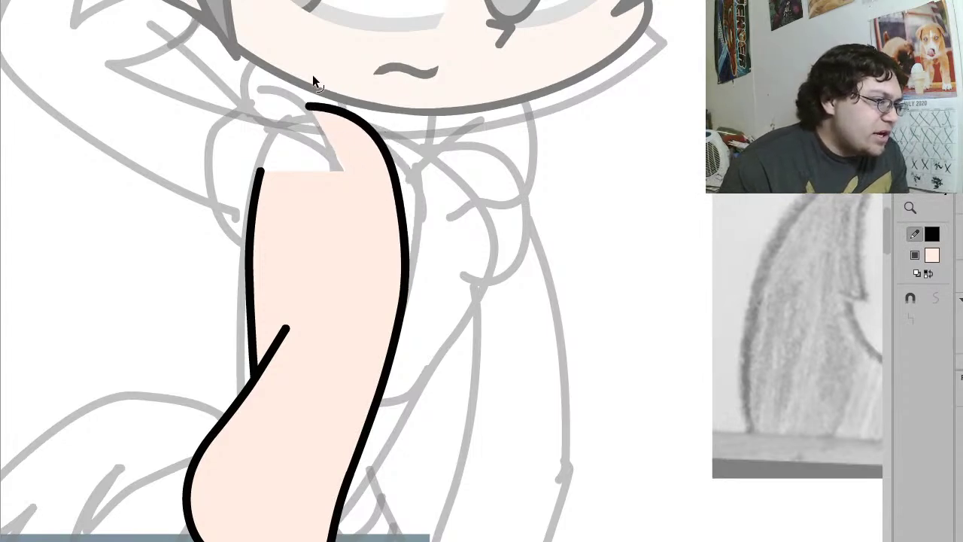
Step: Bend the torso's right outline slightly outward and stretch the skin fill up to cover the cut-away shoulder area
mouse_move(406, 260)
left_mouse_down()
mouse_move(416, 254)
mouse_move(409, 243)
left_mouse_up()
left_click(413, 251)
left_click(513, 251)
left_click_drag(342, 168, 302, 140)
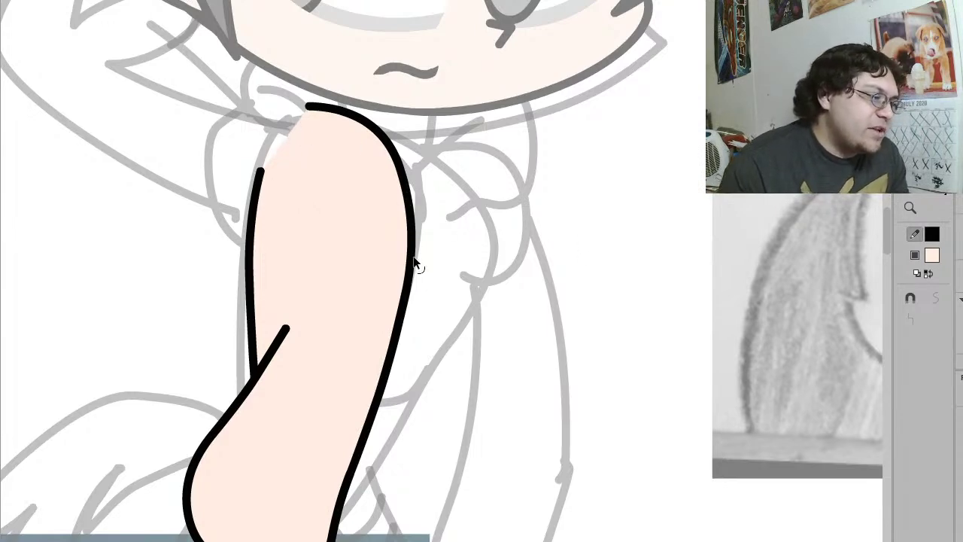
Step: Bulge the torso's right outline outward at the middle and curve it inward along the lower part
left_click_drag(404, 314, 418, 316)
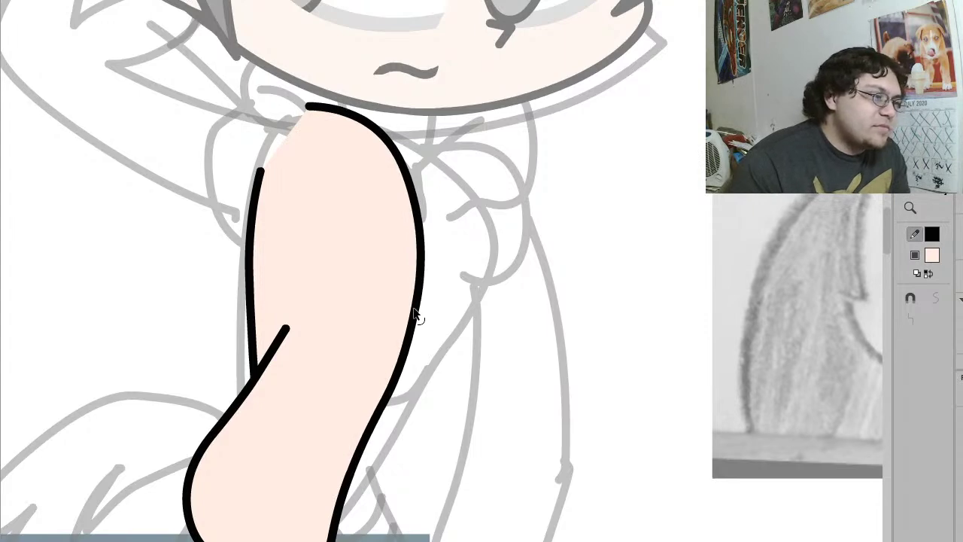
left_click_drag(367, 441, 357, 443)
left_click_drag(343, 485, 338, 486)
left_click_drag(332, 536, 331, 521)
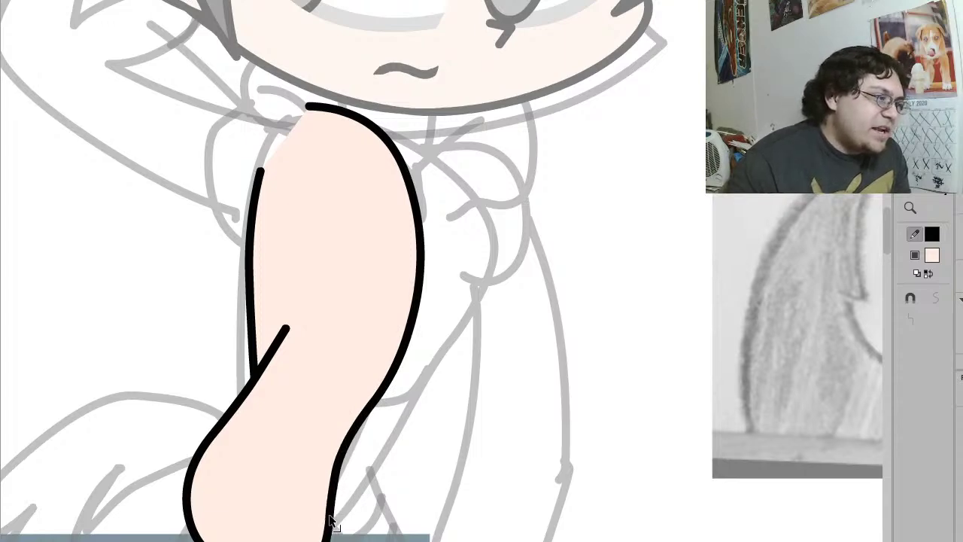
left_click(331, 520)
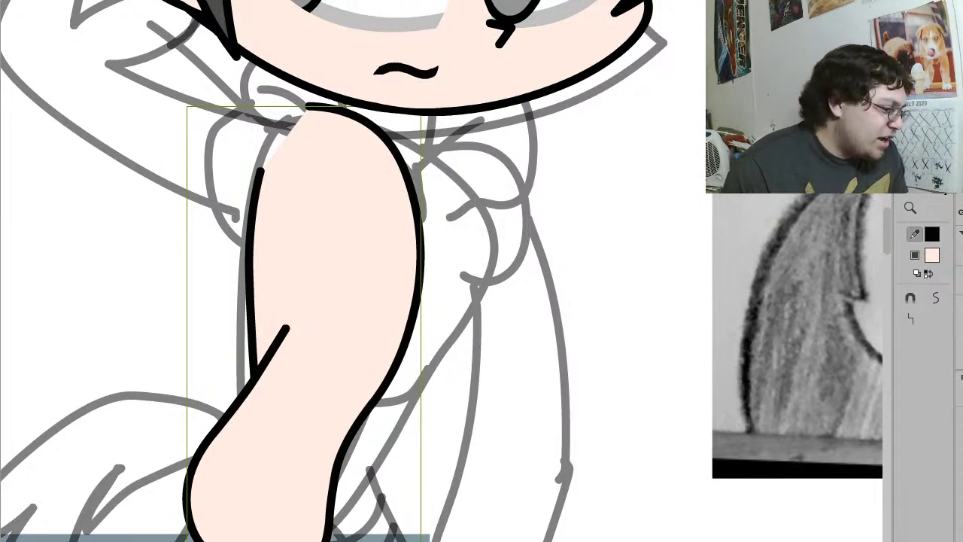
Step: Add an outlined, skin-coloured neck below the chin and recolour the torso fill dark grey
left_click_drag(444, 114, 459, 171)
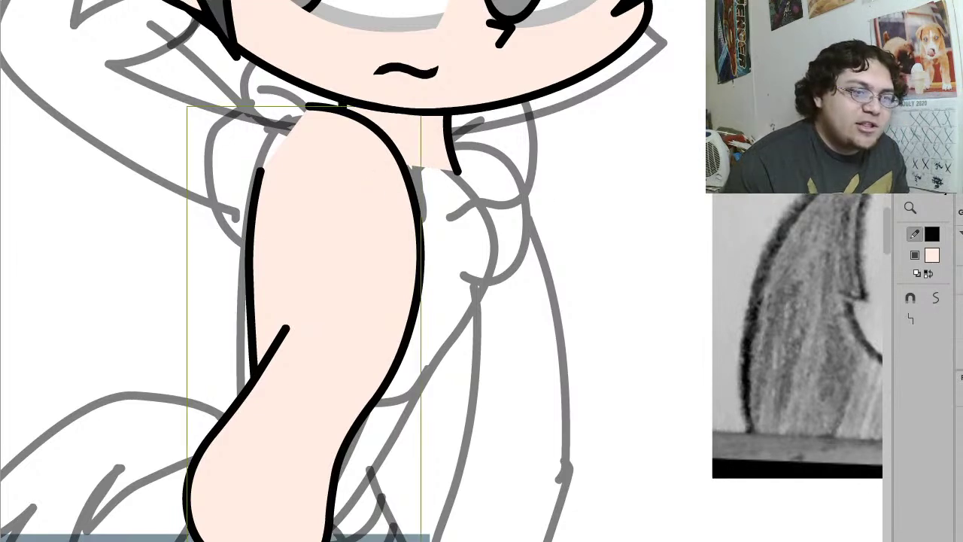
left_click(933, 259)
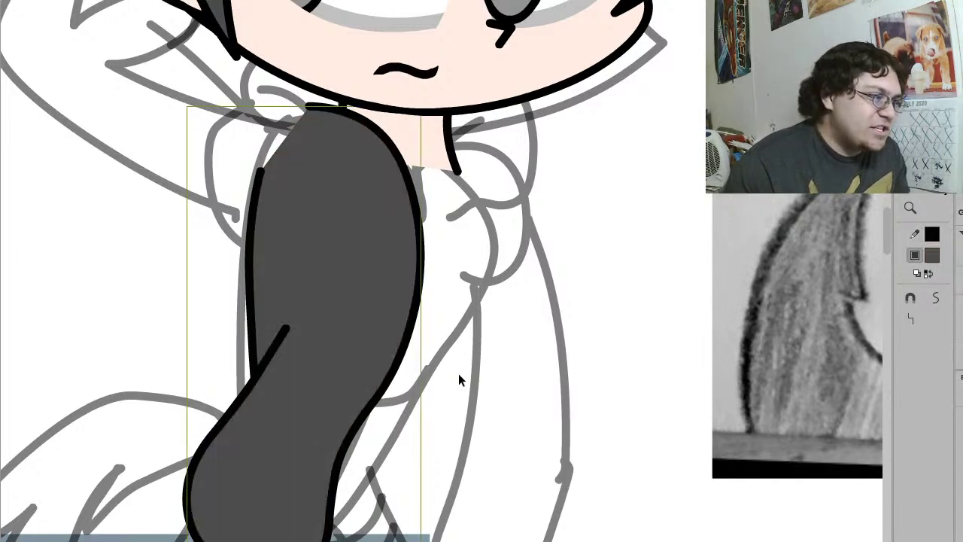
left_click(429, 143)
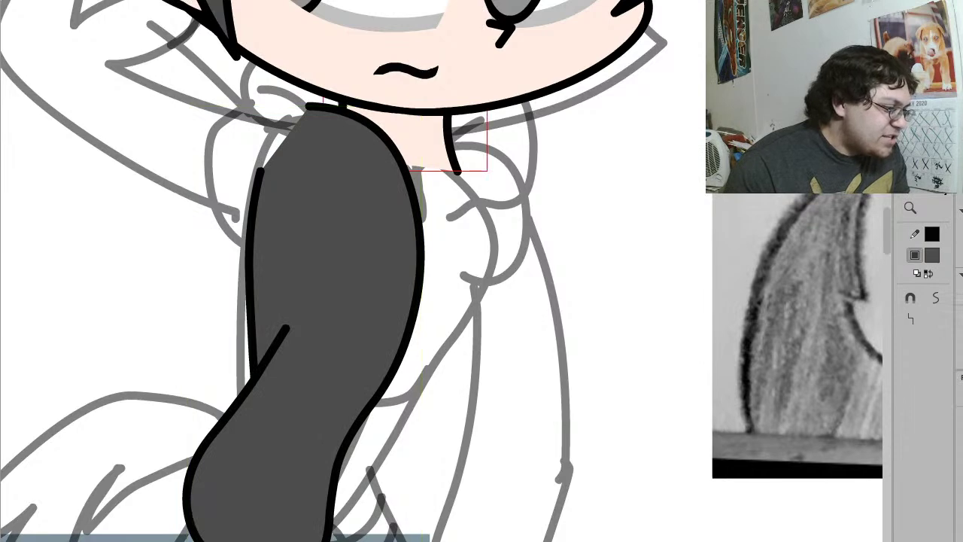
left_click(509, 359)
Step: Draw and smooth two long outlines beside the grey torso, then bend the upper one into a rounded shoulder curve
key("shift+y")
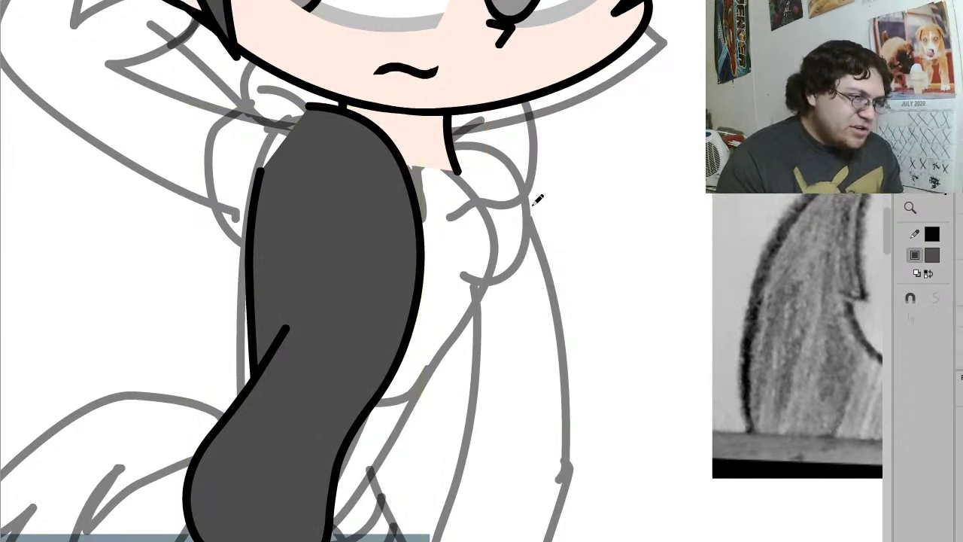
mouse_move(481, 112)
left_mouse_down()
mouse_move(403, 206)
mouse_move(374, 262)
mouse_move(305, 444)
mouse_move(297, 541)
left_mouse_up()
mouse_move(395, 539)
left_mouse_down()
mouse_move(401, 512)
mouse_move(387, 425)
mouse_move(431, 330)
mouse_move(496, 247)
mouse_move(488, 198)
left_mouse_up()
key("v")
mouse_move(445, 316)
left_mouse_down()
mouse_move(455, 327)
mouse_move(493, 263)
left_mouse_up()
double_click(498, 248)
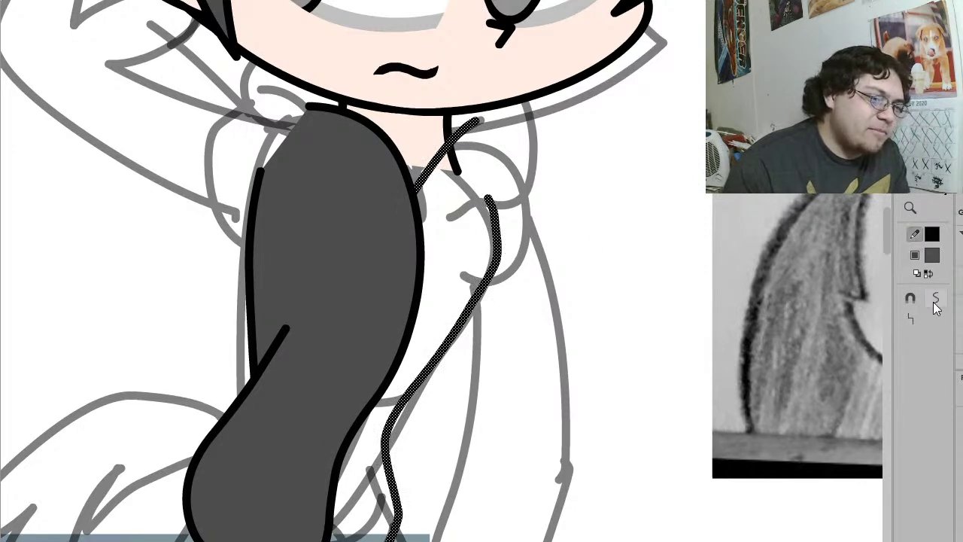
left_click(540, 247)
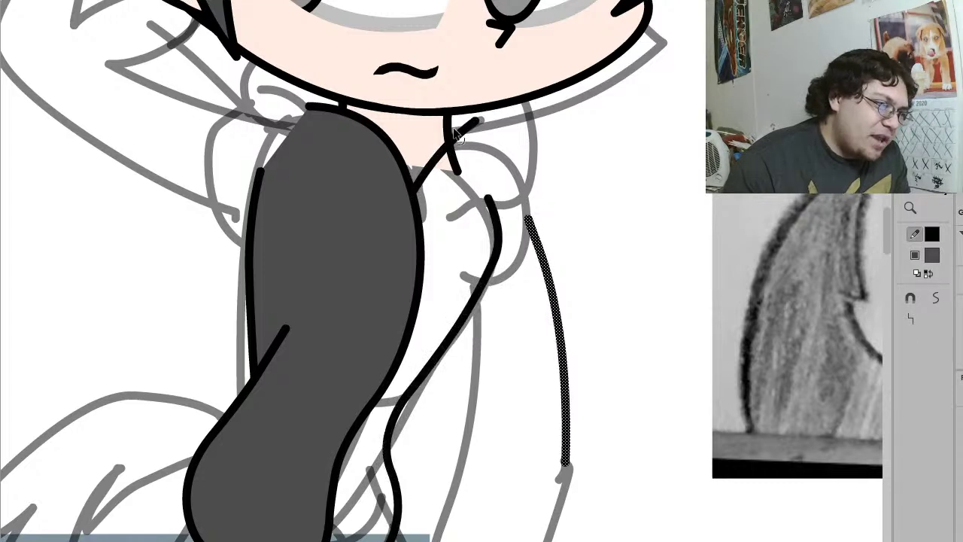
mouse_move(455, 132)
left_mouse_down()
mouse_move(507, 188)
mouse_move(518, 163)
left_mouse_up()
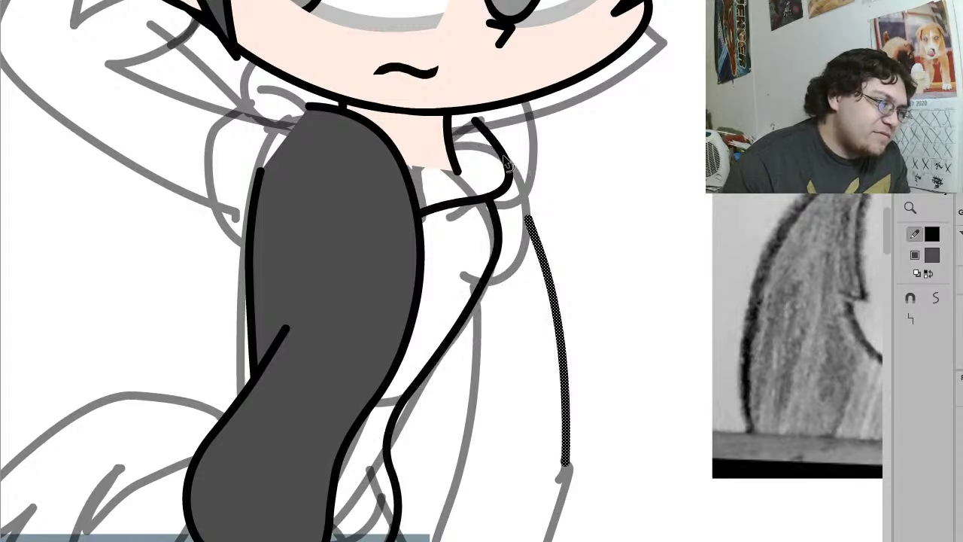
left_click(516, 170)
left_click(574, 147)
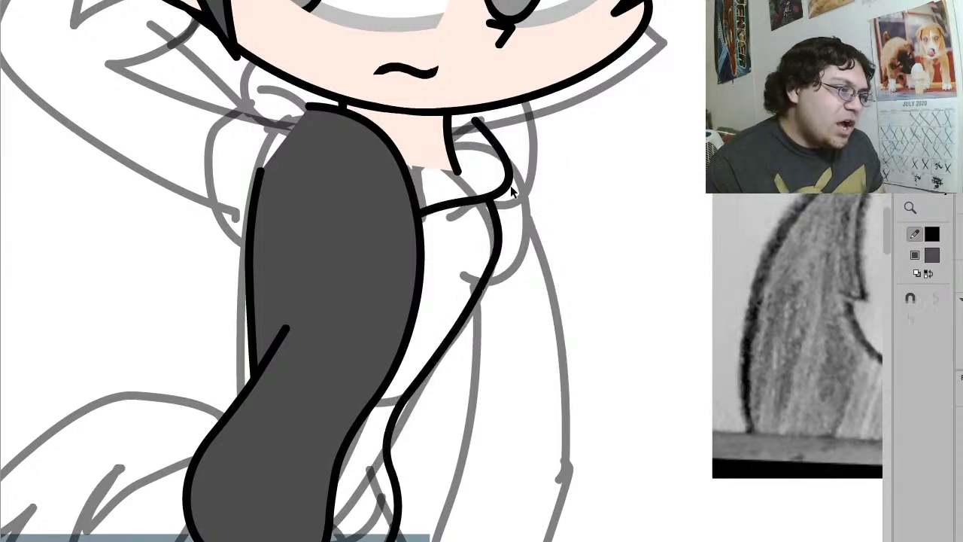
left_click_drag(501, 188, 502, 193)
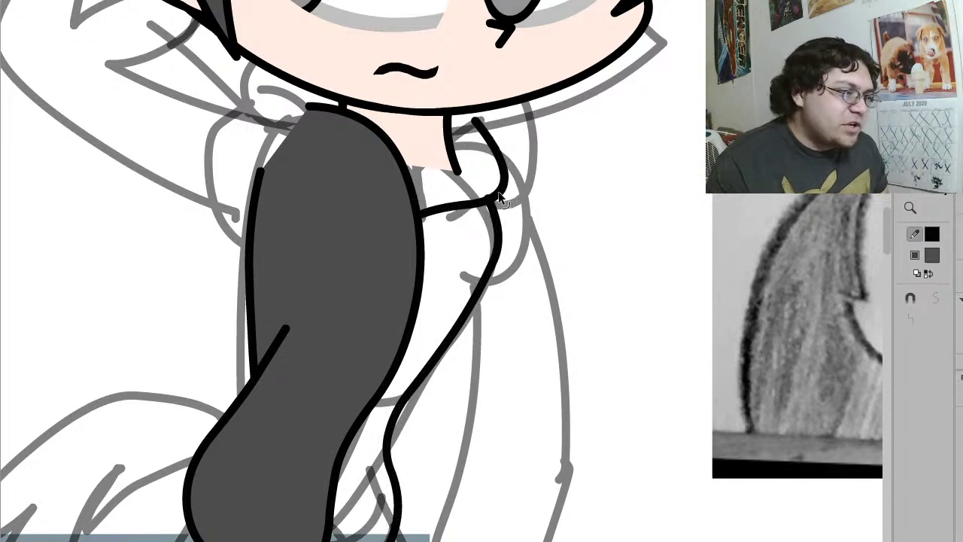
left_click(503, 190)
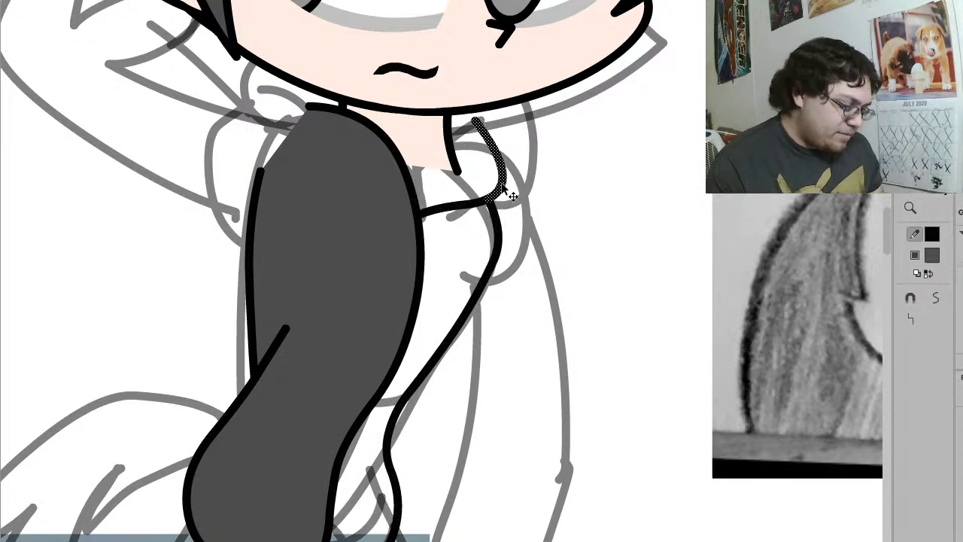
key("Delete")
key("ctrl+z")
key("ctrl+z")
key("ctrl+z")
key("ctrl+z")
key("ctrl+z")
key("ctrl+z")
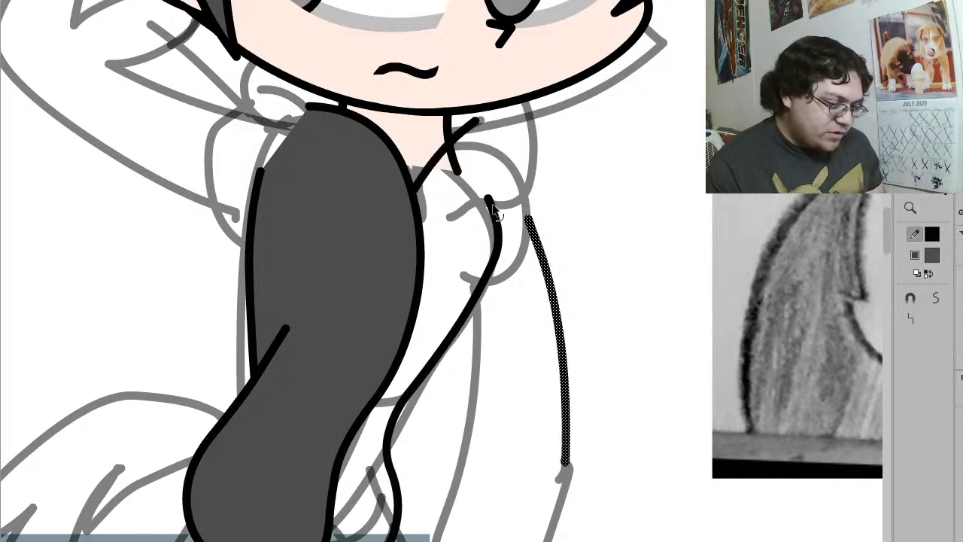
key("ctrl+y")
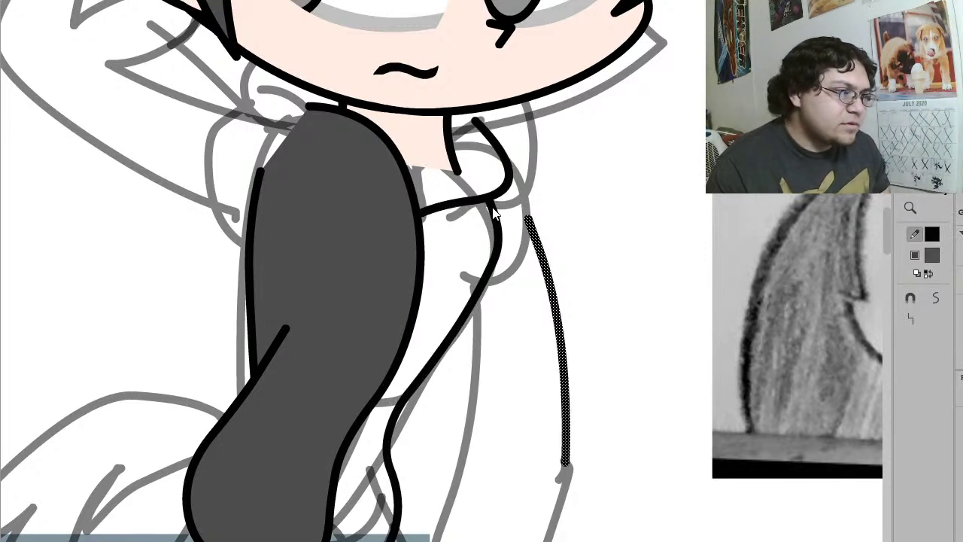
Step: Move the shoulder outline's upper end up to the jaw line and group the new body outlines
mouse_move(475, 121)
left_mouse_down()
mouse_move(420, 81)
mouse_move(458, 93)
mouse_move(483, 116)
left_mouse_up()
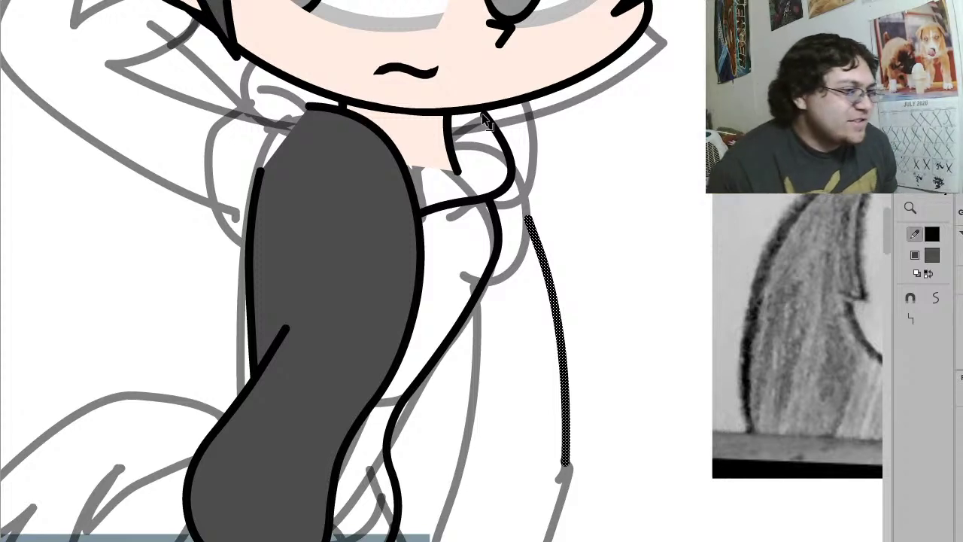
left_click(484, 118)
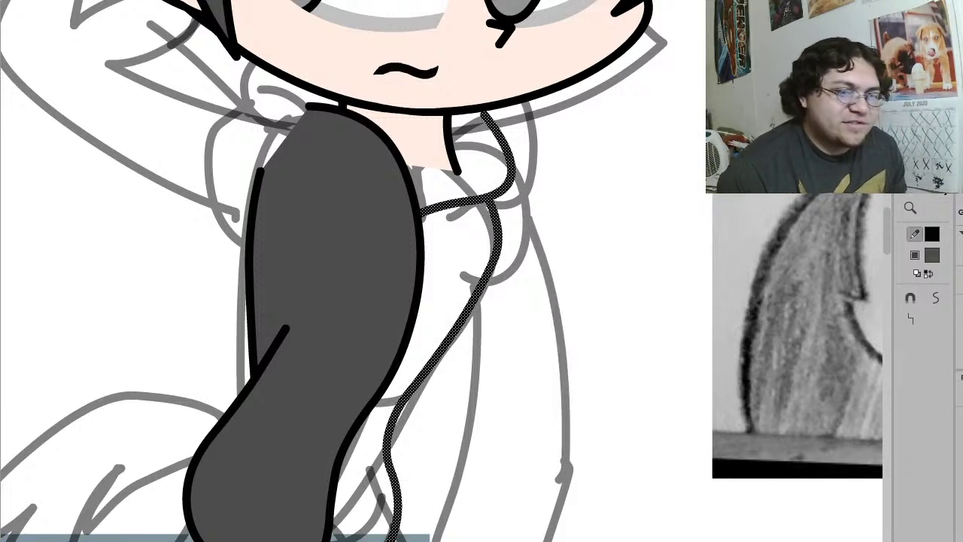
key("ctrl+g")
Step: Inside the new outline group, extend the shoulder line up behind the face and straighten and re-bend it into a smooth arc
double_click(498, 129)
left_click_drag(535, 98, 502, 147)
mouse_move(485, 115)
left_mouse_down()
mouse_move(365, 69)
mouse_move(345, 38)
left_mouse_up()
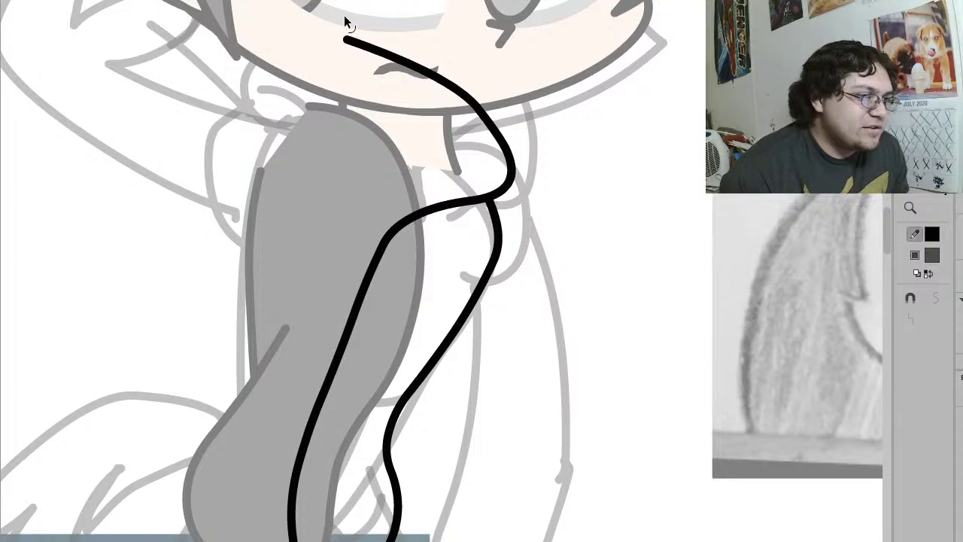
left_click_drag(284, 1, 546, 156)
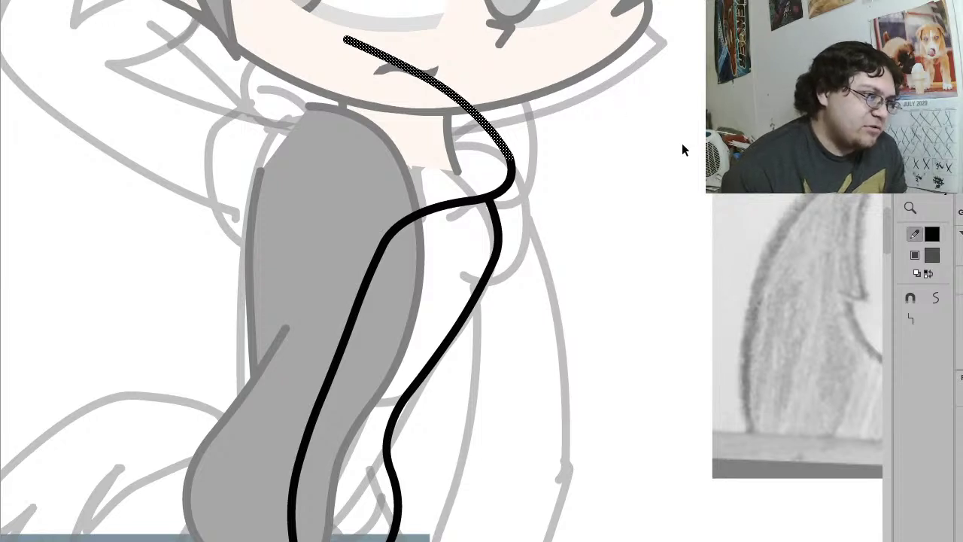
left_click(912, 318)
left_click(650, 150)
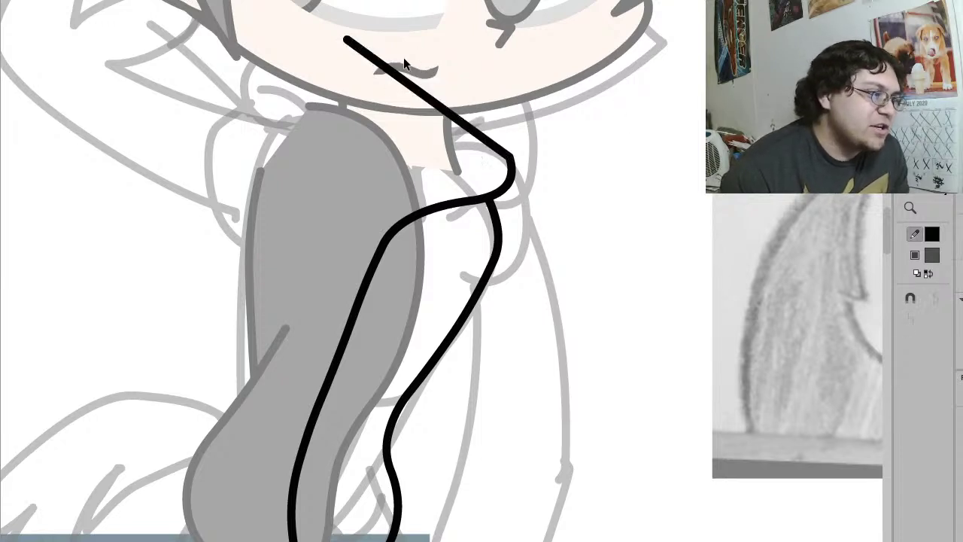
left_click_drag(397, 76, 438, 70)
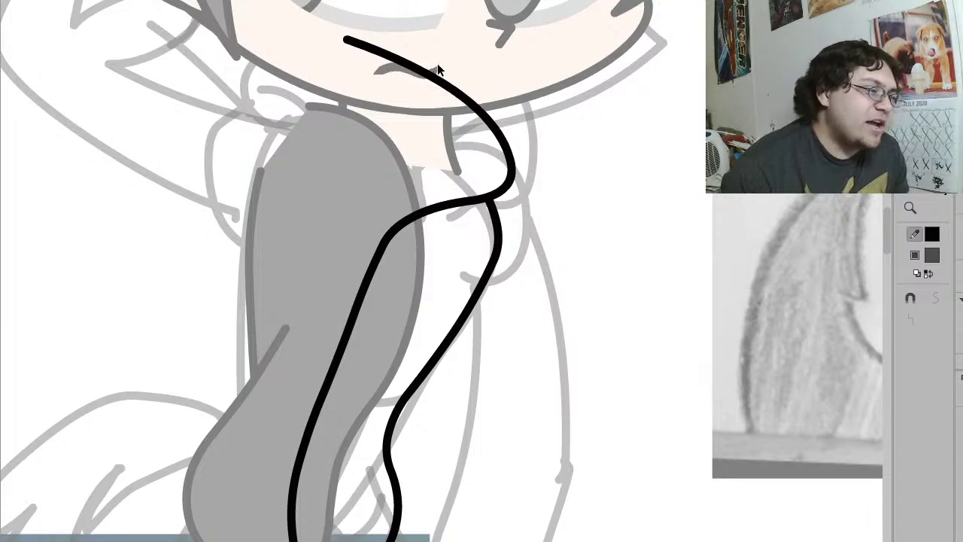
double_click(434, 60)
Step: Draw a curved collar line across the base of the neck and smooth it
left_click(456, 166)
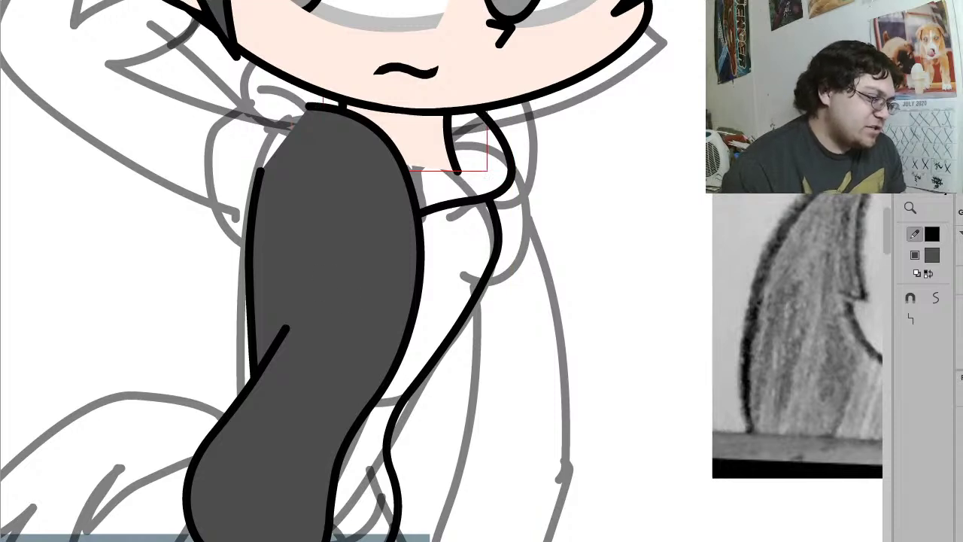
left_click(441, 349)
key("shift+y")
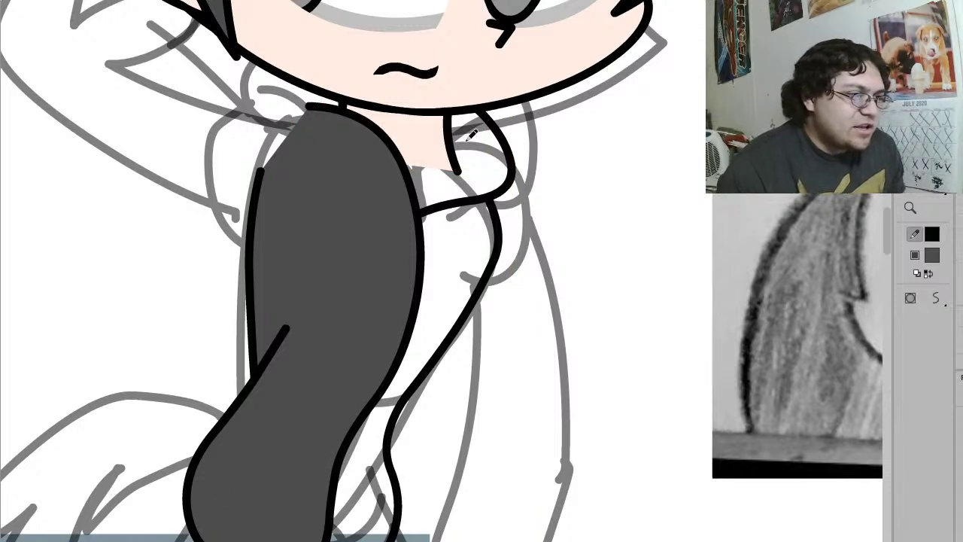
mouse_move(473, 140)
left_mouse_down()
mouse_move(441, 144)
mouse_move(381, 178)
left_mouse_up()
key("v")
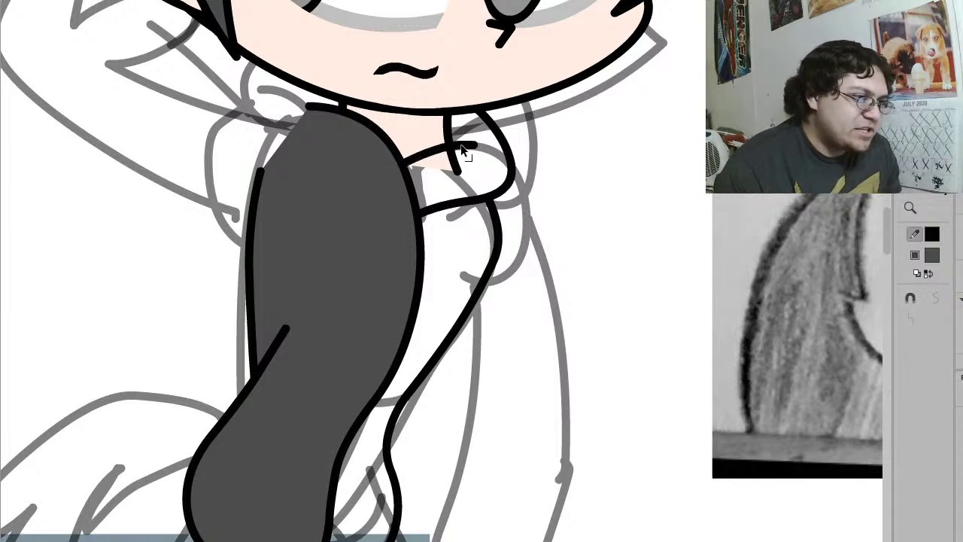
left_click(462, 148)
left_click(937, 298)
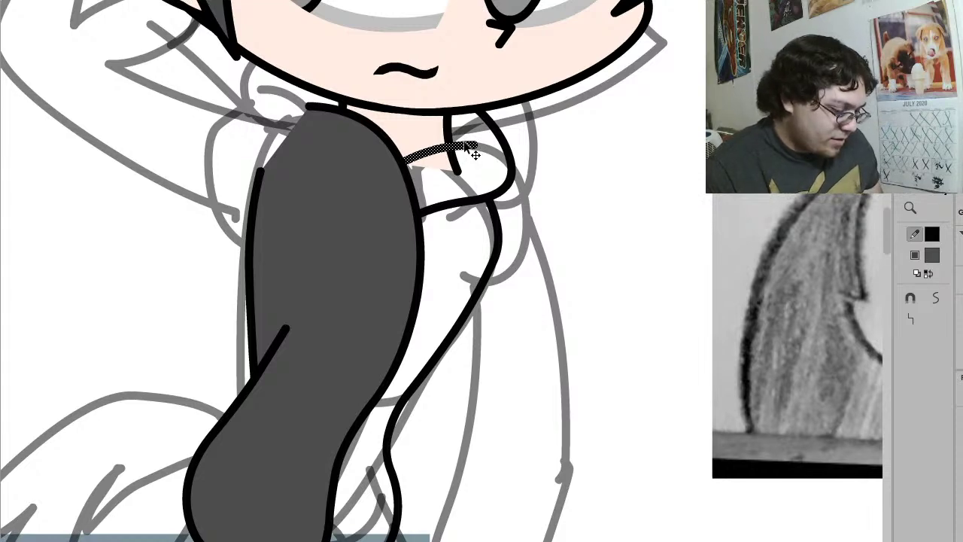
Step: Close the collar with a second curve beneath the collar line and fill the enclosed area dark grey
left_click(916, 238)
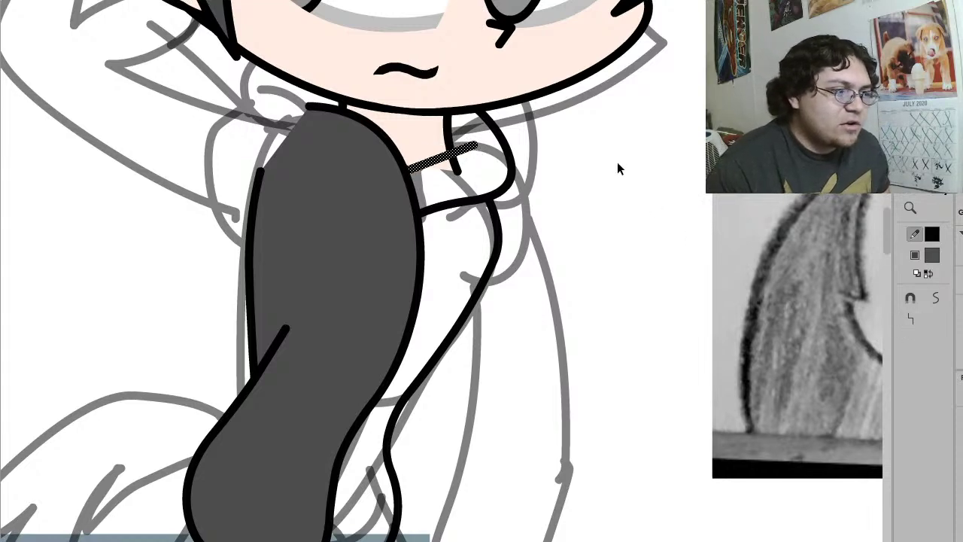
left_click_drag(455, 158, 480, 167)
left_click(481, 172, "ctrl")
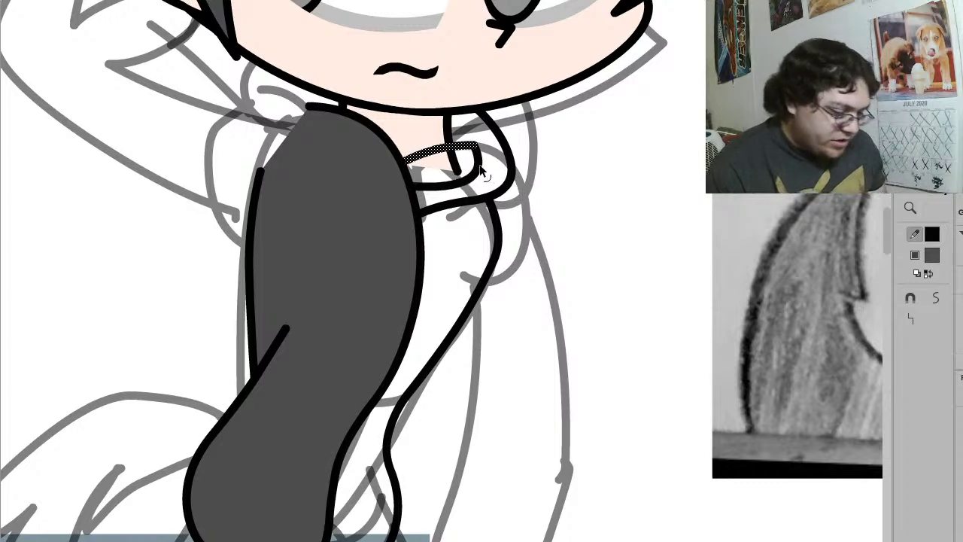
key("k")
left_click(473, 170)
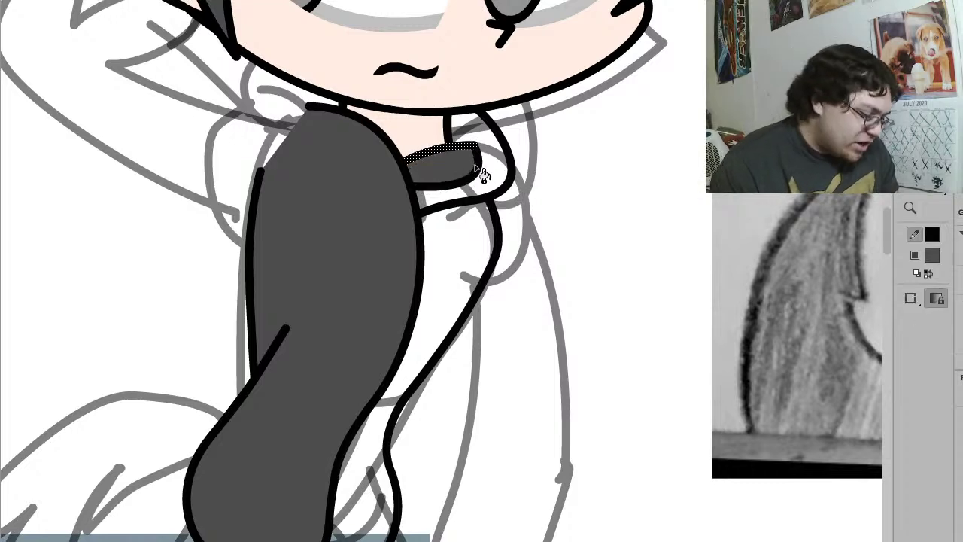
Step: Delete the curved outline along the collar's right and lower edge, keeping the grey fill
key("v")
left_click(482, 175)
key("Delete")
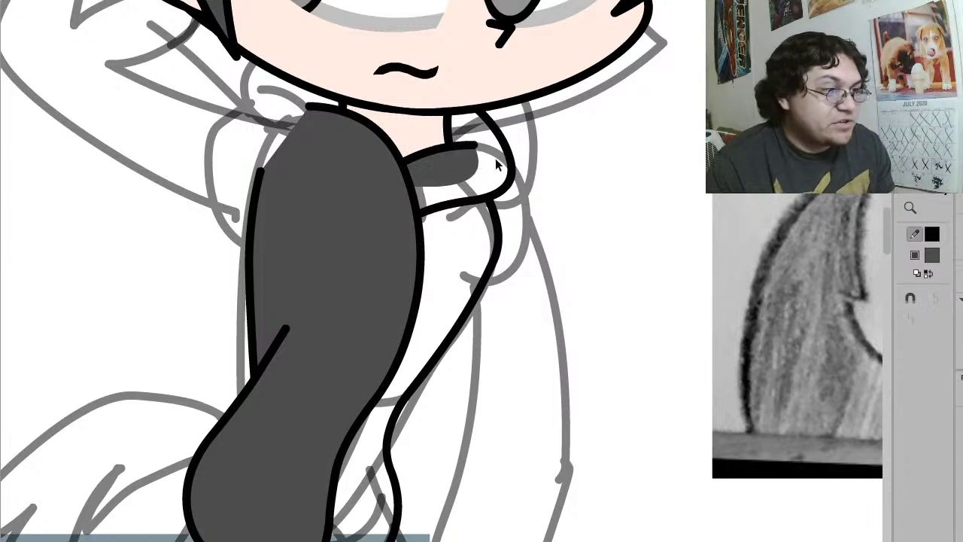
Step: Inside the back torso group, close the outline with a temporary line, fill both enclosed areas dark grey, and remove the temporary line
double_click(510, 163)
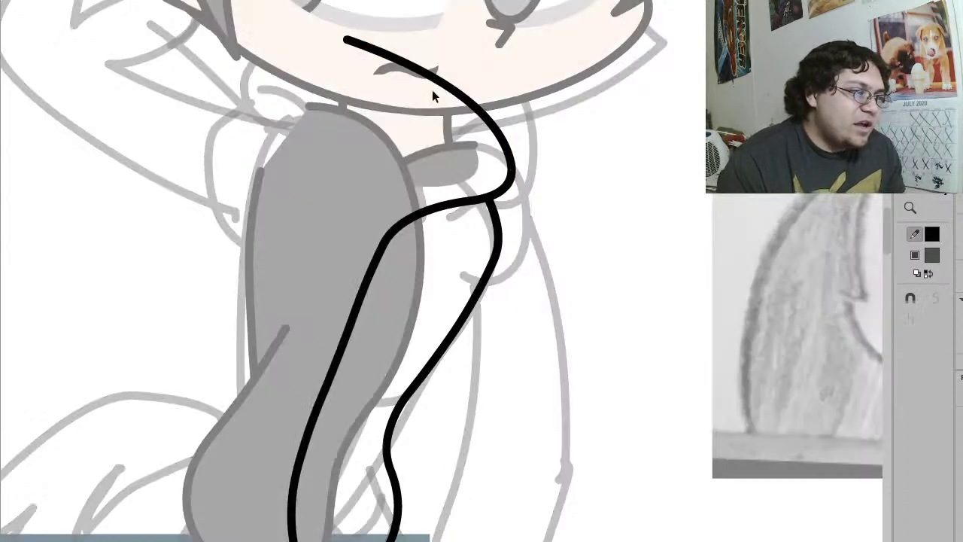
mouse_move(390, 59)
left_mouse_down()
mouse_move(356, 232)
mouse_move(401, 327)
left_mouse_up()
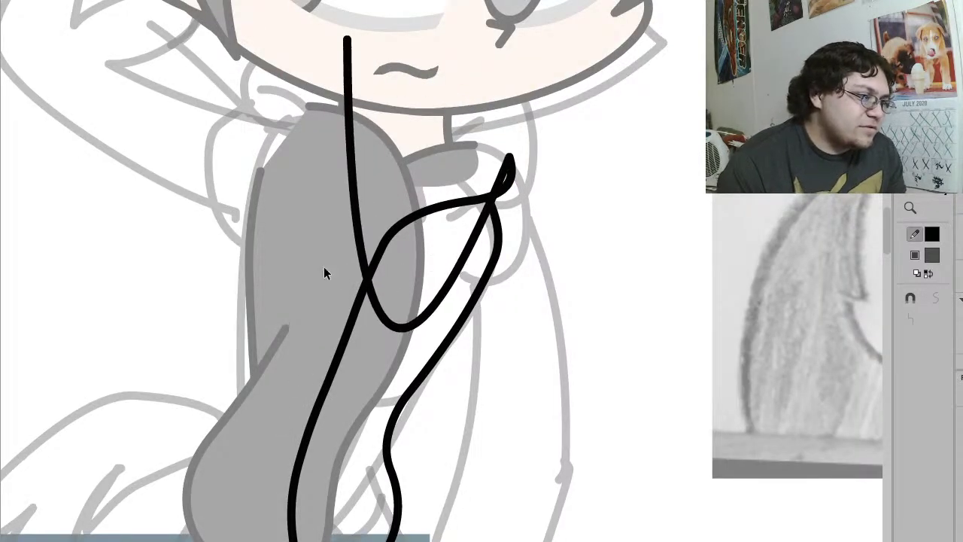
left_click(358, 243)
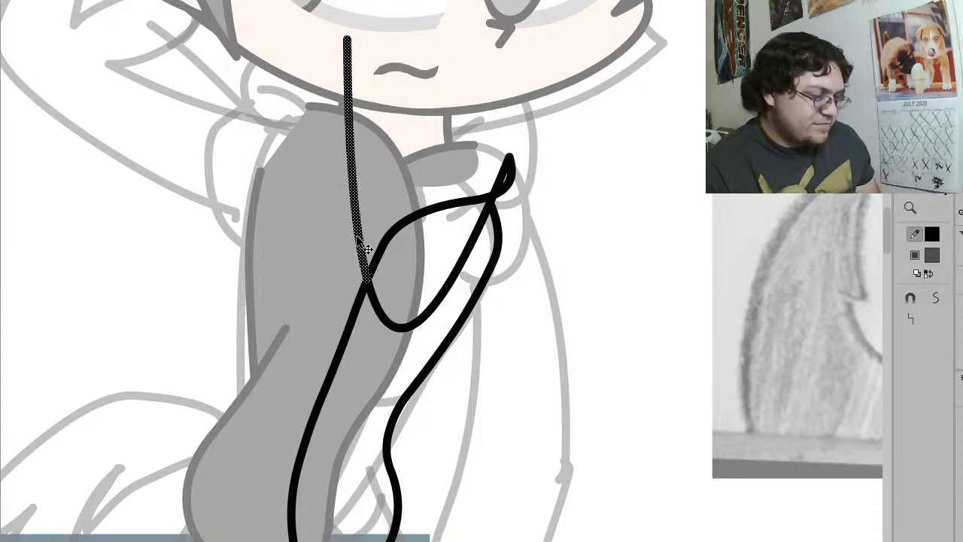
key("ctrl+z")
left_click(399, 224)
key("ctrl+y")
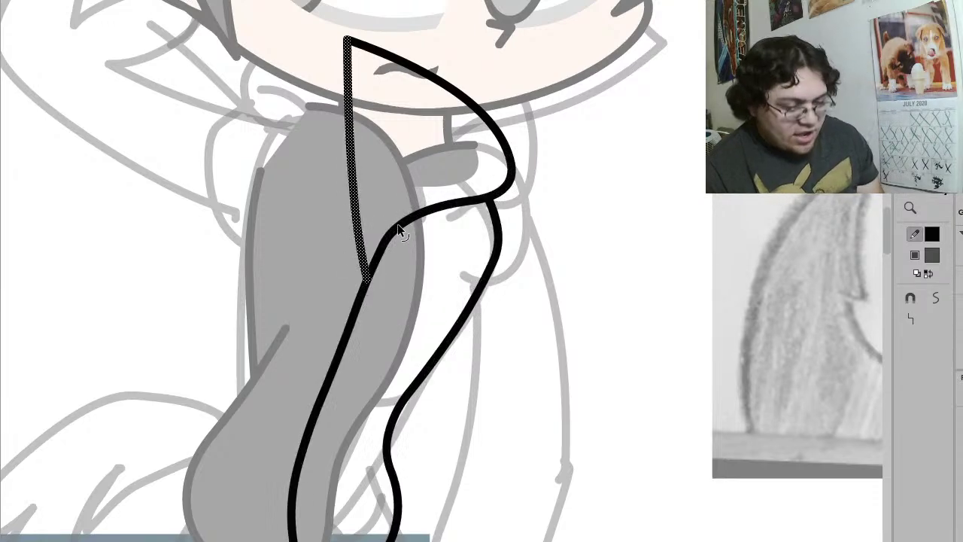
key("g")
left_click(425, 184)
left_click(428, 281)
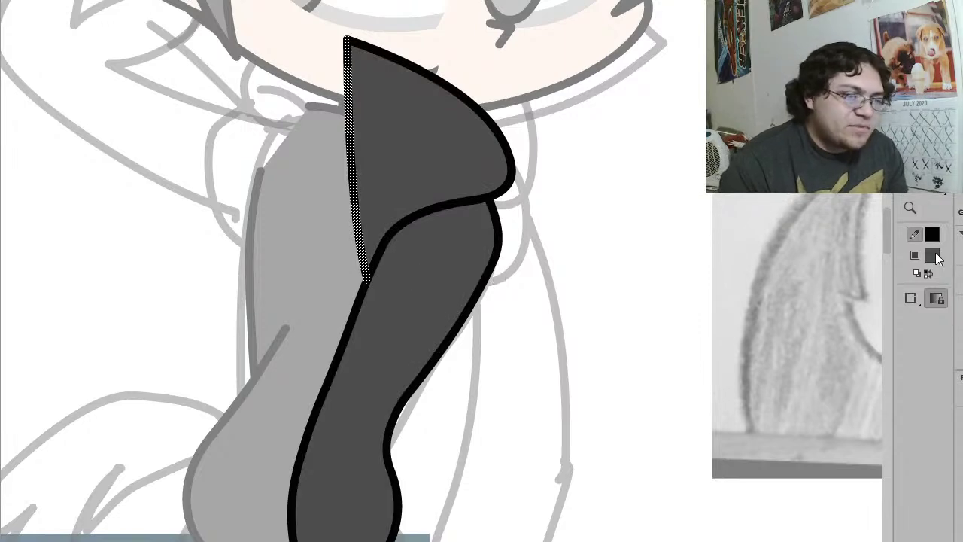
key("Delete")
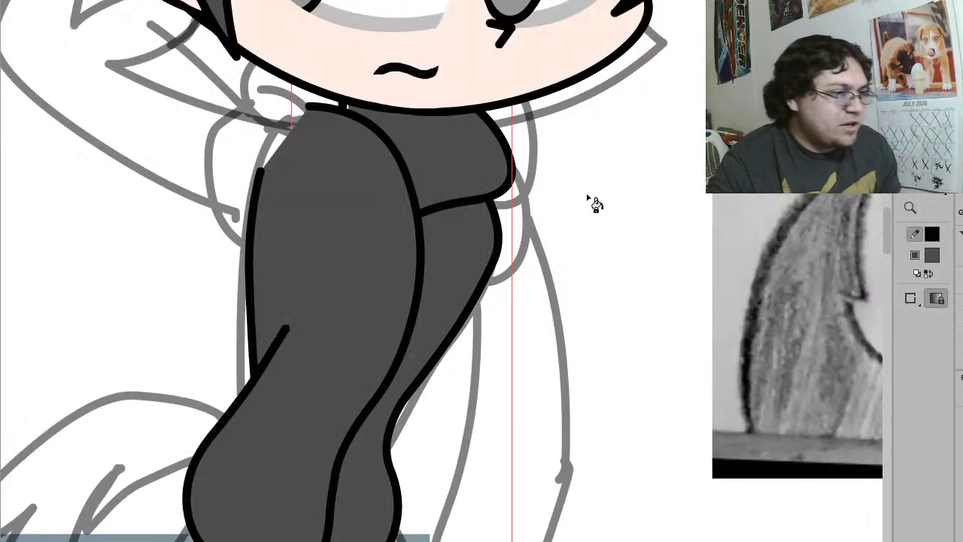
Step: Move the filled back torso shape behind the neck and the collar line
key("v")
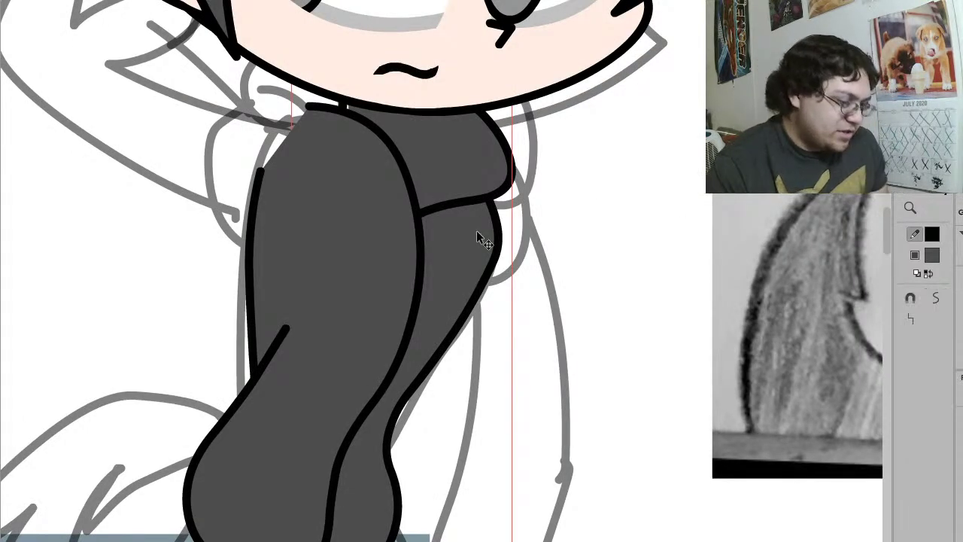
key("Delete")
left_click(420, 127)
key("Escape")
key("ctrl+z")
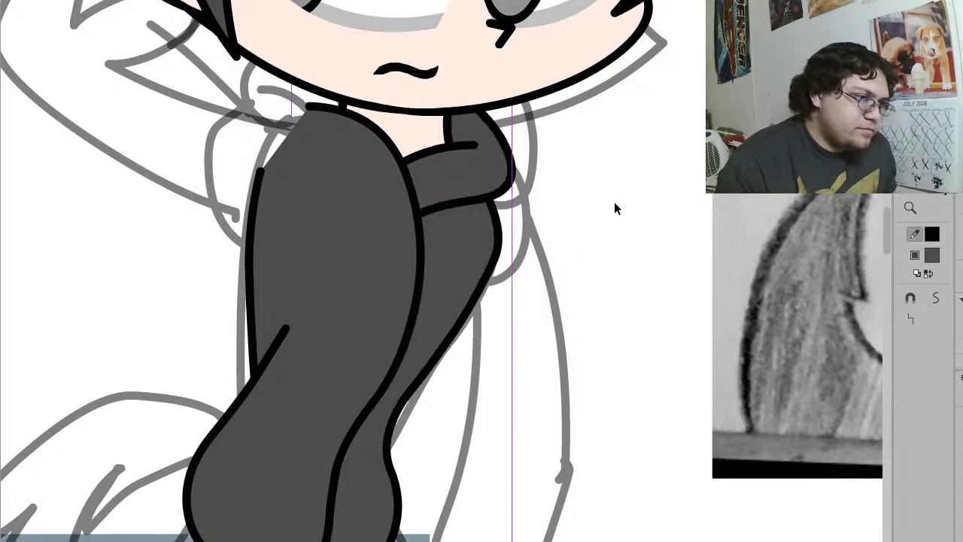
key("Escape")
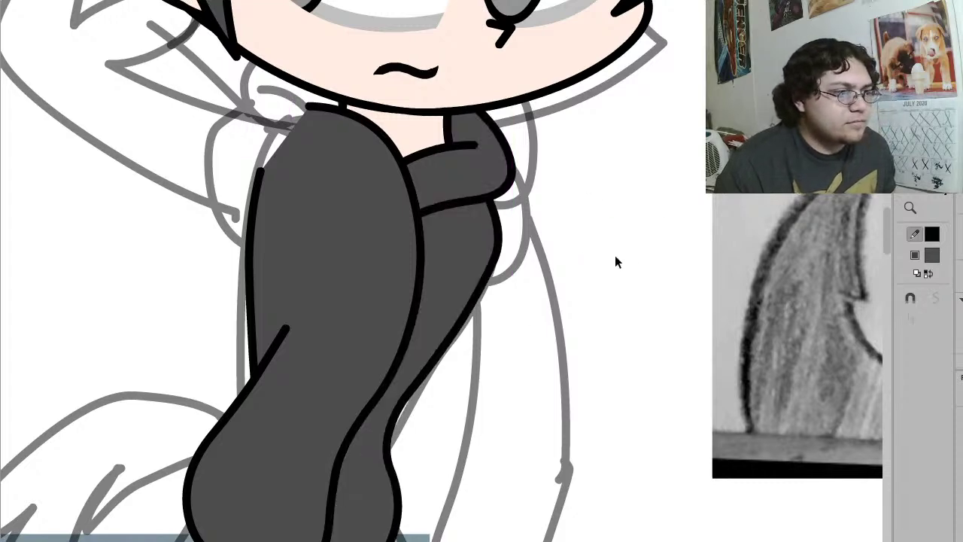
left_click_drag(376, 124, 330, 162)
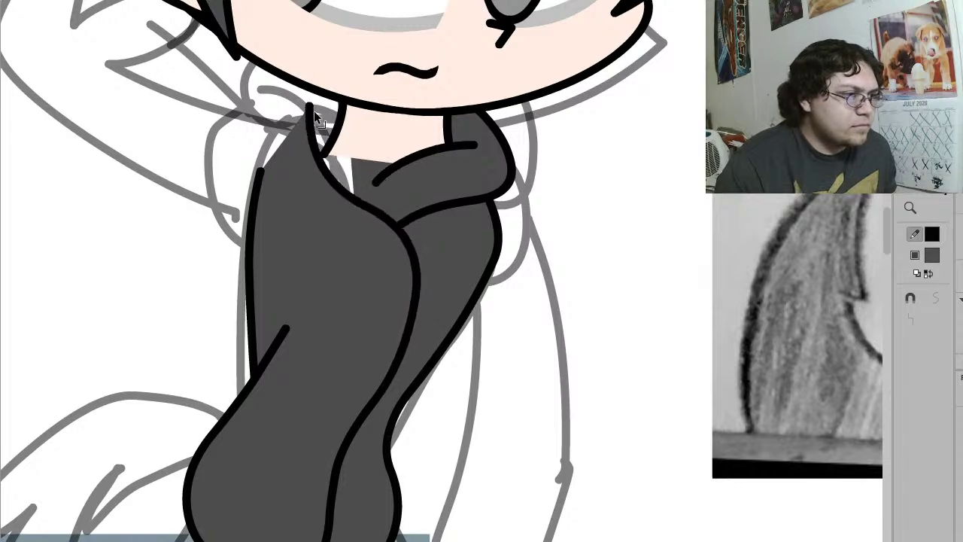
left_click_drag(312, 105, 310, 110)
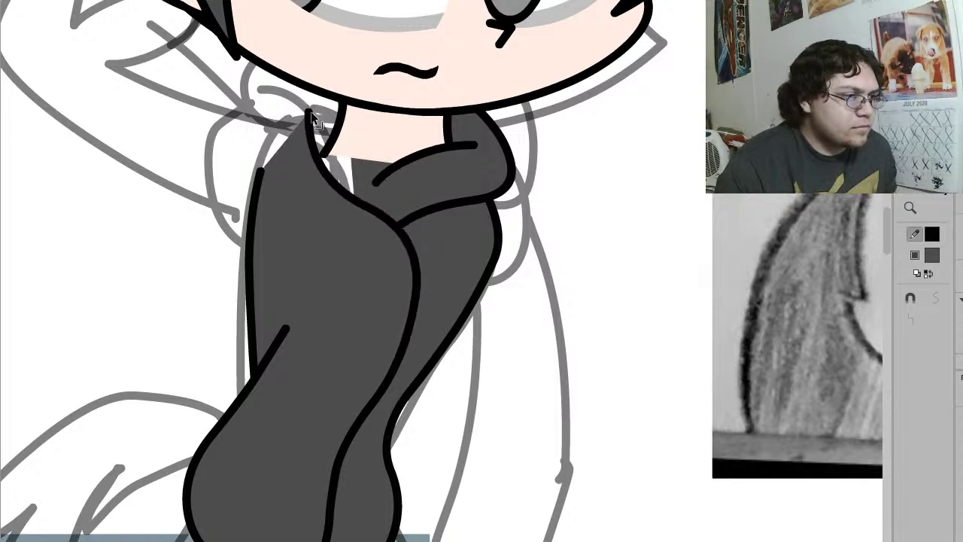
key("ctrl+z")
key("ctrl+z")
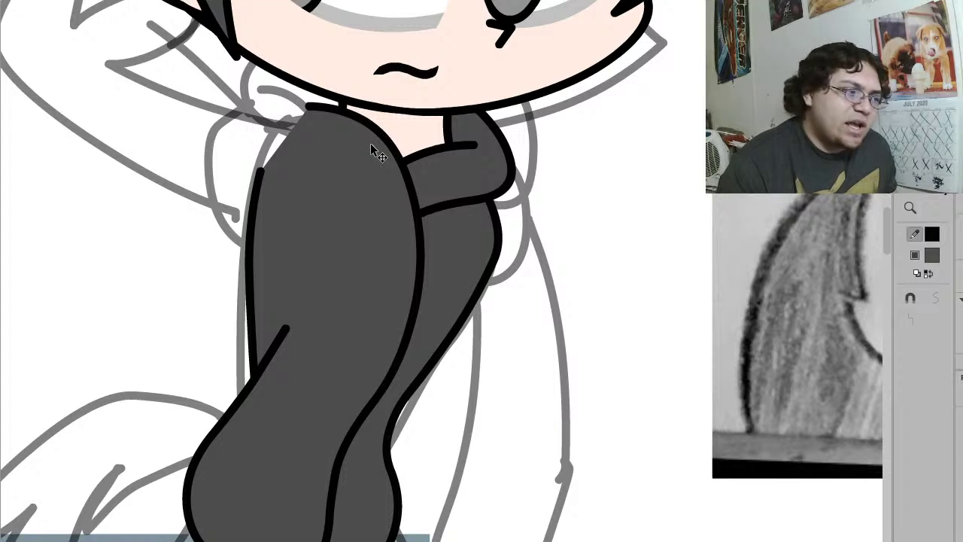
Step: Extend the upper end of the front torso's edge out to the shoulder and bend the edge down into a neckline curve below the neck
left_click_drag(309, 109, 302, 109)
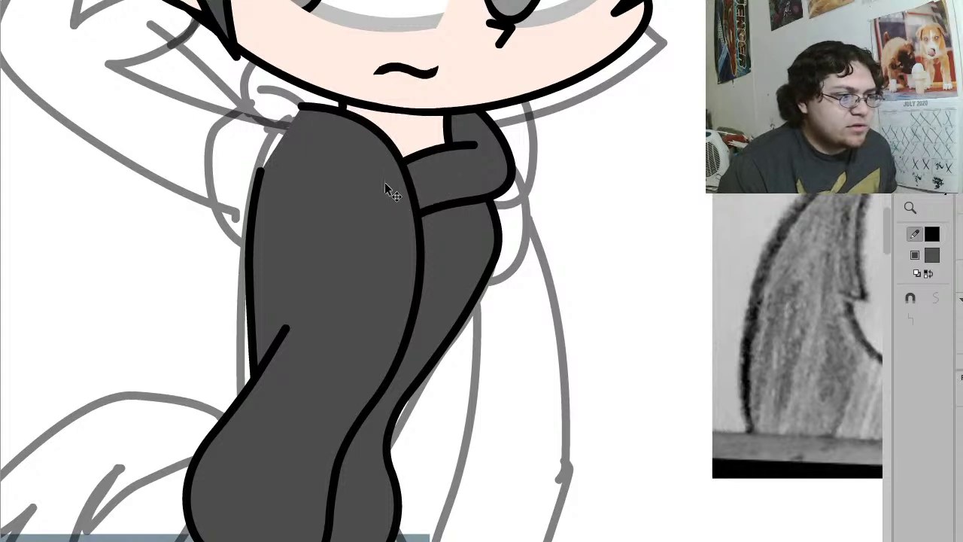
left_click_drag(355, 118, 331, 147)
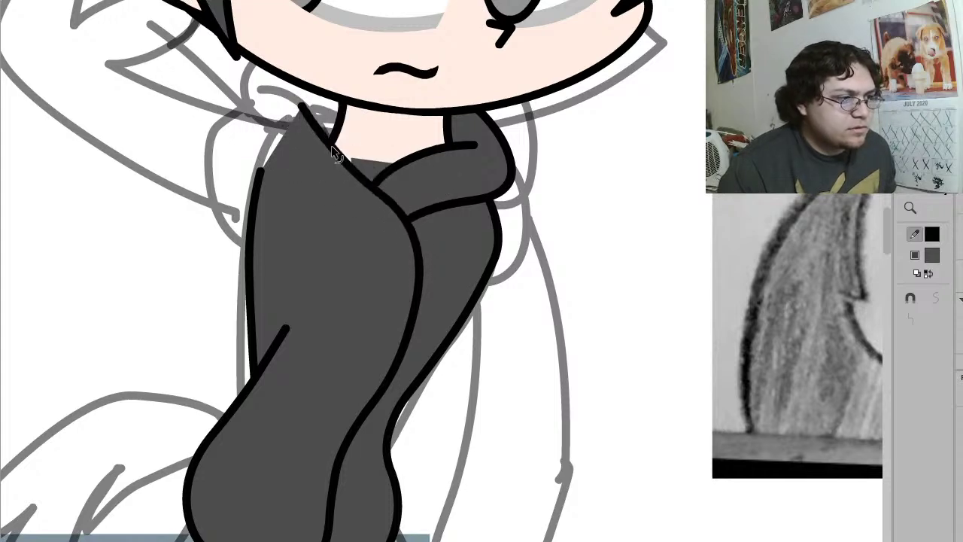
key("ctrl+z")
left_click_drag(300, 106, 290, 111)
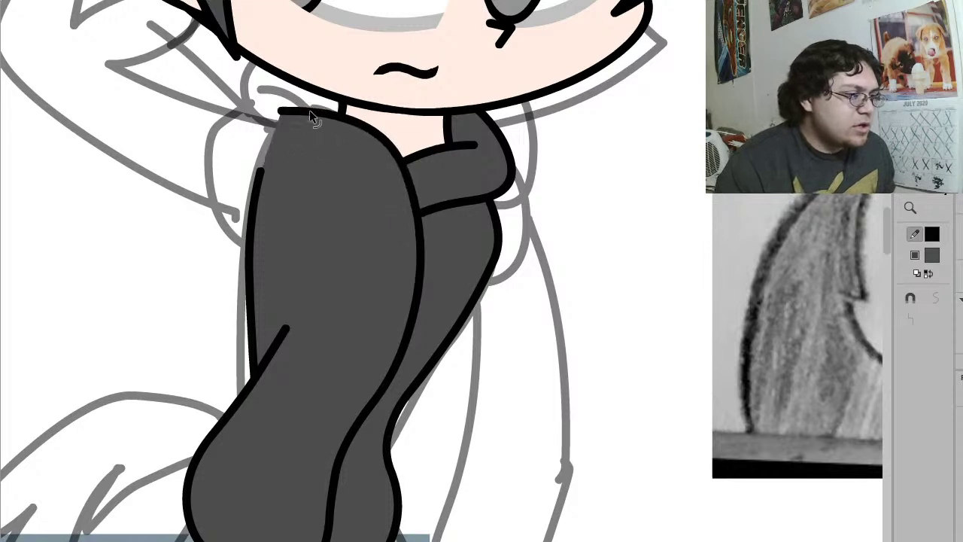
mouse_move(360, 126)
left_mouse_down()
mouse_move(308, 153)
mouse_move(322, 172)
mouse_move(314, 166)
left_mouse_up()
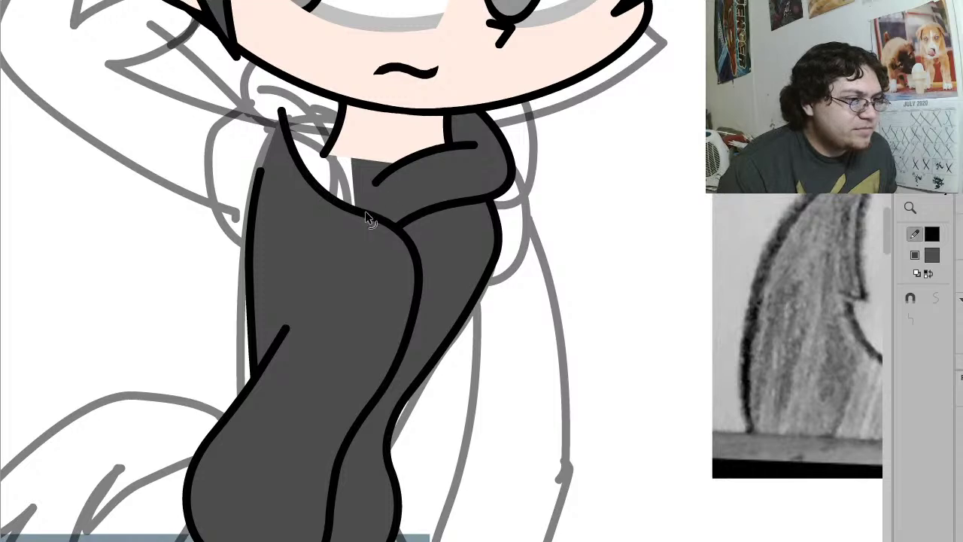
left_click_drag(368, 213, 370, 204)
left_click_drag(395, 361, 396, 359)
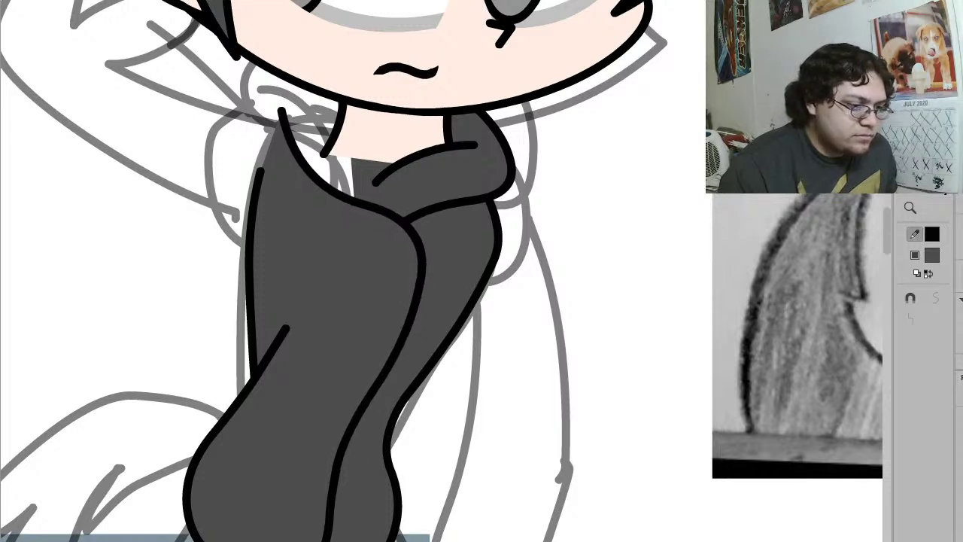
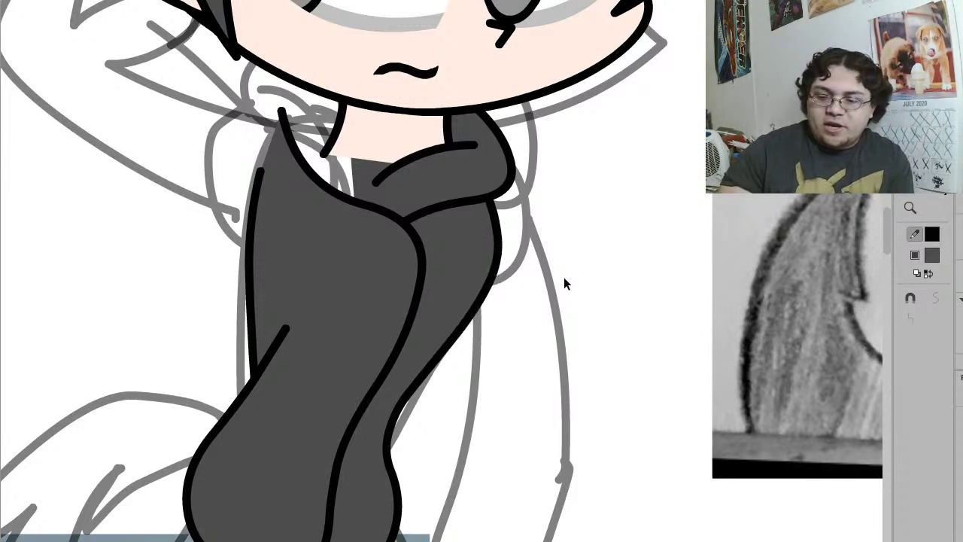
Step: Inside the front torso group, swing the free end of the waist fold line downward and curve it into a short crease
left_click(386, 231)
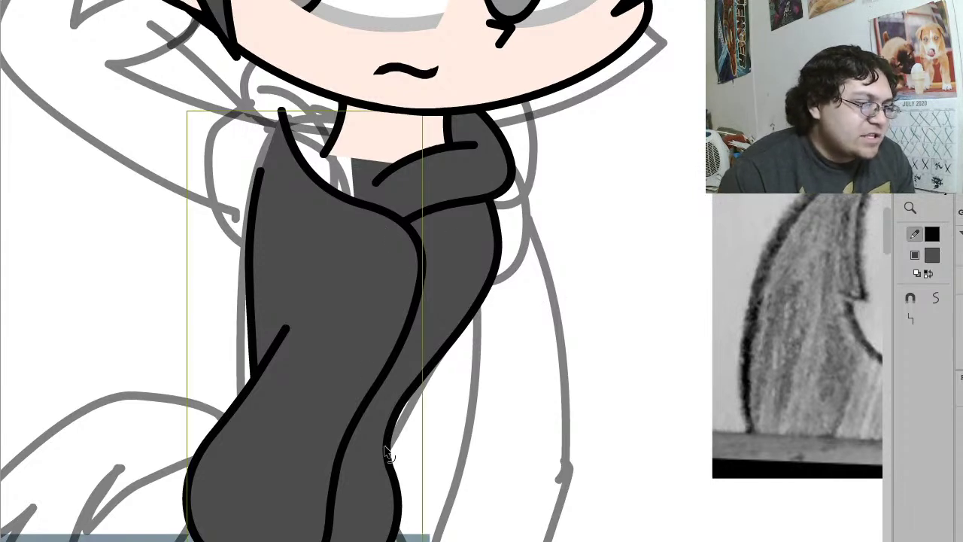
double_click(277, 361)
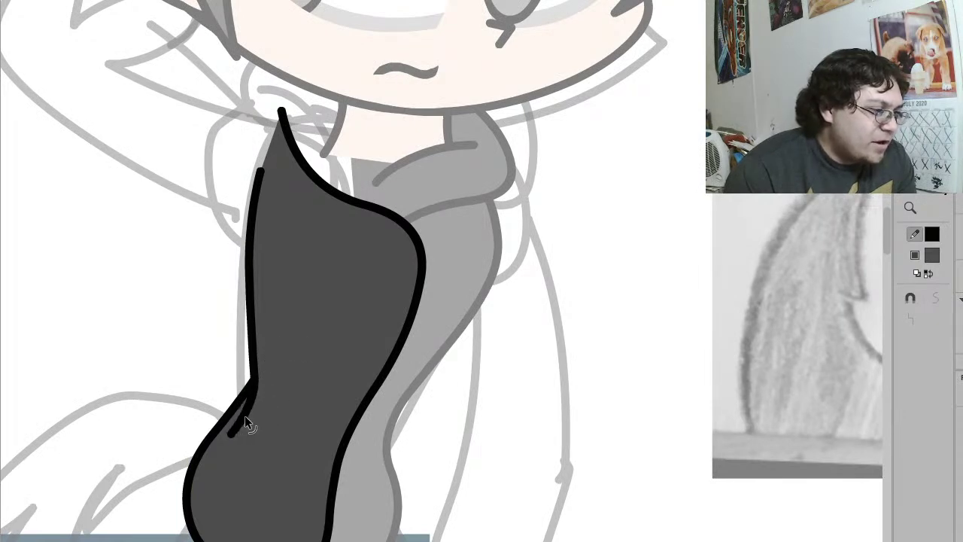
double_click(164, 368)
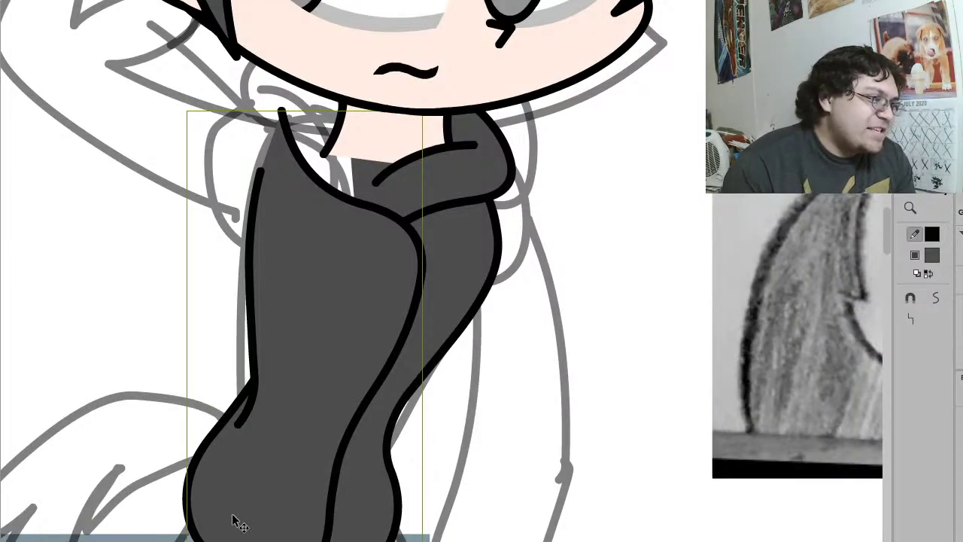
key("Escape")
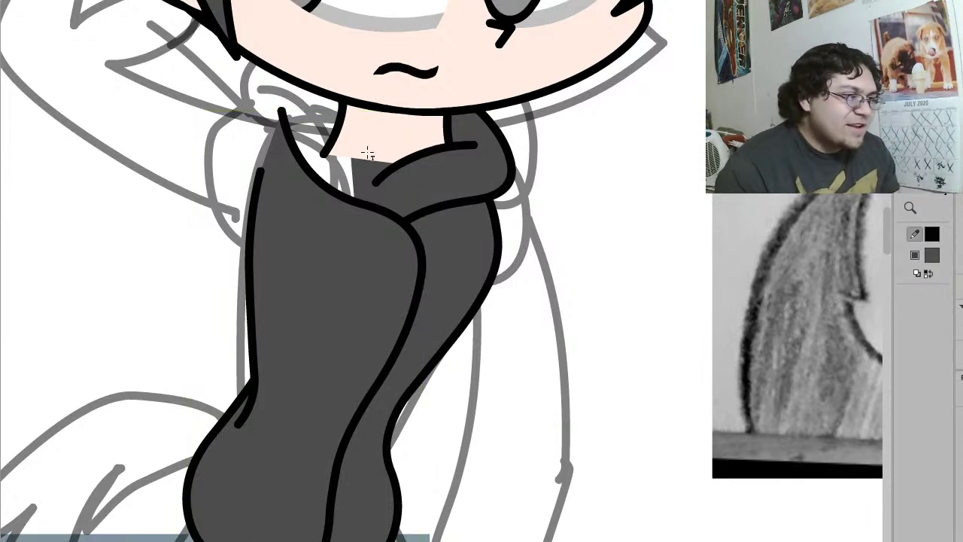
Step: Draw a line from the back collar's lower end across the neck's base toward the near shoulder and straighten it
key("y")
left_click_drag(380, 179, 308, 114)
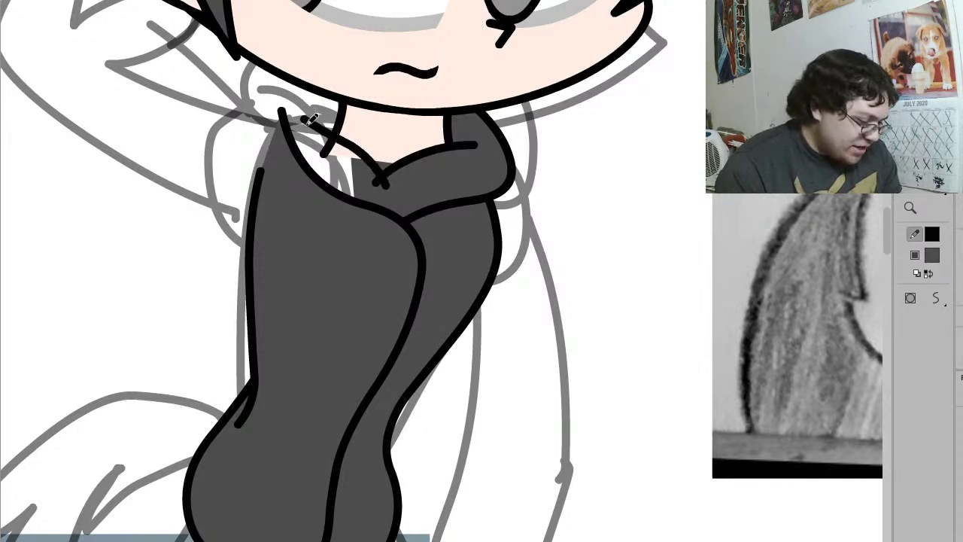
key("v")
left_click(335, 141)
left_click(909, 318)
left_click(909, 318)
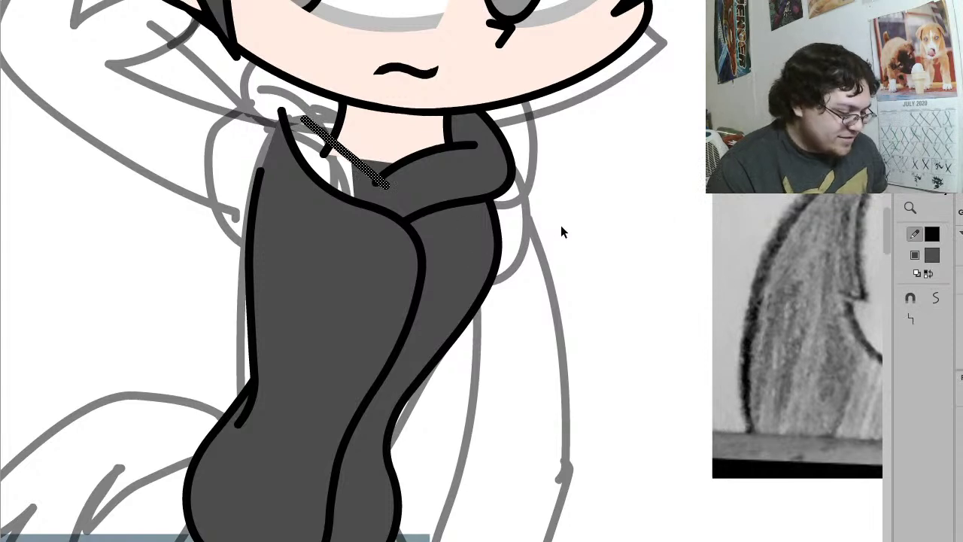
left_click(637, 216)
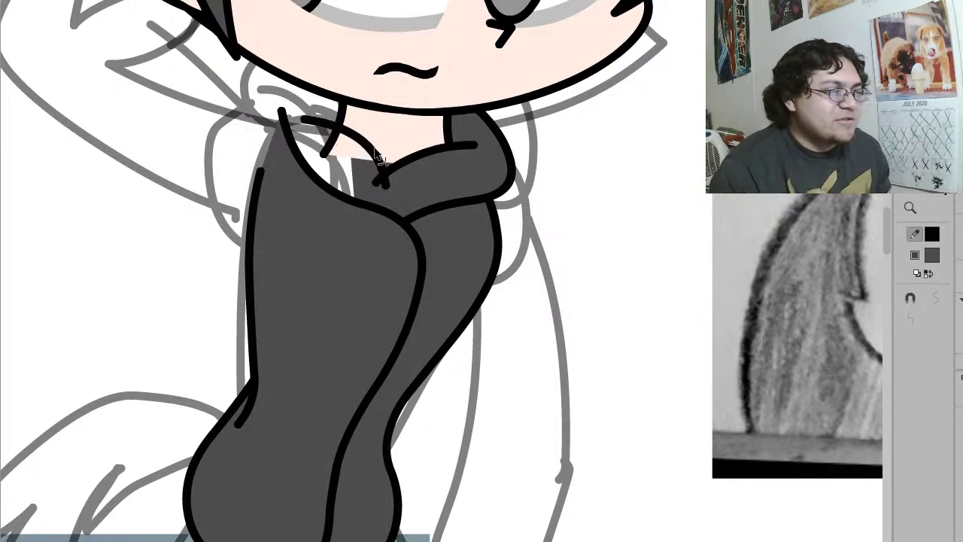
Step: Extend the new collar line down to the front torso's edge as a smooth curve and stretch the neck's skin fill downward
mouse_move(368, 153)
left_mouse_down()
mouse_move(394, 180)
mouse_move(414, 251)
mouse_move(414, 240)
left_mouse_up()
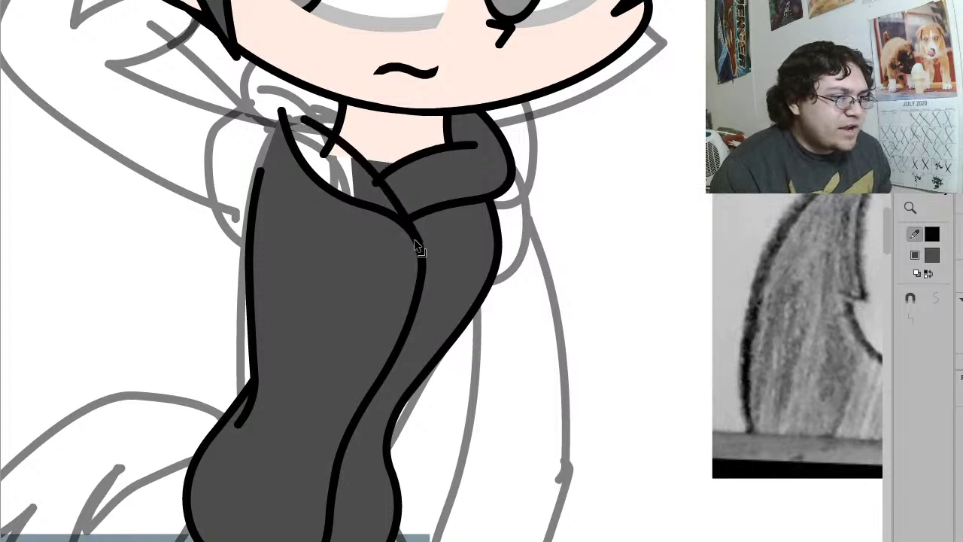
mouse_move(382, 186)
left_mouse_down()
mouse_move(391, 185)
mouse_move(384, 168)
mouse_move(382, 192)
left_mouse_up()
left_click(394, 195)
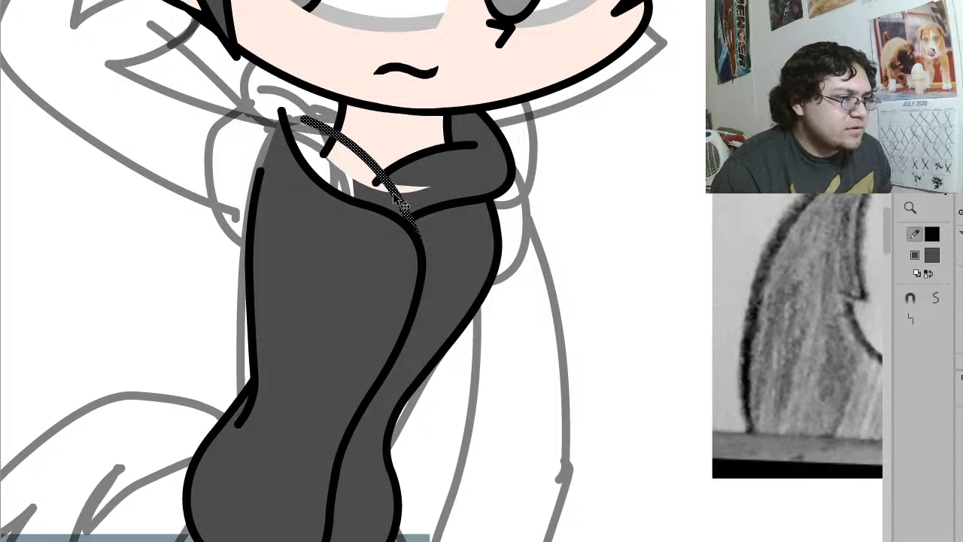
left_click(909, 322)
left_click(907, 323)
left_click(617, 262)
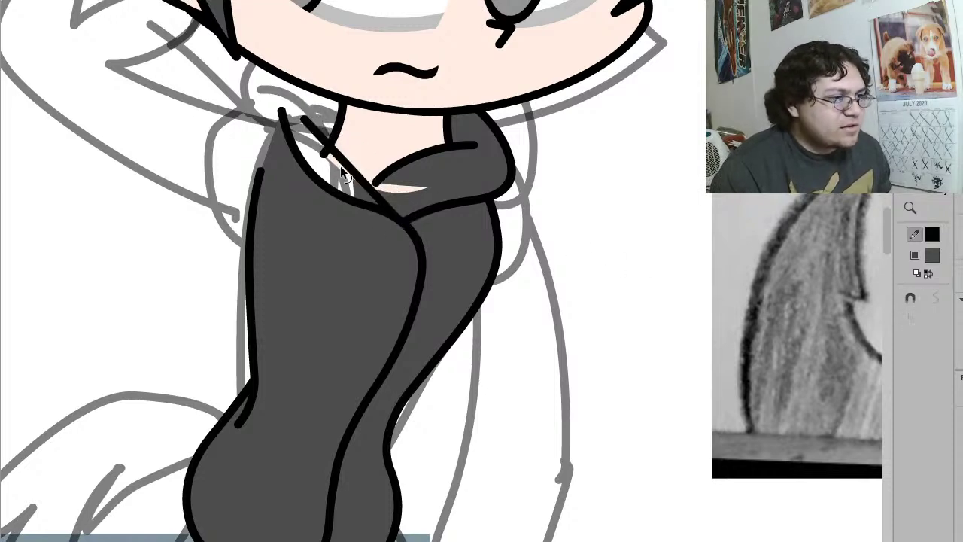
Step: Close the near collar flap with a short temporary line, fill it dark grey, and delete the temporary line
left_click(309, 150)
key("ctrl+z")
key("k")
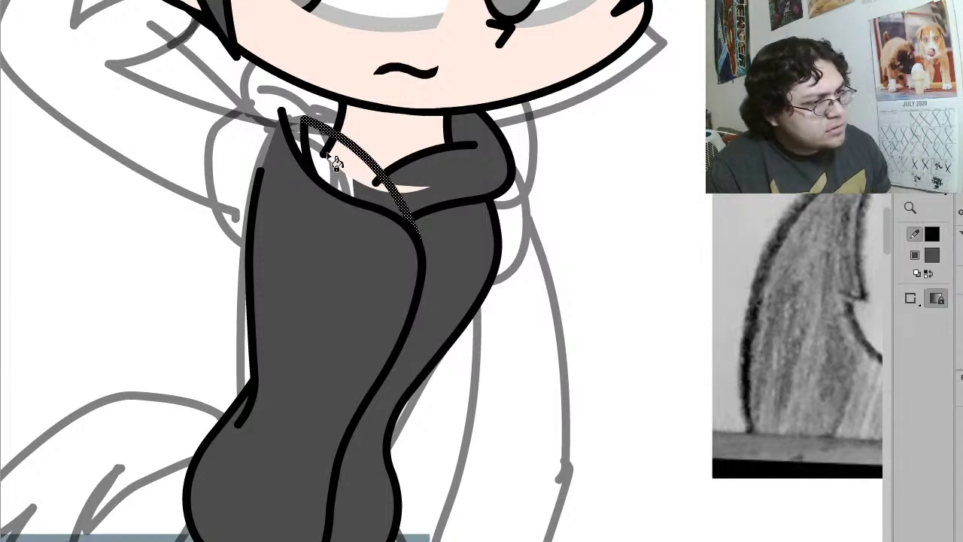
left_click(330, 155)
key("ctrl+z")
left_click(322, 154)
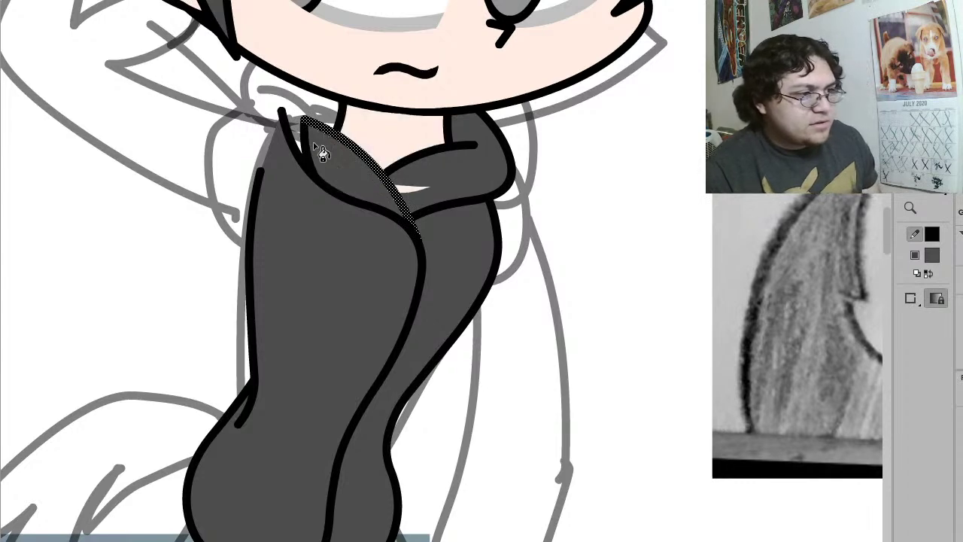
key("v")
left_click(305, 144)
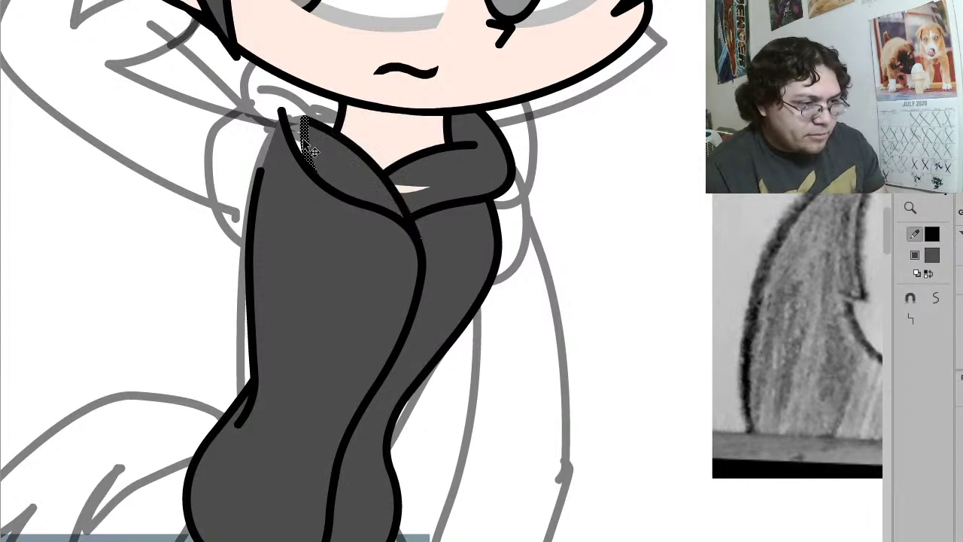
key("Delete")
Step: Group the back collar's line with its grey fill and reshape the fill inside the group to cover the gap in the collar
left_click_drag(405, 192, 454, 170)
left_click(423, 172)
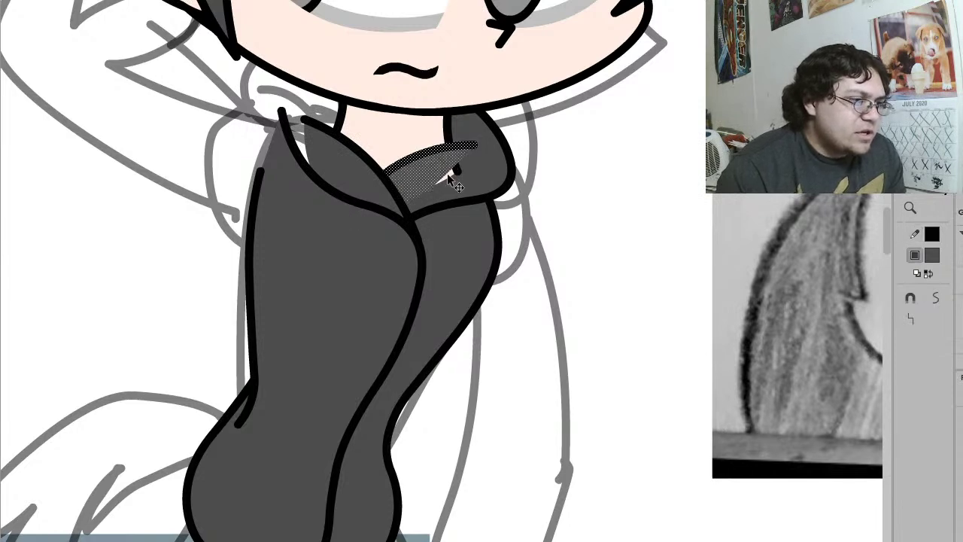
key("ctrl+g")
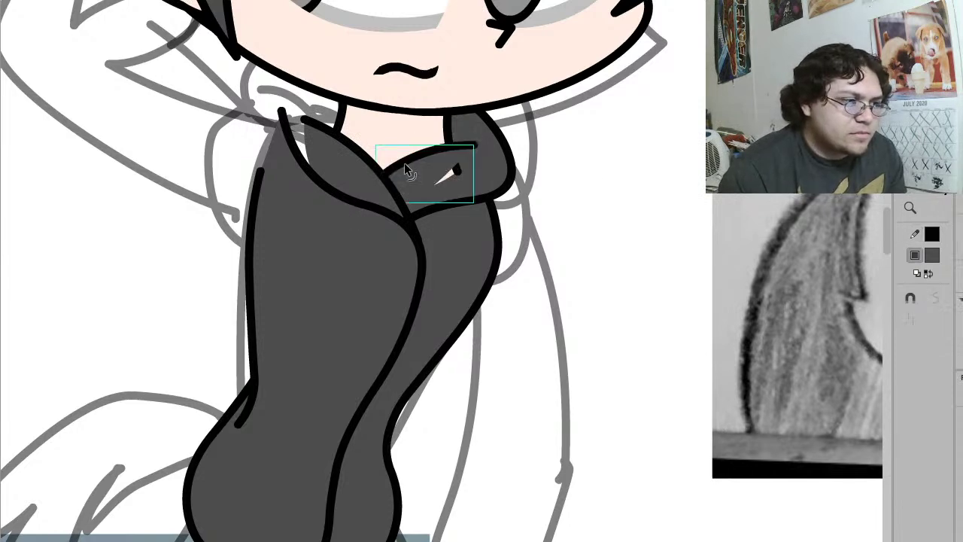
double_click(413, 174)
left_click_drag(453, 184, 472, 180)
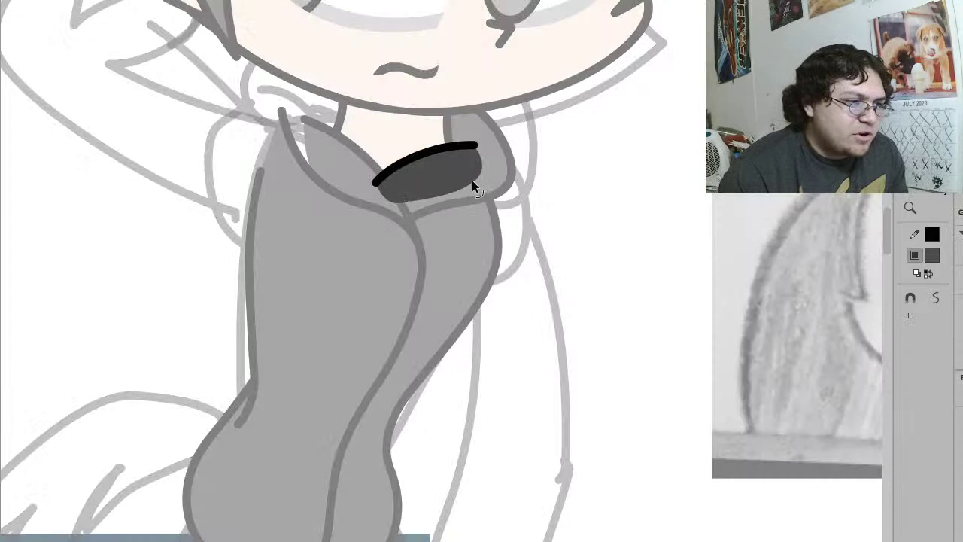
double_click(576, 210)
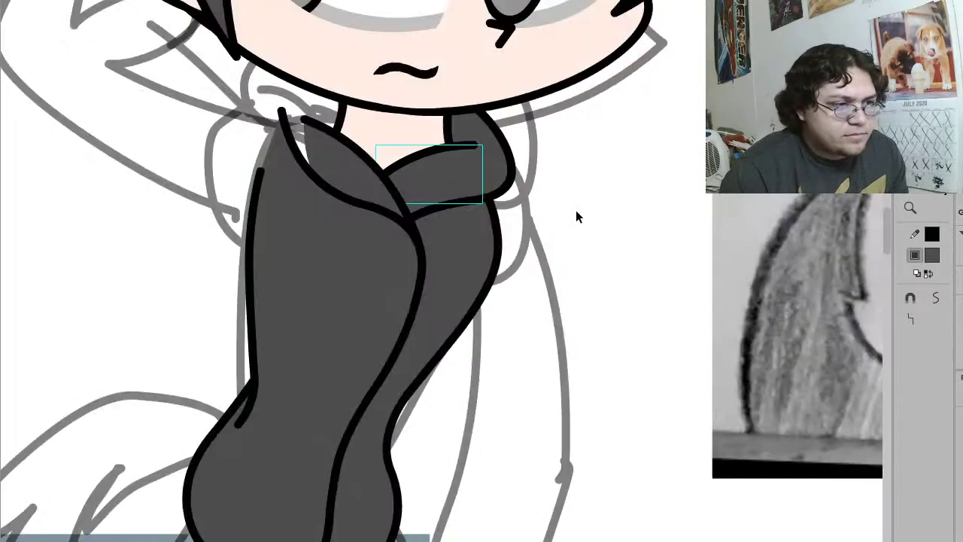
Step: Stretch the front torso's grey fill toward the neck and bend its collar line outward from the jaw down to the collar crossing
left_click_drag(282, 116, 349, 75)
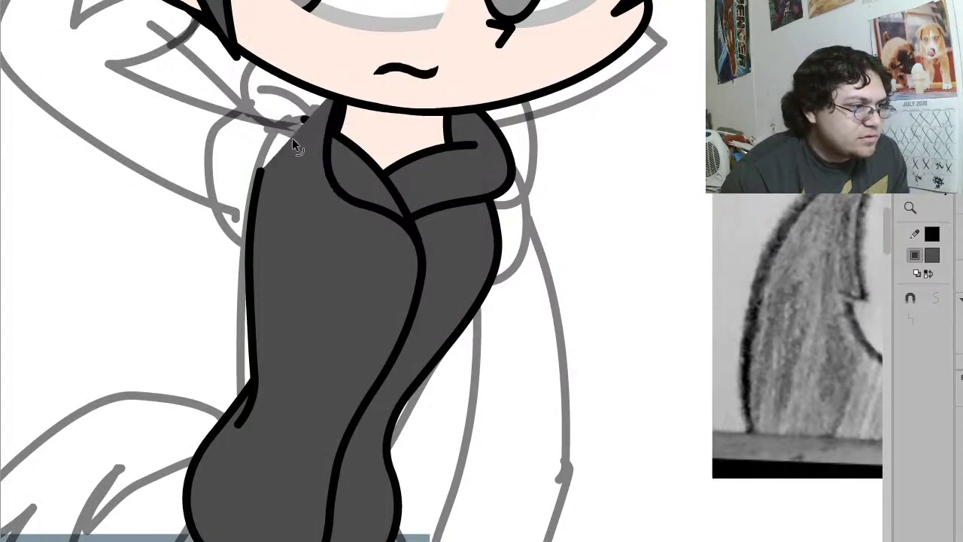
left_click_drag(288, 140, 254, 83)
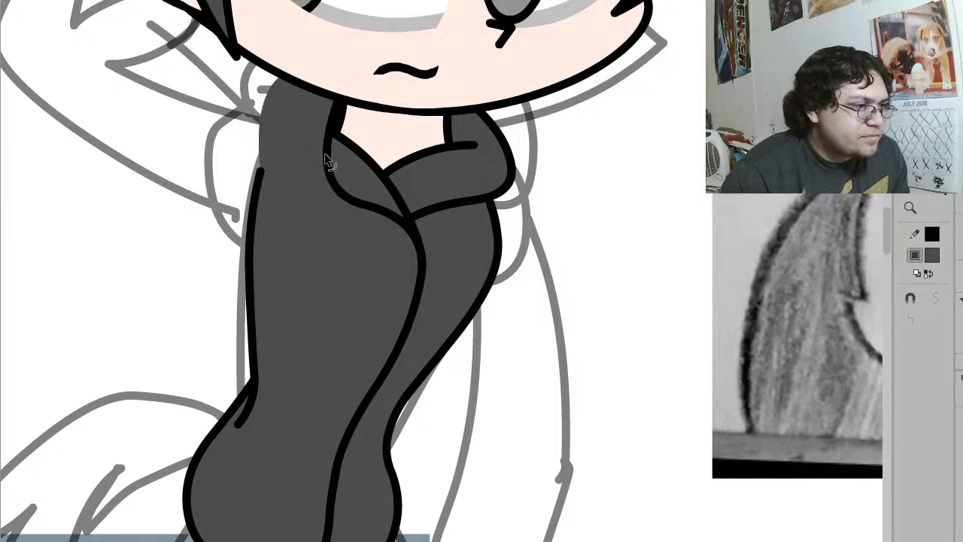
left_click_drag(324, 158, 289, 117)
left_click_drag(314, 163, 309, 175)
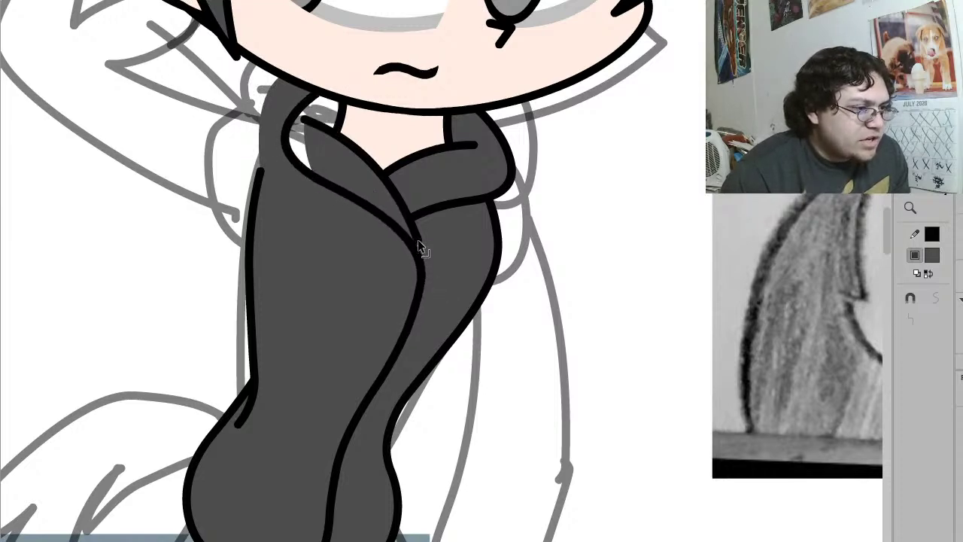
left_click_drag(418, 240, 417, 259)
left_click(498, 132)
key("Escape")
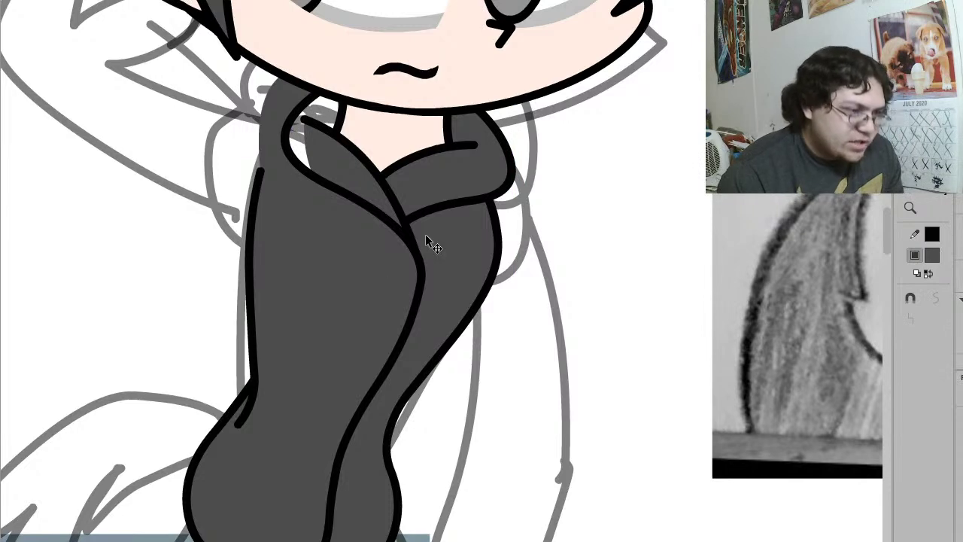
Step: Fill the gap inside the near collar flap dark grey and pull the torso's grey fill in to uncover the collar's outer line
key("n")
left_click(328, 121)
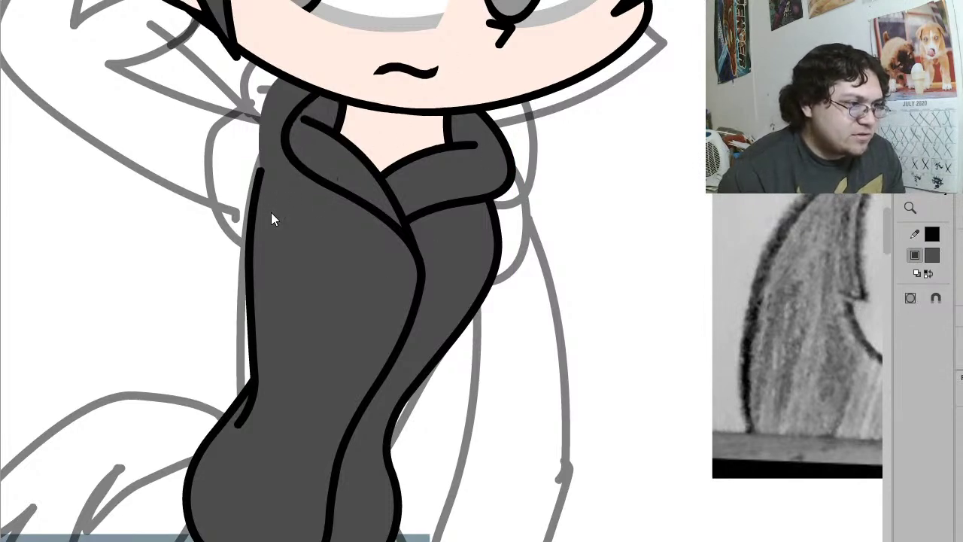
key("v")
mouse_move(274, 84)
left_mouse_down()
mouse_move(339, 99)
mouse_move(288, 106)
left_mouse_up()
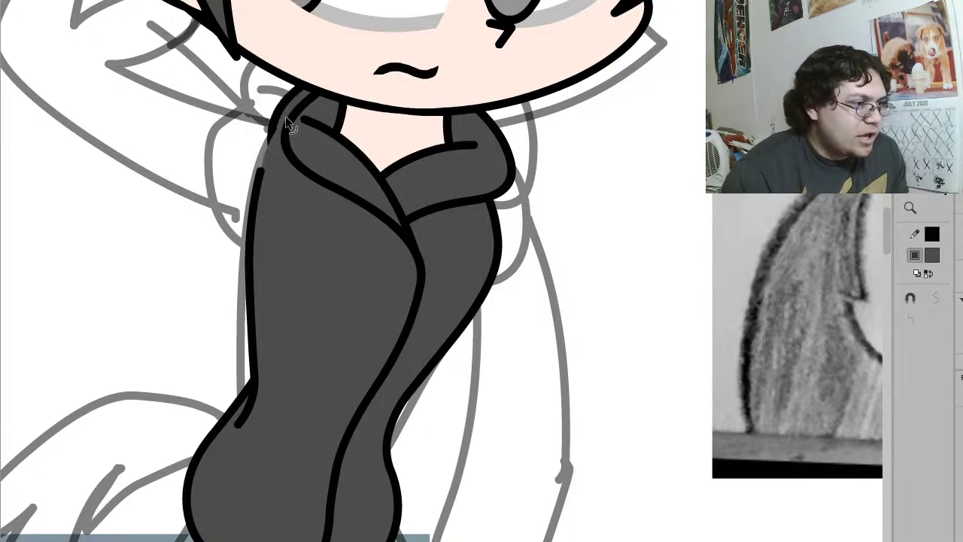
left_click_drag(269, 142, 268, 162)
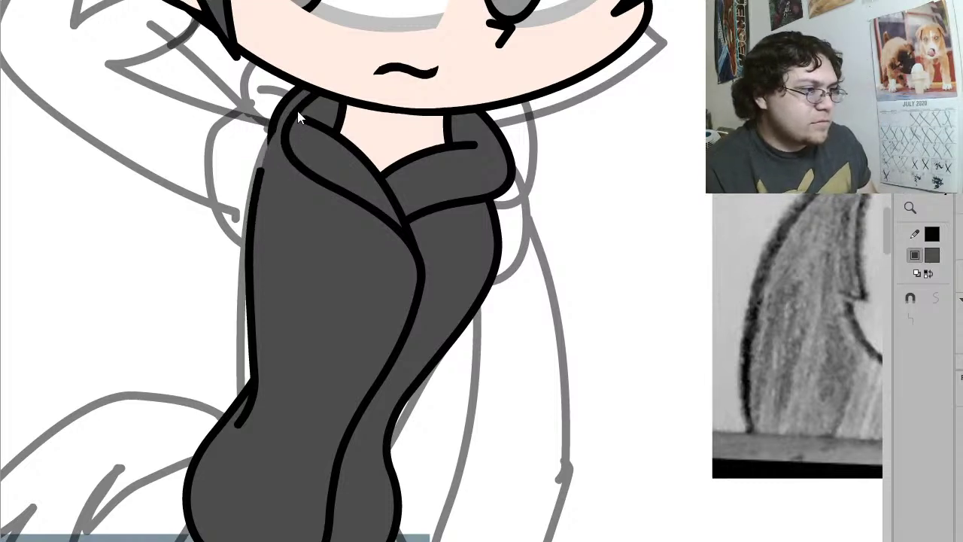
Step: Try to extend the front torso's side outline and reshape its fill up to the collar, then undo the changes
left_click(296, 109)
double_click(297, 109)
left_click(297, 110)
left_click(291, 137)
key("ctrl+z")
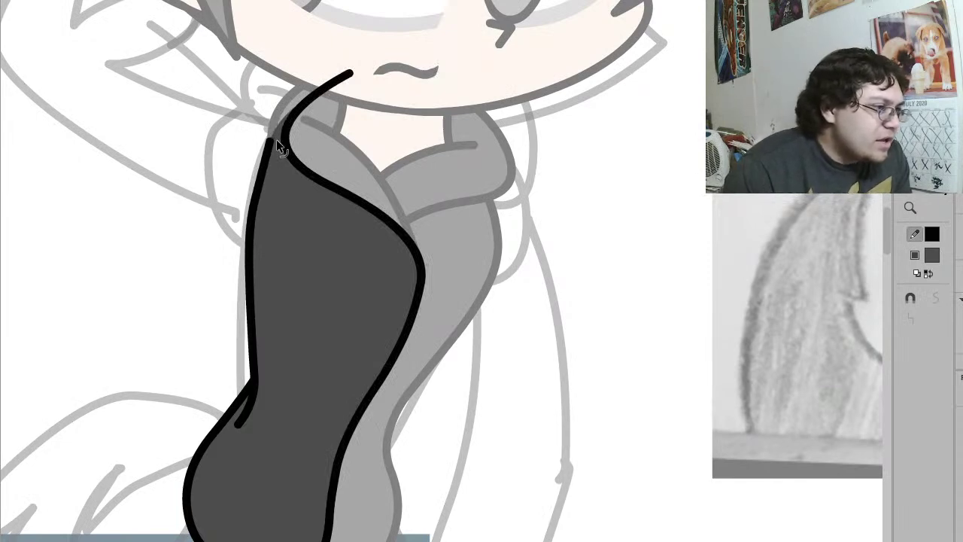
key("ctrl+z")
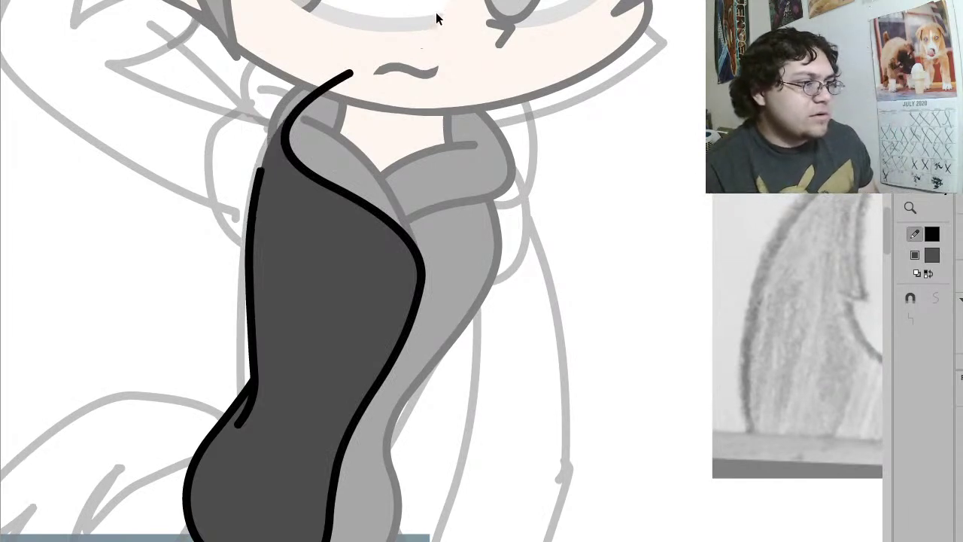
left_click_drag(270, 134, 255, 162)
key("ctrl+z")
Step: Trim the upper corner of the front torso's grey fill beside the collar and delete the upper segment of its collar line
mouse_move(251, 131)
left_mouse_down()
mouse_move(271, 156)
mouse_move(217, 63)
left_mouse_up()
key("Delete")
left_click_drag(236, 101, 426, 2)
key("ctrl+z")
key("ctrl+z")
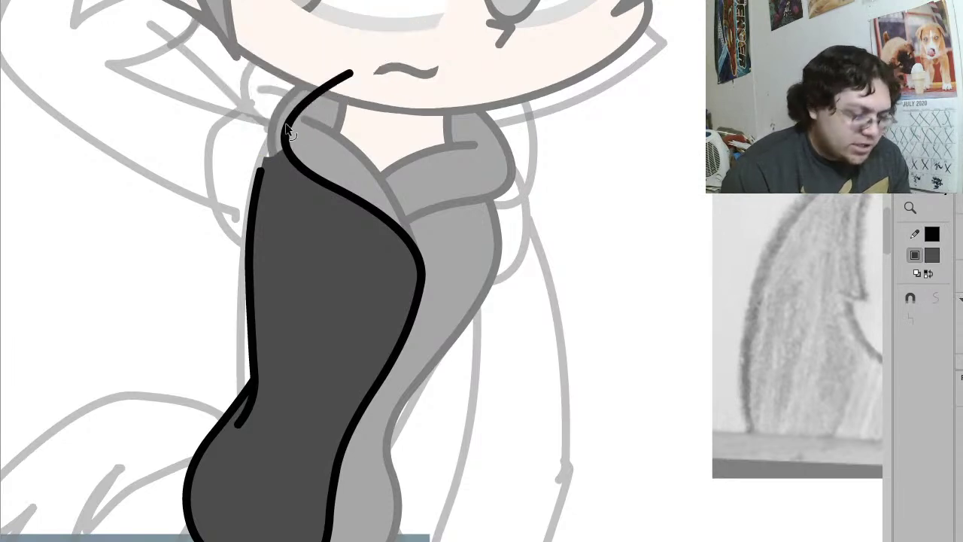
left_click(286, 125)
key("Delete")
double_click(286, 124)
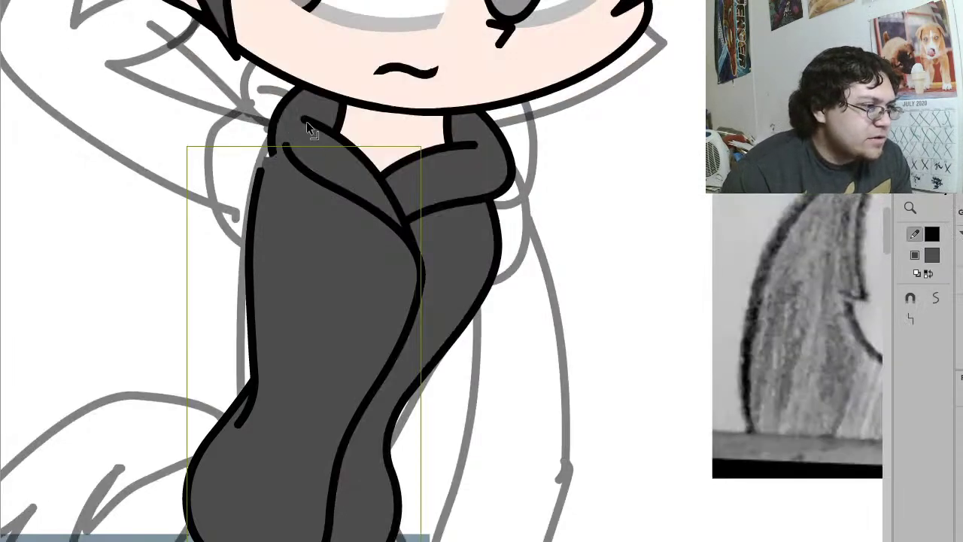
left_click(282, 122)
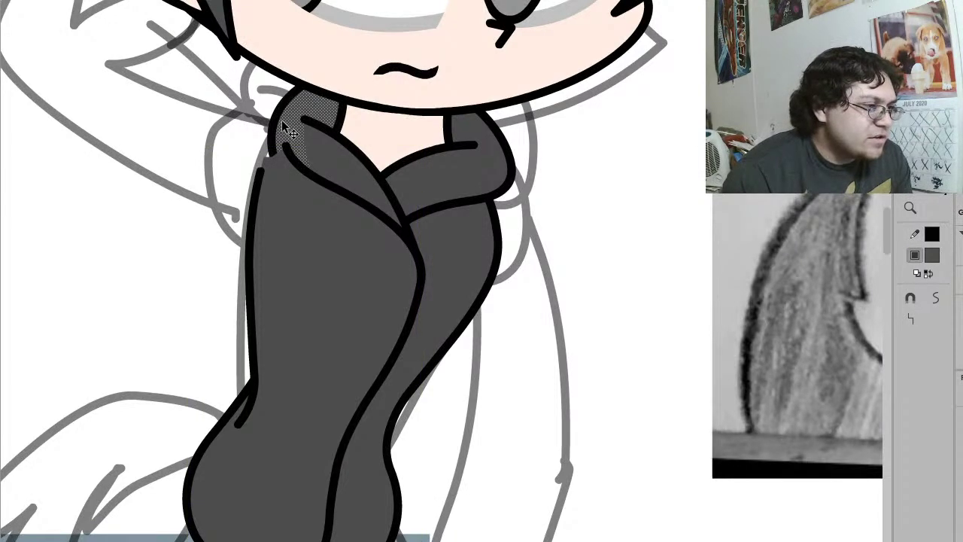
double_click(283, 122)
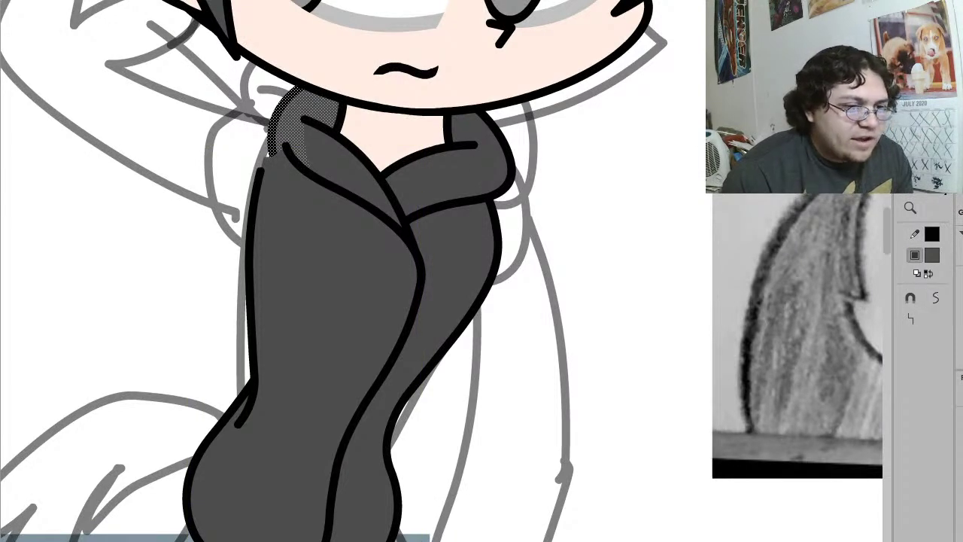
key("Delete")
key("ctrl+z")
key("ctrl+z")
key("ctrl+z")
key("ctrl+z")
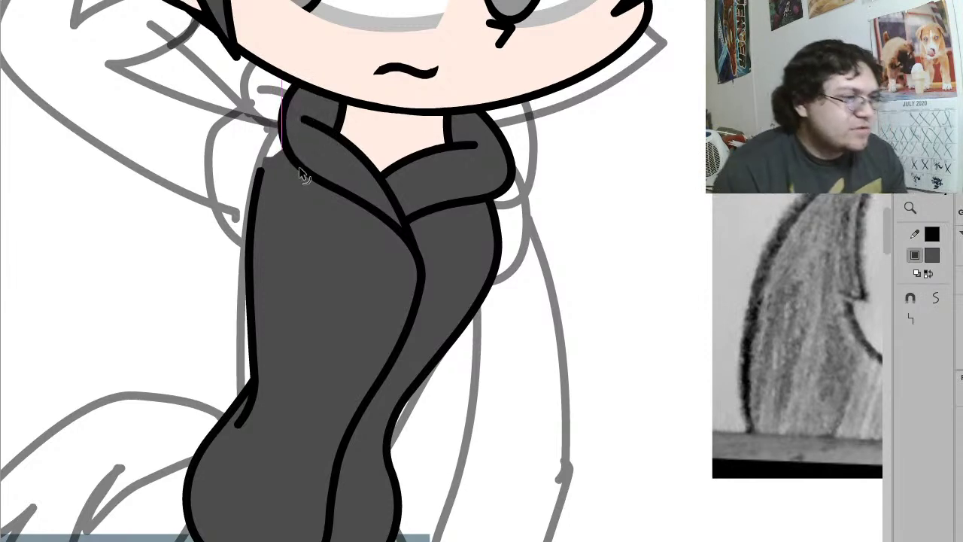
Step: Reshape the lines where the near collar meets the torso and scale the collar outward with Free Transform to close the gap
left_click(210, 125)
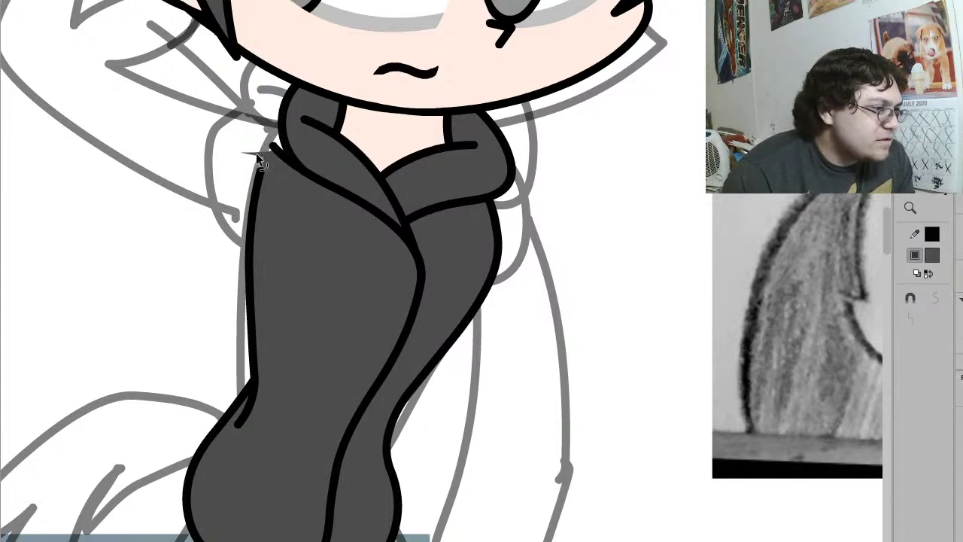
mouse_move(311, 179)
left_mouse_down()
mouse_move(298, 177)
mouse_move(305, 186)
left_mouse_up()
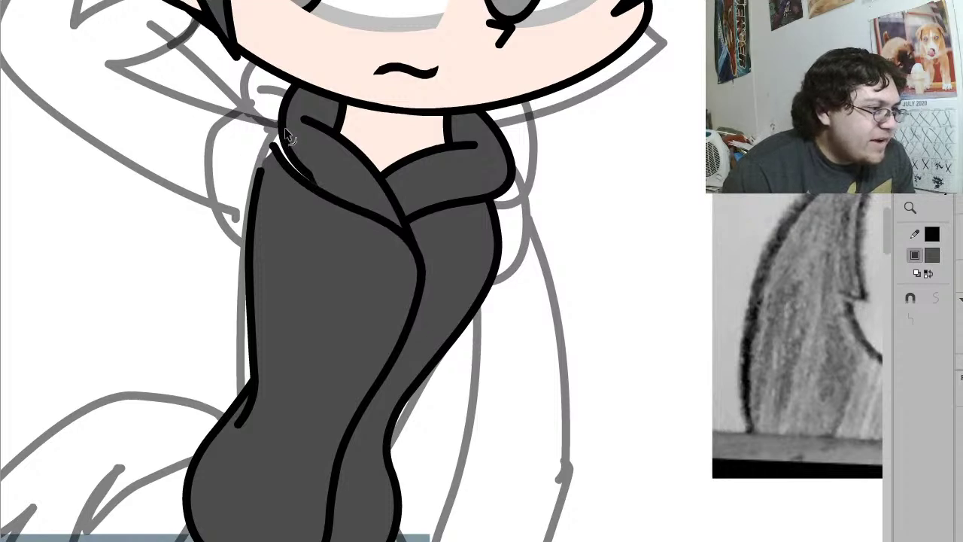
left_click(280, 151)
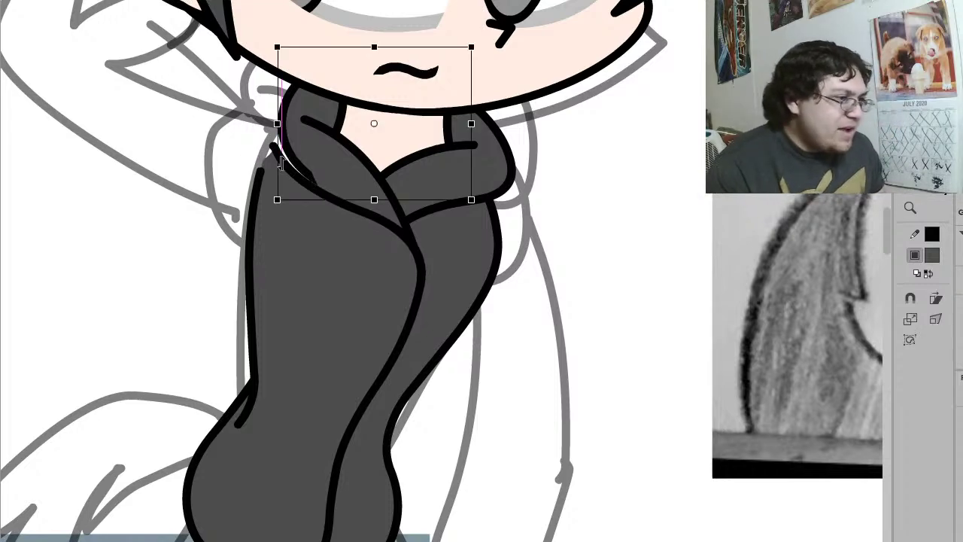
left_click_drag(278, 200, 257, 173)
left_click_drag(368, 188, 366, 210)
left_click(105, 148)
key("z")
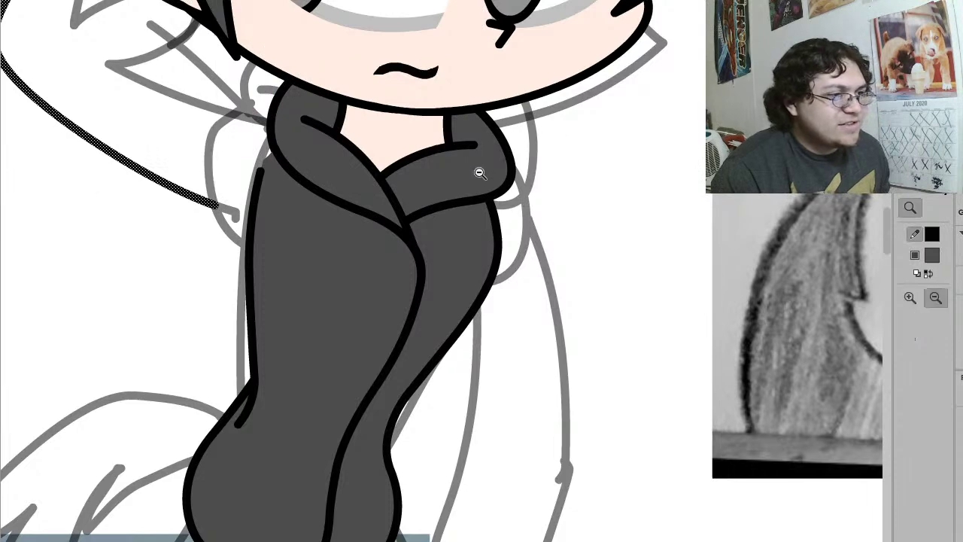
left_click(479, 170)
left_click(423, 225)
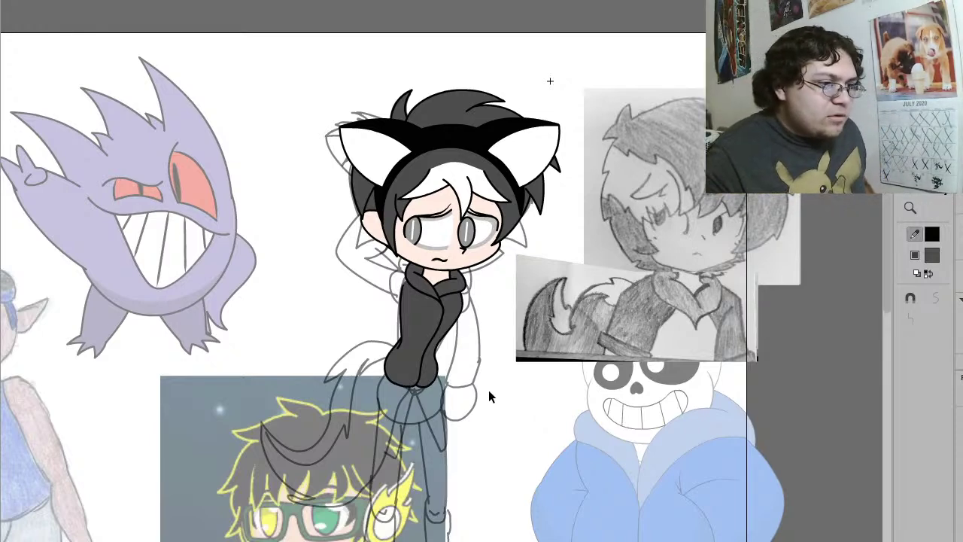
left_click_drag(479, 398, 550, 398)
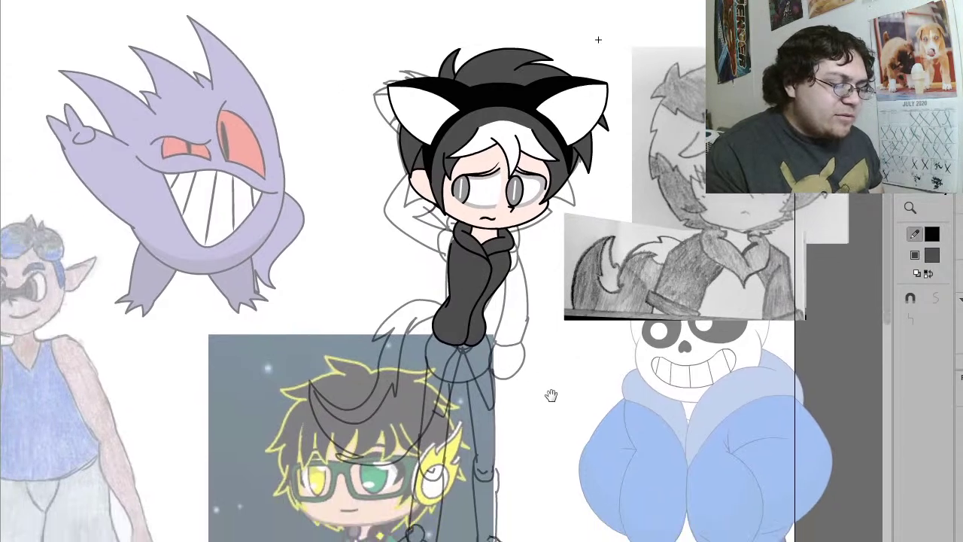